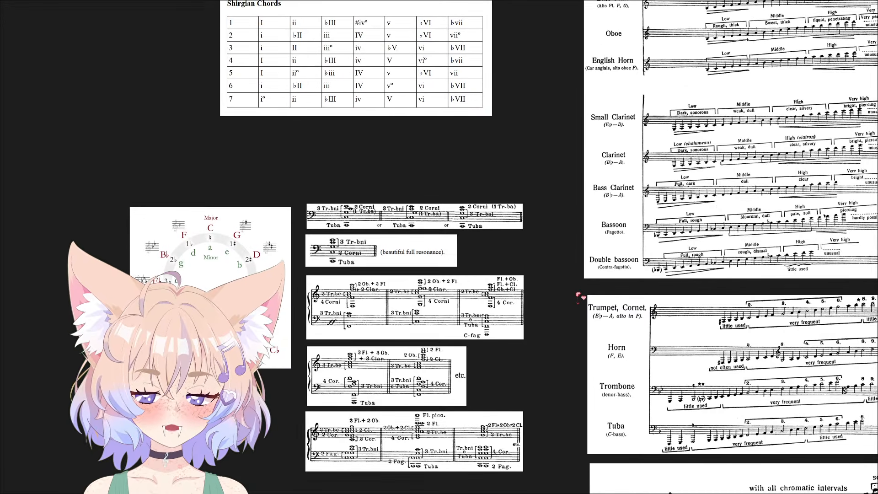
# Look over the woodwind and brass range charts and the other images on the reference board.
pyautogui.moveTo(747, 227); pyautogui.dragTo(600, 170)
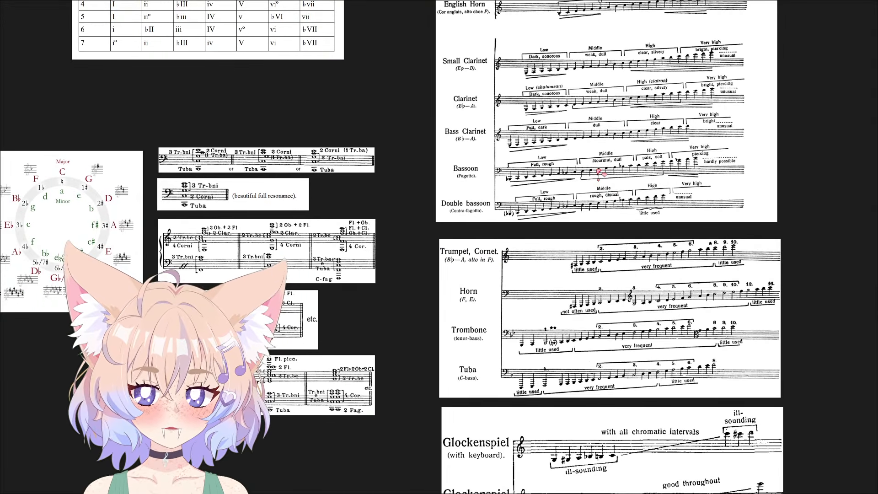
pyautogui.moveTo(613, 338); pyautogui.dragTo(539, 60)
pyautogui.moveTo(590, 155); pyautogui.dragTo(756, 466)
pyautogui.moveTo(380, 83); pyautogui.dragTo(523, 402)
pyautogui.moveTo(582, 200); pyautogui.dragTo(658, 400)
pyautogui.moveTo(501, 129); pyautogui.dragTo(539, 384)
pyautogui.scroll(5, 539, 384)
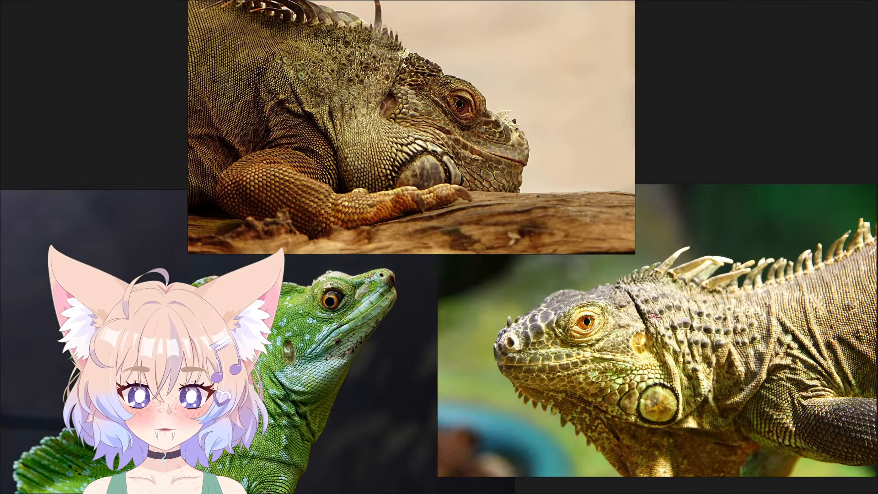
# Examine the brass and woodwind chord-voicing examples beside the circle of fifths on the reference board.
pyautogui.scroll(-8, 643, 351)
pyautogui.moveTo(681, 445); pyautogui.dragTo(437, 170)
pyautogui.moveTo(649, 489); pyautogui.dragTo(498, 292)
pyautogui.moveTo(422, 388); pyautogui.dragTo(501, 290)
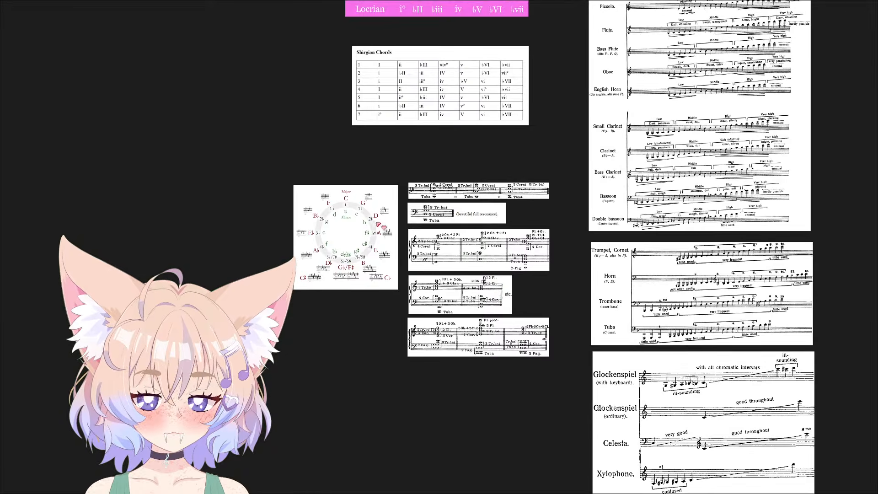
pyautogui.scroll(6, 371, 217)
pyautogui.moveTo(541, 341); pyautogui.dragTo(380, 224)
pyautogui.scroll(-3, 379, 223)
pyautogui.moveTo(417, 248); pyautogui.dragTo(445, 259)
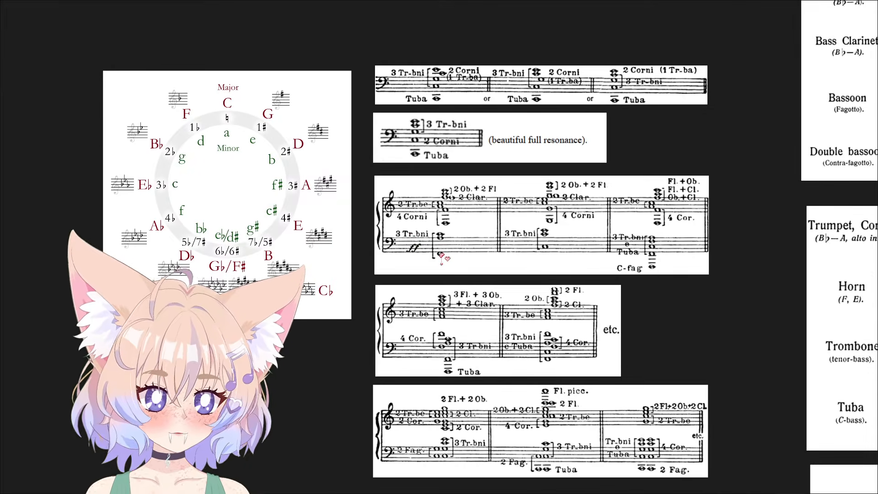
pyautogui.scroll(-1, 530, 262)
# Switch to the braums score in MuseScore and review the woodwind staves from Flute 1 downward.
pyautogui.hotkey('alt', 'Tab')
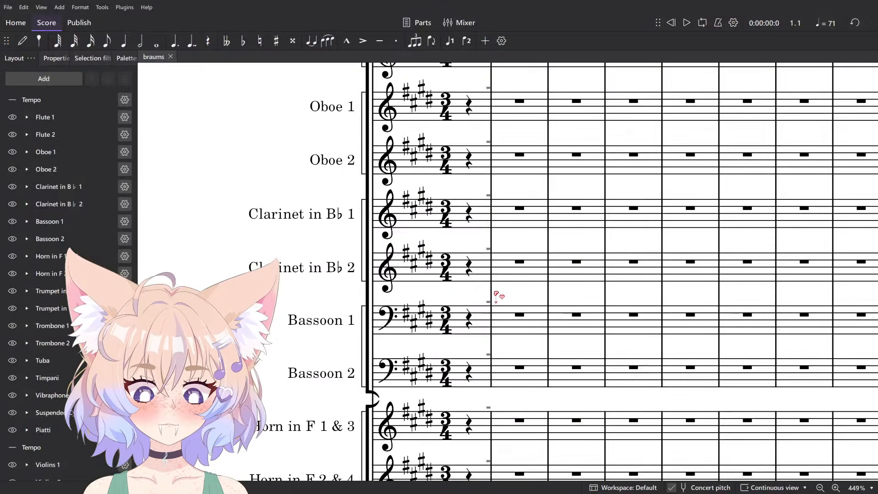
pyautogui.scroll(1, 531, 311)
pyautogui.scroll(3, 425, 301)
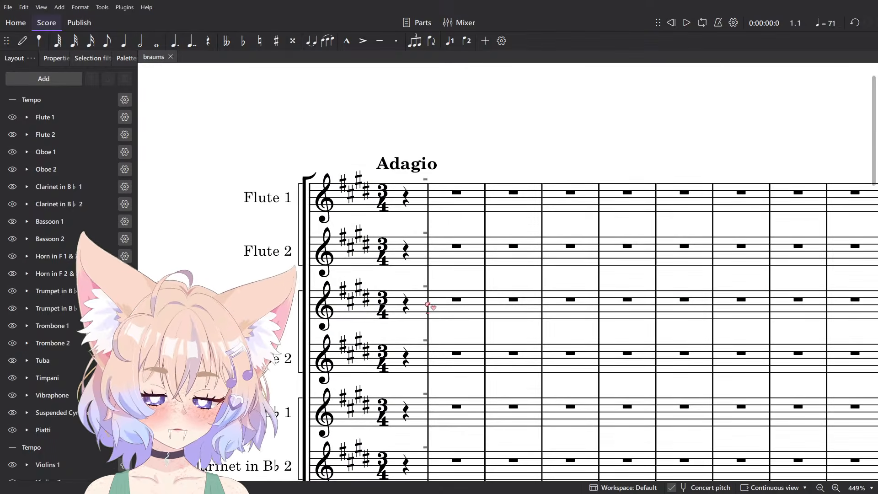
pyautogui.hotkey('alt', 'Tab')
pyautogui.hotkey('alt', 'Tab')
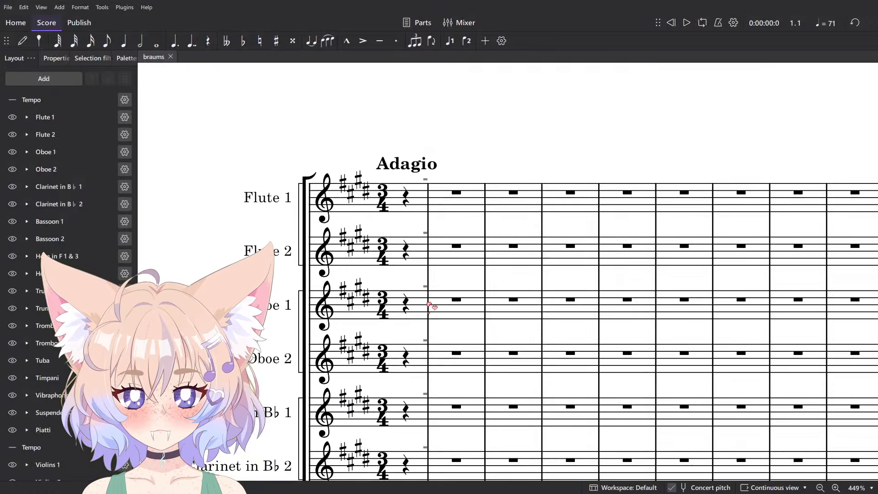
pyautogui.scroll(-3, 429, 306)
# Switch to brahms_7_fantasien.pdf in Firefox, maximize the window and enlarge the opening of 4. Intermezzo to 240%.
pyautogui.hotkey('alt', 'Tab')
pyautogui.hotkey('alt', 'Tab')
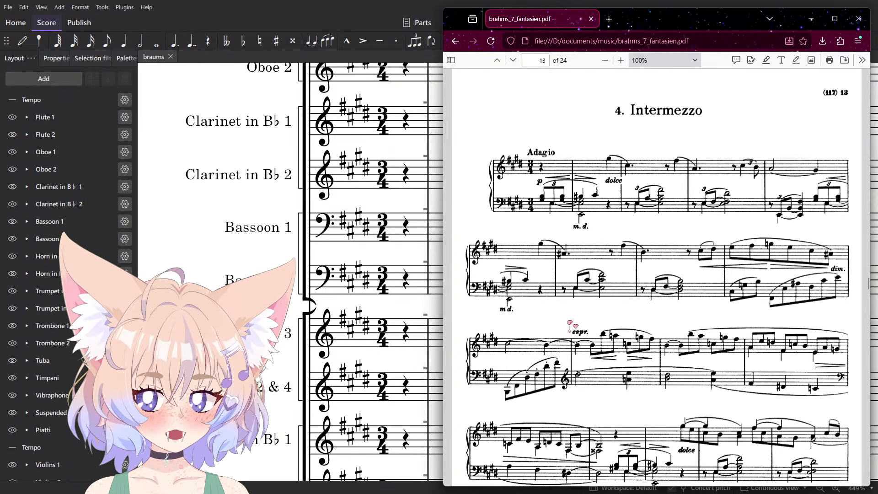
pyautogui.scroll(3, 518, 120)
pyautogui.scroll(-3, 538, 147)
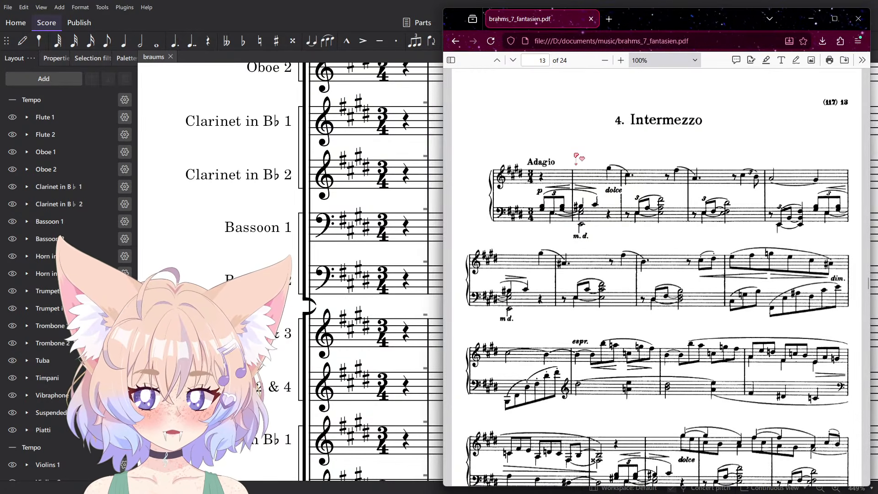
pyautogui.scroll(7, 577, 158)
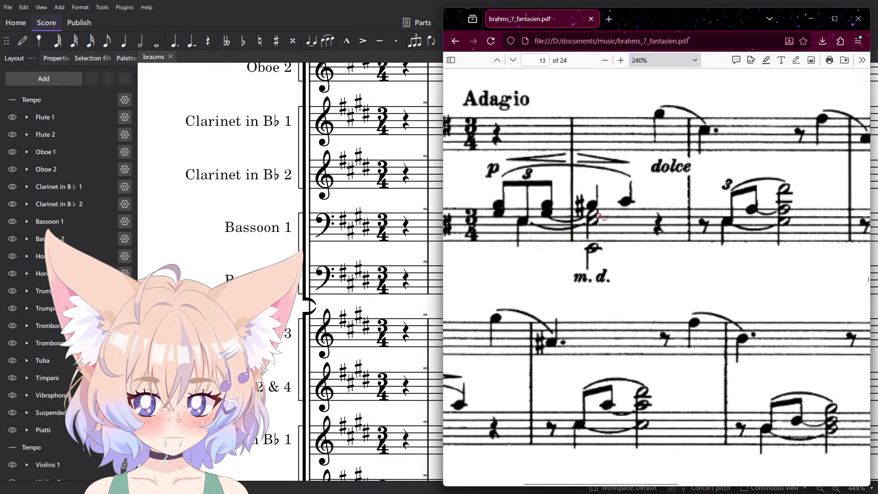
pyautogui.click(834, 20)
pyautogui.hscroll(-2, 514, 310)
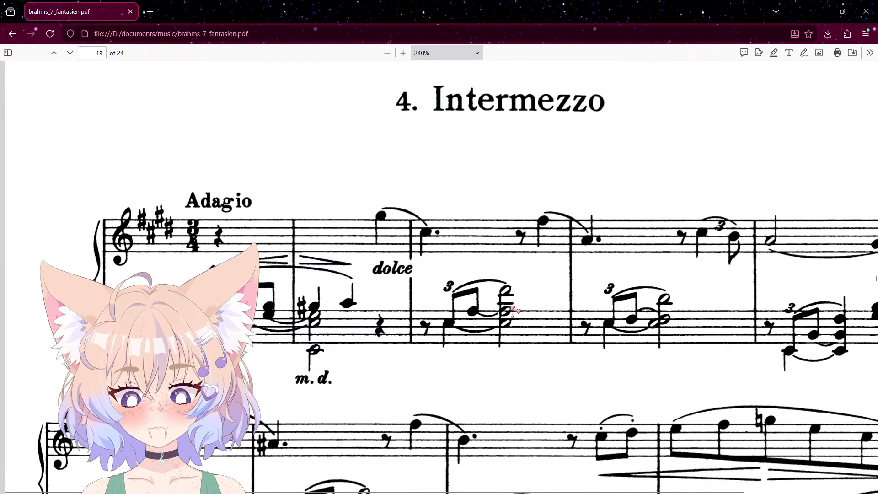
# Read the opening Adagio measures of 4. Intermezzo in both piano staves.
pyautogui.scroll(1, 686, 311)
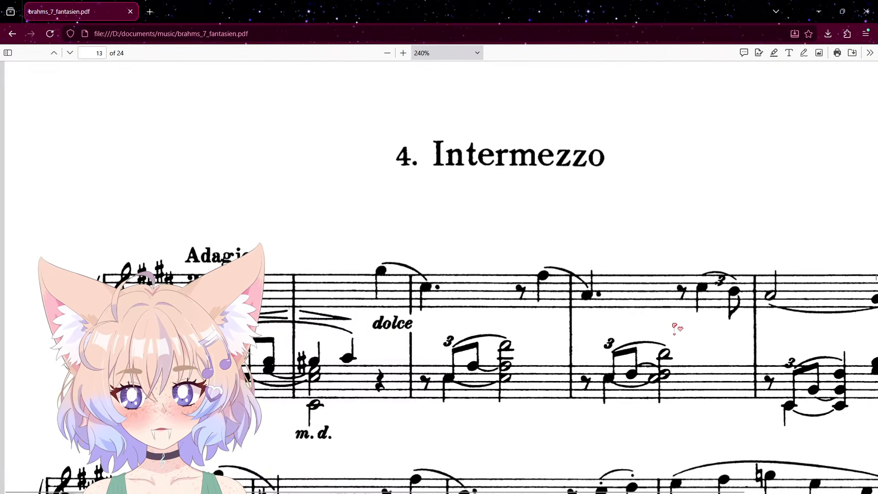
pyautogui.scroll(-1, 381, 329)
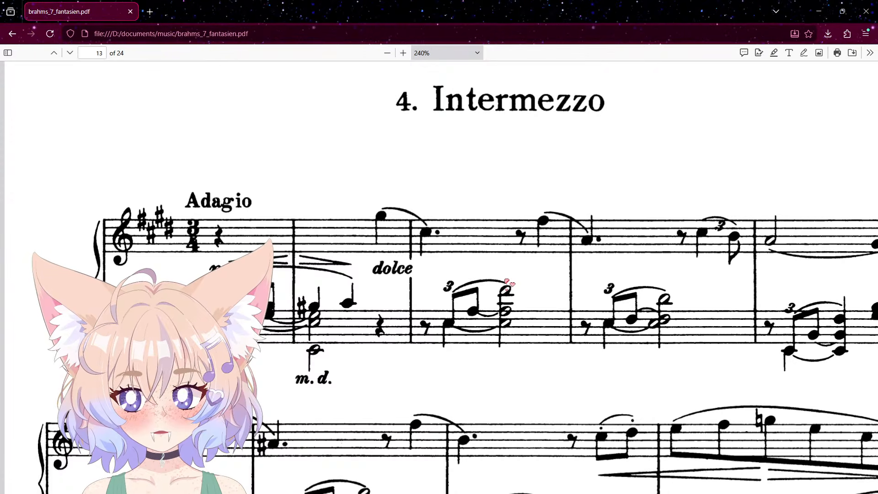
pyautogui.scroll(-2, 512, 283)
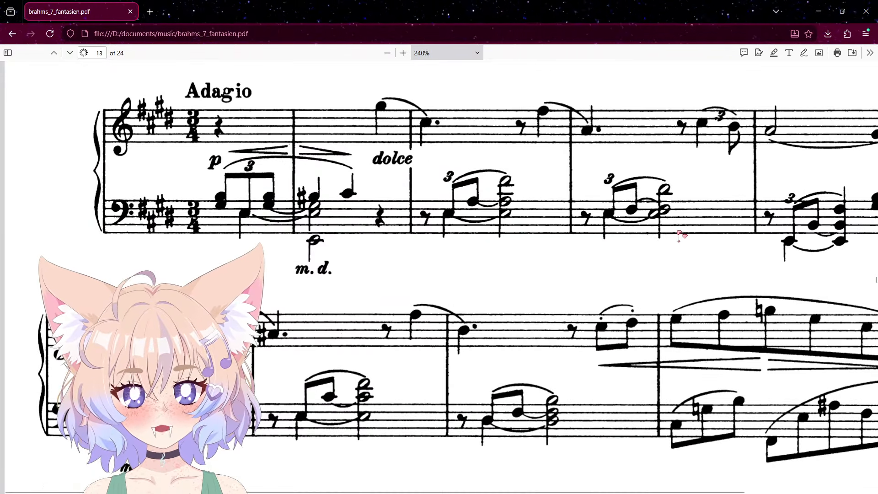
pyautogui.scroll(2, 681, 245)
pyautogui.scroll(2, 684, 246)
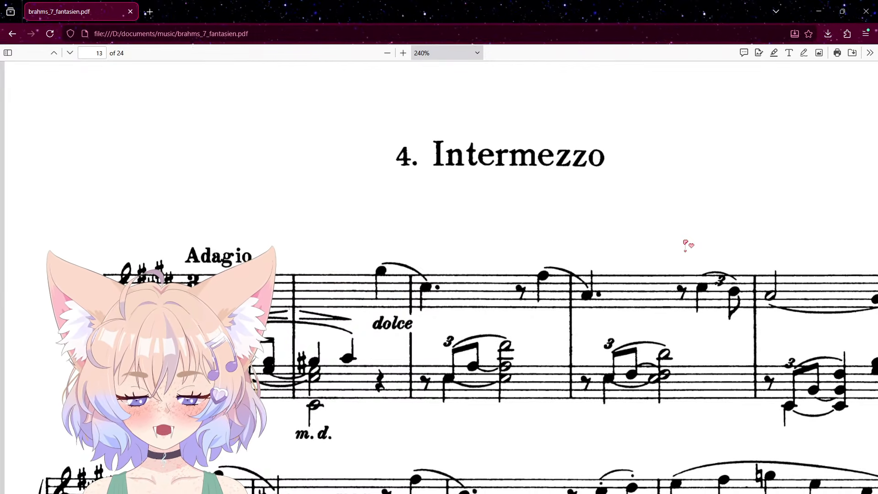
pyautogui.scroll(-2, 604, 219)
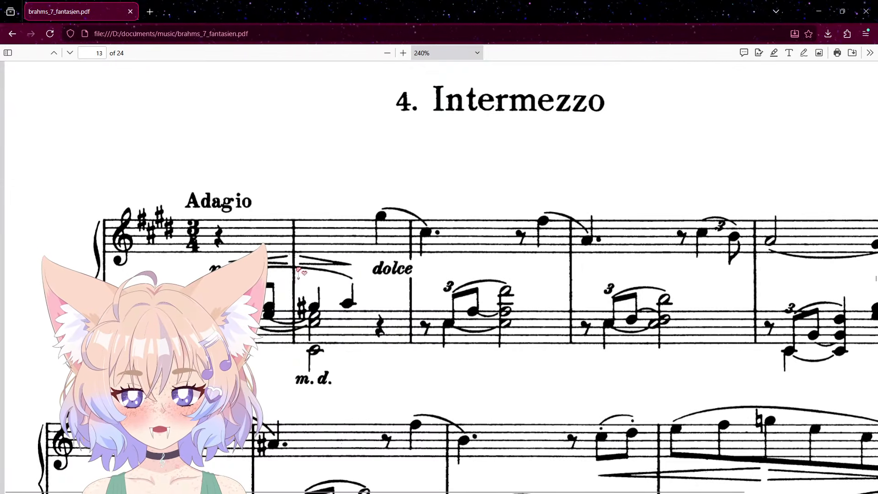
pyautogui.scroll(-2, 550, 206)
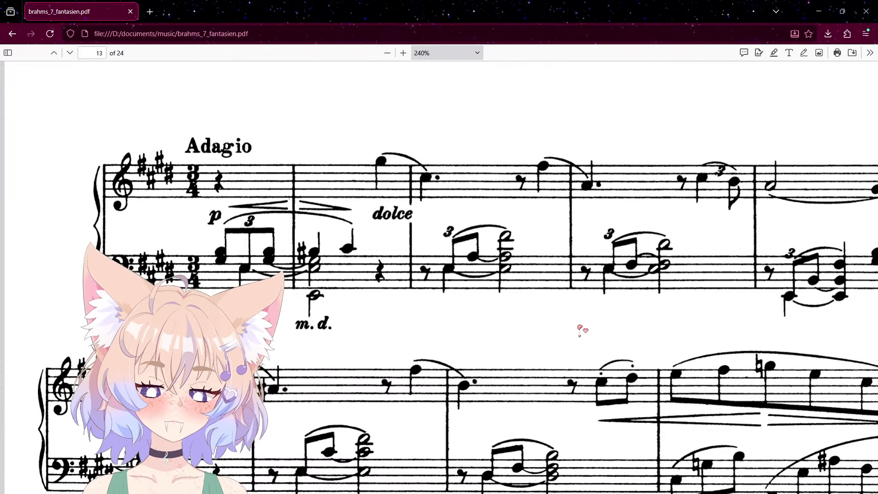
# Examine the first systems of the Intermezzo and enlarge its opening bars to 330%.
pyautogui.hotkey('alt', 'Tab')
pyautogui.hotkey('alt', 'Tab')
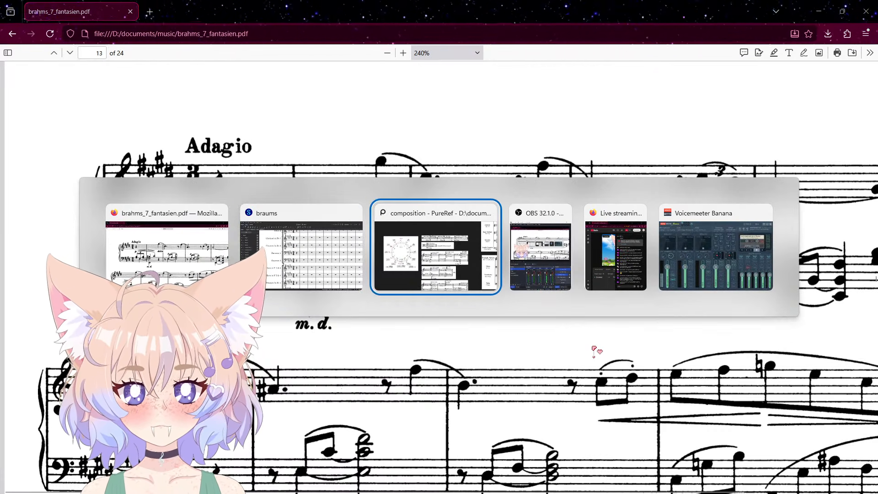
pyautogui.hotkey('alt', 'shift', 'Tab')
pyautogui.hotkey('alt', 'Tab')
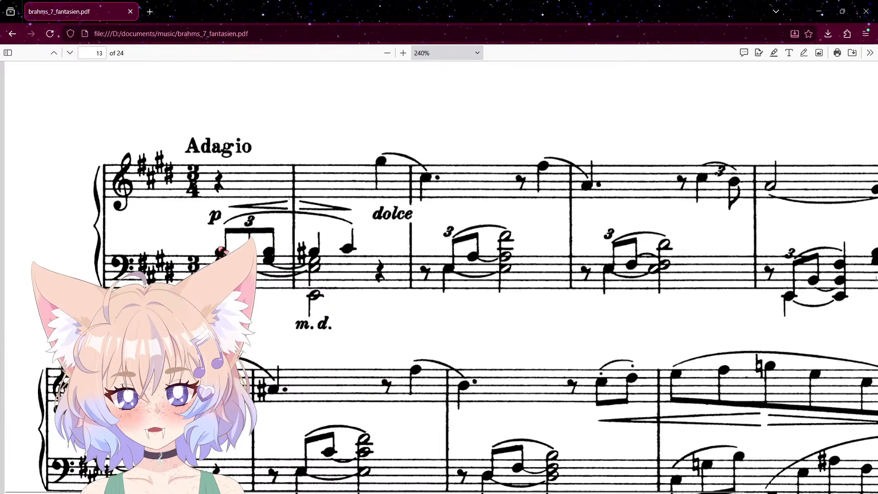
pyautogui.scroll(-3, 496, 339)
pyautogui.keyDown('ctrl'); pyautogui.scroll(-4, 497, 339); pyautogui.keyUp('ctrl')
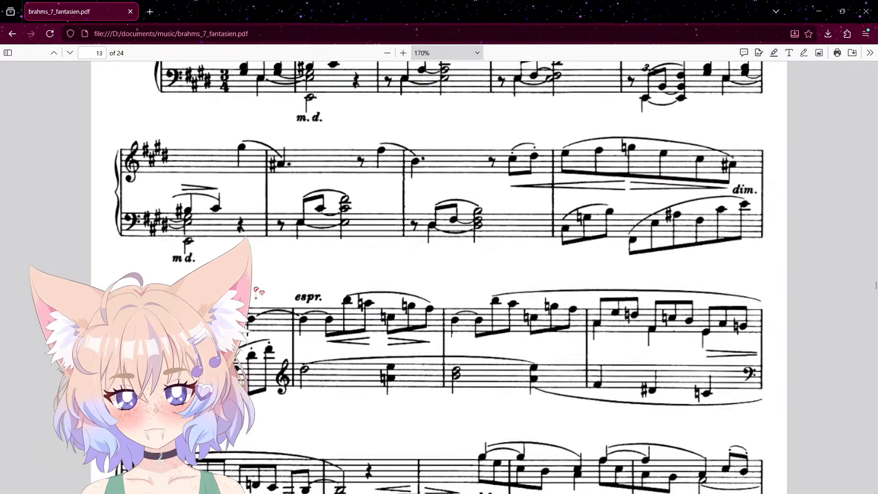
pyautogui.scroll(6, 459, 320)
pyautogui.keyDown('ctrl'); pyautogui.scroll(4, 381, 279); pyautogui.keyUp('ctrl')
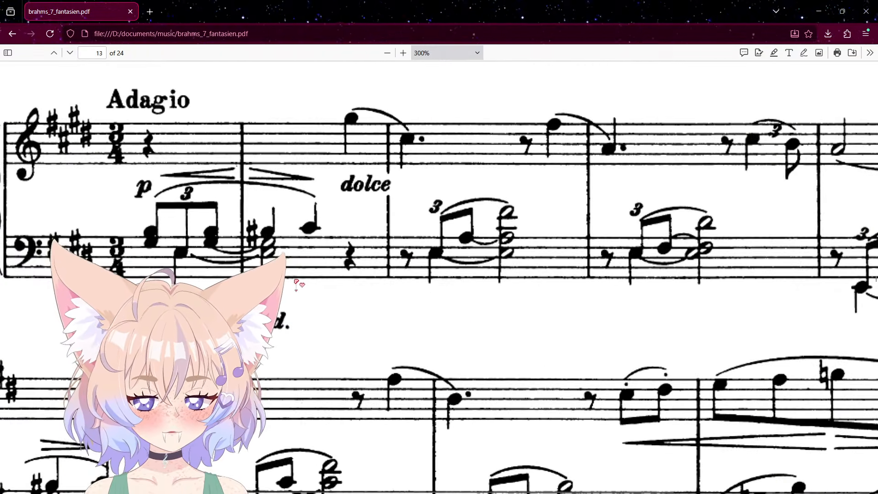
pyautogui.keyDown('ctrl'); pyautogui.scroll(1, 328, 287); pyautogui.keyUp('ctrl')
pyautogui.hscroll(-2, 427, 314)
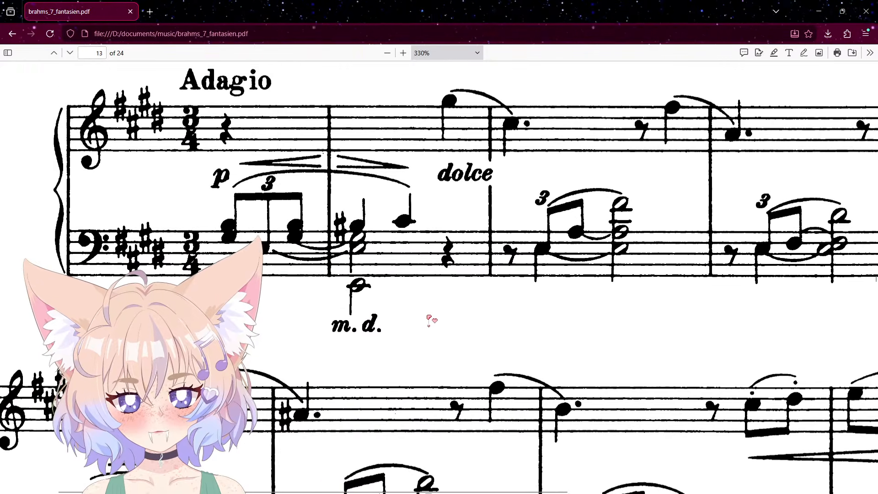
pyautogui.scroll(1, 432, 325)
# Compare the Intermezzo's opening bars with the instruments available in the braums score, down to the violins.
pyautogui.hotkey('alt', 'Tab')
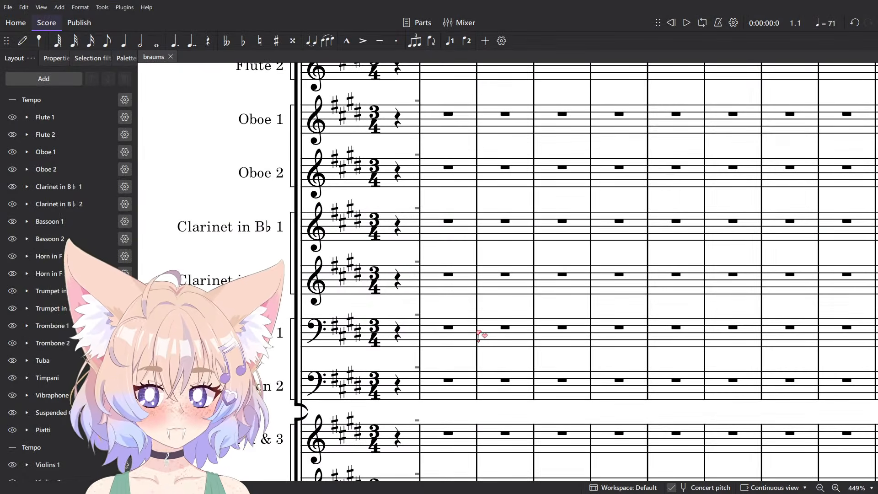
pyautogui.hotkey('alt', 'Tab')
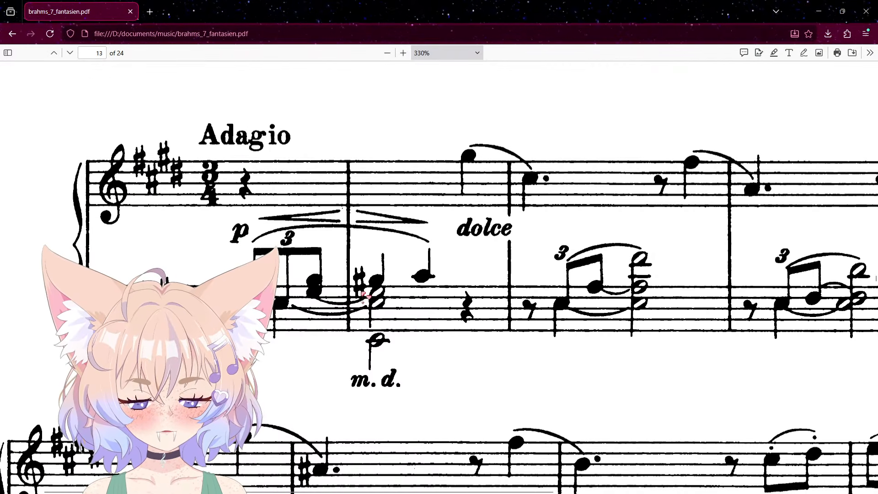
pyautogui.hotkey('alt', 'Tab')
pyautogui.hotkey('alt', 'Tab')
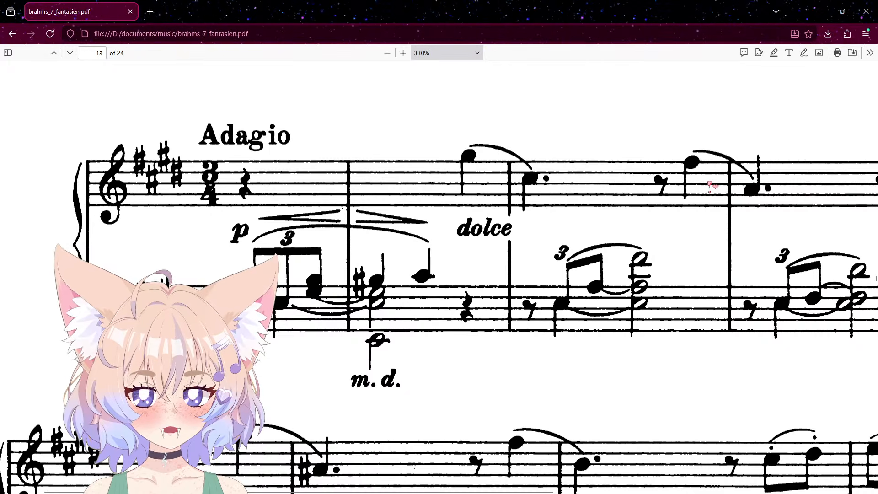
pyautogui.hotkey('alt', 'Tab')
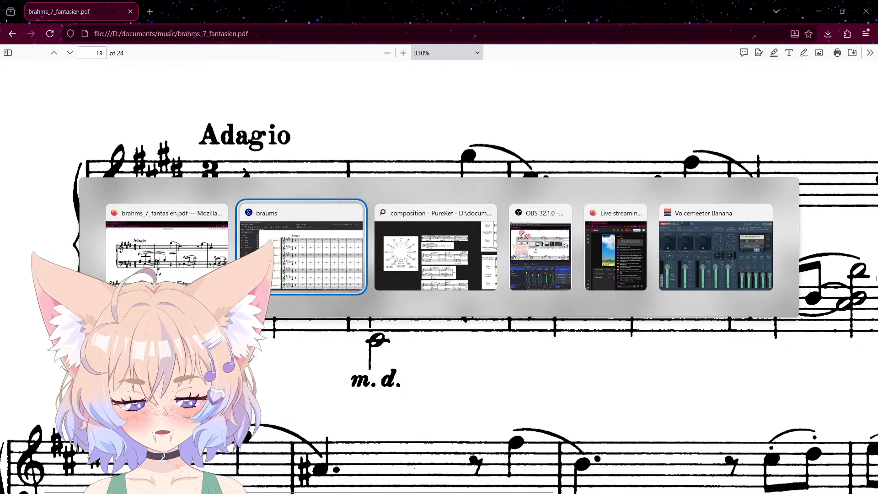
pyautogui.scroll(-8, 401, 310)
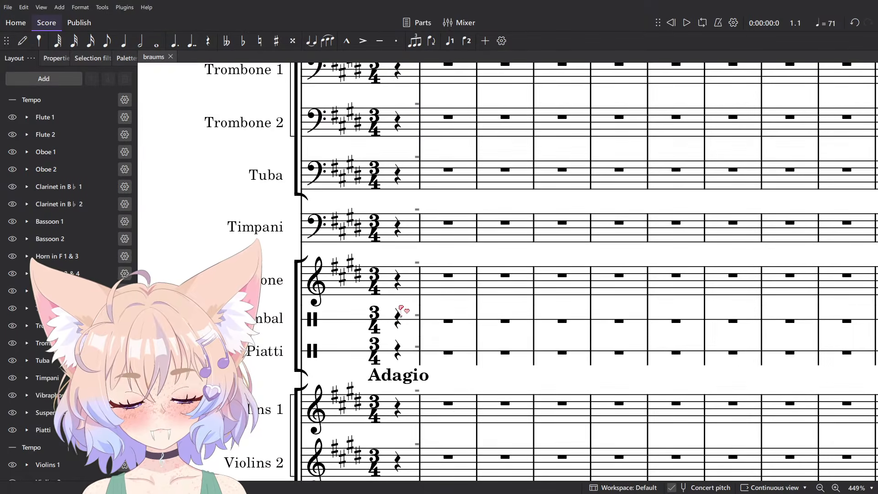
pyautogui.hotkey('alt', 'Tab')
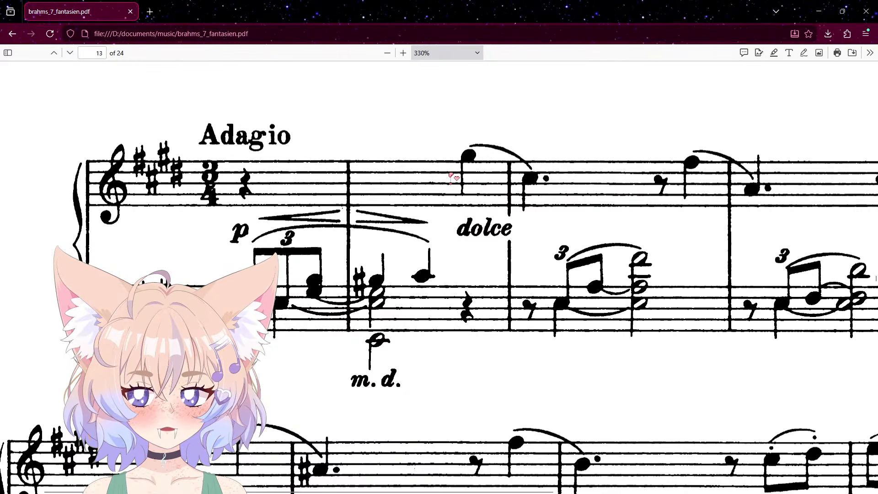
# Recheck the Intermezzo's opening left-hand triplet and chord against the upper woodwind staves of the braums score.
pyautogui.scroll(3, 411, 206)
pyautogui.scroll(-3, 406, 348)
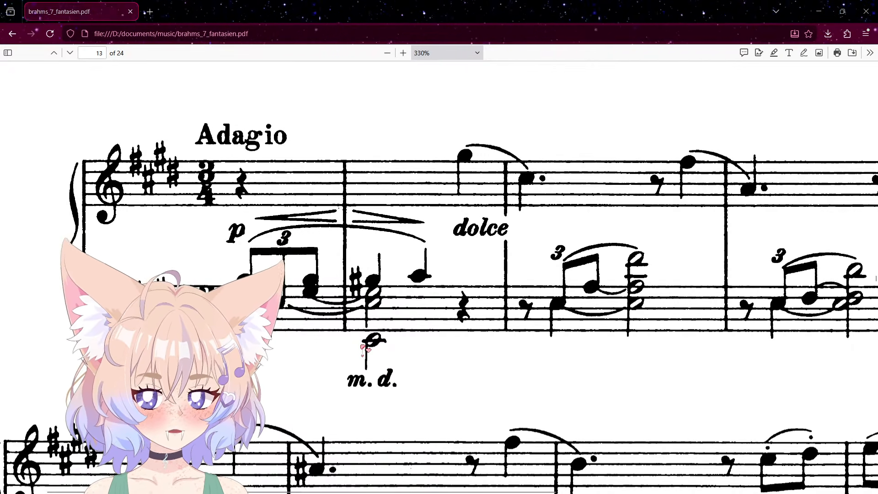
pyautogui.hotkey('alt', 'Tab')
pyautogui.hotkey('alt', 'Tab')
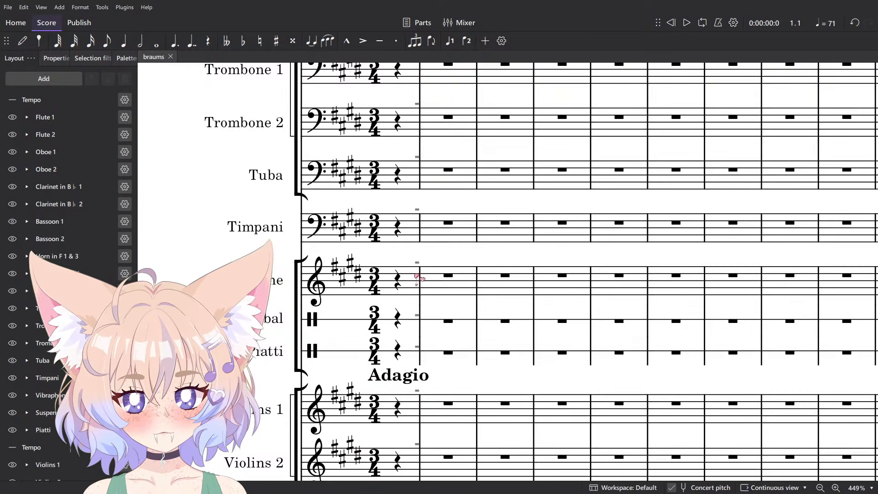
pyautogui.scroll(10, 419, 278)
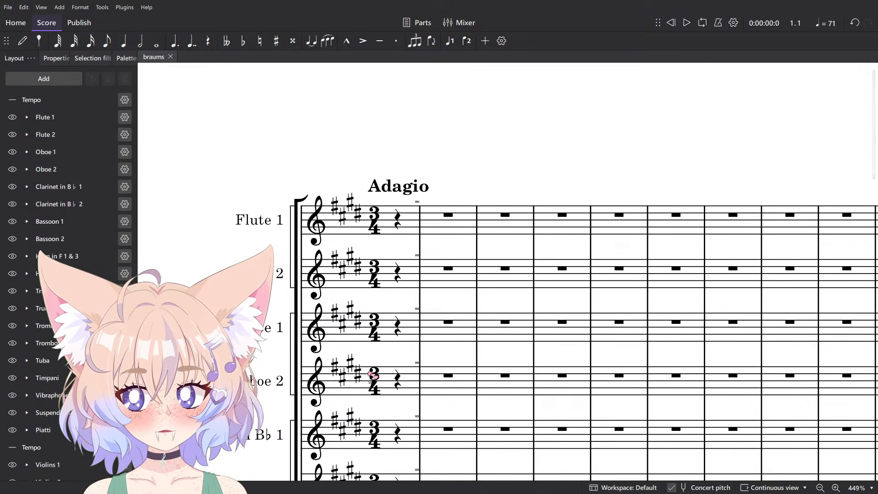
pyautogui.hotkey('alt', 'Tab')
pyautogui.hotkey('alt', 'Tab')
pyautogui.hotkey('alt', 'Tab')
pyautogui.hotkey('alt', 'Tab')
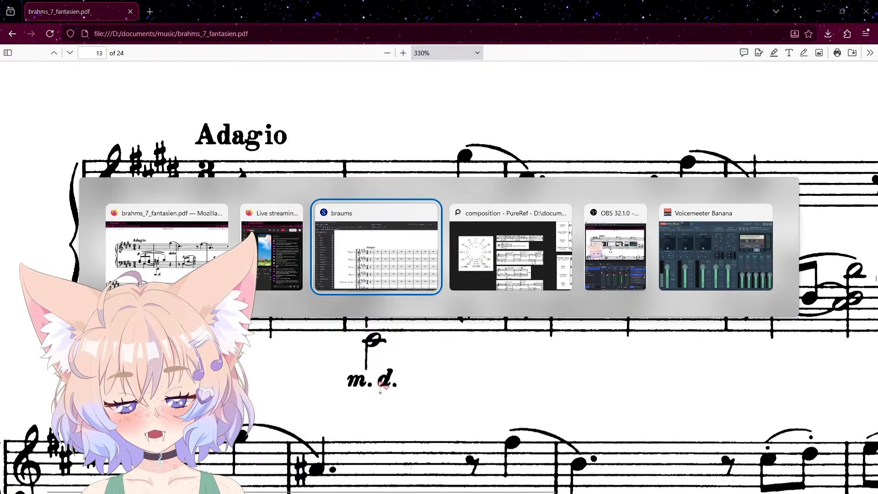
pyautogui.scroll(-3, 380, 388)
pyautogui.hotkey('alt', 'Tab')
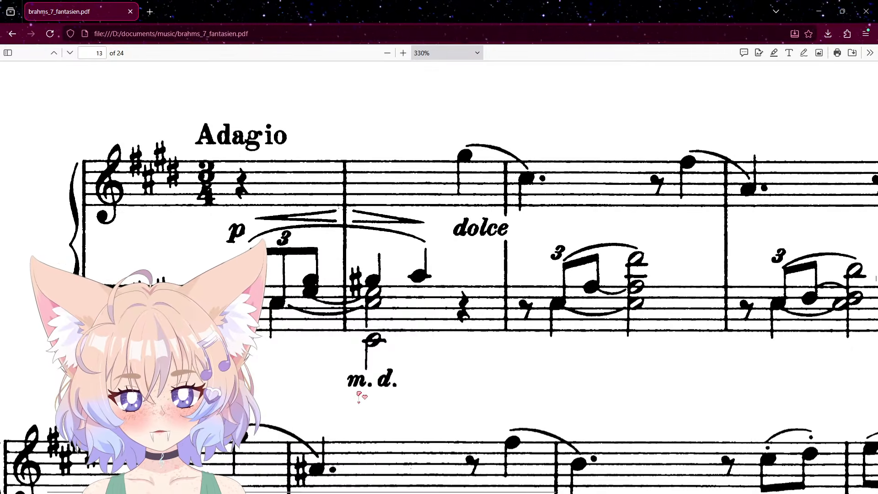
# Switch to the braums score and turn Clarinet in B♭ 1's opening quarter rest into an eighth-note triplet.
pyautogui.hotkey('alt', 'Tab')
pyautogui.click(409, 321)
pyautogui.moveTo(413, 318); pyautogui.dragTo(453, 286)
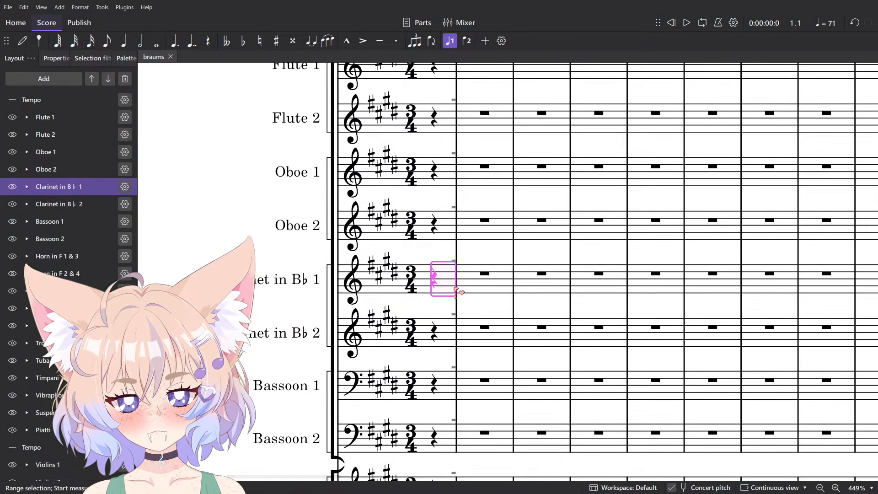
pyautogui.hotkey('ctrl', '3')
pyautogui.hotkey('alt', 'Tab')
pyautogui.hotkey('alt', 'Tab')
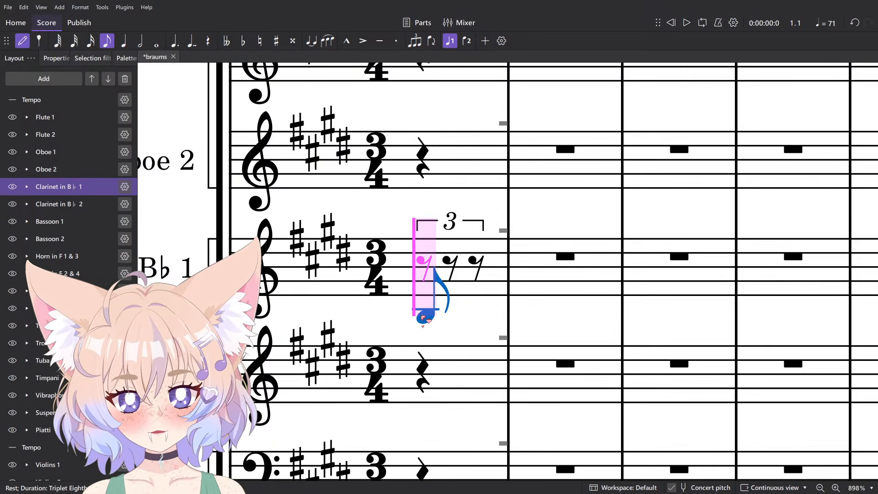
# Enter B3 eighth notes on the first and third parts of Clarinet in B♭ 1's opening triplet.
pyautogui.click(425, 315)
pyautogui.click(491, 322)
pyautogui.press('Escape')
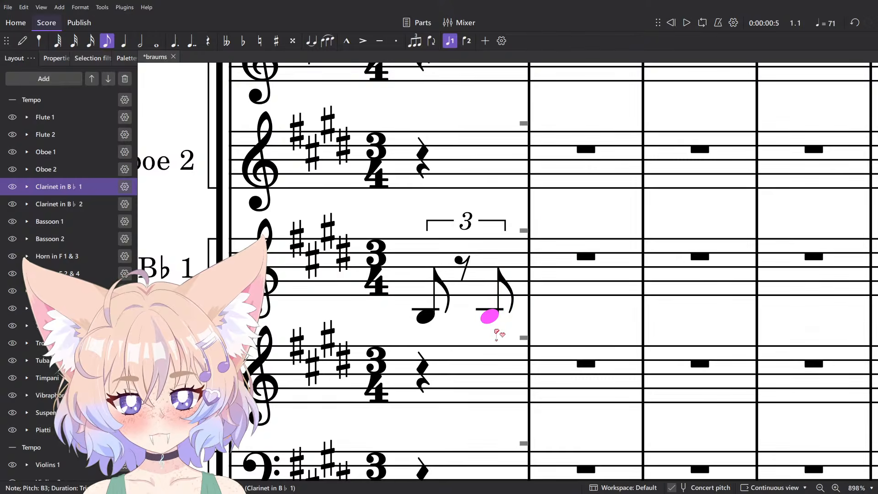
pyautogui.hotkey('alt', 'Tab')
pyautogui.hotkey('alt', 'Tab')
# Mark the first note of Clarinet in B♭ 1 with a p dynamic.
pyautogui.click(427, 318)
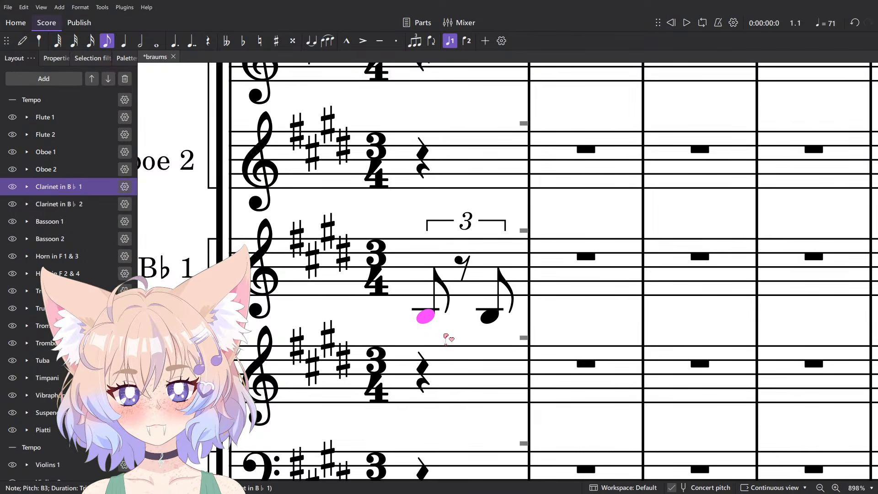
pyautogui.moveTo(443, 334); pyautogui.dragTo(495, 226)
pyautogui.hotkey('ctrl', 'd')
pyautogui.click(378, 317)
pyautogui.scroll(-2, 495, 228)
pyautogui.scroll(1, 496, 231)
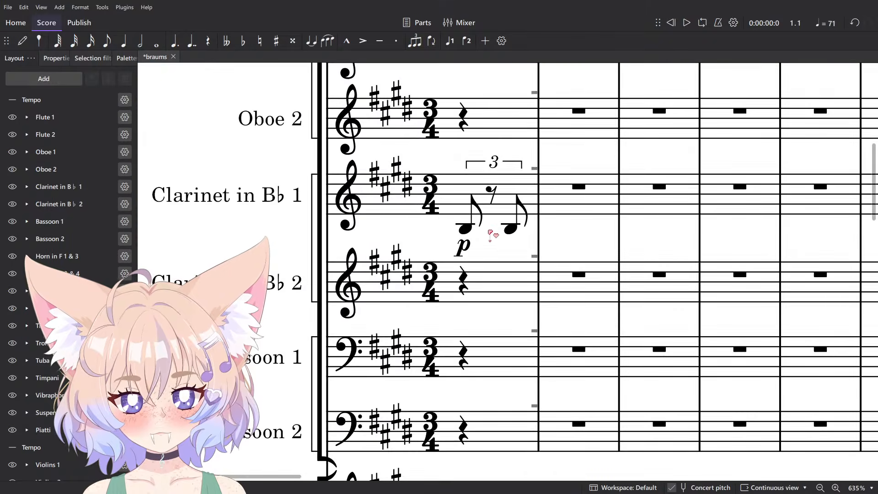
# Enter quarter notes B♯3 and C♯4 on the first two beats of Clarinet in B♭ 1's second measure, following the PDF.
pyautogui.hotkey('alt', 'Tab')
pyautogui.hotkey('alt', 'Tab')
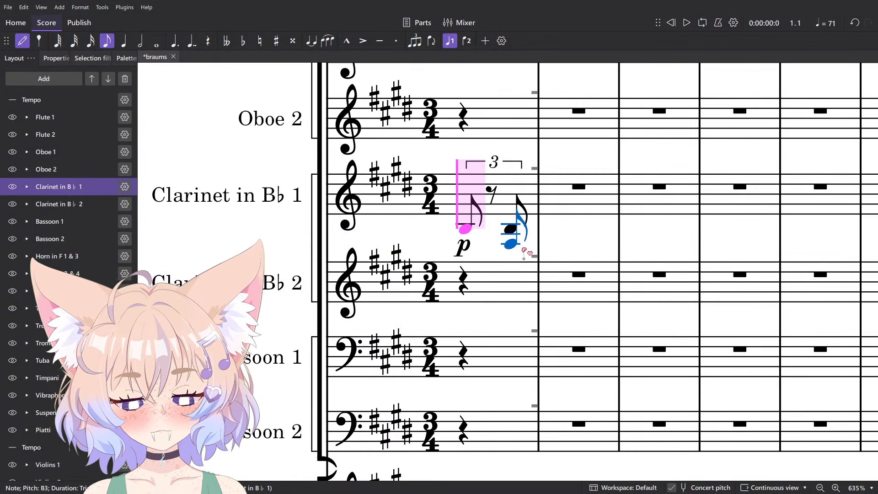
pyautogui.click(562, 227)
pyautogui.press('Left')
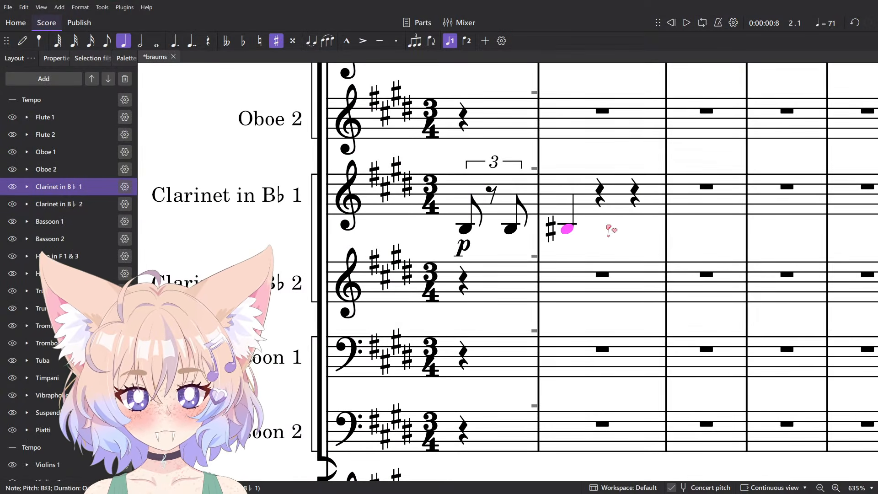
pyautogui.hotkey('alt', 'Tab')
pyautogui.hotkey('alt', 'Tab')
pyautogui.click(600, 229)
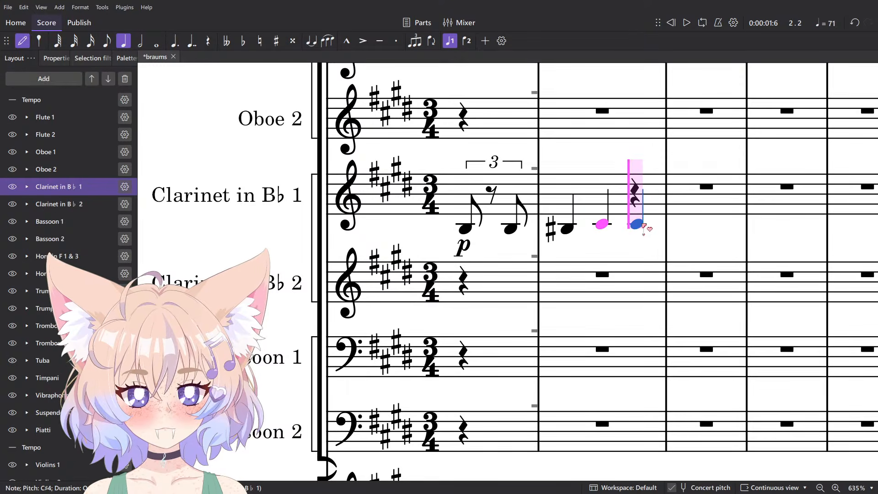
pyautogui.scroll(-3, 635, 237)
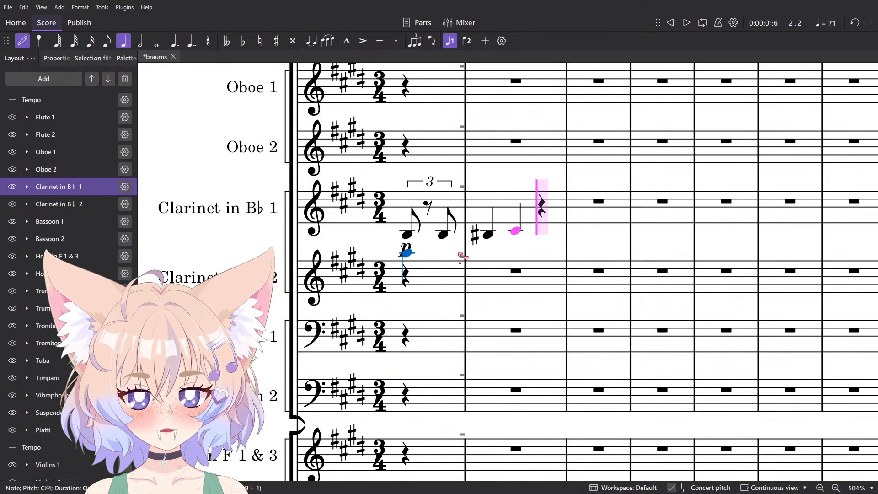
pyautogui.press('Escape')
# Recheck the PDF's opening left-hand figure and turn the opening quarter rests of Bassoon 1 and Bassoon 2 into eighth-note triplets.
pyautogui.scroll(3, 459, 252)
pyautogui.click(383, 231)
pyautogui.scroll(-4, 383, 234)
pyautogui.moveTo(403, 318); pyautogui.dragTo(453, 244)
pyautogui.scroll(1, 485, 243)
pyautogui.hotkey('alt', 'Tab')
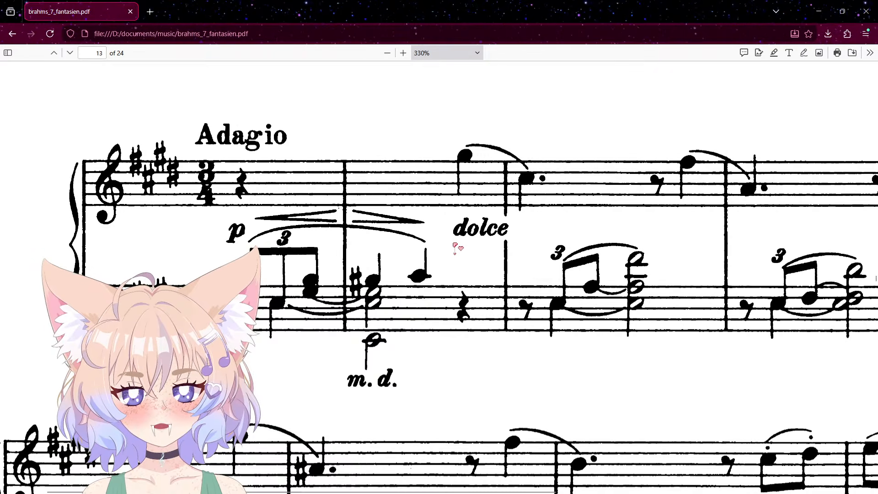
pyautogui.hotkey('alt', 'Tab')
pyautogui.scroll(2, 410, 267)
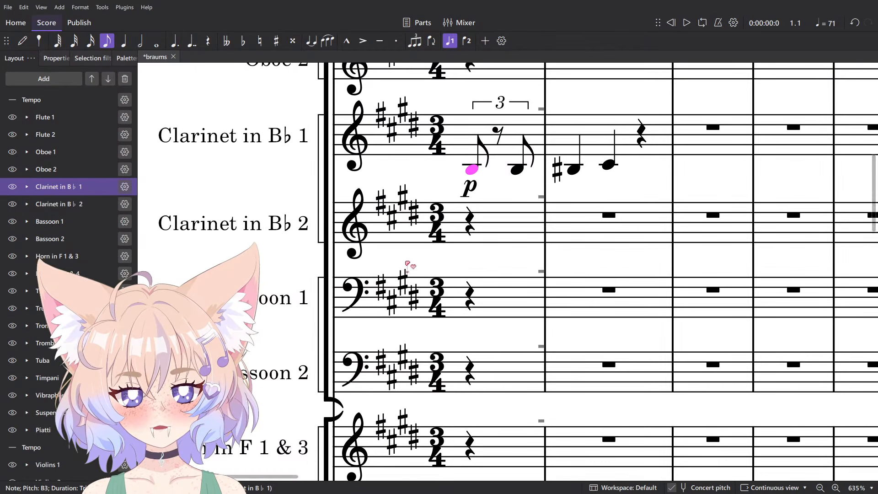
pyautogui.press('Escape')
pyautogui.click(472, 288)
pyautogui.keyDown('shift'); pyautogui.click(503, 372); pyautogui.keyUp('shift')
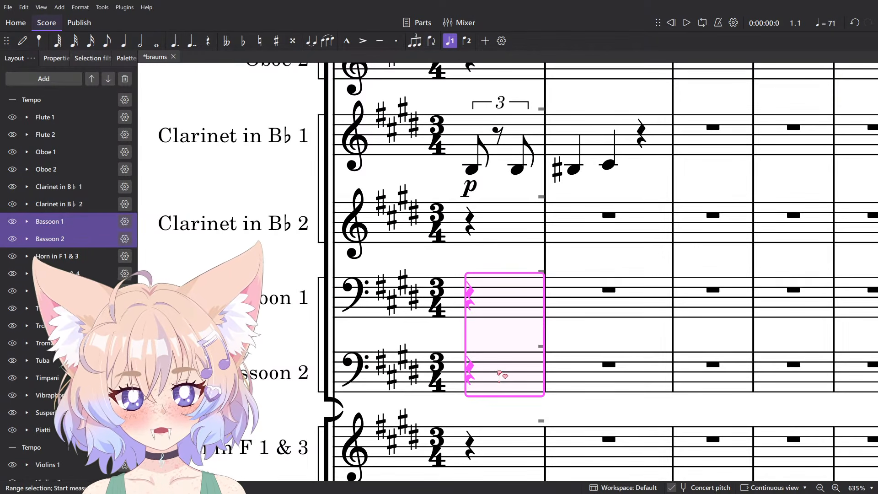
pyautogui.hotkey('ctrl', '3')
pyautogui.click(487, 246)
# Fill the opening triplets with G♯3 eighths on Bassoon 1's first and third parts and an E3 quarter on Bassoon 2's second part.
pyautogui.hotkey('alt', 'Tab')
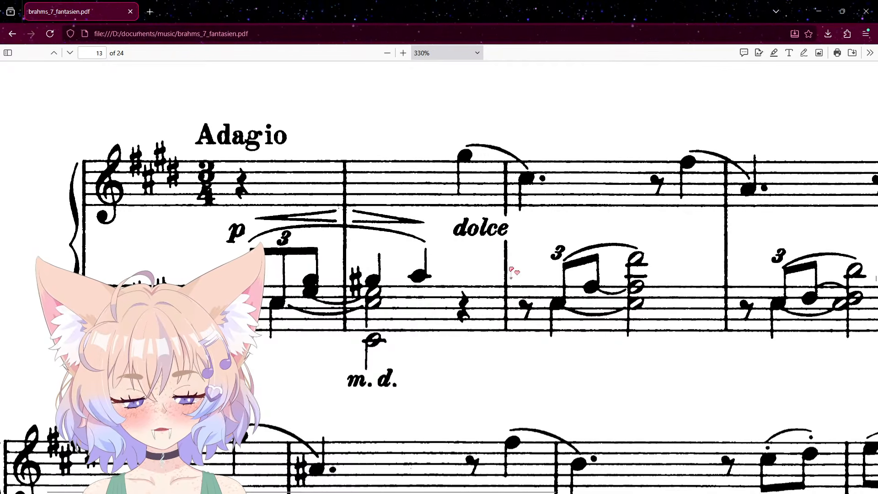
pyautogui.hotkey('alt', 'Tab')
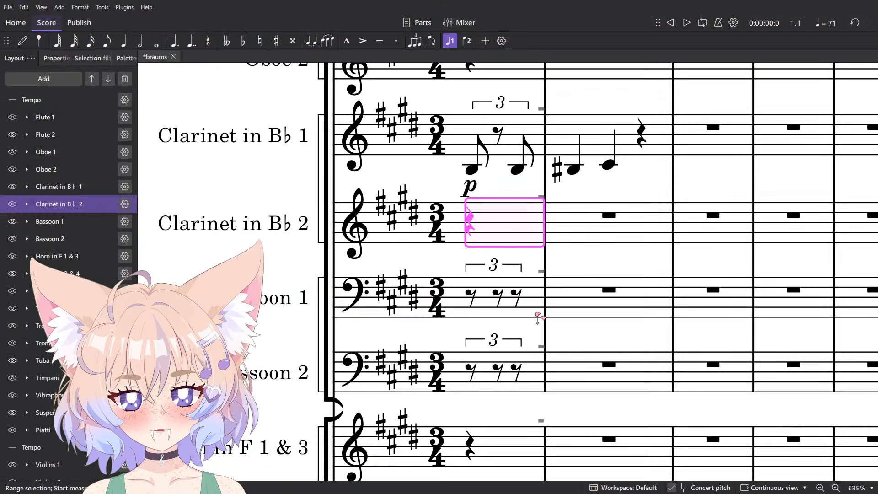
pyautogui.press('Escape')
pyautogui.press('n')
pyautogui.click(471, 282)
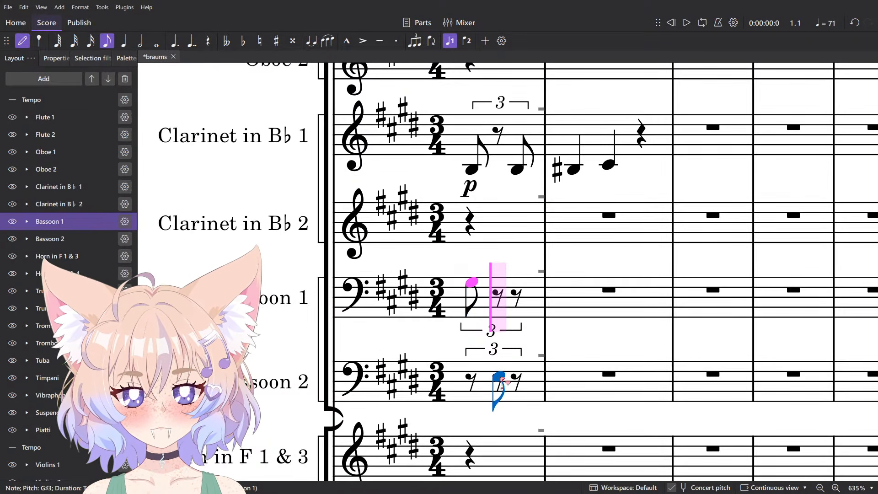
pyautogui.press('5')
pyautogui.click(499, 377)
pyautogui.press('4')
pyautogui.click(517, 282)
pyautogui.press('Escape')
# Add a pp dynamic to the first notes of Bassoon 1 and Bassoon 2.
pyautogui.click(470, 284)
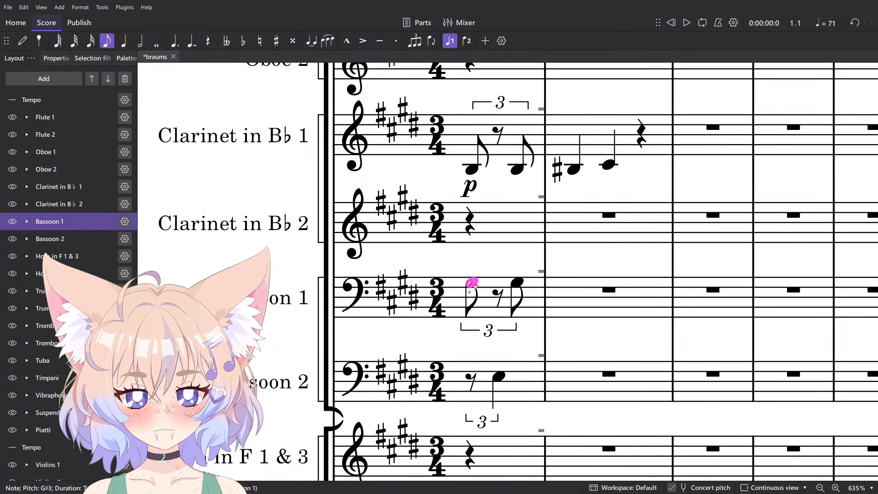
pyautogui.keyDown('ctrl'); pyautogui.click(498, 377); pyautogui.keyUp('ctrl')
pyautogui.click(127, 58)
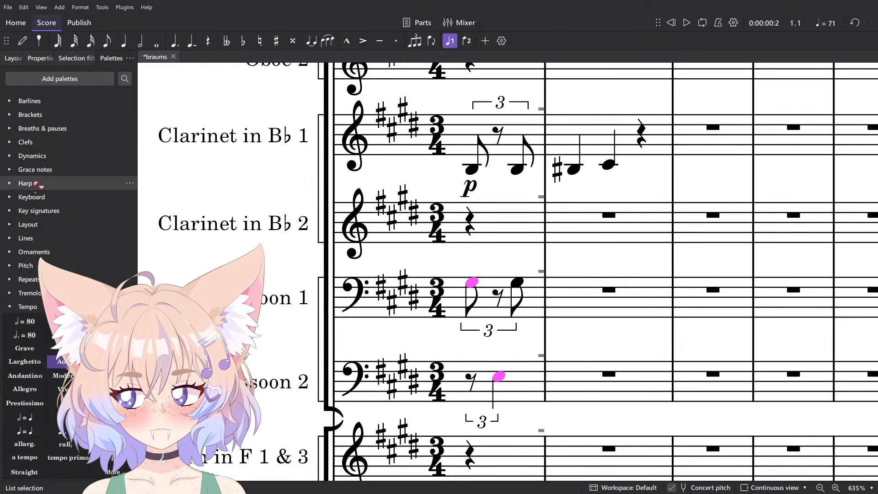
pyautogui.click(54, 156)
pyautogui.click(48, 206)
pyautogui.moveTo(601, 284); pyautogui.dragTo(434, 292)
# Check the PDF and enter half notes at the start of the second measure: E3 in Bassoon 2 and G♯3 in Bassoon 1.
pyautogui.hotkey('alt', 'Tab')
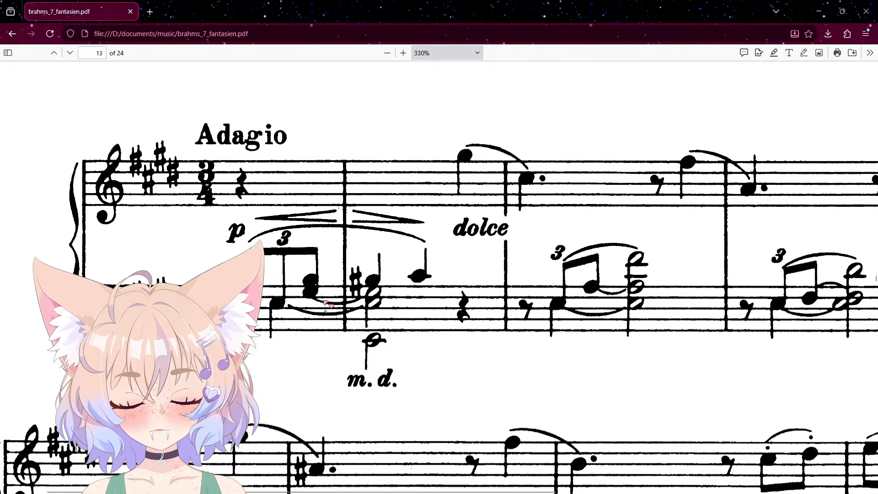
pyautogui.hotkey('alt', 'Tab')
pyautogui.click(322, 357)
pyautogui.press('n')
pyautogui.press('6')
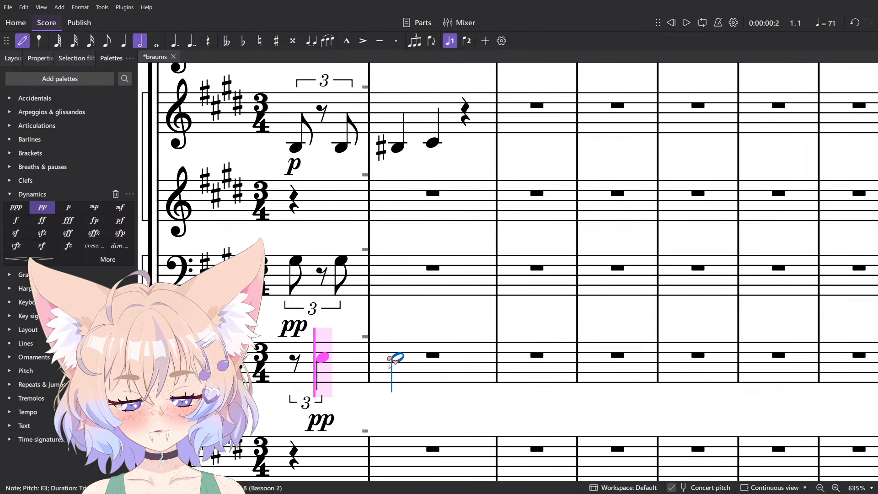
pyautogui.click(391, 357)
pyautogui.click(387, 262)
pyautogui.press('Escape')
# Tie the last opening-triplet notes of both bassoons to their half notes in the second measure and save the score.
pyautogui.click(345, 257)
pyautogui.click(341, 260)
pyautogui.keyDown('ctrl'); pyautogui.click(323, 357); pyautogui.keyUp('ctrl')
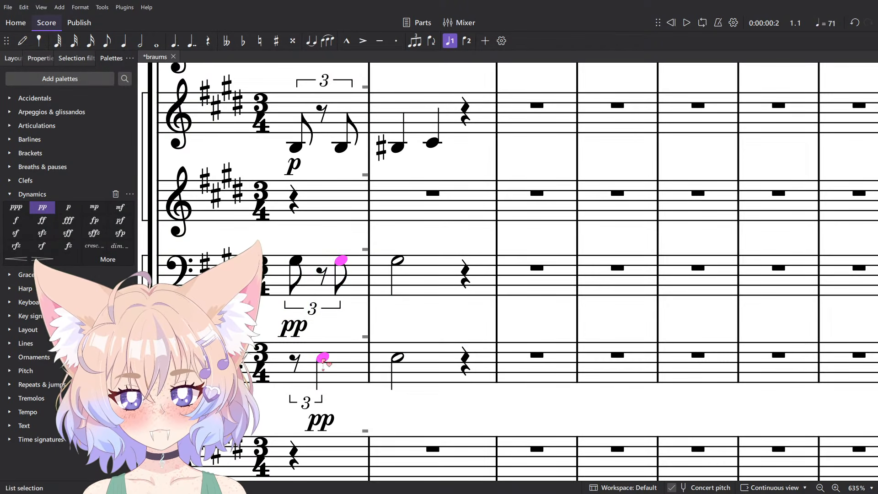
pyautogui.press('t')
pyautogui.press('Escape')
pyautogui.moveTo(413, 310); pyautogui.dragTo(449, 237)
pyautogui.scroll(-5, 447, 236)
pyautogui.hotkey('ctrl', 's')
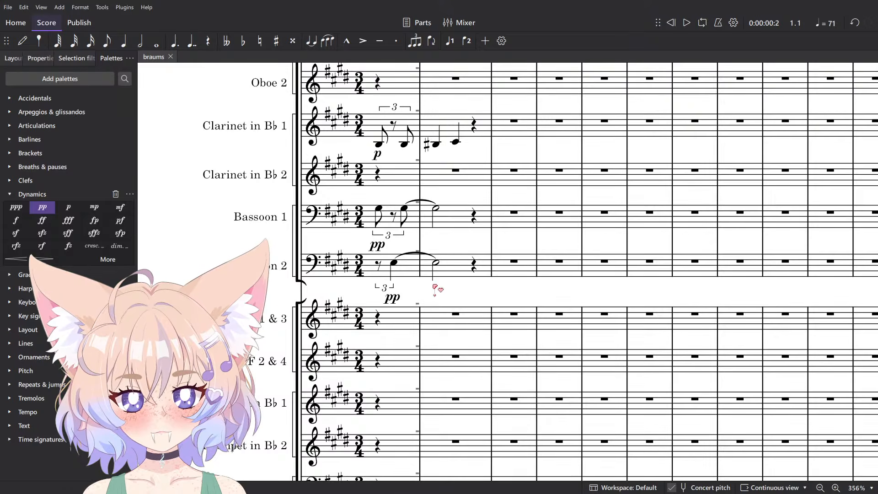
# Enter an E3 quarter note on the first beat of the Contrabasses' second measure.
pyautogui.scroll(-11, 434, 286)
pyautogui.scroll(-5, 435, 286)
pyautogui.press('n')
pyautogui.scroll(4, 435, 244)
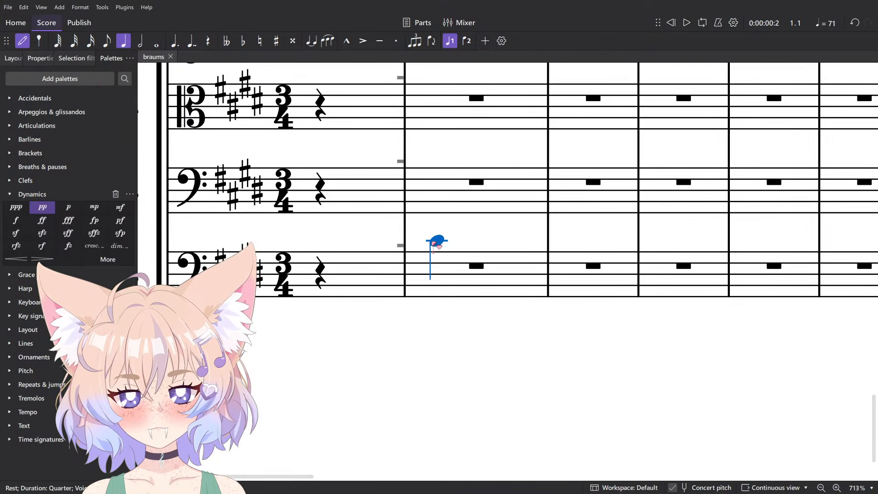
pyautogui.click(445, 247)
pyautogui.press('Escape')
pyautogui.press('Up')
pyautogui.press('Up')
pyautogui.press('Up')
pyautogui.press('Up')
pyautogui.press('Up')
pyautogui.press('Up')
pyautogui.press('Up')
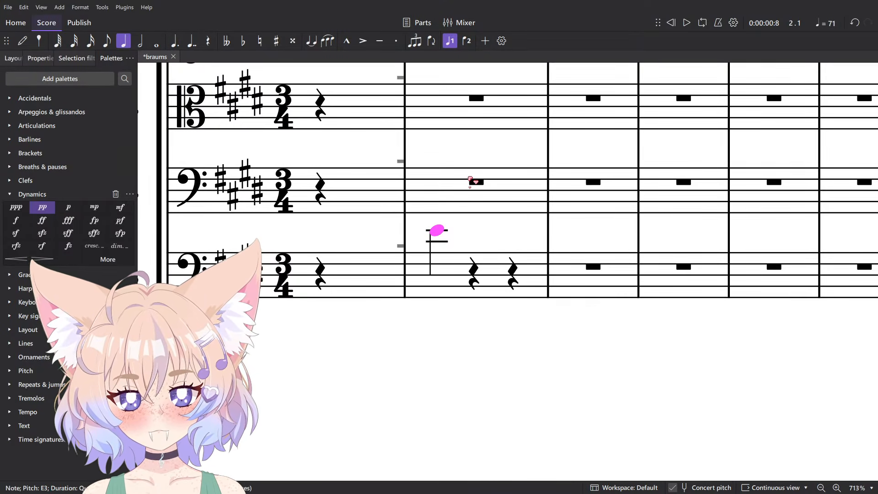
# Give the Contrabasses' E3 a p dynamic and the staff text pizzicato.
pyautogui.click(69, 208)
pyautogui.click(439, 231)
pyautogui.hotkey('ctrl', 't')
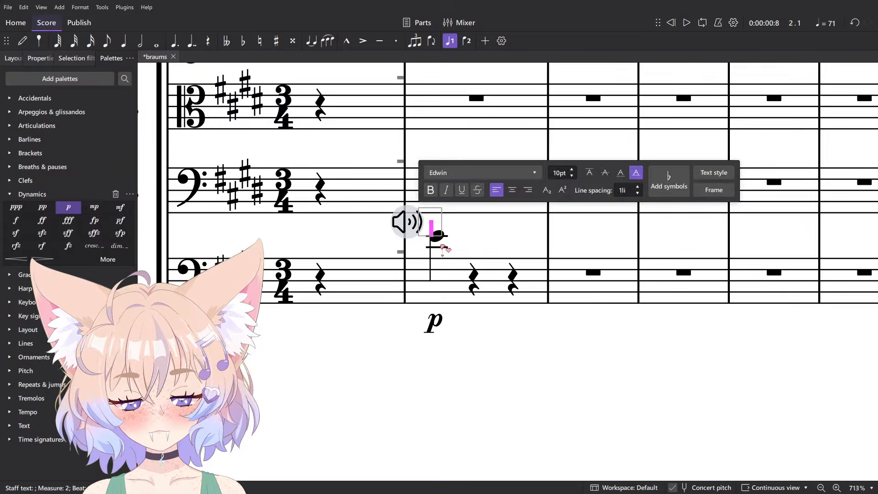
pyautogui.click(409, 228)
pyautogui.click(443, 187)
pyautogui.click(439, 252)
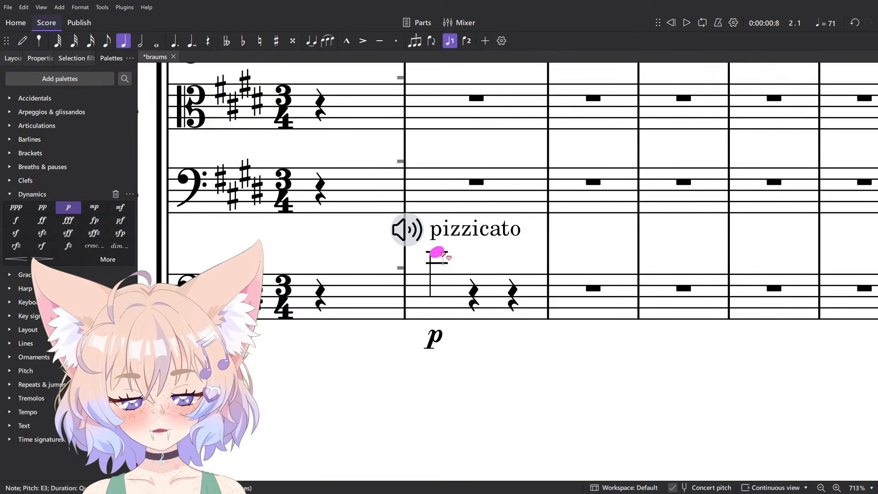
# Play back the opening two measures of the orchestration and stop.
pyautogui.click(448, 300)
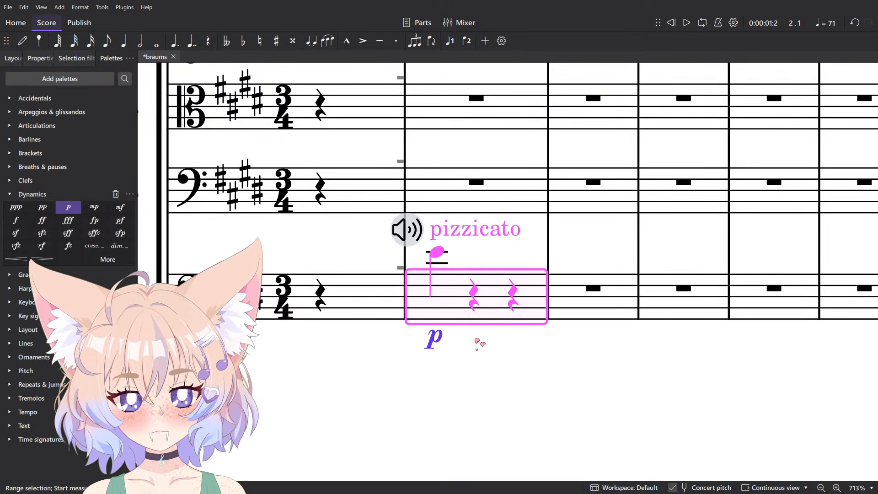
pyautogui.hotkey('ctrl', 'Left')
pyautogui.press('space')
pyautogui.scroll(10, 507, 343)
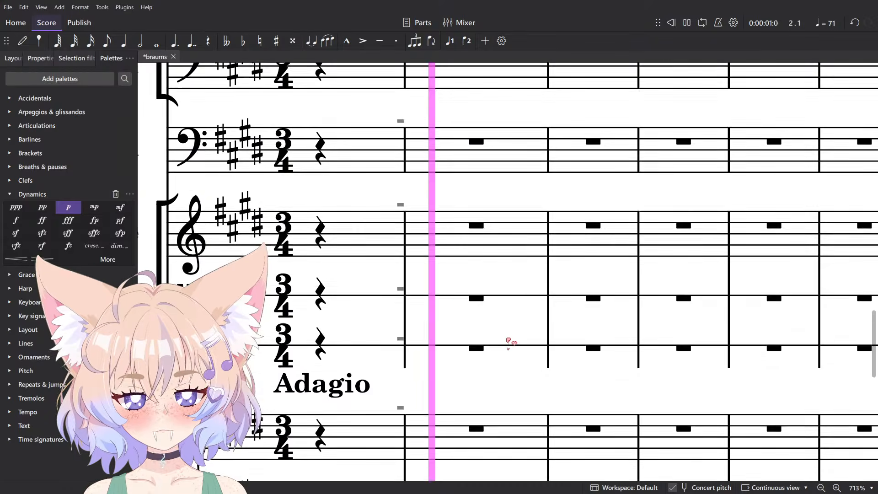
pyautogui.press('space')
# Override the written tempo of the Adagio marking above the top staff with 45 BPM.
pyautogui.scroll(-3, 438, 297)
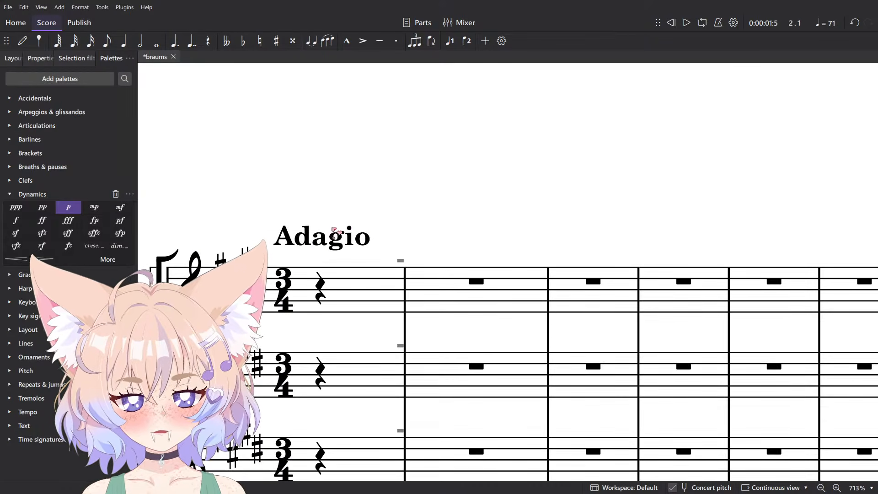
pyautogui.click(333, 233)
pyautogui.click(42, 58)
pyautogui.click(54, 203)
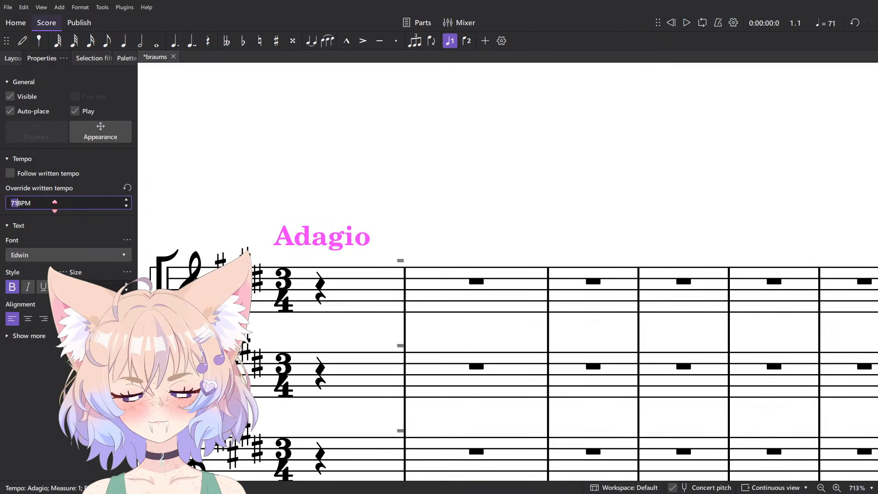
pyautogui.press('Return')
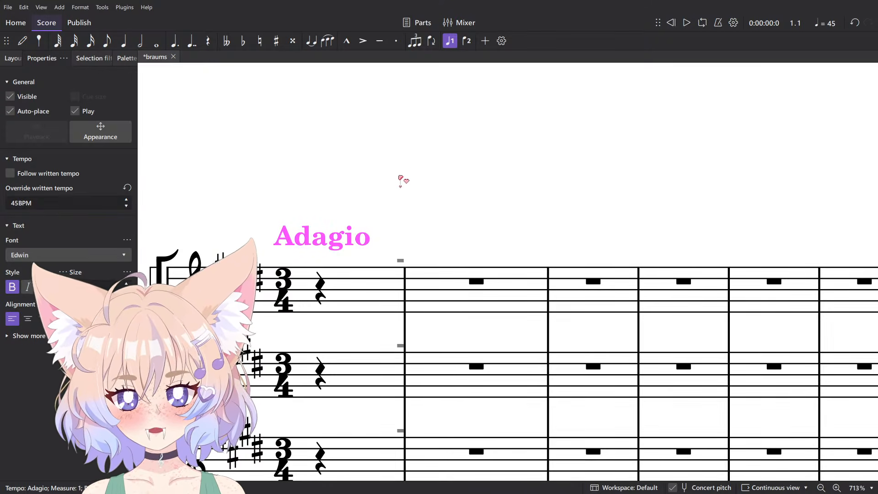
pyautogui.press('Escape')
# Look through the mixer channels as far as the Contrabasses and Master, and close the mixer.
pyautogui.press('F10')
pyautogui.moveTo(326, 477); pyautogui.dragTo(631, 476)
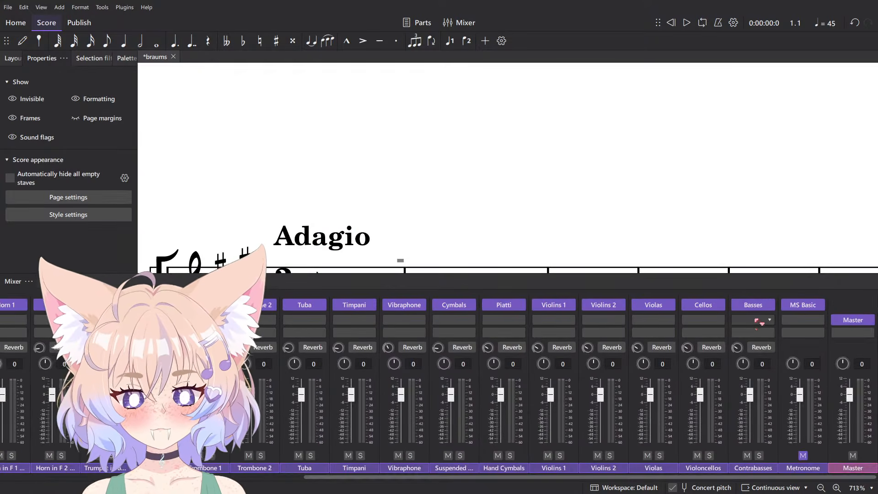
pyautogui.press('F10')
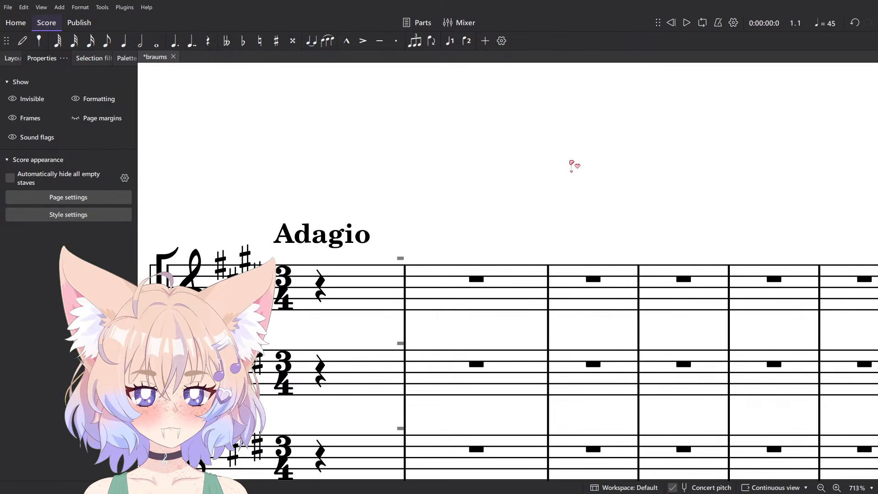
# Listen to the opening clarinet and bassoon passage at the 45 BPM tempo and stop playback.
pyautogui.click(684, 23)
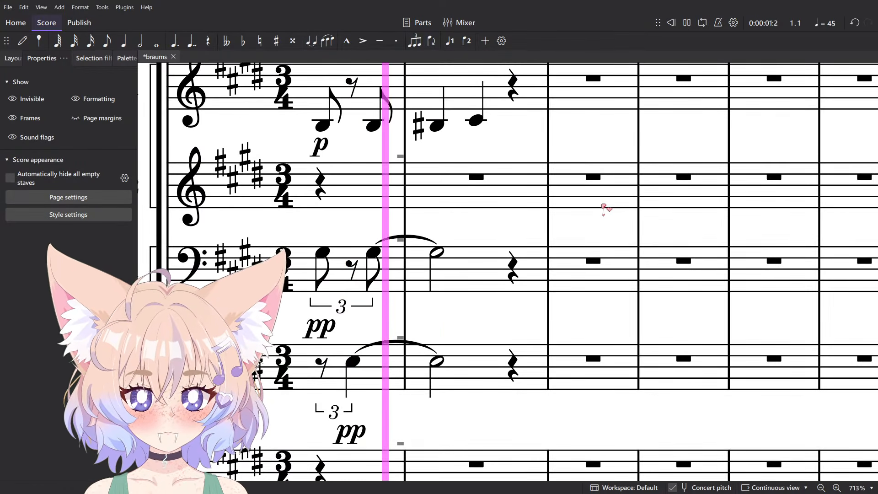
pyautogui.scroll(4, 548, 211)
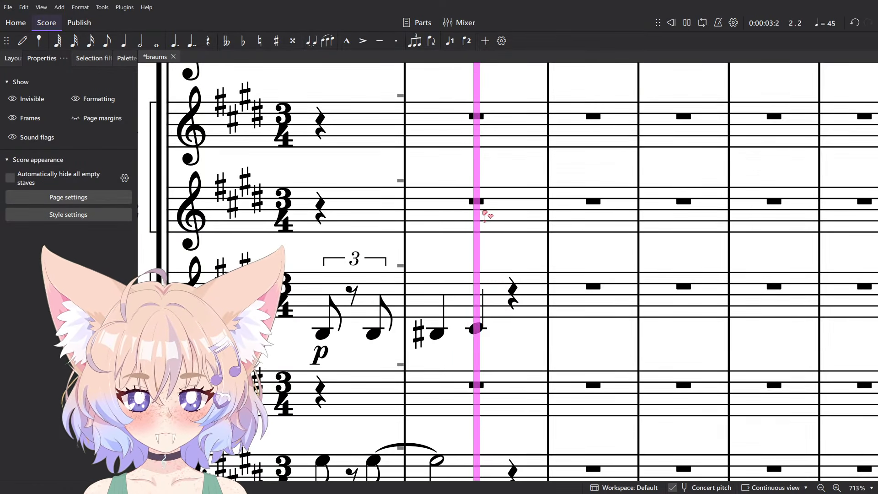
pyautogui.press('space')
# Add diminuendo hairpins under the half notes of Bassoon 1 and Bassoon 2 in the second measure.
pyautogui.scroll(-4, 480, 217)
pyautogui.click(436, 254)
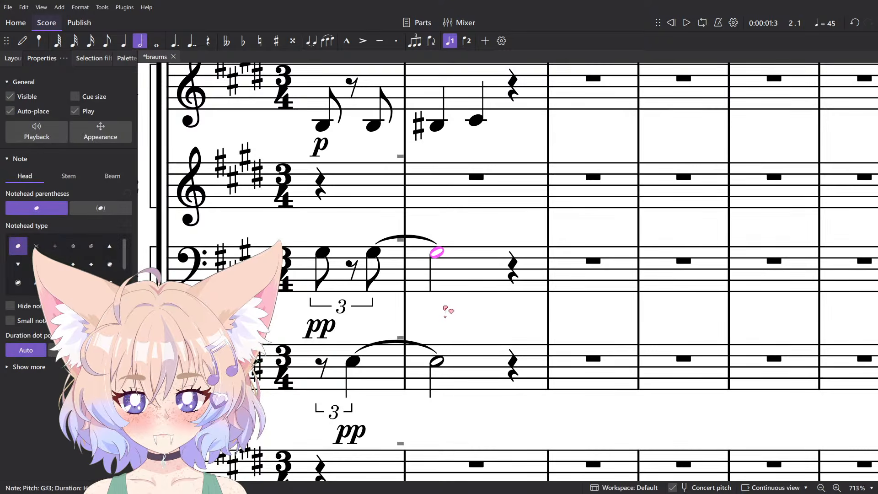
pyautogui.scroll(-1, 447, 309)
pyautogui.keyDown('shift'); pyautogui.click(445, 322); pyautogui.keyUp('shift')
pyautogui.hotkey('shift', '.')
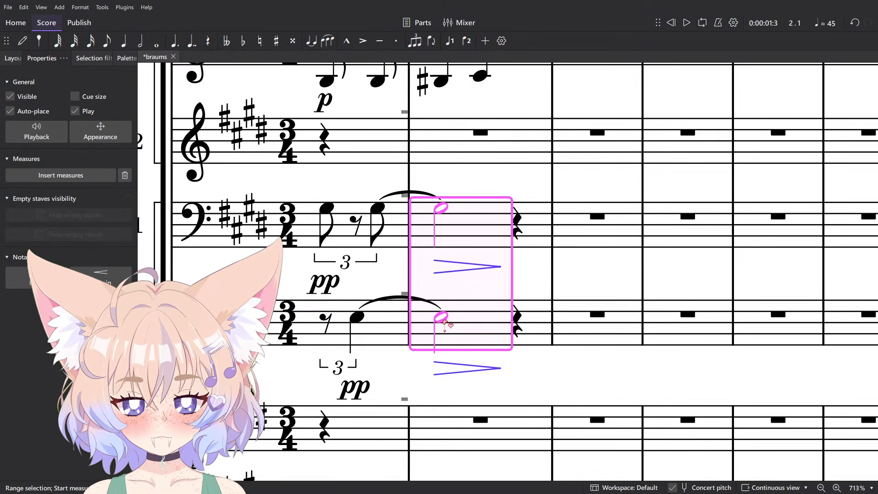
pyautogui.click(535, 249)
pyautogui.click(519, 267)
pyautogui.moveTo(519, 266); pyautogui.dragTo(528, 353)
pyautogui.click(411, 292)
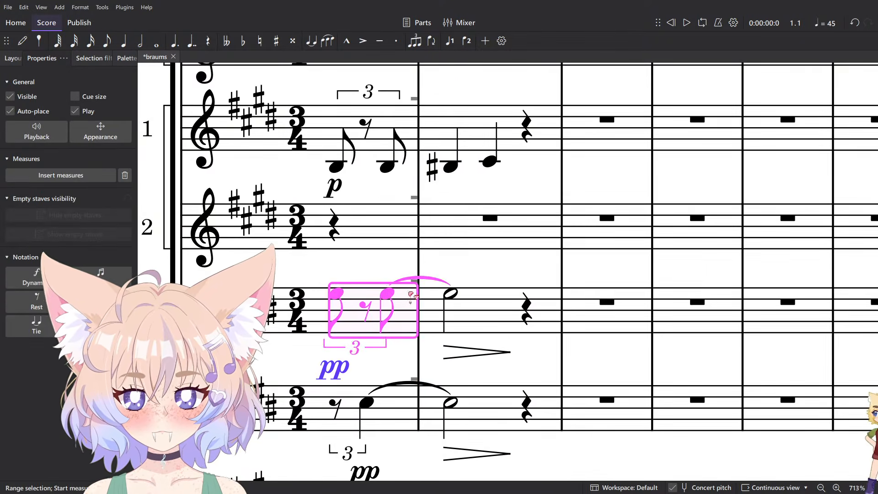
pyautogui.scroll(-3, 411, 292)
pyautogui.click(470, 382)
pyautogui.keyDown('shift'); pyautogui.click(415, 196); pyautogui.keyUp('shift')
pyautogui.click(470, 147)
pyautogui.scroll(-1, 470, 148)
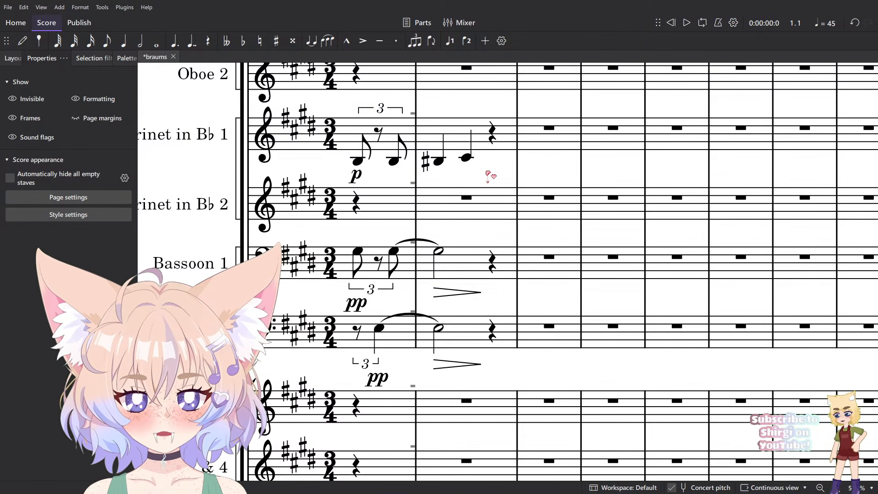
pyautogui.moveTo(480, 179); pyautogui.dragTo(507, 244)
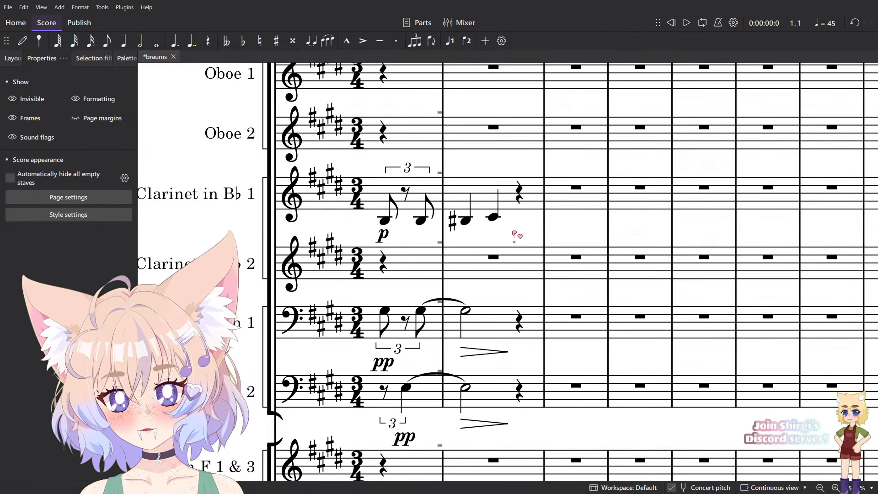
pyautogui.scroll(3, 515, 241)
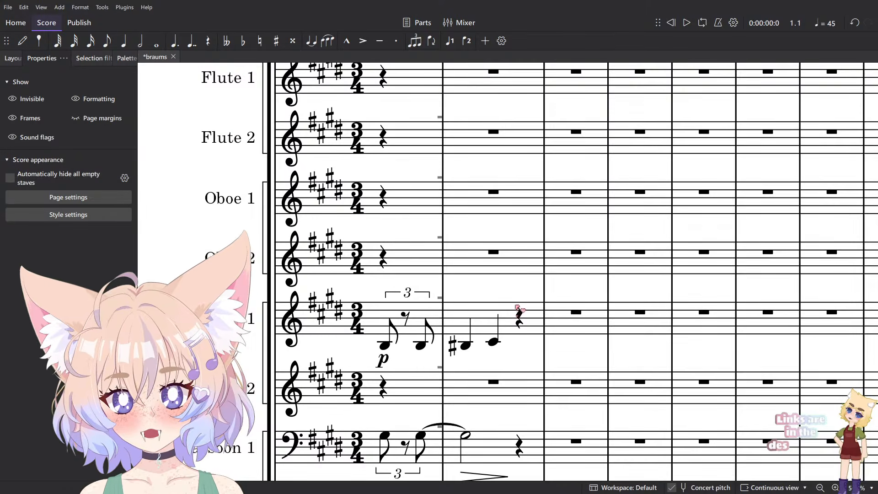
pyautogui.scroll(-7, 518, 307)
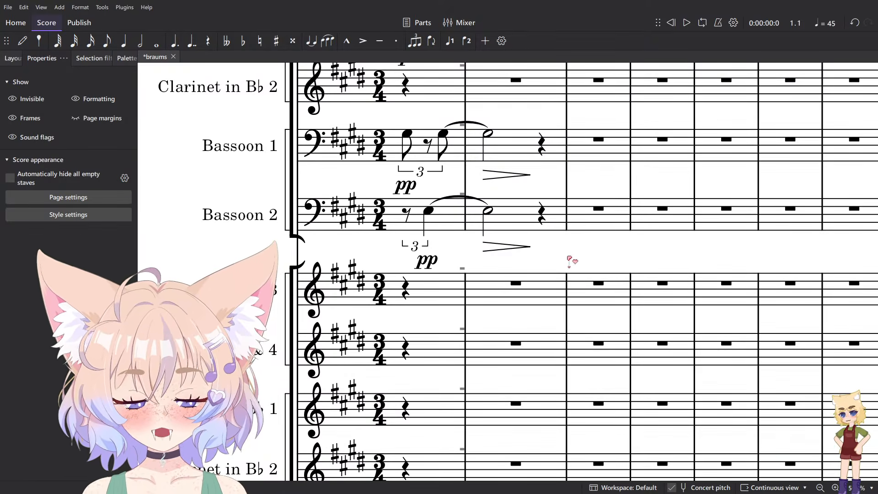
pyautogui.scroll(5, 569, 261)
pyautogui.click(516, 288)
pyautogui.click(573, 271)
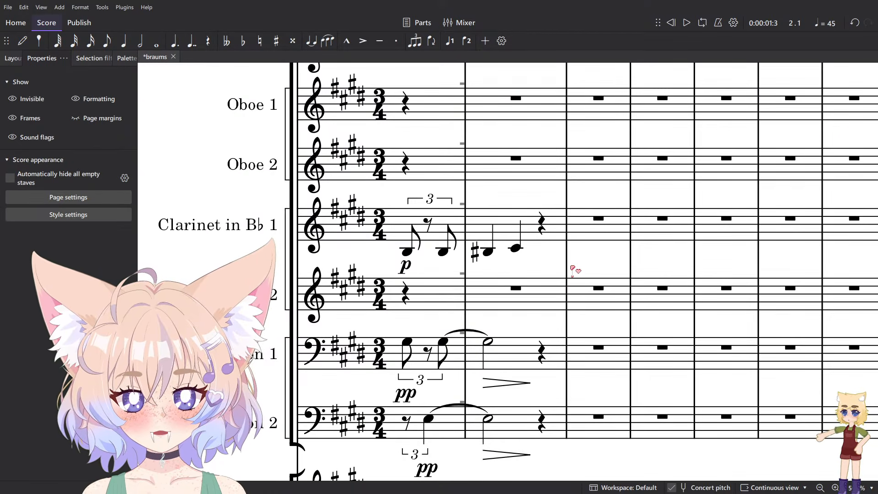
pyautogui.scroll(-1, 521, 263)
pyautogui.scroll(-1, 551, 256)
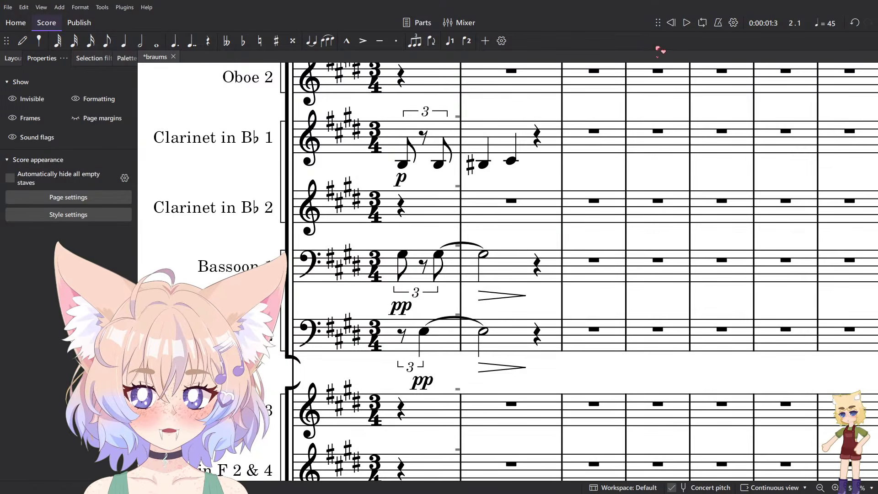
# Try a slur in Clarinet 1 from the second triplet note to the second quarter note of measure two, checking the piano PDF, and undo it.
pyautogui.click(438, 164)
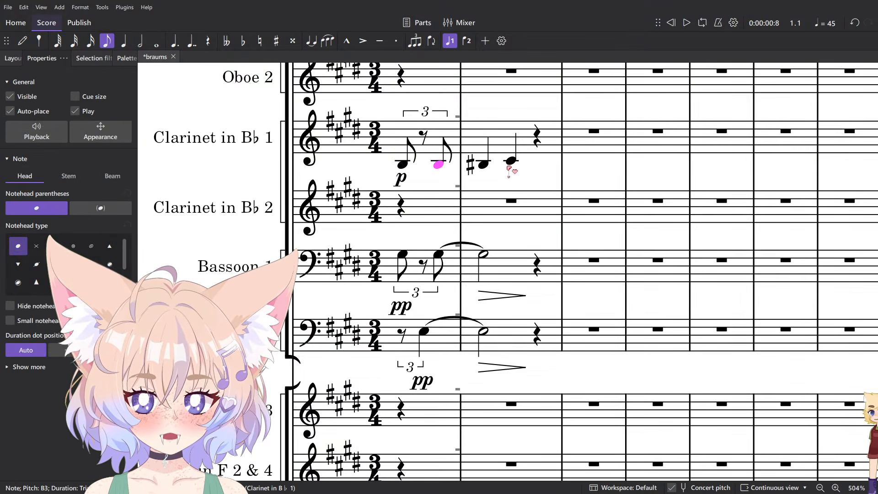
pyautogui.hotkey('alt', 'Tab')
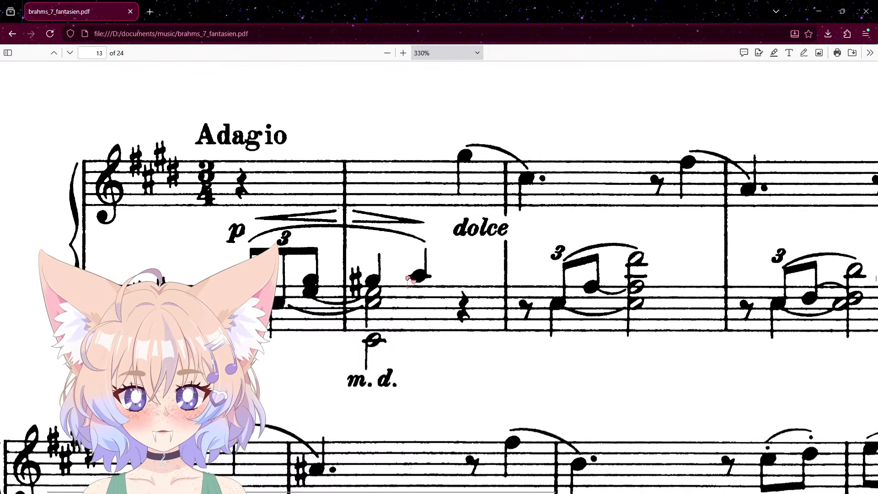
pyautogui.hotkey('alt', 'Tab')
pyautogui.keyDown('ctrl'); pyautogui.click(511, 159); pyautogui.keyUp('ctrl')
pyautogui.press('s')
pyautogui.press('Escape')
pyautogui.scroll(2, 523, 286)
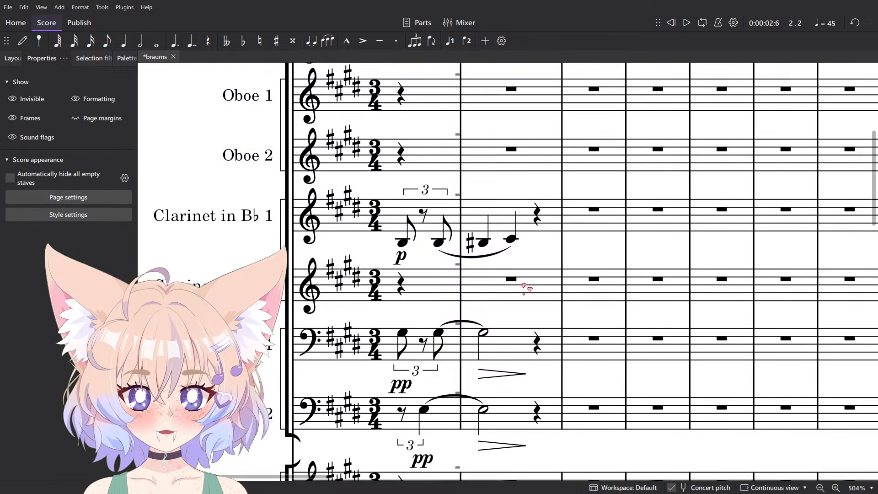
pyautogui.scroll(5, 385, 273)
pyautogui.click(421, 223)
pyautogui.hotkey('ctrl', 'z')
# Slur Clarinet 1 from its first note to the second quarter note of measure two, and make the first triplet note a quarter.
pyautogui.click(415, 222)
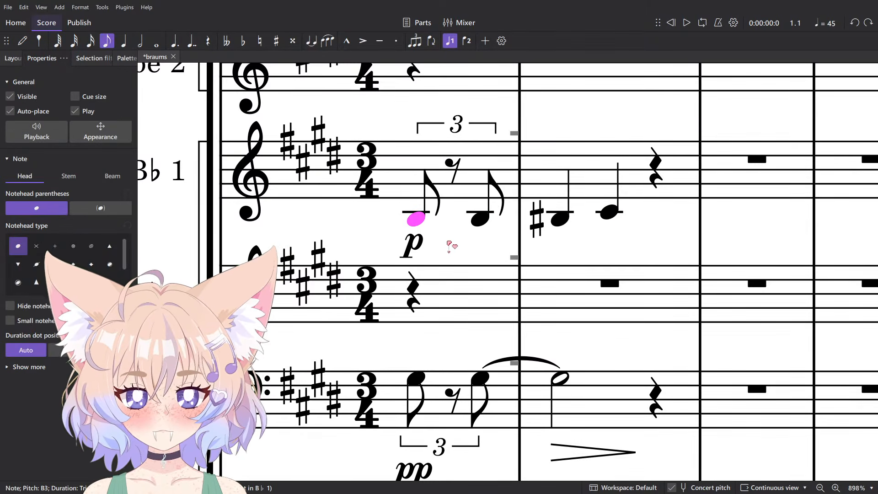
pyautogui.keyDown('ctrl'); pyautogui.click(609, 211); pyautogui.keyUp('ctrl')
pyautogui.press('s')
pyautogui.press('Escape')
pyautogui.scroll(-6, 617, 238)
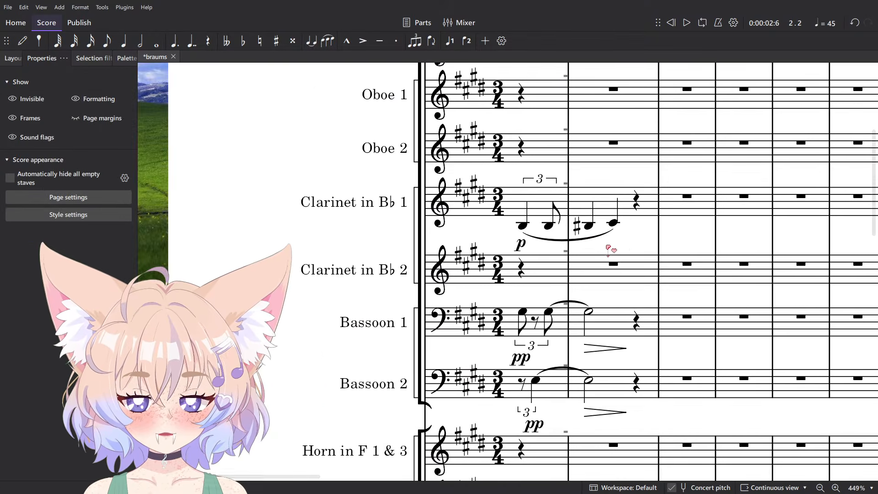
pyautogui.moveTo(608, 249); pyautogui.dragTo(556, 249)
pyautogui.click(492, 203)
pyautogui.scroll(6, 546, 235)
pyautogui.press('Escape')
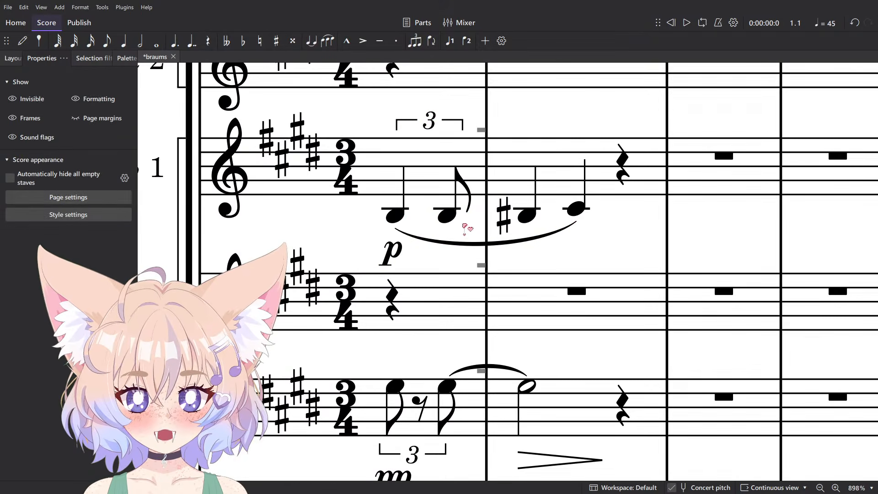
pyautogui.click(430, 187)
pyautogui.press('Escape')
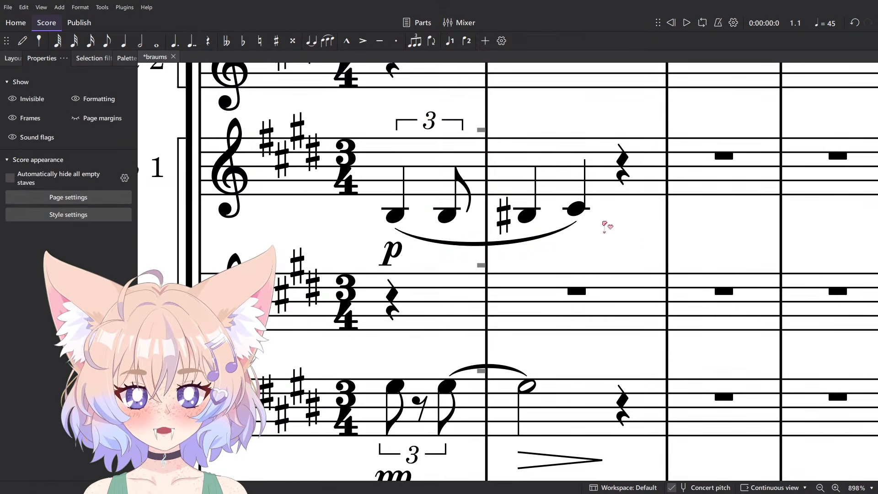
pyautogui.scroll(-2, 605, 223)
pyautogui.moveTo(604, 223); pyautogui.dragTo(488, 191)
# Listen to the opening from the first Clarinet 1 note through the second measure and pause playback.
pyautogui.click(327, 190)
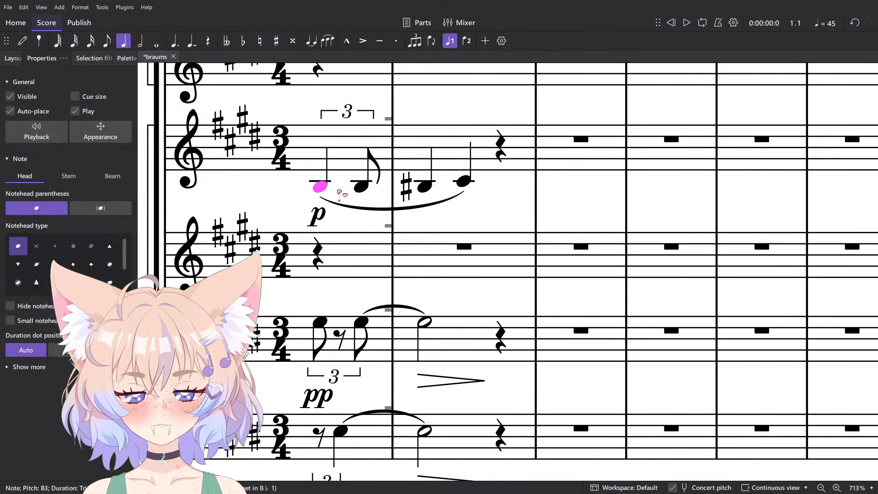
pyautogui.click(452, 208)
pyautogui.moveTo(452, 208); pyautogui.dragTo(500, 233)
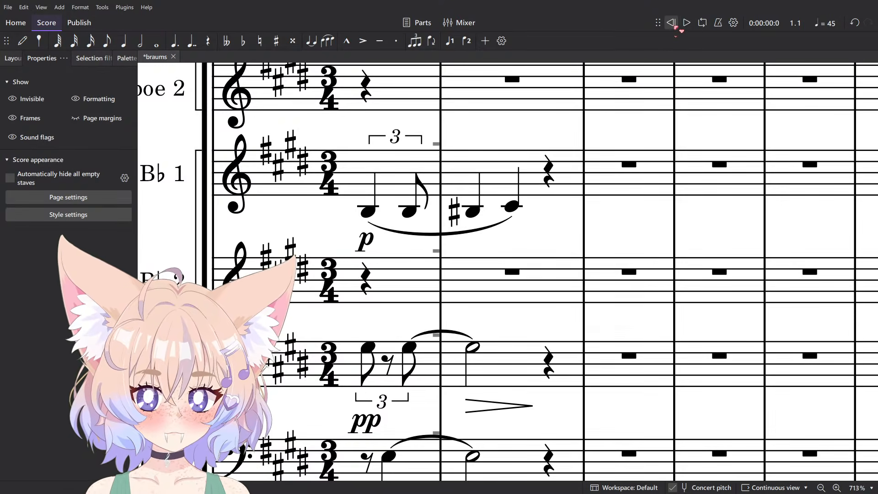
pyautogui.click(687, 25)
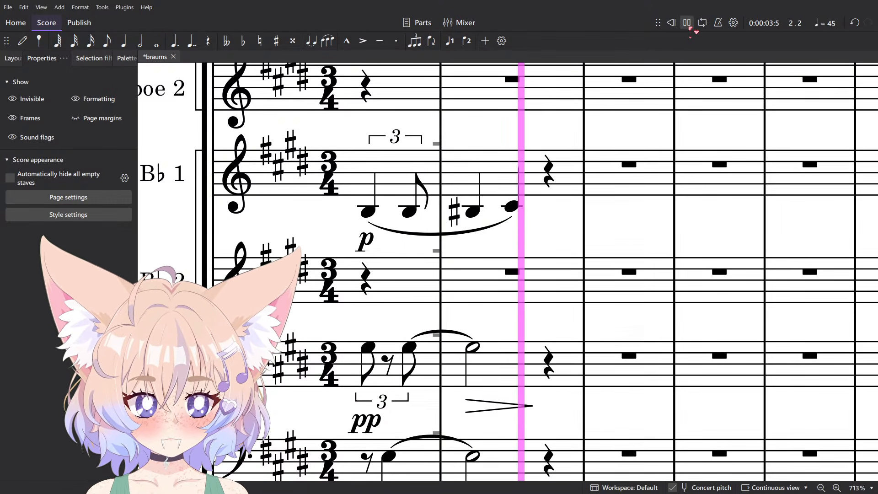
pyautogui.click(690, 28)
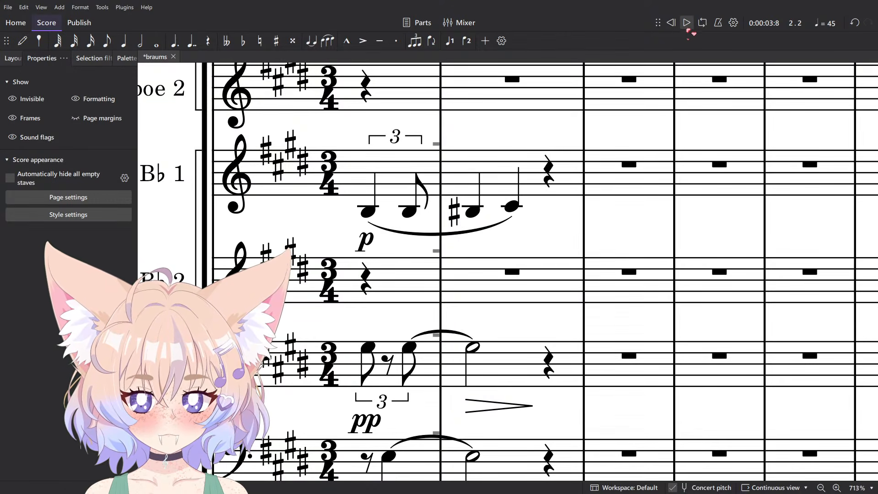
# Lower the Contrabasses' pizzicato note in measure two by an octave to E2, and play back the passage.
pyautogui.scroll(-20, 554, 349)
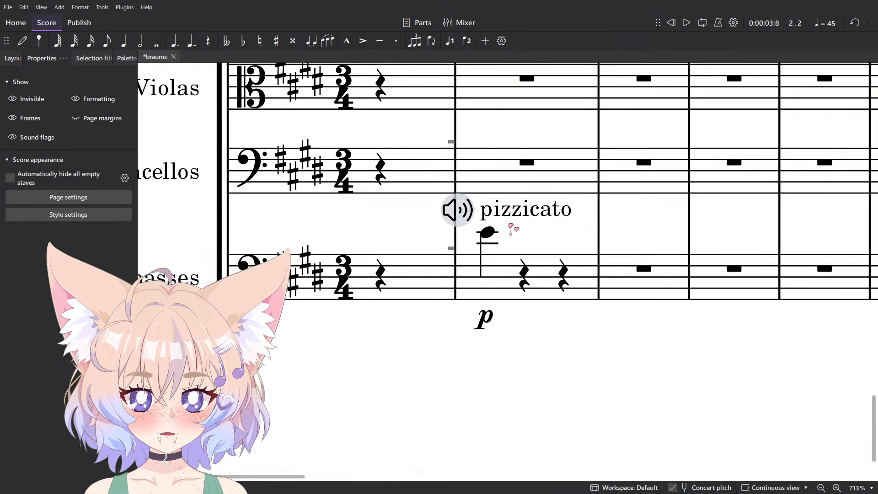
pyautogui.click(488, 233)
pyautogui.scroll(-5, 486, 256)
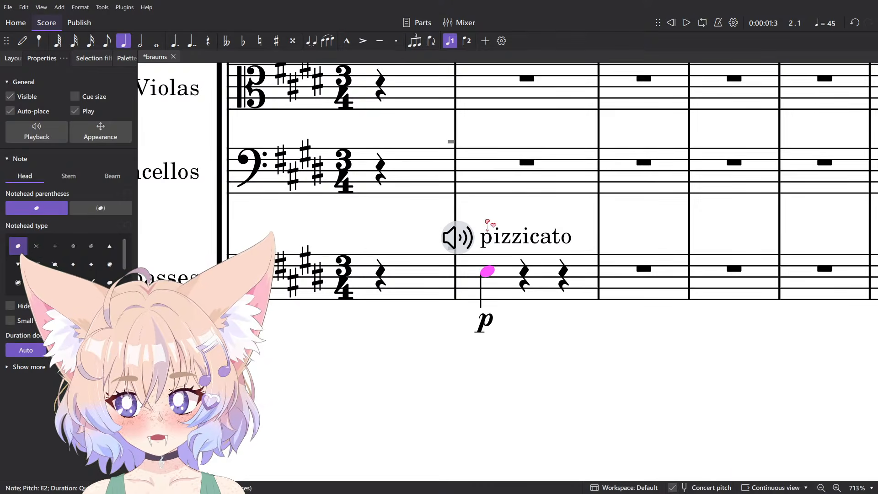
pyautogui.press('Escape')
pyautogui.press('space')
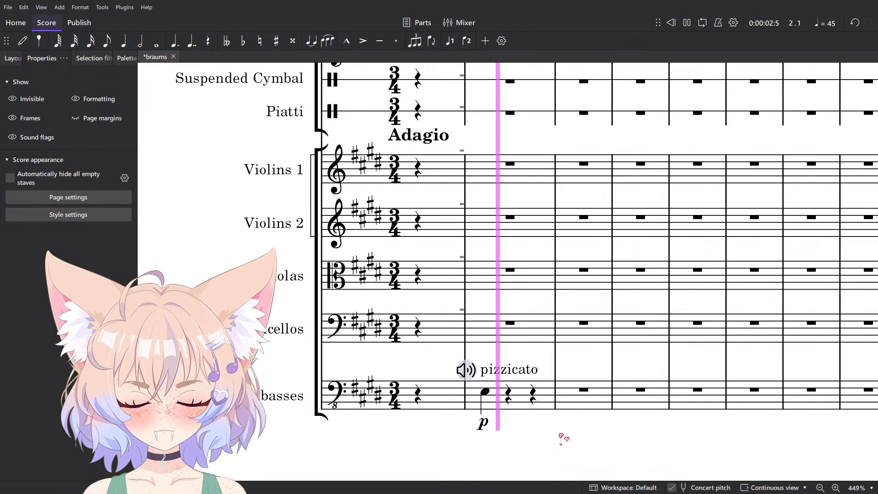
pyautogui.press('space')
# Look over the woodwind, brass, percussion and string staves around the opening two-measure bassoon passage.
pyautogui.scroll(10, 553, 434)
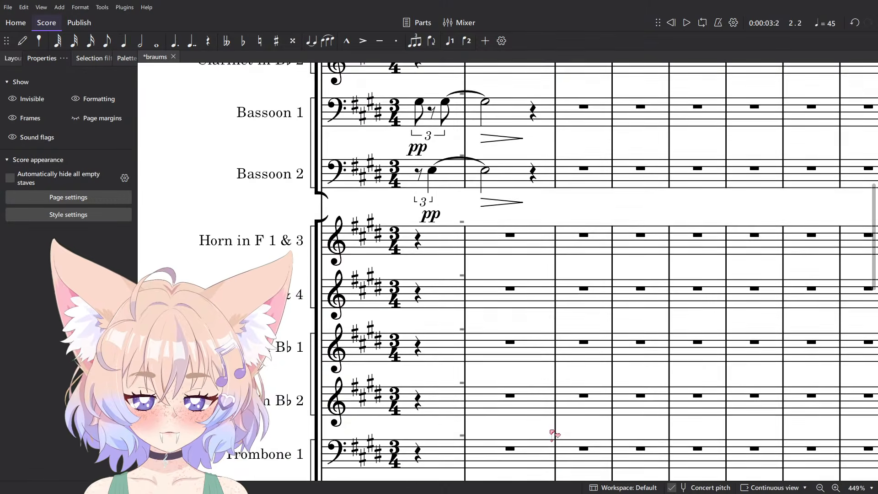
pyautogui.scroll(-9, 551, 433)
pyautogui.scroll(10, 537, 393)
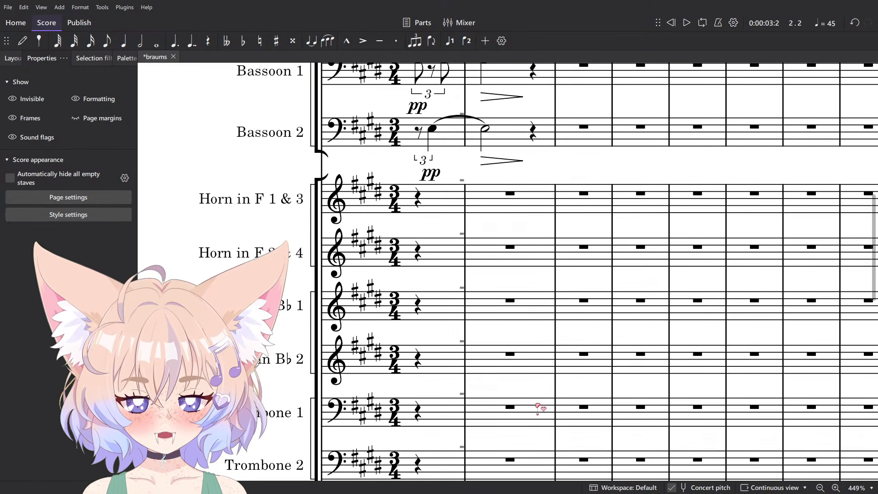
pyautogui.scroll(-3, 534, 400)
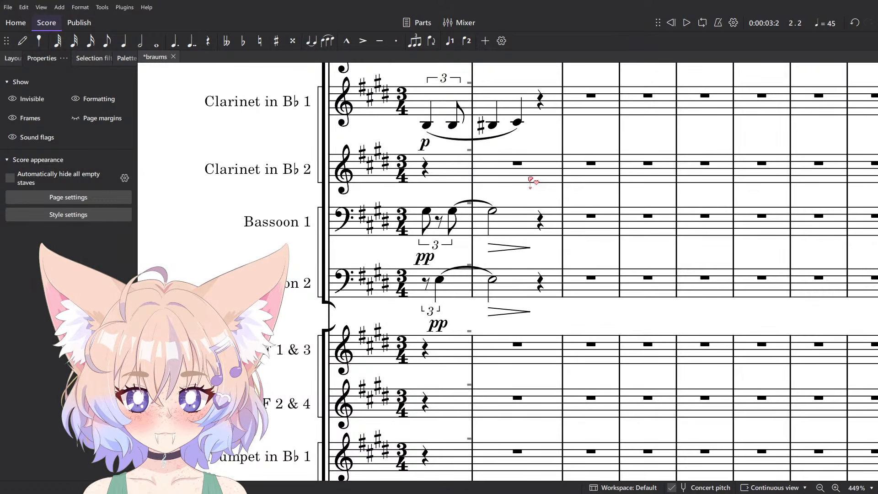
pyautogui.click(534, 279)
pyautogui.keyDown('shift'); pyautogui.click(436, 232); pyautogui.keyUp('shift')
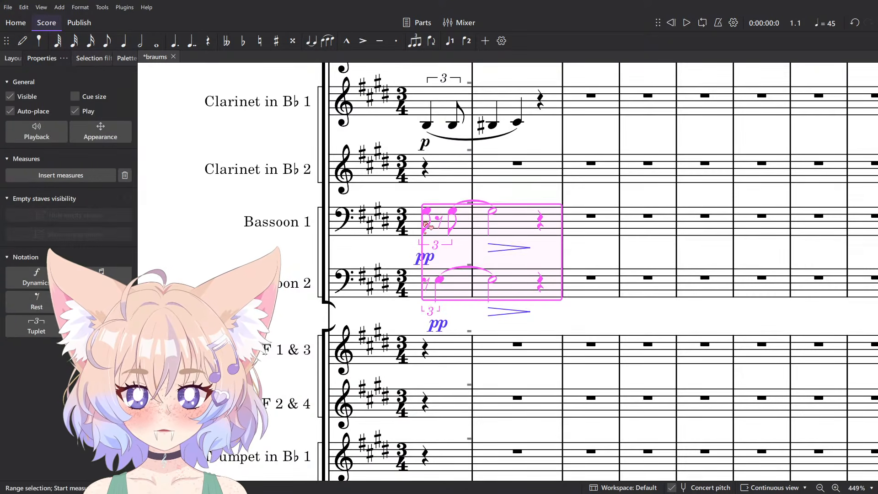
pyautogui.scroll(-5, 432, 231)
pyautogui.scroll(4, 448, 241)
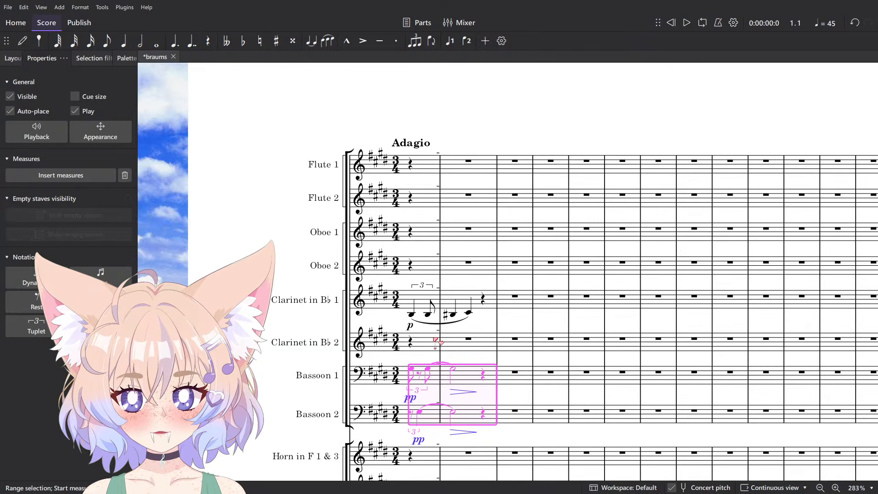
pyautogui.scroll(-7, 436, 342)
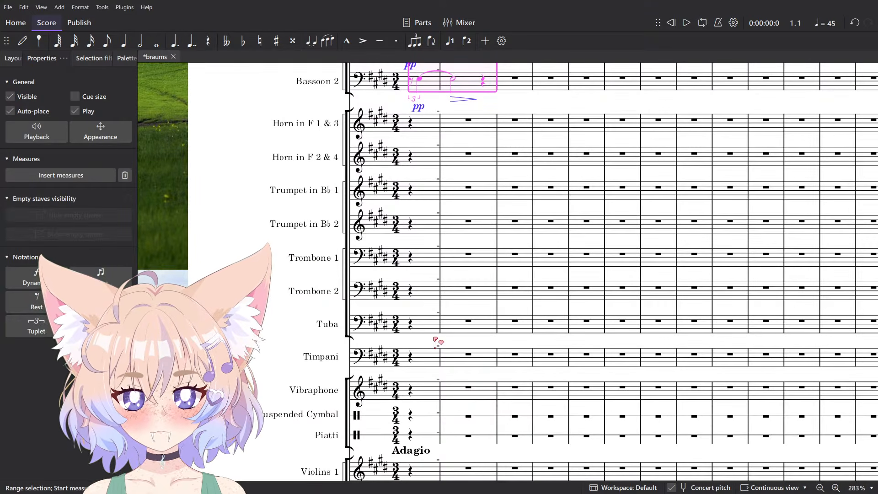
pyautogui.scroll(3, 436, 342)
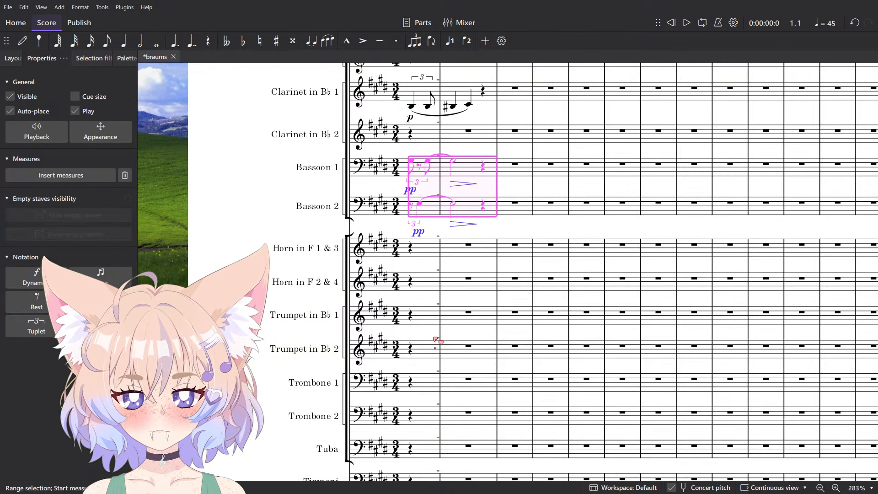
pyautogui.scroll(3, 436, 340)
pyautogui.press('Escape')
pyautogui.scroll(2, 451, 318)
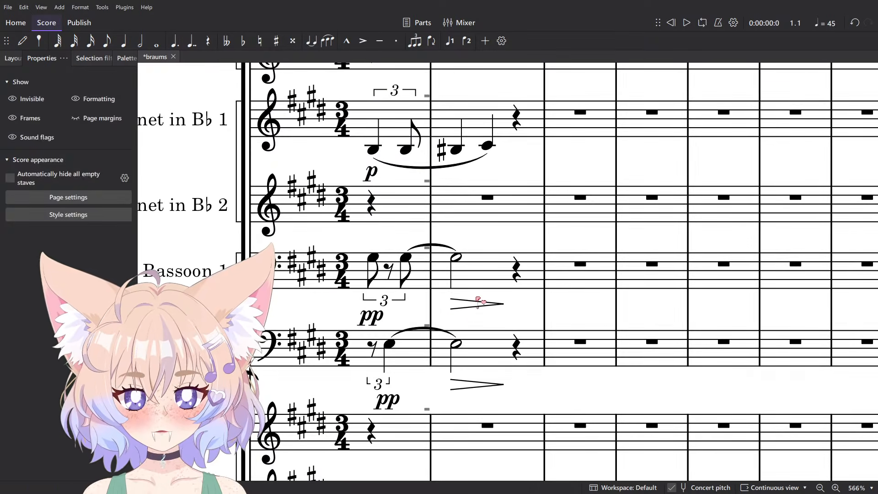
# Move Bassoon 2's opening two-measure passage, with its slur, pp and hairpin, to the Clarinet in B♭ 2 staff.
pyautogui.click(452, 349)
pyautogui.keyDown('shift'); pyautogui.click(389, 343); pyautogui.keyUp('shift')
pyautogui.hotkey('ctrl', 'x')
pyautogui.click(396, 221)
pyautogui.hotkey('ctrl', 'v')
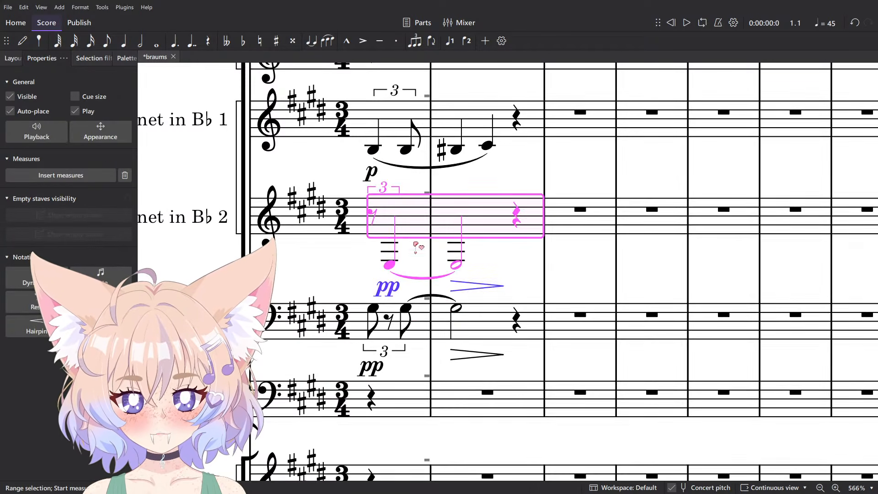
pyautogui.click(470, 326)
pyautogui.keyDown('shift'); pyautogui.click(388, 321); pyautogui.keyUp('shift')
pyautogui.moveTo(397, 321); pyautogui.dragTo(426, 219)
pyautogui.scroll(-2, 434, 218)
# Enter a half note E2 at the start of the second measure in Bassoon 2.
pyautogui.click(459, 271)
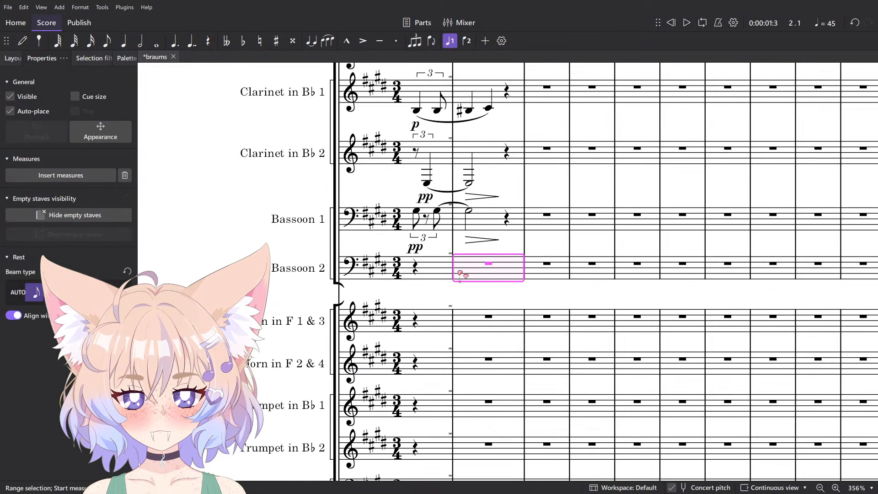
pyautogui.press('Escape')
pyautogui.scroll(4, 446, 312)
pyautogui.press('n')
pyautogui.press('6')
pyautogui.click(500, 258)
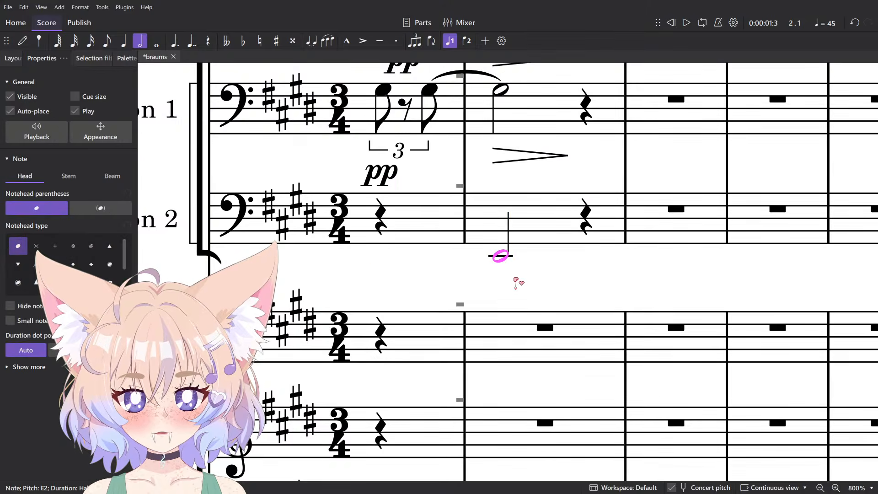
# Add a pp dynamic and a diminuendo hairpin to Bassoon 2's half note in measure two.
pyautogui.hotkey('ctrl', 'd')
pyautogui.write('pp')
pyautogui.click(583, 269)
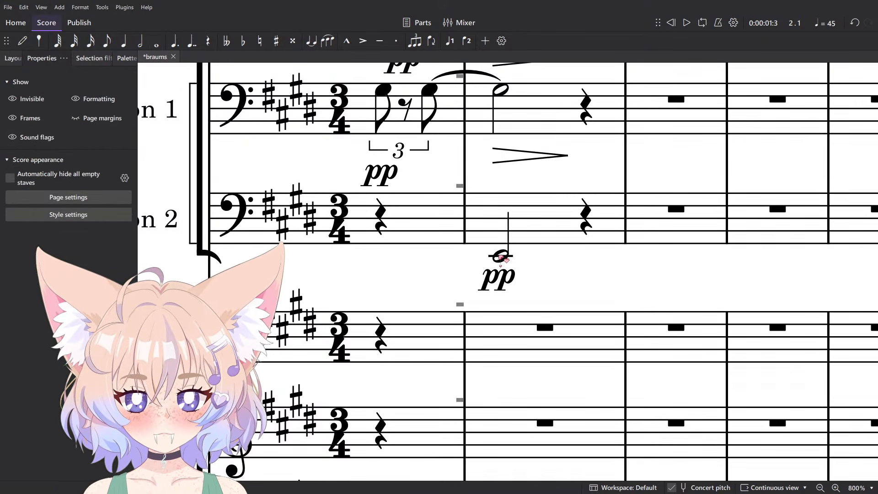
pyautogui.click(501, 256)
pyautogui.hotkey('shift', '.')
pyautogui.press('Escape')
# Play the reorchestrated opening from the first measure through the second and stop playback.
pyautogui.click(381, 217)
pyautogui.press('space')
pyautogui.scroll(-7, 479, 169)
pyautogui.moveTo(586, 226); pyautogui.dragTo(530, 388)
pyautogui.click(525, 373)
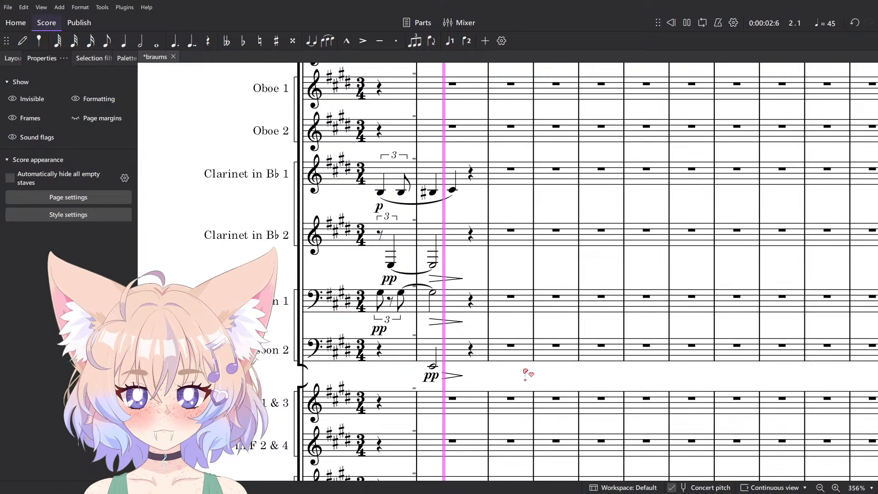
pyautogui.press('space')
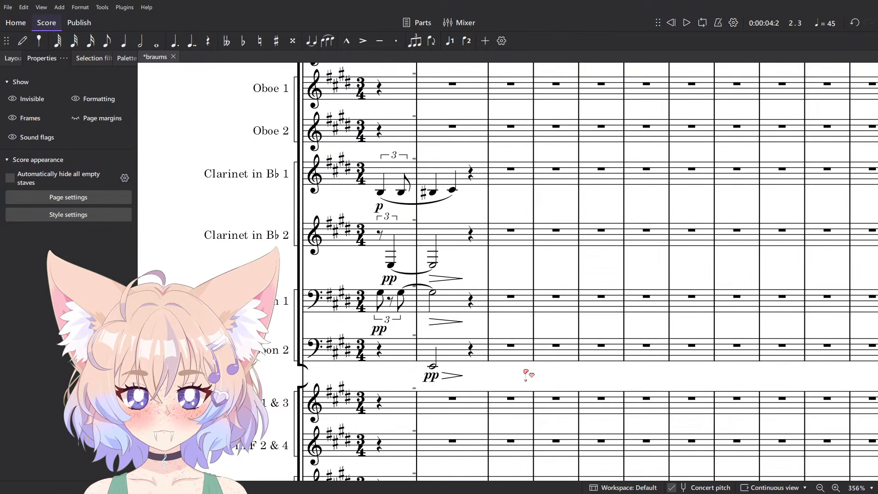
# Open the mixer, play the opening measures and stop playback.
pyautogui.press('F10')
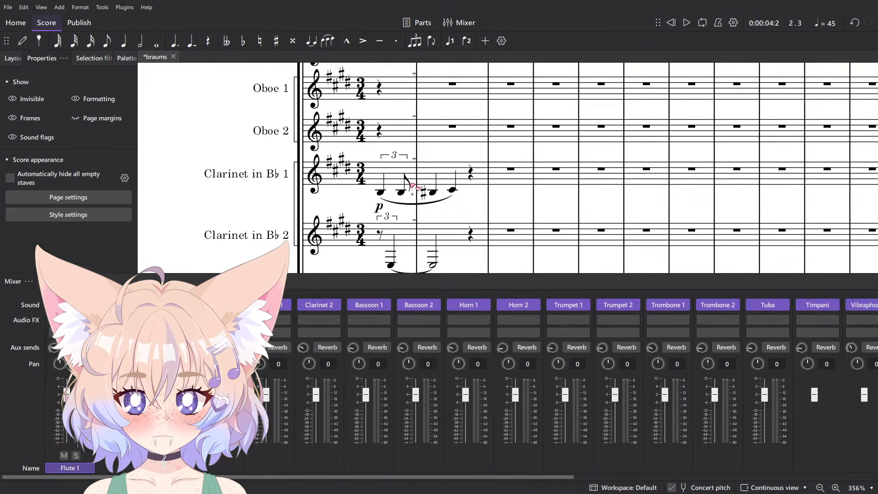
pyautogui.press('space')
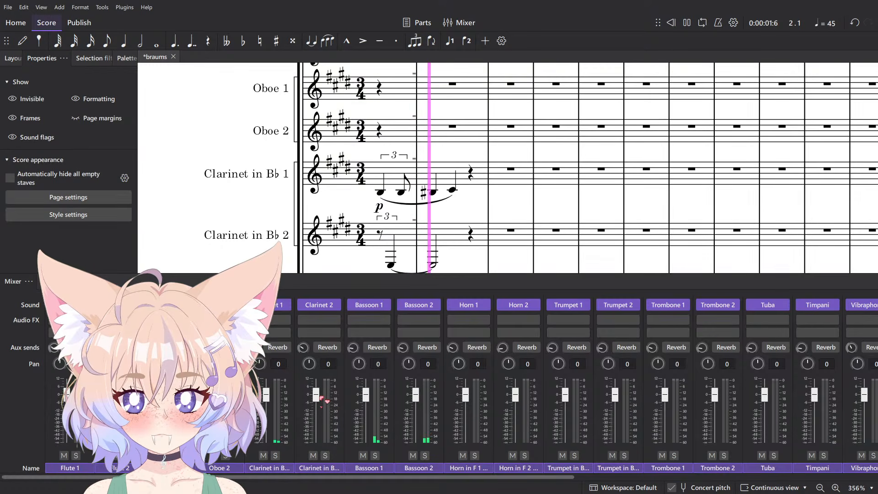
pyautogui.press('space')
# Solo the Clarinet 2 channel in the mixer and play its opening two-measure passage.
pyautogui.scroll(-3, 451, 193)
pyautogui.click(414, 187)
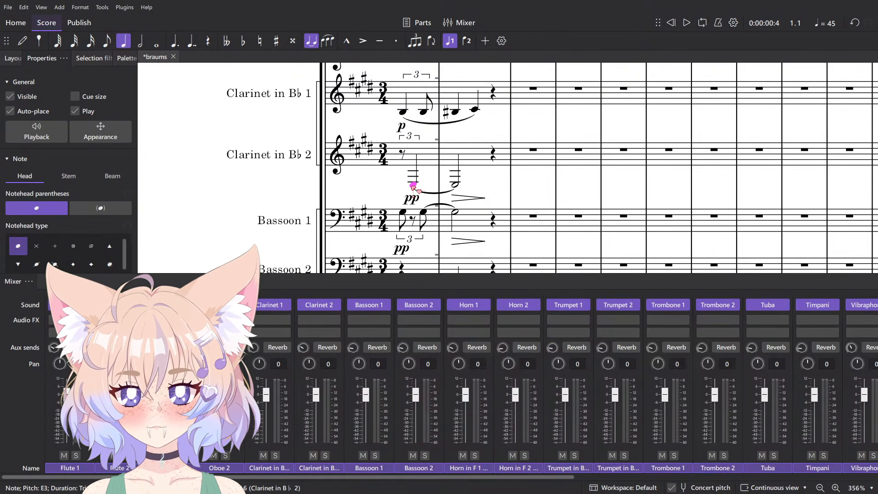
pyautogui.scroll(5, 414, 187)
pyautogui.click(444, 131)
pyautogui.press('space')
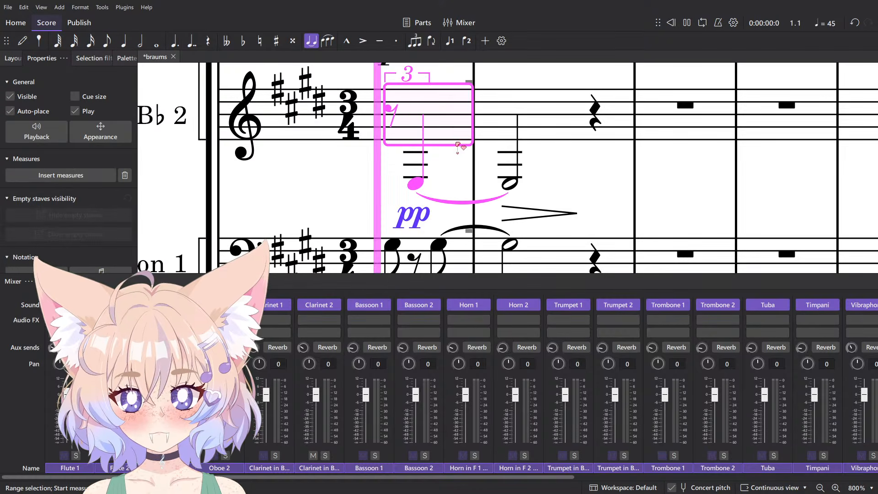
pyautogui.click(327, 456)
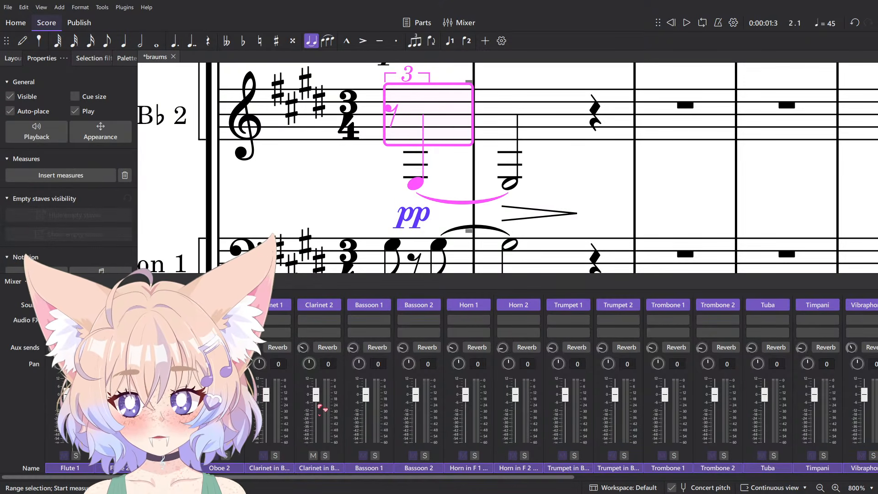
pyautogui.click(415, 184)
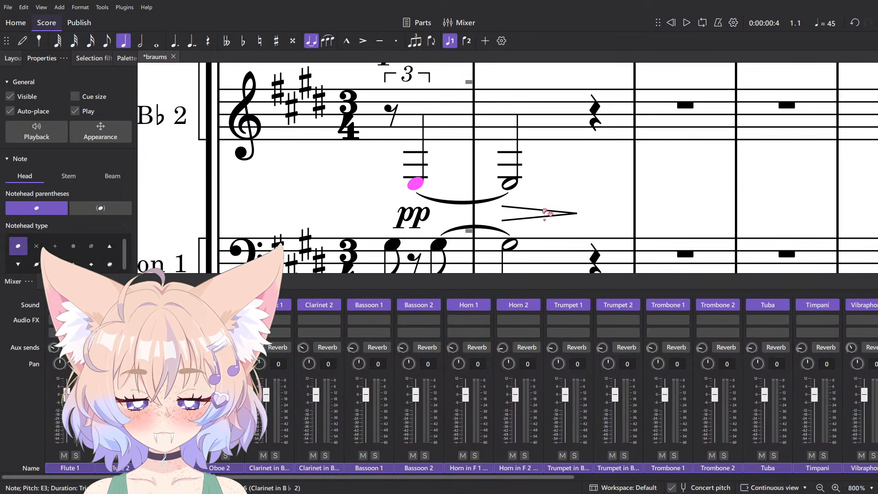
pyautogui.click(544, 124)
pyautogui.keyDown('shift'); pyautogui.click(418, 192); pyautogui.keyUp('shift')
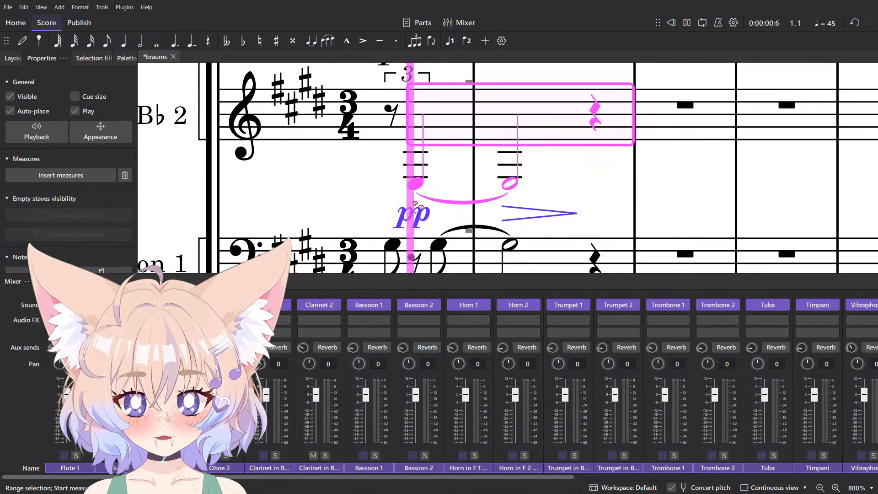
# Change the Clarinet 2 channel's sound to the MuseSounds Orchestral Tools Berlin Woodwinds Clarinet 1.
pyautogui.click(335, 304)
pyautogui.moveTo(366, 335)
pyautogui.moveTo(480, 378)
pyautogui.moveTo(568, 450)
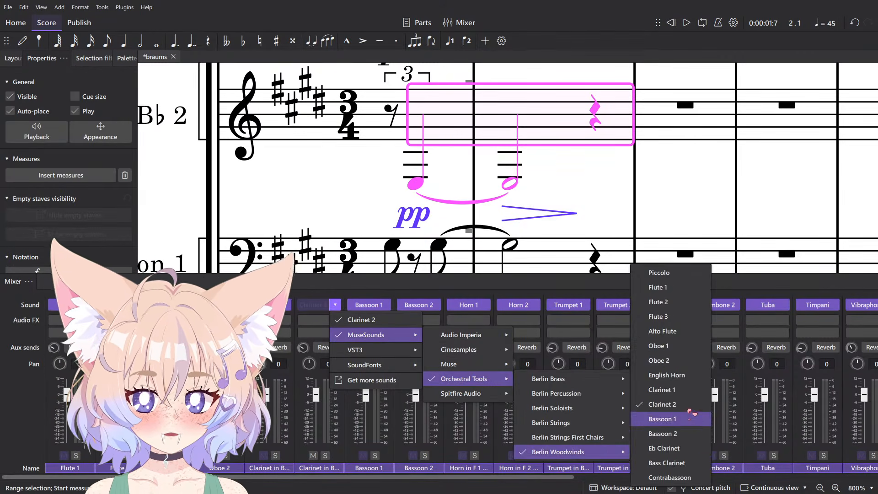
pyautogui.click(674, 392)
# Play the soloed Clarinet 2 opening, raise that channel's volume slightly and end the solo.
pyautogui.click(417, 184)
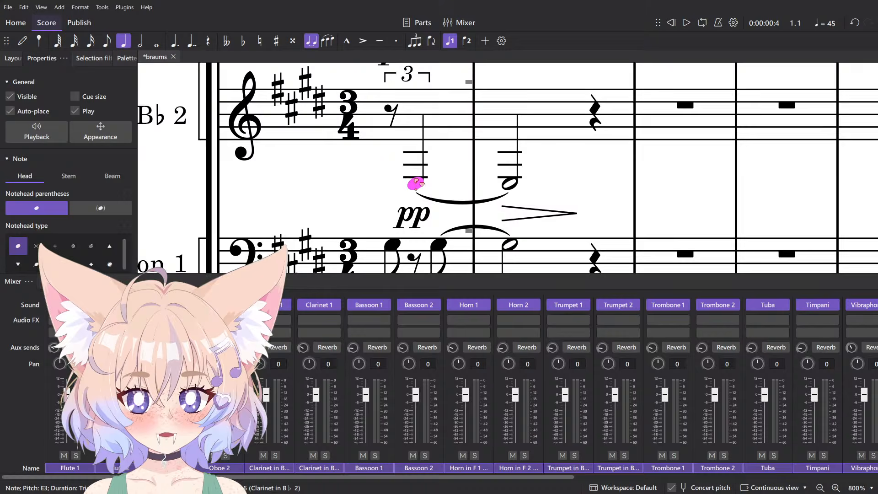
pyautogui.click(441, 130)
pyautogui.press('space')
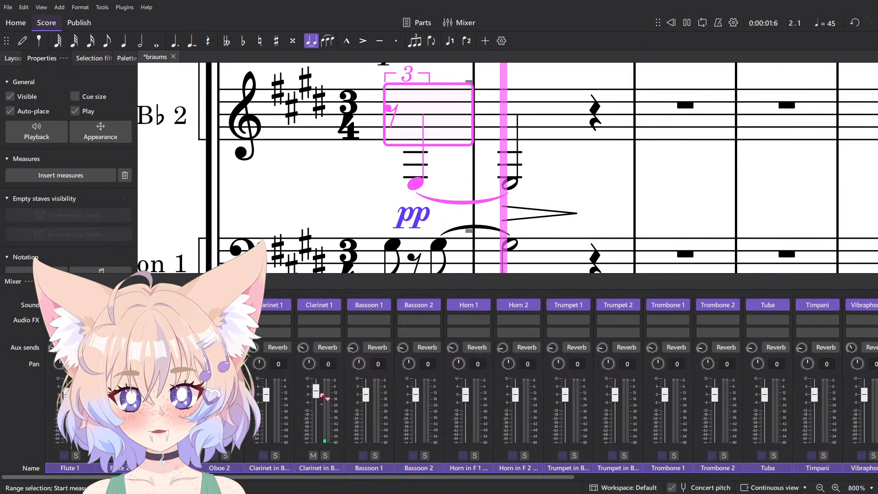
pyautogui.press('space')
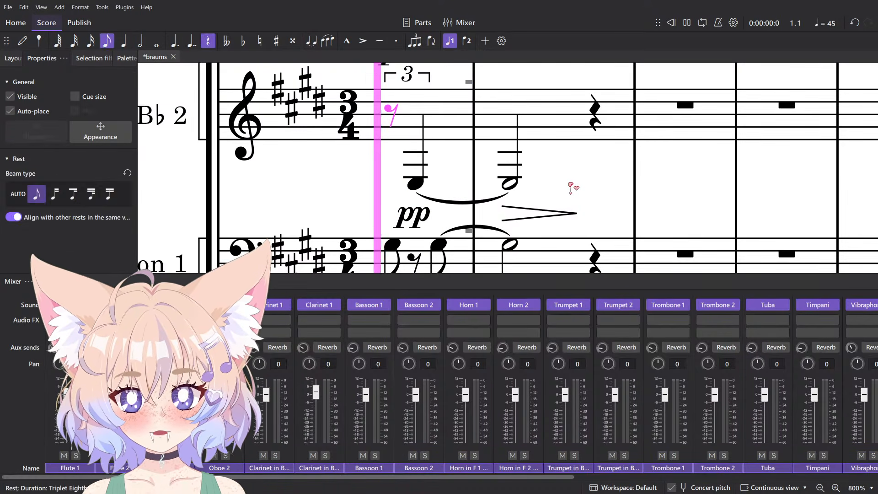
# Play the opening with all instruments, stop playback and close the mixer.
pyautogui.click(570, 188)
pyautogui.press('space')
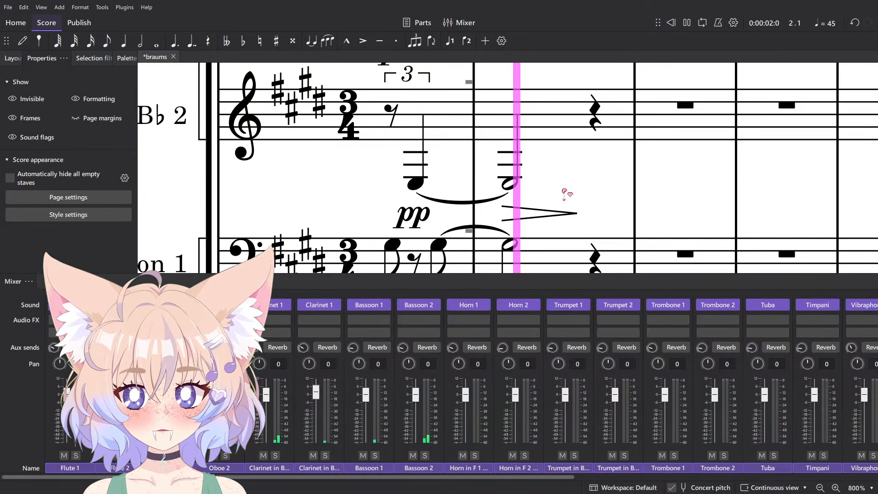
pyautogui.press('space')
pyautogui.press('F10')
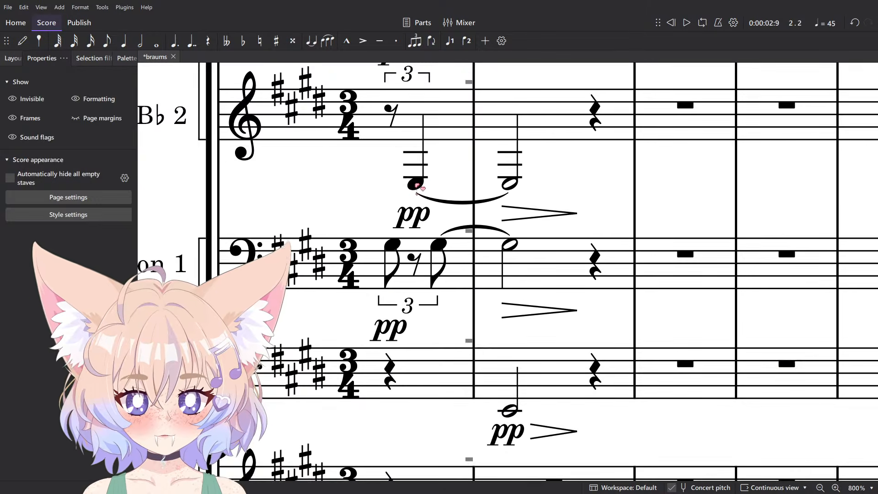
# Try lowering the first note of Clarinet in B♭ 2 to D♯3.
pyautogui.click(416, 184)
pyautogui.press('Down')
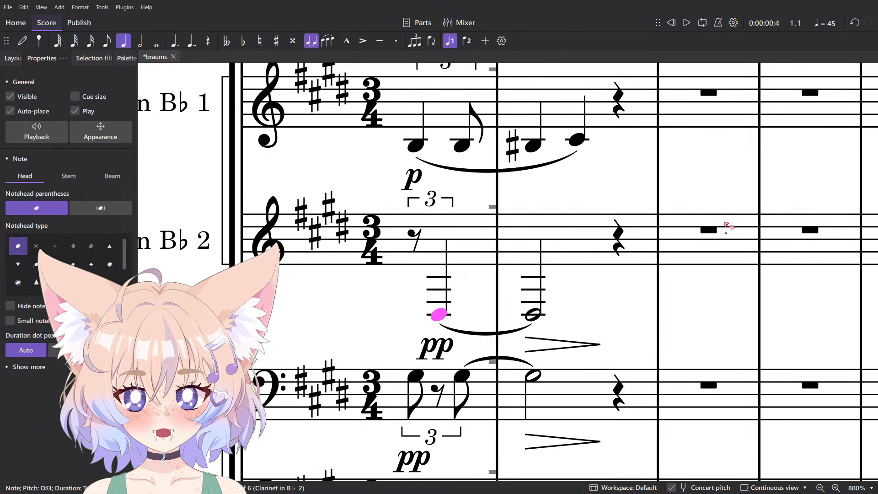
pyautogui.press('Down')
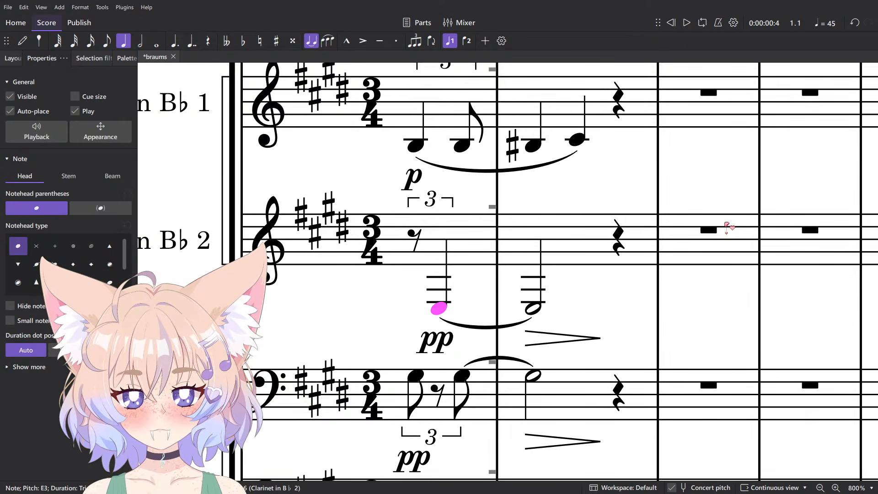
pyautogui.press('Down')
pyautogui.press('Up')
pyautogui.press('Up')
pyautogui.press('Up')
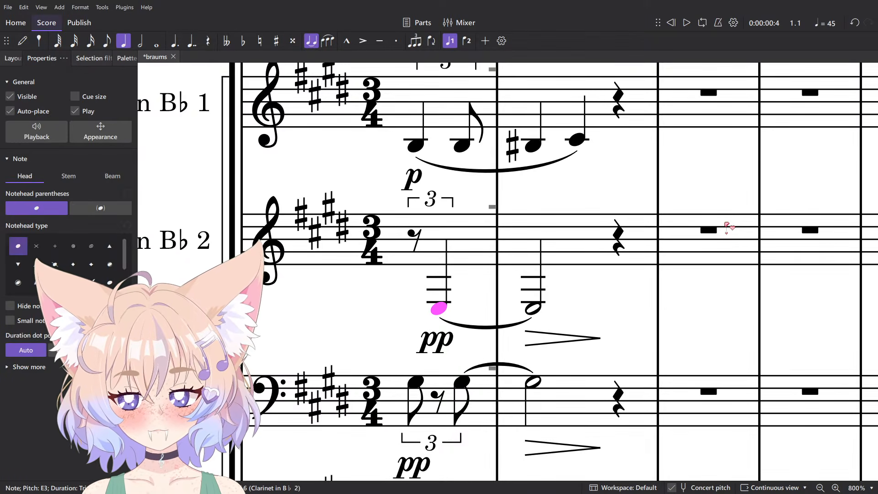
# Start playback from the first-measure rest in Clarinet in B♭ 2.
pyautogui.click(418, 238)
pyautogui.click(606, 178)
pyautogui.scroll(-2, 611, 183)
pyautogui.press('space')
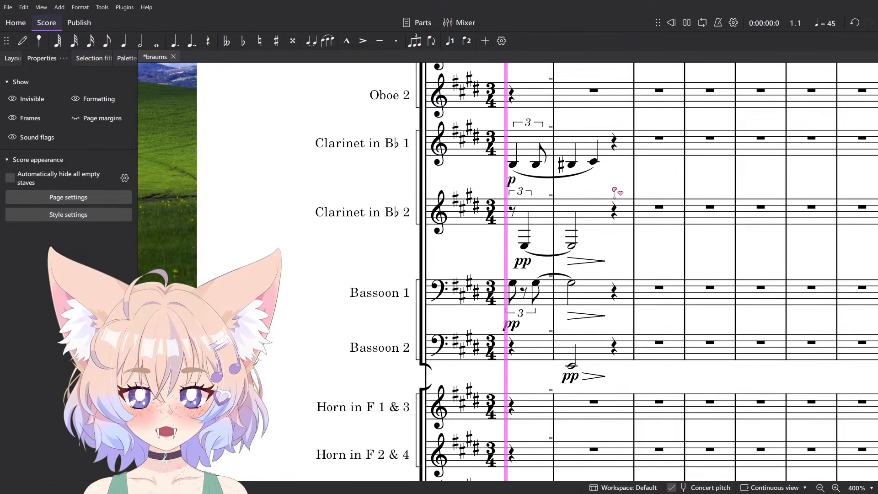
# Switch to brahms_7_fantasien.pdf in the browser and review the first system of the Intermezzo on page 13.
pyautogui.hotkey('alt', 'Tab')
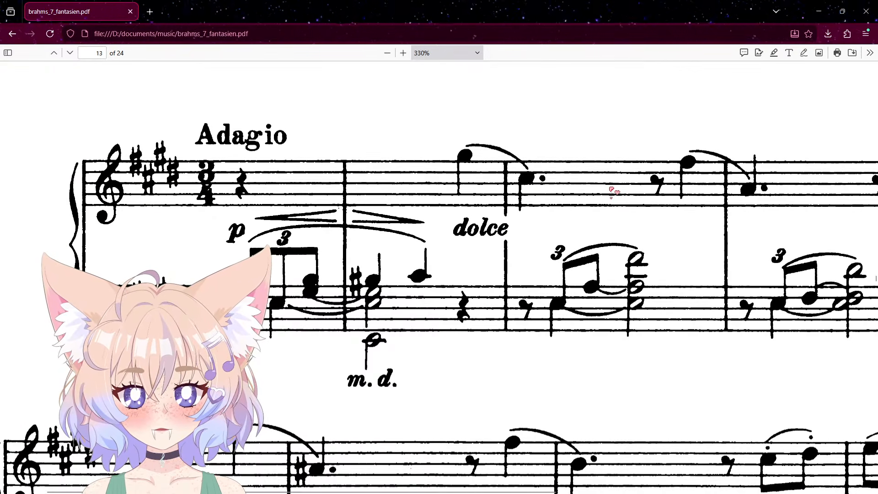
pyautogui.hscroll(10, 289, 310)
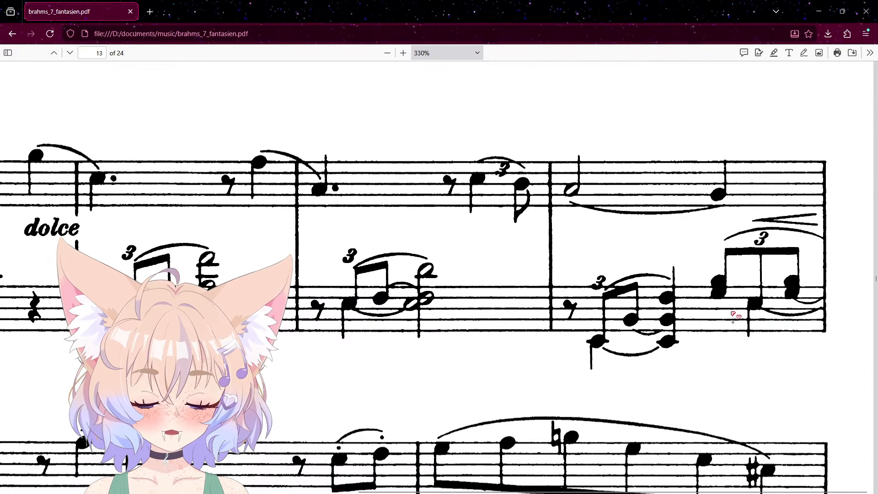
pyautogui.scroll(-1, 751, 307)
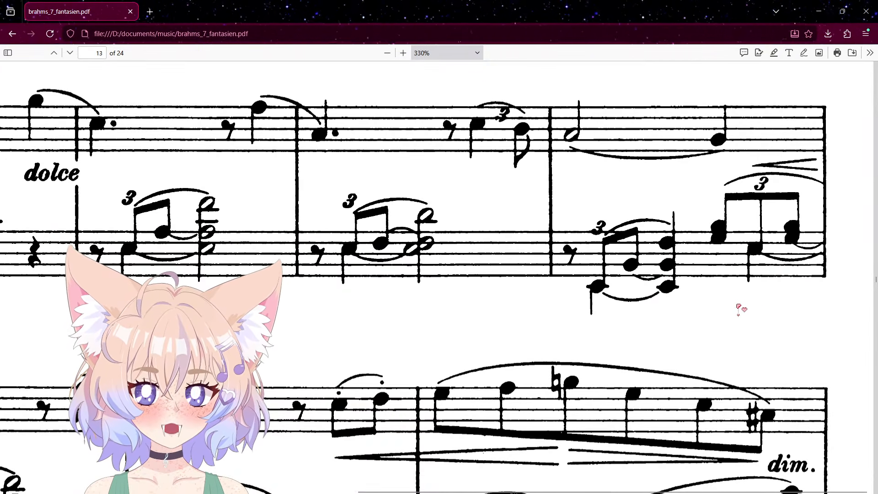
pyautogui.hscroll(-5, 721, 306)
pyautogui.hscroll(-4, 630, 302)
# Switch back to the braums score and add a crescendo hairpin under Clarinet in B♭ 1's first-measure triplet.
pyautogui.hotkey('alt', 'Tab')
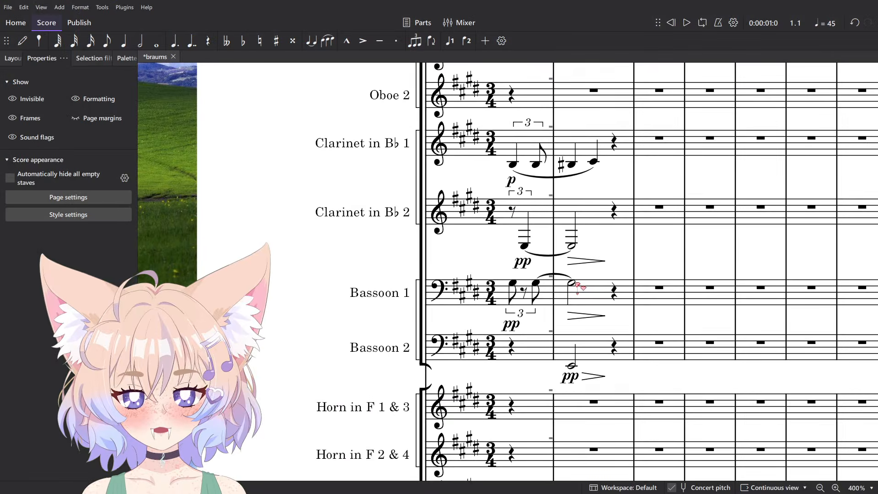
pyautogui.moveTo(584, 277); pyautogui.dragTo(554, 290)
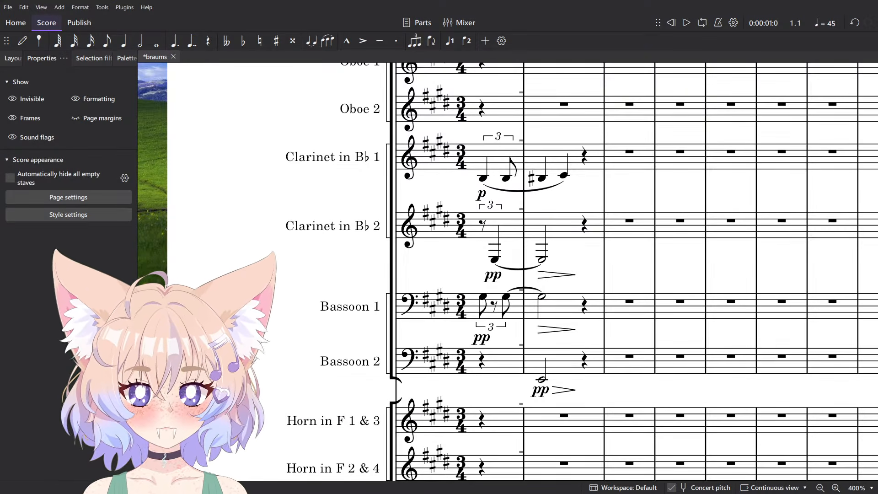
pyautogui.scroll(2, 471, 249)
pyautogui.click(490, 210)
pyautogui.click(687, 238)
pyautogui.moveTo(687, 237); pyautogui.dragTo(545, 295)
pyautogui.scroll(-2, 485, 257)
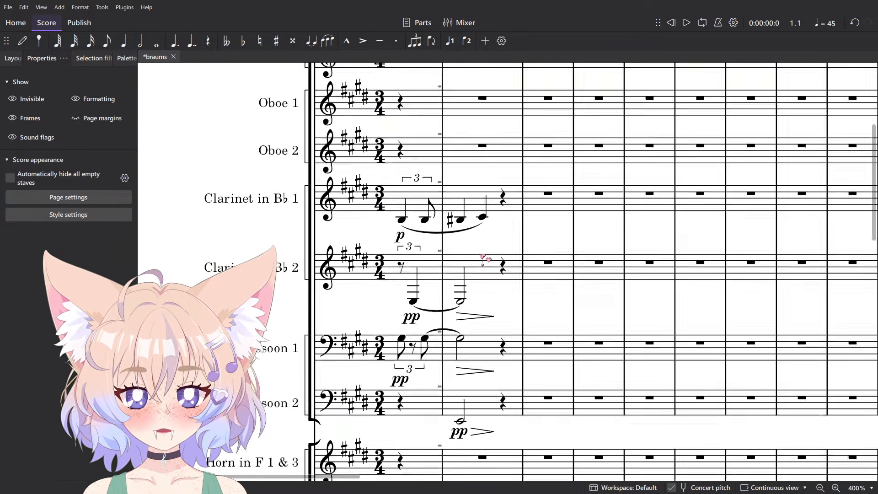
pyautogui.scroll(-2, 484, 259)
pyautogui.scroll(1, 497, 173)
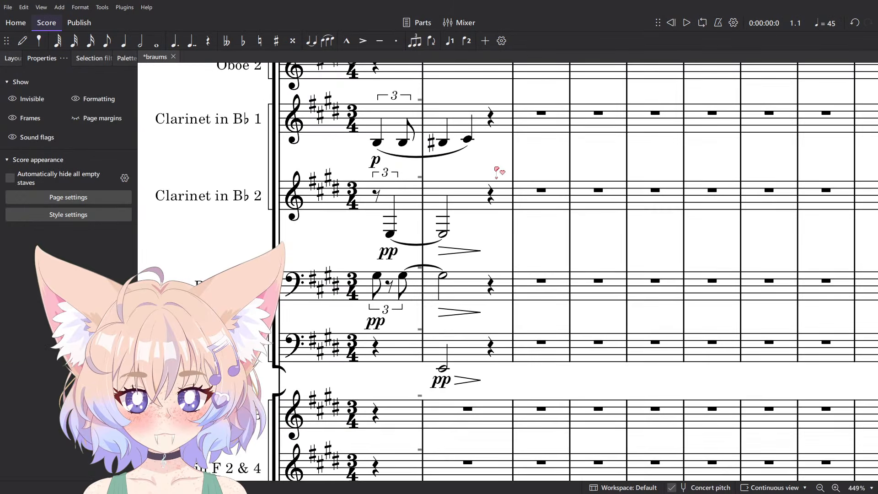
pyautogui.click(404, 138)
pyautogui.hotkey('shift', ',')
# Add a diminuendo hairpin under the two quarter notes in measure two of Clarinet in B♭ 1.
pyautogui.click(442, 143)
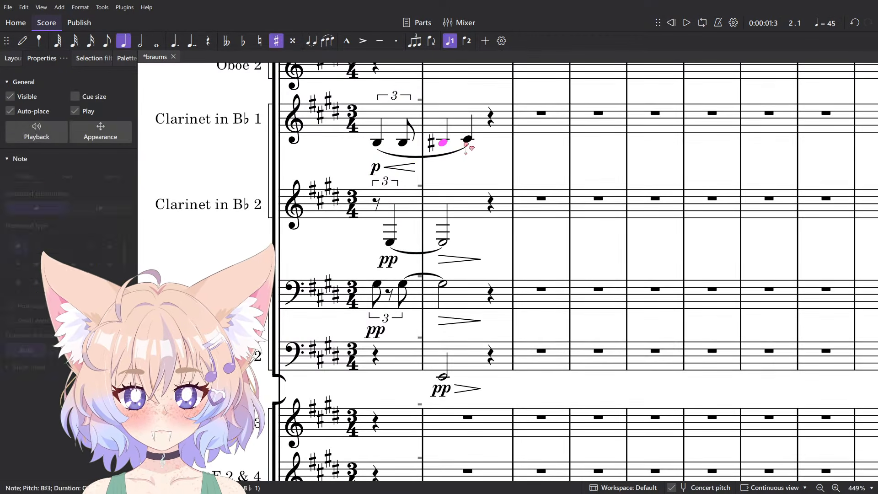
pyautogui.keyDown('shift'); pyautogui.click(467, 139); pyautogui.keyUp('shift')
pyautogui.hotkey('shift', '.')
# Play the opening with the Clarinet 1 hairpins through measure two and stop playback.
pyautogui.click(477, 175)
pyautogui.moveTo(474, 176); pyautogui.dragTo(441, 315)
pyautogui.press('space')
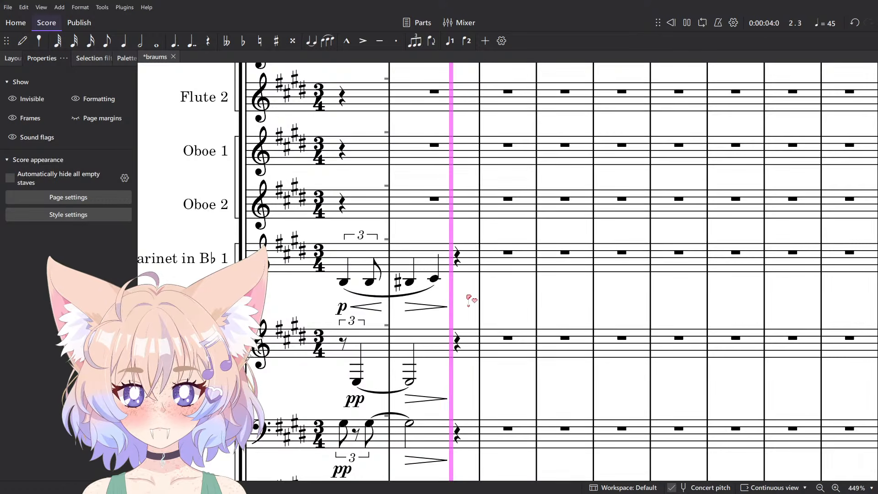
pyautogui.press('space')
# Look over the opening measures of every staff, from Flute 1 down to the Contrabasses.
pyautogui.scroll(-3, 468, 298)
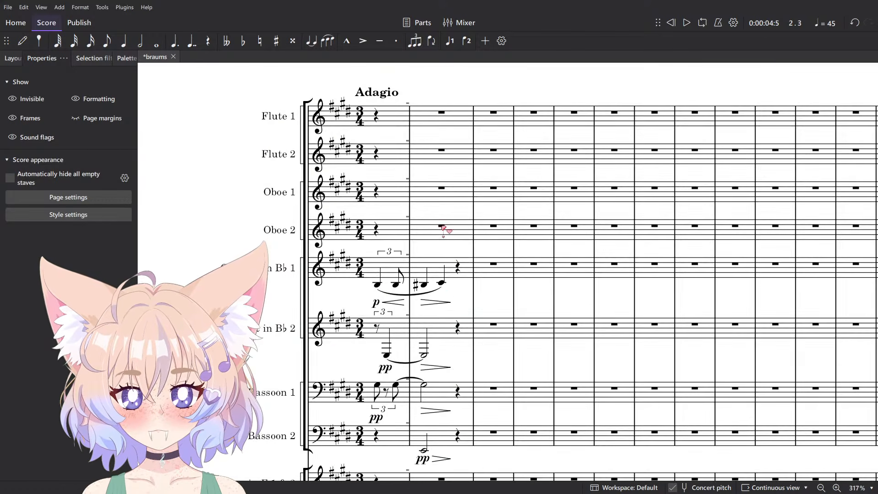
pyautogui.scroll(3, 444, 229)
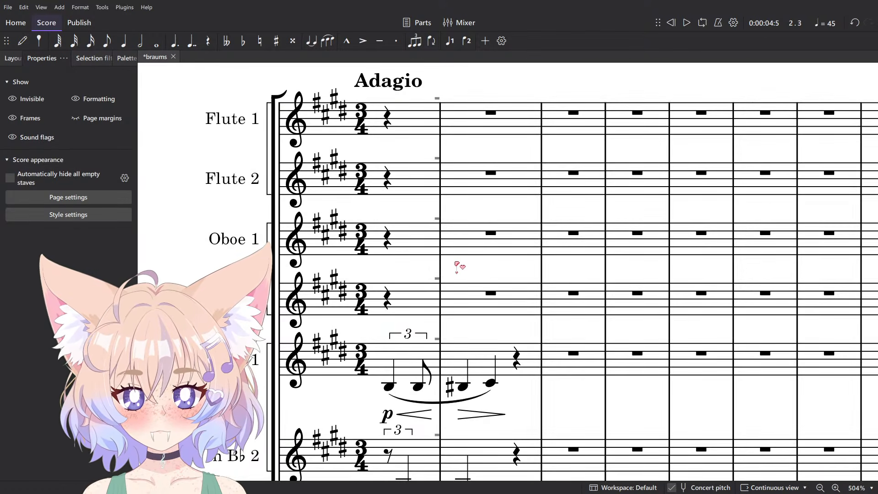
pyautogui.scroll(-5, 456, 265)
pyautogui.scroll(-5, 455, 264)
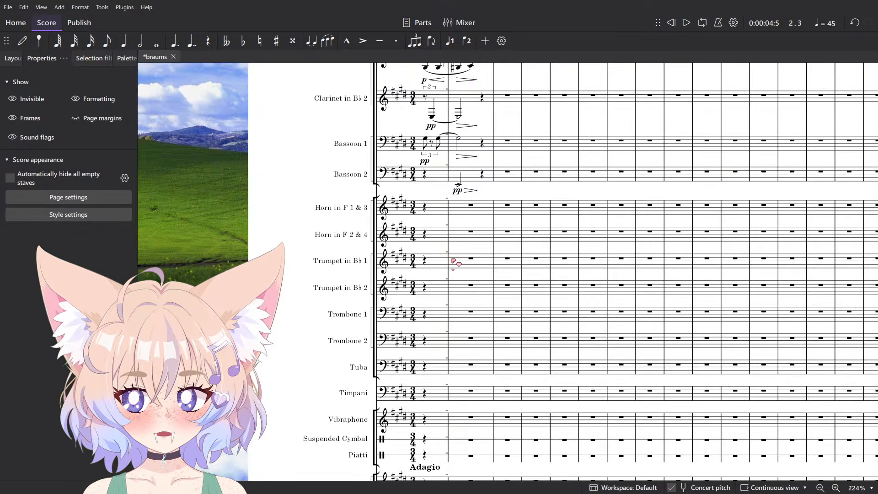
pyautogui.scroll(5, 449, 268)
pyautogui.scroll(1, 449, 267)
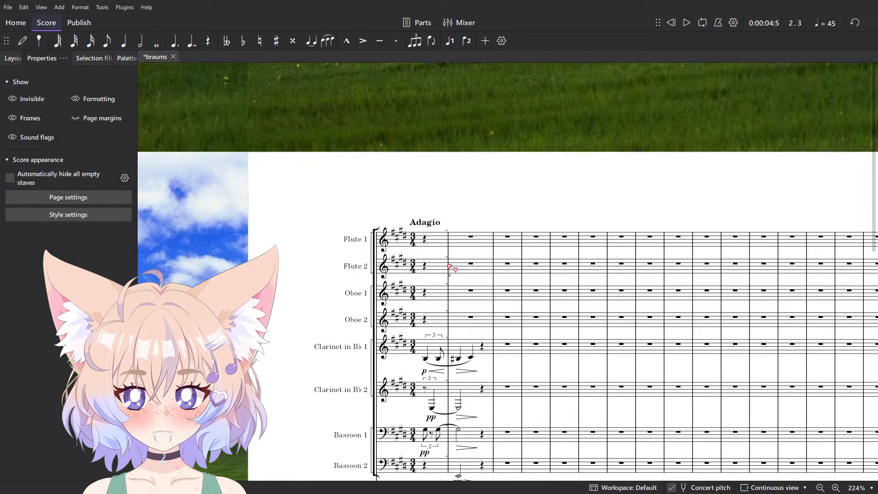
pyautogui.scroll(-3, 450, 266)
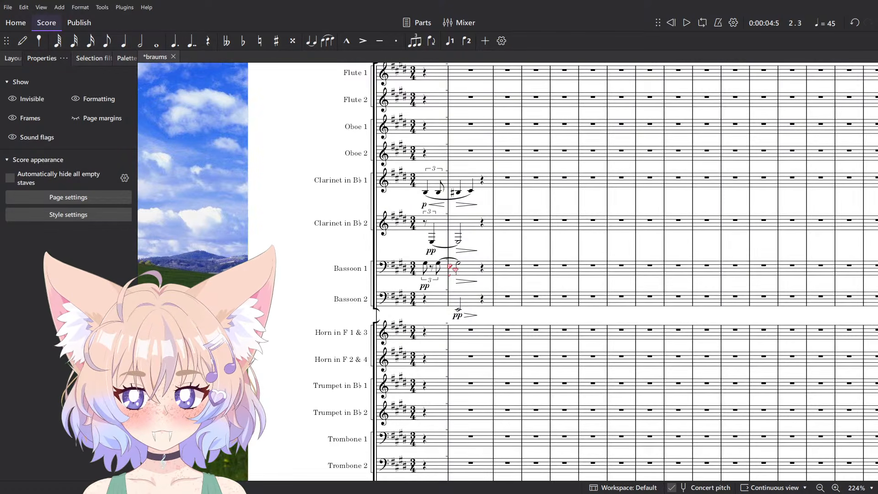
pyautogui.scroll(-5, 453, 270)
pyautogui.scroll(-1, 452, 270)
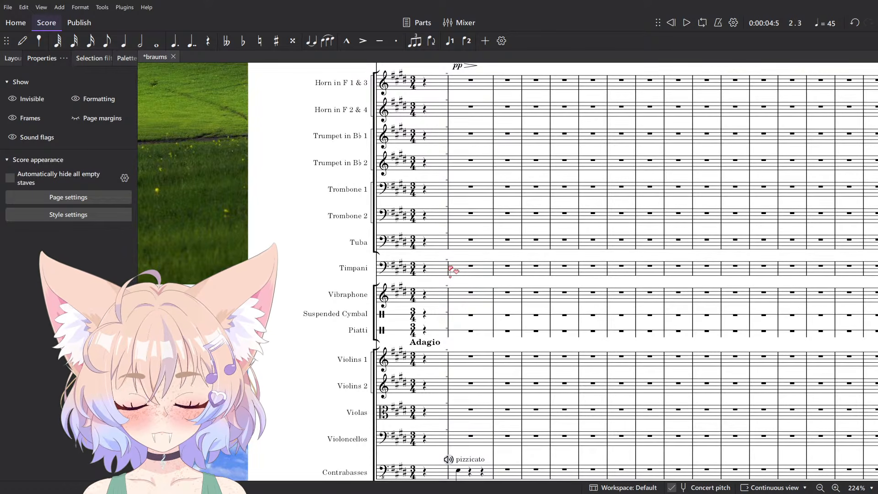
# Switch to brahms_7_fantasien.pdf and examine the first measures of the Adagio, including the dolce melody entry.
pyautogui.hotkey('alt', 'Tab')
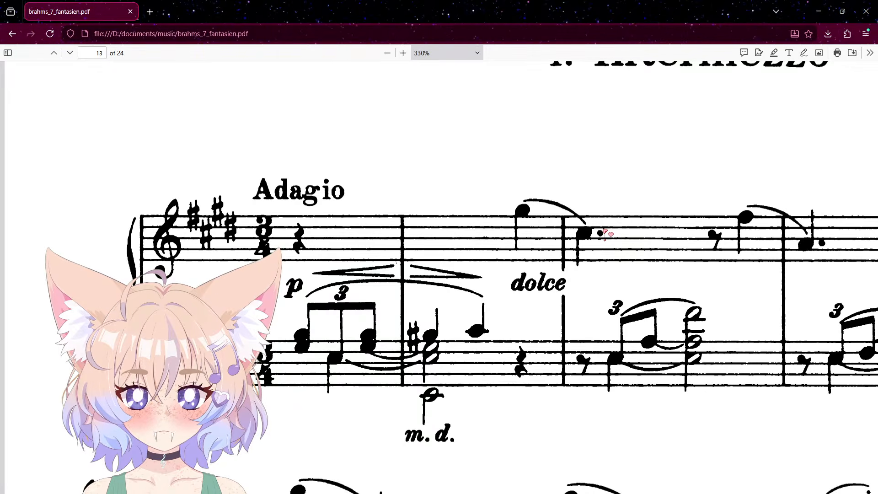
pyautogui.scroll(1, 603, 235)
pyautogui.scroll(-2, 603, 237)
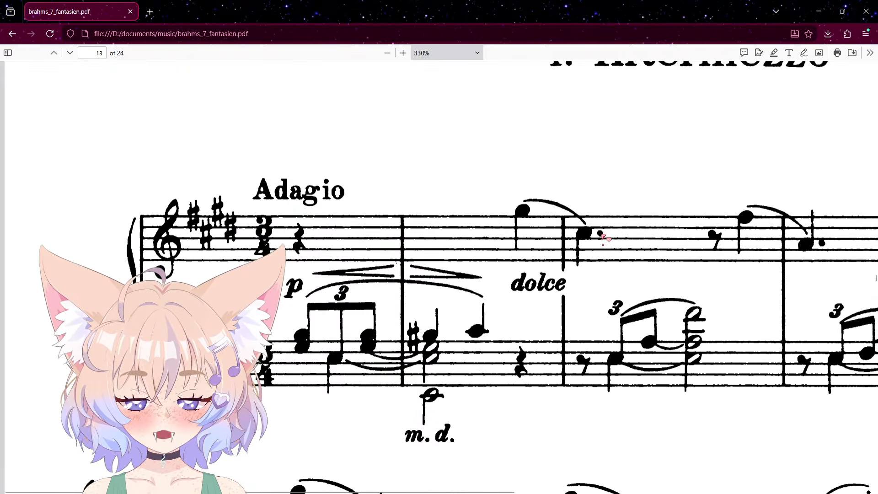
pyautogui.scroll(1, 603, 237)
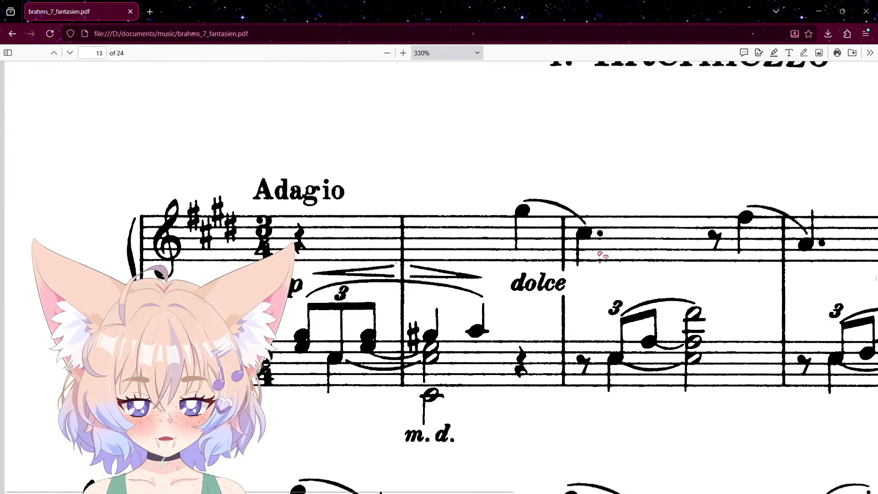
# Switch back to the braums score and add a Bass Clarinet in B♭ to the orchestra's instruments.
pyautogui.hotkey('alt', 'Tab')
pyautogui.scroll(5, 452, 155)
pyautogui.scroll(7, 456, 183)
pyautogui.scroll(3, 459, 206)
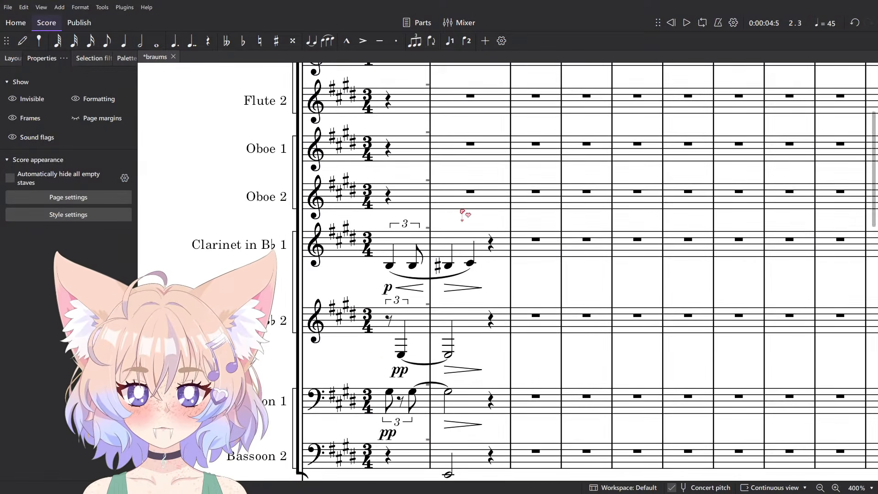
pyautogui.moveTo(462, 211); pyautogui.dragTo(431, 231)
pyautogui.click(13, 58)
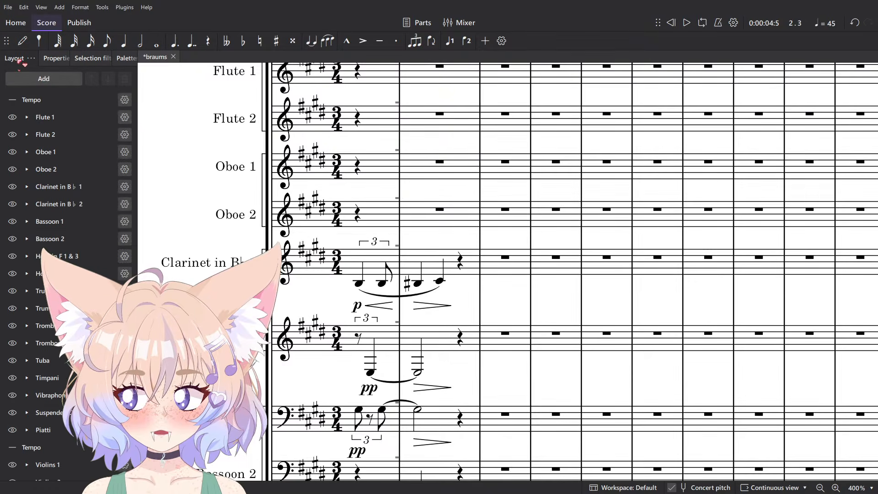
pyautogui.click(43, 79)
pyautogui.click(27, 92)
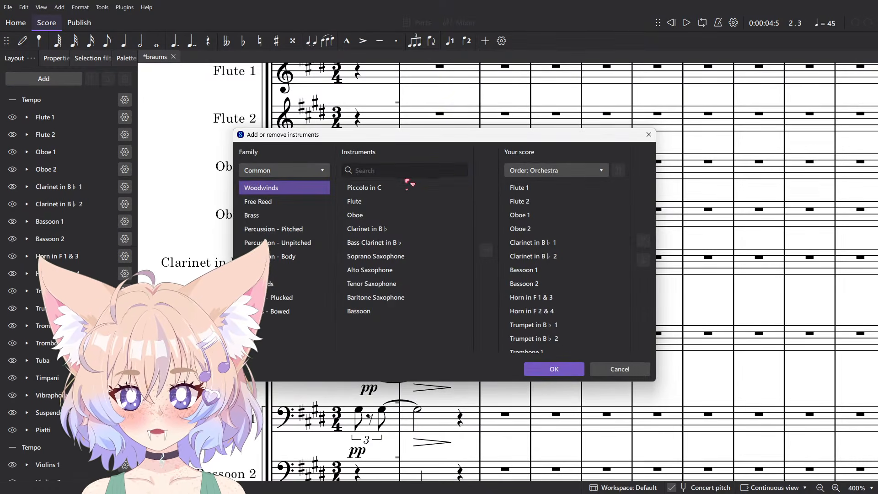
pyautogui.write('bass')
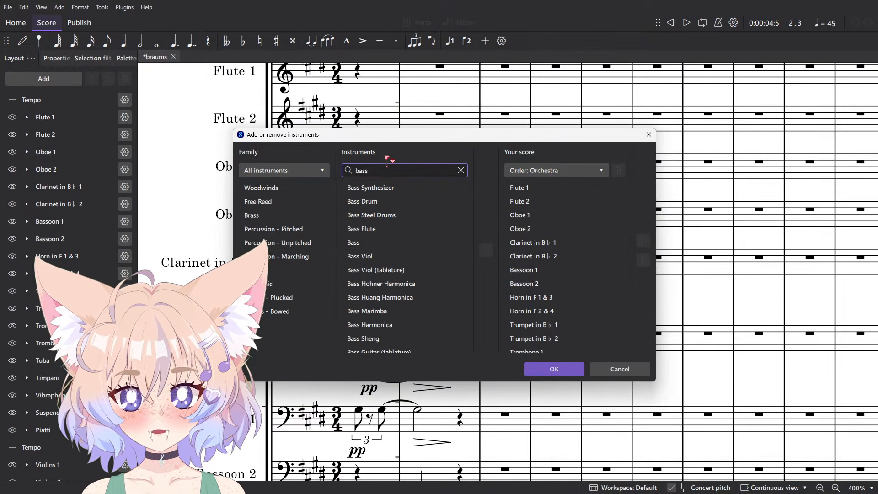
pyautogui.write(' clar')
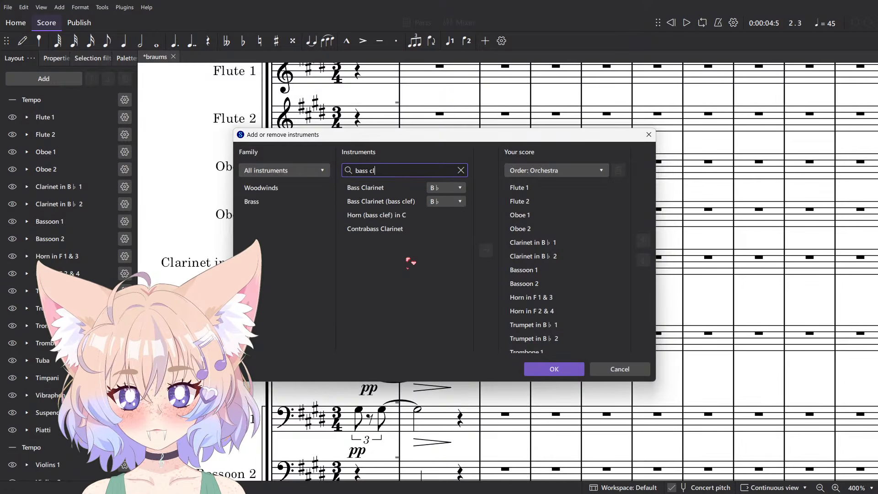
pyautogui.doubleClick(391, 191)
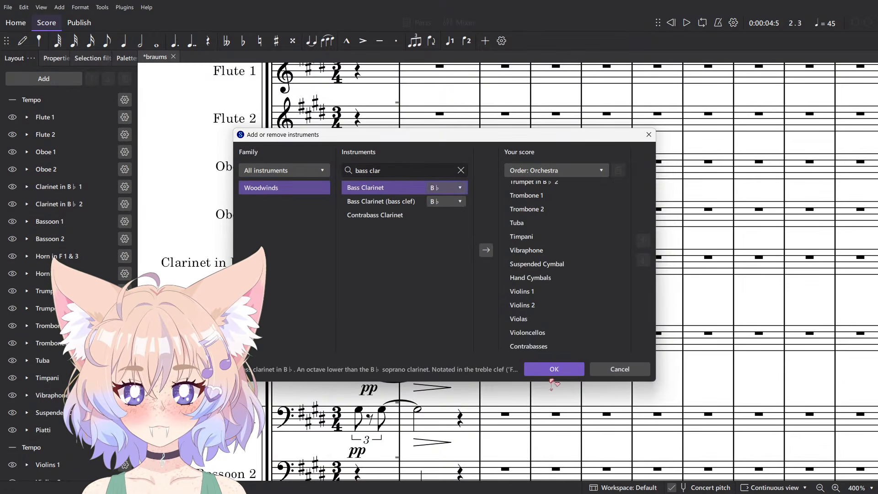
pyautogui.click(552, 369)
# Move the Clarinet in B♭ 2 passage of the first two measures onto the Bass Clarinet staff.
pyautogui.click(445, 347)
pyautogui.keyDown('shift'); pyautogui.click(388, 348); pyautogui.keyUp('shift')
pyautogui.hotkey('ctrl', 'x')
pyautogui.click(390, 407)
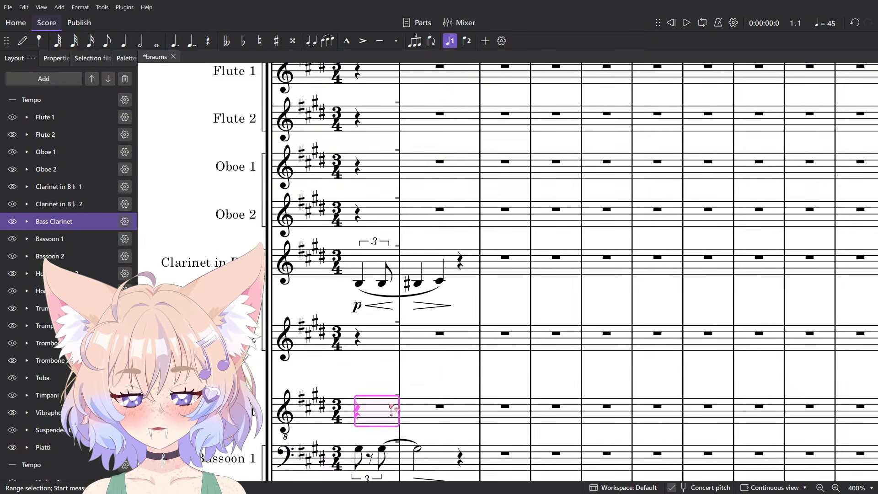
pyautogui.hotkey('ctrl', 'v')
pyautogui.press('Escape')
pyautogui.moveTo(446, 355); pyautogui.dragTo(459, 312)
pyautogui.click(442, 218)
pyautogui.keyDown('shift'); pyautogui.click(380, 227); pyautogui.keyUp('shift')
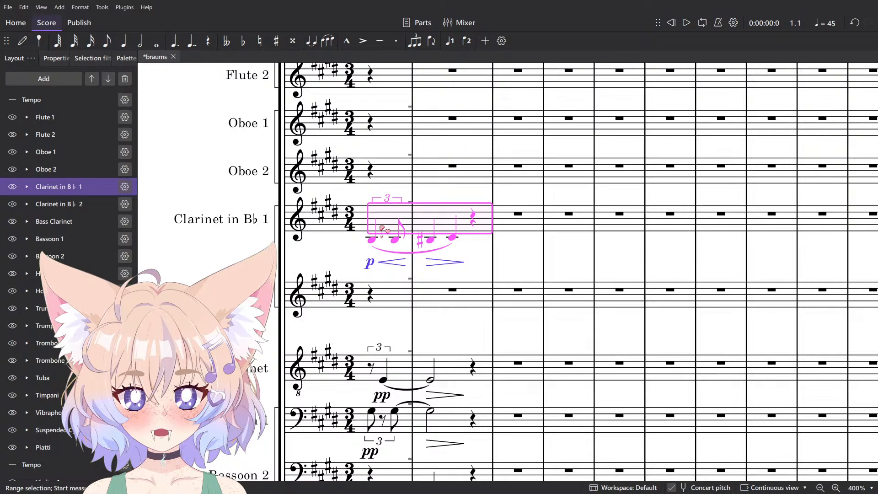
pyautogui.click(477, 263)
# In Clarinet in B♭ 2, enter a quarter-note G♯5 on beat three of measure two and a quarter-note C♯5 starting measure three.
pyautogui.click(442, 308)
pyautogui.press('5')
pyautogui.scroll(5, 462, 299)
pyautogui.press('n')
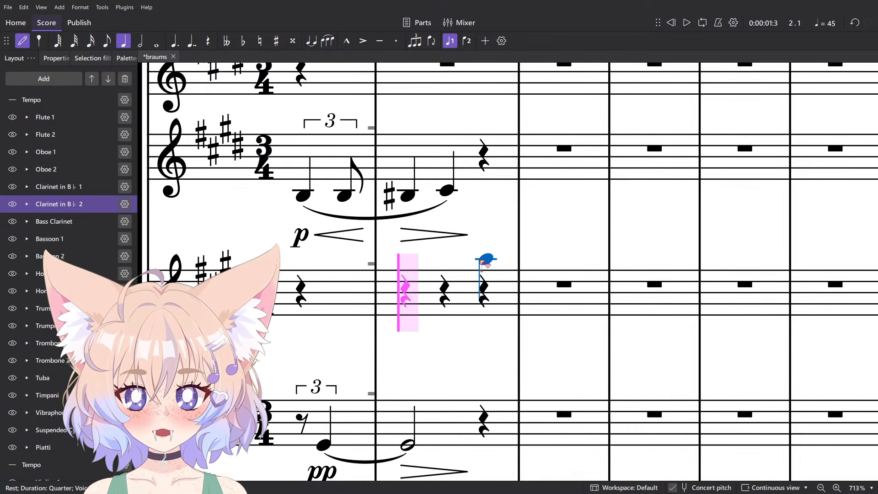
pyautogui.hotkey('alt', 'Tab')
pyautogui.hotkey('alt', 'Tab')
pyautogui.click(485, 264)
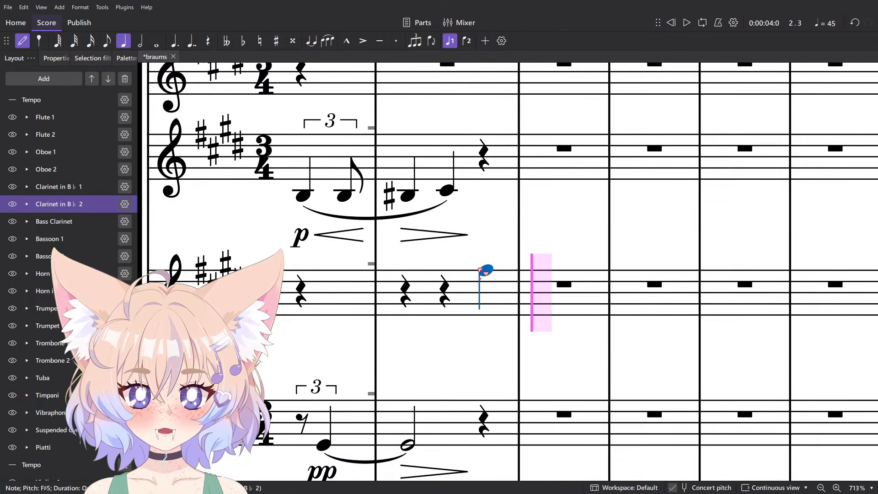
pyautogui.click(554, 288)
pyautogui.press('Escape')
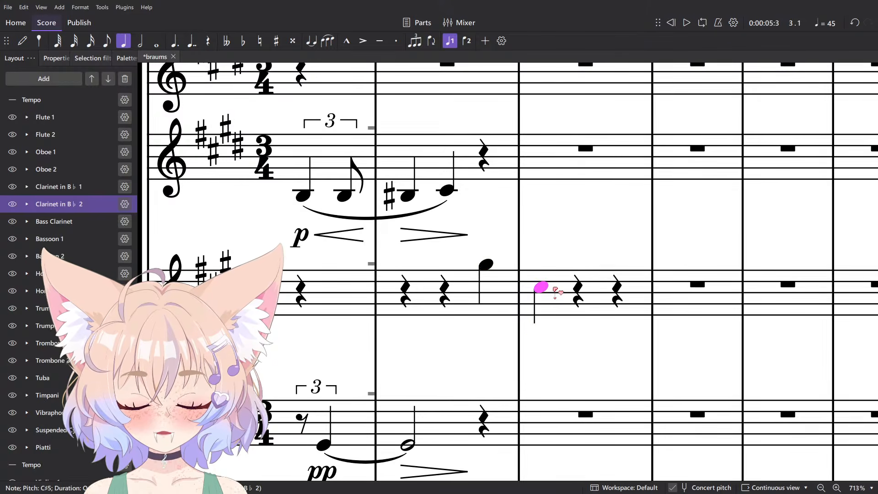
# Dot the C♯5 in Clarinet in B♭ 2, slur the G♯5 to it, and mark the G♯5 pp.
pyautogui.press('.')
pyautogui.click(483, 265)
pyautogui.press('s')
pyautogui.hotkey('ctrl', 'd')
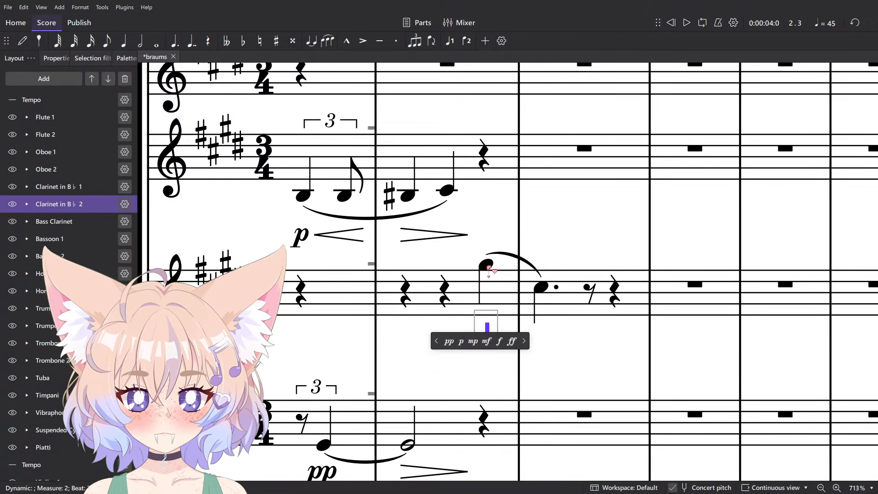
pyautogui.write('pp')
pyautogui.press('Escape')
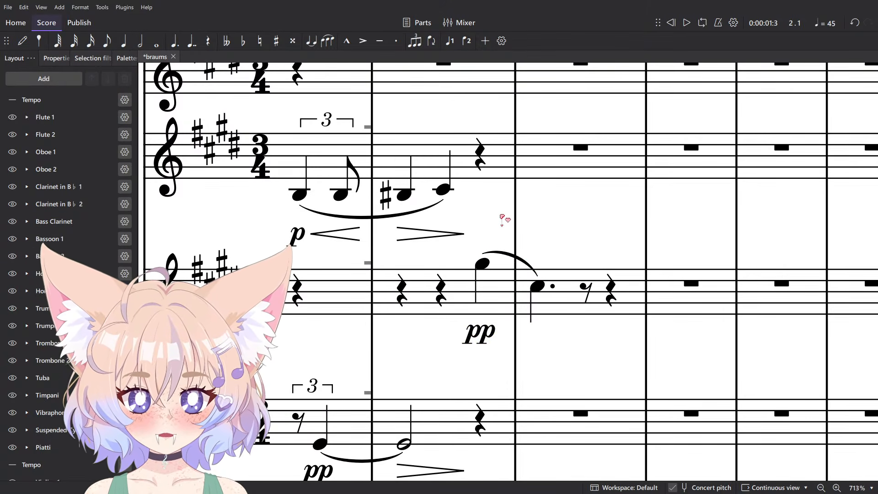
# Play measure two into measure three with the Clarinet 2 melody entry, stop playback and look over the woodwind staves.
pyautogui.press('space')
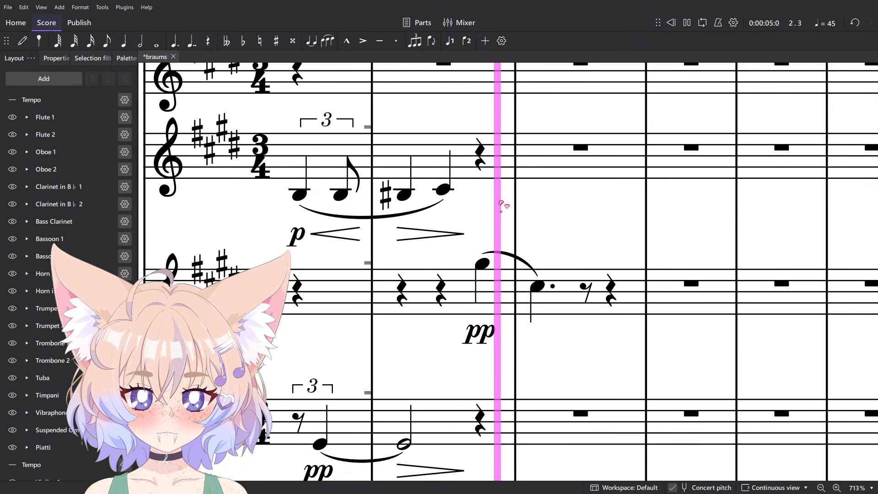
pyautogui.press('space')
pyautogui.scroll(-4, 501, 205)
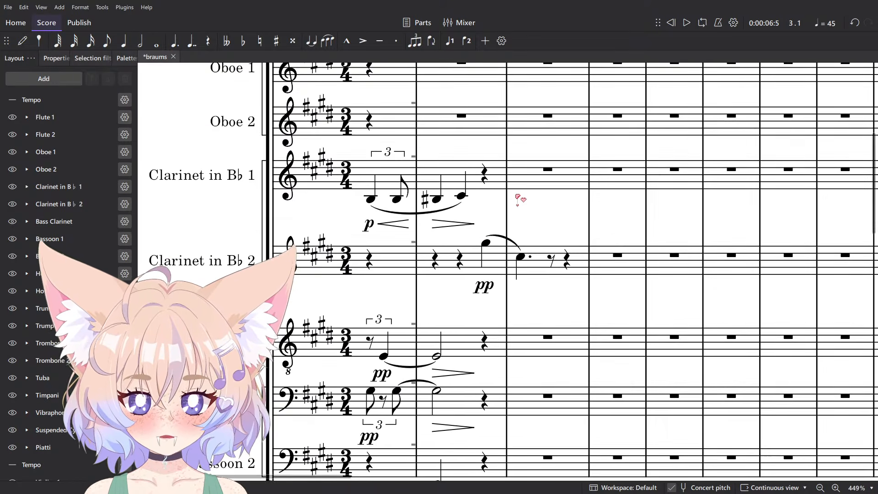
pyautogui.moveTo(539, 284); pyautogui.dragTo(513, 204)
pyautogui.scroll(-3, 510, 208)
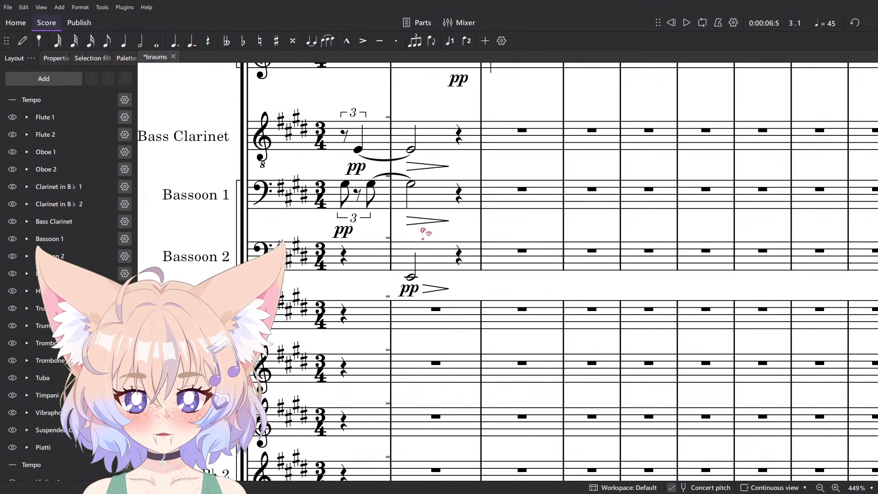
pyautogui.scroll(2, 415, 333)
pyautogui.moveTo(442, 317); pyautogui.dragTo(483, 263)
pyautogui.scroll(6, 456, 297)
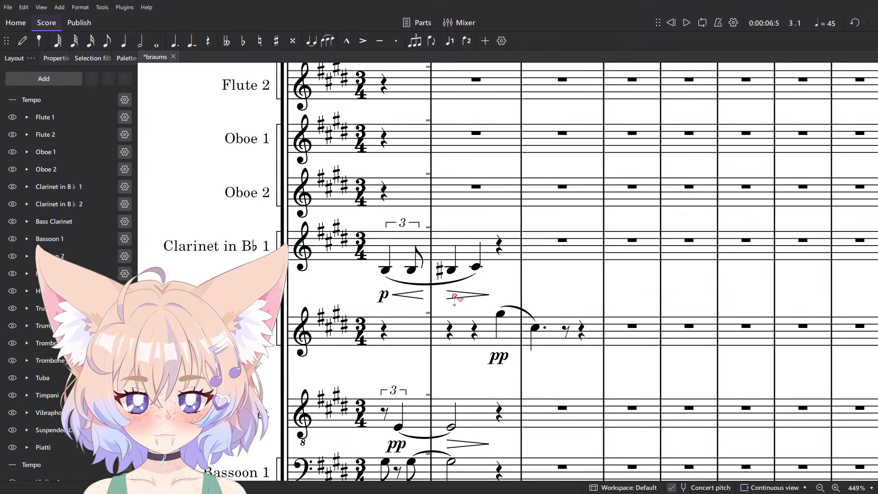
pyautogui.scroll(-2, 455, 297)
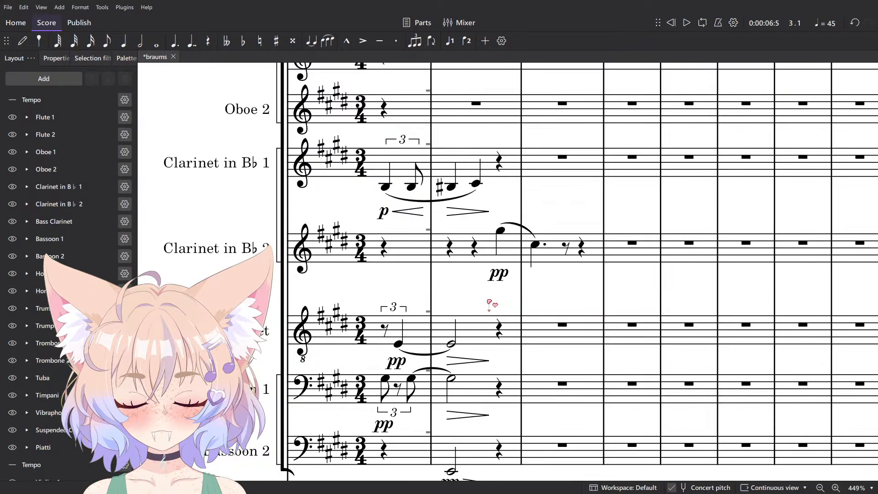
pyautogui.scroll(4, 500, 314)
# Enter a quarter-note C♯4 marked pp on beat two of measure two in Flute 2.
pyautogui.click(475, 350)
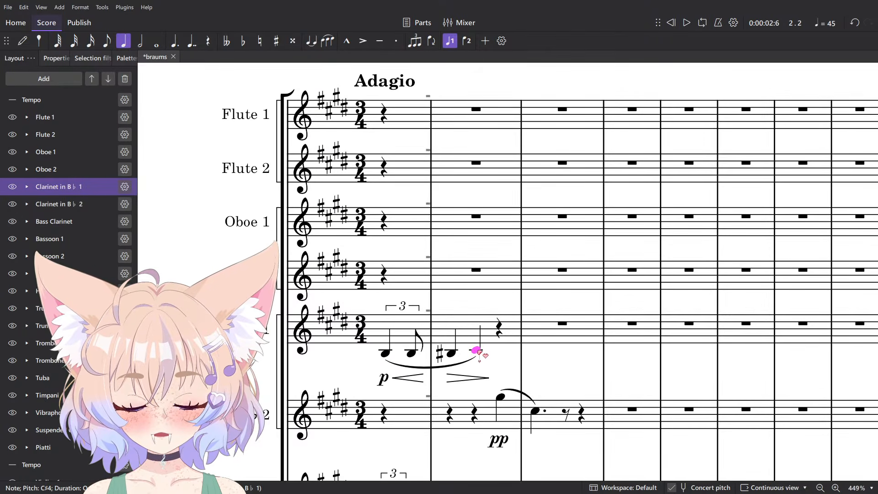
pyautogui.press('Escape')
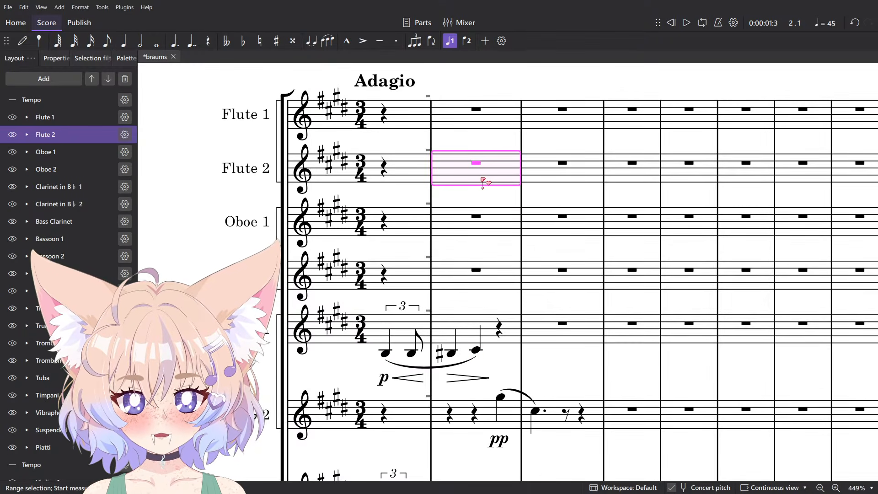
pyautogui.press('6')
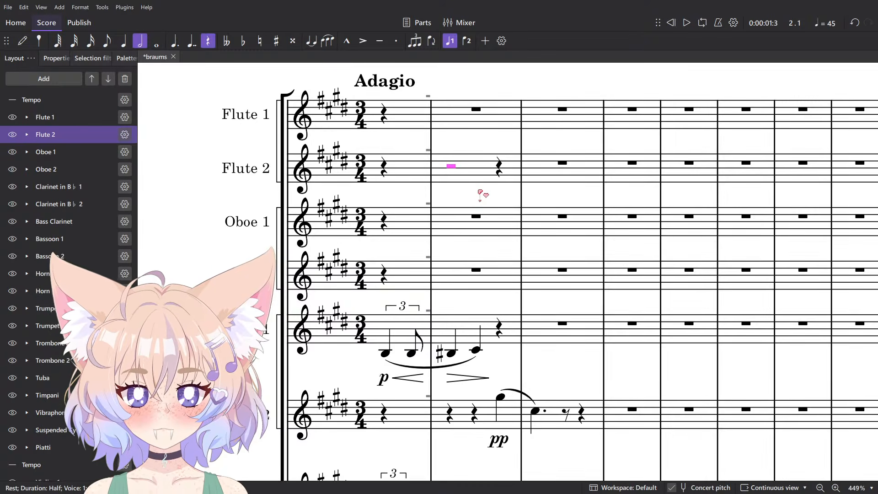
pyautogui.press('5')
pyautogui.press('n')
pyautogui.click(479, 191)
pyautogui.hotkey('ctrl', 'd')
pyautogui.write('pp')
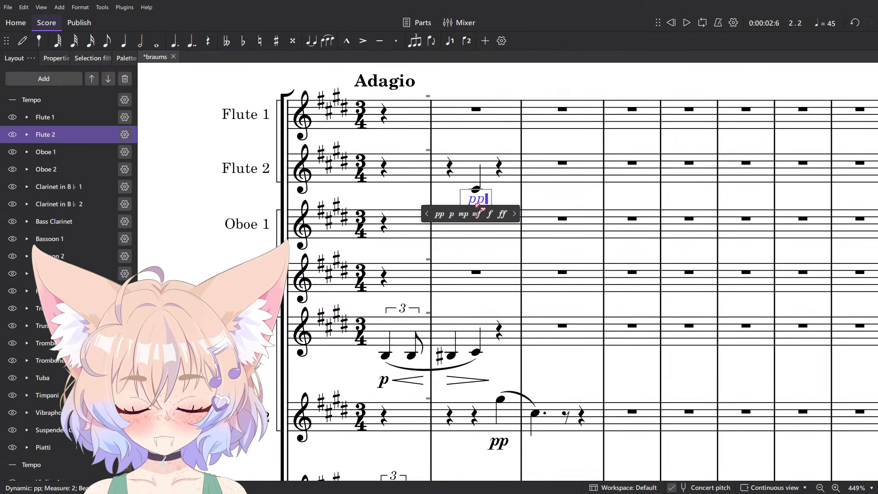
pyautogui.press('Escape')
# Lengthen the Flute 2 C♯4 to a half note and tie it to another half note in measure three.
pyautogui.click(474, 190)
pyautogui.press('6')
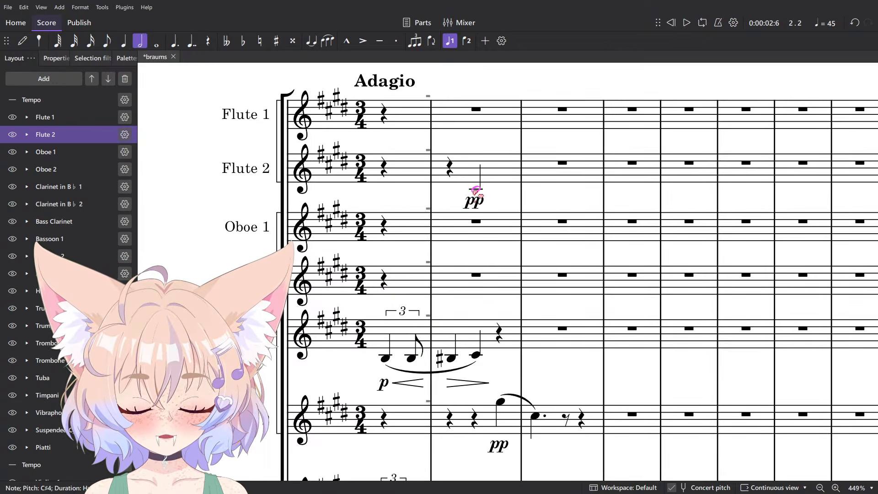
pyautogui.press('t')
pyautogui.click(478, 170)
pyautogui.click(551, 207)
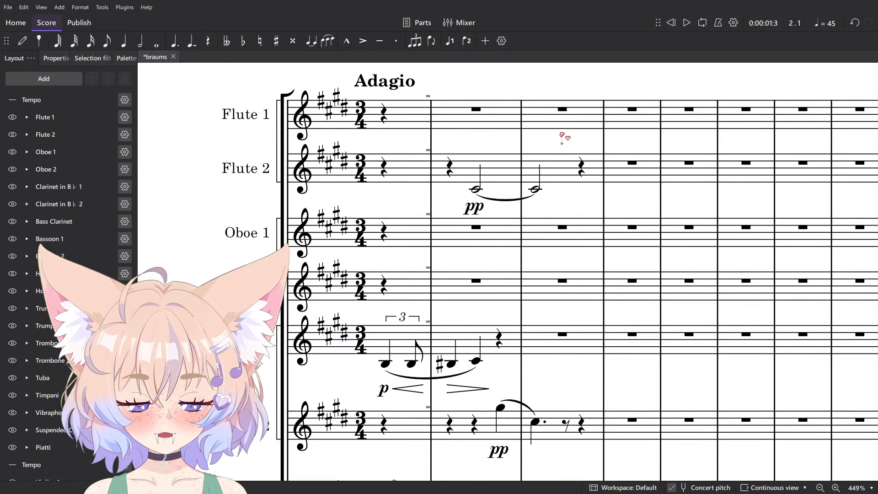
# Play measure two into measure three with the Flute 2 entry, stop playback and examine the staves down to the strings.
pyautogui.press('space')
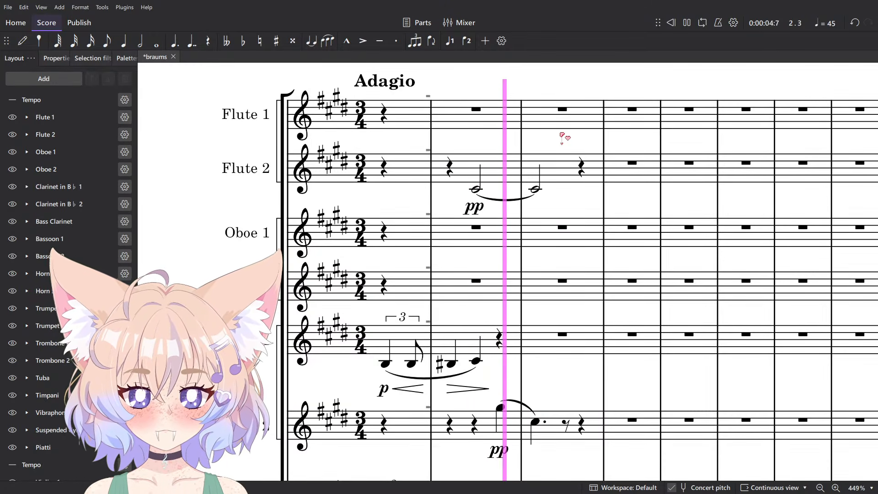
pyautogui.press('space')
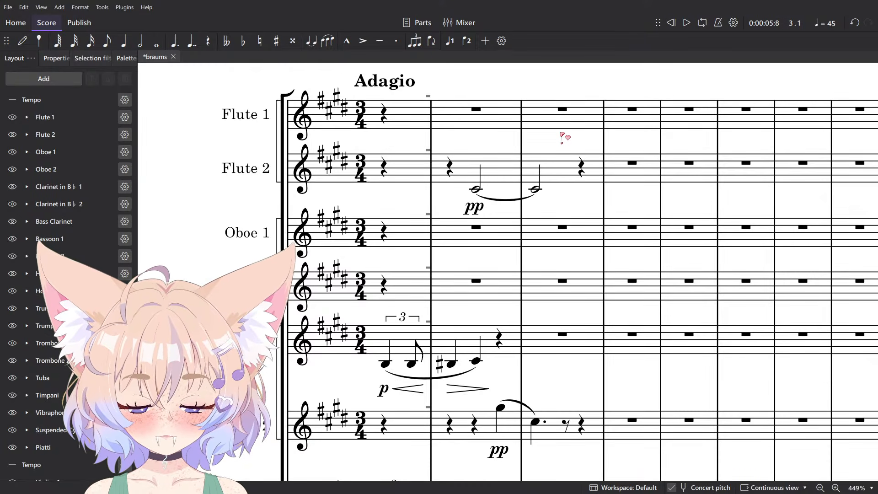
pyautogui.scroll(-5, 561, 134)
pyautogui.scroll(-8, 604, 293)
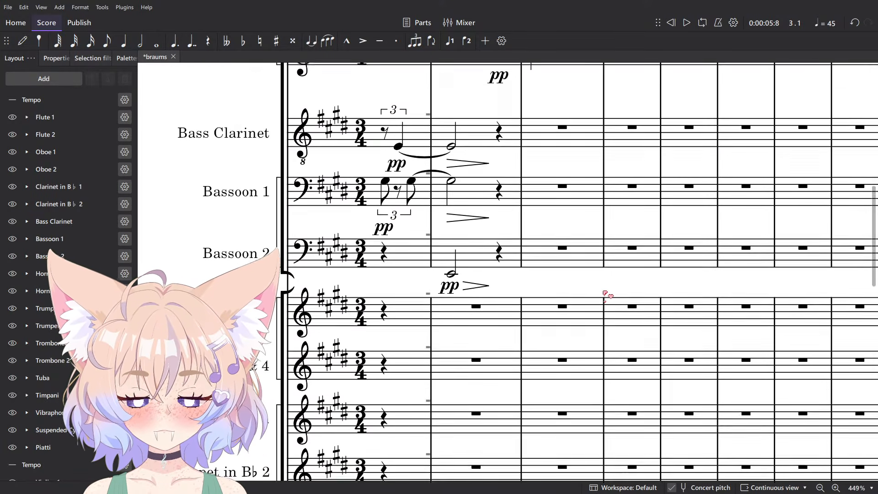
pyautogui.scroll(-8, 603, 286)
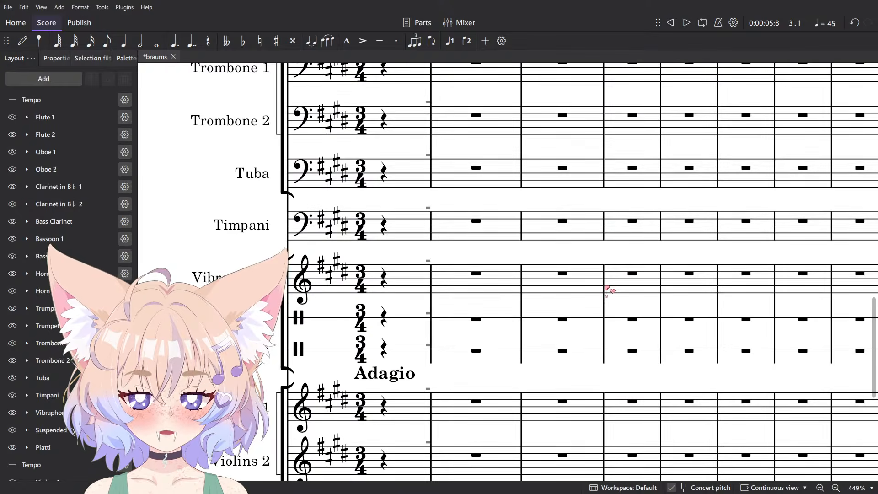
pyautogui.scroll(20, 590, 200)
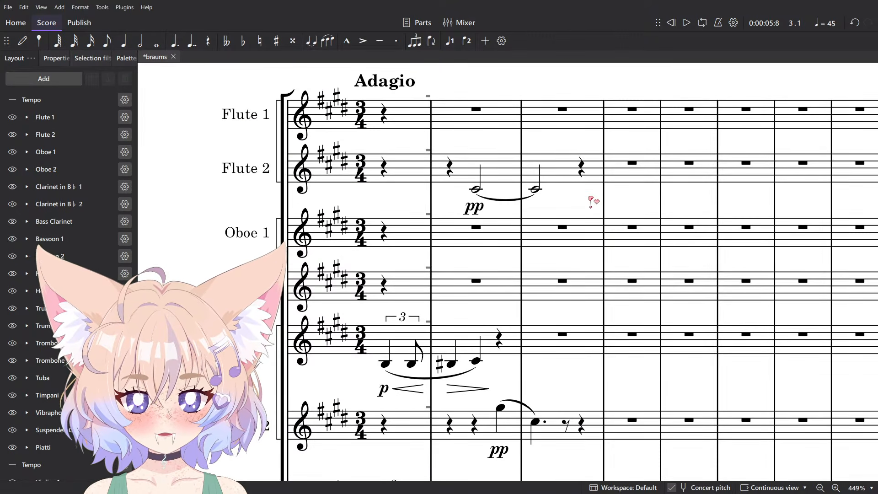
# Set the Flute 2 dynamic in measure two to ppp.
pyautogui.click(484, 208)
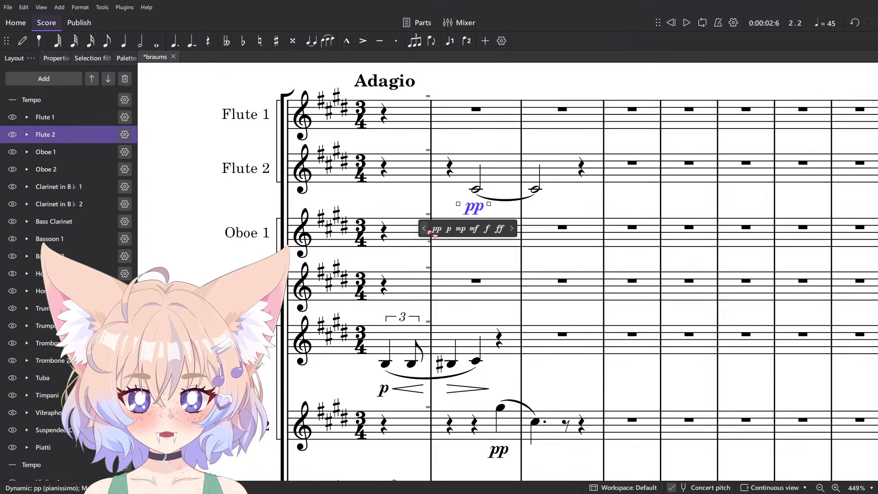
pyautogui.click(424, 231)
pyautogui.click(494, 231)
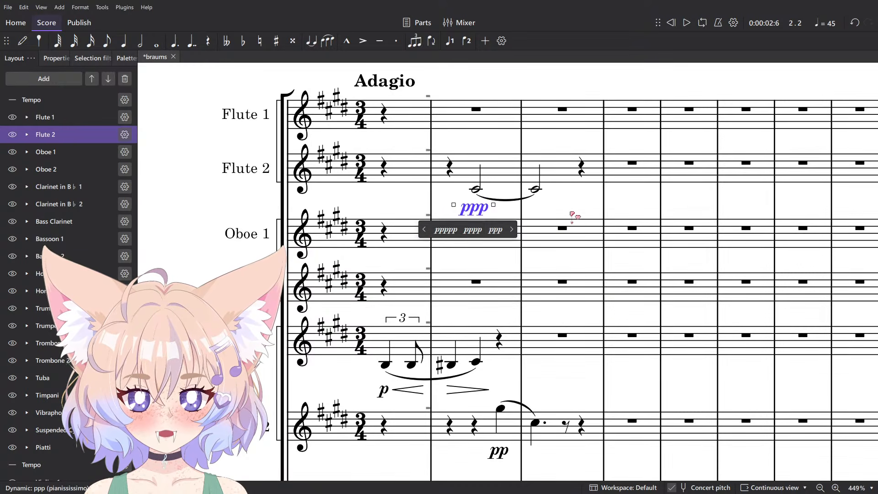
pyautogui.click(590, 203)
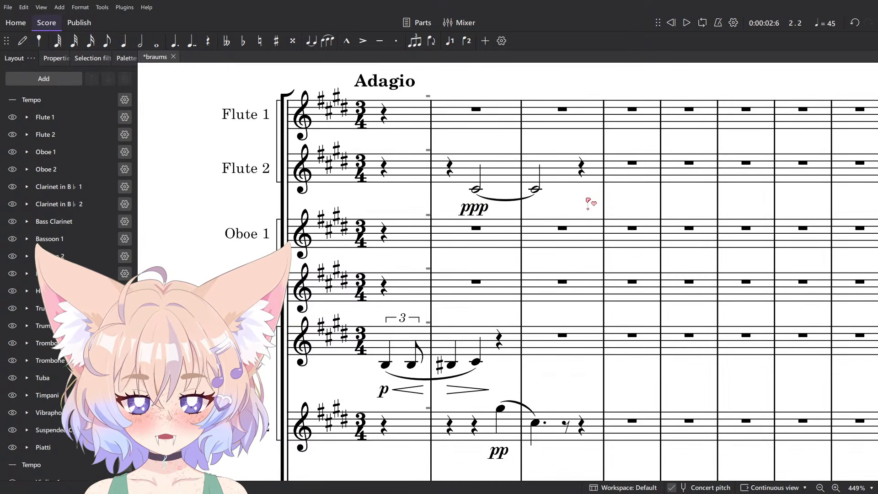
# Examine the staves down to the percussion and play measure two, stopping on beat two.
pyautogui.scroll(-5, 581, 210)
pyautogui.scroll(5, 578, 219)
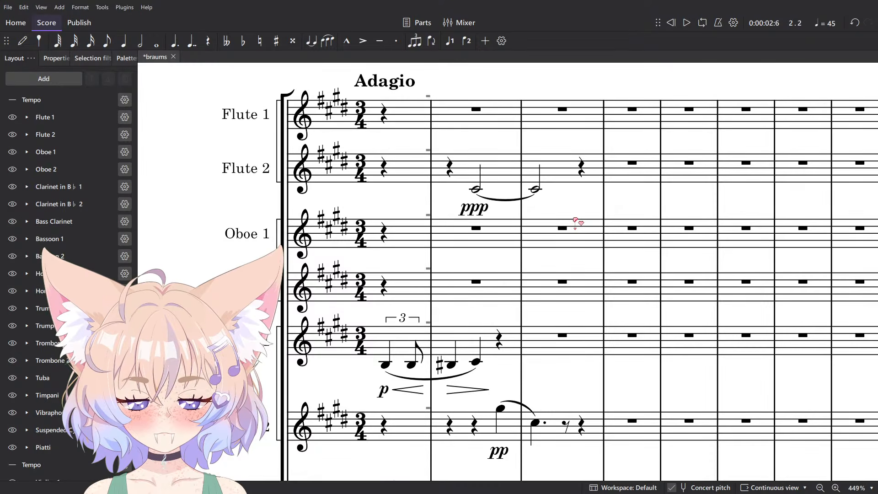
pyautogui.scroll(-12, 556, 221)
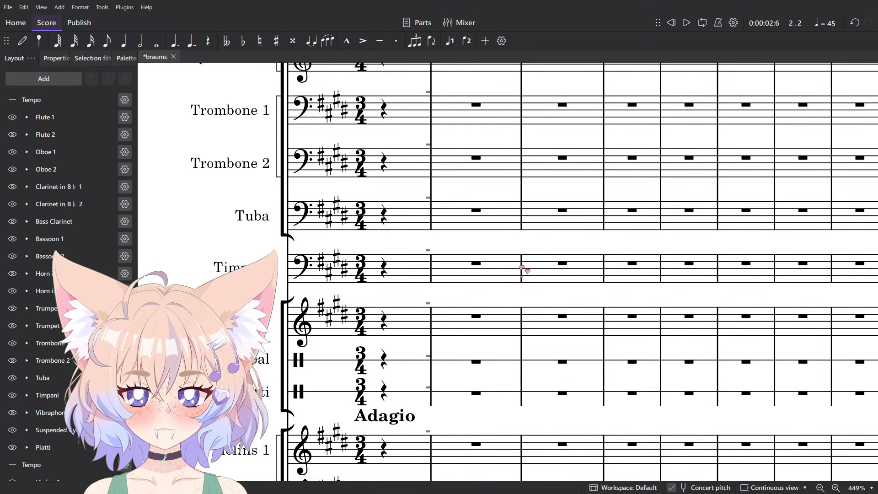
pyautogui.click(520, 269)
pyautogui.click(546, 238)
pyautogui.press('space')
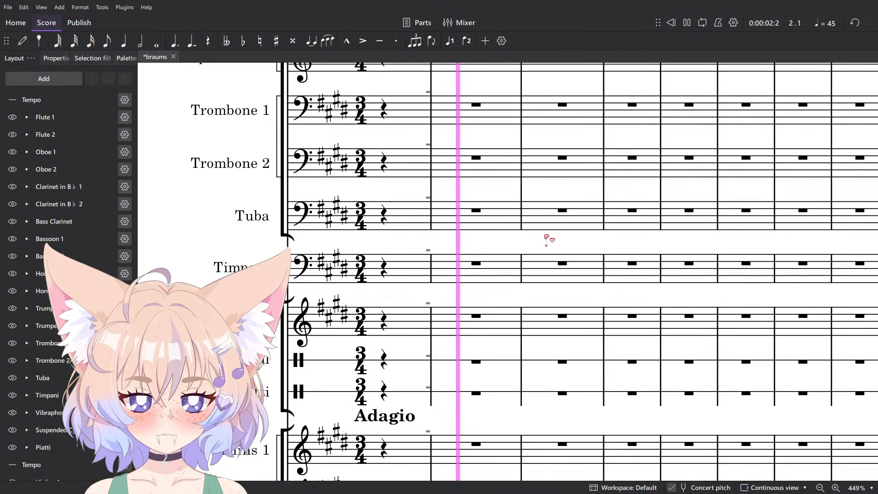
pyautogui.scroll(-1, 547, 240)
pyautogui.press('space')
# Audition the Bassoon 2 half note in measure two and inspect the Bassoon 1 rest on beat three.
pyautogui.scroll(7, 548, 243)
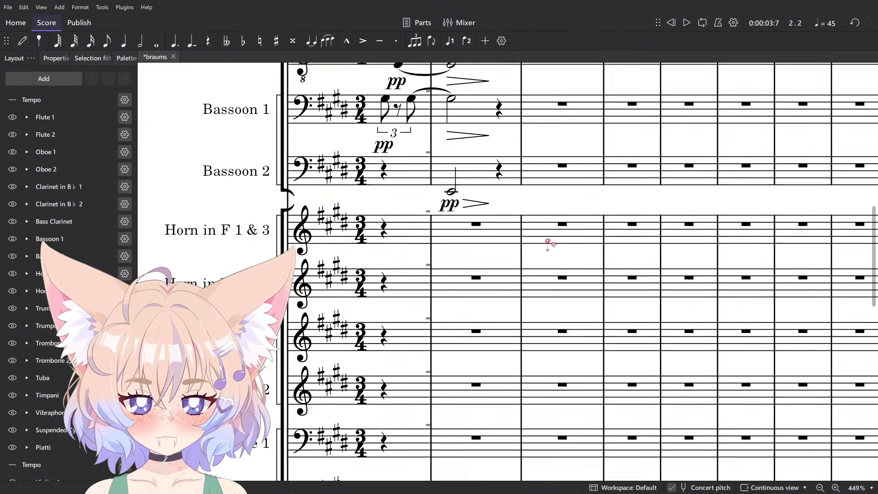
pyautogui.scroll(3, 548, 243)
pyautogui.click(451, 316)
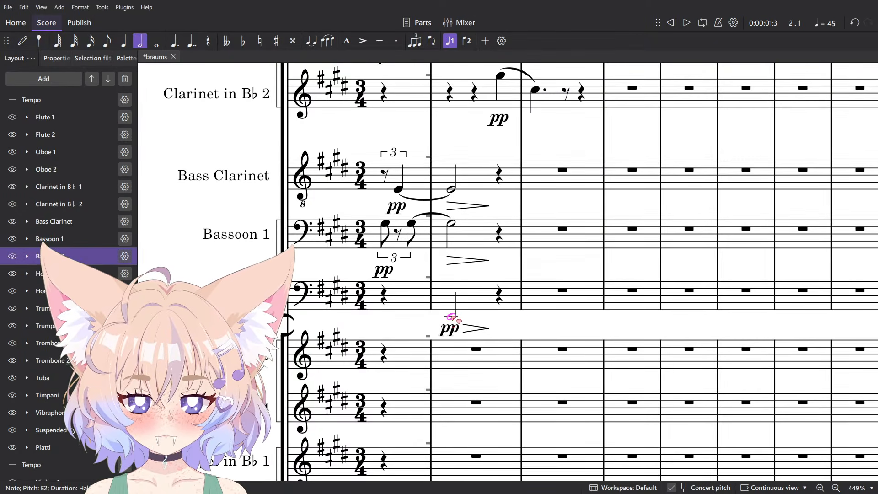
pyautogui.click(476, 298)
pyautogui.click(534, 333)
pyautogui.scroll(2, 521, 328)
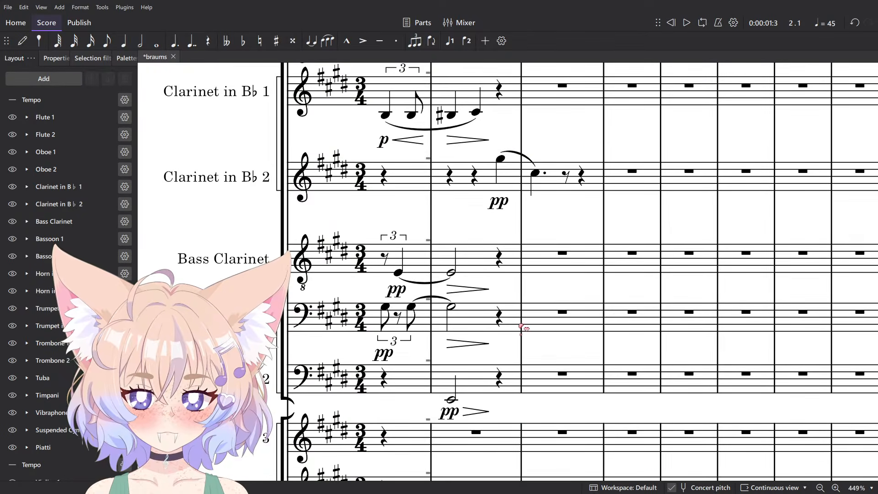
pyautogui.click(499, 317)
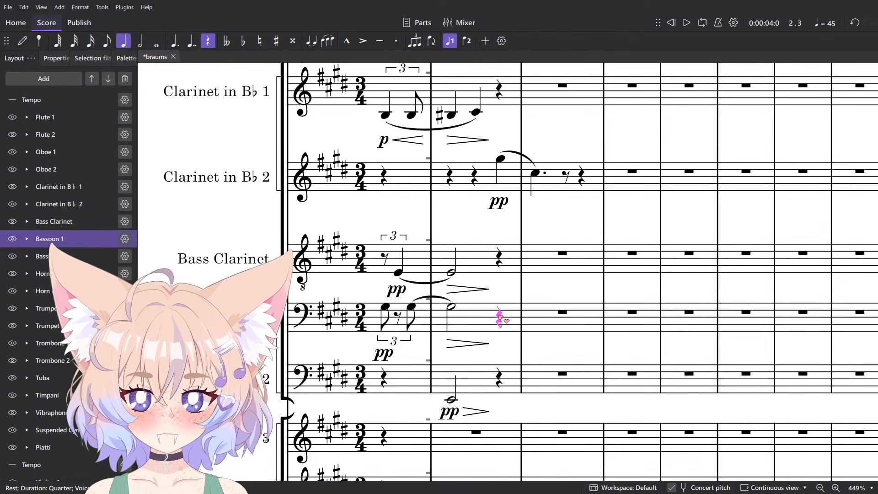
pyautogui.click(502, 287)
# Play measure two from the Bass Clarinet half note, stop playback, and compare that note with the Bassoon 2 half note.
pyautogui.click(448, 273)
pyautogui.click(451, 273)
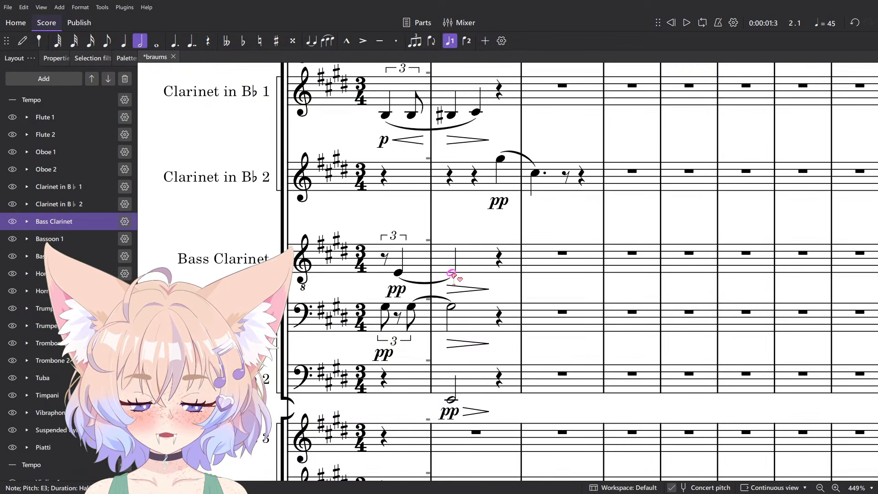
pyautogui.press('space')
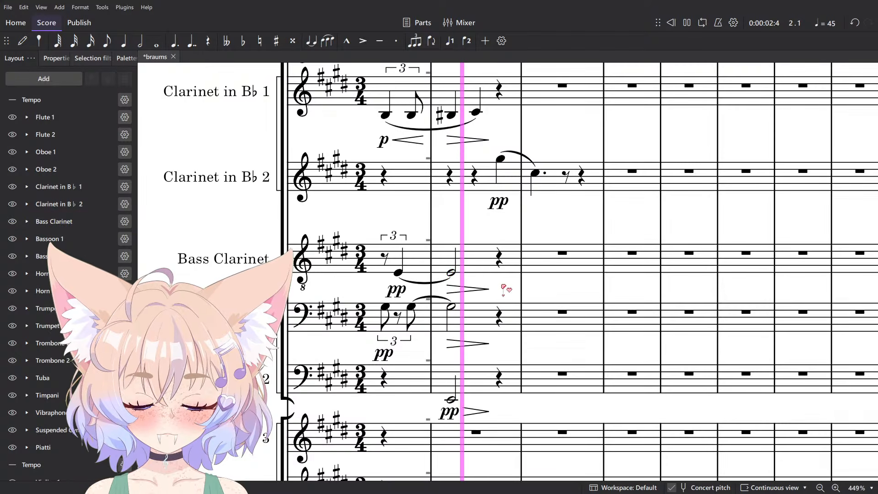
pyautogui.press('space')
pyautogui.click(455, 276)
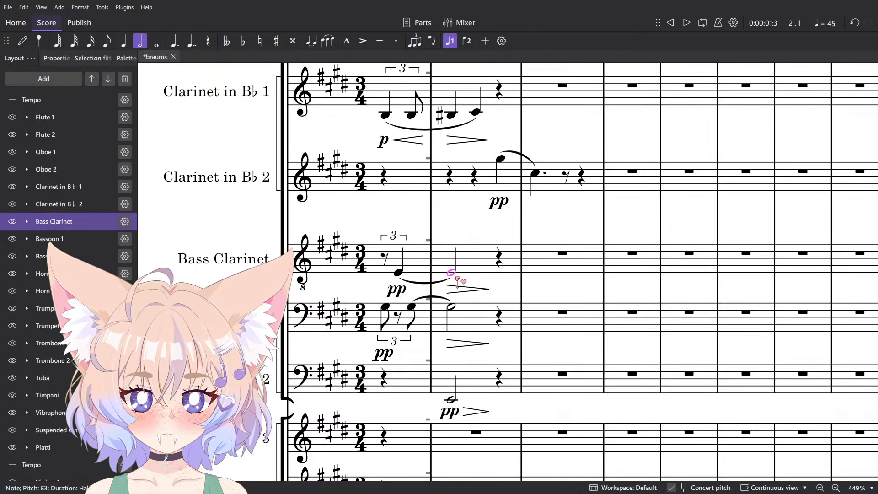
pyautogui.click(454, 400)
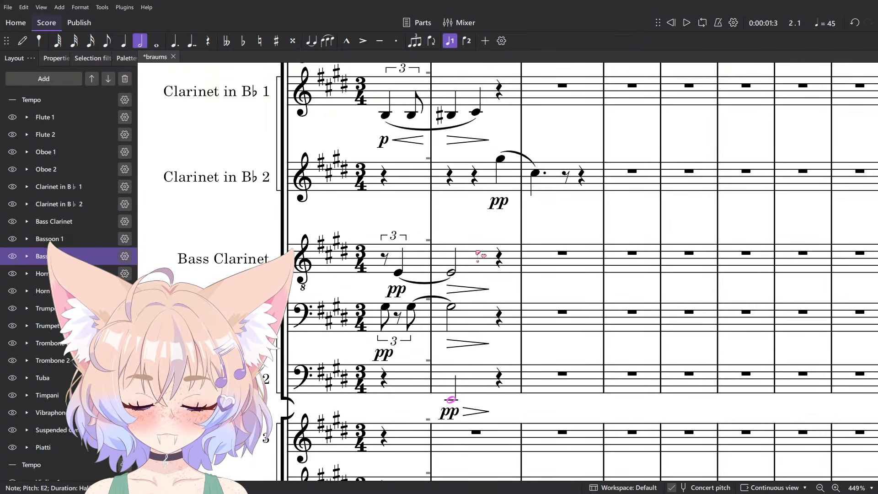
# Swap the Bass Clarinet and Bassoon 2 music in measures one and two, including their dynamics and hairpins.
pyautogui.click(477, 254)
pyautogui.keyDown('shift'); pyautogui.click(417, 260); pyautogui.keyUp('shift')
pyautogui.hotkey('ctrl', 'x')
pyautogui.click(418, 380)
pyautogui.hotkey('ctrl', 'v')
pyautogui.click(413, 269)
pyautogui.keyDown('shift'); pyautogui.click(463, 270); pyautogui.keyUp('shift')
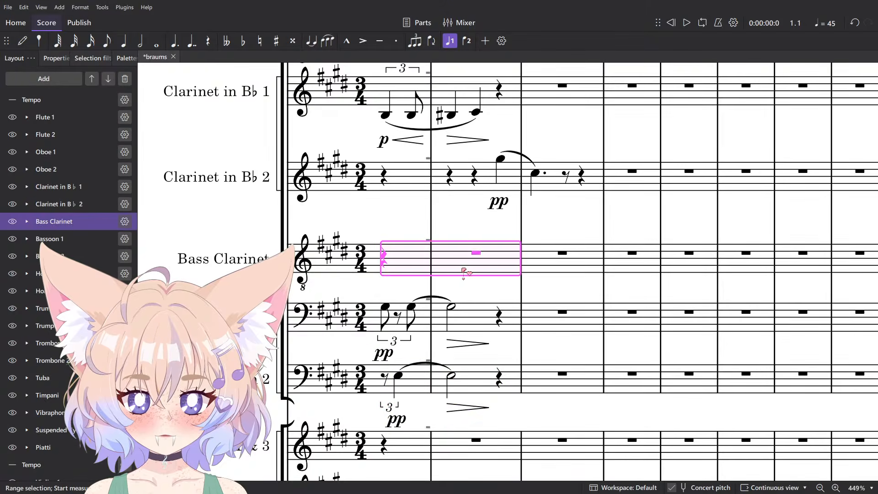
pyautogui.hotkey('ctrl', 'v')
pyautogui.click(497, 300)
# Play back measures one and two with the clarinet, bass clarinet and bassoon staves selected, and clear the selection.
pyautogui.click(414, 261)
pyautogui.click(494, 398)
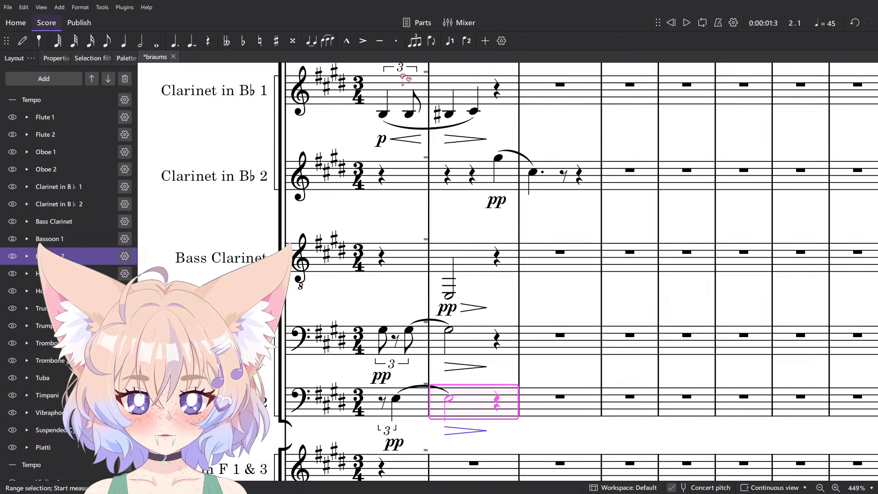
pyautogui.keyDown('shift'); pyautogui.click(397, 89); pyautogui.keyUp('shift')
pyautogui.press('space')
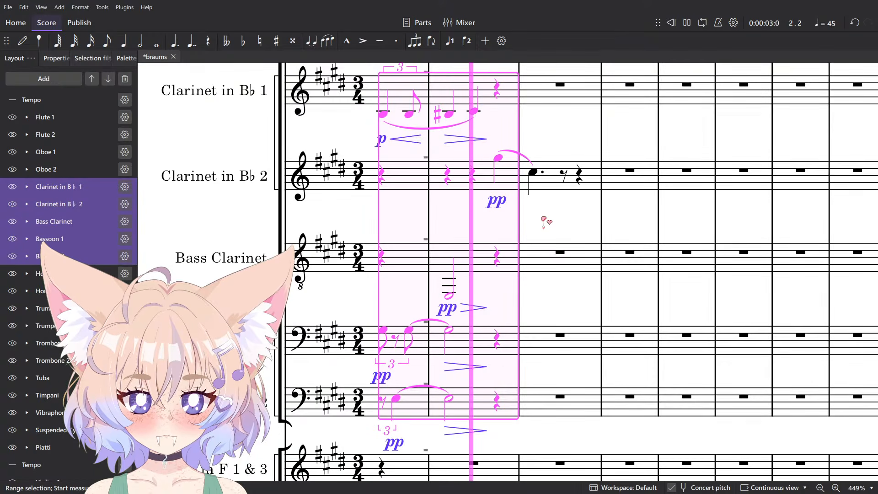
pyautogui.press('Escape')
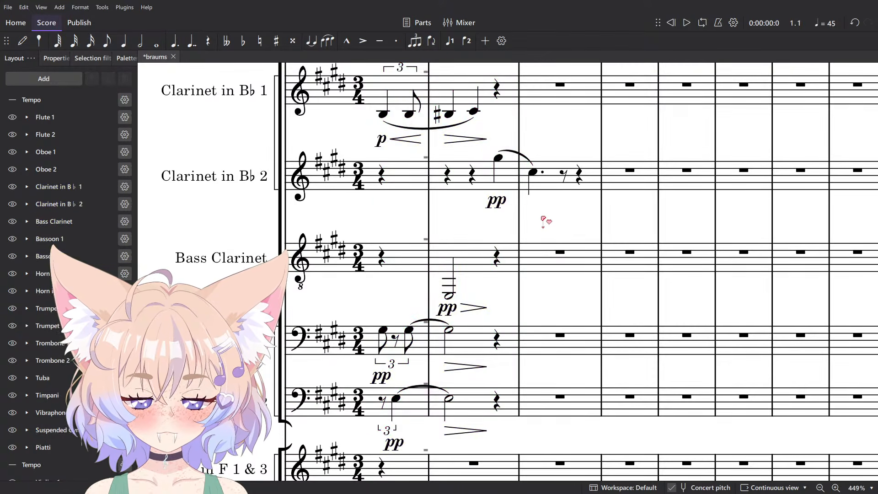
# Replay measure two from the Bass Clarinet and Clarinet 2 staves to check the swapped parts.
pyautogui.scroll(-3, 479, 377)
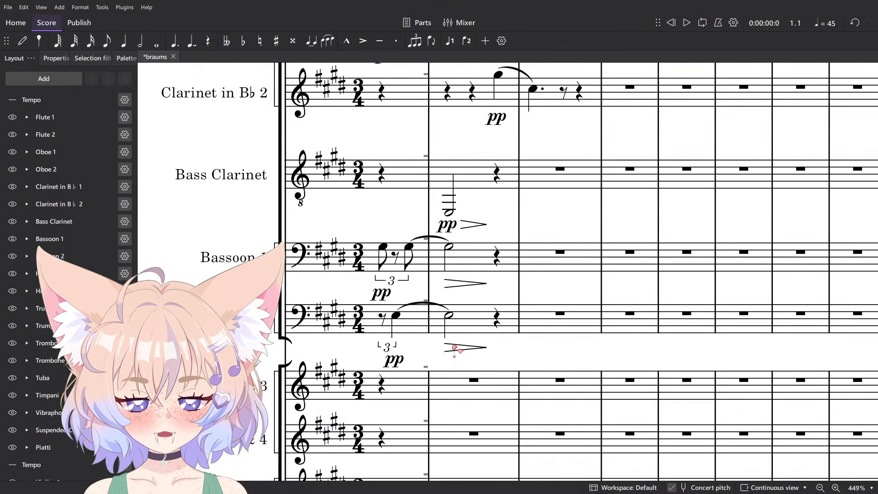
pyautogui.scroll(2, 454, 349)
pyautogui.click(467, 259)
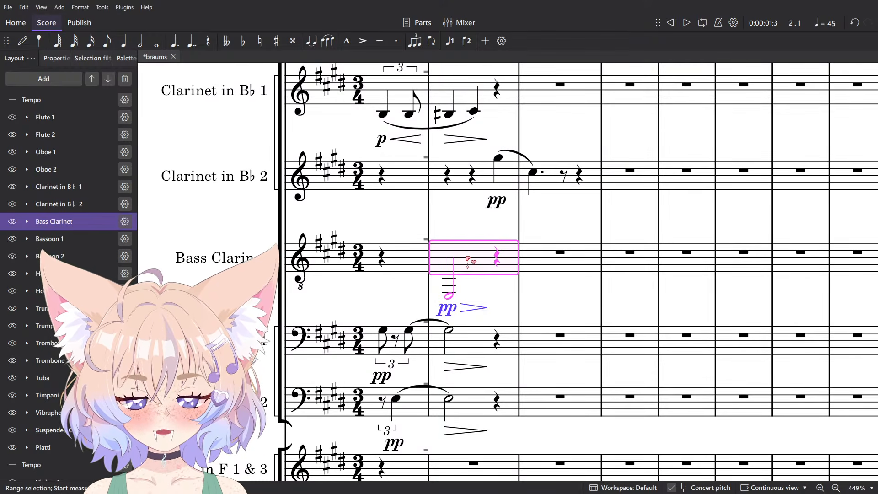
pyautogui.press('space')
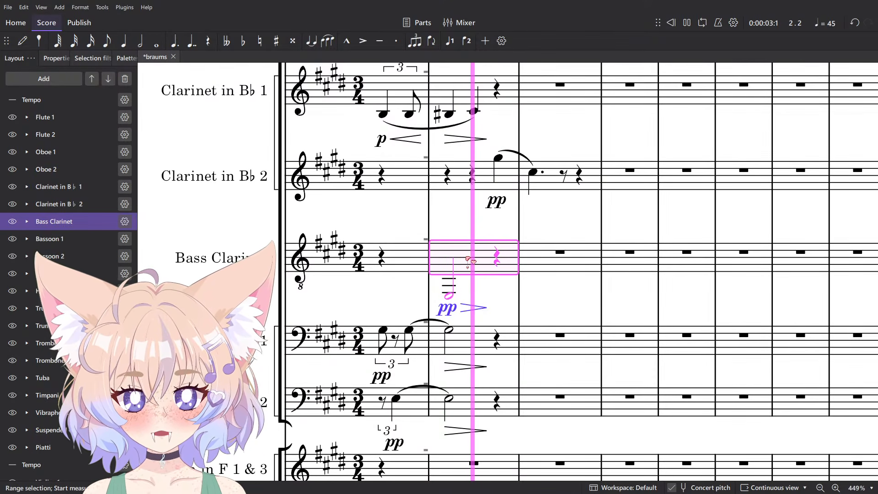
pyautogui.press('space')
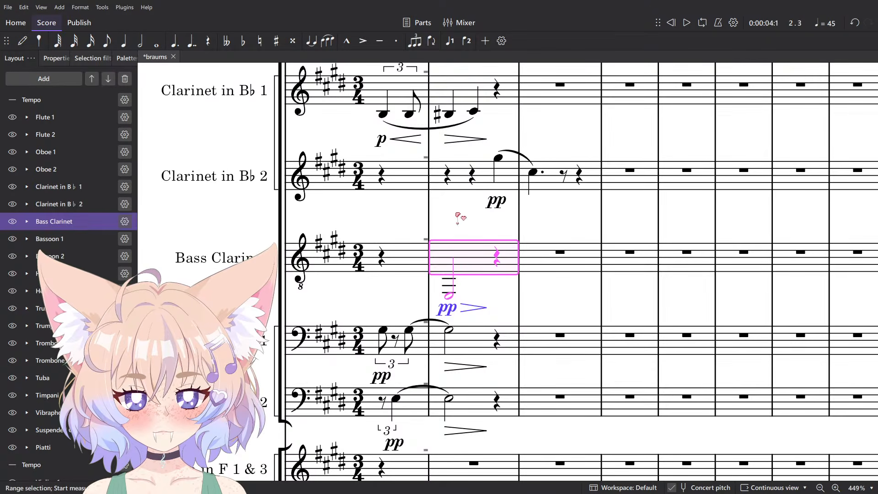
pyautogui.click(447, 174)
pyautogui.press('space')
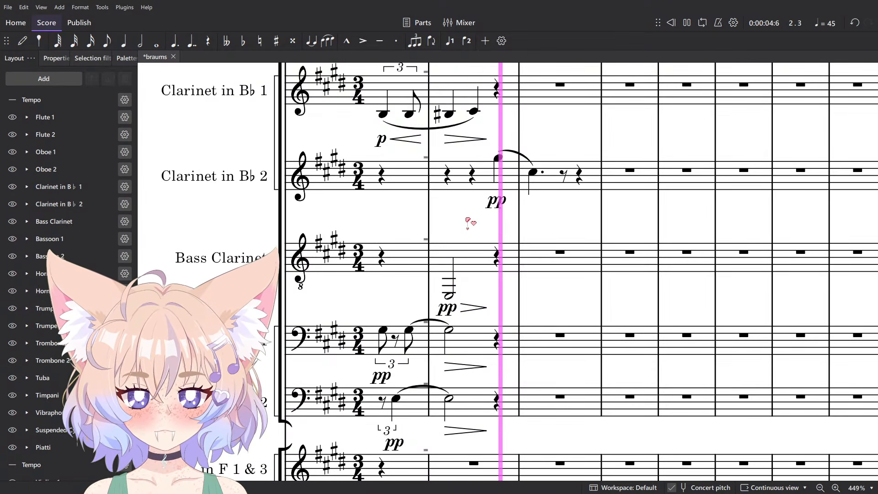
pyautogui.press('space')
# Extend the Bassoon 1 and Bassoon 2 half notes in measure two as tied notes through measure seven.
pyautogui.scroll(1, 439, 297)
pyautogui.scroll(1, 446, 315)
pyautogui.click(451, 337)
pyautogui.moveTo(551, 324); pyautogui.dragTo(475, 262)
pyautogui.scroll(-3, 519, 231)
pyautogui.scroll(3, 440, 259)
pyautogui.click(439, 385)
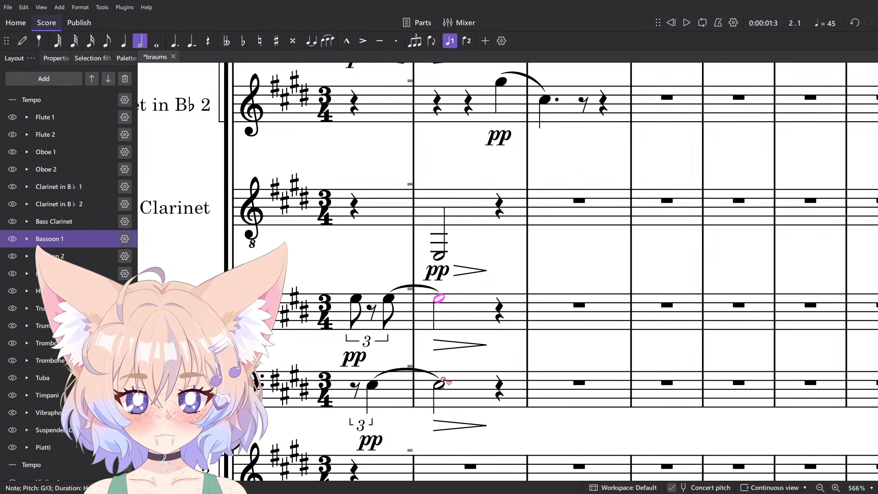
pyautogui.keyDown('shift'); pyautogui.click(454, 300); pyautogui.keyUp('shift')
pyautogui.scroll(-3, 462, 290)
pyautogui.scroll(3, 462, 300)
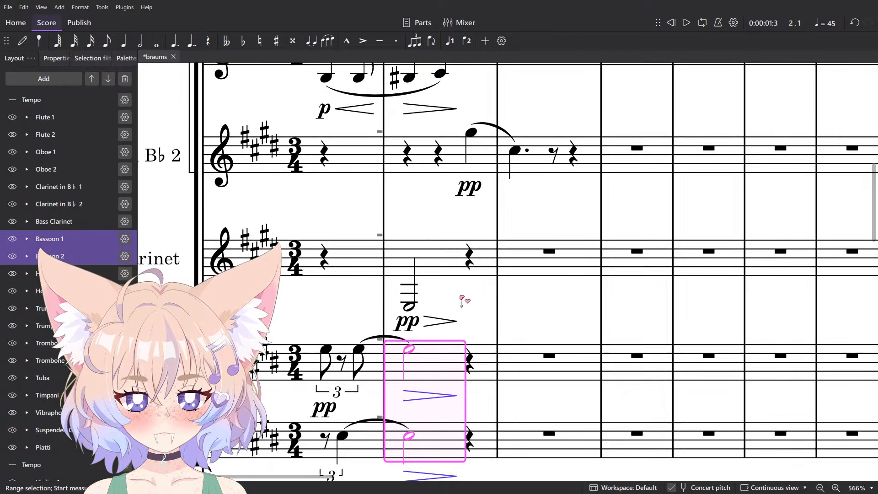
pyautogui.press('9')
pyautogui.scroll(-2, 513, 329)
# Delete the tied Bassoon 1 and Bassoon 2 notes from measure four through measure seven.
pyautogui.click(744, 324)
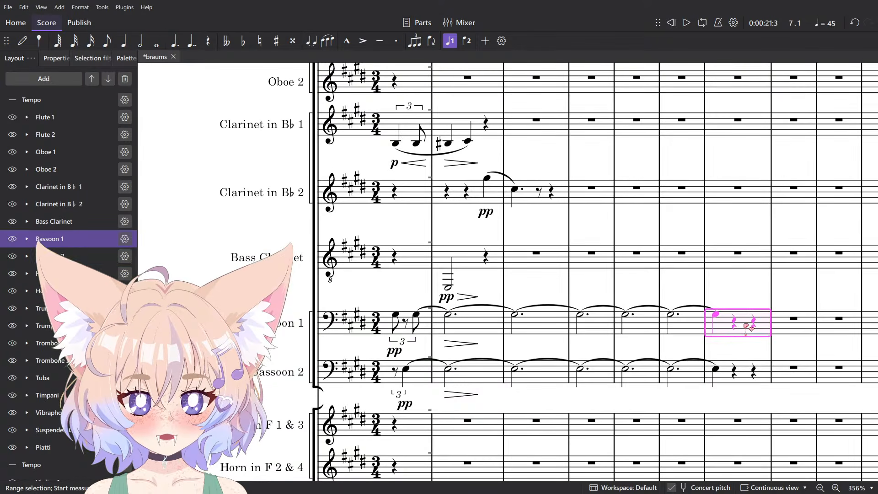
pyautogui.keyDown('shift'); pyautogui.click(598, 373); pyautogui.keyUp('shift')
pyautogui.press('Delete')
# Play measures two and three with the sustained bassoon notes, then stop playback.
pyautogui.click(471, 320)
pyautogui.click(517, 331)
pyautogui.press('space')
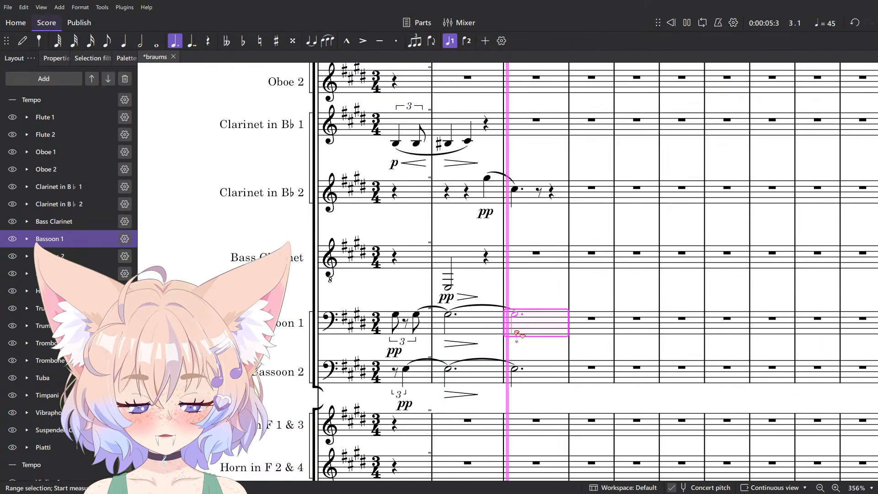
pyautogui.click(495, 340)
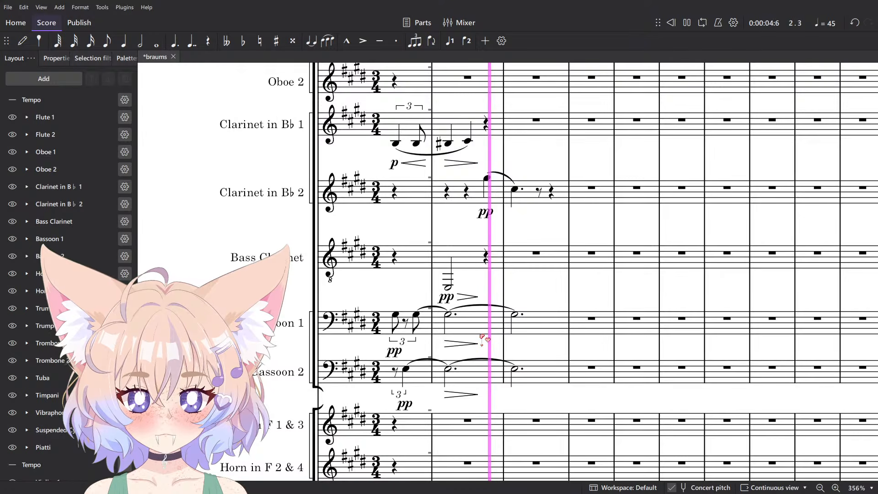
pyautogui.press('space')
pyautogui.scroll(5, 482, 339)
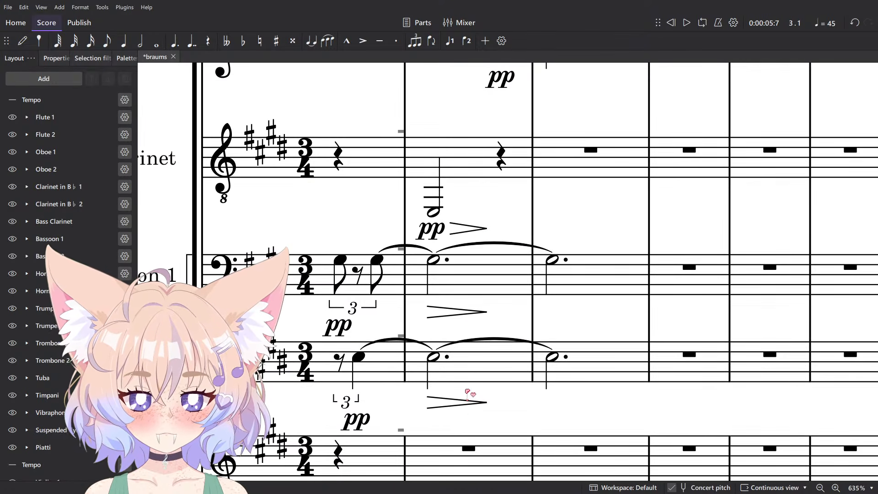
# Undo the deletion and the tied extension of the Bassoon 1 and Bassoon 2 notes.
pyautogui.scroll(-8, 463, 408)
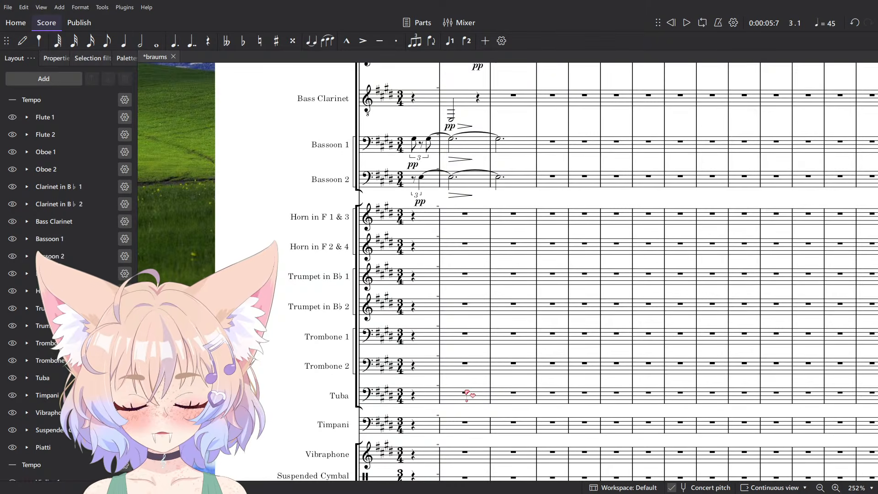
pyautogui.hotkey('ctrl', 'z')
pyautogui.hotkey('ctrl', 'z')
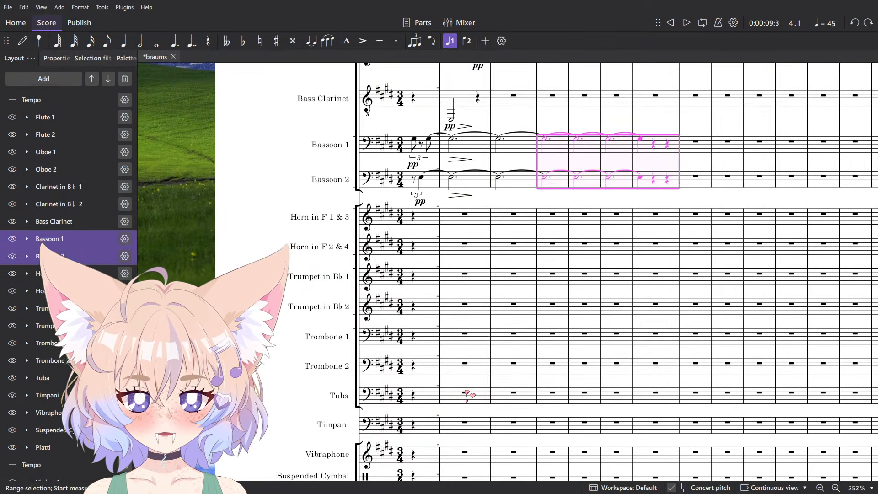
pyautogui.scroll(6, 511, 197)
pyautogui.scroll(8, 510, 192)
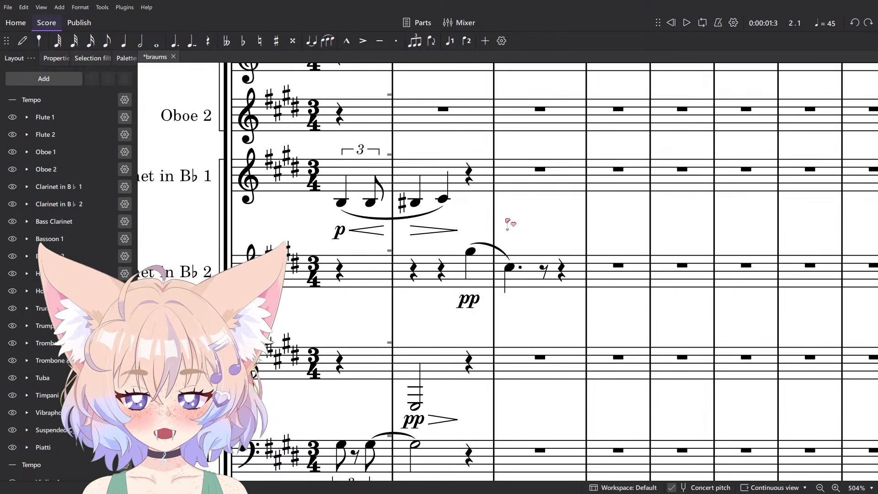
# Audition the Bass Clarinet and Bassoon 2 half notes in measure two, and examine the staves from the flutes to the strings.
pyautogui.scroll(-3, 511, 224)
pyautogui.scroll(2, 507, 224)
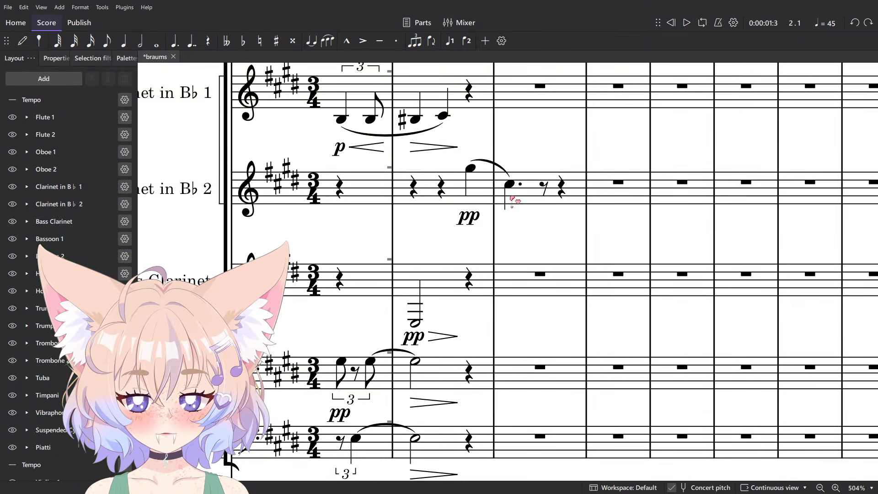
pyautogui.scroll(-1, 427, 405)
pyautogui.click(417, 282)
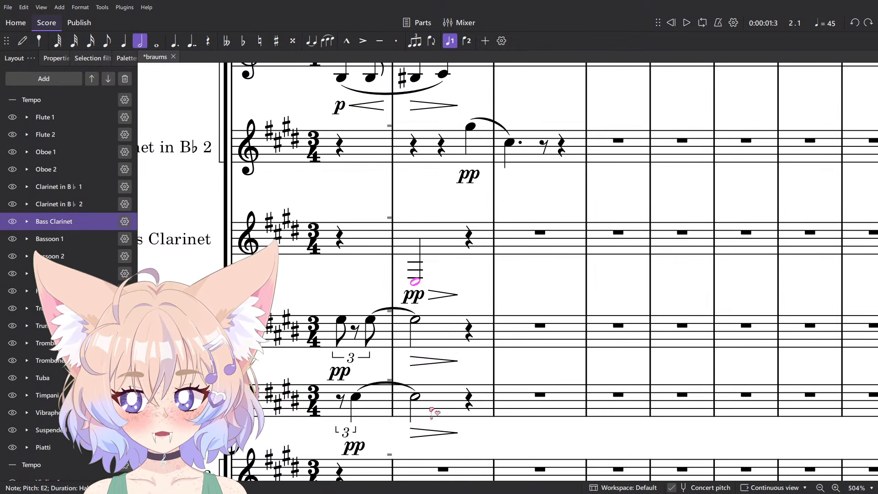
pyautogui.click(415, 396)
pyautogui.scroll(-5, 502, 281)
pyautogui.press('n')
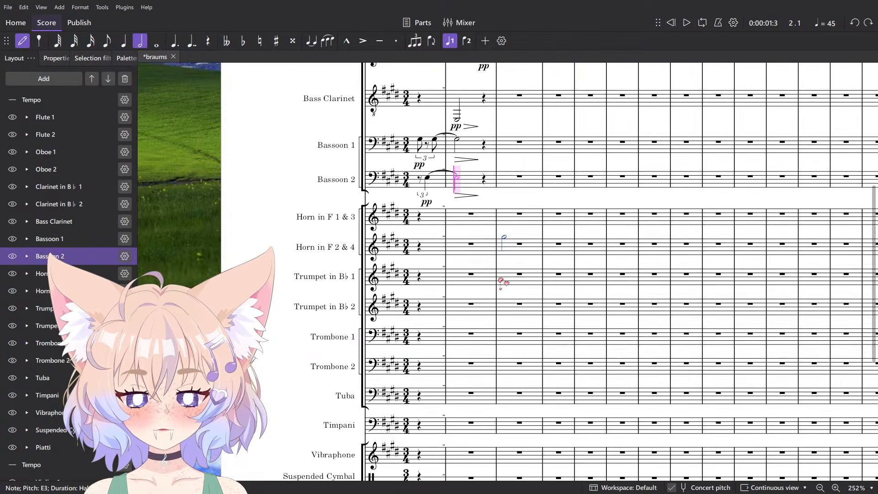
pyautogui.scroll(-7, 503, 280)
pyautogui.scroll(5, 489, 330)
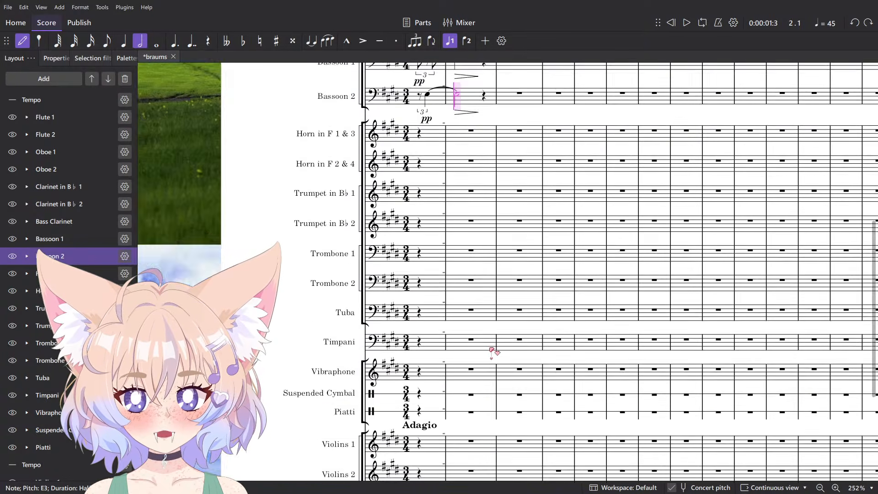
pyautogui.scroll(4, 490, 349)
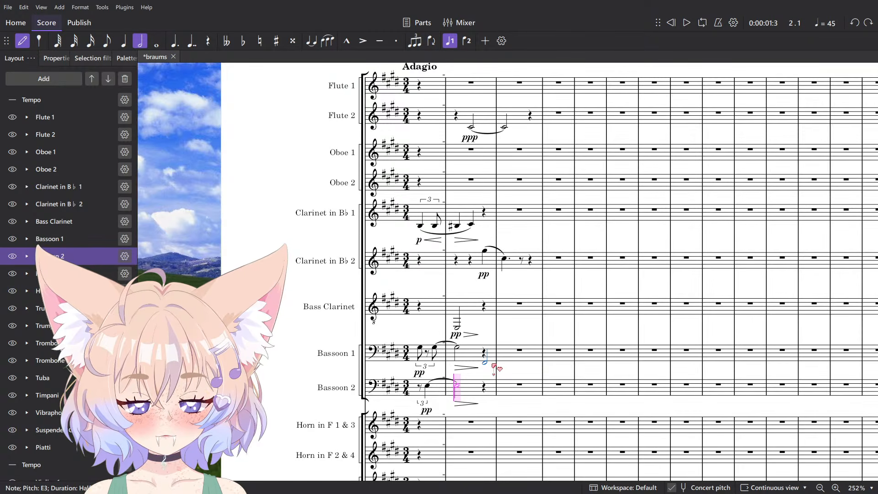
pyautogui.scroll(-4, 399, 328)
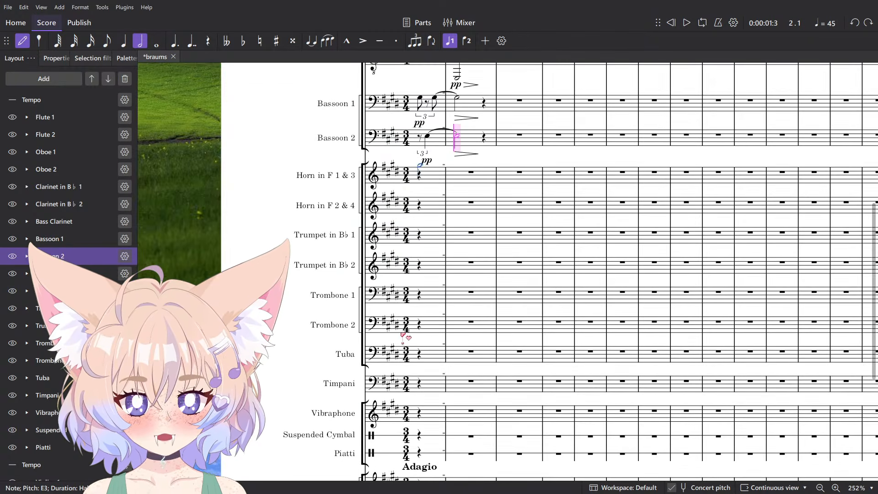
# Examine the opening measures from the woodwind staves down to the Contrabasses.
pyautogui.scroll(-5, 503, 330)
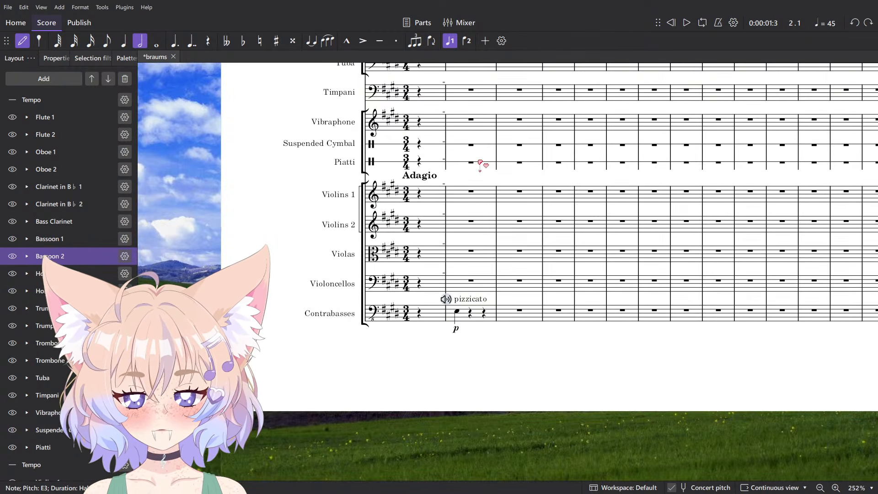
pyautogui.scroll(2, 480, 162)
pyautogui.scroll(-3, 500, 192)
pyautogui.scroll(7, 523, 306)
pyautogui.scroll(-3, 528, 311)
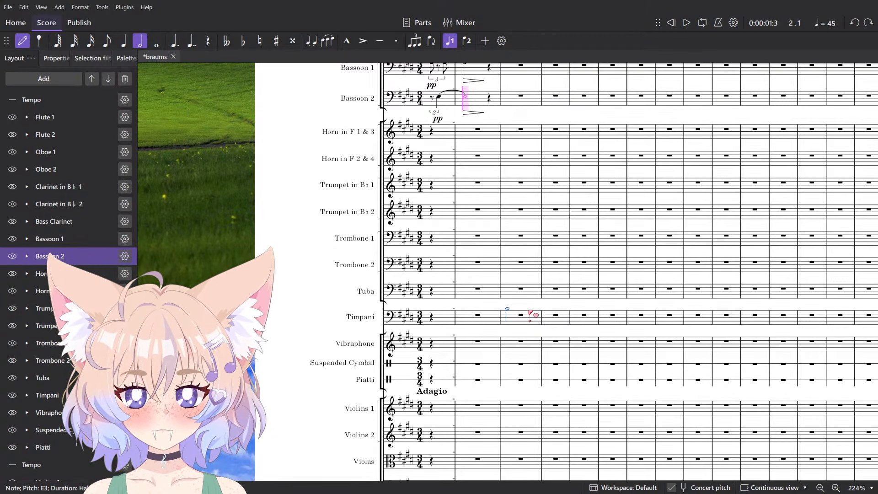
pyautogui.scroll(-1, 531, 315)
pyautogui.scroll(5, 503, 338)
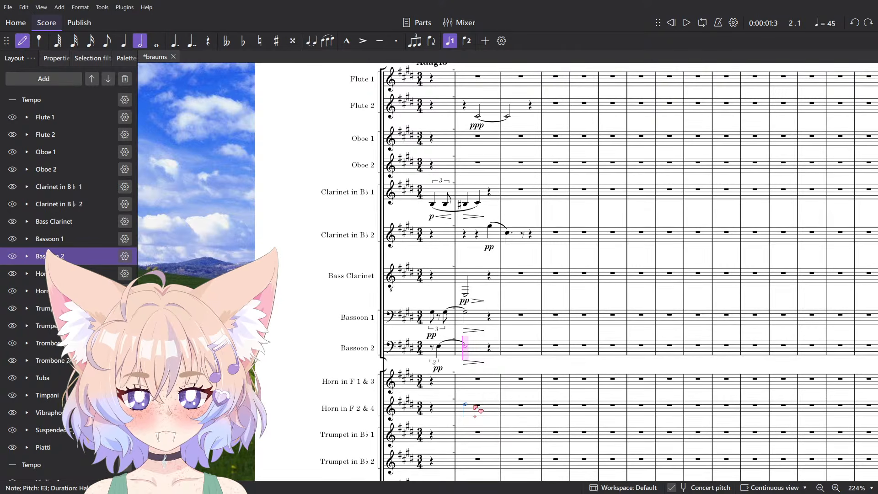
pyautogui.scroll(-6, 475, 408)
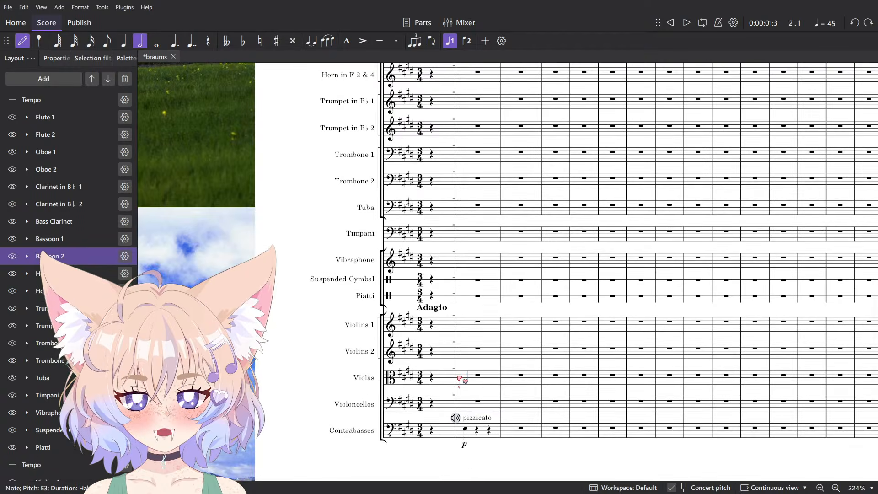
# Enter a Violas G♯3 and a Violoncellos E3 in measure two, extended by tied dotted half notes into measure seven.
pyautogui.scroll(4, 460, 380)
pyautogui.scroll(1, 475, 379)
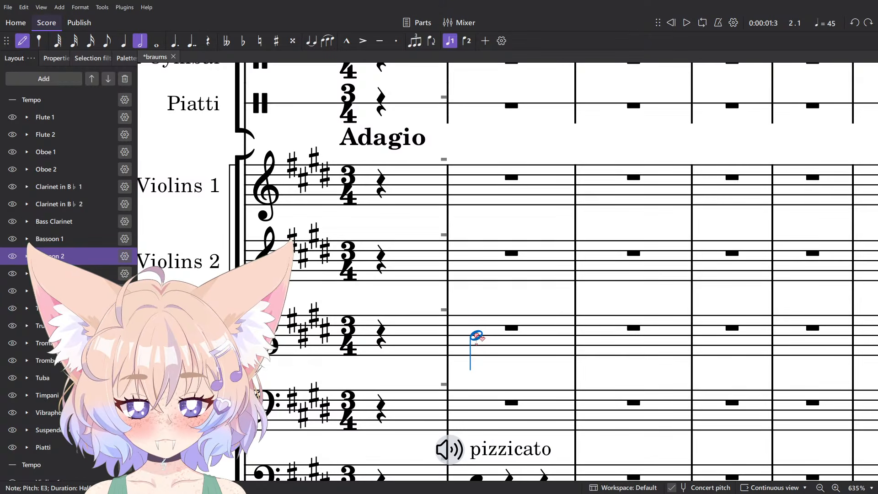
pyautogui.click(479, 350)
pyautogui.scroll(-3, 484, 334)
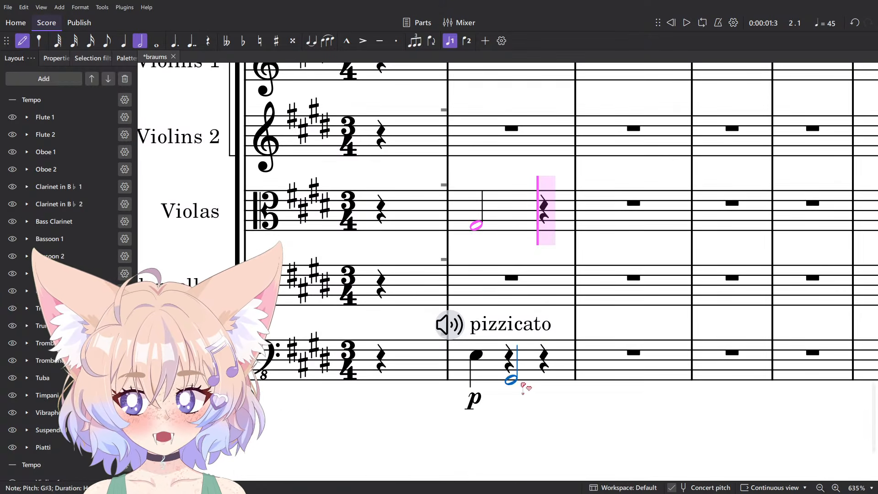
pyautogui.press('Escape')
pyautogui.press('n')
pyautogui.click(476, 283)
pyautogui.press('Escape')
pyautogui.moveTo(505, 272); pyautogui.dragTo(465, 347)
# Mark the Violas and Violoncellos ppp in measure two and play the measure.
pyautogui.click(459, 287)
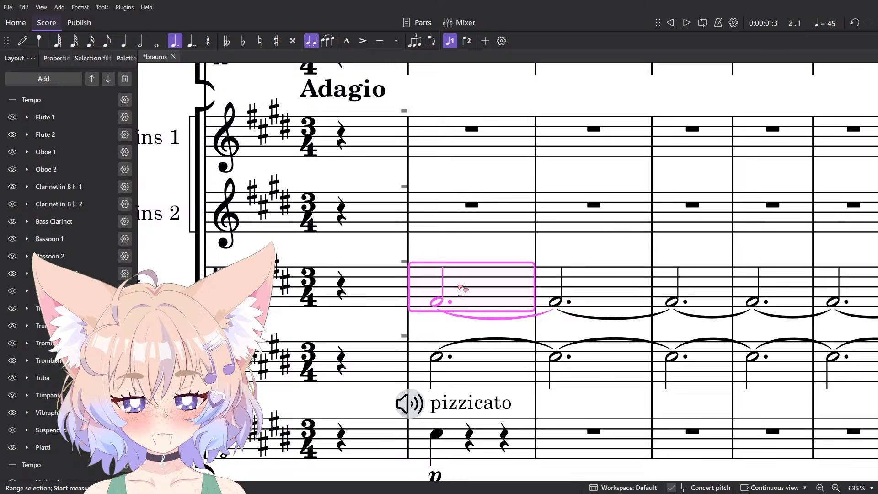
pyautogui.keyDown('shift'); pyautogui.click(469, 372); pyautogui.keyUp('shift')
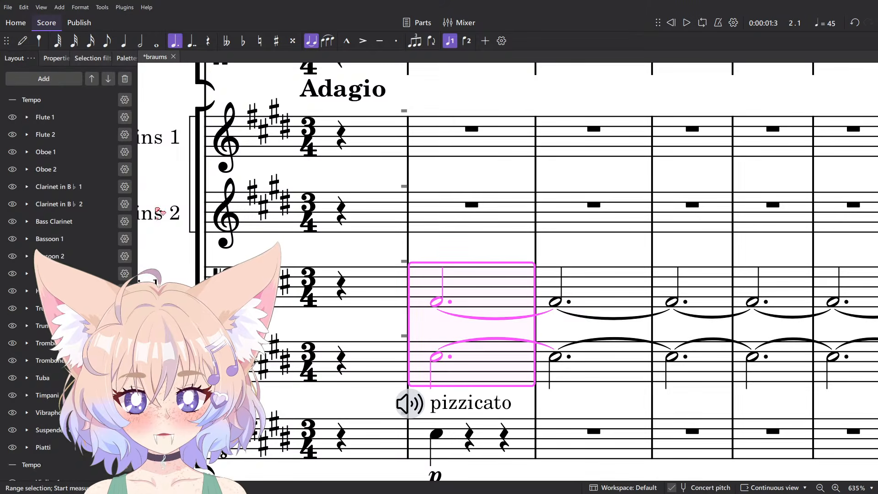
pyautogui.click(118, 61)
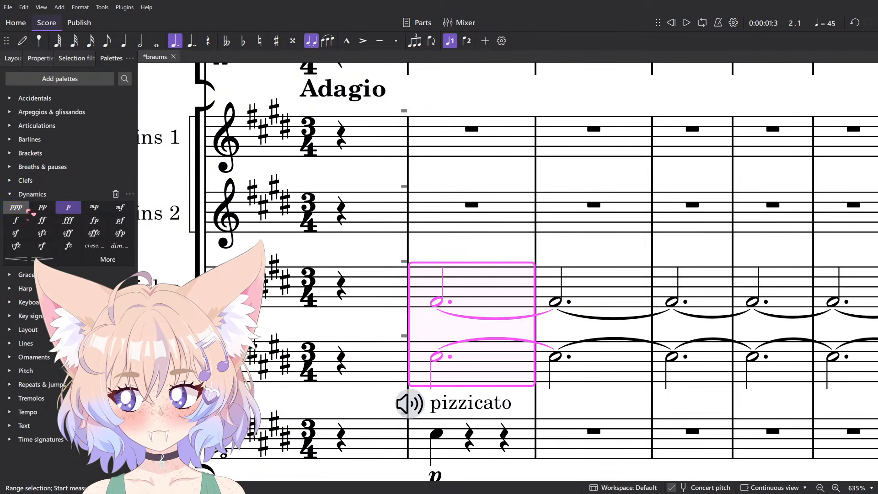
pyautogui.click(27, 209)
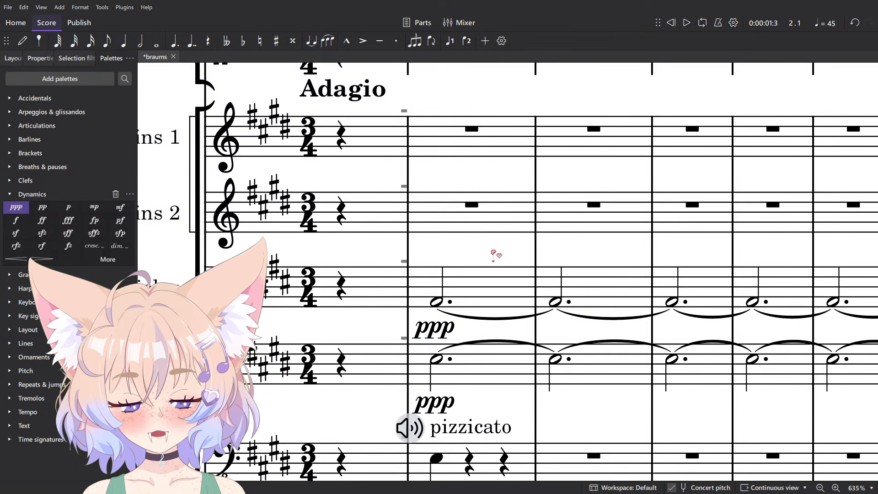
pyautogui.press('space')
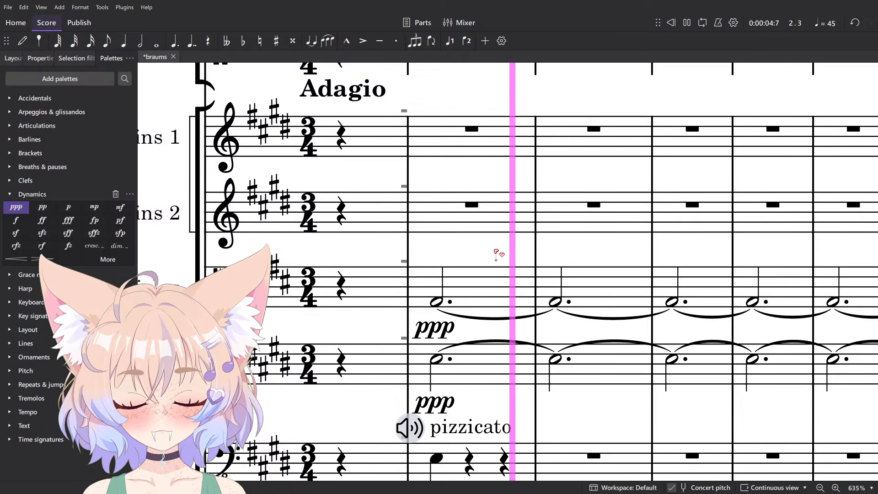
pyautogui.press('space')
pyautogui.scroll(-5, 494, 261)
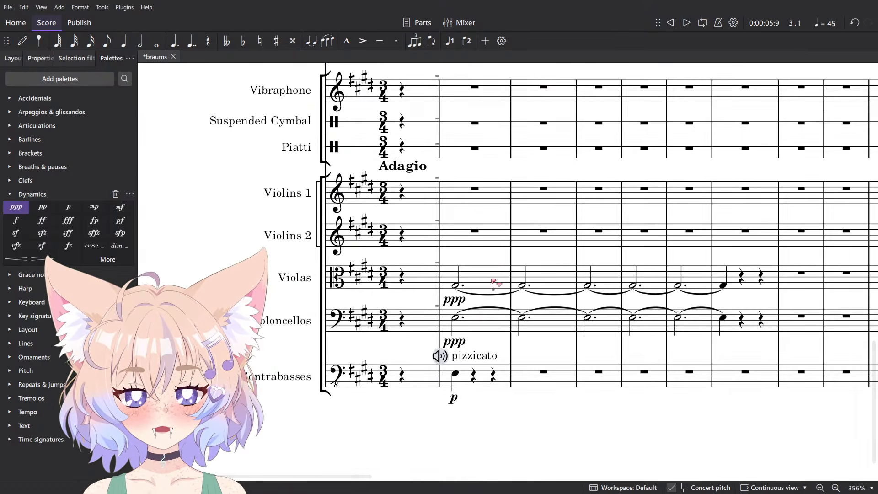
pyautogui.scroll(6, 494, 285)
pyautogui.click(423, 287)
pyautogui.hotkey('ctrl', 't')
pyautogui.click(390, 222)
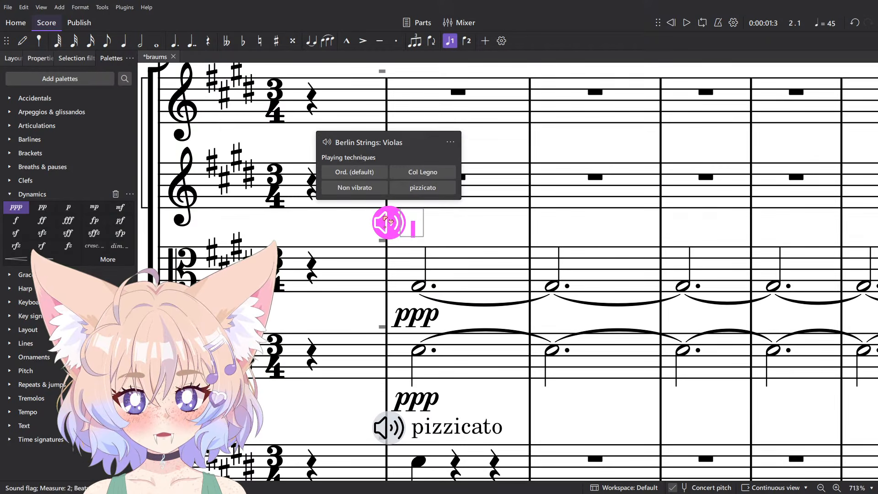
pyautogui.press('Escape')
# Add staff text with the Non vibrato playing technique to the Violas note in measure two.
pyautogui.scroll(-5, 490, 239)
pyautogui.scroll(4, 490, 246)
pyautogui.click(440, 263)
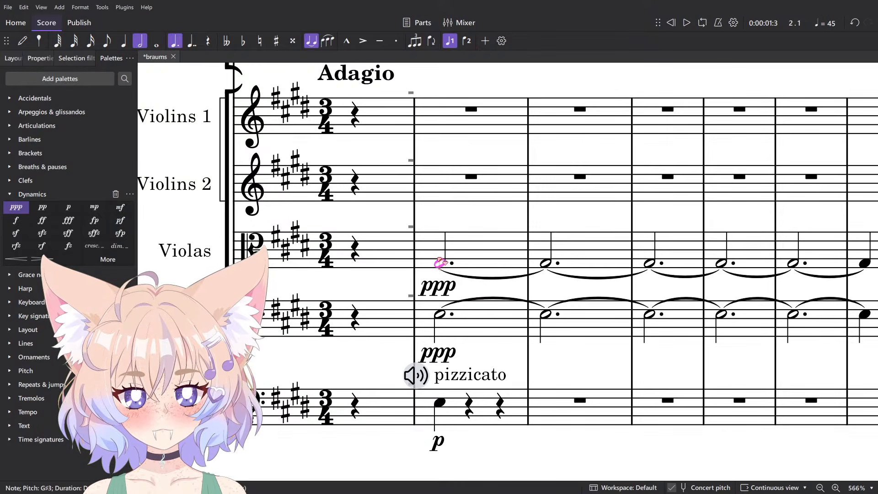
pyautogui.hotkey('ctrl', 't')
pyautogui.click(415, 213)
pyautogui.click(366, 182)
# Add staff text with the nonvib playing technique to the Violoncellos note in measure two.
pyautogui.click(447, 314)
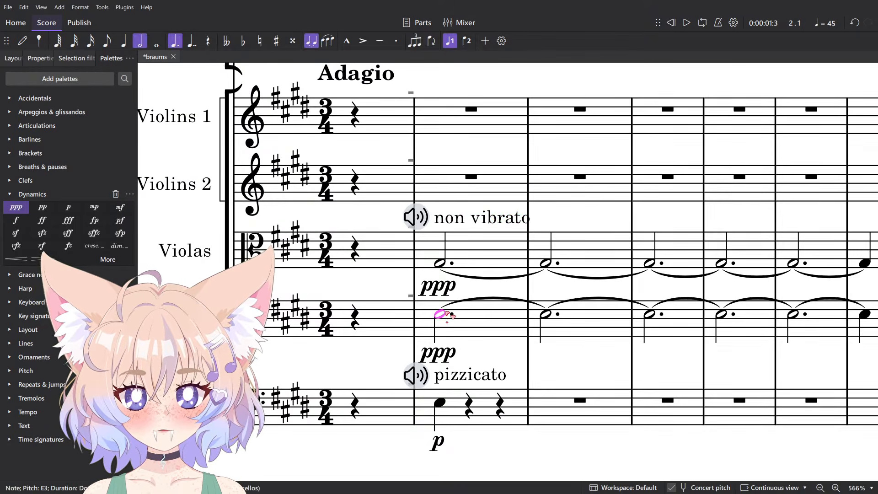
pyautogui.hotkey('ctrl', 't')
pyautogui.click(415, 303)
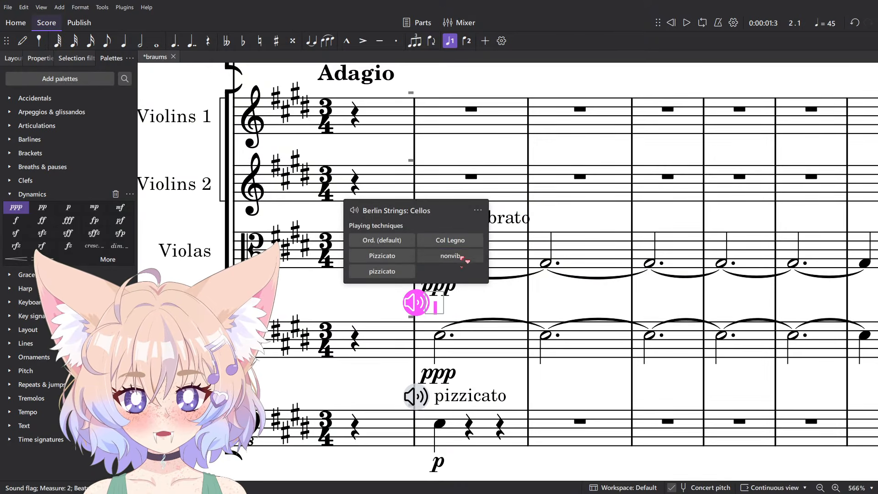
pyautogui.click(461, 258)
# Reword the technique texts above the Violas and Violoncellos in measure two as "non vib.".
pyautogui.click(482, 217)
pyautogui.doubleClick(488, 222)
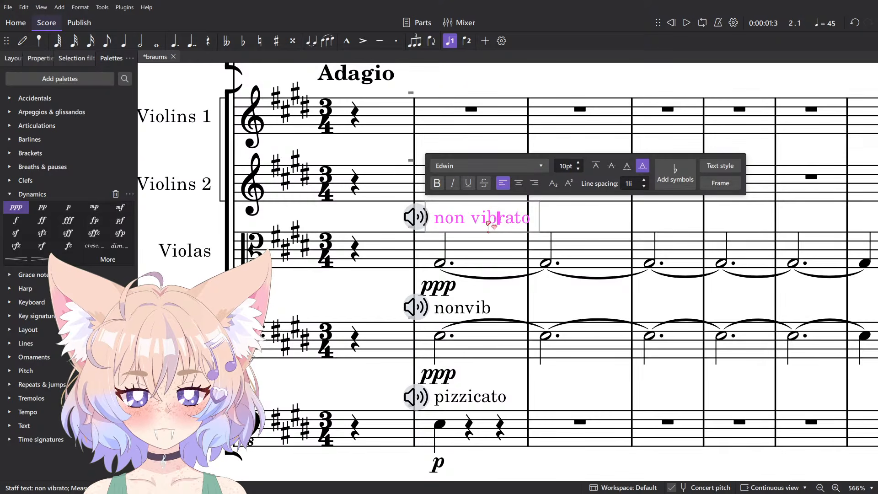
pyautogui.write('.')
pyautogui.press('Escape')
pyautogui.doubleClick(465, 308)
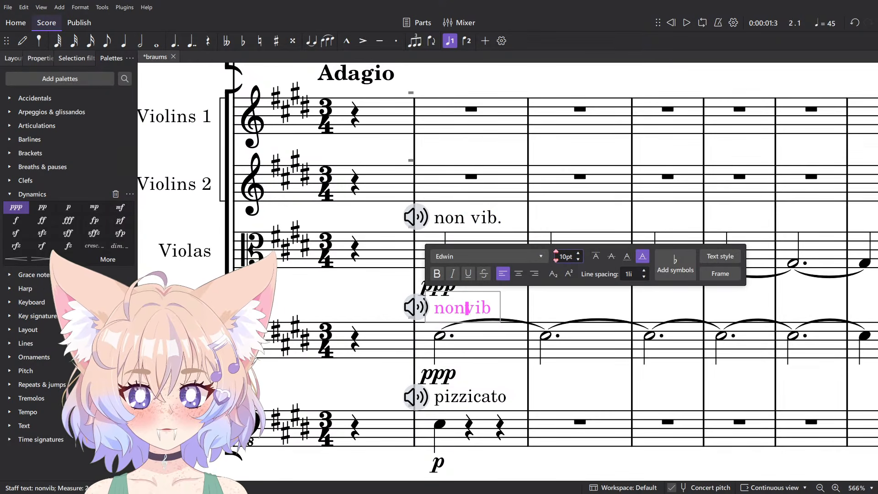
pyautogui.press('Escape')
# Play measures two and three with the non-vibrato Violas and Violoncellos, then stop playback.
pyautogui.click(503, 345)
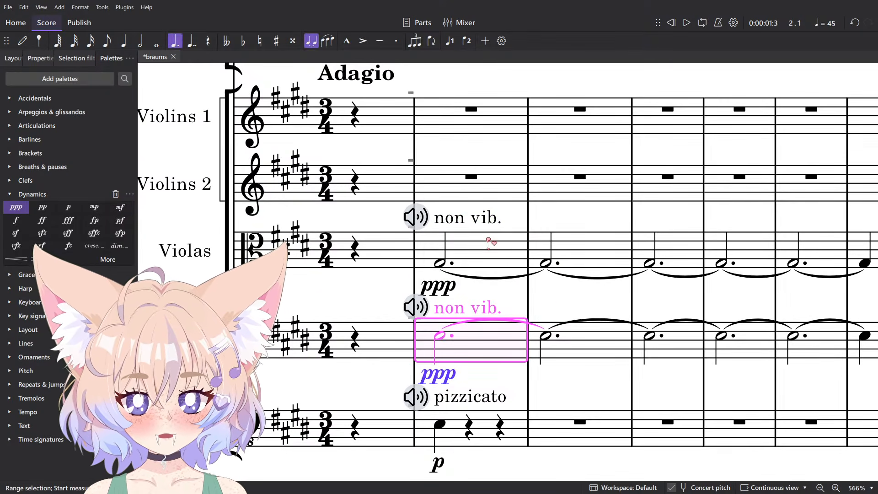
pyautogui.keyDown('shift'); pyautogui.click(488, 242); pyautogui.keyUp('shift')
pyautogui.press('space')
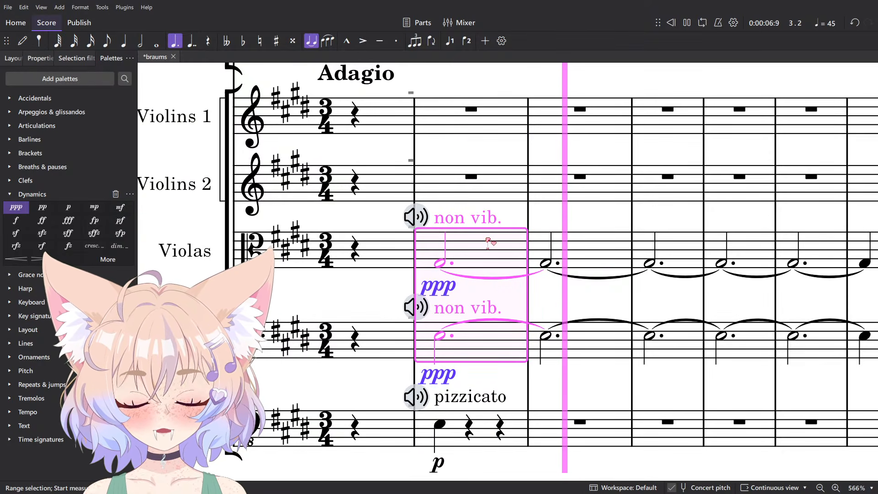
pyautogui.press('space')
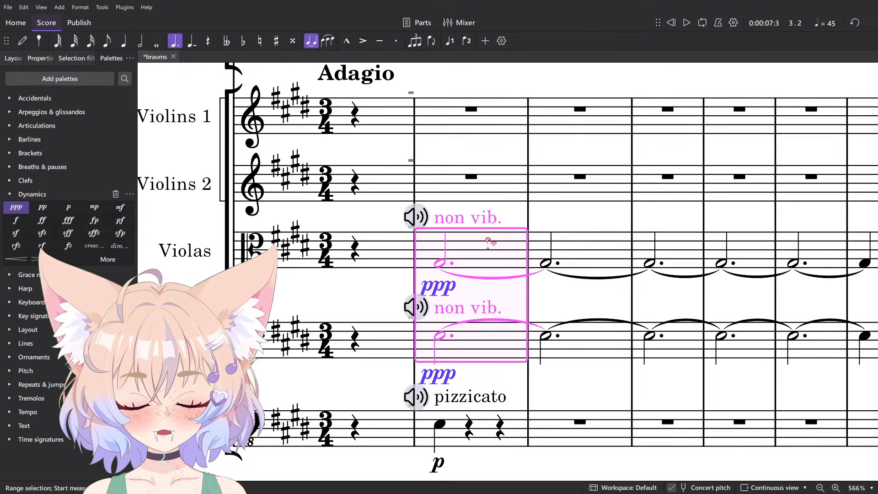
# Save the score, then play the opening from the pickup measure into measure two.
pyautogui.hotkey('ctrl', 's')
pyautogui.click(569, 175)
pyautogui.scroll(-2, 564, 169)
pyautogui.moveTo(550, 165); pyautogui.dragTo(369, 407)
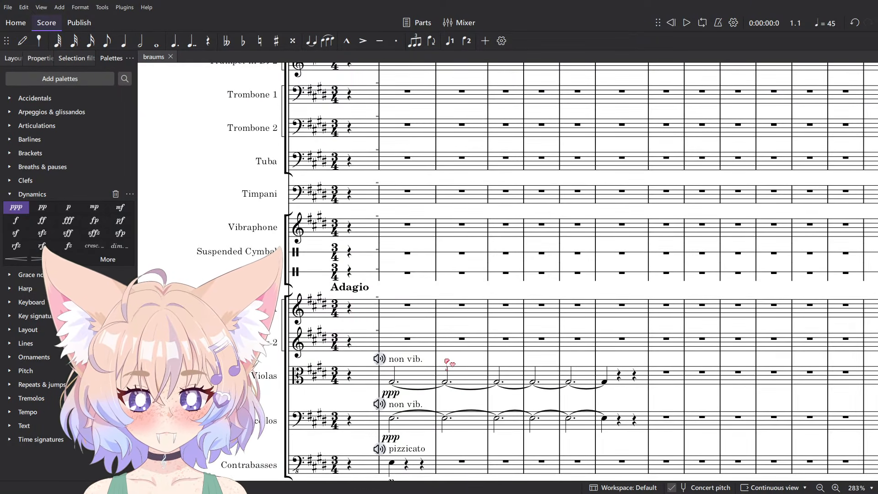
pyautogui.press('space')
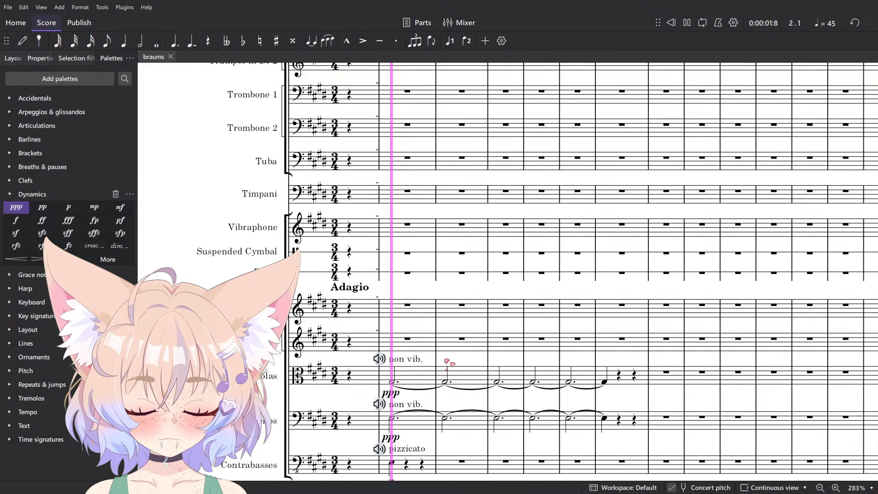
pyautogui.press('space')
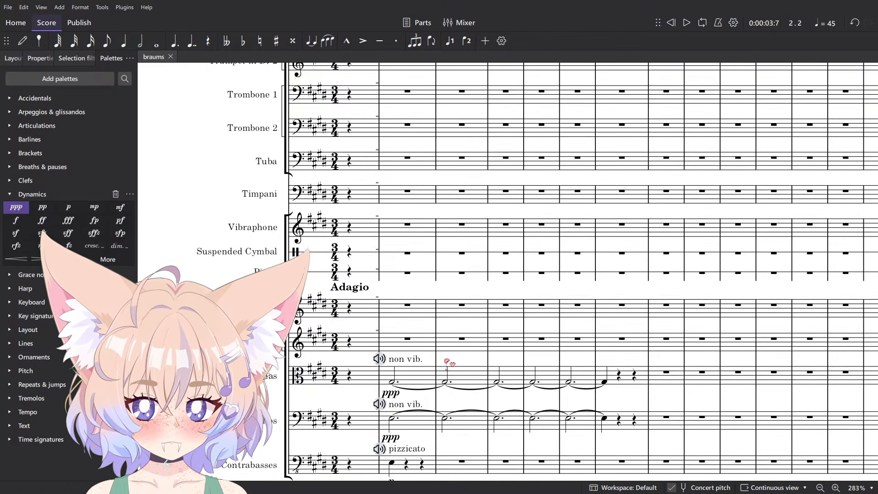
# Shorten the Bassoon 1 and Bassoon 2 notes in measure two to quarter notes and delete their diminuendo hairpins.
pyautogui.scroll(8, 462, 356)
pyautogui.scroll(7, 373, 237)
pyautogui.scroll(-1, 413, 439)
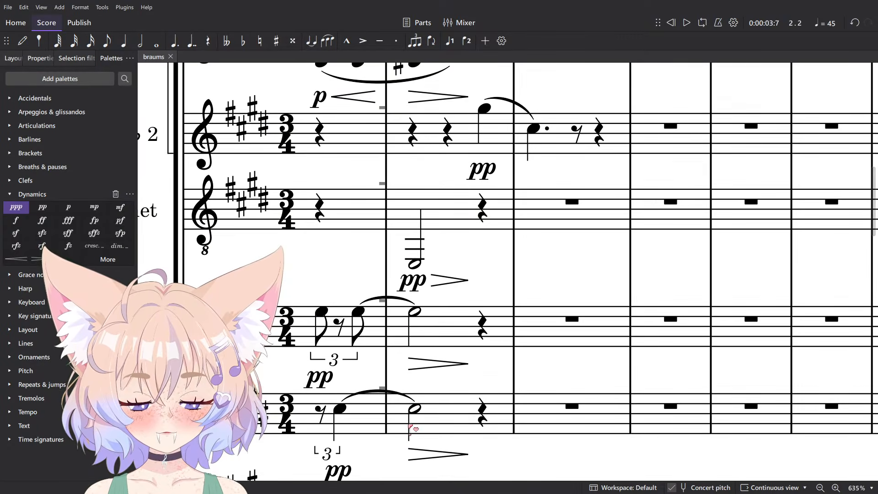
pyautogui.click(412, 423)
pyautogui.click(415, 409)
pyautogui.press('5')
pyautogui.click(431, 367)
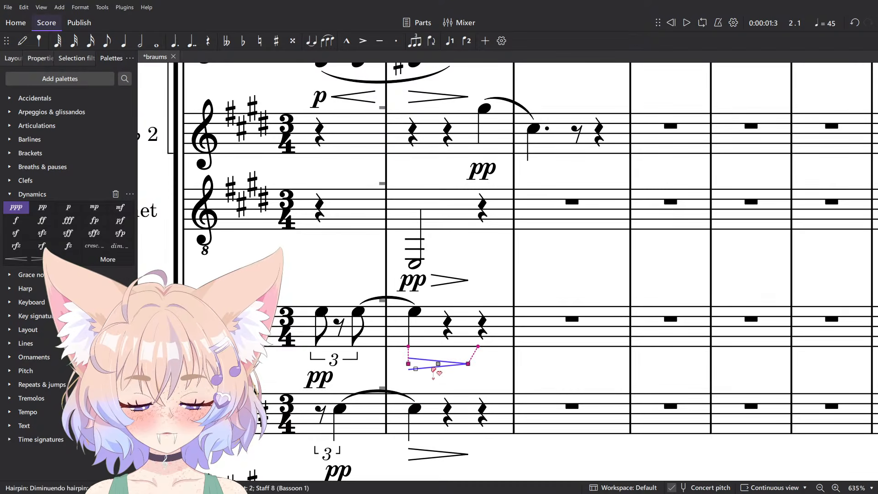
pyautogui.keyDown('ctrl'); pyautogui.click(419, 459); pyautogui.keyUp('ctrl')
pyautogui.press('Delete')
# Play the opening through measure two with the shortened bassoon notes, then stop playback.
pyautogui.click(358, 313)
pyautogui.click(427, 355)
pyautogui.press('space')
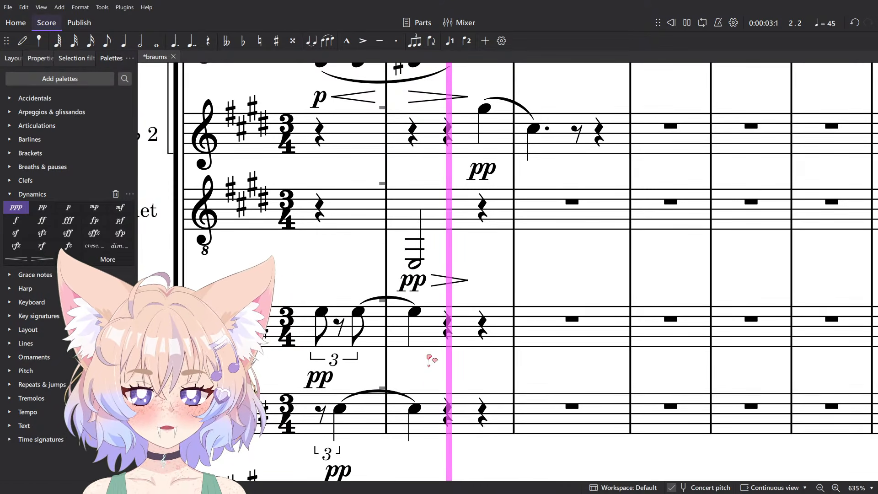
pyautogui.press('space')
# Change the Violas and Violoncellos dynamics in measure two to pp and play the measure.
pyautogui.scroll(-16, 449, 360)
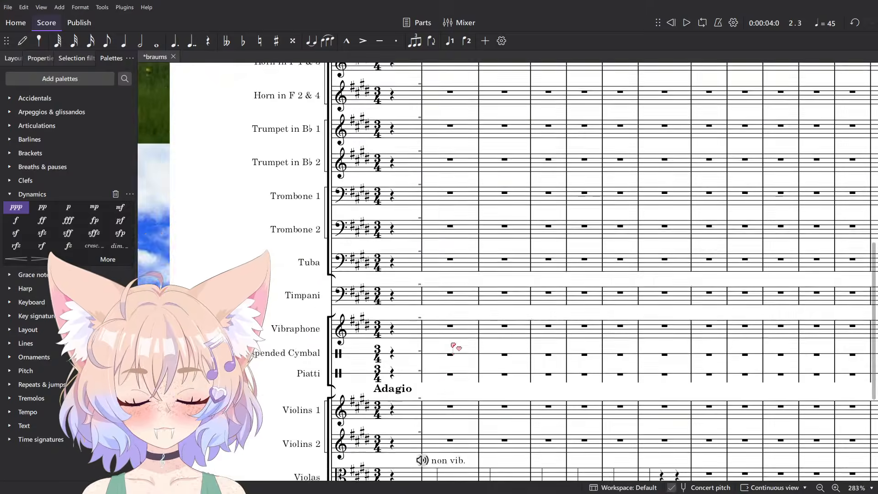
pyautogui.scroll(7, 431, 270)
pyautogui.click(440, 310)
pyautogui.keyDown('ctrl'); pyautogui.click(440, 209); pyautogui.keyUp('ctrl')
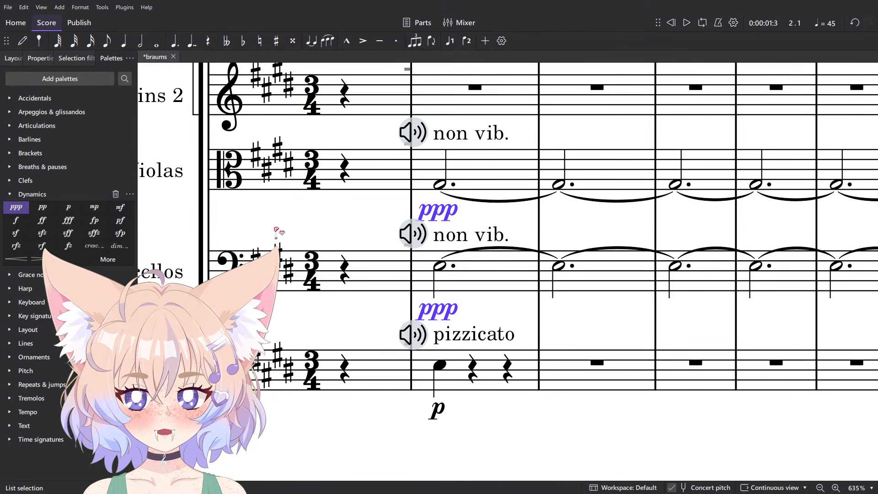
pyautogui.click(42, 207)
pyautogui.press('space')
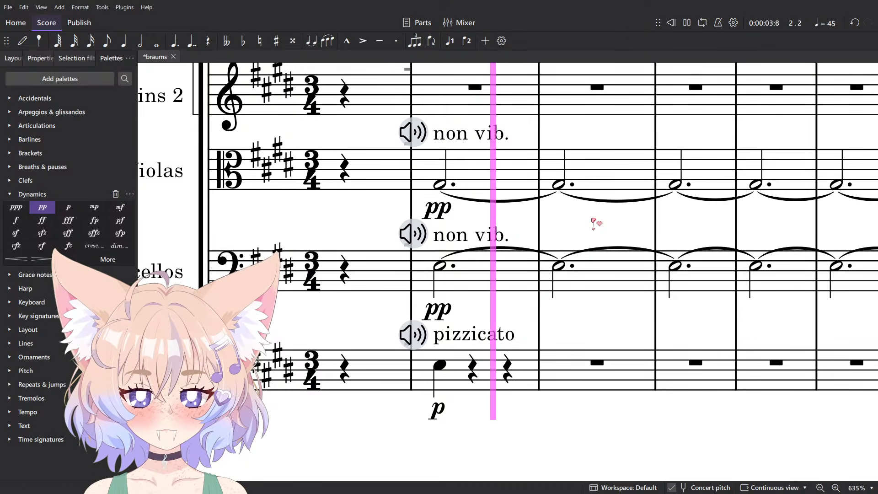
pyautogui.press('space')
# Delete the tied Violoncellos notes from measure three through measure seven.
pyautogui.scroll(-6, 594, 223)
pyautogui.moveTo(580, 261); pyautogui.dragTo(497, 310)
pyautogui.click(715, 304)
pyautogui.keyDown('shift'); pyautogui.click(523, 305); pyautogui.keyUp('shift')
pyautogui.press('Delete')
# Shorten the Violoncellos note in measure two to a half note and add a diminuendo hairpin beneath it.
pyautogui.scroll(3, 442, 307)
pyautogui.scroll(3, 443, 306)
pyautogui.click(426, 301)
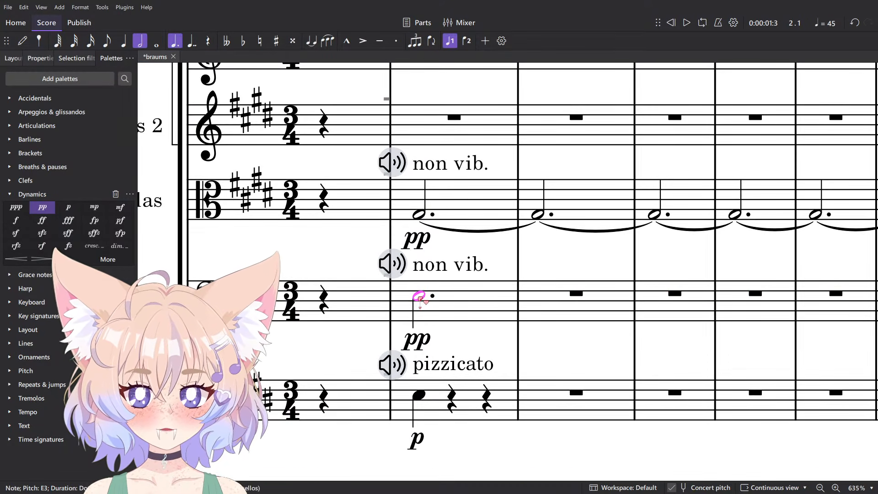
pyautogui.press('.')
pyautogui.hotkey('shift', '.')
# Add a diminuendo hairpin to the Violas in measure two and play the measure.
pyautogui.click(479, 205)
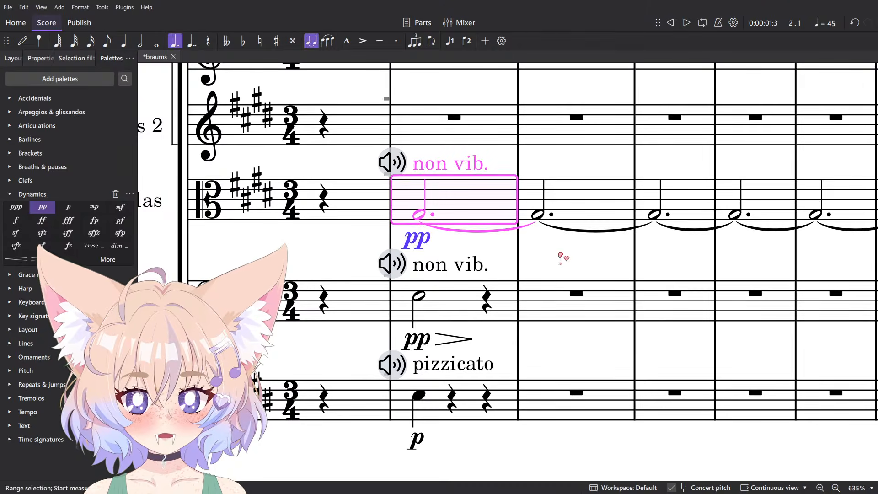
pyautogui.hotkey('shift', '.')
pyautogui.scroll(-4, 567, 249)
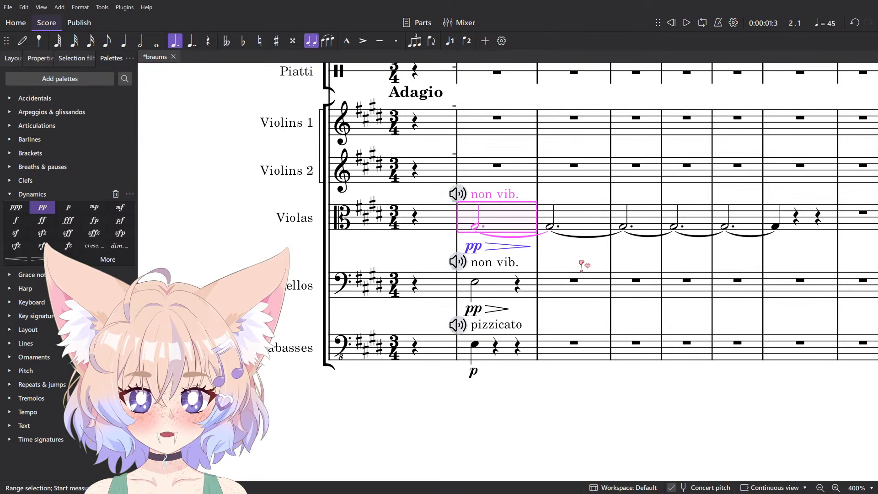
pyautogui.press('space')
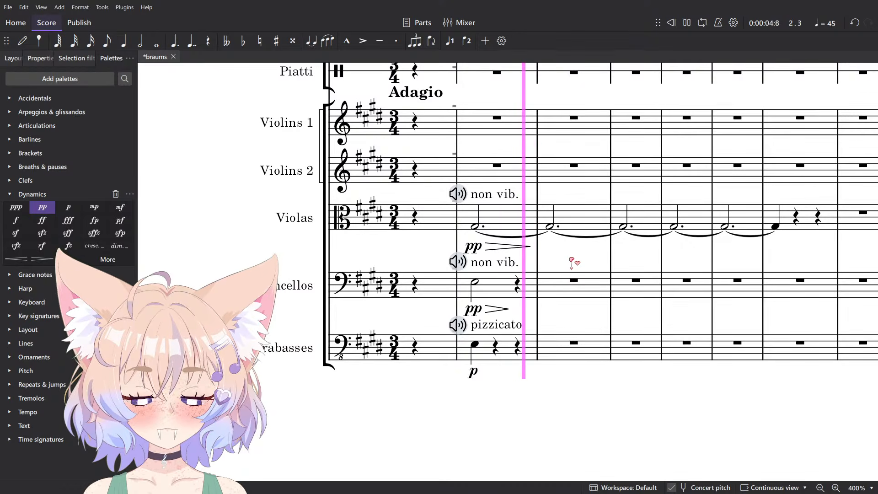
pyautogui.press('space')
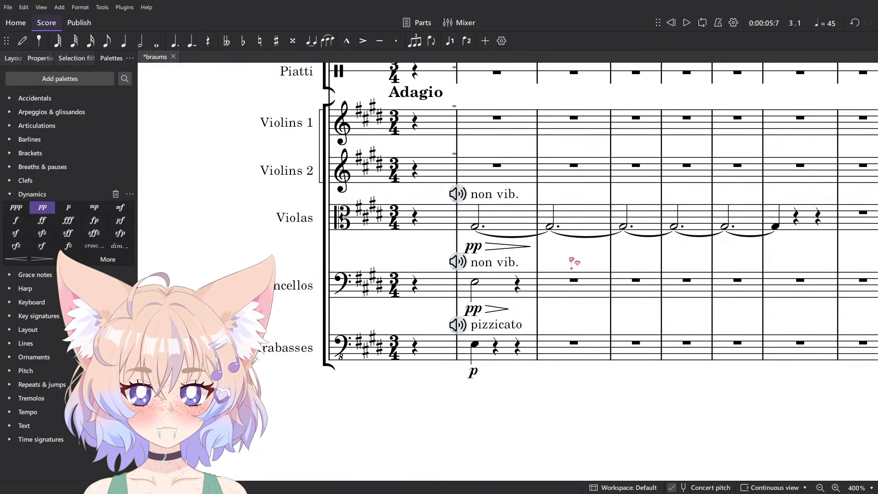
# Add a quarter-note E3 to the Contrabasses on beat three of measure two and play the measure.
pyautogui.scroll(6, 574, 262)
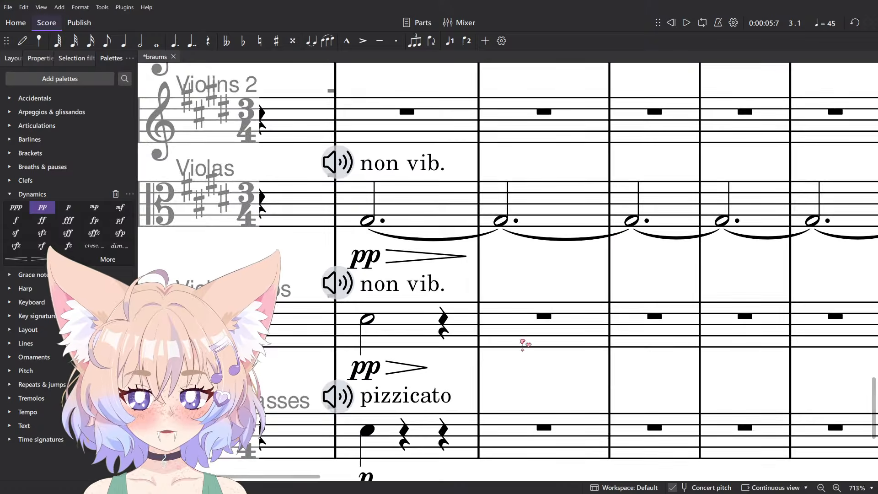
pyautogui.click(367, 430)
pyautogui.press('n')
pyautogui.click(447, 388)
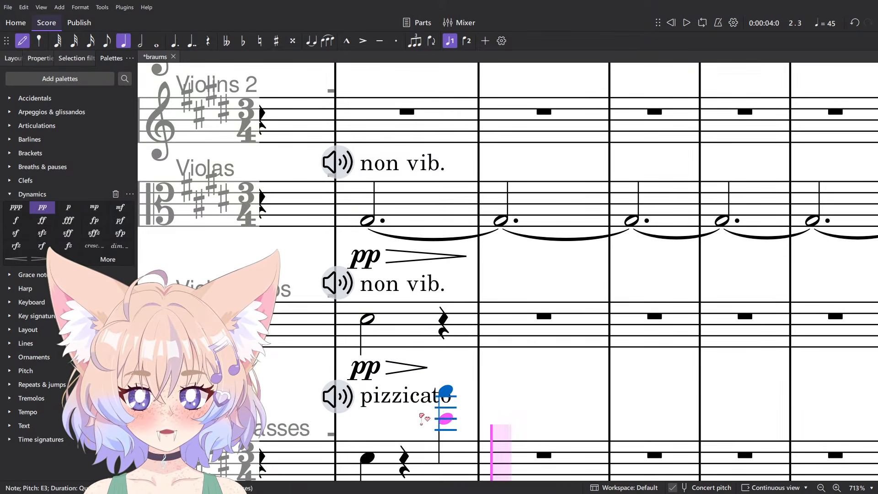
pyautogui.press('Escape')
pyautogui.moveTo(563, 365); pyautogui.dragTo(573, 292)
pyautogui.click(566, 375)
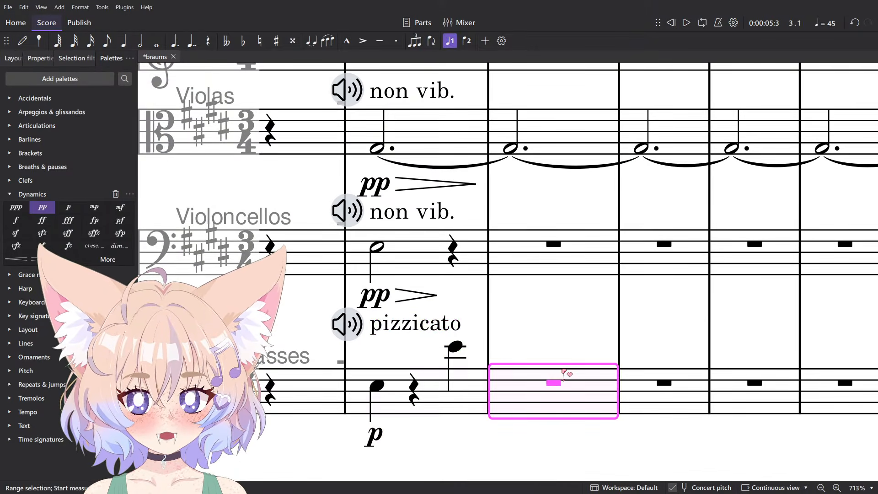
pyautogui.click(563, 329)
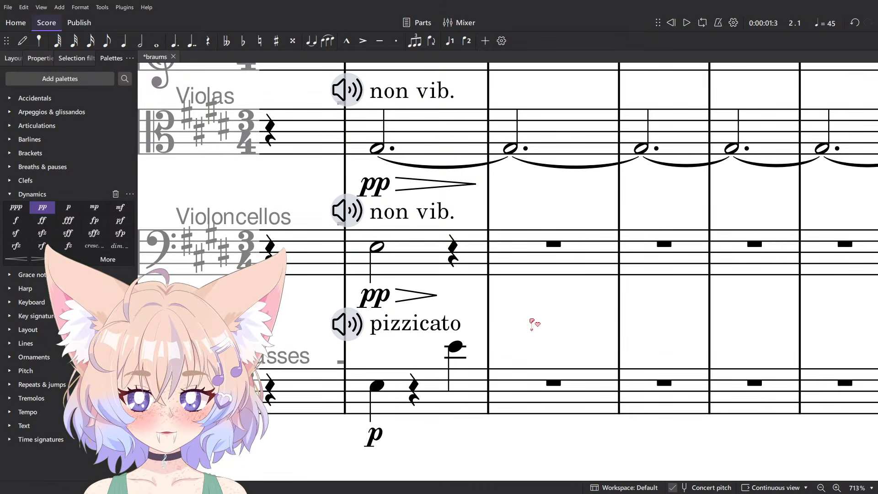
pyautogui.press('space')
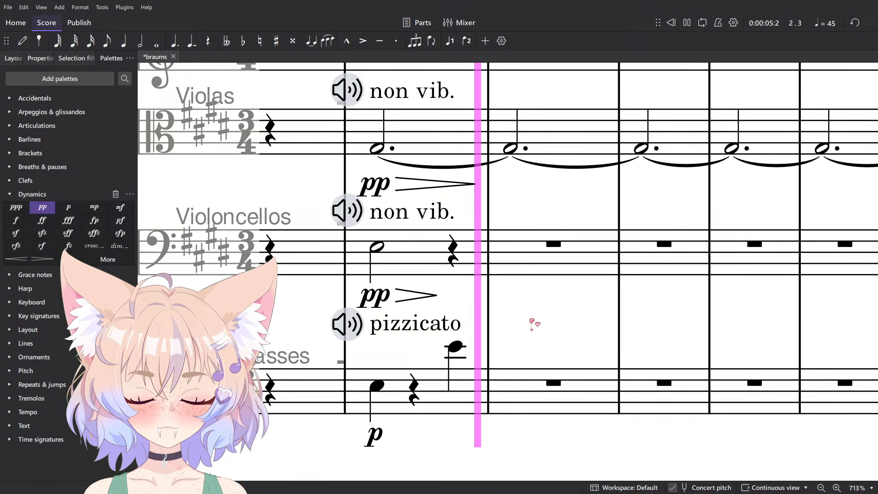
pyautogui.press('space')
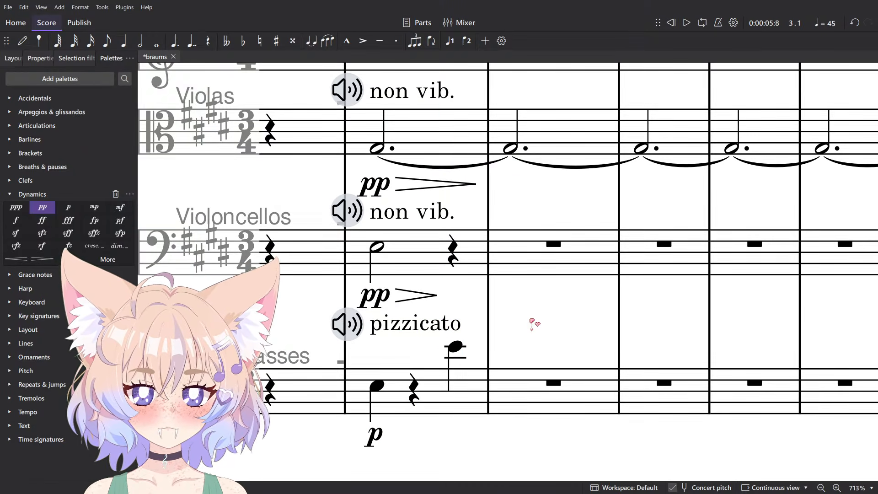
# Delete the Contrabasses note on beat three of measure two.
pyautogui.click(455, 348)
pyautogui.scroll(-3, 455, 352)
pyautogui.press('Delete')
pyautogui.press('Escape')
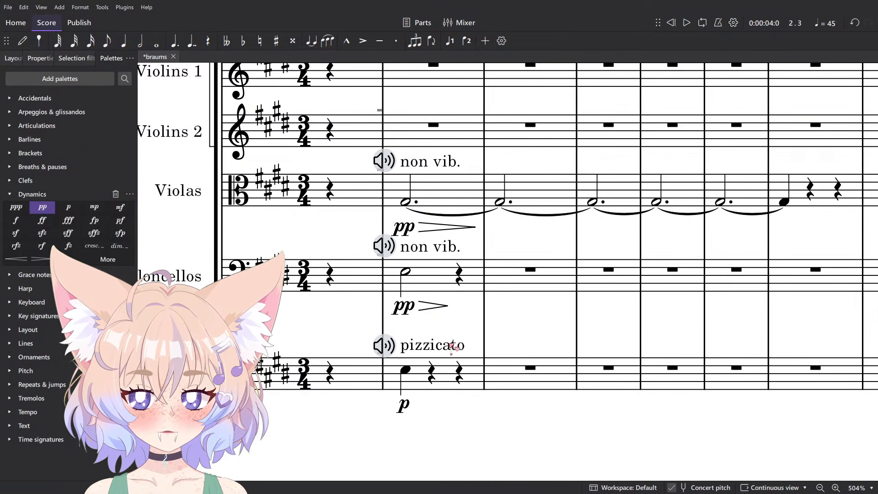
# Remove the Violoncellos hairpin in measure two and restore the tied dotted half notes, ending on a quarter note in measure seven.
pyautogui.scroll(2, 503, 320)
pyautogui.click(406, 355)
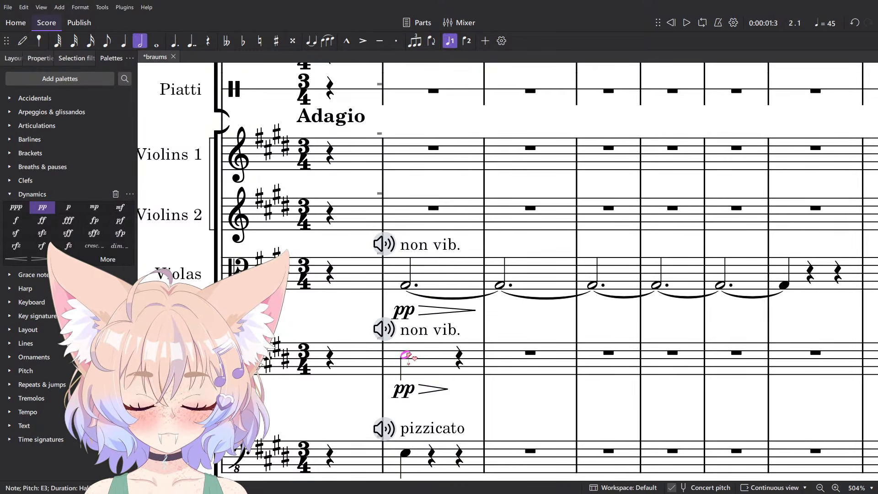
pyautogui.click(427, 386)
pyautogui.press('Delete')
pyautogui.press('9')
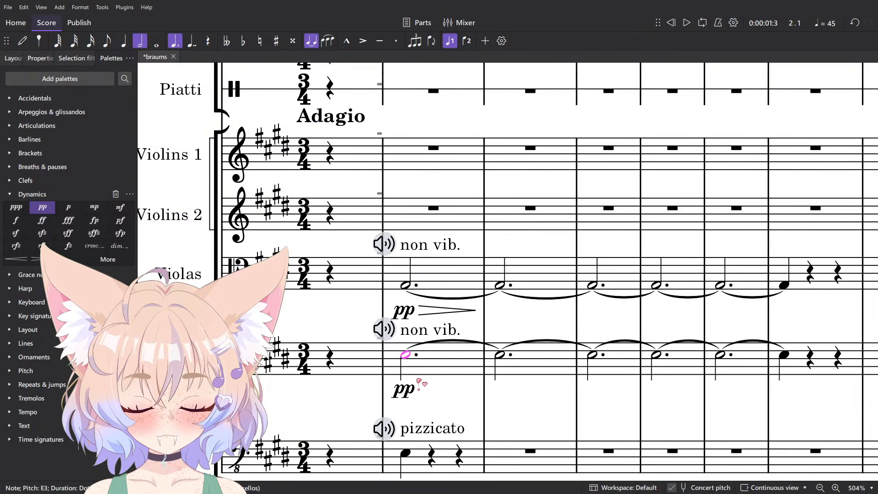
# Add a diminuendo hairpin beneath the Violoncellos dotted half note in measure two and play the measure.
pyautogui.click(425, 369)
pyautogui.hotkey('shift', '.')
pyautogui.click(517, 369)
pyautogui.press('Escape')
pyautogui.click(464, 283)
pyautogui.press('Escape')
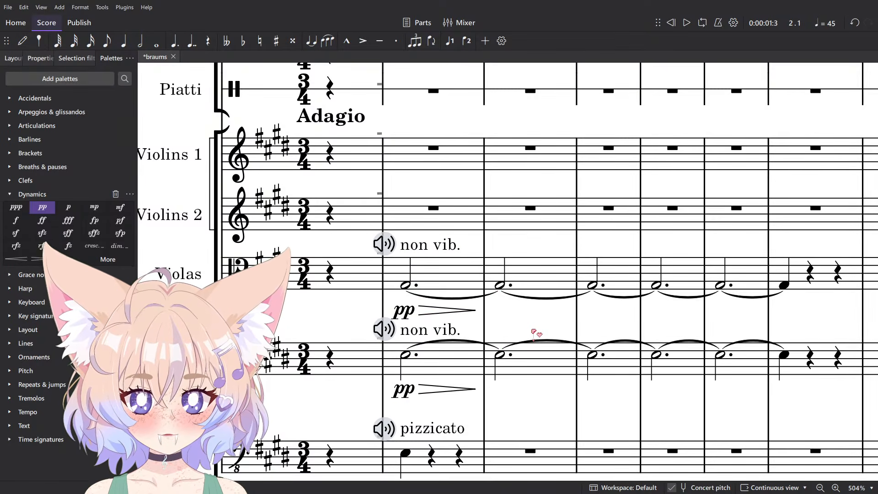
pyautogui.press('space')
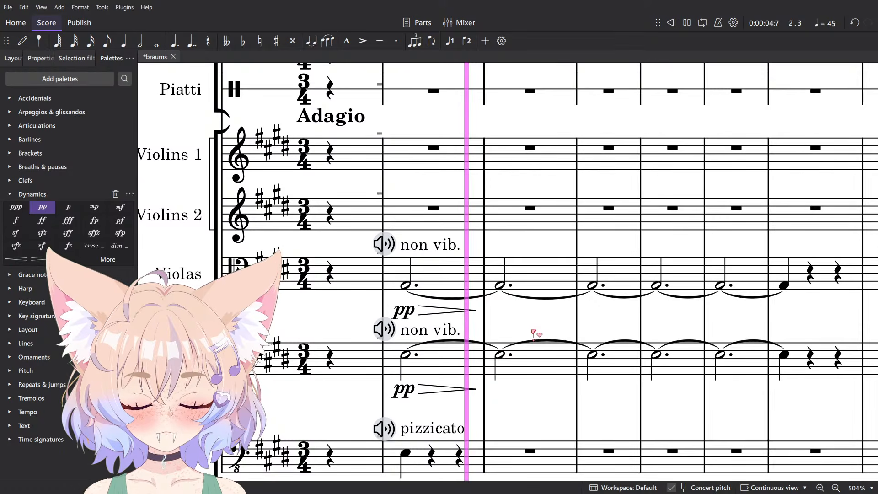
pyautogui.press('space')
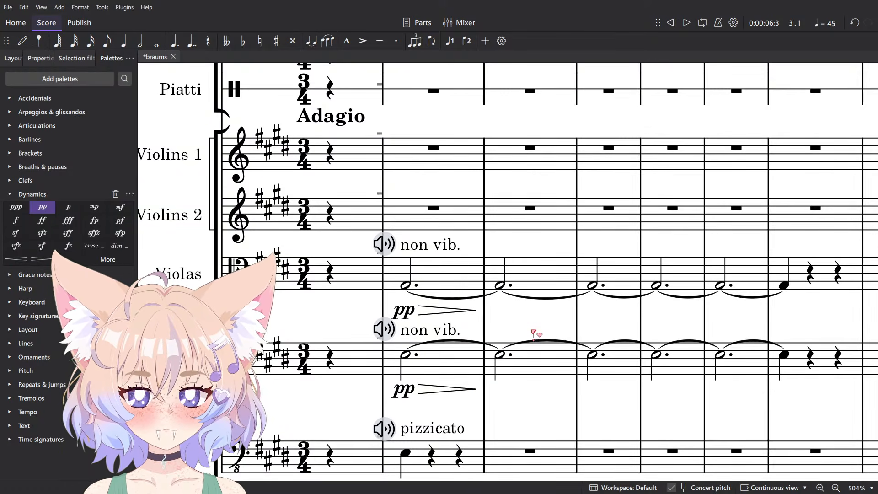
# Delete the Violas passage from measure two through measure seven.
pyautogui.click(794, 279)
pyautogui.keyDown('shift'); pyautogui.click(432, 271); pyautogui.keyUp('shift')
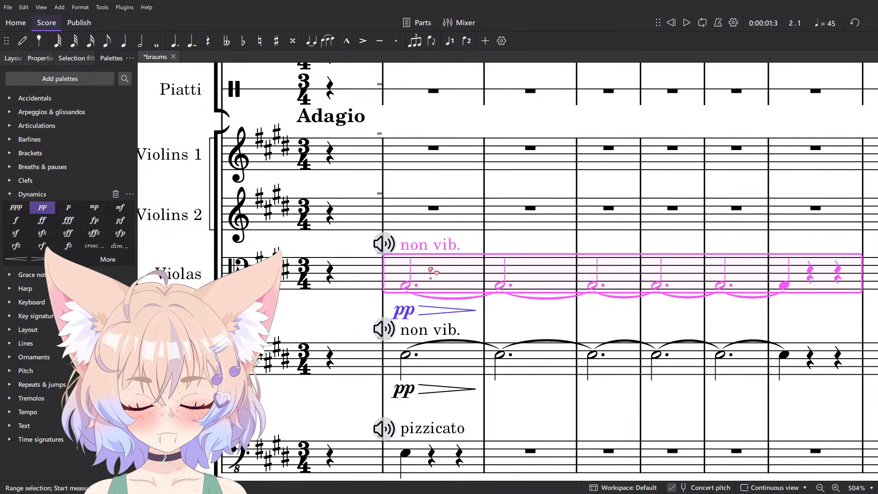
pyautogui.press('Delete')
# Add a third above the tied Violoncellos notes starting in measure two.
pyautogui.click(460, 370)
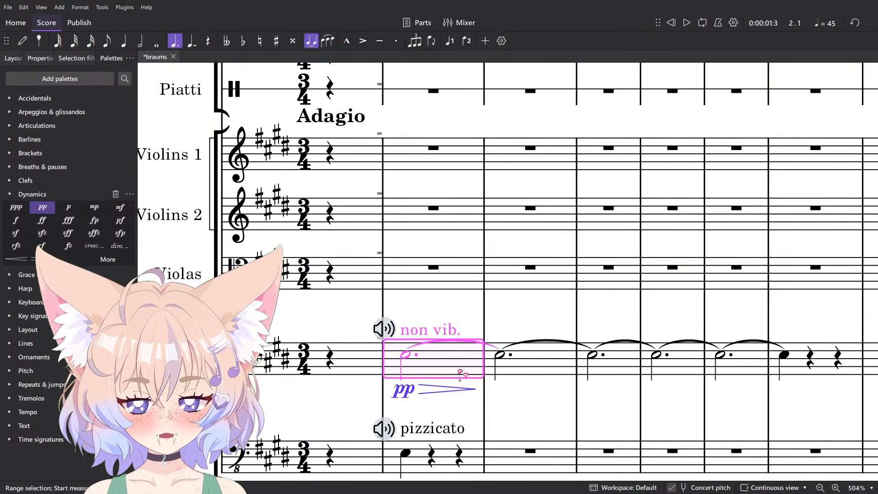
pyautogui.hotkey('alt', '3')
pyautogui.click(508, 300)
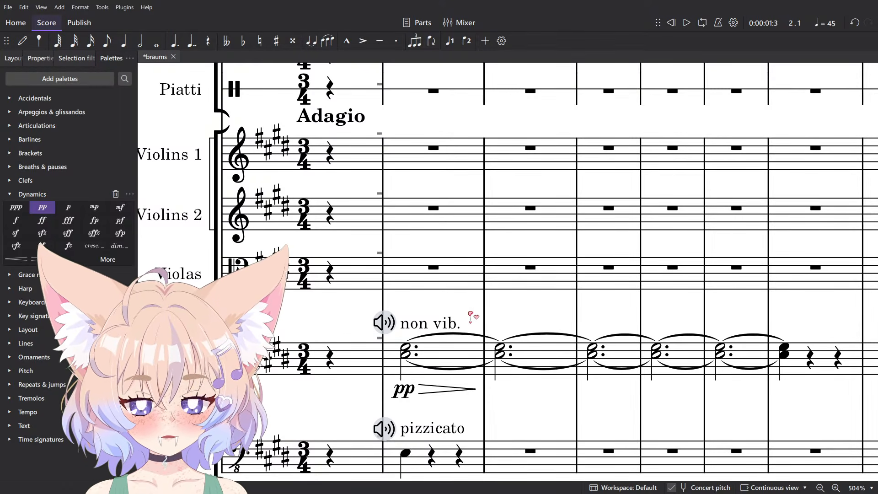
# Try copying the Violoncellos chord from measure three into the Contrabasses in the same measure.
pyautogui.moveTo(485, 314); pyautogui.dragTo(456, 246)
pyautogui.click(487, 276)
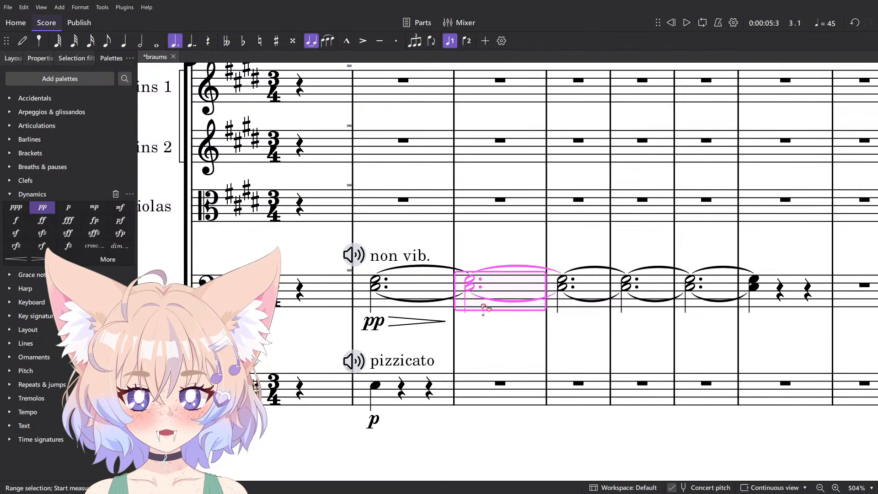
pyautogui.hotkey('ctrl', 'c')
pyautogui.click(515, 389)
pyautogui.hotkey('ctrl', 'v')
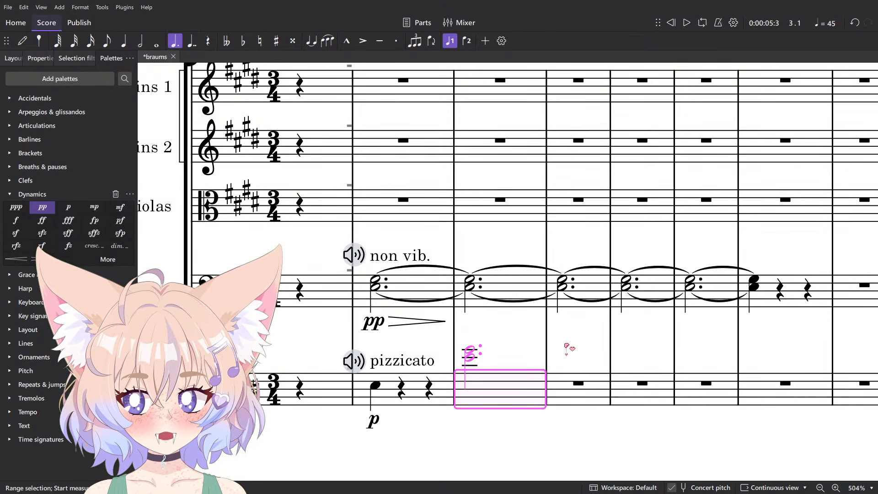
pyautogui.press('space')
pyautogui.press('space')
pyautogui.press('Escape')
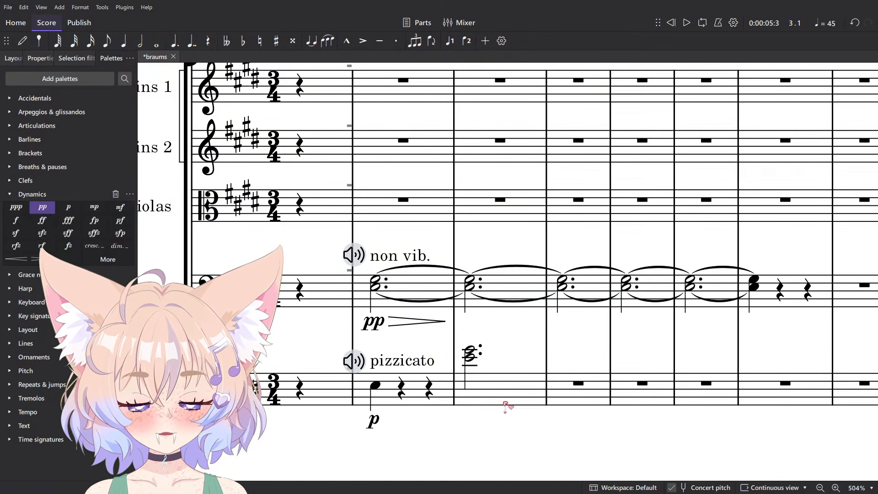
pyautogui.hotkey('ctrl', 'z')
pyautogui.click(821, 293)
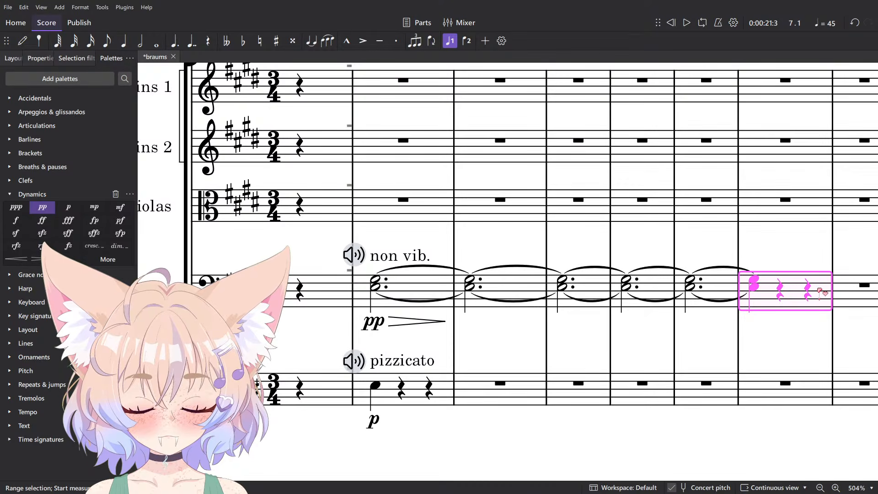
pyautogui.moveTo(536, 342); pyautogui.dragTo(542, 349)
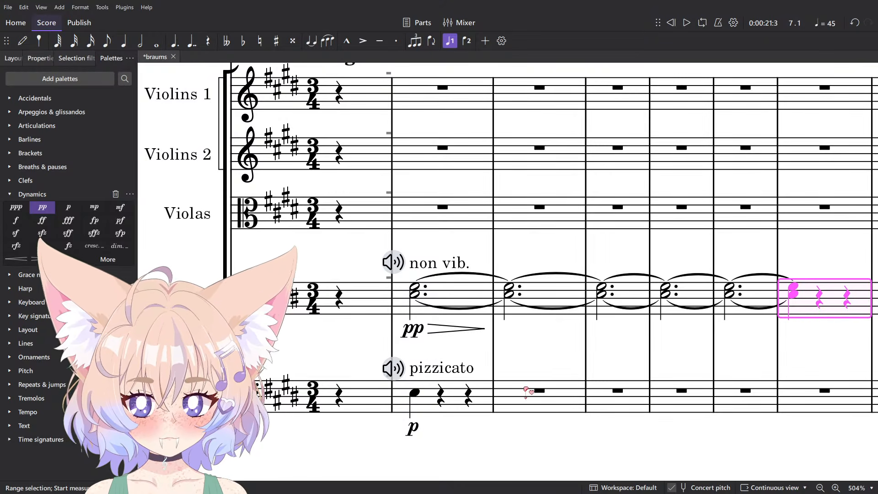
pyautogui.click(542, 390)
pyautogui.hotkey('ctrl', 't')
pyautogui.click(489, 361)
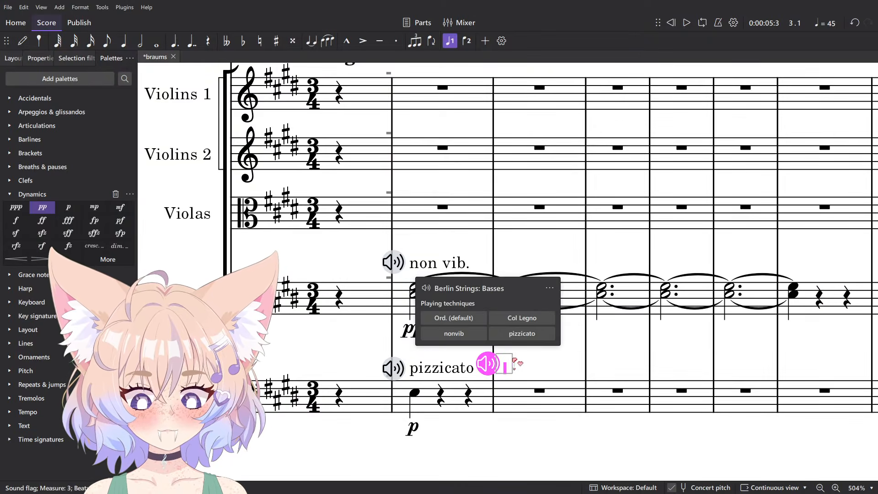
pyautogui.click(540, 361)
# Move the Violoncellos chords of measures two through seven, with their markings, to the Contrabasses, replacing the pizzicato note.
pyautogui.click(807, 290)
pyautogui.keyDown('shift'); pyautogui.click(456, 297); pyautogui.keyUp('shift')
pyautogui.press('Delete')
pyautogui.click(455, 401)
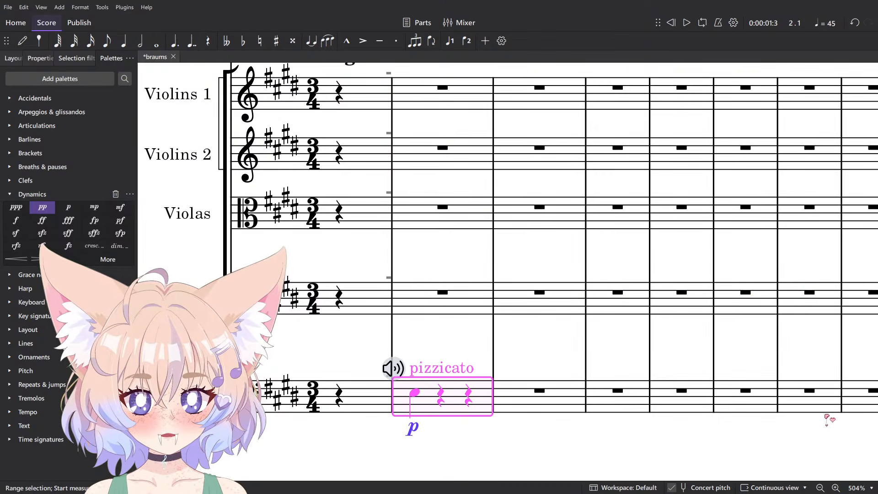
pyautogui.hotkey('ctrl', 'v')
# Set the Contrabasses playing technique in measure two to nonvib and correct its text to "non vib.".
pyautogui.click(393, 331)
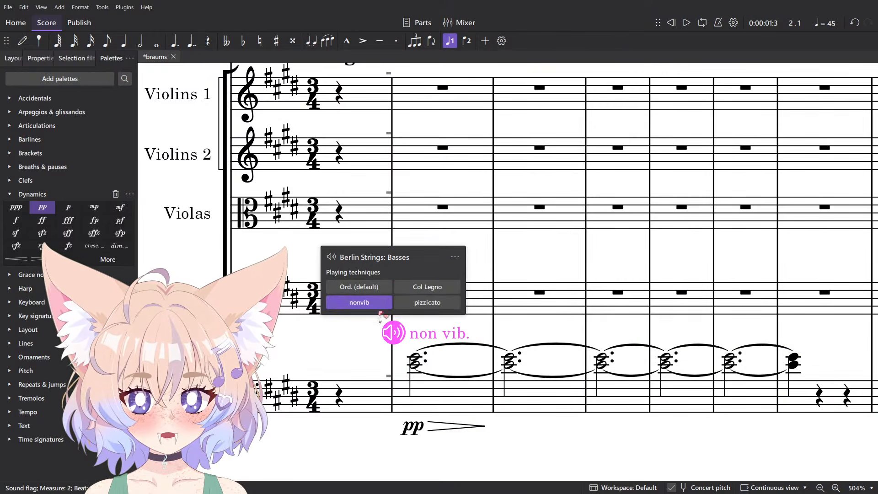
pyautogui.click(376, 304)
pyautogui.click(446, 346)
pyautogui.doubleClick(441, 336)
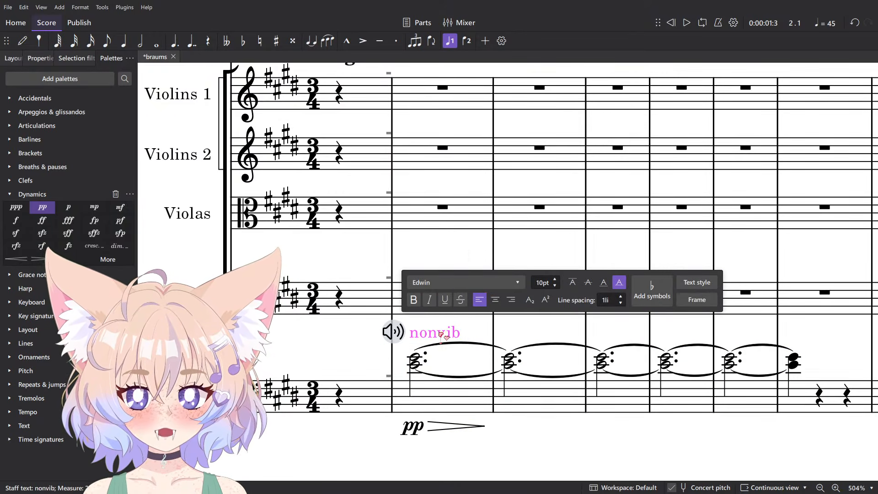
pyautogui.press('End')
pyautogui.write('.')
pyautogui.press('Escape')
# Enter a quarter-note E2 in the Violoncellos on beat one of measure two.
pyautogui.click(485, 297)
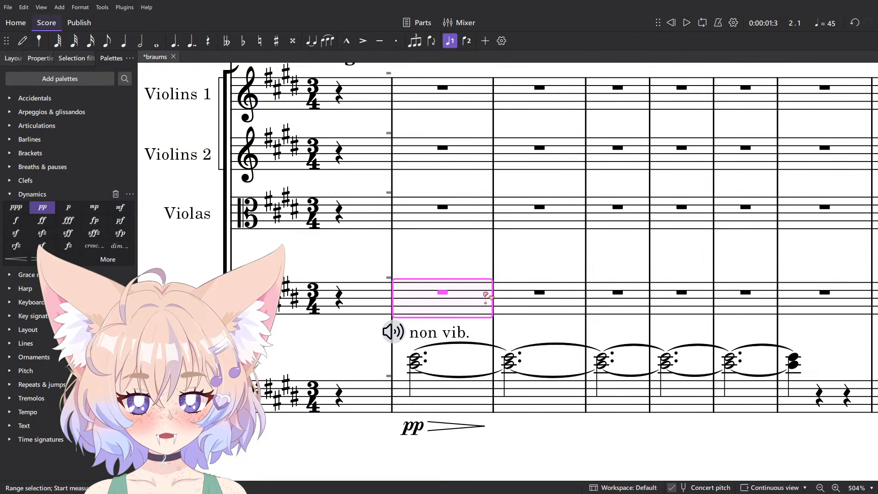
pyautogui.click(471, 273)
pyautogui.scroll(5, 418, 331)
pyautogui.press('n')
pyautogui.click(417, 310)
pyautogui.press('Down')
pyautogui.press('Down')
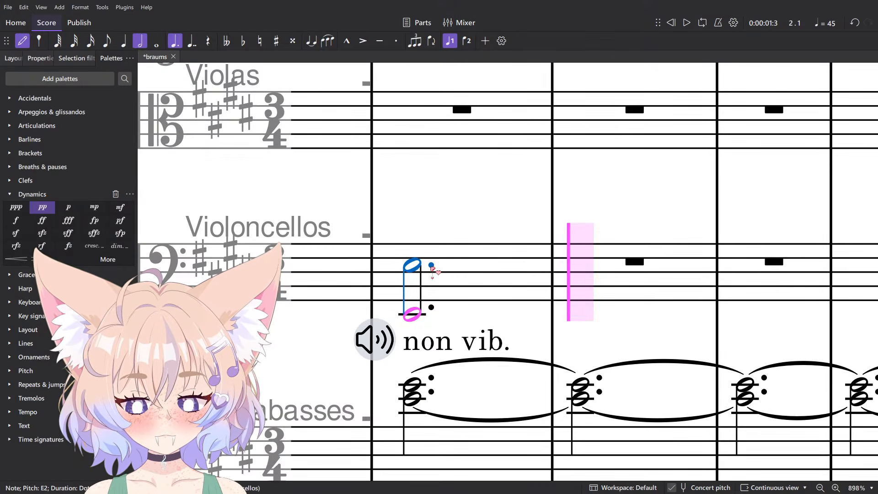
pyautogui.press('Escape')
pyautogui.press('5')
# Assign the pizzicato playing technique to the Violoncellos in measure two and shorten its text to "pizz.".
pyautogui.hotkey('ctrl', 't')
pyautogui.click(374, 230)
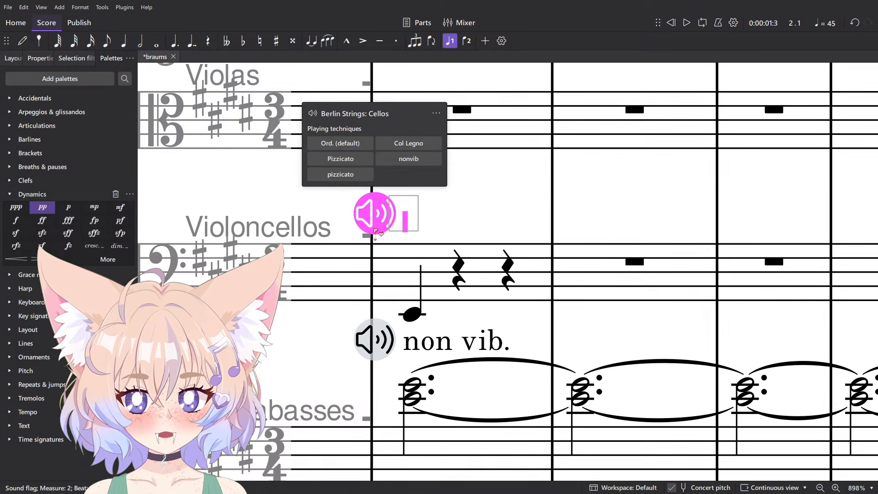
pyautogui.click(369, 170)
pyautogui.click(487, 197)
pyautogui.doubleClick(486, 198)
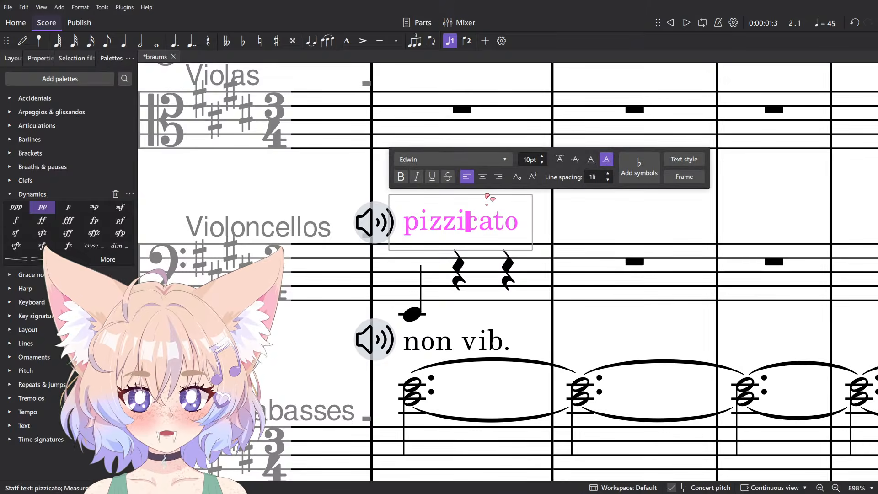
pyautogui.press('Left')
pyautogui.hotkey('shift', 'End')
pyautogui.write('.')
# Add a p dynamic beneath the Violoncellos note in measure two and play the measure.
pyautogui.click(434, 315)
pyautogui.hotkey('ctrl', 'd')
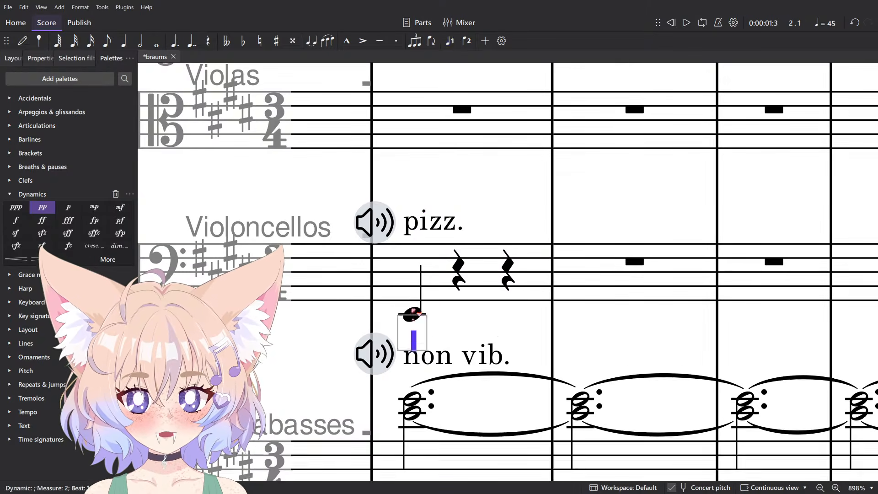
pyautogui.write('p')
pyautogui.click(490, 207)
pyautogui.scroll(-7, 489, 207)
pyautogui.click(499, 341)
pyautogui.press('space')
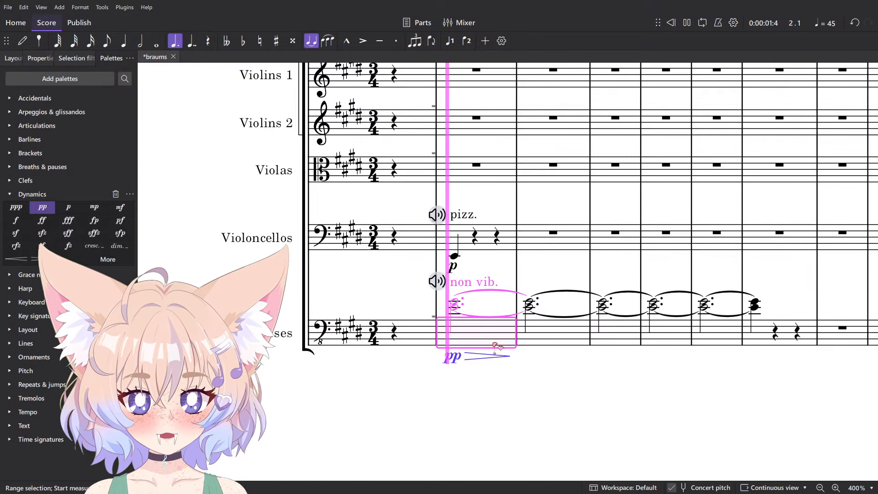
pyautogui.press('Escape')
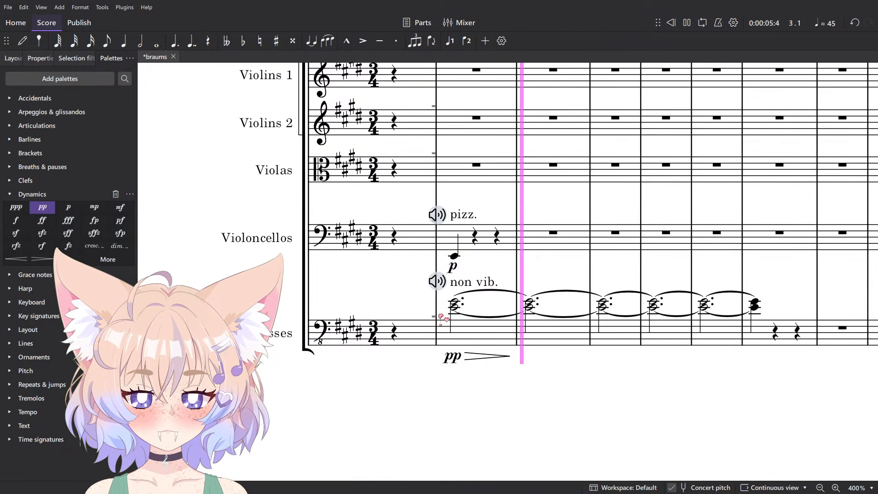
pyautogui.press('space')
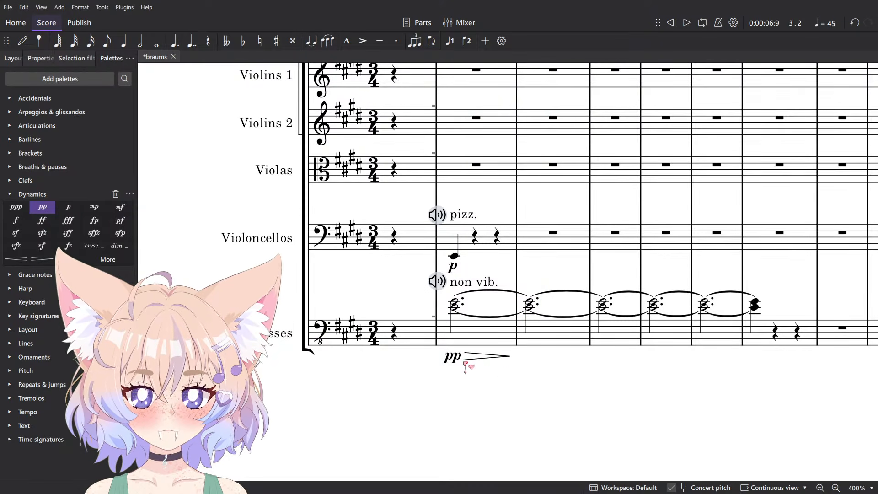
# Change the Contrabasses dynamic in measure two to ppp and play the measure while viewing the woodwinds.
pyautogui.click(449, 358)
pyautogui.click(402, 383)
pyautogui.click(449, 376)
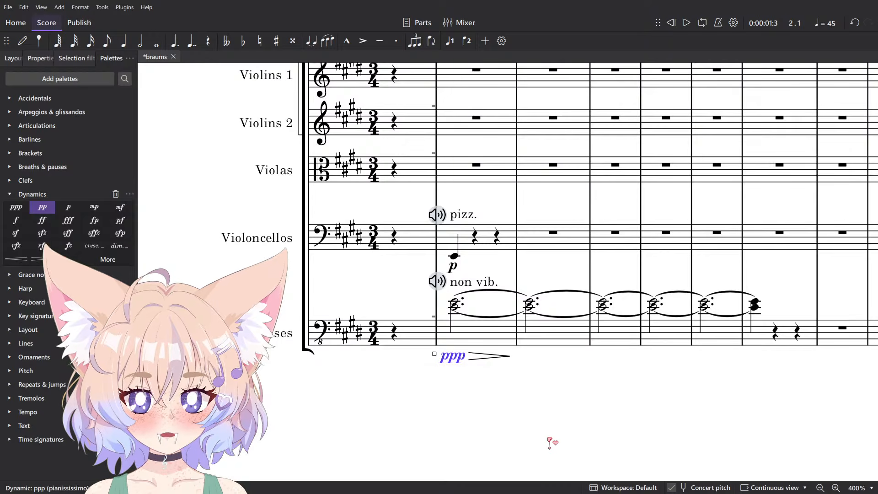
pyautogui.press('space')
pyautogui.scroll(6, 538, 434)
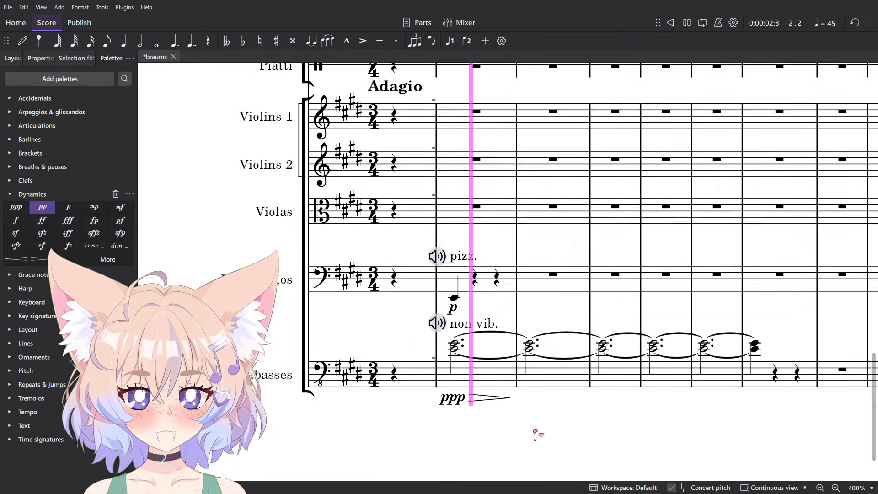
pyautogui.scroll(6, 538, 435)
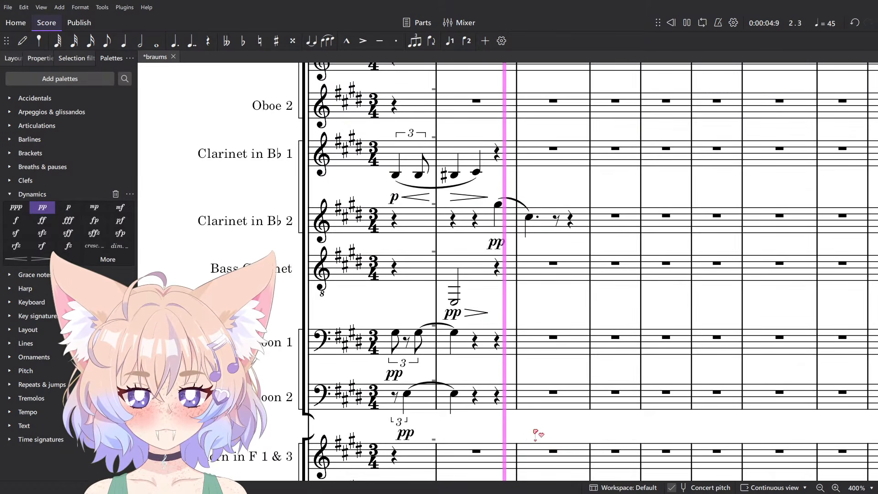
# Play measure two from the Bass Clarinet half note and review the woodwind parts.
pyautogui.press('space')
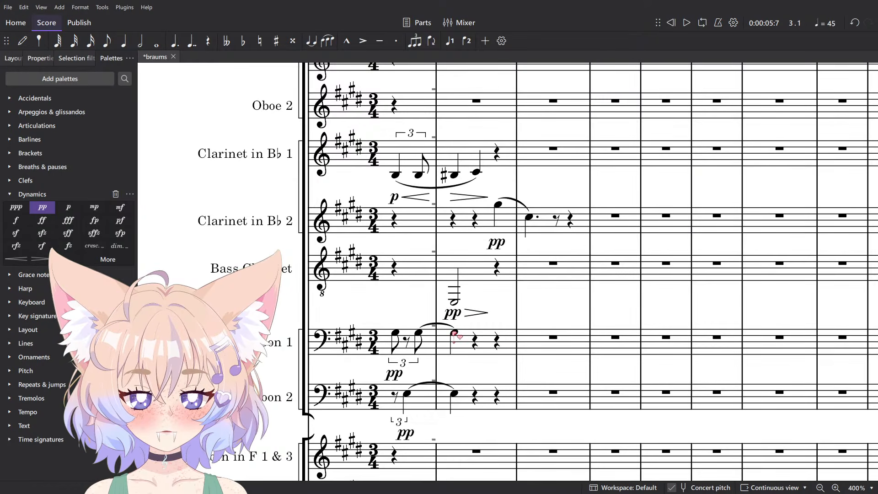
pyautogui.click(454, 304)
pyautogui.keyDown('ctrl'); pyautogui.scroll(5, 466, 297); pyautogui.keyUp('ctrl')
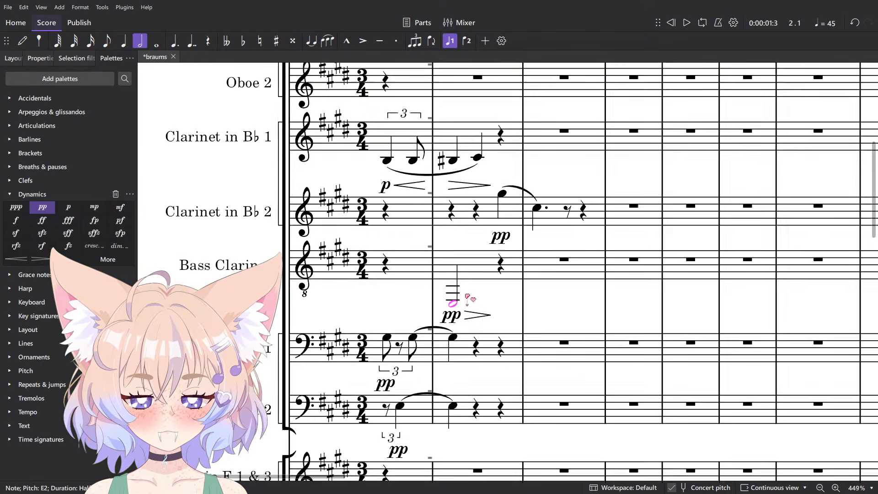
pyautogui.click(480, 296)
pyautogui.keyDown('ctrl'); pyautogui.scroll(-5, 469, 307); pyautogui.keyUp('ctrl')
pyautogui.click(453, 308)
pyautogui.scroll(-5, 460, 310)
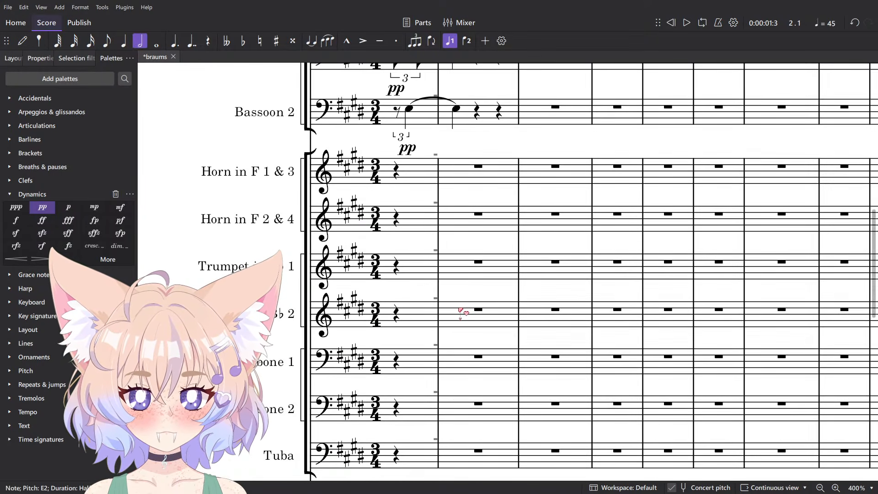
pyautogui.press('space')
pyautogui.scroll(-2, 462, 311)
pyautogui.scroll(6, 463, 311)
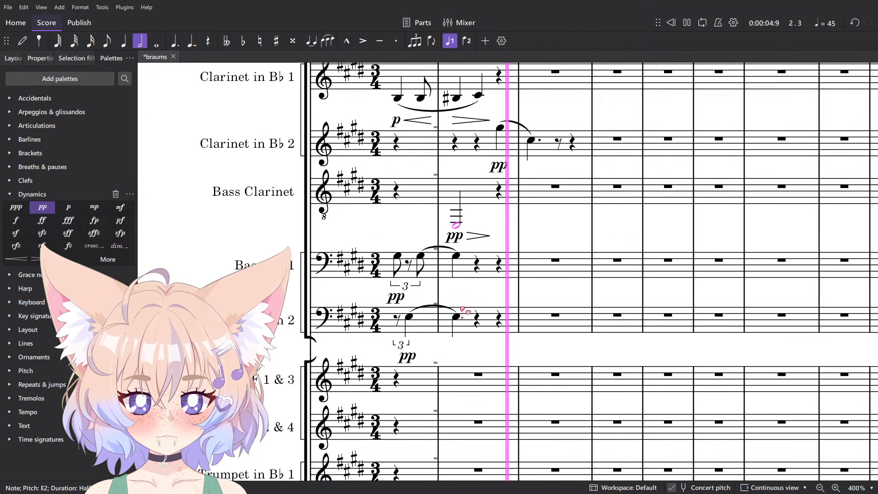
pyautogui.press('space')
pyautogui.scroll(5, 517, 182)
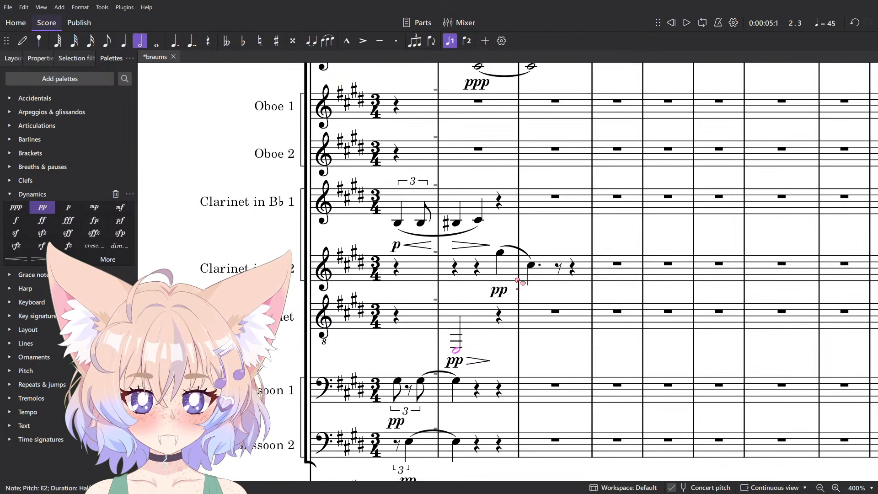
# Change the Flute 2 dynamic in measure two to pp and play the passage.
pyautogui.click(480, 247)
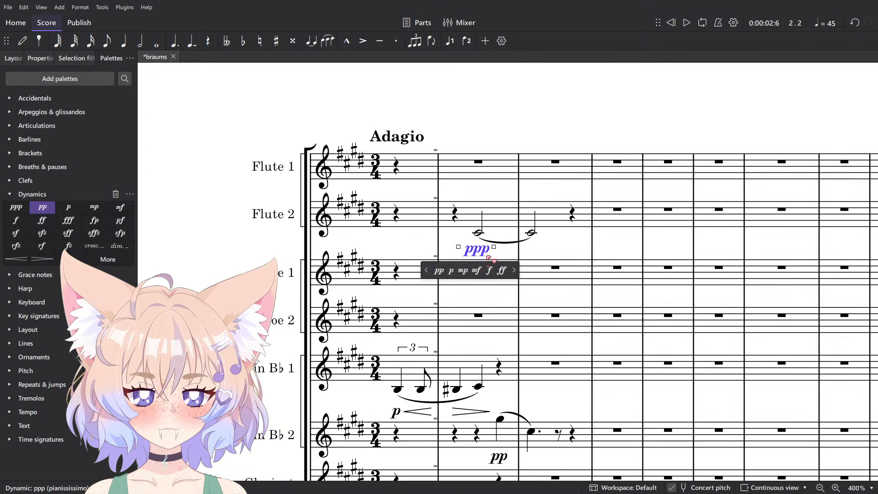
pyautogui.click(461, 269)
pyautogui.press('space')
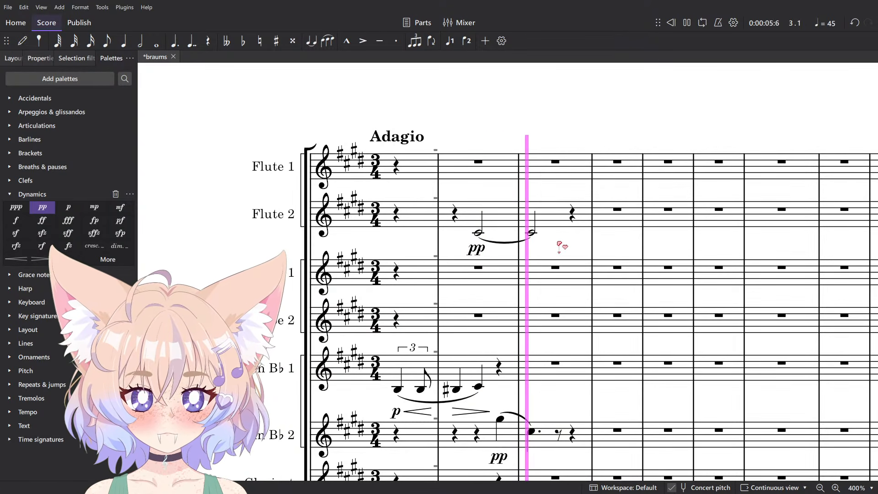
pyautogui.press('space')
# Switch to the brahms_7_fantasien PDF to read the left-hand triplet in measure three, and return to the braums score.
pyautogui.scroll(-4, 557, 243)
pyautogui.moveTo(557, 243); pyautogui.dragTo(501, 265)
pyautogui.hotkey('alt', 'Tab')
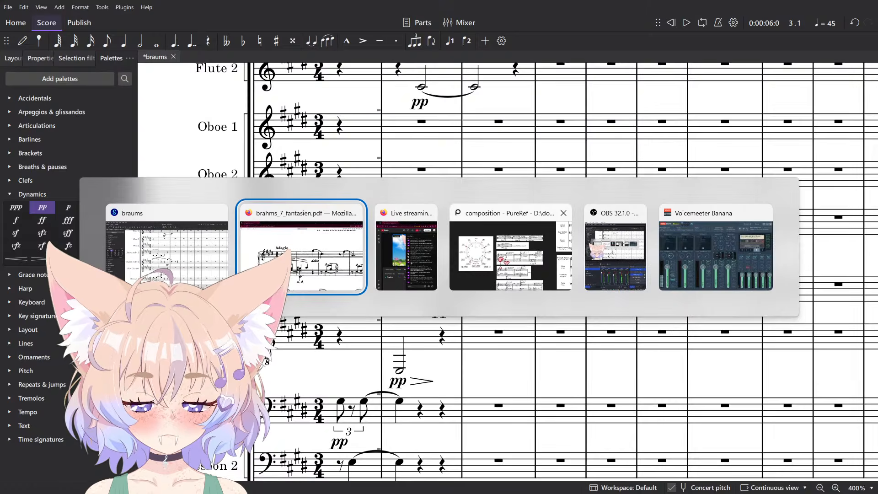
pyautogui.hscroll(2, 632, 316)
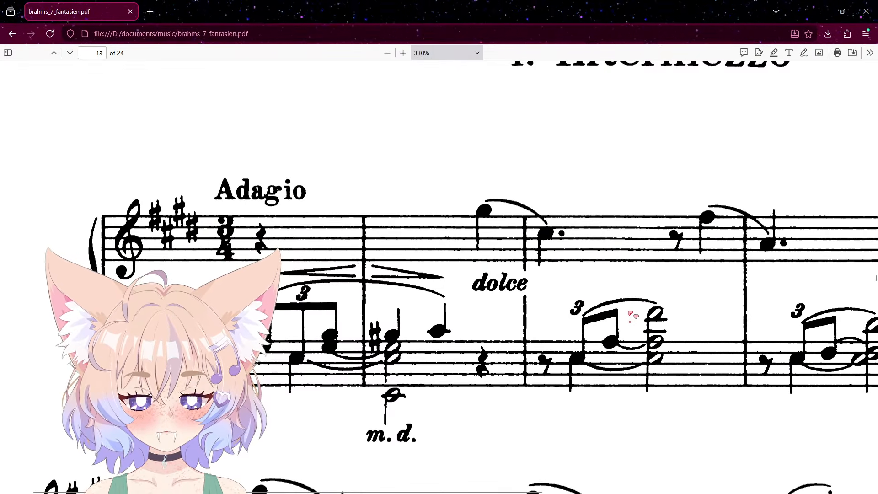
pyautogui.scroll(-3, 628, 316)
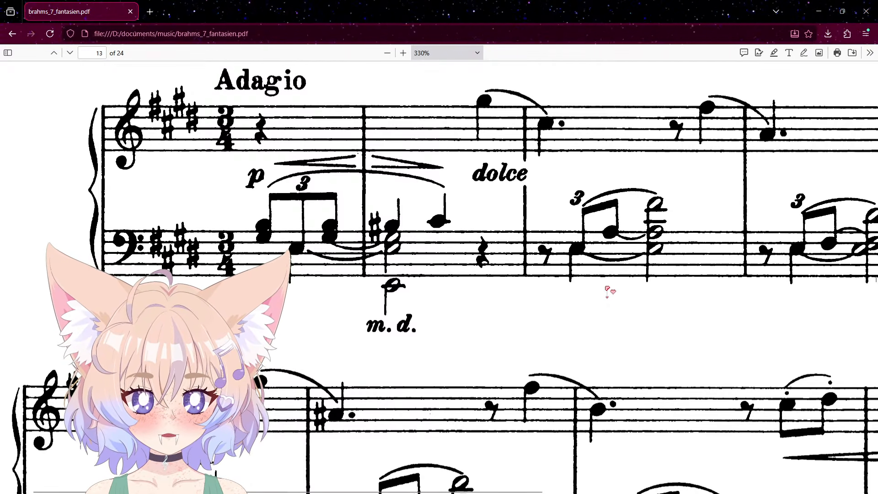
pyautogui.hscroll(1, 568, 262)
pyautogui.hscroll(-1, 569, 262)
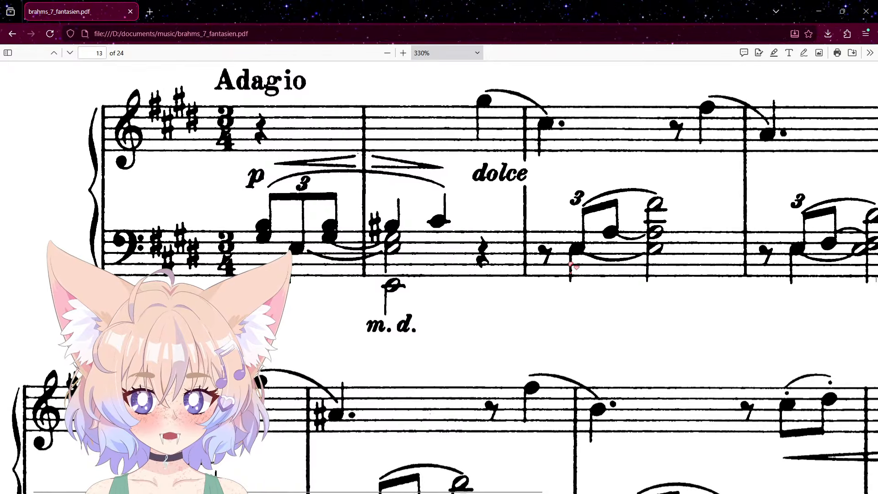
pyautogui.hotkey('alt', 'Tab')
pyautogui.scroll(-1, 570, 247)
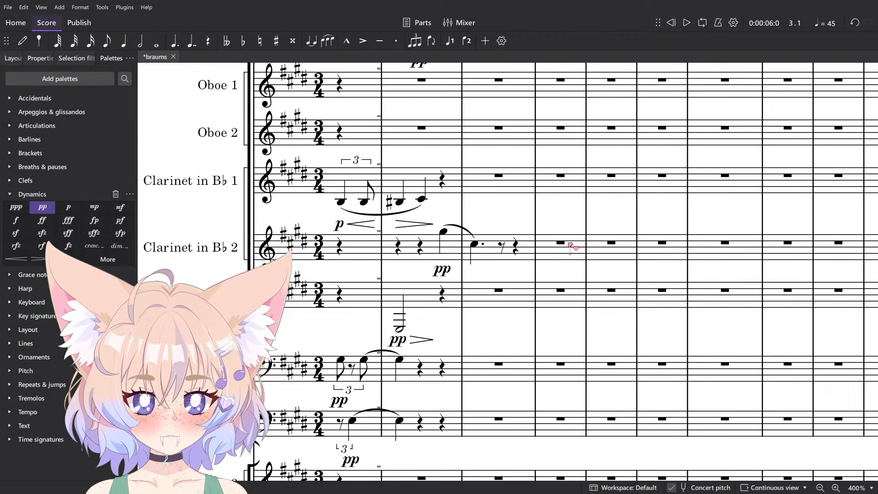
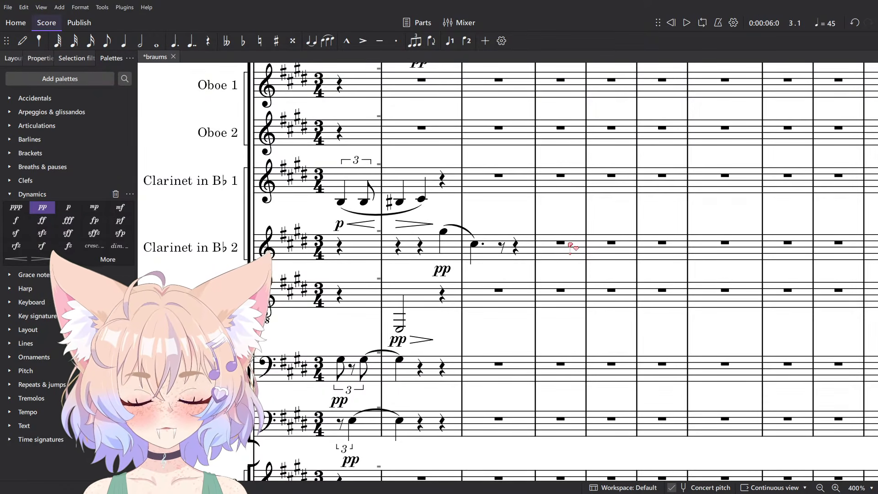
pyautogui.scroll(3, 571, 247)
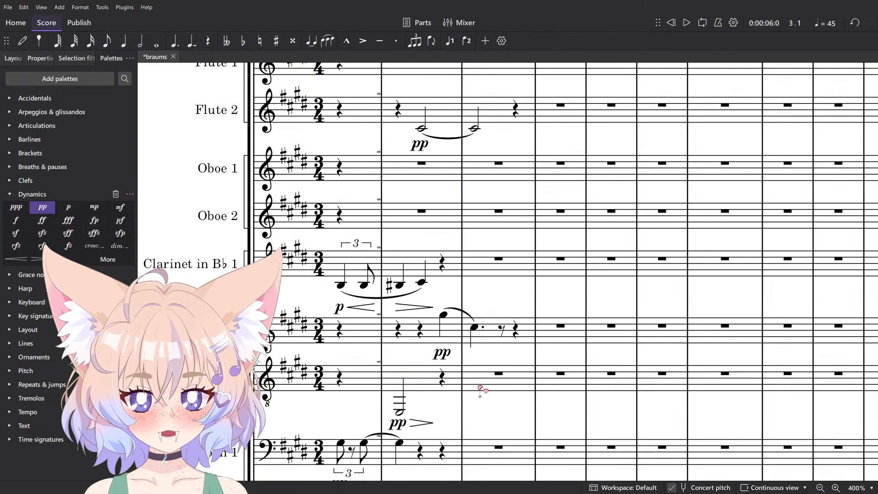
pyautogui.hotkey('alt', 'Tab')
pyautogui.hotkey('alt', 'Tab')
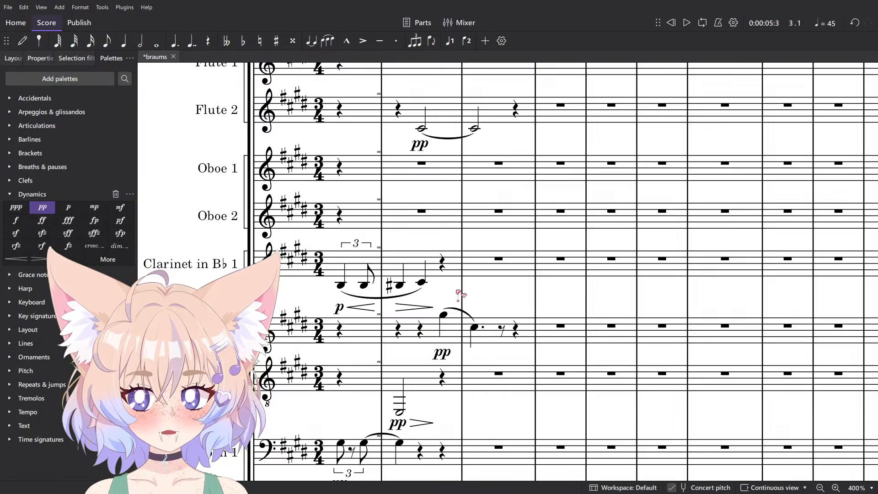
# Create a triplet on beat one of measure three in Clarinet in B♭ 1.
pyautogui.scroll(6, 457, 291)
pyautogui.press('n')
pyautogui.click(492, 297)
pyautogui.press('Delete')
pyautogui.press('Escape')
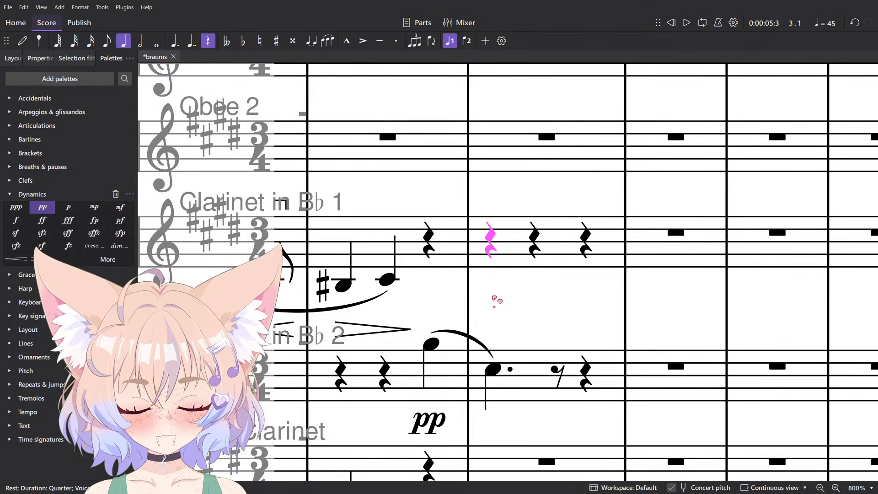
pyautogui.hotkey('ctrl', '3')
# Enter eighth notes E3 and A3 as the triplet's second and third notes in Clarinet 1, checking them against the PDF.
pyautogui.press('n')
pyautogui.click(517, 305)
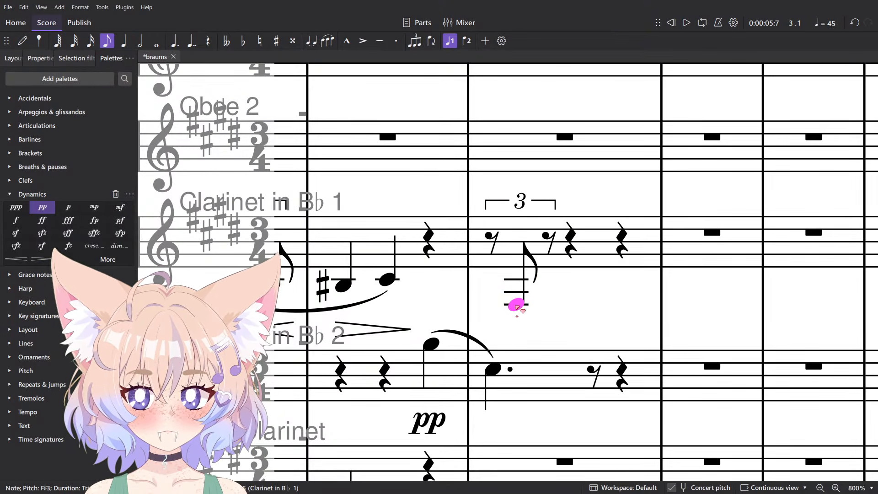
pyautogui.hotkey('alt', 'Tab')
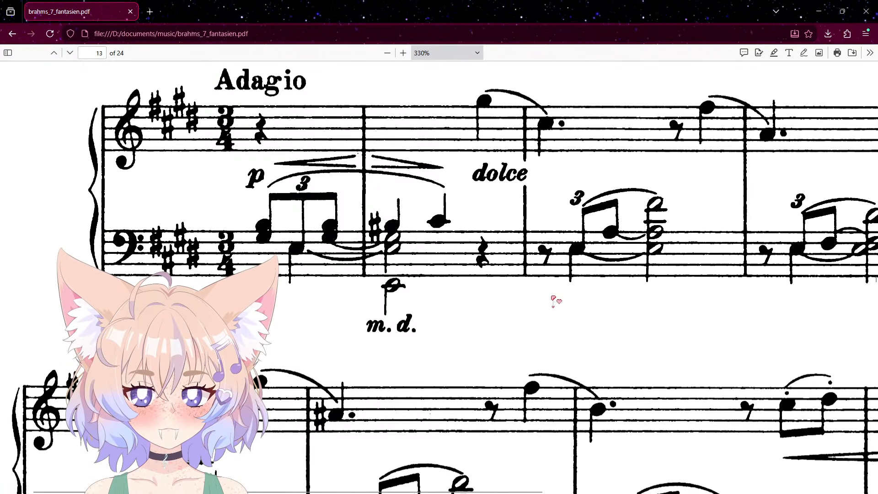
pyautogui.hotkey('alt', 'Tab')
pyautogui.hotkey('ctrl', 'Up')
pyautogui.hotkey('ctrl', 'Down')
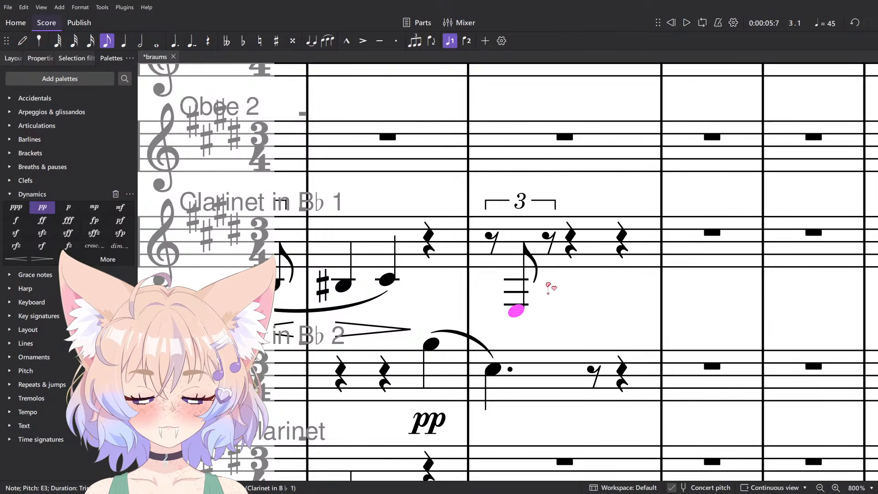
pyautogui.hotkey('alt', 'Tab')
pyautogui.hotkey('alt', 'Tab')
pyautogui.click(558, 292)
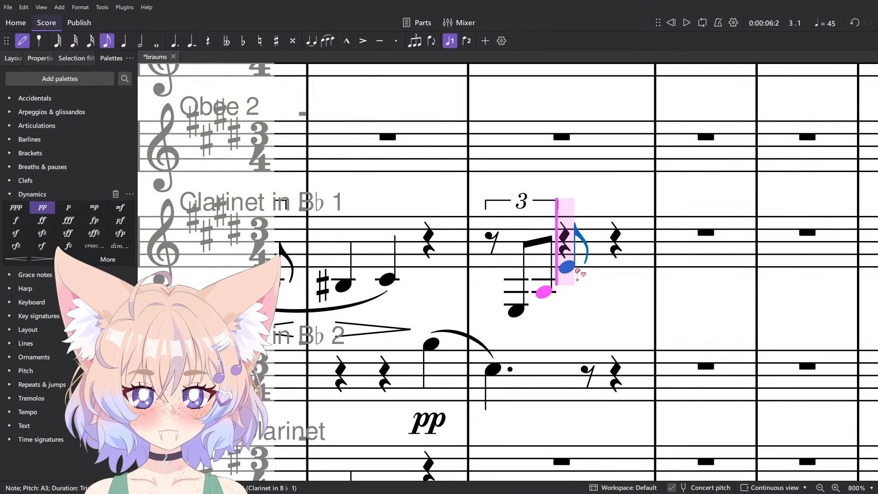
# Enter a half-note F♯4 on beat two of measure three in Clarinet 1, checking it against the PDF.
pyautogui.click(577, 271)
pyautogui.hotkey('alt', 'Tab')
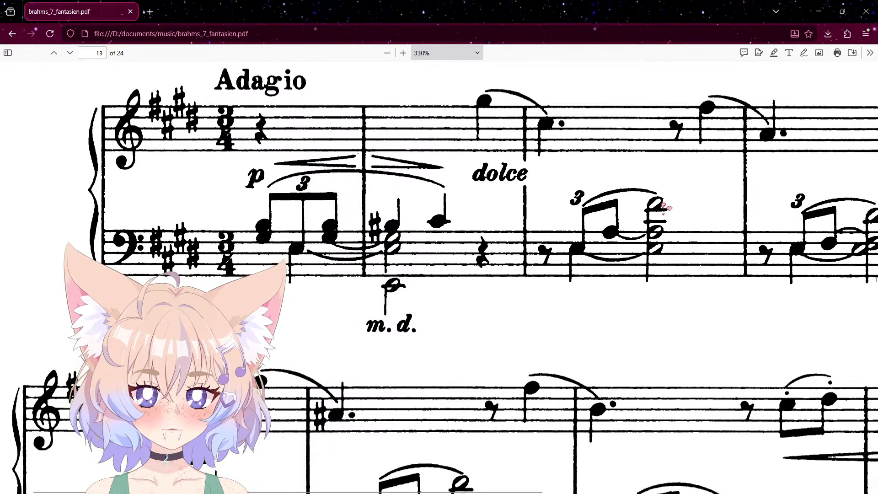
pyautogui.hotkey('alt', 'Tab')
pyautogui.press('Escape')
pyautogui.press('6')
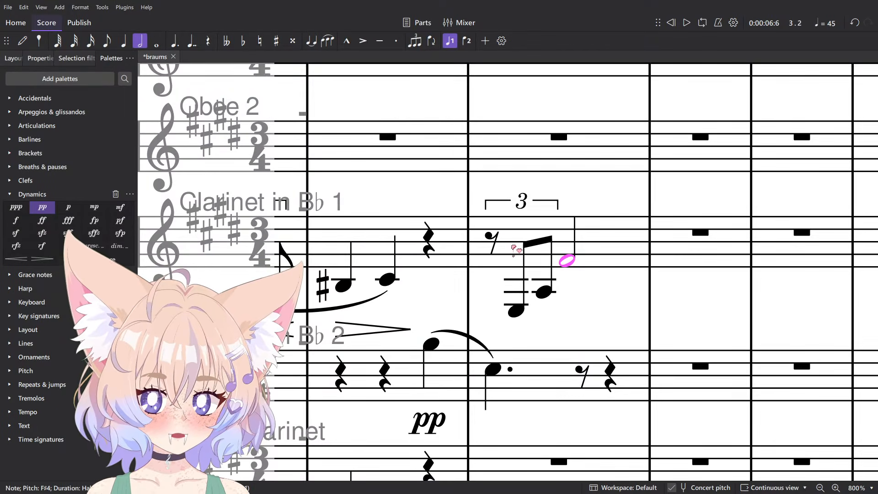
# Slur the Clarinet 1 notes in measure three from E3 to F♯4 and play the measure.
pyautogui.click(494, 238)
pyautogui.click(514, 313)
pyautogui.keyDown('ctrl'); pyautogui.click(566, 262); pyautogui.keyUp('ctrl')
pyautogui.press('s')
pyautogui.click(492, 239)
pyautogui.scroll(-7, 608, 301)
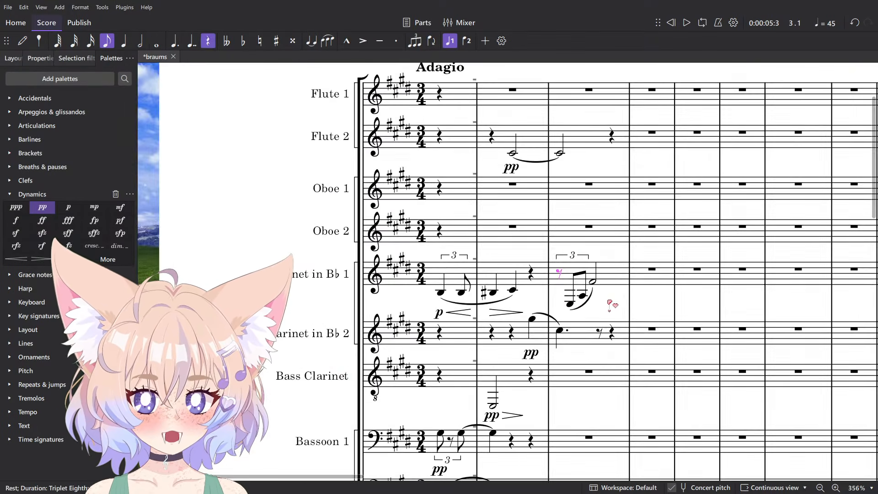
pyautogui.press('space')
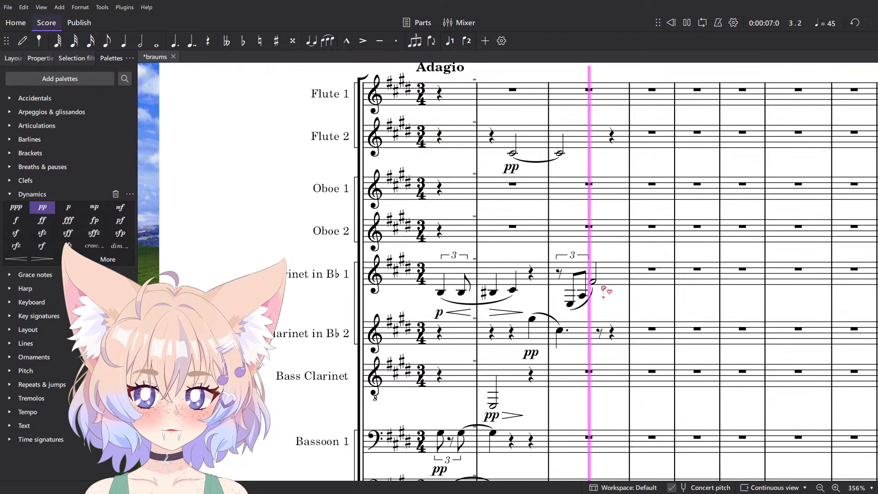
pyautogui.press('space')
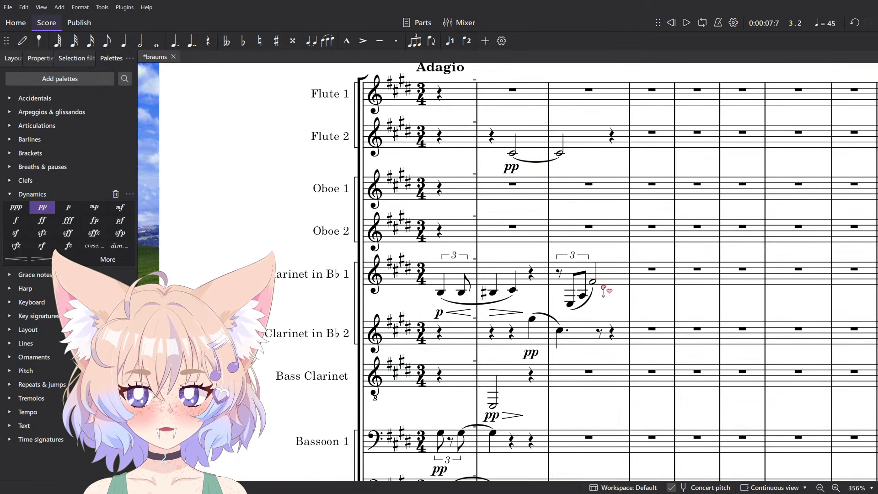
pyautogui.click(558, 343)
pyautogui.click(608, 305)
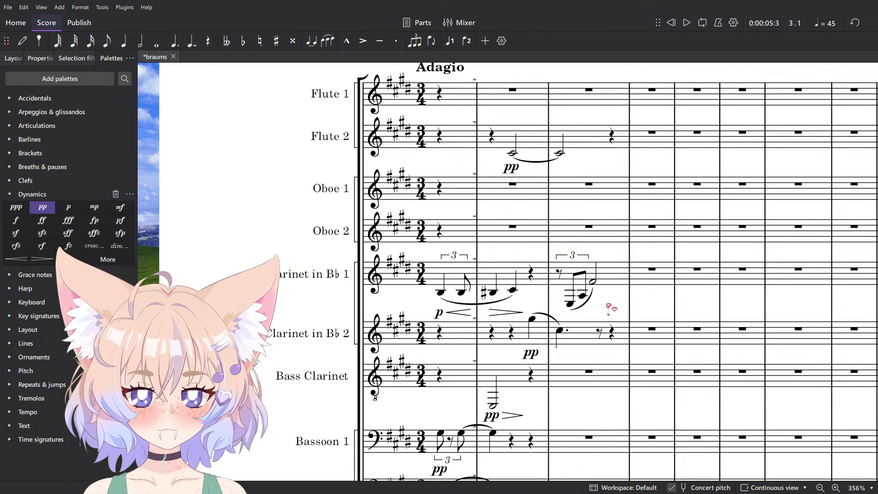
# Add a Bass Flute to the score's instruments.
pyautogui.click(13, 59)
pyautogui.click(44, 78)
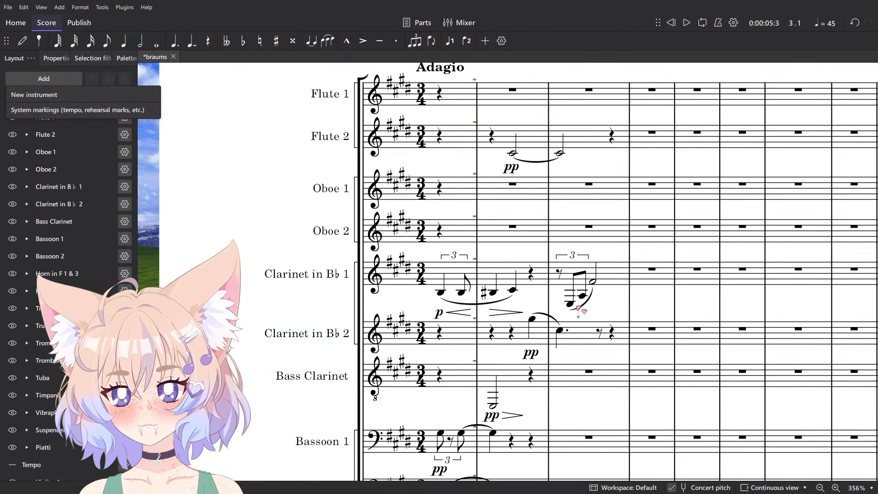
pyautogui.click(27, 92)
pyautogui.click(408, 170)
pyautogui.write('ba')
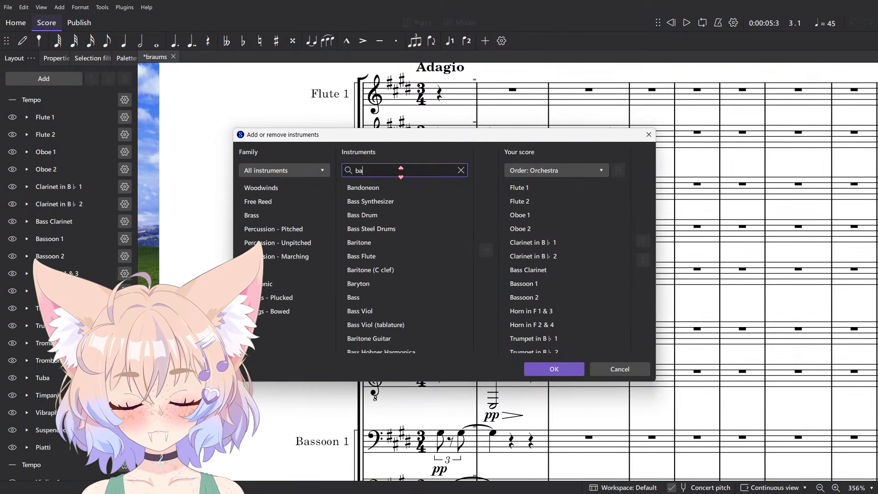
pyautogui.write('ss flute')
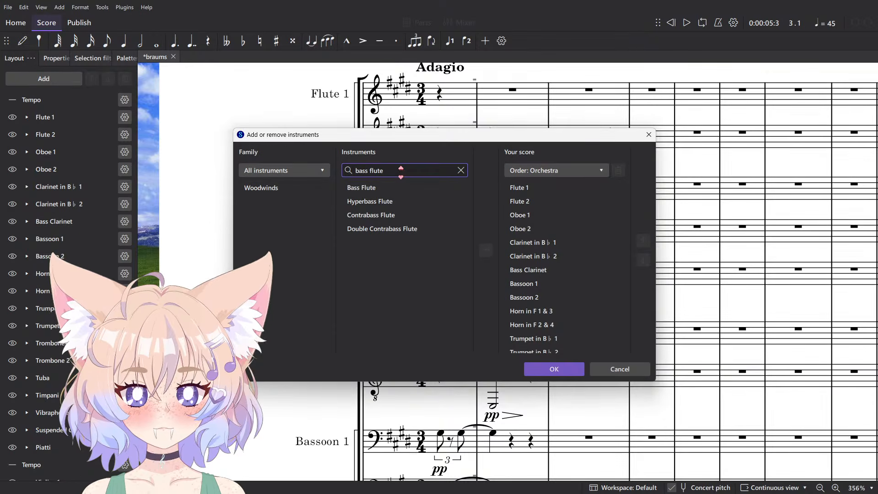
pyautogui.click(415, 188)
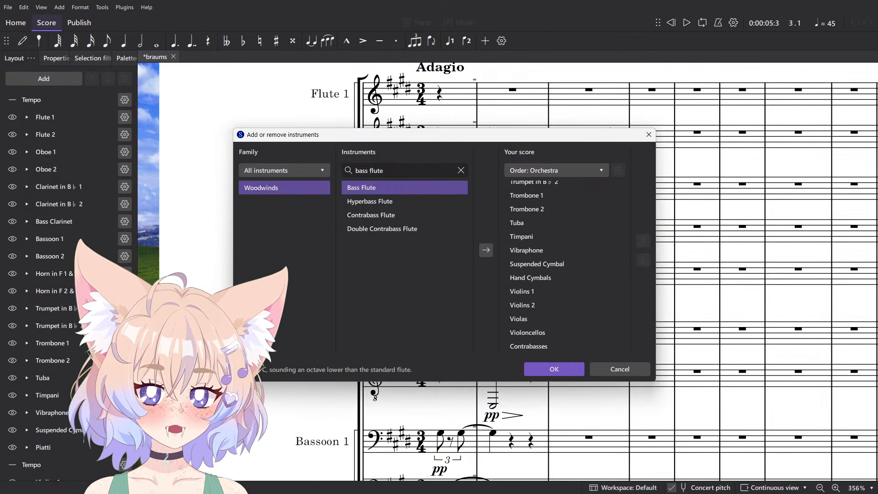
pyautogui.click(540, 371)
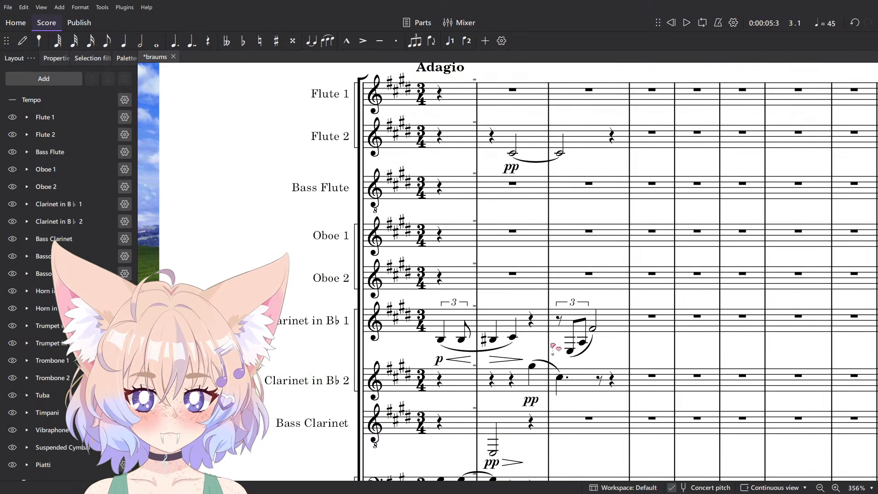
# Move the measure three figure from Clarinet 1 into the Bass Flute staff.
pyautogui.moveTo(613, 343); pyautogui.dragTo(566, 352)
pyautogui.click(569, 328)
pyautogui.hotkey('ctrl', 'x')
pyautogui.click(561, 196)
pyautogui.hotkey('ctrl', 'v')
pyautogui.moveTo(567, 163); pyautogui.dragTo(547, 226)
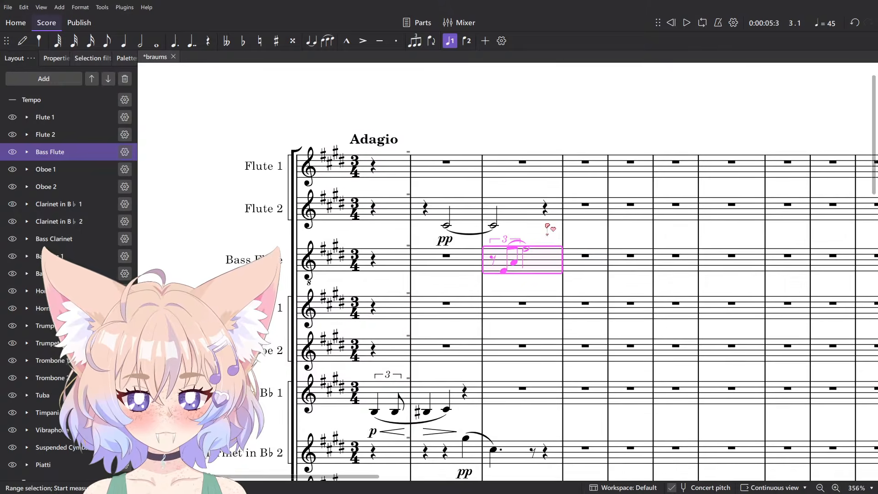
pyautogui.press('Escape')
# Delete the half note on beat two of measure three in the Bass Flute.
pyautogui.scroll(3, 516, 241)
pyautogui.click(530, 252)
pyautogui.press('Delete')
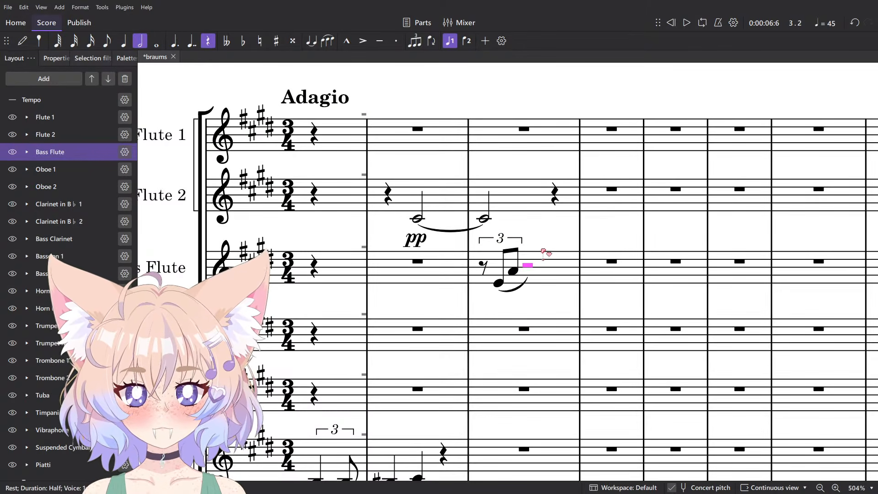
# Shorten Flute 2's C♯4 in measure three to a quarter note and enter a half-note F♯4 on beat two.
pyautogui.click(483, 218)
pyautogui.press('5')
pyautogui.press('n')
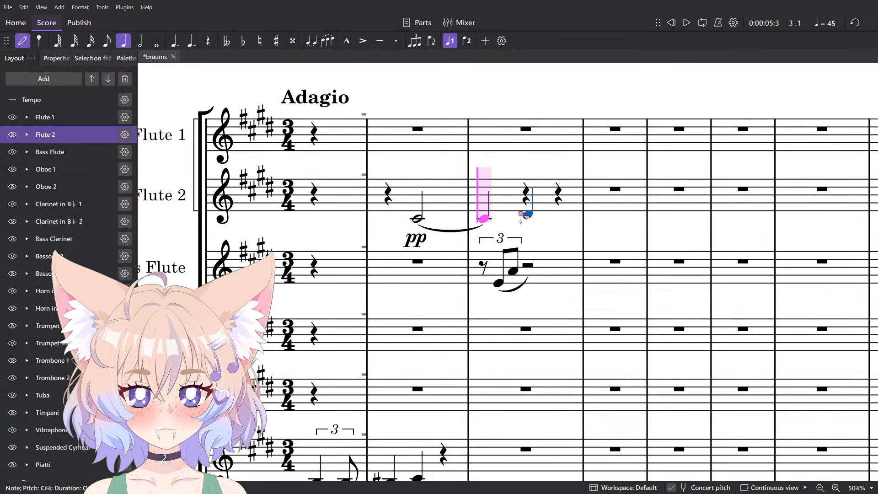
pyautogui.press('6')
pyautogui.click(527, 207)
pyautogui.press('Escape')
pyautogui.moveTo(525, 220); pyautogui.dragTo(527, 259)
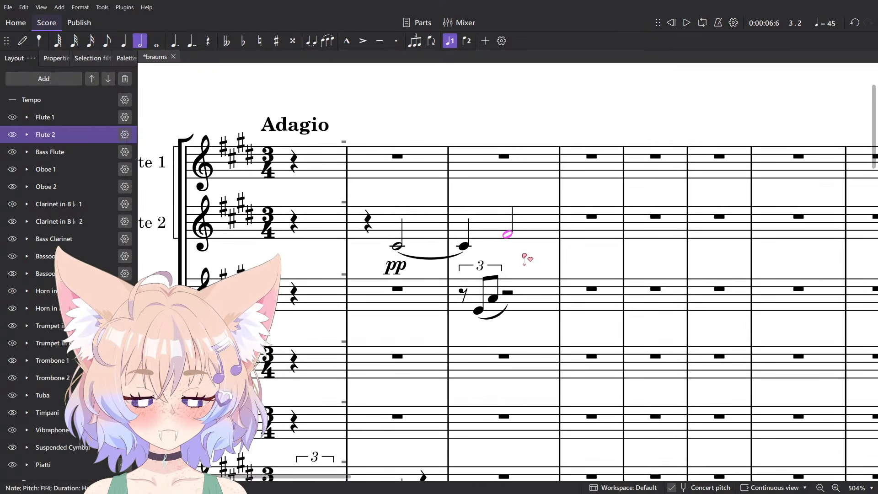
# Replace the measure three slur in the Bass Flute with one joining only the two triplet eighth notes.
pyautogui.click(481, 316)
pyautogui.click(480, 308)
pyautogui.click(497, 317)
pyautogui.press('Delete')
pyautogui.click(480, 312)
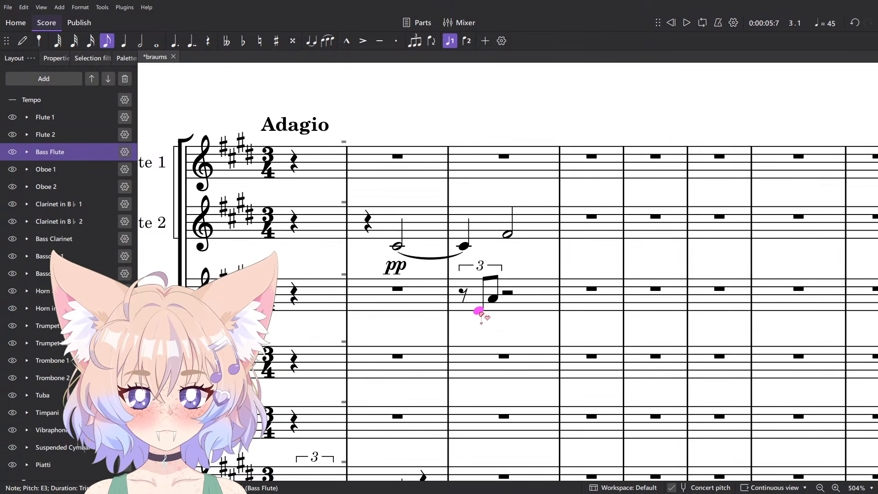
pyautogui.press('s')
pyautogui.press('Escape')
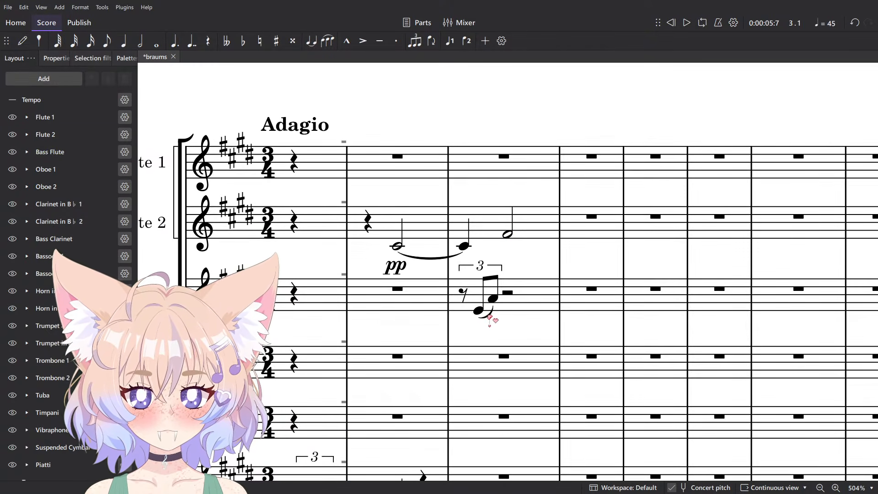
# Add a pp dynamic under the E3 in measure three of the Bass Flute.
pyautogui.click(480, 318)
pyautogui.press('Escape')
pyautogui.click(478, 310)
pyautogui.hotkey('ctrl', 'd')
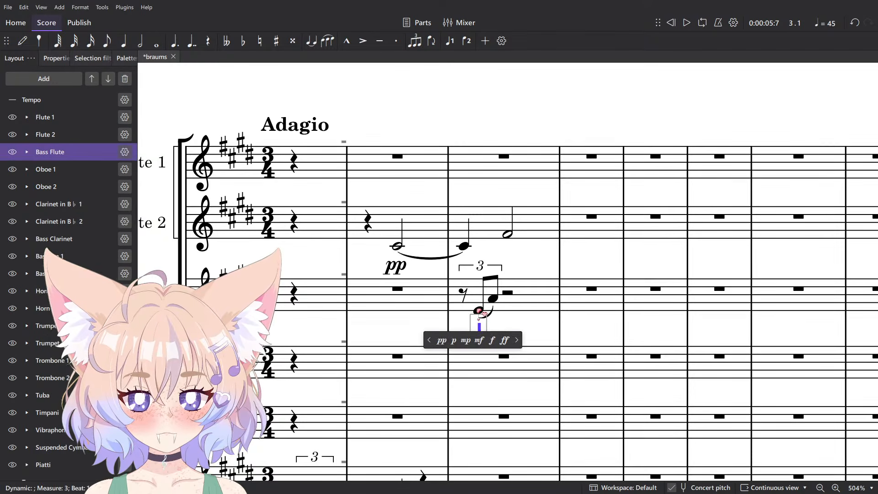
pyautogui.press('Escape')
# Play back measures two and three to hear the flutes with the Bass Flute figure.
pyautogui.scroll(-4, 547, 268)
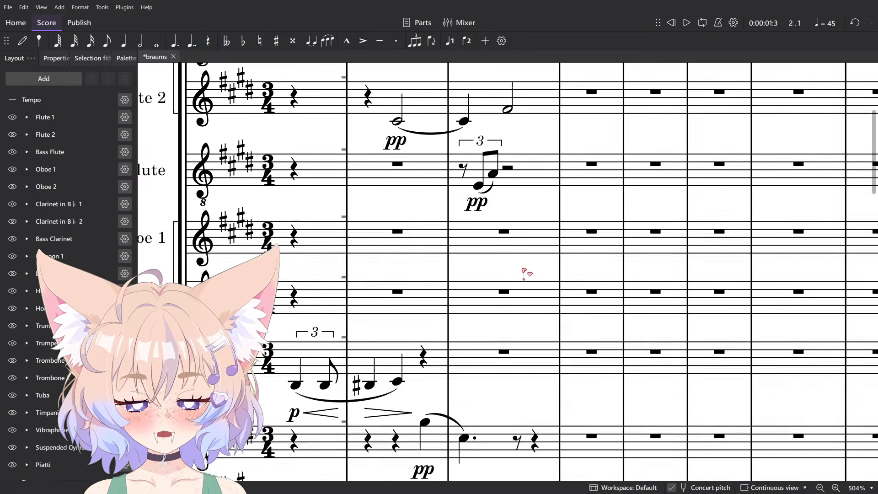
pyautogui.press('space')
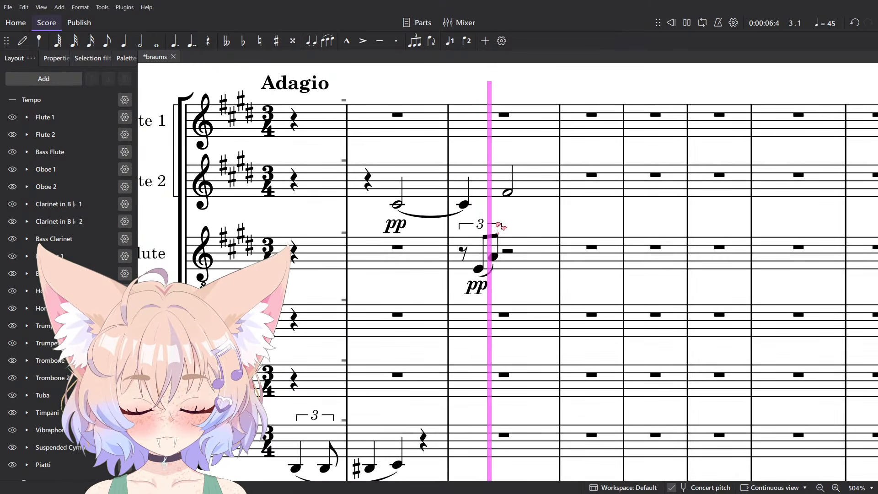
pyautogui.press('space')
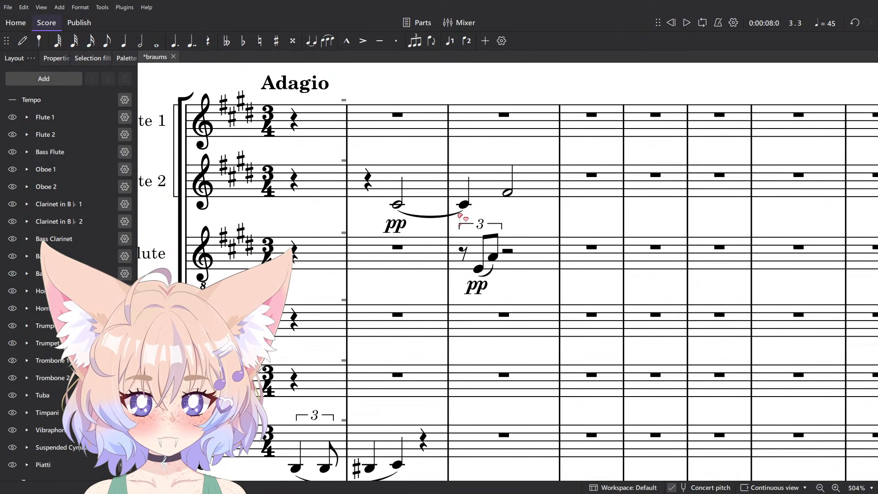
# Shorten Flute 2's C♯4 in measure three to an eighth note.
pyautogui.click(464, 205)
pyautogui.press('4')
pyautogui.press('Escape')
pyautogui.press('F10')
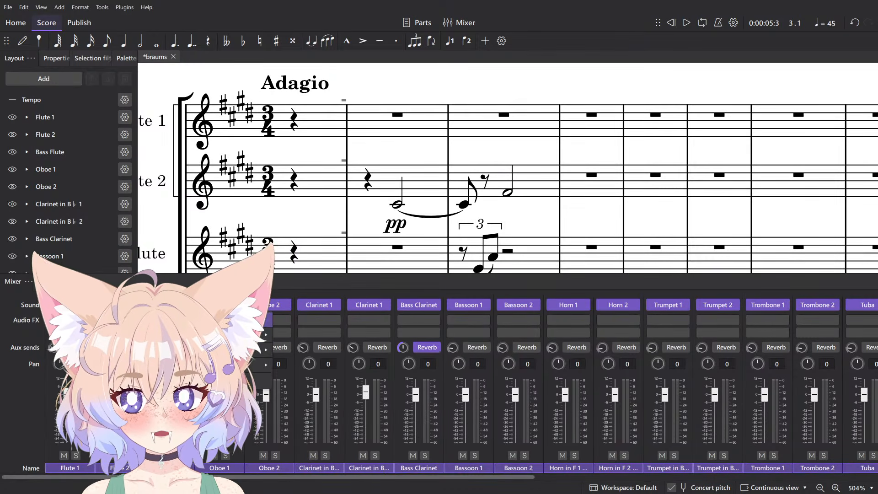
pyautogui.moveTo(256, 334)
pyautogui.moveTo(344, 380)
pyautogui.moveTo(467, 453)
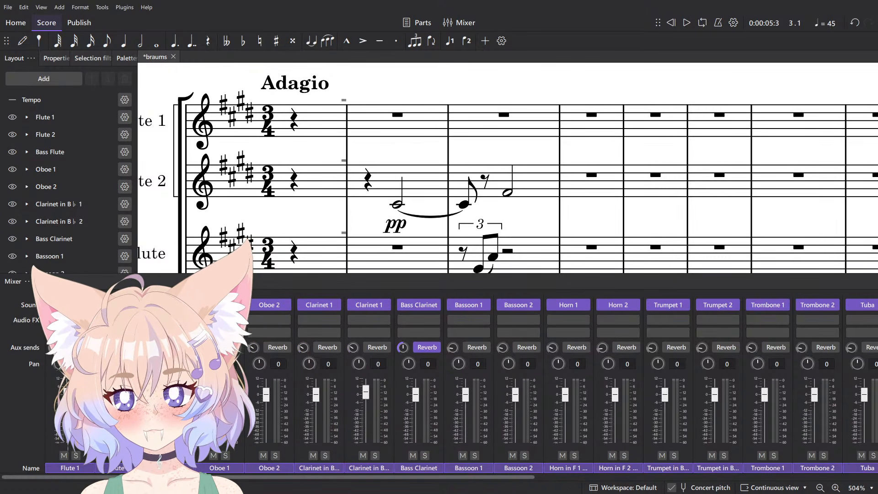
pyautogui.press('F10')
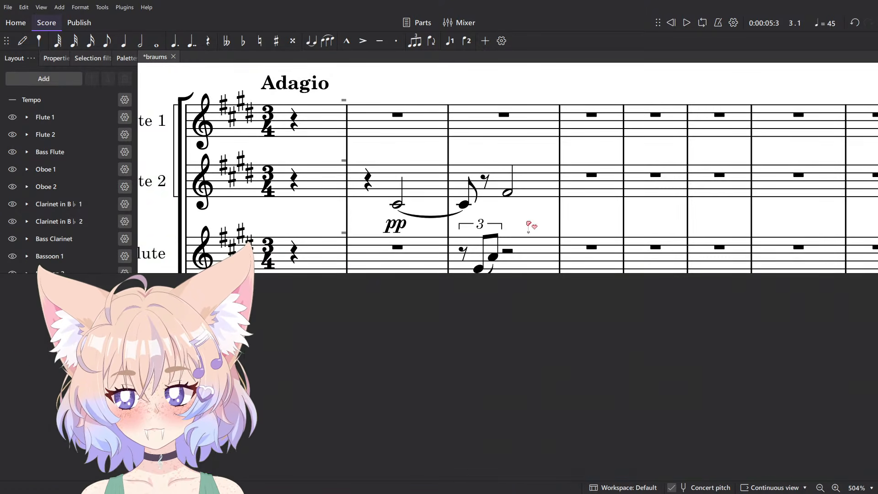
# Play back measure three with Flute 2's shortened C♯4.
pyautogui.click(524, 247)
pyautogui.press('space')
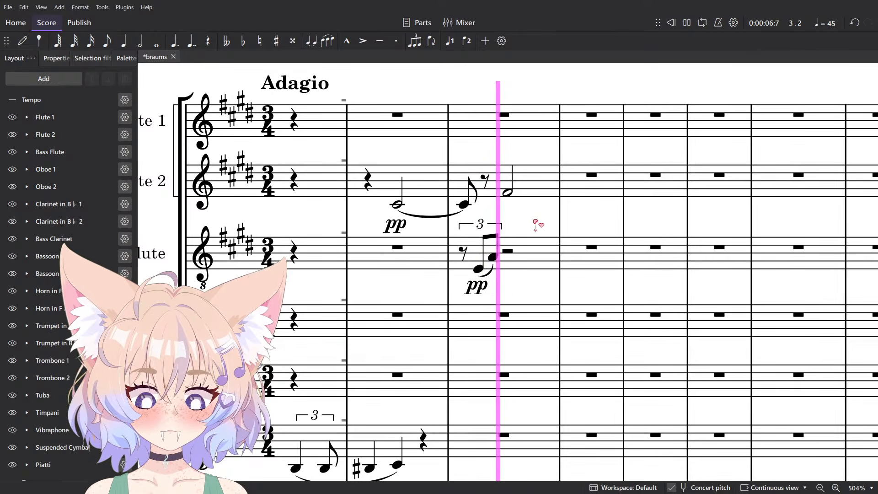
pyautogui.press('space')
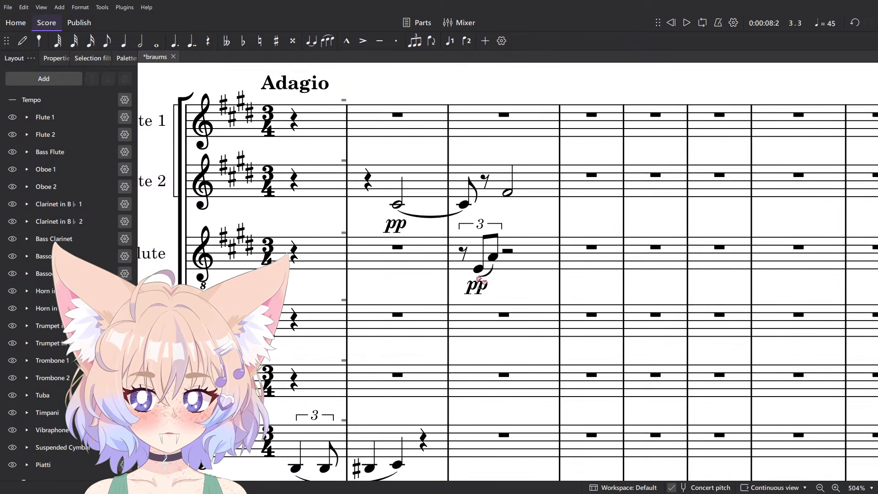
# Try an eighth-note G♮3 at the start of measure four in the Bass Flute and clear the measure again.
pyautogui.click(478, 270)
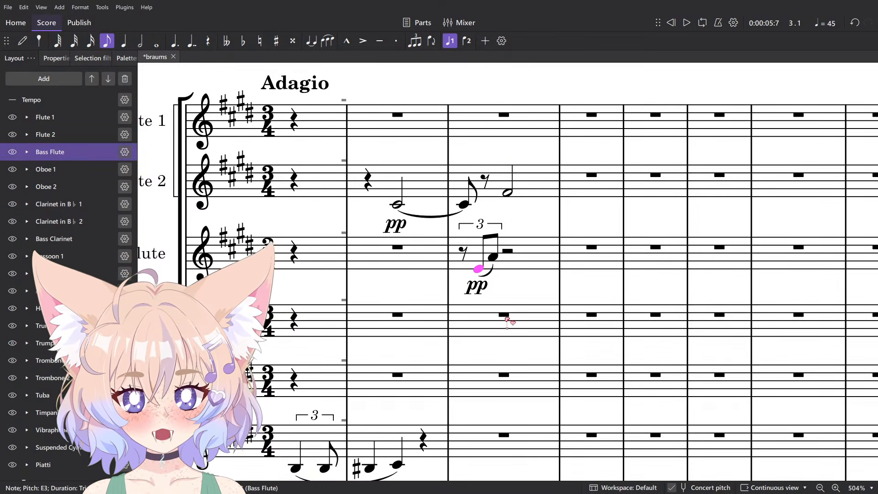
pyautogui.moveTo(507, 320); pyautogui.dragTo(477, 341)
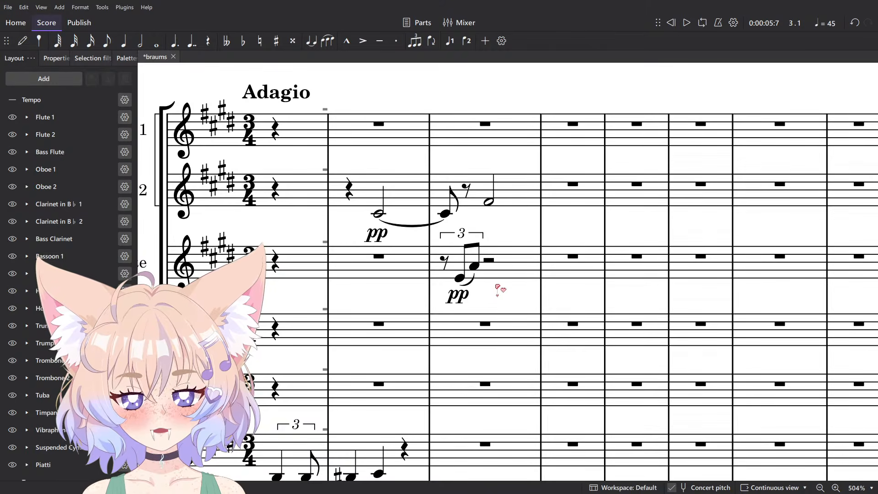
pyautogui.press('n')
pyautogui.click(558, 270)
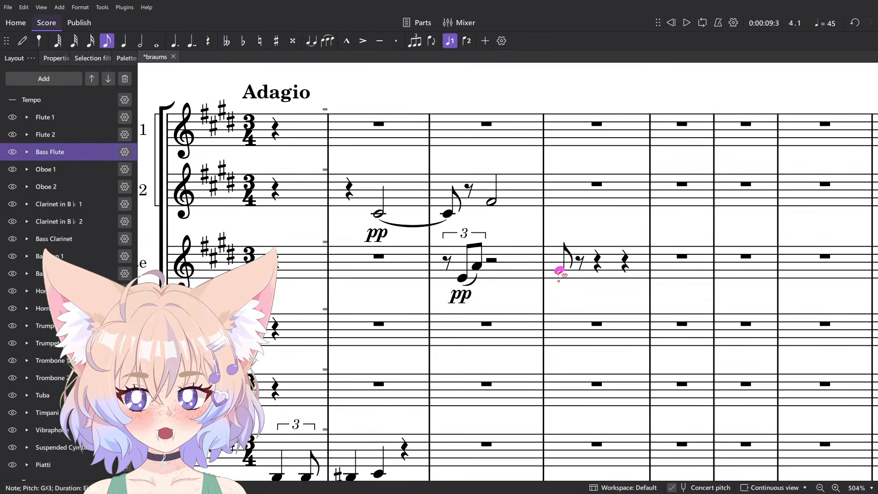
pyautogui.press('Down')
pyautogui.press('Escape')
pyautogui.click(588, 279)
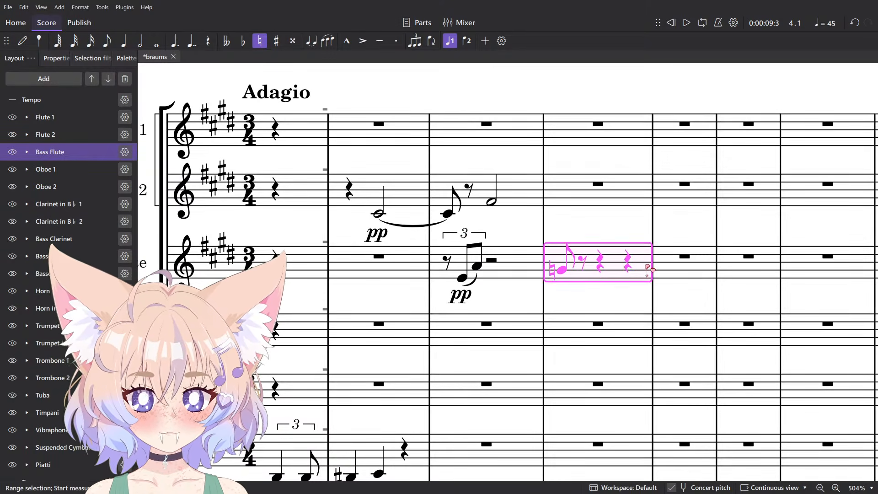
pyautogui.press('Delete')
# Save the score.
pyautogui.press('F10')
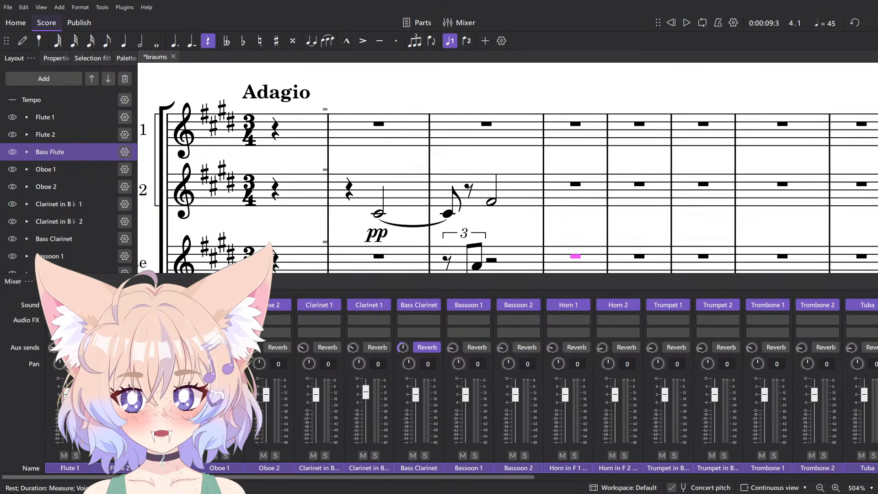
pyautogui.press('F10')
pyautogui.click(544, 289)
pyautogui.hotkey('ctrl', 's')
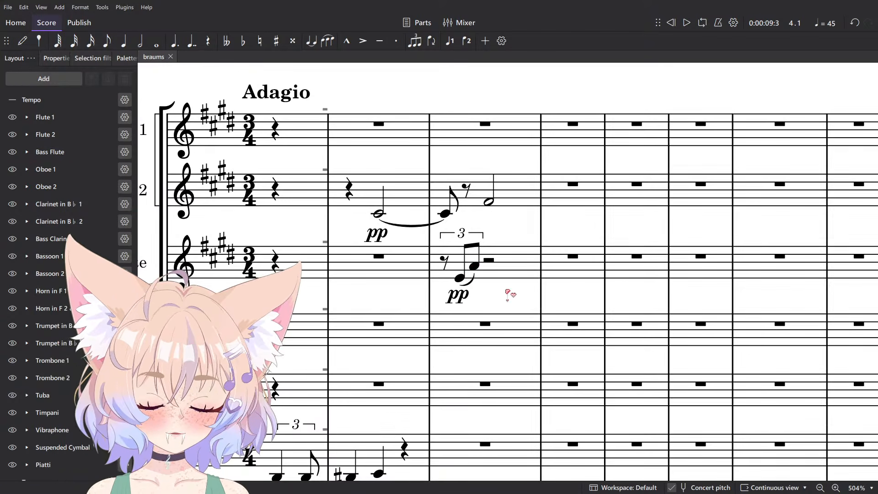
# Enter a quarter-note A3 on beat two of measure three in the Bass Flute, tied from the triplet's A3.
pyautogui.click(474, 271)
pyautogui.scroll(4, 473, 273)
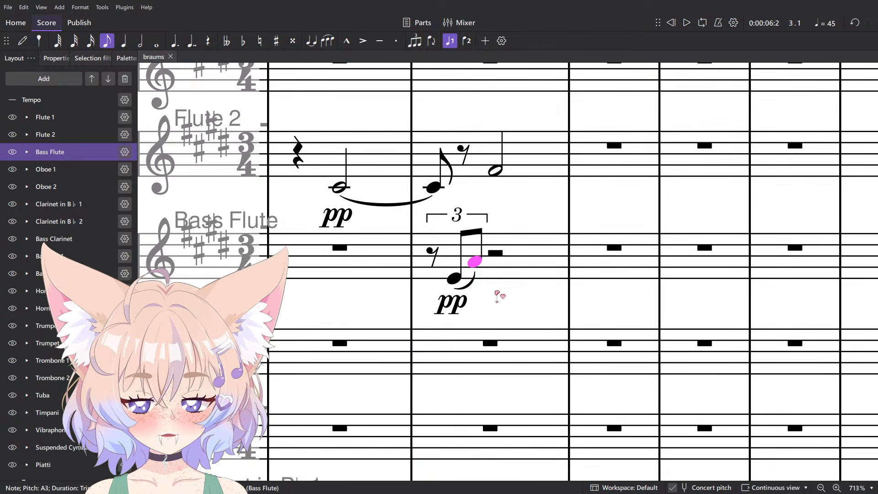
pyautogui.press('n')
pyautogui.click(498, 264)
pyautogui.press('Escape')
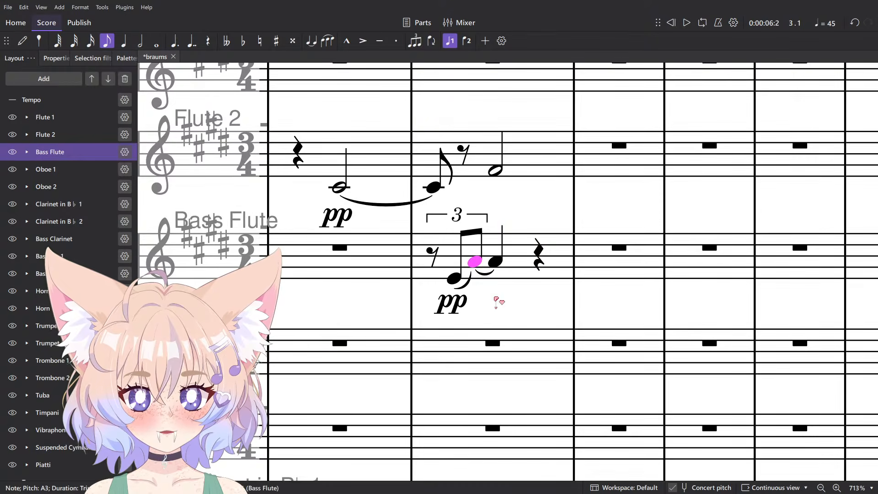
# Replace the Bass Flute's measure three slur with one from the E3 to the tied quarter-note A3.
pyautogui.press('Escape')
pyautogui.click(436, 262)
pyautogui.click(471, 280)
pyautogui.press('Delete')
pyautogui.keyDown('ctrl'); pyautogui.click(495, 263); pyautogui.keyUp('ctrl')
pyautogui.press('s')
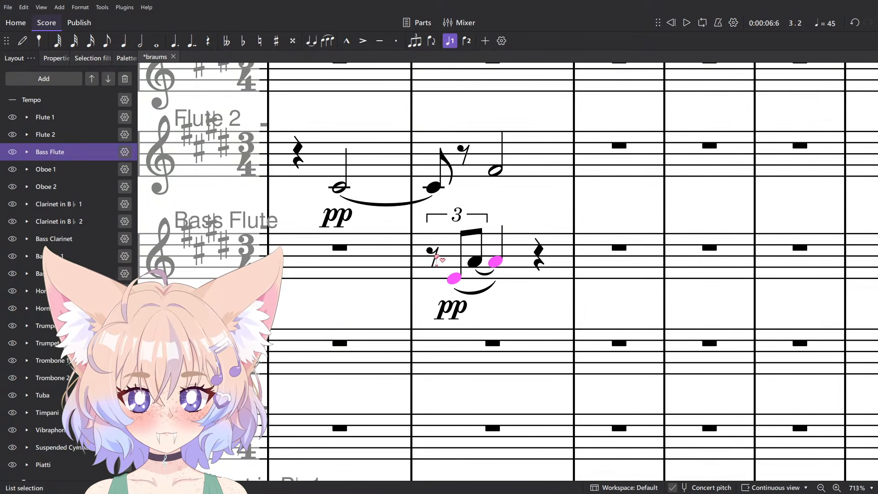
pyautogui.click(437, 260)
# Play back measure three to hear the extended Bass Flute phrase.
pyautogui.click(505, 293)
pyautogui.press('space')
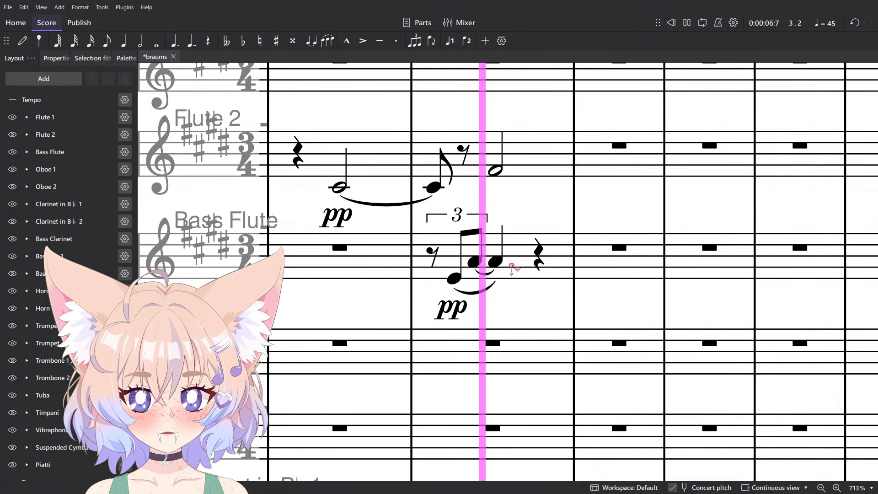
pyautogui.press('space')
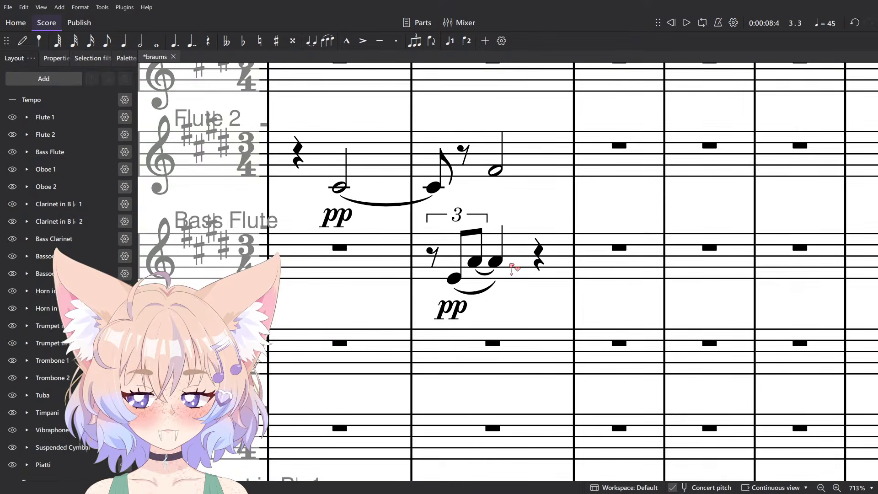
# Lengthen Flute 2's C♯4 in measure three to a quarter note.
pyautogui.scroll(-2, 503, 261)
pyautogui.scroll(1, 503, 261)
pyautogui.click(455, 251)
pyautogui.press('5')
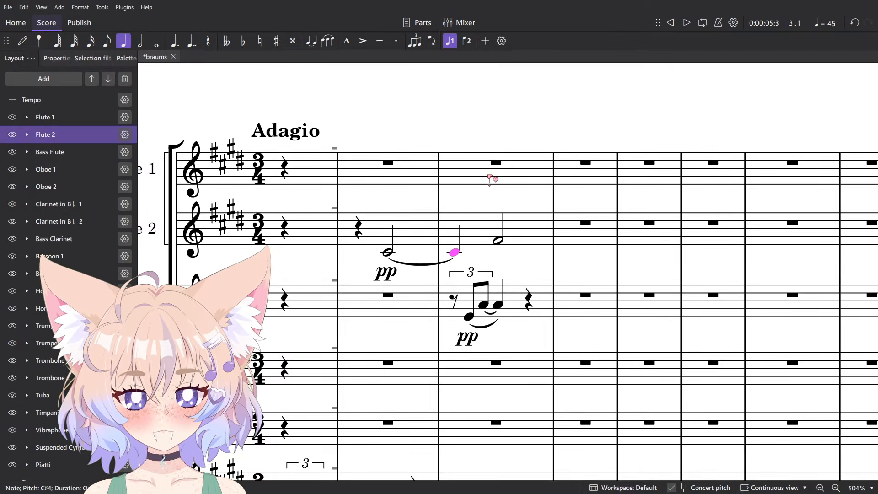
# Split measure three of Flute 1 into quarter rests and start entering a half note on beat two.
pyautogui.click(488, 180)
pyautogui.press('5')
pyautogui.press('n')
pyautogui.press('6')
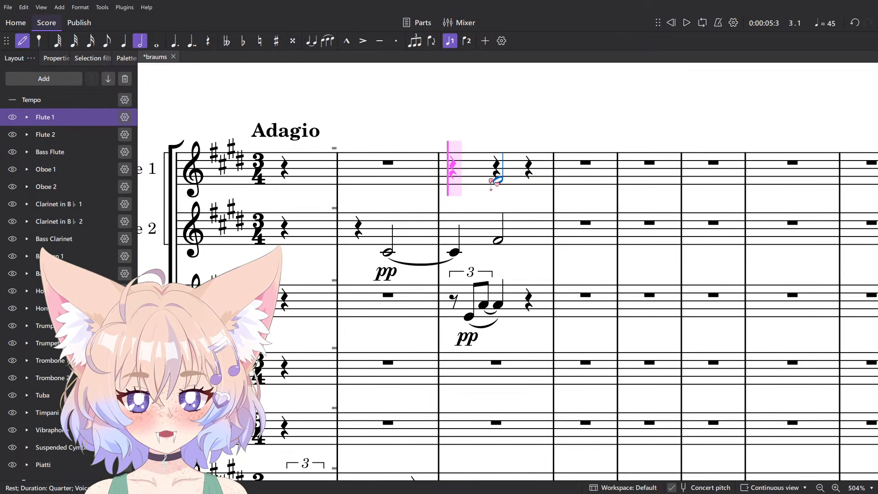
# Enter an F♯4 half note on beat 2 of measure 3 in Flute 1 and delete the half note there in Flute 2.
pyautogui.click(496, 181)
pyautogui.press('Escape')
pyautogui.press('Escape')
pyautogui.click(497, 243)
pyautogui.press('Delete')
pyautogui.click(497, 181)
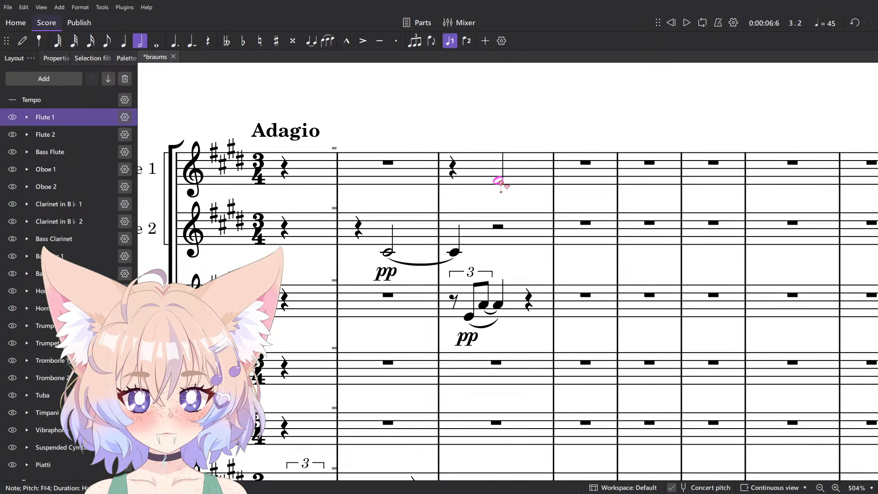
# Mark the Flute 1 half note in measure 3 with a pp dynamic.
pyautogui.hotkey('ctrl', 'd')
pyautogui.write('pp')
pyautogui.press('Escape')
pyautogui.press('Escape')
# Play back measure 3 and save the score.
pyautogui.press('space')
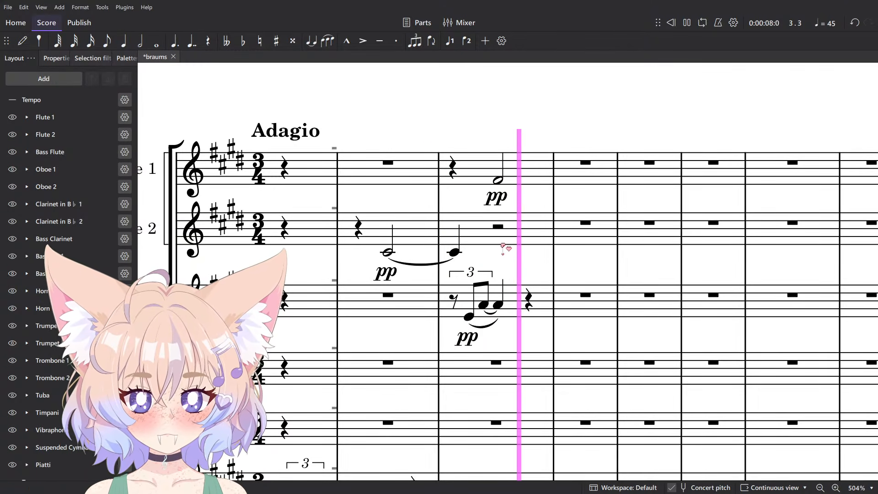
pyautogui.press('space')
pyautogui.scroll(-5, 511, 288)
pyautogui.scroll(-4, 508, 286)
pyautogui.hotkey('ctrl', 's')
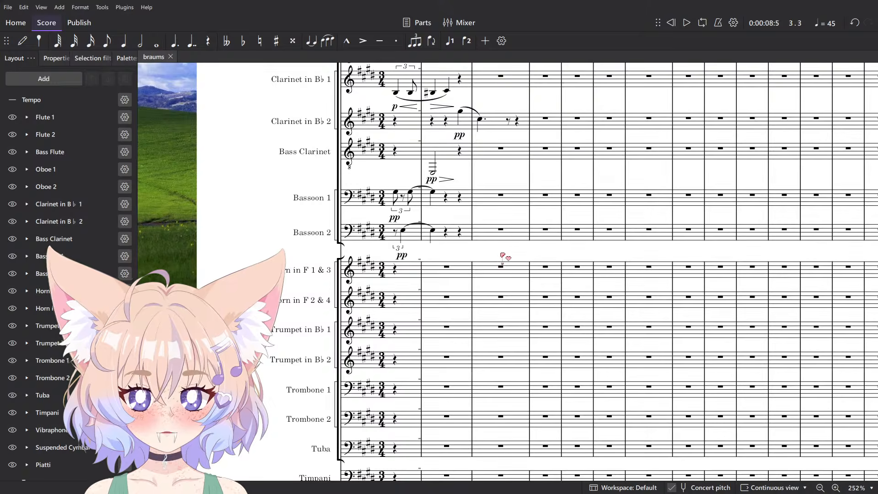
# Switch to brahms_7_fantasien.pdf in Firefox and examine the Adagio melody following the opening phrase.
pyautogui.scroll(3, 502, 256)
pyautogui.click(486, 285)
pyautogui.press('Escape')
pyautogui.scroll(7, 479, 163)
pyautogui.hotkey('alt', 'Tab')
pyautogui.hotkey('alt', 'Tab')
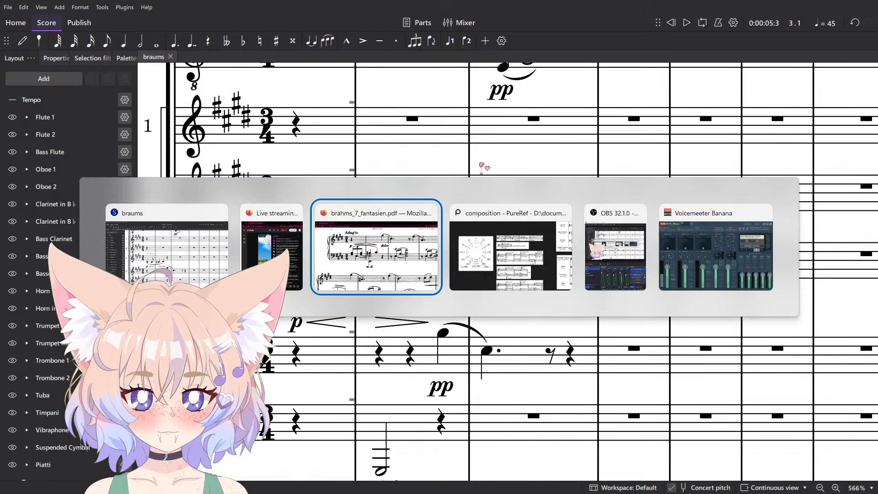
pyautogui.scroll(3, 553, 320)
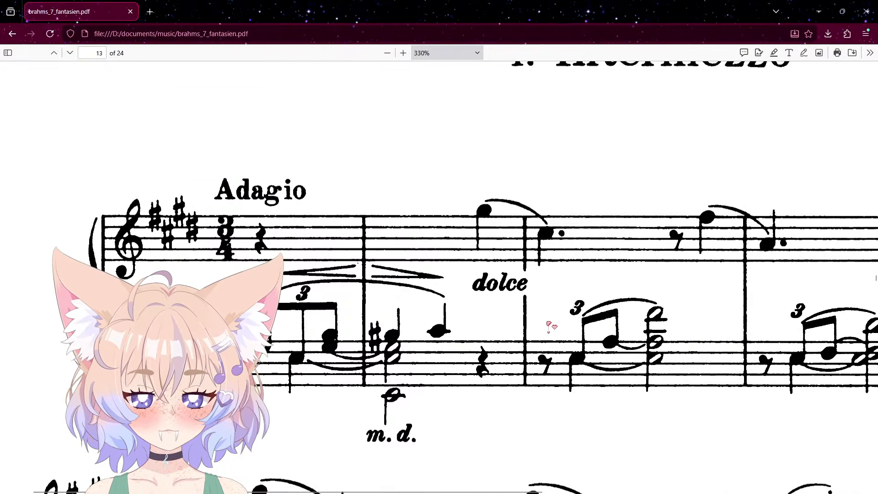
# In the braums score, add a slurred F♯5 quarter note on beat 3 of measure 3 and dotted quarter A4 in measure 4 to Clarinet in B♭ 2.
pyautogui.hotkey('alt', 'Tab')
pyautogui.press('n')
pyautogui.click(570, 338)
pyautogui.hotkey('alt', 'Tab')
pyautogui.hotkey('alt', 'Tab')
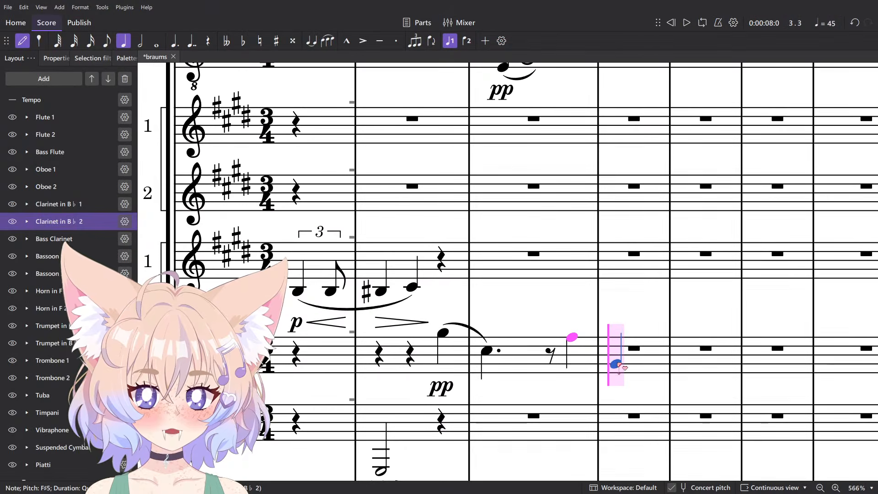
pyautogui.click(615, 359)
pyautogui.press('Escape')
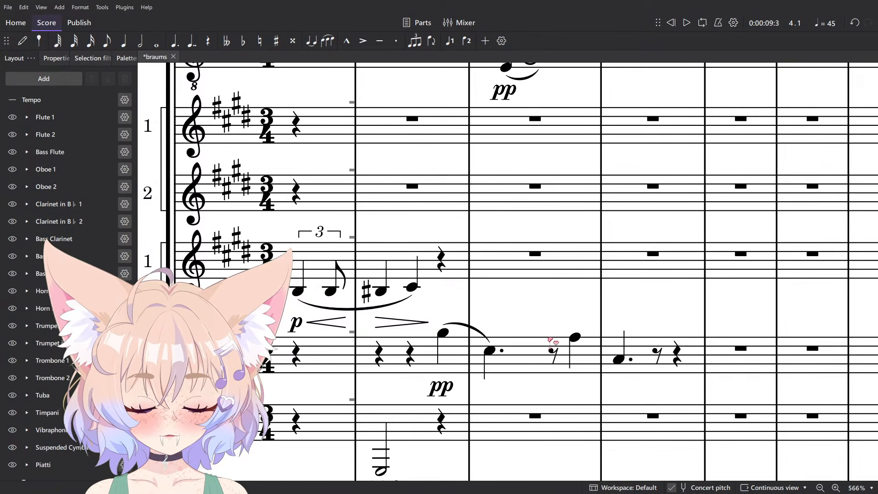
pyautogui.click(571, 337)
pyautogui.press('s')
# Compare the string staves with the Brahms PDF and play back from measure 3 to hear the held contrabass chord.
pyautogui.scroll(-7, 559, 303)
pyautogui.scroll(-5, 559, 307)
pyautogui.hotkey('alt', 'Tab')
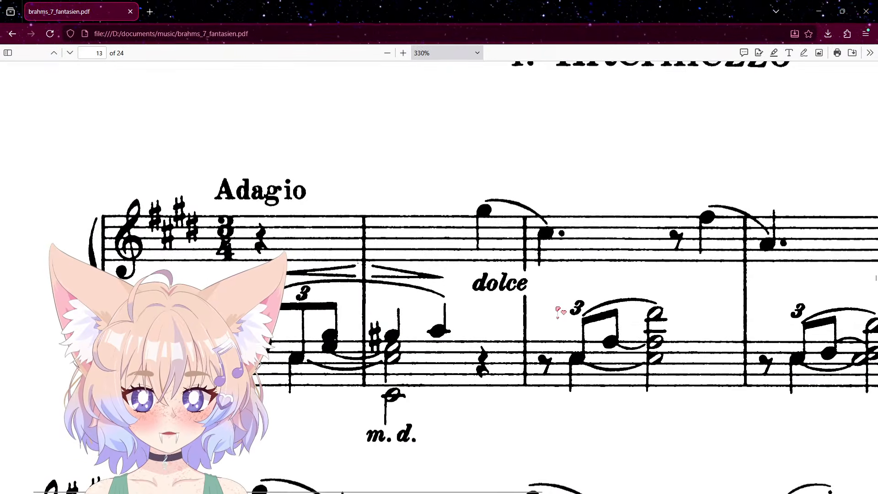
pyautogui.hotkey('alt', 'Tab')
pyautogui.scroll(-5, 555, 316)
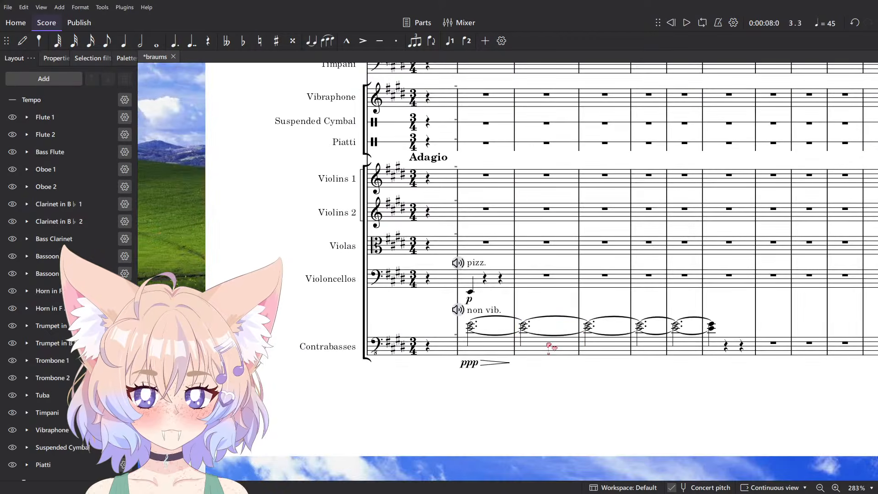
pyautogui.click(553, 350)
pyautogui.press('space')
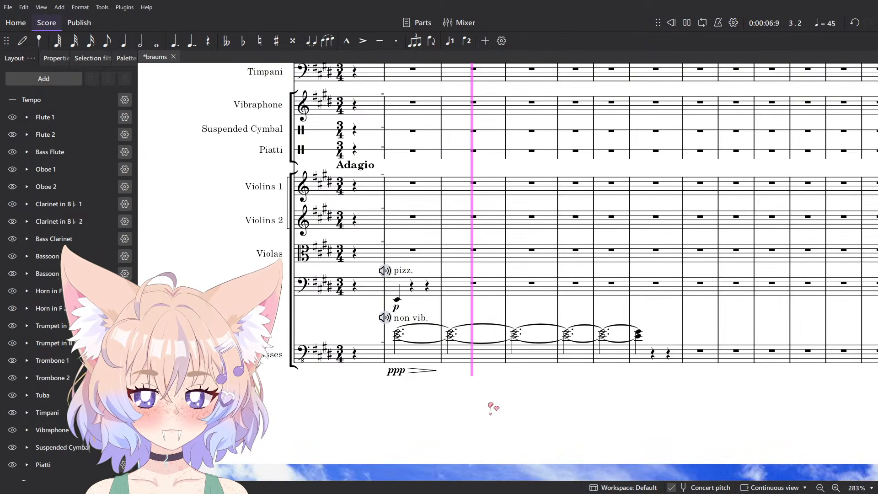
pyautogui.hotkey('alt', 'Tab')
pyautogui.hotkey('alt', 'Tab')
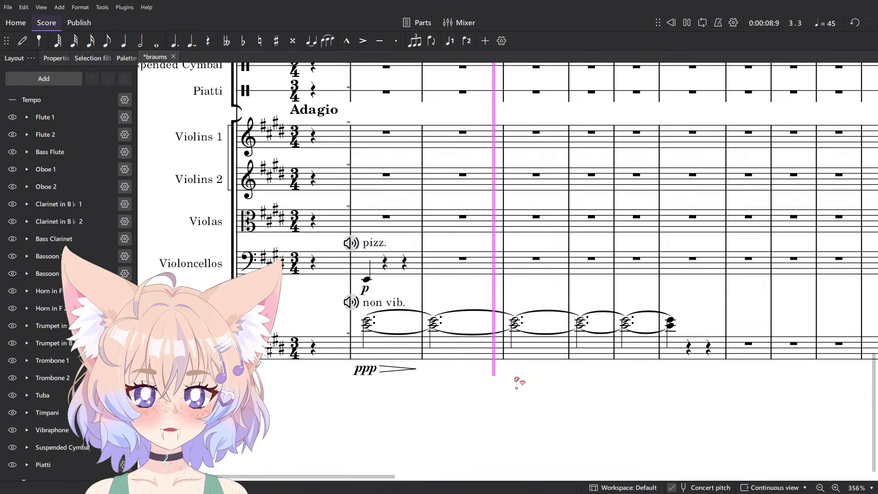
pyautogui.press('space')
# Clear the held contrabass chords from measure 4 onward and give the measure 3 chord whole-note length, tied into measure 4.
pyautogui.click(662, 355)
pyautogui.keyDown('shift'); pyautogui.click(512, 351); pyautogui.keyUp('shift')
pyautogui.hotkey('alt', 'Tab')
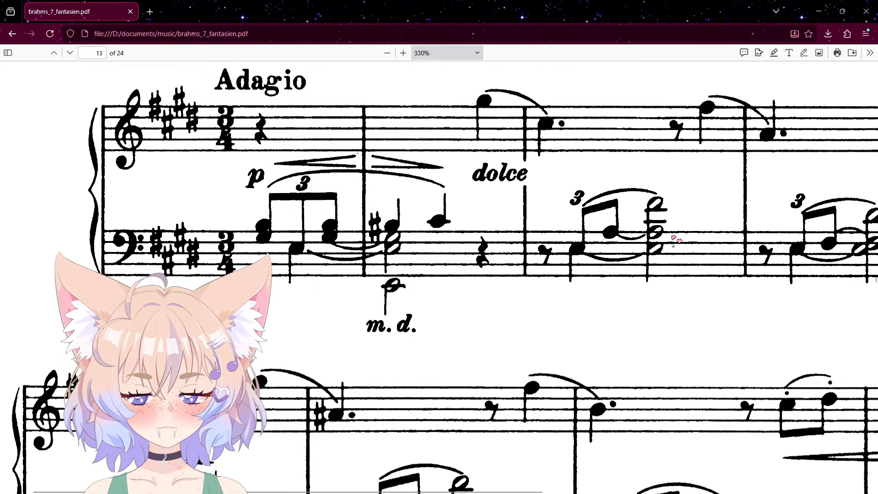
pyautogui.hotkey('alt', 'Tab')
pyautogui.hotkey('alt', 'Tab')
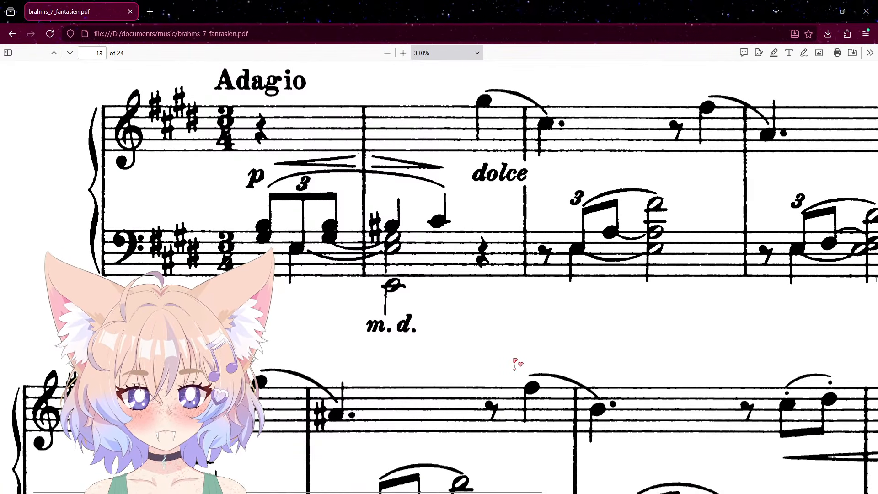
pyautogui.hotkey('alt', 'Tab')
pyautogui.scroll(4, 465, 386)
pyautogui.click(371, 348)
pyautogui.press('7')
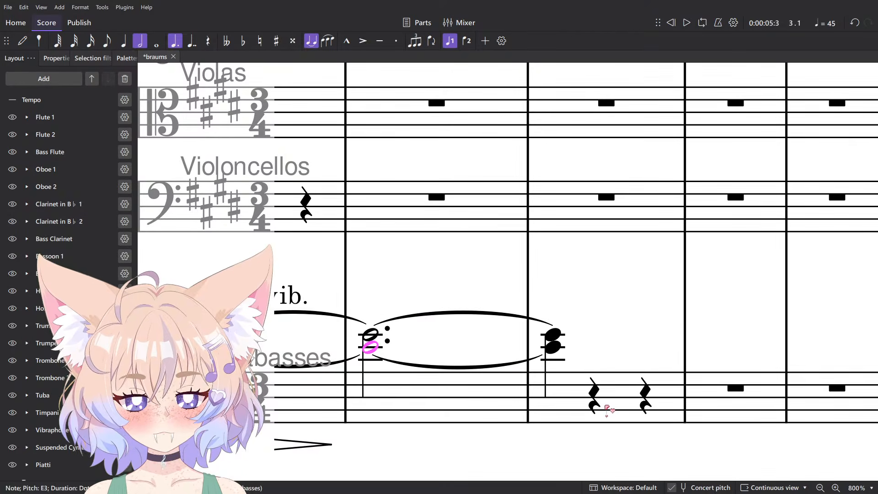
# Enter an E3 and A3 quarter-note chord on beat 2 of measure 4 in Contrabasses, tying its E3 to beat 1.
pyautogui.click(593, 406)
pyautogui.hotkey('alt', 'Tab')
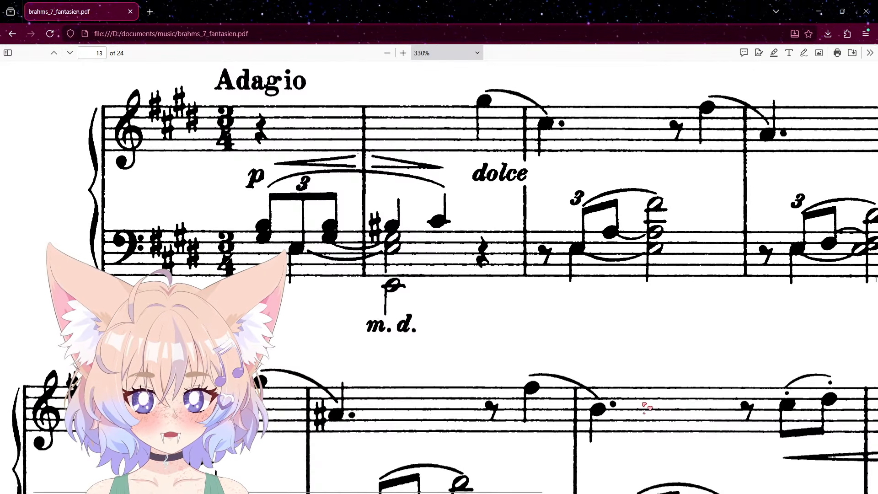
pyautogui.hotkey('alt', 'Tab')
pyautogui.hotkey('alt', 'Tab')
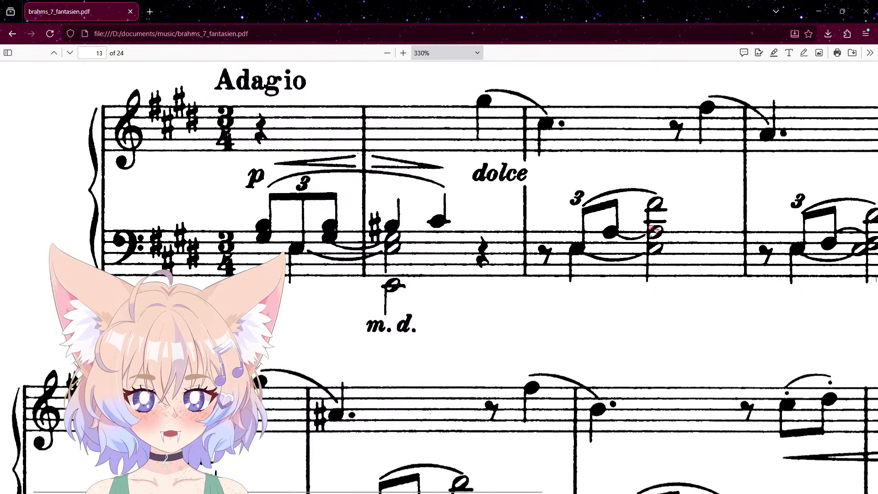
pyautogui.hotkey('alt', 'Tab')
pyautogui.click(601, 346)
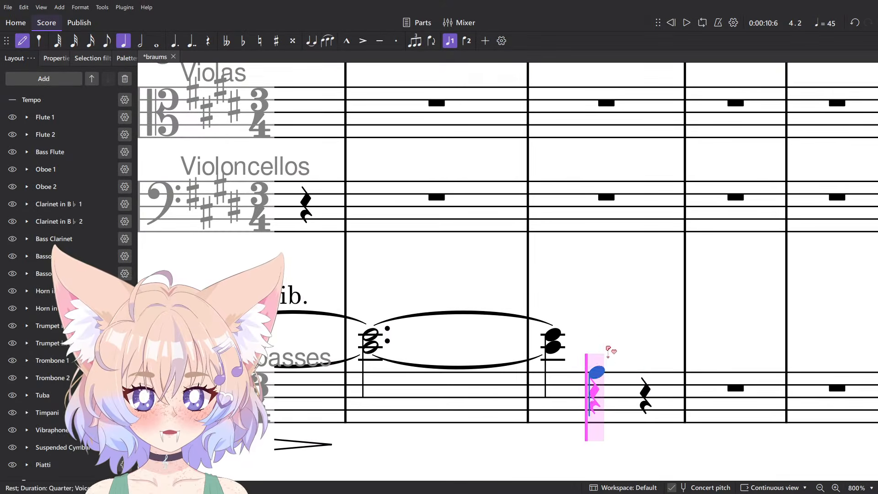
pyautogui.press('Escape')
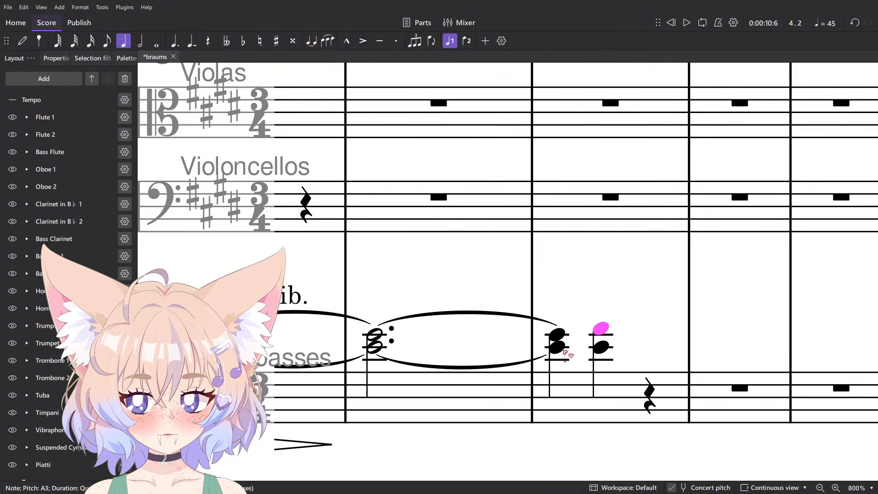
pyautogui.click(562, 349)
pyautogui.press('t')
pyautogui.click(614, 336)
# Play back the contrabass passage from measure 2 through the new chord in measure 4.
pyautogui.scroll(-2, 614, 336)
pyautogui.click(614, 368)
pyautogui.press('Escape')
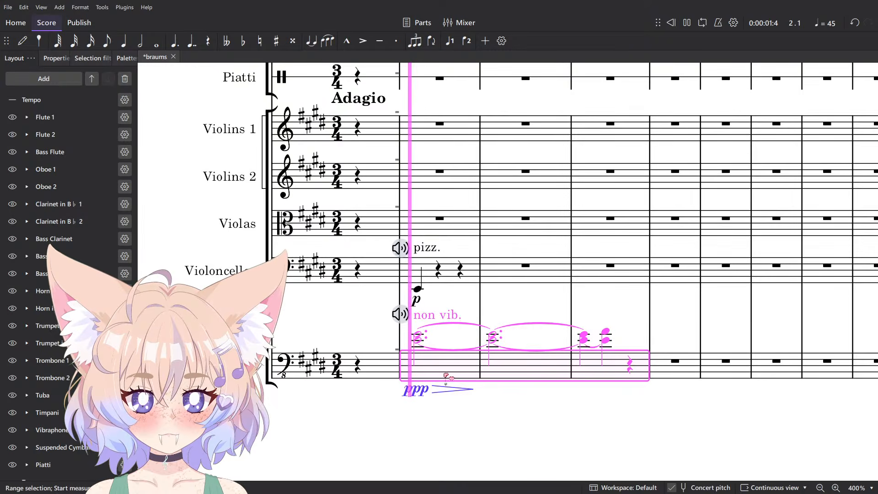
pyautogui.press('space')
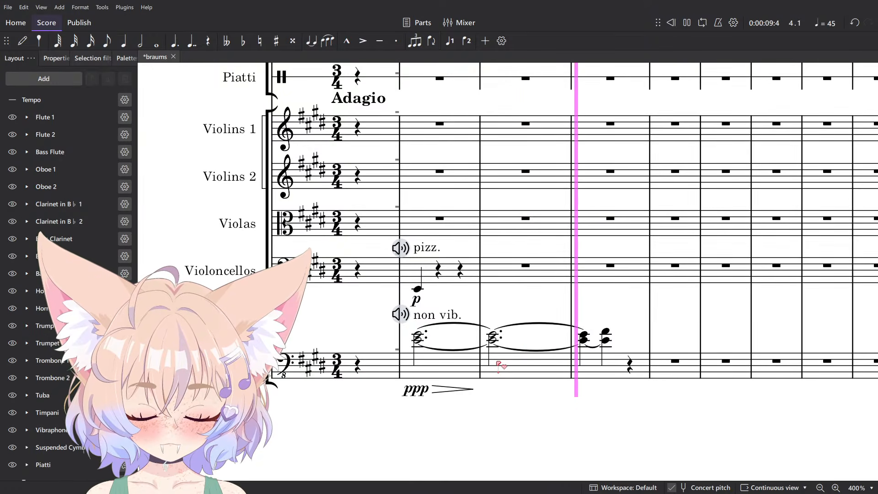
pyautogui.press('space')
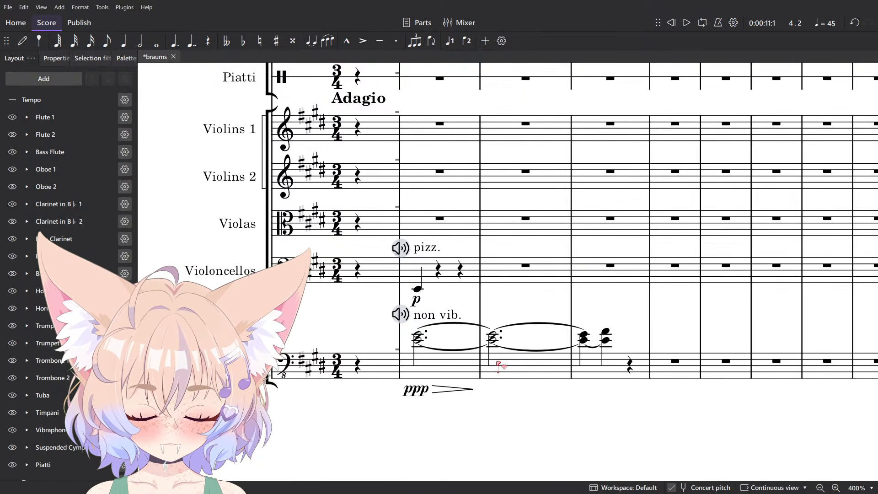
# Shorten the contrabass chord in measure 3 to a half note.
pyautogui.click(499, 366)
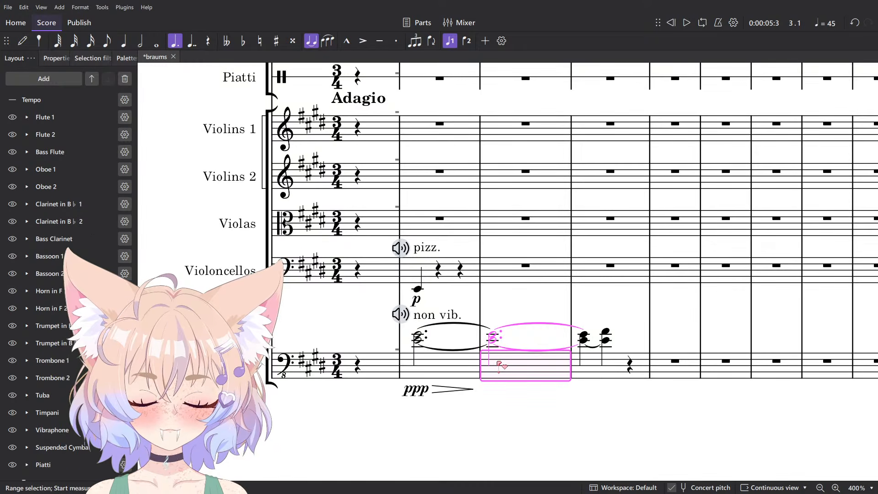
pyautogui.scroll(5, 529, 431)
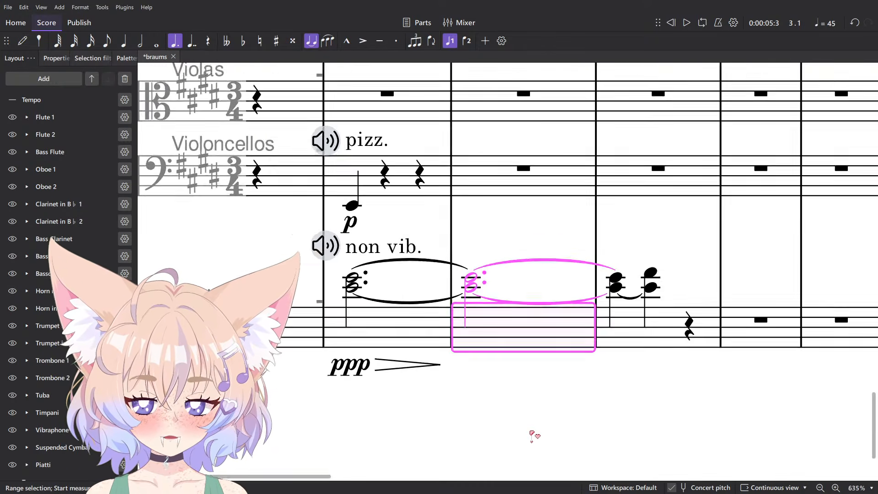
pyautogui.press('6')
# Play back the contrabasses from measure 2 to hear the half-note chord in measure 3.
pyautogui.click(385, 298)
pyautogui.click(453, 367)
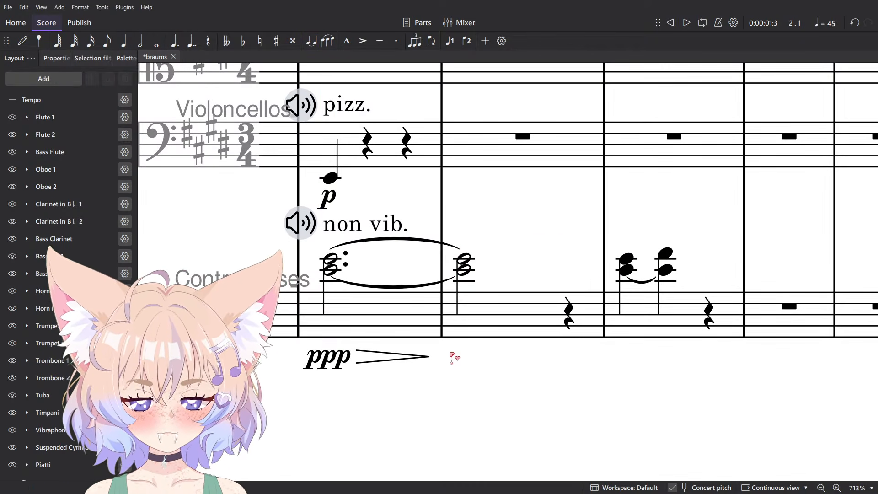
pyautogui.press('space')
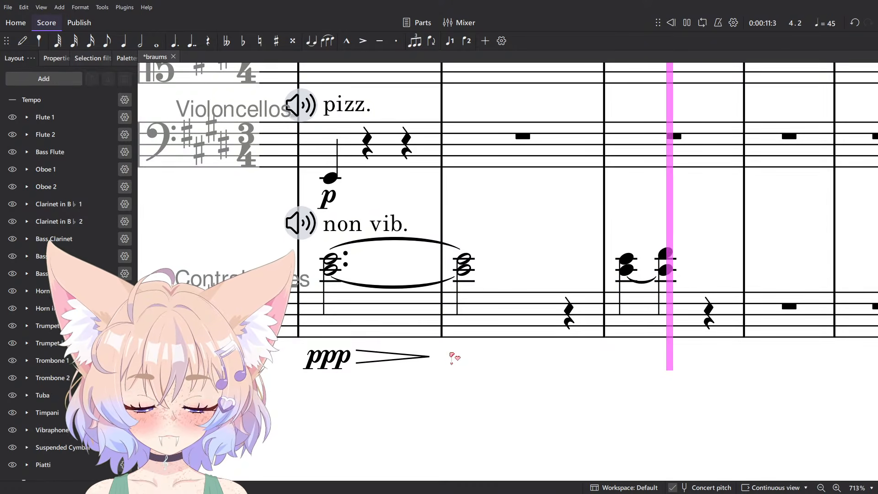
pyautogui.press('space')
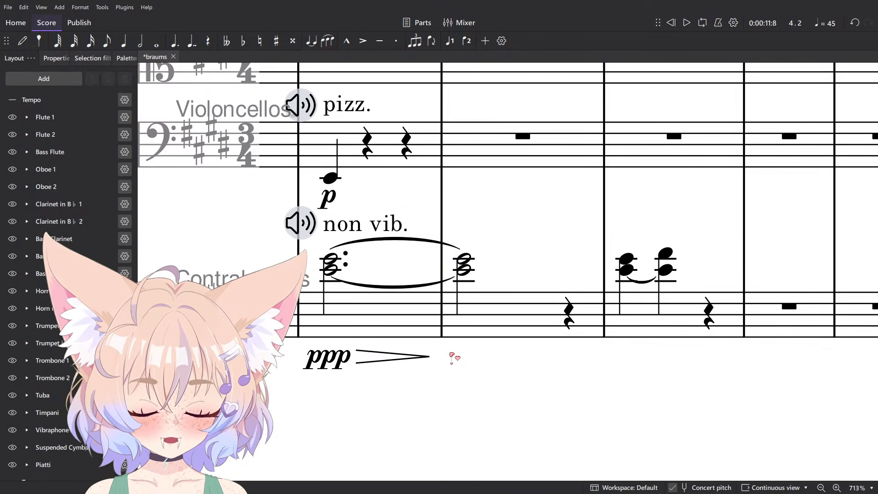
# Delete the contrabass chord on beat 1 of measure 4 and shorten the measure 3 chord to a quarter note.
pyautogui.click(621, 274)
pyautogui.keyDown('shift'); pyautogui.click(622, 274); pyautogui.keyUp('shift')
pyautogui.press('Delete')
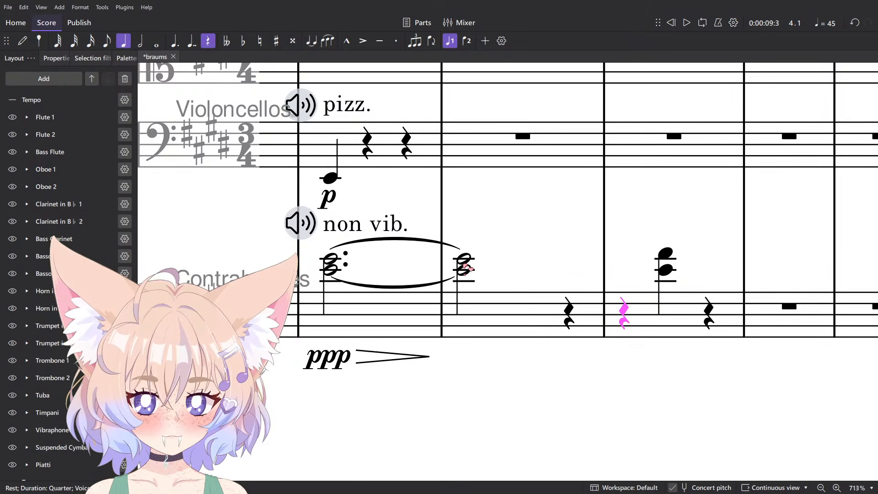
pyautogui.click(464, 262)
pyautogui.press('5')
pyautogui.click(521, 263)
# Play back measure 3 with the shortened contrabass chord and review the staves up to the flutes.
pyautogui.scroll(-2, 522, 255)
pyautogui.press('space')
pyautogui.scroll(10, 532, 259)
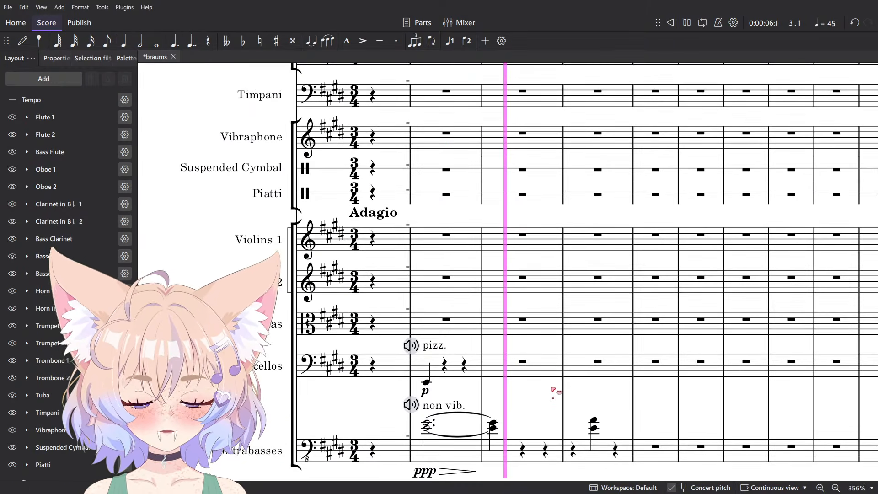
pyautogui.scroll(5, 543, 394)
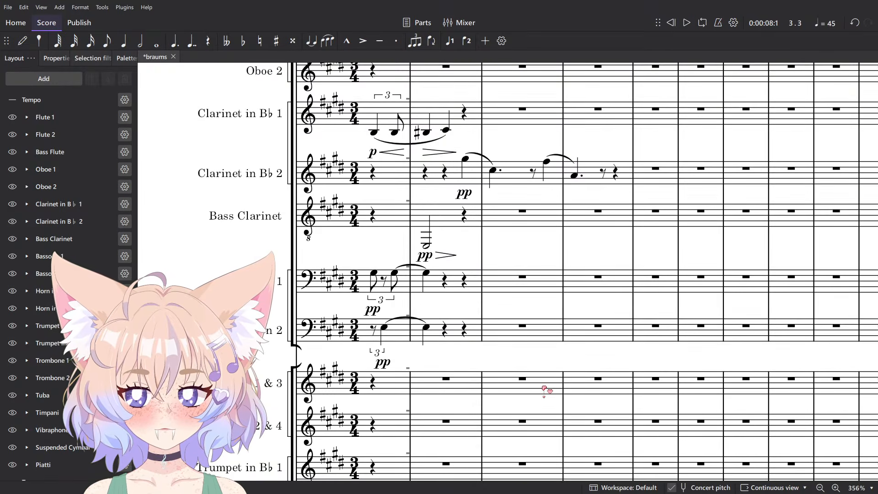
pyautogui.scroll(3, 543, 391)
pyautogui.press('space')
pyautogui.scroll(3, 542, 388)
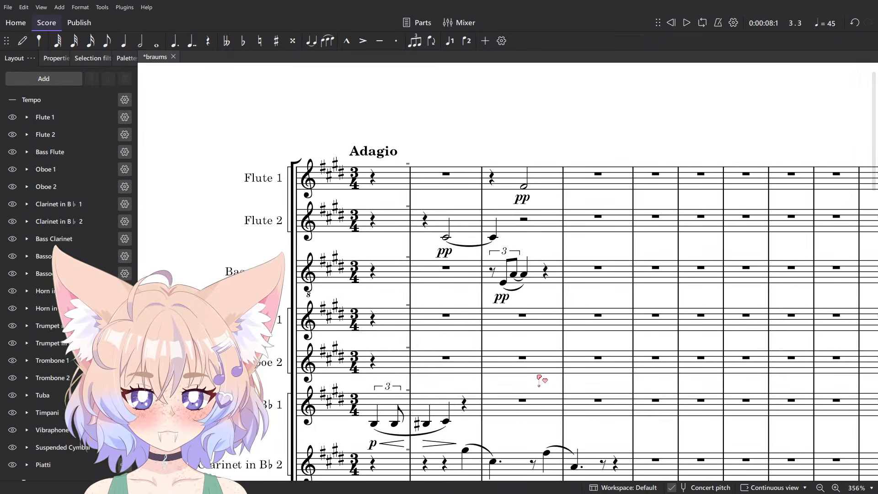
# Play back the score from measure 2 while following the flute, clarinet and bassoon parts.
pyautogui.click(476, 241)
pyautogui.click(470, 118)
pyautogui.scroll(-6, 474, 128)
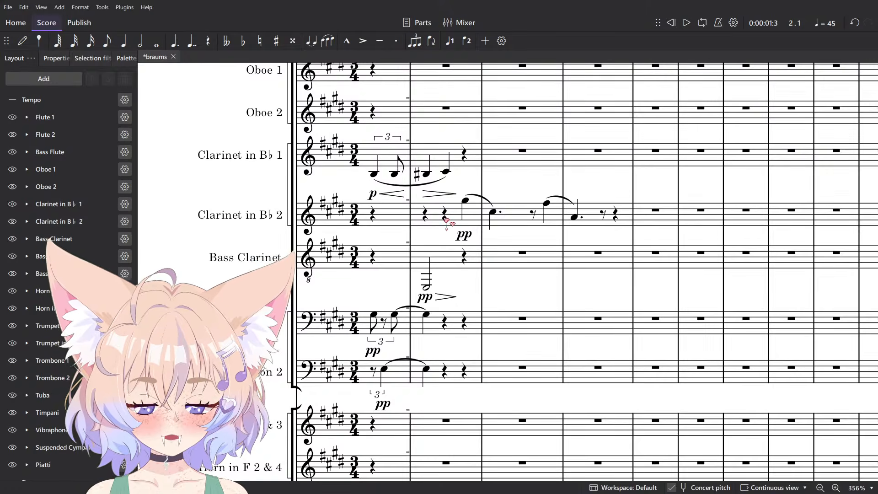
pyautogui.scroll(2, 511, 190)
pyautogui.press('space')
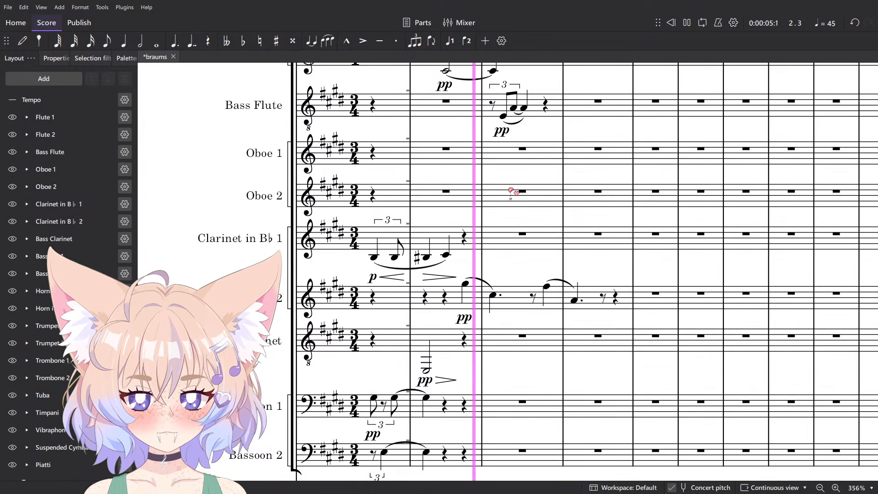
pyautogui.press('space')
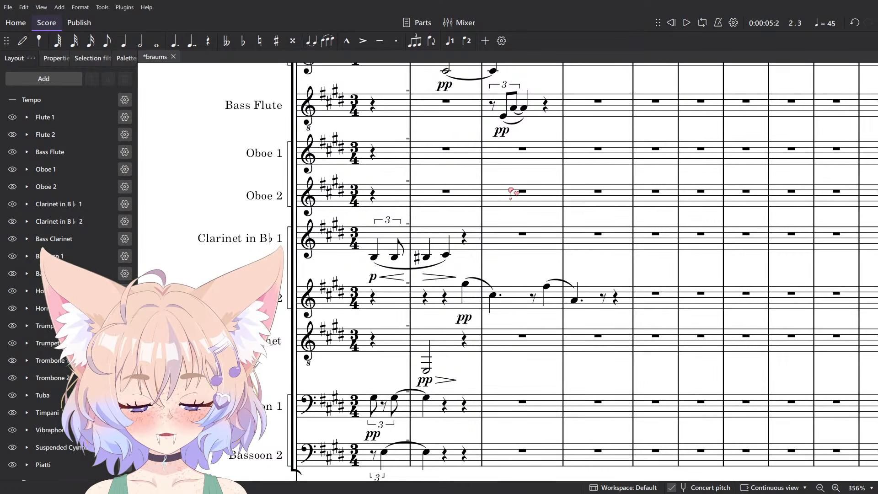
pyautogui.press('space')
pyautogui.scroll(2, 511, 191)
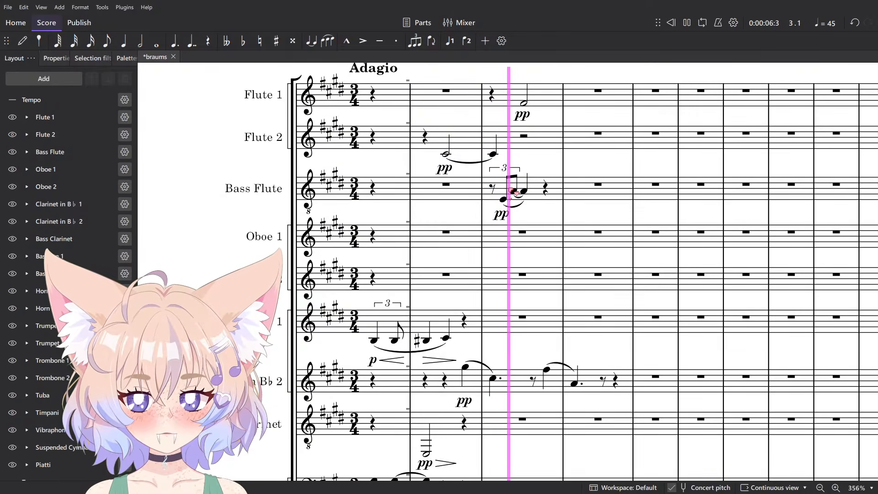
pyautogui.scroll(-2, 514, 196)
pyautogui.scroll(3, 522, 205)
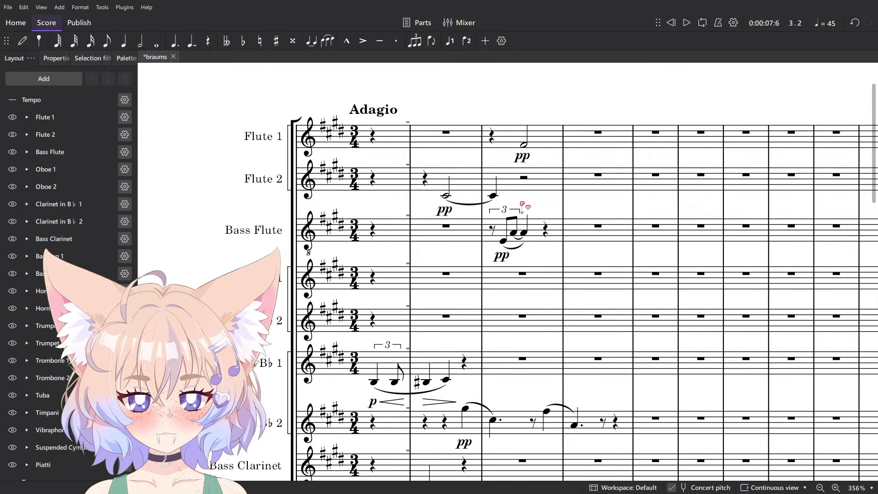
# Continue playback from beat 2 of measure 3 and look over the lower woodwind staves.
pyautogui.press('space')
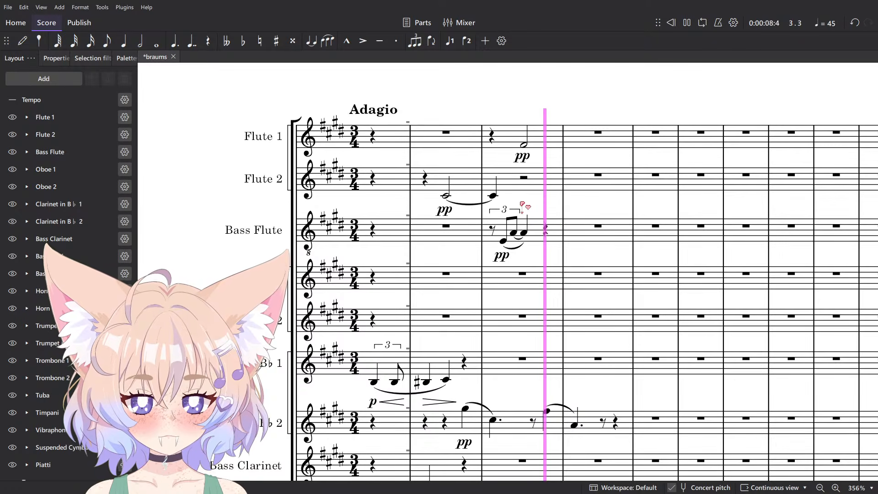
pyautogui.press('space')
pyautogui.scroll(-7, 548, 211)
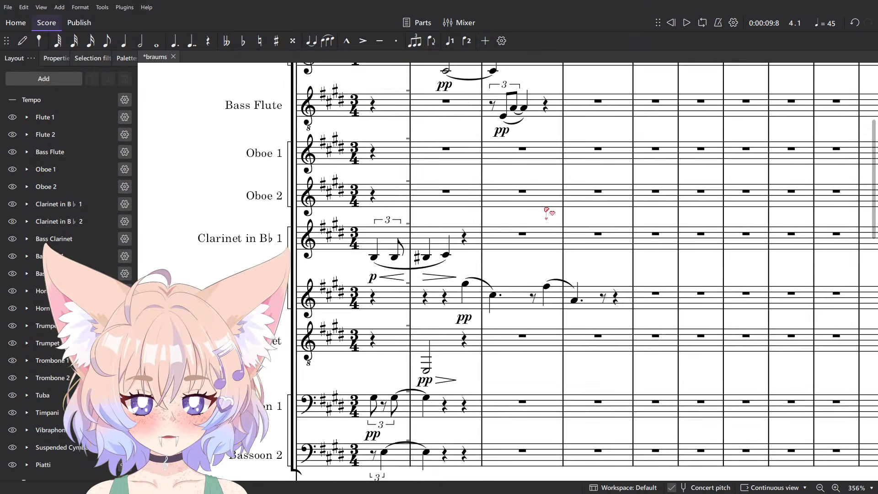
pyautogui.scroll(-7, 553, 217)
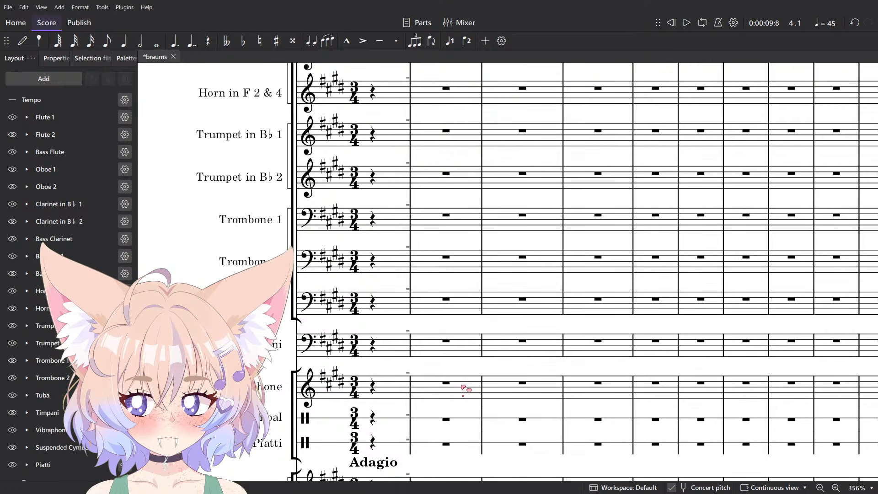
# Play back the opening up to beat 2 of measure 3 to hear the full texture.
pyautogui.click(468, 382)
pyautogui.press('space')
pyautogui.press('space')
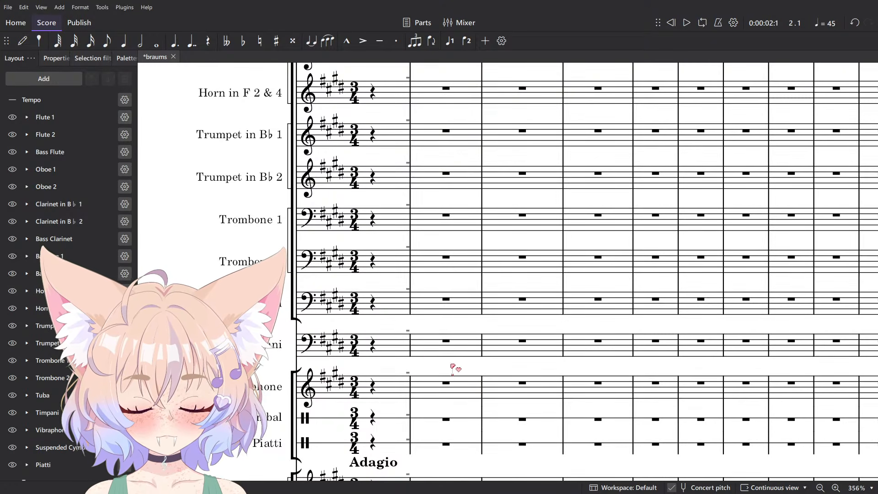
pyautogui.click(373, 417)
pyautogui.press('space')
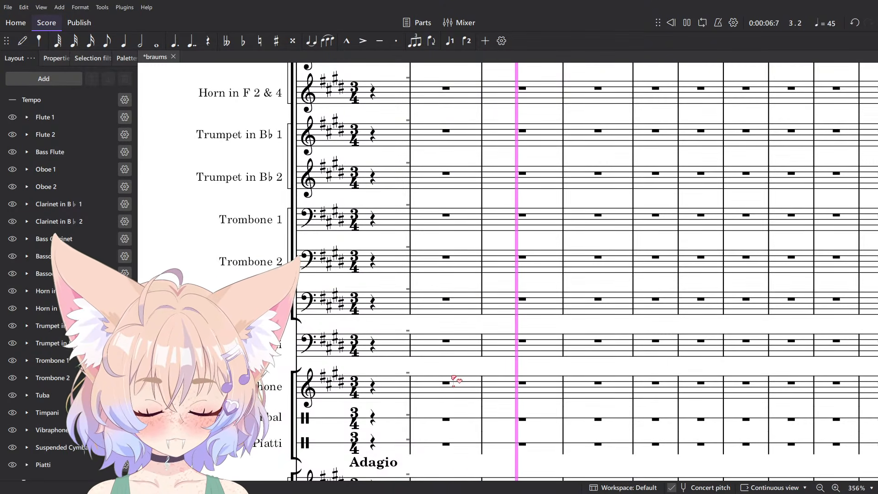
pyautogui.press('space')
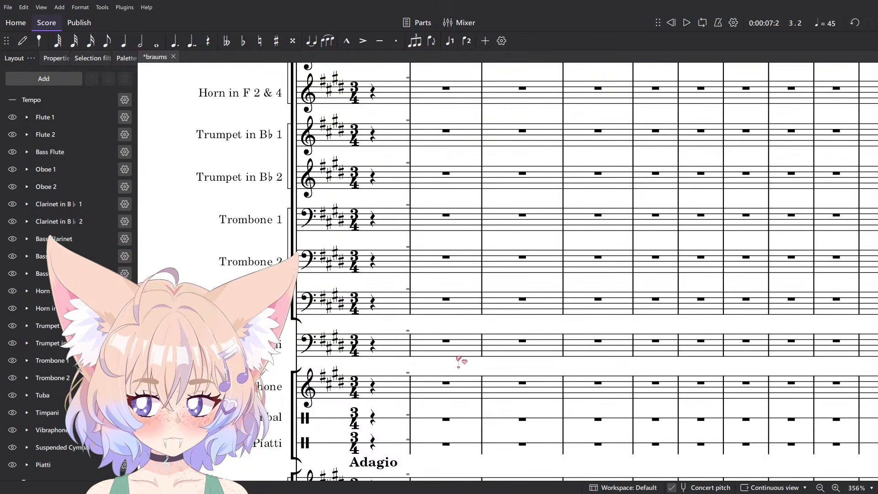
# Play back the low string passage from measure 2 into measure 3 while following the violoncellos and contrabasses.
pyautogui.scroll(-2, 458, 359)
pyautogui.scroll(4, 457, 346)
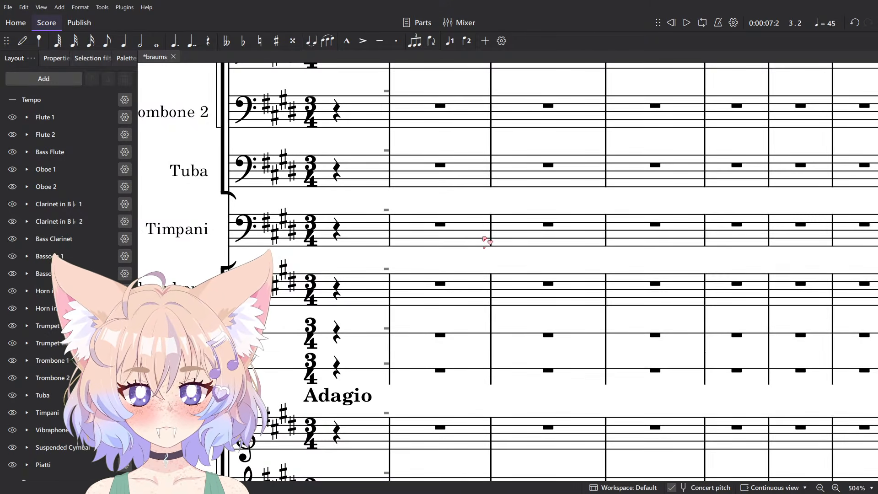
pyautogui.scroll(-8, 487, 241)
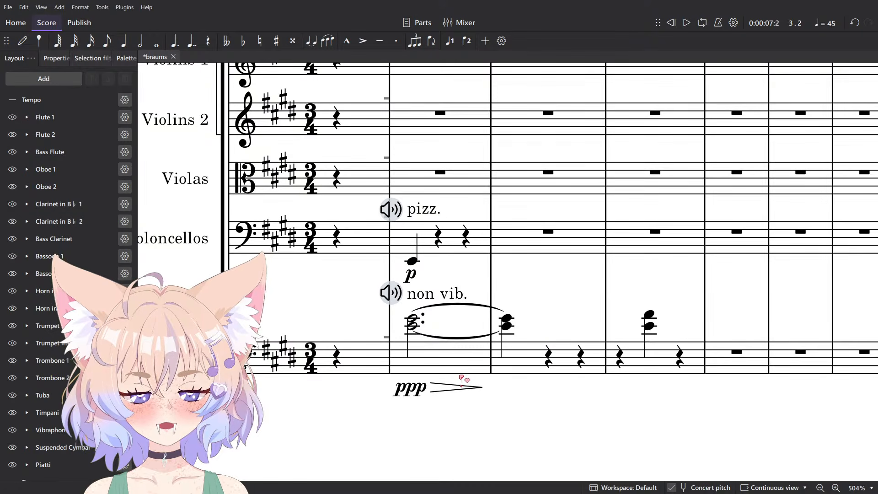
pyautogui.click(483, 369)
pyautogui.click(513, 397)
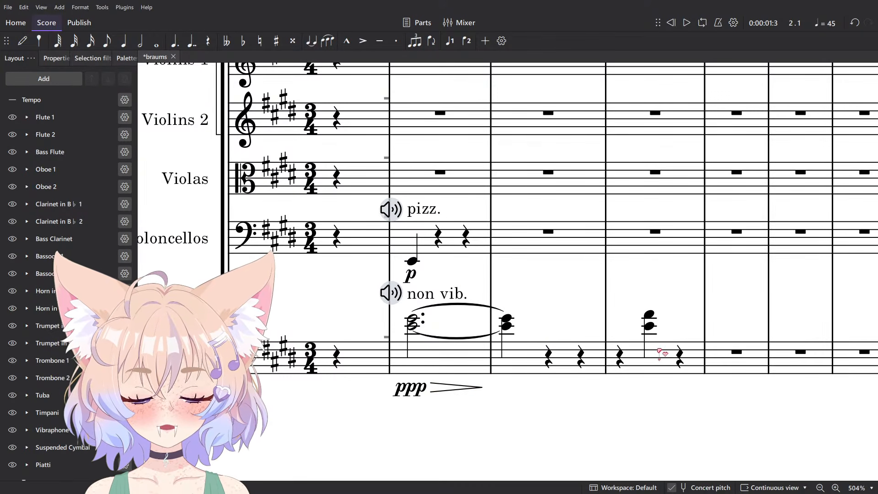
pyautogui.click(496, 361)
pyautogui.click(505, 432)
pyautogui.press('space')
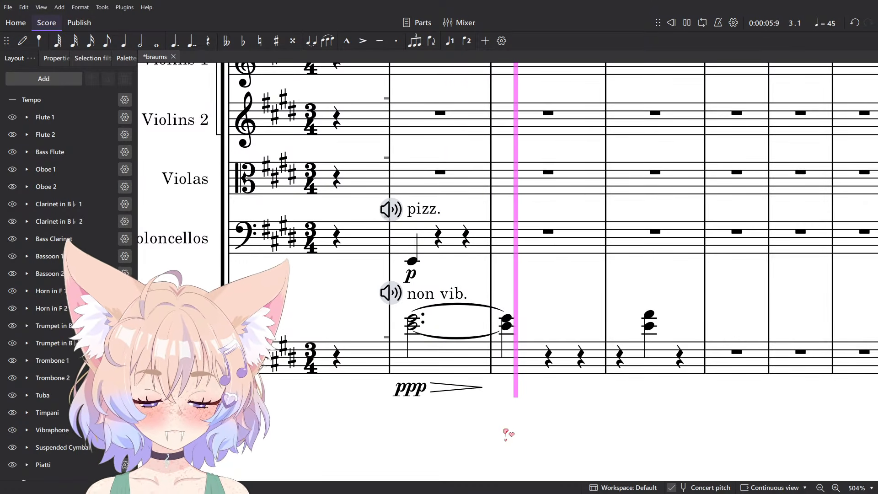
pyautogui.press('space')
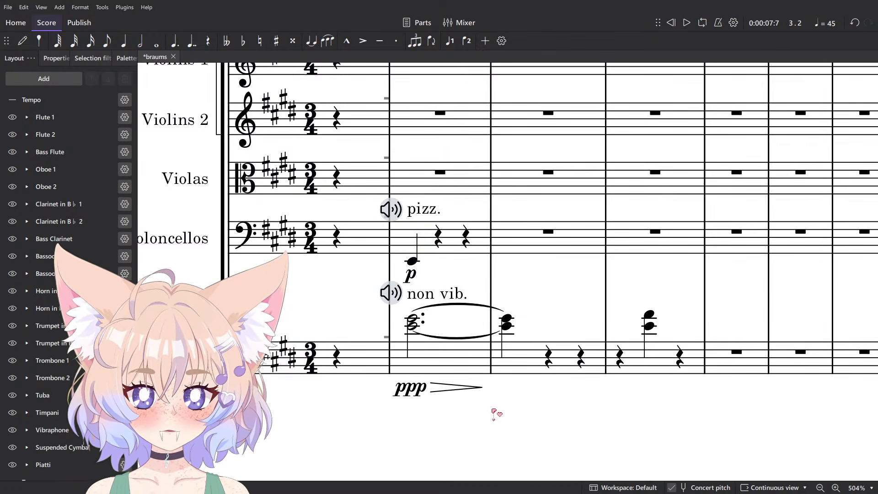
# Enter dotted half notes for Bassoon 1 and Bassoon 2 in measure 3, G♯3 in Bassoon 1, and play them back.
pyautogui.scroll(-5, 466, 387)
pyautogui.scroll(5, 467, 387)
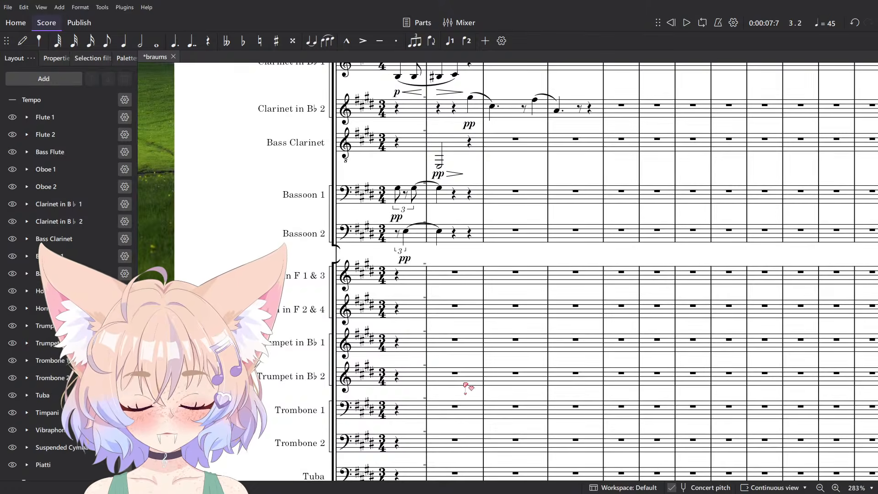
pyautogui.scroll(3, 465, 387)
pyautogui.scroll(-16, 469, 383)
pyautogui.press('n')
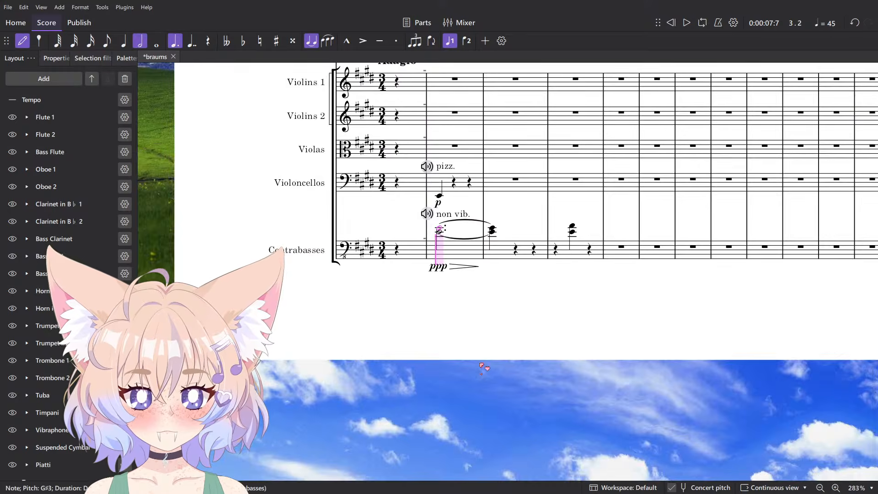
pyautogui.scroll(18, 482, 361)
pyautogui.scroll(8, 488, 327)
pyautogui.scroll(-3, 494, 418)
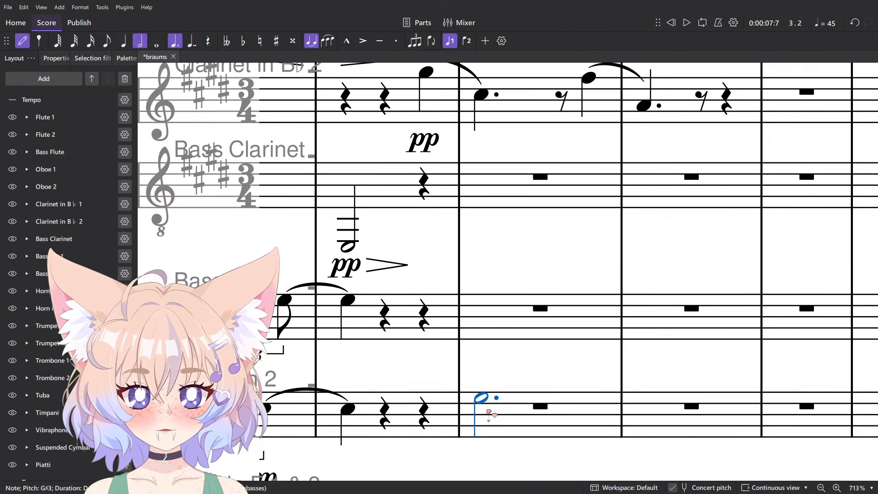
pyautogui.click(488, 409)
pyautogui.scroll(-5, 488, 305)
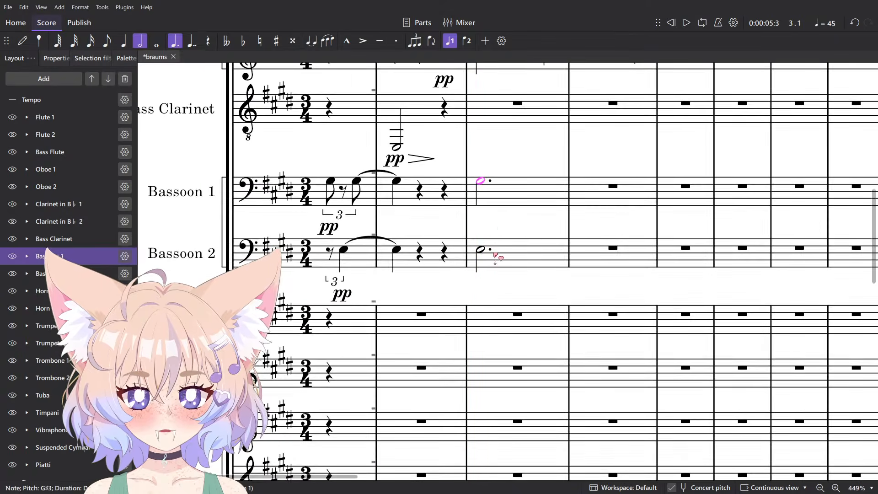
pyautogui.press('space')
pyautogui.press('space')
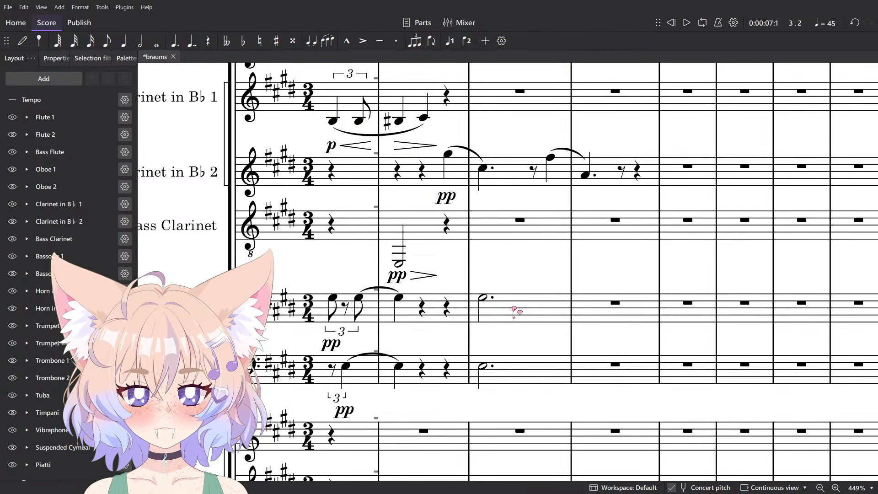
# Apply a ppp dynamic to both bassoon notes in measure 3.
pyautogui.click(515, 309)
pyautogui.keyDown('shift'); pyautogui.click(513, 371); pyautogui.keyUp('shift')
pyautogui.click(126, 58)
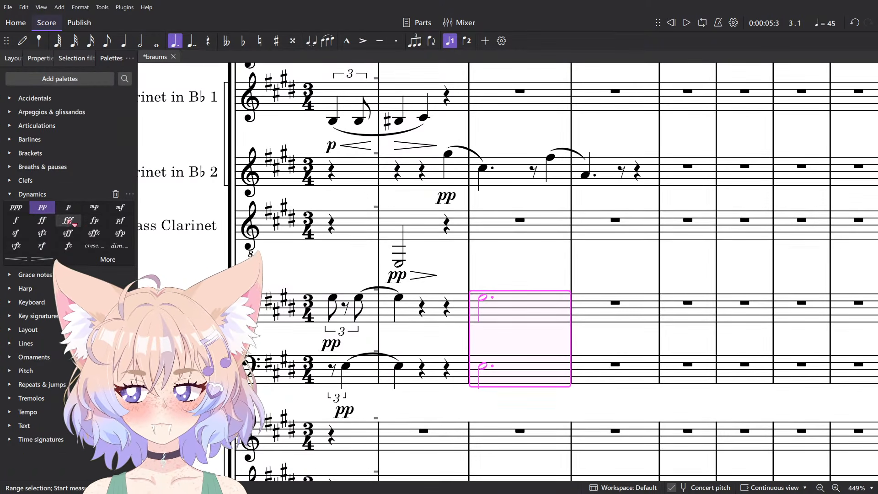
pyautogui.click(26, 211)
# Add an A3 half note on beat 2 of measure 3 in Bassoon 1, shortening the G♯3 to a quarter, and play it back.
pyautogui.scroll(5, 503, 304)
pyautogui.press('n')
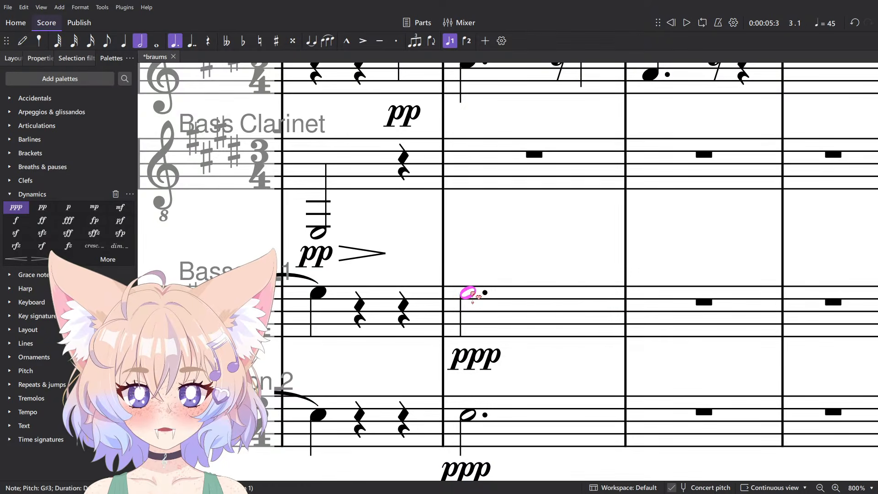
pyautogui.click(514, 287)
pyautogui.press('Escape')
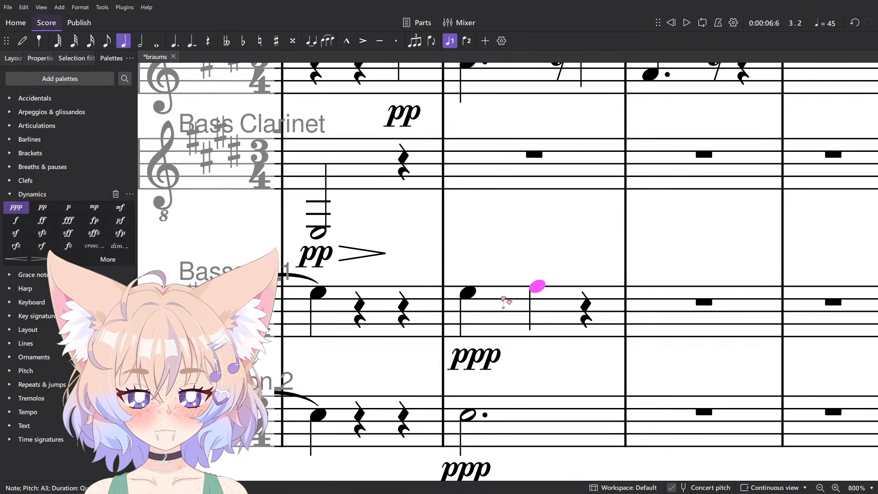
pyautogui.press('6')
pyautogui.click(503, 300)
pyautogui.press('space')
pyautogui.scroll(-4, 465, 166)
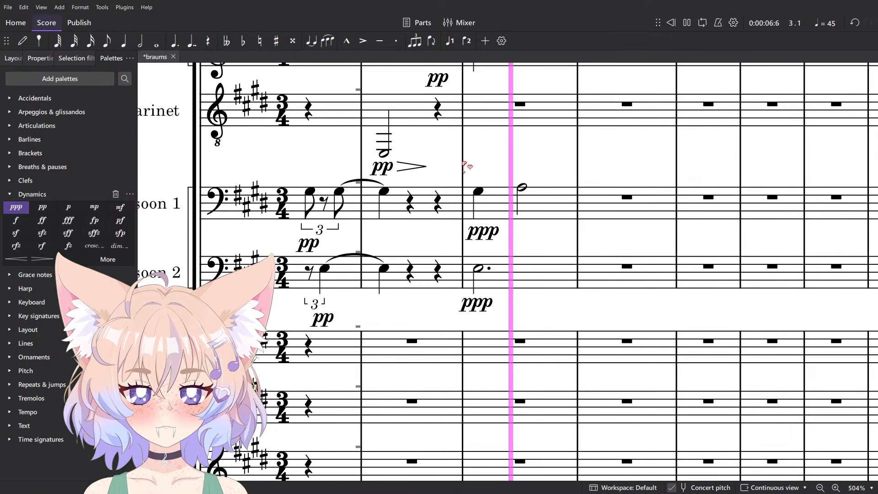
pyautogui.press('space')
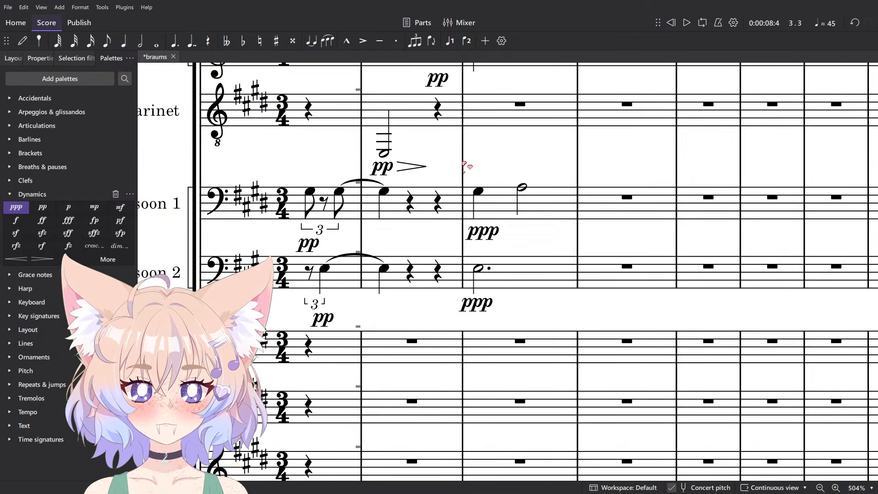
# Cut the notes of both bassoons from measure 3.
pyautogui.scroll(3, 465, 166)
pyautogui.click(538, 338)
pyautogui.scroll(-3, 537, 338)
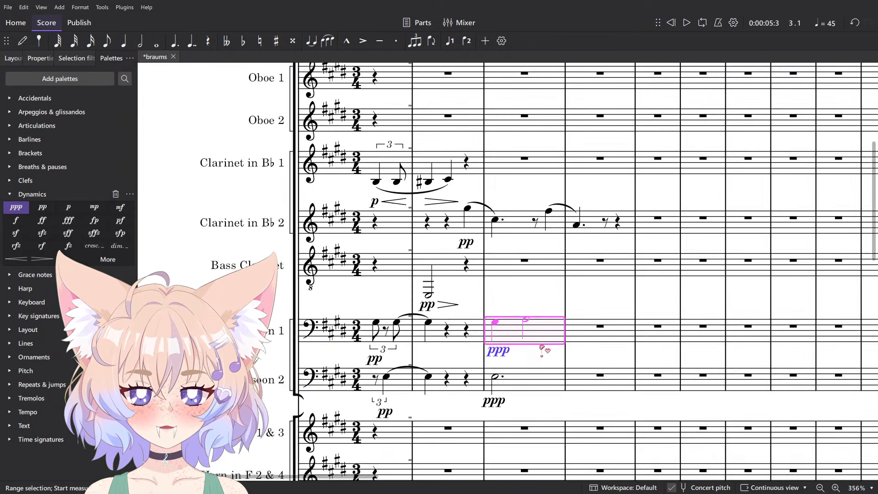
pyautogui.keyDown('shift'); pyautogui.click(557, 371); pyautogui.keyUp('shift')
pyautogui.hotkey('ctrl', 'x')
# Delete the contrabass chord in measure 4.
pyautogui.scroll(-6, 556, 369)
pyautogui.scroll(-10, 550, 368)
pyautogui.scroll(5, 553, 370)
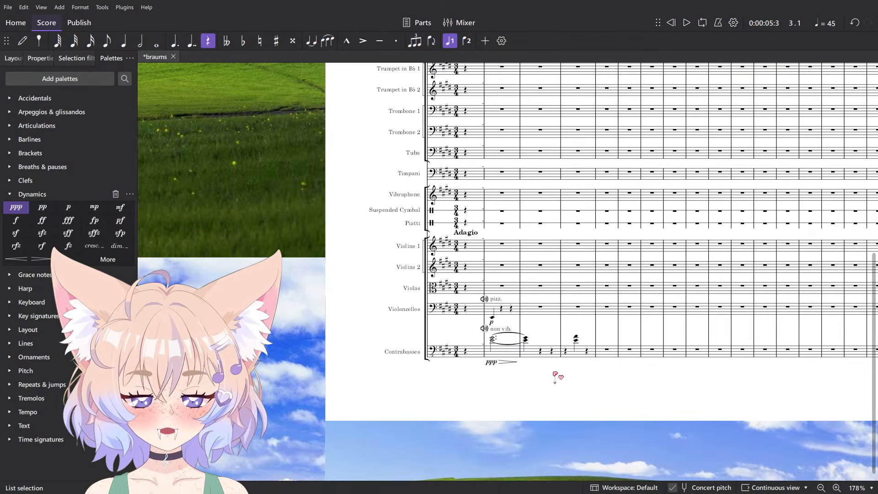
pyautogui.keyDown('ctrl'); pyautogui.scroll(10, 557, 373); pyautogui.keyUp('ctrl')
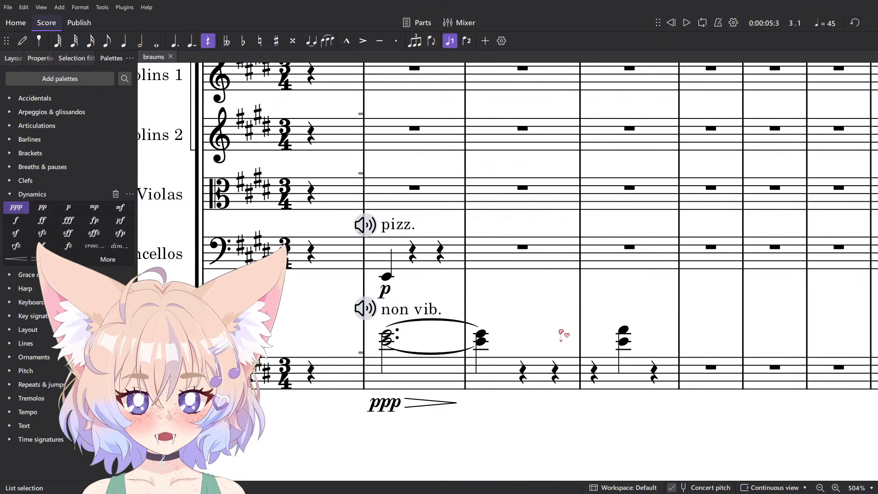
pyautogui.click(626, 375)
pyautogui.press('Delete')
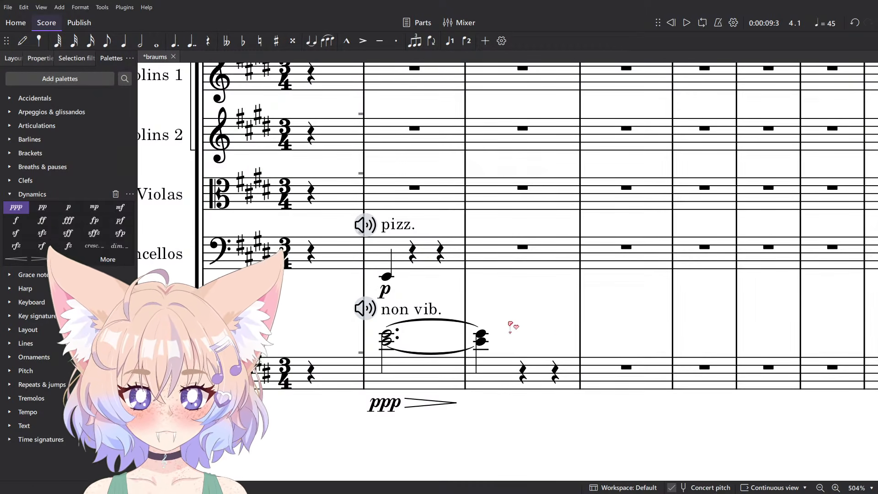
# Enter a quarter-note chord of E3 and A3 on beat 2 of measure 3 in the contrabasses.
pyautogui.scroll(5, 510, 324)
pyautogui.click(480, 341)
pyautogui.press('n')
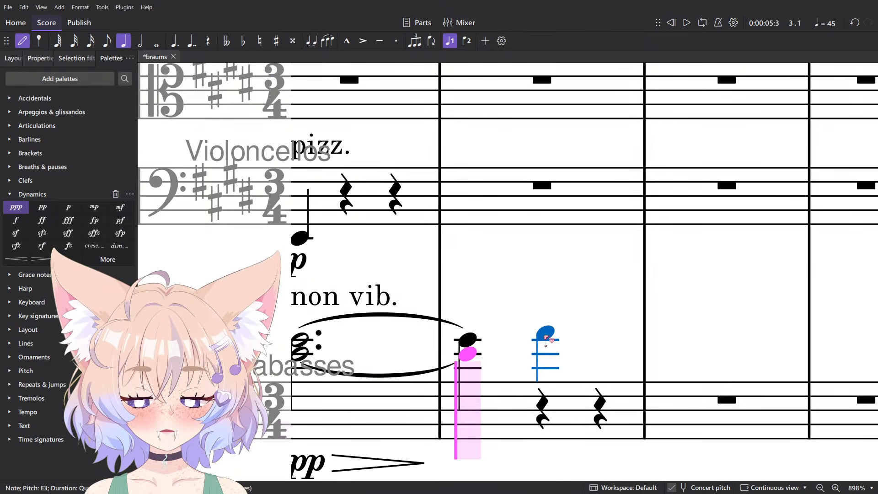
pyautogui.click(544, 333)
pyautogui.press('Escape')
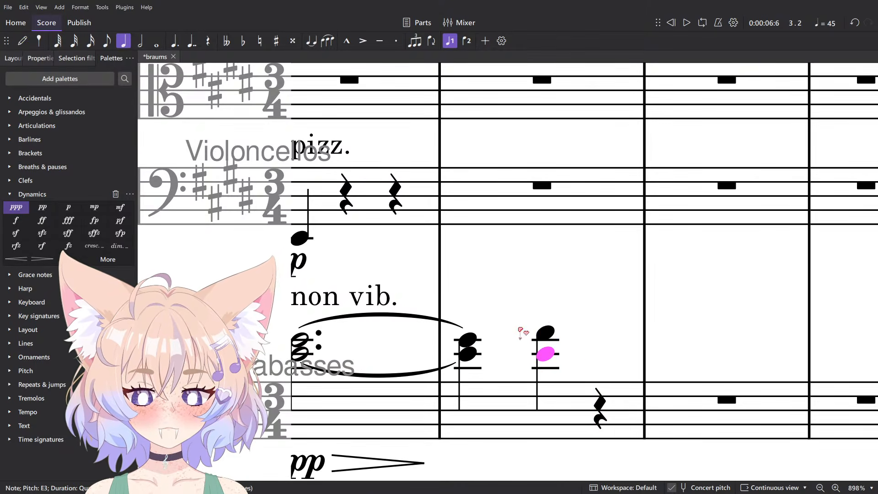
# Swap the low strings in measures 2 and 3, giving the non vib. chords to the violoncellos and the pizz. note to the contrabasses, and play back.
pyautogui.scroll(-7, 477, 377)
pyautogui.click(482, 396)
pyautogui.keyDown('shift'); pyautogui.click(427, 394); pyautogui.keyUp('shift')
pyautogui.press('Delete')
pyautogui.click(420, 305)
pyautogui.keyDown('shift'); pyautogui.click(544, 302); pyautogui.keyUp('shift')
pyautogui.hotkey('ctrl', 'z')
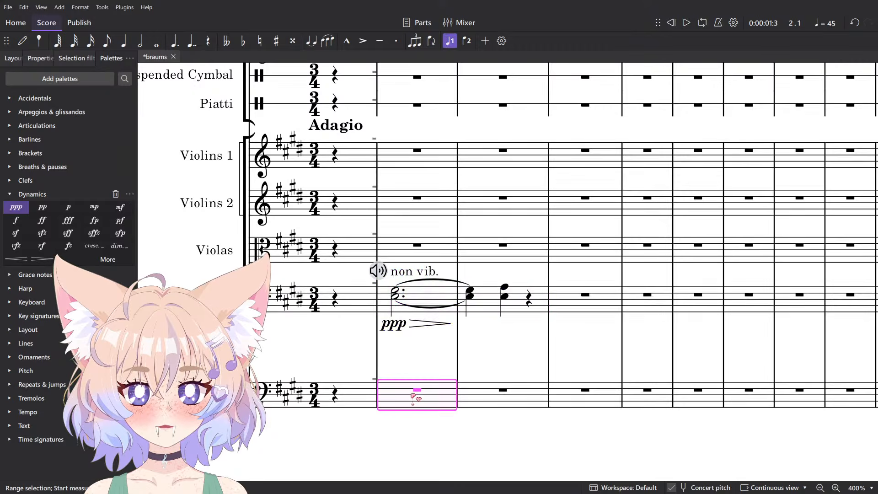
pyautogui.hotkey('ctrl', 'v')
pyautogui.press('space')
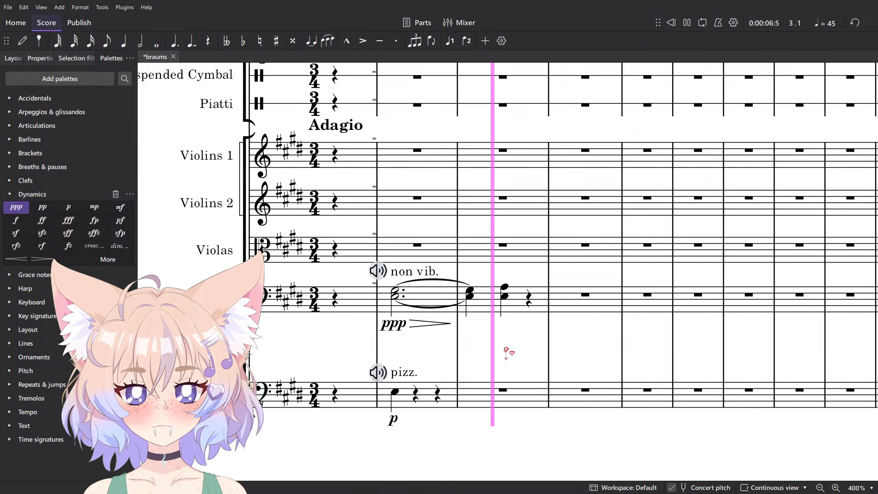
pyautogui.press('space')
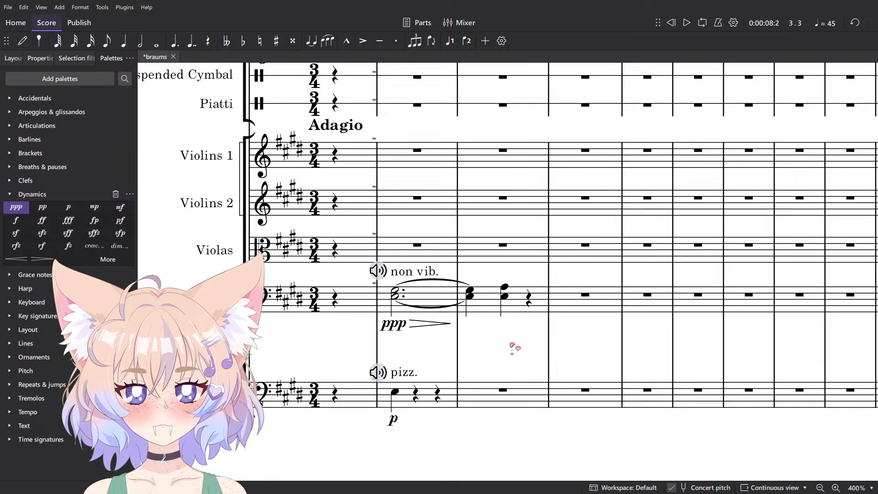
# Delete the lower note of the violoncello chord on beat 2 of measure 3 and play back the measure.
pyautogui.scroll(4, 507, 341)
pyautogui.click(514, 277)
pyautogui.press('Delete')
pyautogui.press('space')
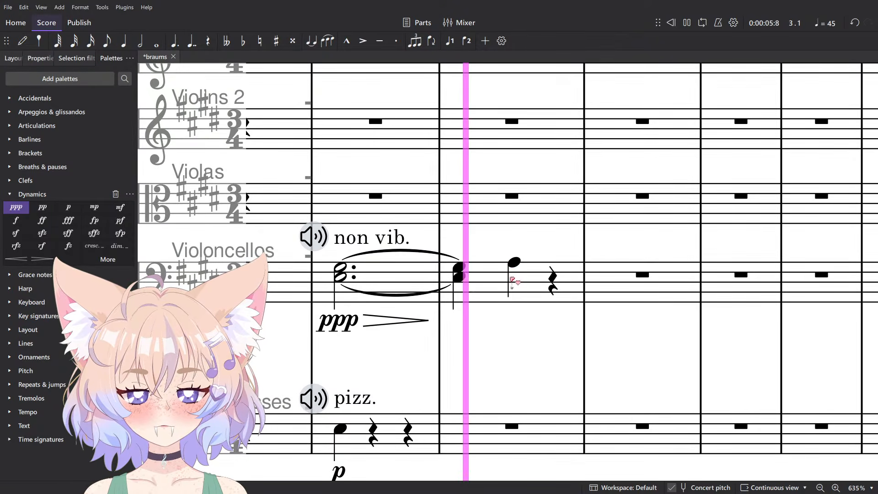
pyautogui.press('space')
# Lengthen the violoncello note on beat 2 of measure 3 to a half note and play back the measure.
pyautogui.click(514, 262)
pyautogui.press('6')
pyautogui.click(458, 270)
pyautogui.press('space')
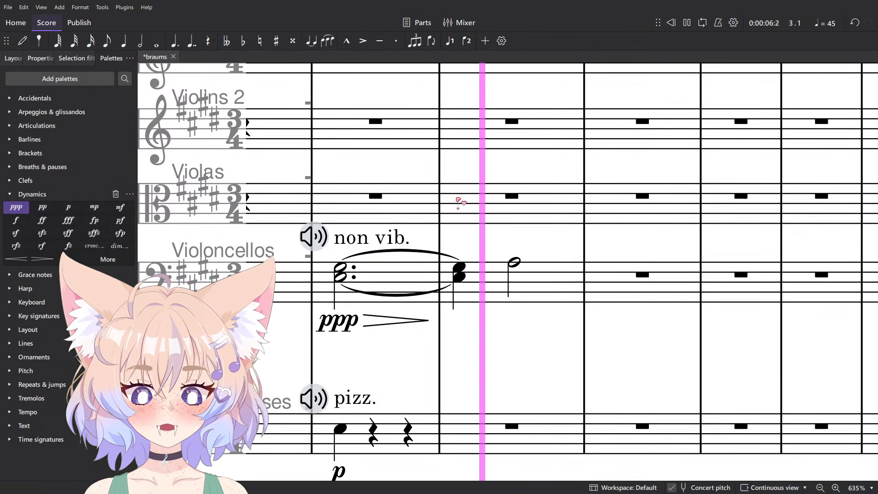
pyautogui.press('space')
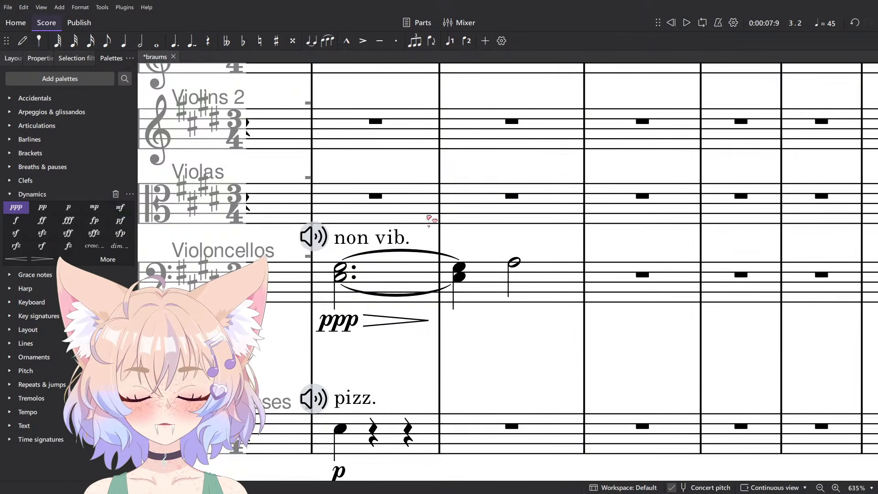
# Examine how the woodwind parts in measures 1 to 4 sit against the rest of the orchestra.
pyautogui.scroll(-8, 459, 202)
pyautogui.scroll(10, 451, 231)
pyautogui.scroll(-3, 460, 259)
pyautogui.scroll(-3, 473, 306)
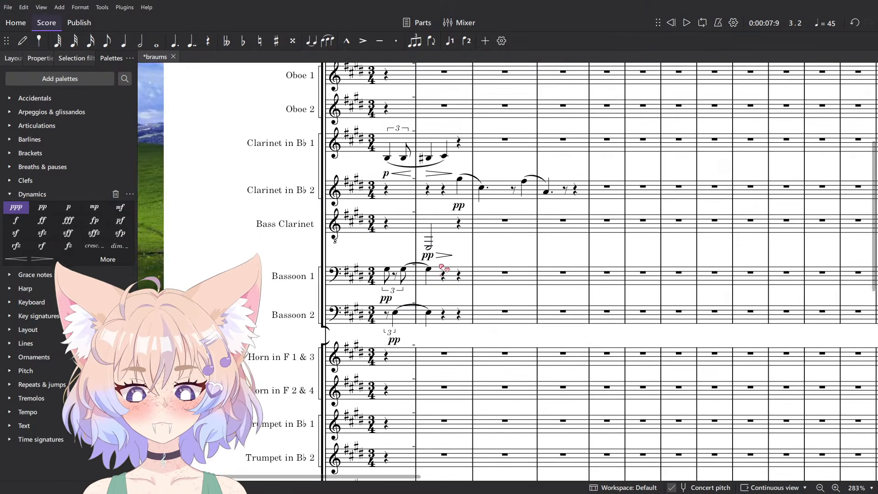
pyautogui.keyDown('ctrl'); pyautogui.scroll(1, 467, 353); pyautogui.keyUp('ctrl')
pyautogui.click(463, 168)
pyautogui.scroll(3, 531, 194)
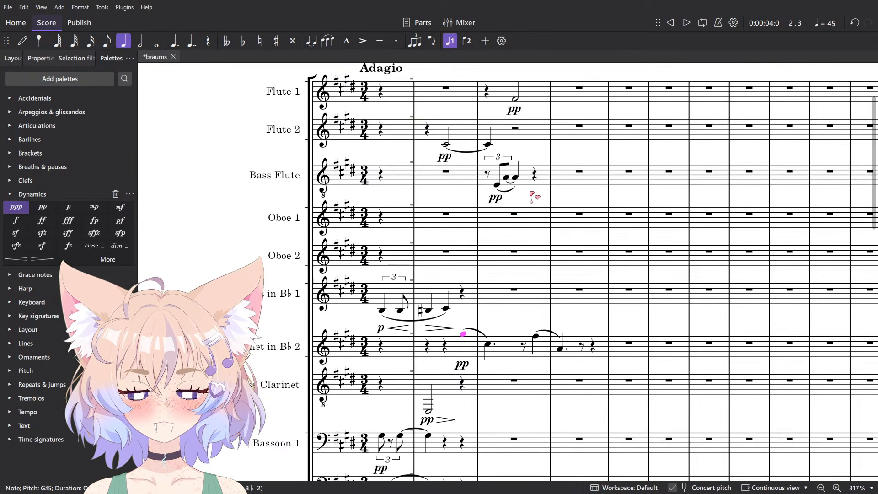
pyautogui.click(511, 179)
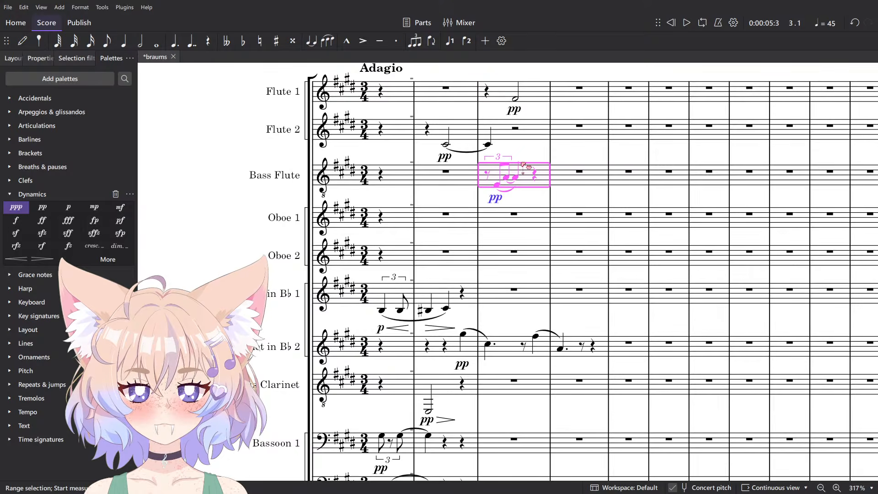
pyautogui.press('Escape')
pyautogui.keyDown('ctrl'); pyautogui.scroll(-7, 524, 156); pyautogui.keyUp('ctrl')
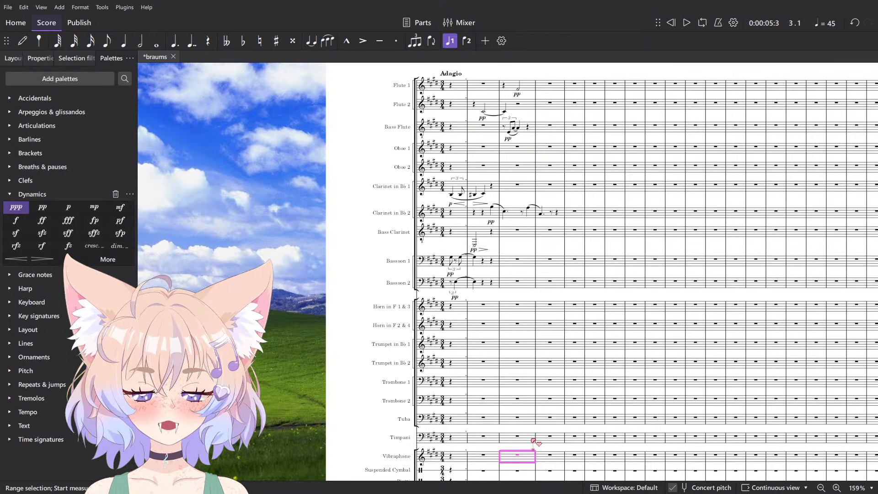
pyautogui.scroll(2, 537, 194)
pyautogui.click(507, 223)
pyautogui.click(509, 192)
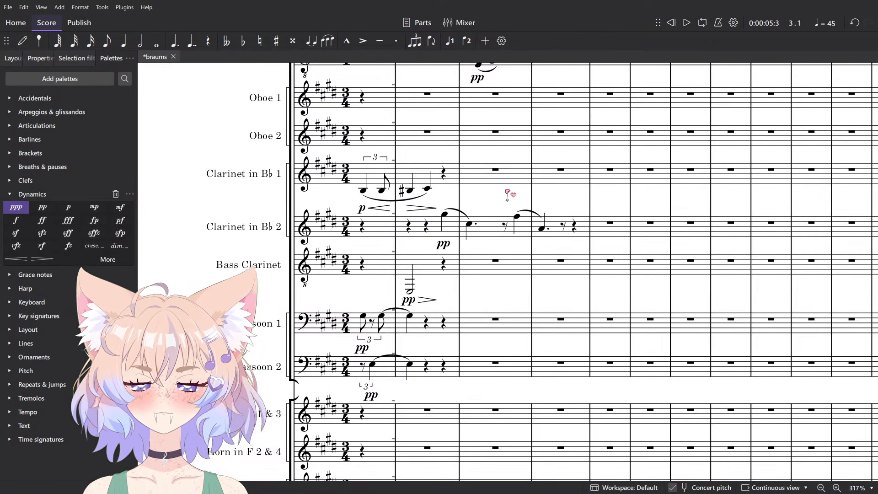
pyautogui.moveTo(624, 224); pyautogui.dragTo(609, 319)
pyautogui.scroll(-5, 581, 303)
pyautogui.scroll(-3, 580, 302)
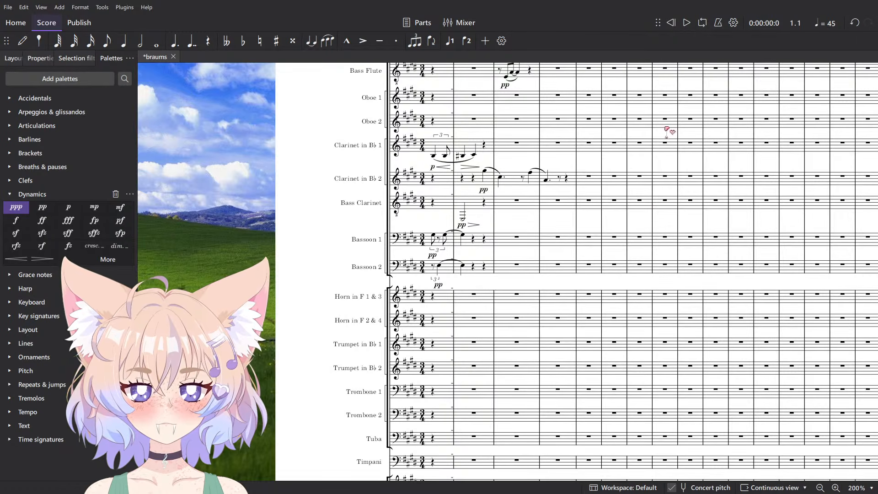
# Enter a quarter note on beat 1 of measure 2 for the suspended cymbal, mark it pp, and play back.
pyautogui.scroll(4, 415, 363)
pyautogui.scroll(-6, 419, 366)
pyautogui.press('n')
pyautogui.scroll(-2, 443, 359)
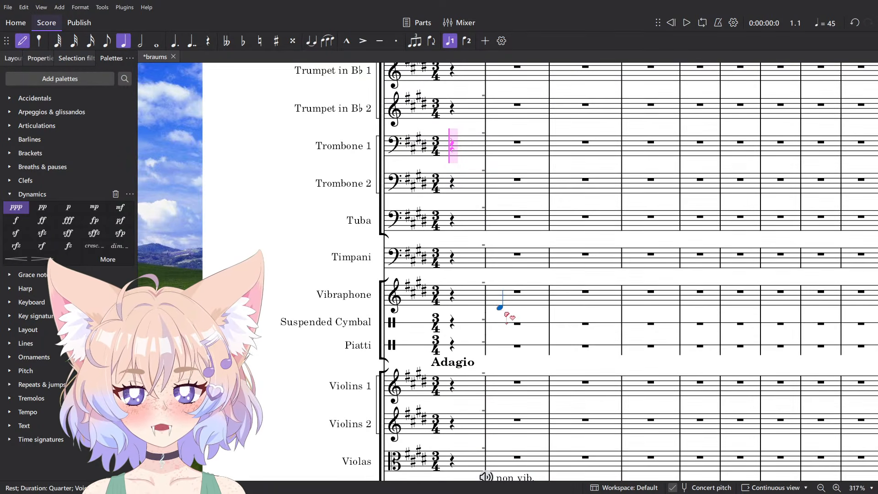
pyautogui.click(497, 325)
pyautogui.press('Escape')
pyautogui.click(42, 207)
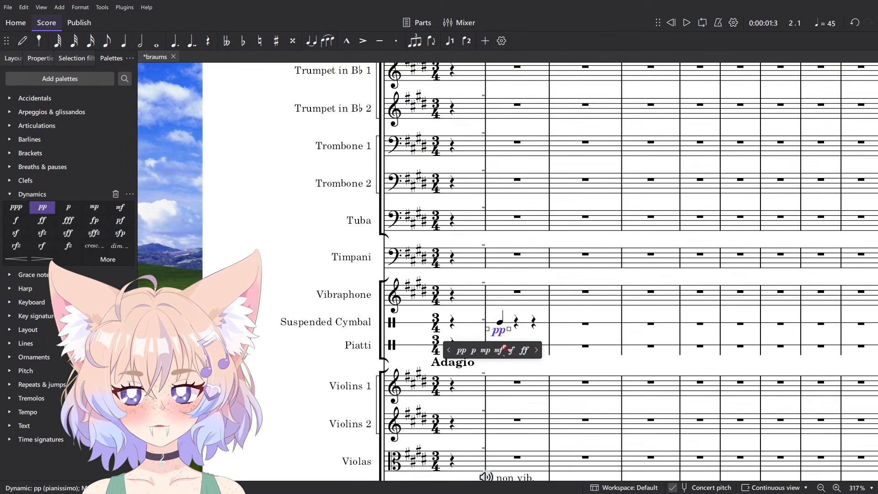
pyautogui.press('Escape')
pyautogui.press('Escape')
pyautogui.press('space')
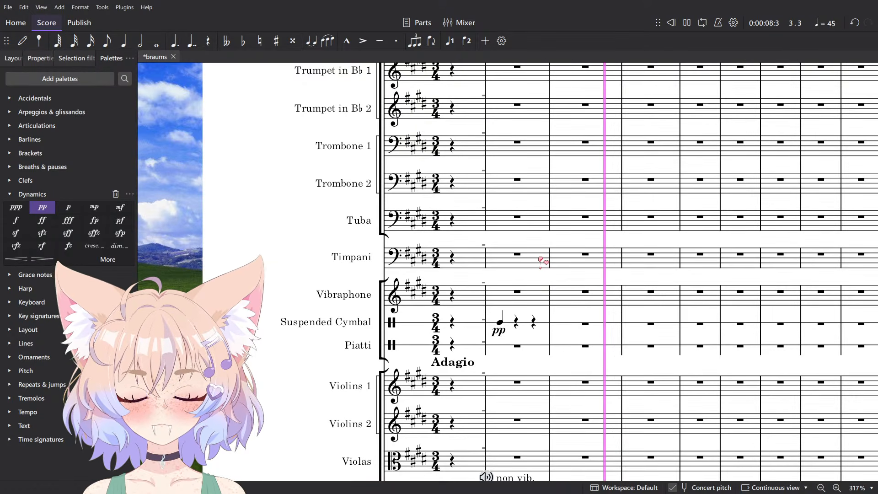
pyautogui.press('space')
# Extend the violoncello A3 on beat 2 of measure 3 with tied dotted half notes through the following measures.
pyautogui.scroll(-5, 540, 259)
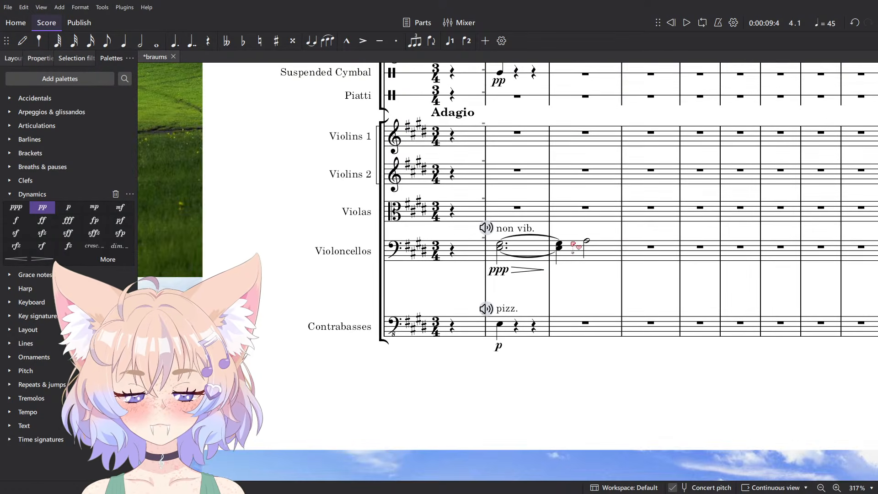
pyautogui.scroll(6, 574, 247)
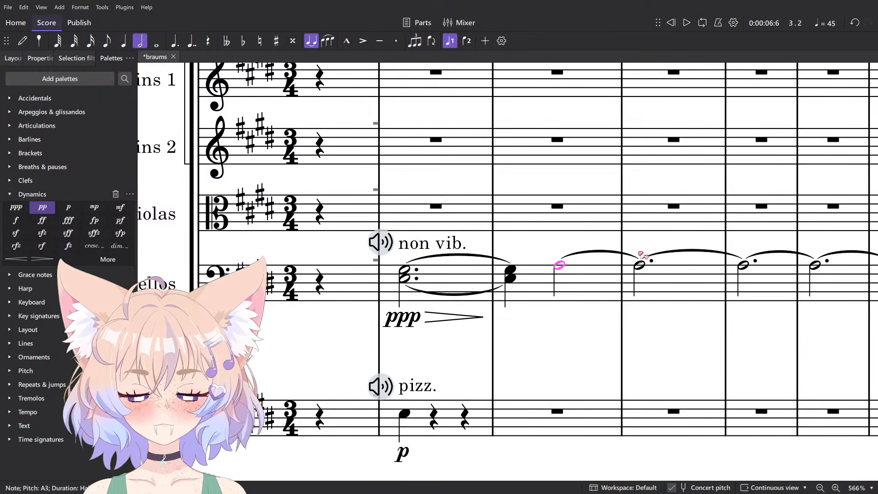
pyautogui.scroll(-8, 559, 266)
# Switch to the Brahms PDF to check measures 3 and 4, and compare them with the woodwind parts in the score.
pyautogui.scroll(10, 473, 357)
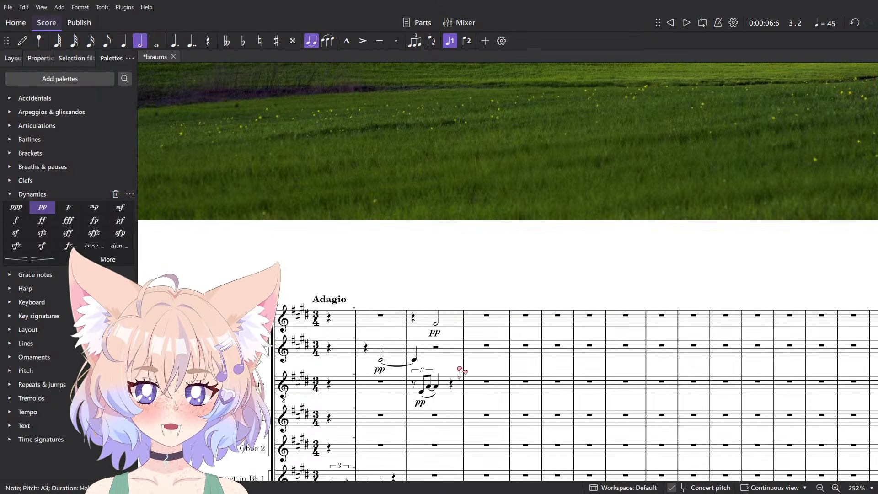
pyautogui.scroll(-3, 495, 392)
pyautogui.hotkey('alt', 'Tab')
pyautogui.scroll(3, 597, 296)
pyautogui.hscroll(5, 597, 297)
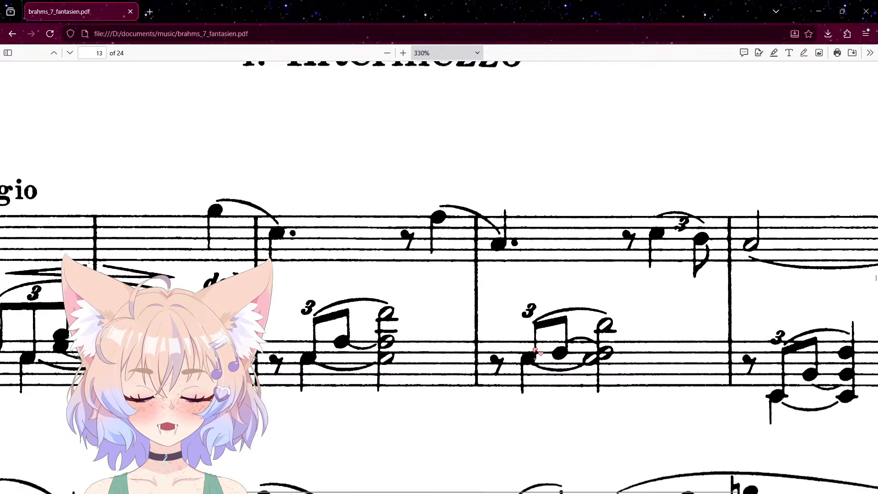
pyautogui.hotkey('alt', 'Tab')
pyautogui.scroll(2, 457, 274)
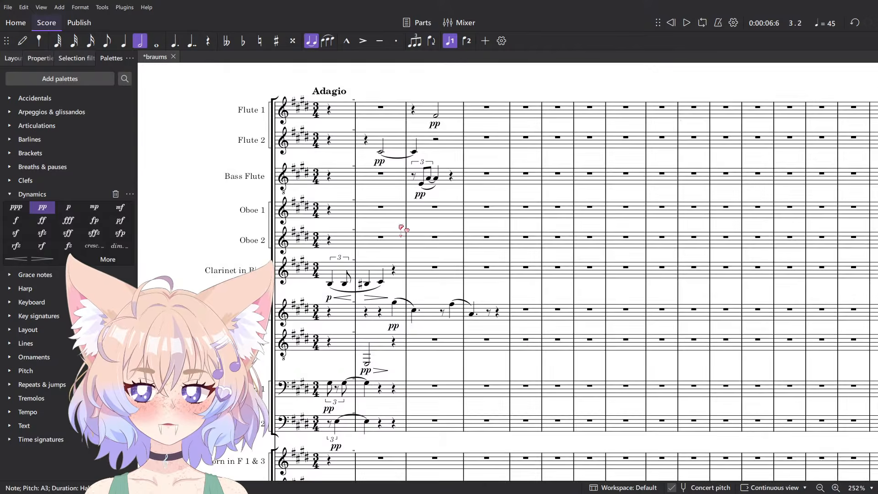
pyautogui.scroll(4, 400, 225)
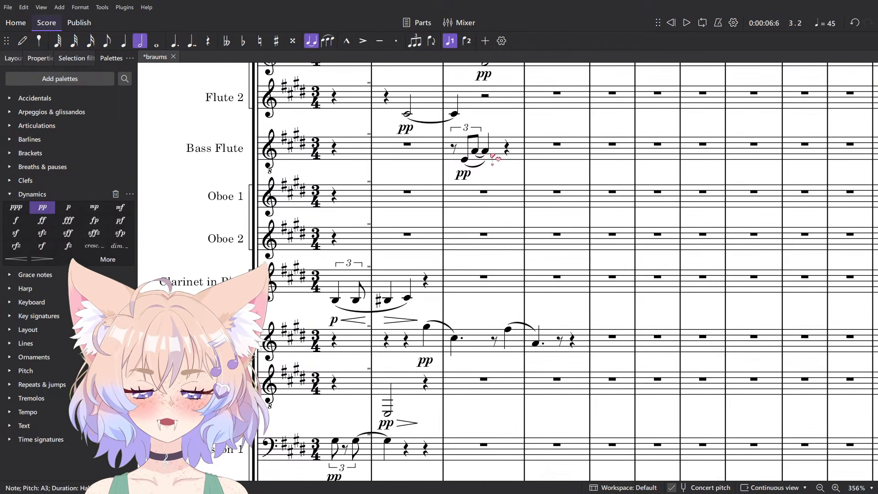
# Move the bass flute's measure 3 figure to the bass clarinet in the same measure.
pyautogui.click(492, 156)
pyautogui.scroll(2, 498, 162)
pyautogui.scroll(-2, 508, 169)
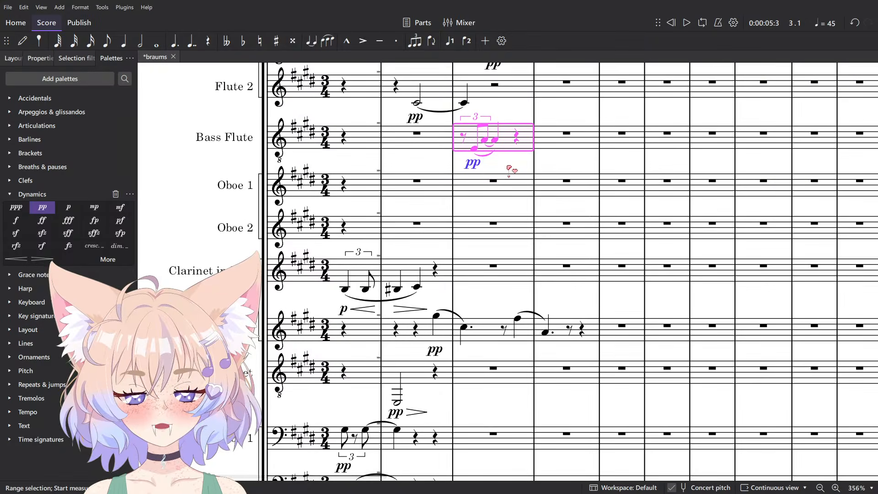
pyautogui.moveTo(508, 167); pyautogui.dragTo(497, 224)
pyautogui.moveTo(497, 436); pyautogui.dragTo(496, 413)
pyautogui.hotkey('ctrl', 'x')
pyautogui.click(497, 413)
pyautogui.hotkey('ctrl', 'v')
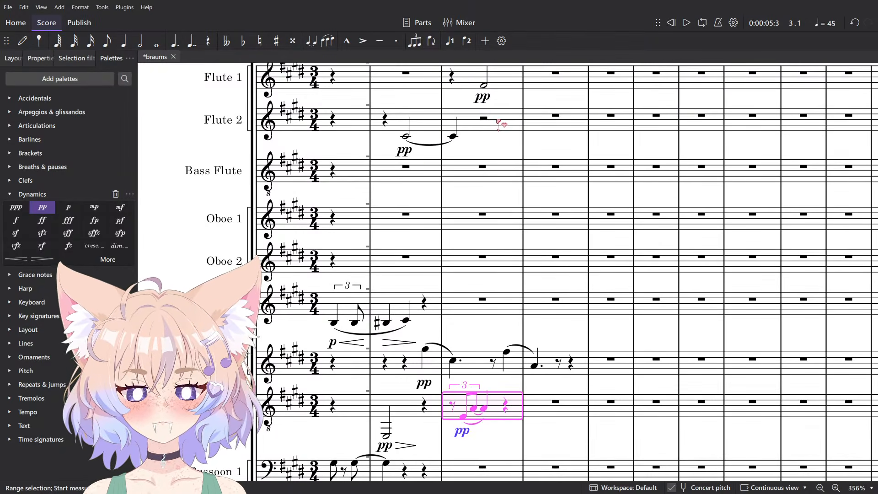
# Move Flute 1's measure 3 half note to Clarinet in B♭ 1 and play back the measure.
pyautogui.press('Escape')
pyautogui.click(503, 72)
pyautogui.hotkey('ctrl', 'x')
pyautogui.click(481, 293)
pyautogui.hotkey('ctrl', 'v')
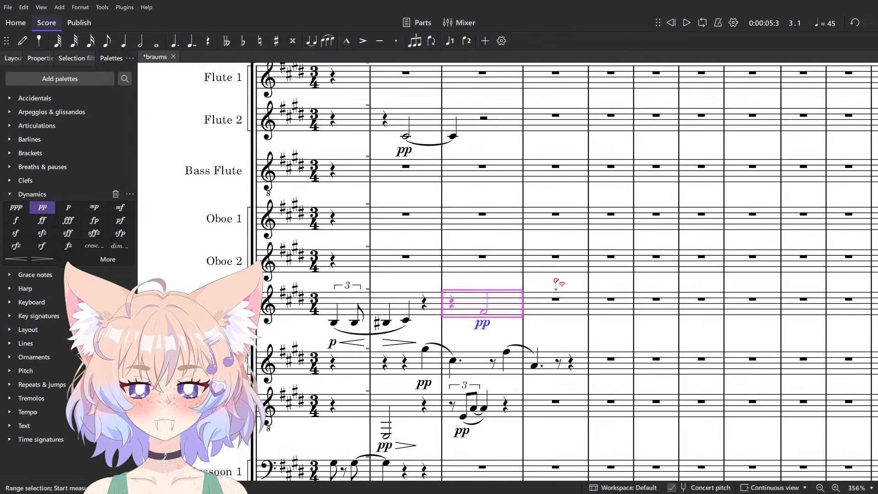
pyautogui.press('Escape')
pyautogui.moveTo(546, 281); pyautogui.dragTo(543, 236)
pyautogui.scroll(-1, 544, 238)
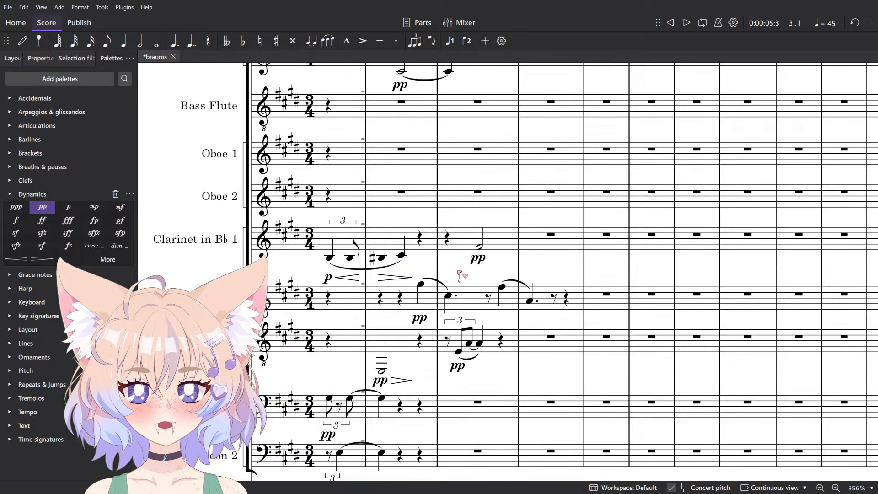
pyautogui.press('space')
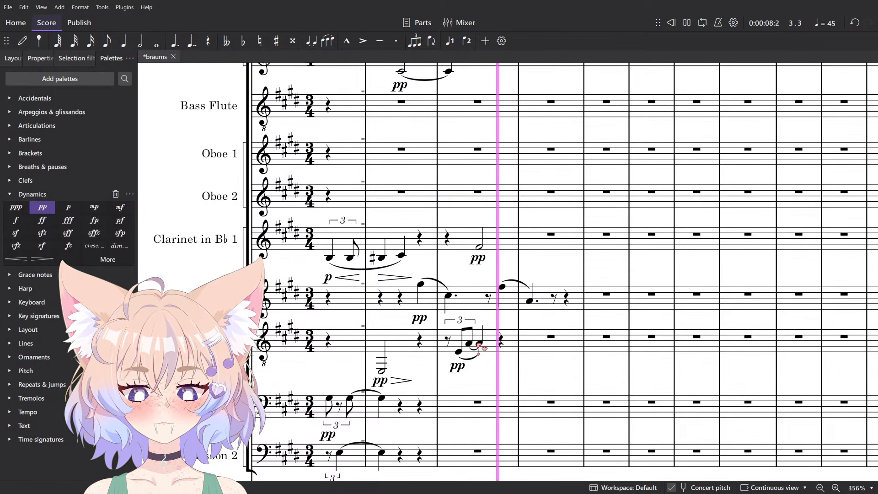
pyautogui.press('space')
# Change the dynamic of Clarinet in B♭ 2's entry on beat 3 of measure 2 to p and play back.
pyautogui.keyDown('ctrl'); pyautogui.scroll(3, 480, 346); pyautogui.keyUp('ctrl')
pyautogui.click(457, 365)
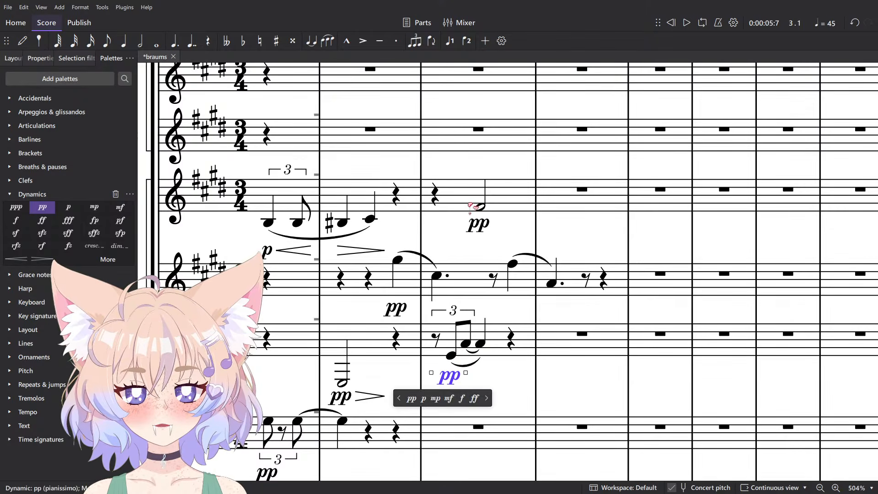
pyautogui.keyDown('ctrl'); pyautogui.click(477, 259); pyautogui.keyUp('ctrl')
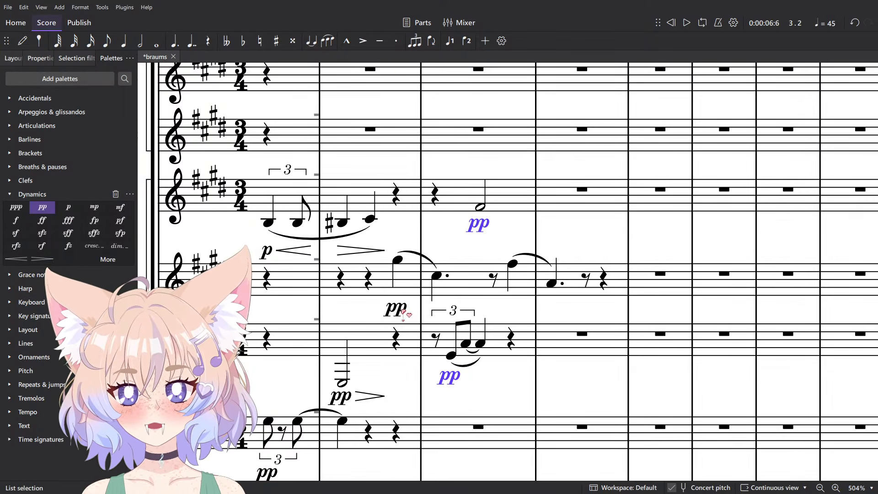
pyautogui.click(399, 310)
pyautogui.click(69, 207)
pyautogui.press('space')
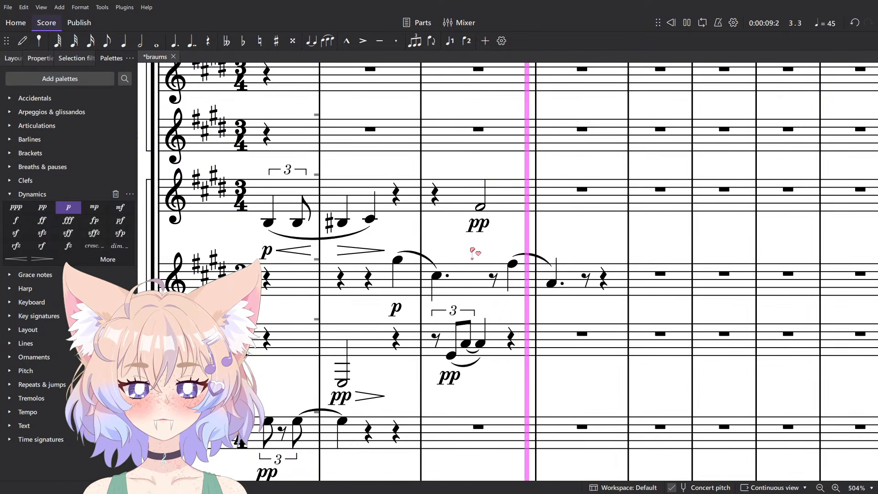
pyautogui.press('space')
# Divide measure 4 into a triplet of eighth rests on beat 1 for the bass clarinet and quarter rests for Clarinet in B♭ 1.
pyautogui.scroll(-5, 472, 274)
pyautogui.scroll(-3, 485, 256)
pyautogui.scroll(7, 507, 181)
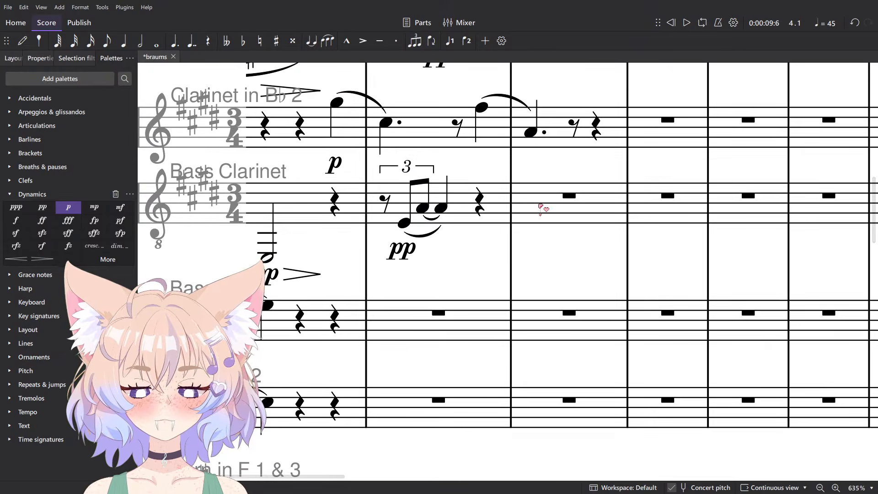
pyautogui.click(539, 207)
pyautogui.moveTo(542, 225); pyautogui.dragTo(536, 344)
pyautogui.press('5')
pyautogui.click(555, 143)
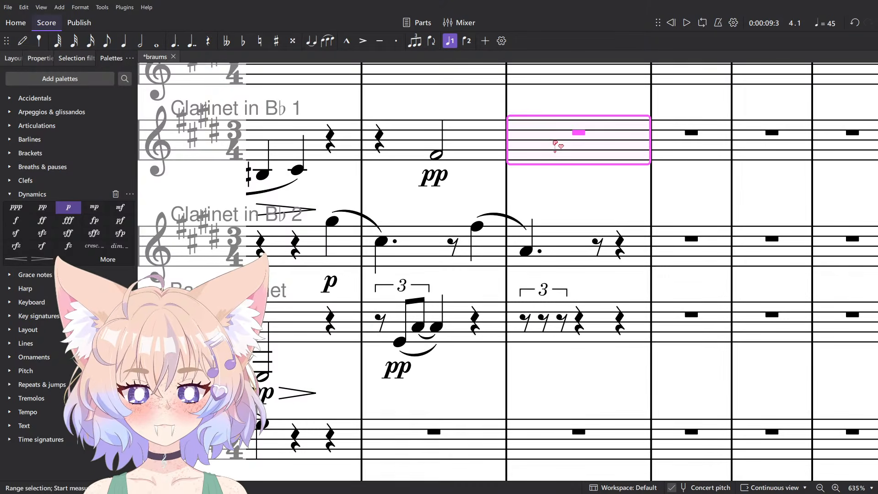
pyautogui.press('5')
# Following the Brahms PDF, enter triplet eighths E3 and F♯3 in the bass clarinet's measure 4, tied to a quarter F♯3 on beat 2.
pyautogui.press('n')
pyautogui.hotkey('alt', 'Tab')
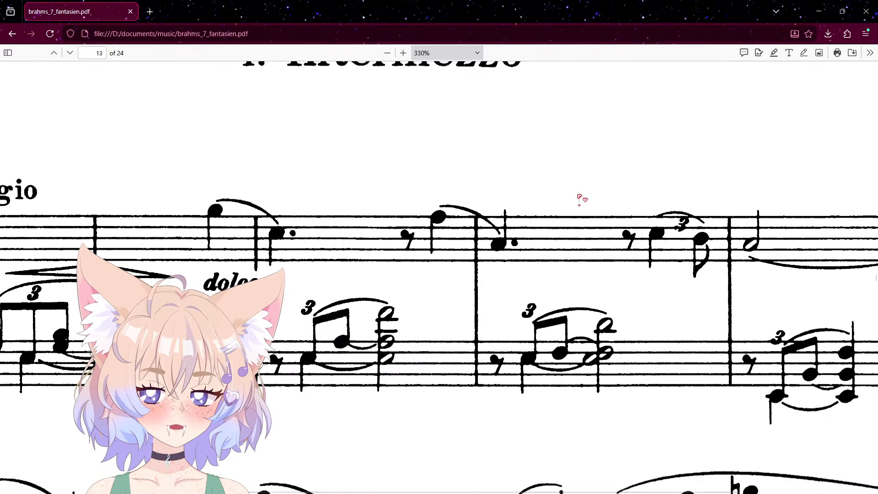
pyautogui.hotkey('alt', 'Tab')
pyautogui.scroll(3, 544, 323)
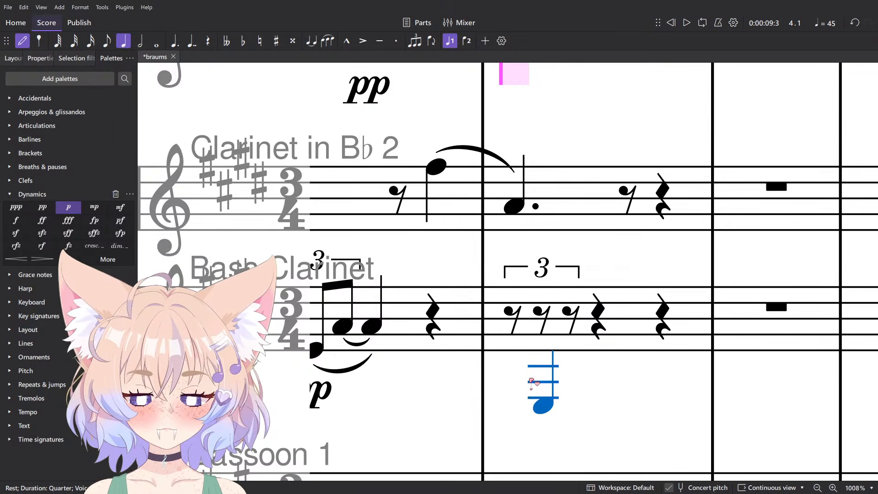
pyautogui.press('4')
pyautogui.click(540, 353)
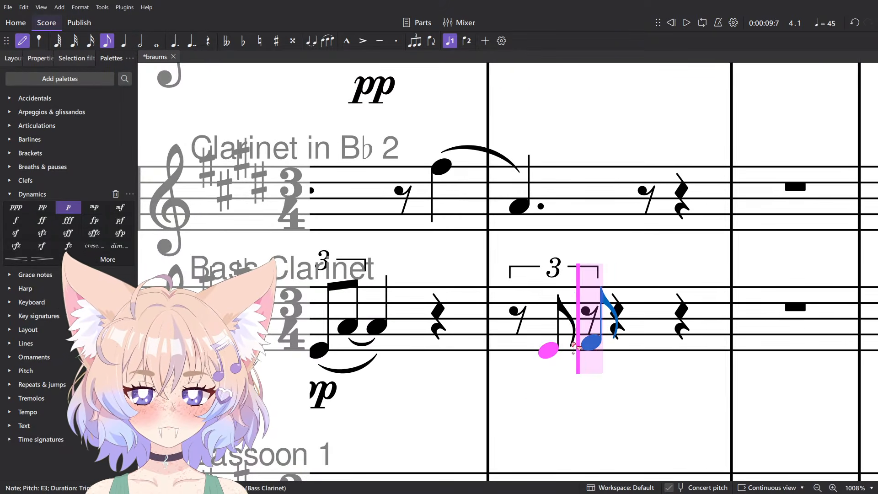
pyautogui.click(579, 339)
pyautogui.scroll(-3, 595, 326)
pyautogui.press('Left')
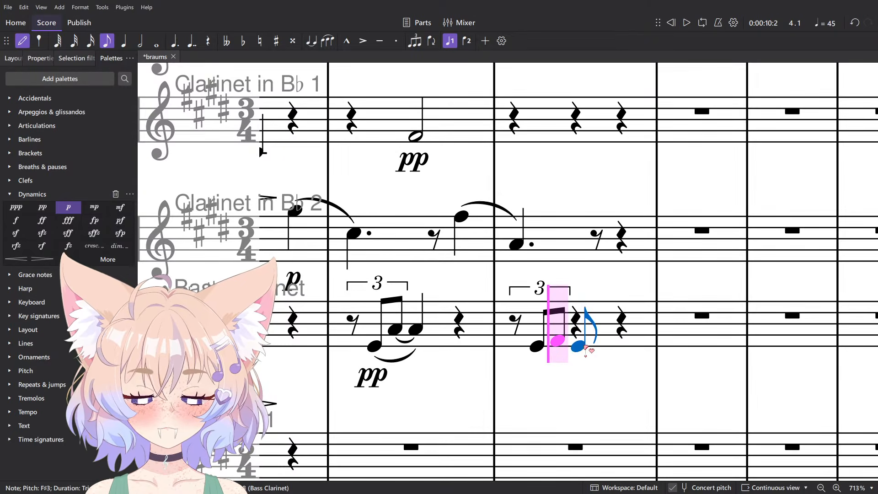
pyautogui.click(582, 343)
pyautogui.press('Escape')
pyautogui.click(560, 344)
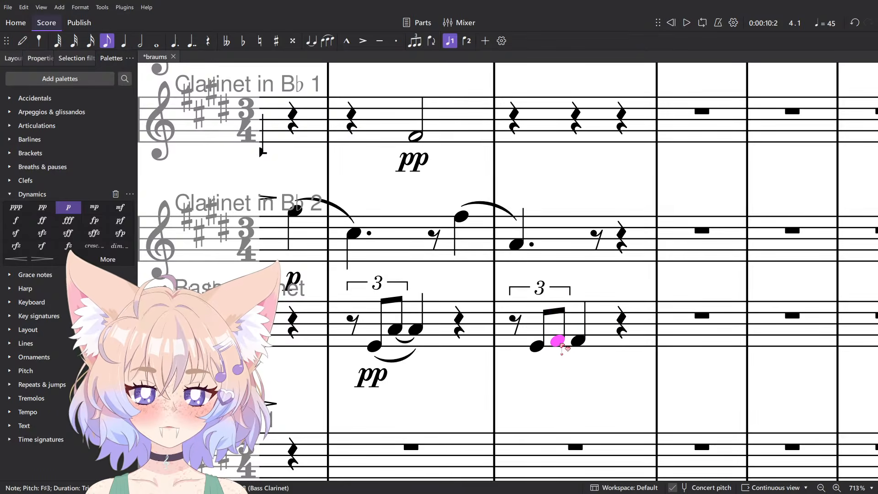
# Enter a half note D♯4 on beat 2 of measure 4 in Clarinet in B♭ 1.
pyautogui.scroll(3, 572, 197)
pyautogui.press('n')
pyautogui.press('6')
pyautogui.click(578, 231)
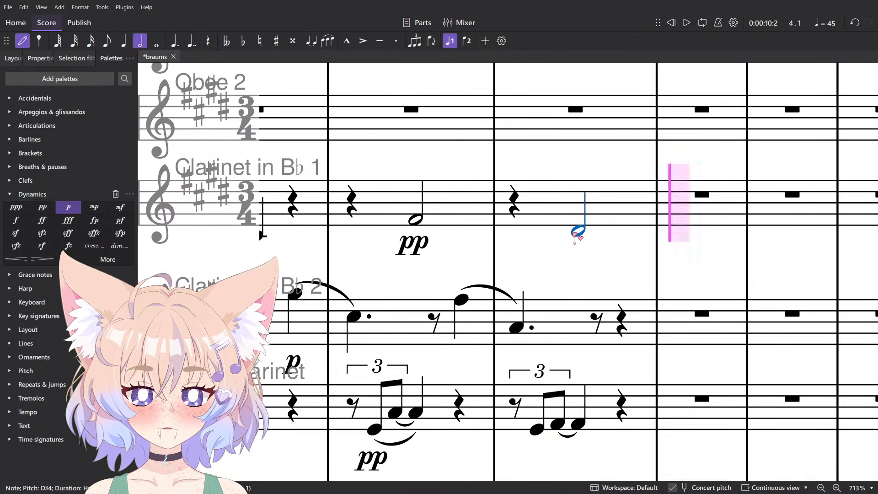
pyautogui.press('Escape')
# Add tenuto marks to Clarinet in B♭ 1's half notes in measures 3 and 4 and play back the passage.
pyautogui.click(515, 196)
pyautogui.scroll(-3, 556, 165)
pyautogui.scroll(1, 523, 189)
pyautogui.click(515, 192)
pyautogui.scroll(1, 500, 189)
pyautogui.click(470, 188)
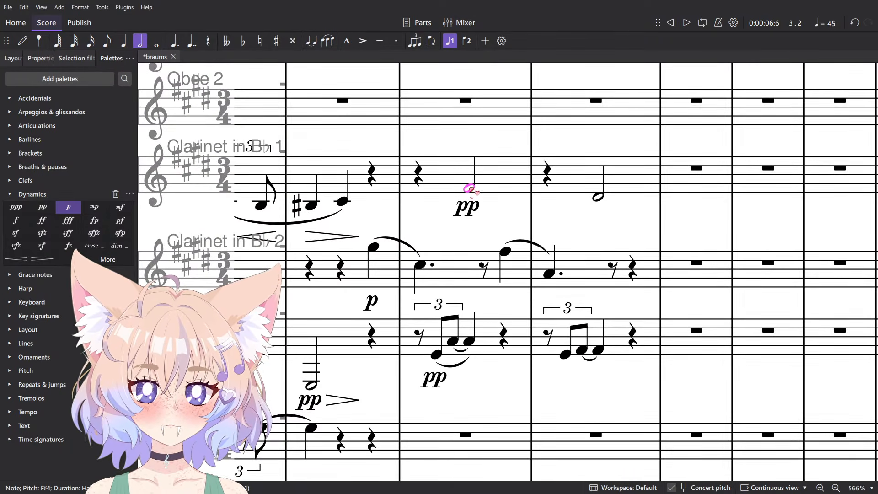
pyautogui.click(598, 197)
pyautogui.click(450, 138)
pyautogui.press('space')
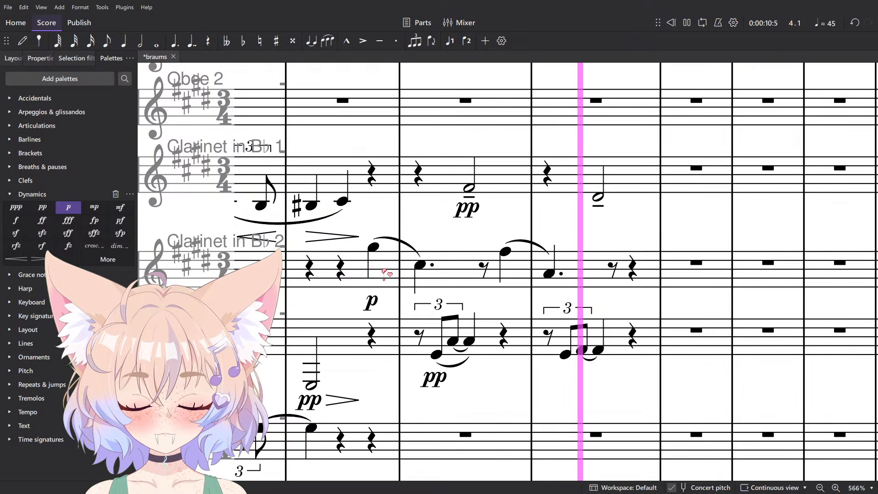
pyautogui.press('space')
# Save the score.
pyautogui.scroll(-2, 400, 266)
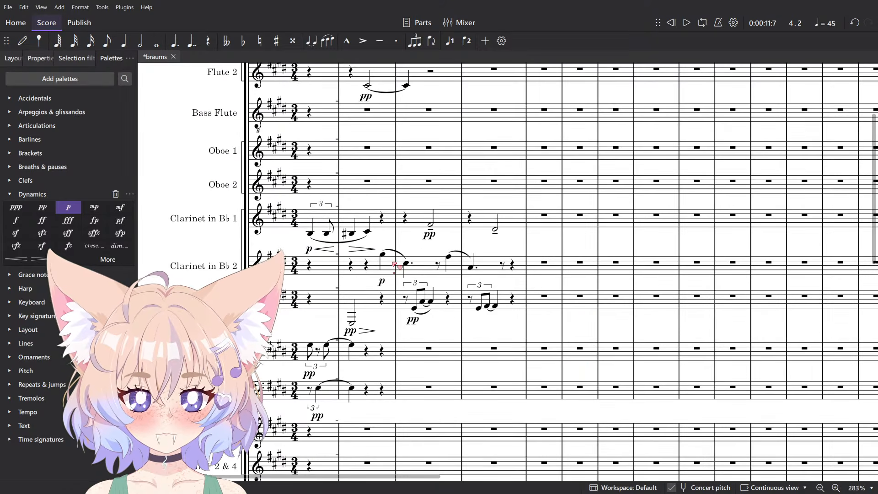
pyautogui.hotkey('ctrl', 's')
pyautogui.scroll(-3, 403, 273)
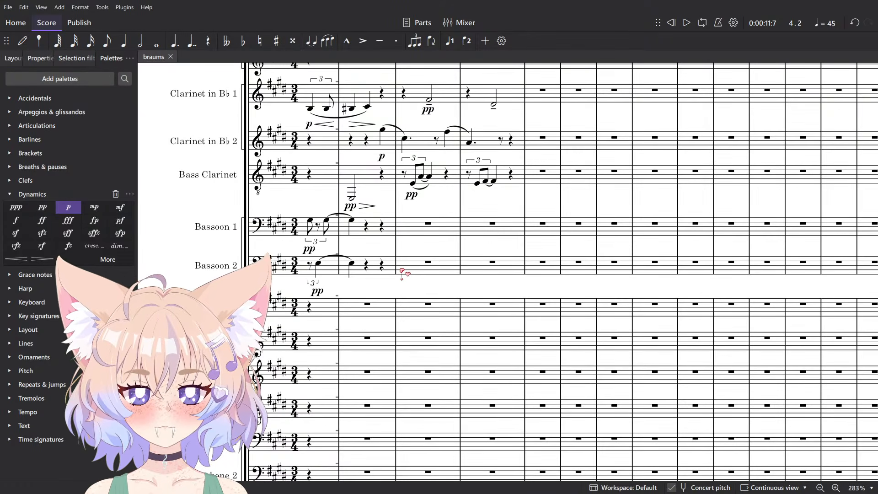
# Compare the score with the Brahms PDF and delete the violoncellos' tied notes after measure 4.
pyautogui.scroll(2, 402, 274)
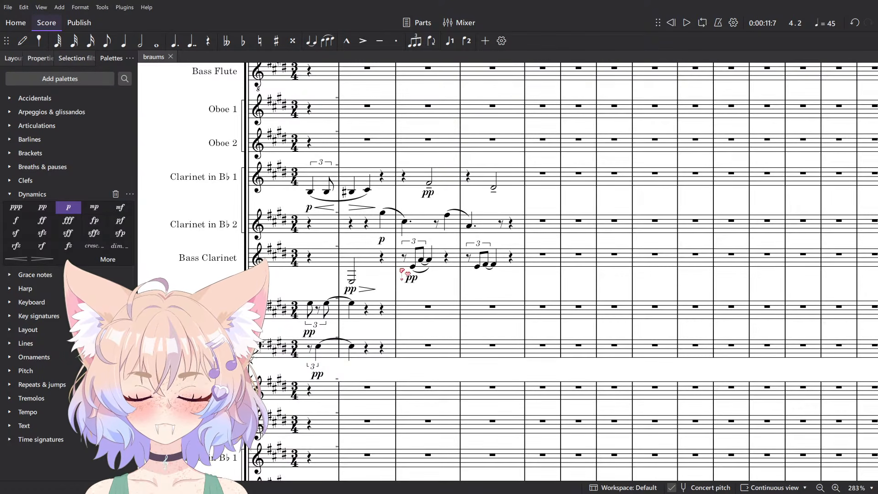
pyautogui.scroll(4, 406, 276)
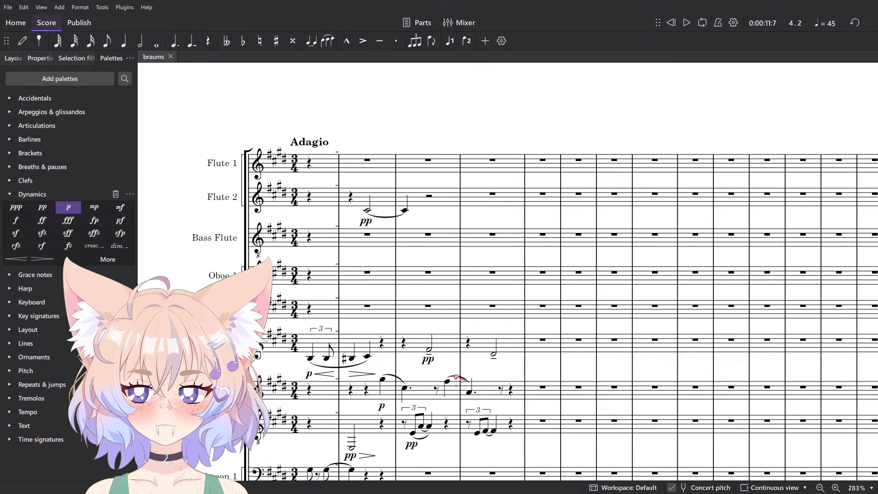
pyautogui.scroll(-20, 455, 376)
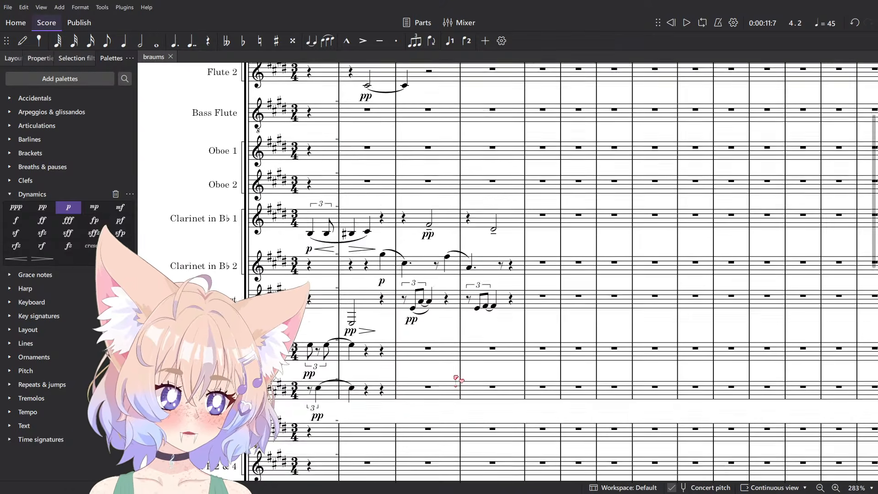
pyautogui.scroll(1, 460, 366)
pyautogui.hotkey('alt', 'Tab')
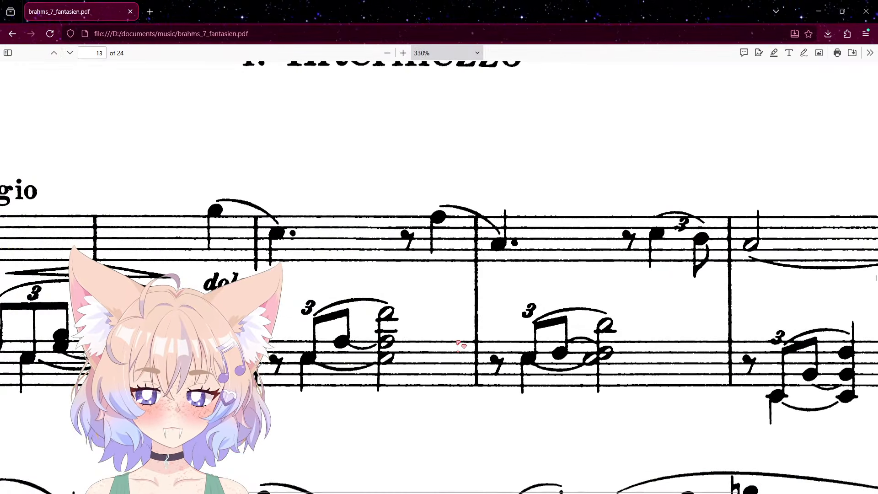
pyautogui.hotkey('alt', 'Tab')
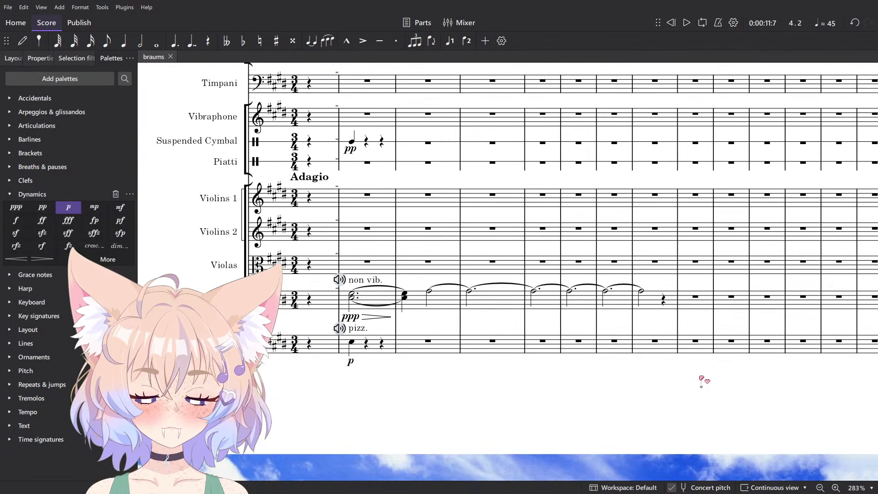
pyautogui.press('Delete')
# Shorten the violoncellos' A3 in measure 4 to a quarter, follow it with a half note F♯3, and play it back.
pyautogui.scroll(7, 471, 310)
pyautogui.click(465, 267)
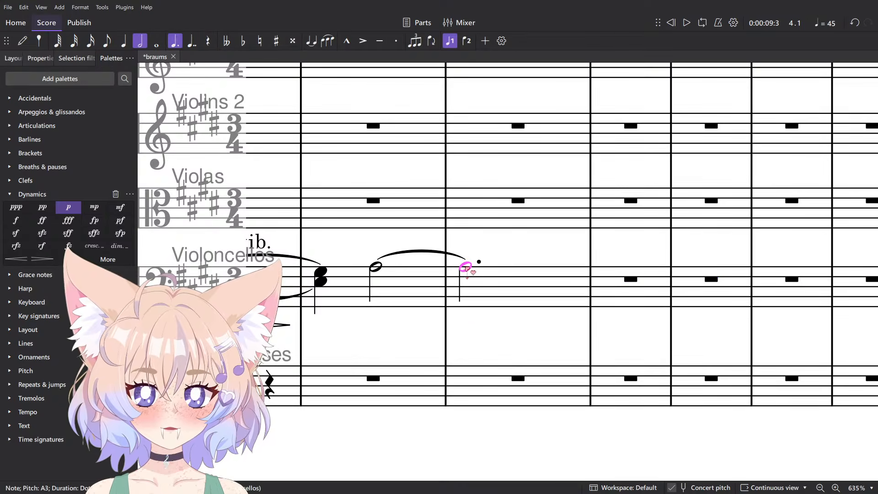
pyautogui.press('5')
pyautogui.press('n')
pyautogui.press('Escape')
pyautogui.scroll(-7, 530, 267)
pyautogui.press('space')
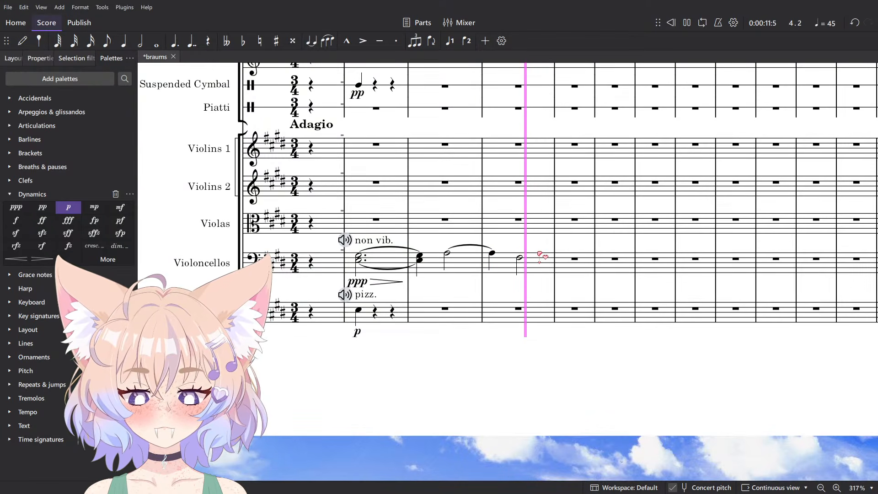
pyautogui.press('space')
# Examine the bass clarinet's triplet figures in measures 3 and 4.
pyautogui.scroll(10, 546, 274)
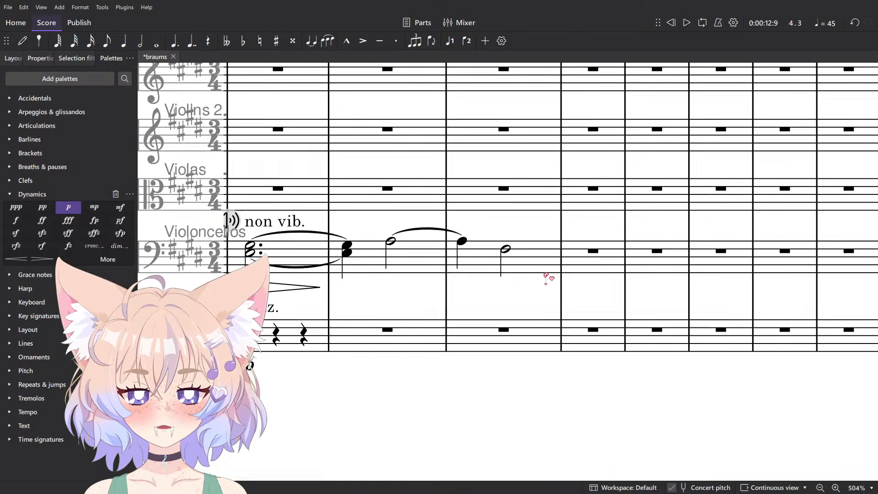
pyautogui.scroll(-1, 550, 334)
pyautogui.scroll(-5, 549, 333)
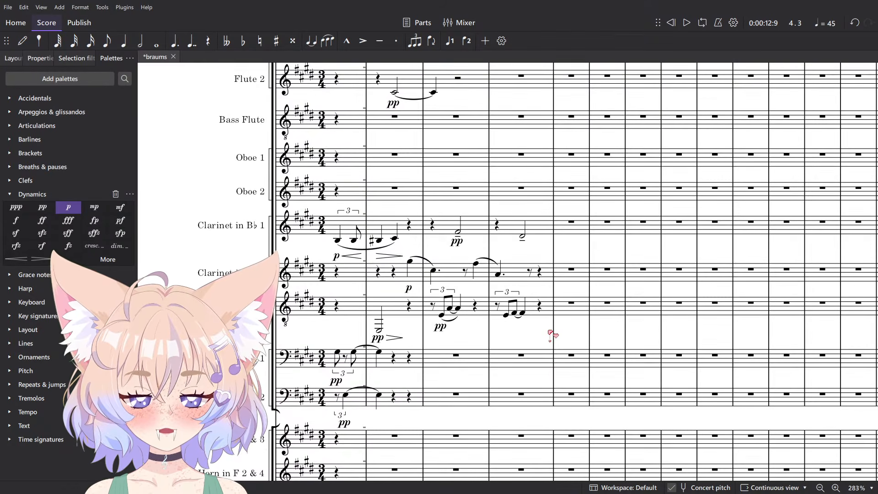
pyautogui.scroll(5, 550, 334)
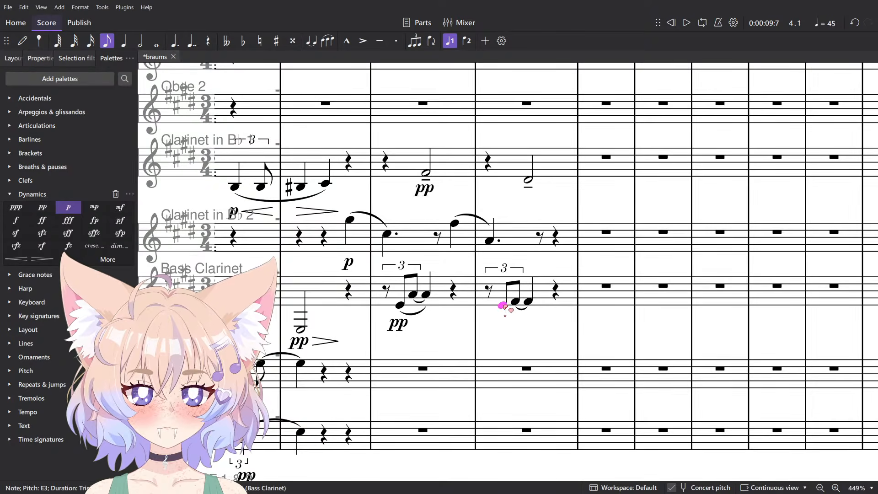
pyautogui.moveTo(492, 304); pyautogui.dragTo(526, 351)
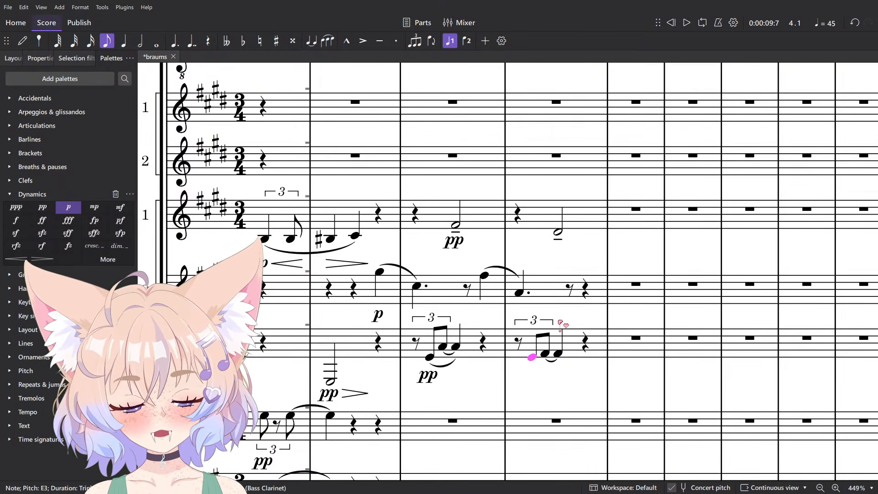
pyautogui.scroll(6, 429, 359)
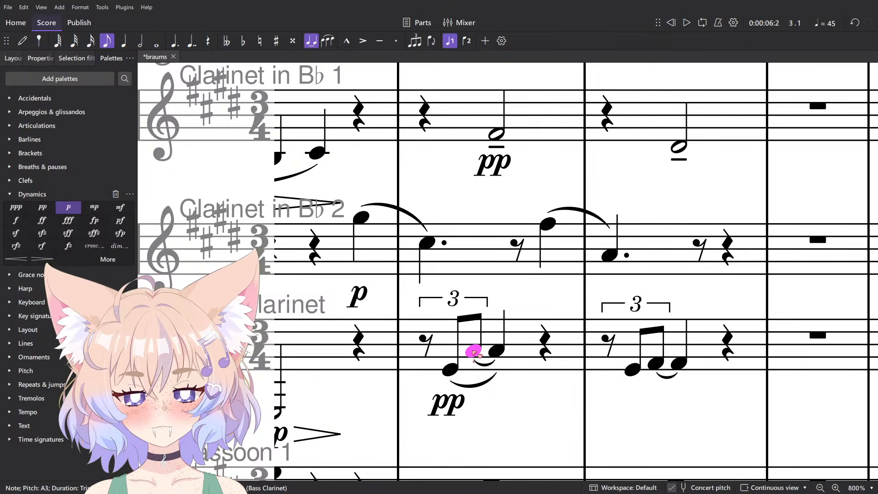
pyautogui.scroll(6, 474, 352)
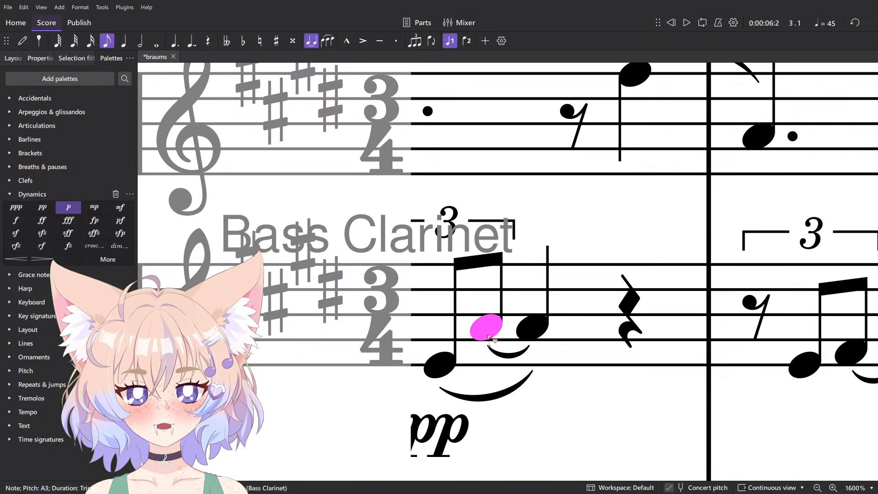
pyautogui.scroll(-6, 489, 337)
pyautogui.moveTo(447, 356); pyautogui.dragTo(524, 339)
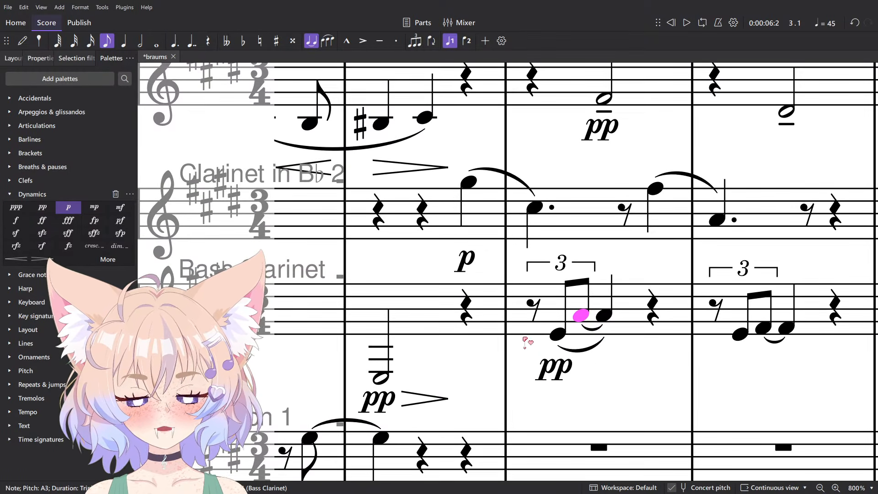
# Try an eighth note on beat 3 of the bass clarinet's measure 2, raise its pitch by steps, and turn it back into a rest.
pyautogui.press('n')
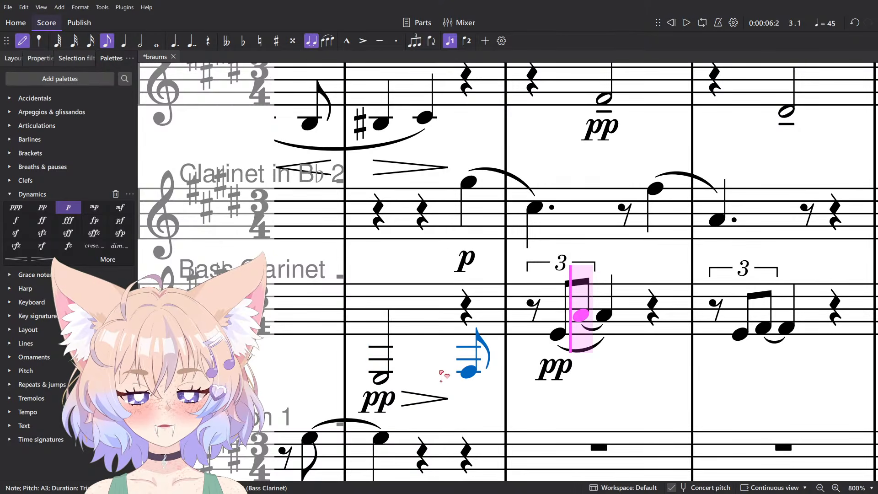
pyautogui.click(469, 370)
pyautogui.press('Escape')
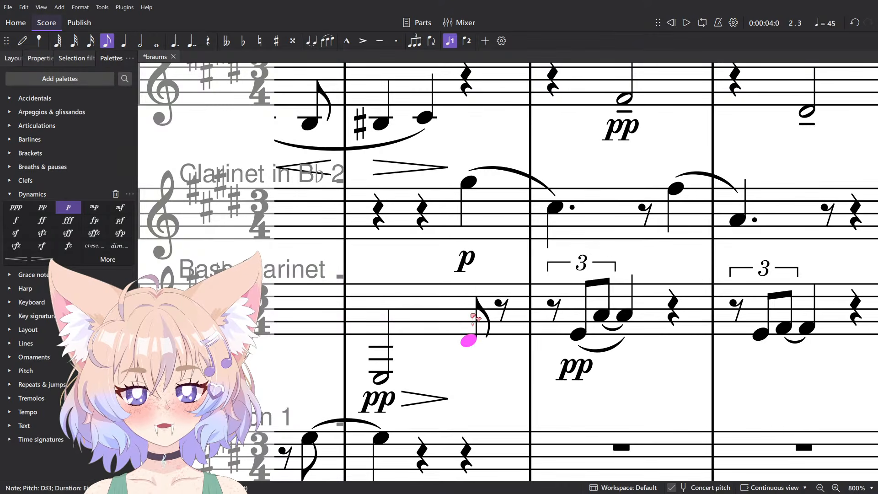
pyautogui.press('Up')
pyautogui.press('Up')
pyautogui.press('Up')
pyautogui.press('Up')
pyautogui.press('Up')
pyautogui.press('Up')
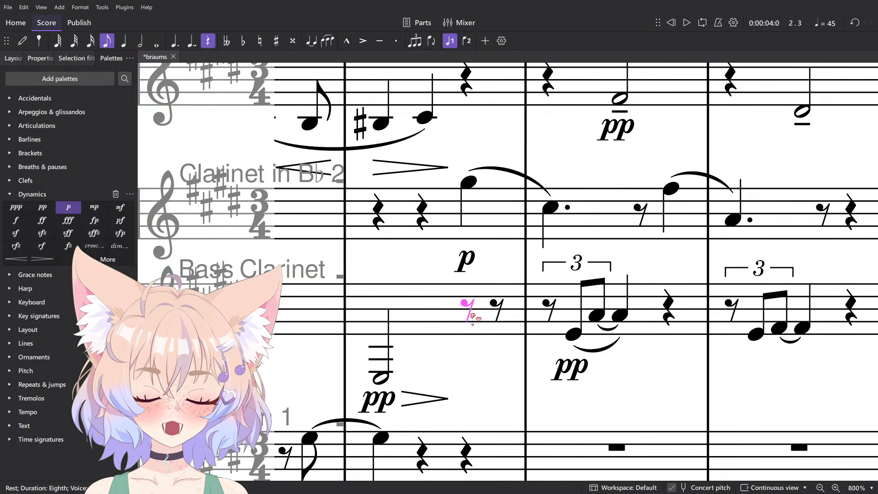
pyautogui.press('5')
# Slur the bass clarinet's triplet E3 to the quarter F♯3 on beat 2 of measure 4 and play back the measure.
pyautogui.scroll(-4, 482, 320)
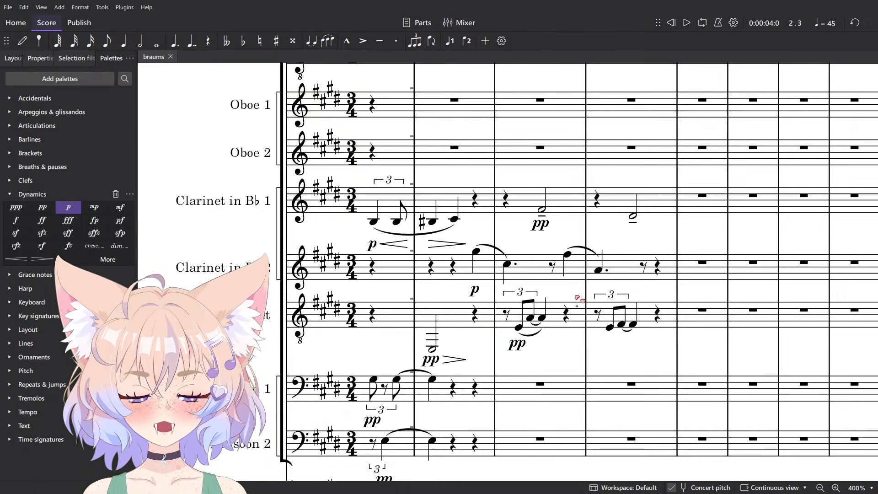
pyautogui.scroll(2, 577, 297)
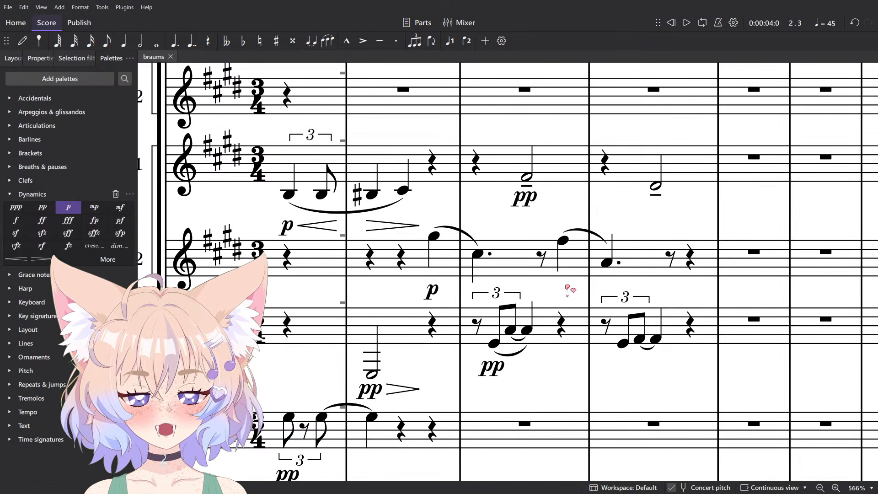
pyautogui.scroll(1, 568, 289)
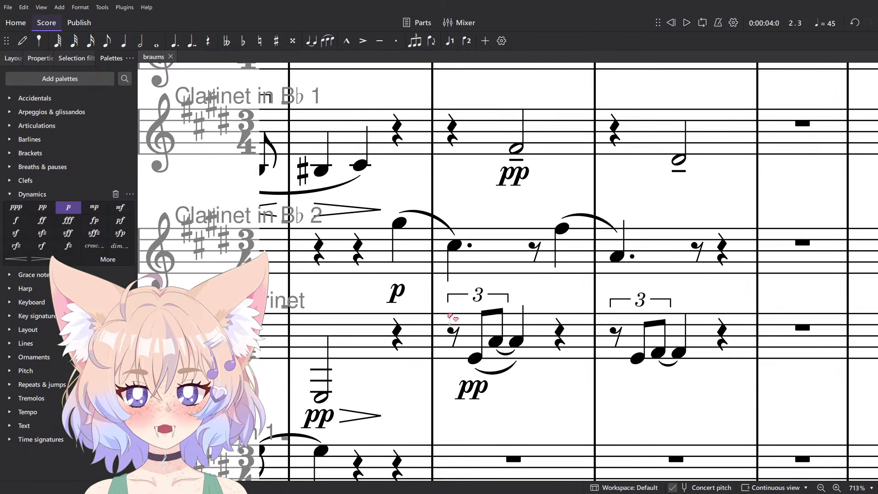
pyautogui.scroll(-4, 417, 282)
pyautogui.scroll(3, 660, 362)
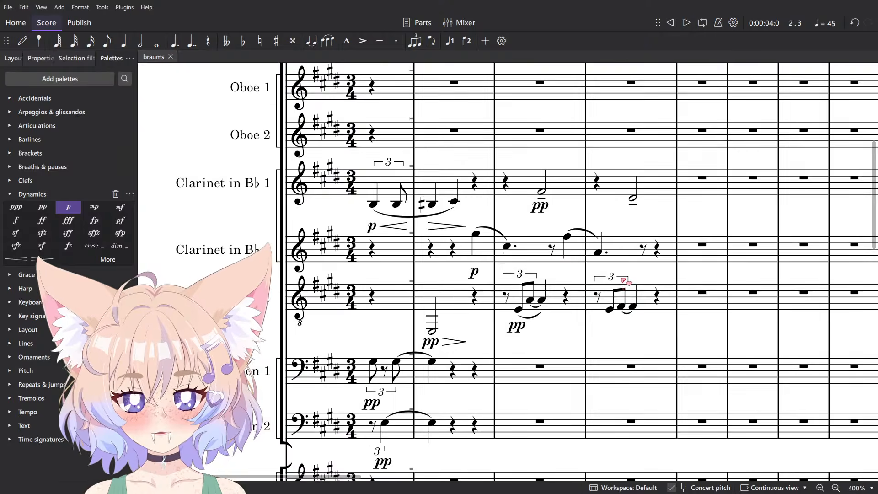
pyautogui.moveTo(663, 361); pyautogui.dragTo(658, 358)
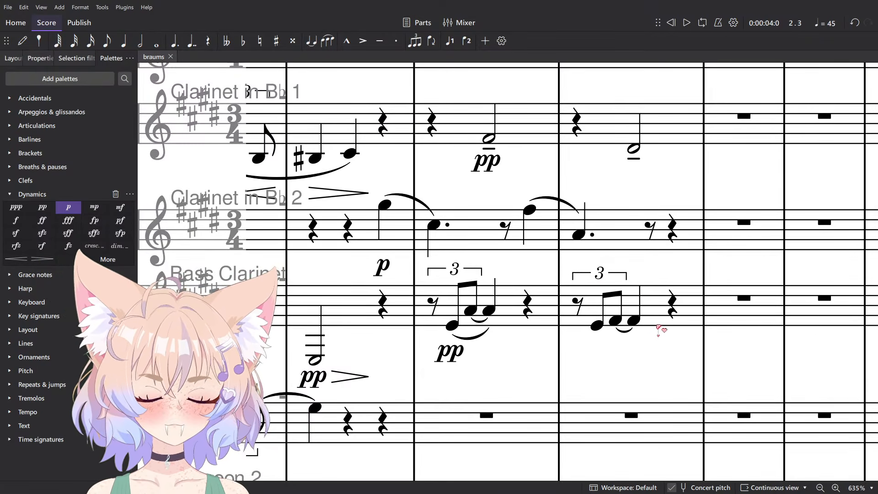
pyautogui.press('s')
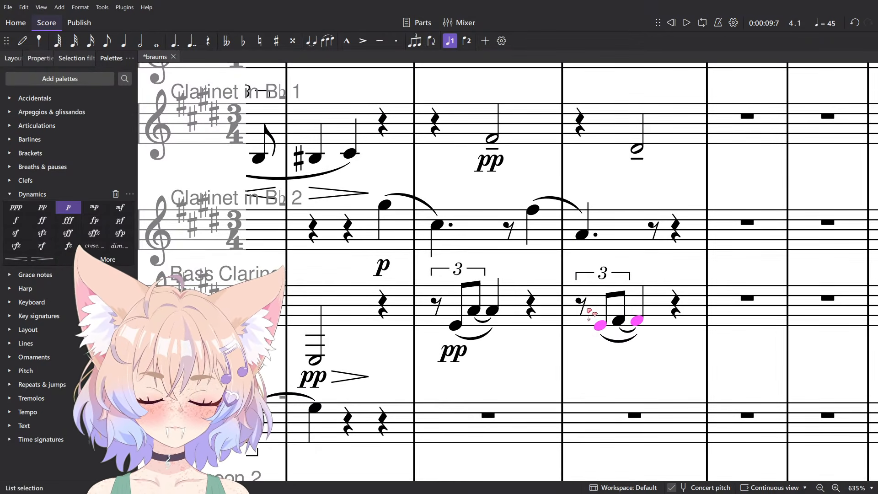
pyautogui.click(581, 305)
pyautogui.press('space')
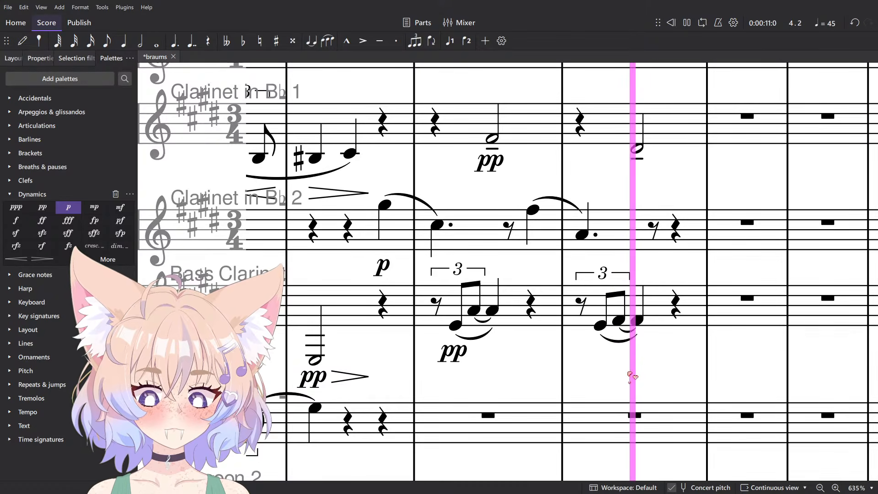
pyautogui.press('space')
# Play back the passage from the opening into measure 4, checking the mixer, woodwinds and strings.
pyautogui.scroll(-5, 622, 371)
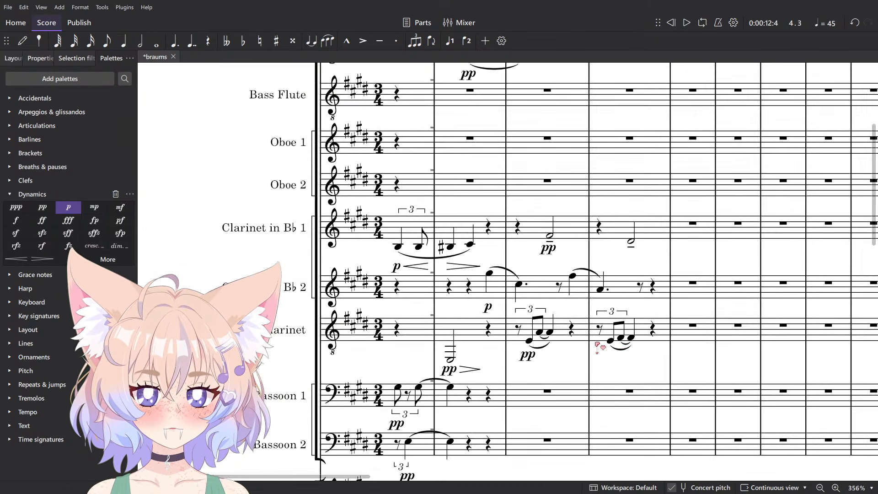
pyautogui.scroll(6, 443, 324)
pyautogui.moveTo(567, 347); pyautogui.dragTo(474, 325)
pyautogui.scroll(-5, 443, 320)
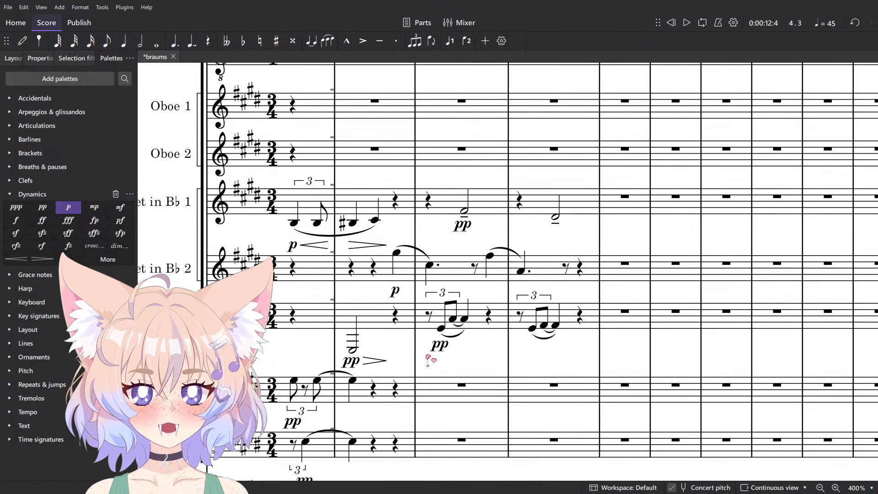
pyautogui.press('F10')
pyautogui.press('space')
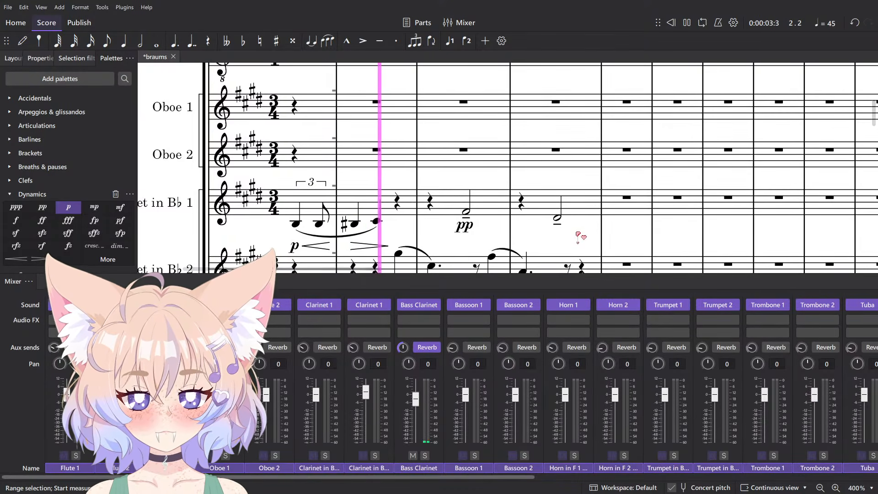
pyautogui.press('F10')
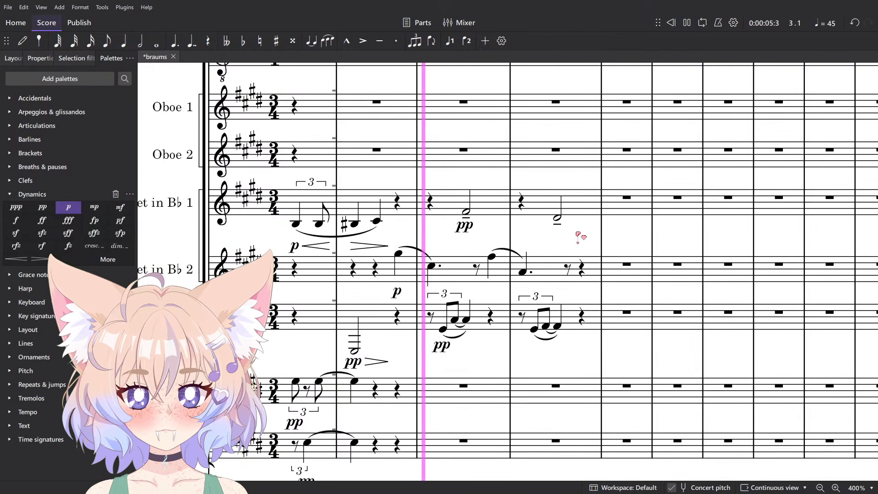
pyautogui.scroll(-8, 569, 337)
pyautogui.scroll(-9, 568, 336)
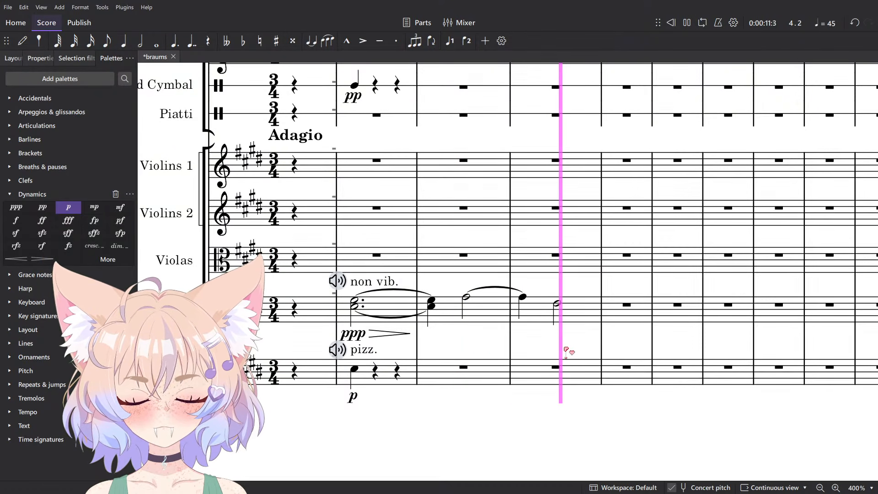
pyautogui.press('space')
# Select measures 2 to 4 in the two lowest string staves and play back from there.
pyautogui.click(572, 327)
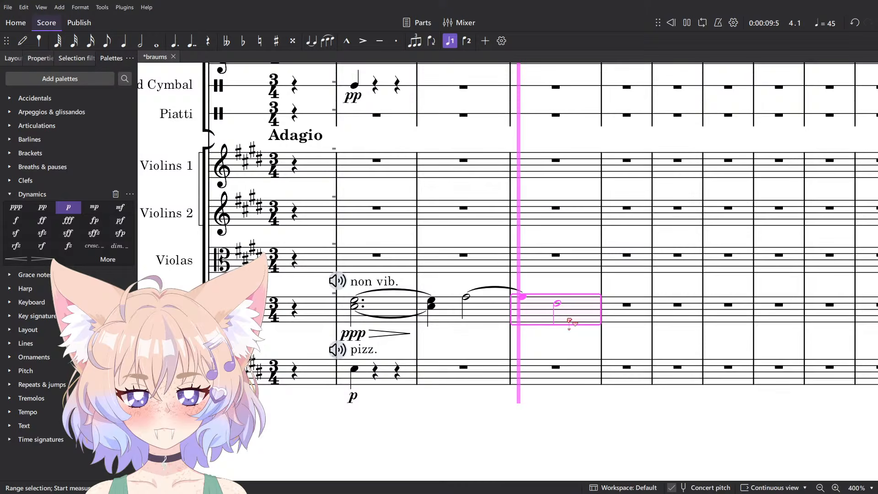
pyautogui.keyDown('shift'); pyautogui.click(398, 320); pyautogui.keyUp('shift')
pyautogui.keyDown('shift'); pyautogui.click(366, 378); pyautogui.keyUp('shift')
pyautogui.press('space')
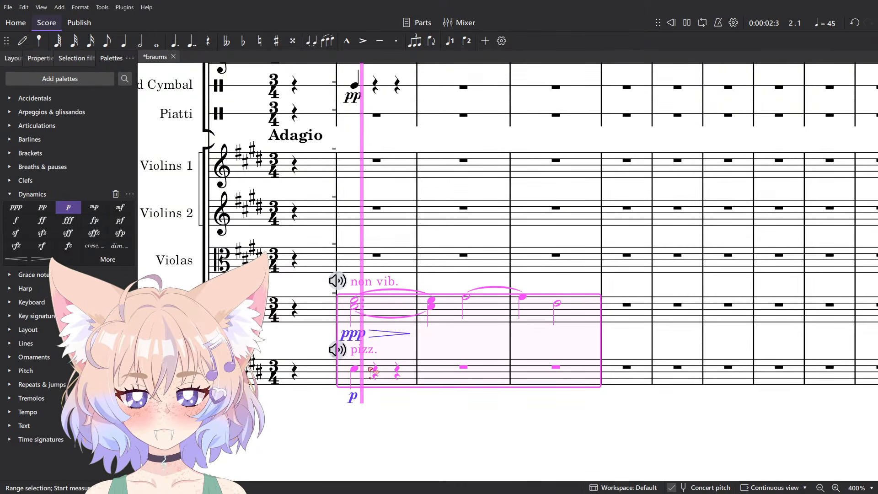
pyautogui.press('Escape')
# Set the violoncellos' dynamic in measure 2 to pp and play back measures 2 to 4.
pyautogui.click(353, 335)
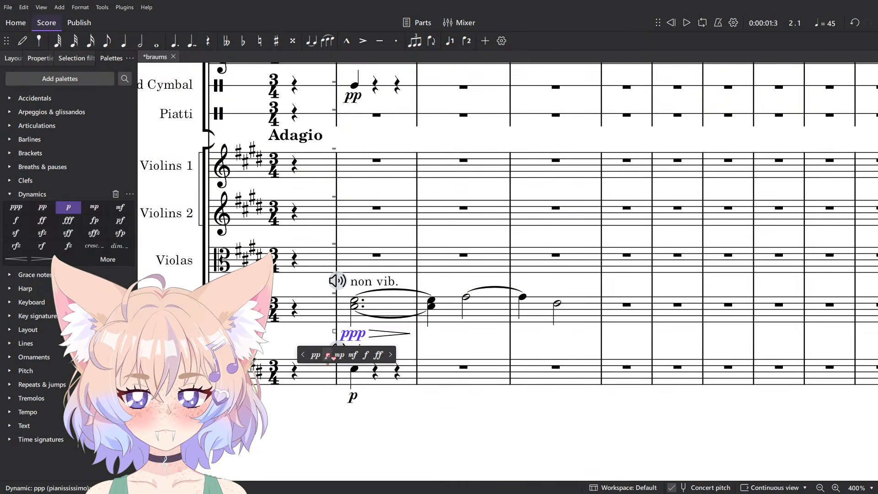
pyautogui.click(317, 355)
pyautogui.click(394, 307)
pyautogui.keyDown('shift'); pyautogui.click(548, 372); pyautogui.keyUp('shift')
pyautogui.press('space')
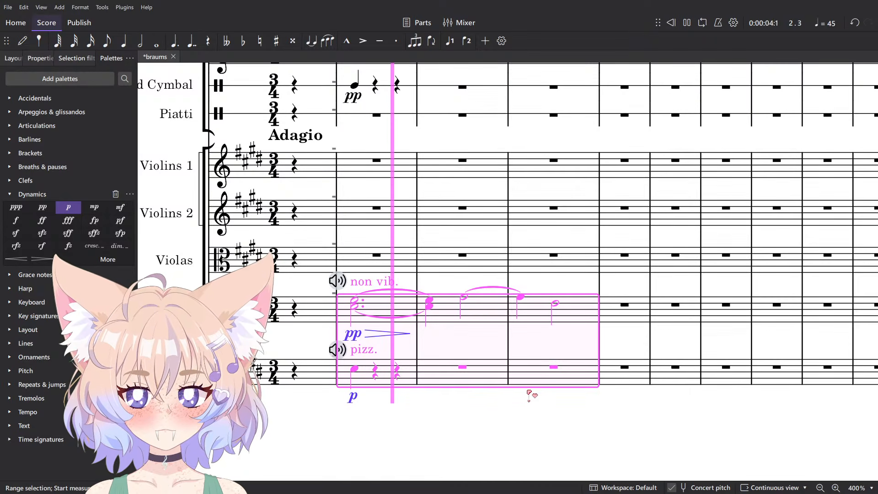
pyautogui.click(513, 417)
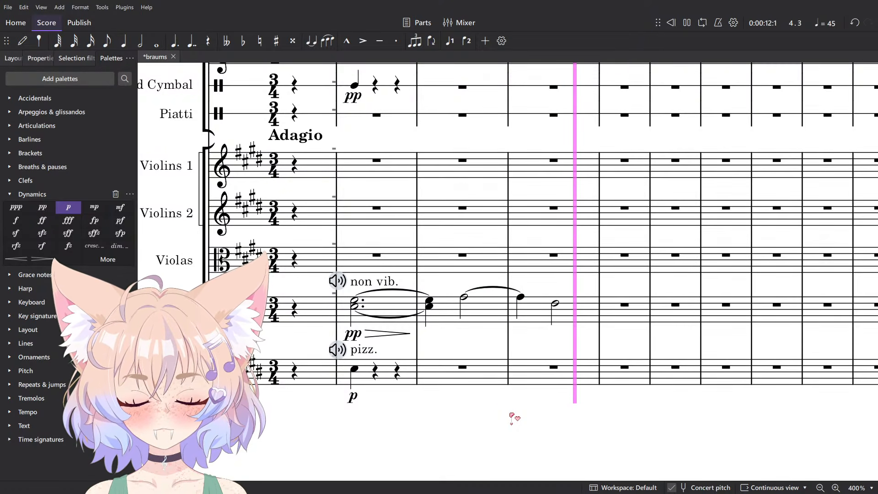
pyautogui.press('space')
# Check the passage in brahms_7_fantasien.pdf and add a lower E3 to the violoncellos' notes in measures 3 and 4.
pyautogui.scroll(2, 448, 296)
pyautogui.hotkey('alt', 'Tab')
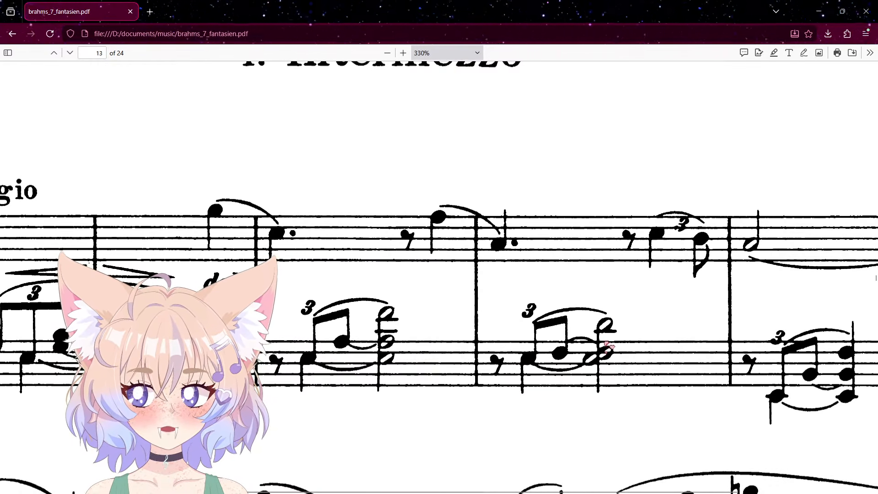
pyautogui.hotkey('alt', 'Tab')
pyautogui.scroll(-3, 464, 386)
pyautogui.scroll(3, 466, 366)
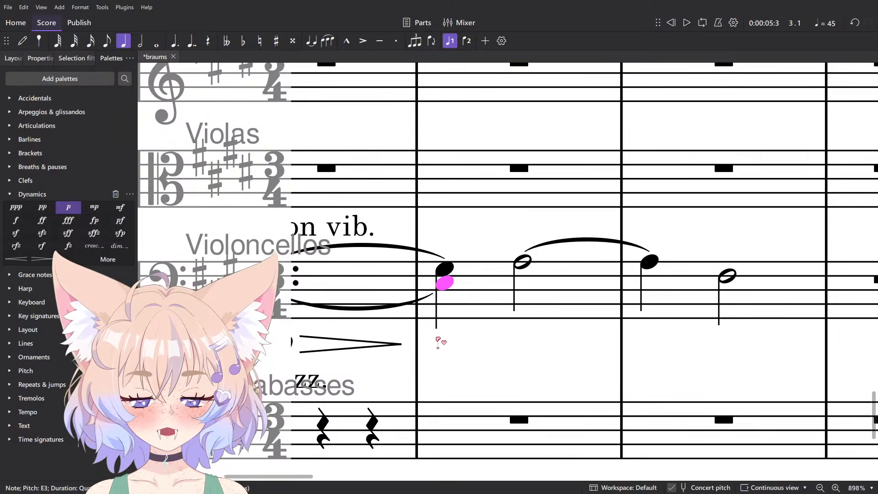
pyautogui.scroll(-3, 437, 341)
pyautogui.press('n')
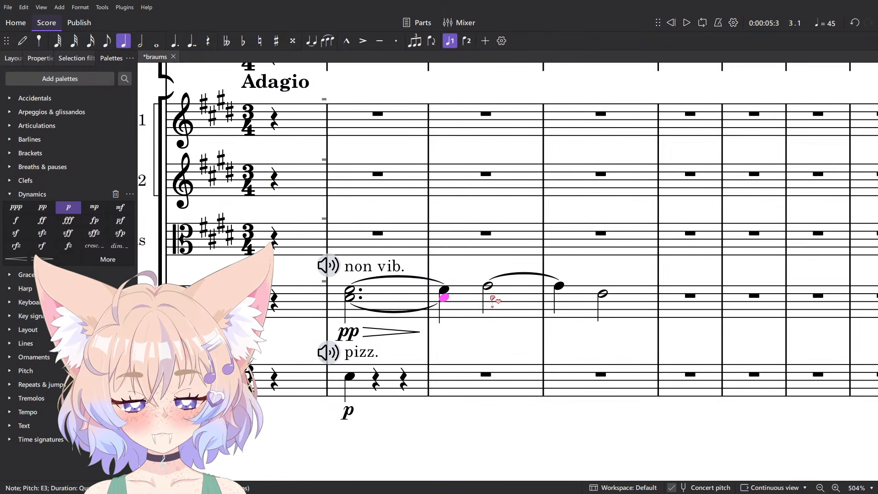
pyautogui.click(489, 298)
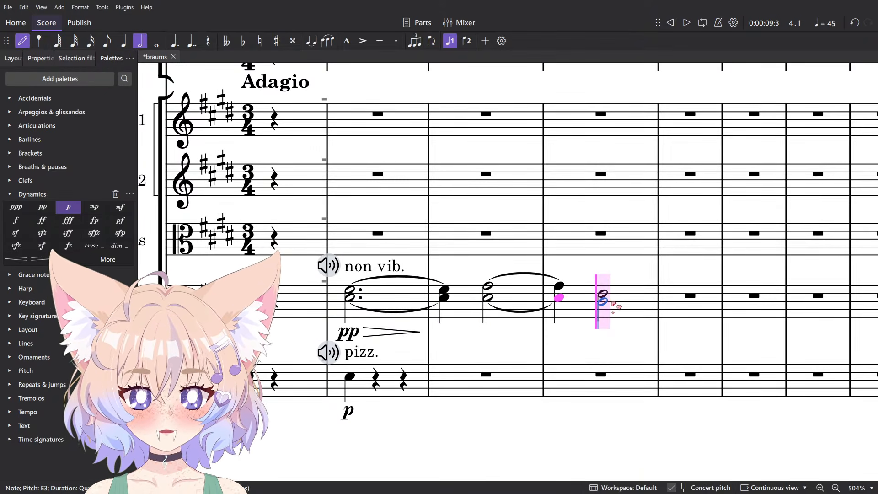
pyautogui.click(604, 300)
pyautogui.press('Escape')
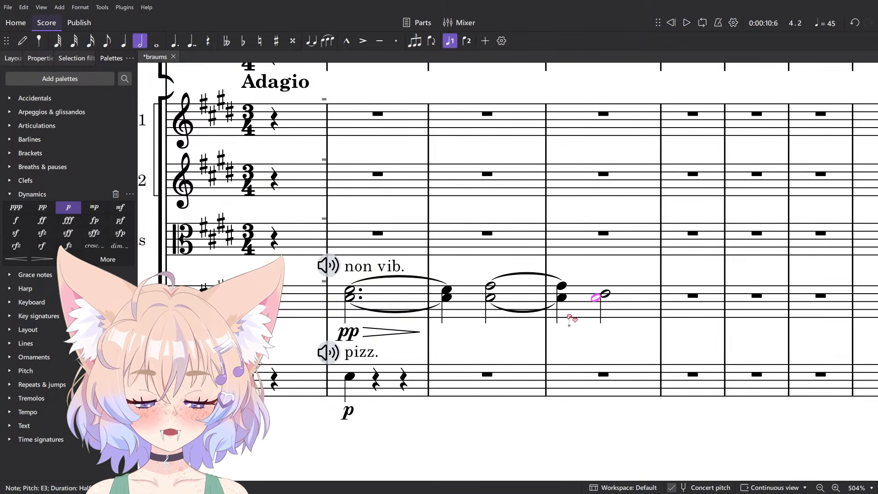
# Play back measures 3 and 4 and remove the added lower E3 notes from the violoncellos.
pyautogui.click(382, 298)
pyautogui.press('Escape')
pyautogui.click(449, 298)
pyautogui.press('space')
pyautogui.press('Escape')
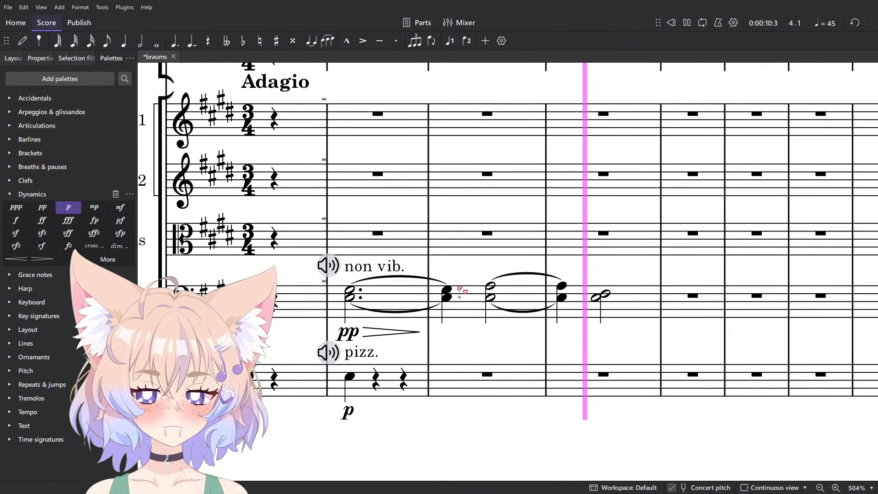
pyautogui.press('space')
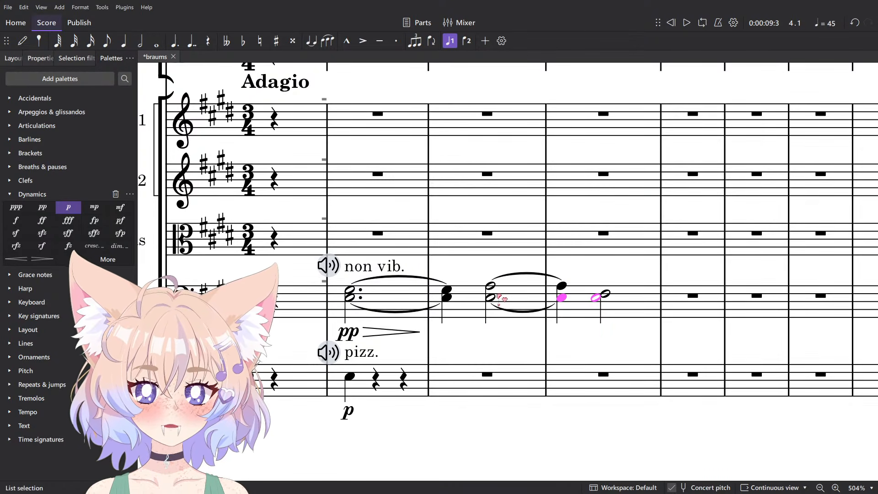
# Enter a half-note E3 on beat 2 of measure 3 in the contrabasses.
pyautogui.click(484, 391)
pyautogui.press('n')
pyautogui.press('6')
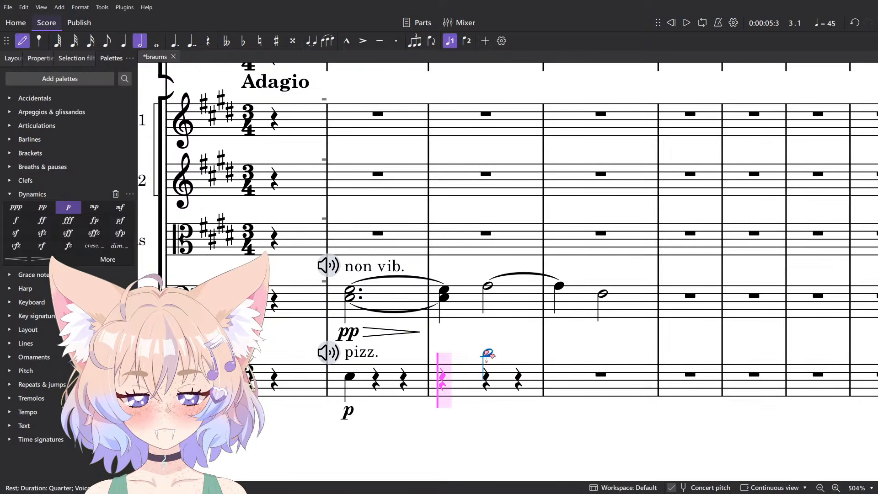
pyautogui.click(487, 349)
# Add the staff text "non vib." to the contrabasses' half note in measure 3.
pyautogui.scroll(3, 520, 402)
pyautogui.hotkey('ctrl', 't')
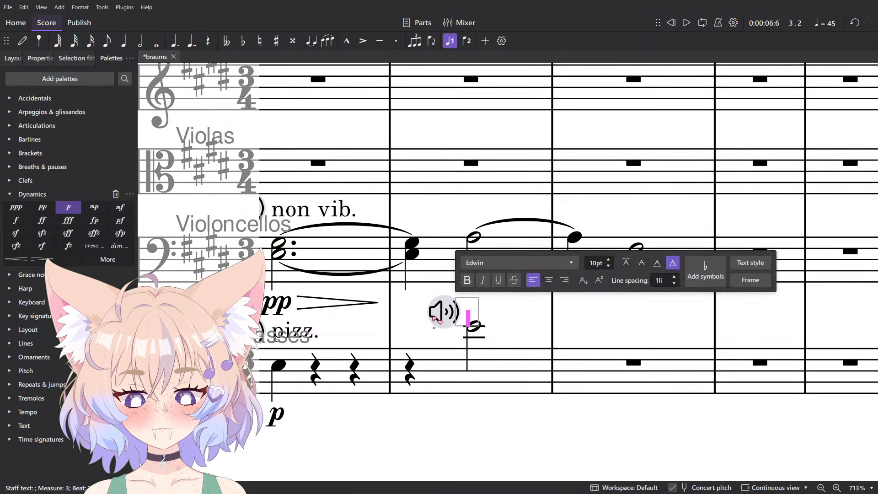
pyautogui.click(436, 315)
pyautogui.click(409, 277)
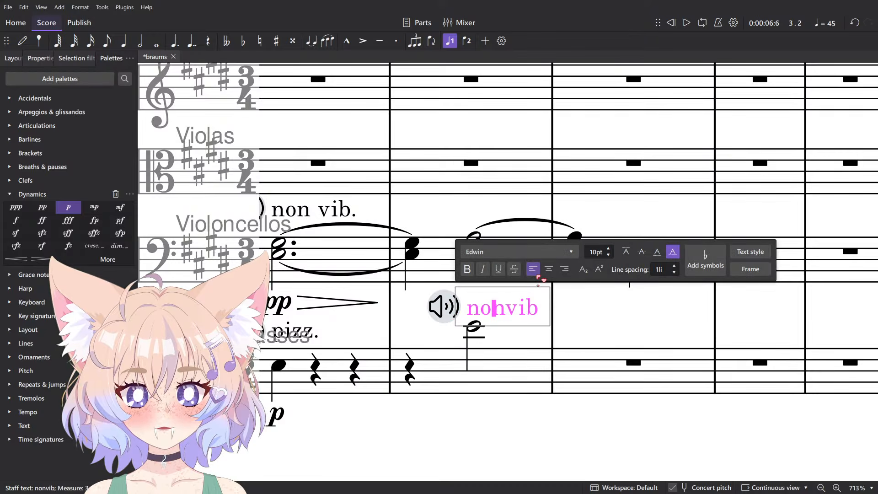
pyautogui.write('.')
pyautogui.press('Escape')
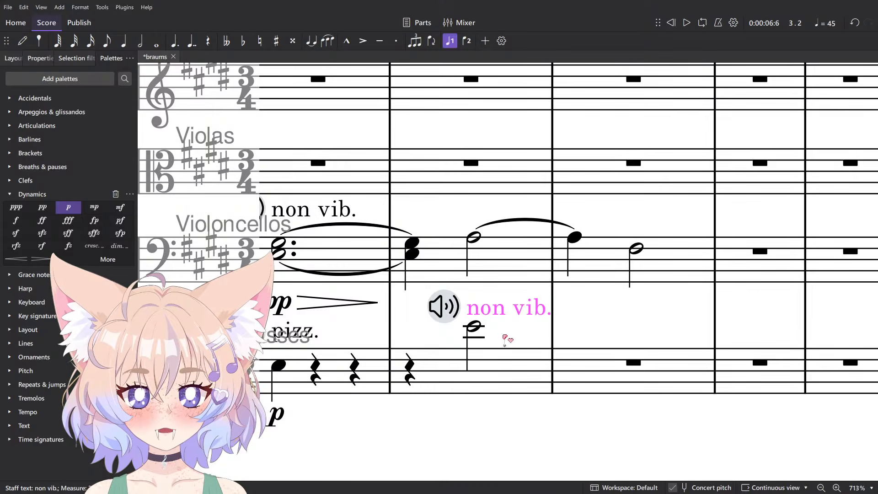
# Tie the contrabasses' E3 to a quarter in measure 4, add a half-note E3 on beat 2, and play back measure 3.
pyautogui.press('+')
pyautogui.press('n')
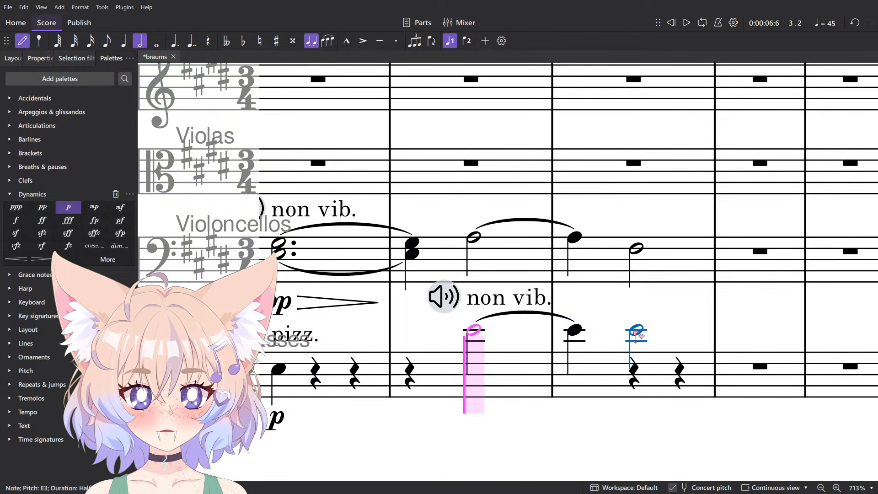
pyautogui.click(635, 333)
pyautogui.press('Escape')
pyautogui.scroll(-4, 635, 333)
pyautogui.click(545, 365)
pyautogui.press('space')
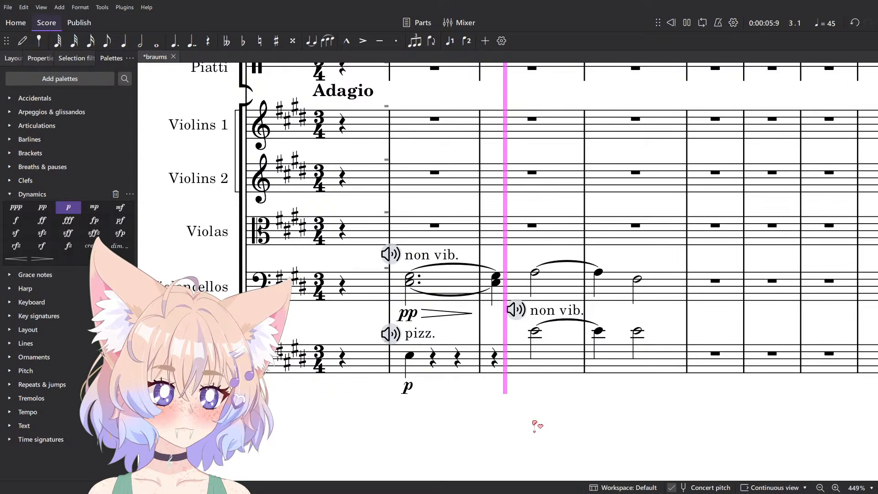
pyautogui.scroll(2, 534, 423)
pyautogui.press('space')
# Add a pp dynamic to the contrabasses' half note in measure 3 and play back through measure 4.
pyautogui.scroll(1, 533, 422)
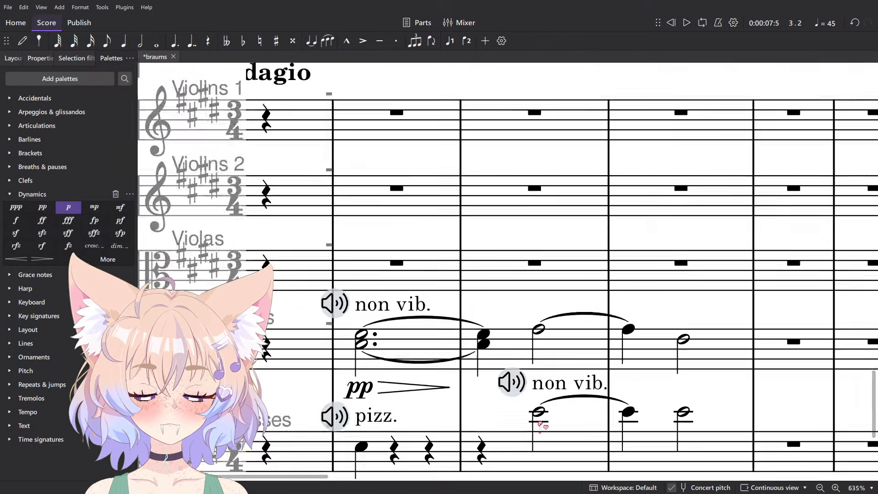
pyautogui.scroll(1, 540, 423)
pyautogui.press('space')
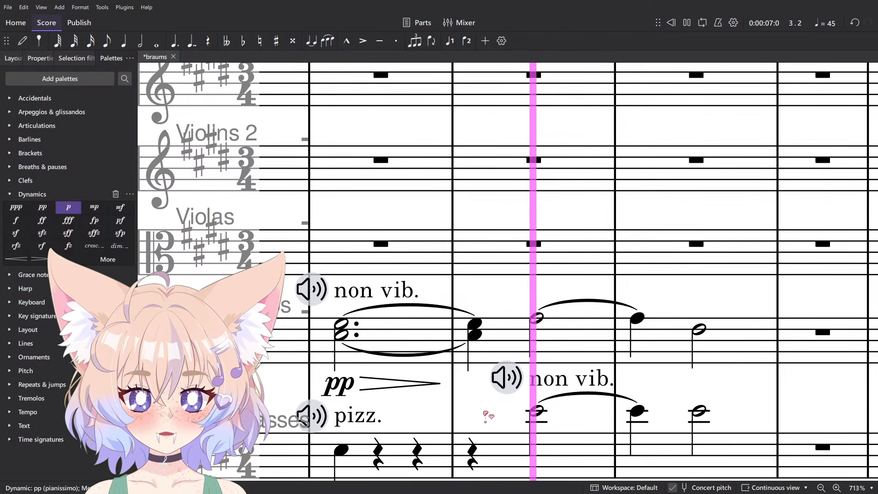
pyautogui.scroll(-3, 487, 416)
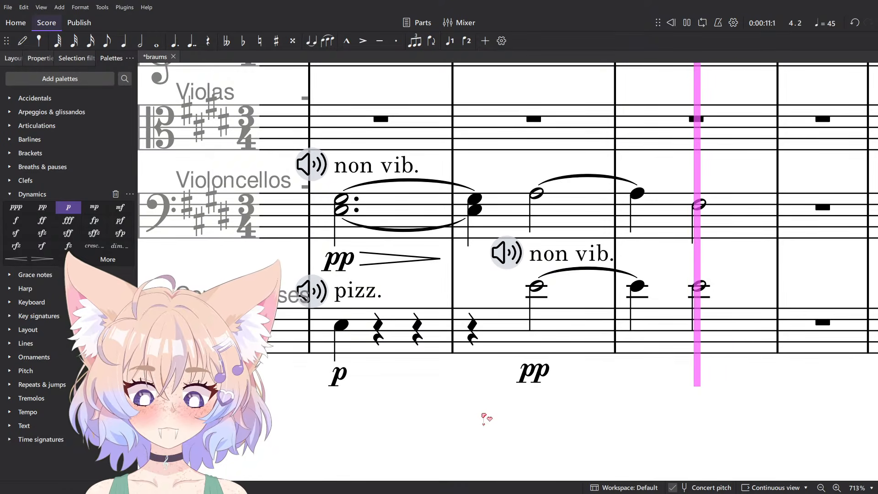
pyautogui.press('space')
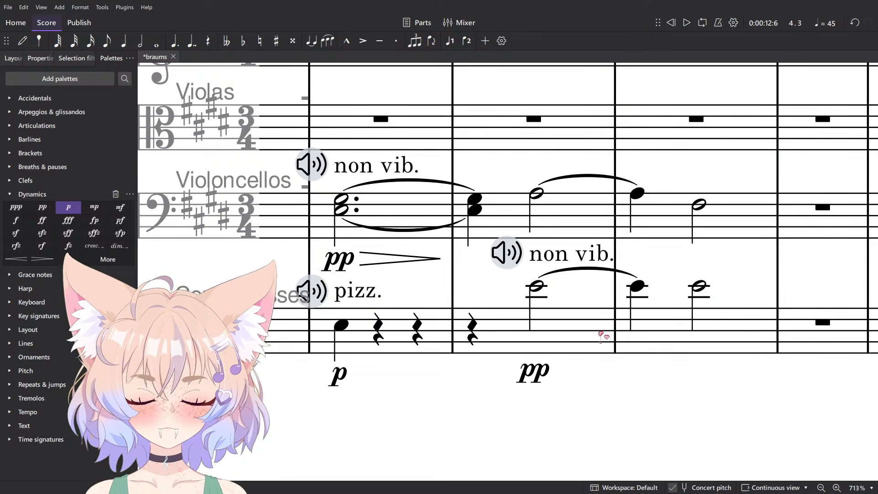
# Delete the contrabasses' contents in measures 3 and 4.
pyautogui.click(644, 336)
pyautogui.keyDown('shift'); pyautogui.click(593, 334); pyautogui.keyUp('shift')
pyautogui.press('Delete')
pyautogui.scroll(-7, 566, 323)
pyautogui.scroll(5, 571, 250)
pyautogui.scroll(-4, 551, 274)
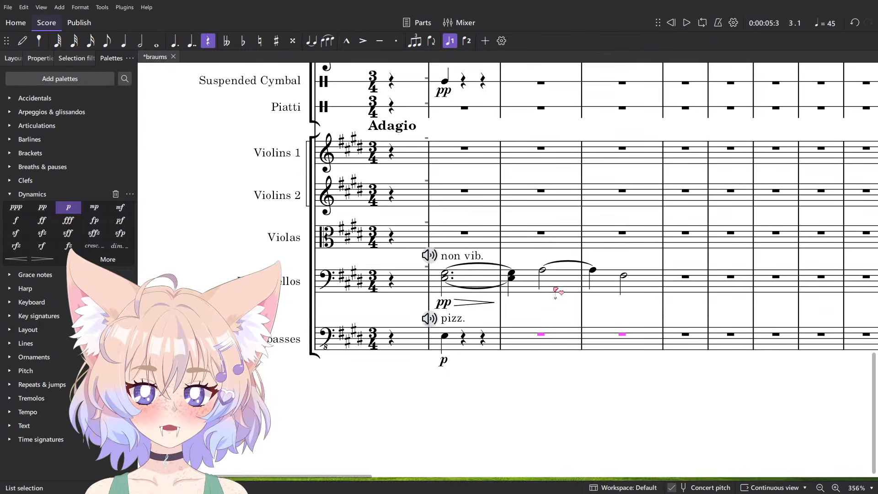
# Play back measures 3 and 4 while following the clarinet and bass clarinet staves.
pyautogui.scroll(6, 550, 333)
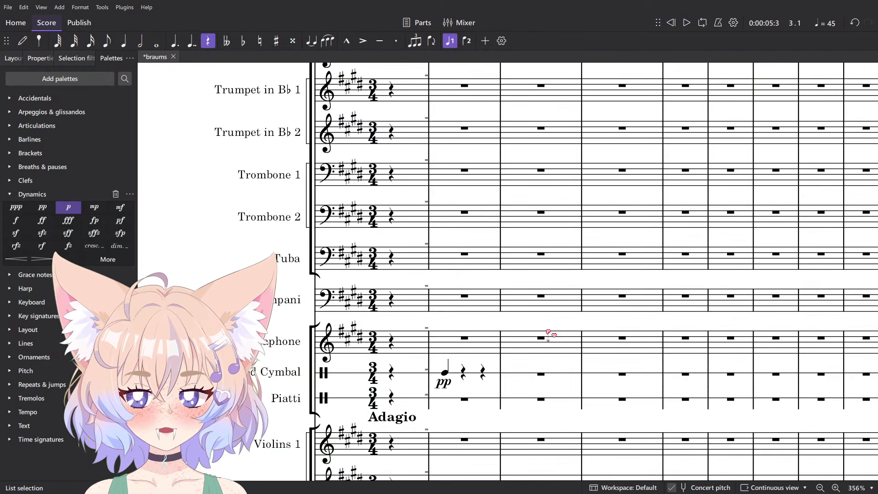
pyautogui.scroll(10, 548, 333)
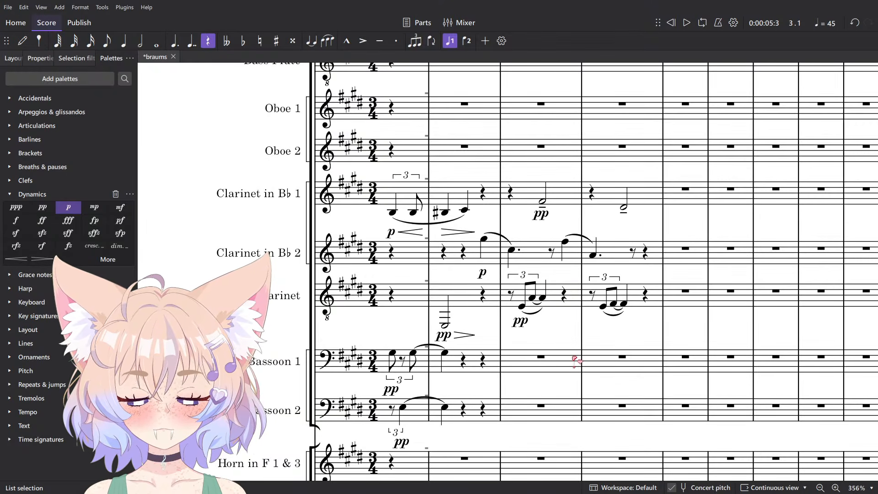
pyautogui.press('space')
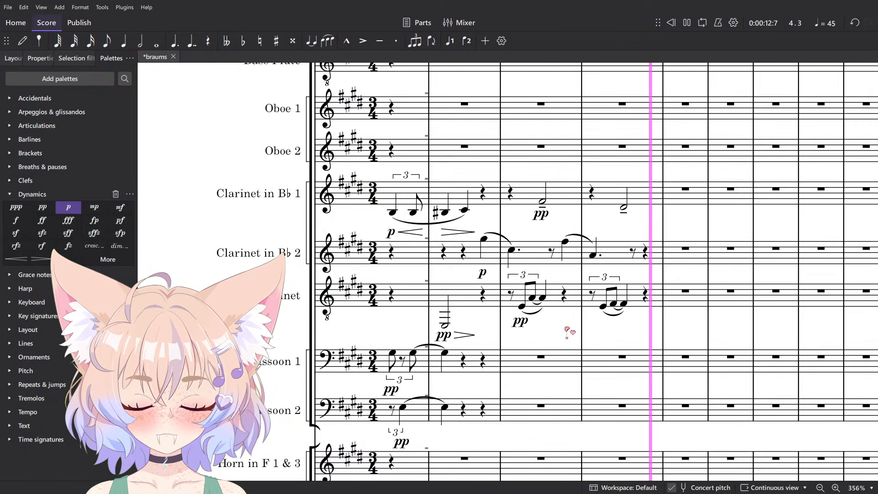
pyautogui.press('space')
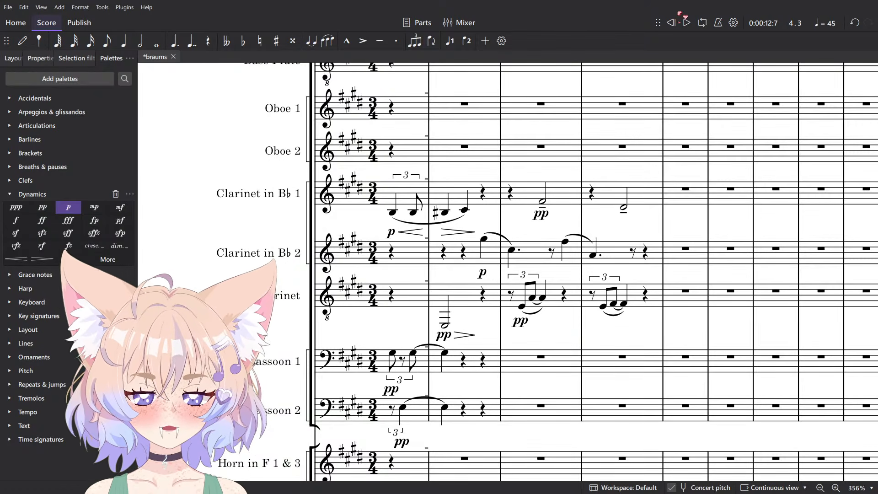
# Play back the opening and delete the suspended cymbal's pp note in measure 2.
pyautogui.press('space')
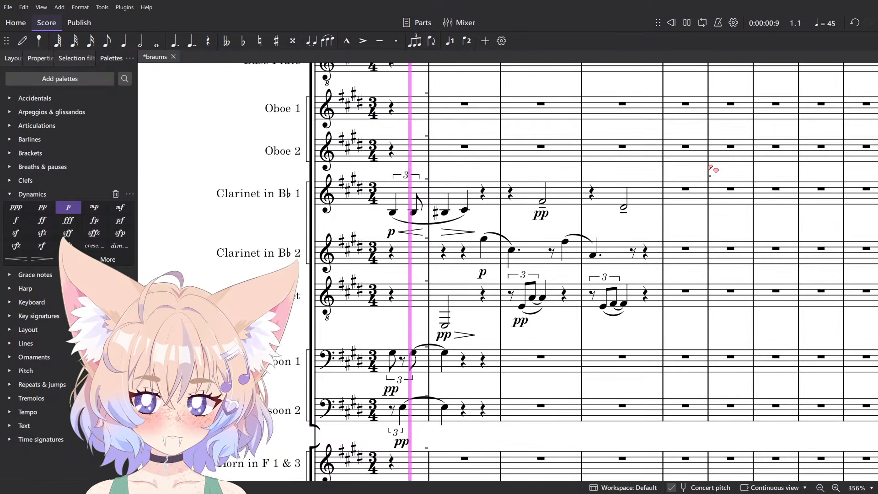
pyautogui.scroll(-10, 710, 171)
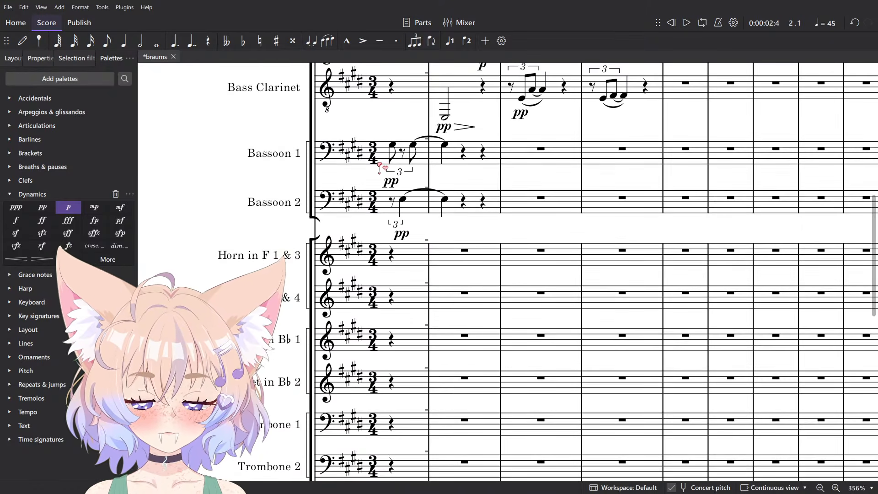
pyautogui.press('Delete')
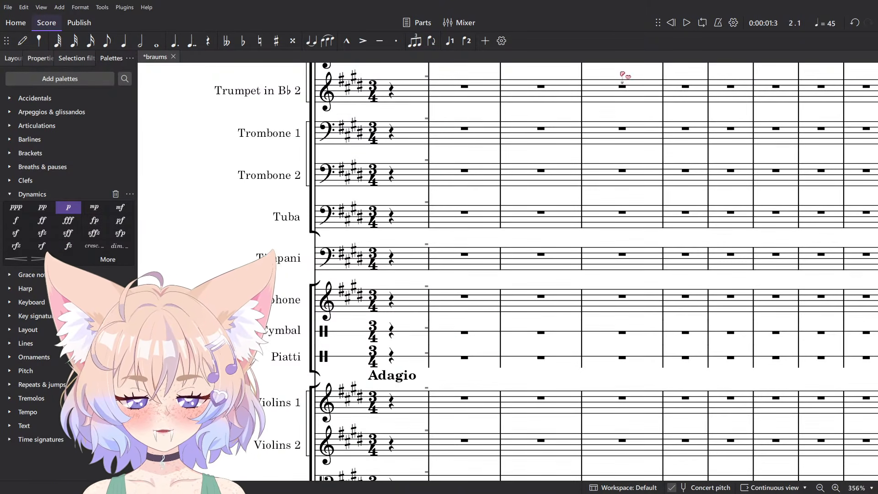
# Play back measure 2, and replay the opening from the start into measure 2.
pyautogui.press('space')
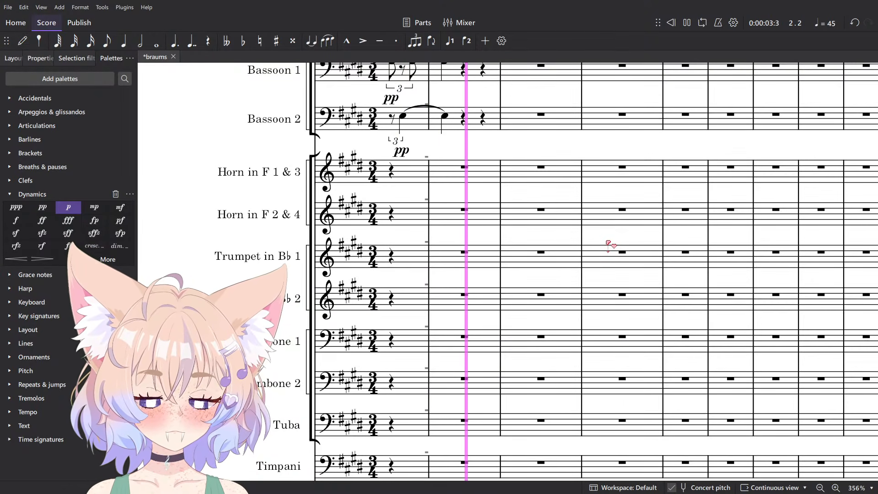
pyautogui.press('space')
pyautogui.scroll(3, 642, 101)
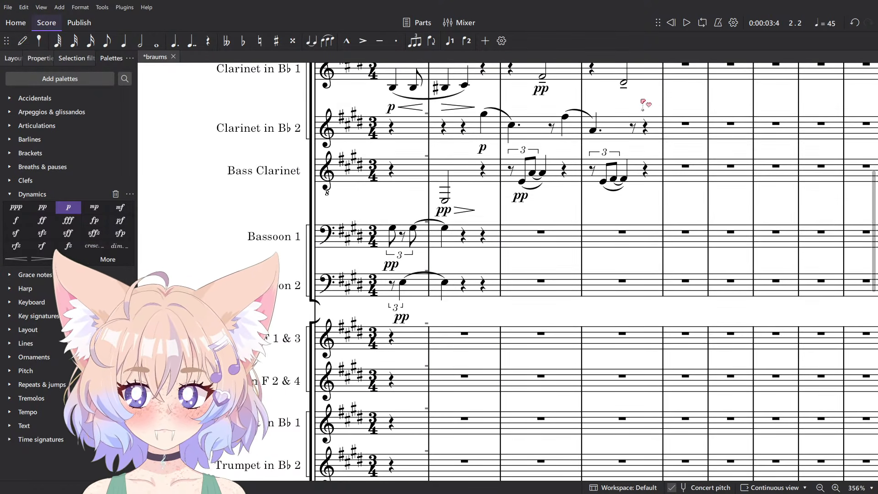
pyautogui.click(671, 23)
pyautogui.press('space')
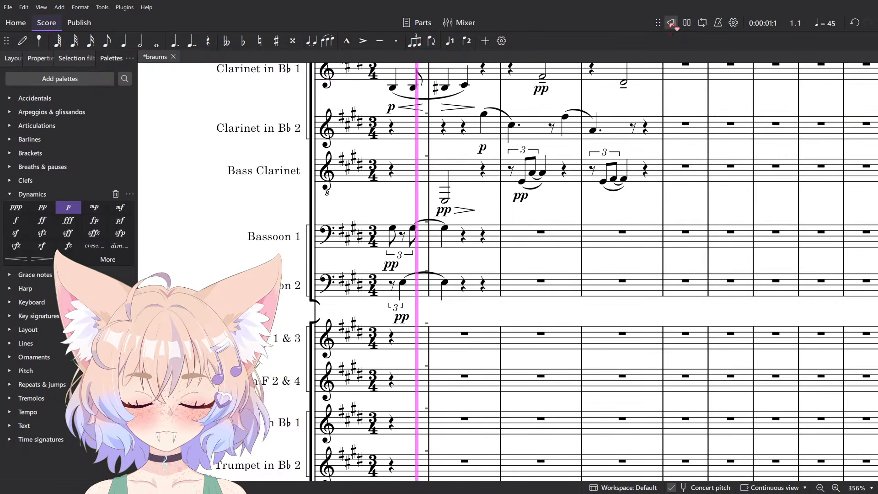
pyautogui.press('space')
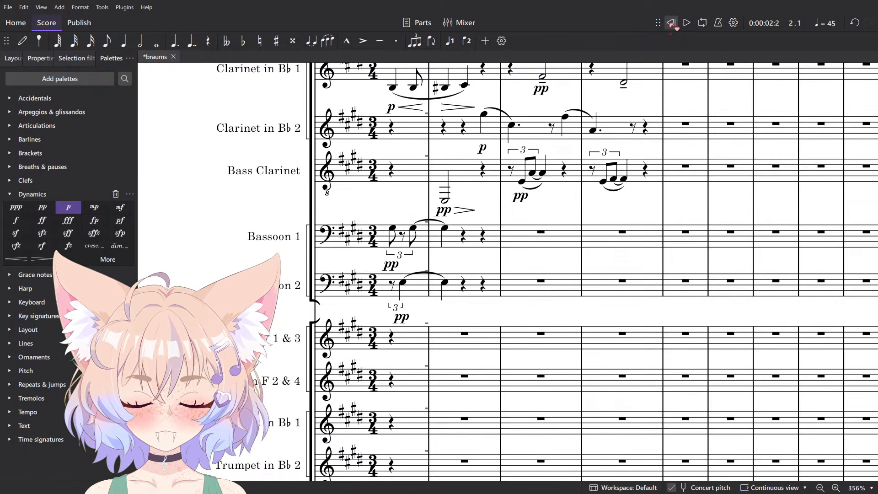
# Play back from the bass clarinet's measure 2 into measure 4, and replay the start of measure 2.
pyautogui.click(467, 163)
pyautogui.click(532, 223)
pyautogui.press('space')
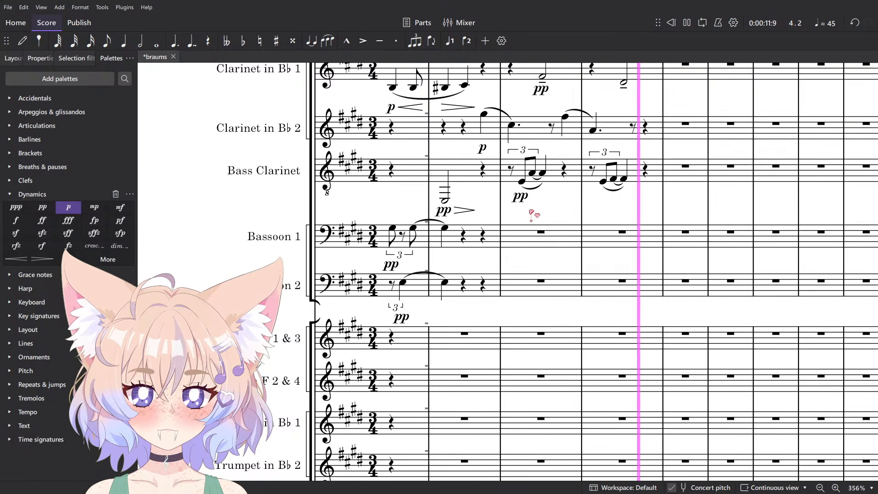
pyautogui.press('space')
pyautogui.click(445, 173)
pyautogui.press('space')
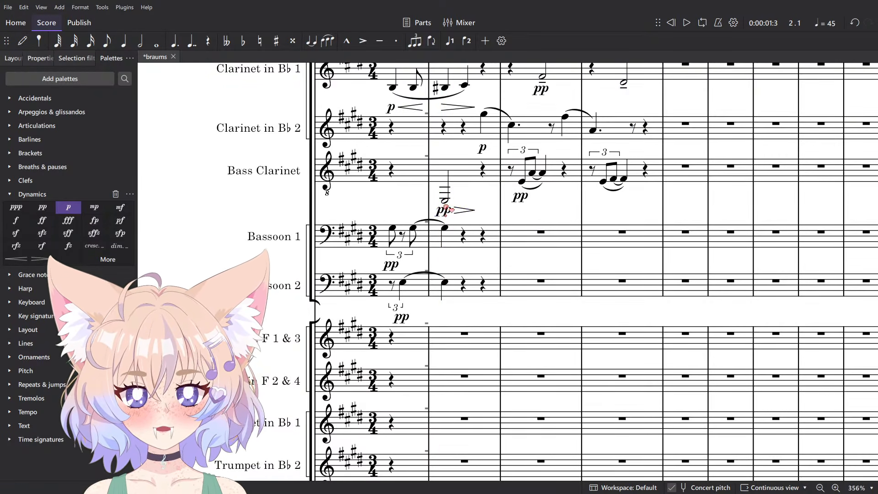
# Enter a quarter-note E on beat 3 of the contrabasses' measure 2, tied to dotted halves in measures 3 and 4 and a quarter in measure 5.
pyautogui.scroll(-15, 445, 202)
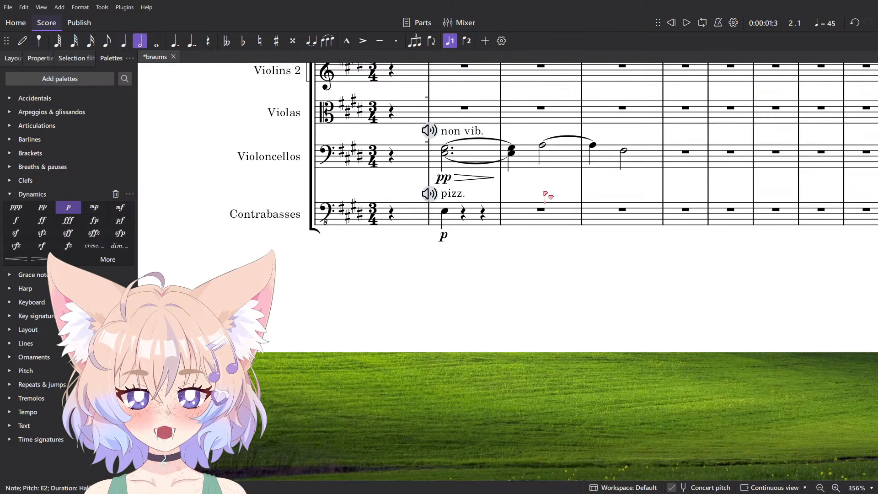
pyautogui.scroll(3, 546, 196)
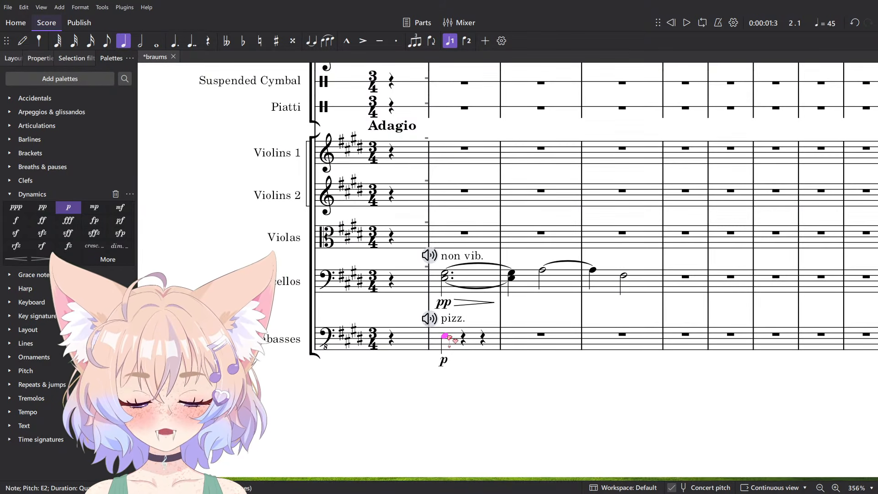
pyautogui.keyDown('ctrl'); pyautogui.scroll(5, 478, 363); pyautogui.keyUp('ctrl')
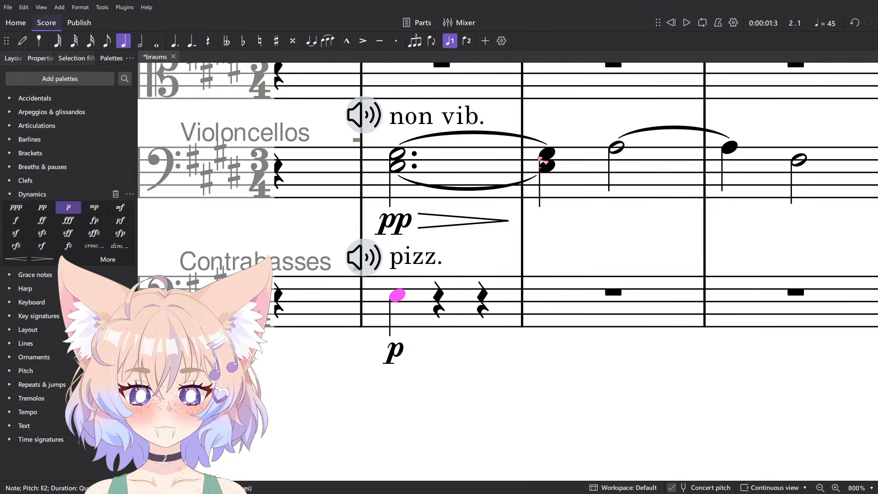
pyautogui.press('n')
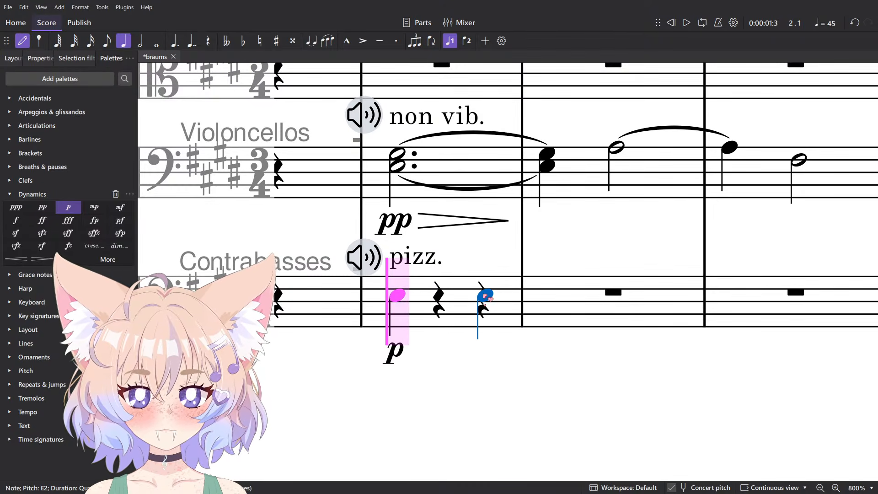
pyautogui.click(504, 296)
pyautogui.press('Escape')
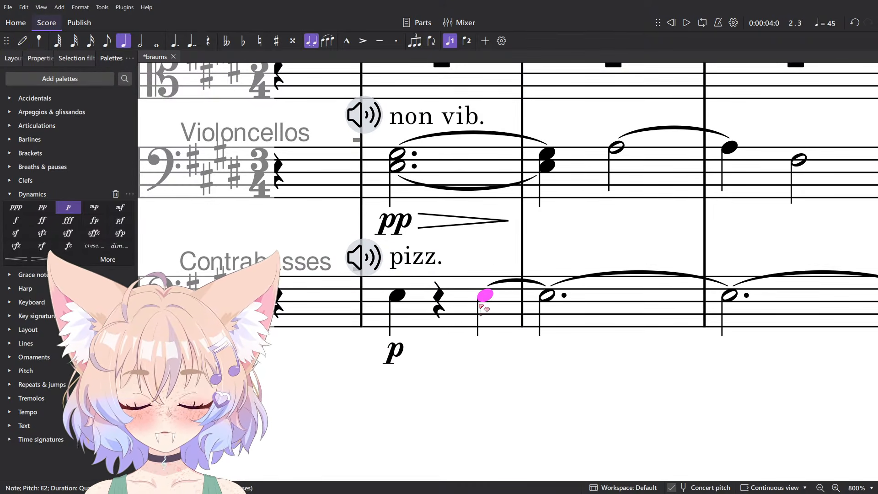
# Mark the contrabasses' beat 3 note in measure 2 with the nonvib playing technique and the text "non vib.".
pyautogui.hotkey('ctrl', 't')
pyautogui.click(461, 255)
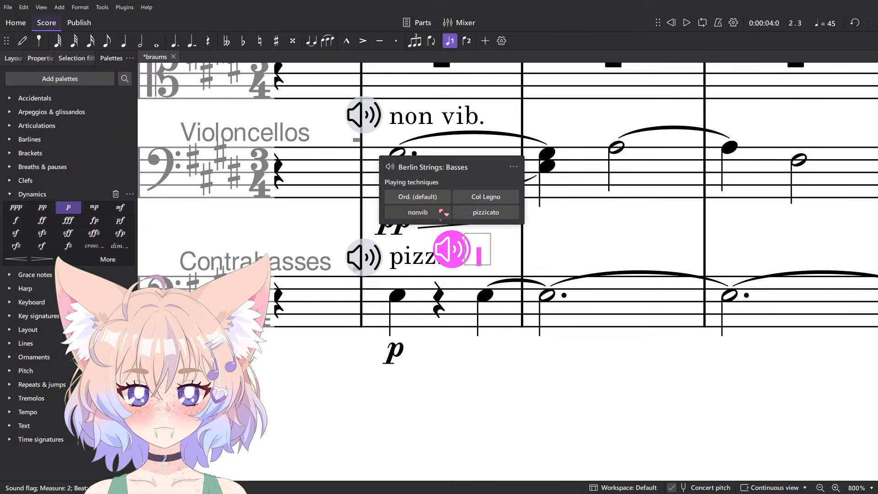
pyautogui.click(443, 212)
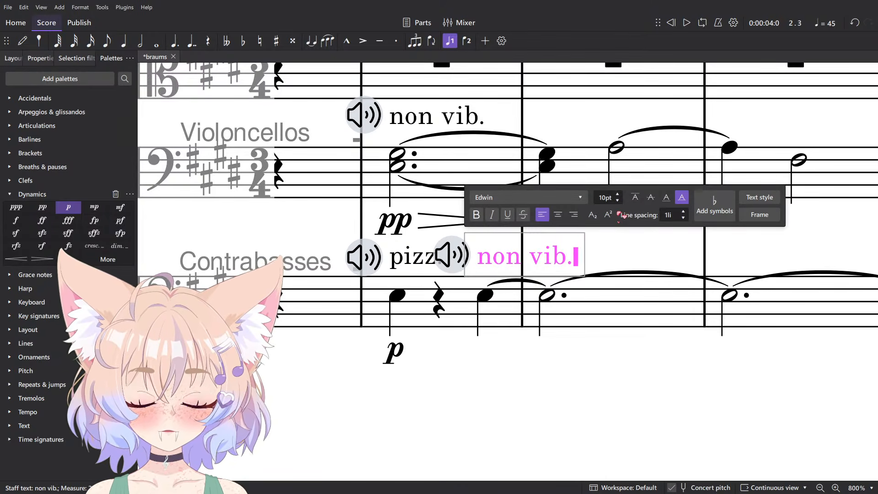
pyautogui.press('Escape')
# Delete the tied quarter note at the start of the contrabasses' measure 5.
pyautogui.hotkey('ctrl', '-')
pyautogui.click(537, 288)
pyautogui.keyDown('shift'); pyautogui.click(608, 304); pyautogui.keyUp('shift')
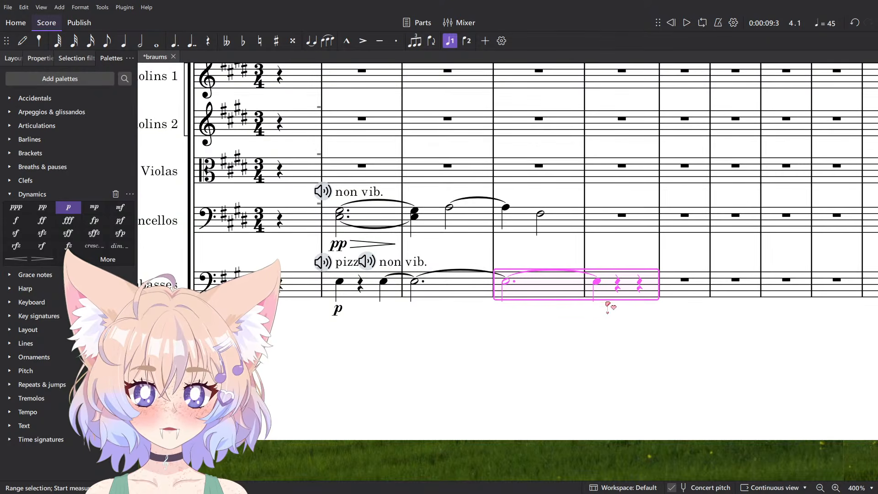
pyautogui.click(611, 331)
pyautogui.click(602, 292)
pyautogui.press('Delete')
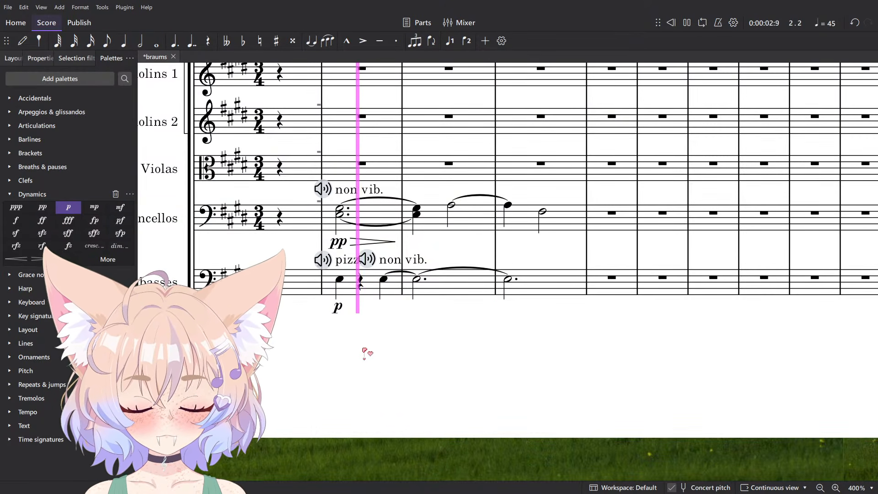
# Add a ppp dynamic to the contrabasses' beat 3 note in measure 2 and play back from there into measure 4.
pyautogui.press('space')
pyautogui.click(385, 279)
pyautogui.hotkey('ctrl', 'd')
pyautogui.click(16, 208)
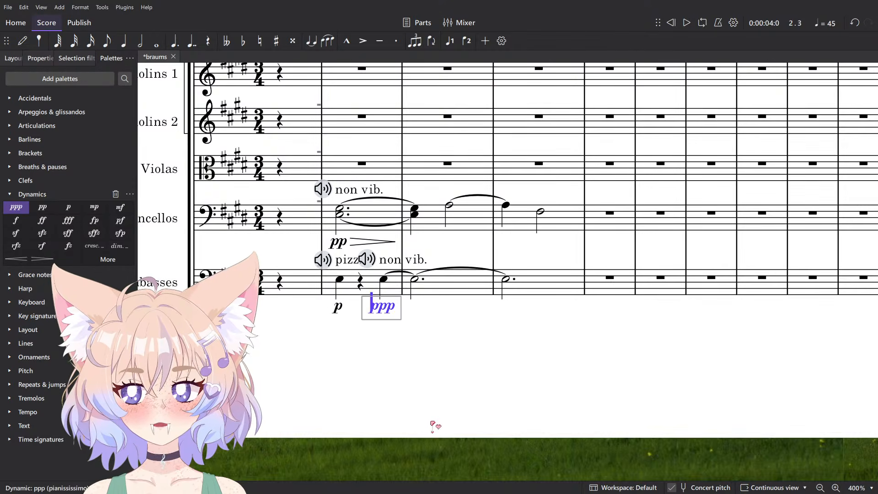
pyautogui.press('space')
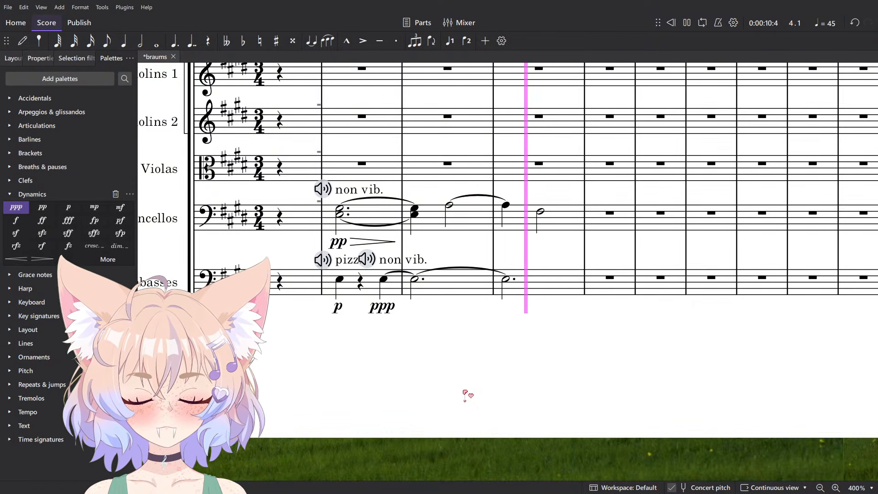
pyautogui.press('space')
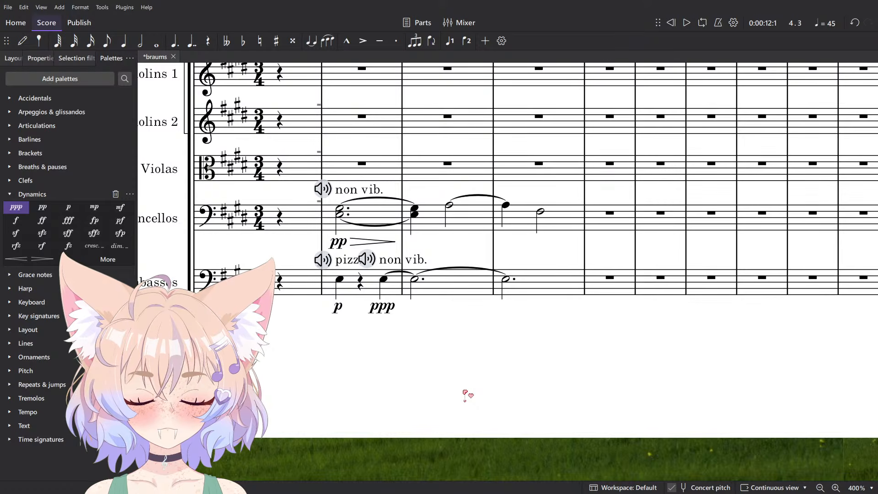
# Delete the contrabasses' tied notes from beat 3 of measure 2 through measure 4, including their ppp and non vib. markings.
pyautogui.scroll(6, 391, 156)
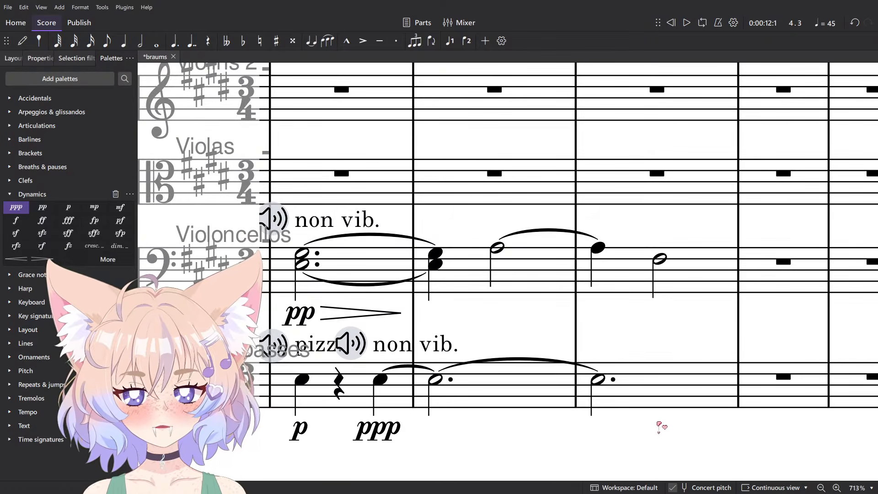
pyautogui.click(678, 400)
pyautogui.keyDown('shift'); pyautogui.click(380, 378); pyautogui.keyUp('shift')
pyautogui.press('Delete')
pyautogui.scroll(-6, 361, 371)
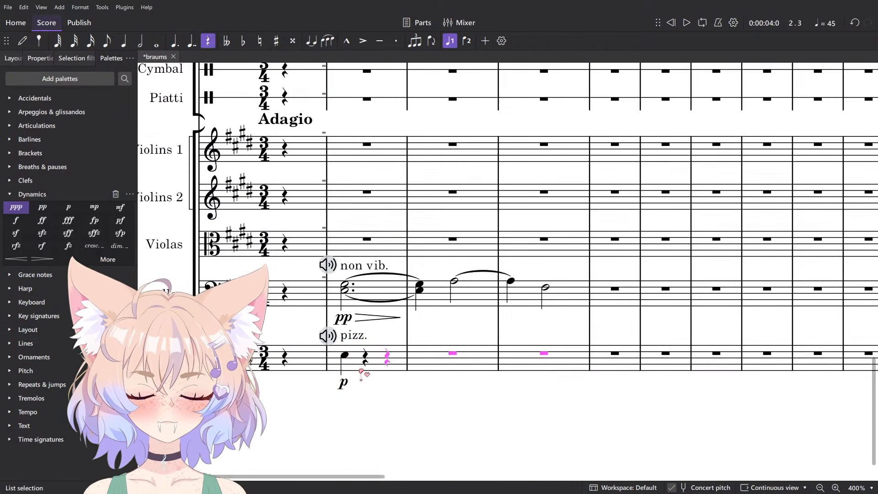
# Play back measures 2 and 3, and replay measure 2 from the violoncellos' chord.
pyautogui.press('space')
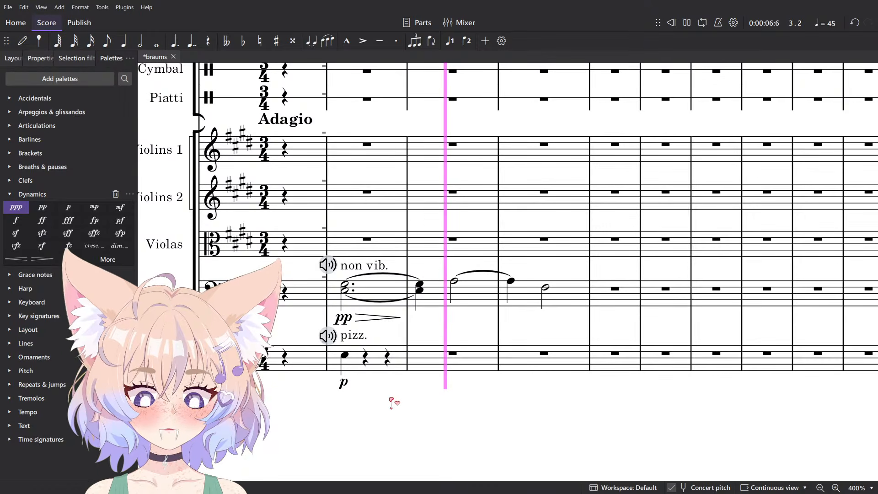
pyautogui.press('space')
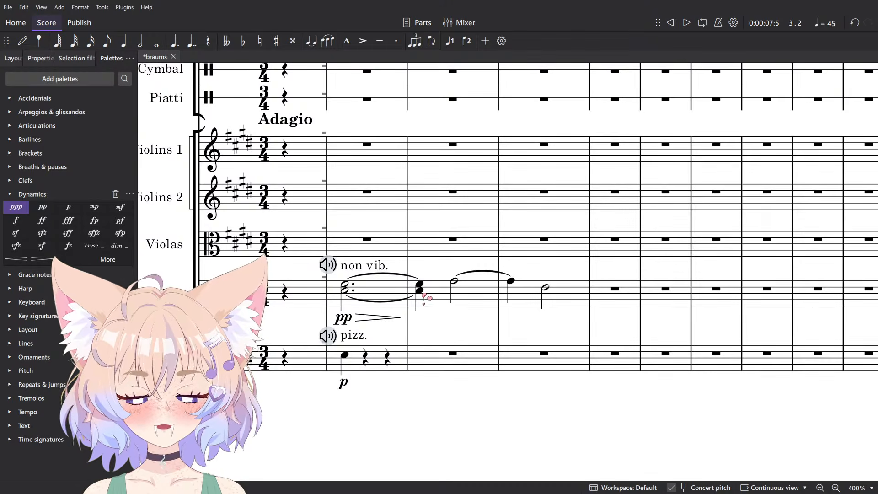
pyautogui.scroll(3, 423, 296)
pyautogui.click(385, 281)
pyautogui.press('space')
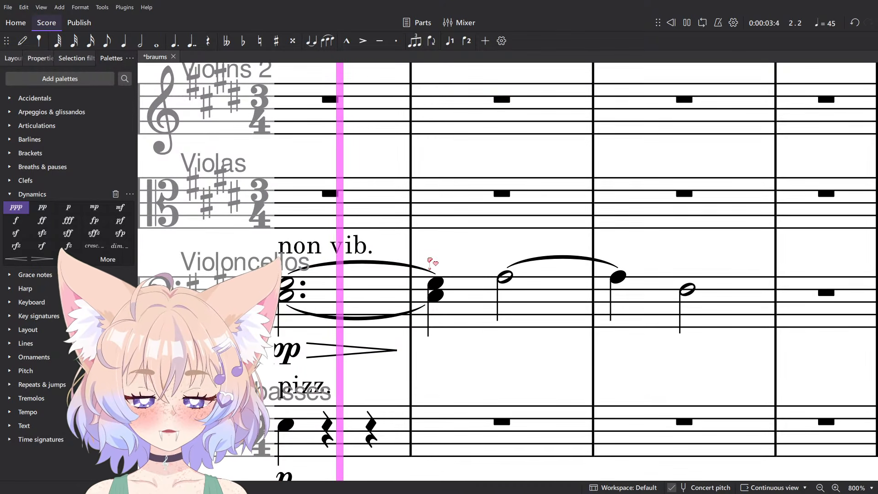
pyautogui.press('space')
# Shorten the violoncellos' measure 2 chord to a half note and replace its decrescendo hairpin with a shorter one.
pyautogui.press('.')
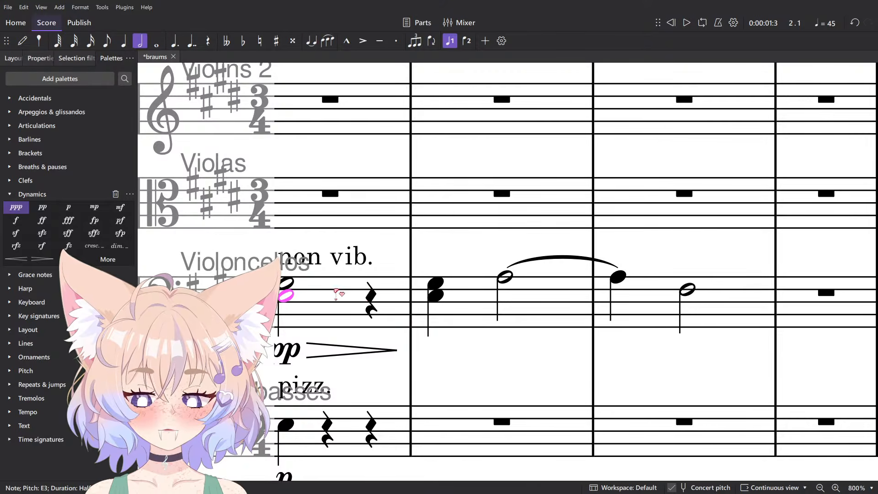
pyautogui.press('Escape')
pyautogui.press('Delete')
pyautogui.click(317, 301)
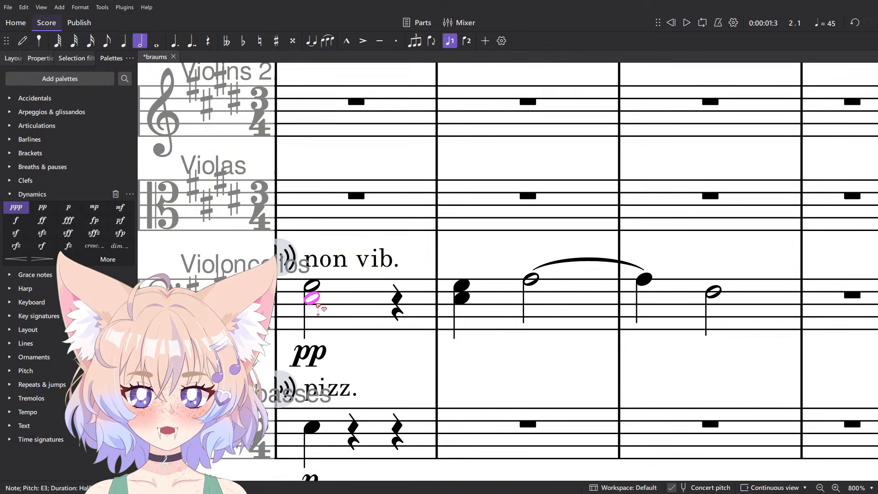
pyautogui.hotkey('shift', '.')
pyautogui.click(475, 249)
# Play back into measure 3, then delete the violoncellos' quarter-note chord on its first beat and replay measure 2.
pyautogui.press('space')
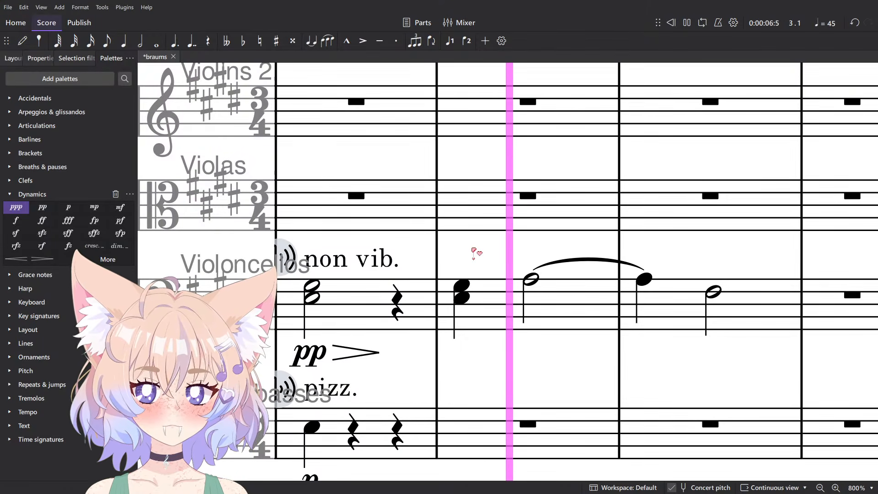
pyautogui.press('space')
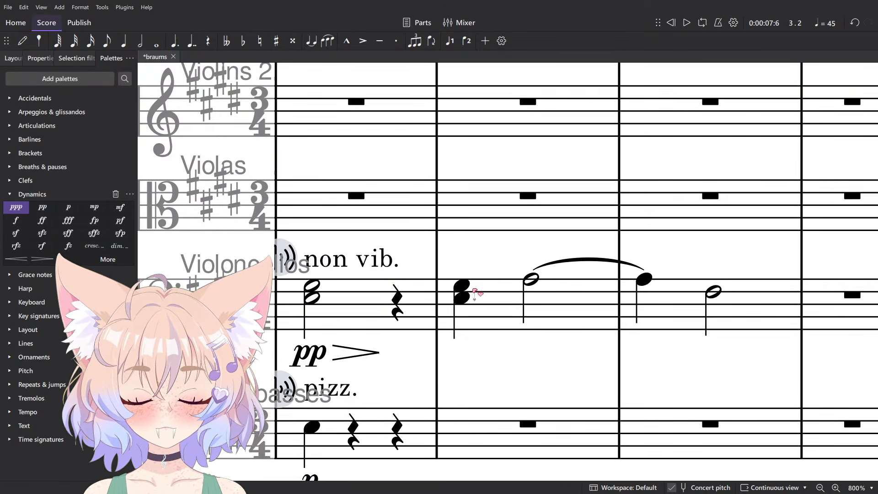
pyautogui.press('Delete')
pyautogui.hotkey('ctrl', 'Left')
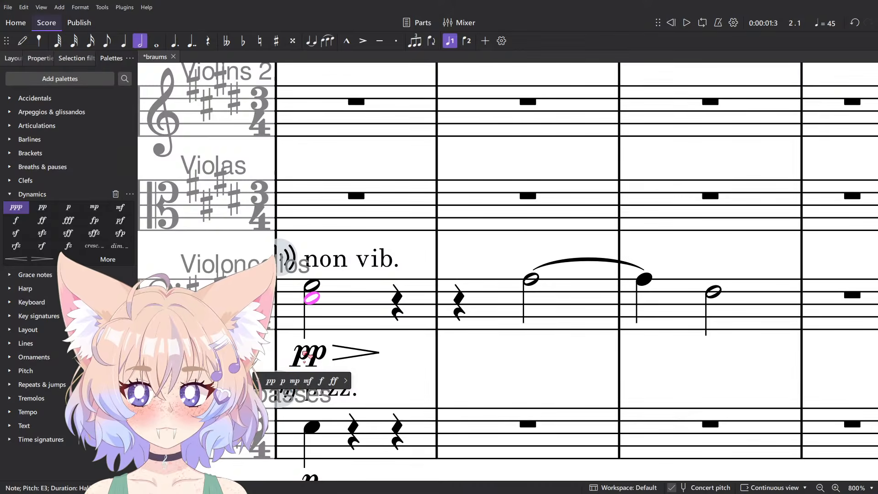
pyautogui.press('space')
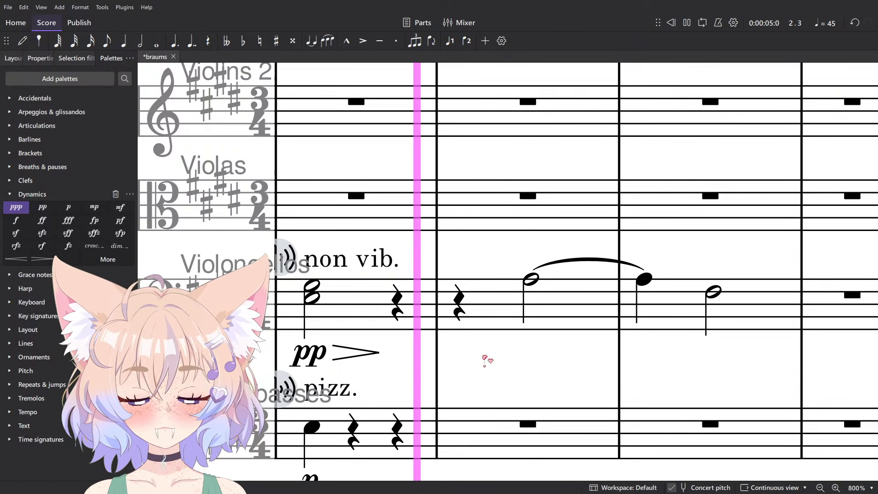
pyautogui.press('space')
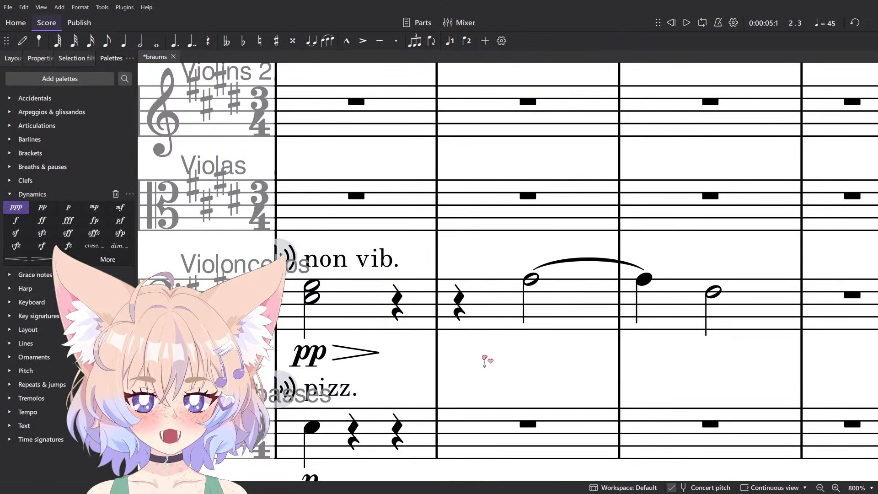
pyautogui.scroll(-2, 484, 361)
pyautogui.click(326, 328)
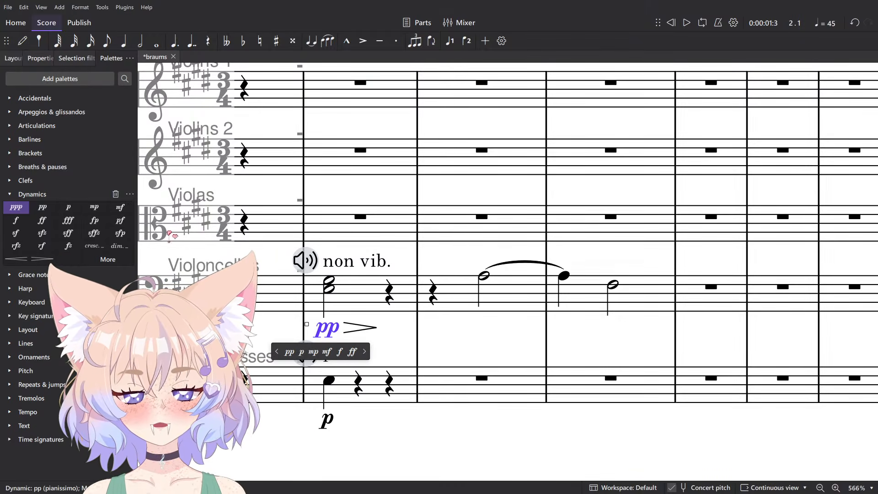
pyautogui.click(29, 194)
pyautogui.click(29, 194)
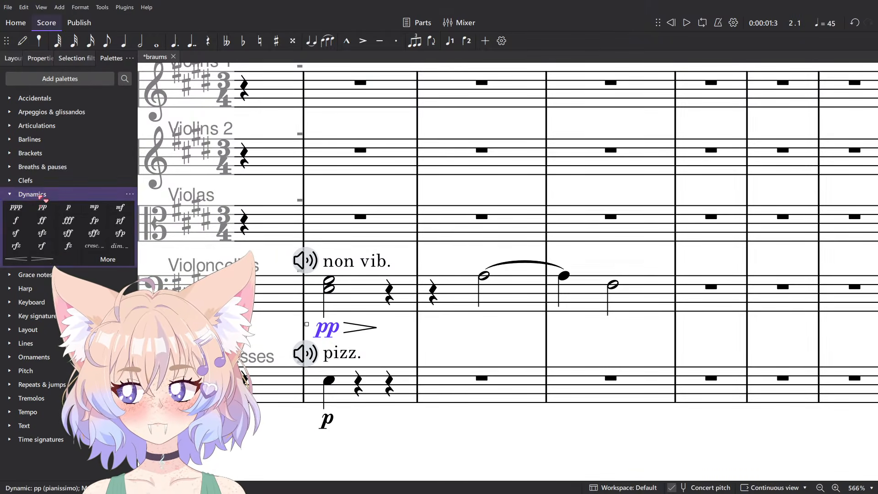
pyautogui.scroll(2, 348, 296)
pyautogui.click(334, 293)
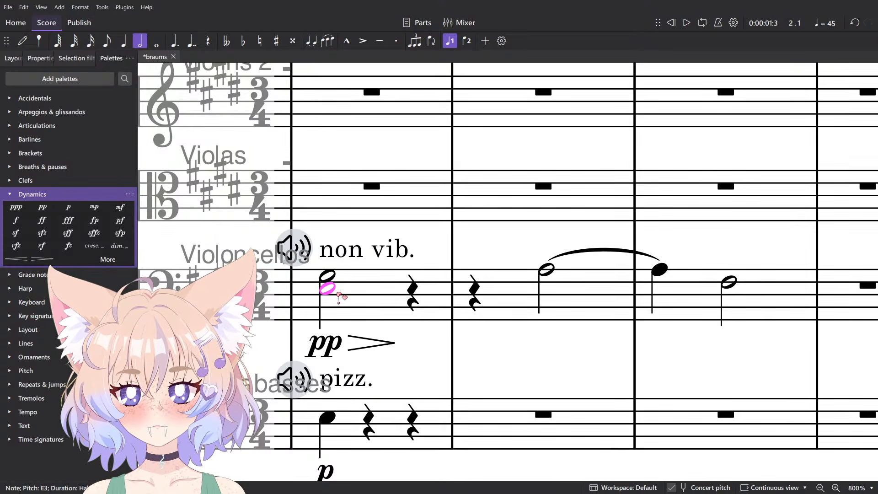
# Enter a half-note G♯3 on beat 1 of the violas' measure 2.
pyautogui.scroll(-2, 338, 296)
pyautogui.click(339, 296)
pyautogui.press('Escape')
pyautogui.press('n')
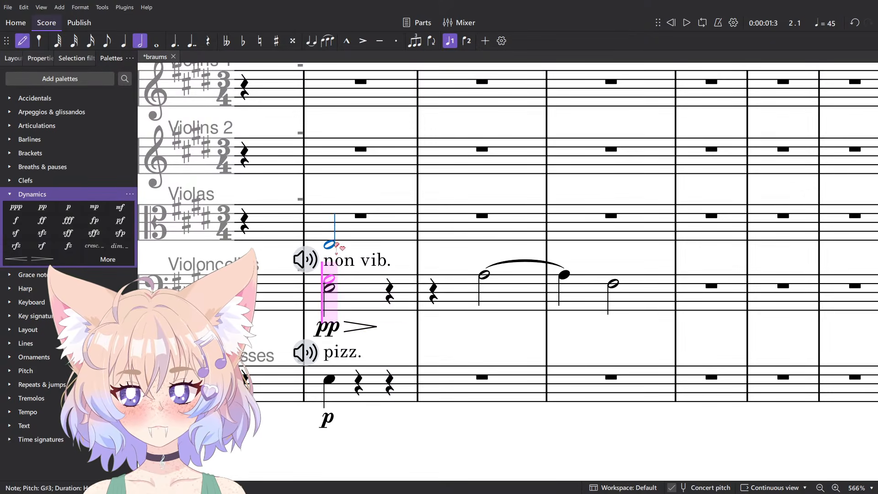
pyautogui.click(335, 240)
pyautogui.press('Escape')
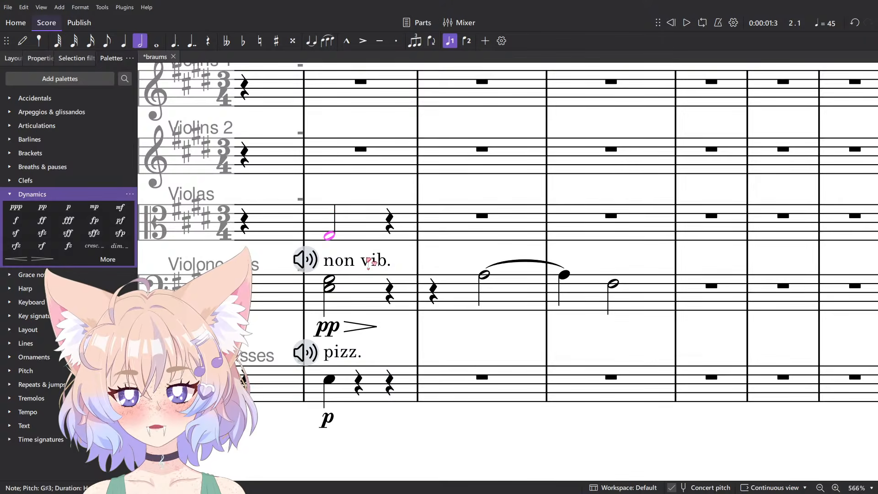
# Set the playing technique of the violas' measure 2 half note to Non vibrato.
pyautogui.write('non vib.')
pyautogui.click(312, 191)
pyautogui.click(284, 147)
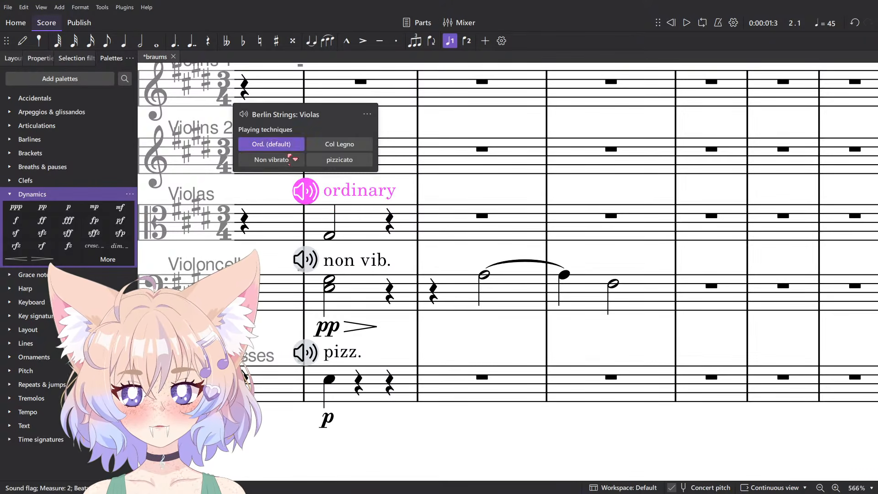
pyautogui.click(286, 157)
# Shorten the violas' technique text to "non vib." and add pp with a decrescendo hairpin to their measure 2 half note.
pyautogui.click(366, 196)
pyautogui.doubleClick(365, 196)
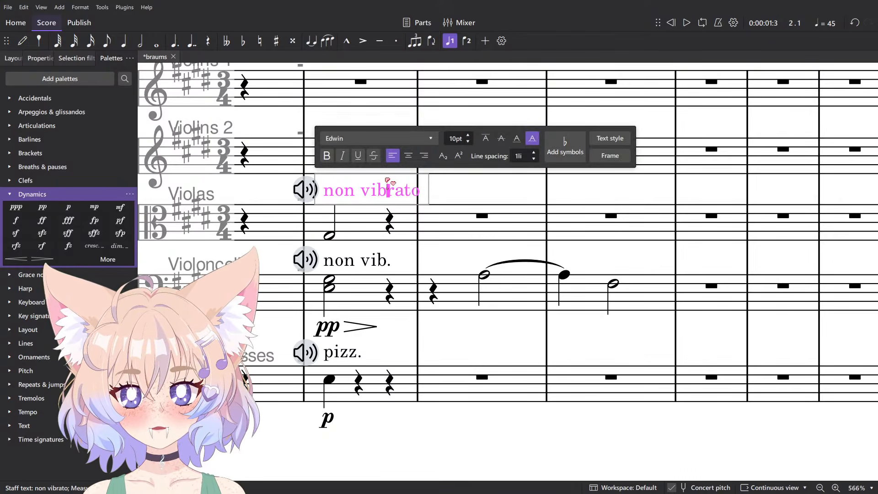
pyautogui.press('Delete')
pyautogui.press('Delete')
pyautogui.press('Delete')
pyautogui.press('Delete')
pyautogui.write('.')
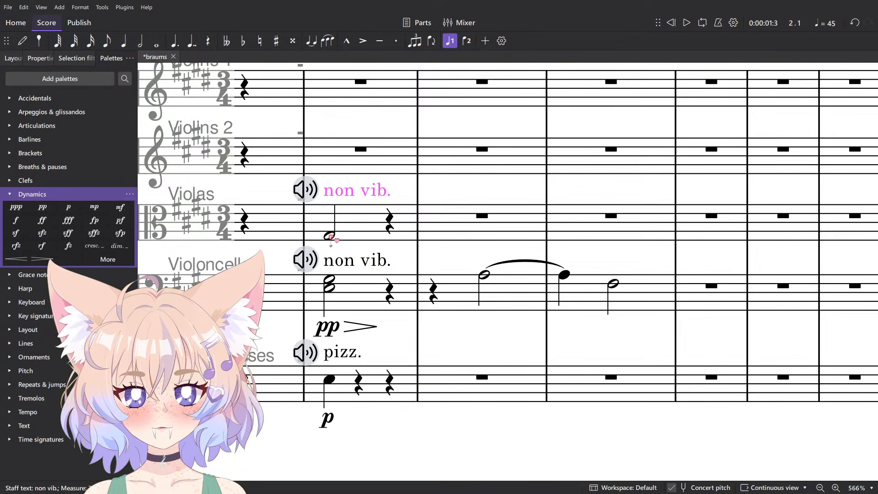
pyautogui.hotkey('shift', '.')
pyautogui.click(55, 207)
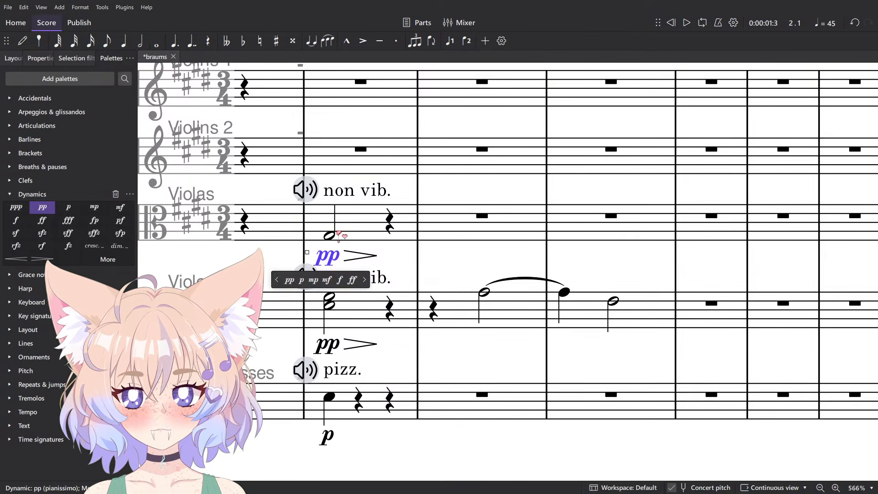
# Apply a three-stroke tremolo to the violas' and violoncellos' half notes in measure 2.
pyautogui.keyDown('shift'); pyautogui.click(326, 237); pyautogui.keyUp('shift')
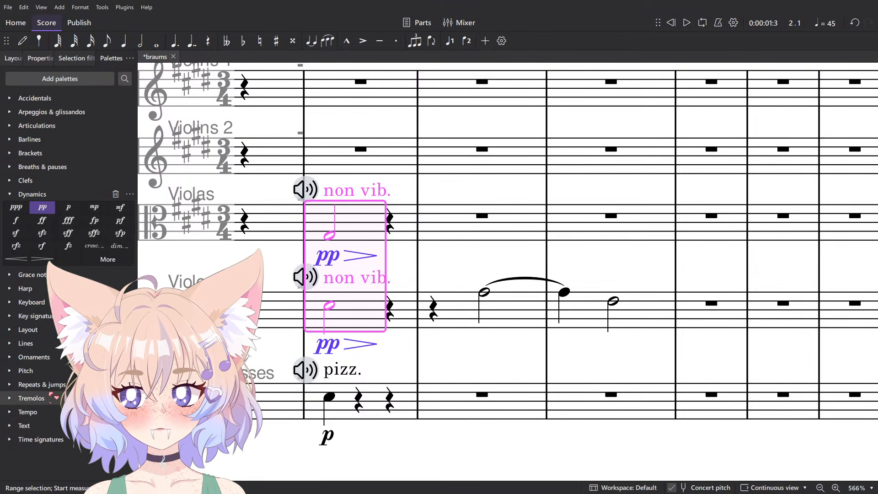
pyautogui.click(49, 396)
pyautogui.click(36, 349)
pyautogui.click(465, 257)
pyautogui.scroll(-1, 463, 255)
pyautogui.scroll(4, 465, 257)
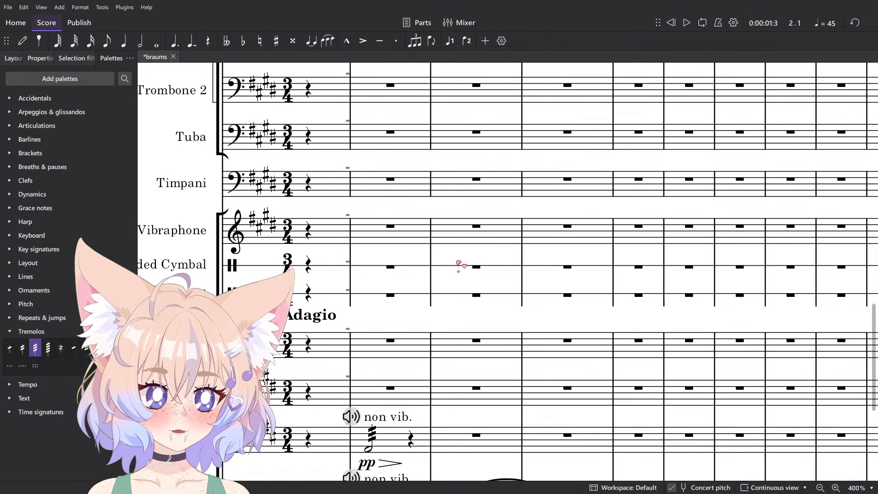
# Set the dynamics of the violas' and violoncellos' half notes in measure 2 to p.
pyautogui.press('space')
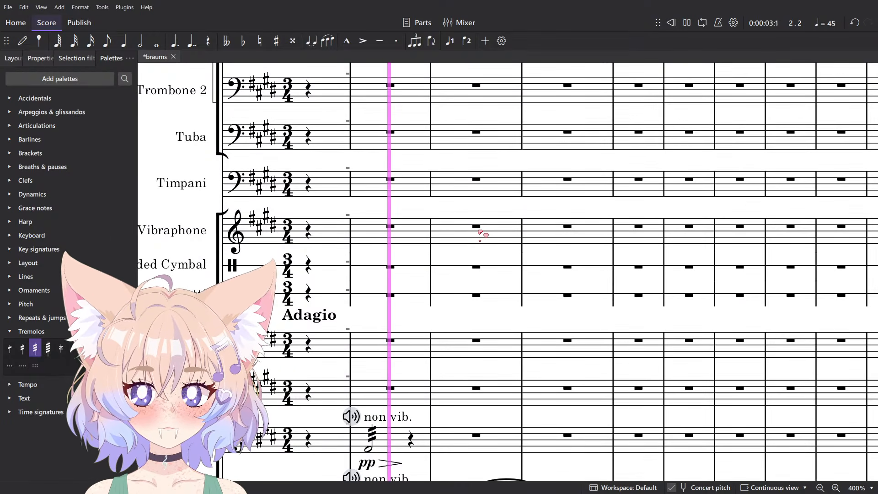
pyautogui.press('space')
pyautogui.scroll(-1, 353, 302)
pyautogui.scroll(-3, 350, 300)
pyautogui.scroll(2, 351, 302)
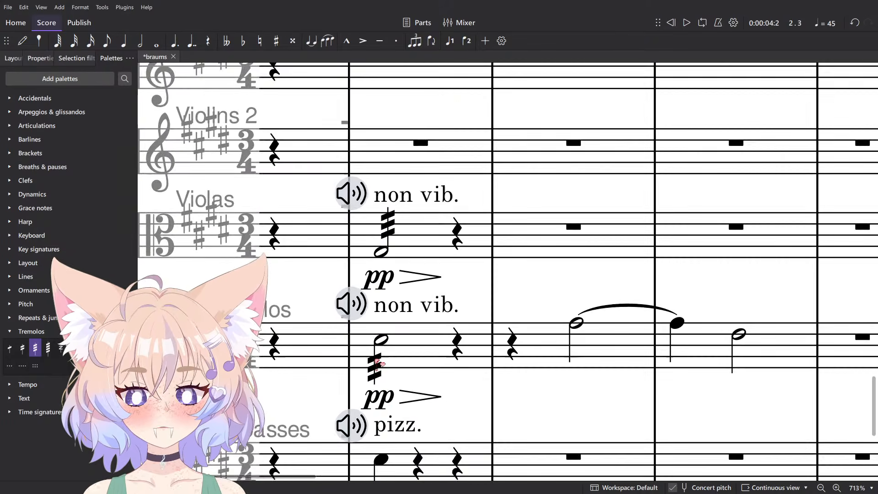
pyautogui.click(380, 405)
pyautogui.keyDown('ctrl'); pyautogui.click(380, 270); pyautogui.keyUp('ctrl')
pyautogui.click(32, 193)
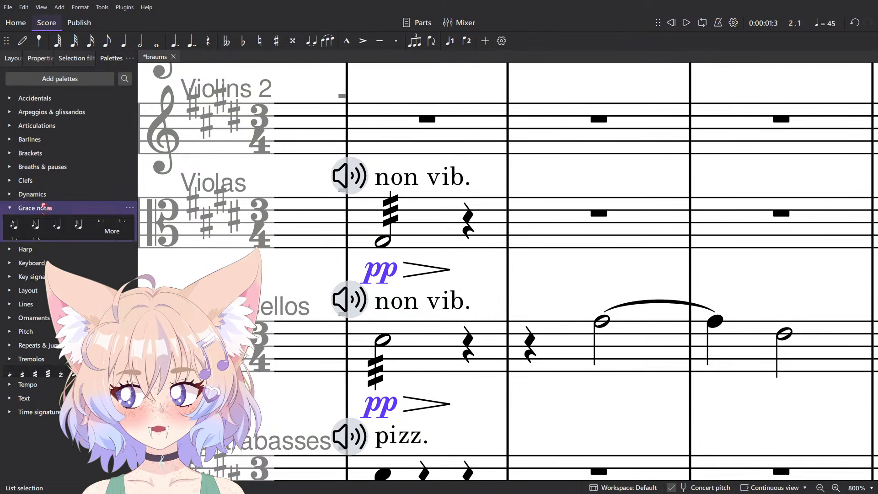
pyautogui.click(68, 208)
# Play back the opening measures and compare the balance of the low strings' dynamics with the clarinets and bassoons.
pyautogui.press('space')
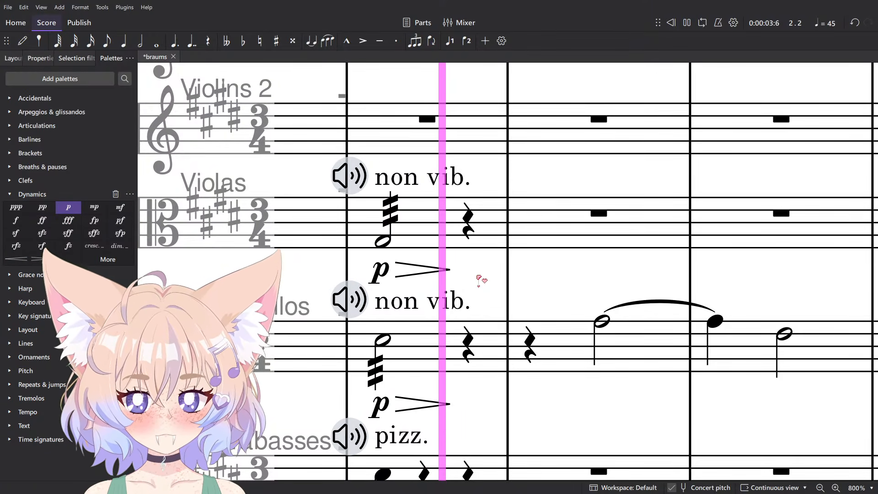
pyautogui.press('space')
pyautogui.scroll(-6, 540, 260)
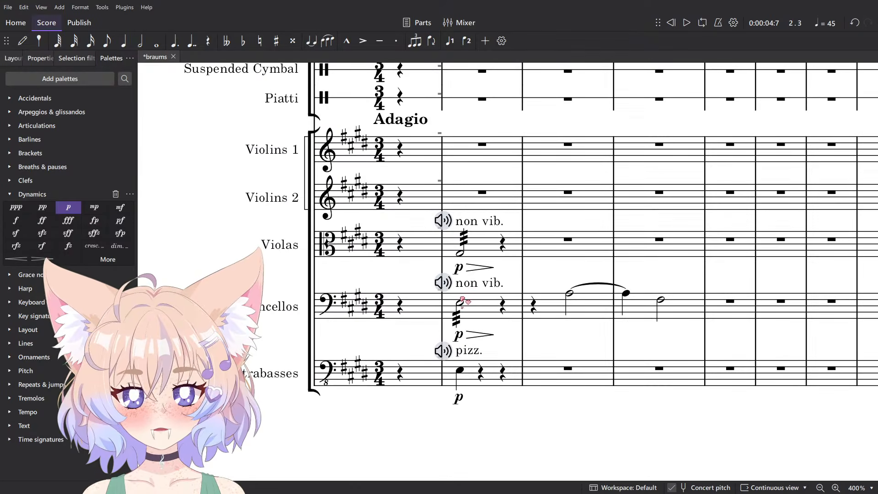
pyautogui.scroll(5, 471, 287)
pyautogui.scroll(-6, 471, 288)
pyautogui.scroll(15, 480, 392)
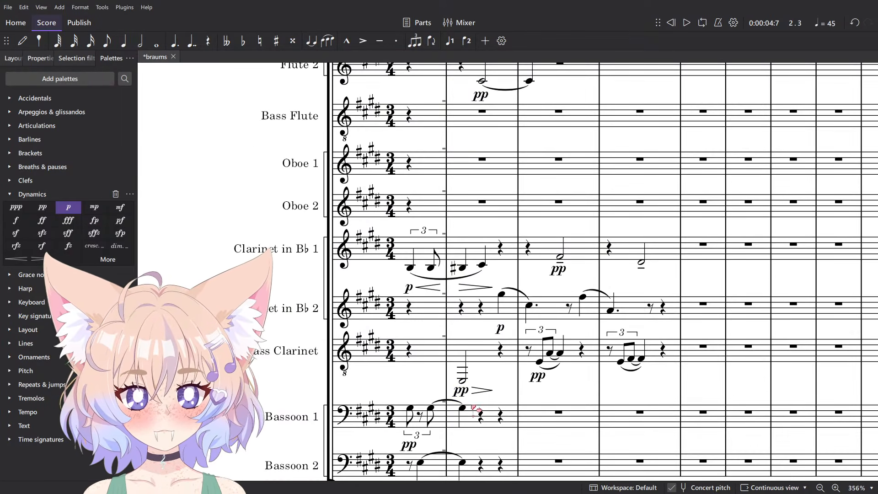
pyautogui.click(462, 394)
pyautogui.click(578, 395)
pyautogui.press('space')
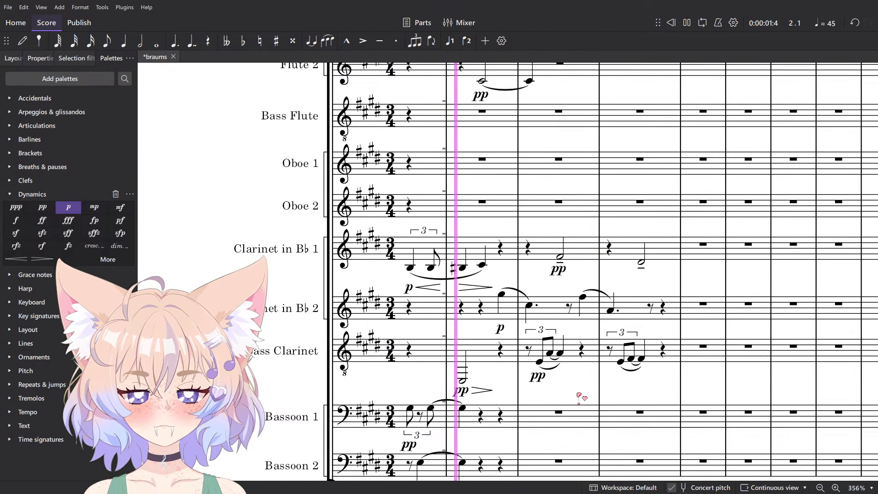
pyautogui.scroll(-7, 578, 396)
pyautogui.press('space')
pyautogui.scroll(6, 577, 397)
pyautogui.scroll(2, 453, 411)
pyautogui.scroll(-2, 412, 430)
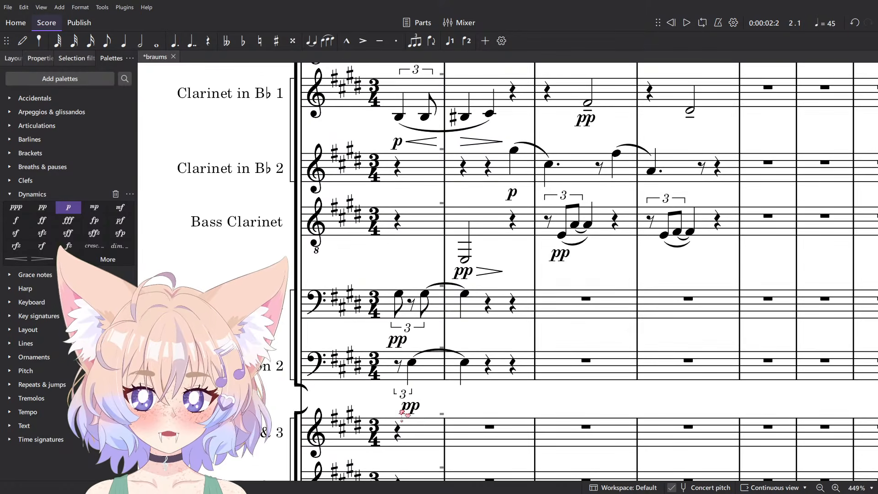
pyautogui.press('space')
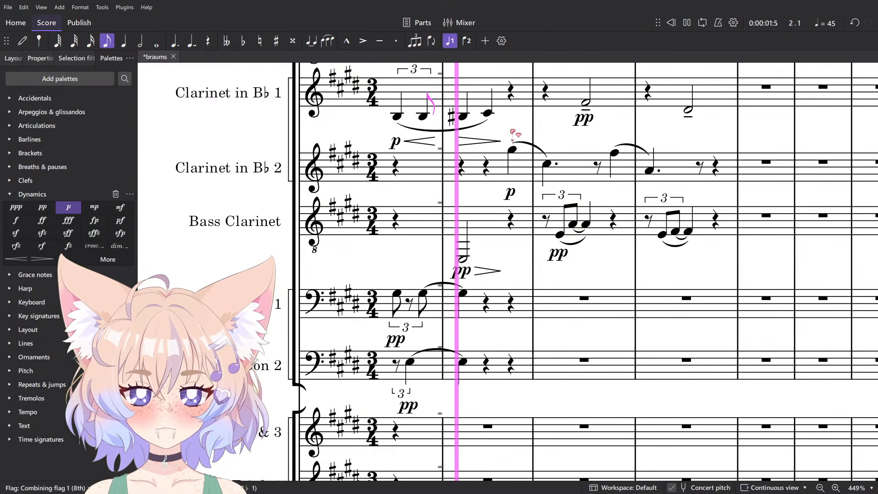
pyautogui.press('space')
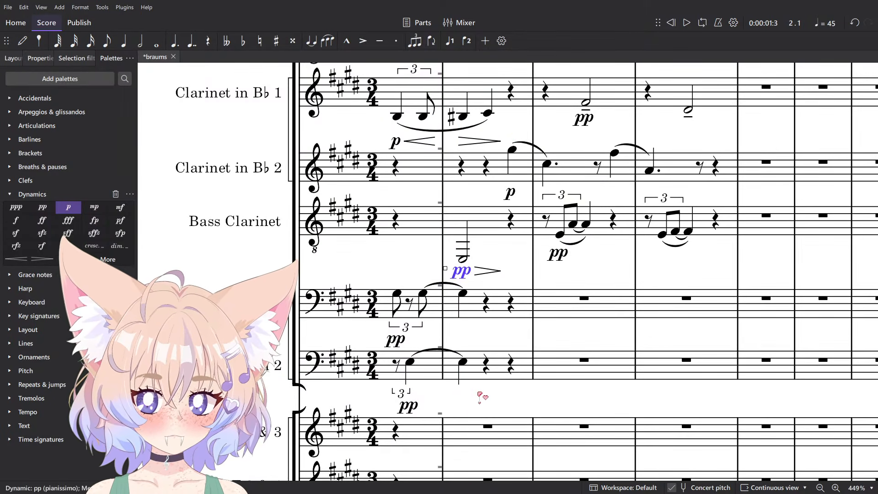
pyautogui.click(477, 393)
pyautogui.scroll(-16, 477, 392)
pyautogui.scroll(4, 464, 364)
pyautogui.scroll(-1, 463, 421)
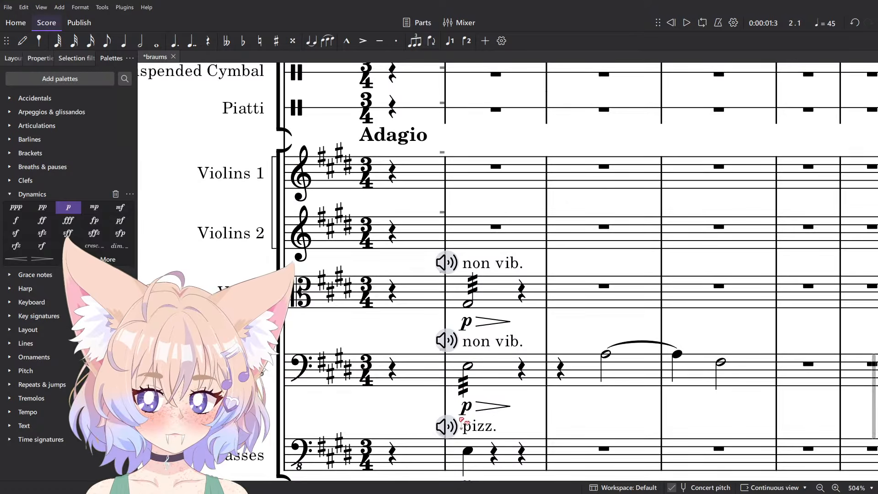
# Set the violas' and violoncellos' dynamics in measure 2 to pp and play the passage back.
pyautogui.click(467, 409)
pyautogui.keyDown('ctrl'); pyautogui.click(465, 324); pyautogui.keyUp('ctrl')
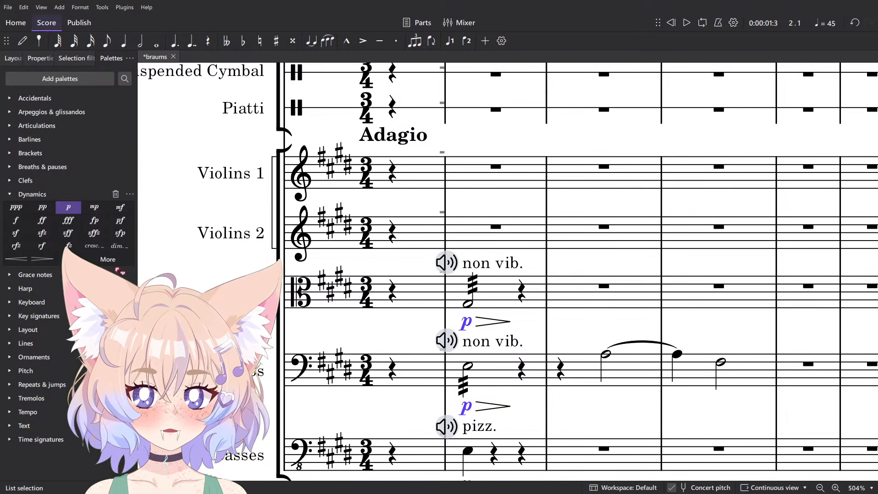
pyautogui.click(47, 207)
pyautogui.press('Escape')
pyautogui.press('space')
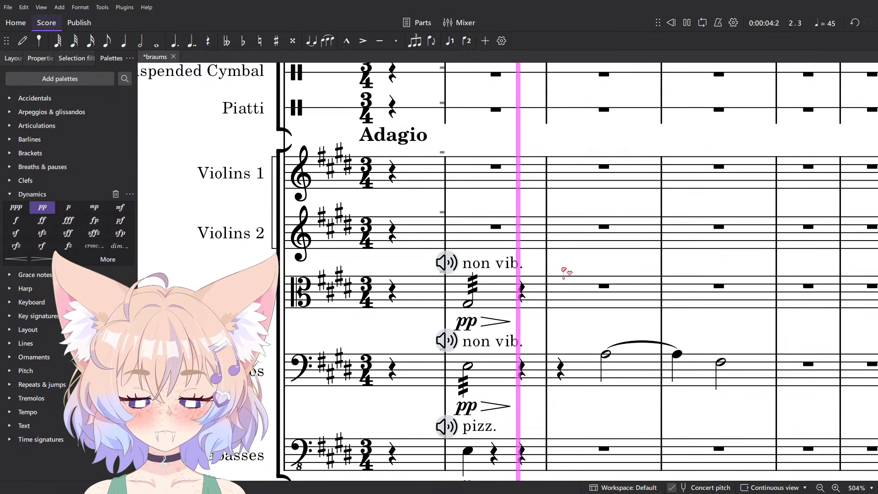
pyautogui.press('space')
# Delete Flute 2's notes, slur and dynamic in measures 2 and 3 and play back the result.
pyautogui.scroll(-5, 561, 272)
pyautogui.scroll(12, 548, 275)
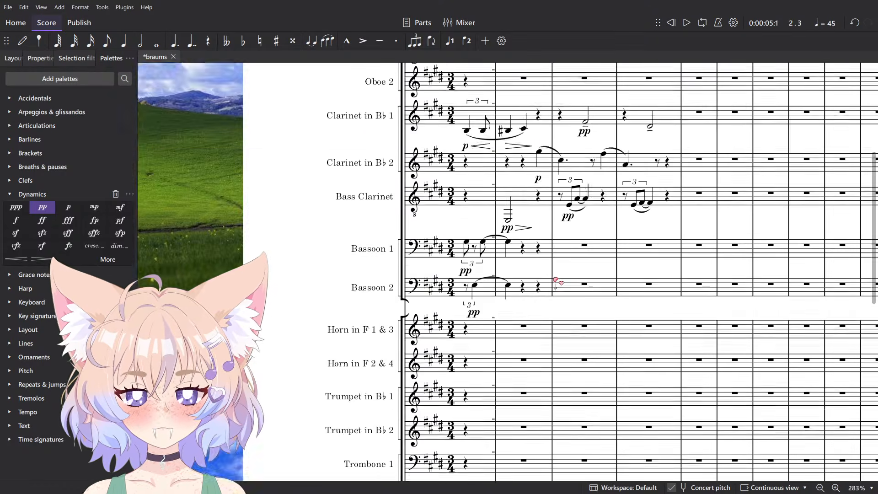
pyautogui.scroll(5, 557, 280)
pyautogui.moveTo(535, 176); pyautogui.dragTo(583, 185)
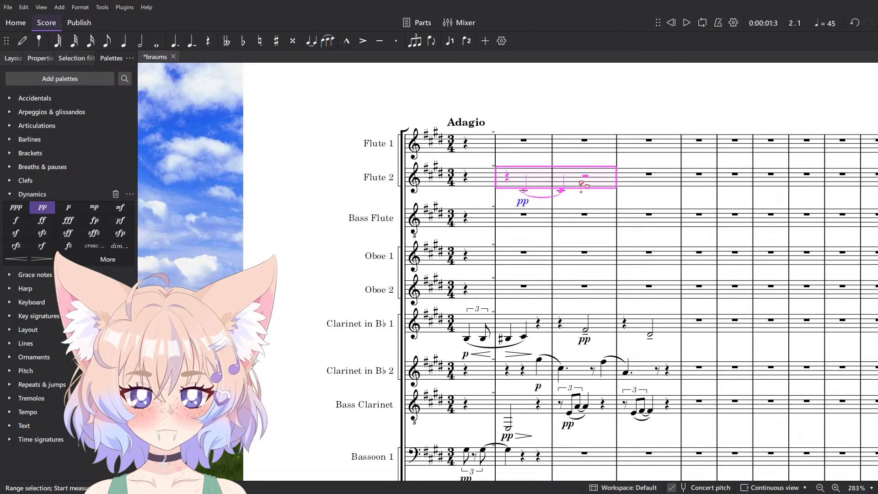
pyautogui.press('space')
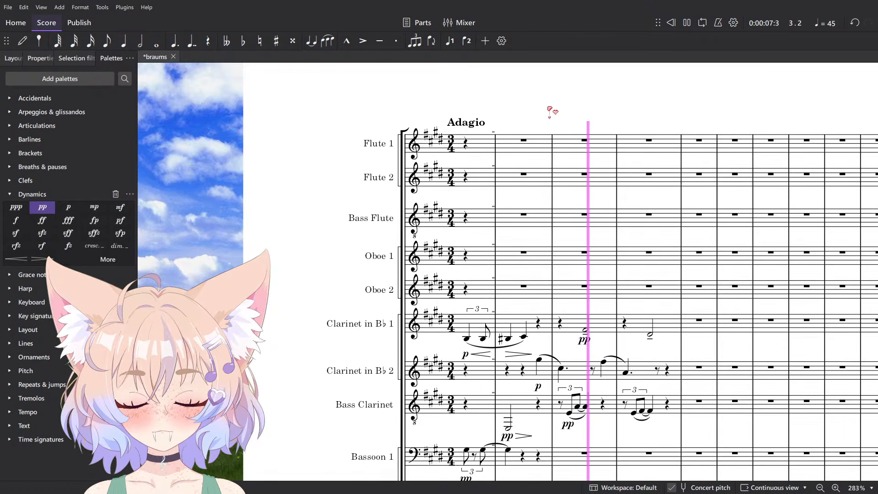
pyautogui.press('space')
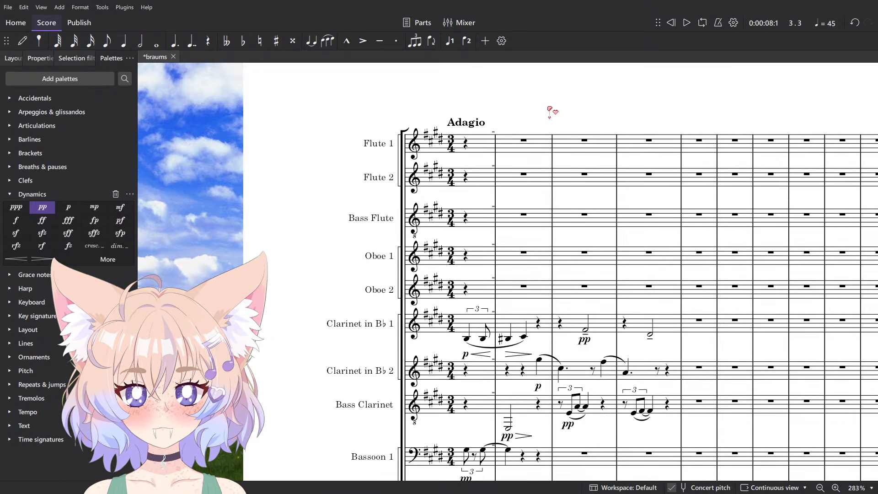
# Lengthen Clarinet 1's C♯4 in measure 2 to a half note and listen to the opening.
pyautogui.scroll(-4, 563, 109)
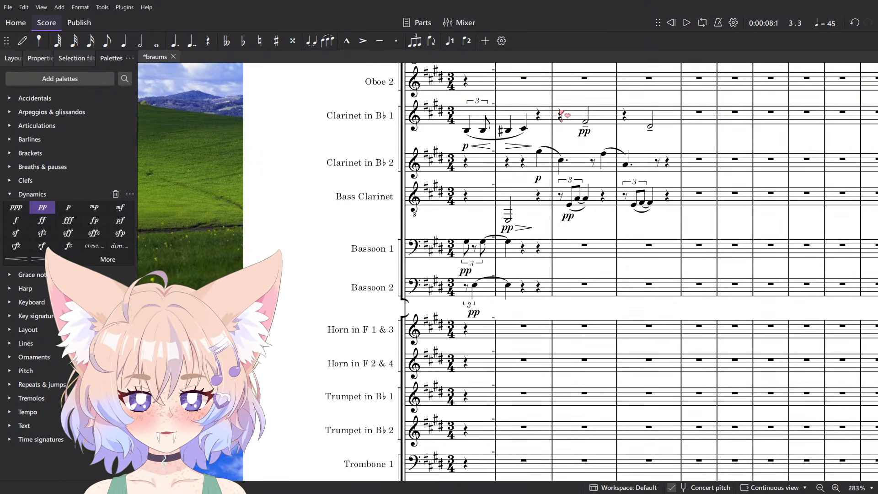
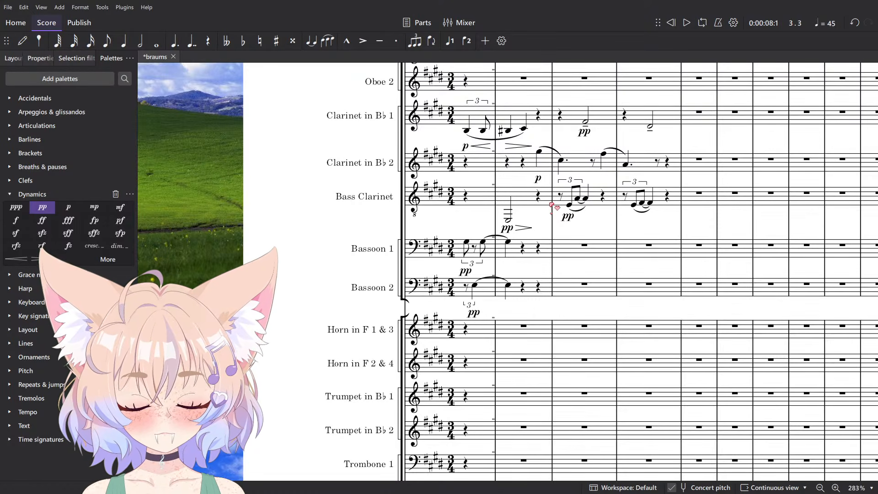
pyautogui.scroll(3, 565, 218)
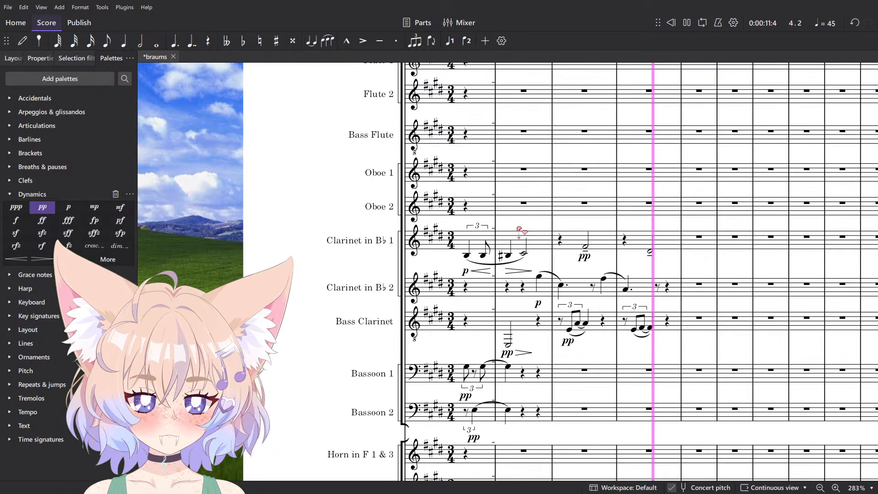
pyautogui.scroll(6, 529, 228)
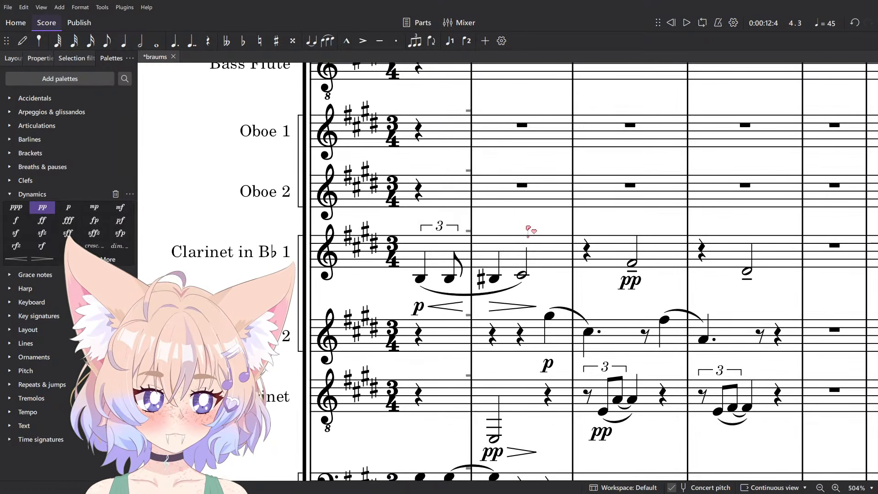
pyautogui.press('space')
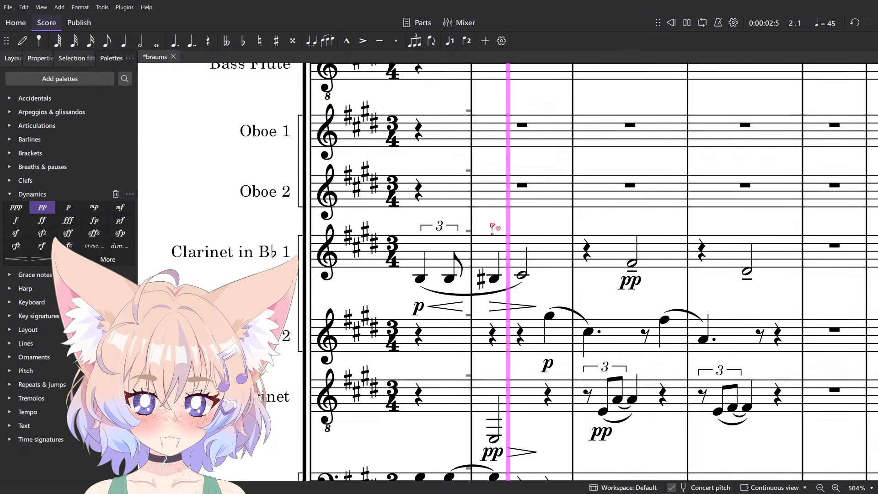
pyautogui.press('space')
# Shorten the first note of Clarinet 1's pickup triplet to an eighth and enter an E3 eighth in the middle.
pyautogui.press('4')
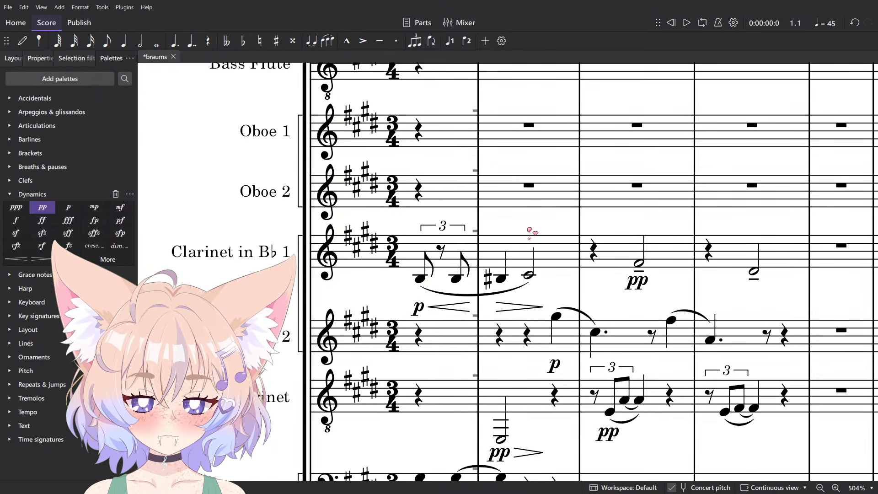
pyautogui.press('space')
pyautogui.press('space')
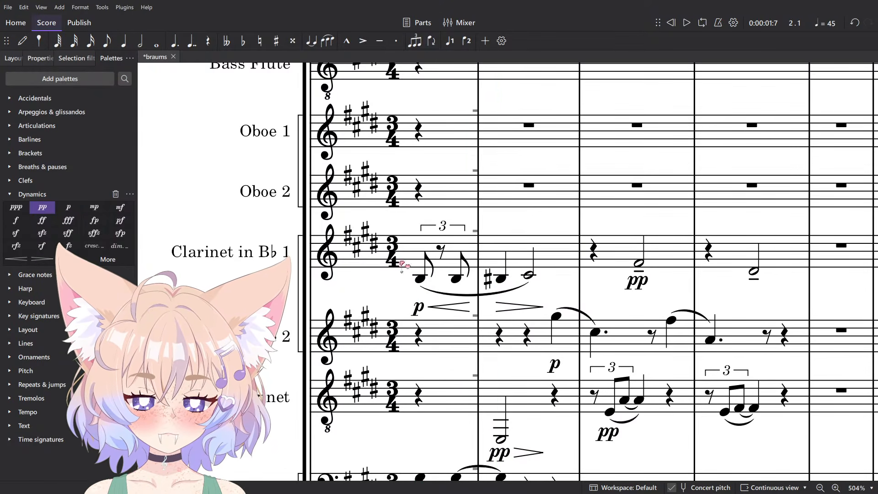
pyautogui.scroll(-2, 428, 201)
pyautogui.click(438, 208)
pyautogui.press('Escape')
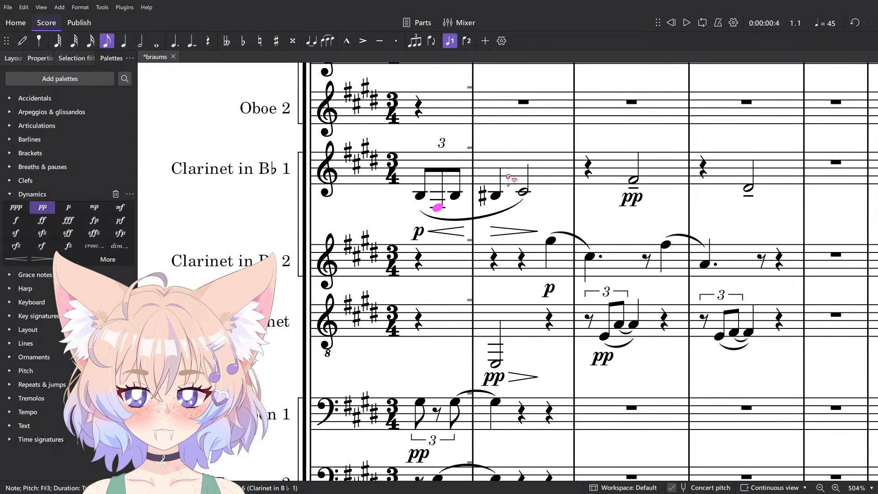
pyautogui.press('alt')
pyautogui.press('space')
pyautogui.press('Escape')
pyautogui.press('space')
pyautogui.press('Escape')
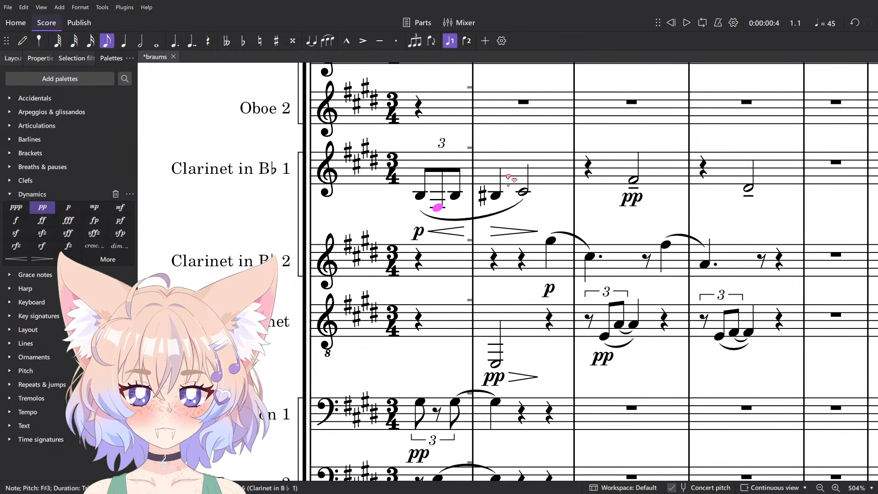
pyautogui.press('Down')
pyautogui.press('Down')
# Play back the new pickup and change Clarinet 1's C♯4 in measure 2 to a dotted quarter note.
pyautogui.click(459, 157)
pyautogui.scroll(-2, 537, 292)
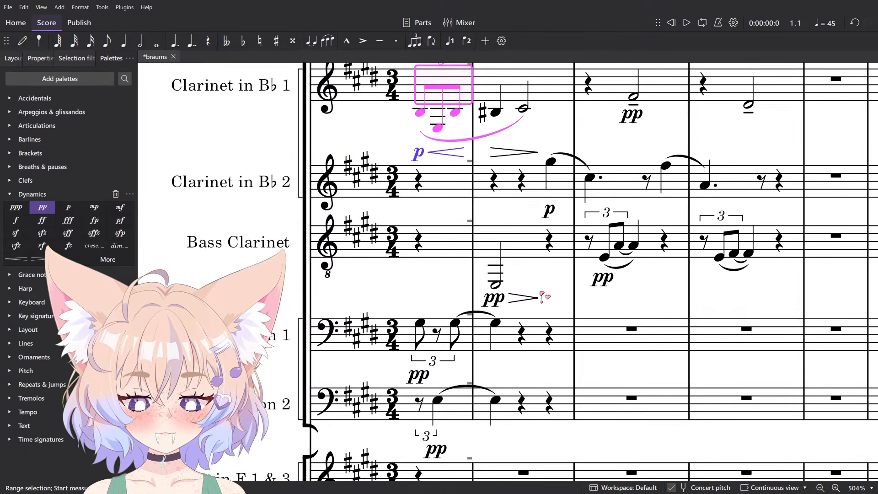
pyautogui.press('Escape')
pyautogui.scroll(-4, 538, 292)
pyautogui.press('space')
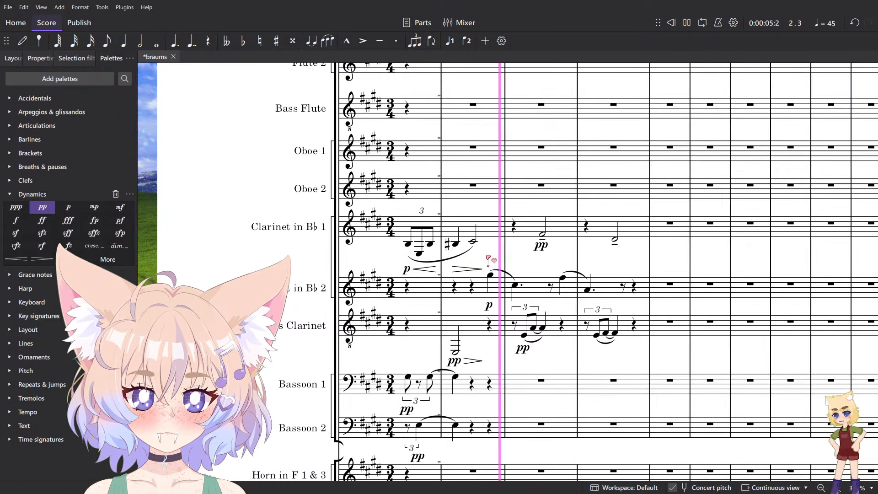
pyautogui.press('space')
pyautogui.press('.')
pyautogui.press('space')
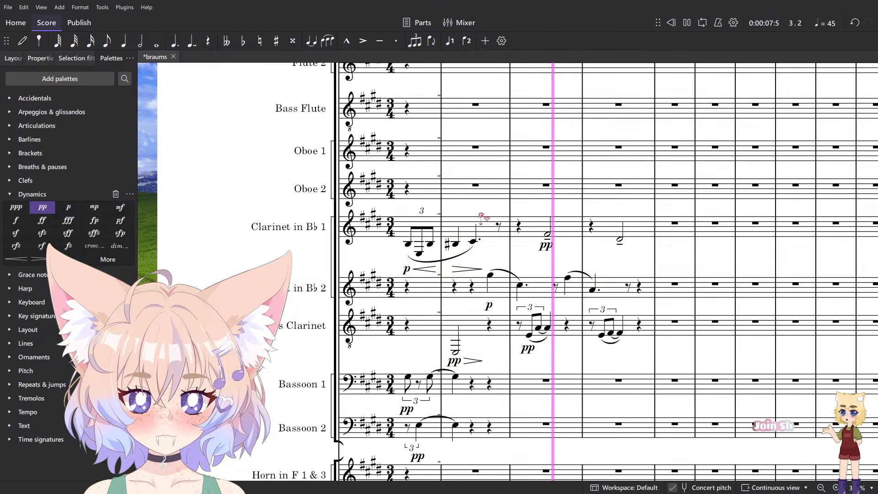
# Play back measure 2 while reviewing the woodwind parts and the tremolo strings.
pyautogui.press('space')
pyautogui.scroll(-5, 488, 264)
pyautogui.scroll(-4, 488, 264)
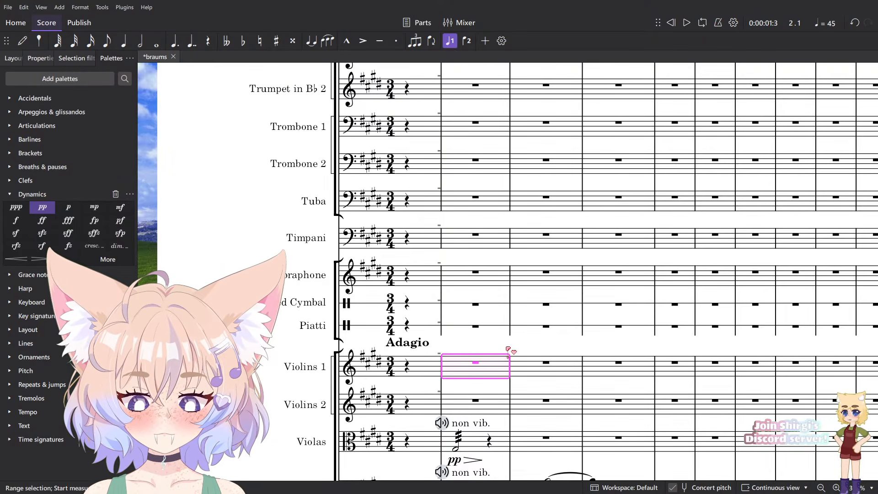
pyautogui.scroll(-3, 504, 341)
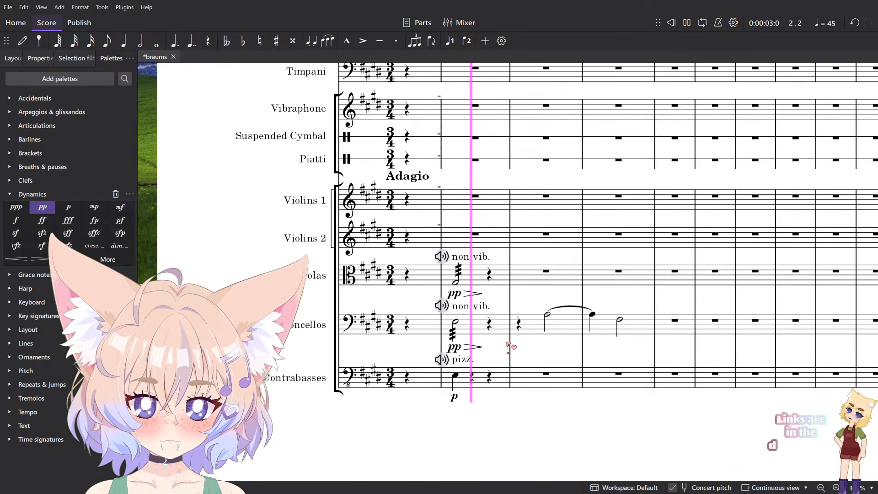
pyautogui.press('space')
pyautogui.scroll(12, 505, 352)
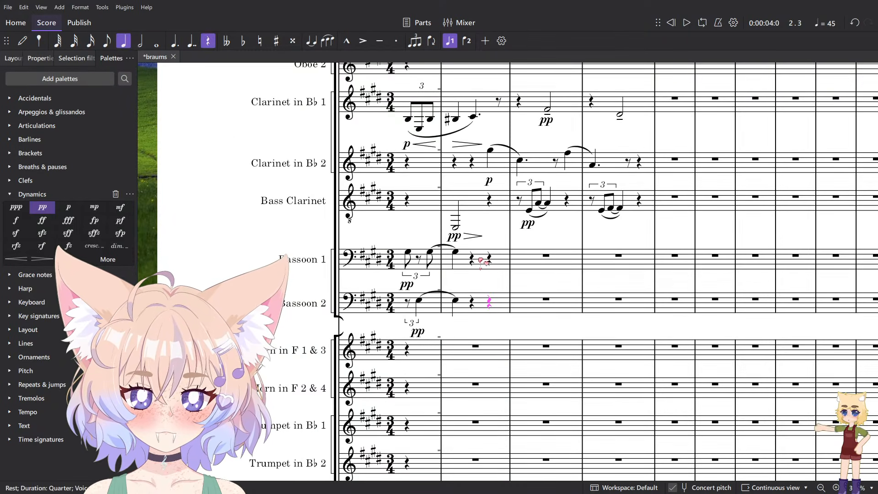
pyautogui.click(529, 290)
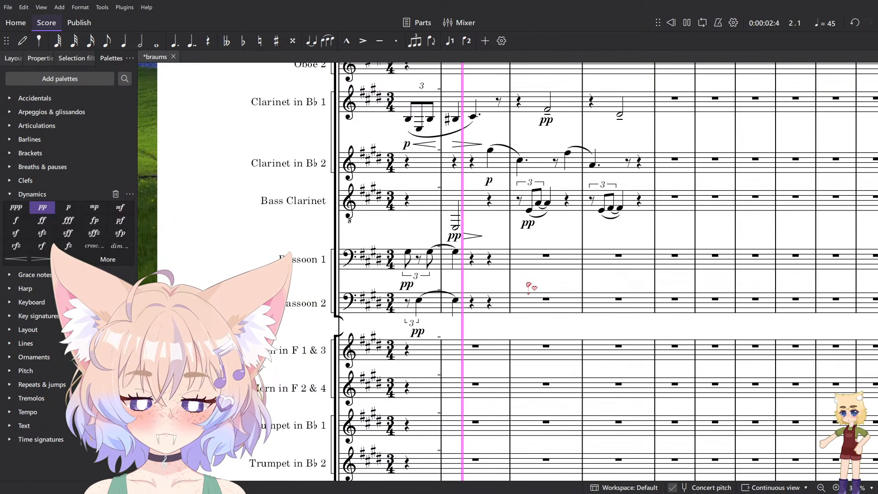
pyautogui.scroll(-11, 528, 295)
pyautogui.press('space')
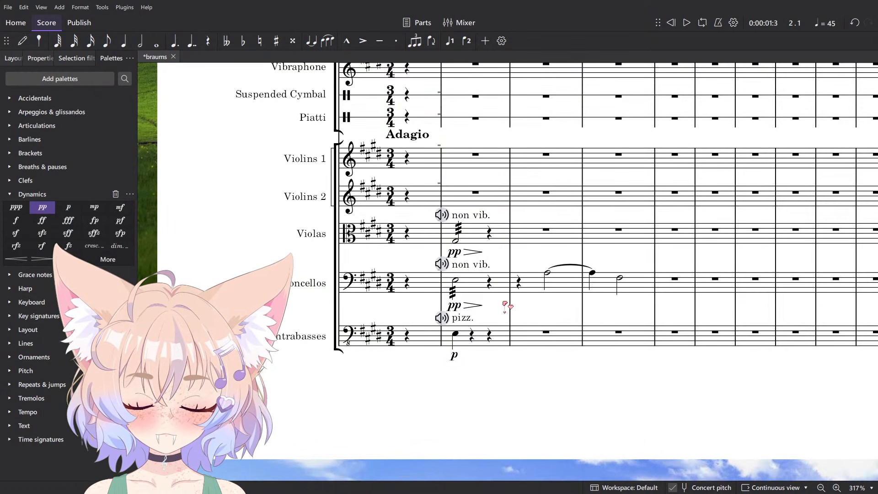
pyautogui.scroll(5, 499, 287)
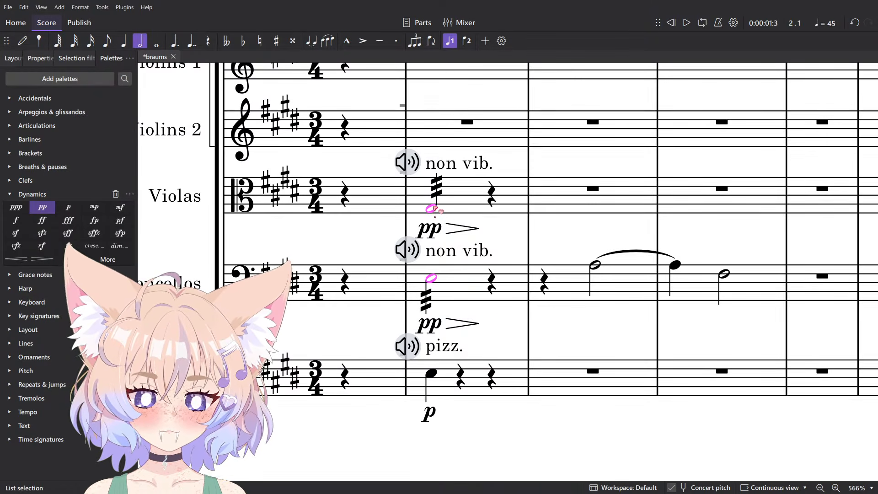
# Try the viola and cello tremolo notes in measure 2 as dotted half notes and play them back.
pyautogui.press('Escape')
pyautogui.press('space')
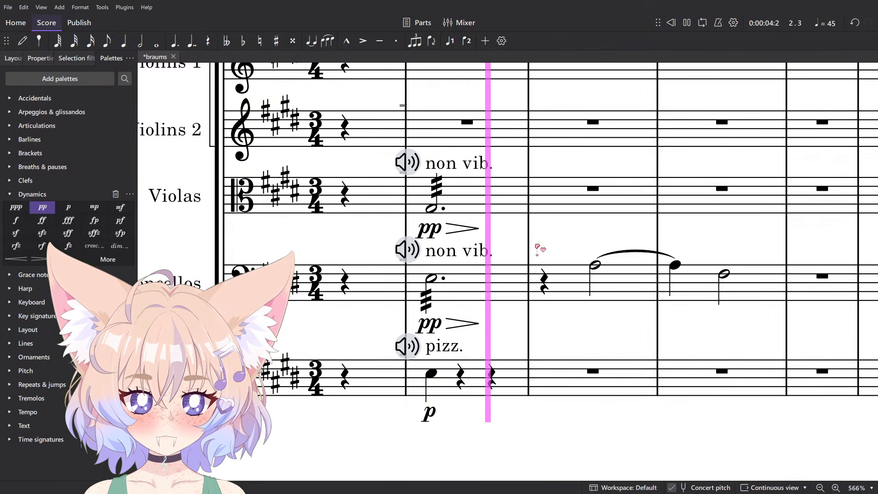
pyautogui.press('space')
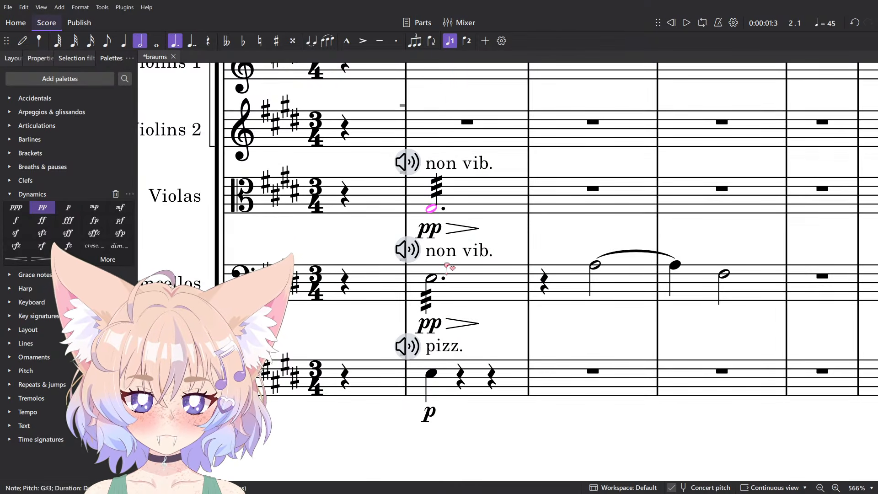
# Extend the half-note tremolos in Violas and Violoncellos in measure 2 with tied eighth notes on beat 3, also marked tremolo.
pyautogui.press('6')
pyautogui.press('n')
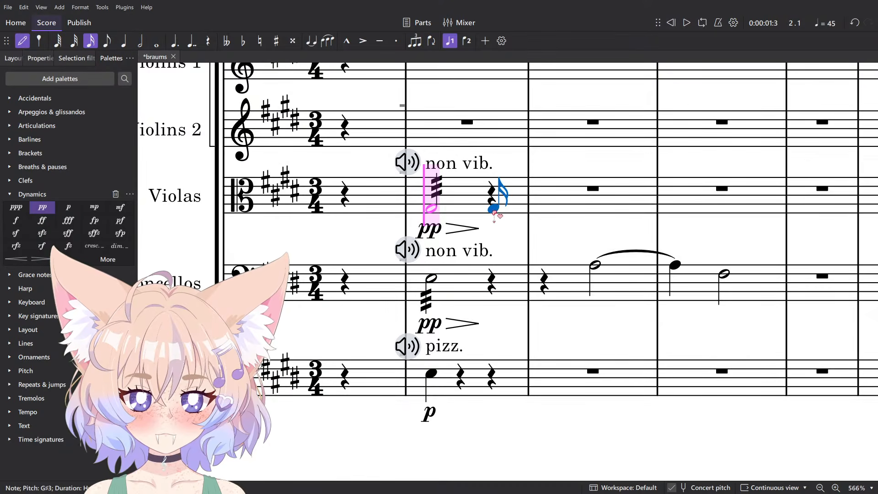
pyautogui.click(497, 212)
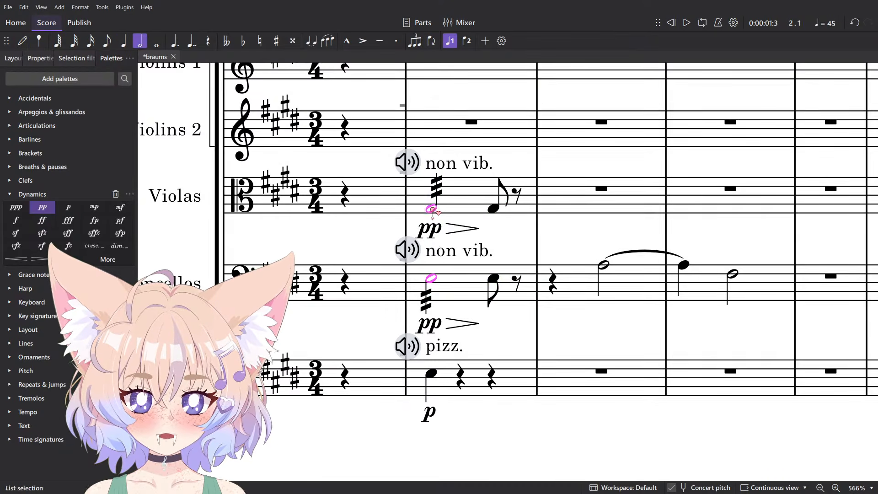
pyautogui.press('+')
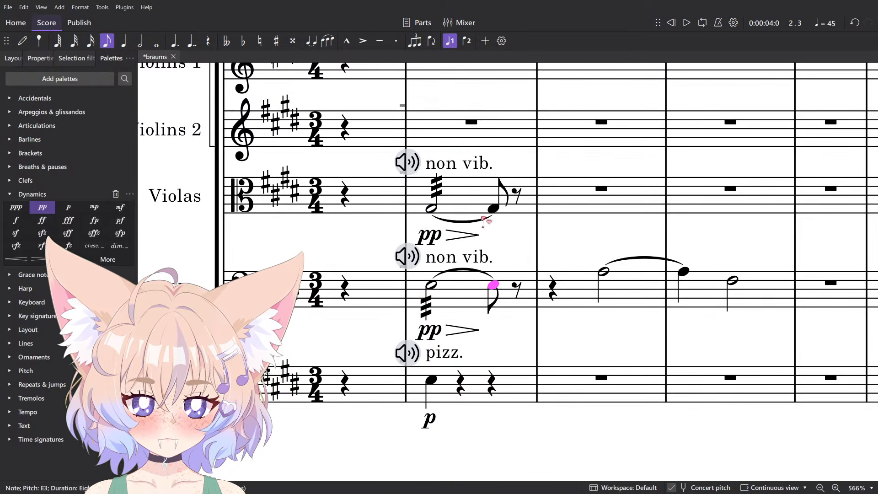
pyautogui.keyDown('ctrl'); pyautogui.click(494, 208); pyautogui.keyUp('ctrl')
pyautogui.click(31, 397)
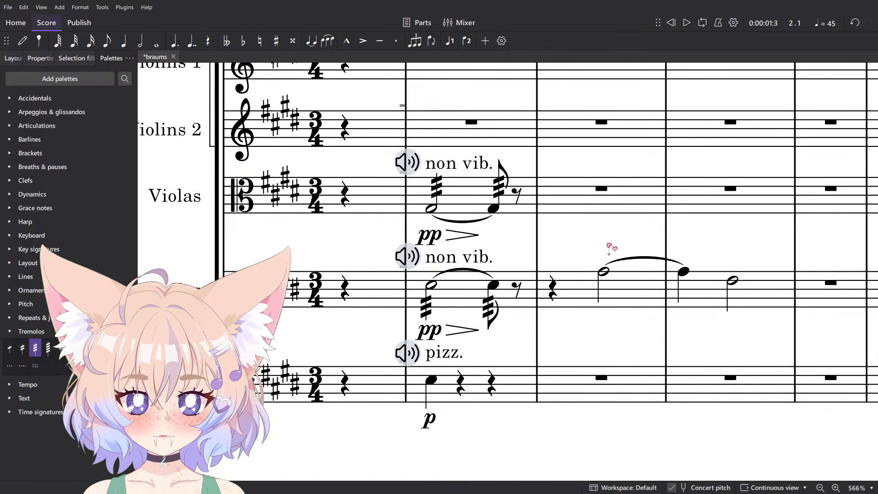
# Play back the extended tremolos and delete the non vib. markings above Violas and Violoncellos.
pyautogui.press('space')
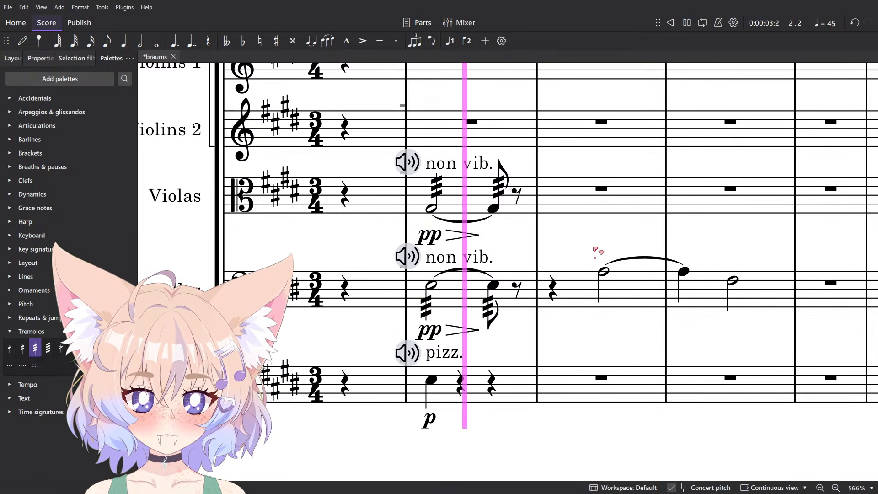
pyautogui.press('space')
pyautogui.click(473, 258)
pyautogui.keyDown('ctrl'); pyautogui.click(452, 165); pyautogui.keyUp('ctrl')
pyautogui.press('Delete')
# Play back the viola and cello tremolos from measure 2 into measure 3.
pyautogui.keyDown('shift'); pyautogui.click(464, 197); pyautogui.keyUp('shift')
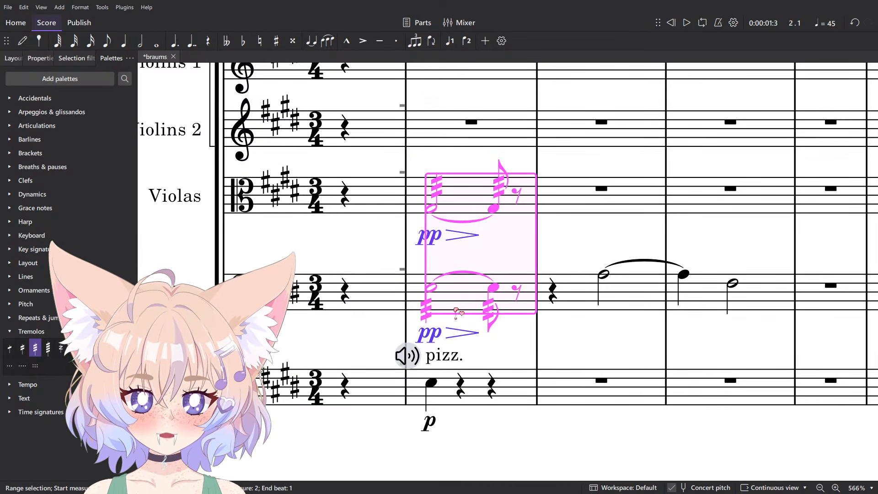
pyautogui.press('space')
pyautogui.click(573, 256)
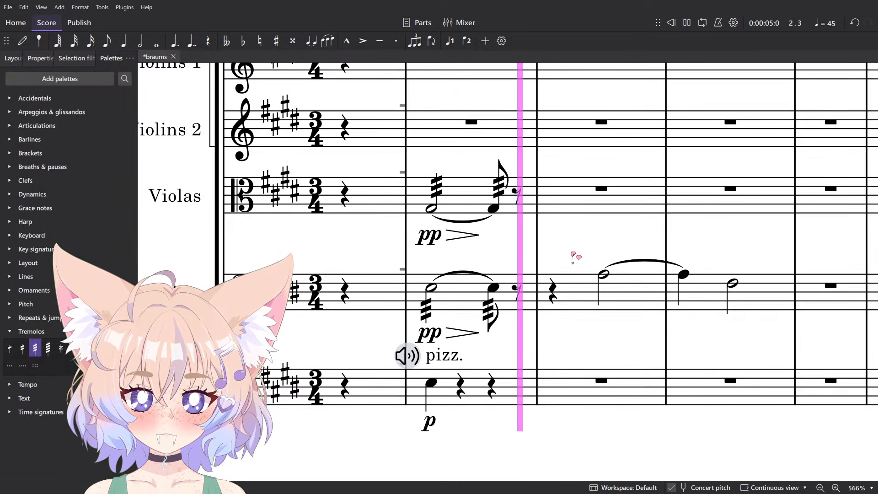
pyautogui.moveTo(545, 273); pyautogui.dragTo(506, 335)
pyautogui.scroll(-4, 506, 334)
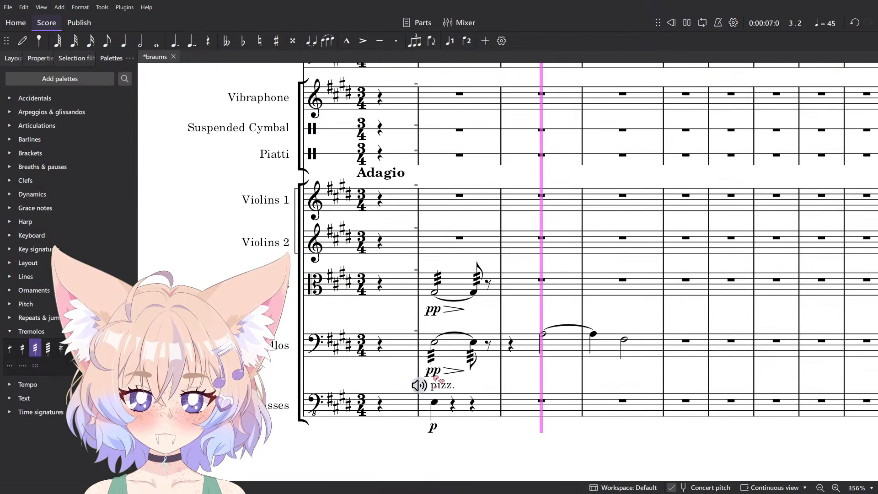
pyautogui.scroll(5, 432, 372)
pyautogui.press('space')
# Replace the viola and cello decrescendos in measure 2 with hairpins reaching the tied eighth notes, and set both dynamics to p.
pyautogui.click(460, 372)
pyautogui.press('Delete')
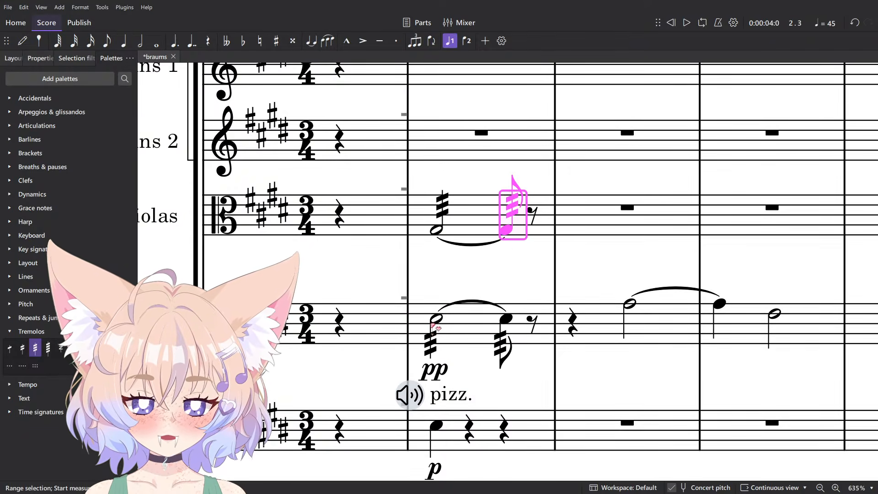
pyautogui.hotkey('ctrl', 'z')
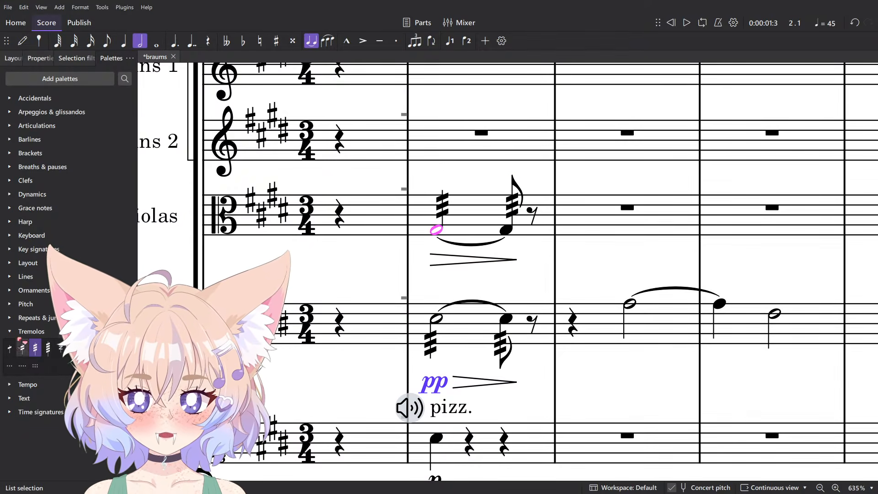
pyautogui.click(51, 198)
pyautogui.click(68, 207)
pyautogui.click(524, 214)
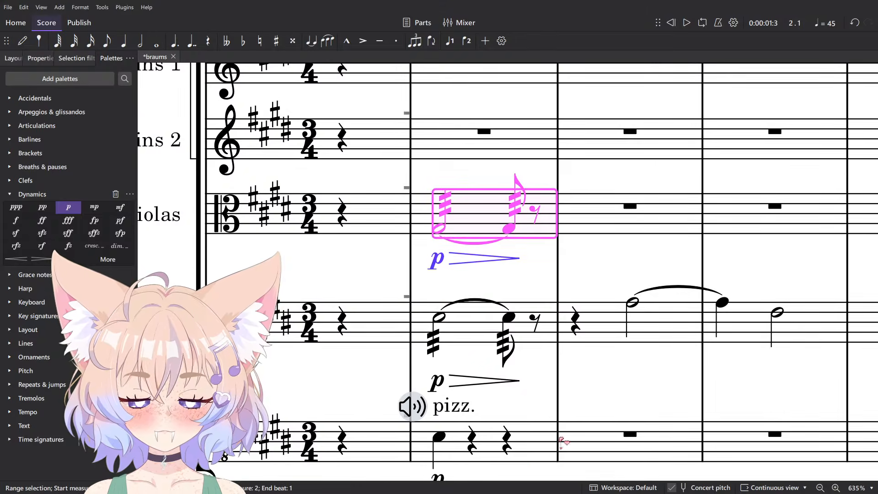
# Play back measure 2 of the lower strings and the opening from the pickup with the new dynamics.
pyautogui.keyDown('shift'); pyautogui.click(553, 438); pyautogui.keyUp('shift')
pyautogui.press('space')
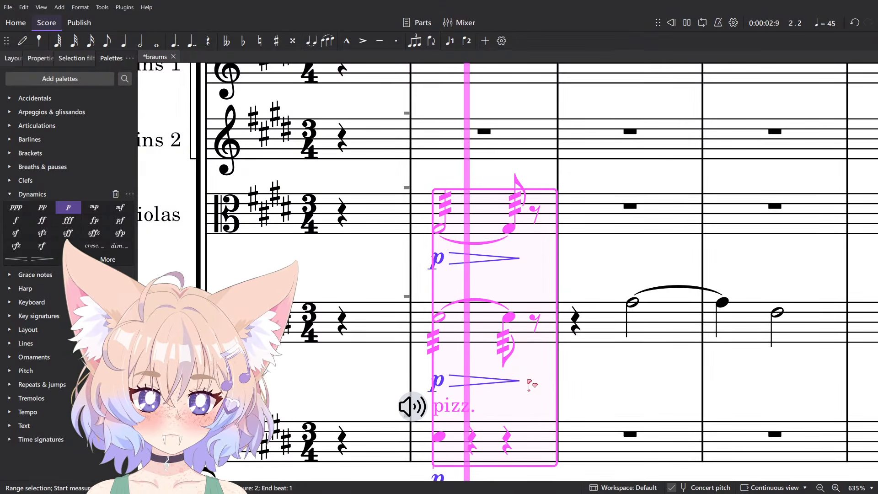
pyautogui.click(565, 391)
pyautogui.click(376, 333)
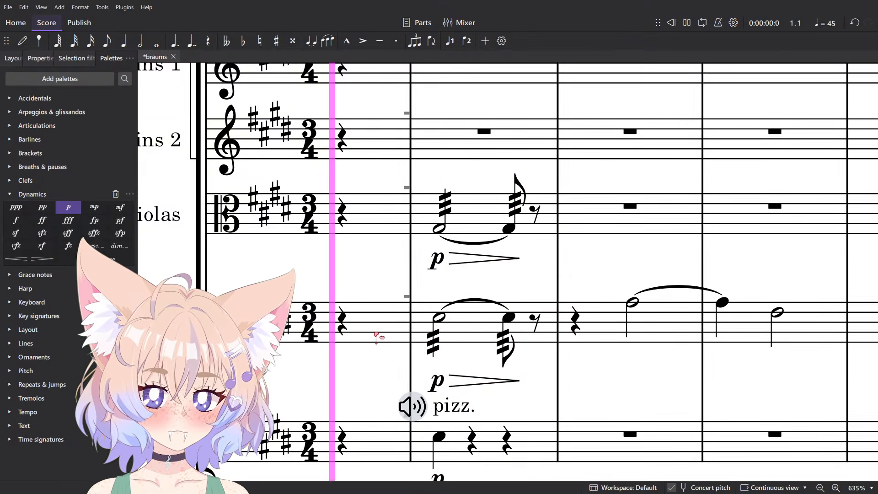
pyautogui.scroll(-5, 397, 276)
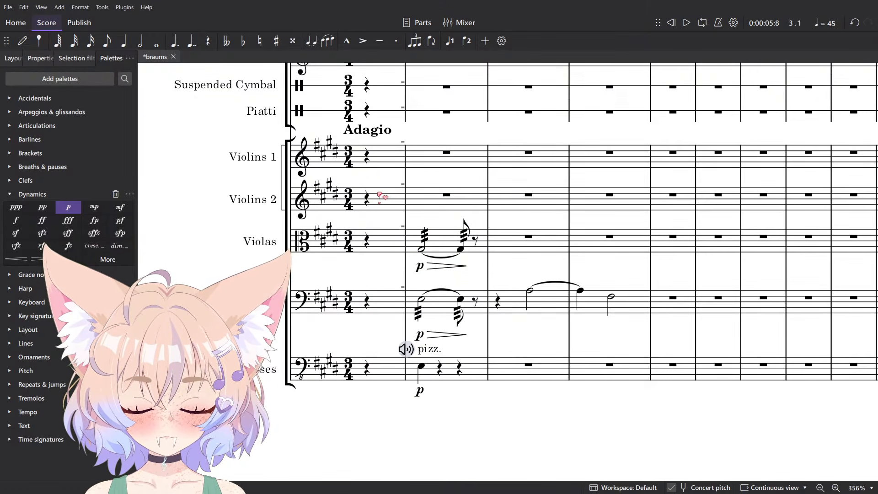
# Play back measures 2 and 3 while reviewing the clarinet, bass clarinet and bassoon parts.
pyautogui.scroll(10, 361, 177)
pyautogui.scroll(8, 361, 177)
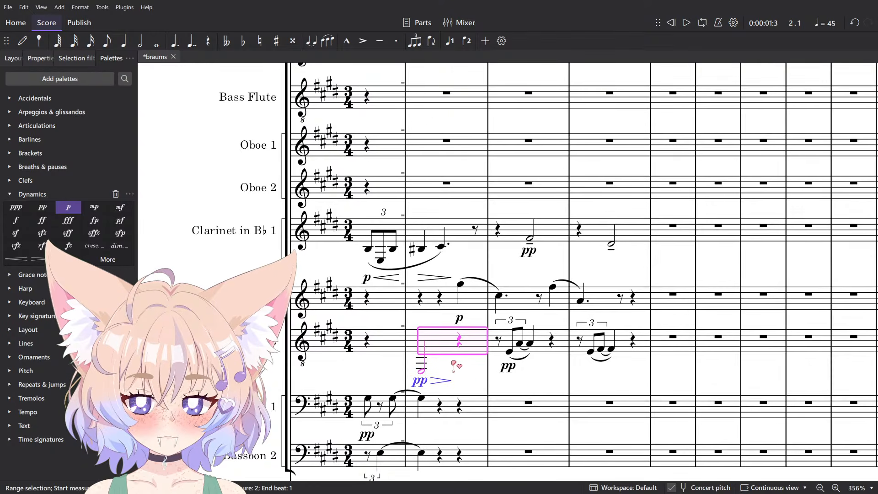
pyautogui.press('space')
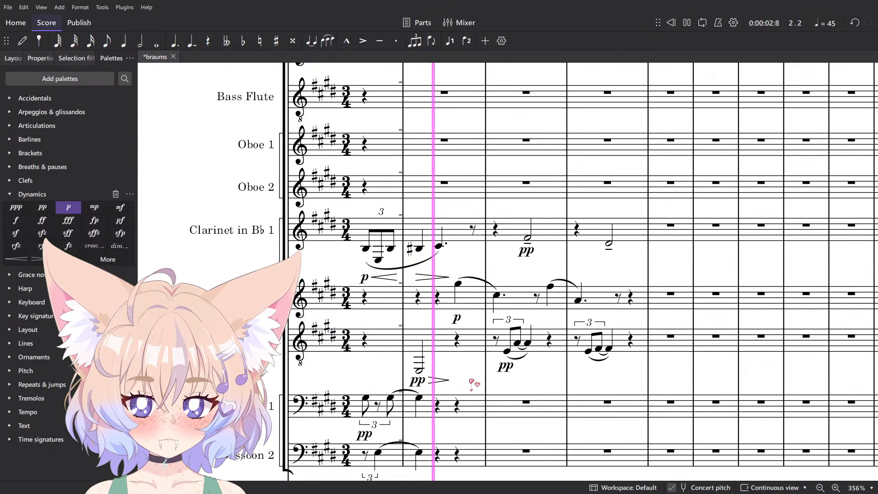
pyautogui.scroll(-1, 472, 383)
pyautogui.press('space')
pyautogui.scroll(5, 424, 413)
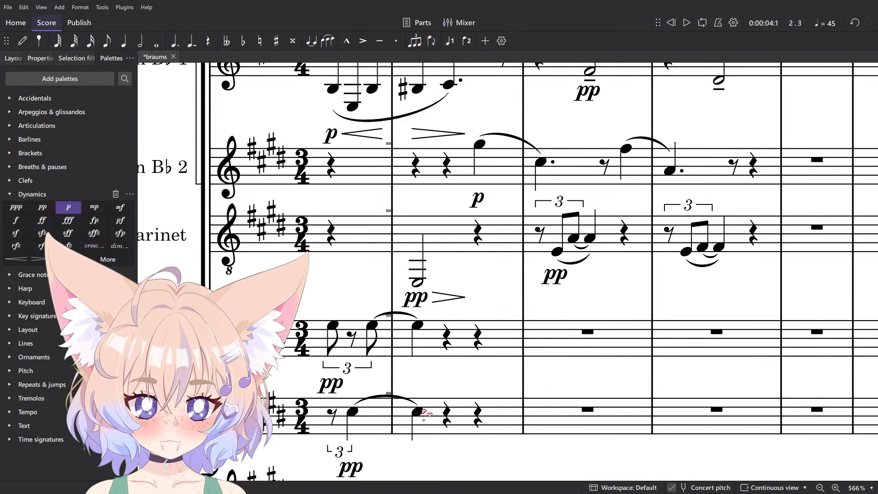
pyautogui.scroll(-2, 423, 413)
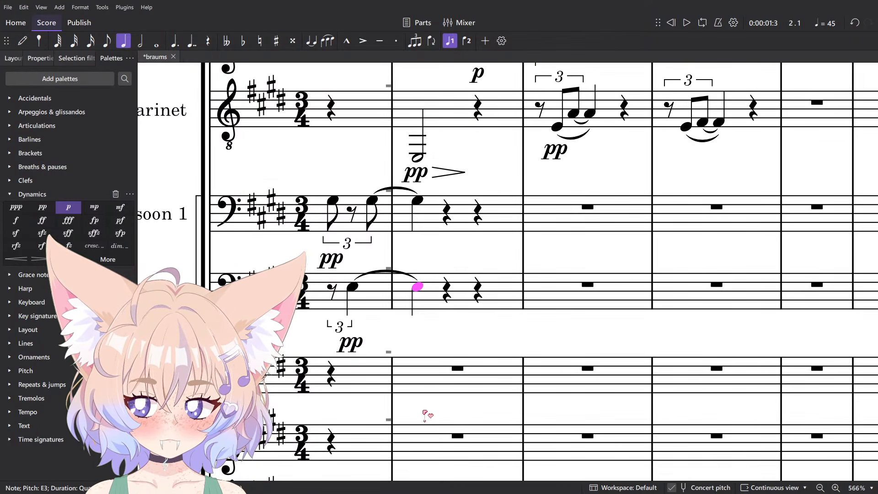
pyautogui.press('space')
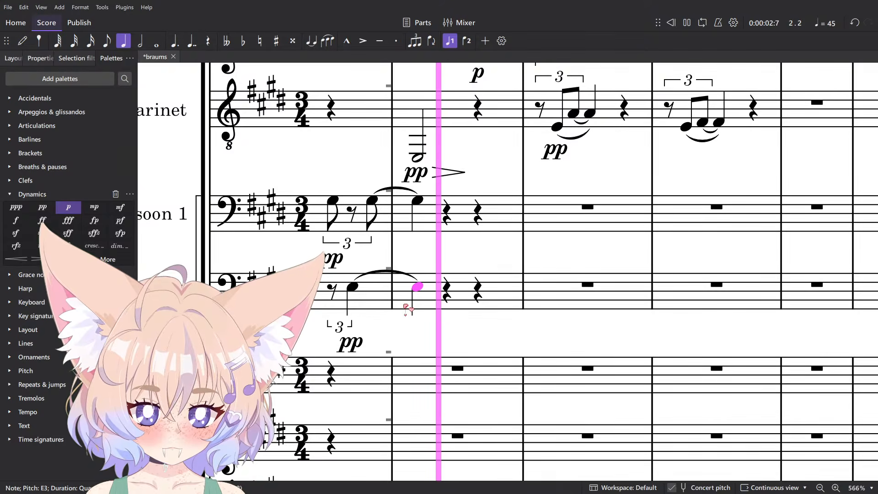
pyautogui.press('space')
pyautogui.scroll(-5, 405, 308)
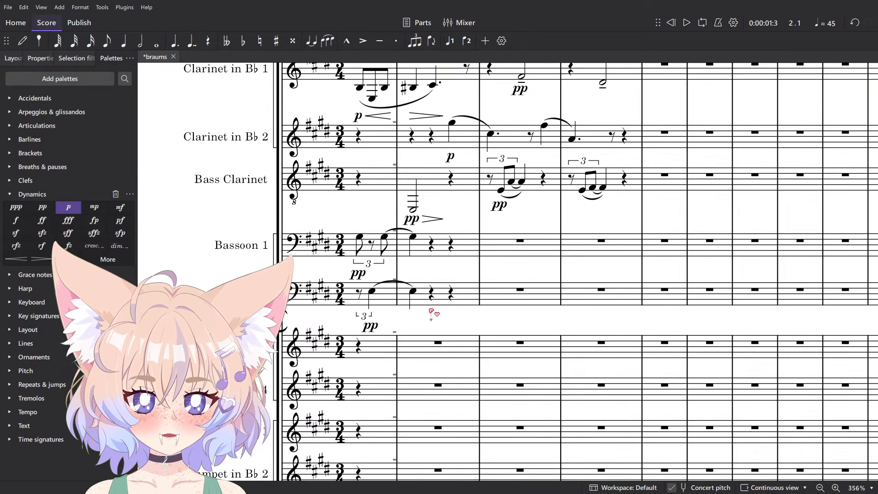
pyautogui.scroll(2, 430, 311)
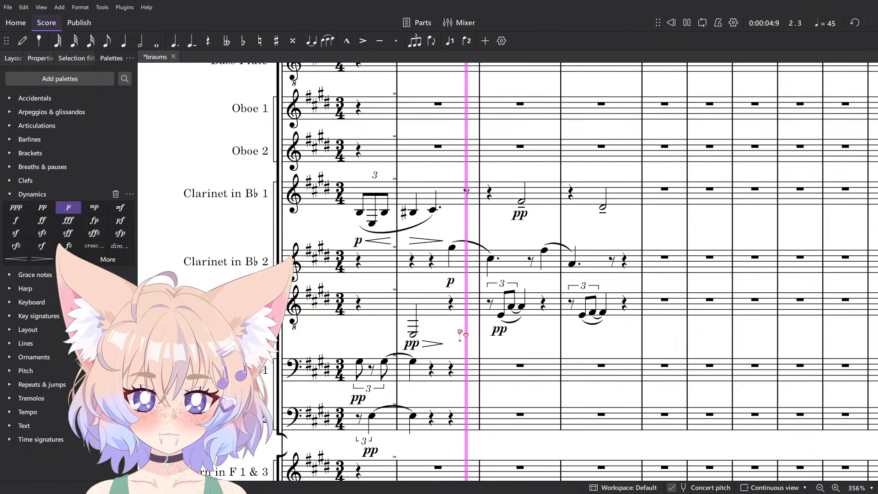
pyautogui.press('space')
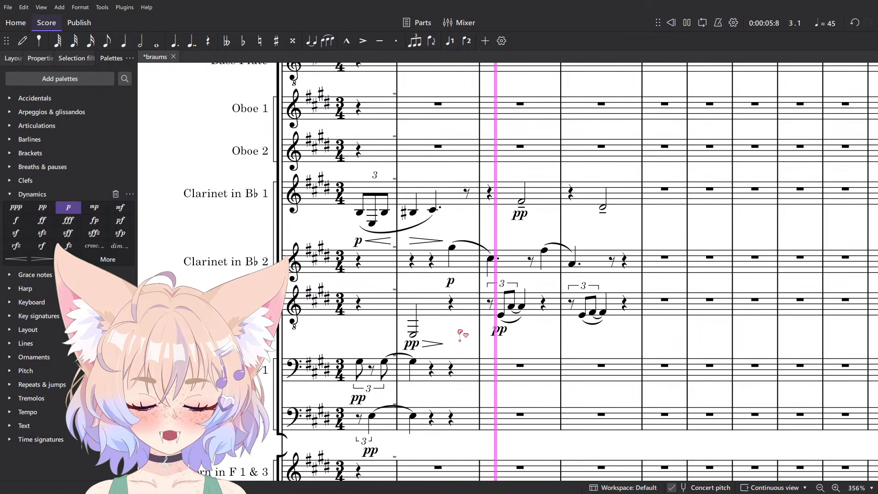
pyautogui.press('space')
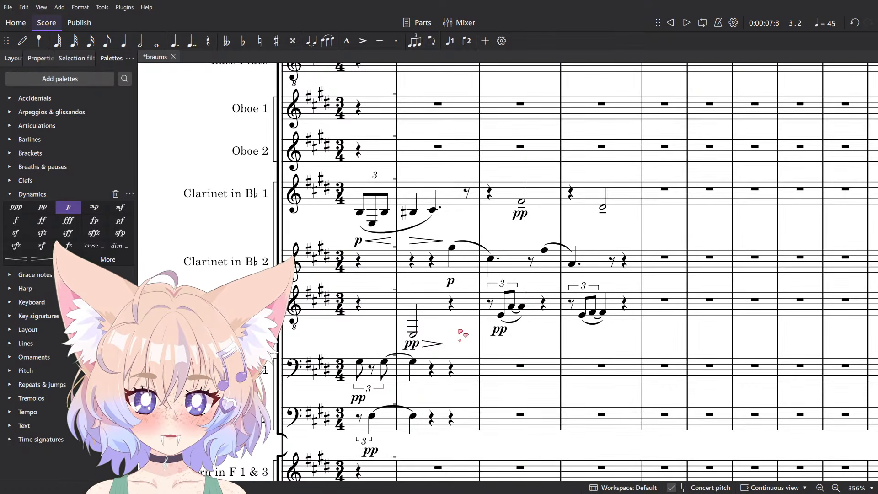
# Add a ppp dynamic to the Violoncellos' half note in measure 3 and play it back.
pyautogui.scroll(-6, 460, 333)
pyautogui.scroll(8, 529, 117)
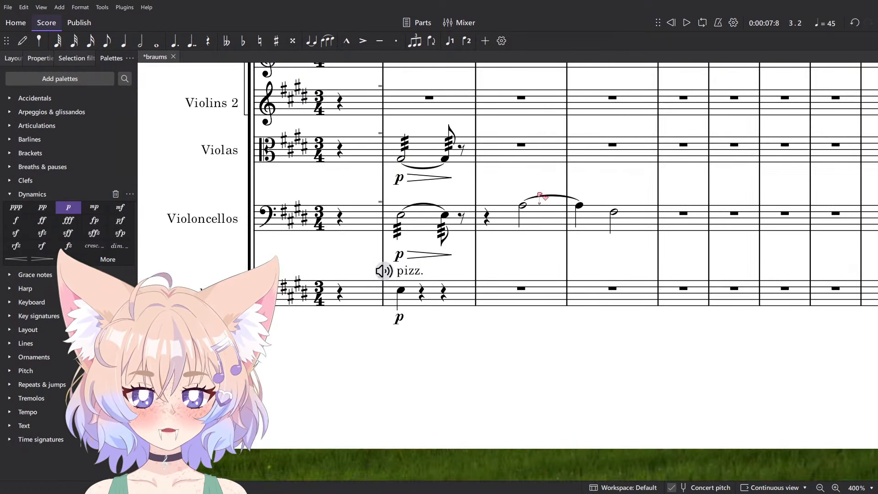
pyautogui.scroll(5, 541, 195)
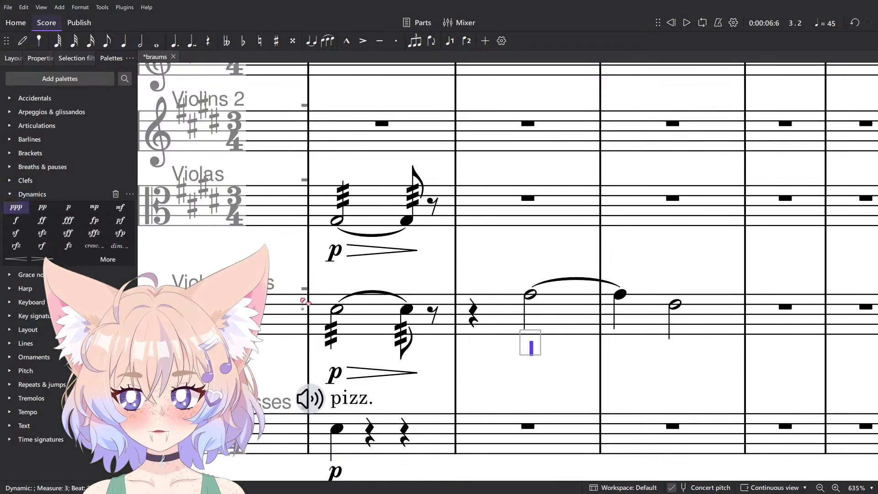
pyautogui.press('Escape')
pyautogui.press('space')
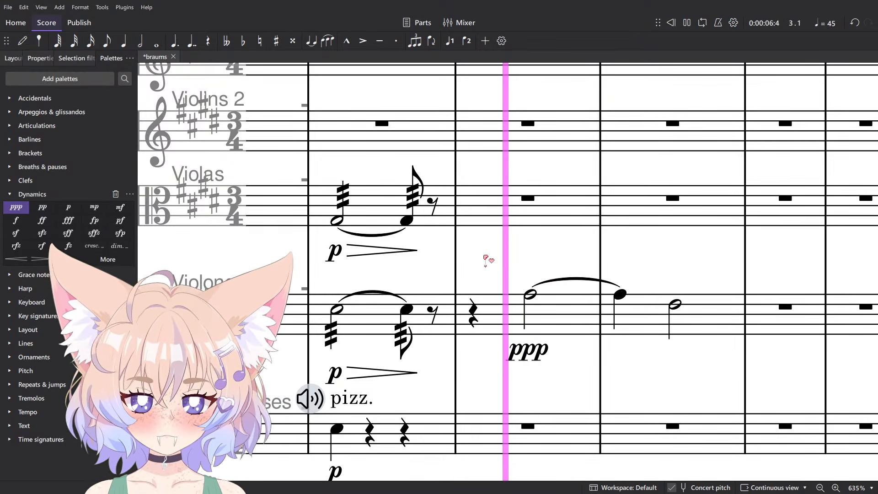
pyautogui.press('space')
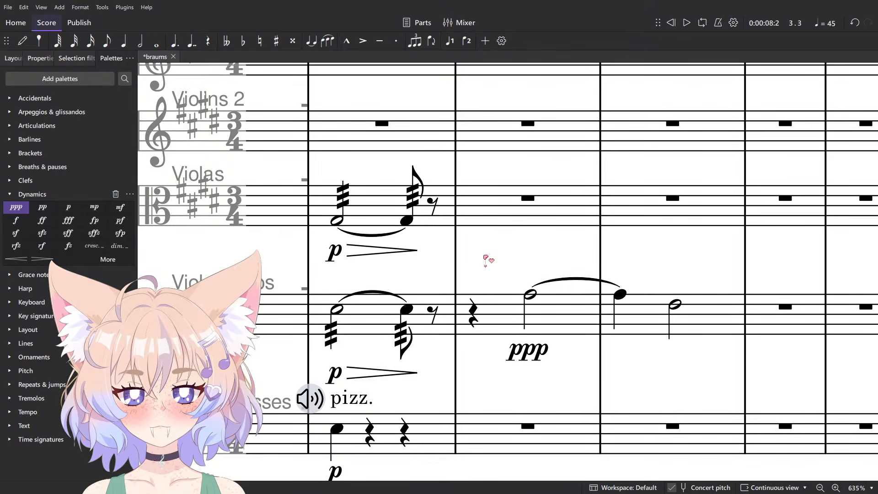
# Move the Violoncellos' phrase in measures 3 and 4, with its ppp marking, to Violas and play it back.
pyautogui.scroll(-5, 531, 296)
pyautogui.click(521, 305)
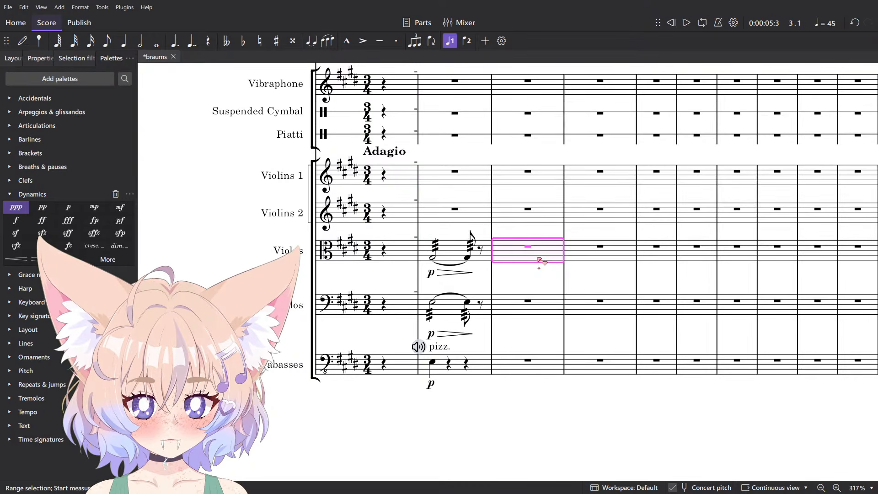
pyautogui.press('space')
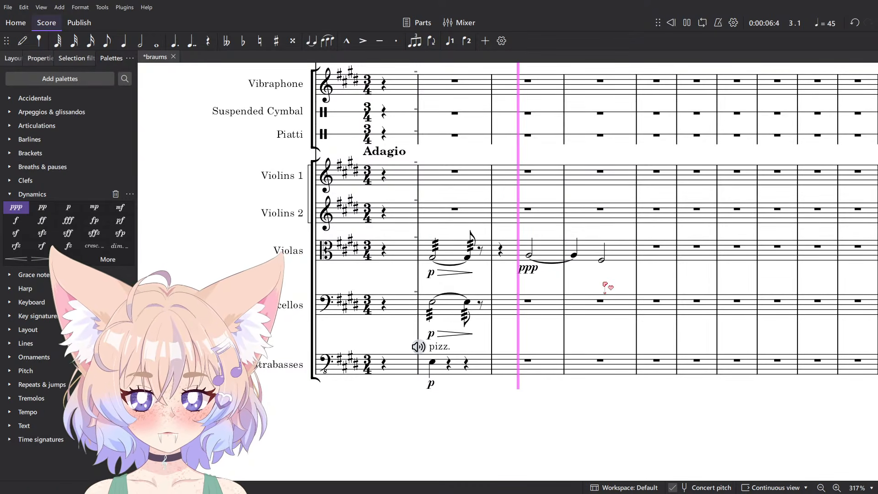
# Check Clarinet 1's notes in measures 3 and 4 and change the viola phrase to the same F♯4 and D♯4 pitches.
pyautogui.scroll(10, 603, 290)
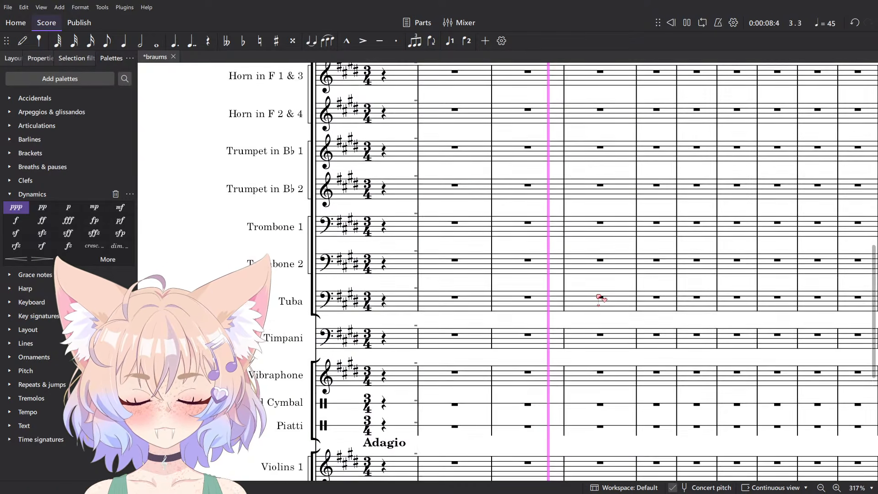
pyautogui.scroll(2, 598, 296)
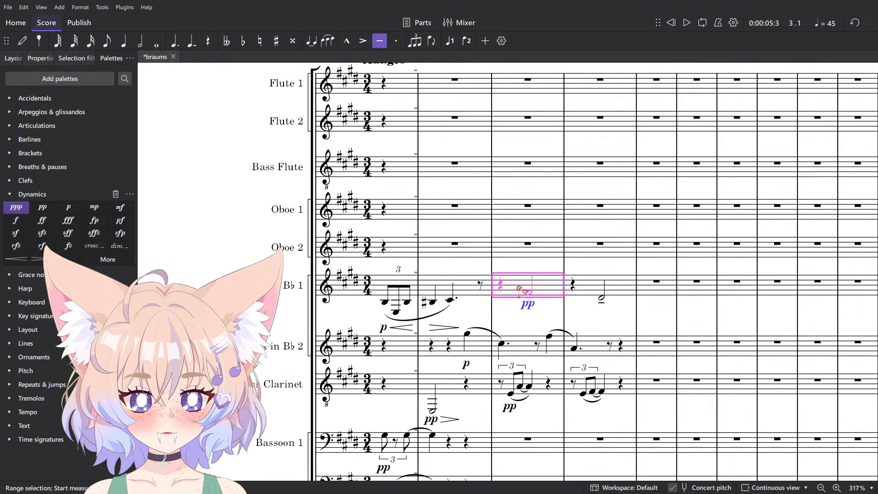
pyautogui.scroll(-15, 521, 291)
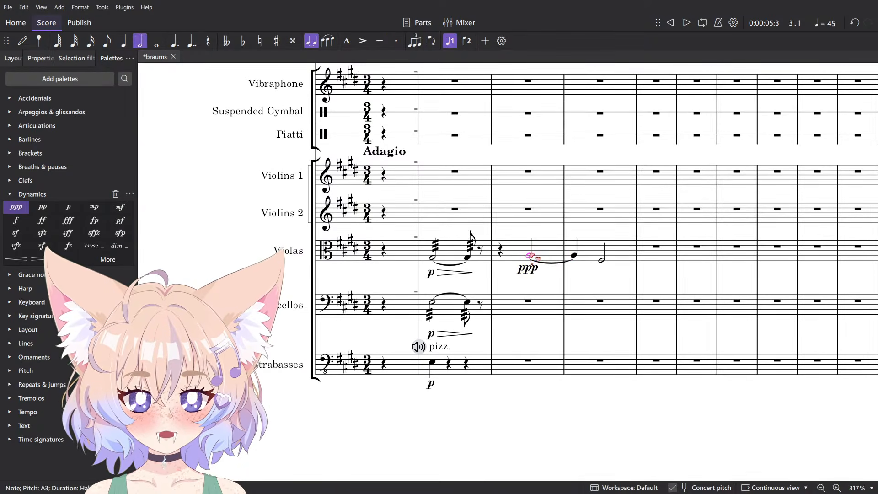
pyautogui.scroll(3, 535, 257)
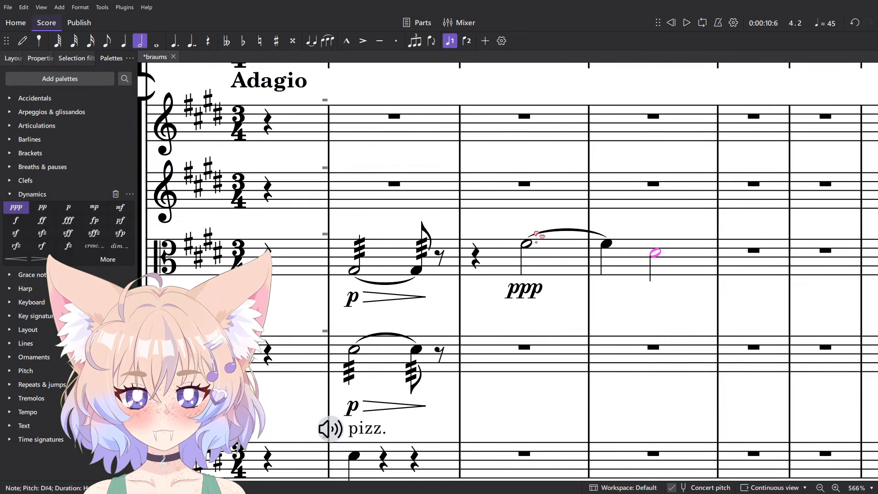
# Play back the Violas' ppp phrase in measures 3 and 4 after comparing it with the woodwind parts.
pyautogui.scroll(-8, 498, 267)
pyautogui.scroll(12, 498, 266)
pyautogui.scroll(-3, 499, 266)
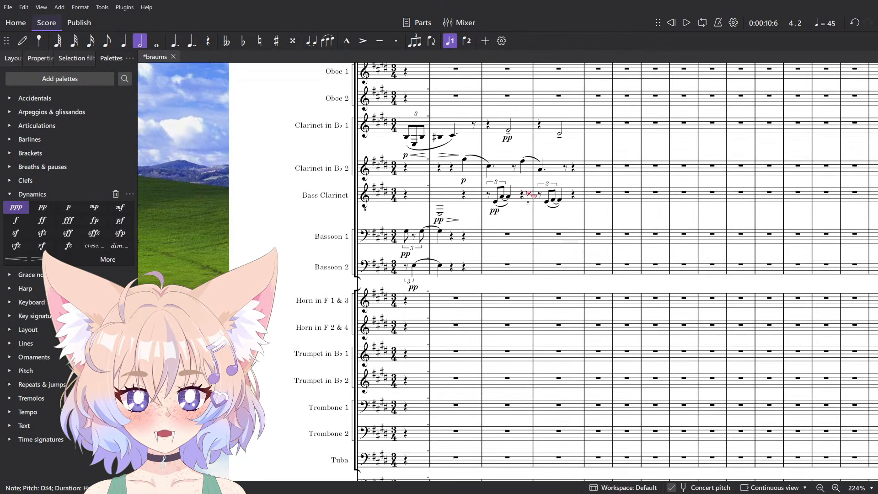
pyautogui.scroll(-5, 525, 298)
pyautogui.scroll(4, 503, 301)
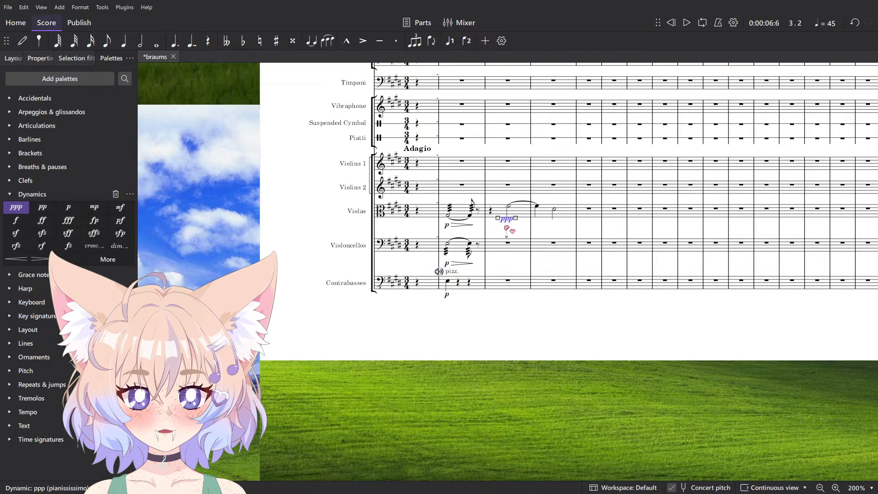
pyautogui.scroll(3, 512, 225)
pyautogui.click(582, 241)
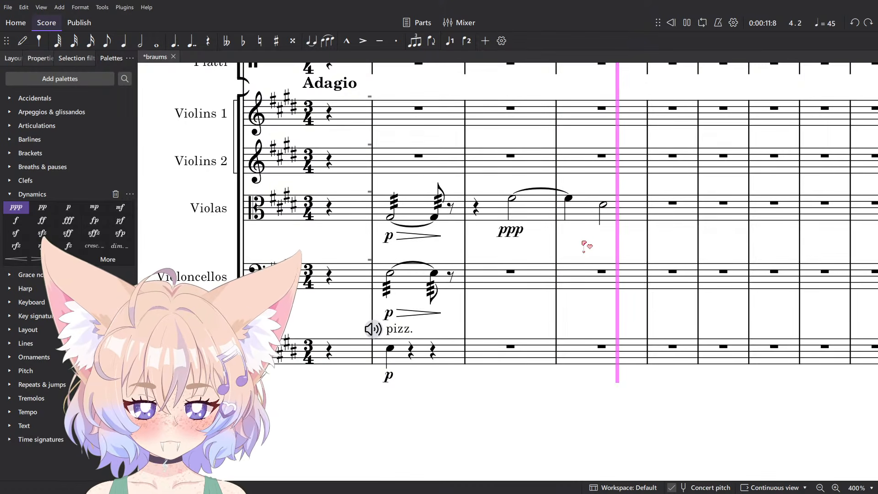
pyautogui.press('space')
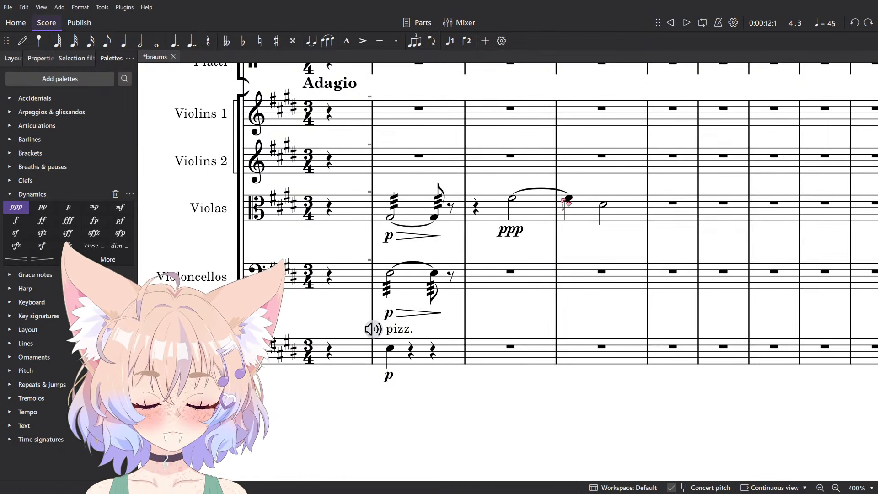
# Delete the Violas' phrase and its ppp marking in measures 3 and 4 and play the passage without it.
pyautogui.scroll(-2, 515, 244)
pyautogui.scroll(13, 526, 252)
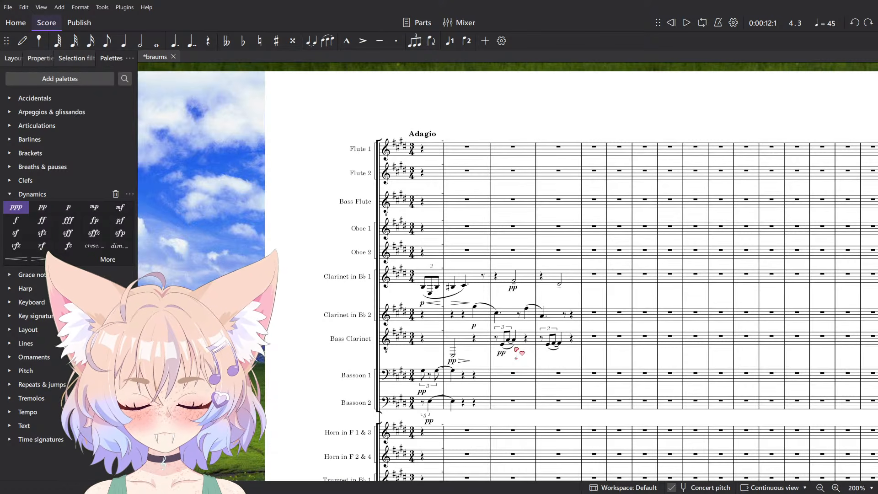
pyautogui.scroll(-10, 517, 348)
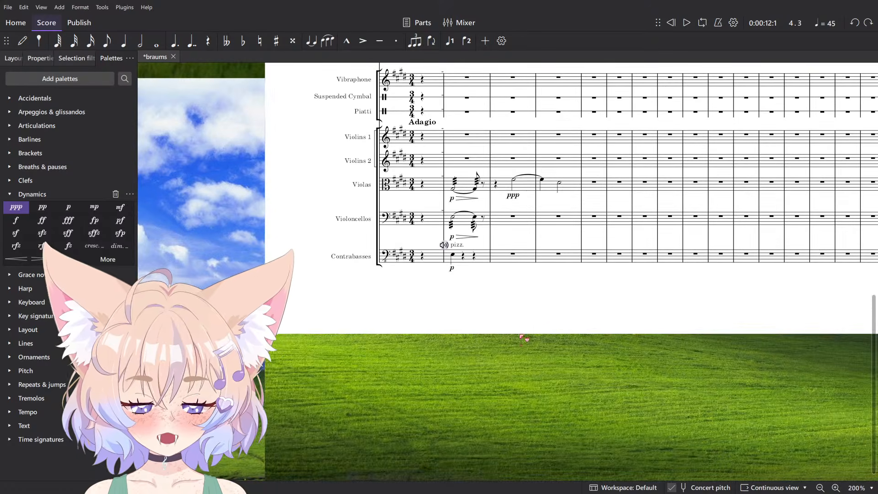
pyautogui.scroll(4, 523, 160)
pyautogui.click(525, 231)
pyautogui.keyDown('shift'); pyautogui.click(656, 238); pyautogui.keyUp('shift')
pyautogui.press('Delete')
pyautogui.press('Escape')
pyautogui.scroll(-5, 477, 231)
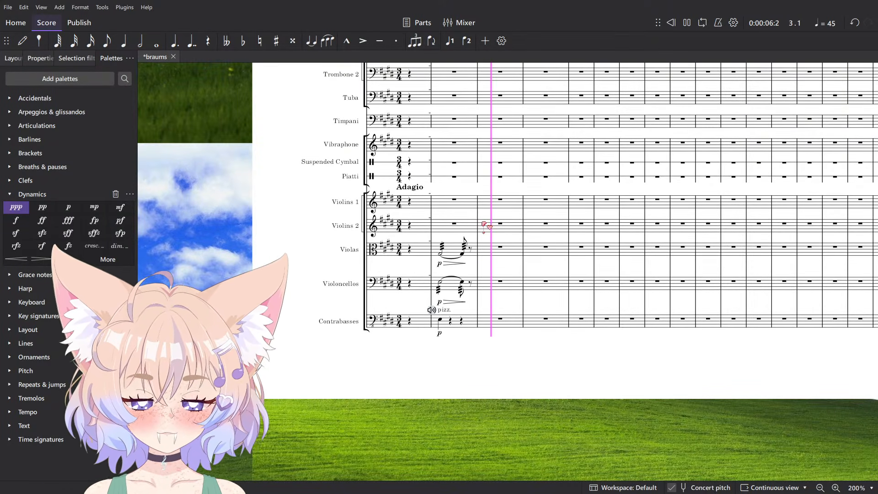
# Add a ppp dynamic to the Violas' and Violoncellos' tremolo eighth notes on beat 3 of measure 2.
pyautogui.scroll(2, 483, 224)
pyautogui.scroll(5, 550, 223)
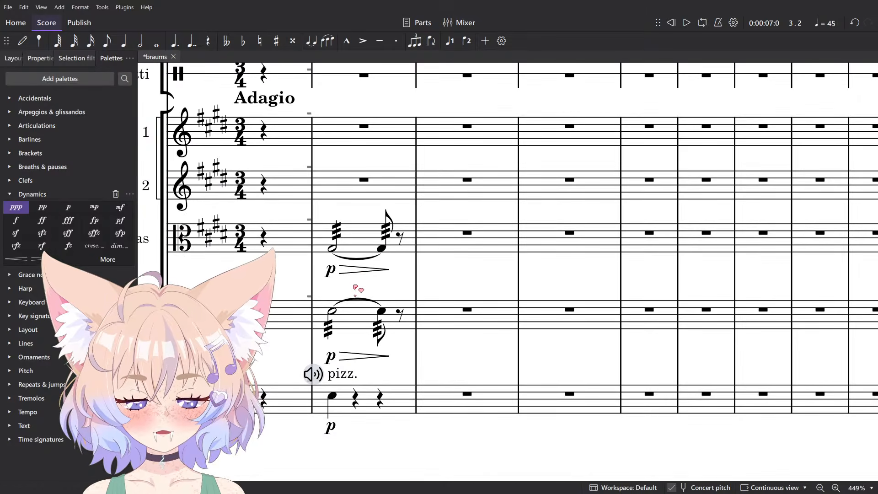
pyautogui.keyDown('shift'); pyautogui.click(334, 316); pyautogui.keyUp('shift')
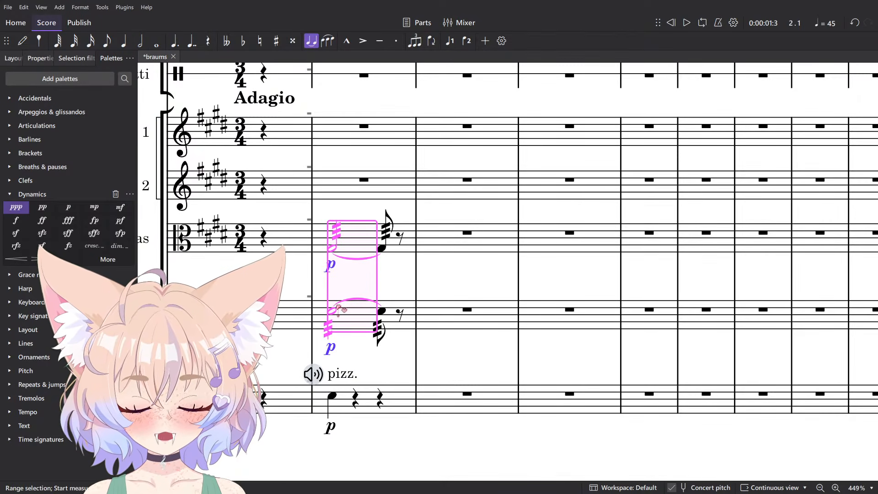
pyautogui.click(382, 311)
pyautogui.keyDown('ctrl'); pyautogui.click(381, 248); pyautogui.keyUp('ctrl')
pyautogui.click(23, 210)
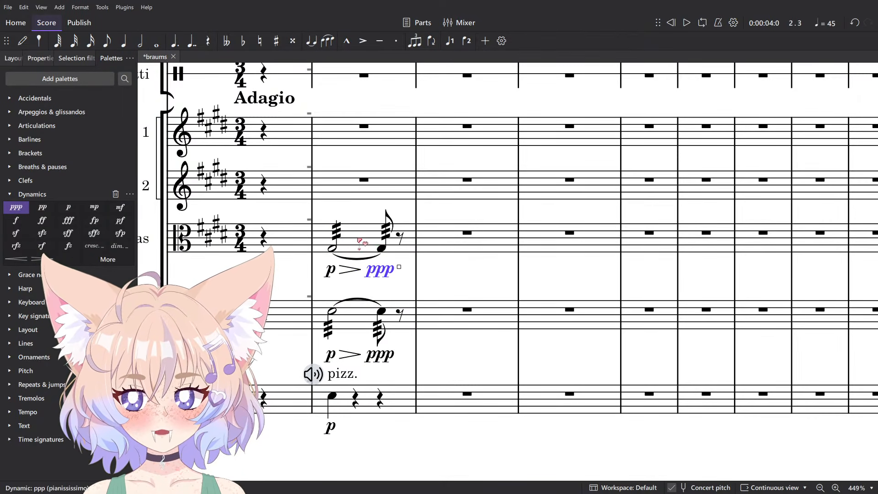
# Play back measure 2 to hear the Violas' and Violoncellos' tremolos fade from p to ppp.
pyautogui.press('space')
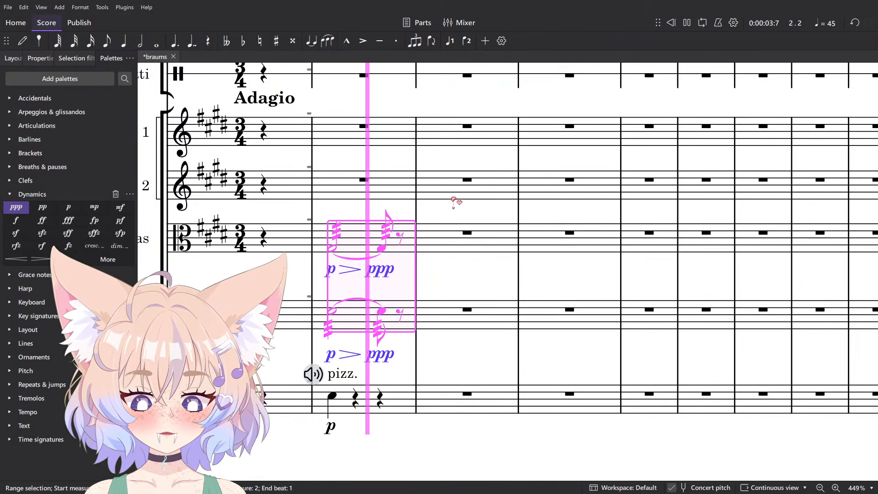
pyautogui.press('space')
pyautogui.press('space')
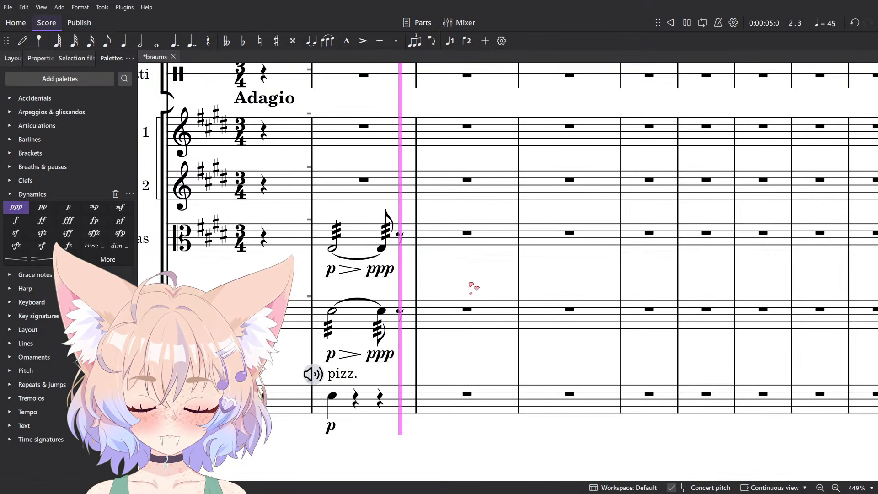
pyautogui.press('space')
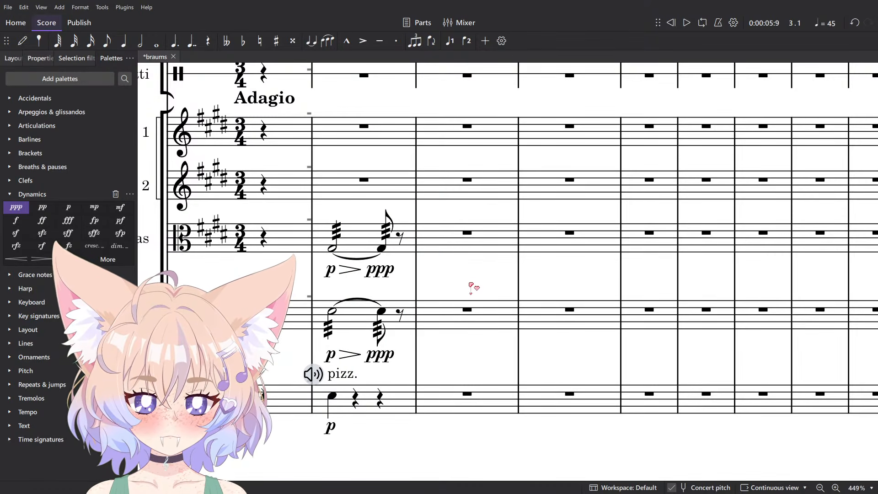
# Review the bassoon, brass and percussion staves and play back measure 2 with the full ensemble.
pyautogui.scroll(-5, 471, 286)
pyautogui.scroll(10, 414, 272)
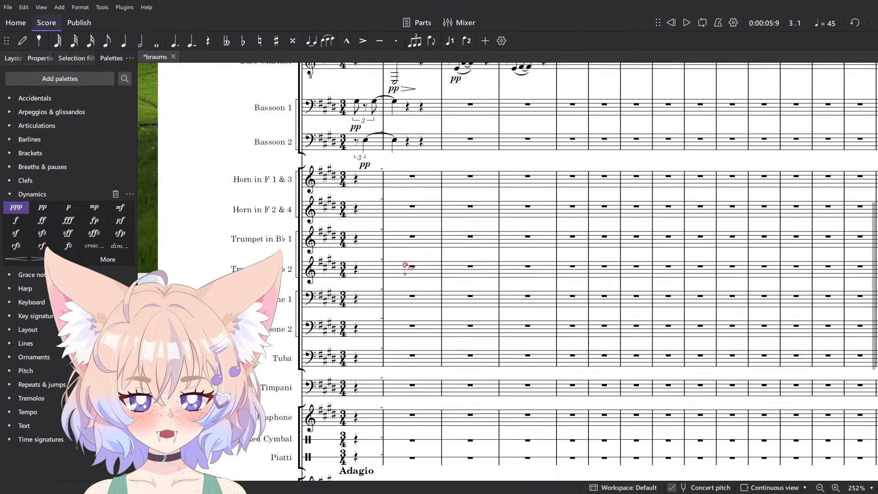
pyautogui.scroll(-5, 414, 272)
pyautogui.scroll(-1, 414, 272)
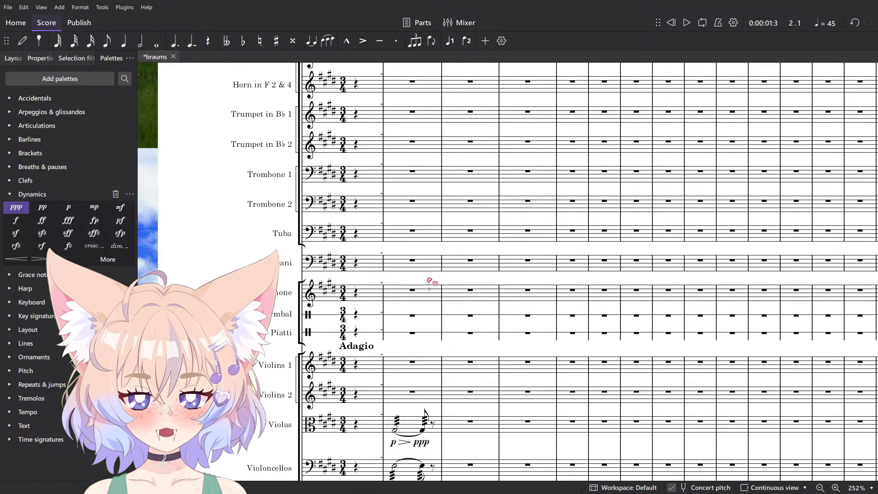
pyautogui.press('space')
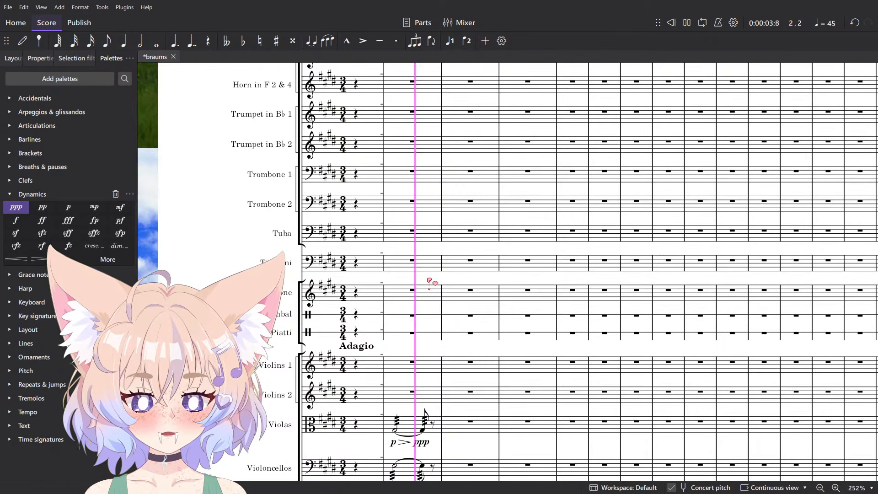
pyautogui.press('space')
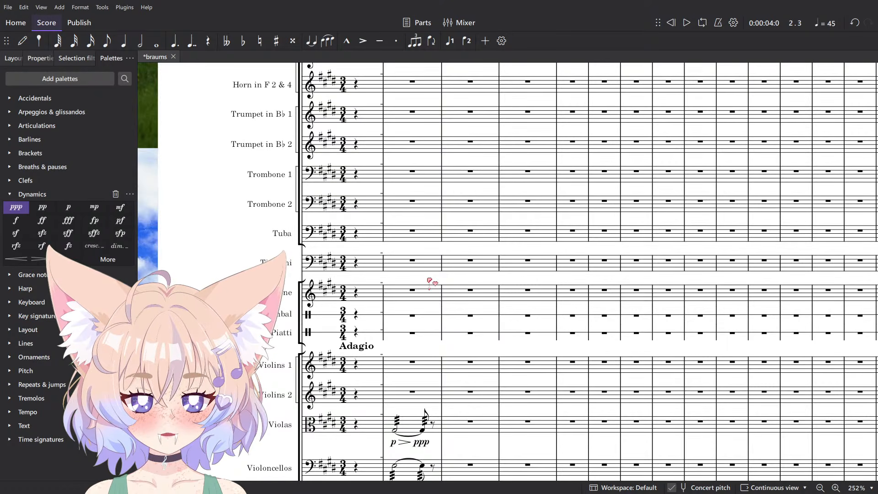
# Add a Tam-tam to the score's instruments.
pyautogui.press('i')
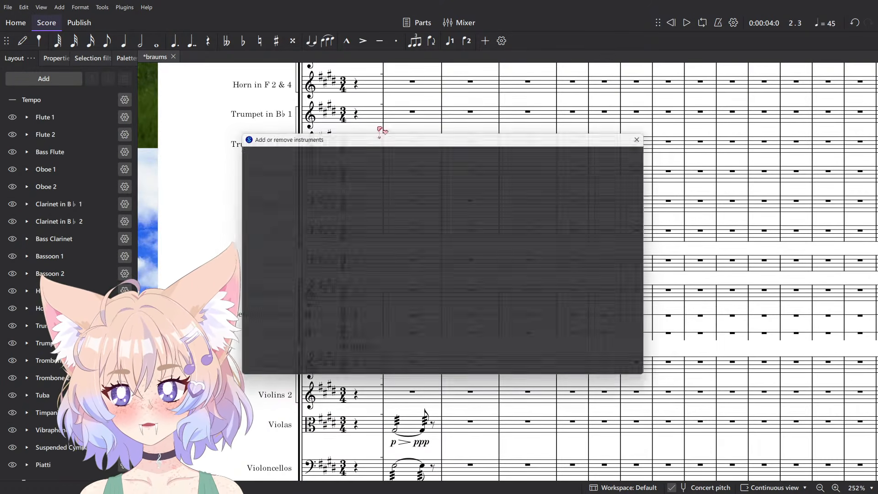
pyautogui.write('tam')
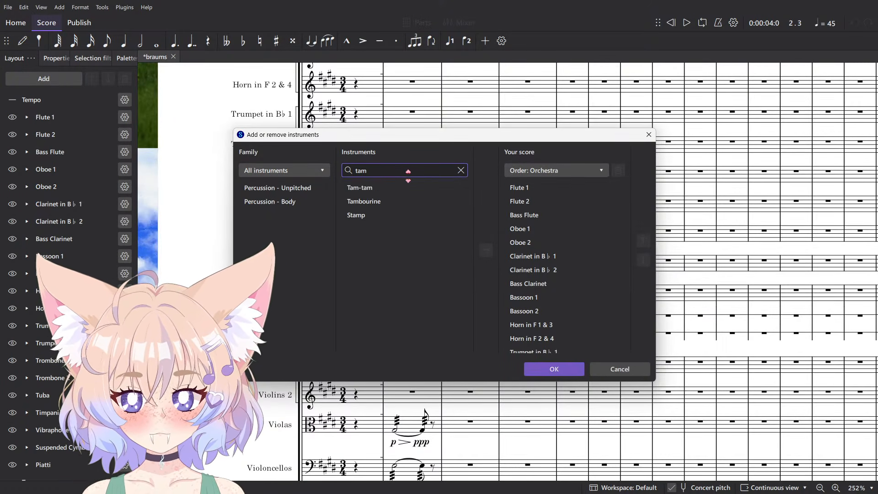
pyautogui.doubleClick(420, 189)
pyautogui.click(553, 368)
# Set the Tam-tam's playback sound to Tam Tam from Orchestral Tools' Berlin Percussion in MuseSounds.
pyautogui.scroll(6, 399, 350)
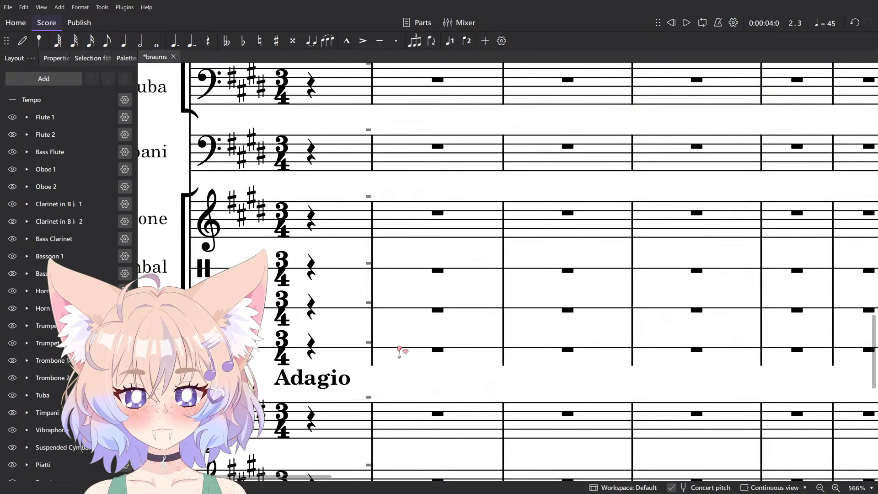
pyautogui.moveTo(399, 349); pyautogui.dragTo(510, 303)
pyautogui.press('F10')
pyautogui.moveTo(326, 477); pyautogui.dragTo(641, 493)
pyautogui.click(587, 305)
pyautogui.moveTo(618, 335)
pyautogui.moveTo(716, 378)
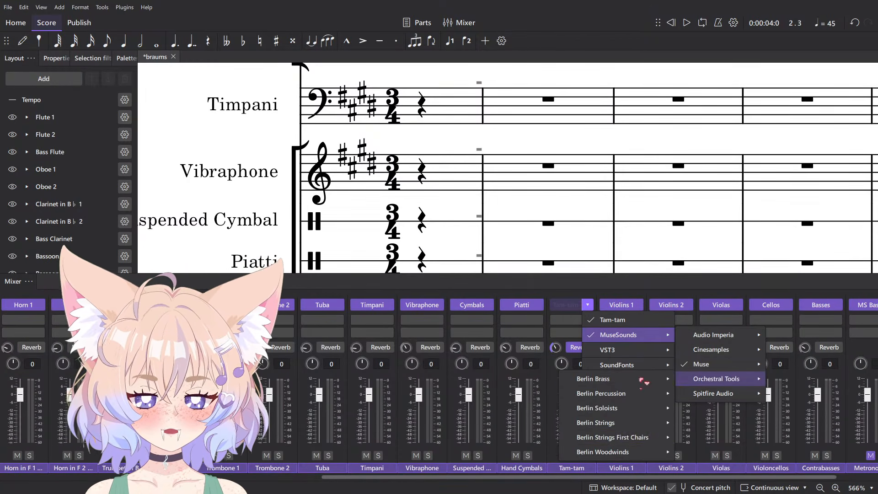
pyautogui.moveTo(599, 393)
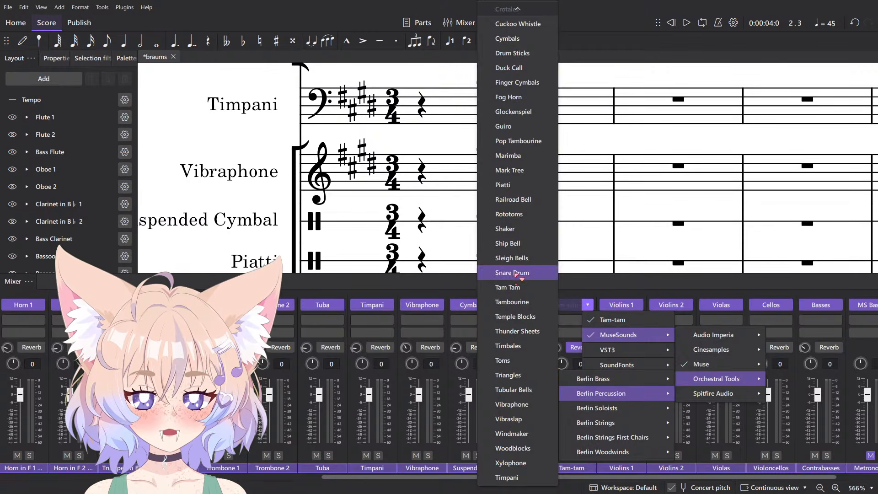
pyautogui.click(512, 287)
pyautogui.press('F10')
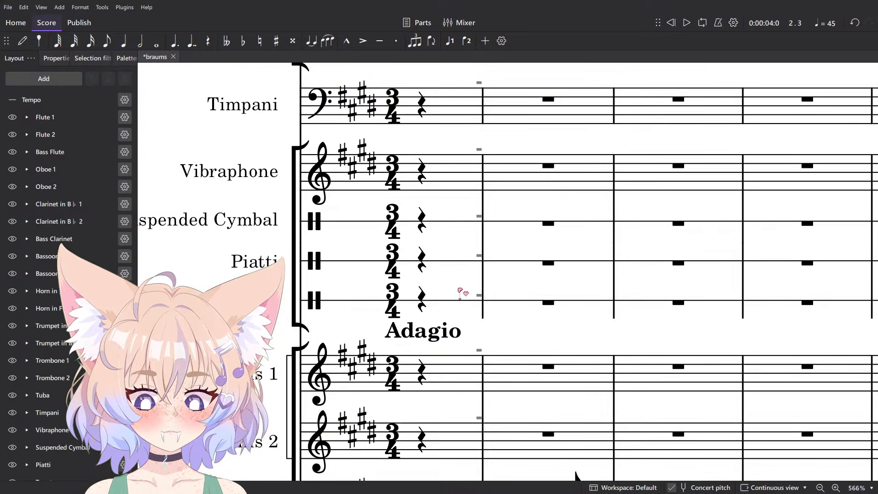
# Enter a Tam-tam quarter note on beat 1 of measure 2, mark it pp and play it back.
pyautogui.moveTo(462, 292); pyautogui.dragTo(447, 288)
pyautogui.press('n')
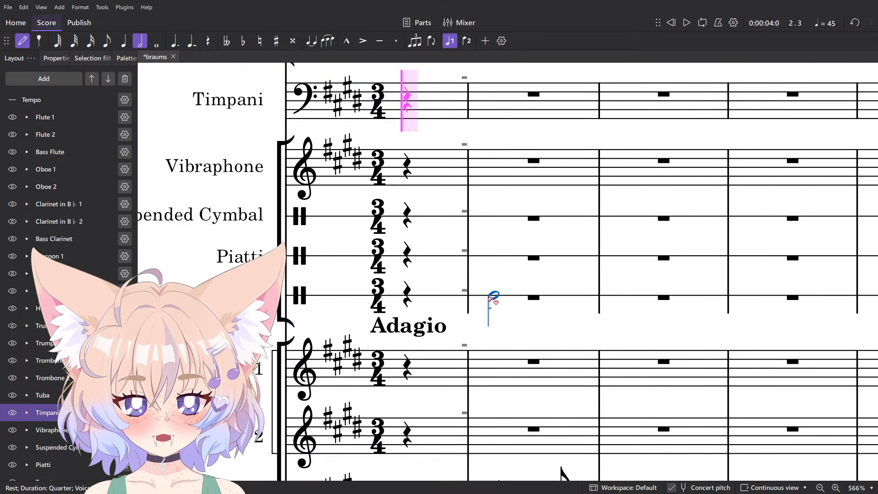
pyautogui.click(488, 298)
pyautogui.press('Escape')
pyautogui.hotkey('ctrl', 'd')
pyautogui.write('pp')
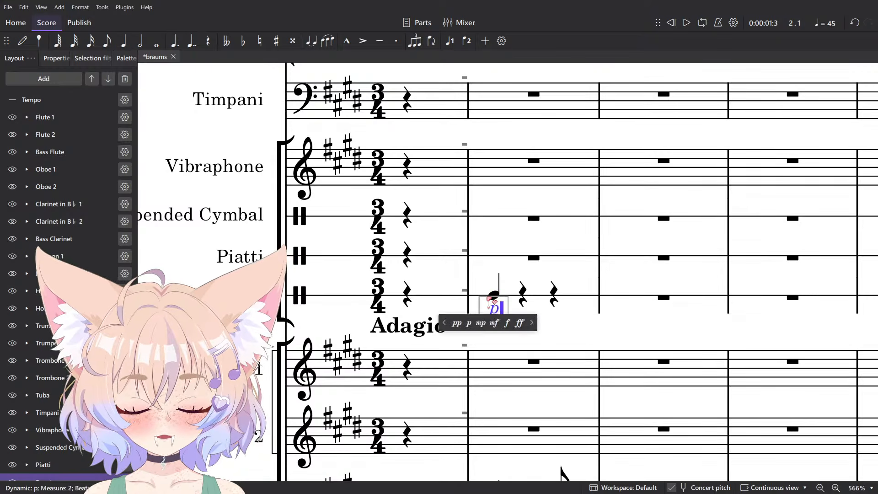
pyautogui.press('Escape')
pyautogui.click(459, 290)
pyautogui.press('Escape')
pyautogui.press('space')
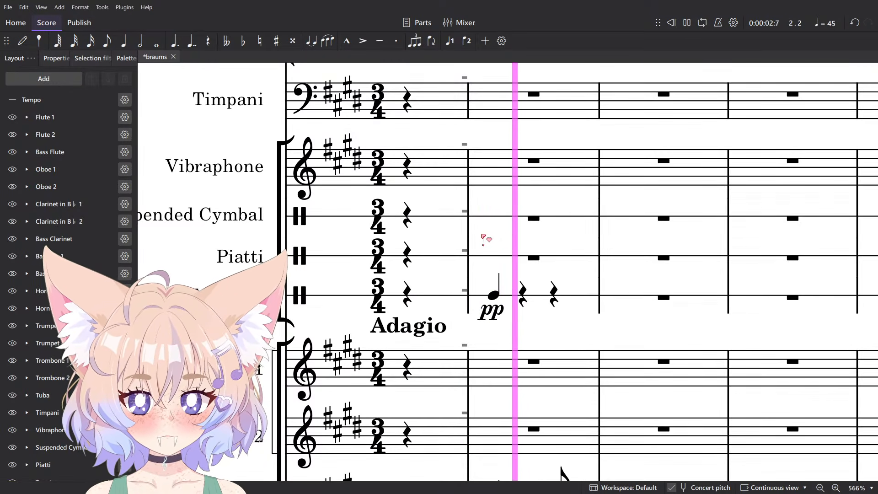
pyautogui.press('space')
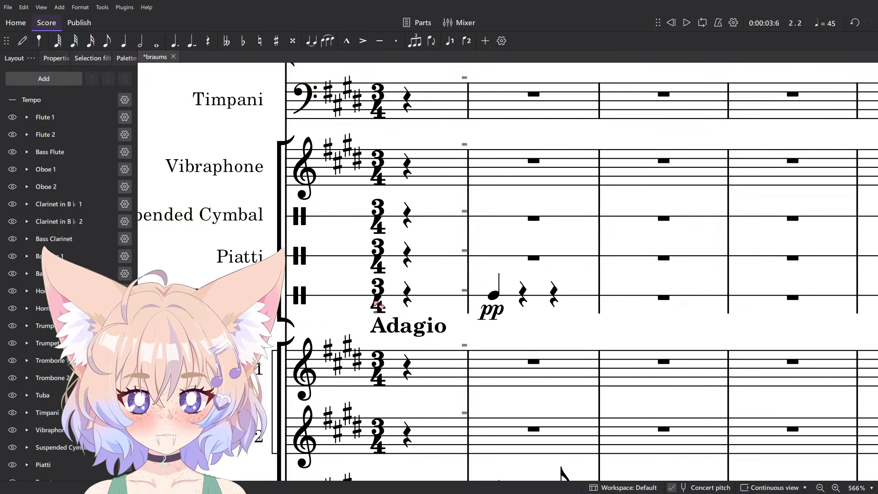
# Attach a sound flag to the Tam-tam's opening rest in measure 1 and set it to medium.
pyautogui.click(409, 297)
pyautogui.click(388, 273)
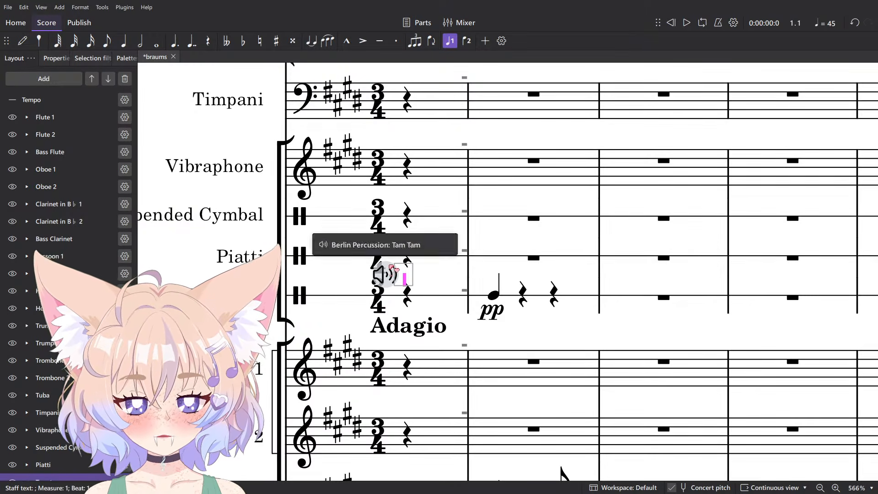
pyautogui.click(421, 186)
# Try Tam-tam quarter notes with three-stroke tremolos on beats 3 and 2 of measure 2 and play them back.
pyautogui.click(498, 309)
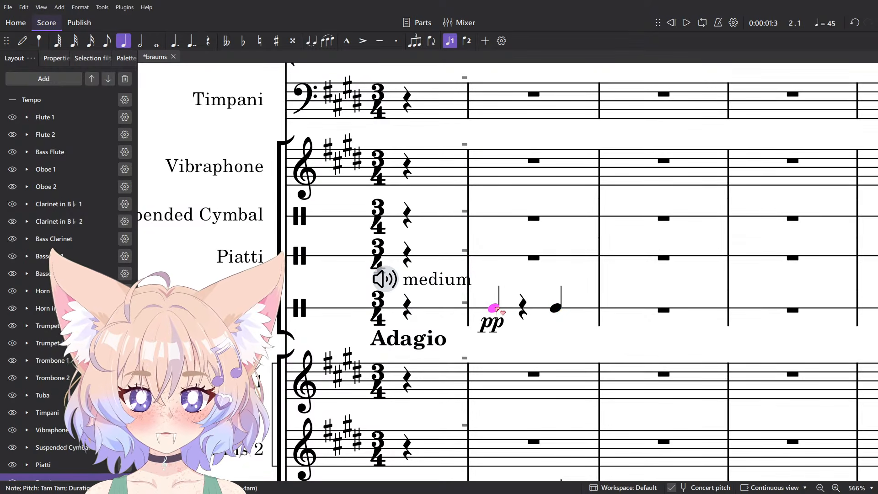
pyautogui.click(124, 59)
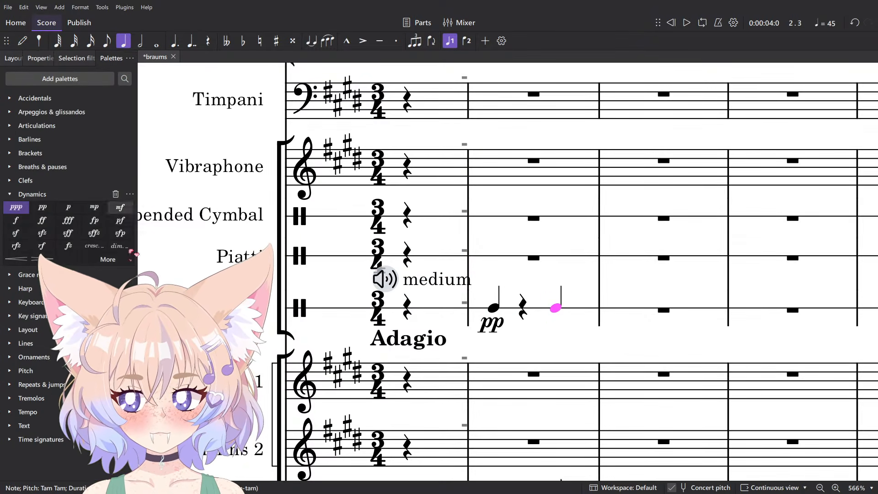
pyautogui.click(52, 399)
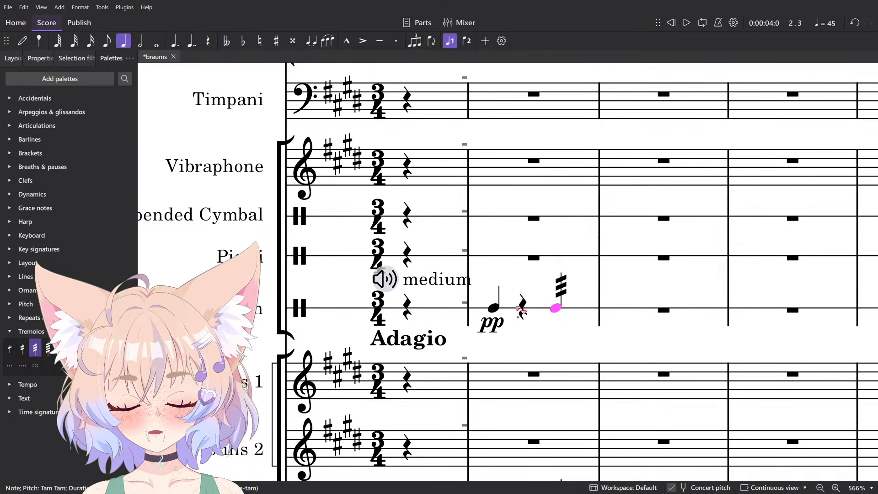
pyautogui.press('Escape')
pyautogui.press('space')
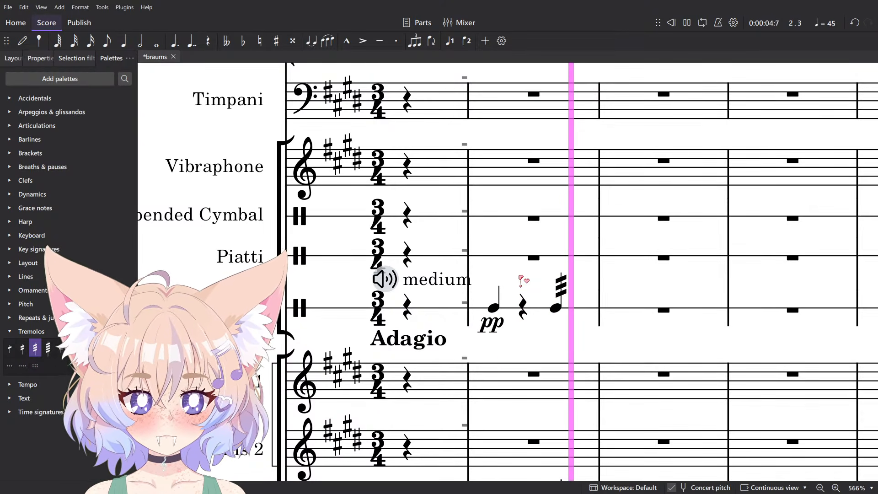
pyautogui.press('space')
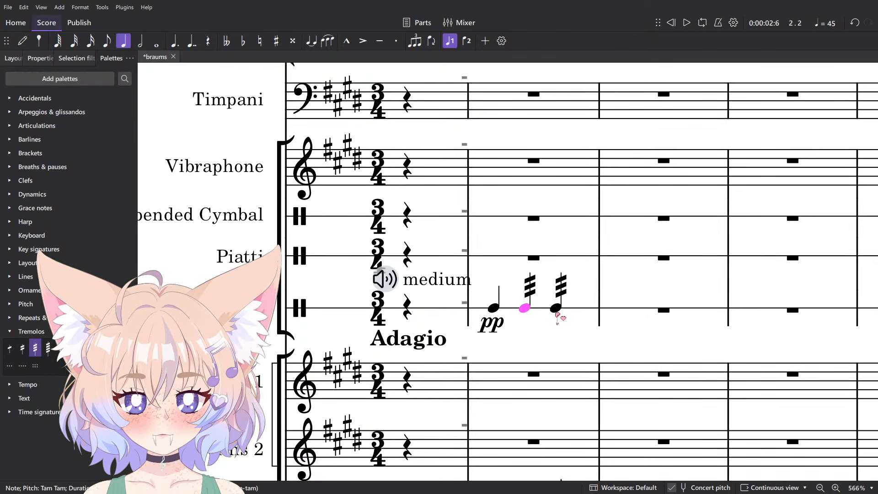
pyautogui.press('space')
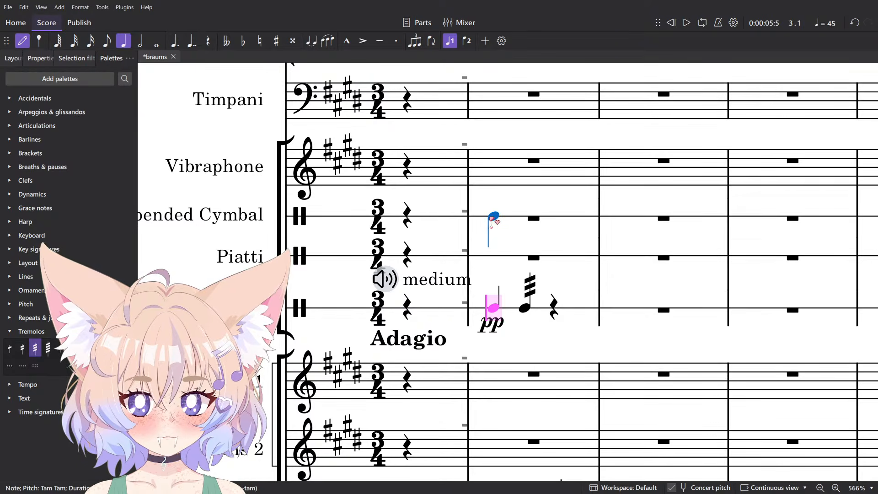
# Give the Suspended Cymbal a plain quarter note and a three-stroke tremolo quarter note on beats 1 and 2 of measure 2.
pyautogui.click(35, 348)
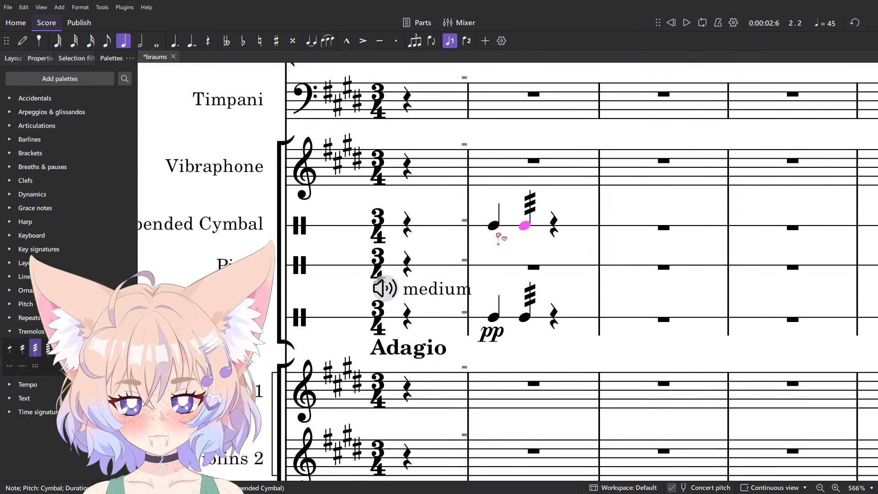
# Mark the Suspended Cymbal's first note in measure 2 pp and clear the Tam-tam's notes from that measure.
pyautogui.click(493, 225)
pyautogui.hotkey('ctrl', 'd')
pyautogui.write('pp')
pyautogui.press('Escape')
pyautogui.click(500, 308)
pyautogui.press('Delete')
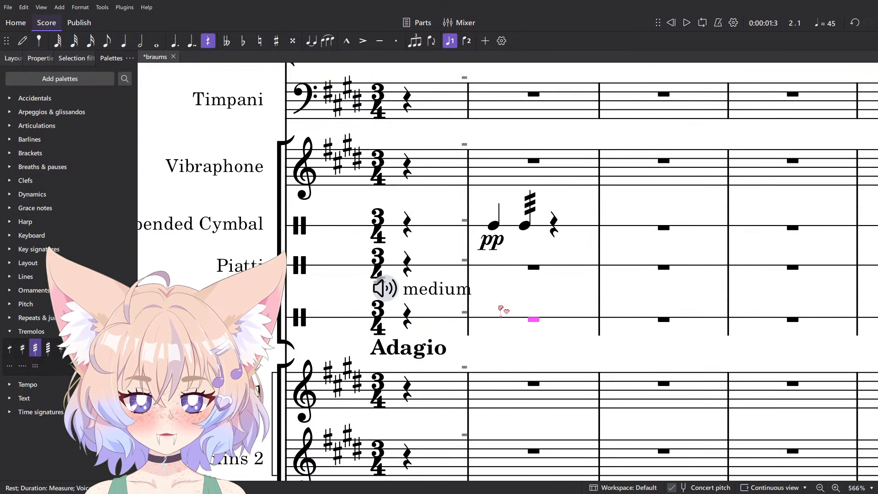
# Play back the Suspended Cymbal entry, clear its notes from measure 2 and save the score.
pyautogui.click(511, 246)
pyautogui.press('space')
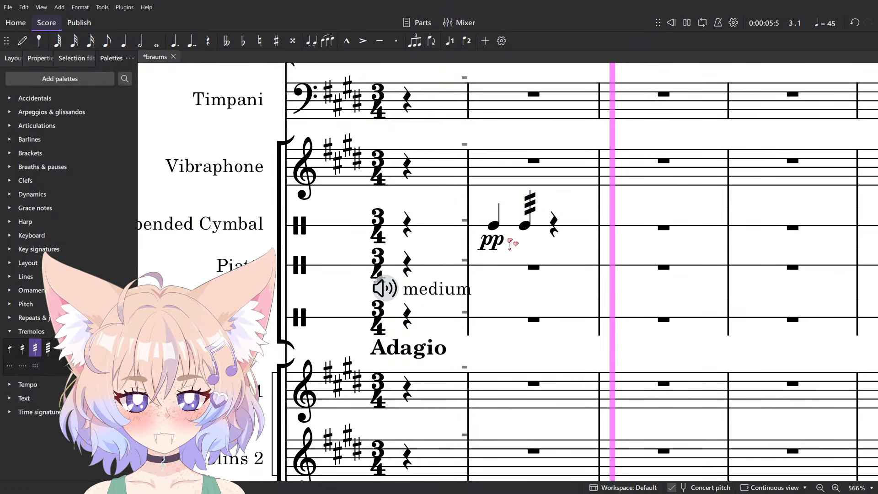
pyautogui.press('space')
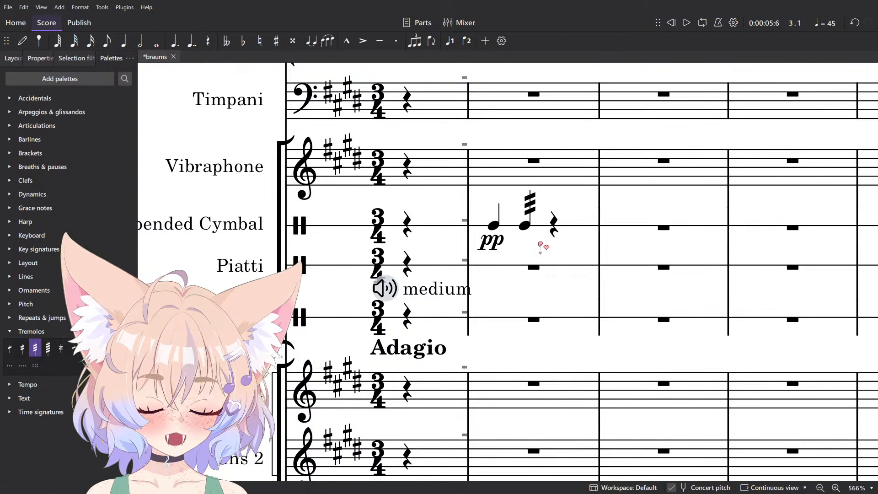
pyautogui.scroll(-8, 535, 228)
pyautogui.hotkey('ctrl', 's')
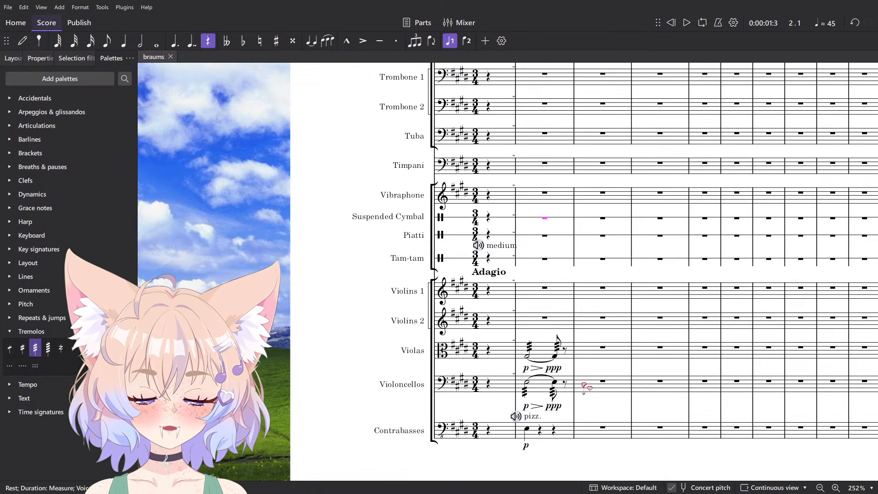
# Play back the full orchestra from measure 2 into measure 4 while viewing the woodwinds.
pyautogui.press('space')
pyautogui.scroll(6, 602, 402)
pyautogui.keyDown('ctrl'); pyautogui.scroll(4, 472, 224); pyautogui.keyUp('ctrl')
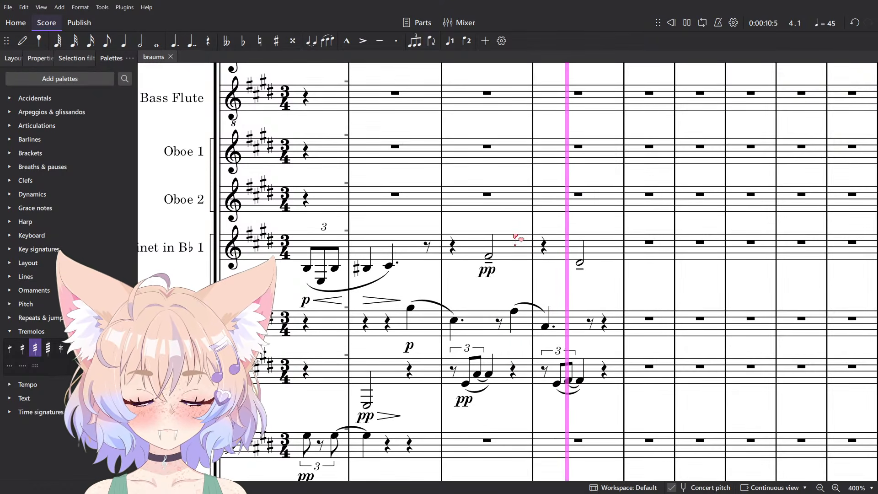
pyautogui.press('space')
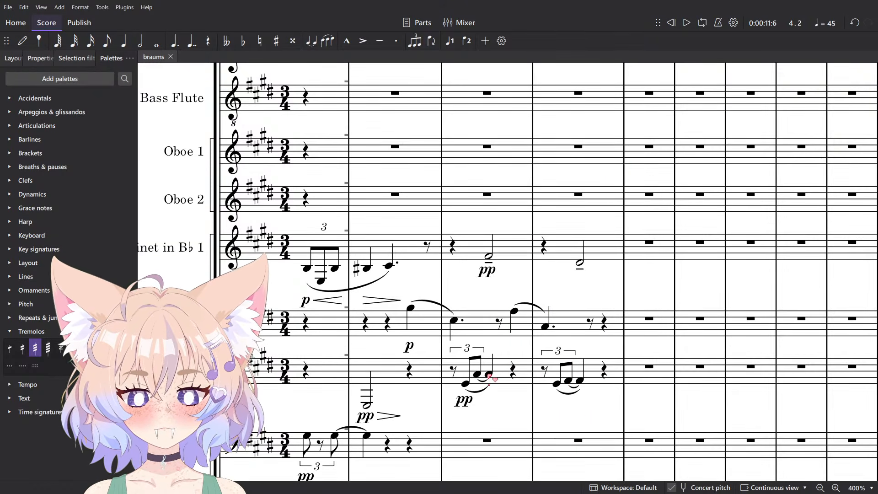
# Dot the final quarter notes of the Bass Clarinet's triplet figures in measures 3 and 4 and play them back.
pyautogui.click(489, 376)
pyautogui.press('.')
pyautogui.click(585, 382)
pyautogui.press('.')
pyautogui.click(503, 377)
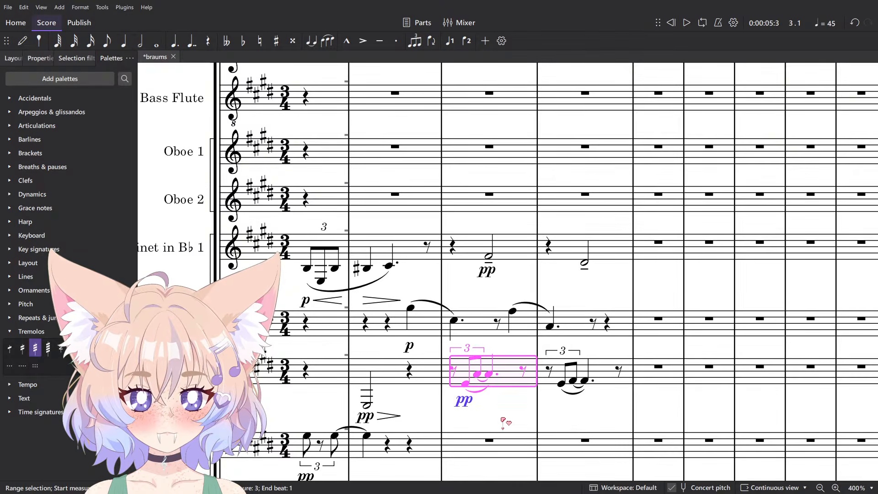
pyautogui.press('space')
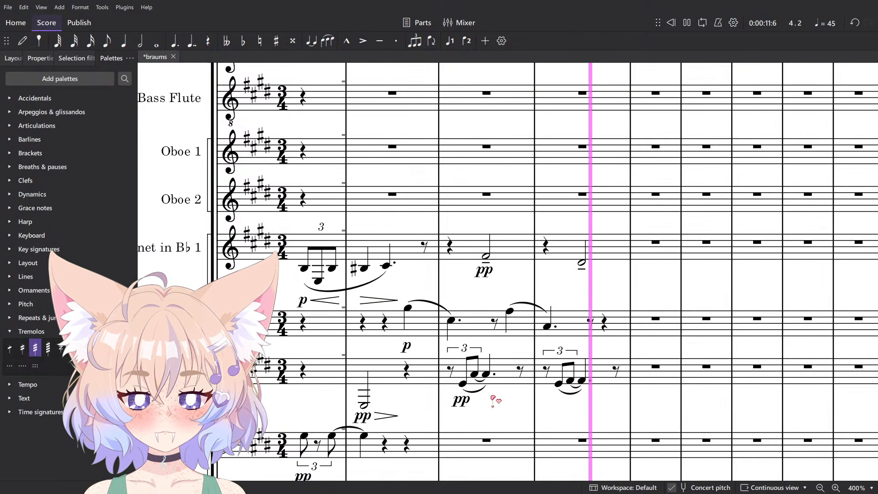
pyautogui.press('space')
# Move the Clarinet in B♭ 2 passage of measures 2 to 4 to the Vibraphone and play it back.
pyautogui.scroll(1, 500, 389)
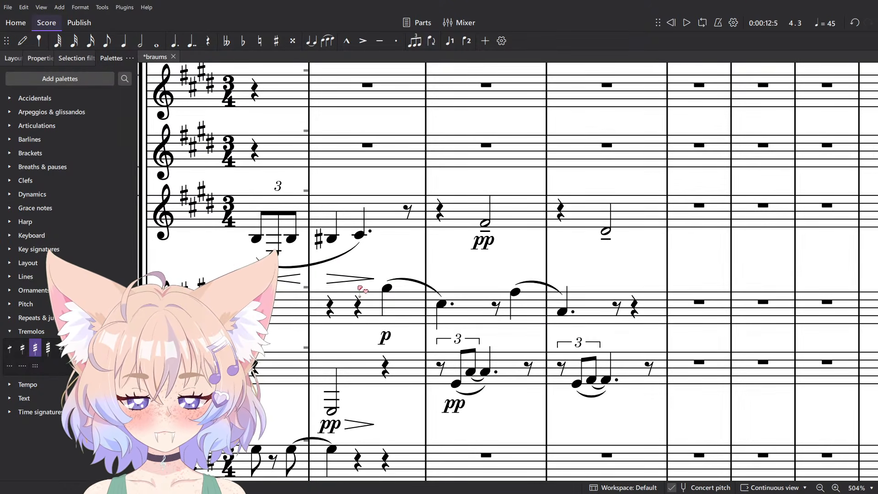
pyautogui.click(347, 302)
pyautogui.keyDown('shift'); pyautogui.click(599, 305); pyautogui.keyUp('shift')
pyautogui.scroll(-3, 375, 361)
pyautogui.moveTo(364, 375); pyautogui.dragTo(444, 158)
pyautogui.scroll(2, 446, 160)
pyautogui.hotkey('ctrl', 'x')
pyautogui.scroll(-9, 462, 169)
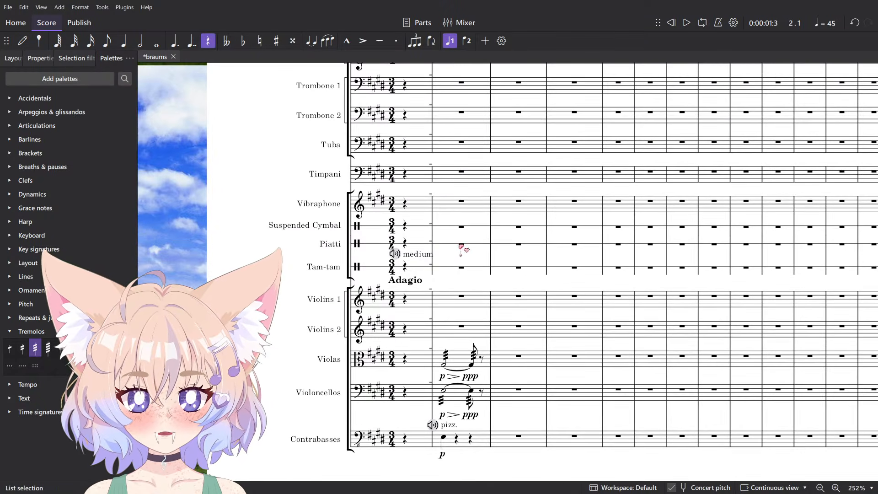
pyautogui.hotkey('ctrl', 'v')
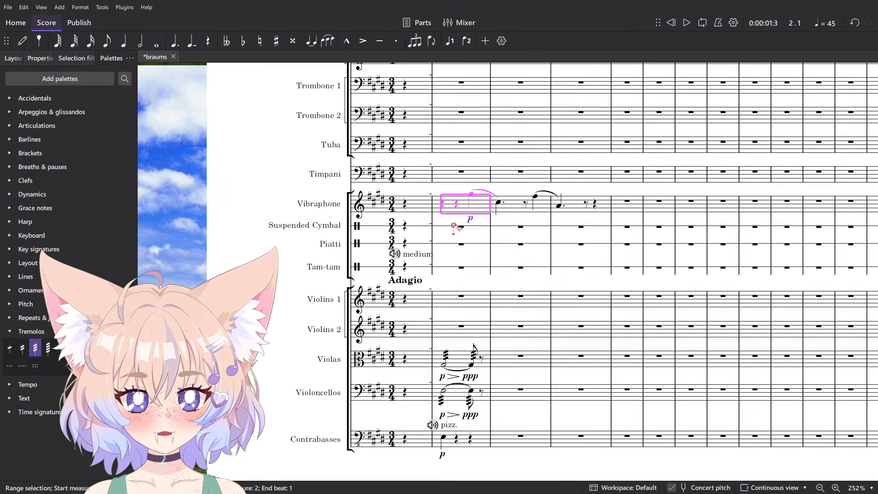
pyautogui.press('space')
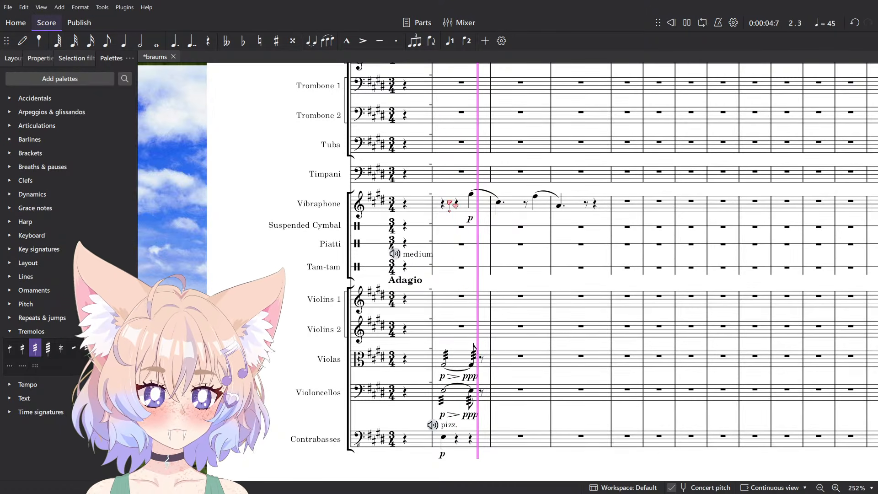
pyautogui.press('space')
# Attach a sound flag to the Vibraphone's first note in measure 2, set it to Rotator Slow and play the passage back.
pyautogui.scroll(7, 447, 200)
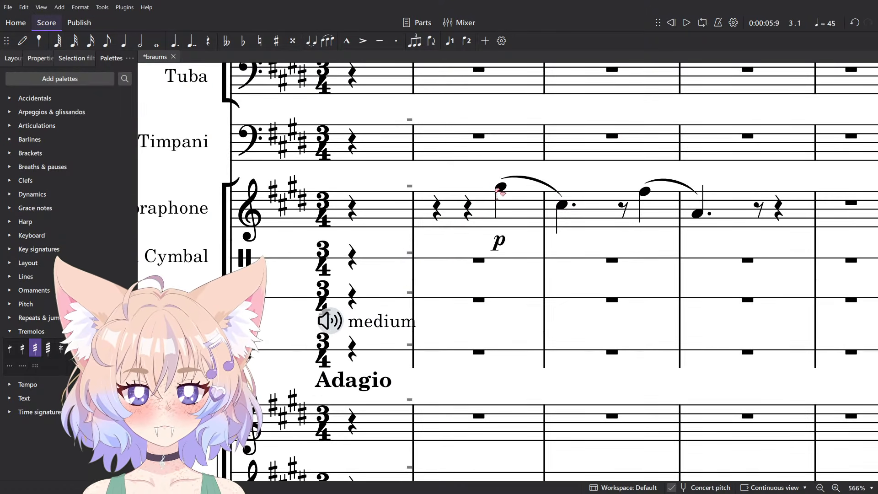
pyautogui.click(476, 172)
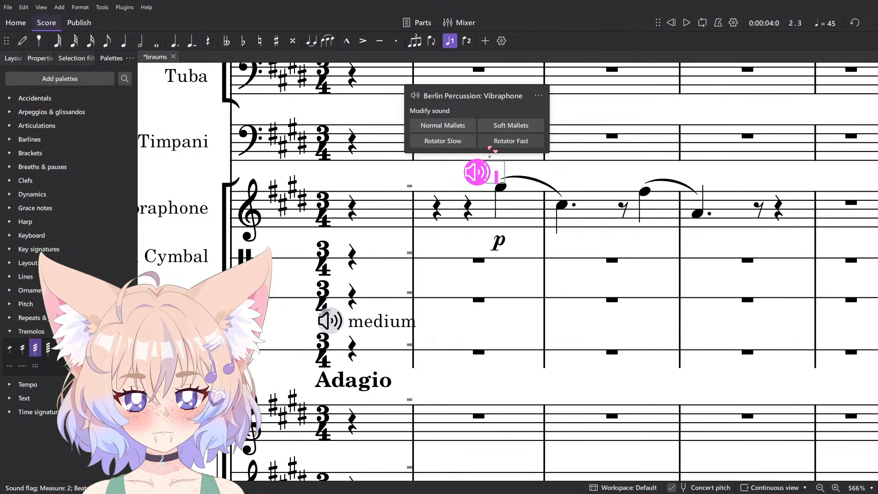
pyautogui.click(442, 141)
pyautogui.click(521, 246)
pyautogui.click(502, 194)
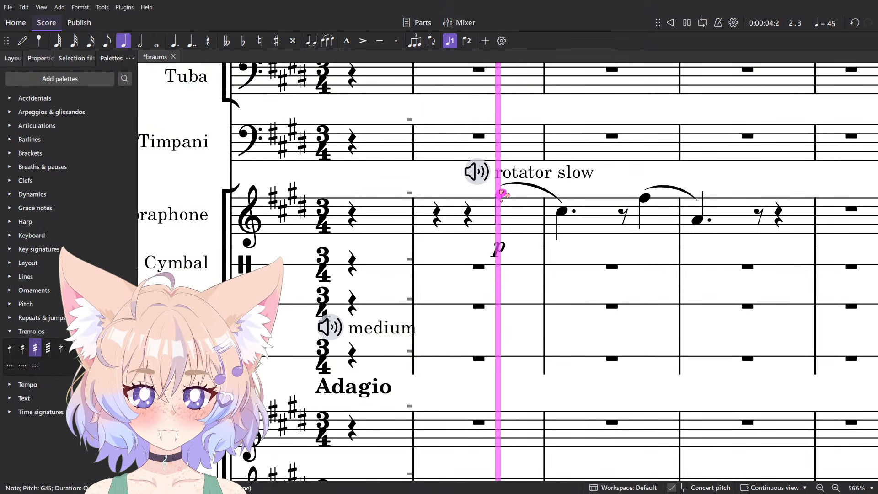
pyautogui.click(496, 246)
pyautogui.press('Left')
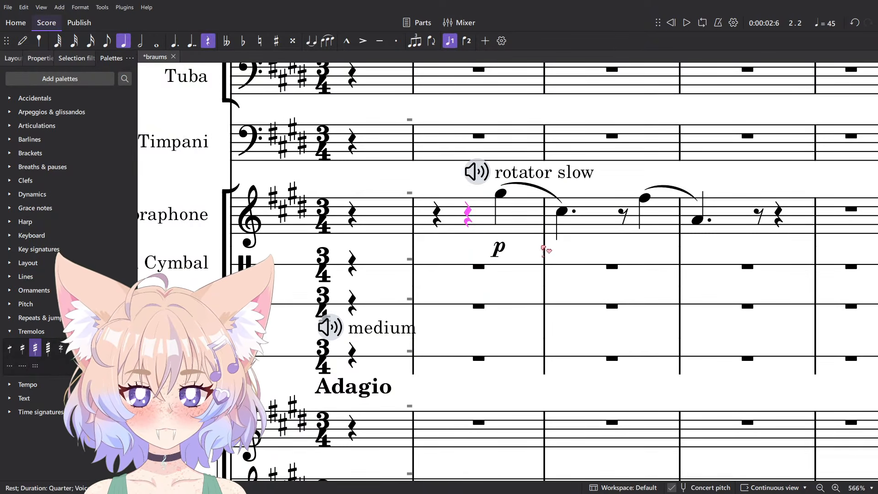
pyautogui.press('space')
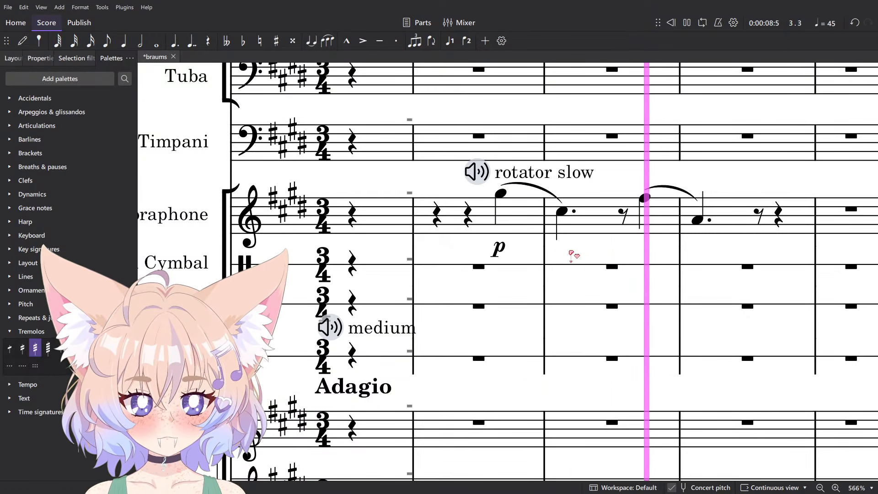
pyautogui.press('space')
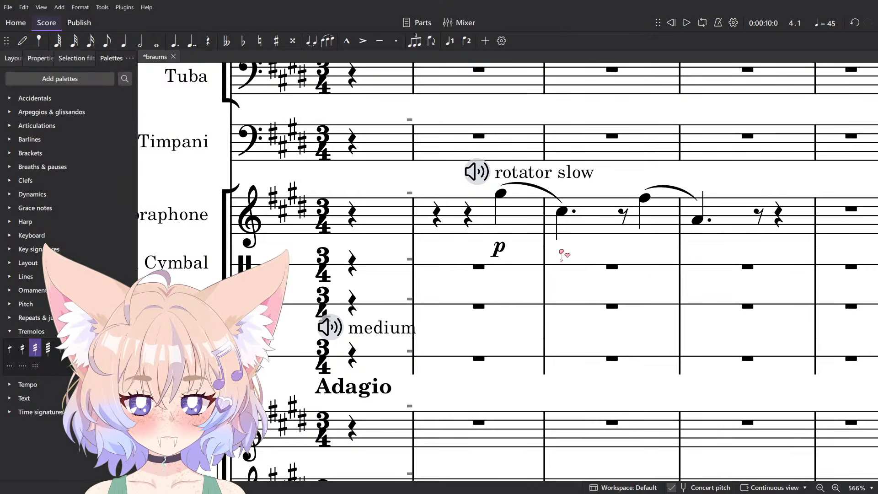
pyautogui.press('F10')
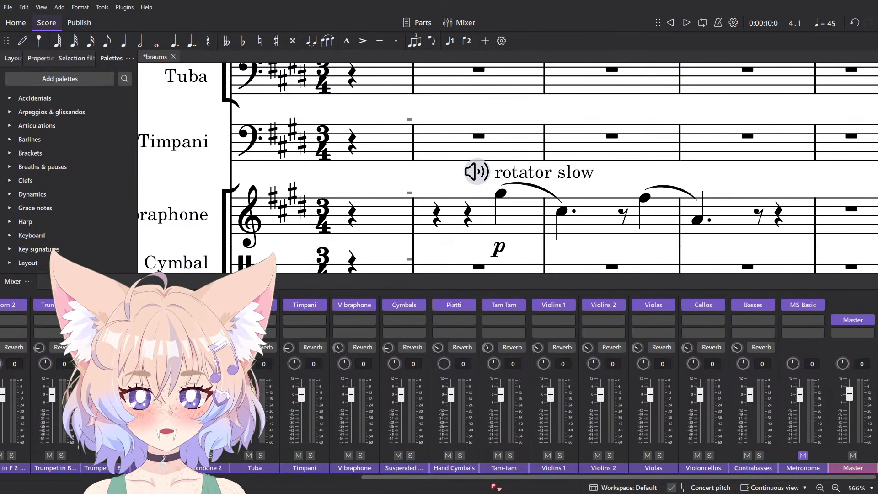
pyautogui.moveTo(477, 483); pyautogui.dragTo(380, 473)
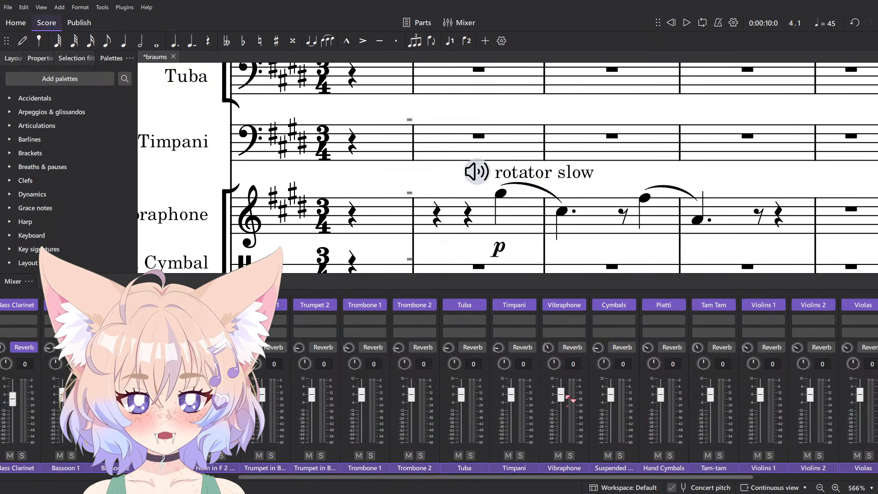
pyautogui.press('F10')
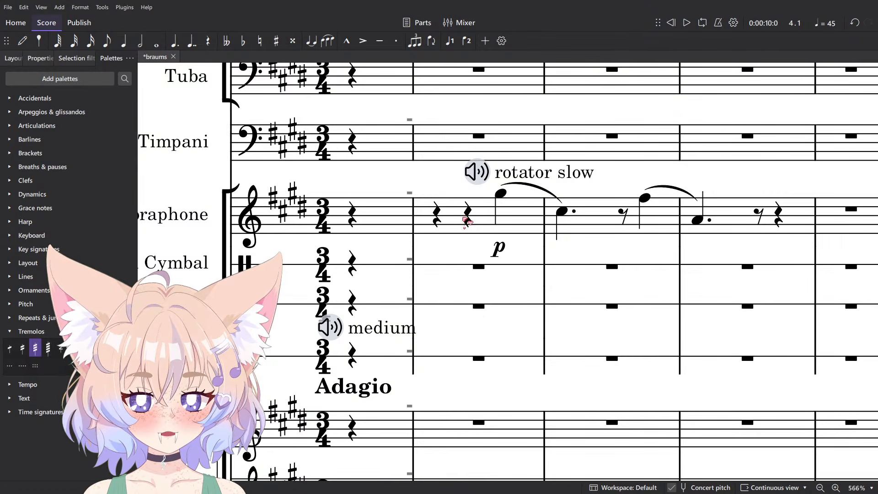
# Save the score and play back the Vibraphone passage from its first note in measure 2.
pyautogui.click(575, 261)
pyautogui.hotkey('ctrl', 's')
pyautogui.press('space')
pyautogui.press('Escape')
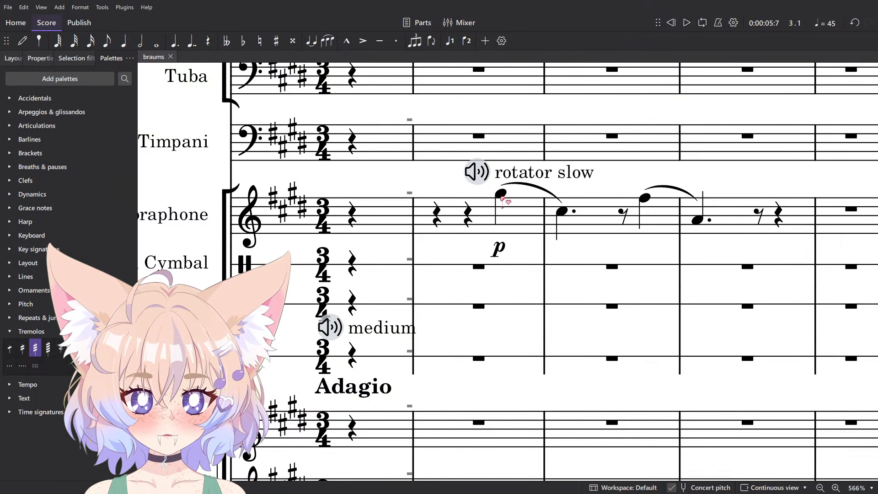
pyautogui.click(500, 195)
pyautogui.press('space')
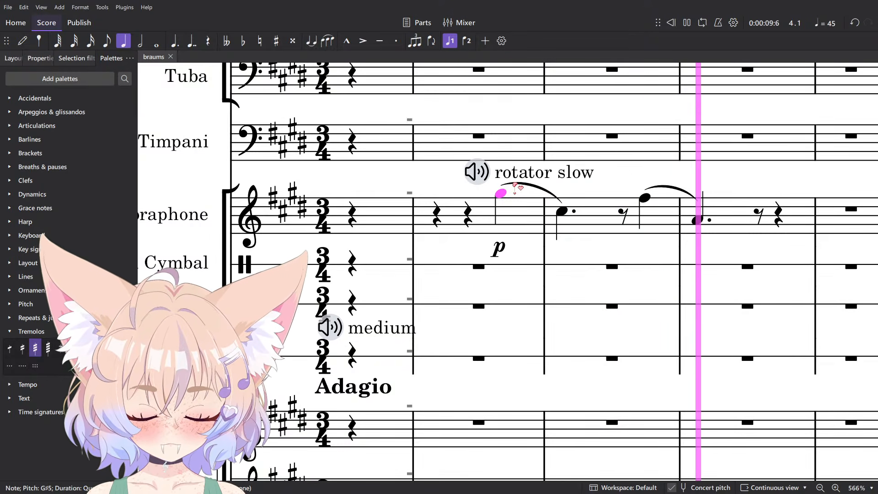
pyautogui.press('space')
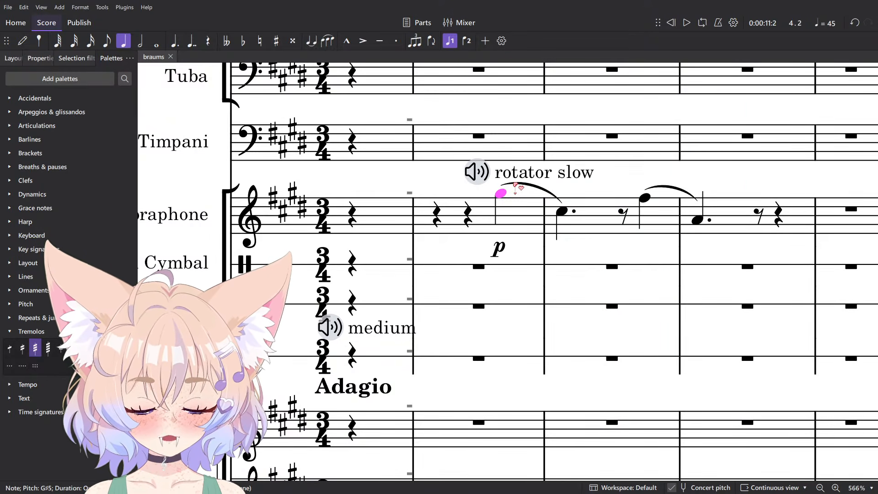
# Select the Vibraphone passage in measures 2 to 4 and return to the woodwind staves.
pyautogui.scroll(-3, 520, 191)
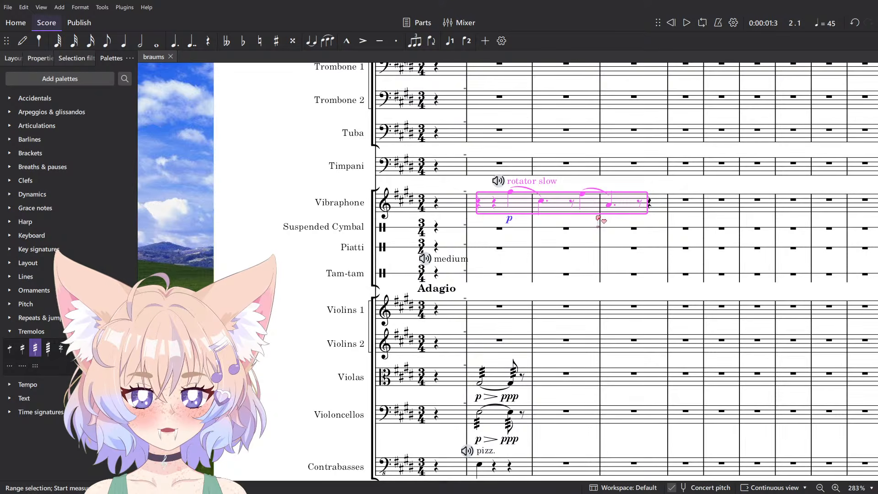
pyautogui.scroll(10, 499, 278)
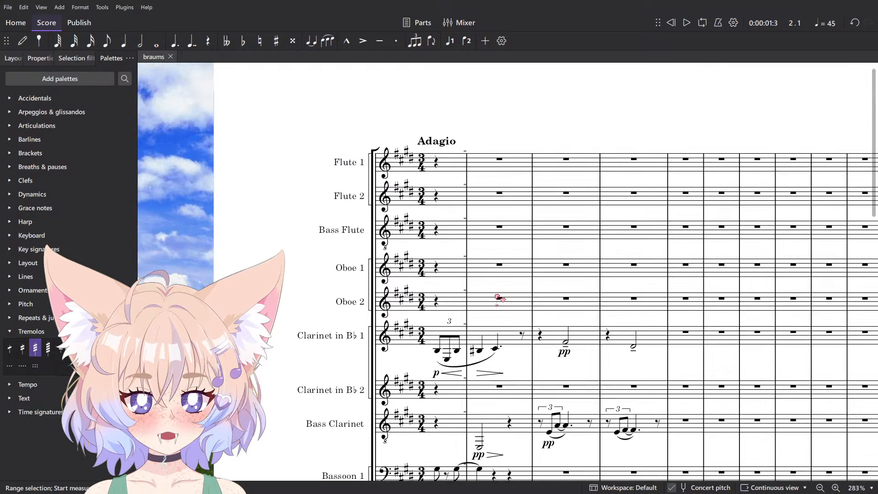
# Paste the copied vibraphone melody into Clarinet in B♭ 2 from measure 2, remove its "rotator slow" text, and play the passage back.
pyautogui.hotkey('ctrl', 'v')
pyautogui.scroll(3, 525, 390)
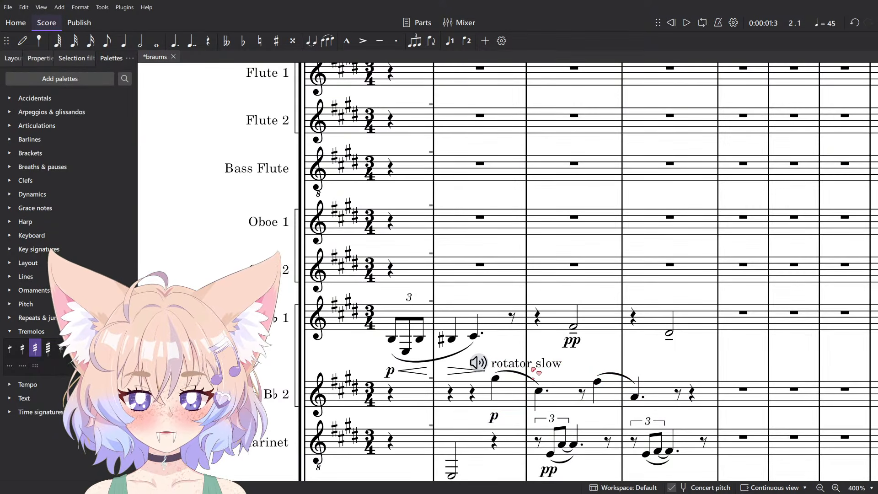
pyautogui.press('space')
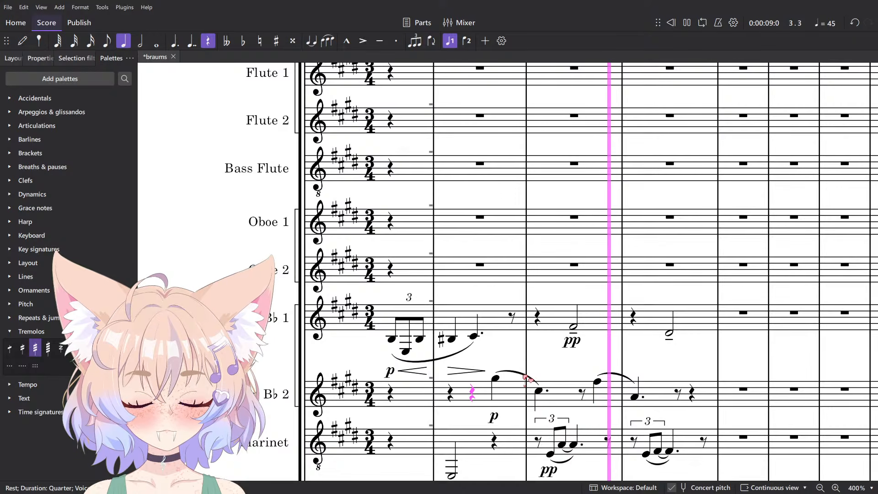
pyautogui.press('space')
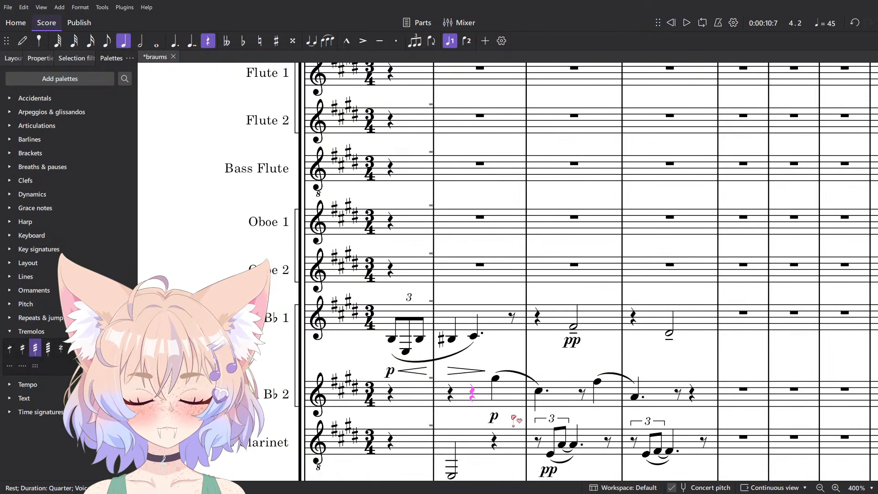
# Change the Clarinet in B♭ 2 entrance dynamic in measure 2 to pp and play the passage again.
pyautogui.click(494, 417)
pyautogui.click(472, 393)
pyautogui.press('space')
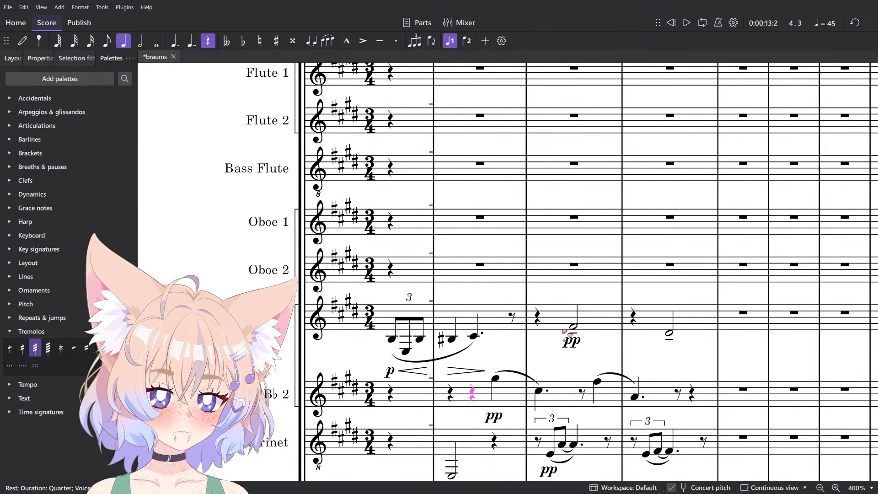
# Examine the Bassoon 1 and Bassoon 2 parts in measures 1–2 and listen to the opening.
pyautogui.scroll(-10, 566, 332)
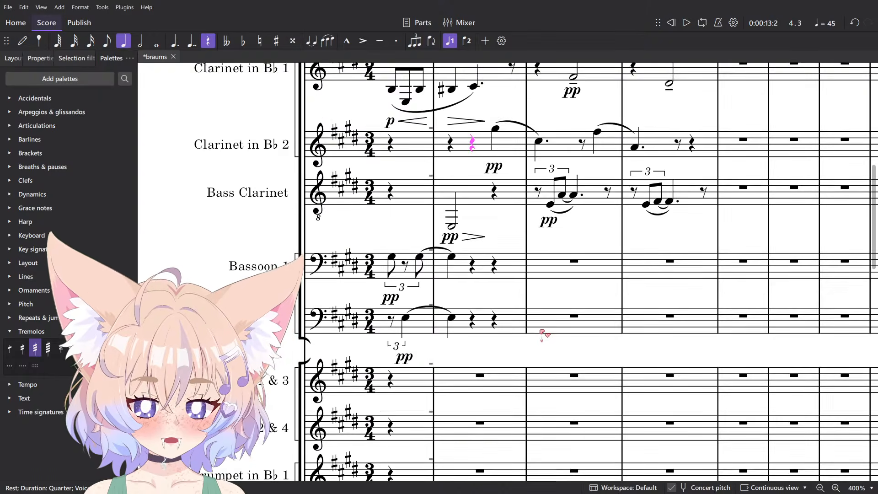
pyautogui.scroll(5, 425, 247)
pyautogui.click(368, 389)
pyautogui.scroll(4, 373, 391)
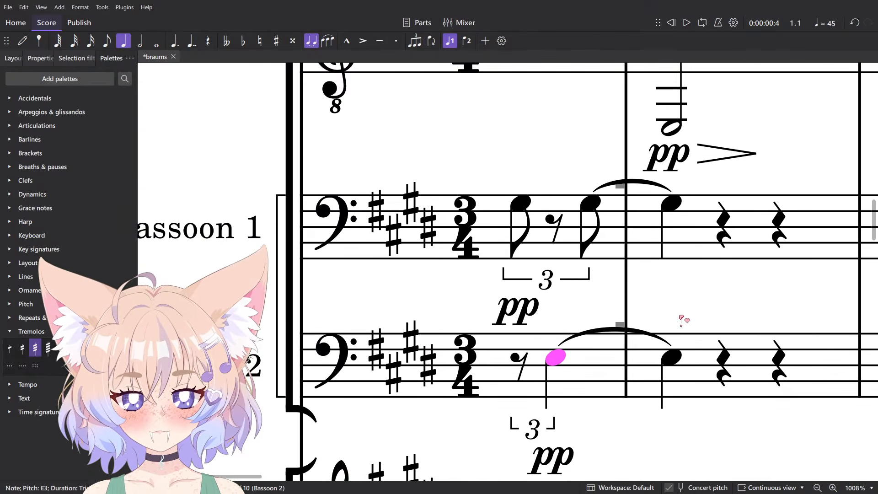
pyautogui.scroll(-13, 539, 295)
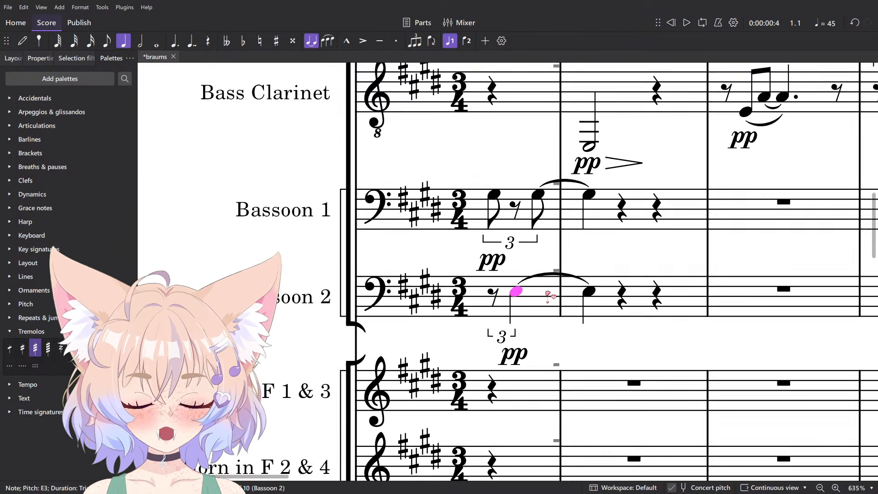
pyautogui.press('Escape')
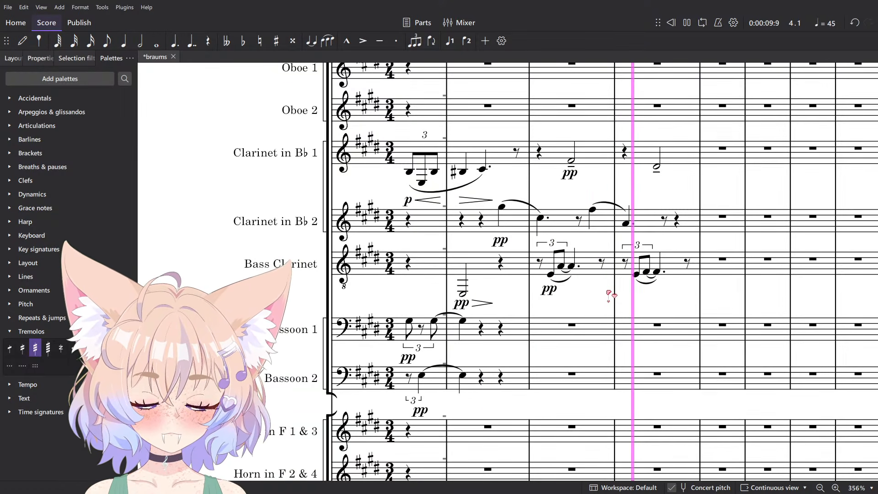
# Delete the Vibraphone melody in measures 2–4 and play back the woodwind passage.
pyautogui.scroll(-10, 640, 261)
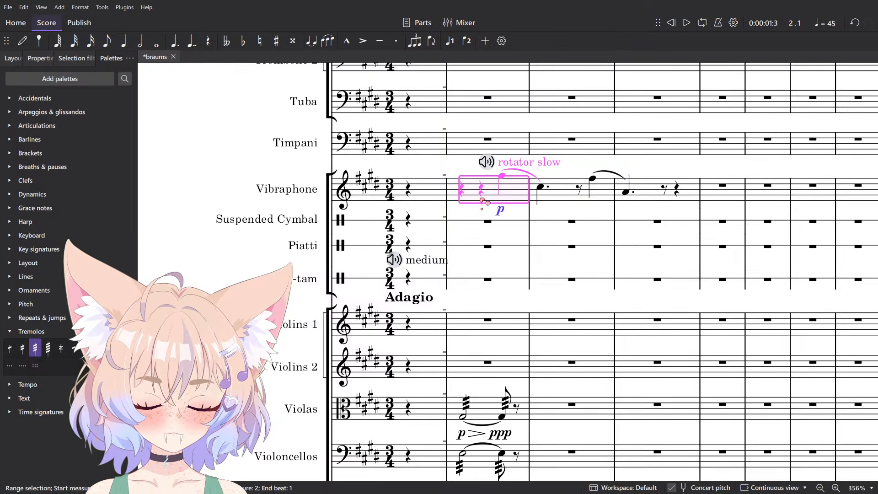
pyautogui.keyDown('shift'); pyautogui.click(641, 195); pyautogui.keyUp('shift')
pyautogui.press('Delete')
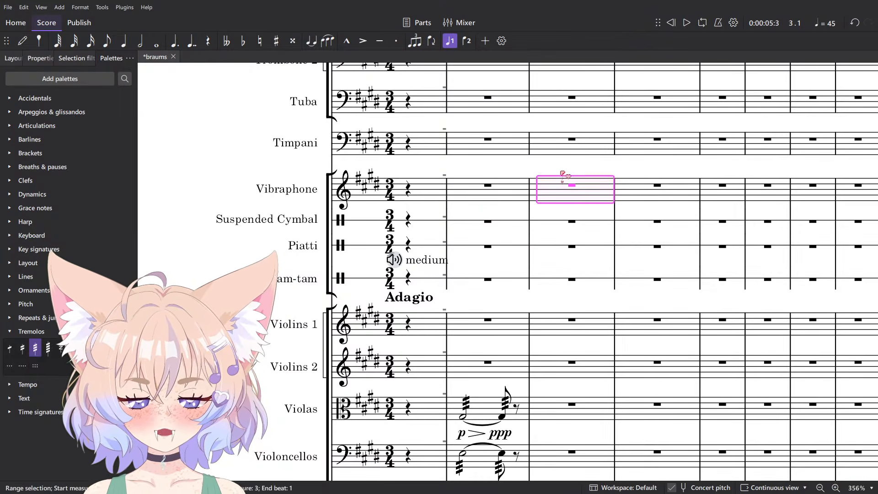
pyautogui.press('space')
pyautogui.scroll(-5, 563, 175)
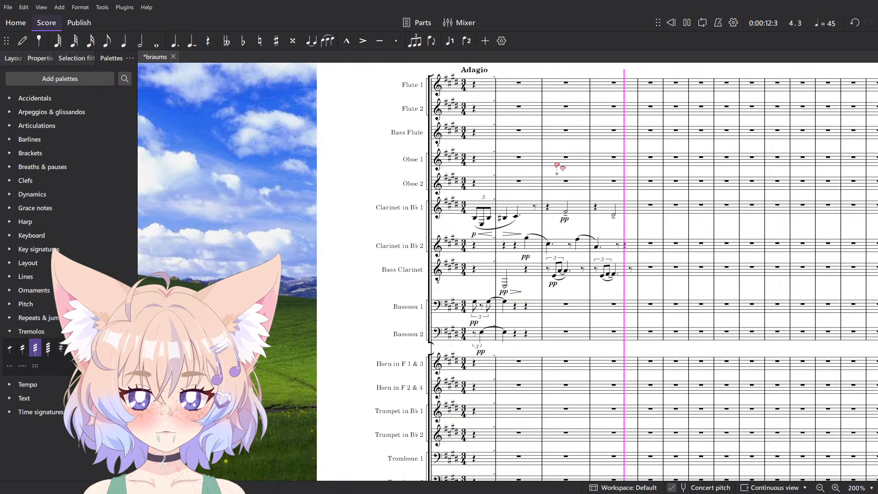
pyautogui.press('space')
# Add a third Clarinet in B♭ to the score's instruments.
pyautogui.keyDown('ctrl'); pyautogui.scroll(5, 556, 165); pyautogui.keyUp('ctrl')
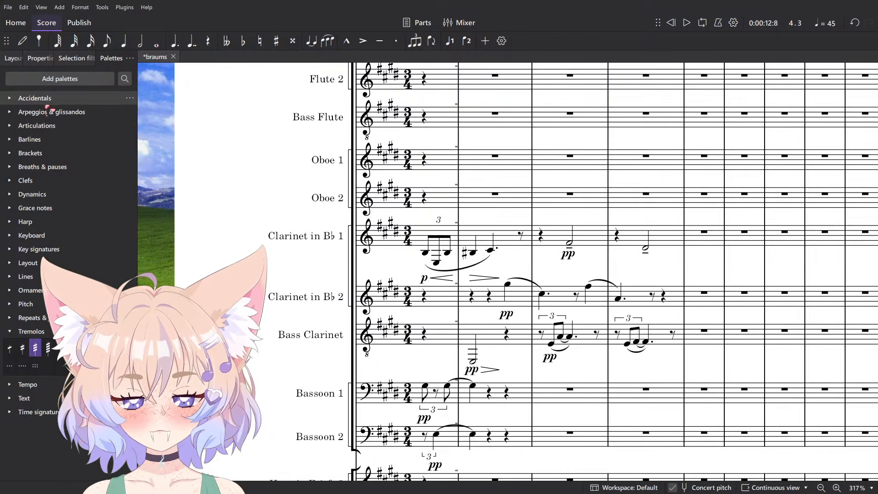
pyautogui.click(14, 58)
pyautogui.click(33, 80)
pyautogui.click(33, 92)
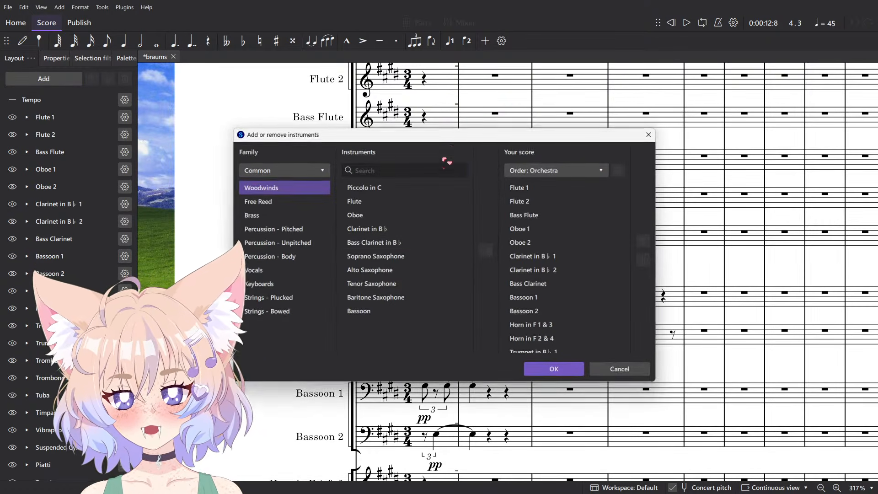
pyautogui.doubleClick(402, 229)
pyautogui.click(567, 368)
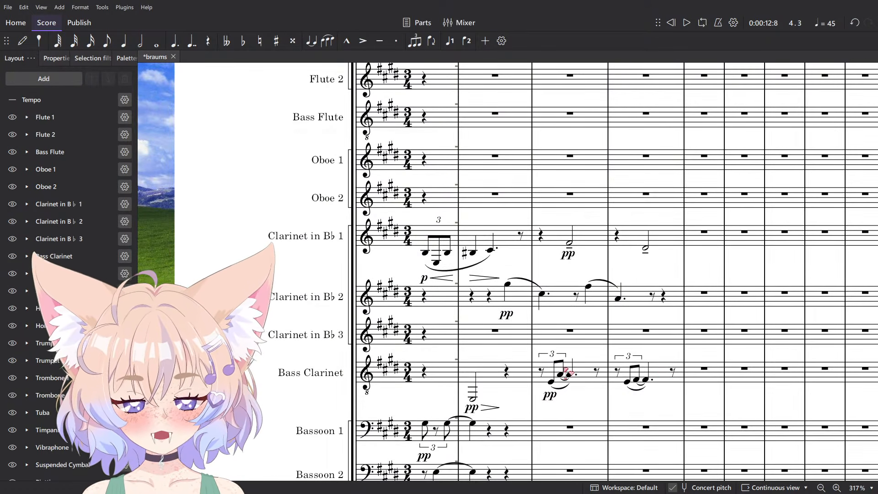
# Move the Bass Clarinet triplet figures in measures 3–4 to the same measures of the Clarinet in B♭ 3 staff.
pyautogui.click(654, 373)
pyautogui.keyDown('shift'); pyautogui.click(584, 375); pyautogui.keyUp('shift')
pyautogui.hotkey('ctrl', 'x')
pyautogui.click(563, 341)
pyautogui.hotkey('ctrl', 'v')
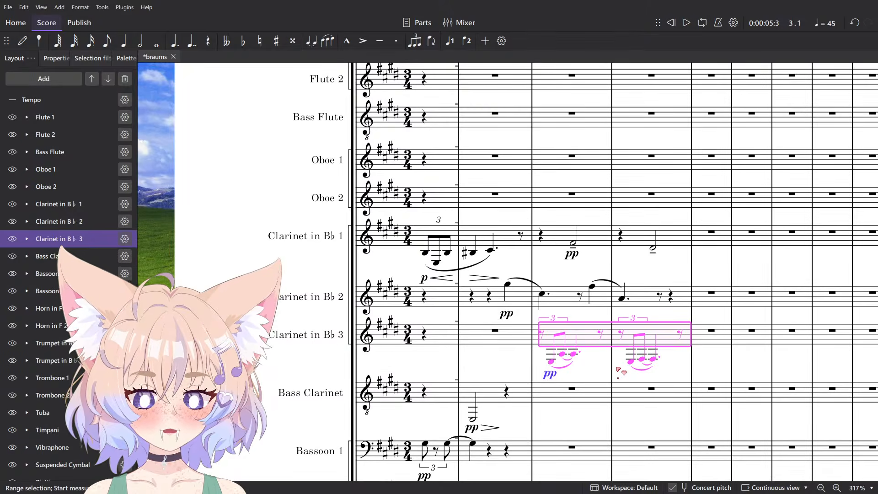
pyautogui.press('Escape')
# Assign the Orchestral Tools Clarinet 2 sound to Clarinet in B♭ 3 in the mixer and turn off its reverb send.
pyautogui.press('F10')
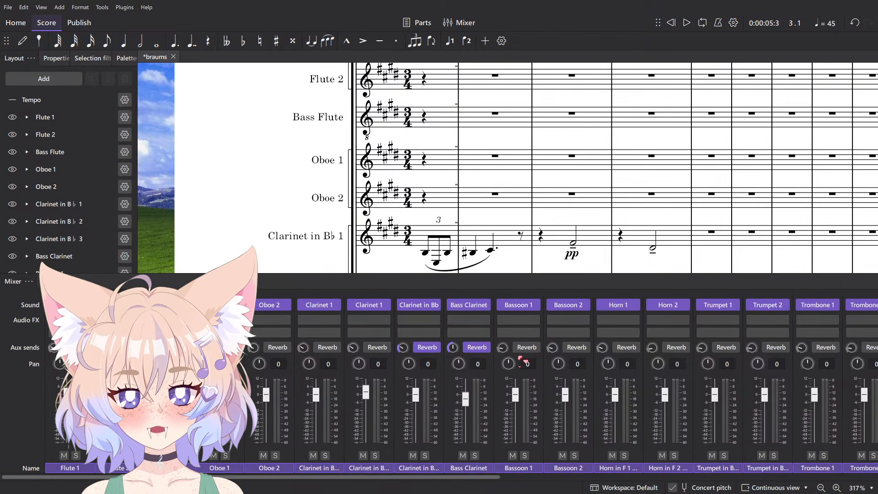
pyautogui.click(434, 304)
pyautogui.moveTo(470, 334)
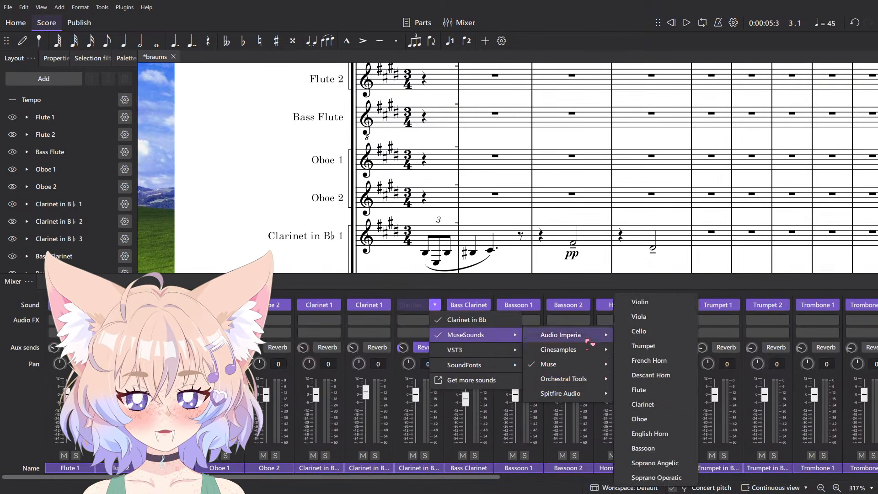
pyautogui.moveTo(563, 378)
pyautogui.moveTo(657, 451)
pyautogui.click(739, 405)
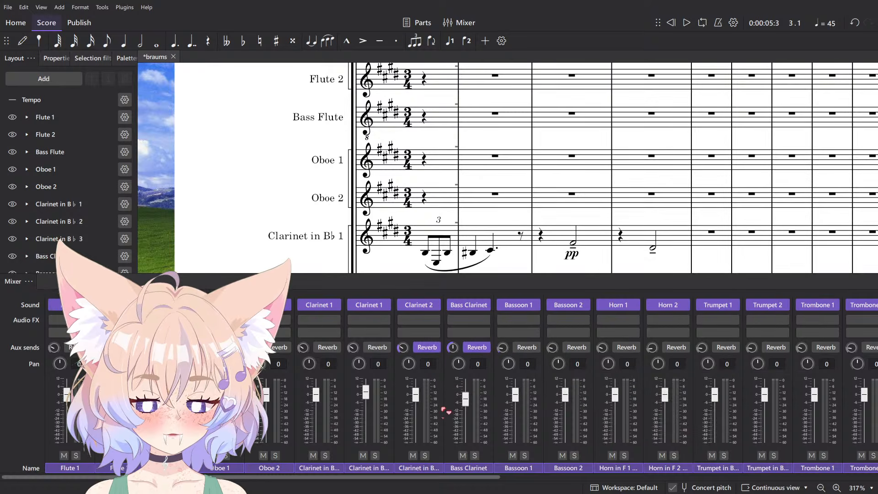
pyautogui.press('F10')
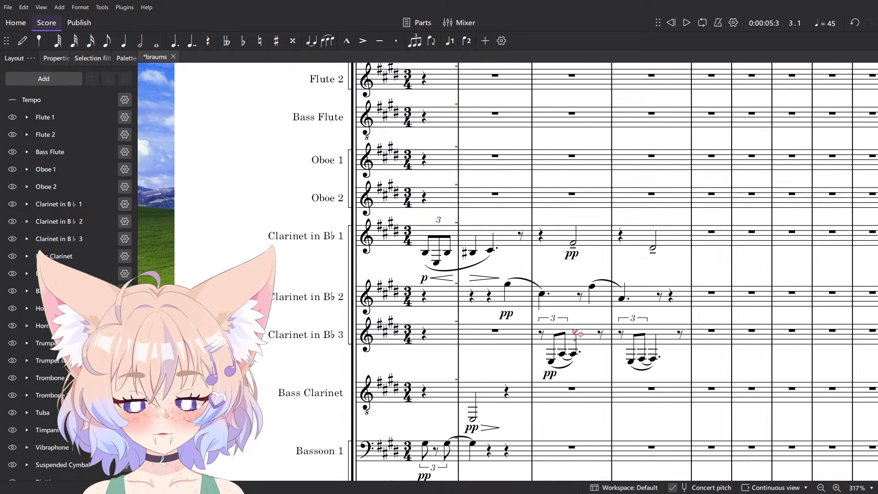
# Play back the passage from measure 3 with the new clarinet part and save the score.
pyautogui.click(587, 322)
pyautogui.press('space')
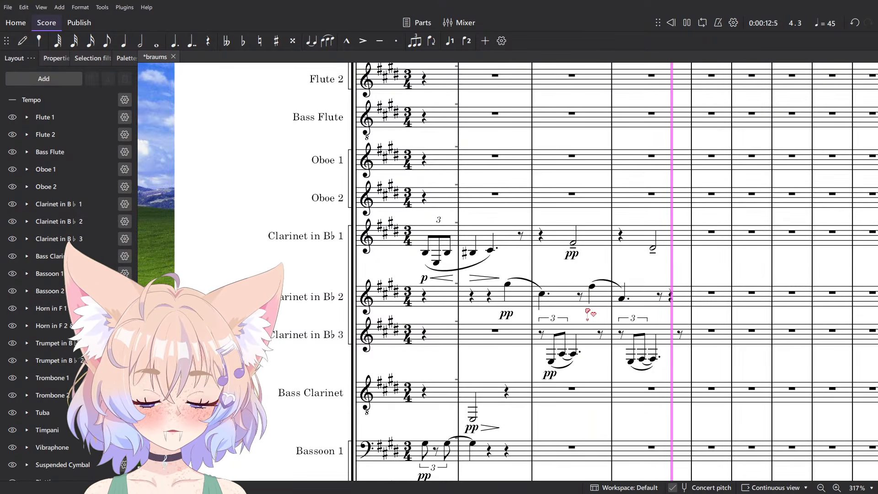
pyautogui.press('F10')
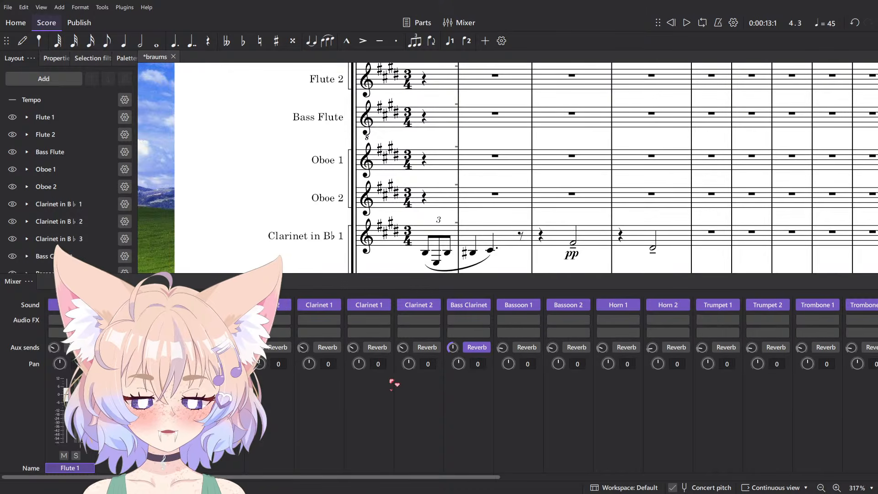
pyautogui.press('F10')
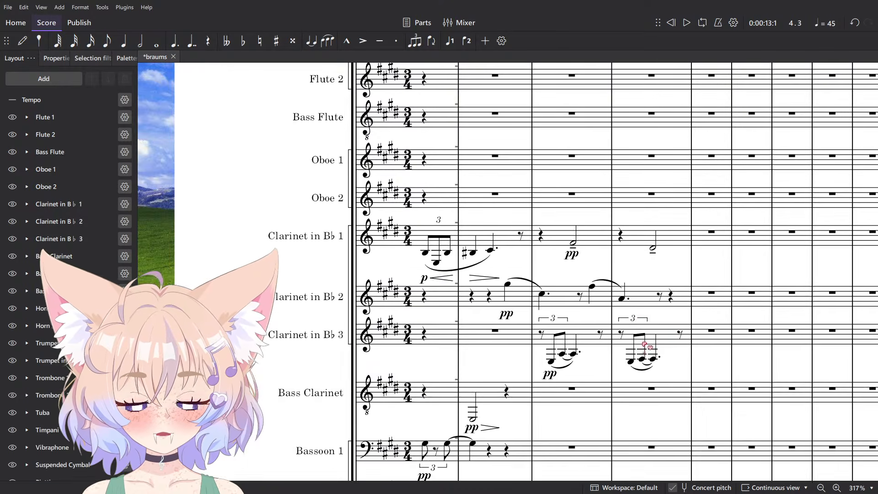
pyautogui.scroll(5, 523, 299)
pyautogui.scroll(-4, 582, 328)
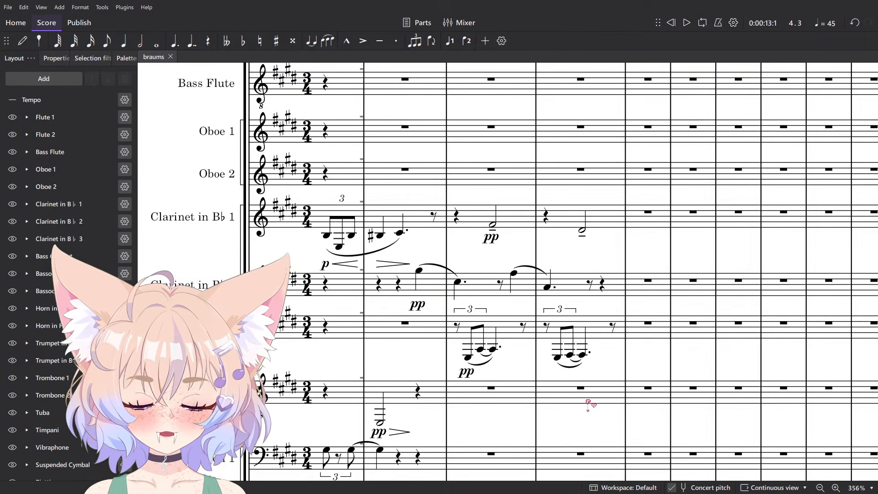
pyautogui.scroll(2, 594, 377)
pyautogui.press('n')
pyautogui.scroll(-2, 384, 412)
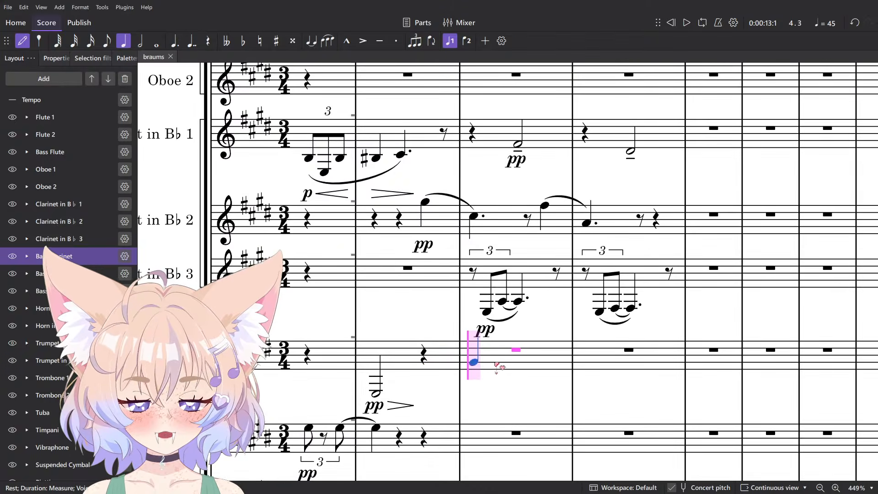
pyautogui.scroll(2, 543, 338)
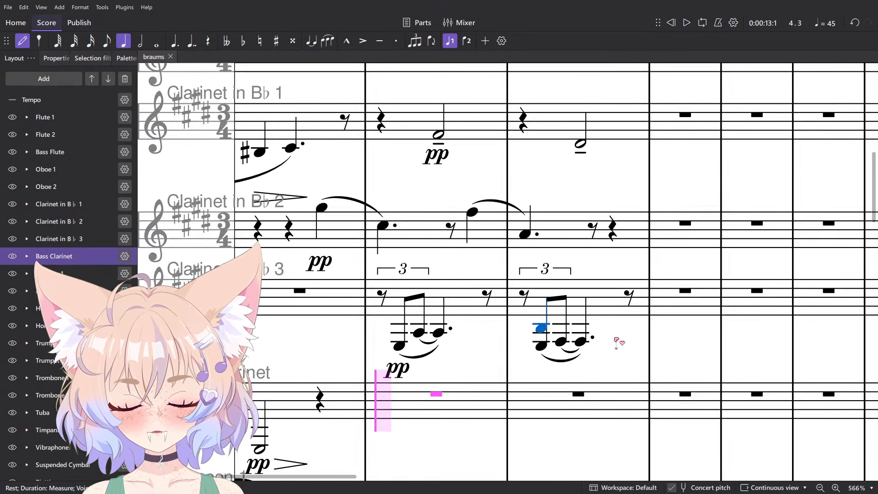
pyautogui.press('Escape')
pyautogui.press('Escape')
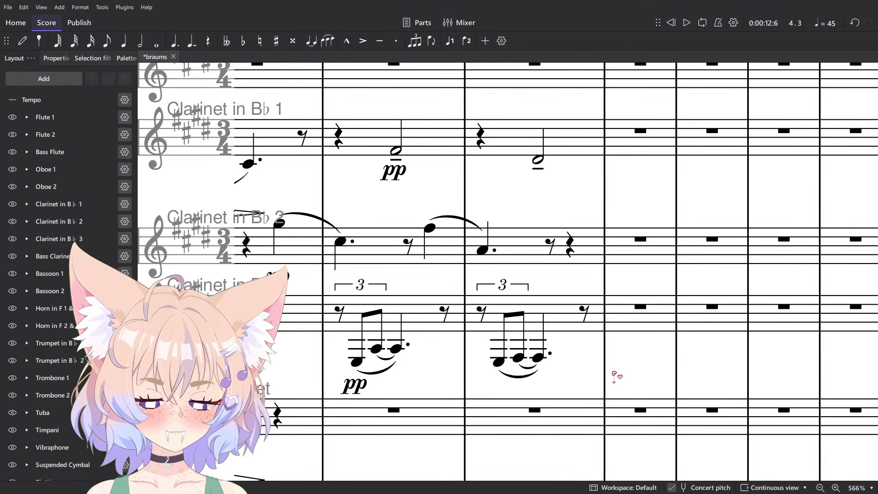
pyautogui.hotkey('ctrl', 'z')
pyautogui.scroll(-2, 629, 374)
pyautogui.hotkey('ctrl', 'z')
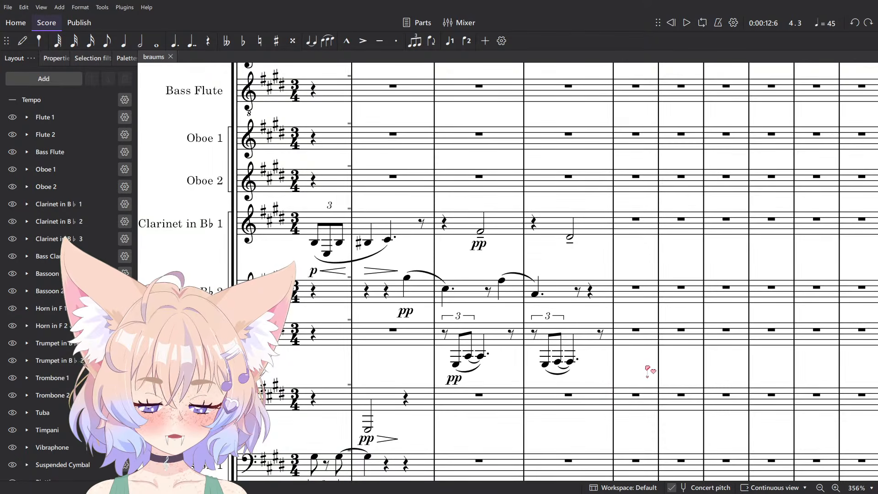
pyautogui.scroll(2, 382, 307)
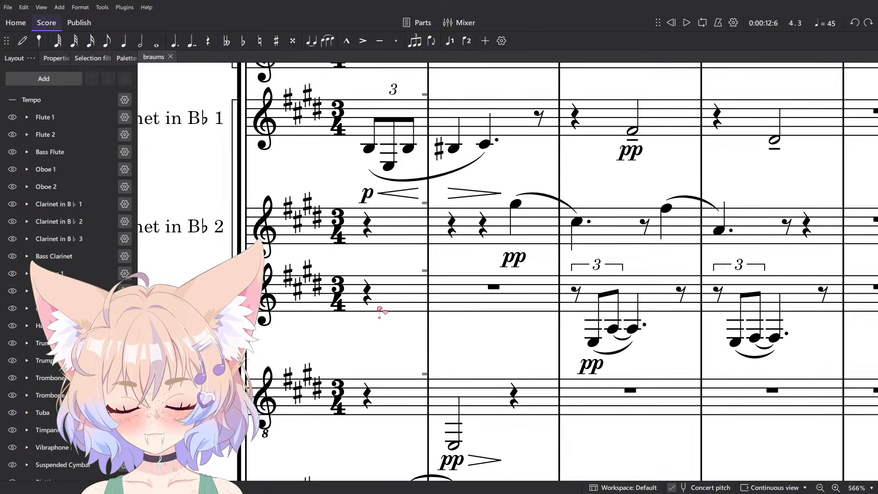
pyautogui.moveTo(398, 311); pyautogui.dragTo(407, 298)
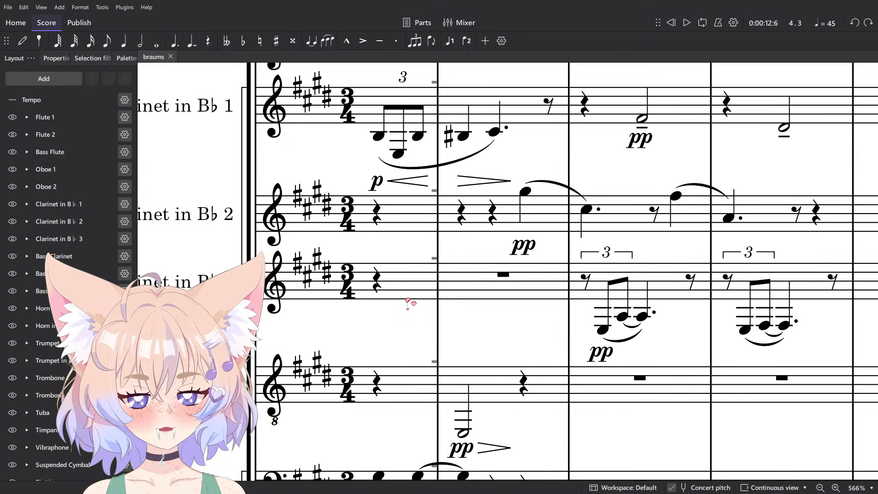
pyautogui.scroll(-3, 408, 306)
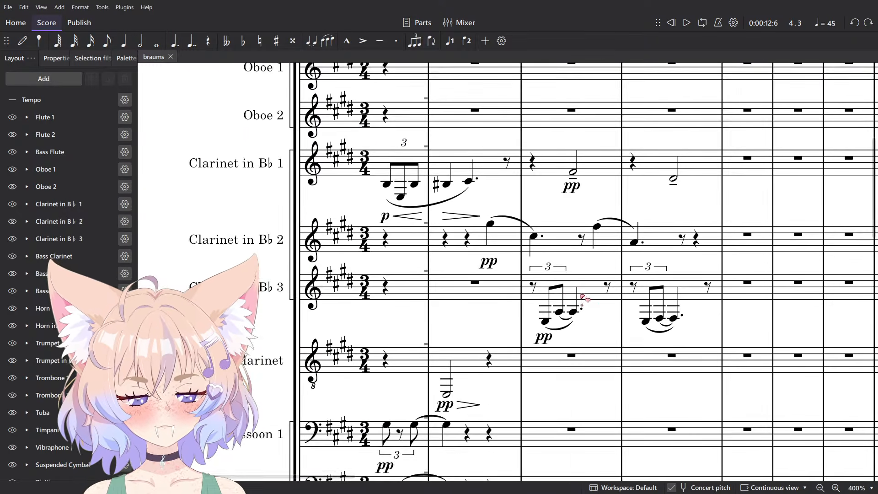
pyautogui.scroll(-1, 534, 333)
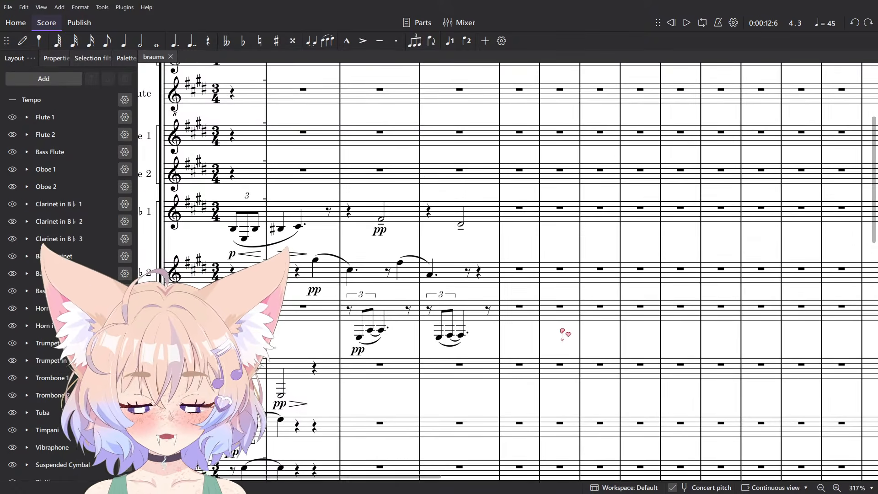
# Switch to the brahms_7_fantasien.pdf source in the browser, examine the Intermezzo's next measures, and return to the score.
pyautogui.hotkey('alt', 'Tab')
pyautogui.hotkey('alt', 'Tab')
pyautogui.hotkey('alt', 'shift', 'Tab')
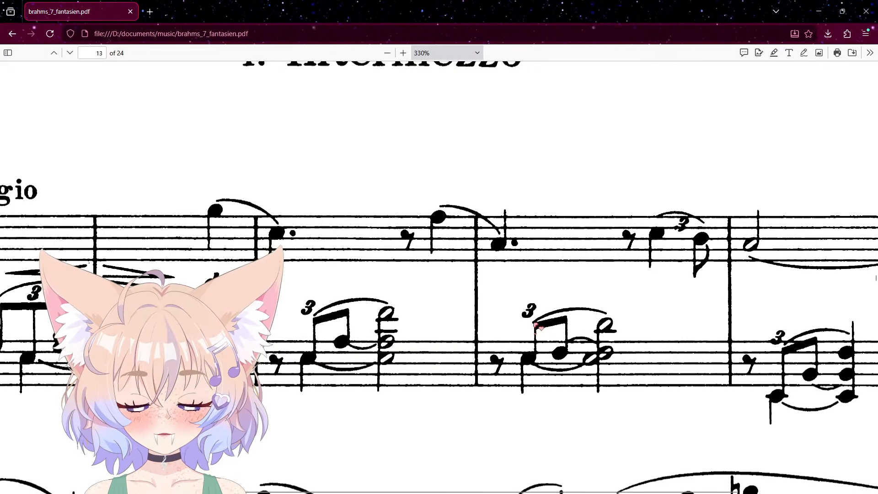
pyautogui.hscroll(4, 539, 320)
pyautogui.hotkey('alt', 'Tab')
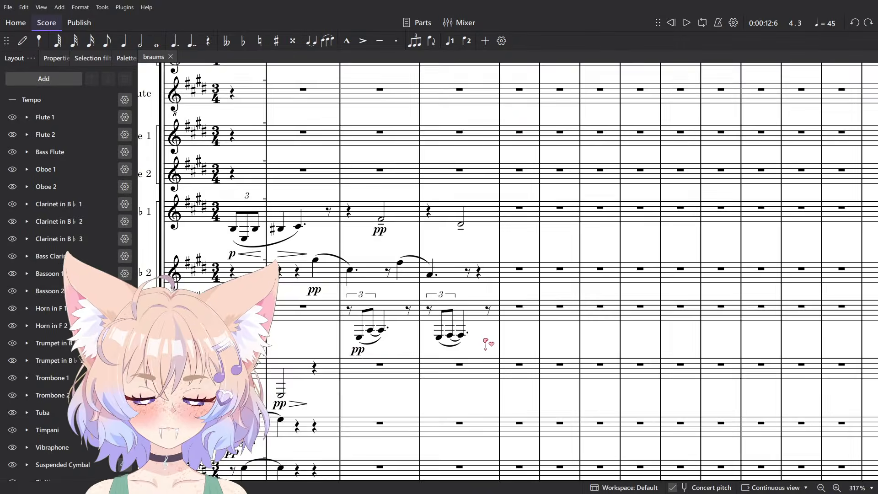
pyautogui.hotkey('alt', 'Tab')
pyautogui.hotkey('alt', 'Tab')
# Play back the clarinet parts around measure 4.
pyautogui.scroll(5, 505, 316)
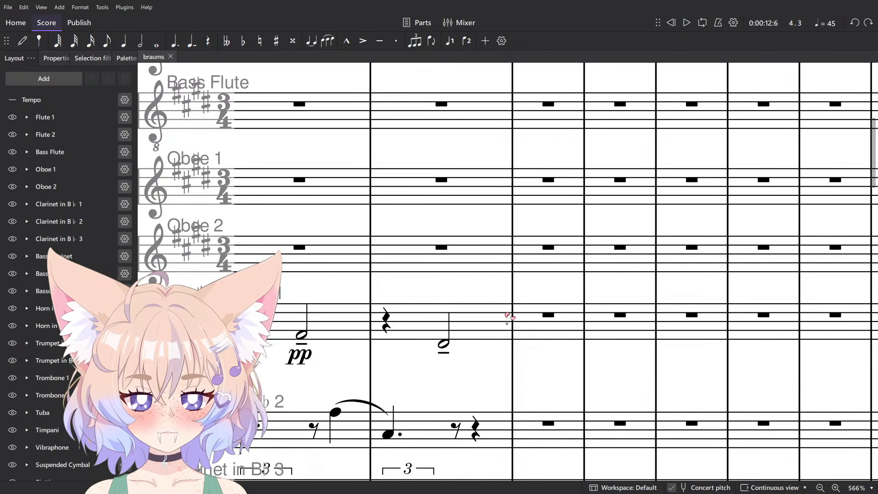
pyautogui.click(436, 432)
pyautogui.press('space')
pyautogui.scroll(-2, 348, 278)
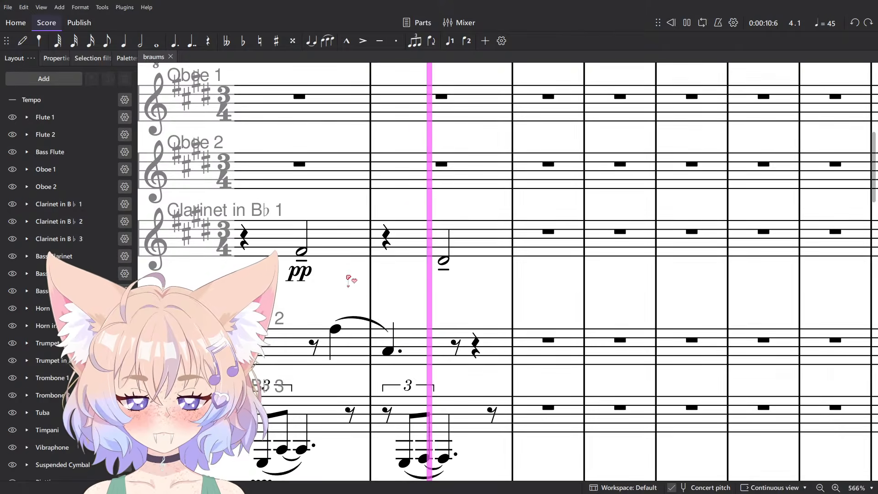
# Create an eighth-note triplet on beat 3 of measure 4 in Clarinet in B♭ 2, entering a quarter C♯5 and an eighth B4.
pyautogui.scroll(-2, 345, 271)
pyautogui.press('space')
pyautogui.scroll(8, 434, 333)
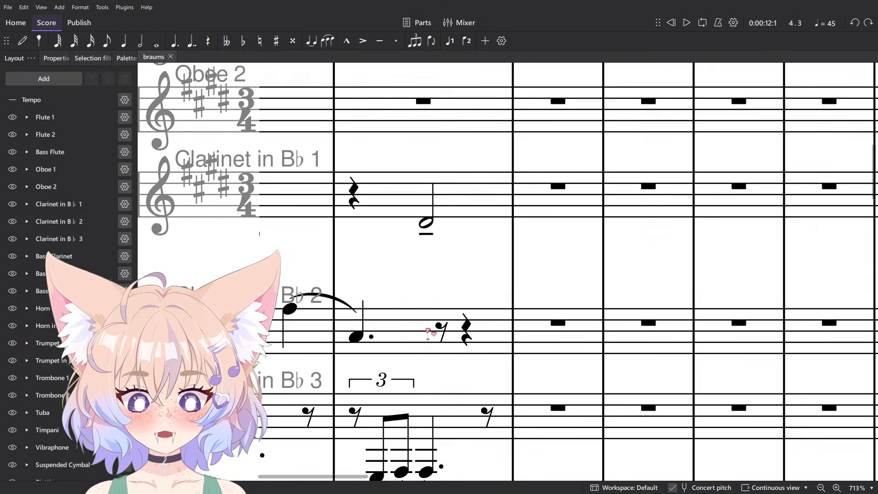
pyautogui.hotkey('alt', 'Tab')
pyautogui.hotkey('alt', 'Tab')
pyautogui.click(466, 331)
pyautogui.hotkey('ctrl', '3')
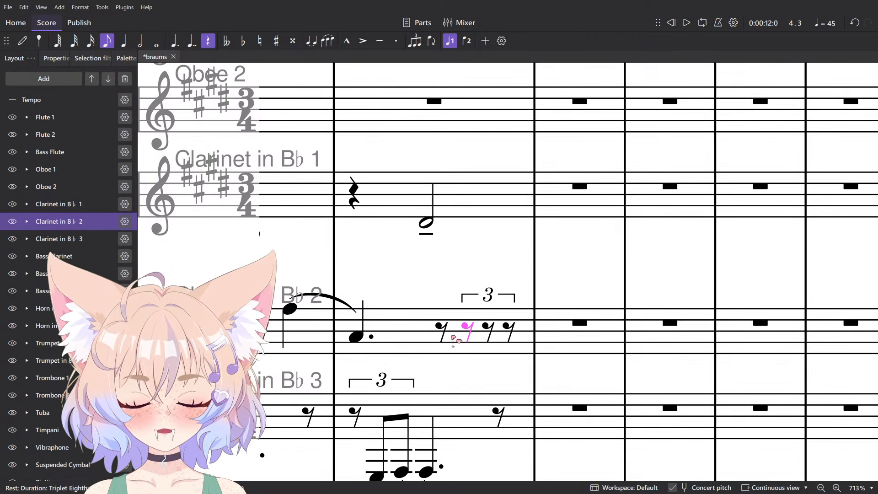
pyautogui.press('c')
pyautogui.press('5')
pyautogui.press('n')
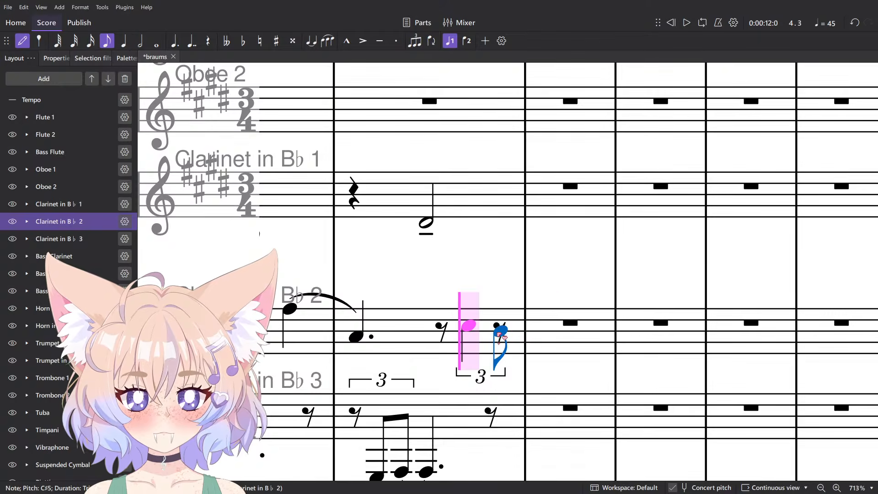
# Enter a half-note A4 and a quarter G♯4 in measure 5 of Clarinet in B♭ 2, slurring the phrase from the triplet's C♯5.
pyautogui.hotkey('alt', 'Tab')
pyautogui.hotkey('alt', 'Tab')
pyautogui.press('6')
pyautogui.press('a')
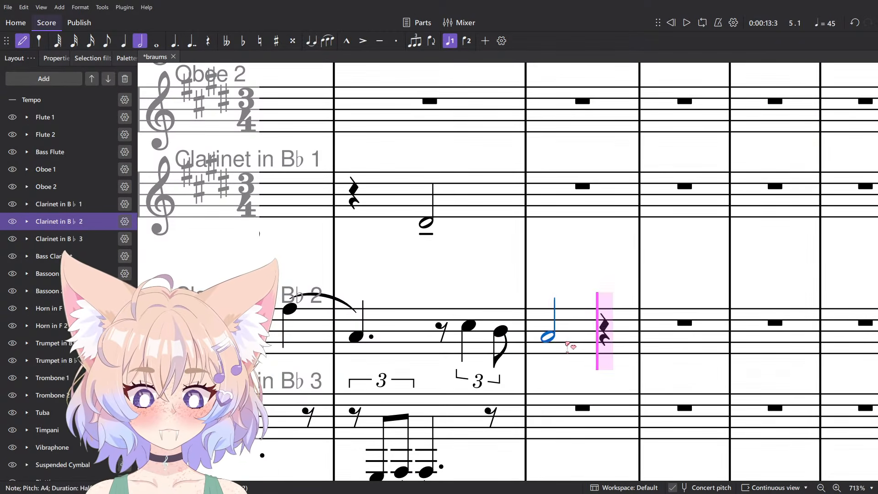
pyautogui.press('g')
pyautogui.press('Escape')
pyautogui.press('Escape')
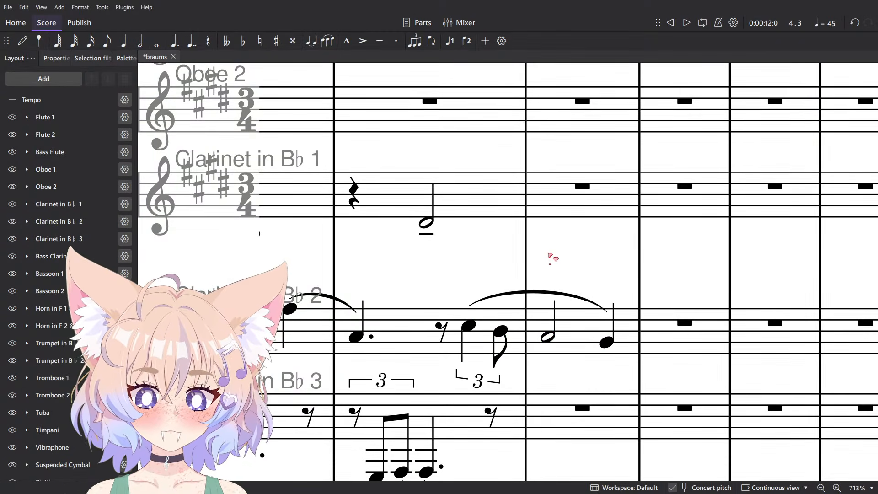
# Play back the phrase and add a crescendo hairpin under its triplet and a diminuendo hairpin under its measure 5 notes.
pyautogui.hotkey('ctrl', '-')
pyautogui.press('space')
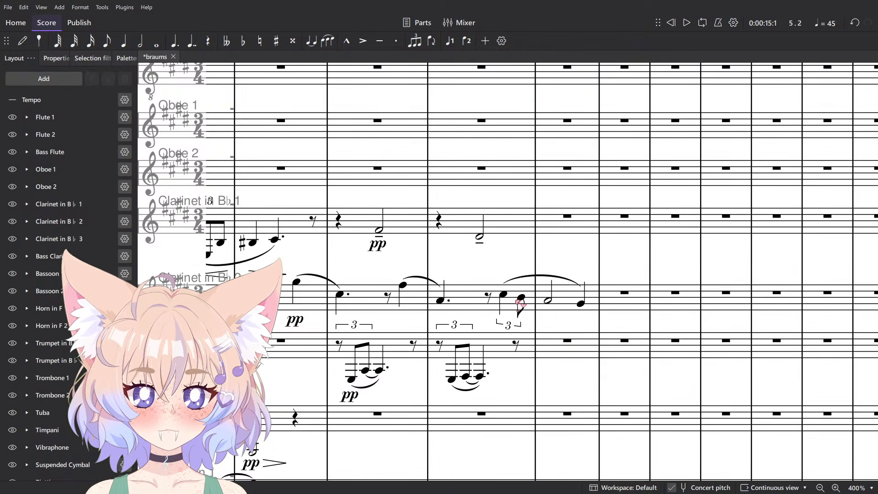
pyautogui.click(518, 299)
pyautogui.keyDown('shift'); pyautogui.click(502, 294); pyautogui.keyUp('shift')
pyautogui.hotkey('shift', ',')
pyautogui.click(548, 300)
pyautogui.hotkey('shift', '.')
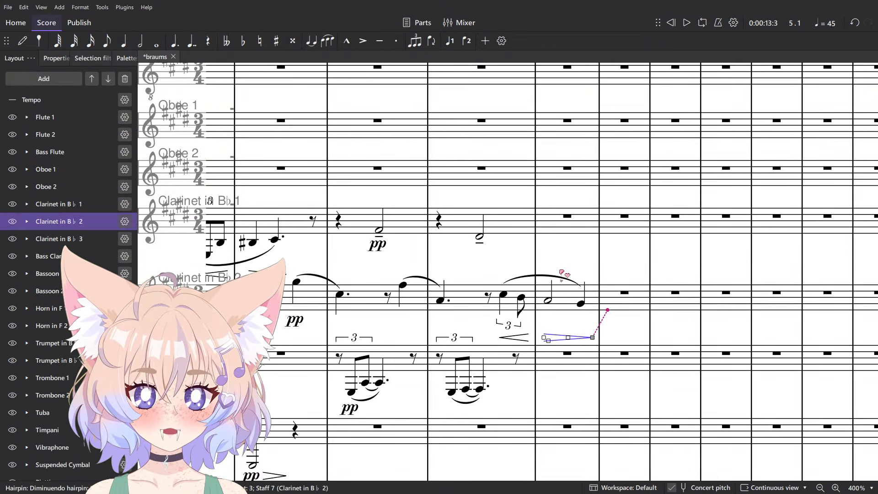
pyautogui.press('Escape')
# Examine the left-hand triplet figure of measure 5 in brahms_7_fantasien.pdf in the browser and return to the score.
pyautogui.hotkey('alt', 'Tab')
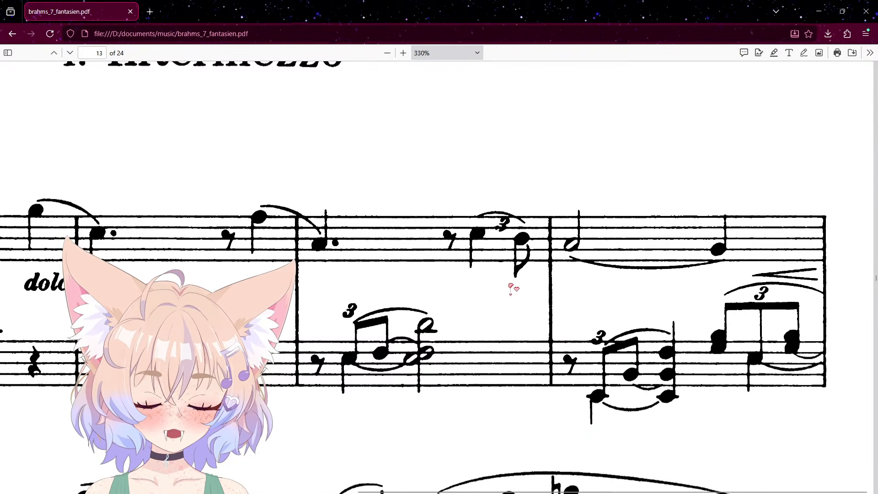
pyautogui.hotkey('alt', 'Tab')
pyautogui.scroll(5, 506, 334)
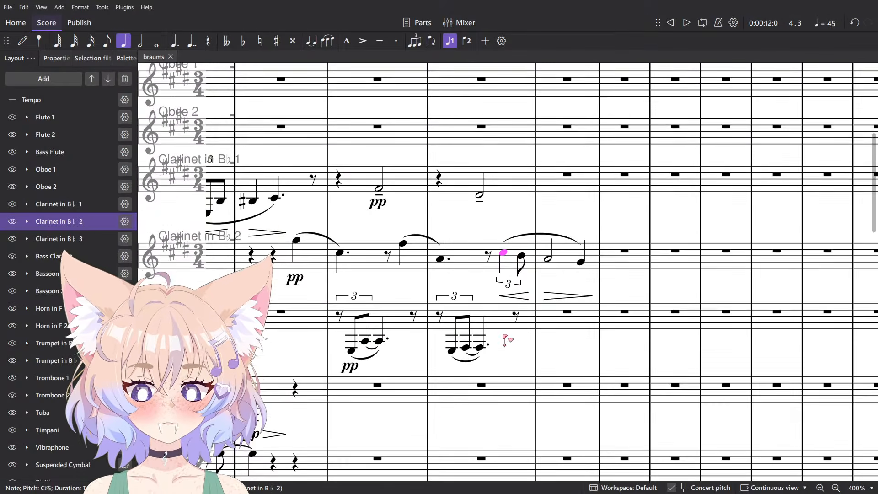
pyautogui.click(476, 263)
pyautogui.press('n')
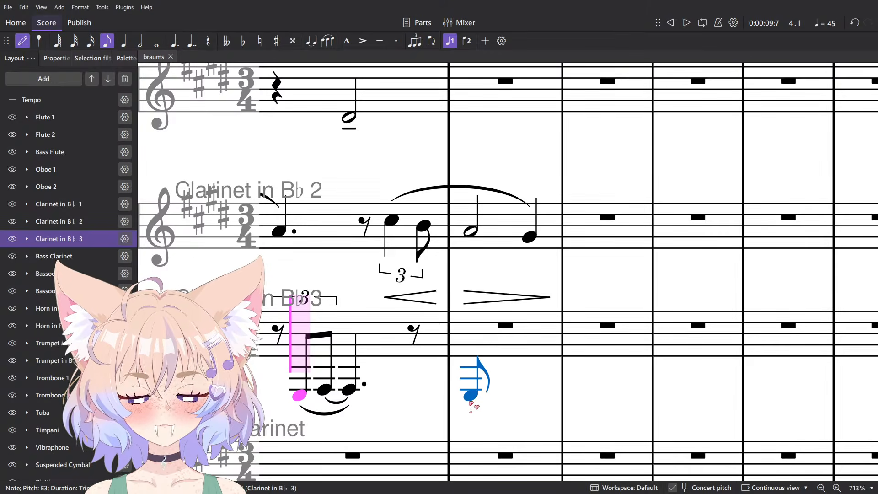
pyautogui.hotkey('alt', 'Tab')
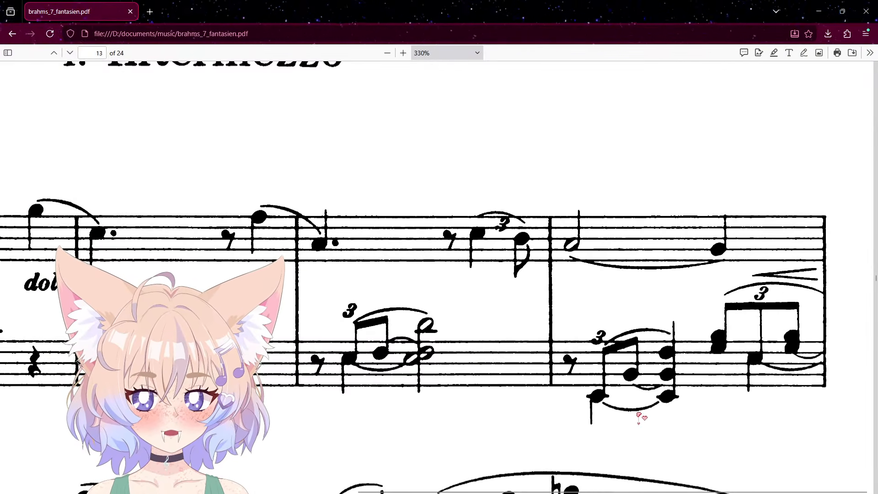
pyautogui.scroll(-1, 634, 414)
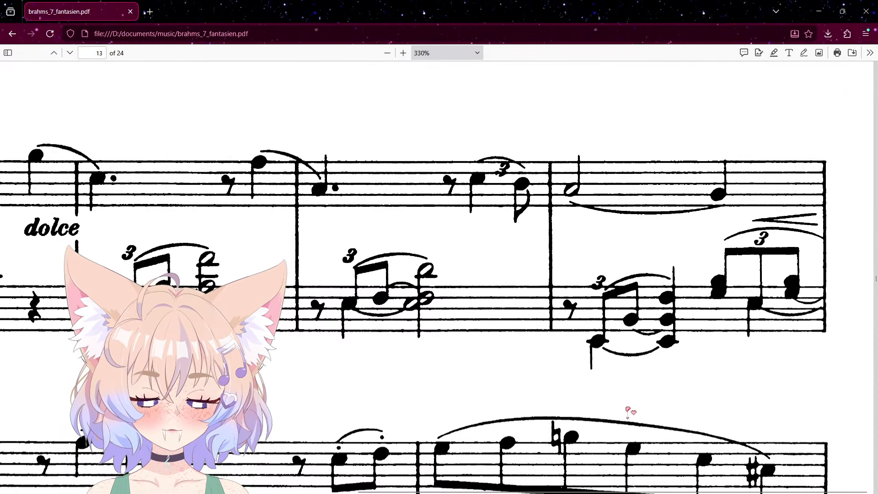
pyautogui.hotkey('alt', 'Tab')
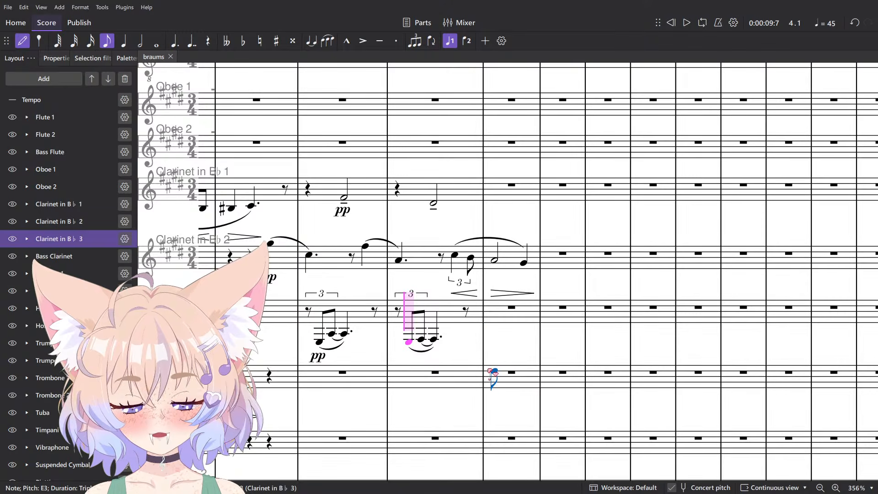
# Create an eighth-note triplet at the start of measure 5 in Bass Clarinet and enter E2 as its second eighth.
pyautogui.press('5')
pyautogui.rightClick(493, 388)
pyautogui.scroll(3, 495, 391)
pyautogui.press('Escape')
pyautogui.hotkey('ctrl', '3')
pyautogui.hotkey('alt', 'Tab')
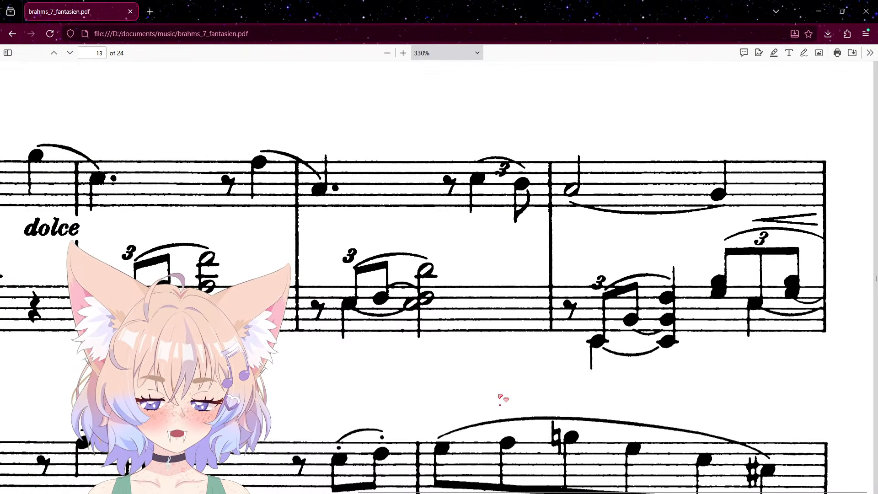
pyautogui.hotkey('alt', 'Tab')
pyautogui.hotkey('alt', 'Tab')
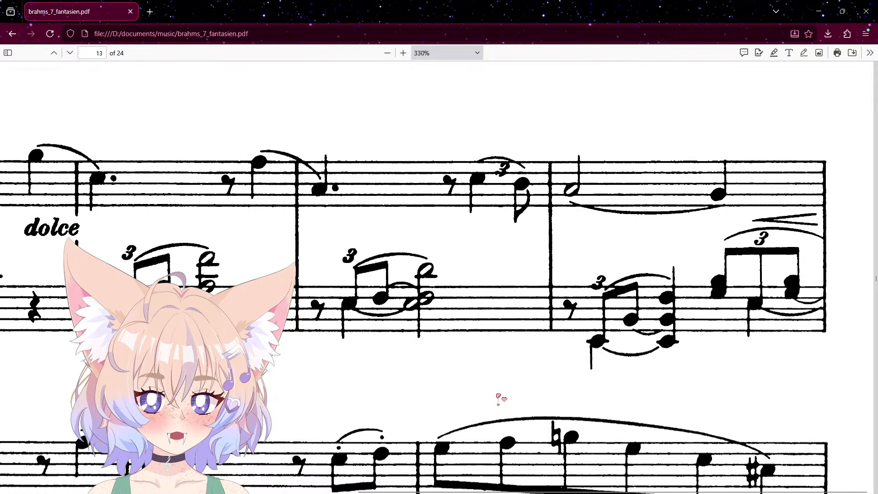
pyautogui.hotkey('alt', 'Tab')
pyautogui.scroll(4, 484, 384)
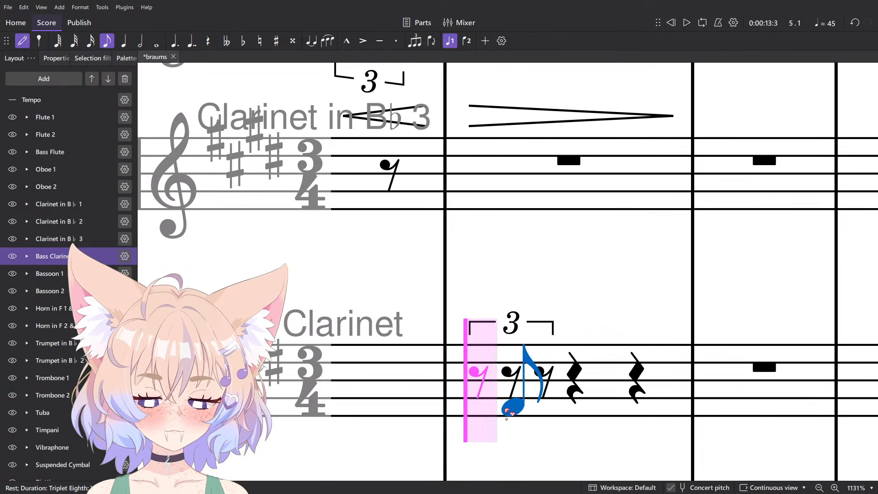
pyautogui.click(508, 294)
pyautogui.press('Escape')
pyautogui.scroll(1, 560, 295)
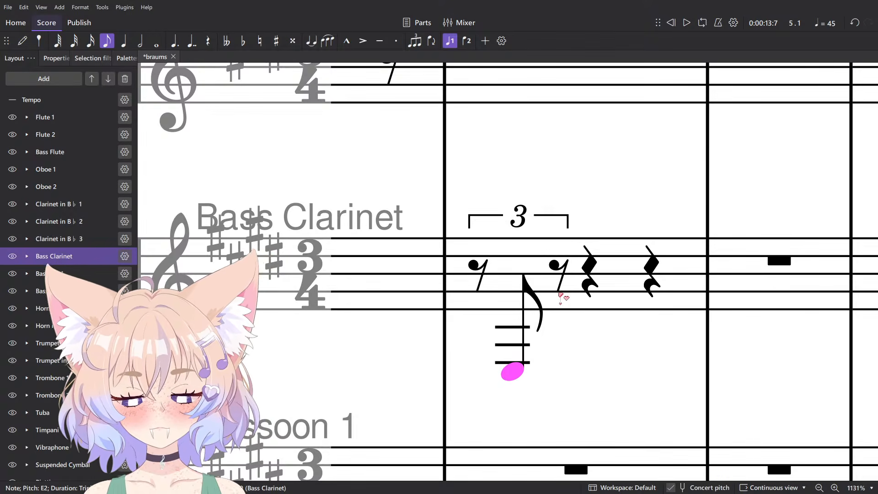
# Add a pp dynamic to the Bass Clarinet's E2 in measure 5.
pyautogui.moveTo(537, 296); pyautogui.dragTo(511, 295)
pyautogui.hotkey('ctrl', 'd')
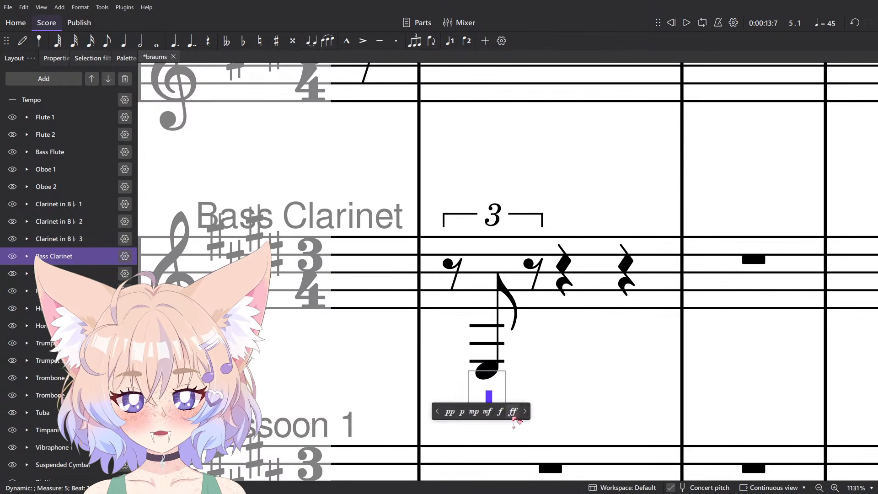
pyautogui.click(566, 368)
pyautogui.scroll(-11, 565, 368)
pyautogui.scroll(11, 566, 368)
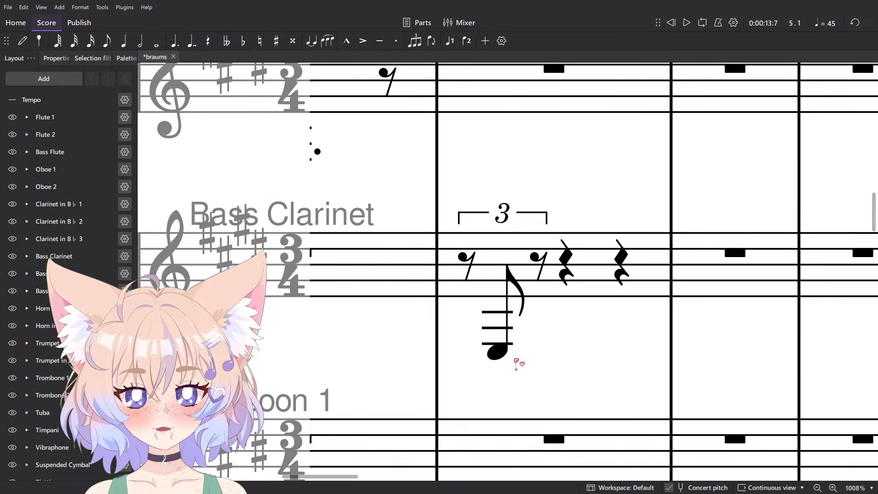
pyautogui.click(496, 351)
pyautogui.hotkey('ctrl', 'd')
pyautogui.click(500, 356)
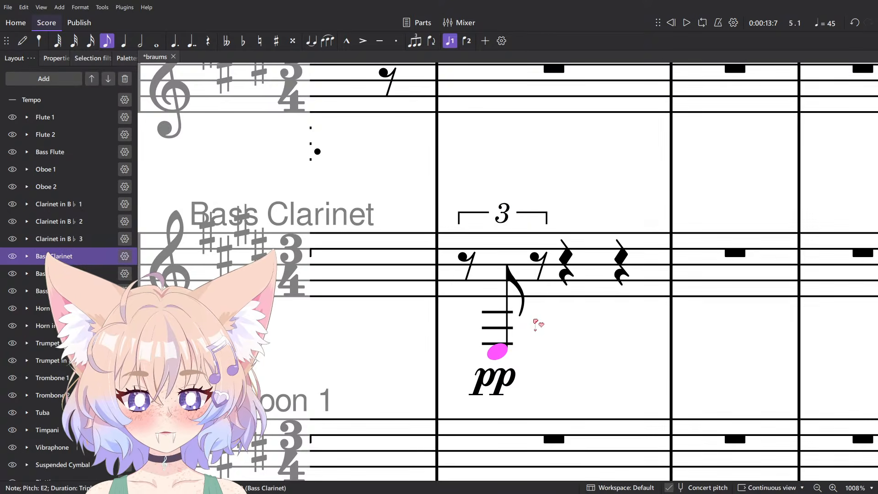
# Complete the Bass Clarinet triplet with an eighth-note B2 and tie it to a half-note B2.
pyautogui.press('n')
pyautogui.click(537, 323)
pyautogui.scroll(-3, 537, 323)
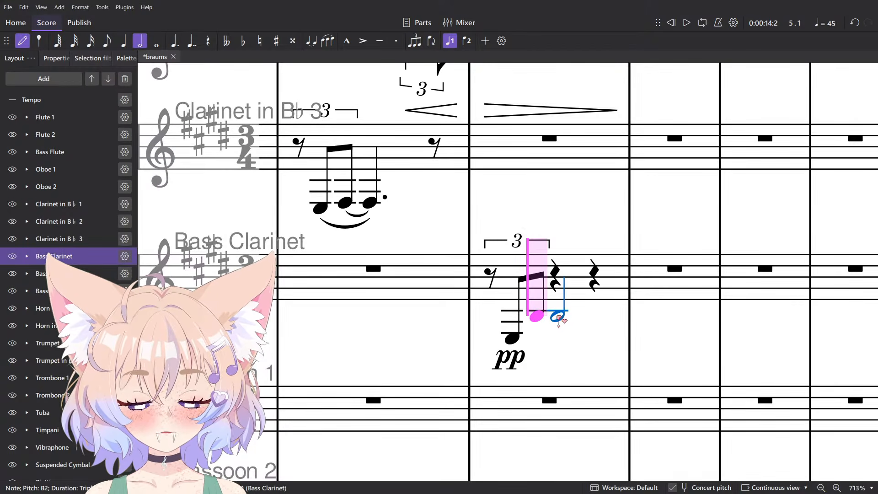
pyautogui.click(558, 319)
pyautogui.press('Escape')
pyautogui.click(514, 337)
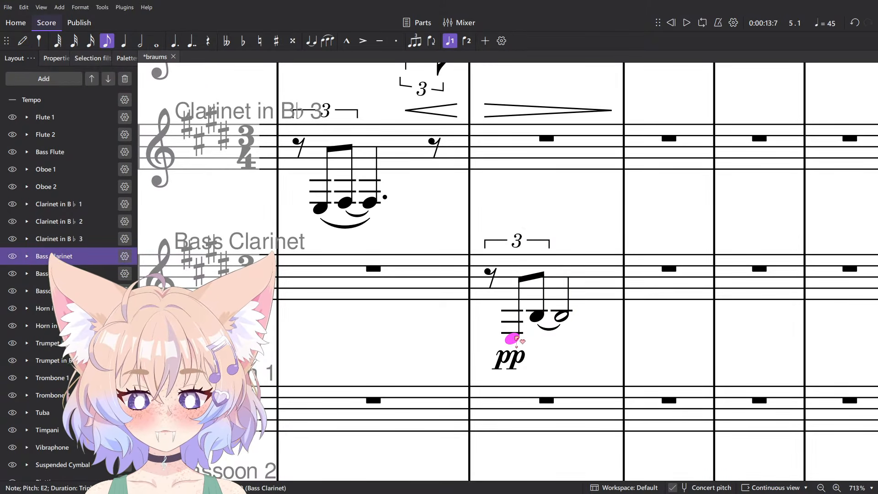
# Enter a quarter rest followed by a quarter-note F♯3 in measure 5 of Clarinet in B♭ 3.
pyautogui.hotkey('alt', 'Tab')
pyautogui.hotkey('alt', 'Tab')
pyautogui.scroll(-4, 561, 299)
pyautogui.scroll(2, 515, 314)
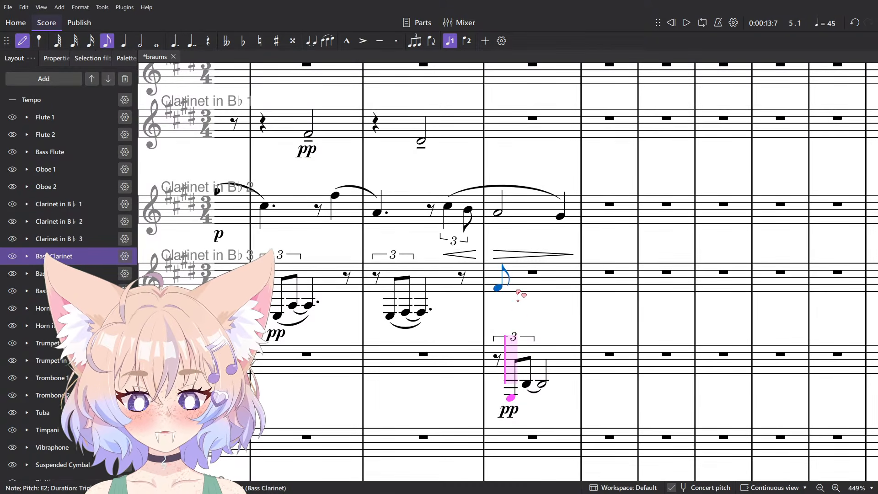
pyautogui.scroll(5, 520, 368)
pyautogui.click(539, 305)
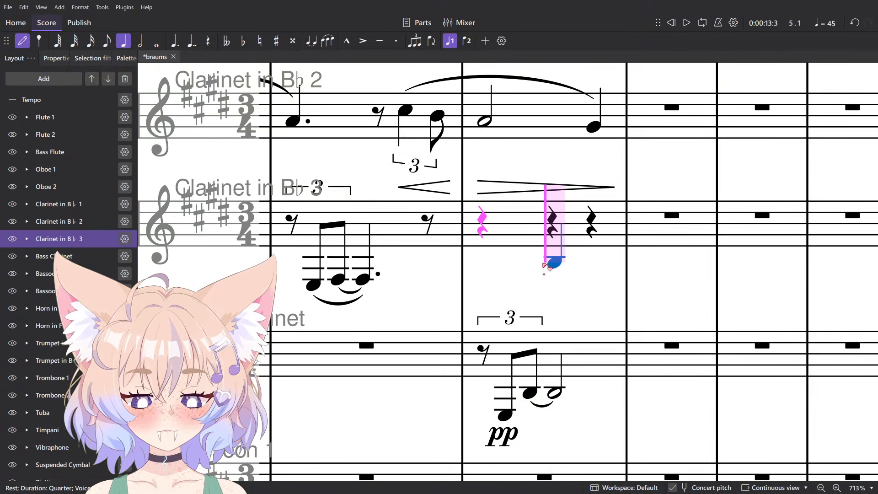
pyautogui.press('Escape')
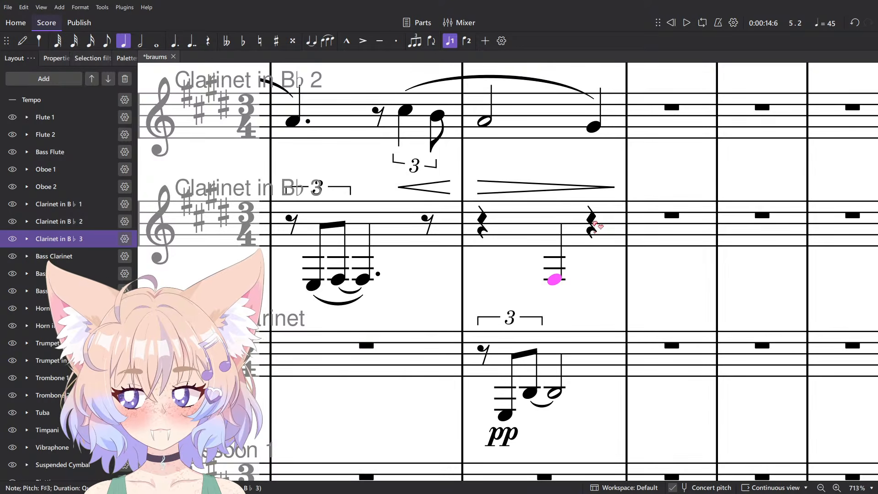
# Lengthen the Clarinet in B♭ 3's F♯3 to a half note and play back measure 5 with the Bass Clarinet.
pyautogui.click(626, 255)
pyautogui.scroll(-6, 627, 264)
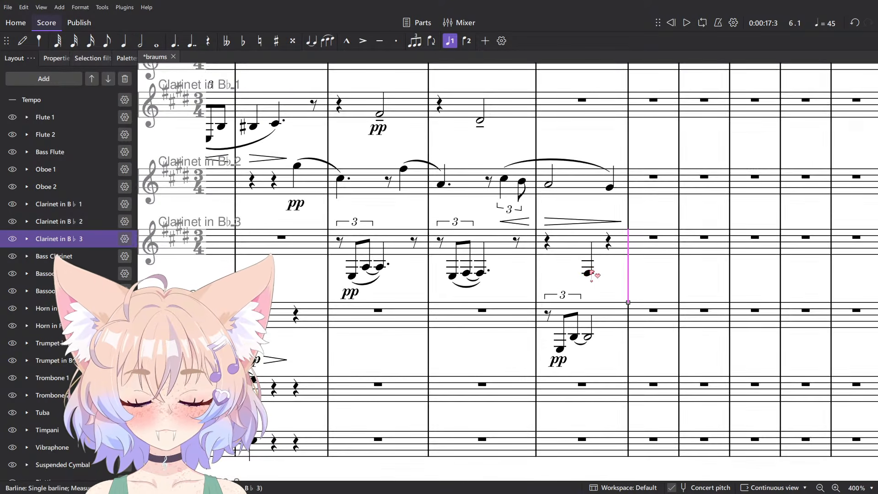
pyautogui.scroll(4, 594, 273)
pyautogui.click(594, 273)
pyautogui.keyDown('shift'); pyautogui.click(611, 365); pyautogui.keyUp('shift')
pyautogui.press('space')
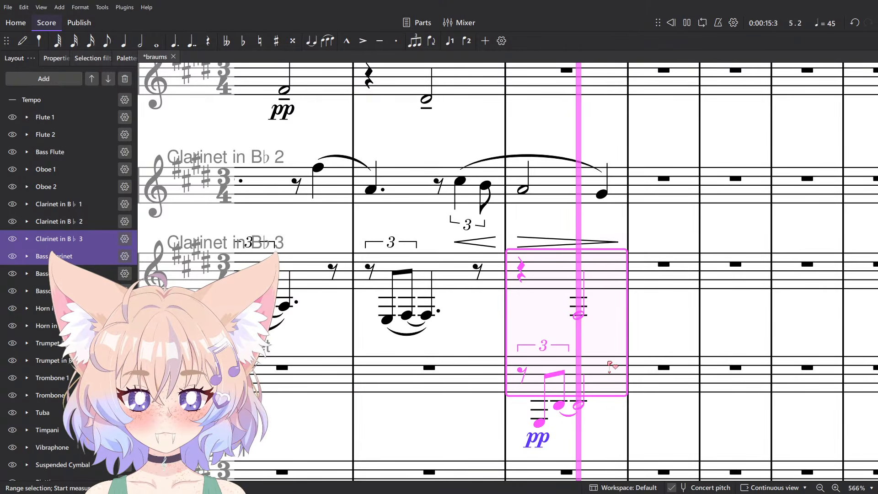
pyautogui.press('space')
pyautogui.click(606, 333)
pyautogui.scroll(-2, 578, 371)
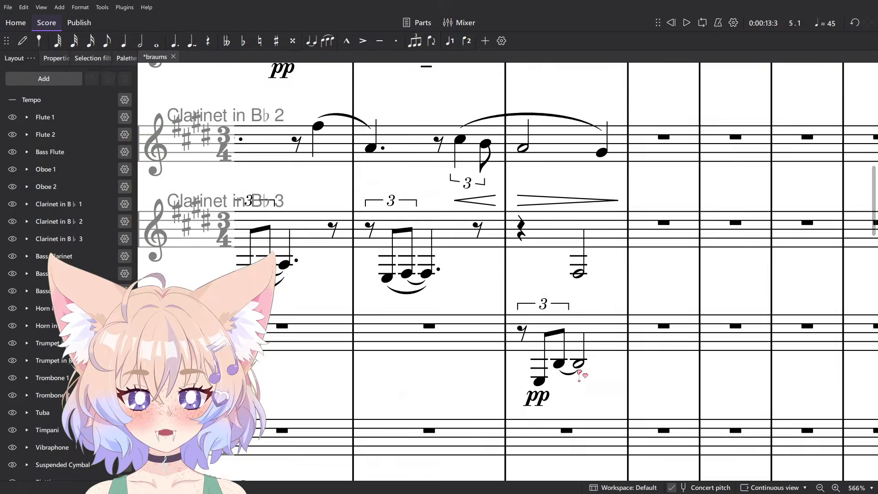
# Play back the woodwind passage from measure 4 through measure 5.
pyautogui.scroll(4, 559, 366)
pyautogui.click(526, 316)
pyautogui.scroll(-10, 526, 315)
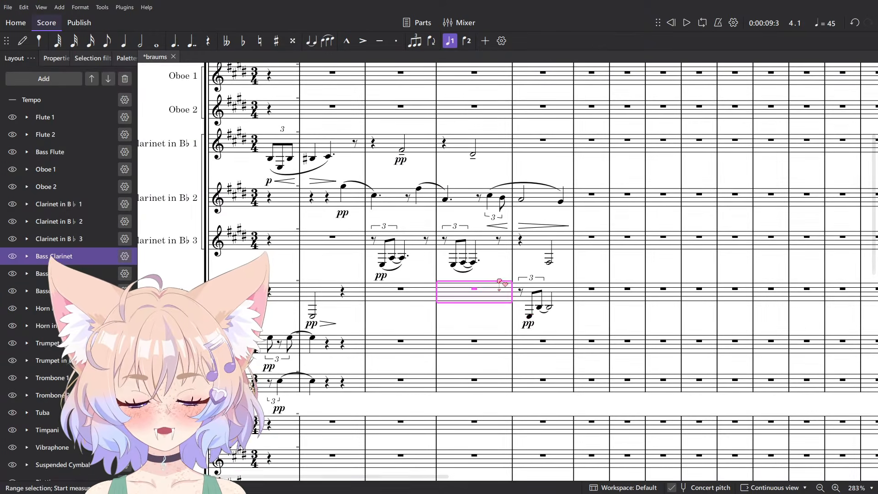
pyautogui.press('space')
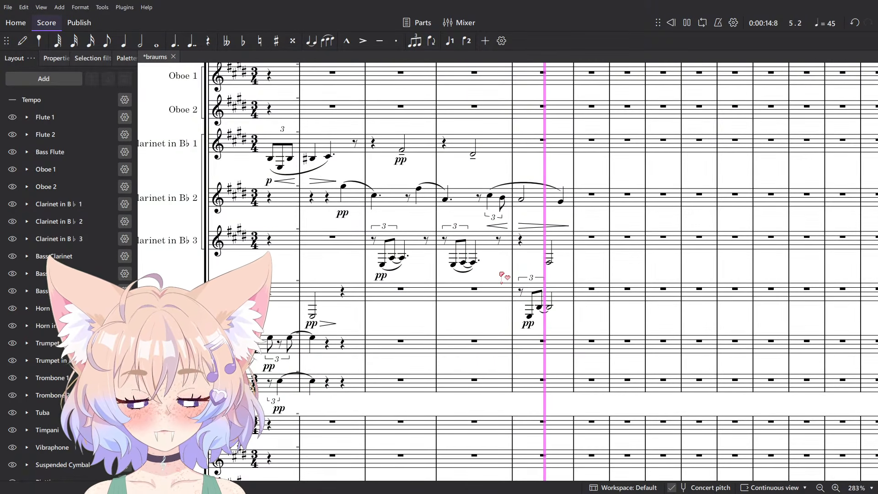
pyautogui.press('space')
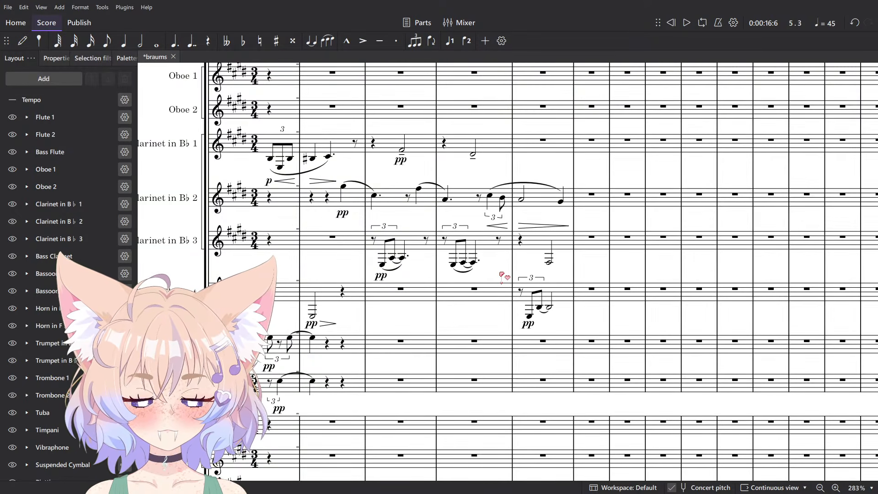
# Shorten the sustained Clarinet in B♭ 3 and Bass Clarinet notes in measure 5 to dotted quarters and play them back.
pyautogui.scroll(5, 501, 274)
pyautogui.click(611, 251)
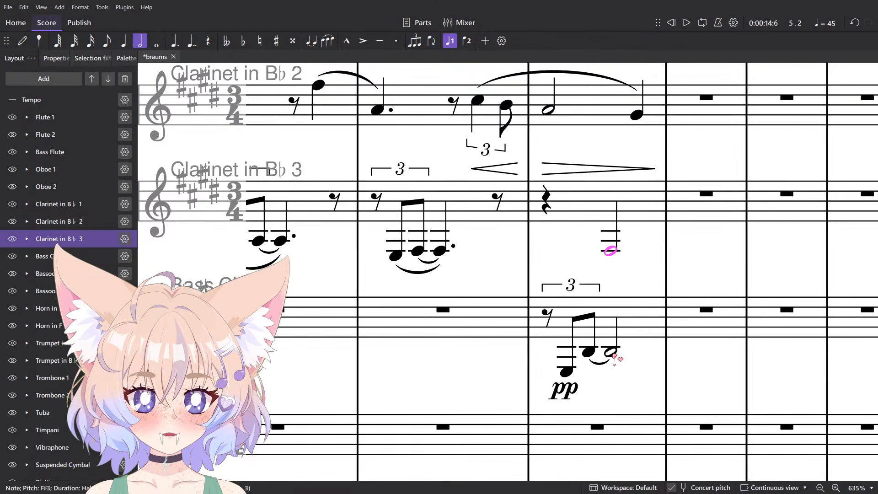
pyautogui.keyDown('ctrl'); pyautogui.click(611, 352); pyautogui.keyUp('ctrl')
pyautogui.press('.')
pyautogui.press('space')
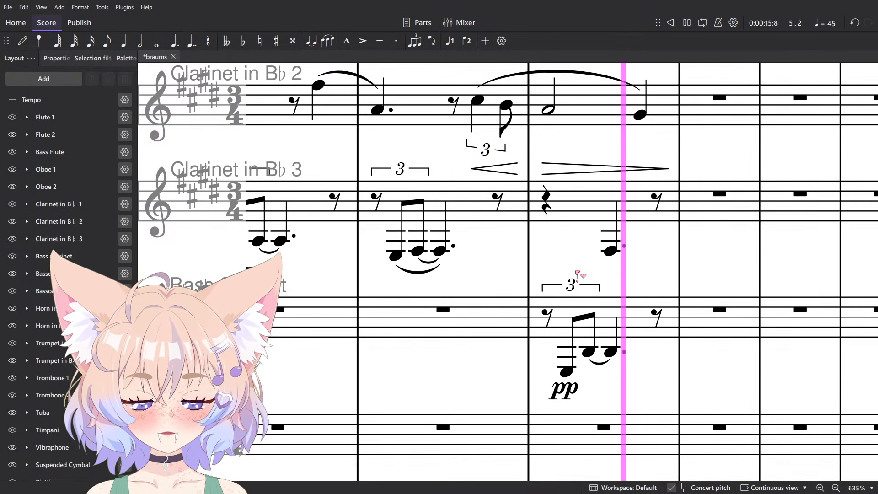
pyautogui.press('space')
# Play back the woodwind passage from the opening through measure 5.
pyautogui.scroll(-6, 523, 269)
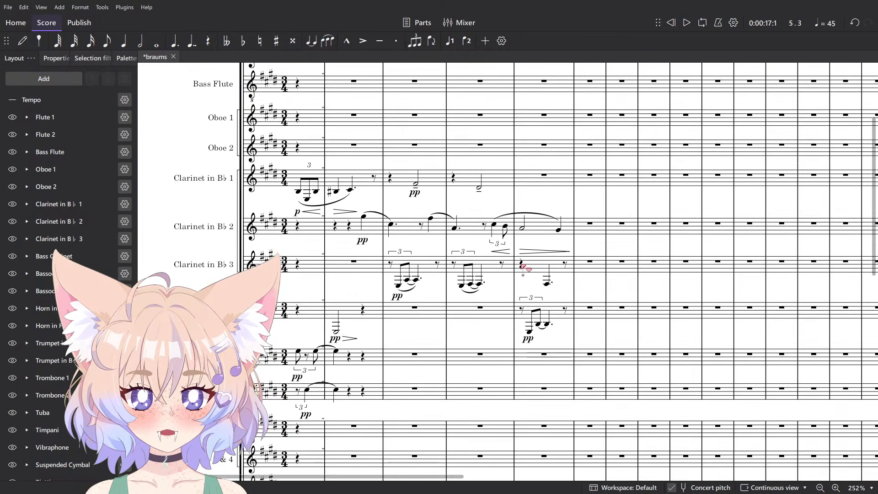
pyautogui.click(307, 264)
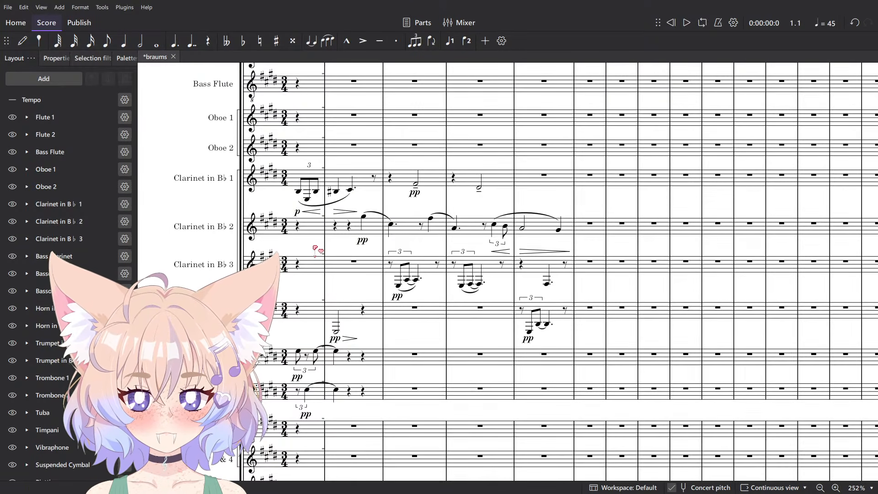
pyautogui.click(390, 178)
pyautogui.press('space')
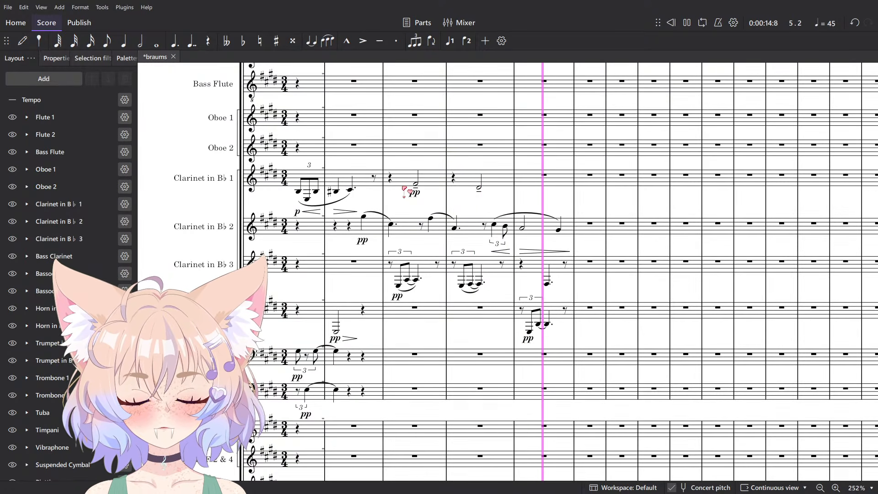
pyautogui.scroll(-2, 405, 175)
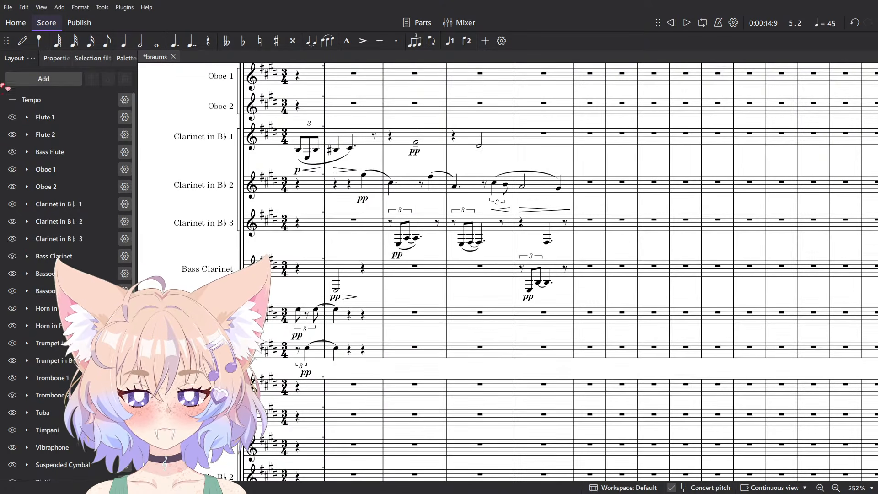
# Search the instrument list for viola and add a solo Viola to the score.
pyautogui.click(43, 75)
pyautogui.click(59, 92)
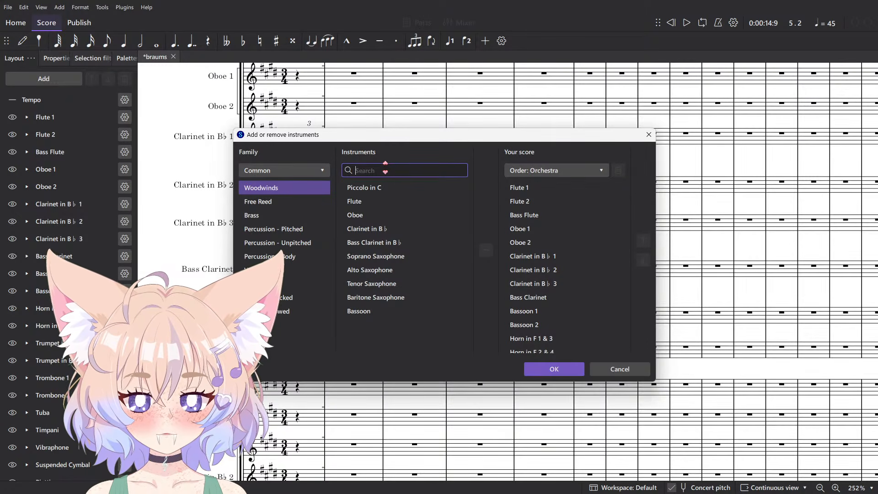
pyautogui.write('viola')
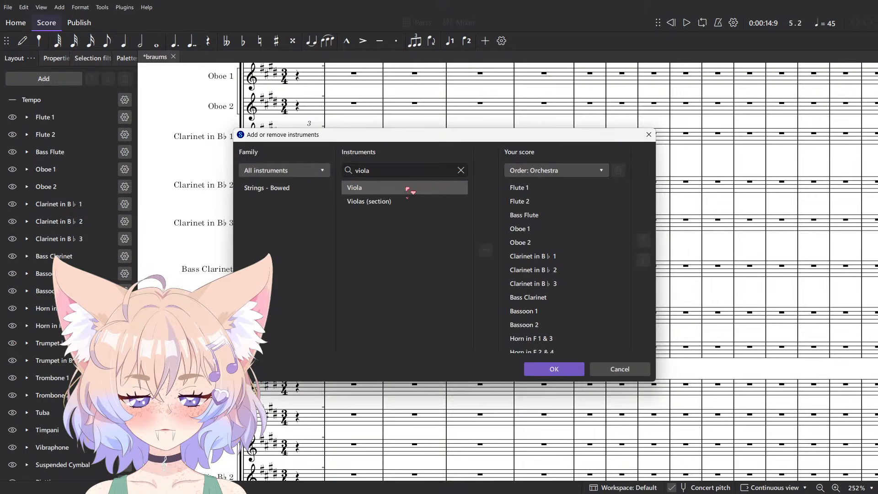
pyautogui.click(407, 189)
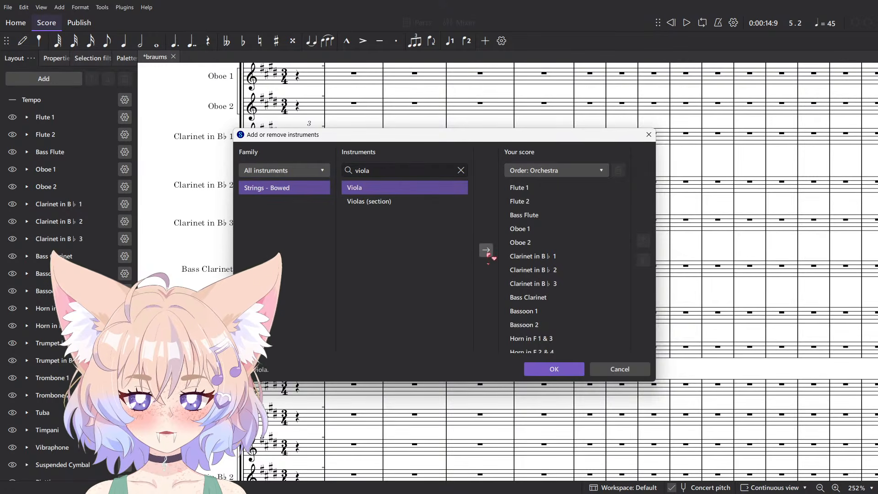
pyautogui.scroll(-5, 591, 229)
pyautogui.scroll(5, 554, 337)
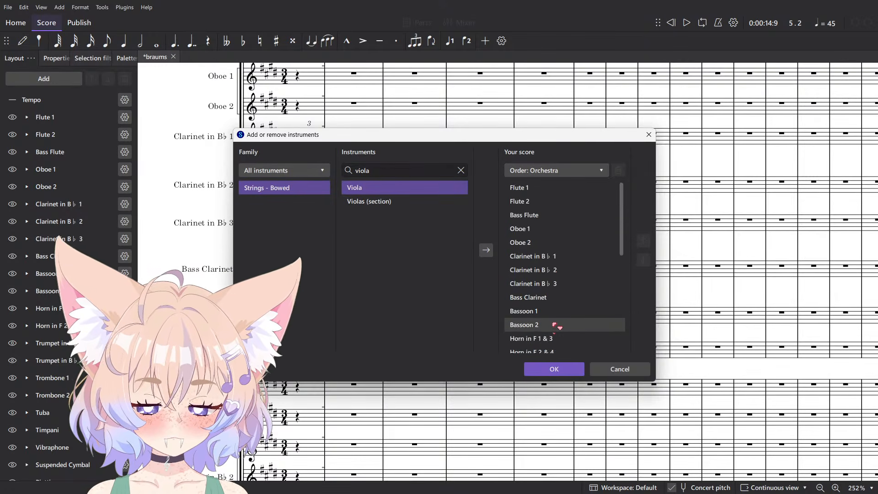
pyautogui.scroll(-5, 559, 274)
pyautogui.click(571, 305)
pyautogui.click(609, 306)
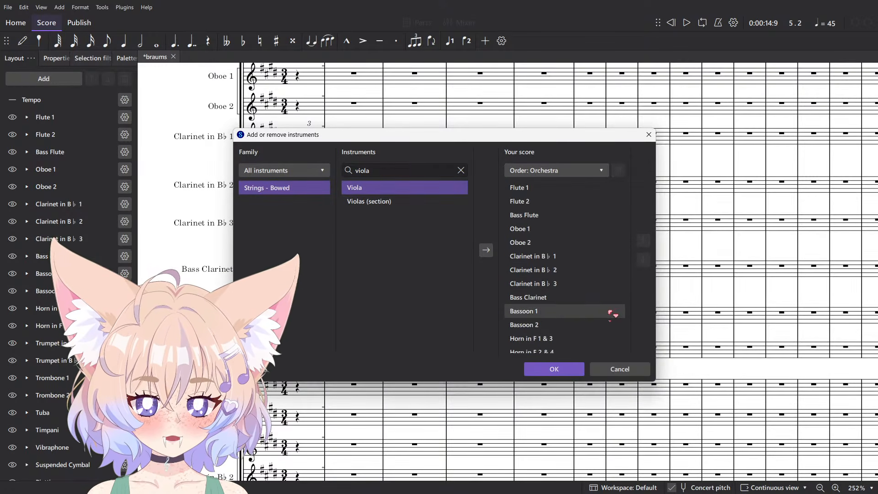
pyautogui.click(572, 368)
# Choose a MuseSounds sound for the new Viola channel in the mixer.
pyautogui.press('F10')
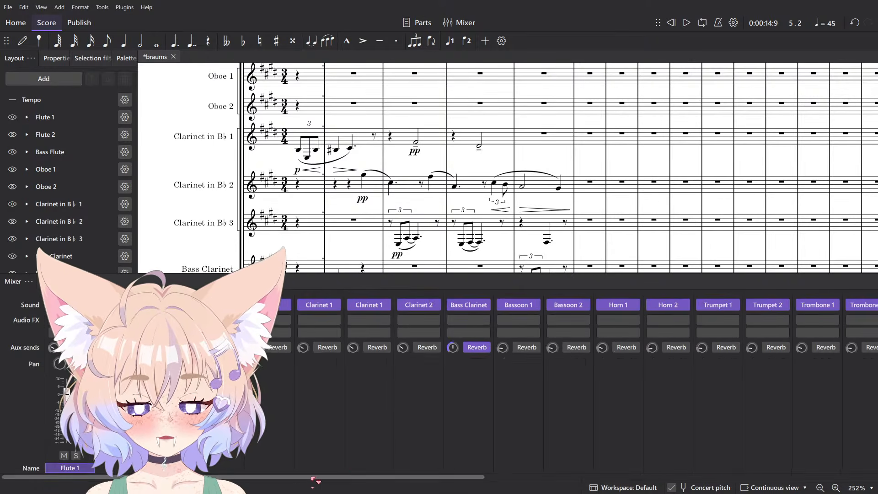
pyautogui.moveTo(314, 477); pyautogui.dragTo(851, 416)
pyautogui.click(520, 305)
pyautogui.moveTo(562, 334)
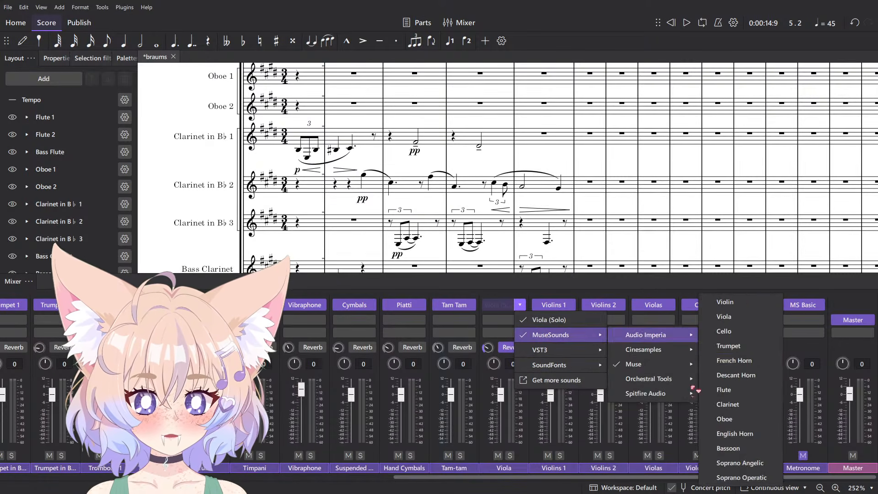
pyautogui.moveTo(787, 442)
pyautogui.click(662, 449)
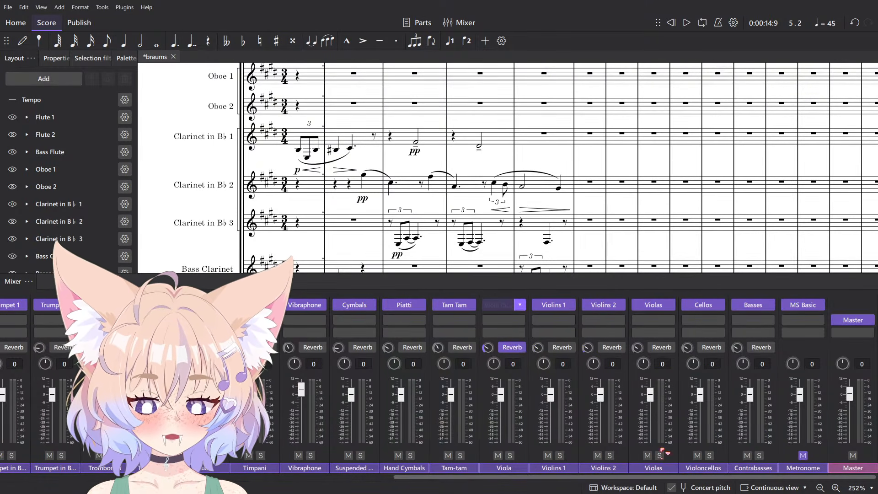
pyautogui.press('F10')
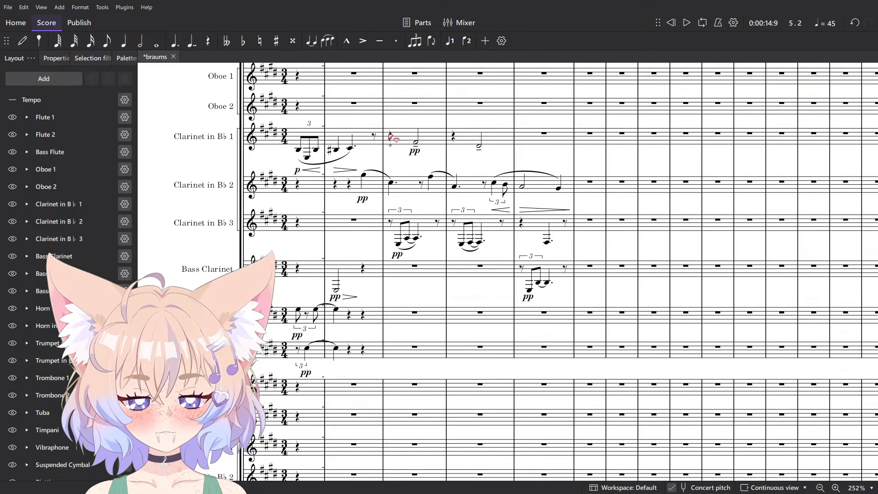
# Move the Clarinet in B♭ 2 melody of measures 2 to 5 to the same measures of the Viola staff and play it back.
pyautogui.click(349, 185)
pyautogui.keyDown('shift'); pyautogui.click(574, 188); pyautogui.keyUp('shift')
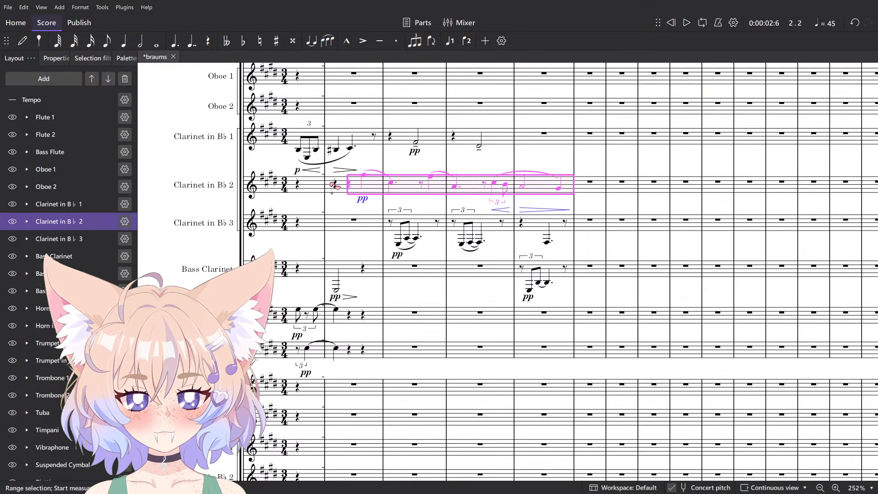
pyautogui.scroll(-10, 336, 206)
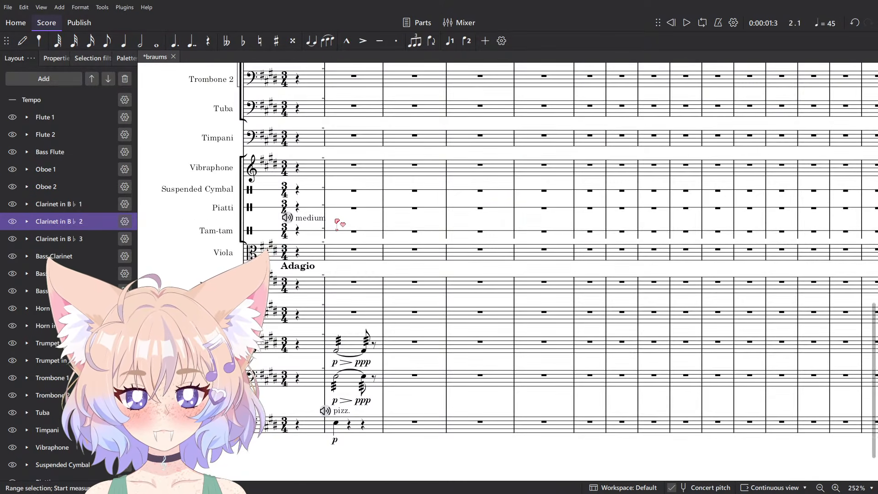
pyautogui.click(346, 255)
pyautogui.hotkey('ctrl', 'v')
pyautogui.scroll(6, 379, 292)
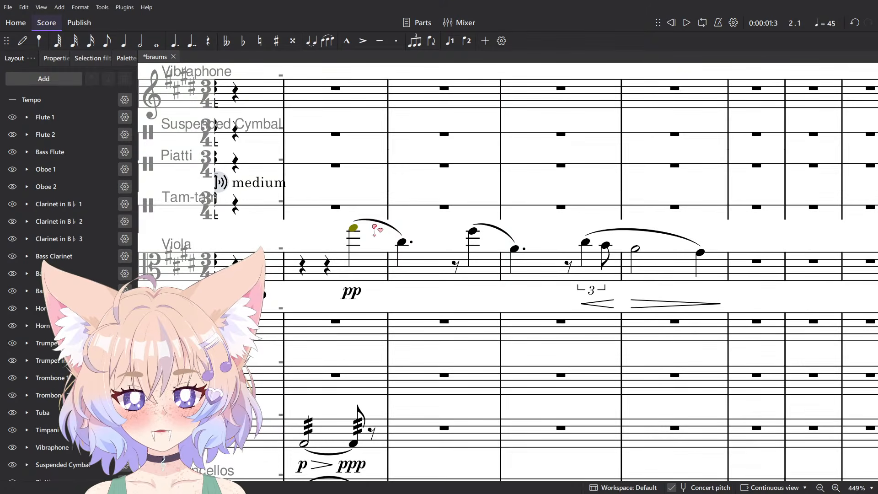
pyautogui.press('space')
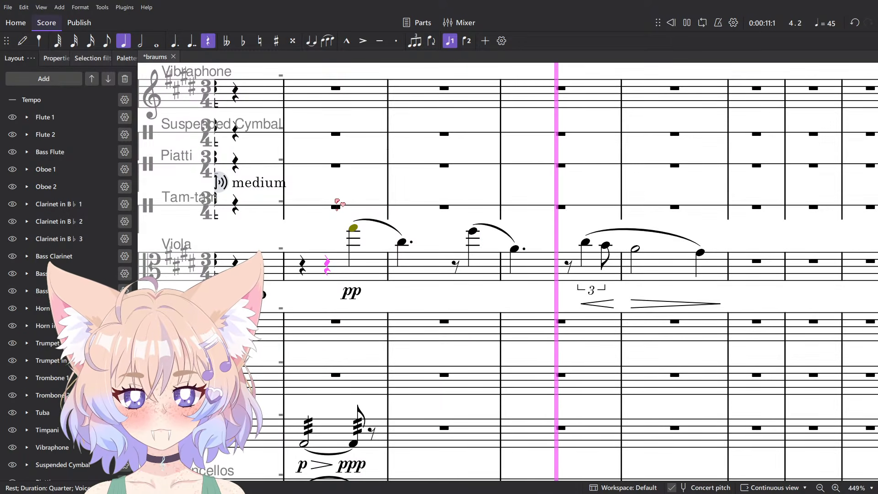
pyautogui.press('space')
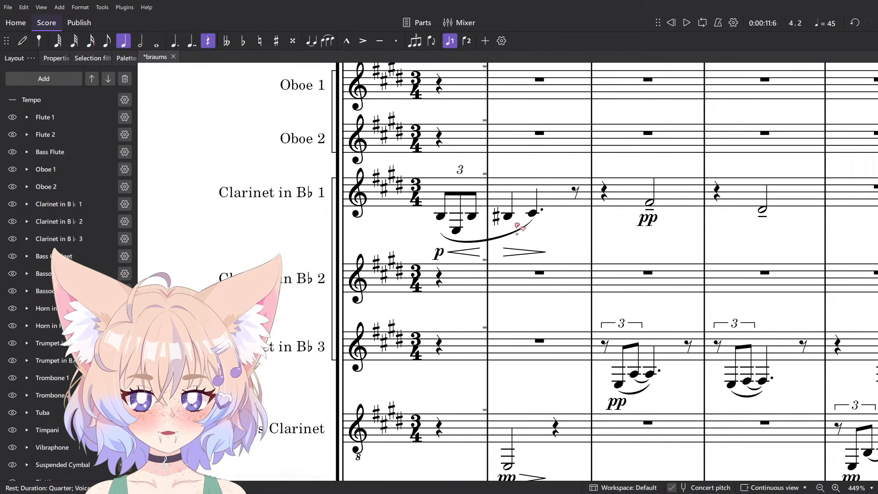
# Move the Clarinet in B♭ 1 opening phrase, from the first triplet through measure 2, to the start of the Viola staff.
pyautogui.click(531, 214)
pyautogui.keyDown('shift'); pyautogui.click(434, 189); pyautogui.keyUp('shift')
pyautogui.scroll(-4, 442, 192)
pyautogui.hotkey('ctrl', 'x')
pyautogui.scroll(-9, 453, 256)
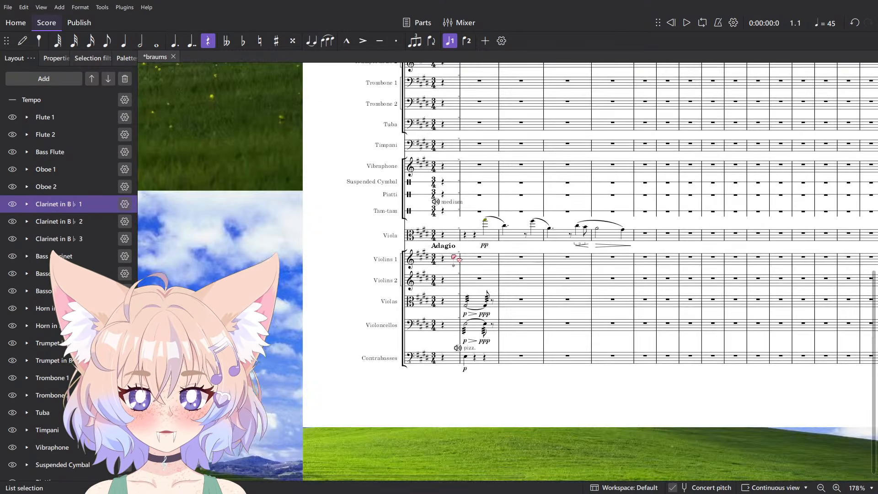
pyautogui.scroll(7, 451, 255)
pyautogui.click(448, 210)
pyautogui.hotkey('ctrl', 'v')
pyautogui.moveTo(594, 194); pyautogui.dragTo(409, 252)
pyautogui.scroll(6, 409, 252)
pyautogui.press('Escape')
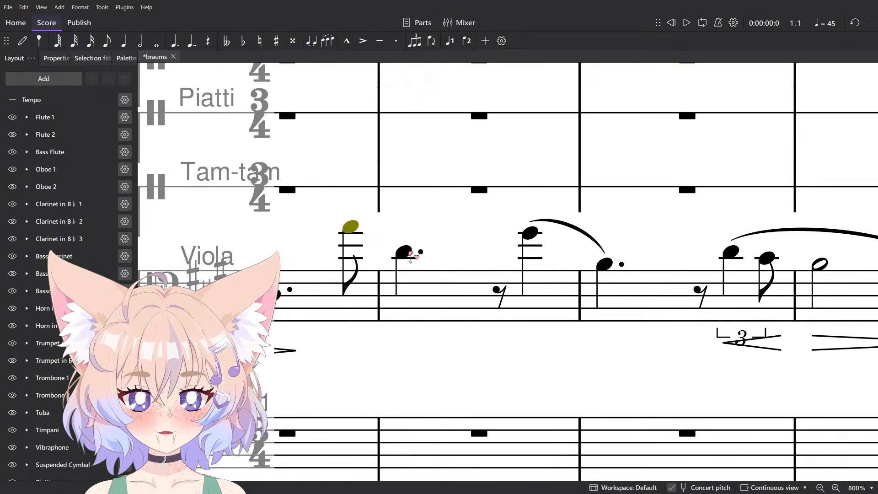
# Delete the slurs over the Viola melody in measures 1 to 5.
pyautogui.scroll(-4, 410, 255)
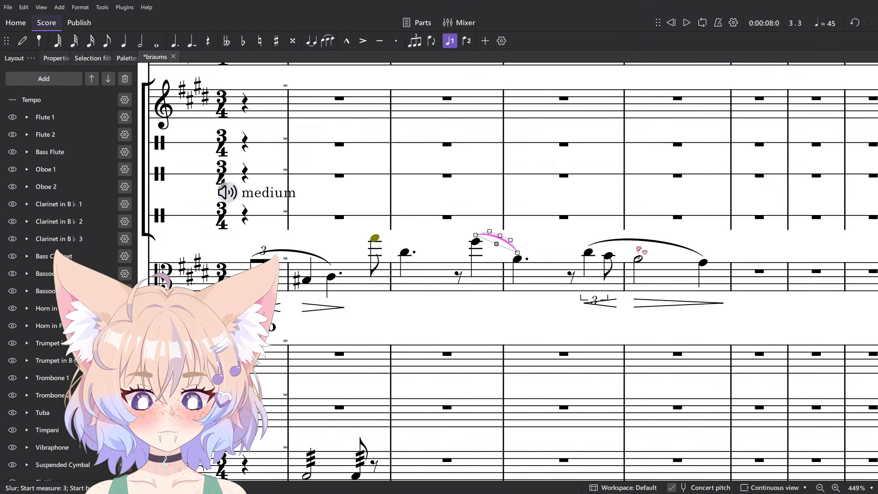
pyautogui.press('Delete')
pyautogui.scroll(3, 300, 233)
pyautogui.moveTo(311, 263); pyautogui.dragTo(502, 267)
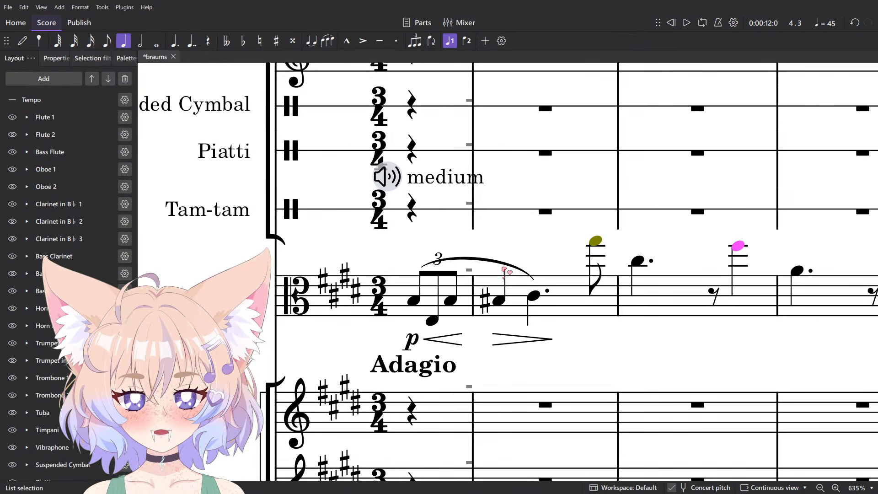
pyautogui.click(500, 266)
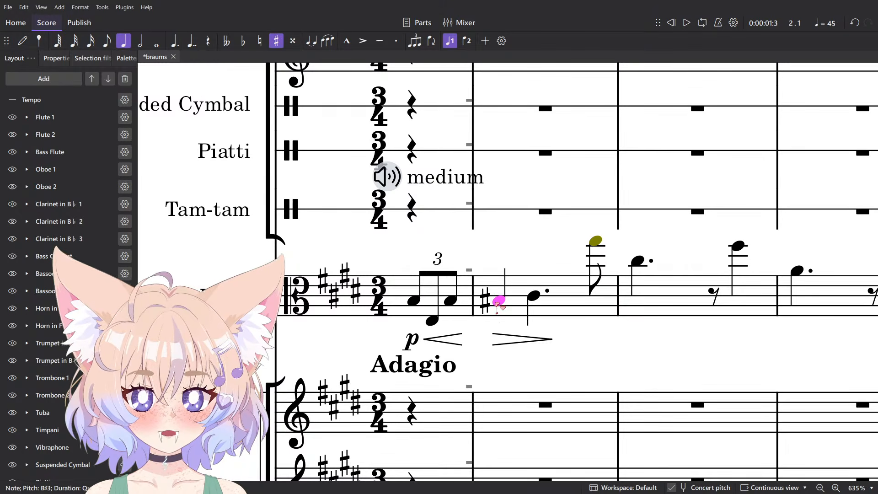
# Play back the Viola's opening triplet and the start of measure 2.
pyautogui.click(465, 293)
pyautogui.moveTo(523, 238); pyautogui.dragTo(522, 238)
pyautogui.press('space')
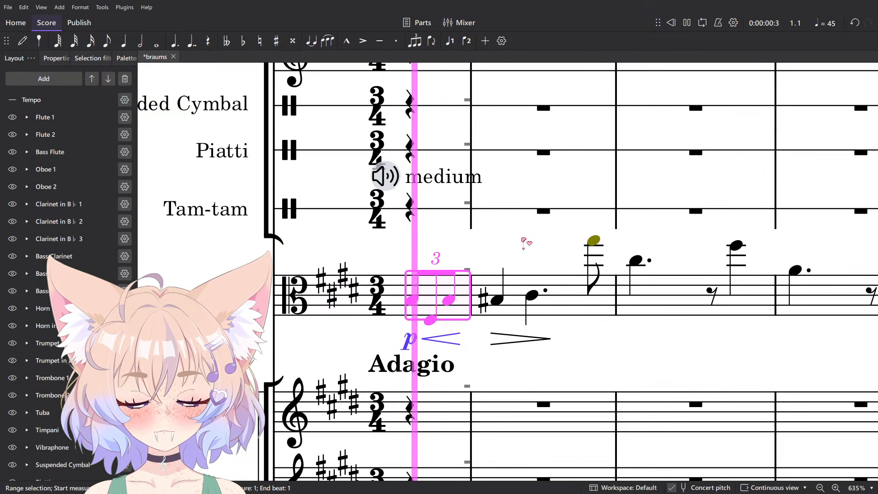
pyautogui.scroll(-5, 522, 239)
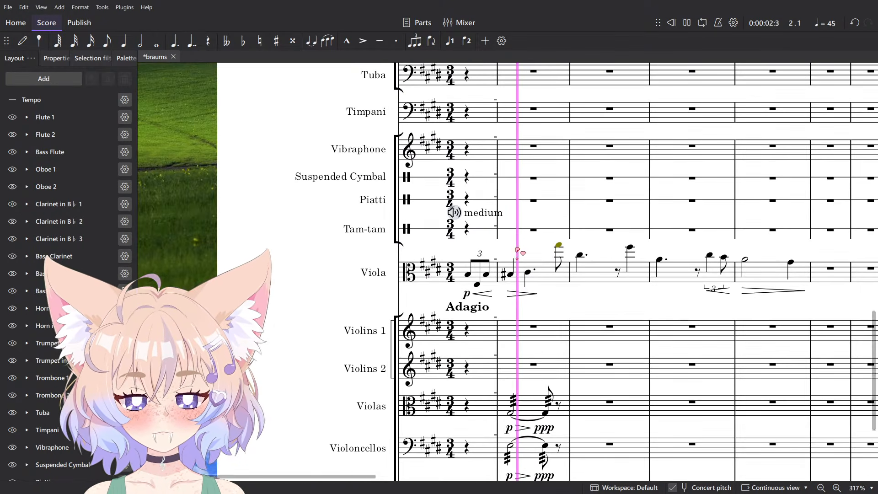
pyautogui.scroll(5, 517, 251)
pyautogui.press('space')
pyautogui.click(406, 304)
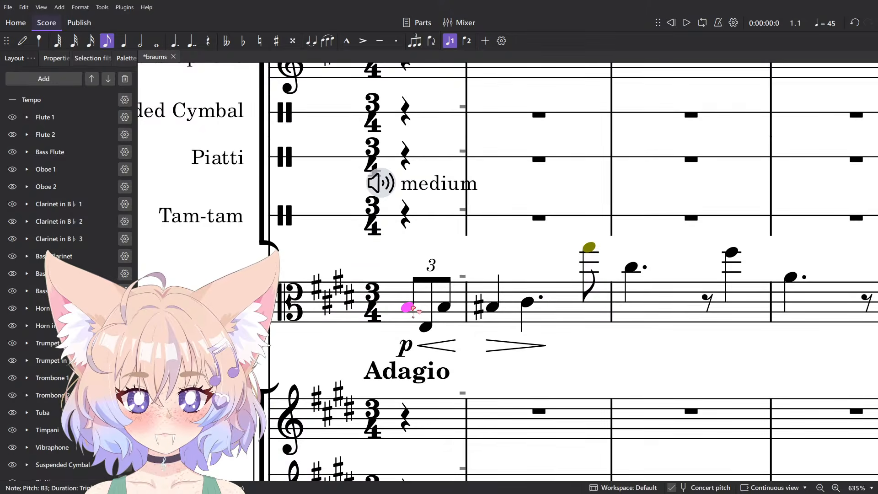
pyautogui.hotkey('ctrl', 't')
pyautogui.click(381, 264)
pyautogui.press('Escape')
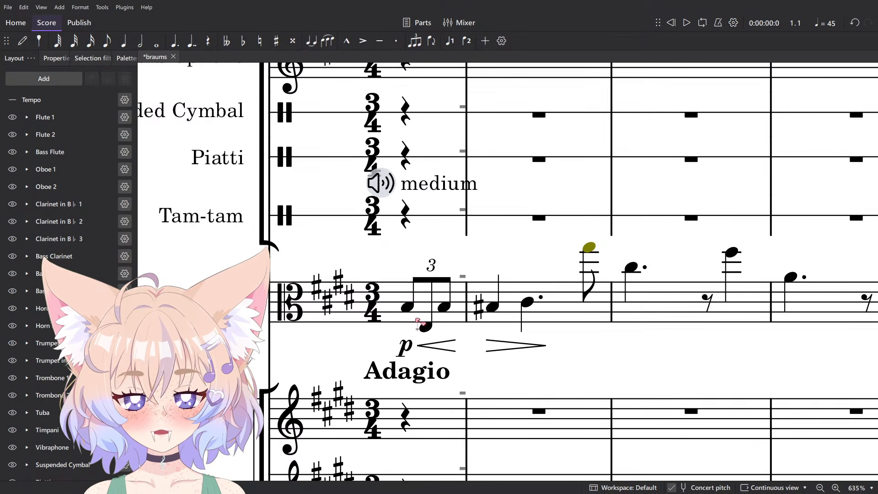
# Add a legato playing technique marking to the Viola's first note and play back the opening phrase.
pyautogui.click(406, 306)
pyautogui.click(111, 58)
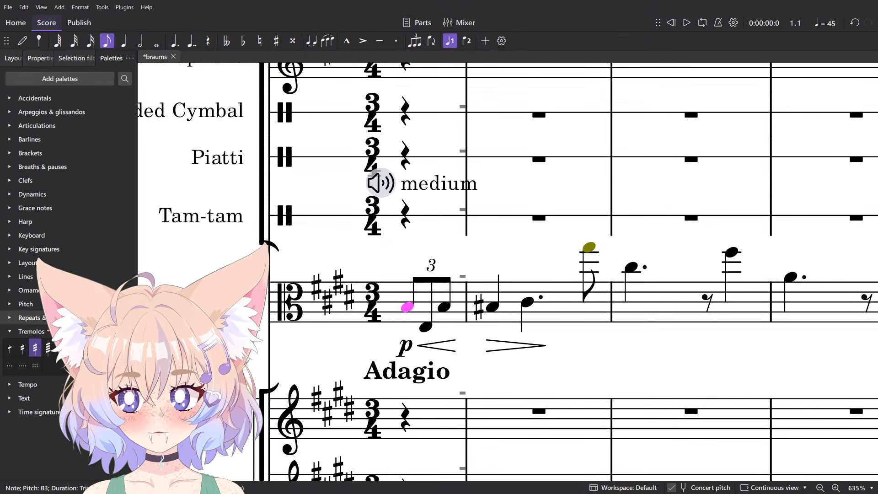
pyautogui.click(46, 393)
pyautogui.click(68, 381)
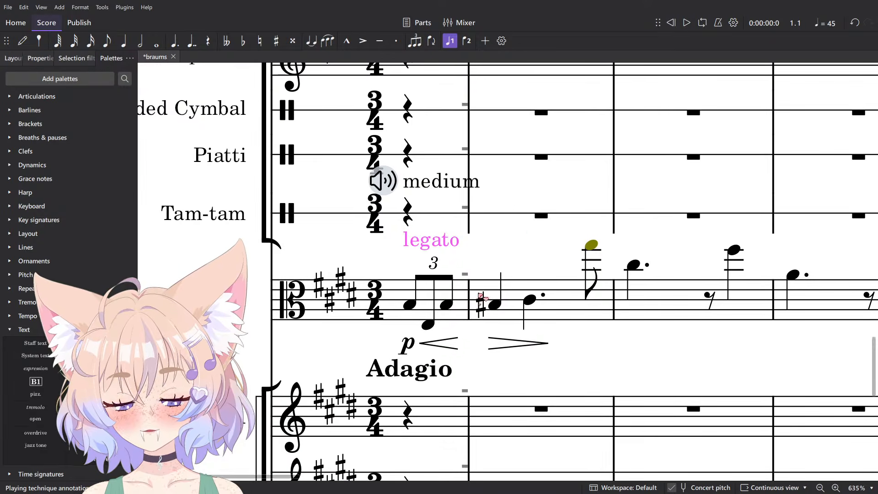
pyautogui.press('space')
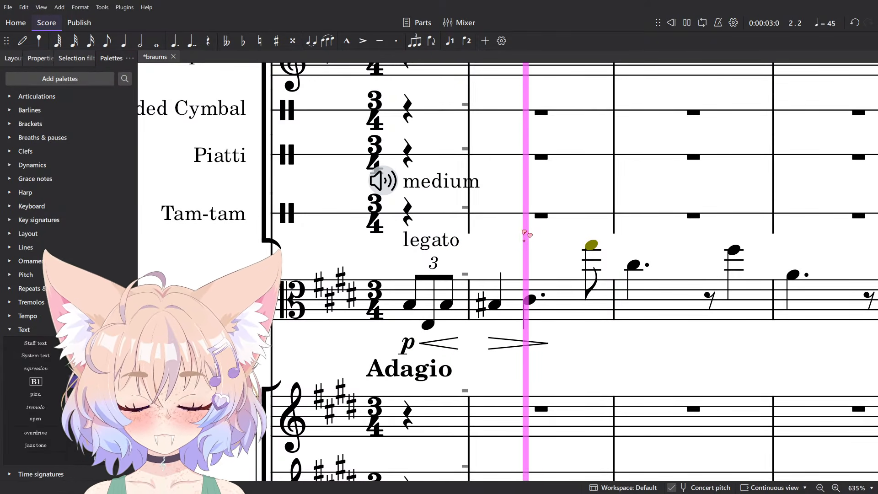
pyautogui.press('space')
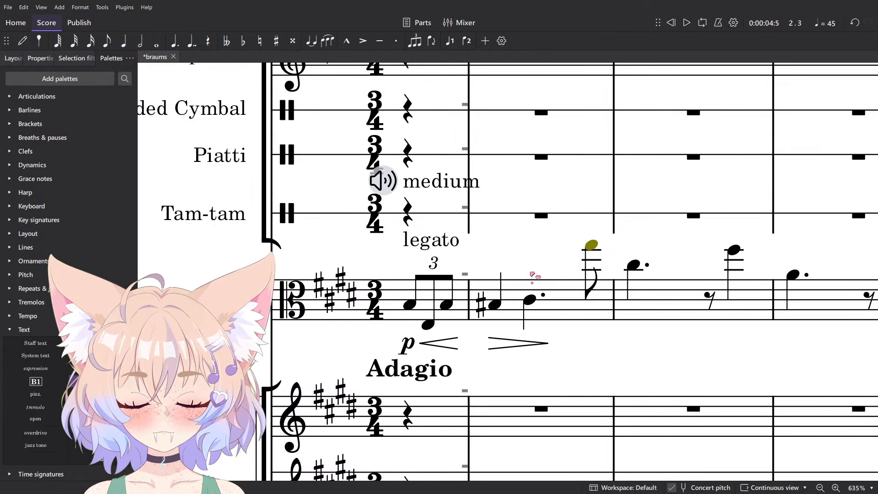
# Shorten the Viola's dotted-quarter C♯ in measure 2 to a quarter note and play back into measure 3.
pyautogui.press('space')
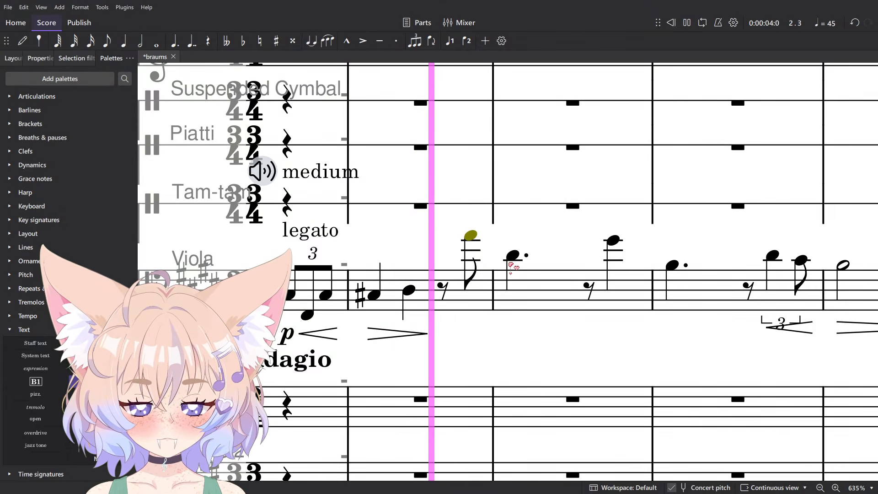
pyautogui.scroll(-8, 512, 267)
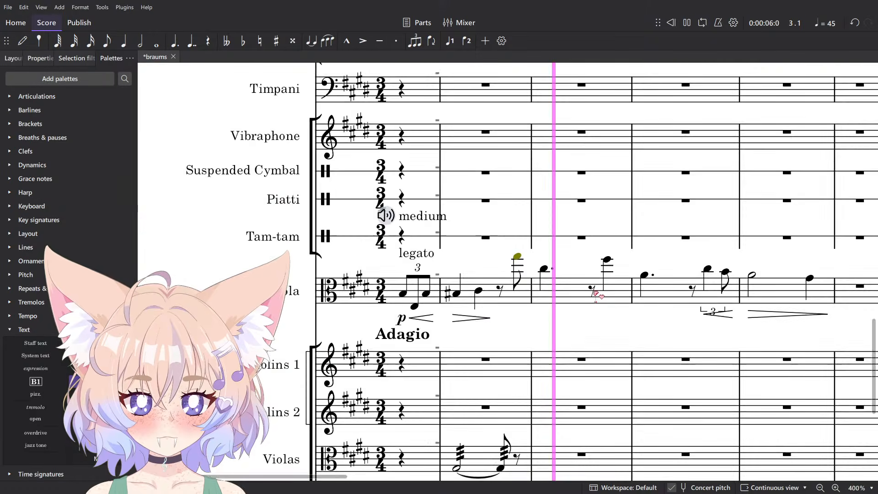
pyautogui.scroll(8, 559, 289)
pyautogui.press('space')
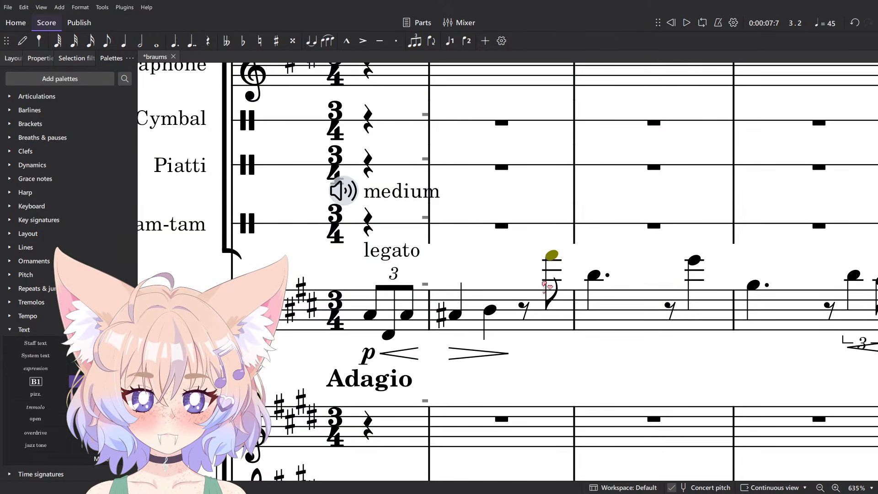
# Enter a quarter-note G♯5 on beat 3 of measure 2 in the Viola, replacing the eighth rest and eighth note.
pyautogui.press('n')
pyautogui.click(525, 254)
pyautogui.press('Escape')
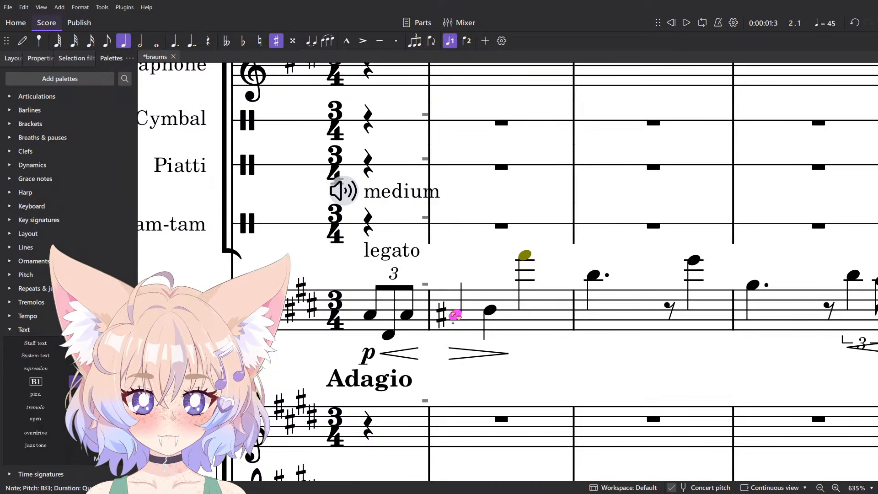
# Play back the Viola melody from the start of measure 2 through the end of measure 5.
pyautogui.press('space')
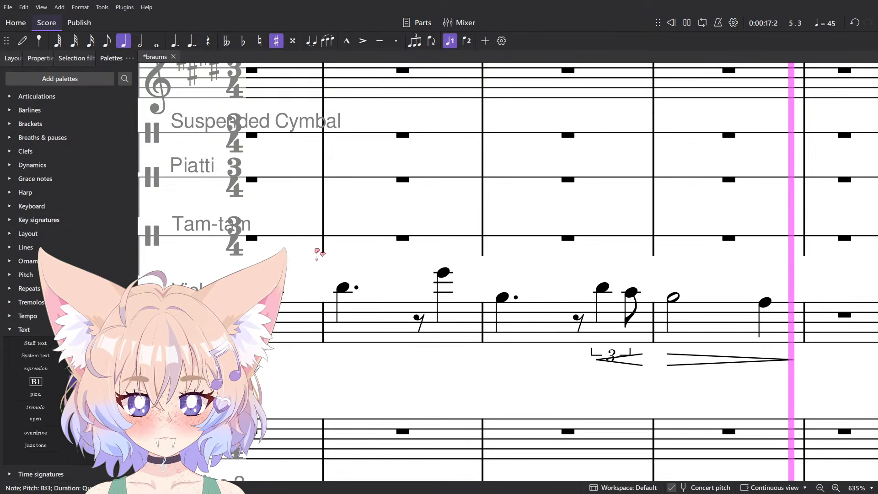
pyautogui.press('space')
pyautogui.keyDown('ctrl'); pyautogui.scroll(-5, 317, 253); pyautogui.keyUp('ctrl')
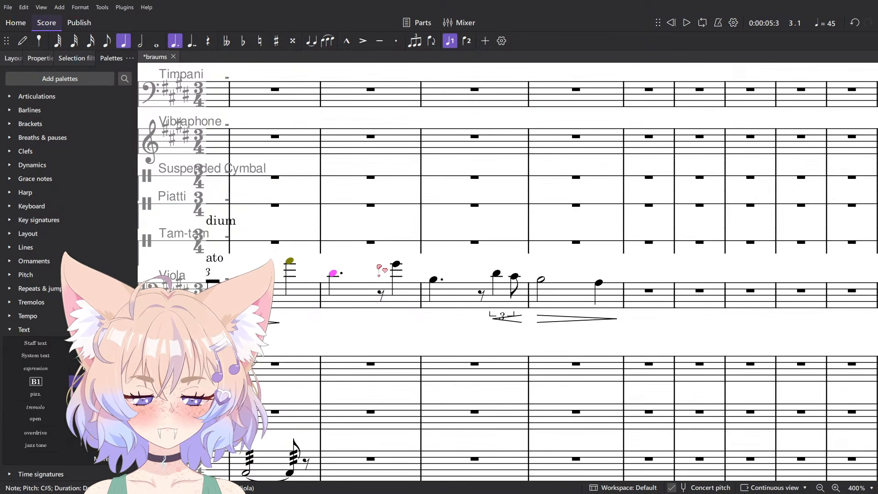
# Delete the tremolo notes and their dynamics from measure 2 of the Violas and Violoncellos.
pyautogui.moveTo(356, 315); pyautogui.dragTo(416, 320)
pyautogui.moveTo(342, 345); pyautogui.dragTo(393, 270)
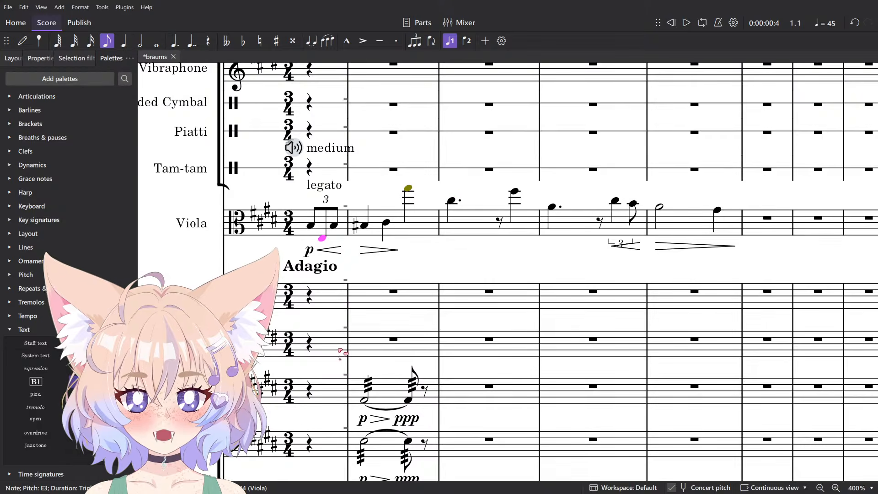
pyautogui.scroll(-1, 347, 355)
pyautogui.click(413, 361)
pyautogui.scroll(-2, 417, 349)
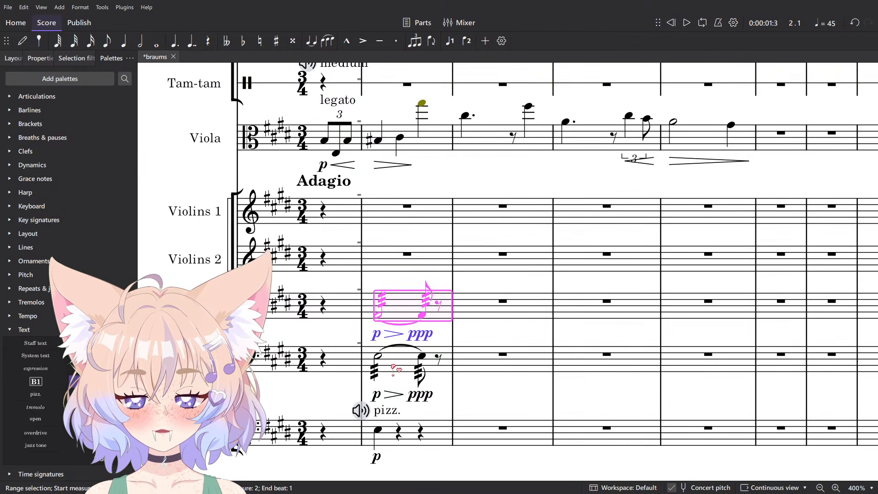
pyautogui.press('Delete')
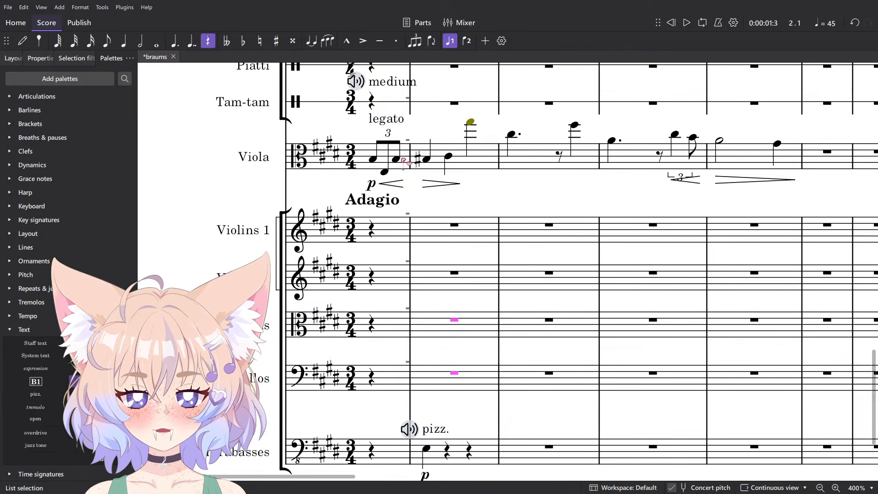
# Move the opening triplet and first two quarter notes of measure 2 from the solo Viola to the Violas section and play them back.
pyautogui.keyDown('shift'); pyautogui.click(449, 159); pyautogui.keyUp('shift')
pyautogui.hotkey('ctrl', 'x')
pyautogui.click(401, 313)
pyautogui.hotkey('ctrl', 'v')
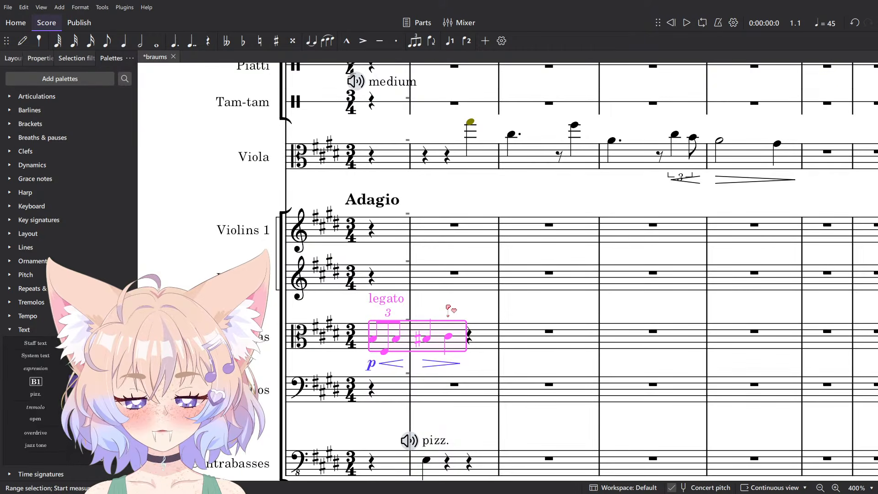
pyautogui.press('space')
pyautogui.press('Escape')
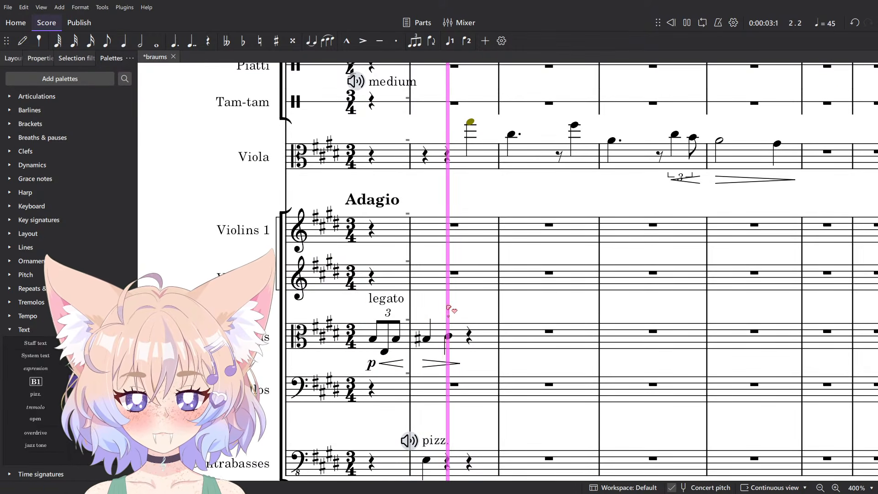
pyautogui.press('space')
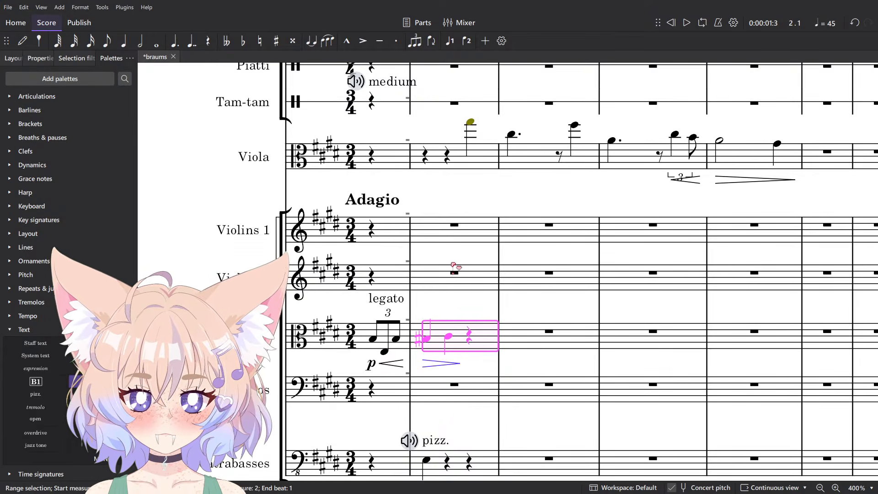
# Replace the solo Viola instrument with a Violin.
pyautogui.moveTo(497, 200); pyautogui.dragTo(423, 220)
pyautogui.click(423, 220)
pyautogui.click(13, 58)
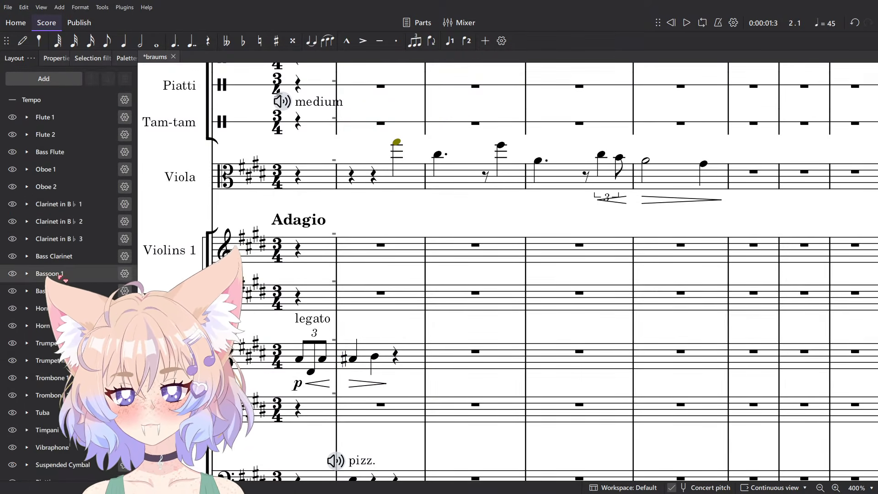
pyautogui.scroll(-5, 69, 275)
pyautogui.click(125, 368)
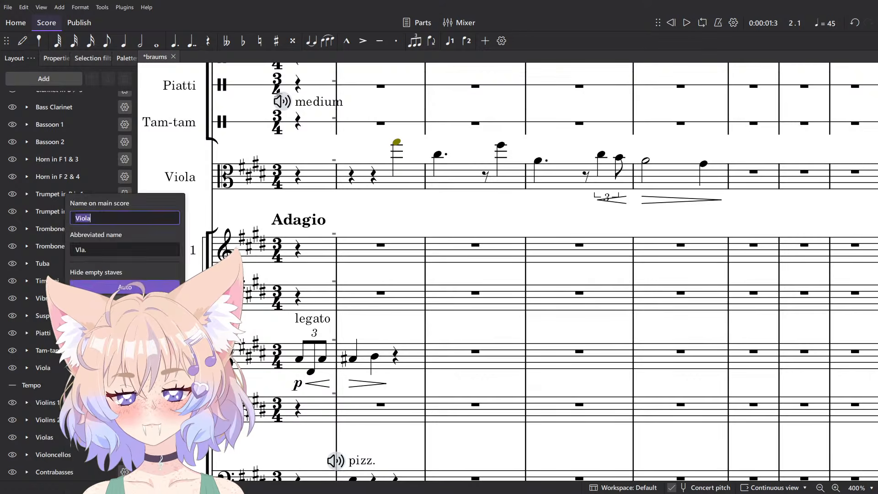
pyautogui.click(124, 333)
pyautogui.doubleClick(459, 189)
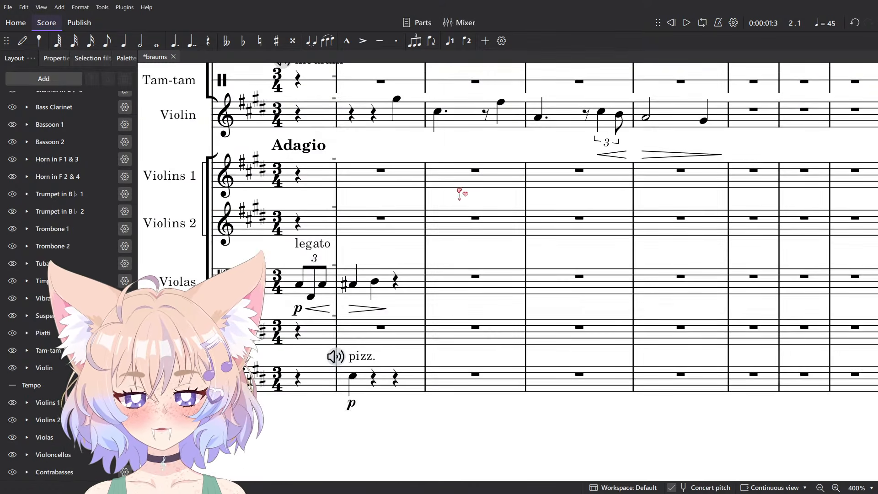
# Set the solo Violin's playback sound to Violin 1 from Orchestral Tools' Berlin Strings First Chairs in the mixer.
pyautogui.click(396, 99)
pyautogui.press('F10')
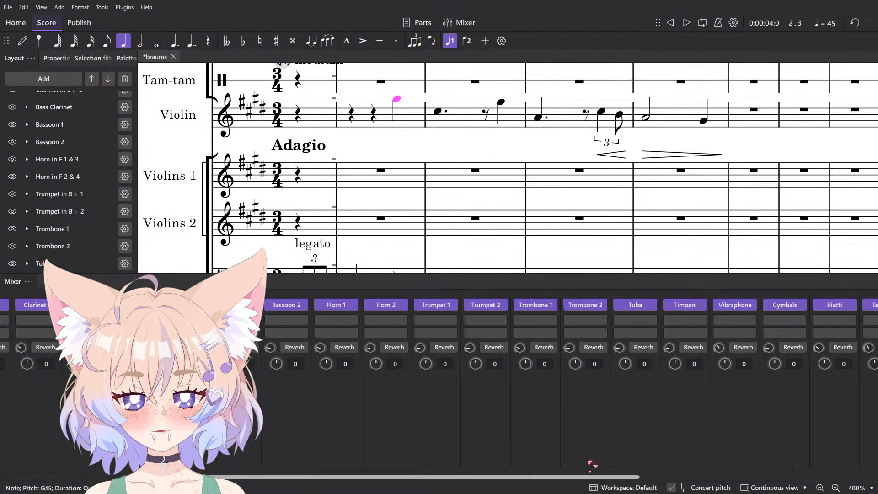
pyautogui.click(570, 306)
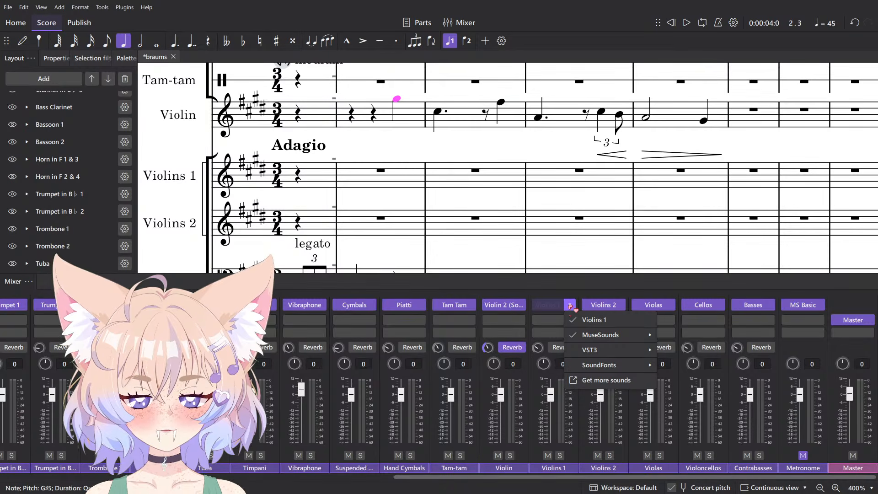
pyautogui.click(575, 309)
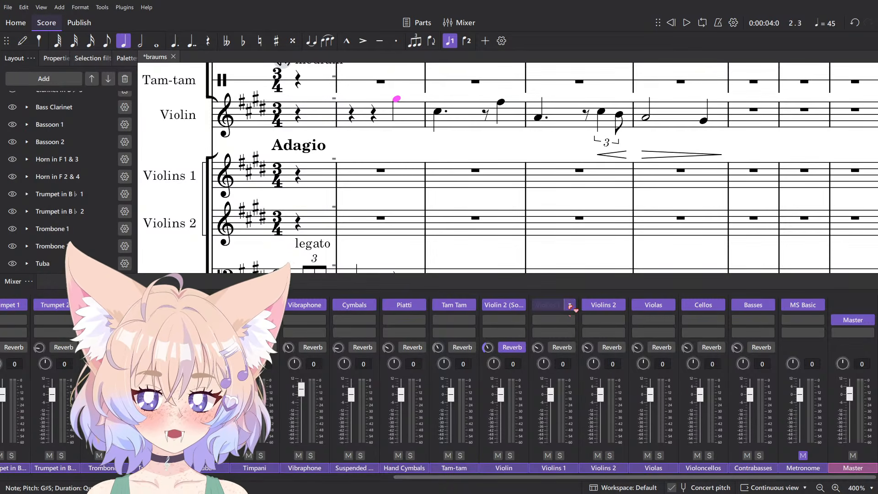
pyautogui.click(520, 305)
pyautogui.moveTo(550, 335)
pyautogui.moveTo(631, 378)
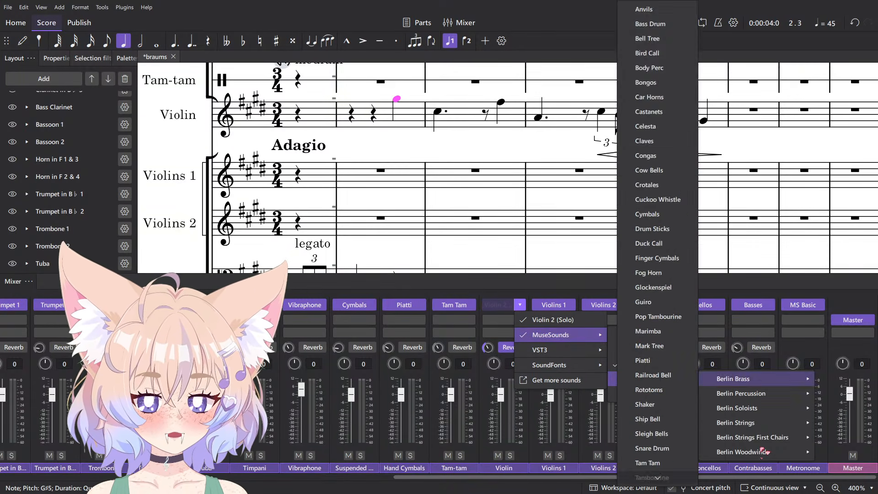
pyautogui.moveTo(763, 452)
pyautogui.moveTo(776, 438)
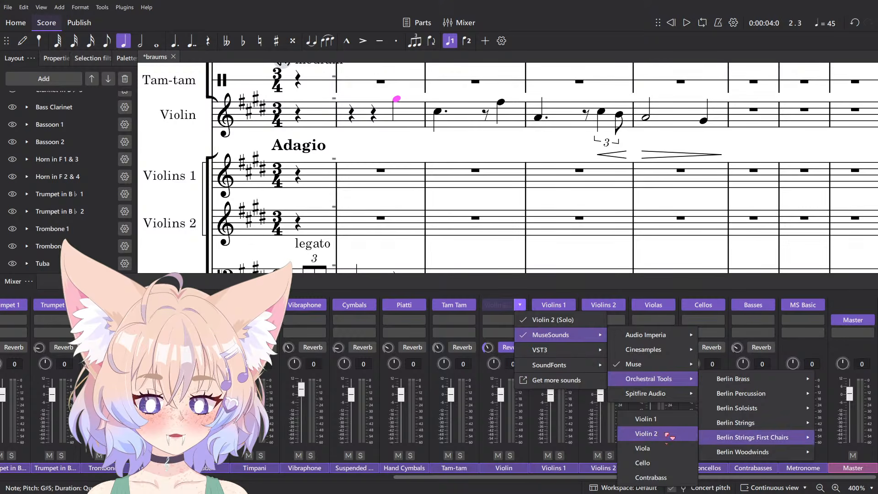
pyautogui.click(654, 418)
pyautogui.press('F10')
# Audition the solo Violin's G♯5 in measure 2 and add a p dynamic to it.
pyautogui.press('space')
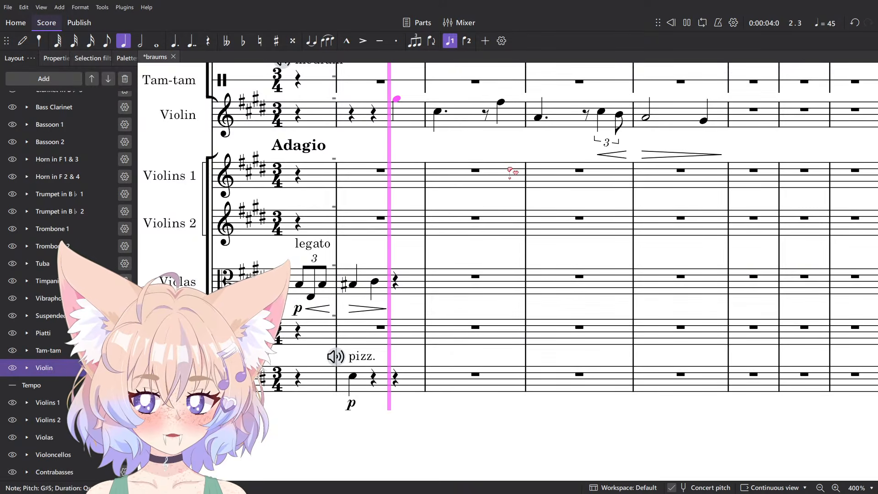
pyautogui.press('space')
pyautogui.hotkey('ctrl', 'd')
pyautogui.write('p')
pyautogui.press('Escape')
# Play back the solo Violin's entry into measure 3, then replay measure 2 from its first beat.
pyautogui.press('space')
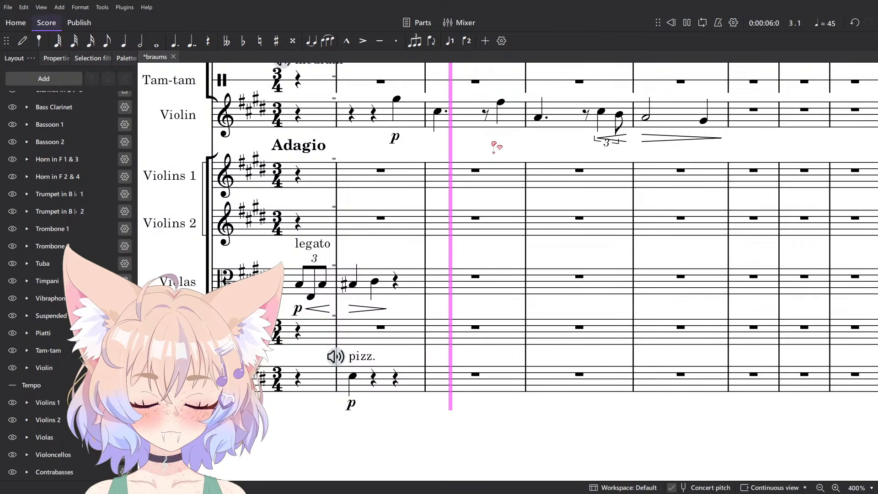
pyautogui.scroll(5, 494, 146)
pyautogui.press('space')
pyautogui.scroll(-3, 481, 194)
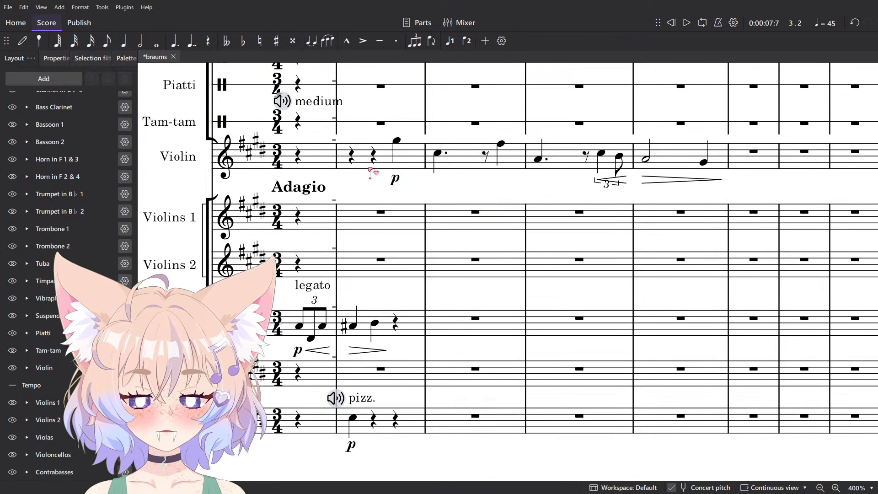
pyautogui.click(353, 157)
pyautogui.press('space')
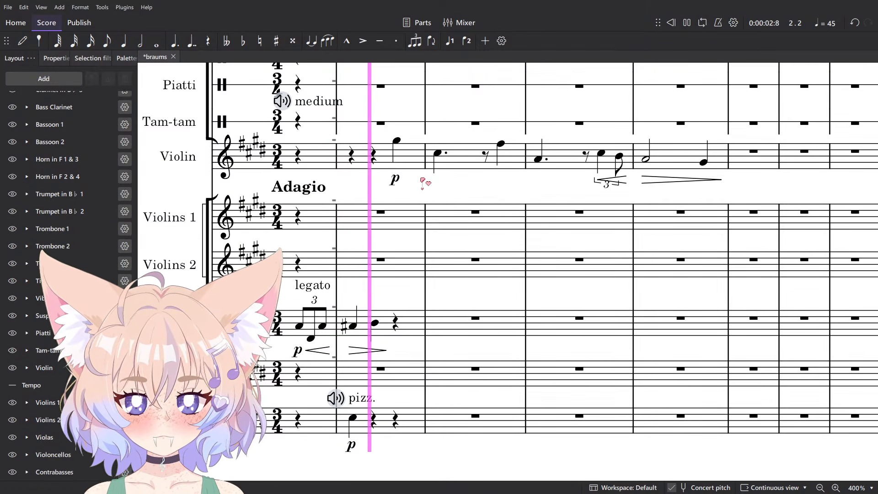
pyautogui.press('space')
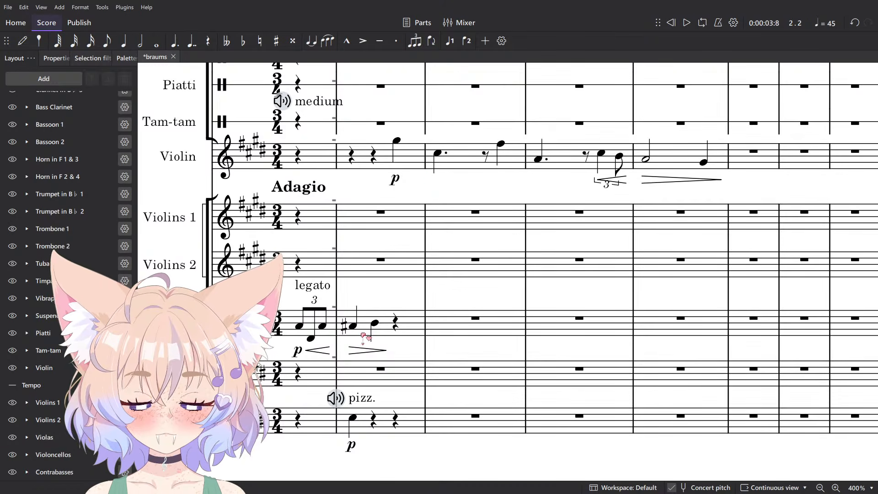
# Try moving the opening phrase from the Violas to the Violoncellos and play it back.
pyautogui.click(374, 324)
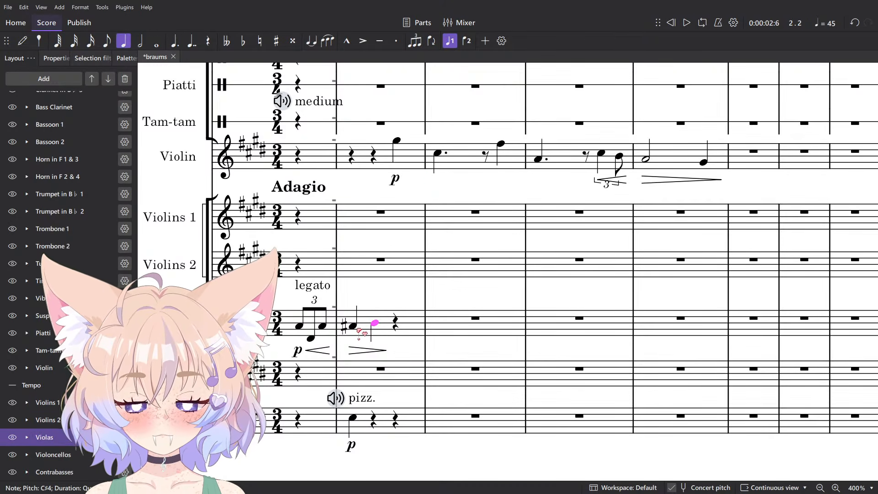
pyautogui.click(353, 326)
pyautogui.keyDown('shift'); pyautogui.click(309, 322); pyautogui.keyUp('shift')
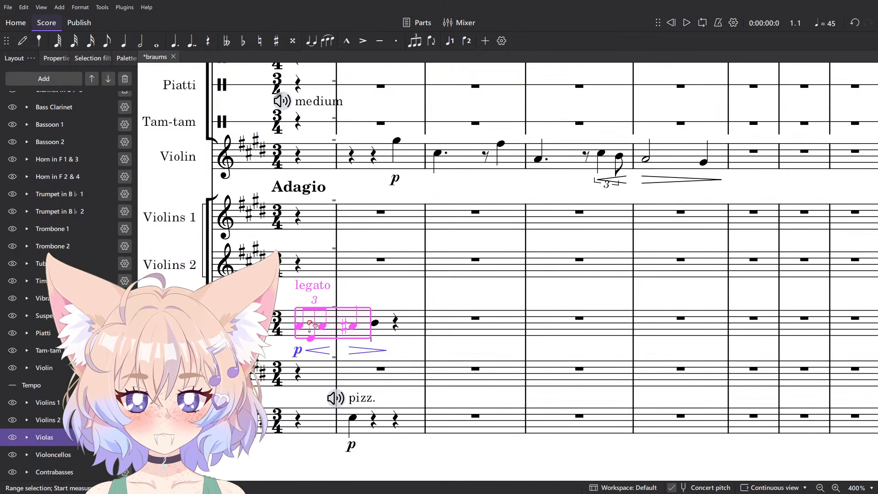
pyautogui.hotkey('ctrl', 'x')
pyautogui.click(315, 371)
pyautogui.hotkey('ctrl', 'v')
pyautogui.press('Escape')
pyautogui.press('space')
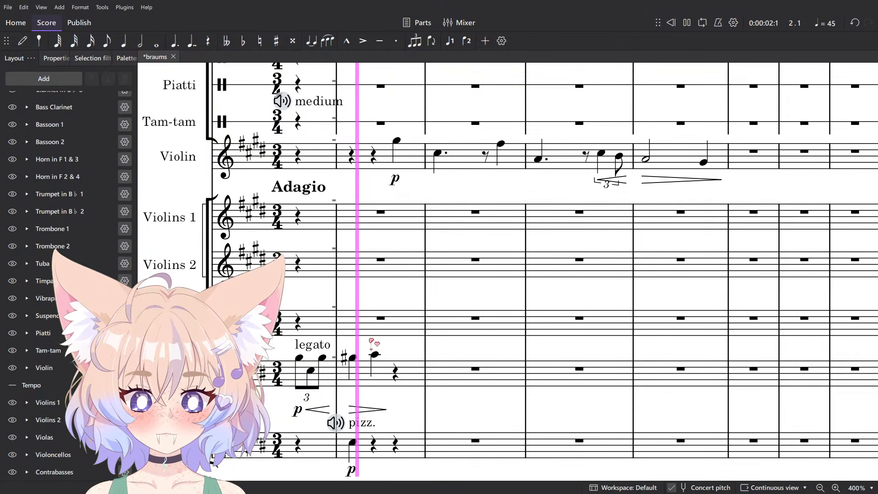
pyautogui.press('space')
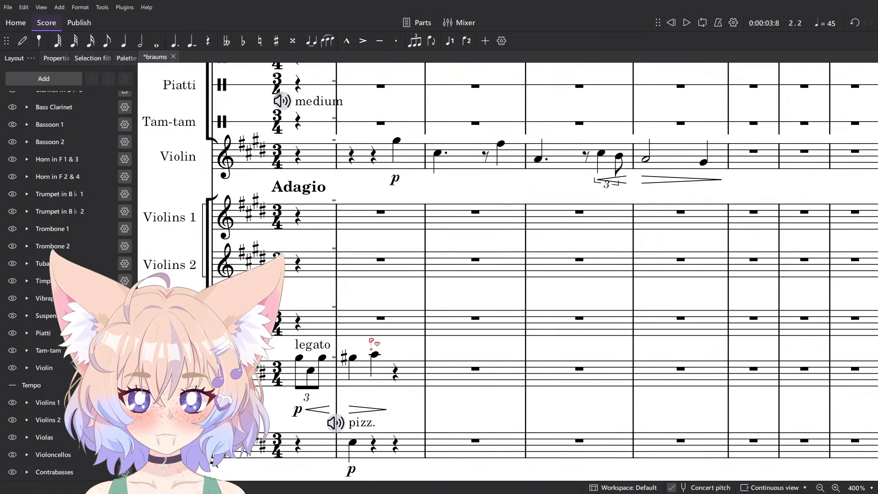
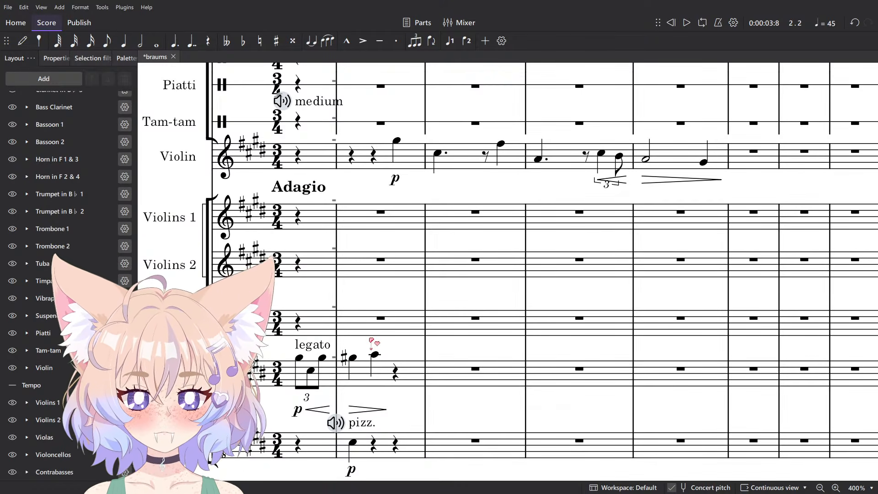
# Move the opening phrase from the Violoncellos back to the Violas and play it back.
pyautogui.scroll(2, 273, 387)
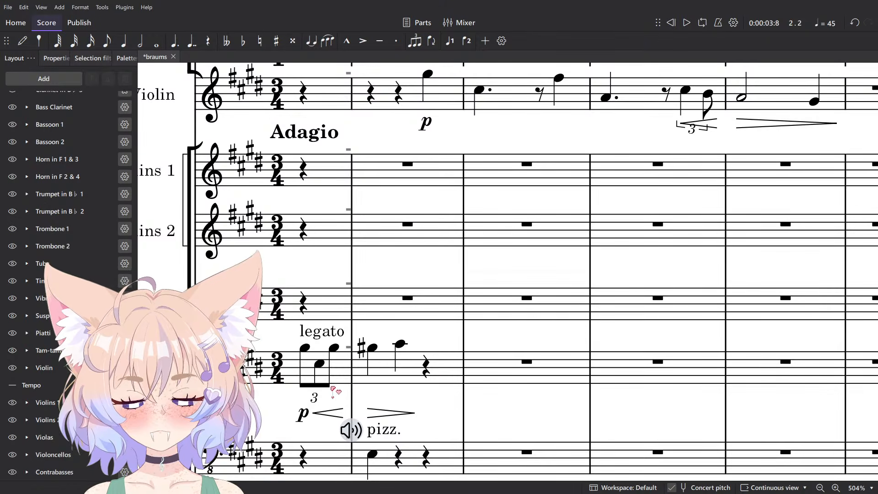
pyautogui.click(342, 376)
pyautogui.keyDown('shift'); pyautogui.click(433, 369); pyautogui.keyUp('shift')
pyautogui.hotkey('ctrl', 'x')
pyautogui.click(339, 299)
pyautogui.hotkey('ctrl', 'v')
pyautogui.click(433, 334)
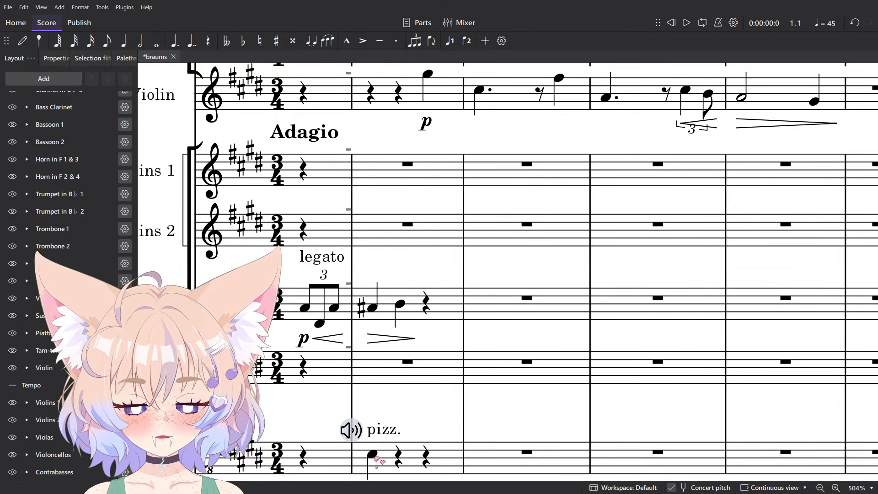
pyautogui.press('space')
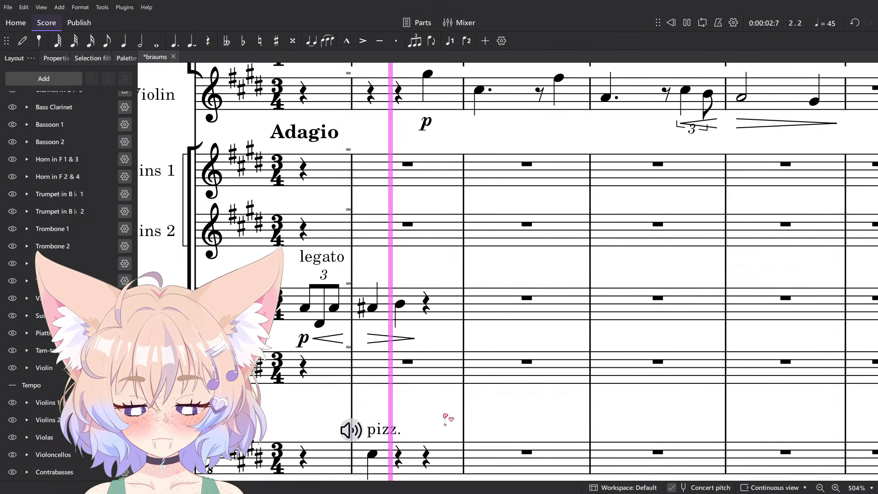
pyautogui.scroll(-3, 401, 307)
pyautogui.press('space')
# Extend the Violas' C♯4 on beat 2 of measure 2 with tied notes through measure 7 and play back into measure 3.
pyautogui.click(400, 306)
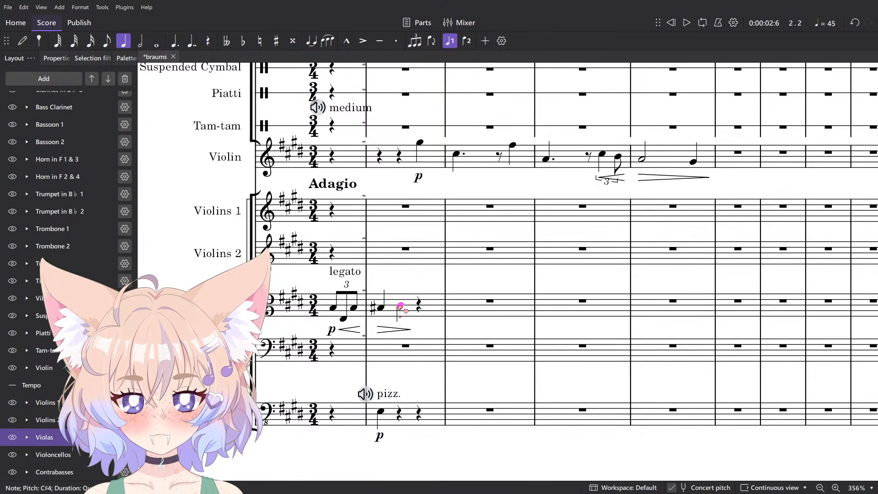
pyautogui.press('9')
pyautogui.click(429, 325)
pyautogui.press('space')
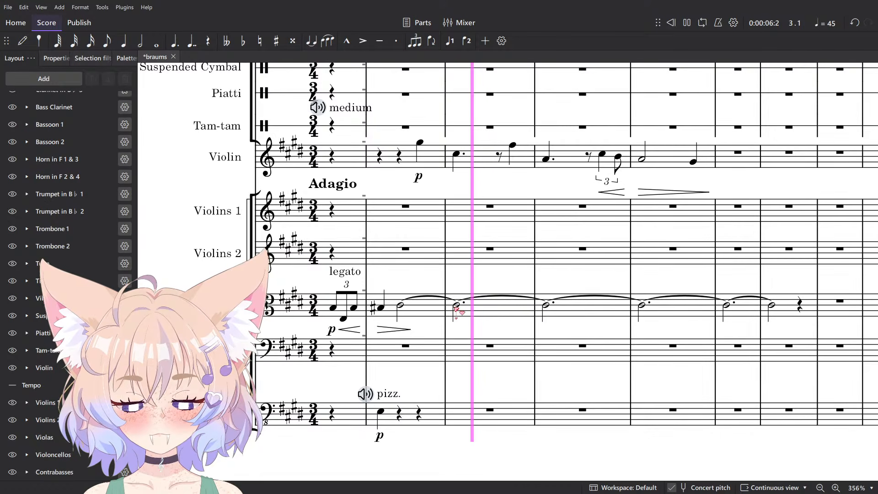
pyautogui.press('space')
# Delete the Violas' tied notes from measure 4 through measure 7.
pyautogui.click(780, 316)
pyautogui.keyDown('shift'); pyautogui.click(576, 312); pyautogui.keyUp('shift')
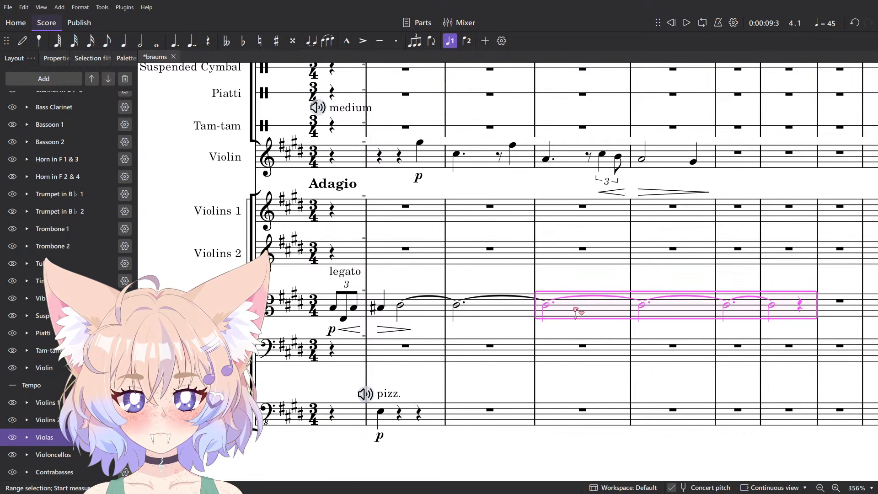
pyautogui.scroll(3, 459, 309)
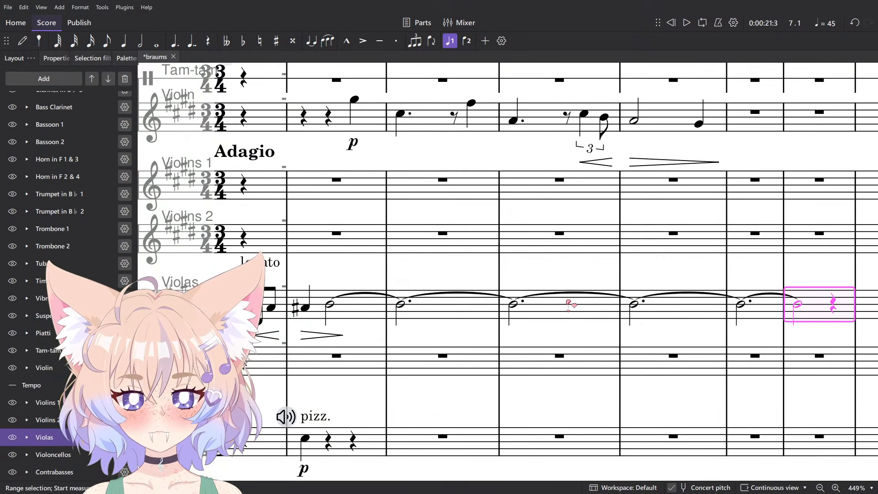
pyautogui.press('Delete')
# Untie the Violas' measure 3 dotted half note from measure 2, raise it to E4 and mark it ppp.
pyautogui.click(331, 304)
pyautogui.press('+')
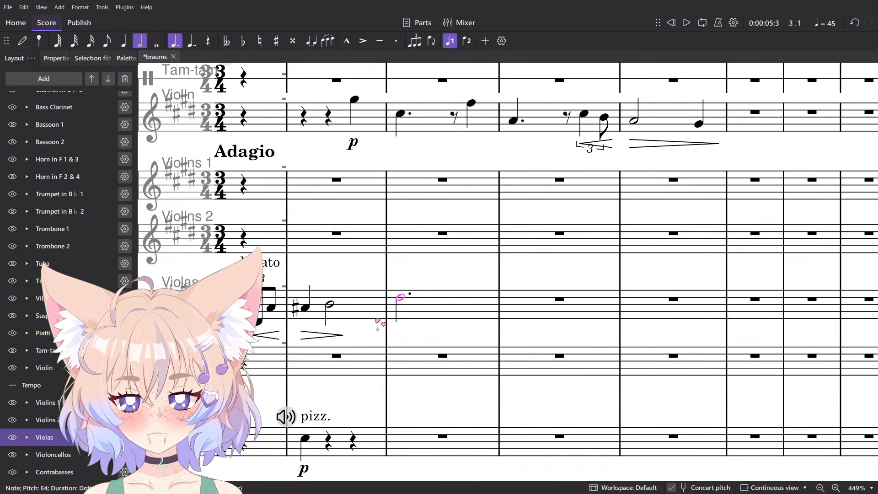
pyautogui.write('ppp')
pyautogui.press('Escape')
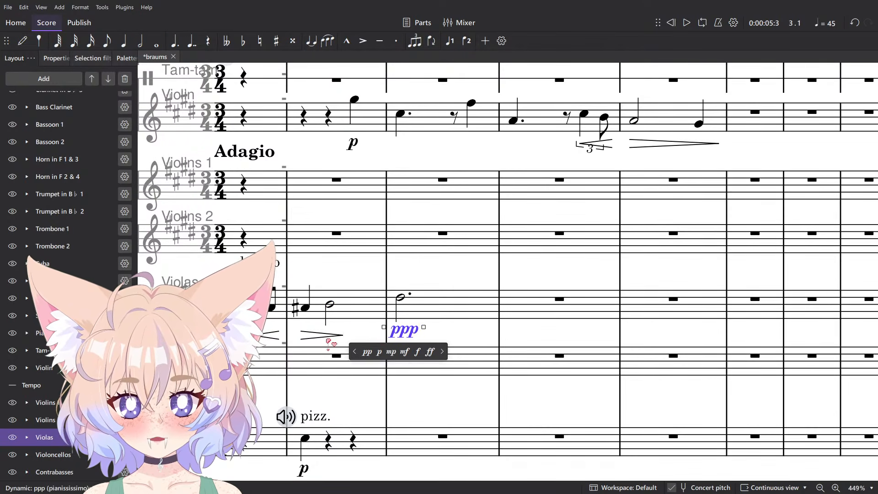
# Replace the Violas' measure 2 diminuendo with a longer hairpin spanning the measure and play it back.
pyautogui.click(331, 337)
pyautogui.press('Delete')
pyautogui.click(356, 312)
pyautogui.hotkey('shift', '.')
pyautogui.press('space')
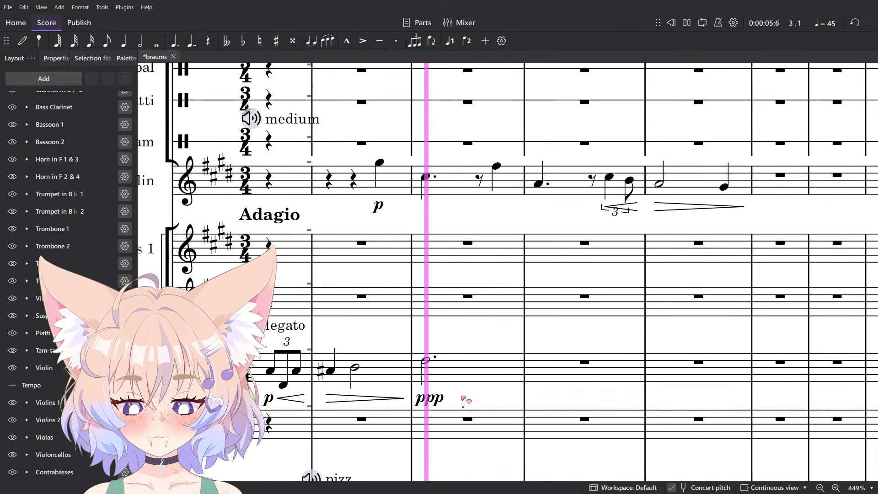
# Rewrite the Violas' measure 3 as a C♯4 quarter note followed by an E4 half note.
pyautogui.click(425, 361)
pyautogui.press('5')
pyautogui.press('n')
pyautogui.press('6')
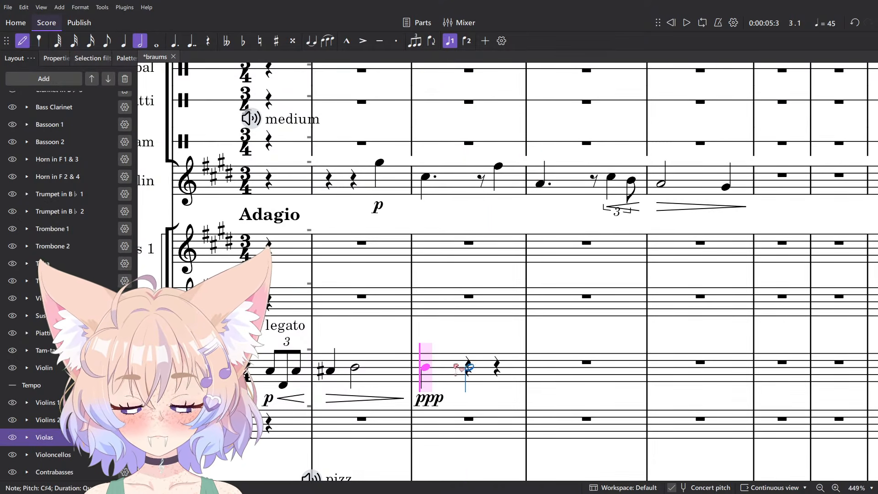
pyautogui.click(467, 361)
pyautogui.press('Escape')
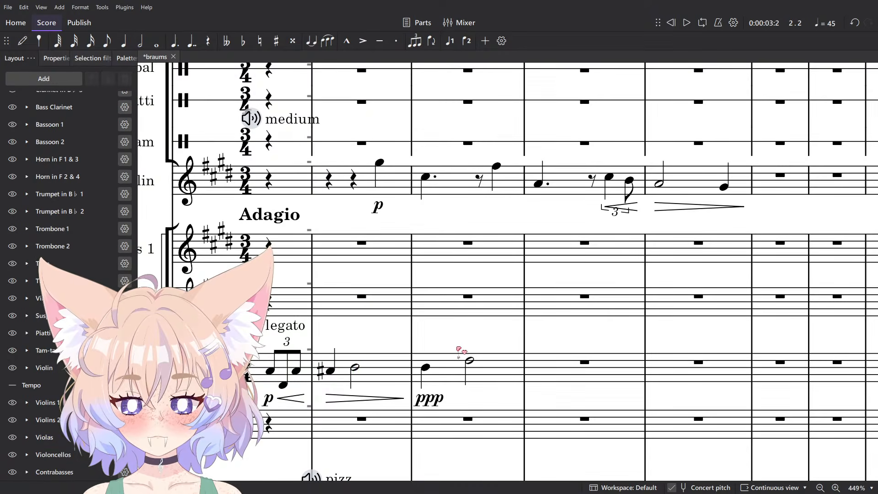
# Tie the Violas' measure 2 C♯4 half note to the measure 3 quarter note and play it back.
pyautogui.click(354, 371)
pyautogui.press('+')
pyautogui.press('space')
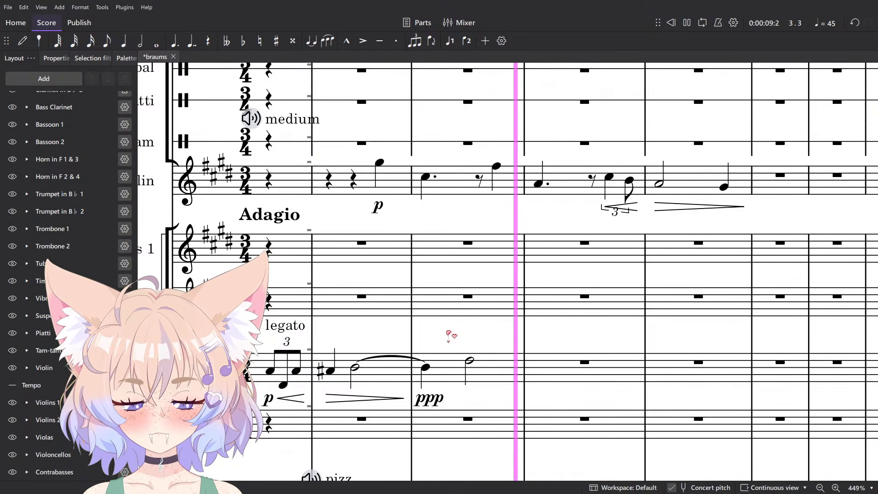
pyautogui.press('space')
# Extend the Violas' measure 3 E4 half note with tied notes through measure 8 and play it back.
pyautogui.click(469, 362)
pyautogui.press('+')
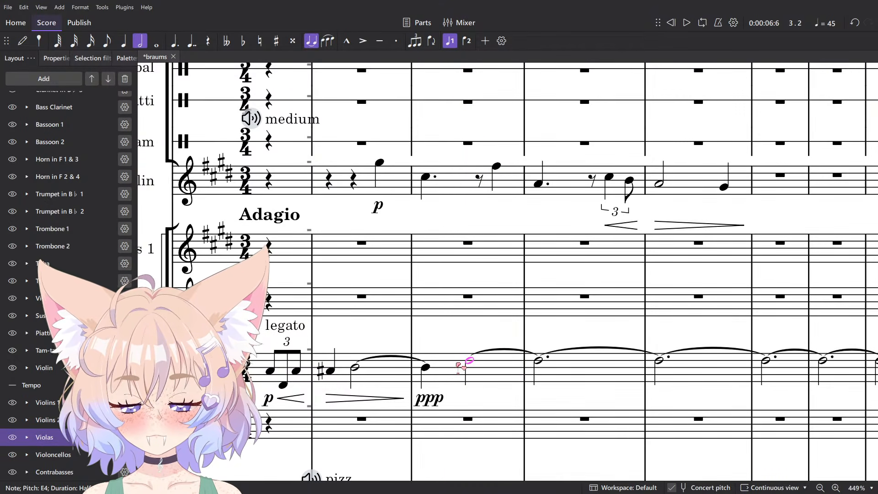
pyautogui.press('space')
pyautogui.keyDown('ctrl'); pyautogui.scroll(-5, 425, 372); pyautogui.keyUp('ctrl')
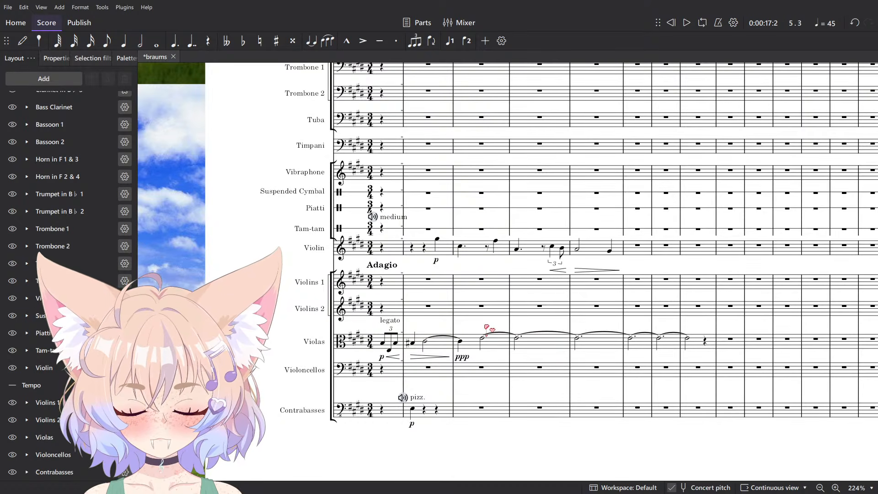
# Copy the legato marking from the Violas to the solo Violin's first note on beat 3 of measure 2.
pyautogui.scroll(2, 482, 232)
pyautogui.click(309, 409)
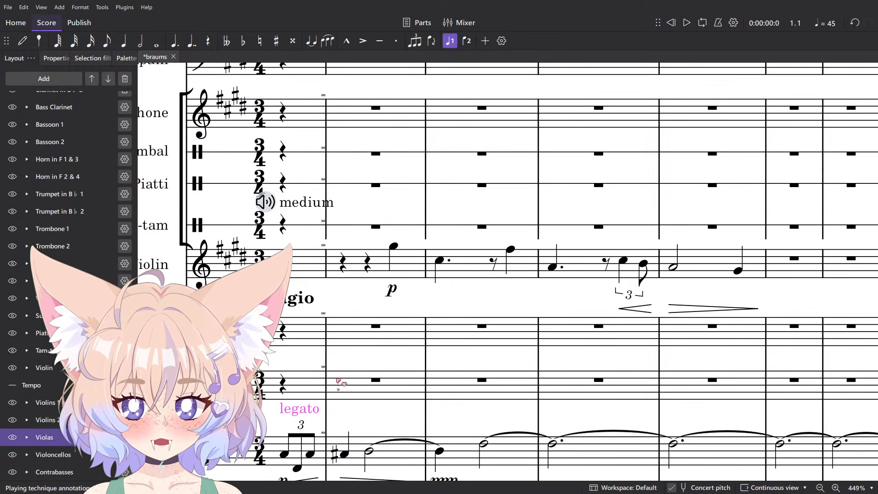
pyautogui.click(395, 249)
pyautogui.hotkey('ctrl', 'v')
pyautogui.scroll(-5, 476, 304)
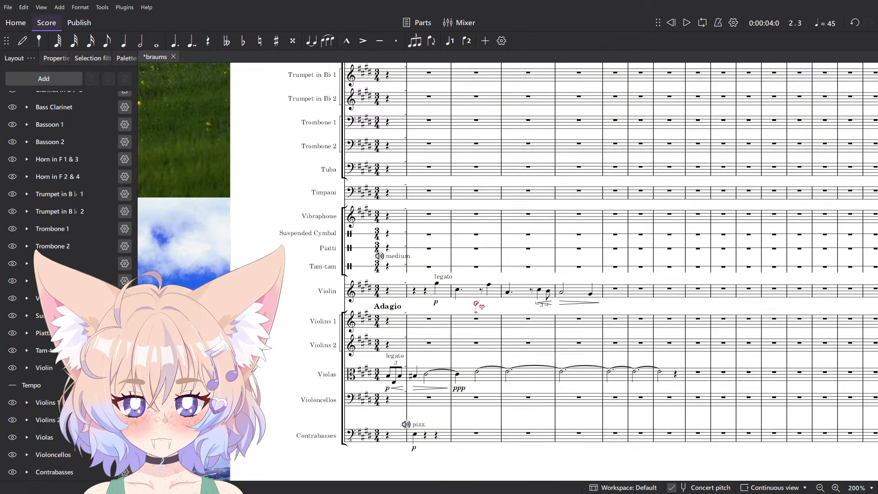
# Clear the leftover separate rests in measure 2 of Clarinet in B♭ 1 to a full-measure rest.
pyautogui.scroll(10, 477, 303)
pyautogui.scroll(-1, 480, 294)
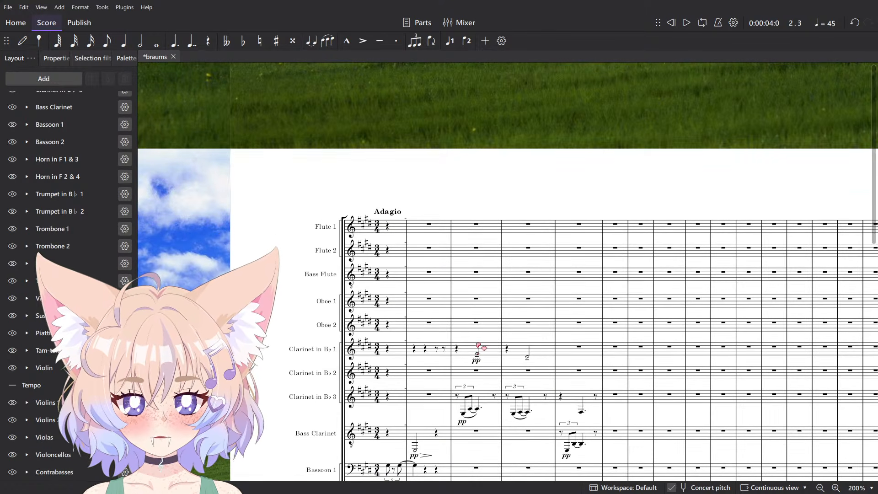
pyautogui.click(425, 342)
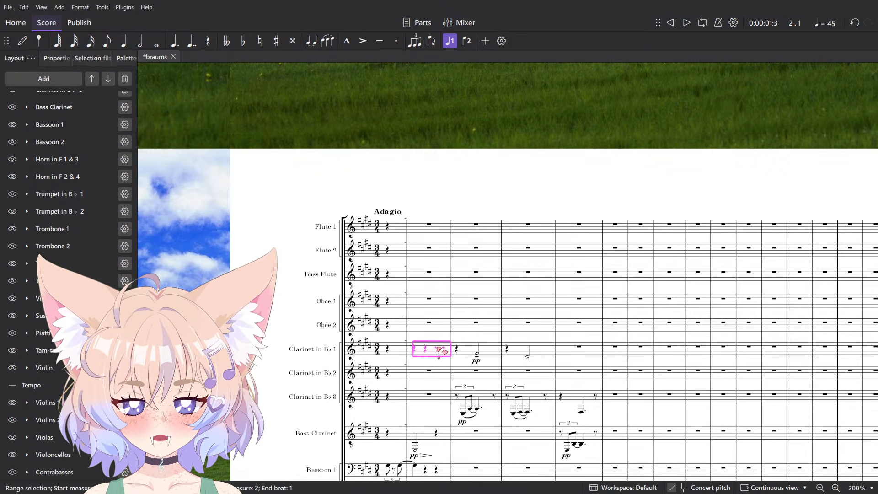
pyautogui.click(436, 349)
pyautogui.press('Delete')
pyautogui.scroll(-3, 472, 158)
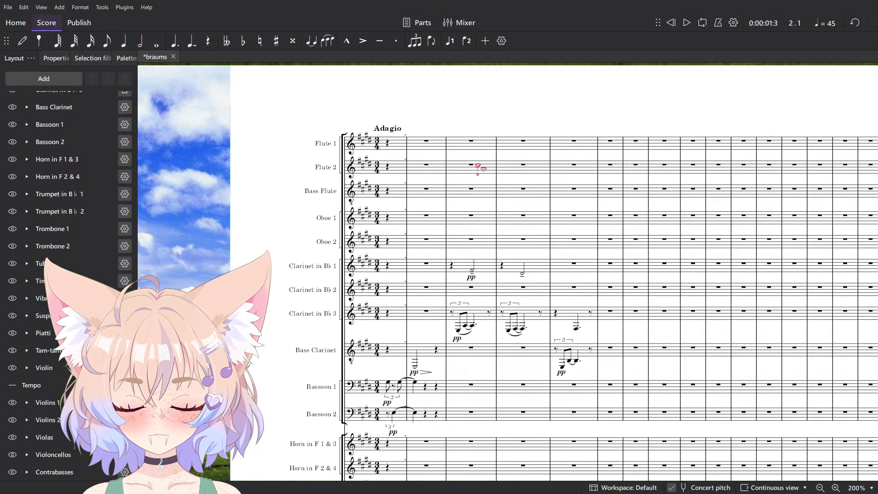
# Move the measures 3 to 5 passage from Clarinet in B♭ 3 to Clarinet in B♭ 2 and play it back.
pyautogui.scroll(3, 484, 294)
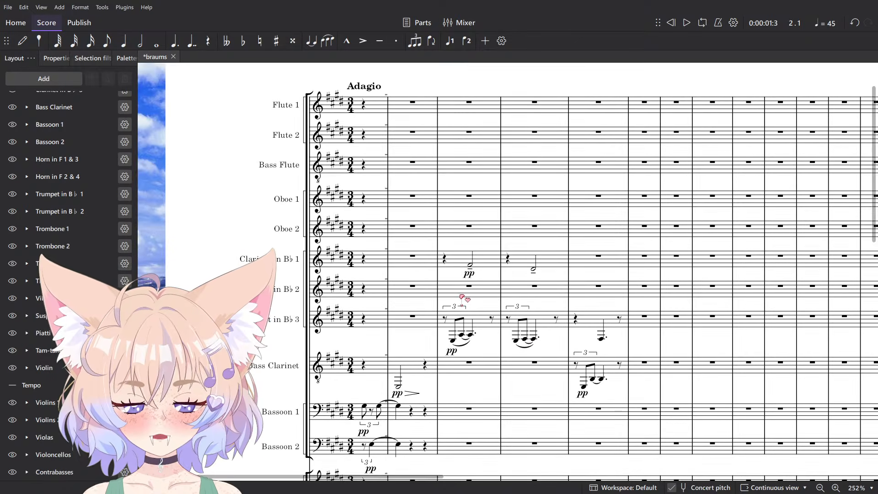
pyautogui.click(445, 315)
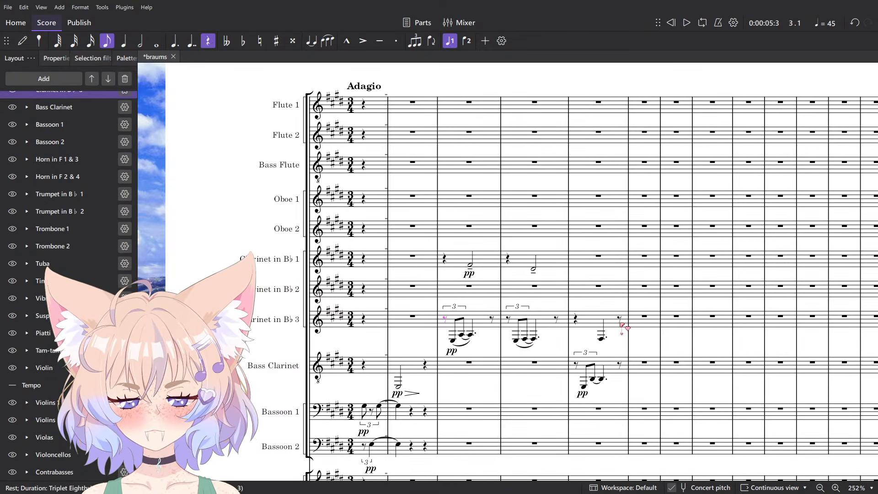
pyautogui.keyDown('shift'); pyautogui.click(620, 321); pyautogui.keyUp('shift')
pyautogui.hotkey('ctrl', 'x')
pyautogui.click(463, 292)
pyautogui.hotkey('ctrl', 'v')
pyautogui.press('space')
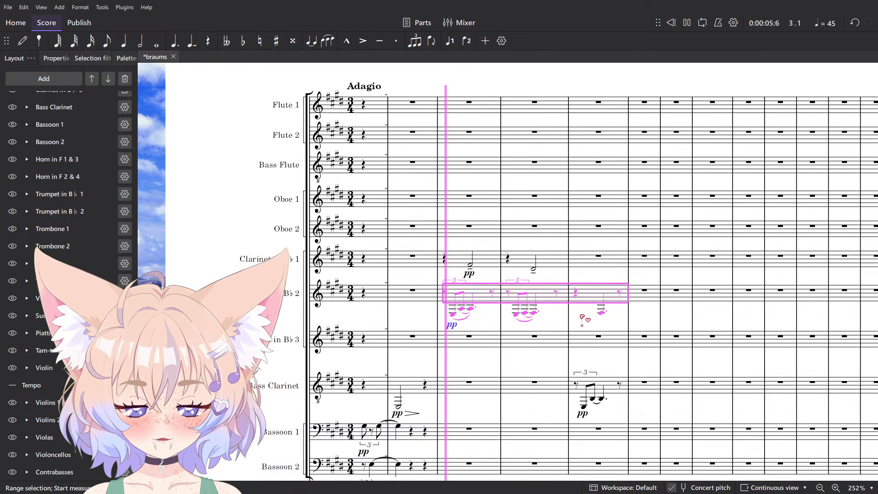
pyautogui.scroll(-3, 582, 317)
pyautogui.scroll(-10, 582, 318)
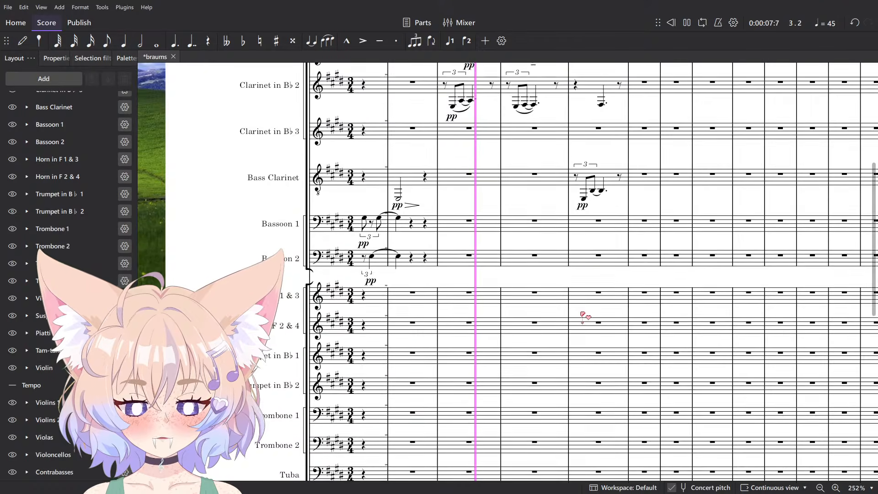
pyautogui.press('space')
# Try the Violas' measure 3 half note on G♯4 and F♯4 and play it back.
pyautogui.scroll(5, 493, 356)
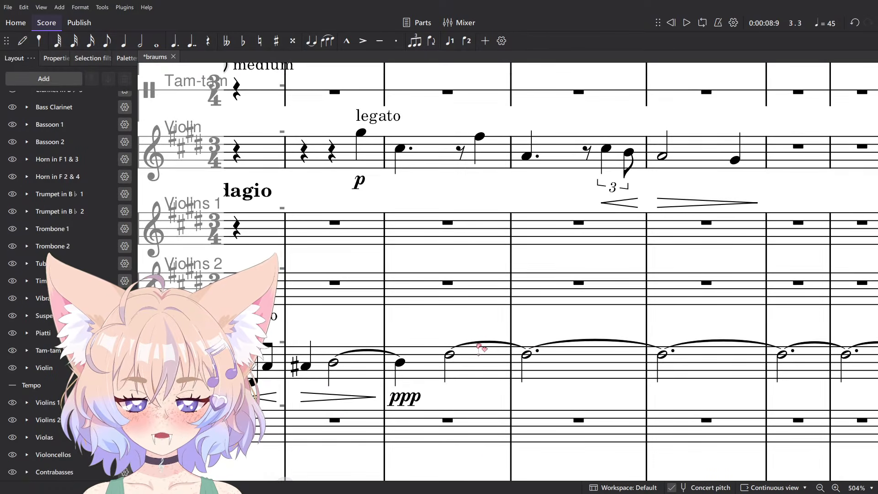
pyautogui.click(471, 357)
pyautogui.press('Up')
pyautogui.press('Up')
pyautogui.press('Up')
pyautogui.press('Up')
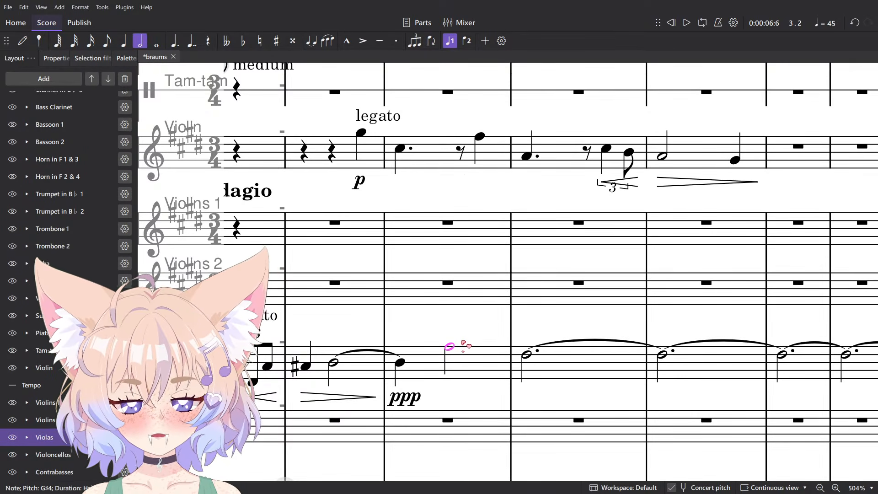
pyautogui.press('space')
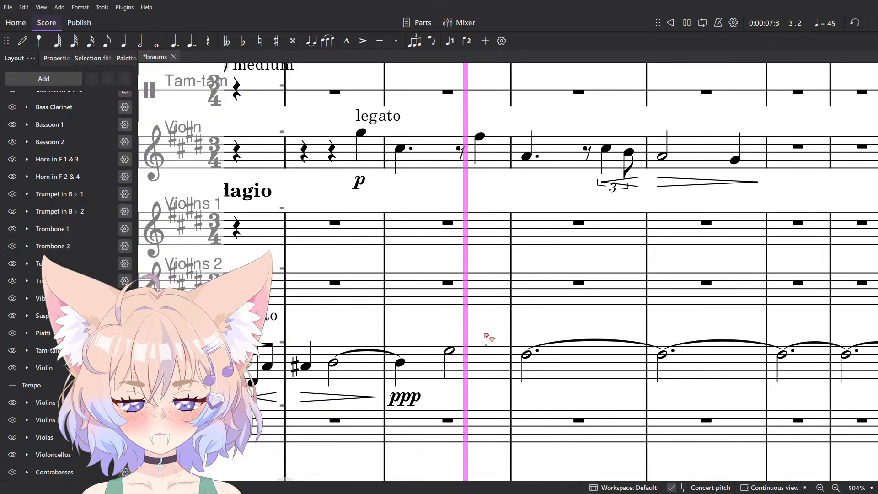
# Switch to brahms_7_fantasien.pdf in Firefox and examine the accompaniment chords in the opening measures of Intermezzo No. 4.
pyautogui.scroll(-1, 498, 352)
pyautogui.scroll(-3, 500, 350)
pyautogui.scroll(15, 512, 357)
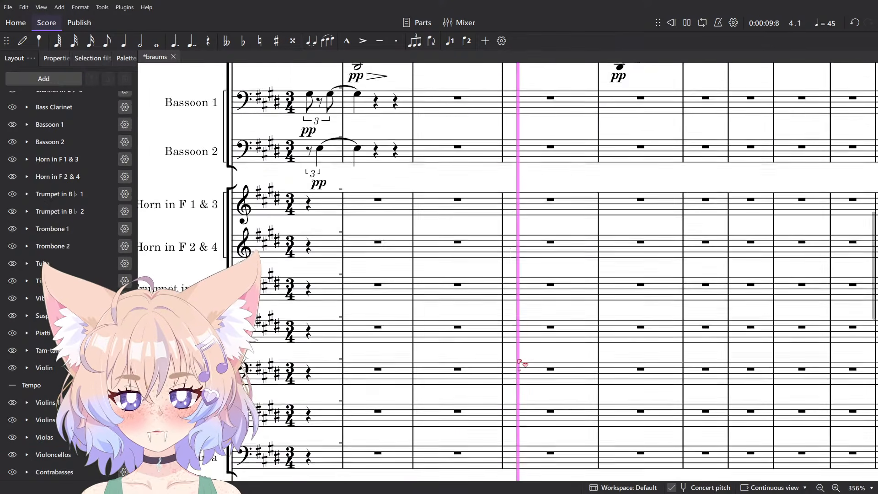
pyautogui.scroll(3, 520, 365)
pyautogui.scroll(-6, 521, 366)
pyautogui.hotkey('alt', 'Tab')
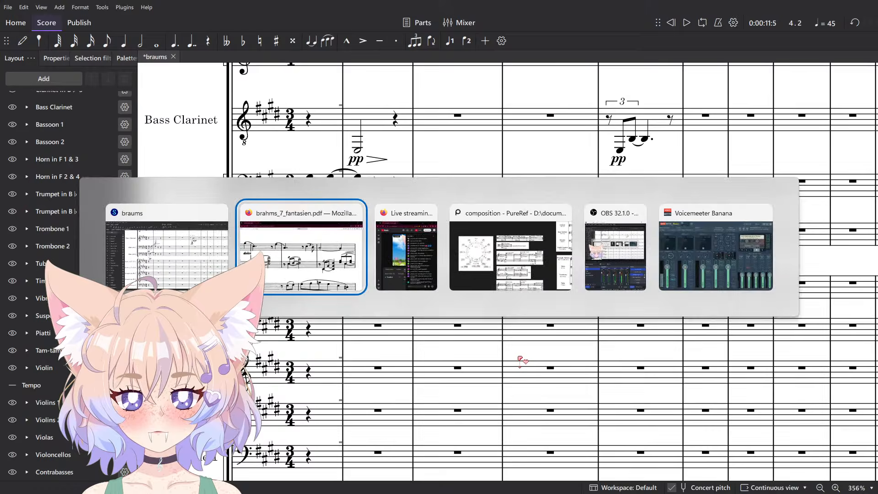
pyautogui.scroll(4, 525, 356)
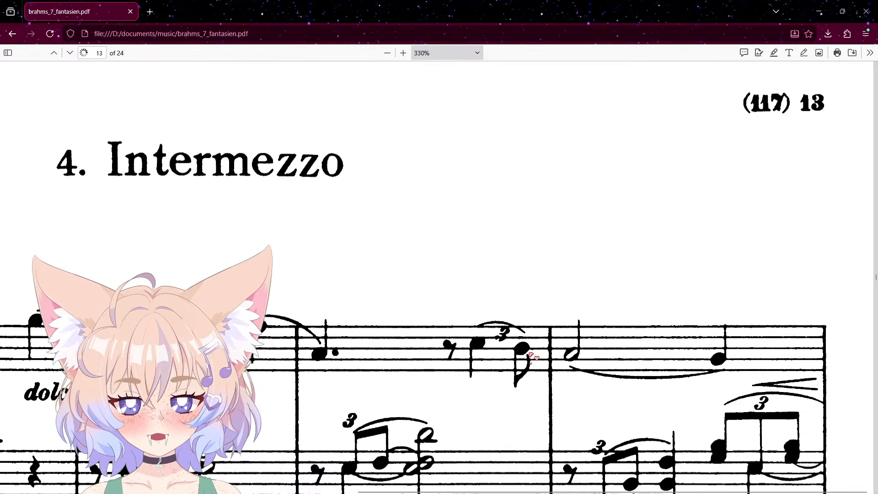
pyautogui.hscroll(-3, 531, 359)
pyautogui.scroll(-2, 539, 363)
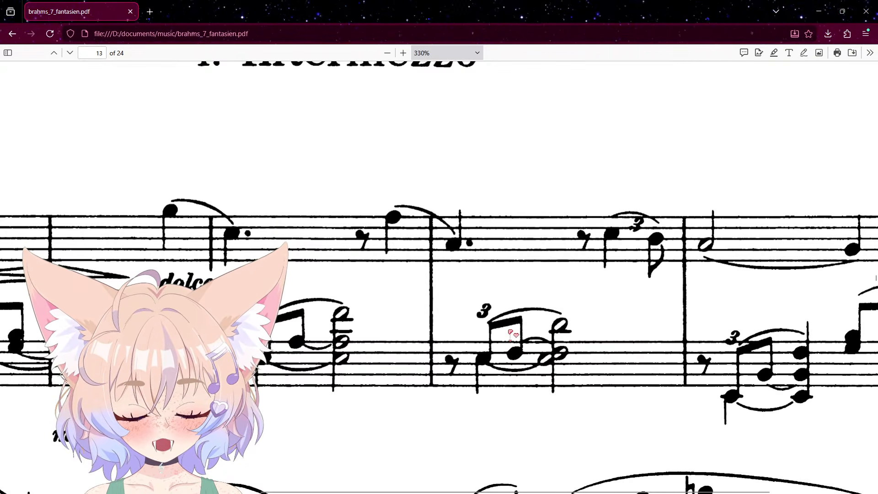
# Switch back to MuseScore, raise the Violas' measure 3 half note to A4 and the tied notes from measure 4 to F♯4, and play back.
pyautogui.hotkey('alt', 'Tab')
pyautogui.scroll(-10, 508, 333)
pyautogui.scroll(3, 453, 275)
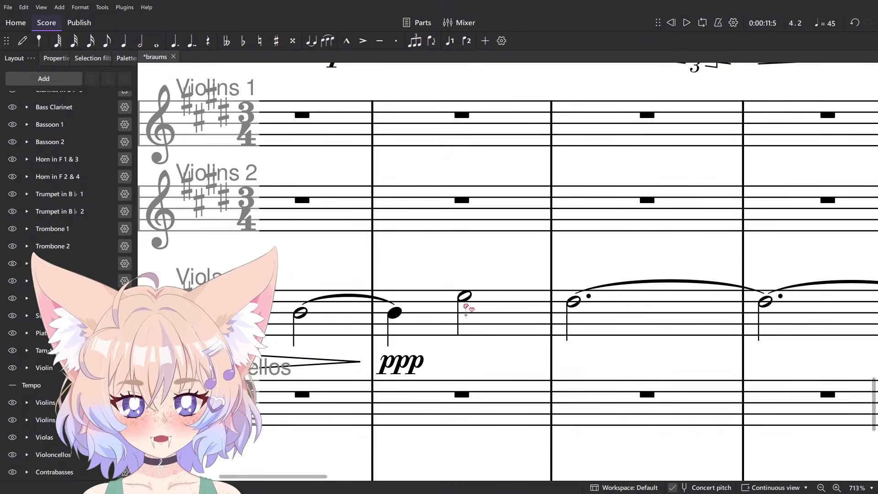
pyautogui.click(465, 305)
pyautogui.click(464, 295)
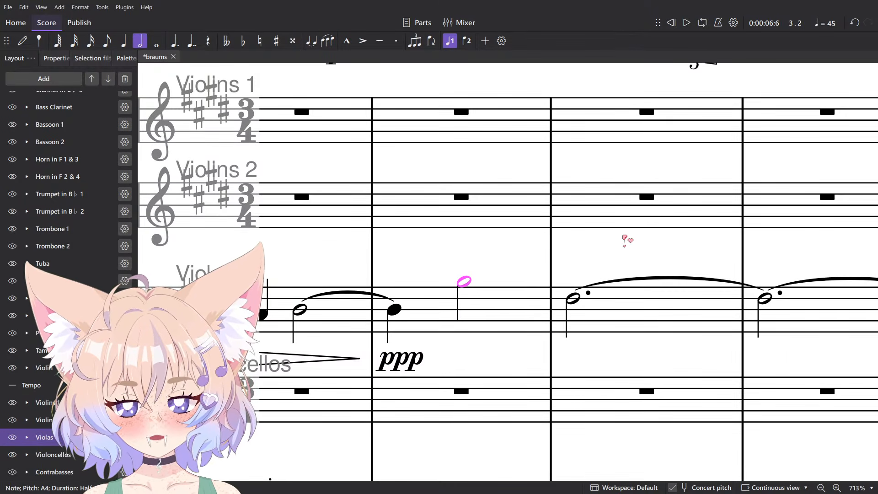
pyautogui.press('Up')
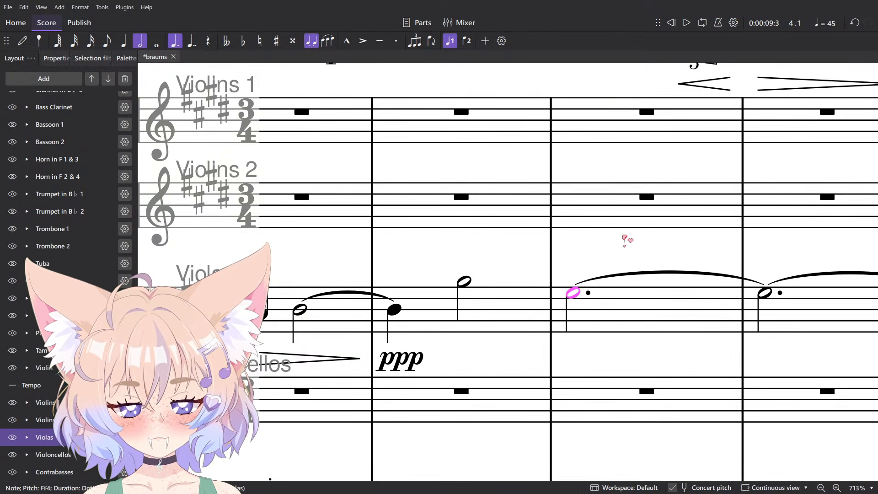
pyautogui.press('space')
pyautogui.click(500, 303)
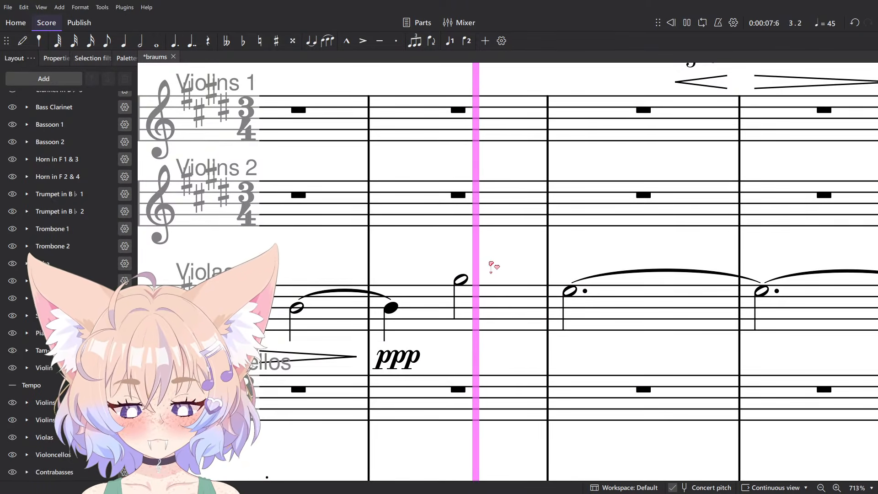
# Tie the Violas' A4 into a quarter note in measure 4, fill the remaining beats with an F♯4 half note and play back.
pyautogui.click(460, 279)
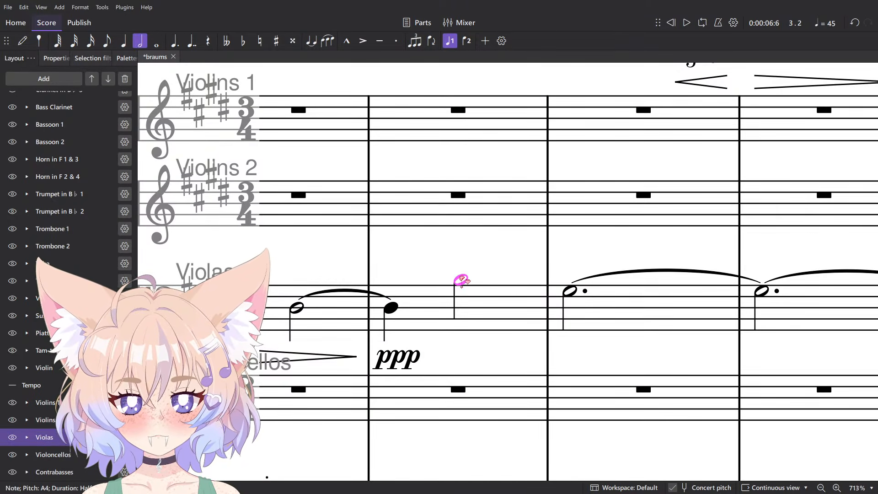
pyautogui.press('/')
pyautogui.press('.')
pyautogui.press('space')
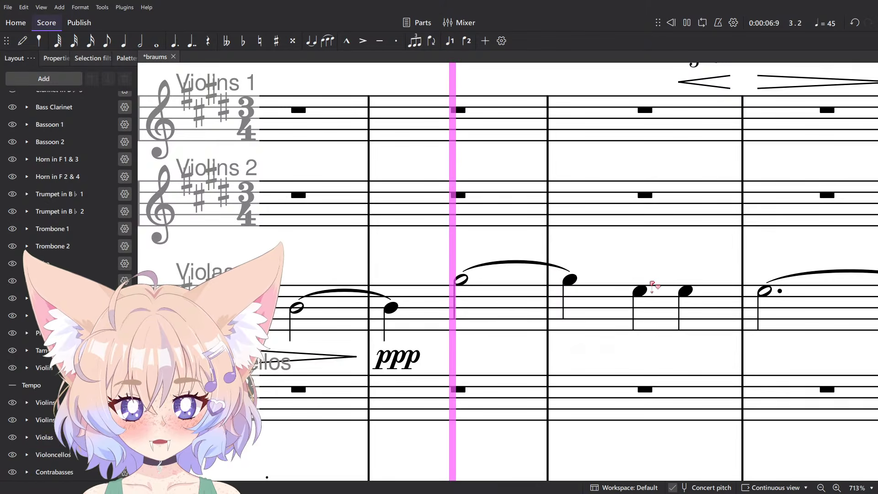
pyautogui.press('space')
pyautogui.click(641, 291)
pyautogui.press('6')
pyautogui.press('space')
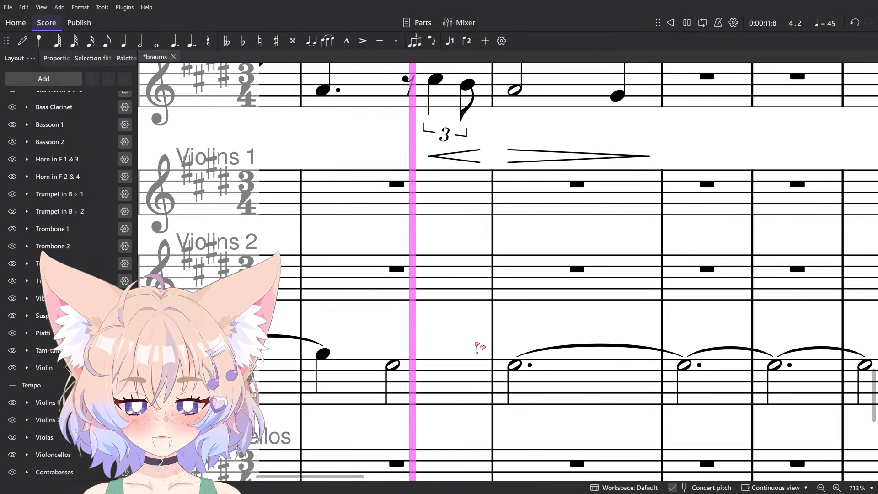
# Tie the Violas' measure 4 F♯4 into a quarter note in measure 5 and fill the remaining beats with an E4 half note.
pyautogui.click(516, 366)
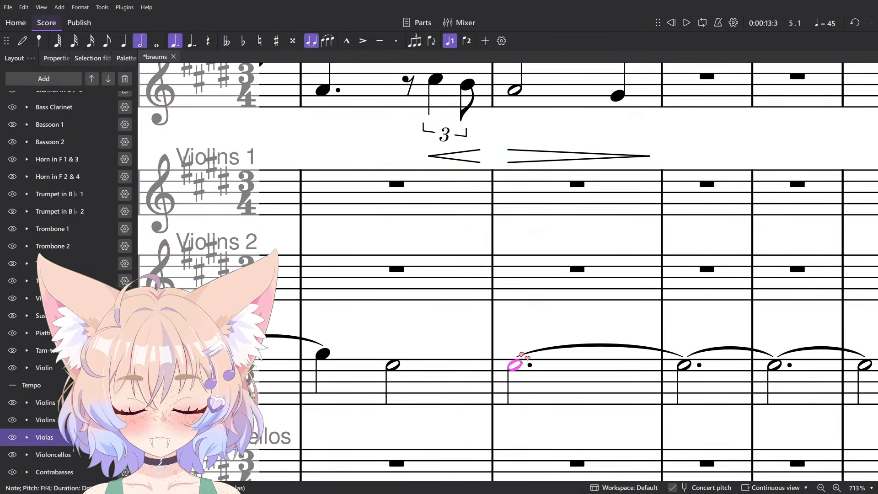
pyautogui.hotkey('alt', 'Tab')
pyautogui.hotkey('alt', 'Tab')
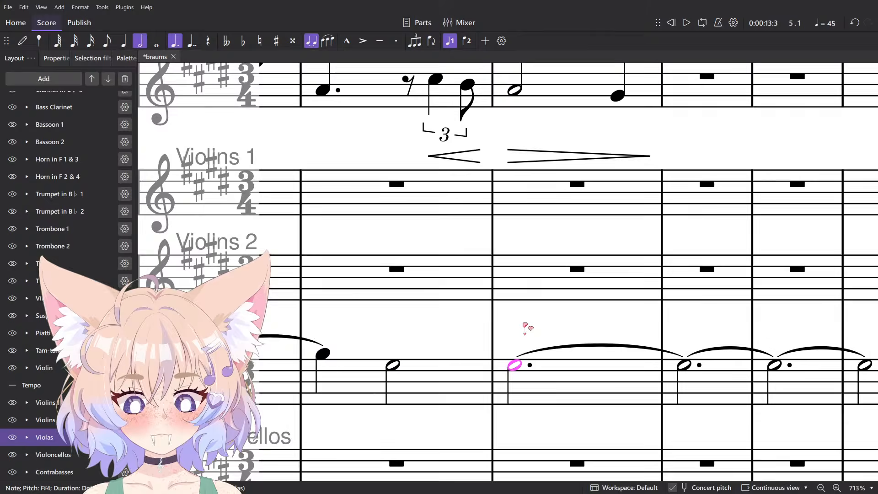
pyautogui.click(392, 366)
pyautogui.scroll(-3, 583, 362)
pyautogui.click(554, 352)
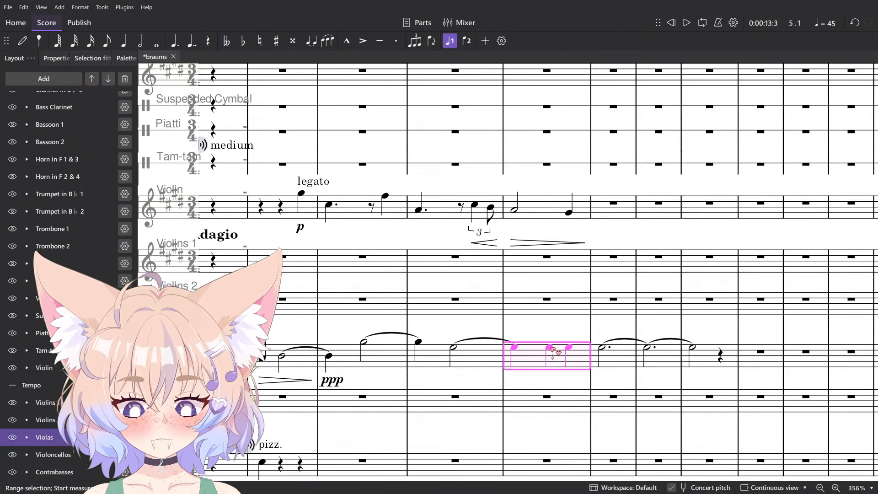
pyautogui.press('6')
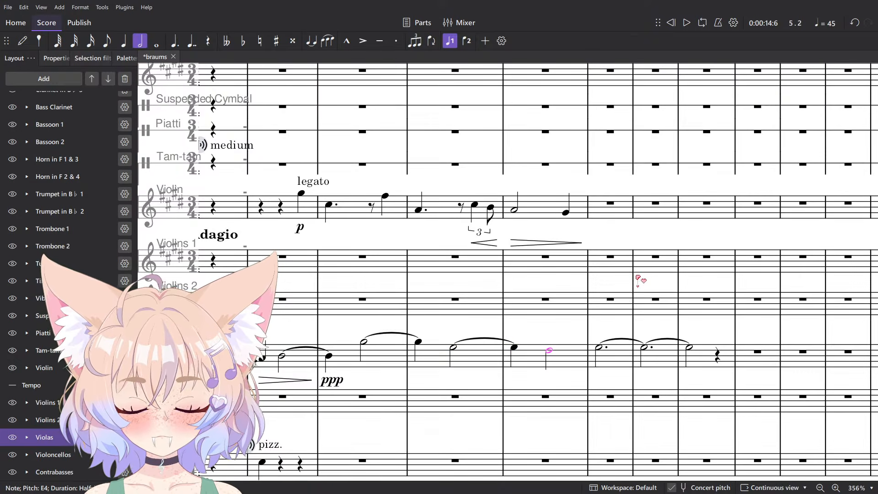
# Switch to brahms_7_fantasien.pdf in Firefox and look through the pages leading up to Intermezzo No. 4.
pyautogui.hotkey('alt', 'Tab')
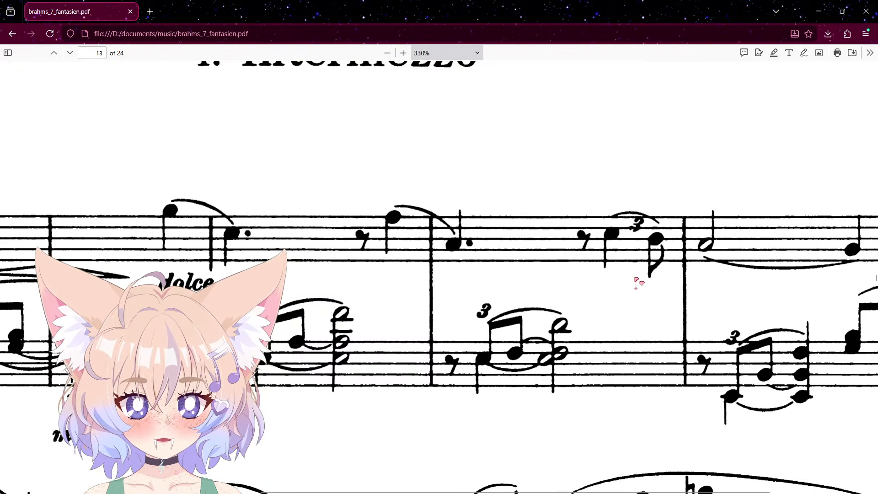
pyautogui.scroll(15, 633, 278)
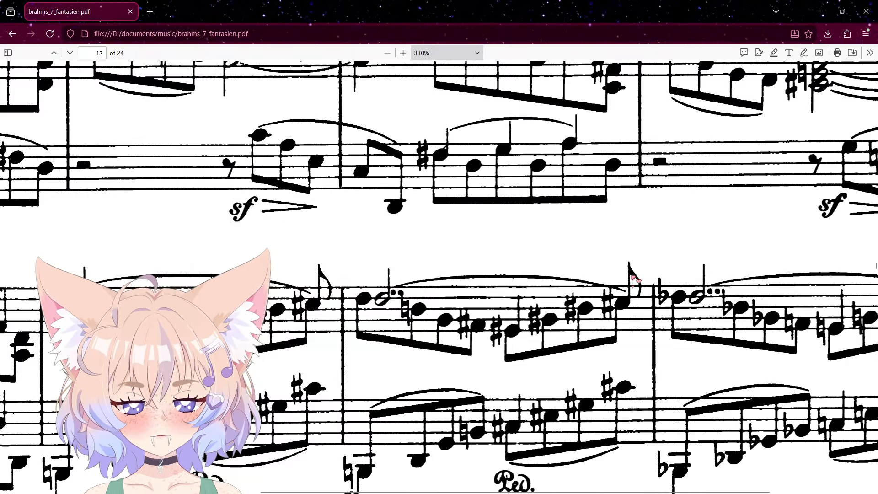
pyautogui.hotkey('alt', 'Tab')
pyautogui.hotkey('alt', 'Tab')
pyautogui.keyDown('ctrl'); pyautogui.scroll(-8, 624, 302); pyautogui.keyUp('ctrl')
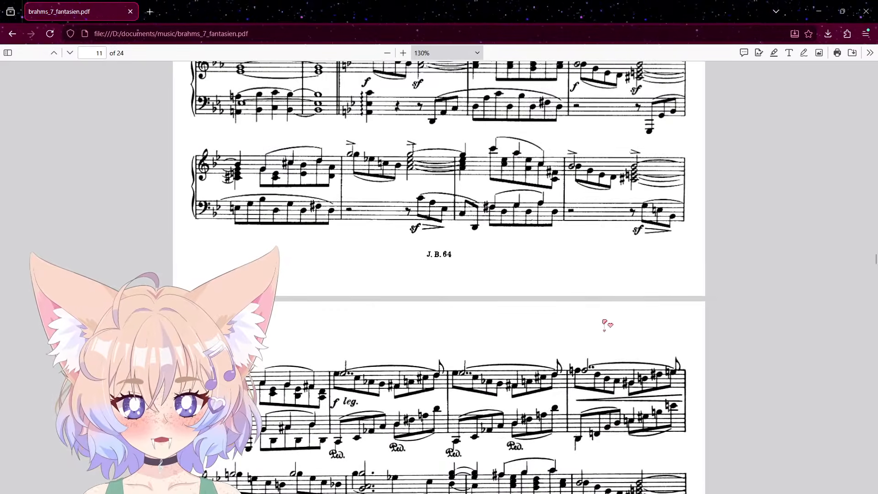
pyautogui.scroll(-20, 616, 328)
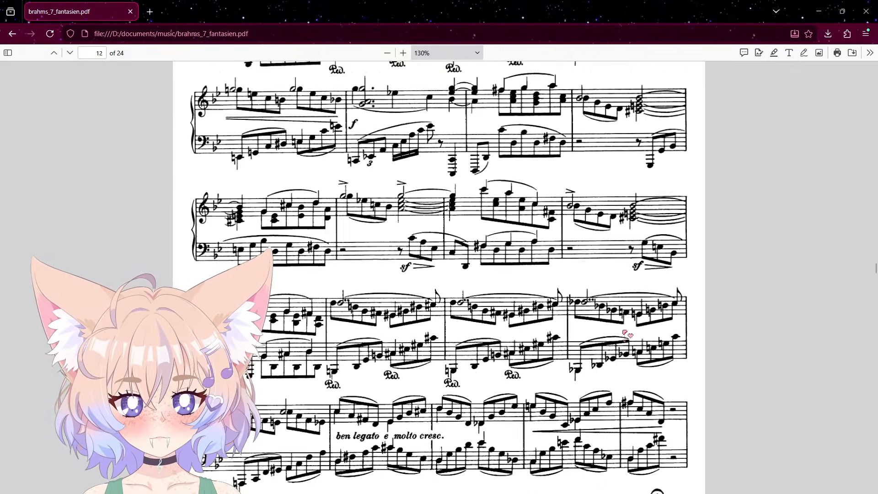
pyautogui.scroll(5, 625, 328)
# Switch back to MuseScore, raise the Violas' measure 5 half note to F♯4 and play back from measure 5.
pyautogui.hotkey('alt', 'Tab')
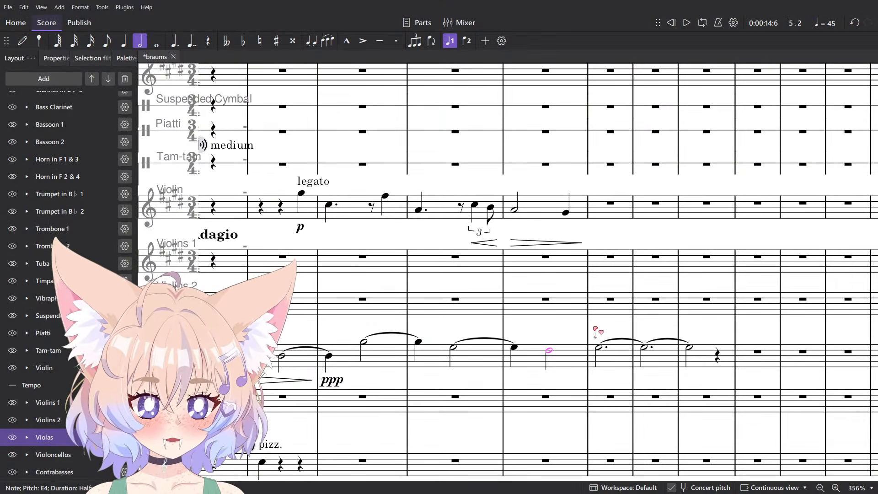
pyautogui.keyDown('ctrl'); pyautogui.scroll(8, 531, 290); pyautogui.keyUp('ctrl')
pyautogui.scroll(-3, 498, 236)
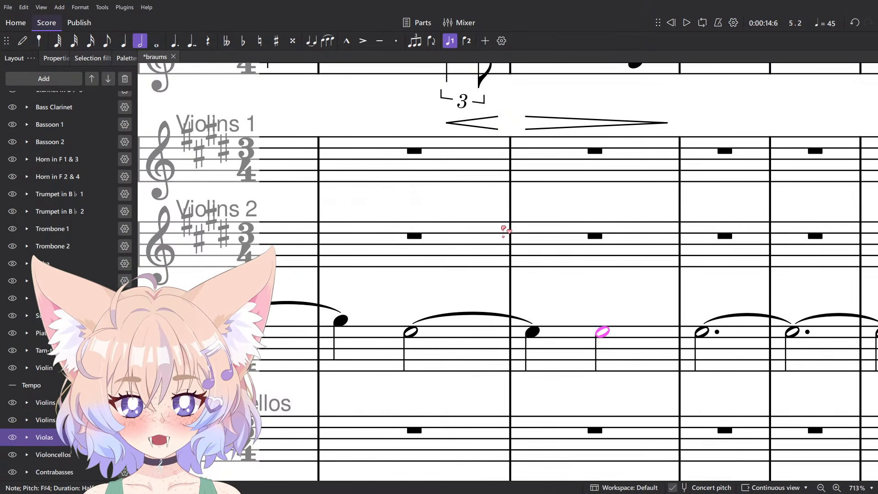
pyautogui.press('Left')
pyautogui.press('space')
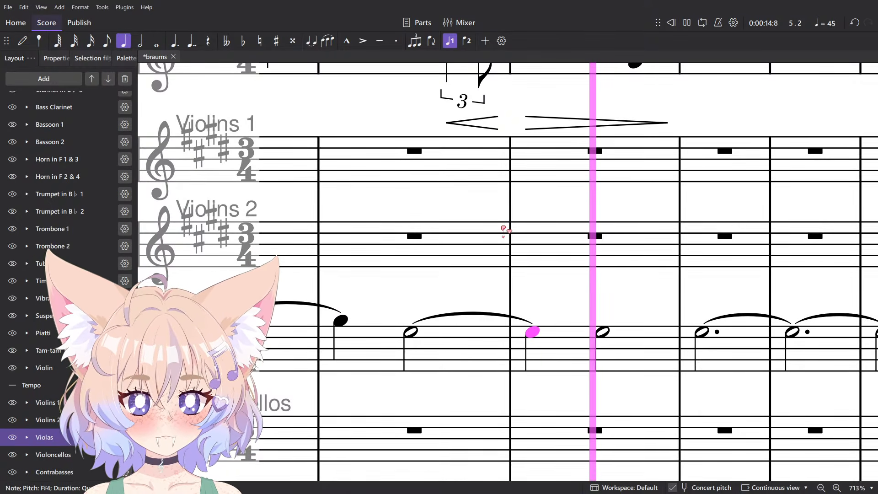
pyautogui.press('space')
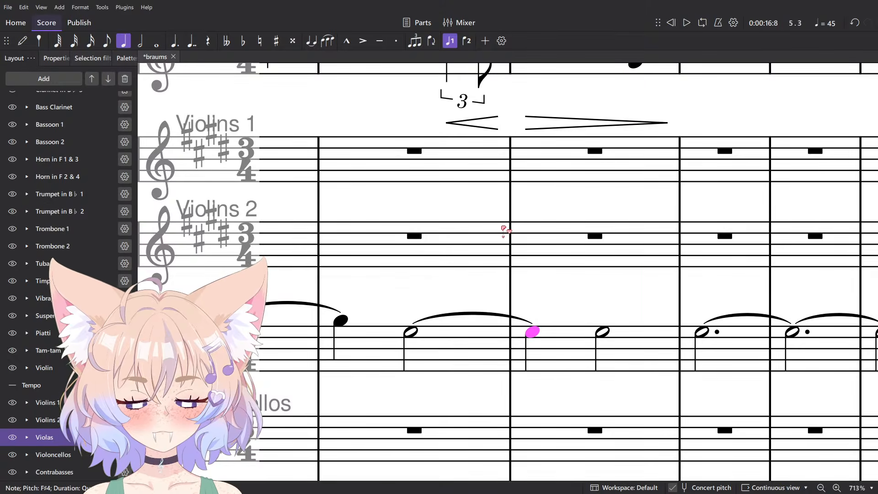
# Delete the tied Violas notes in measures 6 to 8 and reselect the quarter note in measure 5.
pyautogui.scroll(-5, 534, 265)
pyautogui.click(652, 314)
pyautogui.keyDown('shift'); pyautogui.click(735, 315); pyautogui.keyUp('shift')
pyautogui.press('Delete')
pyautogui.press('Left')
pyautogui.press('Left')
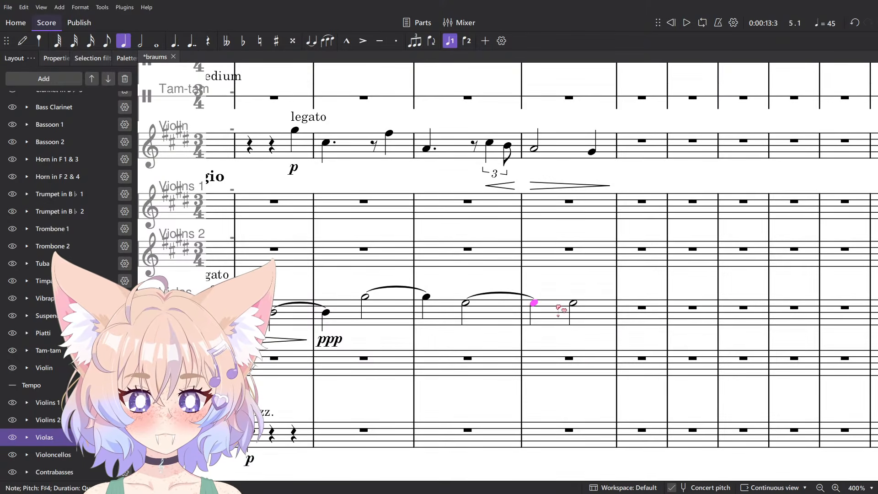
pyautogui.scroll(-1, 568, 366)
pyautogui.press('n')
pyautogui.scroll(-2, 575, 383)
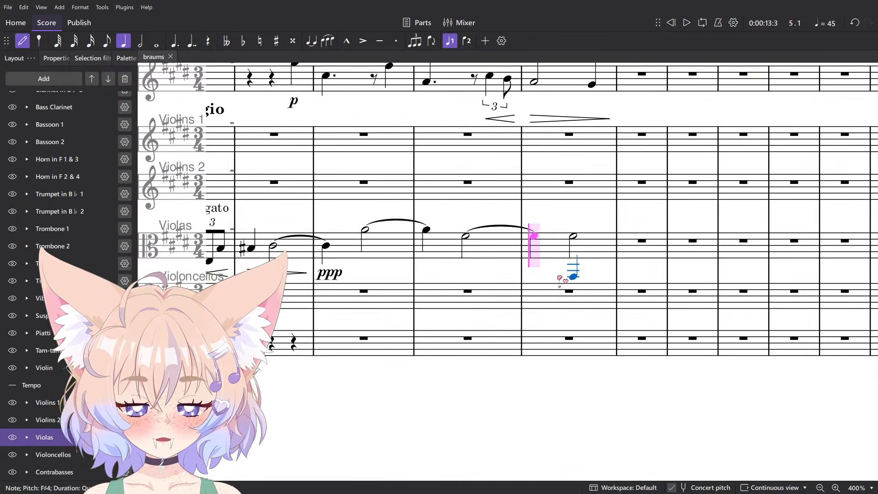
pyautogui.press('Right')
pyautogui.press('0')
pyautogui.scroll(2, 563, 302)
pyautogui.hotkey('ctrl', 'z')
# Check the Intermezzo's opening in the PDF, and in MuseScore give the Violoncellos' measure 5 a quarter rest and an E2–B2 half-note chord, clearing measure 6.
pyautogui.click(543, 301)
pyautogui.hotkey('alt', 'Tab')
pyautogui.scroll(-1, 541, 300)
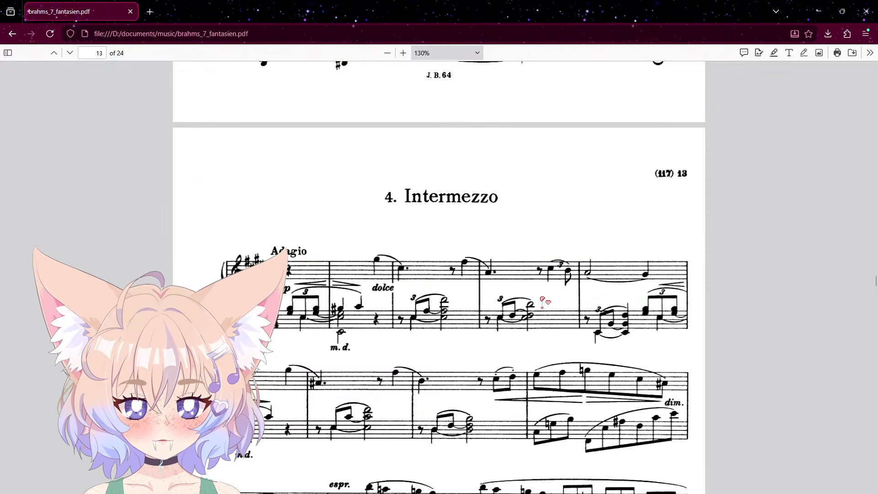
pyautogui.hotkey('alt', 'Tab')
pyautogui.scroll(5, 547, 320)
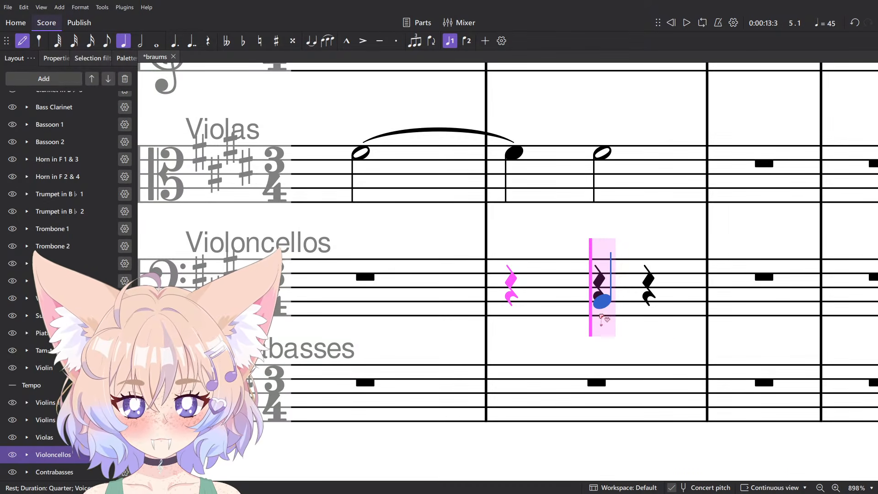
pyautogui.click(600, 305)
pyautogui.keyDown('shift'); pyautogui.click(600, 332); pyautogui.keyUp('shift')
pyautogui.press('Escape')
pyautogui.press('7')
pyautogui.click(781, 296)
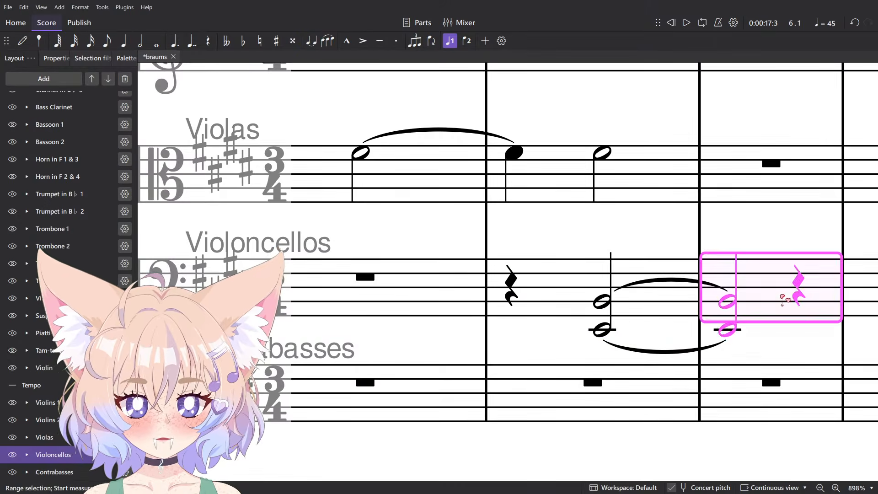
pyautogui.press('Delete')
# Add a ppp dynamic to the Violoncellos' measure 5 chord and play back.
pyautogui.scroll(-3, 777, 301)
pyautogui.scroll(2, 773, 304)
pyautogui.click(650, 300)
pyautogui.hotkey('ctrl', 'd')
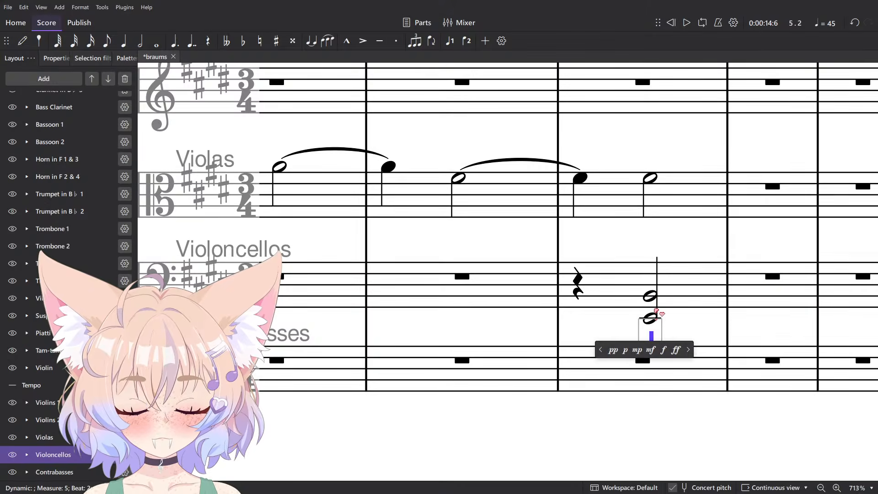
pyautogui.write('ppp')
pyautogui.click(601, 245)
pyautogui.press('space')
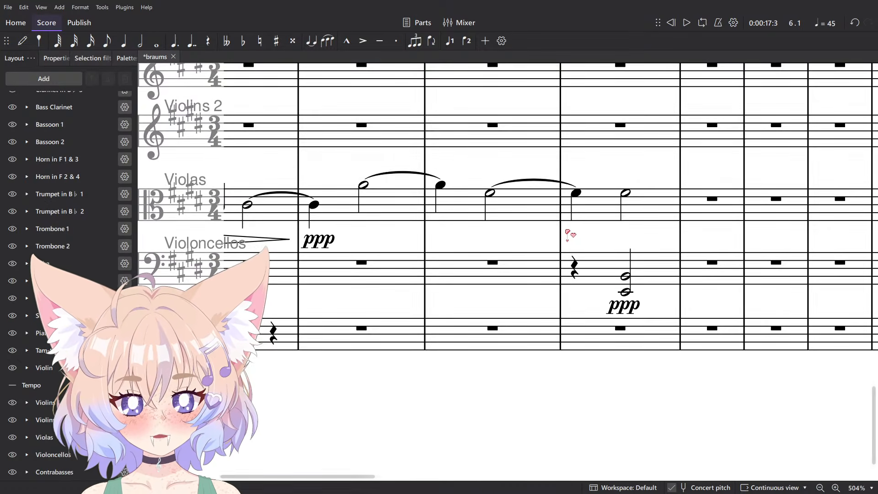
# Remove the E2 from the Violoncellos' chord and enter a quarter rest and an E3 half note in the Contrabasses' measure 5.
pyautogui.click(627, 305)
pyautogui.press('Delete')
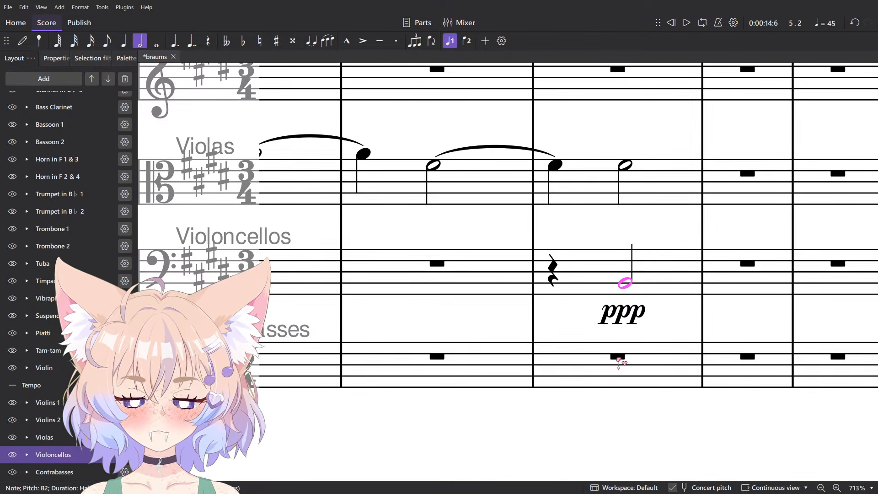
pyautogui.click(618, 356)
pyautogui.press('n')
pyautogui.press('0')
pyautogui.press('6')
pyautogui.press('e')
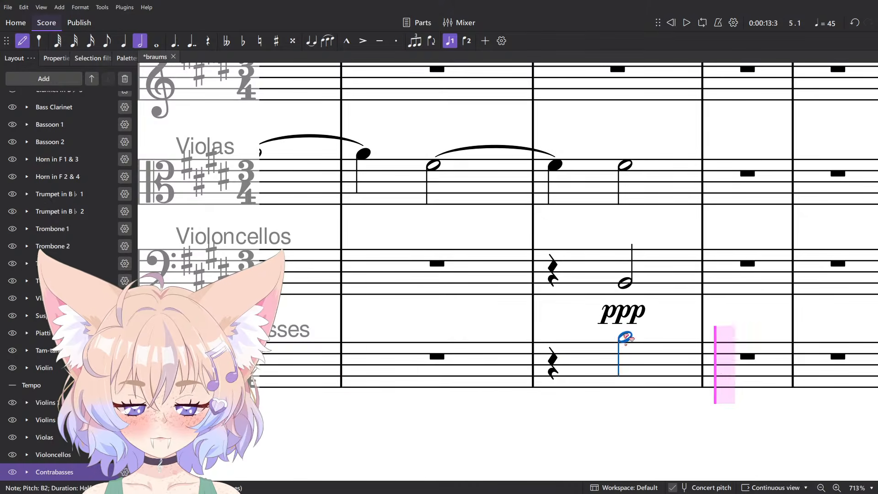
pyautogui.press('Escape')
# Copy the Violoncellos' ppp dynamic onto the Contrabasses' half note in measure 5.
pyautogui.scroll(4, 659, 299)
pyautogui.click(631, 320)
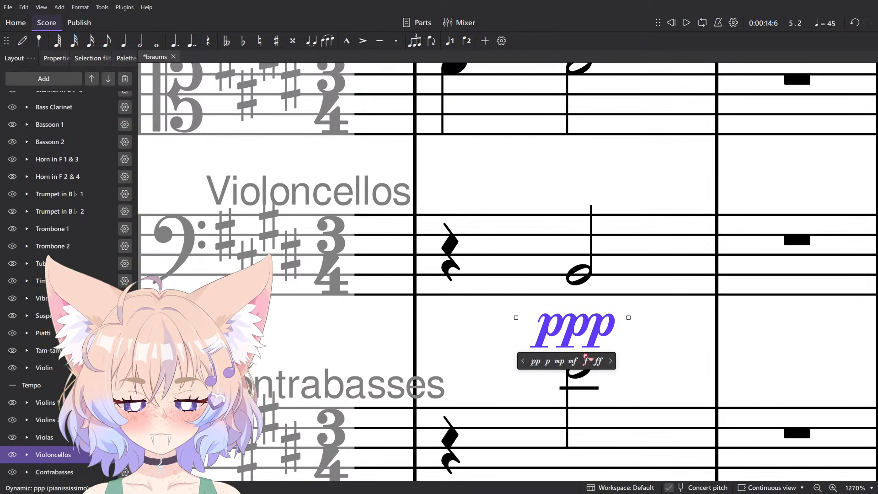
pyautogui.scroll(-5, 658, 355)
pyautogui.click(620, 358)
pyautogui.hotkey('ctrl', 'v')
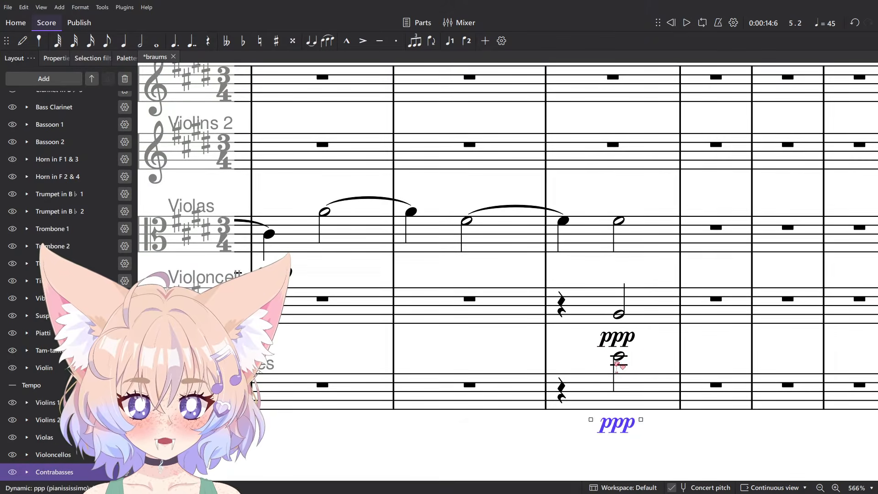
# Add the staff text "arco" to the Contrabasses' measure 5 half note, with its sound set to Ord. (default).
pyautogui.click(619, 358)
pyautogui.scroll(-2, 548, 376)
pyautogui.moveTo(548, 377); pyautogui.dragTo(498, 334)
pyautogui.hotkey('ctrl', 't')
pyautogui.click(534, 318)
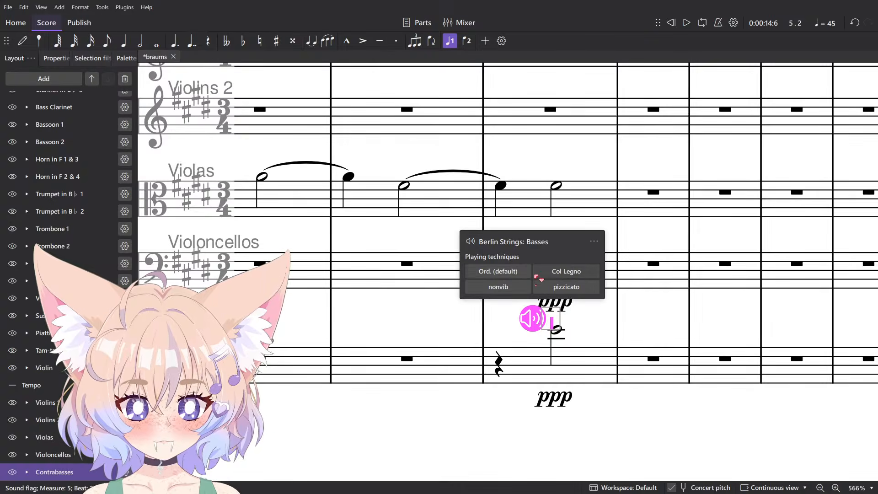
pyautogui.click(515, 277)
pyautogui.click(578, 324)
pyautogui.write('rco')
pyautogui.press('Escape')
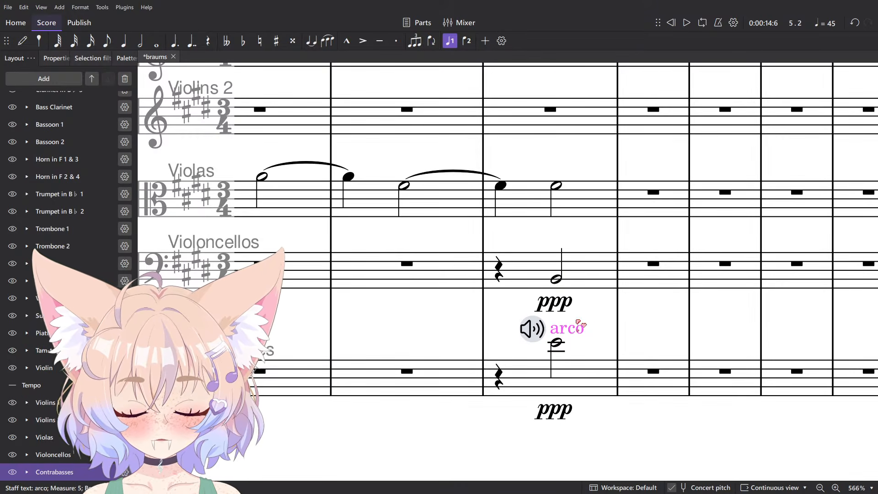
# Play back measure 5 to hear the Violoncellos and Contrabasses under the Violas.
pyautogui.press('space')
pyautogui.press('space')
pyautogui.click(498, 269)
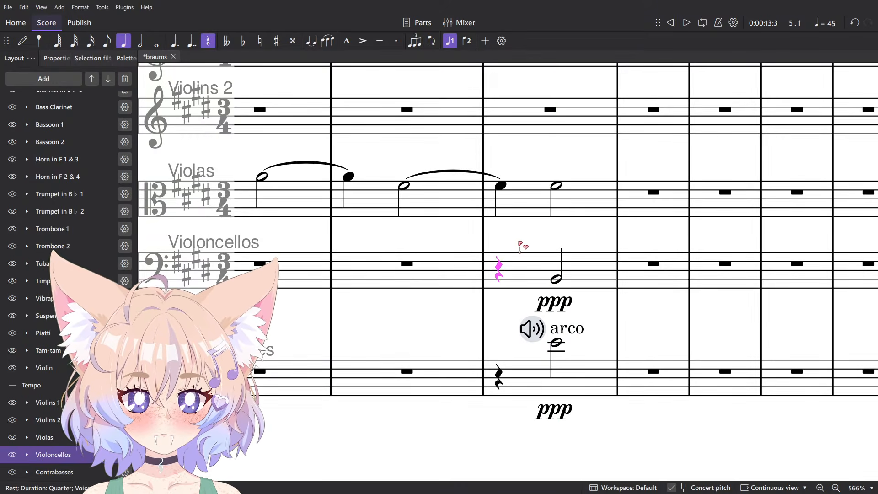
pyautogui.press('space')
pyautogui.scroll(-3, 530, 280)
pyautogui.scroll(2, 539, 311)
# Lower the Contrabasses' measure 5 half note by an octave to E2 and play it back.
pyautogui.click(560, 377)
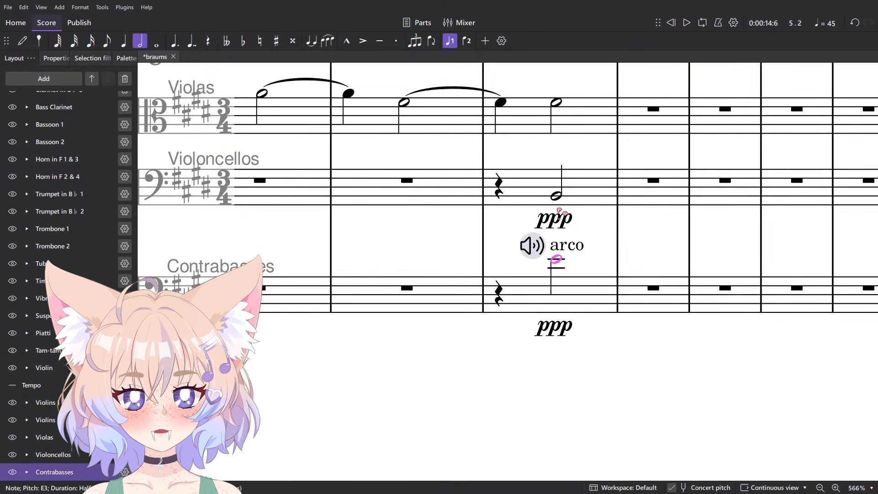
pyautogui.click(558, 104)
pyautogui.scroll(-4, 557, 105)
pyautogui.scroll(7, 555, 187)
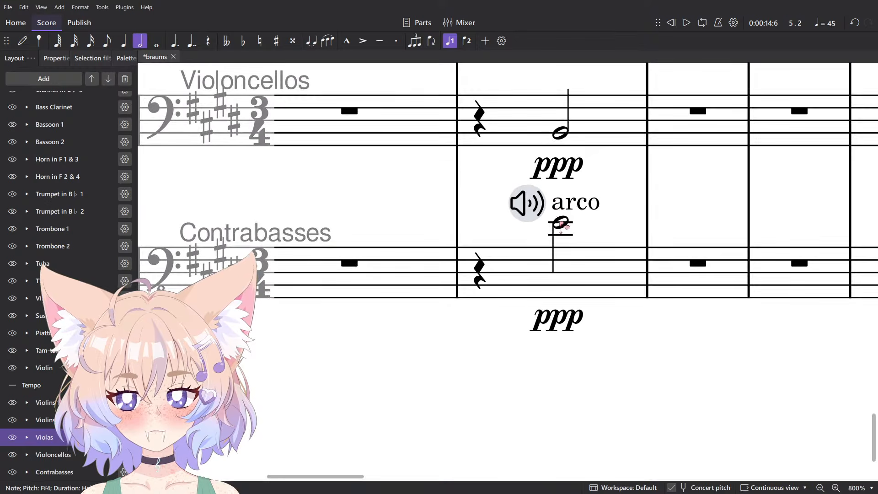
pyautogui.hotkey('ctrl', 'Down')
pyautogui.press('space')
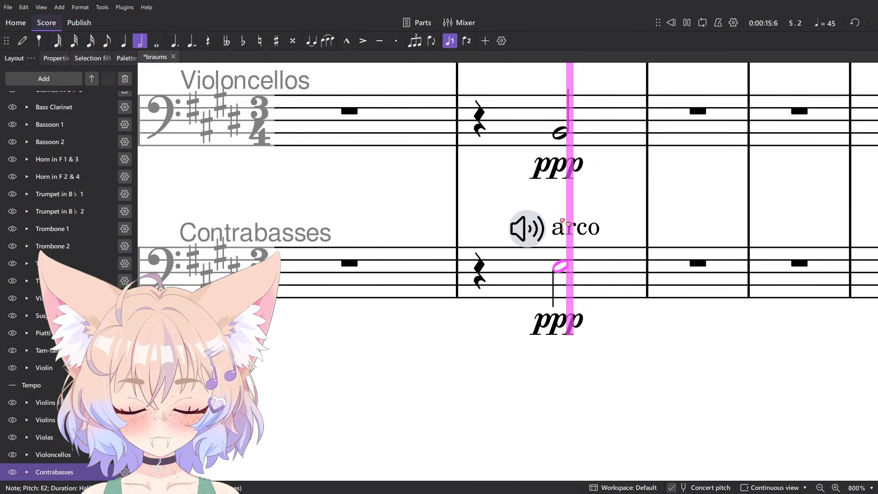
pyautogui.press('space')
# Show the mixer, examine the string instruments' channels and hide it again.
pyautogui.scroll(-8, 459, 233)
pyautogui.scroll(8, 462, 253)
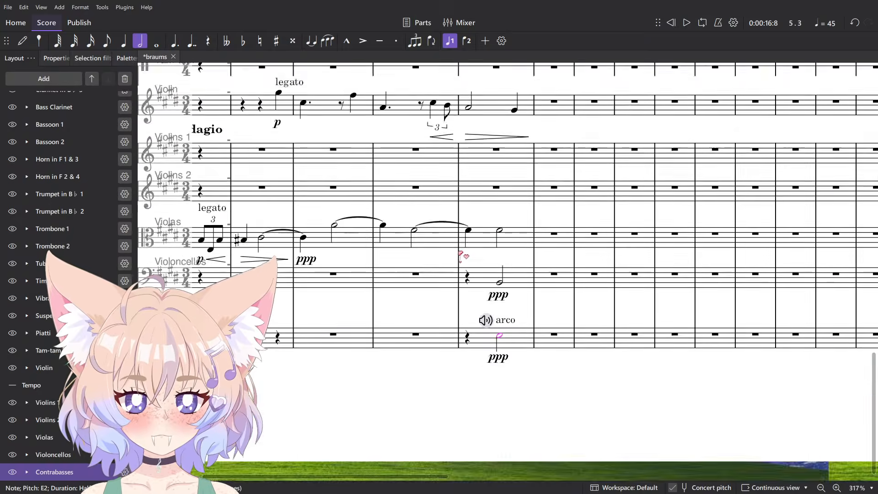
pyautogui.press('F10')
pyautogui.moveTo(403, 477); pyautogui.dragTo(796, 478)
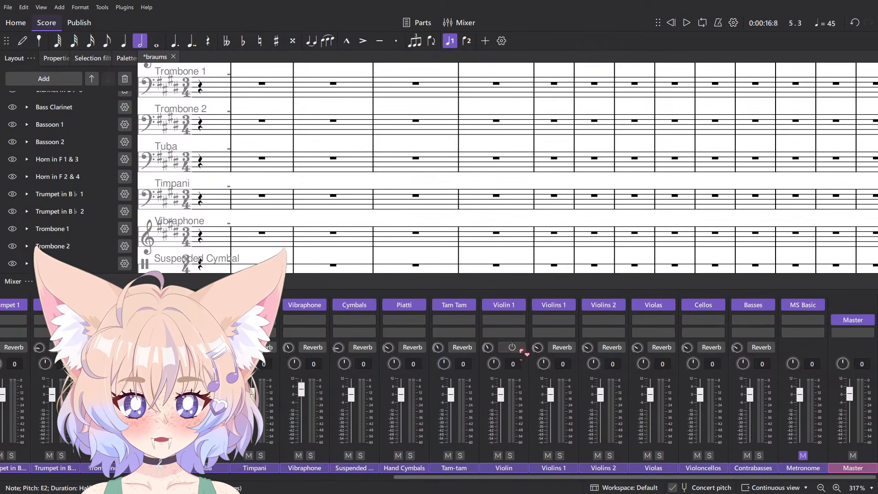
pyautogui.press('F10')
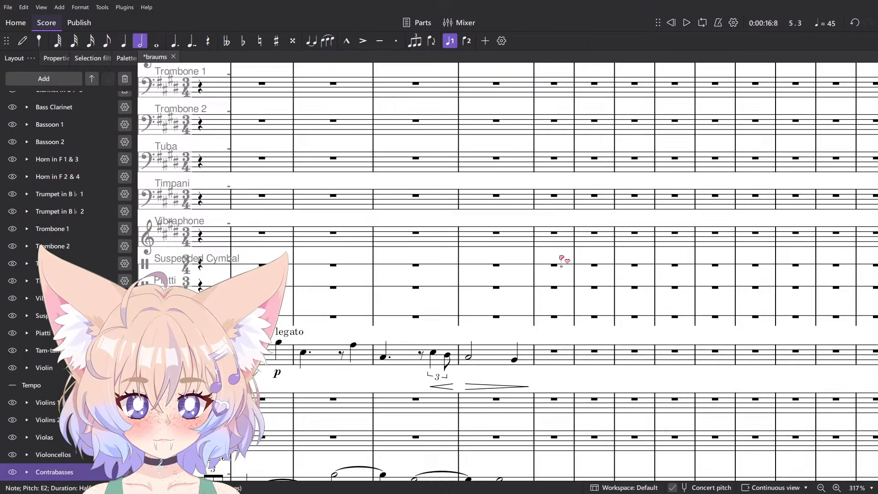
# Play back the score from the beginning through measure 5 while reviewing the woodwind, brass and string staves, and start it again.
pyautogui.moveTo(560, 256); pyautogui.dragTo(777, 218)
pyautogui.click(489, 335)
pyautogui.press('space')
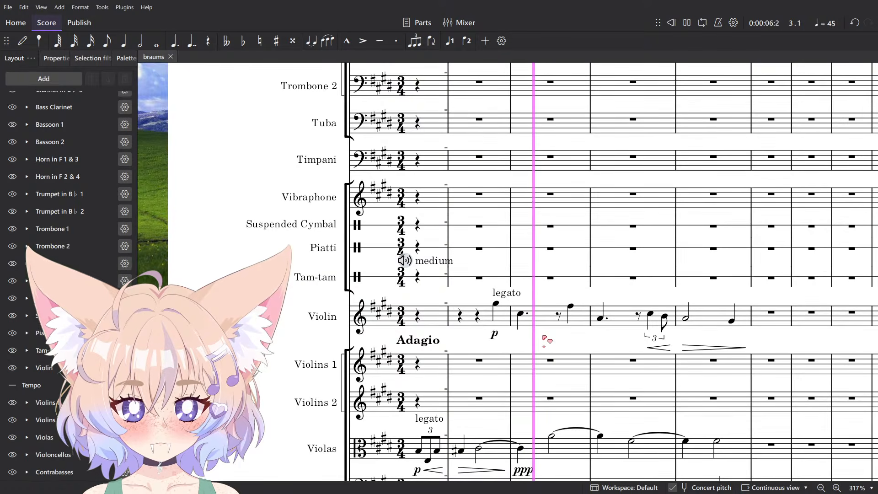
pyautogui.scroll(10, 544, 340)
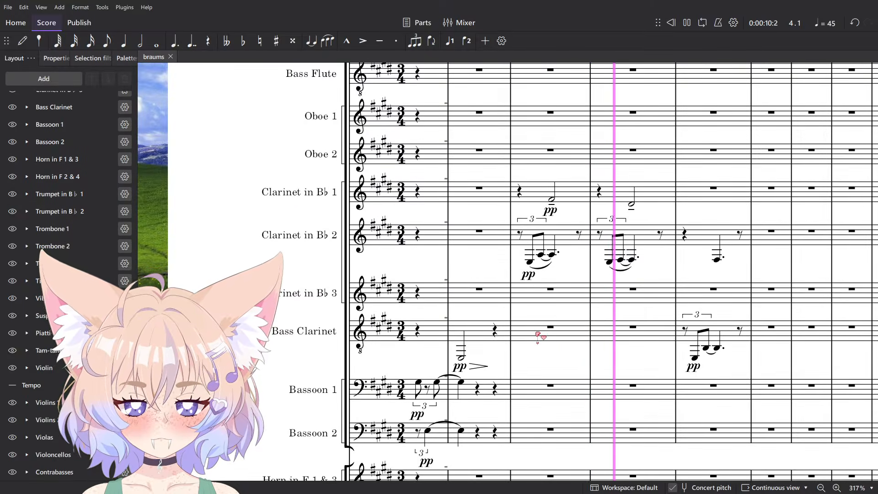
pyautogui.scroll(5, 539, 338)
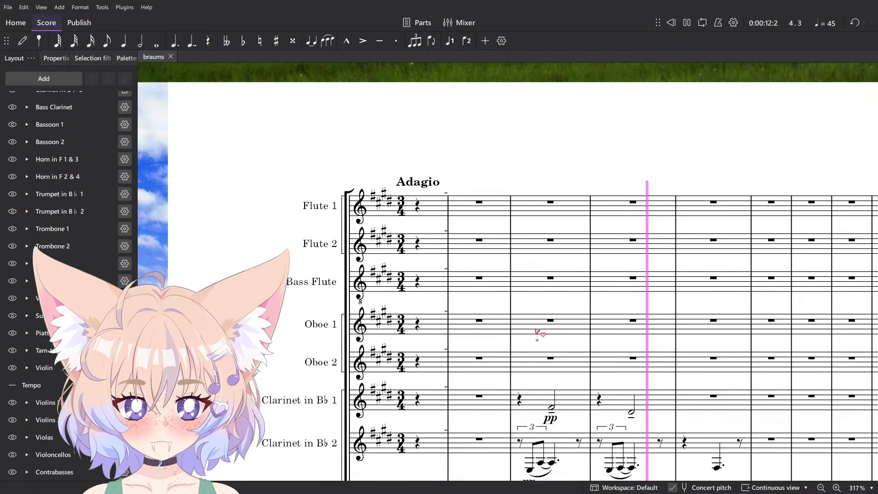
pyautogui.scroll(-6, 537, 332)
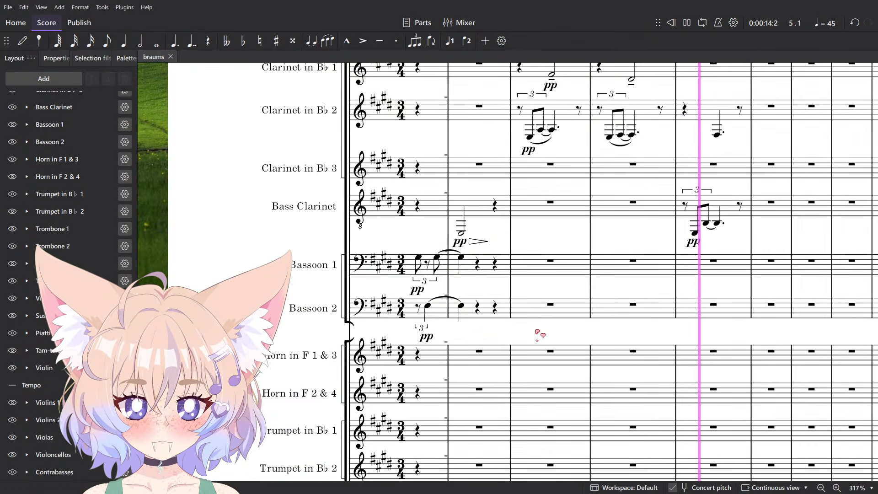
pyautogui.scroll(-8, 538, 335)
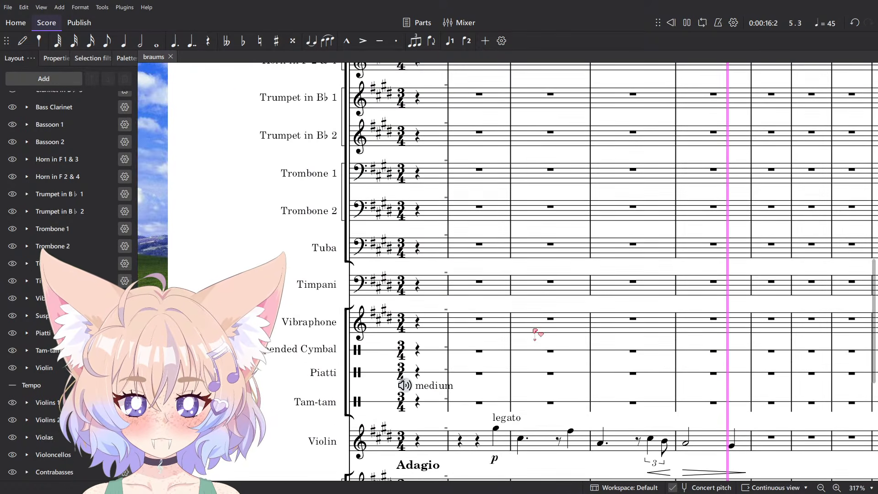
pyautogui.scroll(-5, 534, 331)
pyautogui.press('space')
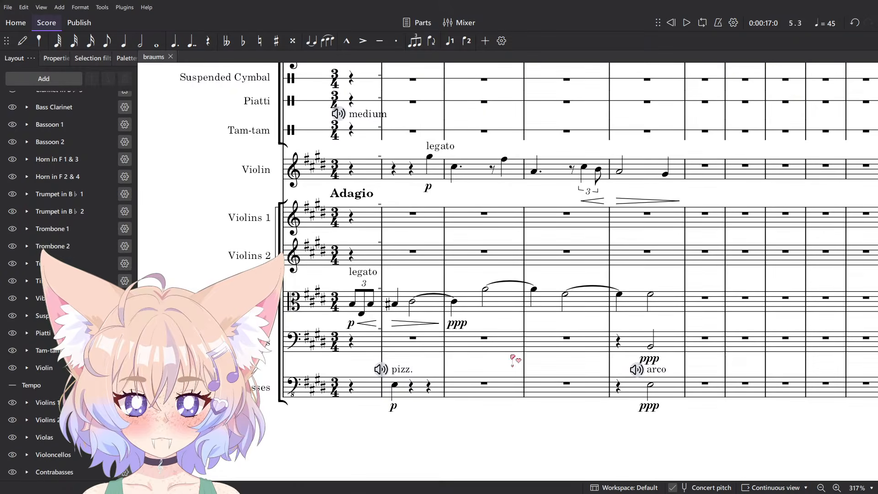
pyautogui.press('space')
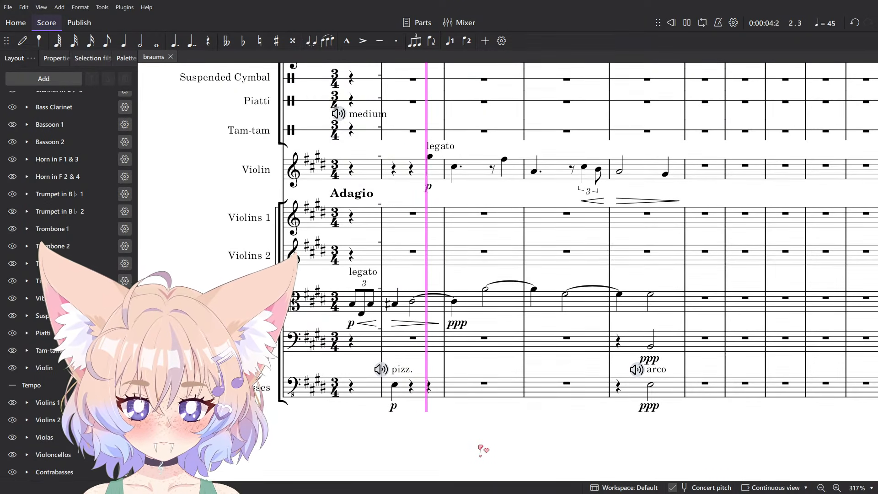
# Move the solo Violin melody of measures 2–5 to the Flute 1 staff and play it back.
pyautogui.scroll(5, 480, 449)
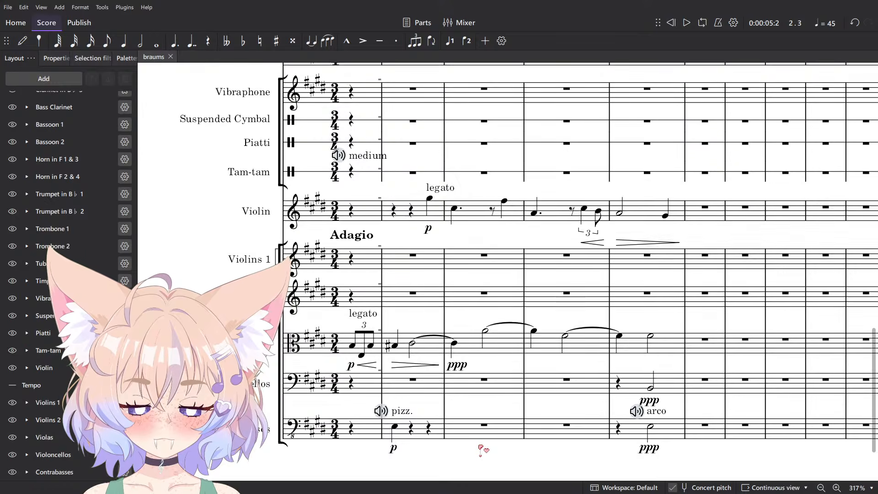
pyautogui.keyDown('shift'); pyautogui.click(649, 424); pyautogui.keyUp('shift')
pyautogui.scroll(-6, 495, 354)
pyautogui.hotkey('ctrl', 'x')
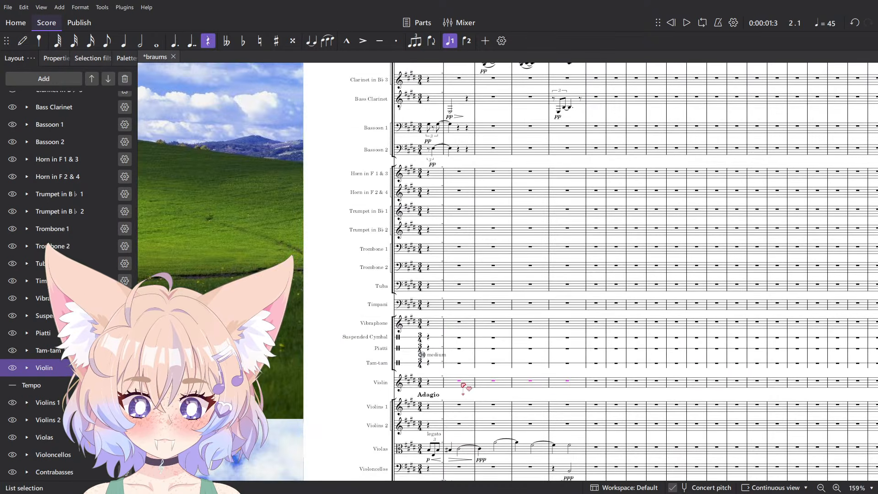
pyautogui.scroll(9, 465, 388)
pyautogui.scroll(6, 450, 437)
pyautogui.hotkey('ctrl', 'v')
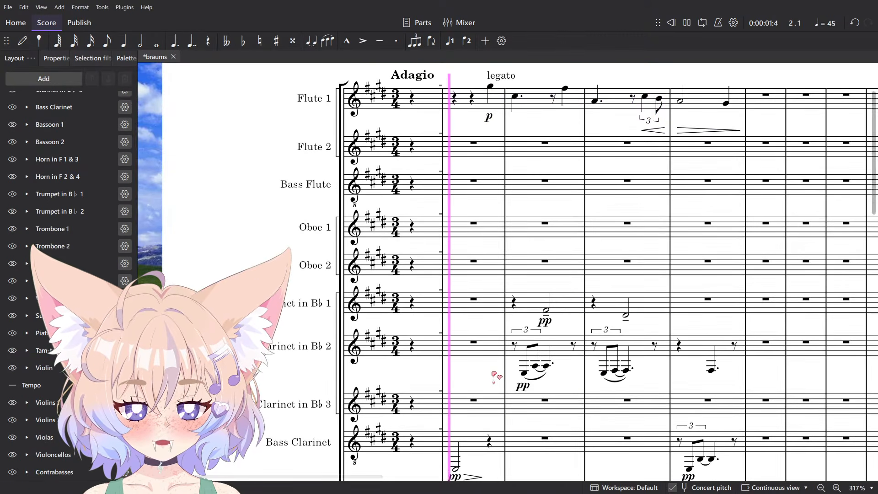
pyautogui.press('space')
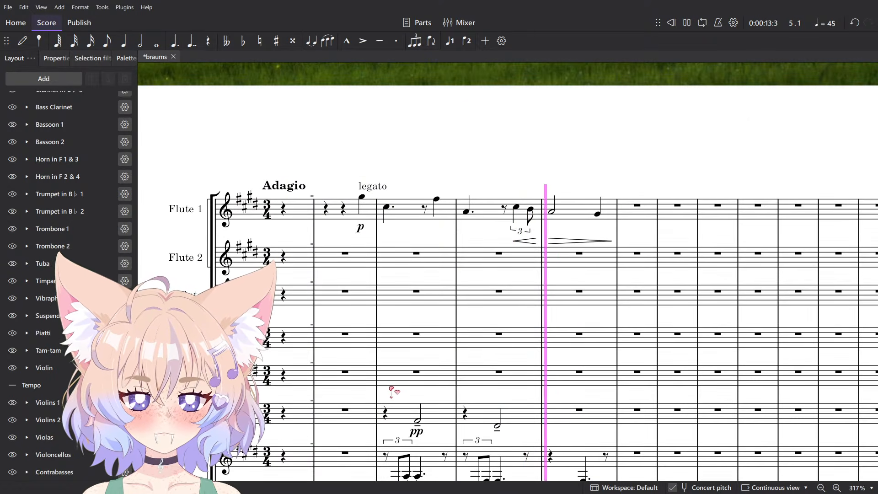
# Replace the Bass Flute instrument with an Alto Flute, found by searching for "alt".
pyautogui.scroll(3, 106, 212)
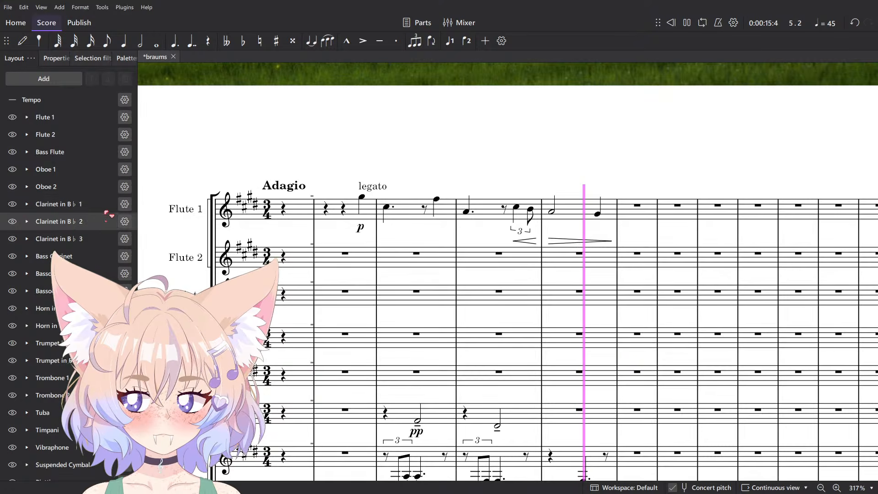
pyautogui.click(124, 155)
pyautogui.click(169, 254)
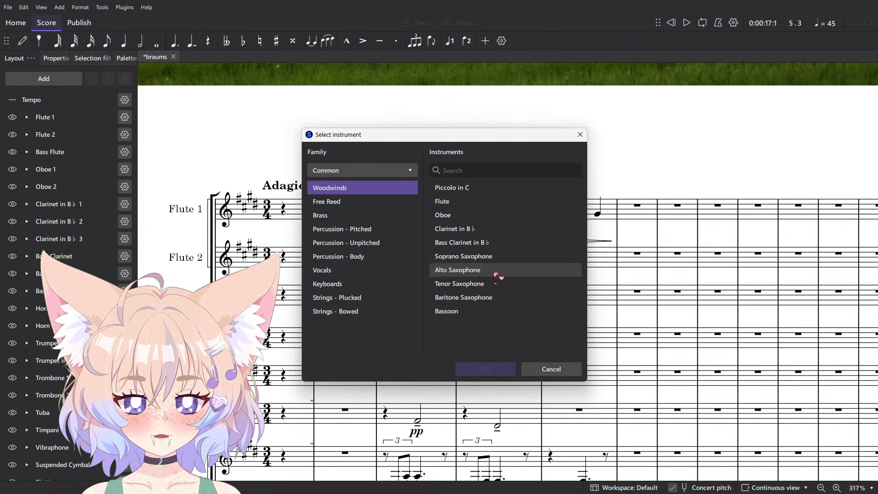
pyautogui.click(500, 170)
pyautogui.write('alt')
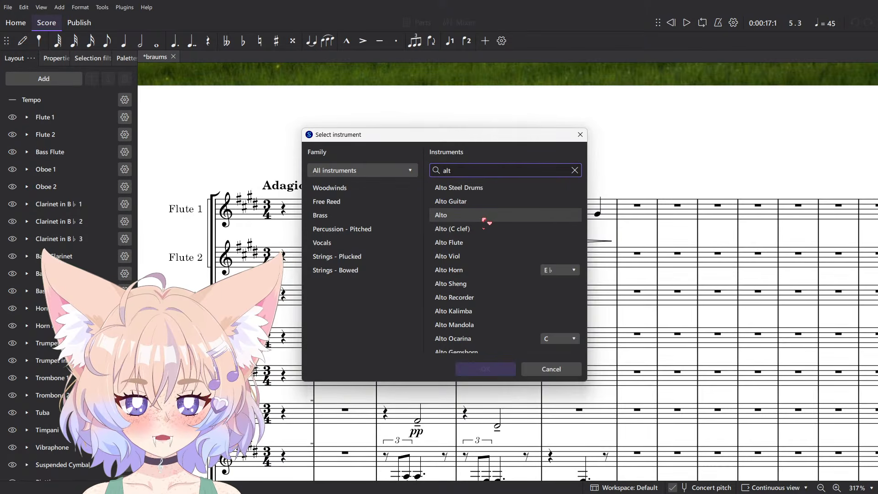
pyautogui.doubleClick(485, 245)
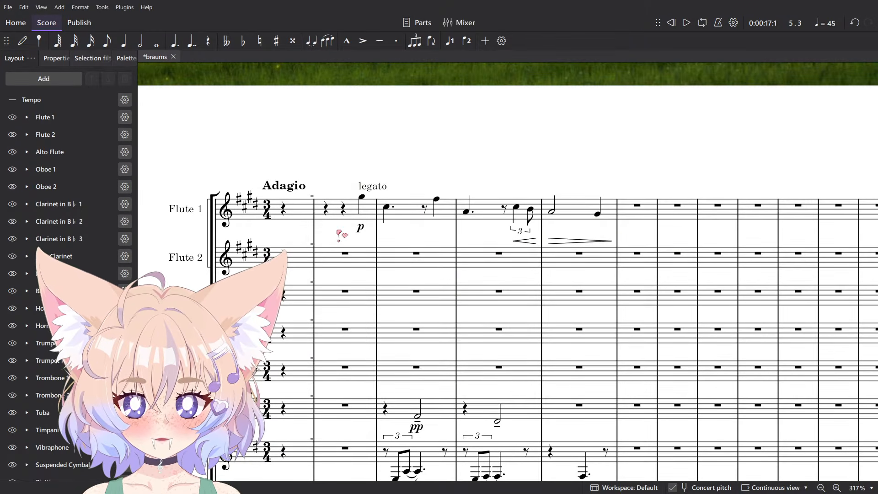
# Move the Flute 1 melody of measures 2–5 to the Alto Flute staff.
pyautogui.click(336, 214)
pyautogui.keyDown('shift'); pyautogui.click(580, 213); pyautogui.keyUp('shift')
pyautogui.hotkey('ctrl', 'x')
pyautogui.click(362, 297)
pyautogui.hotkey('ctrl', 'v')
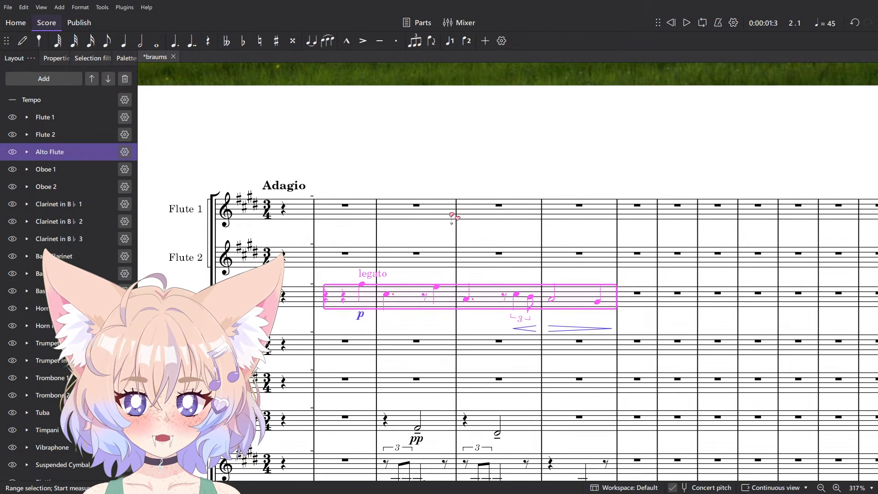
# Set the Alto Flute's playback sound in the mixer to Alto Flute from Orchestral Tools' Berlin Woodwinds.
pyautogui.press('Escape')
pyautogui.press('F10')
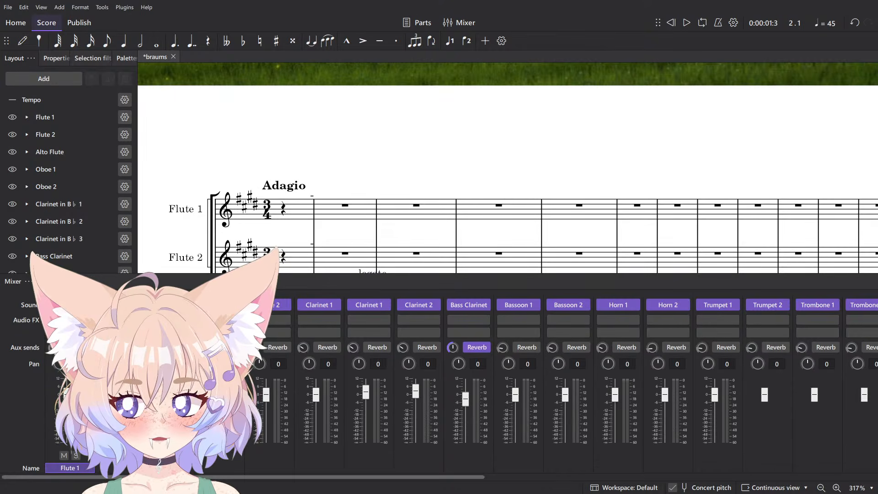
pyautogui.moveTo(256, 335)
pyautogui.moveTo(330, 378)
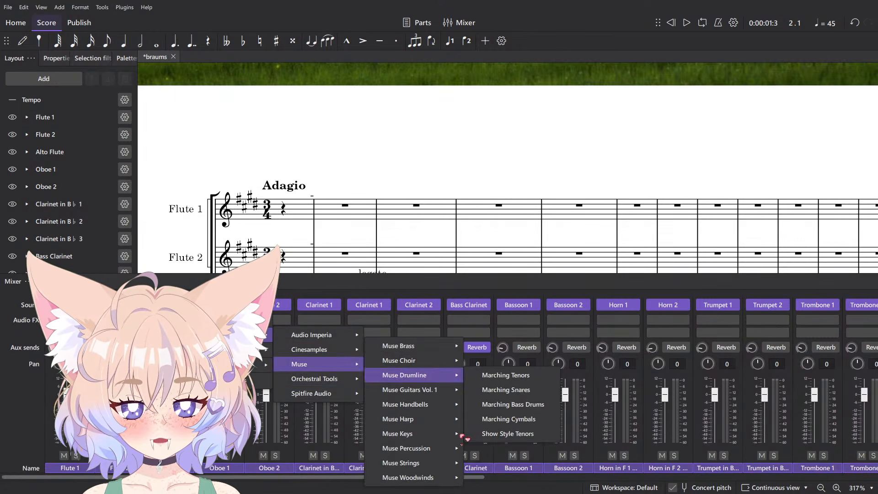
pyautogui.moveTo(408, 452)
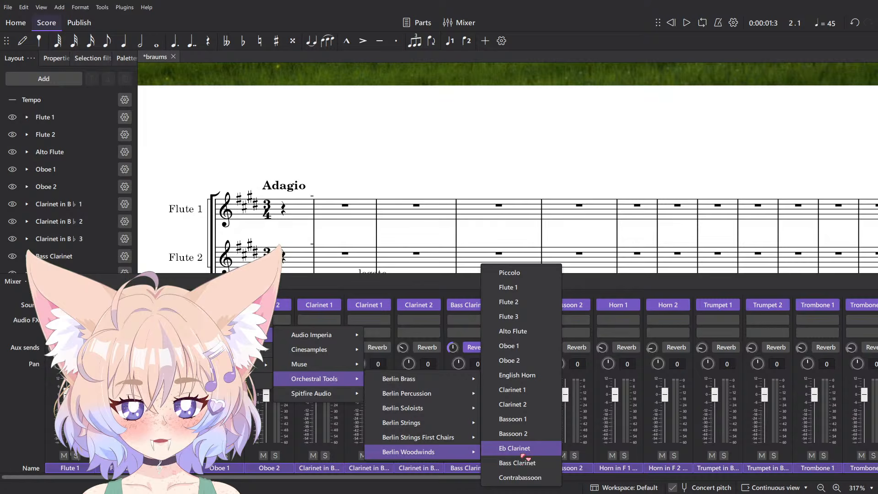
pyautogui.click(537, 333)
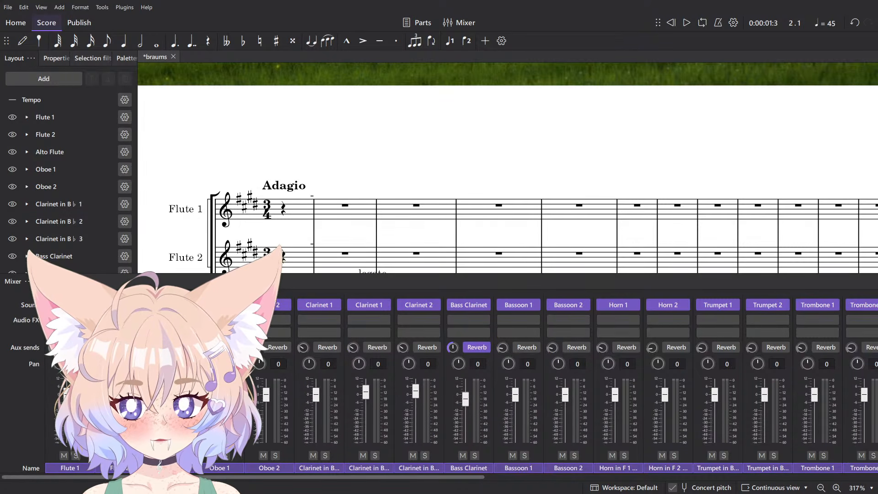
pyautogui.press('F10')
# Play back the Alto Flute melody from its first note in measure 2 into measure 4.
pyautogui.click(362, 285)
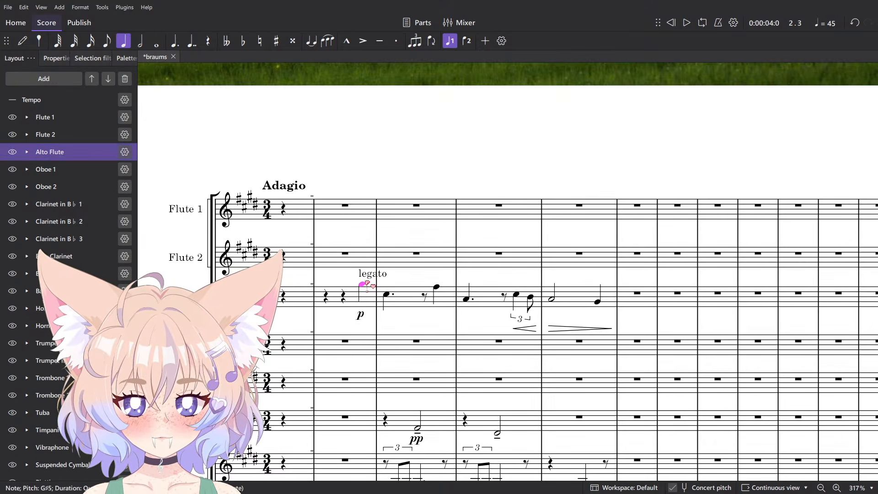
pyautogui.press('space')
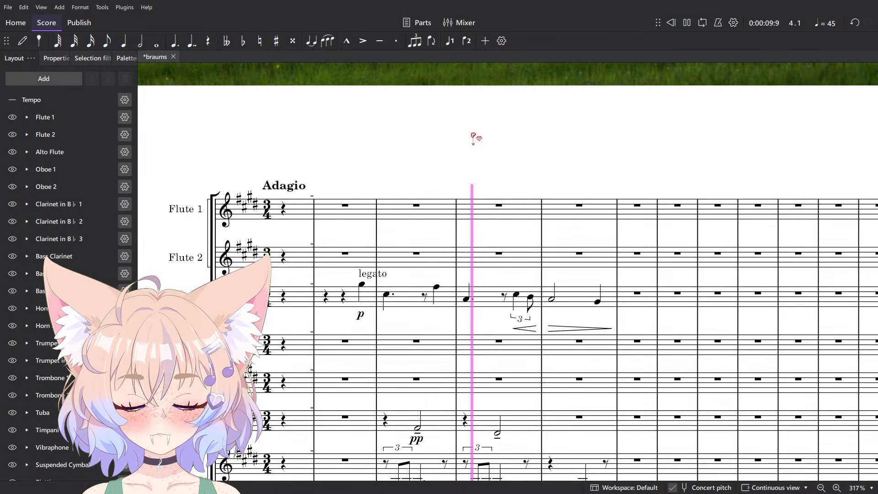
pyautogui.press('space')
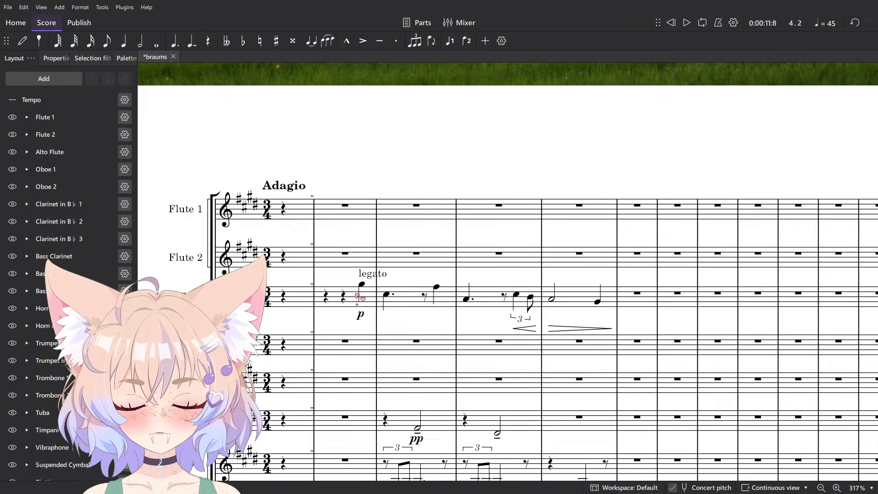
# Add a slur to the Alto Flute melody starting on the last quarter note of measure 3.
pyautogui.click(361, 289)
pyautogui.click(433, 287)
pyautogui.press('s')
# Compare with the Intermezzo in the Brahms PDF and raise the Violas' tied notes across measures 4 and 5 to A4.
pyautogui.scroll(-15, 453, 233)
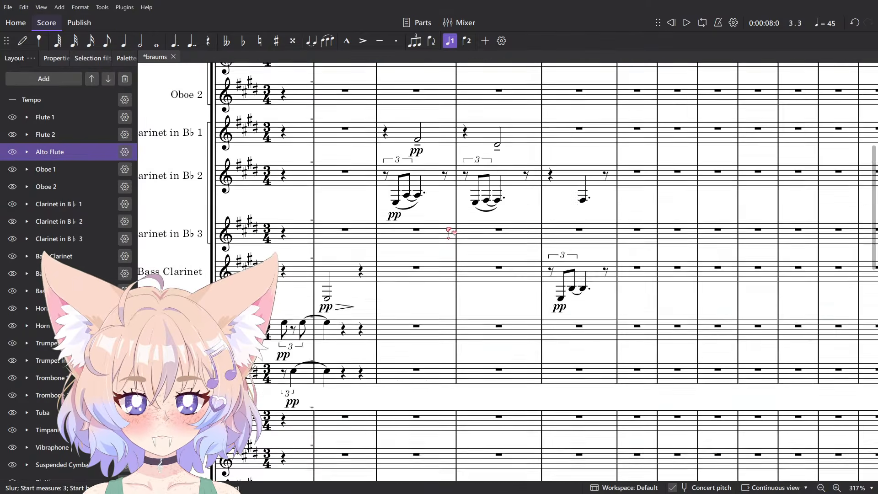
pyautogui.scroll(5, 460, 179)
pyautogui.press('Escape')
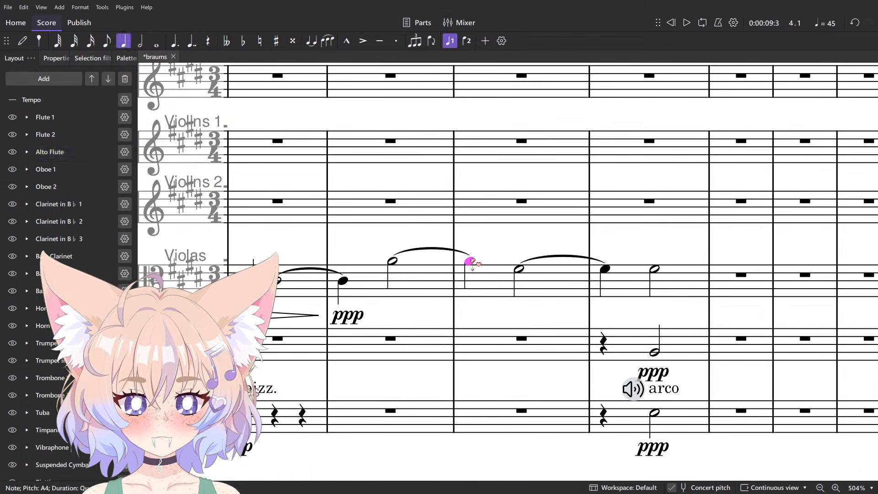
pyautogui.hotkey('alt', 'Tab')
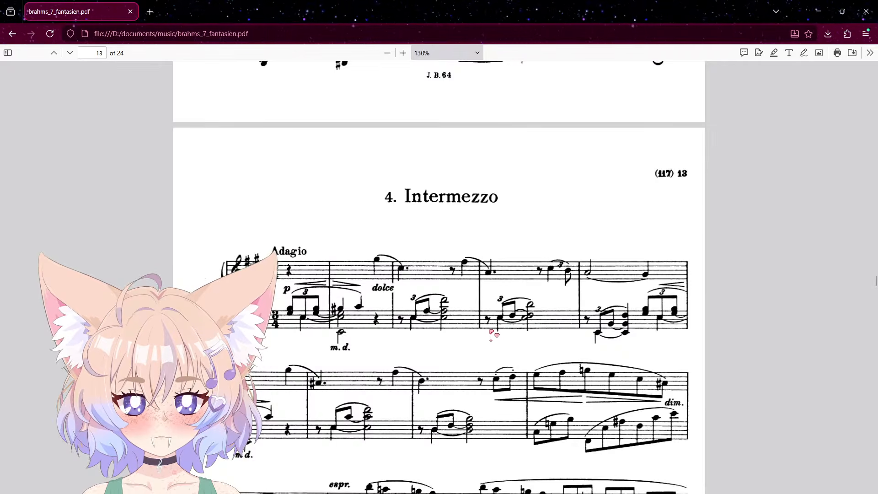
pyautogui.scroll(5, 491, 332)
pyautogui.hotkey('alt', 'Tab')
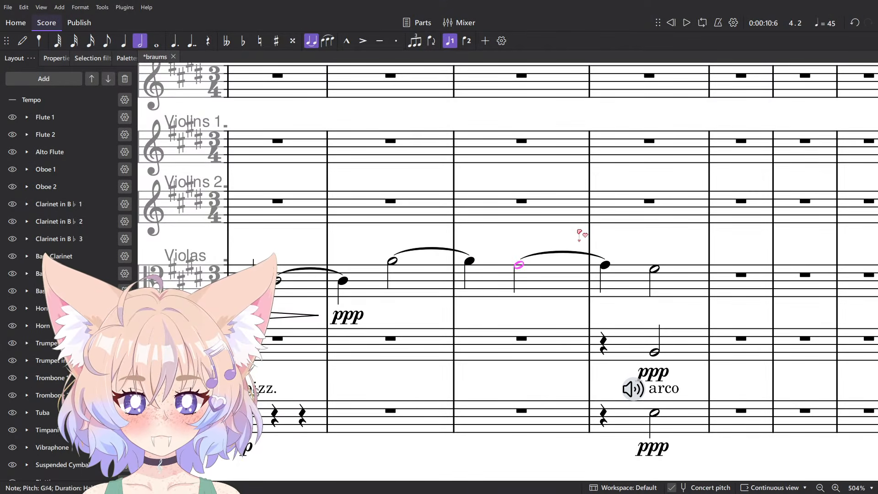
pyautogui.press('space')
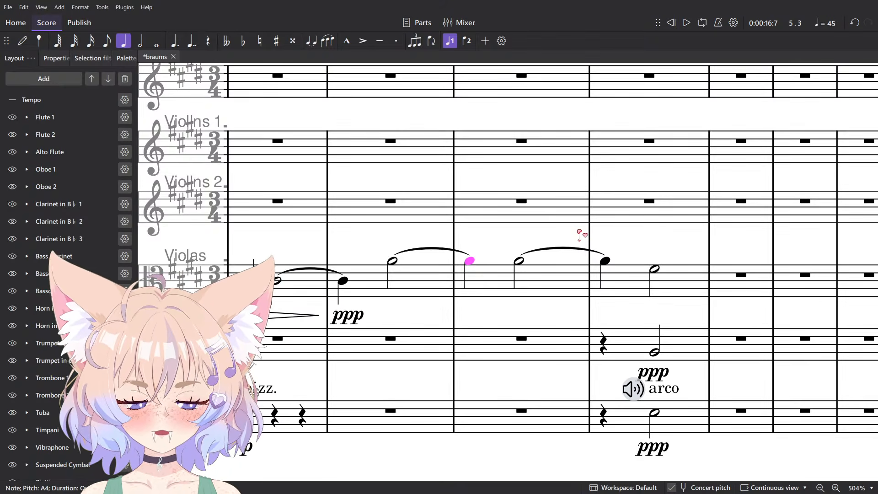
# Play back the opening Violas phrase from the pickup measure into measure 2.
pyautogui.moveTo(339, 220); pyautogui.dragTo(466, 188)
pyautogui.moveTo(545, 195); pyautogui.dragTo(548, 216)
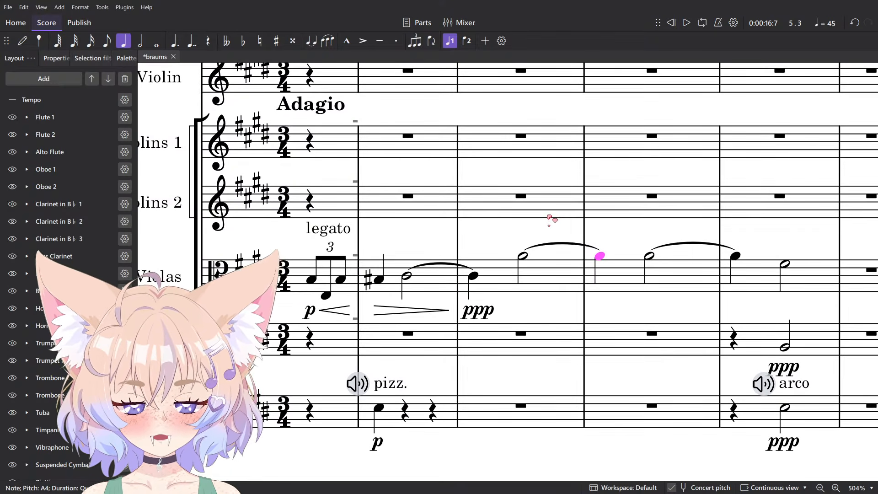
pyautogui.click(356, 283)
pyautogui.press('space')
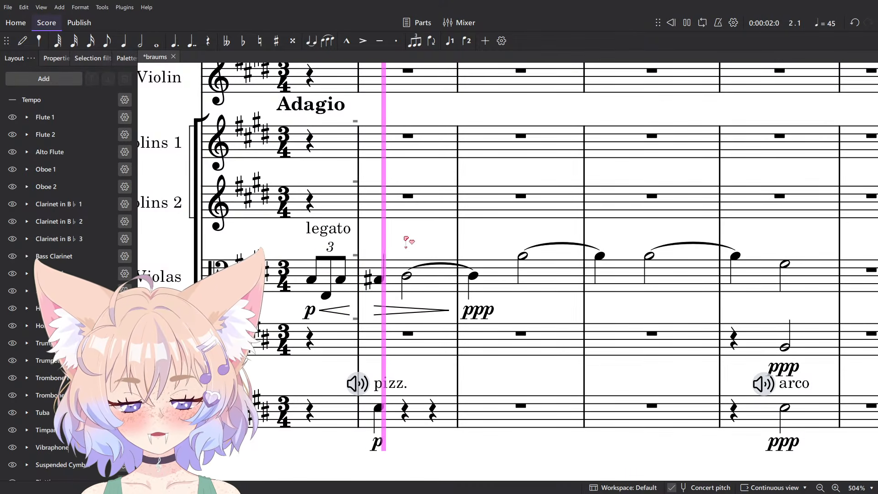
pyautogui.press('space')
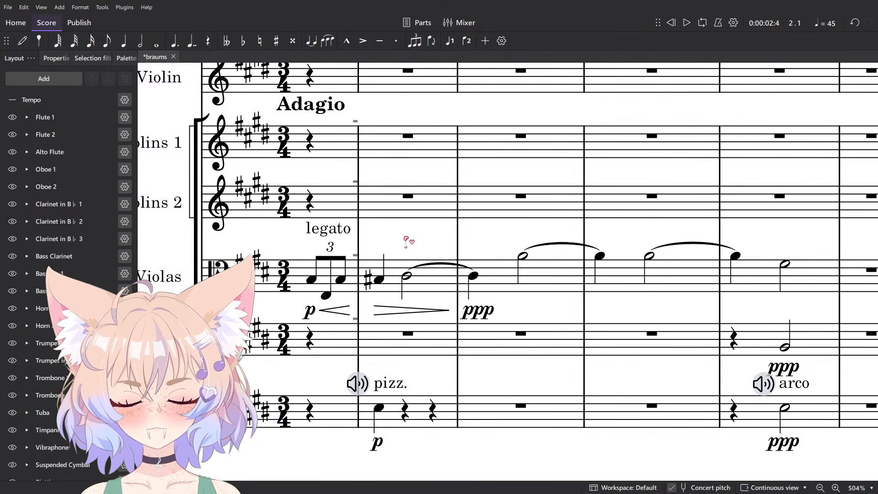
# Replace the solo Violin instrument with a solo Violoncello.
pyautogui.keyDown('ctrl'); pyautogui.scroll(-3, 406, 240); pyautogui.keyUp('ctrl')
pyautogui.scroll(1, 414, 240)
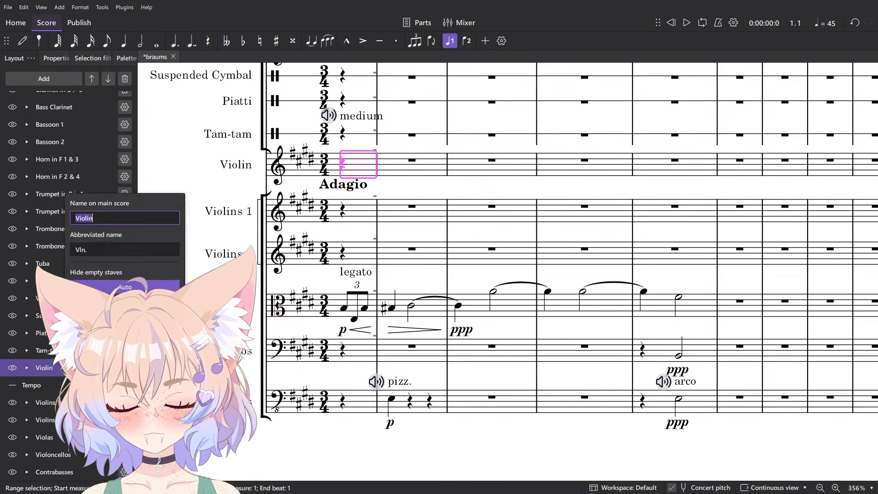
pyautogui.click(124, 340)
pyautogui.doubleClick(490, 249)
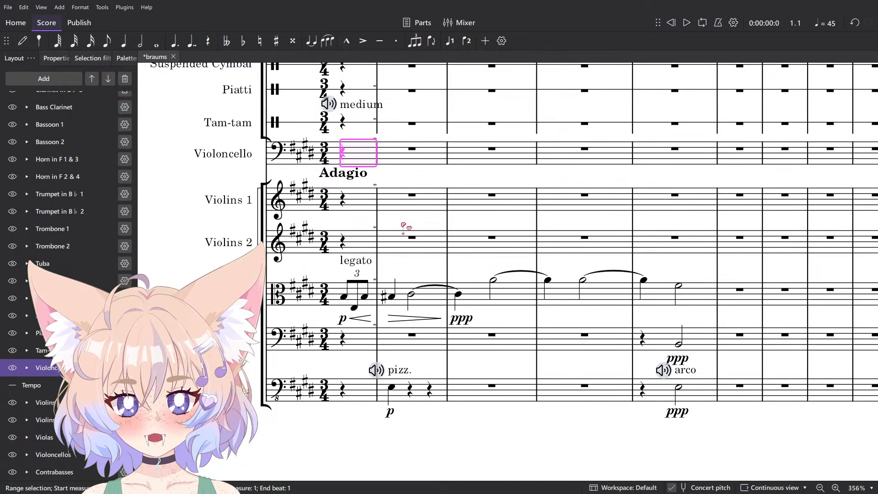
# Set the solo Violoncello's playback sound in the mixer to Cellos from Orchestral Tools' Berlin Strings.
pyautogui.press('F10')
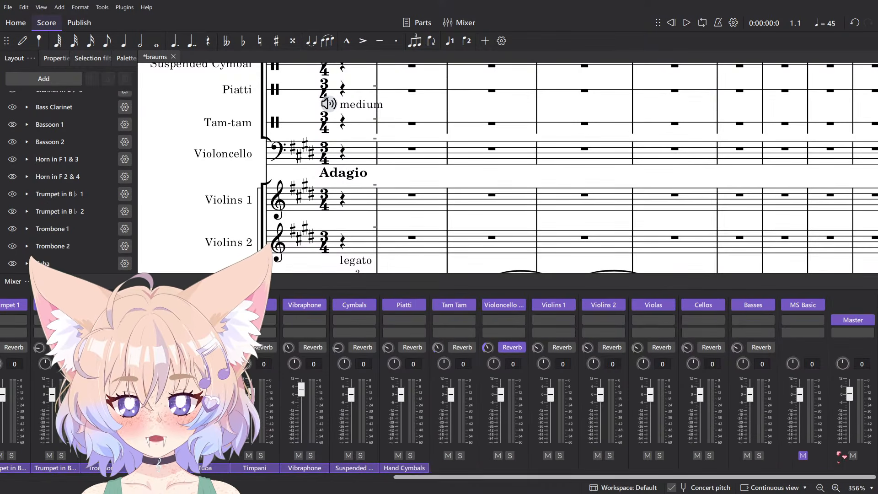
pyautogui.click(520, 305)
pyautogui.moveTo(571, 335)
pyautogui.moveTo(683, 382)
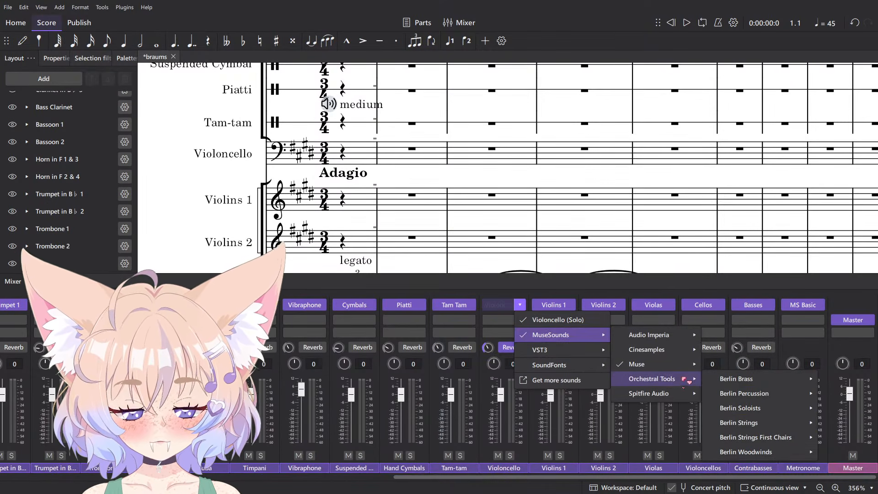
pyautogui.moveTo(782, 398)
pyautogui.moveTo(783, 429)
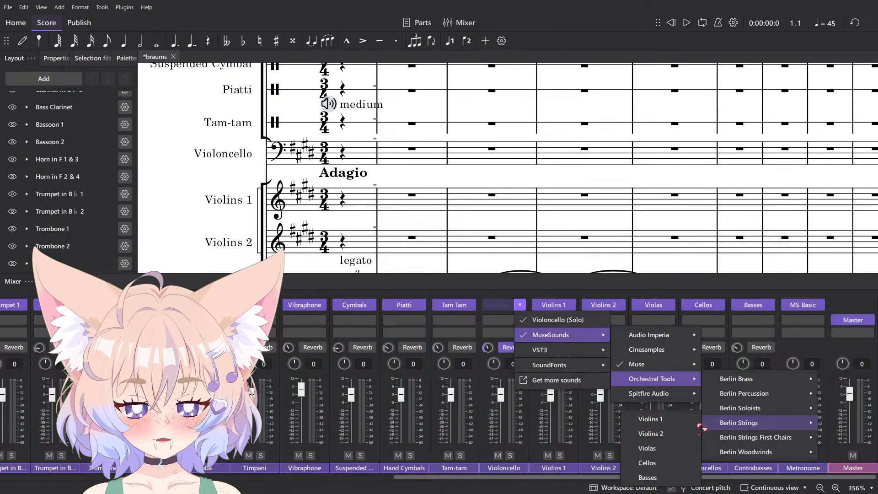
pyautogui.click(647, 462)
pyautogui.press('F10')
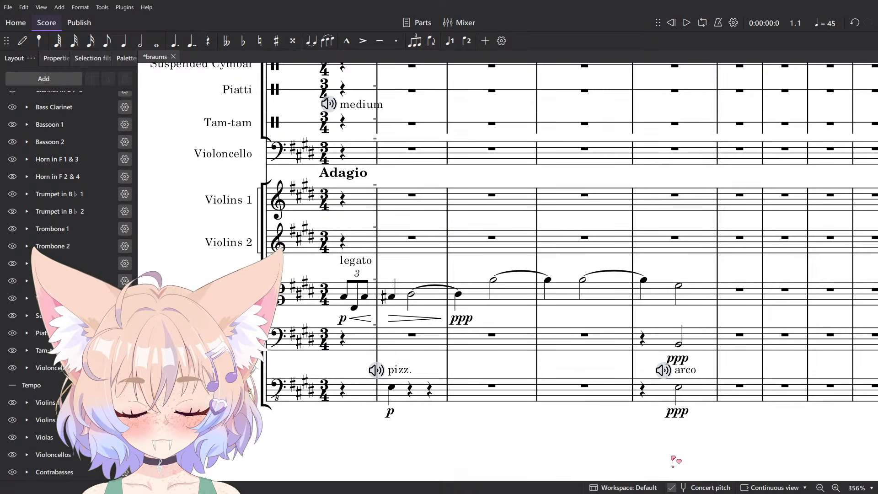
# Move the Violas part of measures 1–5 to the solo Violoncello staff and play it back.
pyautogui.scroll(1, 494, 352)
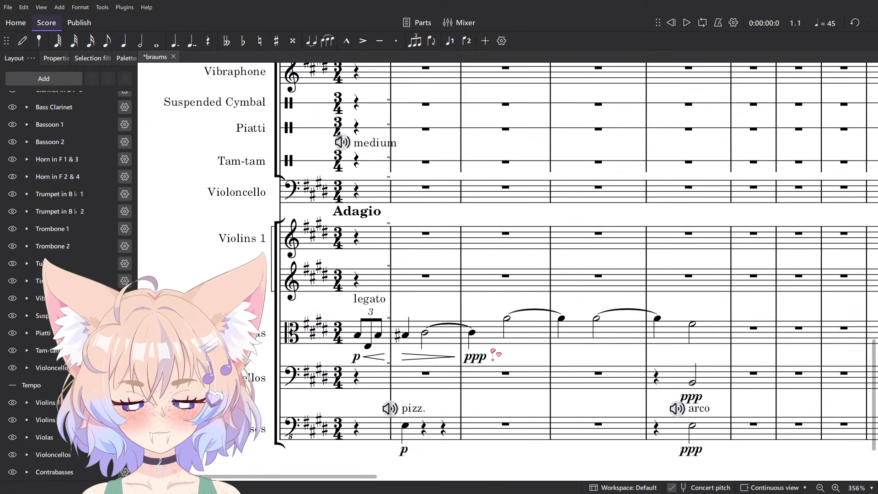
pyautogui.click(677, 340)
pyautogui.keyDown('shift'); pyautogui.click(371, 336); pyautogui.keyUp('shift')
pyautogui.hotkey('ctrl', 'x')
pyautogui.click(376, 197)
pyautogui.hotkey('ctrl', 'v')
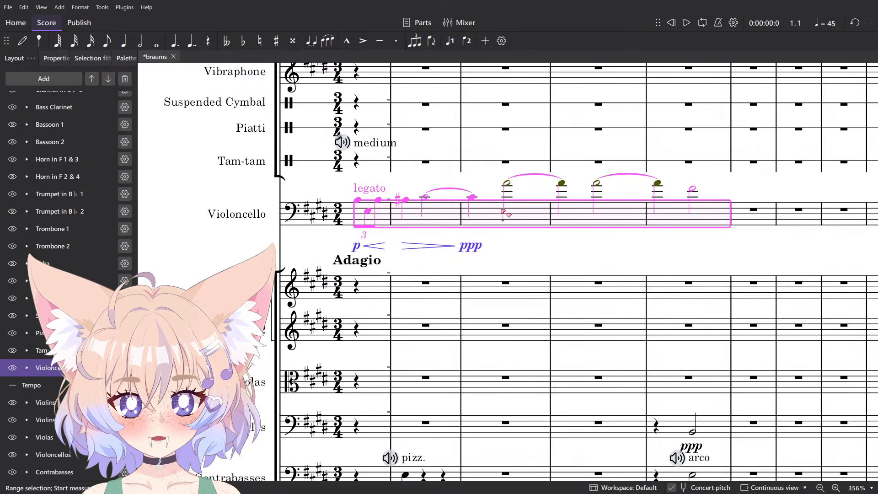
pyautogui.press('Escape')
pyautogui.press('space')
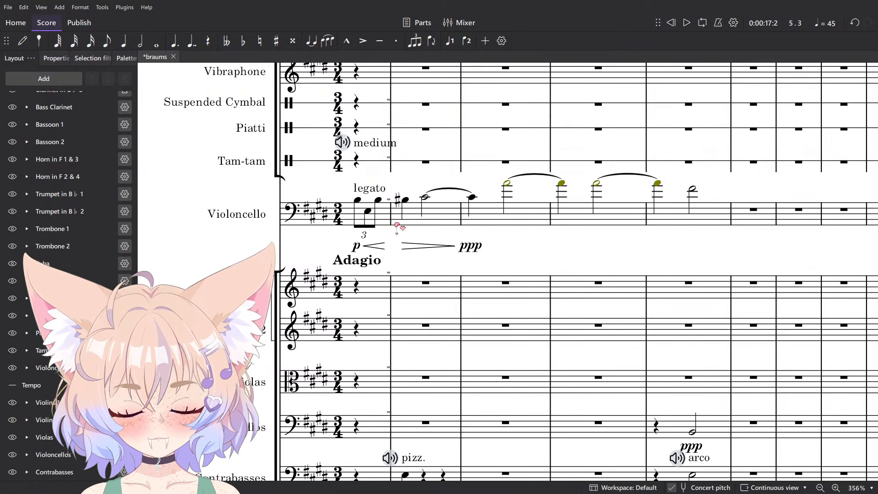
# Change the solo Violoncello's dynamic at measure 3 to pp.
pyautogui.click(356, 247)
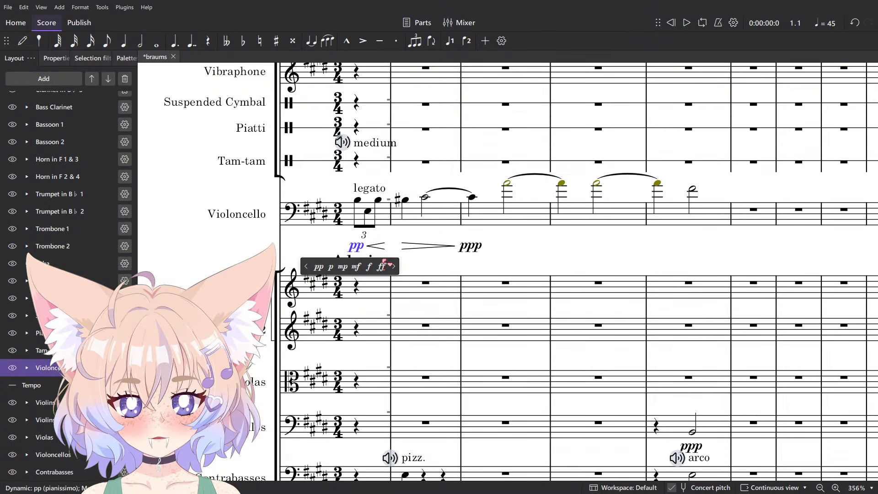
pyautogui.click(472, 248)
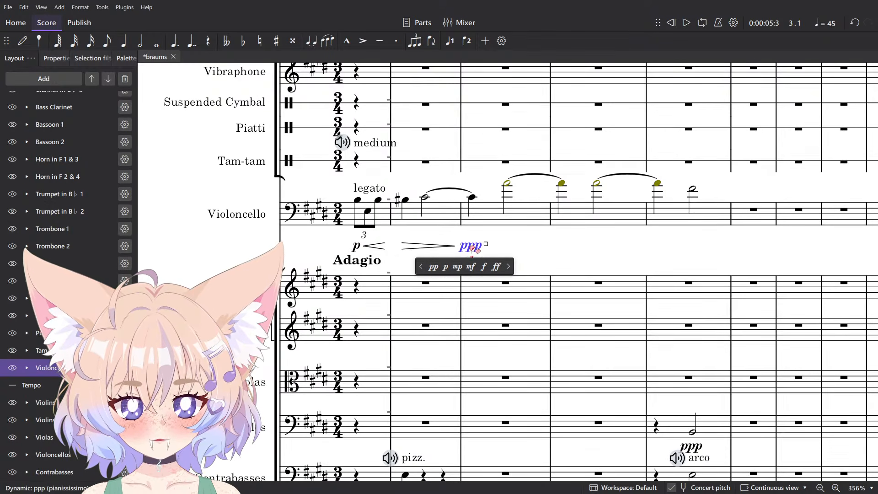
pyautogui.click(433, 267)
pyautogui.press('F10')
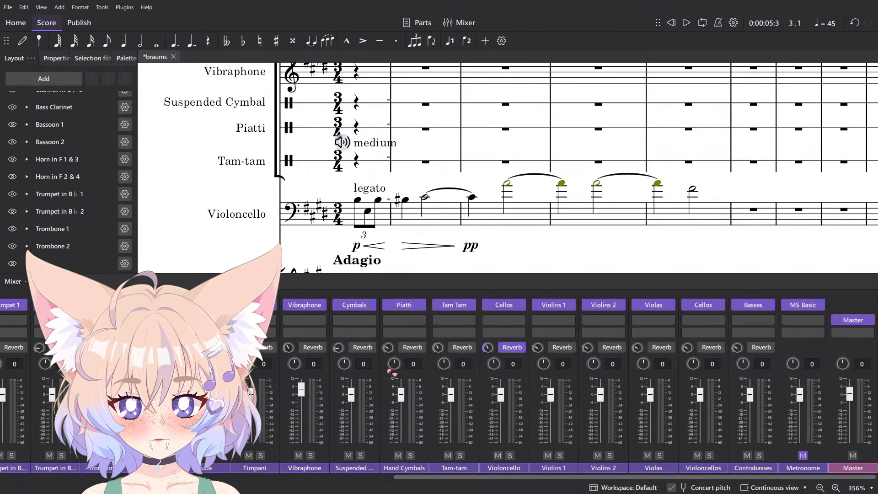
pyautogui.press('F10')
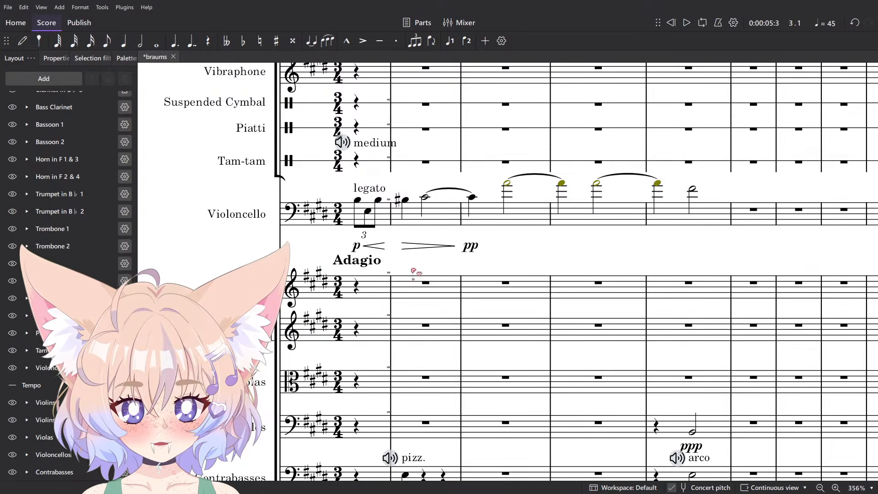
# Save the score and play back the full orchestration from measure 3.
pyautogui.click(581, 283)
pyautogui.scroll(1, 572, 280)
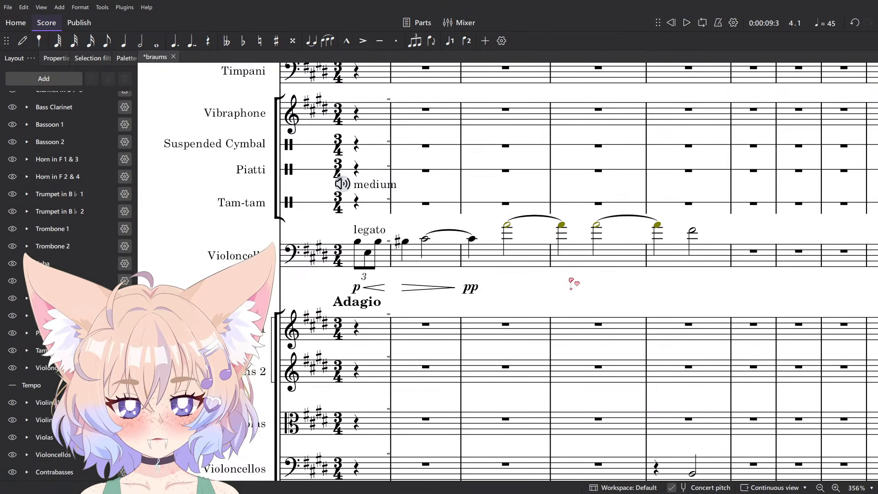
pyautogui.press('space')
pyautogui.press('space')
pyautogui.hotkey('ctrl', 's')
pyautogui.scroll(1, 572, 281)
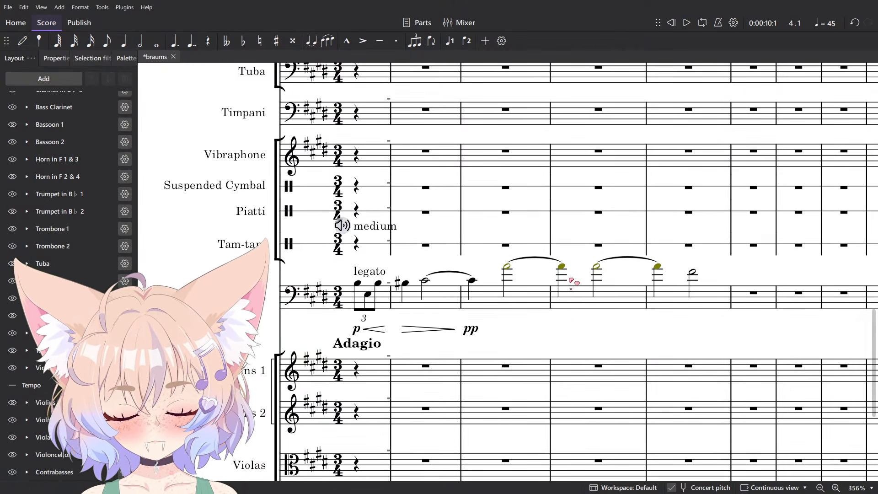
pyautogui.click(591, 297)
pyautogui.click(569, 319)
pyautogui.press('space')
pyautogui.scroll(-2, 541, 317)
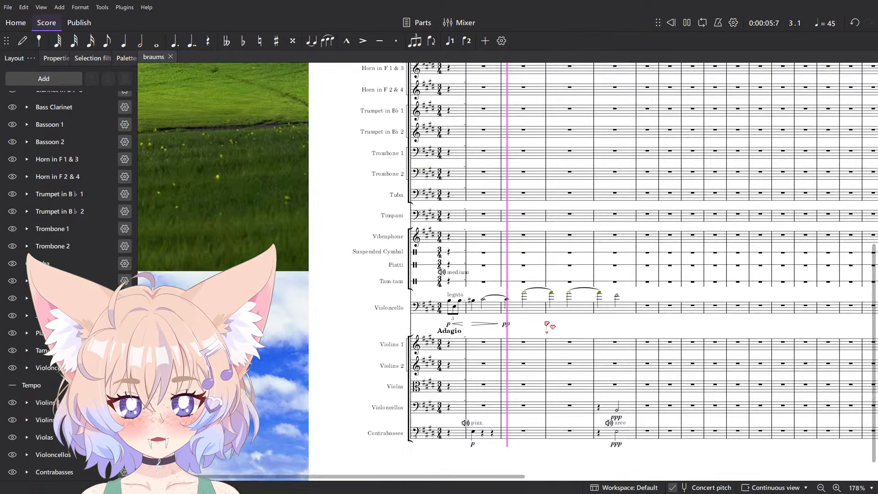
pyautogui.scroll(7, 582, 348)
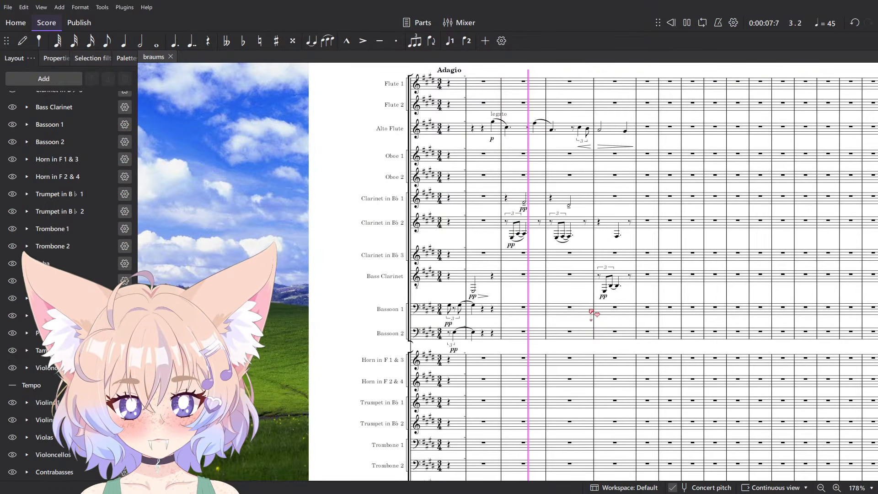
pyautogui.scroll(-7, 591, 315)
pyautogui.scroll(2, 590, 338)
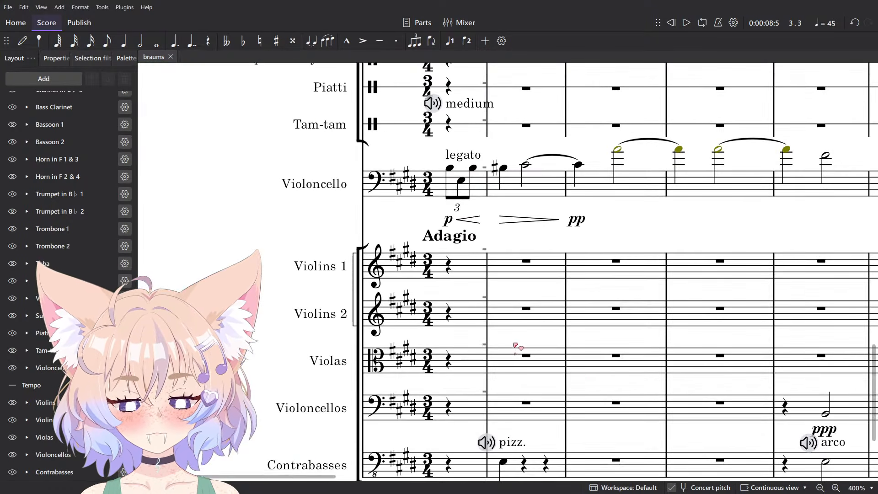
# Check the Intermezzo's piano score, then enter Violas half notes A3 and F♯3 on beat 2 of measures 3 and 4.
pyautogui.click(507, 327)
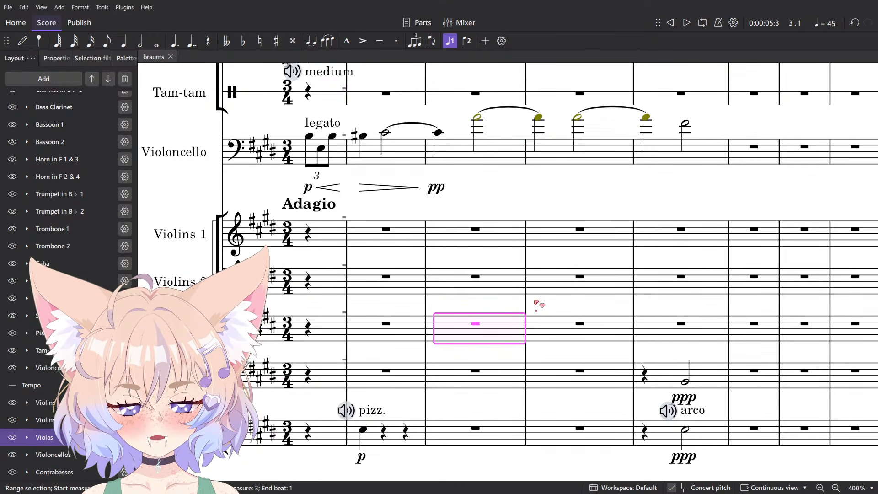
pyautogui.scroll(-1, 448, 292)
pyautogui.scroll(4, 447, 291)
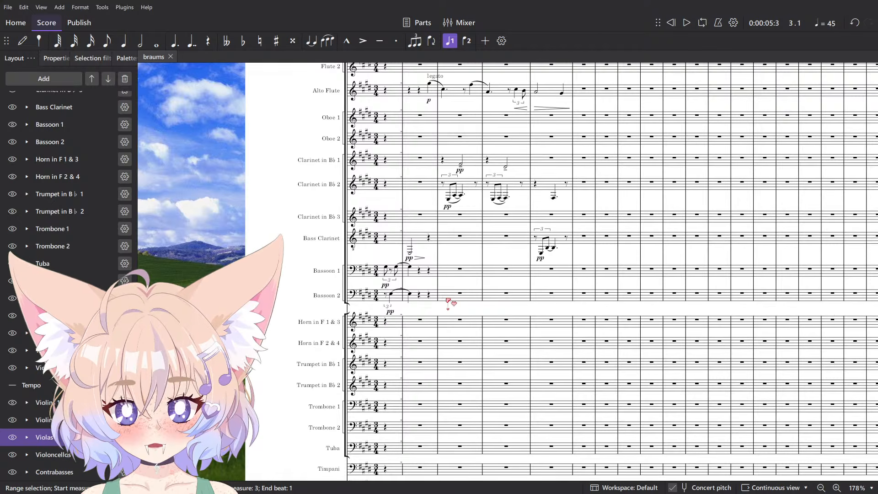
pyautogui.hotkey('alt', 'Tab')
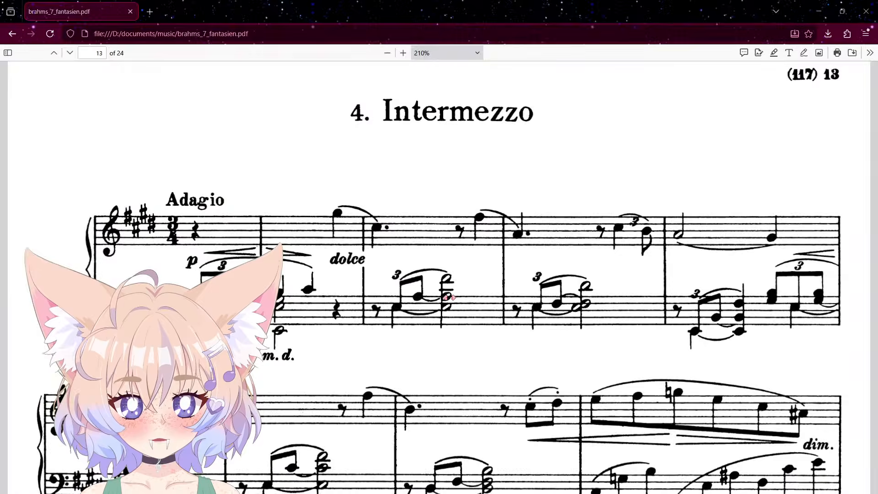
pyautogui.hotkey('alt', 'Tab')
pyautogui.keyDown('ctrl'); pyautogui.scroll(6, 465, 334); pyautogui.keyUp('ctrl')
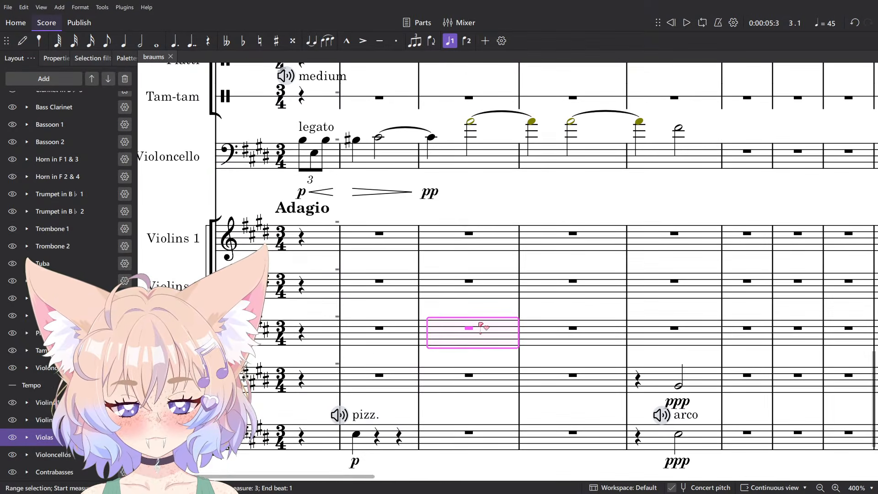
pyautogui.press('n')
pyautogui.press('5')
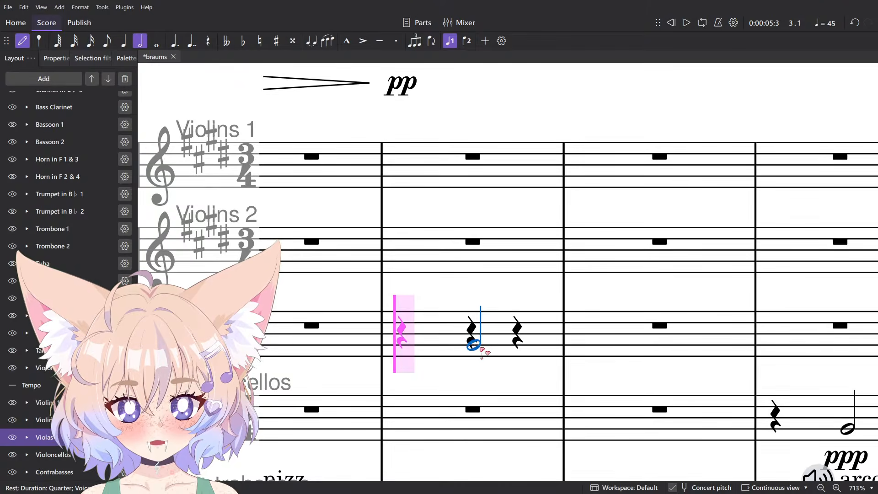
pyautogui.click(480, 347)
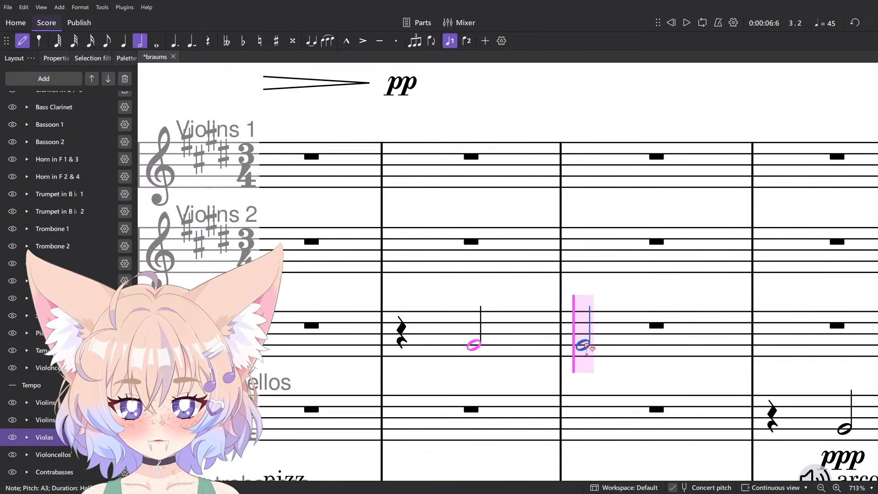
pyautogui.press('5')
pyautogui.press('0')
pyautogui.click(657, 363)
pyautogui.scroll(-4, 556, 352)
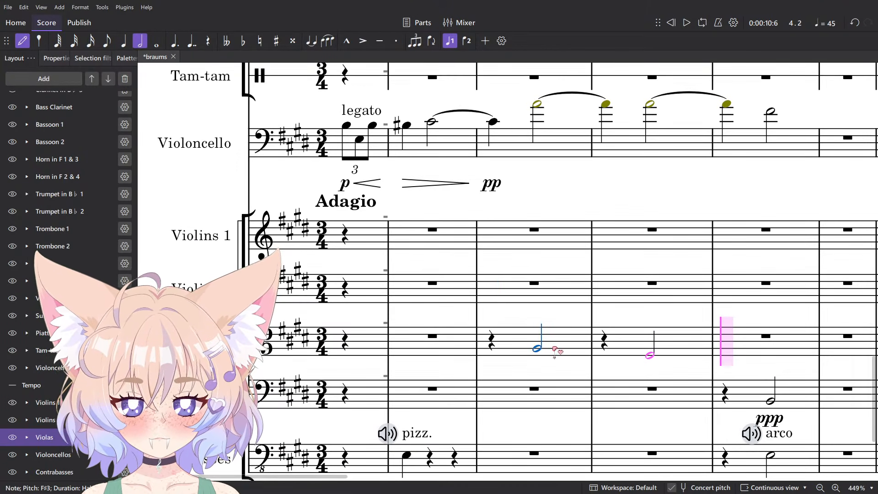
# Enter Violins 2 half notes F♯4 and D♯4 on beat 2 of measures 3 and 4.
pyautogui.click(494, 302)
pyautogui.press('0')
pyautogui.press('0')
pyautogui.press('0')
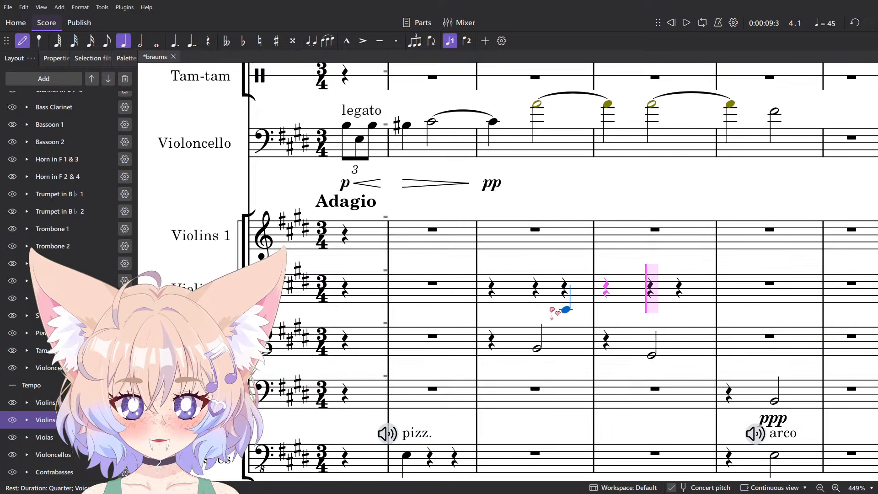
pyautogui.click(543, 301)
pyautogui.click(651, 306)
pyautogui.press('Escape')
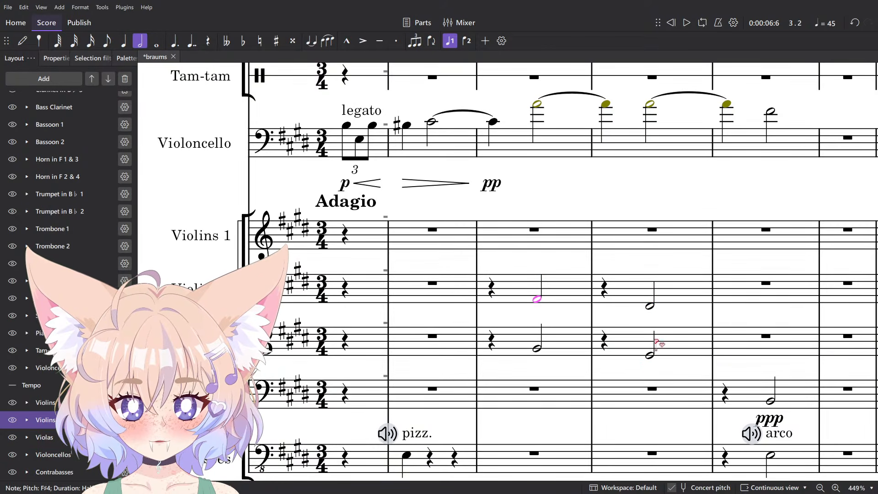
# Tie the Violins 2 and Violas half notes in measures 3 and 4 to quarter notes on the following downbeats.
pyautogui.keyDown('shift'); pyautogui.click(539, 301); pyautogui.keyUp('shift')
pyautogui.press('+')
pyautogui.click(650, 306)
pyautogui.keyDown('shift'); pyautogui.click(649, 355); pyautogui.keyUp('shift')
pyautogui.press('+')
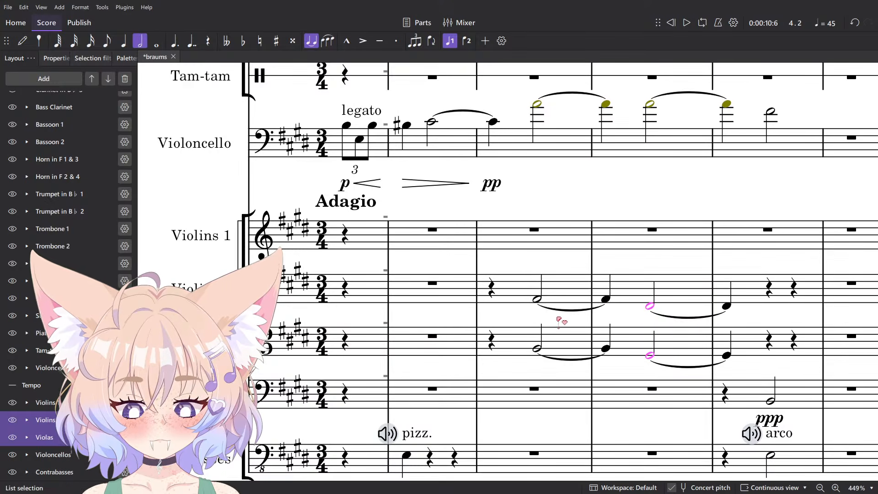
# Add a pp dynamic to the measure 3 half notes in Violins 2 and Violas.
pyautogui.click(533, 304)
pyautogui.click(537, 348)
pyautogui.keyDown('ctrl'); pyautogui.click(537, 300); pyautogui.keyUp('ctrl')
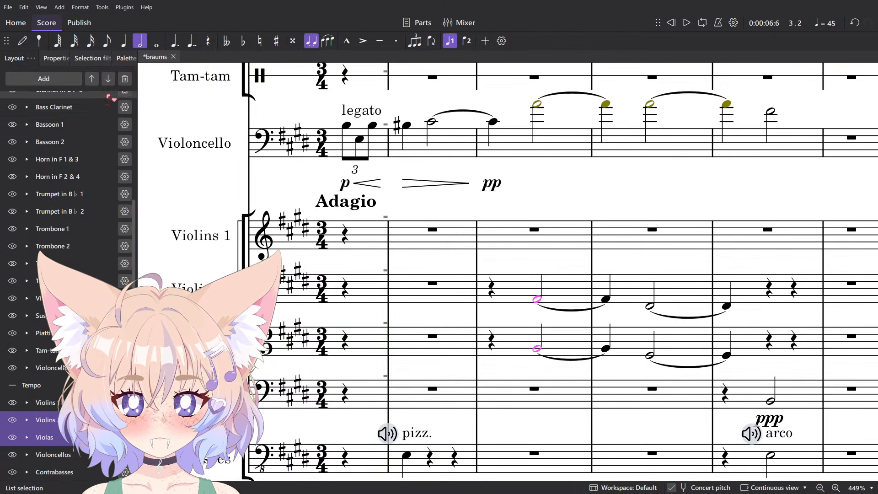
pyautogui.click(124, 58)
pyautogui.click(32, 164)
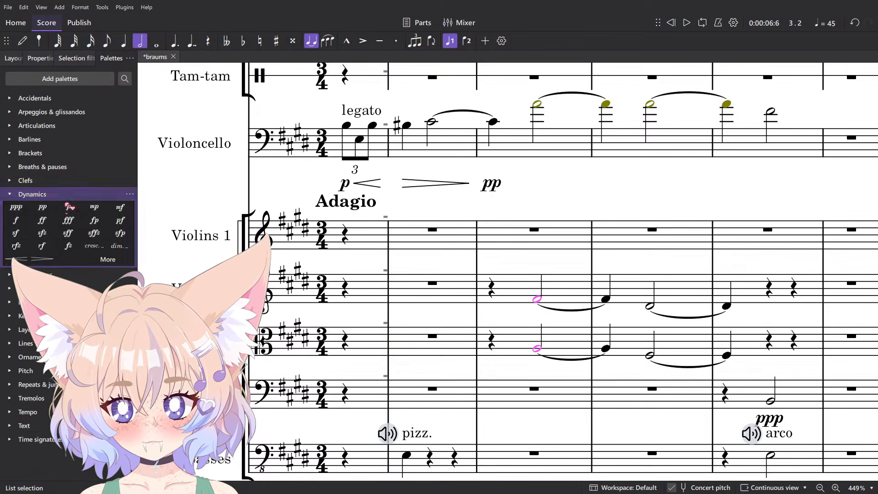
pyautogui.click(43, 207)
# Apply three-stroke tremolos to all Violins 2 and Violas notes in measures 3–5, undoing the two-stroke version.
pyautogui.click(534, 299)
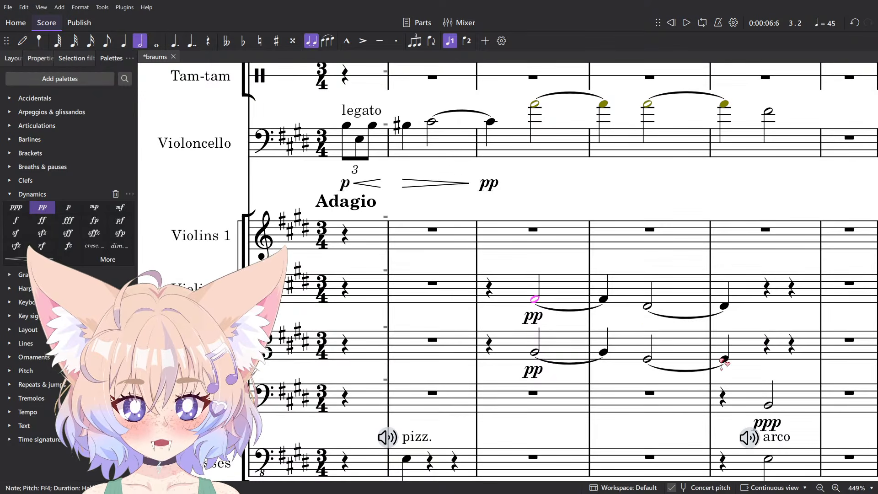
pyautogui.keyDown('shift'); pyautogui.click(723, 360); pyautogui.keyUp('shift')
pyautogui.click(32, 398)
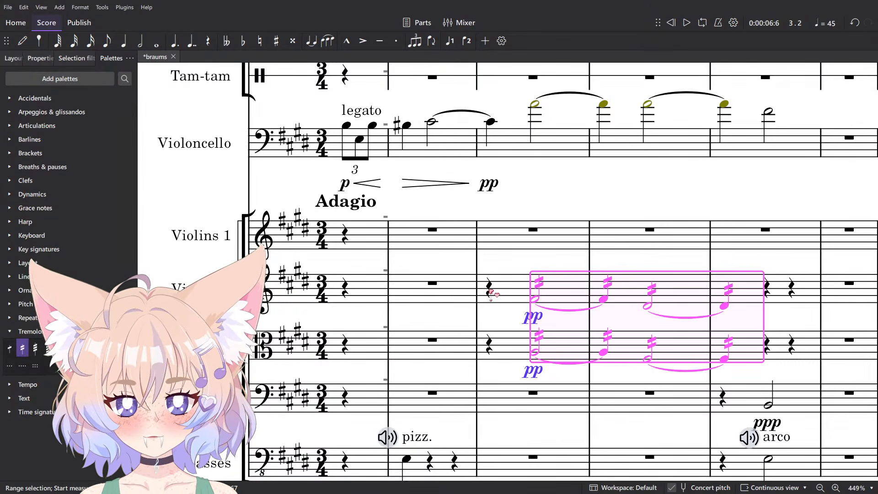
pyautogui.hotkey('ctrl', 'z')
pyautogui.click(35, 349)
pyautogui.press('Escape')
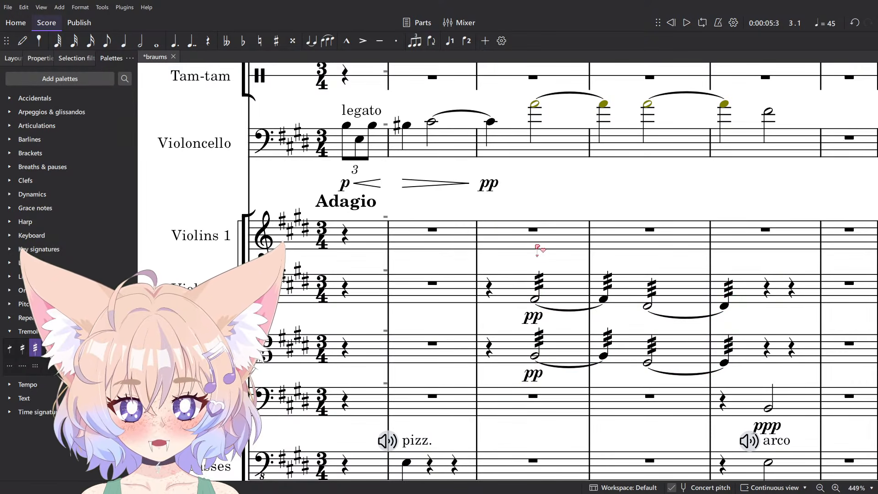
# Play back the Violins 2 and Violas tremolos and the solo Violoncello line from measure 3.
pyautogui.press('space')
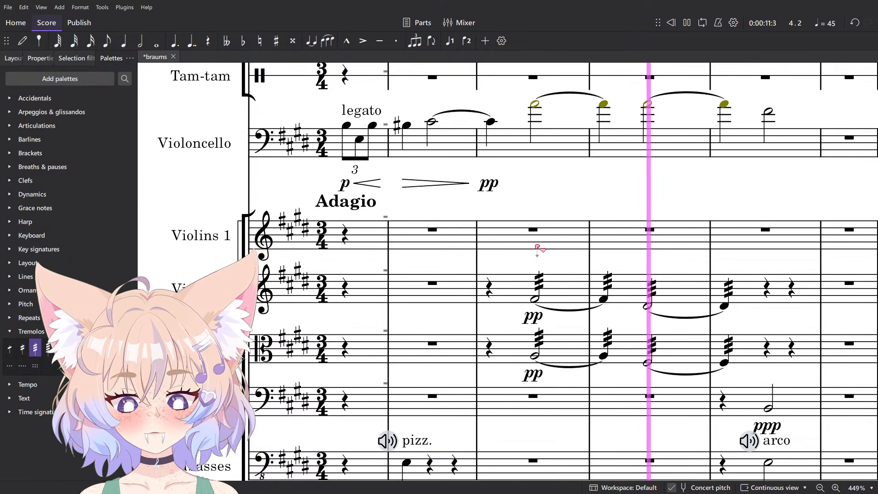
pyautogui.press('space')
pyautogui.scroll(1, 537, 271)
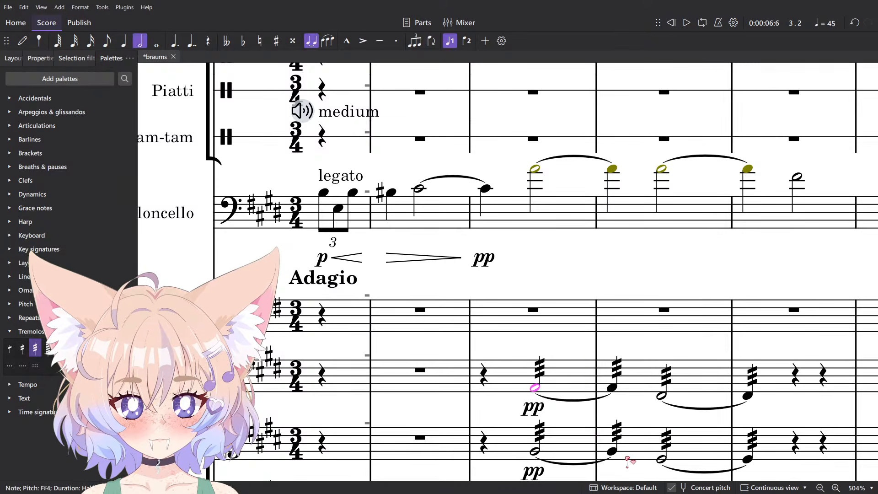
pyautogui.keyDown('shift'); pyautogui.click(612, 451); pyautogui.keyUp('shift')
pyautogui.press('space')
pyautogui.press('Escape')
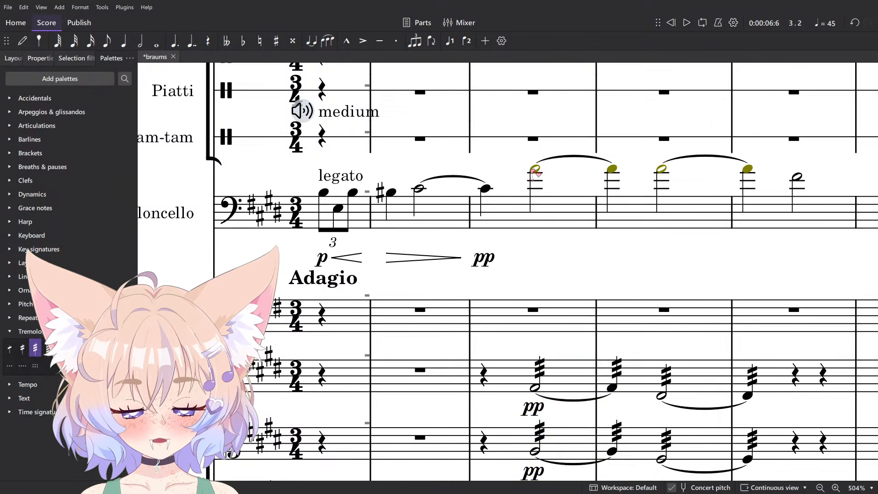
pyautogui.scroll(3, 590, 274)
pyautogui.press('space')
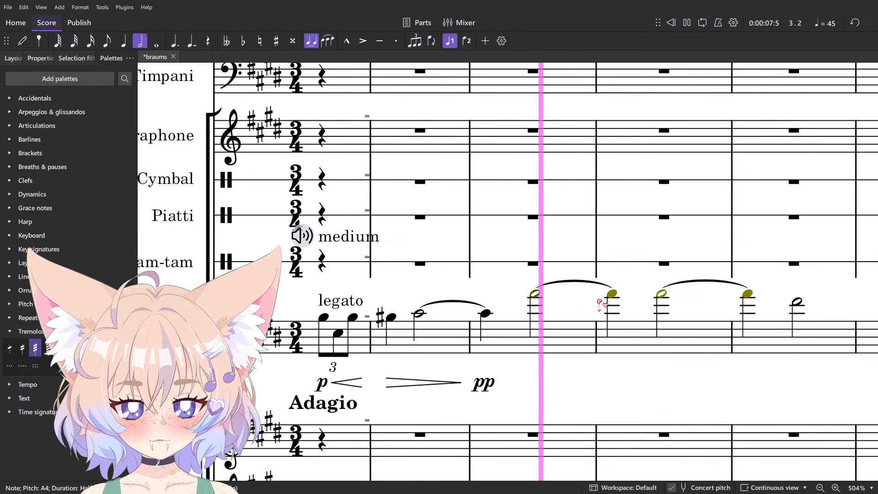
# Add harmonic articulations to the solo Violoncello notes from beat 2 of measure 3 through measure 5.
pyautogui.keyDown('shift'); pyautogui.click(535, 293); pyautogui.keyUp('shift')
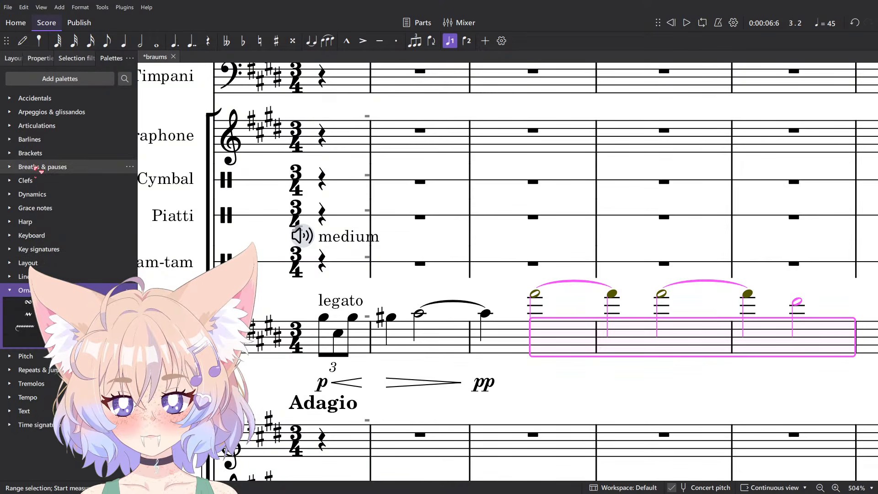
pyautogui.click(36, 125)
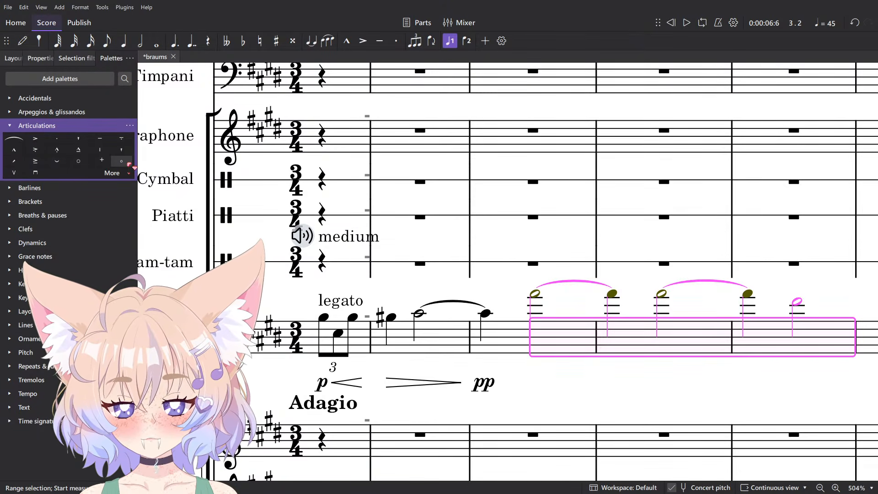
pyautogui.click(129, 164)
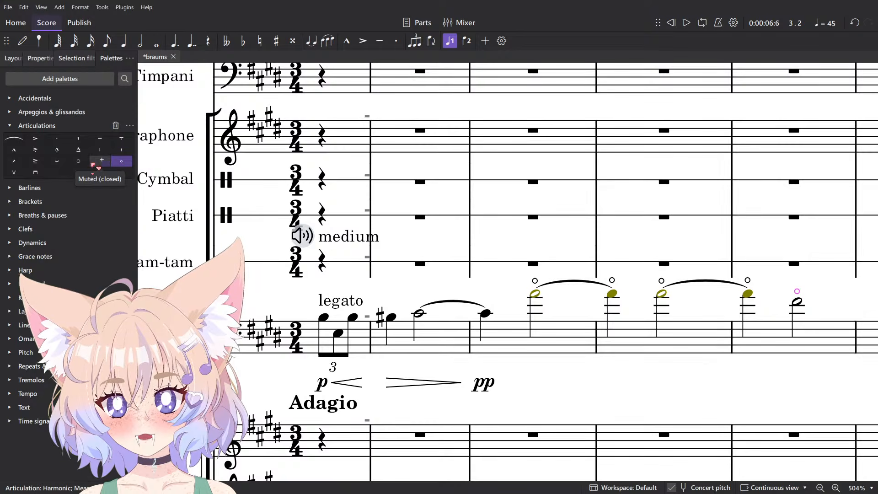
pyautogui.click(78, 161)
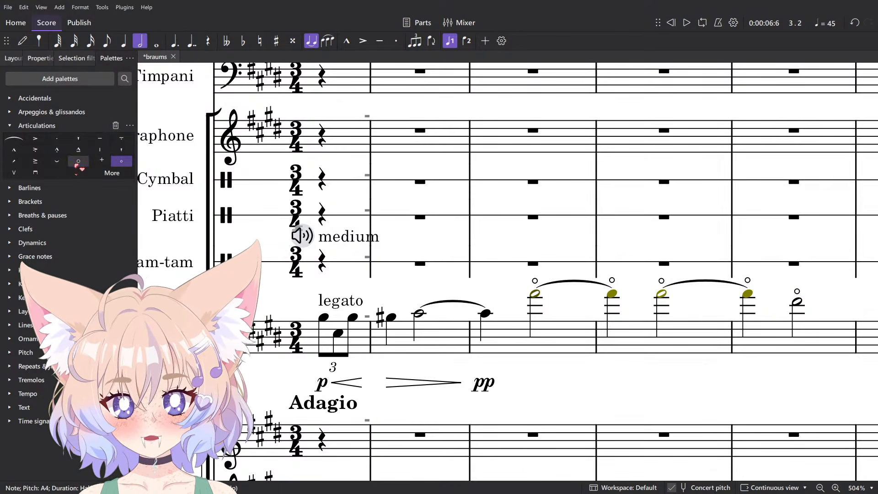
# Play back the solo Violoncello's harmonics from beat 2 of measure 3.
pyautogui.scroll(5, 549, 288)
pyautogui.scroll(2, 551, 282)
pyautogui.click(517, 302)
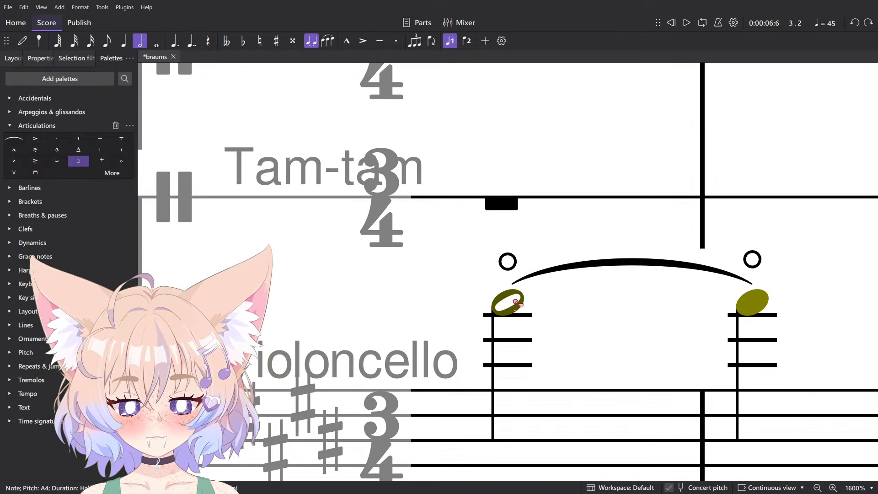
pyautogui.scroll(-8, 553, 286)
pyautogui.keyDown('shift'); pyautogui.click(766, 355); pyautogui.keyUp('shift')
pyautogui.press('space')
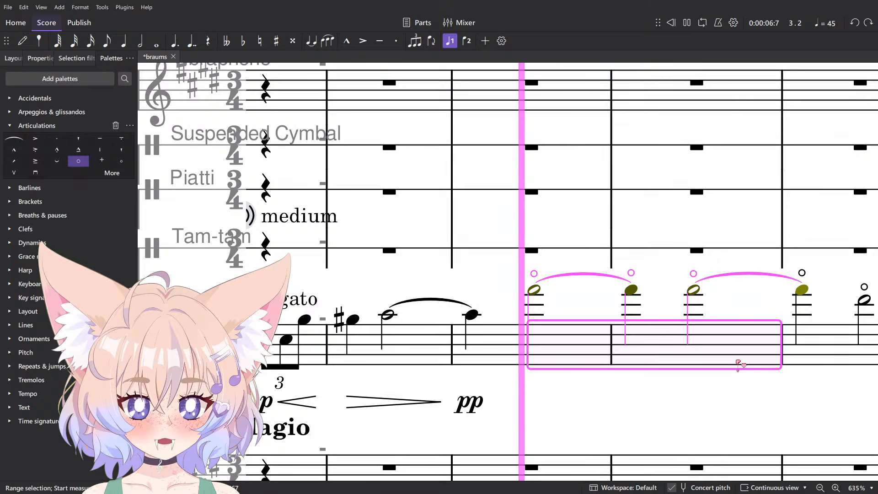
pyautogui.click(679, 427)
pyautogui.scroll(-8, 679, 427)
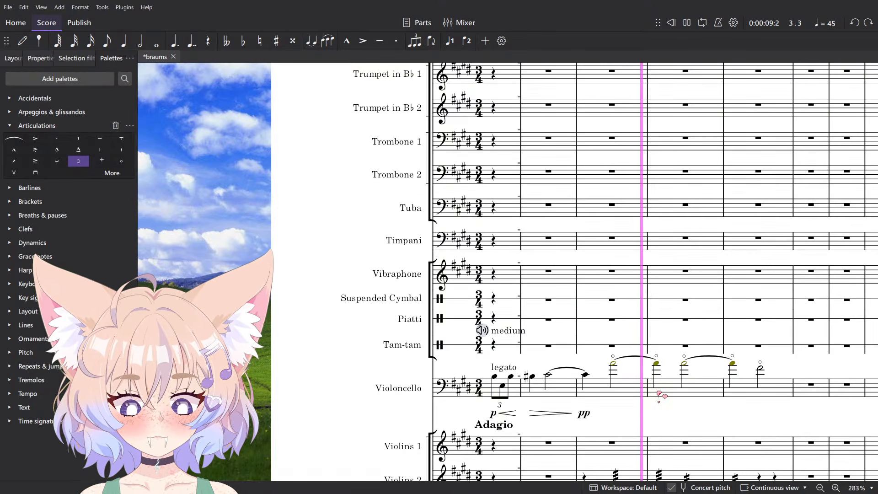
# Lower the Contrabasses' half note on beat 2 of measure 5 by an octave and set the Violoncellos' half note to E2.
pyautogui.scroll(-5, 622, 381)
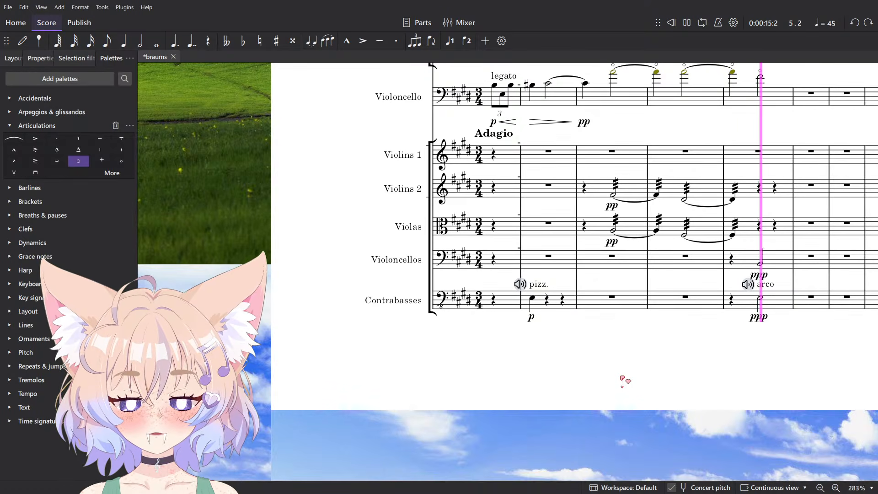
pyautogui.moveTo(620, 376); pyautogui.dragTo(580, 322)
pyautogui.scroll(2, 613, 254)
pyautogui.moveTo(825, 235); pyautogui.dragTo(380, 372)
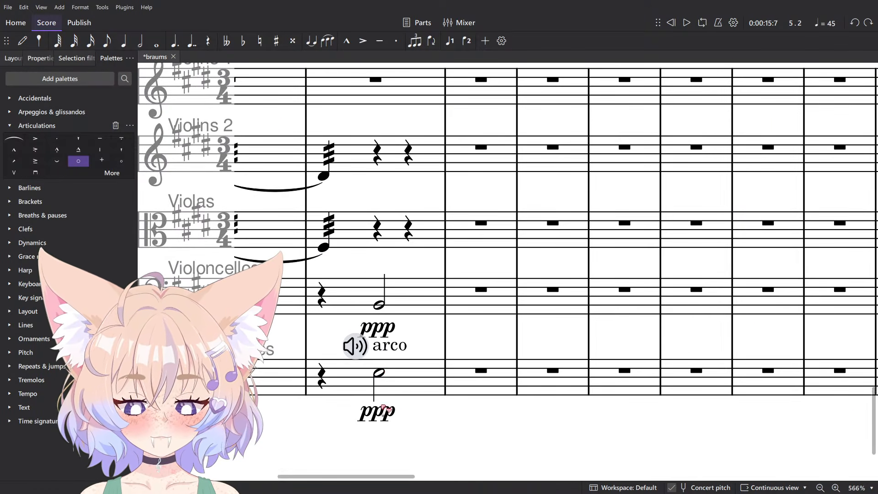
pyautogui.click(380, 371)
pyautogui.click(378, 372)
pyautogui.moveTo(412, 277); pyautogui.dragTo(495, 298)
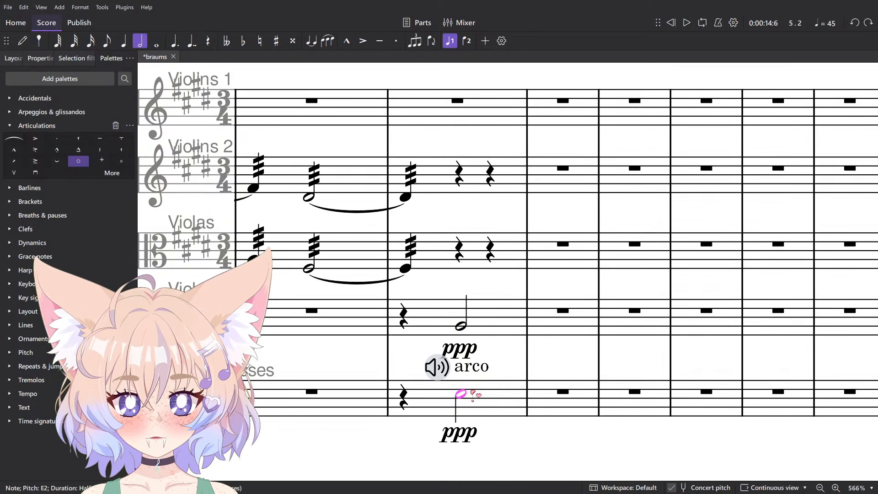
pyautogui.hotkey('ctrl', 'Down')
pyautogui.moveTo(462, 327); pyautogui.dragTo(466, 351)
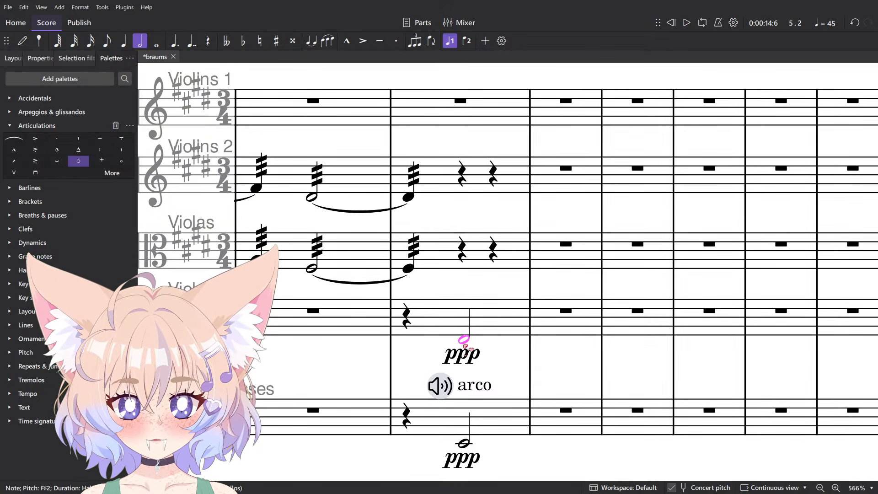
# Enter a B3 half note in the Violas on beat 2 of measure 5.
pyautogui.scroll(3, 513, 320)
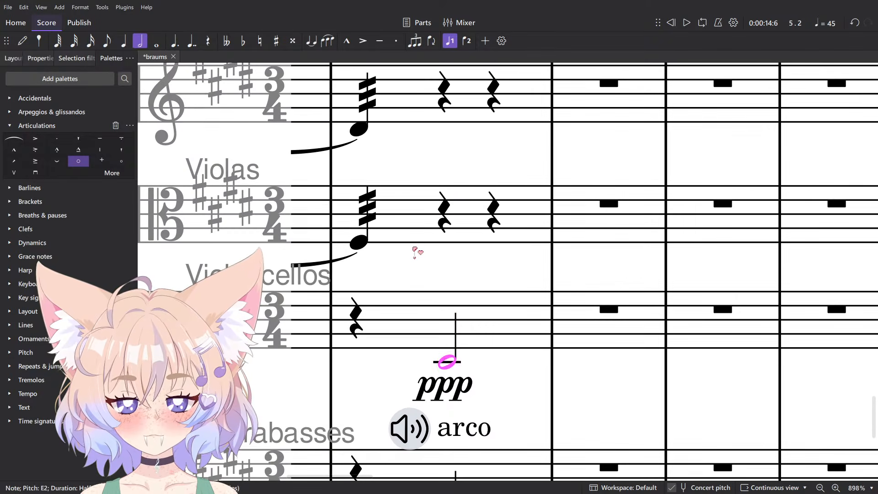
pyautogui.press('n')
pyautogui.click(474, 223)
pyautogui.press('Escape')
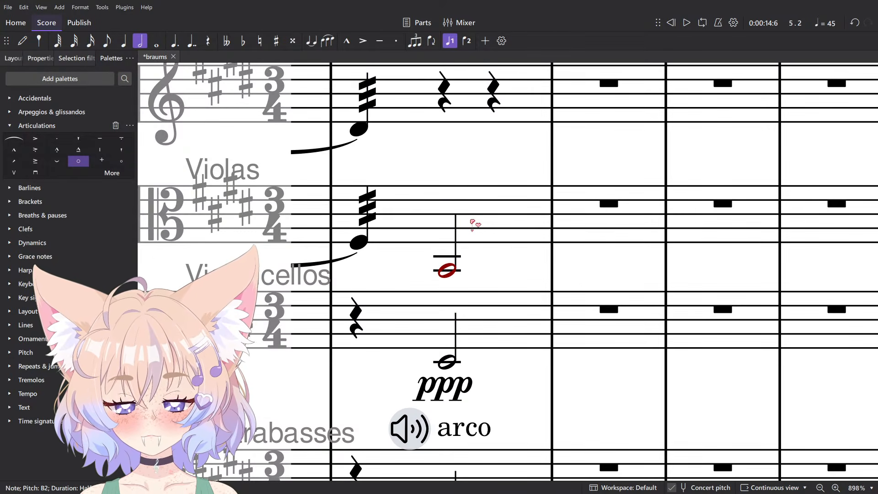
pyautogui.scroll(-4, 474, 224)
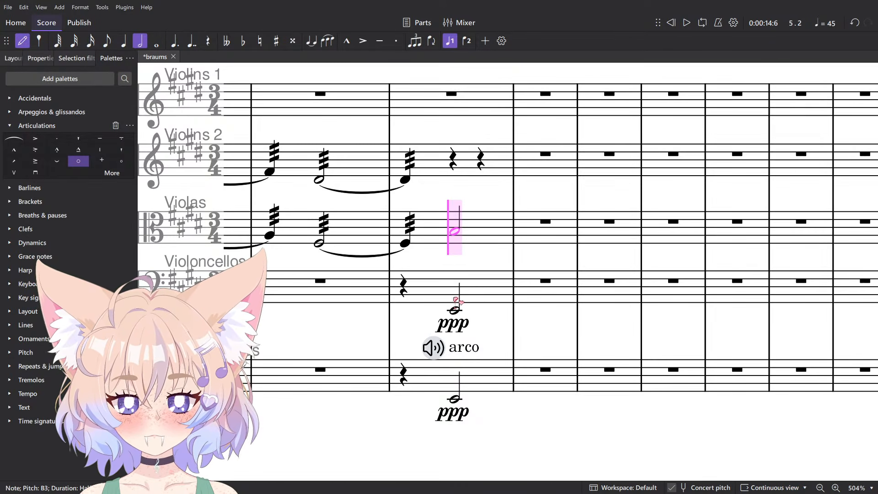
# Add a B2 half note above the Violoncellos' E2 on beat 2 of measure 5.
pyautogui.press('Escape')
pyautogui.click(460, 294)
pyautogui.press('n')
pyautogui.click(459, 299)
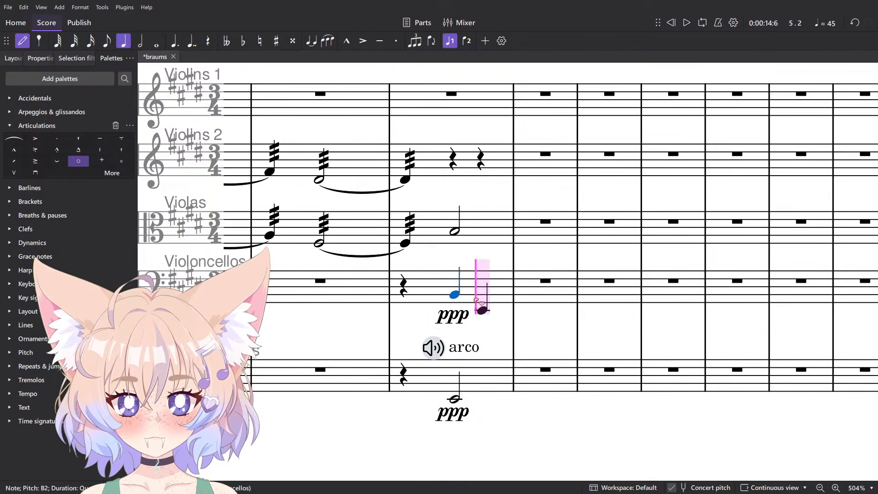
pyautogui.hotkey('ctrl', 'z')
pyautogui.click(459, 295)
# Enter an F♯4 half note in Violins 2 on beat 2 of measure 5 and play back the string chord.
pyautogui.scroll(5, 452, 218)
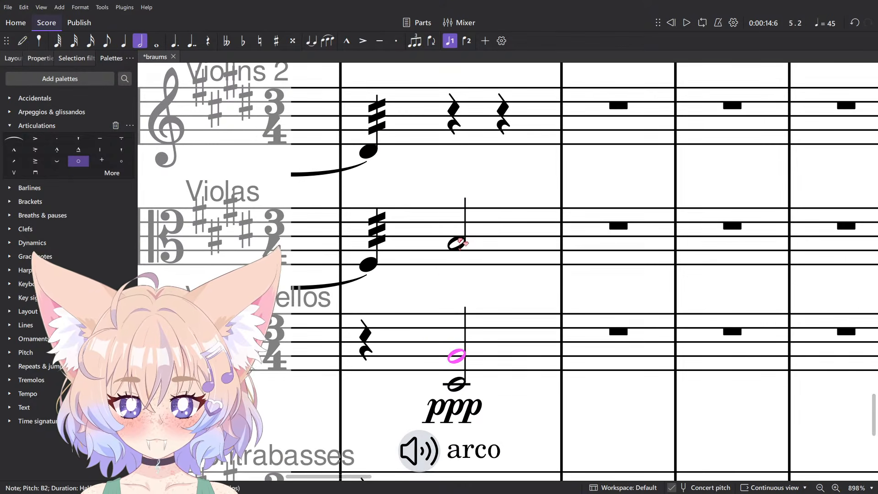
pyautogui.click(461, 242)
pyautogui.scroll(-4, 458, 140)
pyautogui.press('Escape')
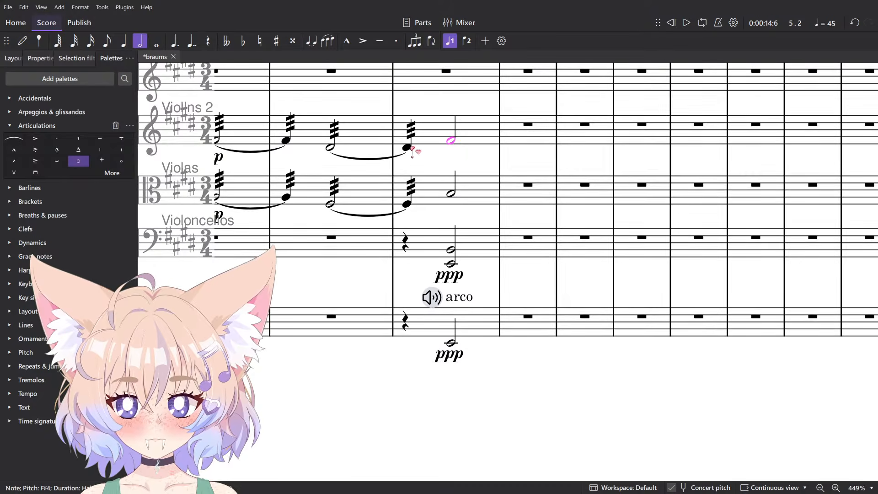
pyautogui.press('space')
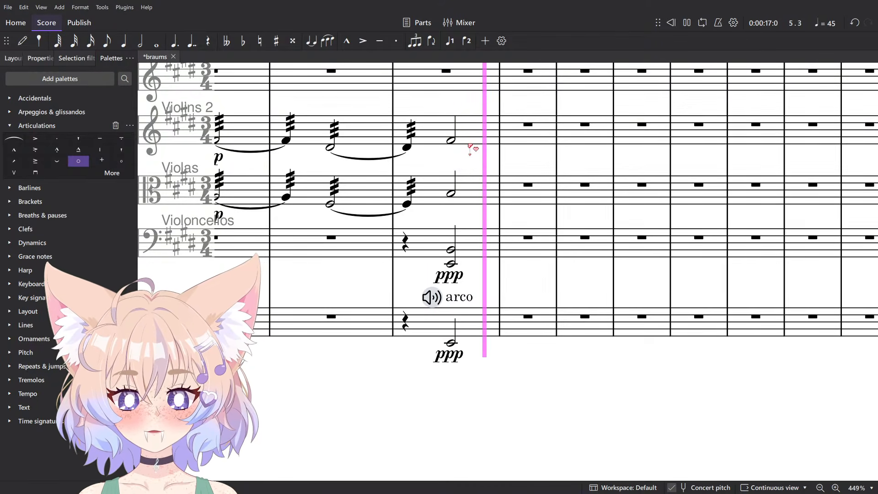
pyautogui.press('space')
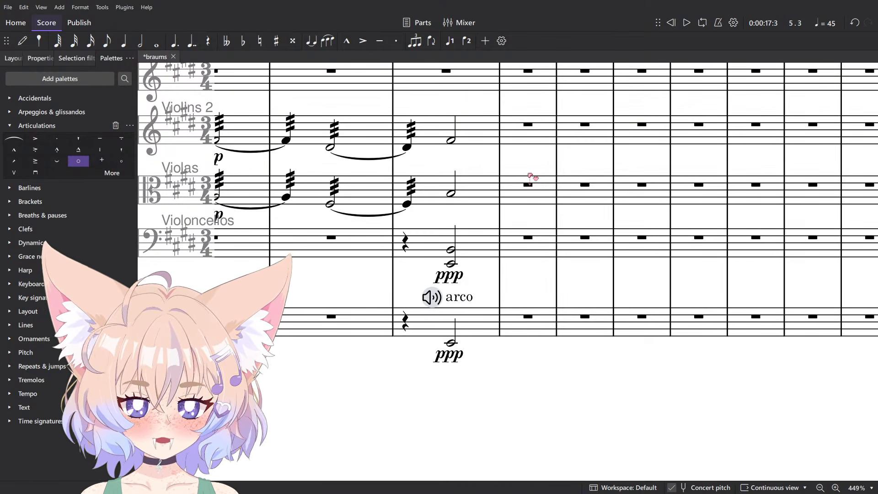
# Revoice beat 2 of measure 5 with the Contrabasses' E an octave higher plus the B above it, and F♯3 alone in the Violoncellos.
pyautogui.click(497, 316)
pyautogui.hotkey('ctrl', 'Up')
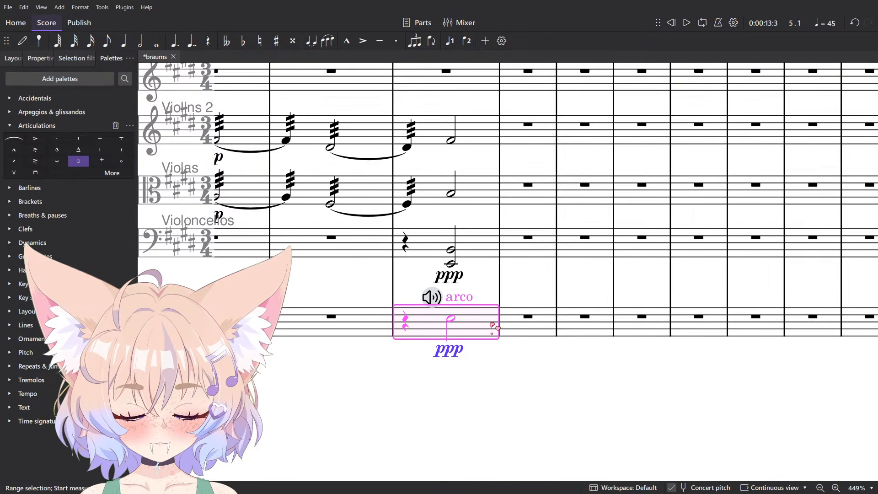
pyautogui.click(450, 263)
pyautogui.scroll(6, 443, 234)
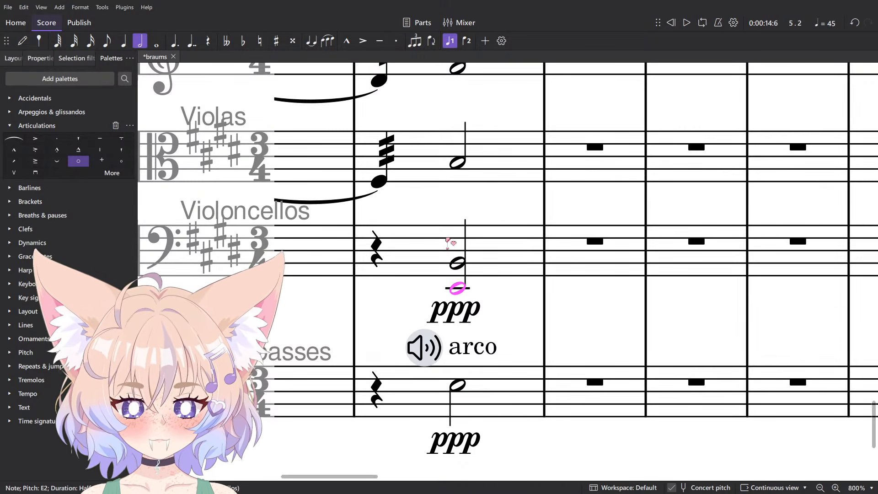
pyautogui.click(469, 381)
pyautogui.scroll(-3, 471, 265)
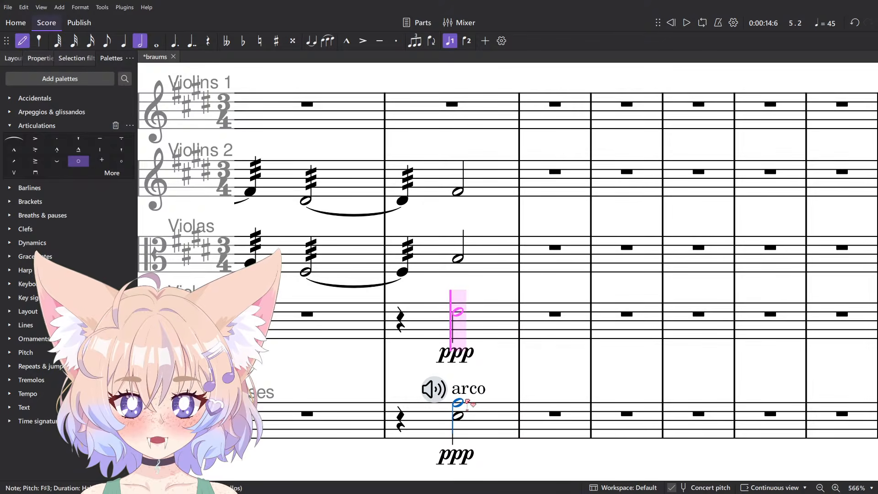
pyautogui.click(458, 398)
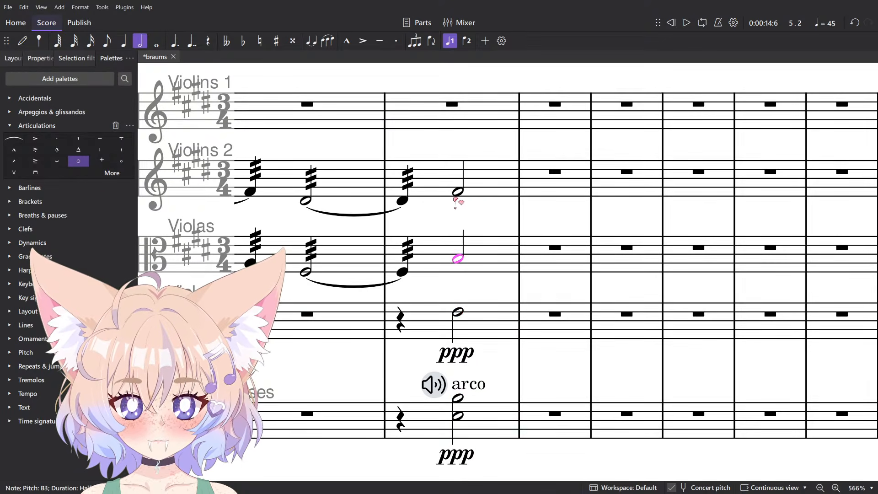
# Remove the half notes from Violins 2 and Violas in measure 5 and play back the revoiced chord.
pyautogui.scroll(-6, 464, 201)
pyautogui.press('space')
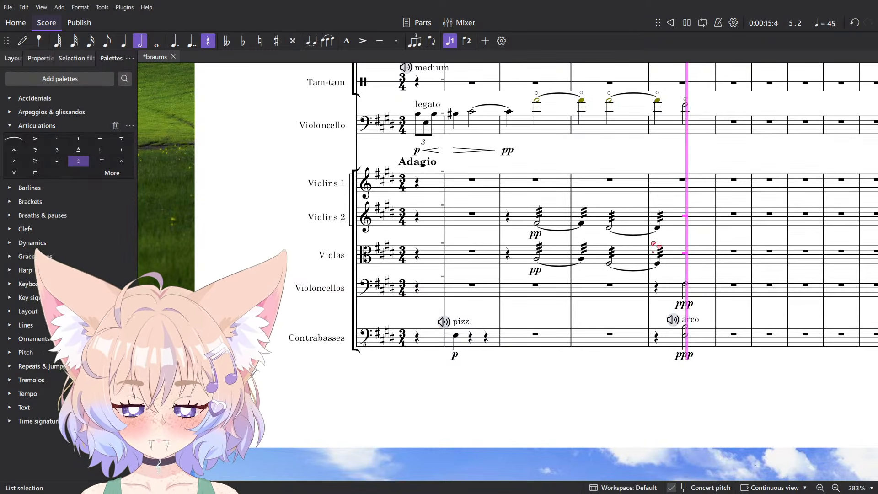
pyautogui.press('space')
pyautogui.scroll(3, 653, 244)
# Save the score.
pyautogui.scroll(6, 692, 232)
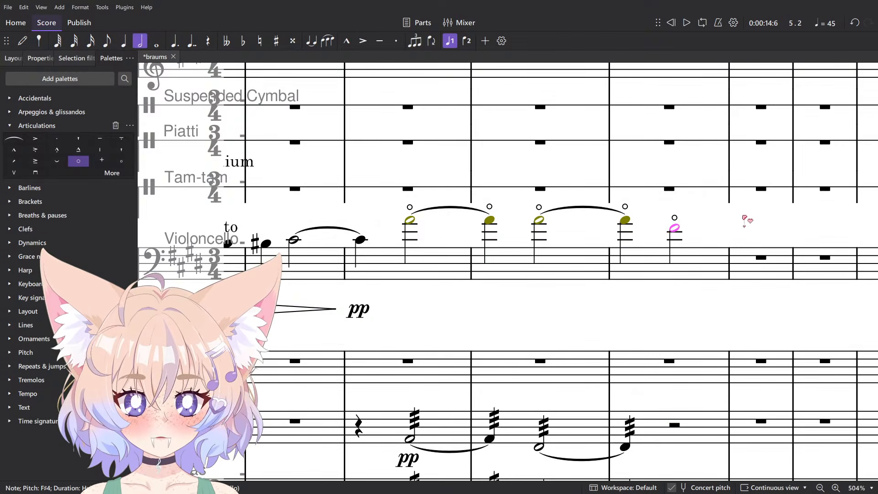
pyautogui.scroll(-8, 744, 218)
pyautogui.moveTo(741, 219); pyautogui.dragTo(435, 316)
pyautogui.scroll(5, 435, 316)
pyautogui.hotkey('ctrl', 's')
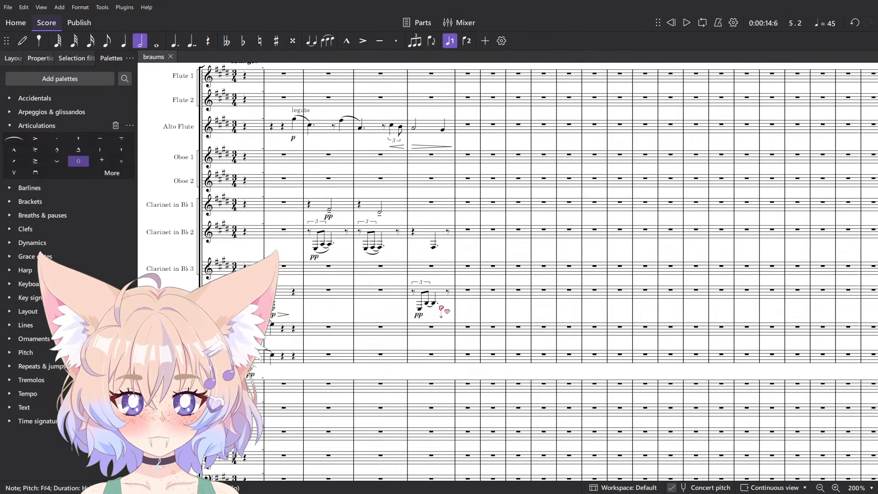
# Move the Alto Flute melody in measures 2–5, with its slurs, dynamics and hairpins, to Oboe 1.
pyautogui.scroll(3, 400, 315)
pyautogui.scroll(5, 337, 312)
pyautogui.click(270, 286)
pyautogui.keyDown('shift'); pyautogui.click(492, 287); pyautogui.keyUp('shift')
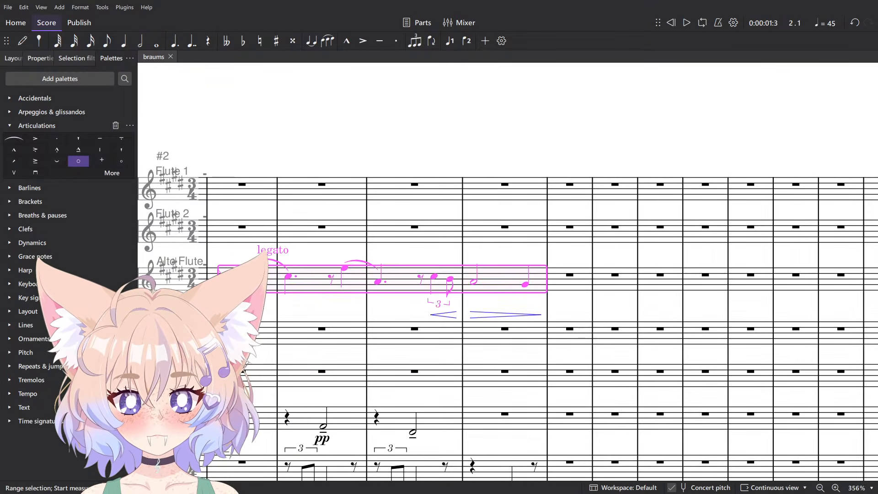
pyautogui.hotkey('ctrl', 'x')
pyautogui.click(493, 283)
pyautogui.hotkey('ctrl', 'v')
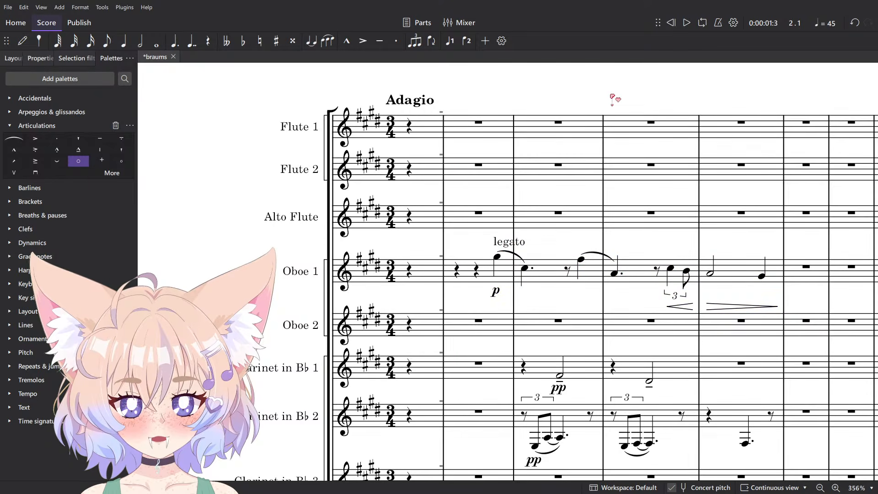
# Play back the Oboe 1 melody with the accompaniment from measure 2 and review the woodwind staves.
pyautogui.press('space')
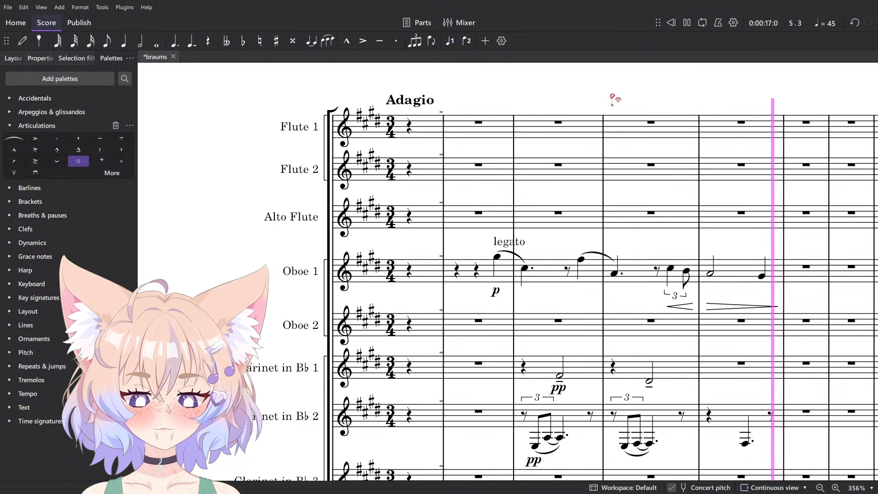
pyautogui.press('space')
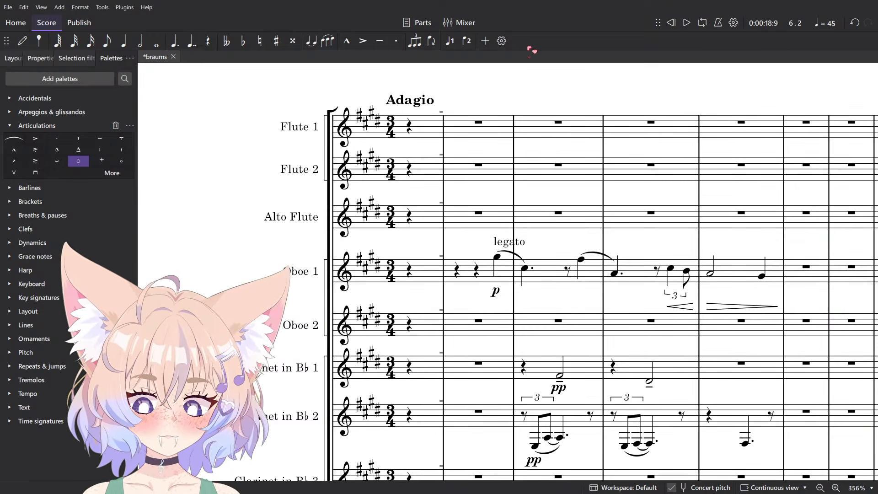
pyautogui.scroll(-5, 443, 219)
pyautogui.hscroll(3, 471, 158)
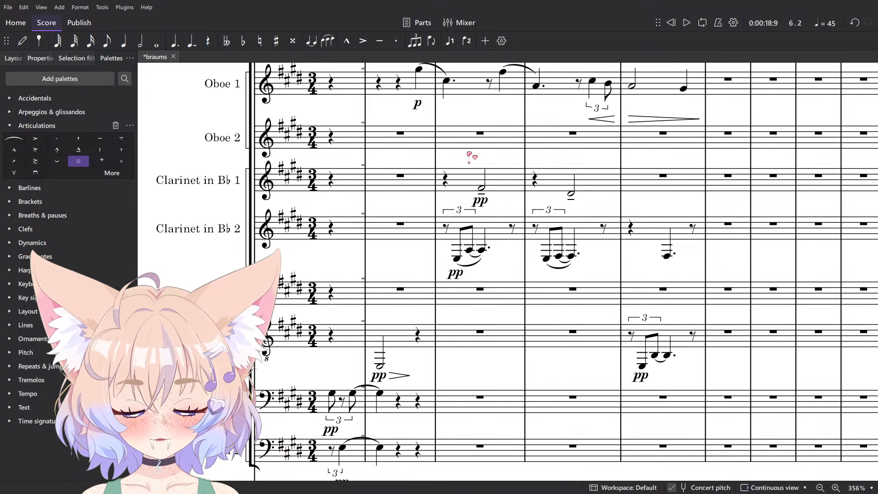
pyautogui.scroll(1, 518, 245)
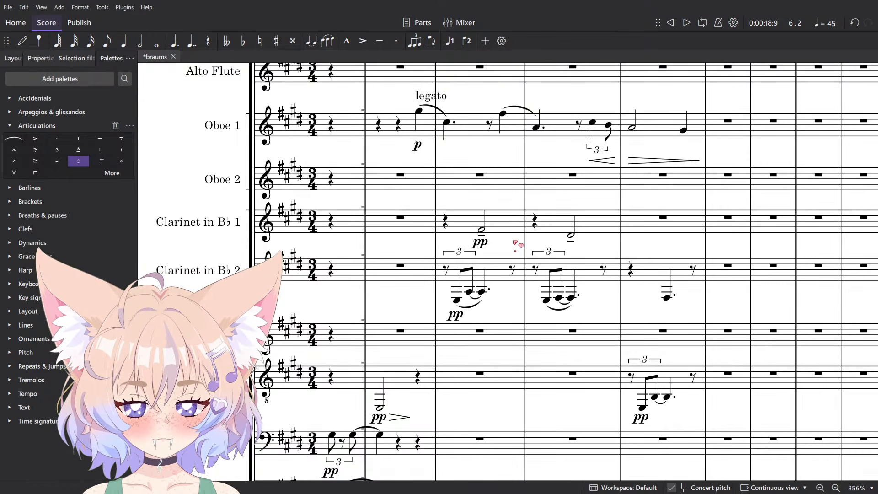
# Play back the passage from the beginning of the score, following it from the woodwinds down to the strings.
pyautogui.click(411, 281)
pyautogui.press('space')
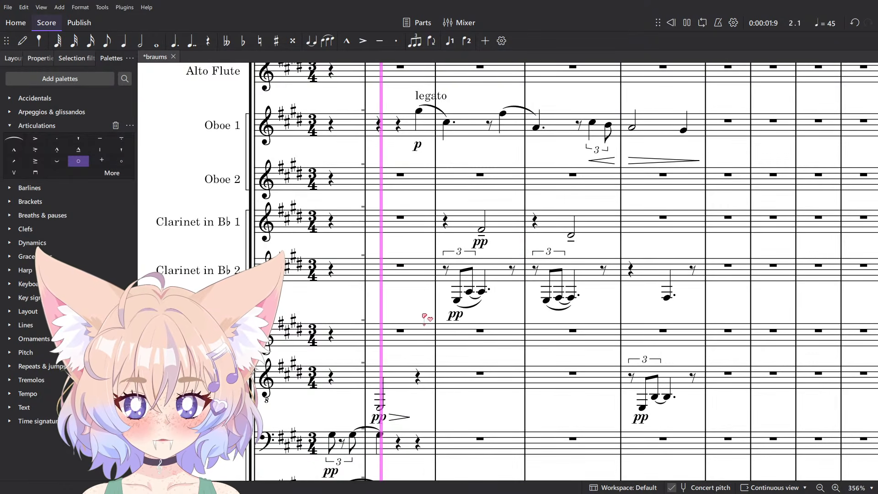
pyautogui.click(674, 27)
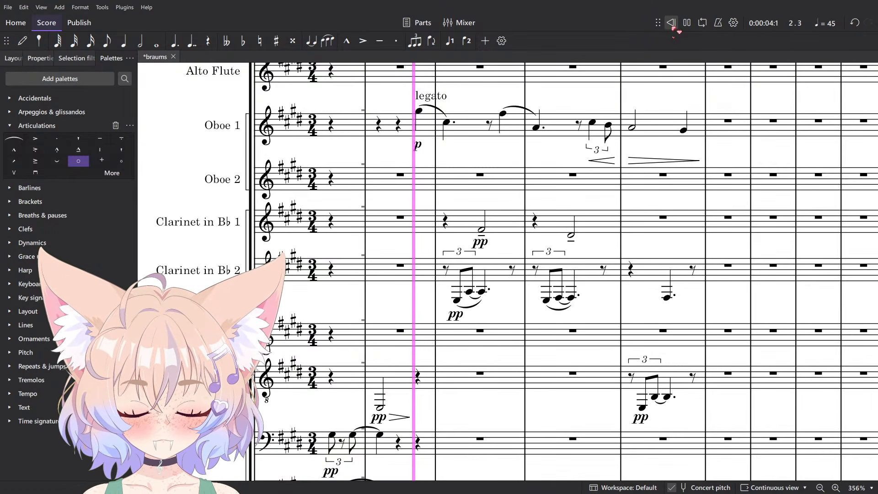
pyautogui.scroll(-8, 436, 274)
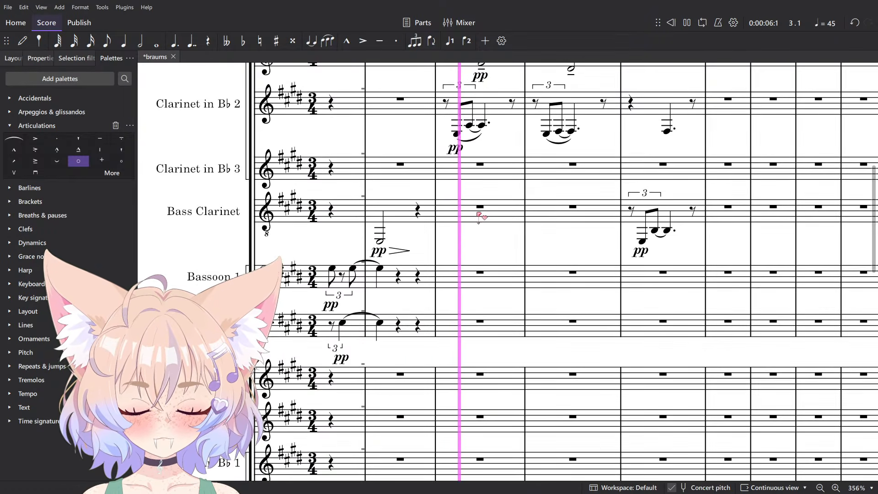
pyautogui.scroll(-10, 436, 273)
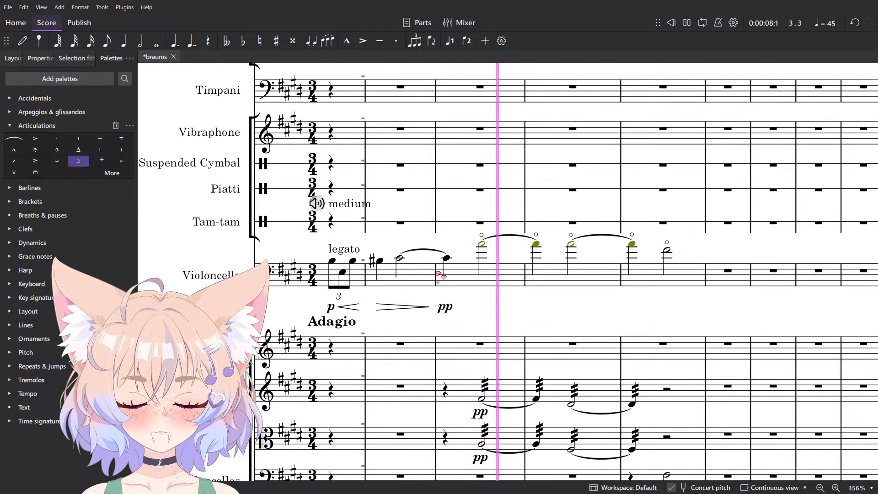
# Play back the solo Violoncello from its tied half note on beat 2 of measure 2.
pyautogui.click(400, 258)
pyautogui.press('space')
pyautogui.scroll(5, 402, 261)
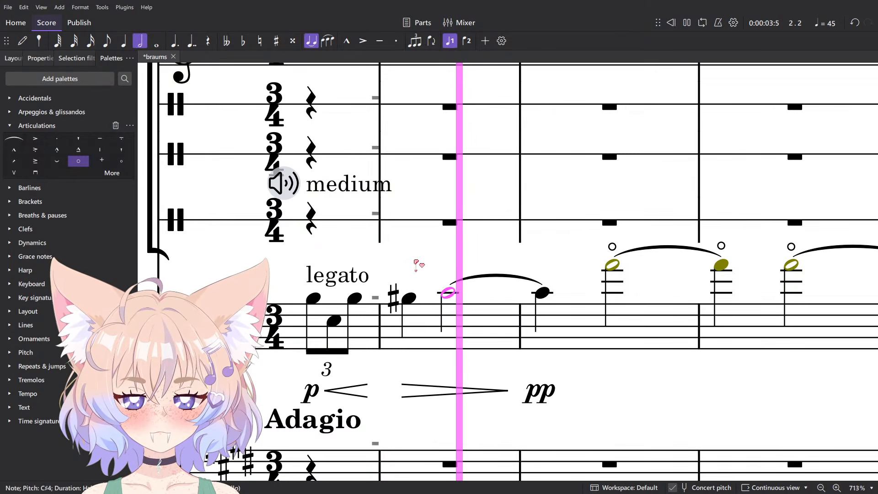
pyautogui.press('space')
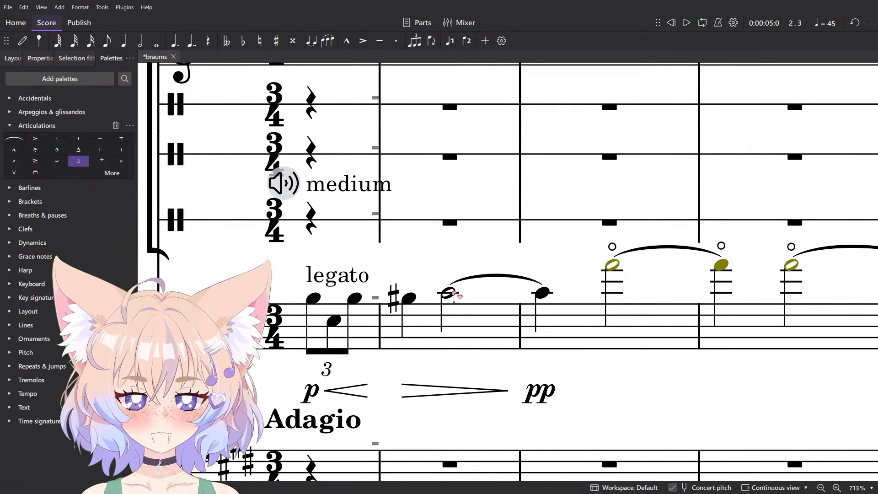
# Consult the Intermezzo's opening in the Brahms Fantasien PDF, return to the orchestral score and replay the solo Violoncello's C♯4 half note.
pyautogui.hotkey('alt', 'Tab')
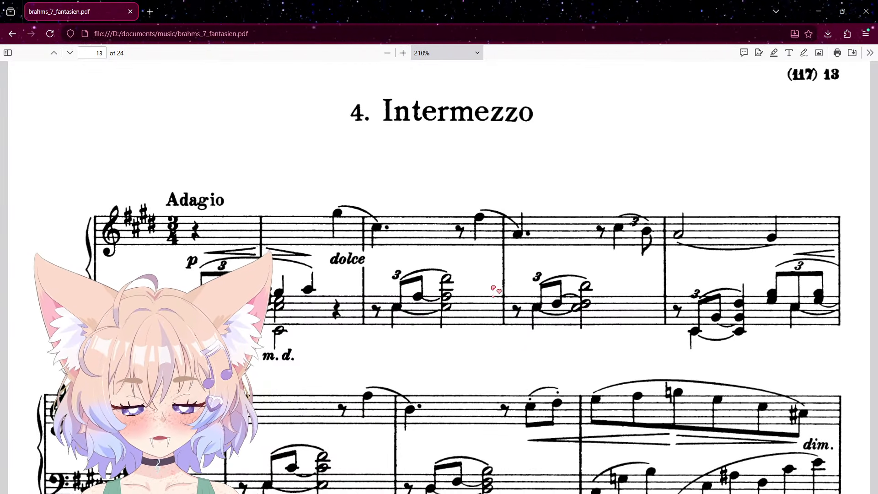
pyautogui.hotkey('alt', 'Tab')
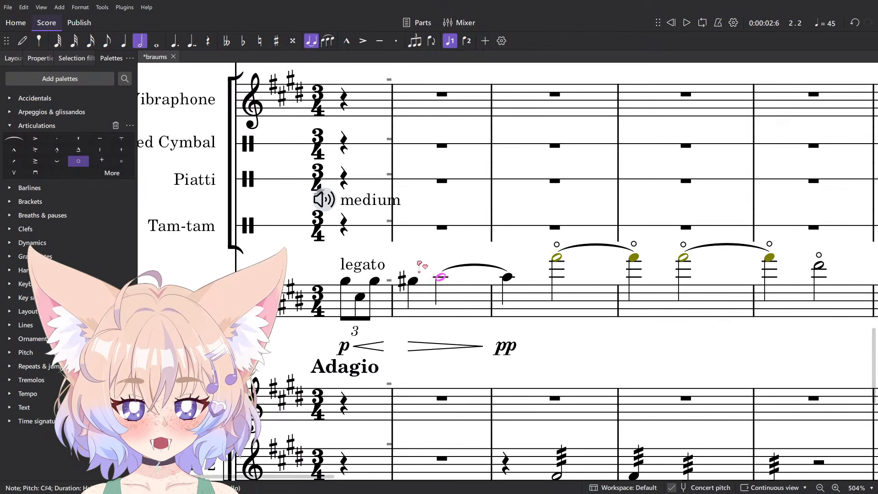
pyautogui.press('space')
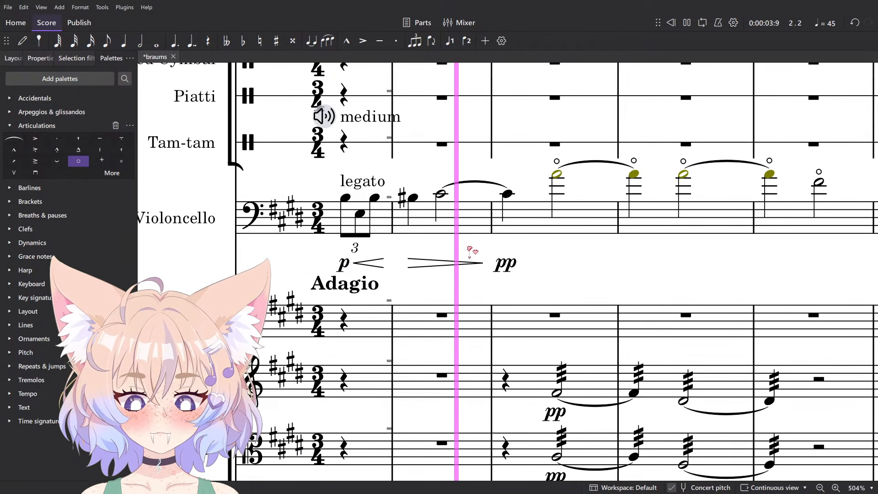
pyautogui.press('space')
pyautogui.scroll(2, 470, 201)
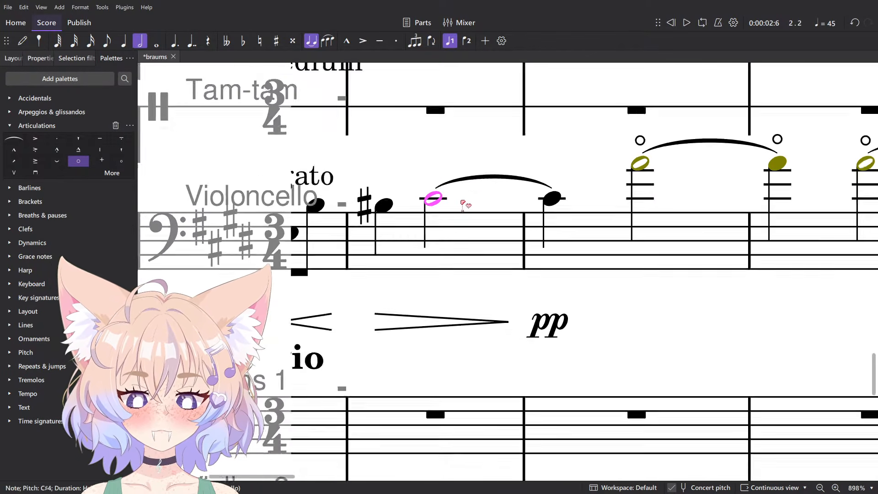
# Enter a G♯3 half note on beat 2 of measure 2 in the Violas and tie it to a quarter note in measure 3.
pyautogui.scroll(-3, 467, 226)
pyautogui.scroll(-2, 467, 227)
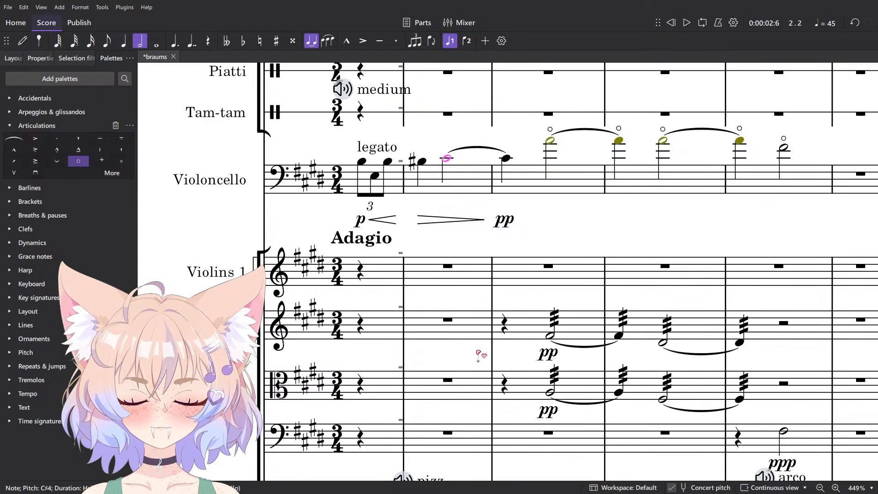
pyautogui.click(551, 392)
pyautogui.scroll(5, 551, 392)
pyautogui.press('n')
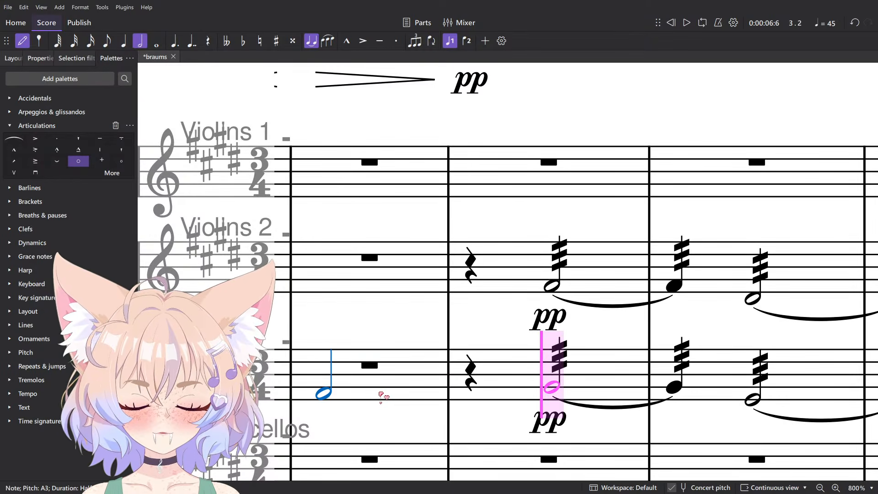
pyautogui.press('0')
pyautogui.press('6')
pyautogui.click(374, 395)
pyautogui.press('Escape')
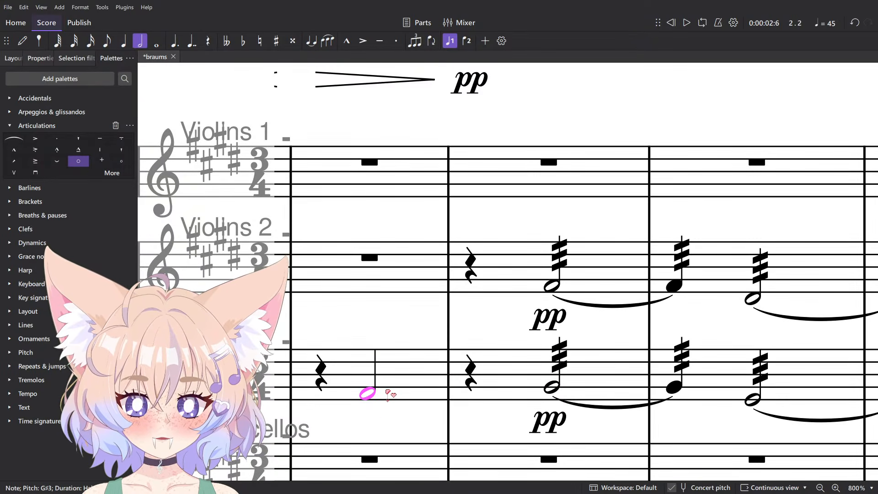
pyautogui.press('t')
# Move the Violas' pp dynamic from the measure 3 half note to the G♯3 half note in measure 2.
pyautogui.click(543, 422)
pyautogui.hotkey('ctrl', 'x')
pyautogui.click(368, 394)
pyautogui.hotkey('ctrl', 'v')
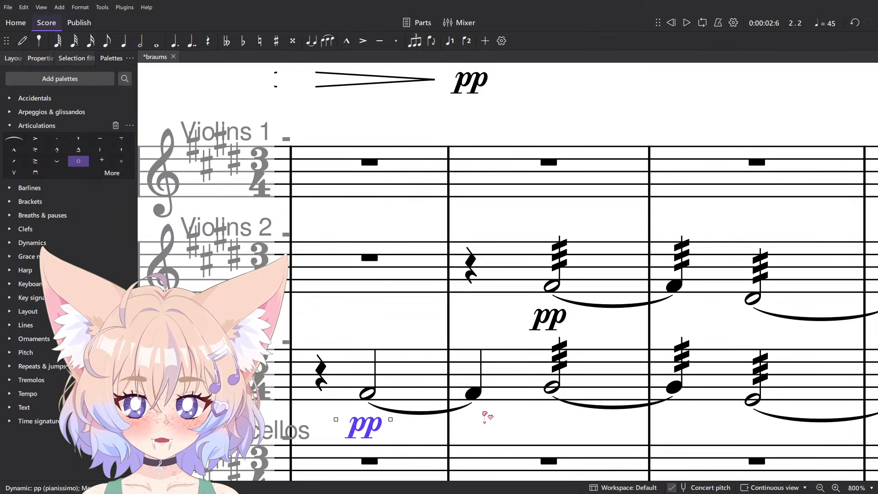
# Apply a three-stroke tremolo to the Violas' tied G♯3 notes in measures 2 and 3.
pyautogui.click(474, 394)
pyautogui.keyDown('shift'); pyautogui.click(367, 393); pyautogui.keyUp('shift')
pyautogui.click(64, 384)
pyautogui.click(35, 347)
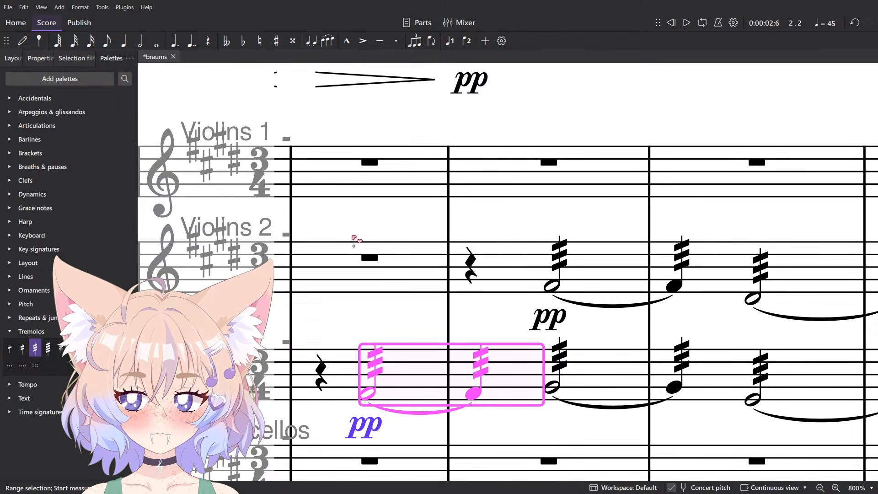
# Play back the passage from measure 2 with the Violas' tremolo, following the strings and returning to the woodwinds.
pyautogui.press('space')
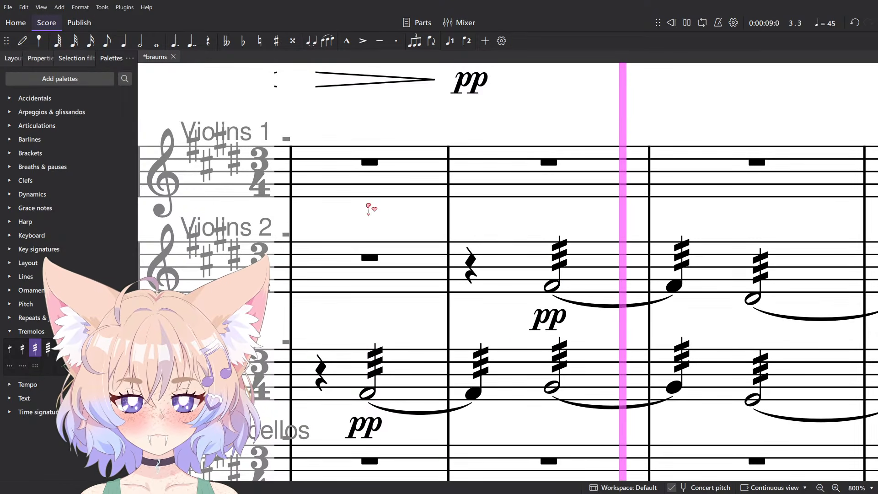
pyautogui.scroll(-1, 401, 259)
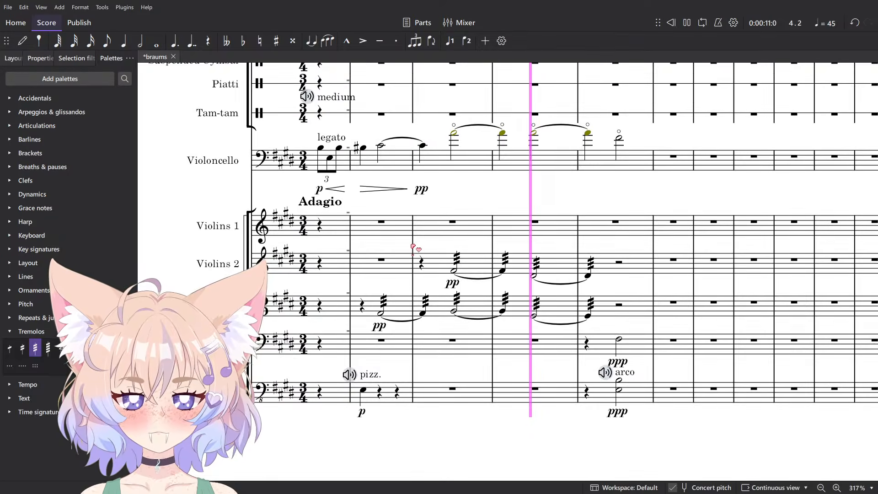
pyautogui.scroll(10, 413, 248)
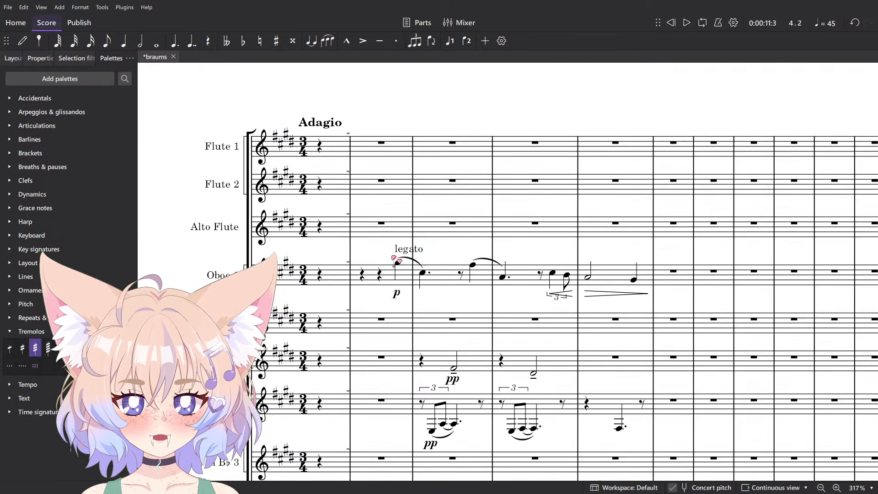
# Move the Oboe 1 melody of measures 2 to 5 onto the Alto Flute staff.
pyautogui.keyDown('shift'); pyautogui.click(620, 285); pyautogui.keyUp('shift')
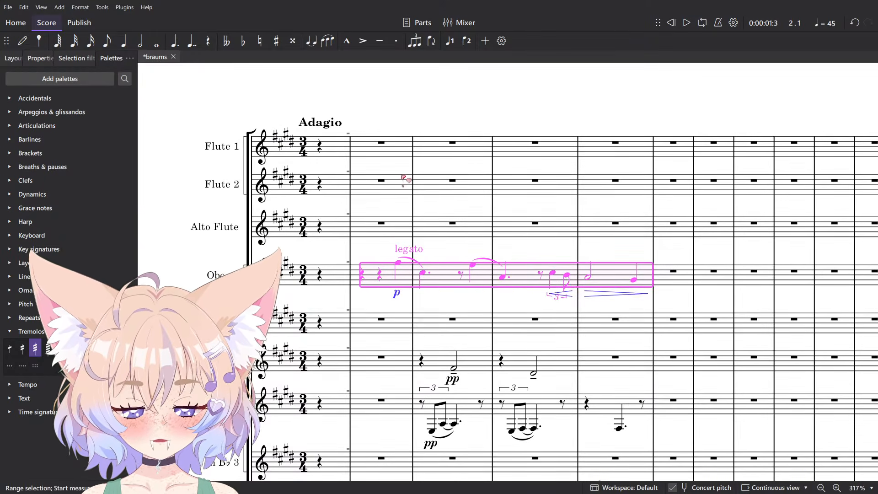
pyautogui.hotkey('ctrl', 'x')
pyautogui.click(387, 222)
pyautogui.hotkey('ctrl', 'v')
# Slur the Alto Flute's final phrase from the measure 4 triplet through measure 5, and play back the passage down to the Bass Clarinet triplet.
pyautogui.press('space')
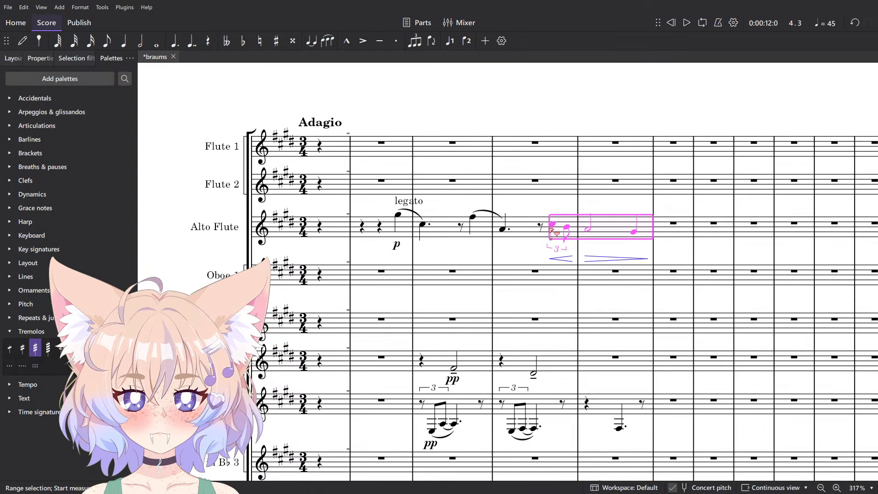
pyautogui.press('space')
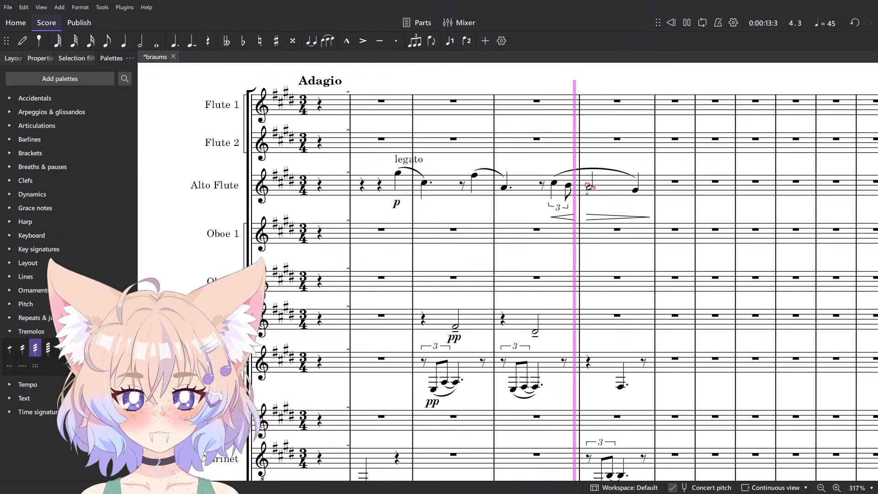
pyautogui.scroll(-2, 526, 151)
pyautogui.scroll(-4, 467, 238)
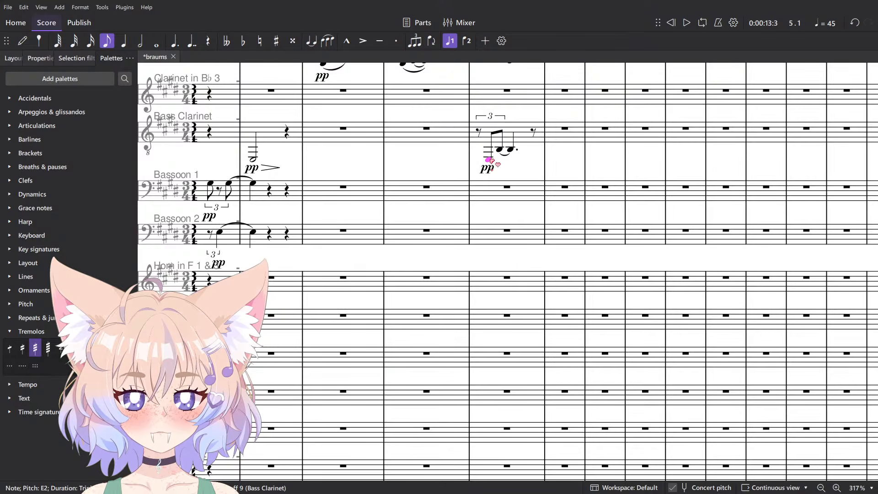
pyautogui.press('space')
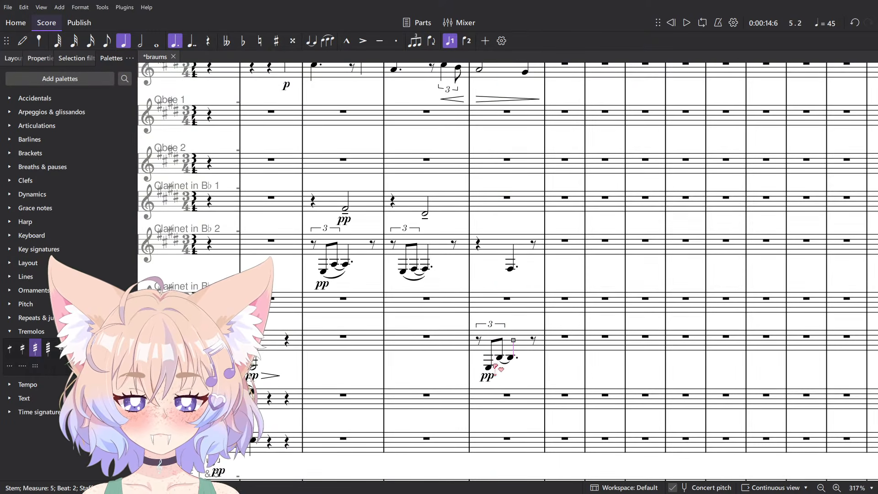
pyautogui.click(488, 367)
# Fill beat 1 of measure 5 in the Contrabasses with an eighth-note triplet made of a rest, E2 and B2.
pyautogui.scroll(-15, 481, 336)
pyautogui.scroll(2, 480, 146)
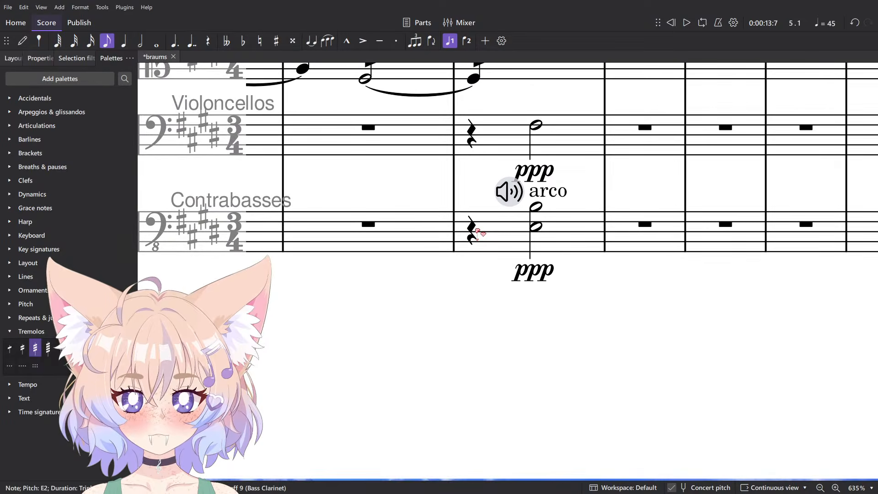
pyautogui.hotkey('ctrl', '3')
pyautogui.scroll(3, 478, 233)
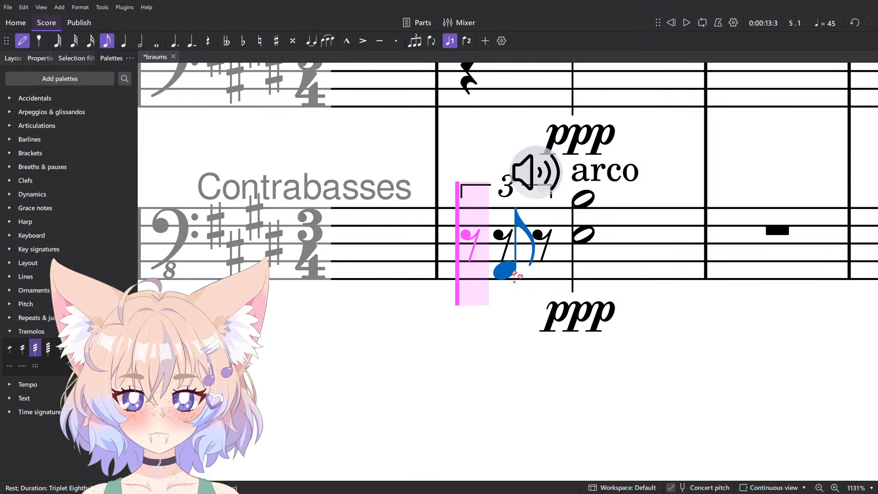
pyautogui.click(506, 235)
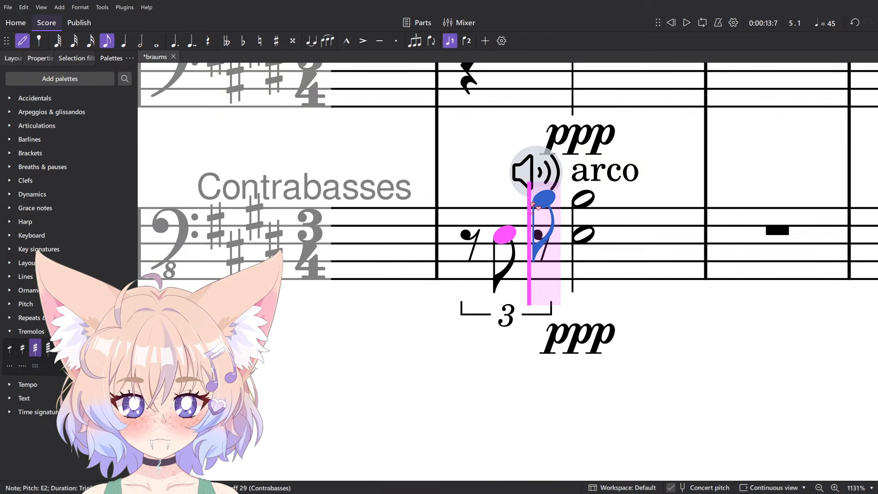
pyautogui.click(544, 198)
pyautogui.press('Escape')
pyautogui.moveTo(494, 235); pyautogui.dragTo(464, 352)
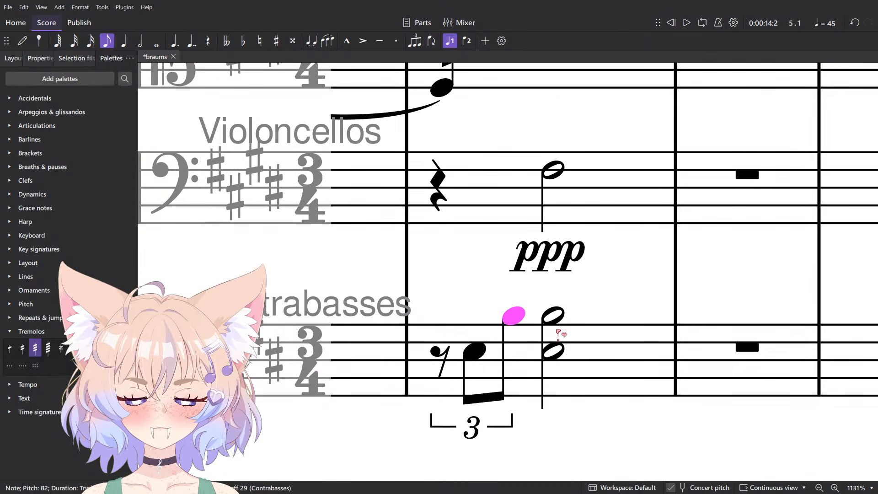
pyautogui.hotkey('ctrl', 'z')
pyautogui.click(512, 324)
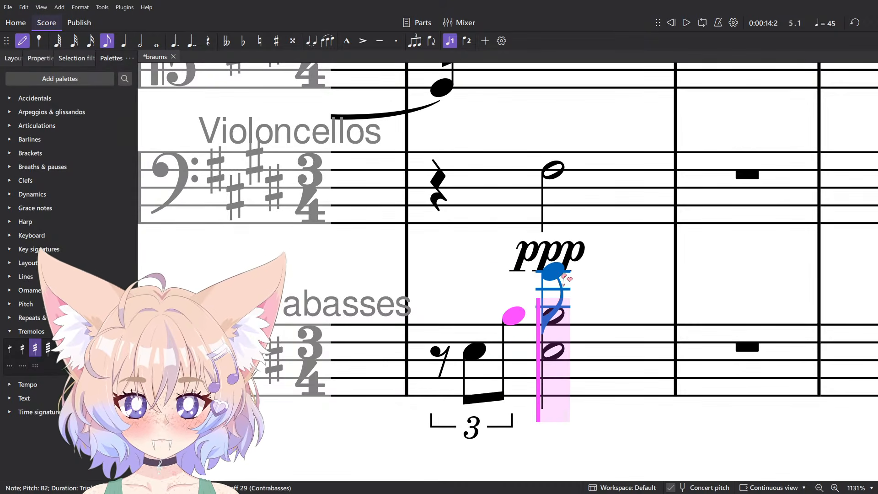
pyautogui.press('Escape')
# Mark the Contrabasses' half-note chord on beat 2 of measure 5 with a ppp dynamic.
pyautogui.scroll(-5, 563, 276)
pyautogui.hotkey('ctrl', 'd')
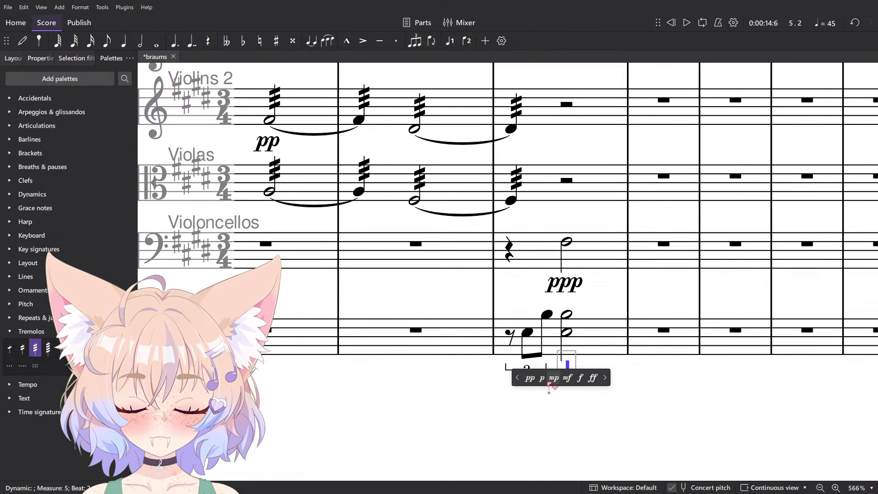
pyautogui.click(526, 380)
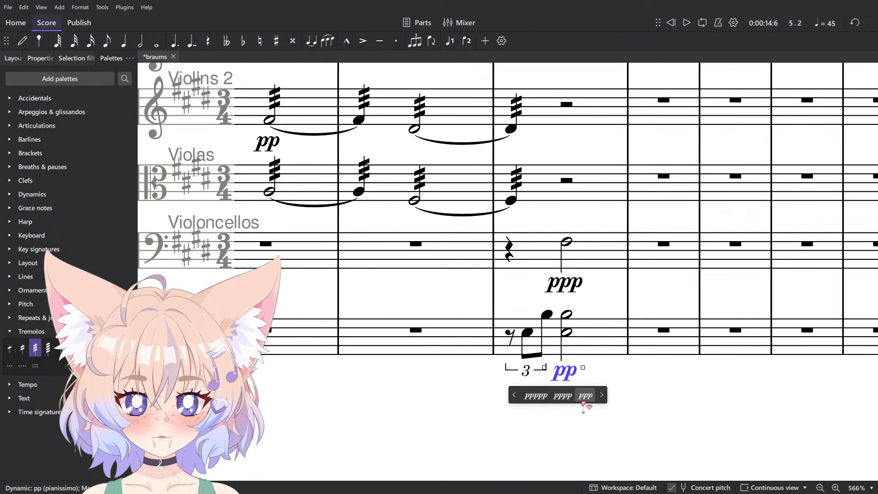
pyautogui.click(584, 397)
# Add the staff text "arco" above the Contrabasses' half-note chord in measure 5, with its sound flag set to Ord. (default).
pyautogui.hotkey('ctrl', 't')
pyautogui.click(542, 300)
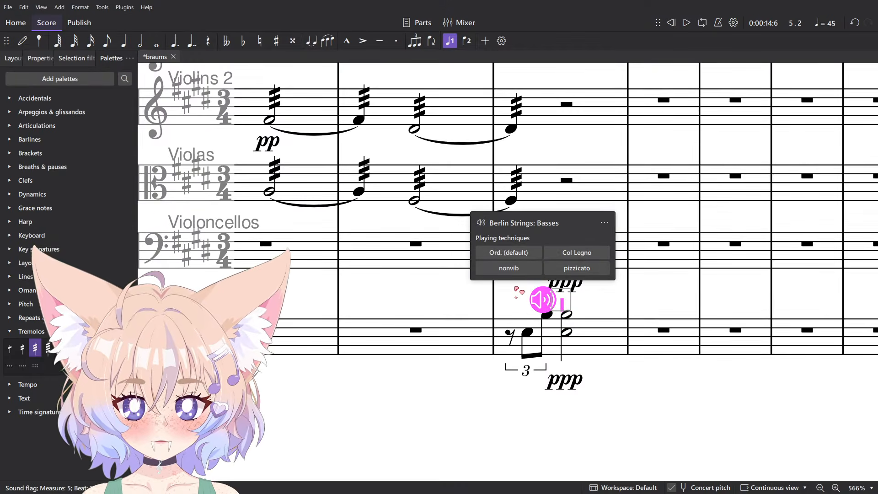
pyautogui.click(509, 252)
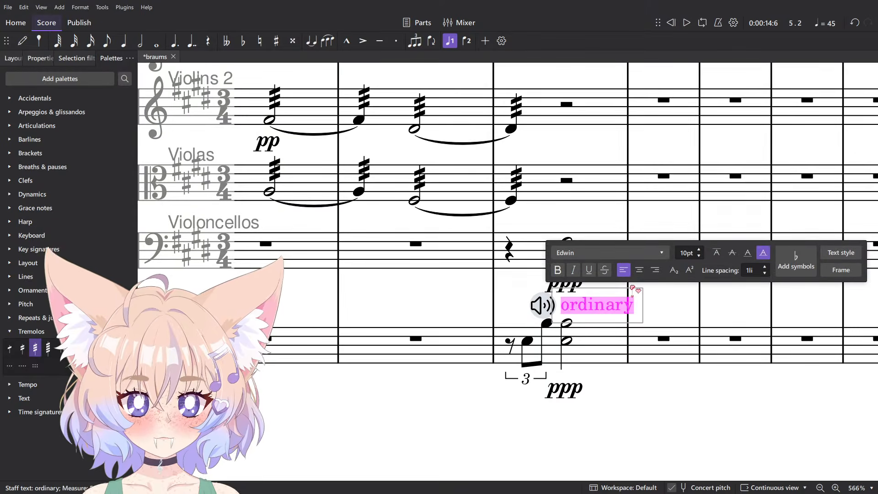
pyautogui.write('arco')
pyautogui.press('Escape')
# Play back measure 5 from the Contrabasses' triplet rest.
pyautogui.press('space')
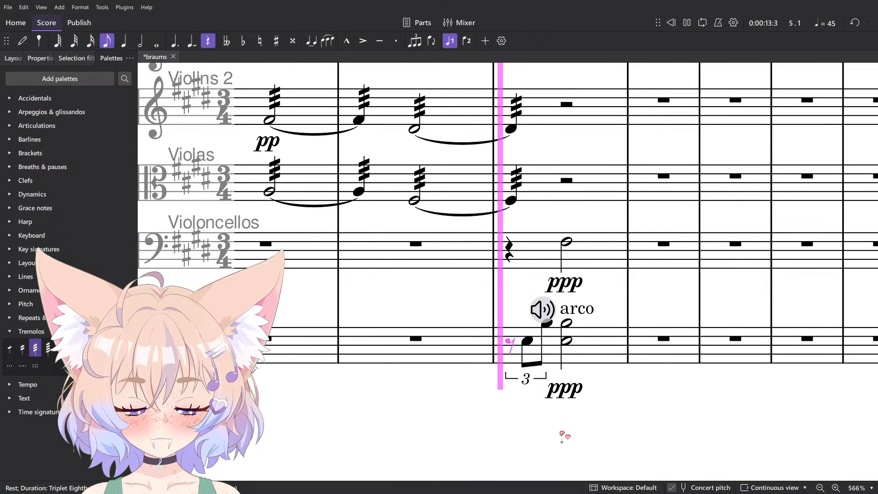
pyautogui.scroll(-5, 563, 434)
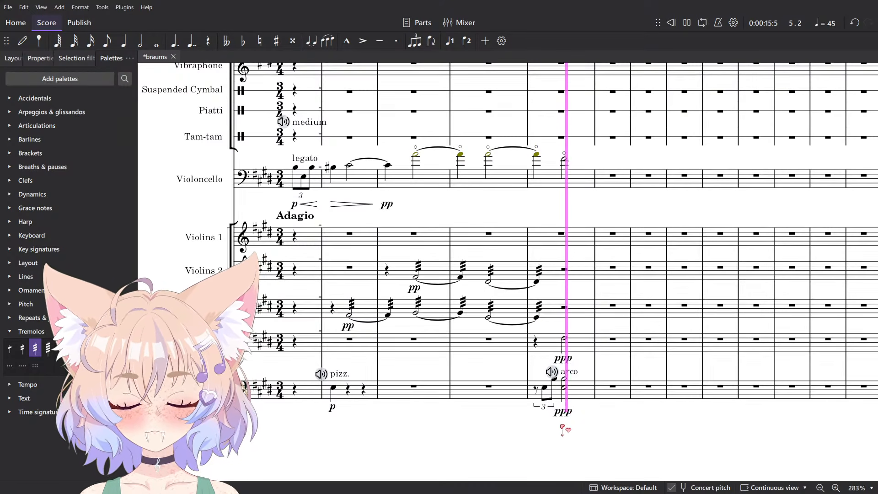
pyautogui.press('space')
# Add a low E2 to the Violoncellos' half note on beat 2 of measure 5.
pyautogui.scroll(4, 616, 410)
pyautogui.scroll(4, 531, 301)
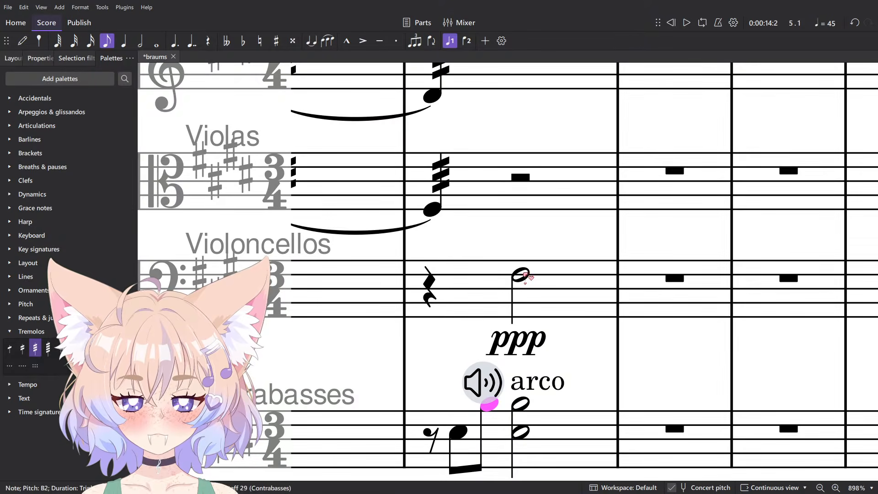
pyautogui.press('n')
pyautogui.click(521, 330)
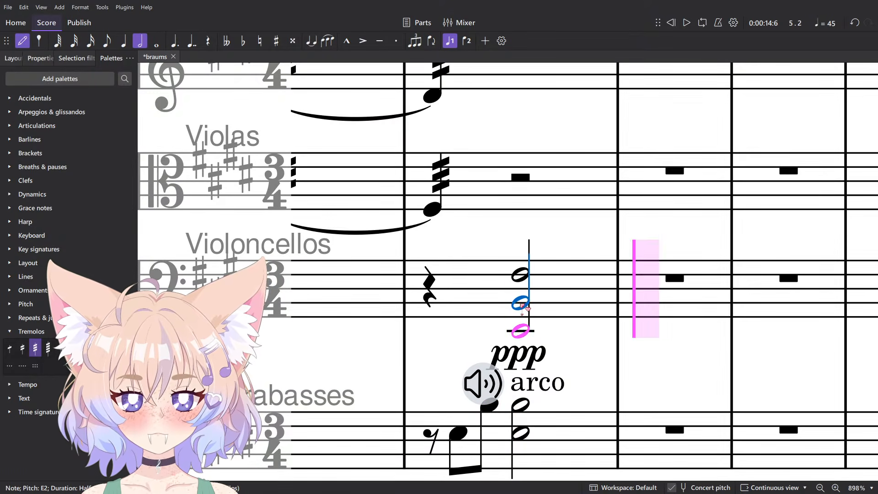
# Delete the half-note chord and the "arco" text from the contrabasses in measure 5.
pyautogui.press('Escape')
pyautogui.click(521, 405)
pyautogui.keyDown('ctrl'); pyautogui.click(522, 432); pyautogui.keyUp('ctrl')
pyautogui.press('Delete')
pyautogui.click(539, 387)
pyautogui.press('Delete')
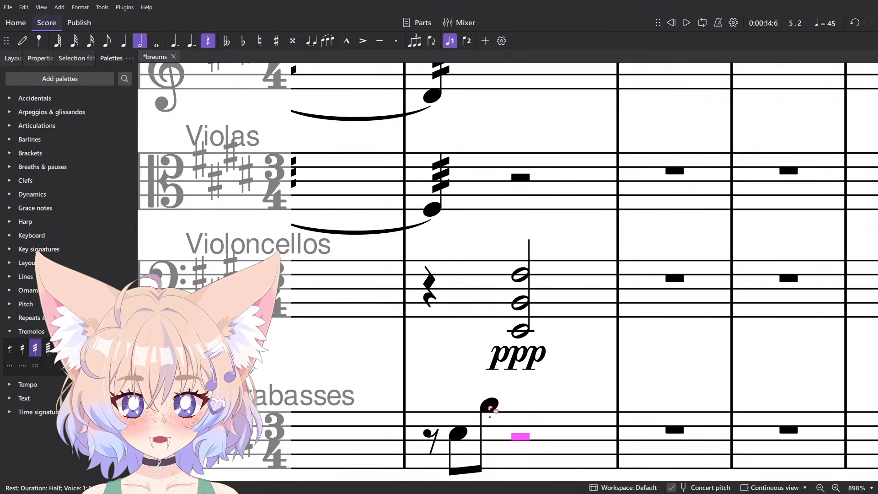
# Enter an F♯3 quarter note in the contrabasses right after the triplet in measure 5.
pyautogui.click(489, 405)
pyautogui.press('n')
pyautogui.click(522, 386)
pyautogui.press('Escape')
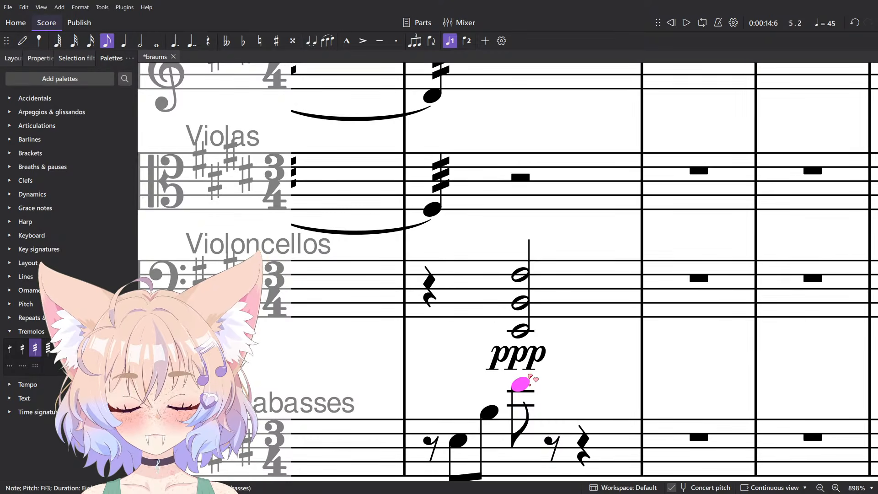
pyautogui.press('5')
# Play back the contrabass figure from the first triplet note in measure 5.
pyautogui.press('Left')
pyautogui.press('space')
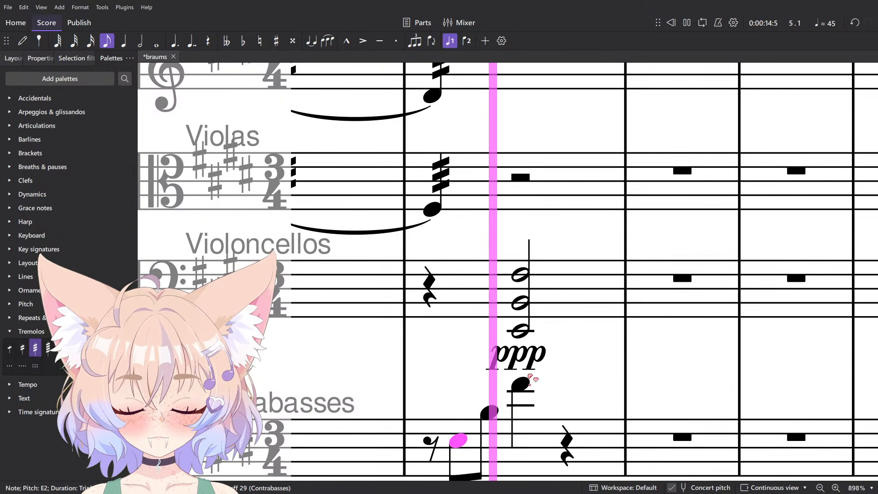
pyautogui.press('space')
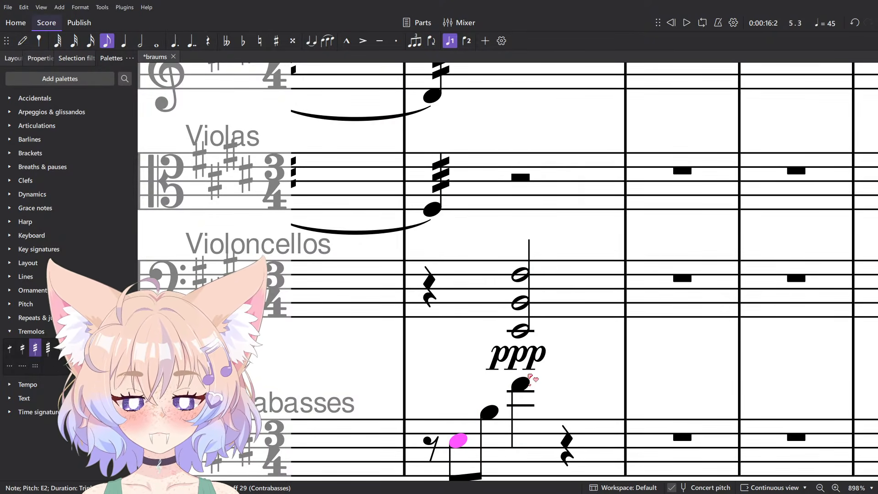
# Add the staff text "div." above the violoncellos' half-note chord in measure 5.
pyautogui.scroll(-2, 469, 395)
pyautogui.write('div.')
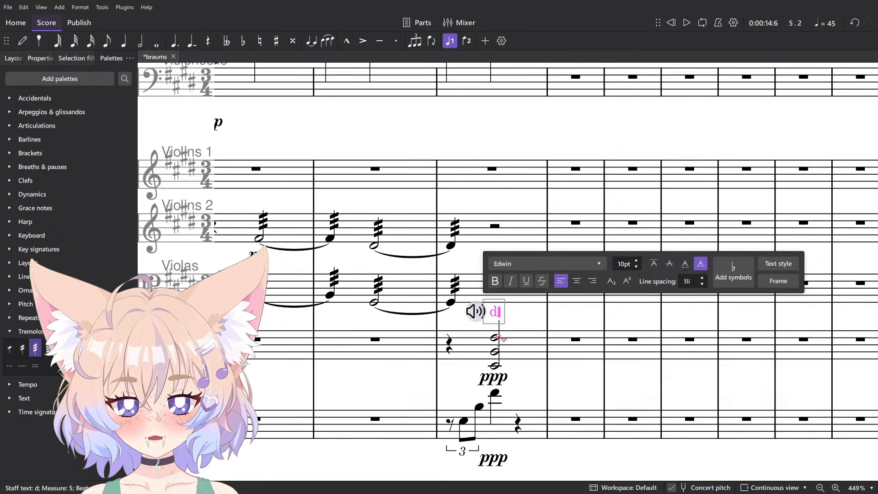
pyautogui.press('Escape')
# Play back measure 5 and review the solo violoncello, string and clarinet staves against each other.
pyautogui.press('space')
pyautogui.click(531, 327)
pyautogui.scroll(12, 525, 320)
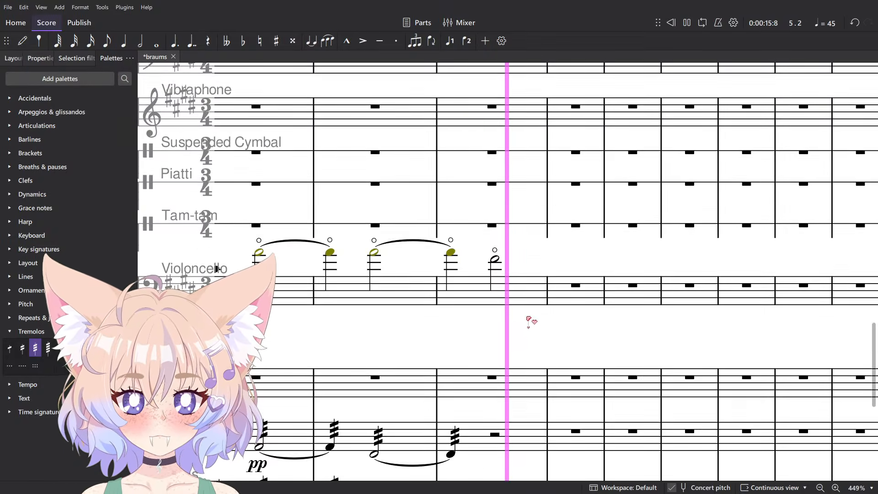
pyautogui.press('space')
pyautogui.scroll(-2, 525, 320)
pyautogui.scroll(-2, 516, 374)
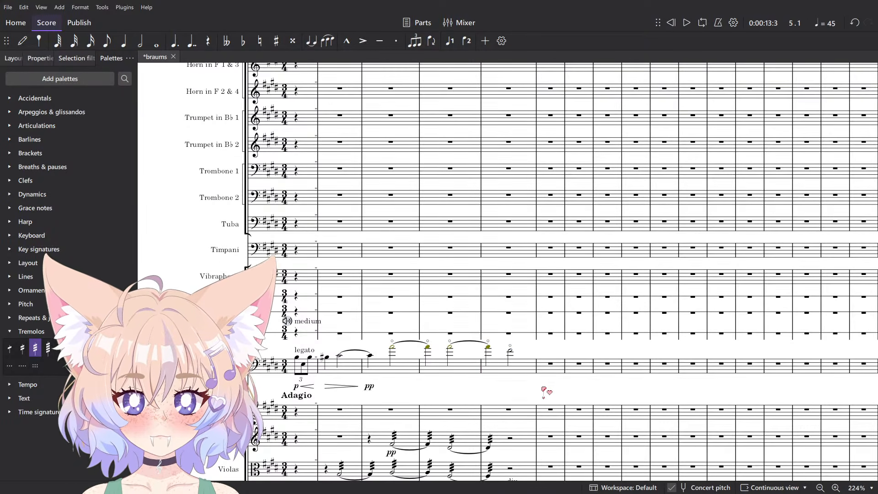
pyautogui.scroll(-3, 527, 369)
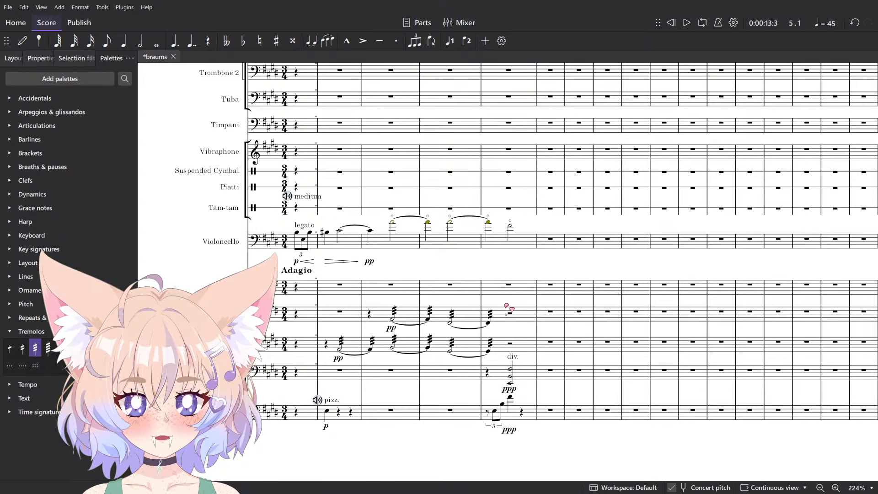
pyautogui.scroll(-2, 506, 306)
pyautogui.scroll(5, 555, 308)
pyautogui.scroll(5, 566, 293)
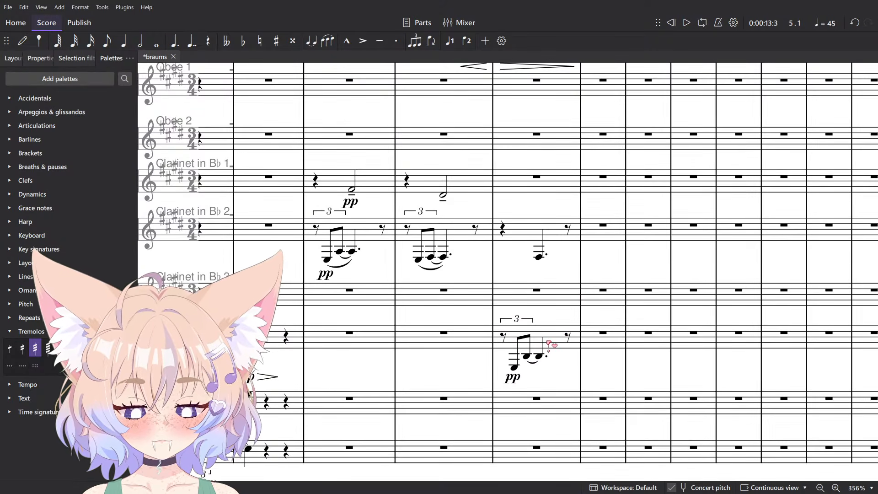
pyautogui.press('space')
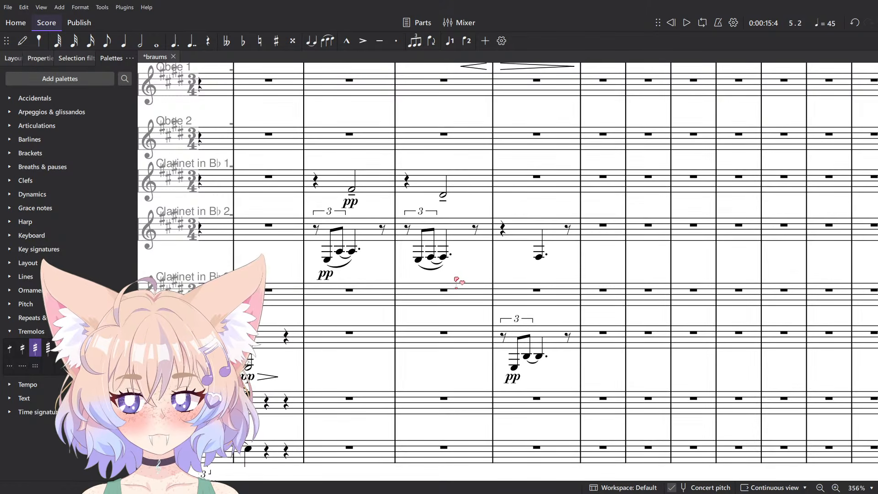
# Play measure 5 from the contrabasses' first triplet note and examine the brass, bassoon and bass clarinet staves around it.
pyautogui.scroll(-7, 467, 272)
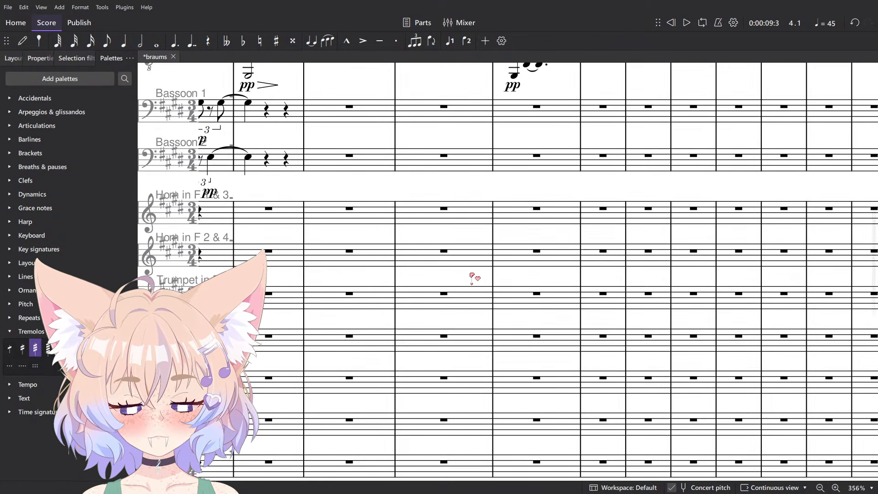
pyautogui.scroll(6, 485, 176)
pyautogui.scroll(-7, 528, 209)
pyautogui.scroll(-10, 529, 211)
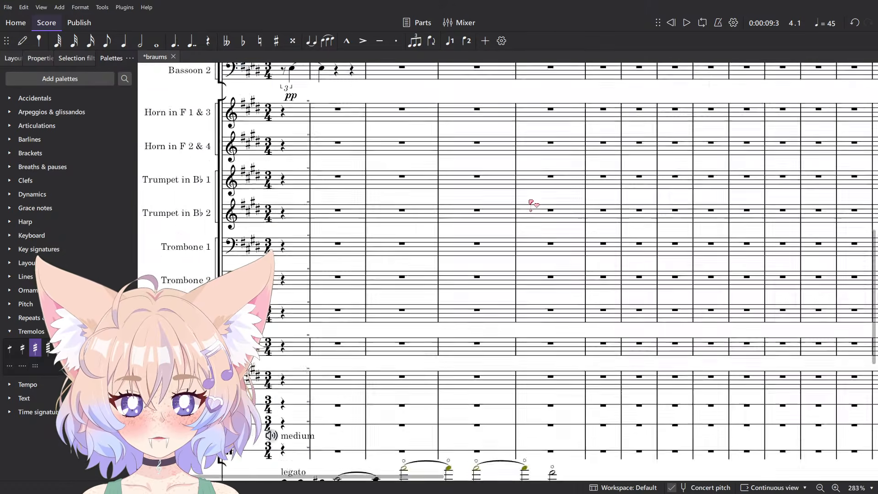
pyautogui.scroll(1, 513, 428)
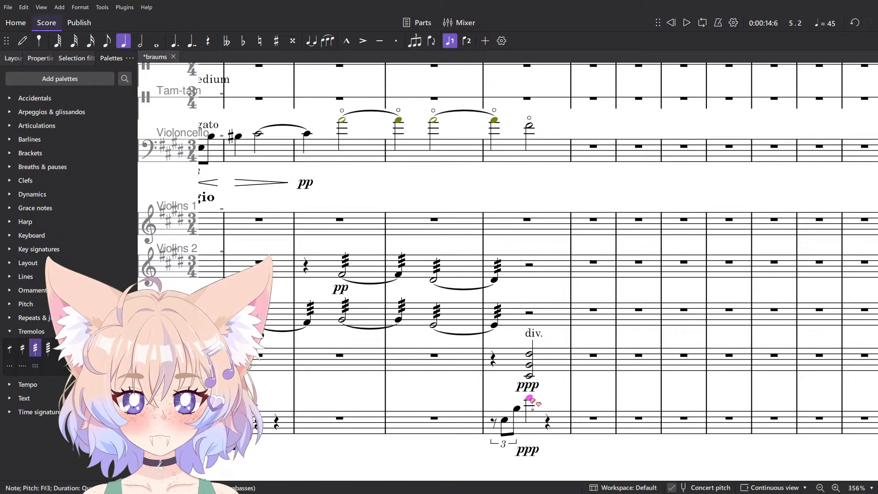
pyautogui.click(506, 421)
pyautogui.scroll(-6, 521, 338)
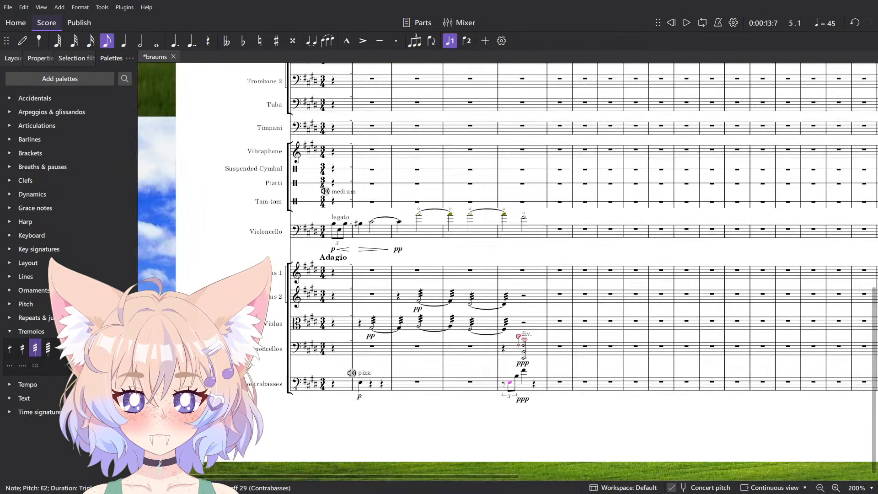
pyautogui.scroll(5, 522, 340)
pyautogui.scroll(-3, 515, 302)
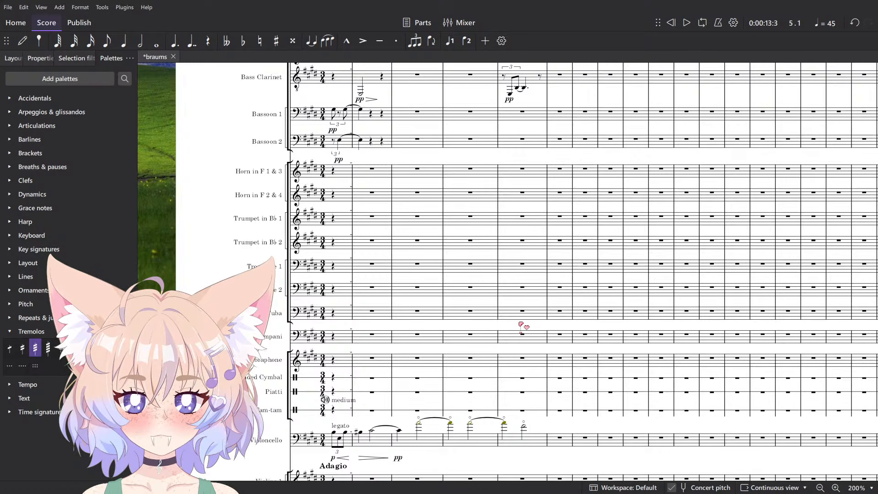
pyautogui.press('space')
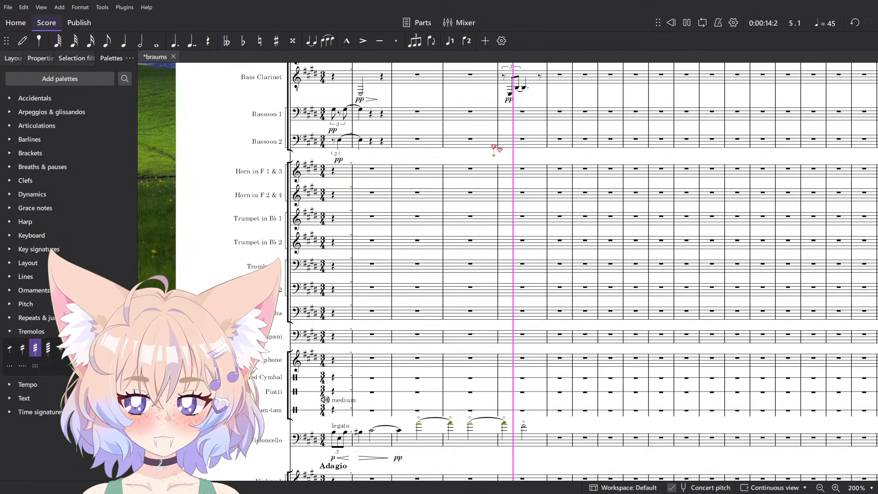
pyautogui.press('space')
pyautogui.scroll(3, 501, 142)
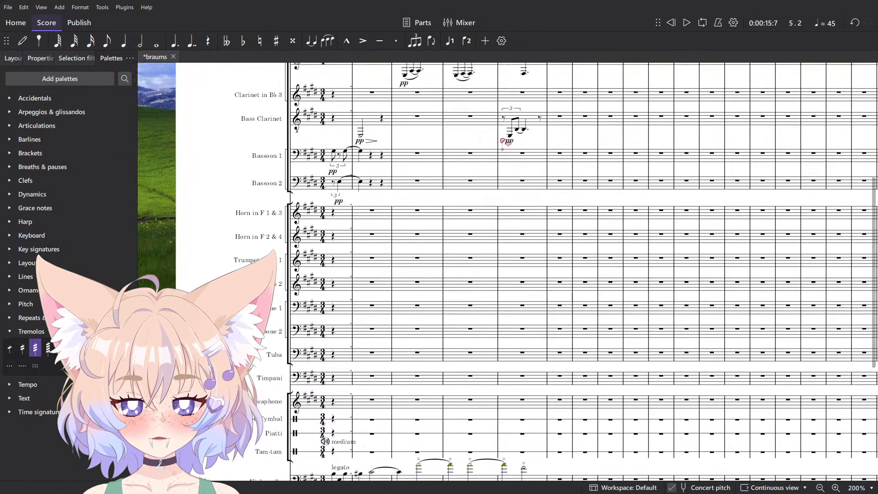
# Play back measure 5 once more while following the string staves.
pyautogui.scroll(-8, 491, 167)
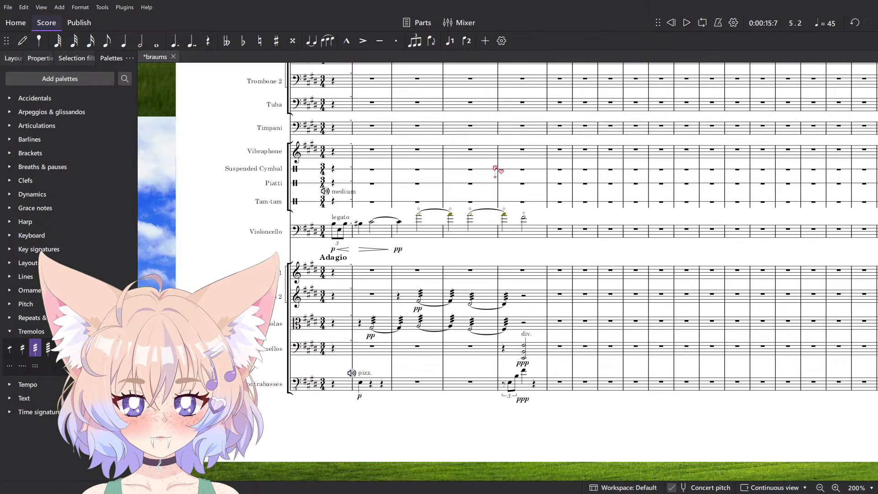
pyautogui.scroll(5, 411, 327)
pyautogui.press('space')
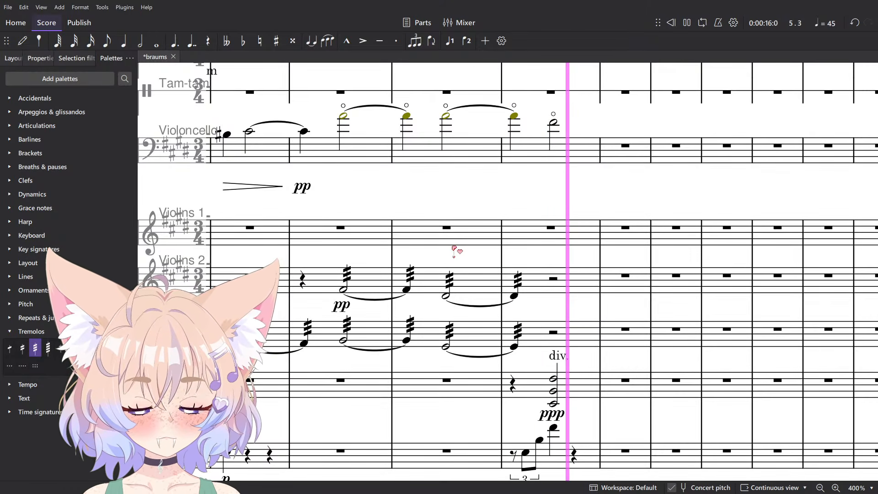
pyautogui.press('space')
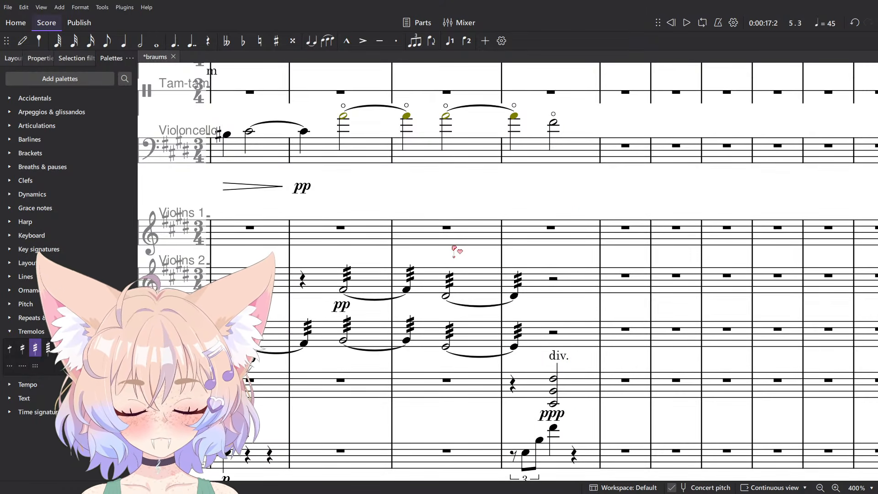
# Play back the violas' tremolo passage starting in measure 2.
pyautogui.moveTo(496, 235); pyautogui.dragTo(624, 178)
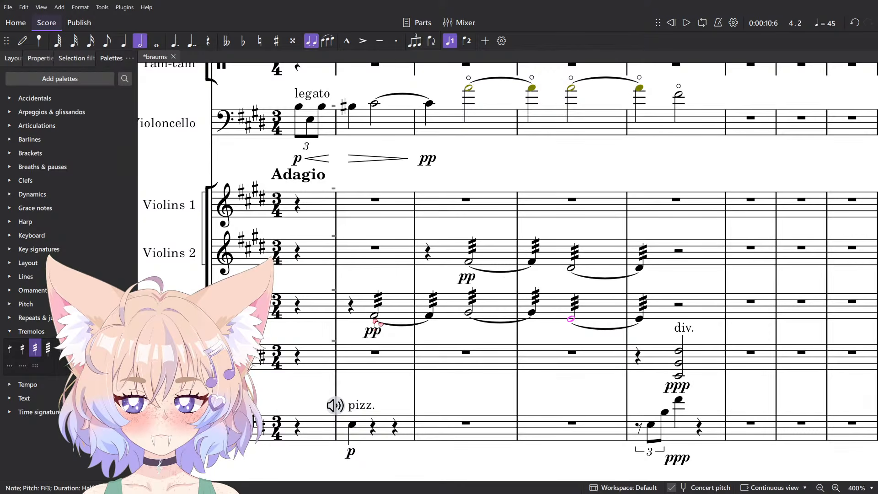
pyautogui.click(350, 315)
pyautogui.press('space')
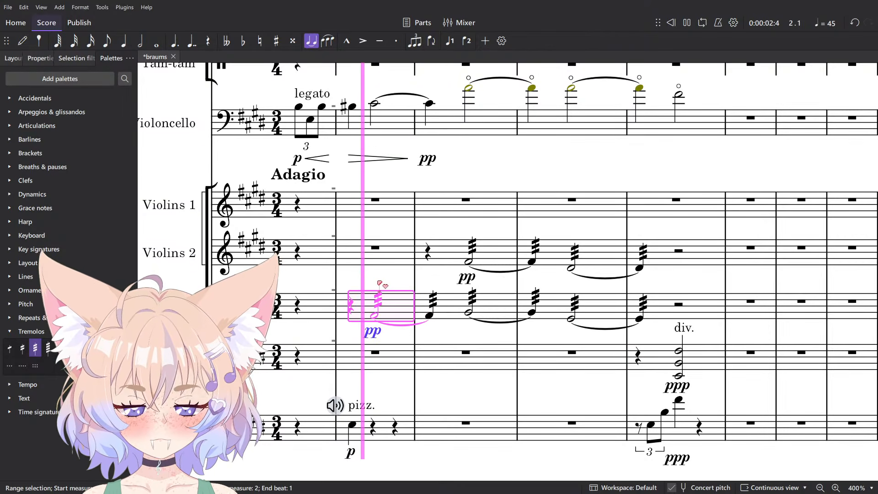
pyautogui.press('space')
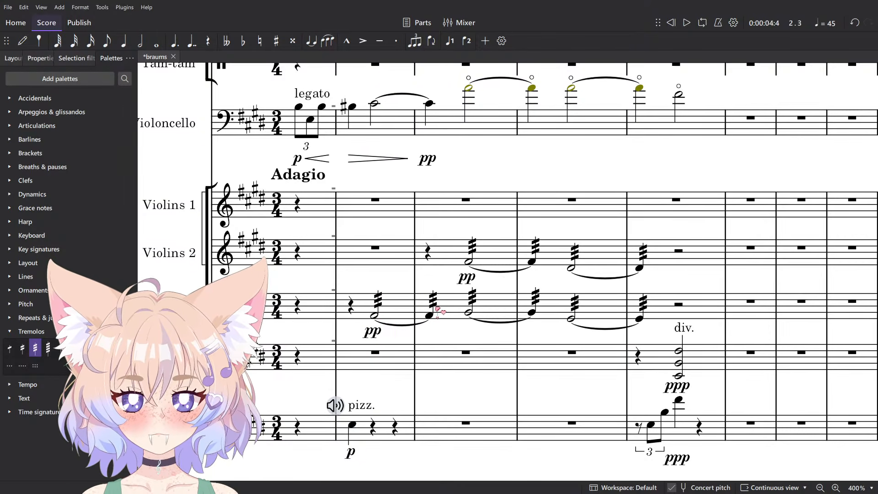
pyautogui.click(441, 311)
pyautogui.keyDown('ctrl'); pyautogui.scroll(8, 358, 299); pyautogui.keyUp('ctrl')
pyautogui.press('space')
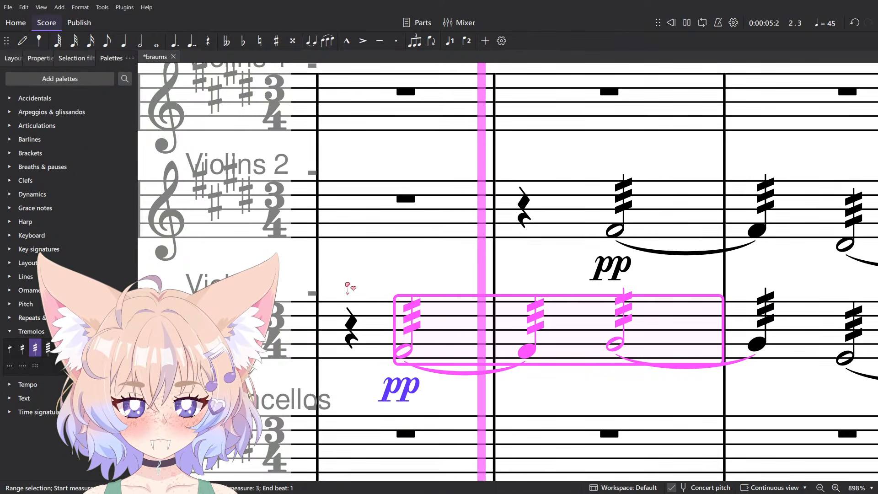
pyautogui.press('space')
# Show the mixer and slightly raise the Violas channel volume while their tremolo passage plays.
pyautogui.press('F10')
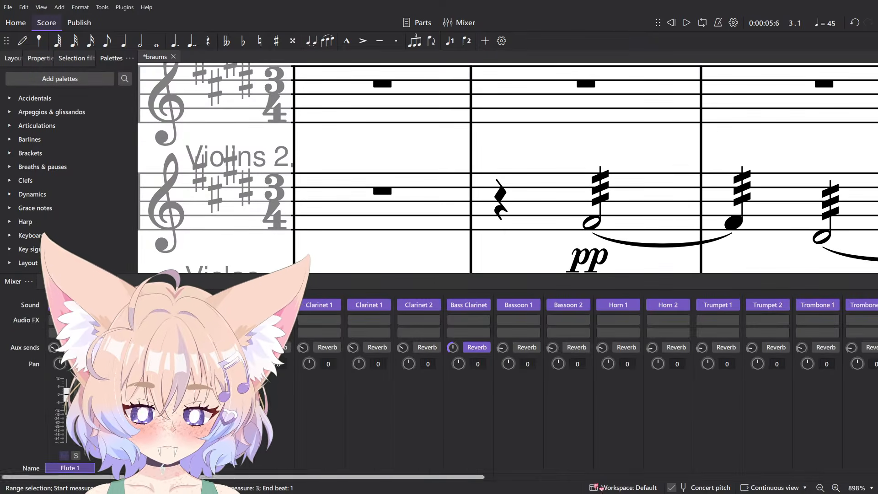
pyautogui.scroll(-3, 560, 155)
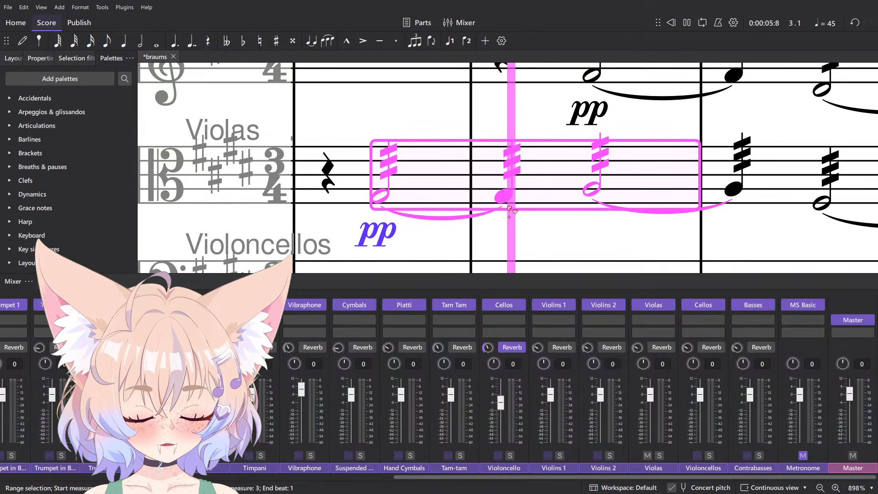
pyautogui.click(460, 187)
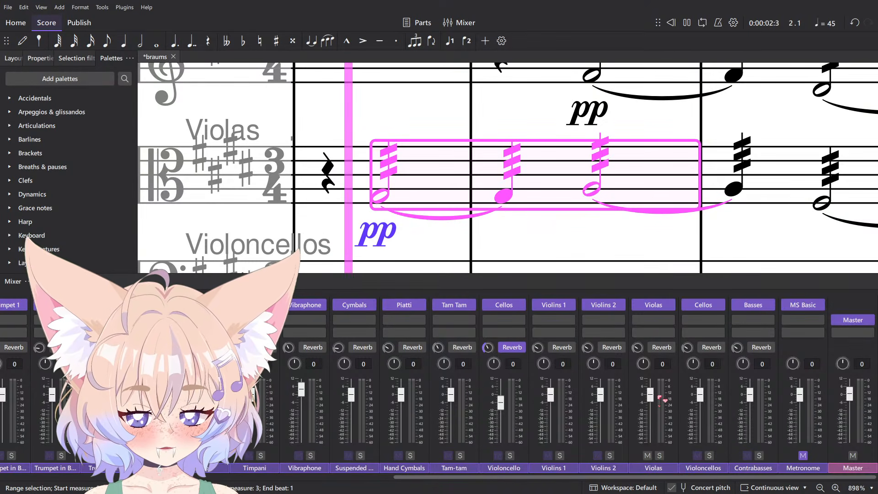
pyautogui.moveTo(650, 395); pyautogui.dragTo(665, 303)
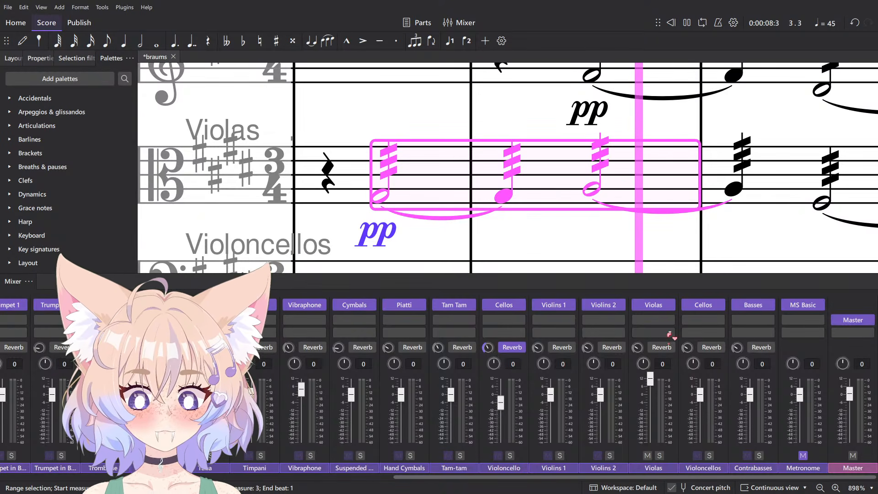
pyautogui.click(662, 388)
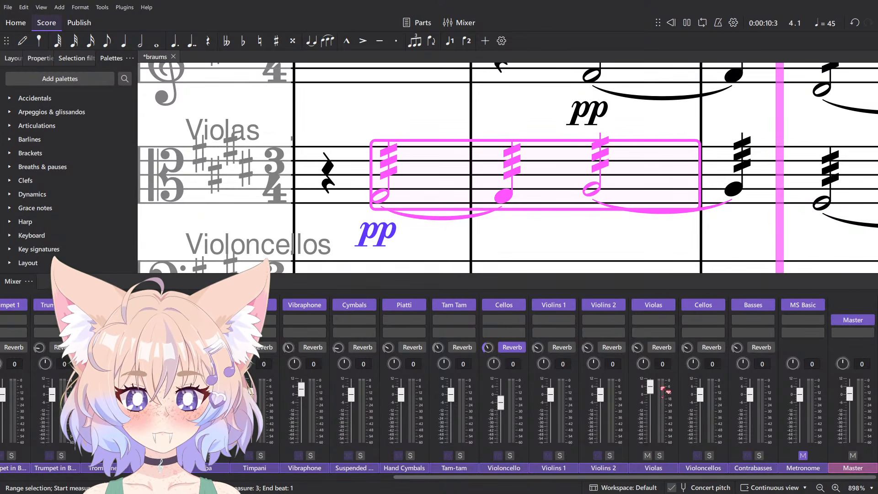
# Play the Violins 2 and Violas tremolos from measure 3 through measure 5 to check their balance, and hide the mixer.
pyautogui.moveTo(613, 184); pyautogui.dragTo(516, 202)
pyautogui.scroll(-5, 516, 201)
pyautogui.press('space')
pyautogui.keyDown('shift'); pyautogui.click(613, 132); pyautogui.keyUp('shift')
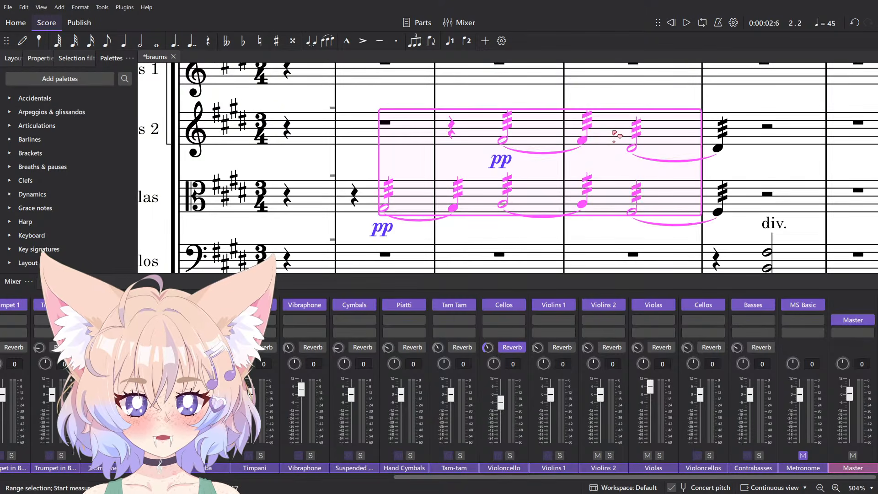
pyautogui.click(593, 159)
pyautogui.keyDown('shift'); pyautogui.click(503, 205); pyautogui.keyUp('shift')
pyautogui.press('space')
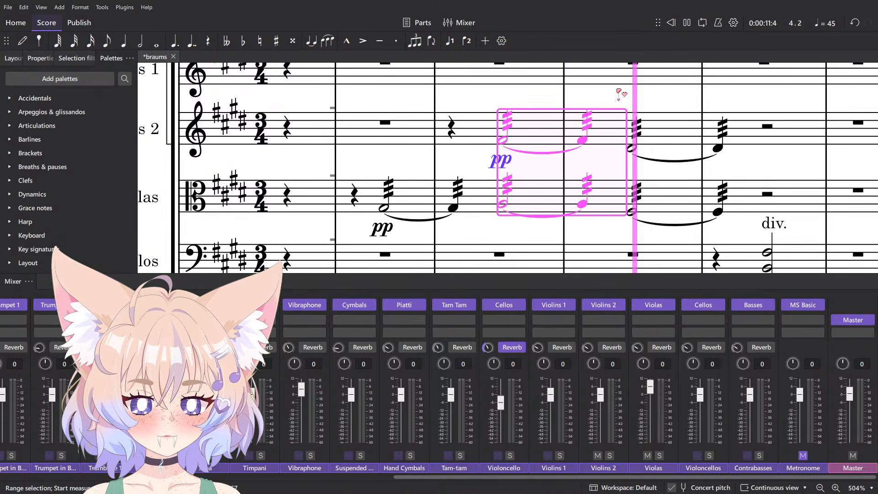
pyautogui.press('F10')
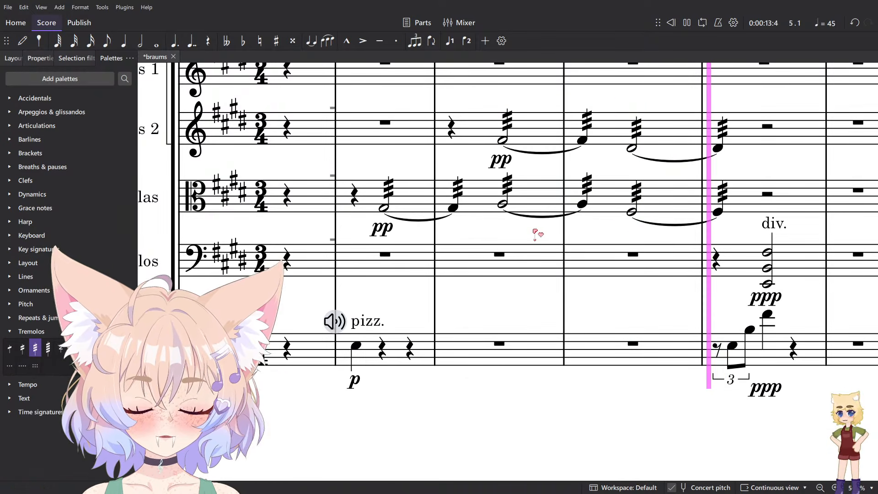
pyautogui.hotkey('ctrl', '-')
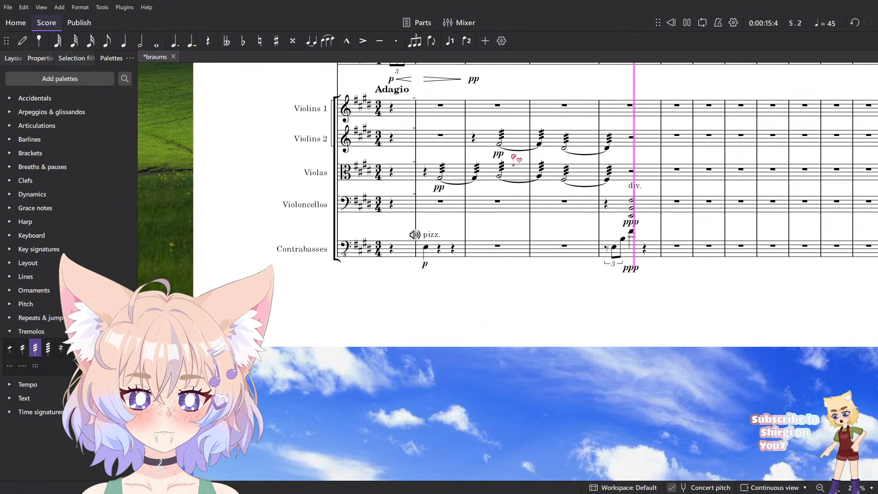
pyautogui.press('space')
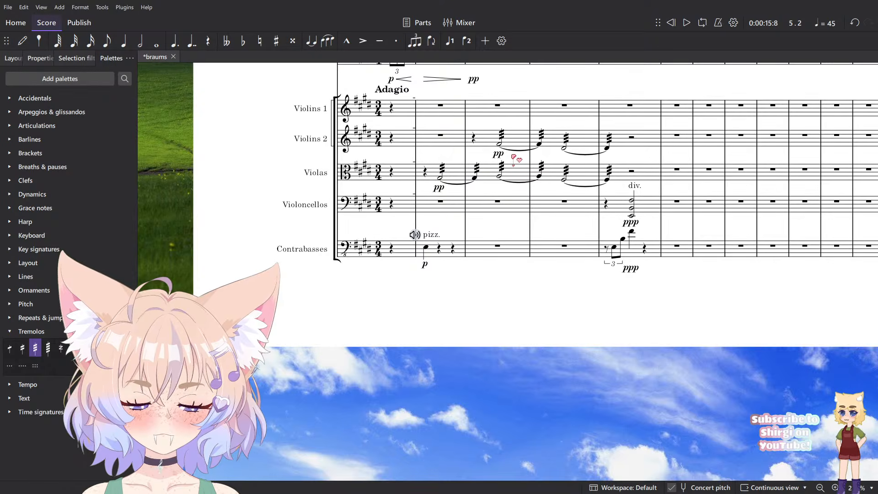
pyautogui.scroll(3, 504, 157)
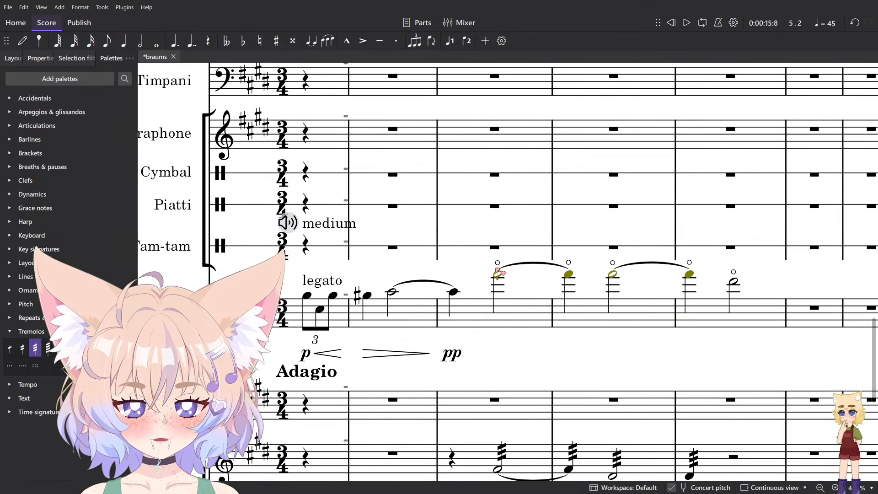
# Play back the score from the solo cello harmonic in measure 3 while viewing all the parts.
pyautogui.click(499, 275)
pyautogui.press('space')
pyautogui.scroll(-5, 500, 278)
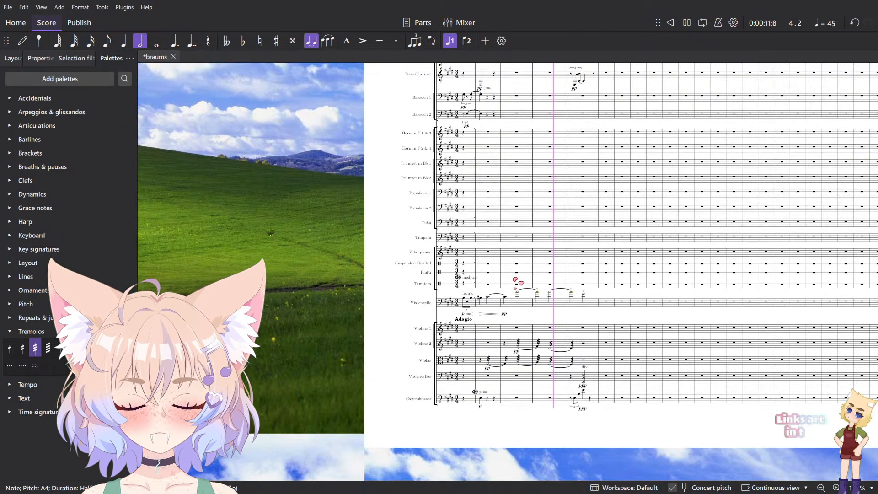
# Remove all tremolos from the Violins 2 and Violas notes in measures 2 to 5.
pyautogui.scroll(4, 569, 417)
pyautogui.moveTo(470, 202); pyautogui.dragTo(670, 394)
pyautogui.click(435, 355)
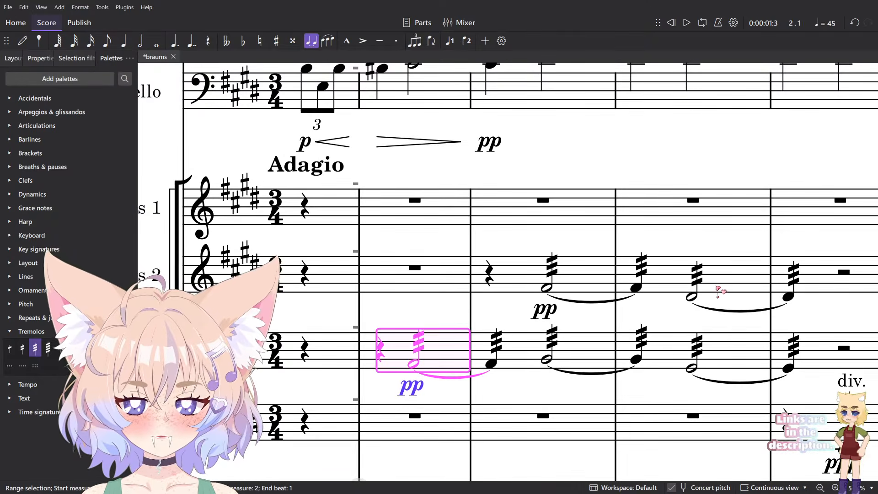
pyautogui.keyDown('shift'); pyautogui.click(793, 278); pyautogui.keyUp('shift')
pyautogui.rightClick(795, 279)
pyautogui.moveTo(772, 352)
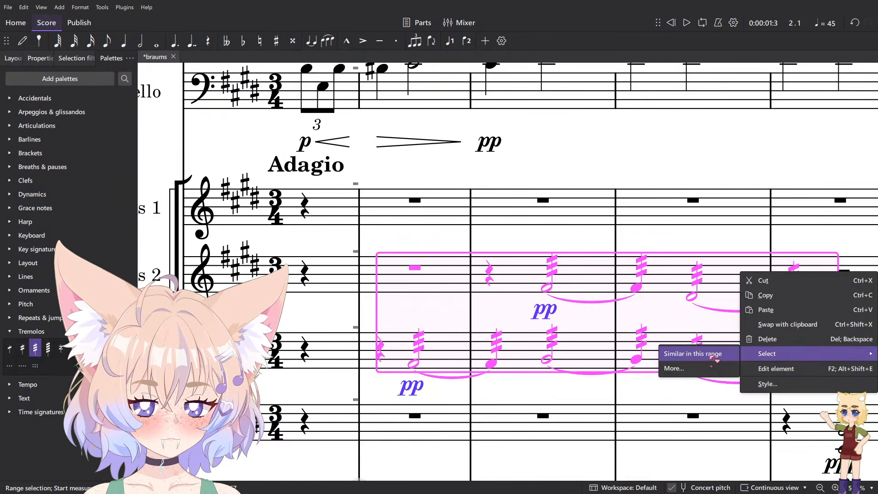
pyautogui.click(707, 358)
pyautogui.press('Delete')
pyautogui.hscroll(2, 708, 358)
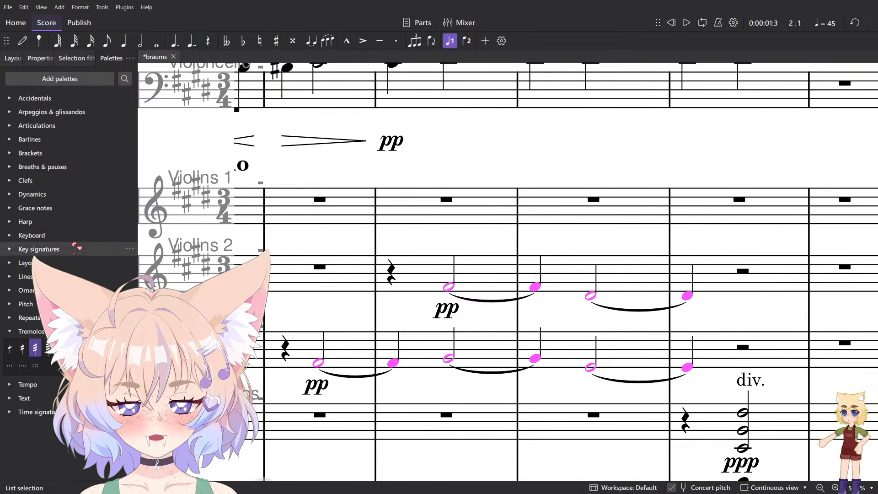
pyautogui.click(65, 195)
pyautogui.click(83, 274)
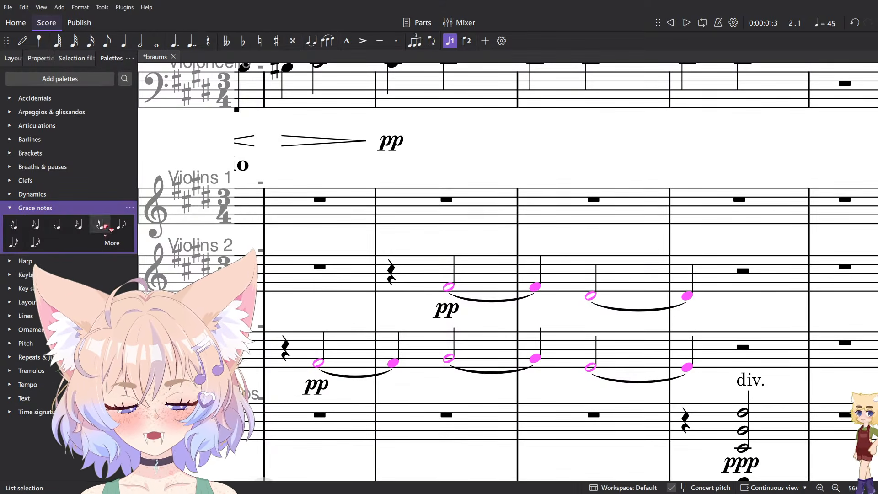
pyautogui.click(80, 274)
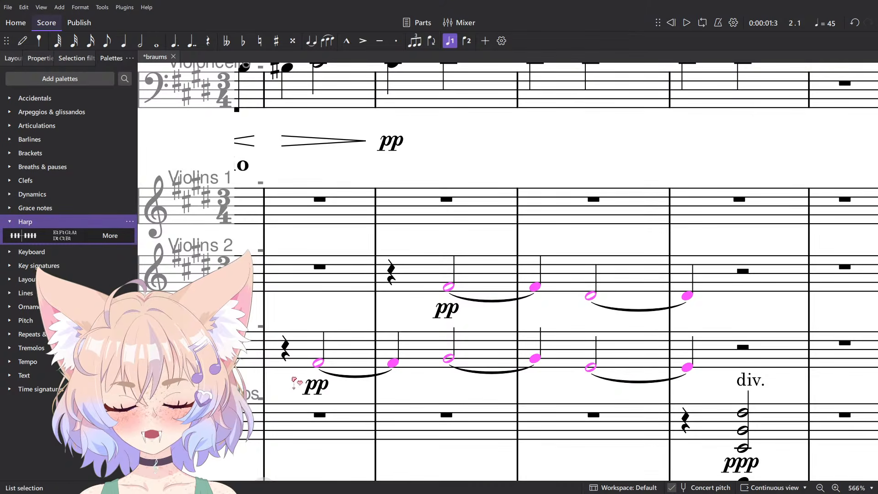
pyautogui.hotkey('ctrl', 'Down')
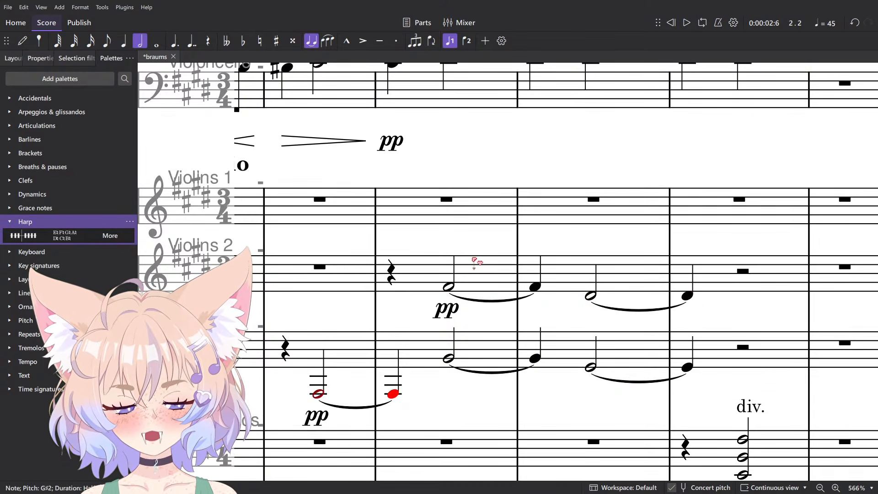
# Move the violas' passage in measures 2 to 5, with its pp dynamic, onto the Violoncellos staff.
pyautogui.scroll(-4, 476, 262)
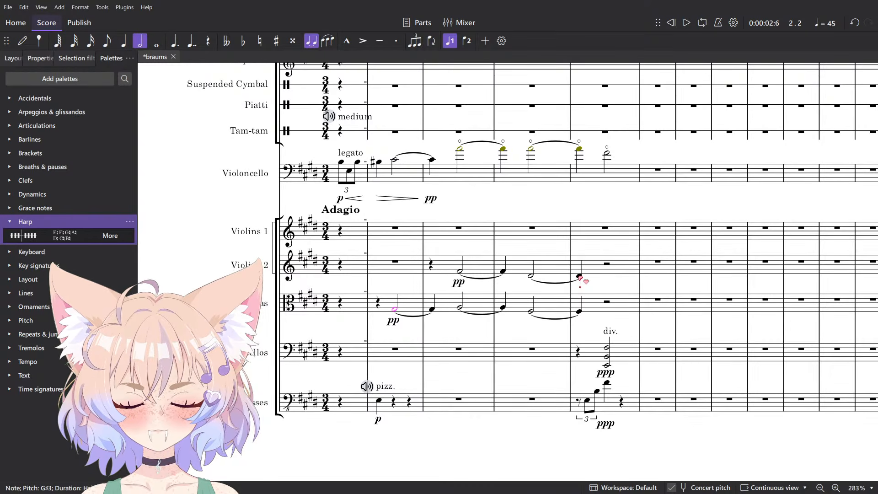
pyautogui.keyDown('shift'); pyautogui.click(582, 312); pyautogui.keyUp('shift')
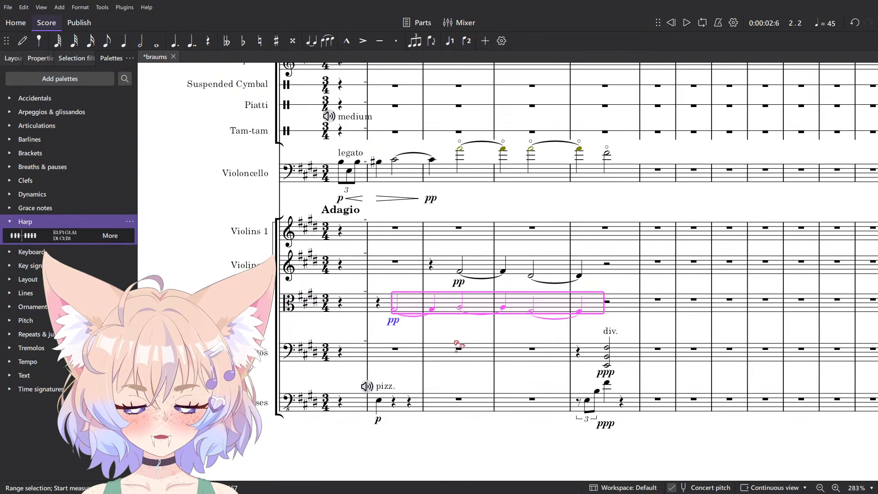
pyautogui.keyDown('shift'); pyautogui.click(384, 307); pyautogui.keyUp('shift')
pyautogui.hotkey('ctrl', 'x')
pyautogui.click(399, 355)
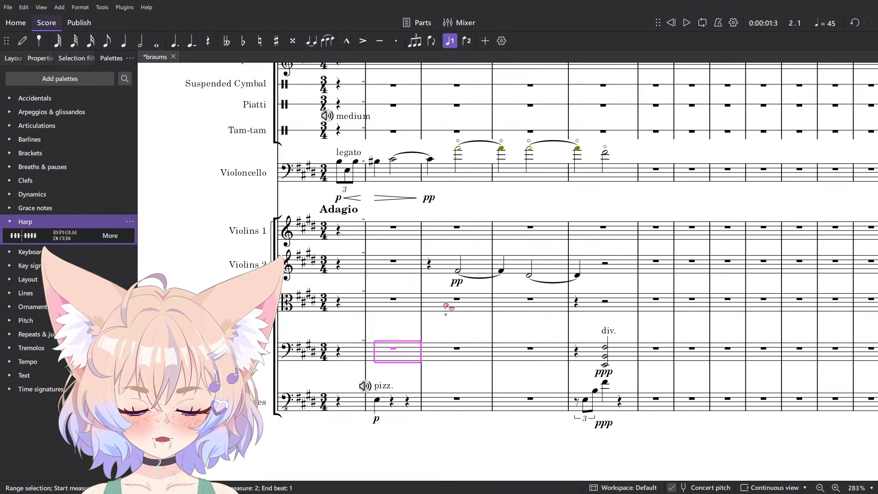
pyautogui.hotkey('ctrl', 'v')
# Merge the Violins 2 notes into the Violoncellos as double stops in measures 3 to 5, and clear the Violins 2 passage.
pyautogui.click(458, 270)
pyautogui.scroll(4, 458, 311)
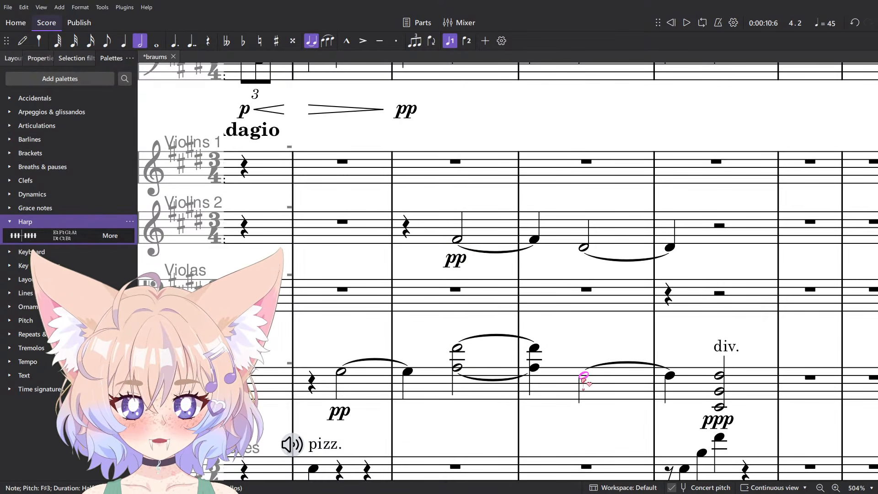
pyautogui.click(695, 231)
pyautogui.keyDown('shift'); pyautogui.click(435, 231); pyautogui.keyUp('shift')
pyautogui.press('Delete')
# Add the harmonic articulation to all Violoncellos notes from measure 2 to the first beat of measure 5.
pyautogui.scroll(-5, 595, 314)
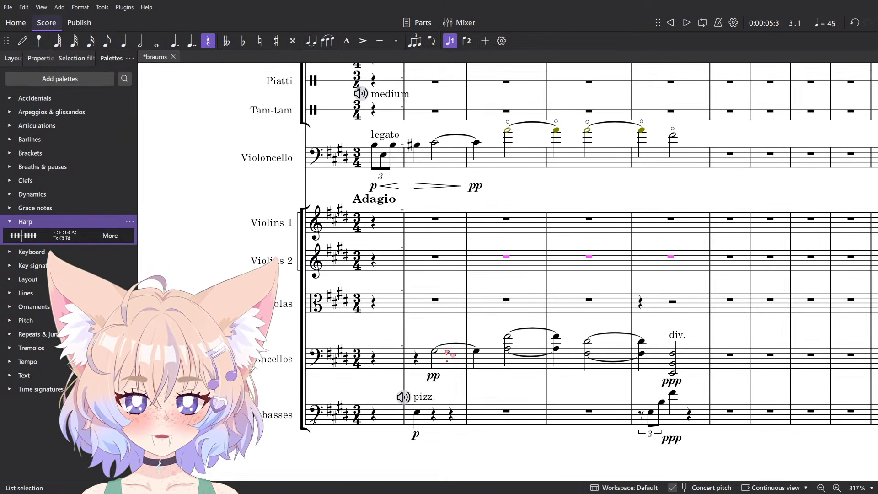
pyautogui.keyDown('shift'); pyautogui.click(641, 342); pyautogui.keyUp('shift')
pyautogui.scroll(5, 645, 344)
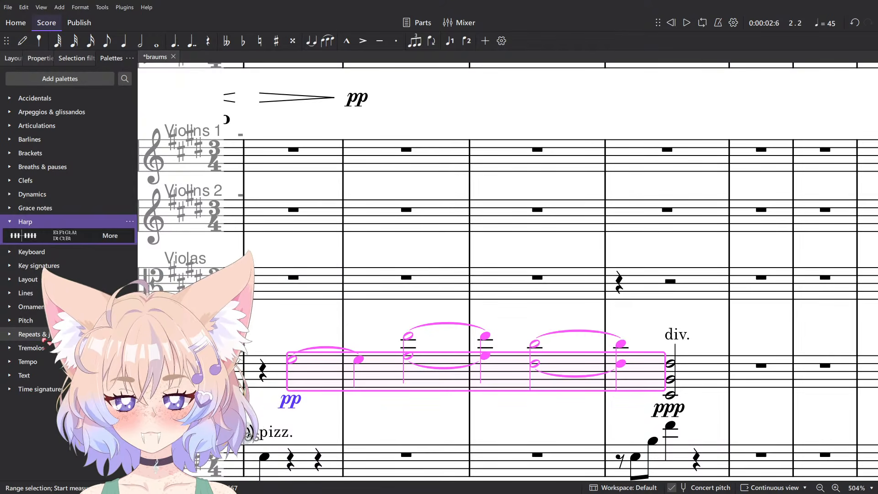
pyautogui.click(44, 335)
pyautogui.click(67, 127)
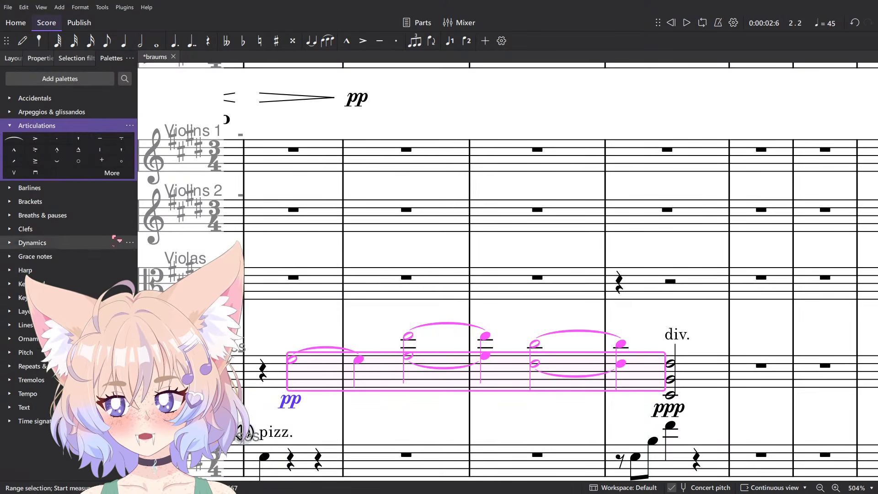
pyautogui.click(122, 162)
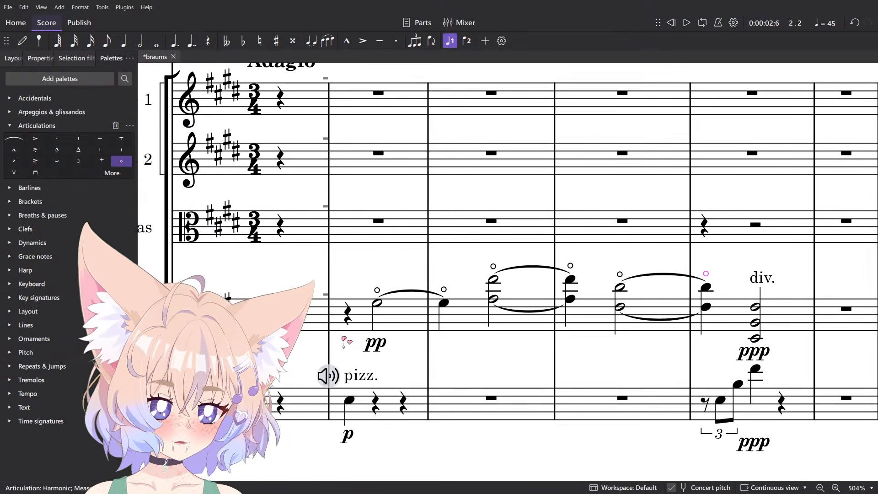
# Play back the Violoncellos' harmonics from measure 2 into measure 4.
pyautogui.click(371, 314)
pyautogui.press('space')
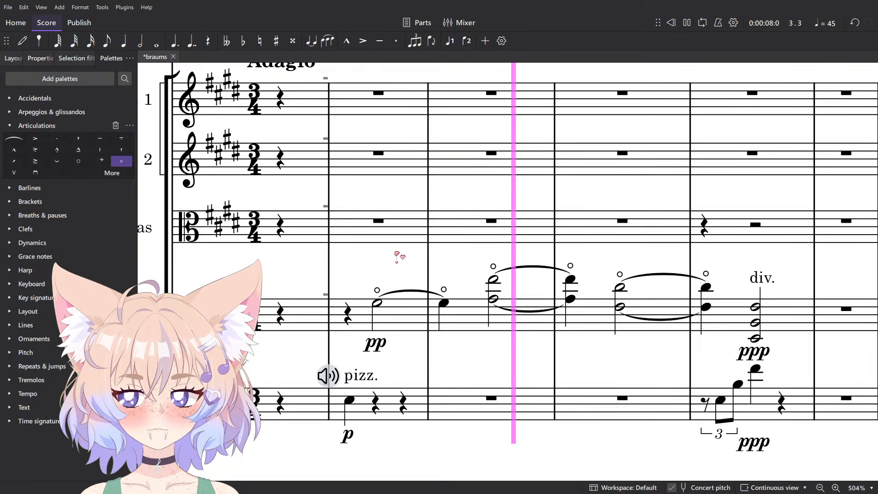
pyautogui.scroll(-5, 397, 256)
pyautogui.moveTo(451, 253); pyautogui.dragTo(428, 273)
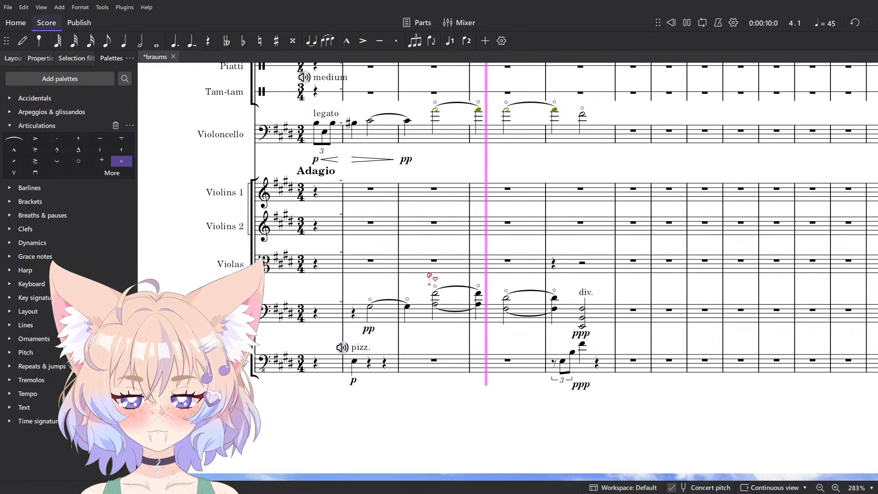
pyautogui.press('space')
# Shorten the Violoncellos' tied end notes in measures 3, 4 and 5 to eighth notes, and listen to the opening of the passage.
pyautogui.scroll(2, 478, 311)
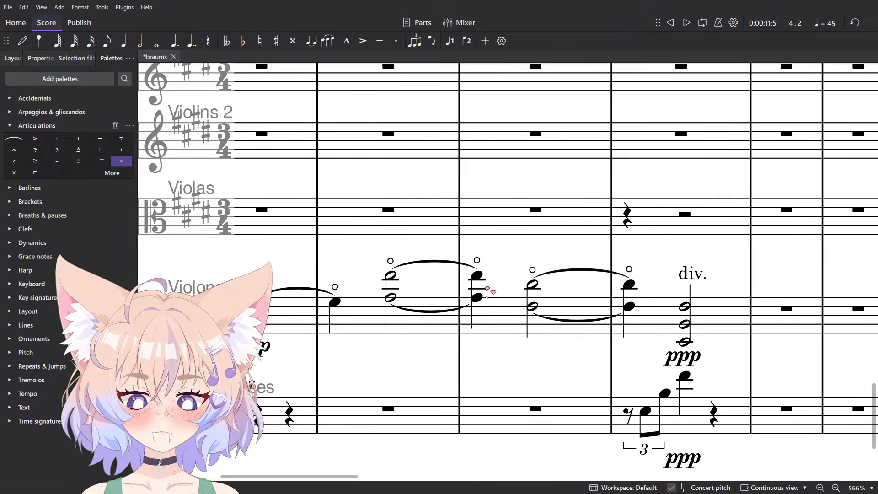
pyautogui.click(477, 276)
pyautogui.press('4')
pyautogui.click(634, 284)
pyautogui.press('4')
pyautogui.press('Escape')
pyautogui.scroll(-3, 338, 304)
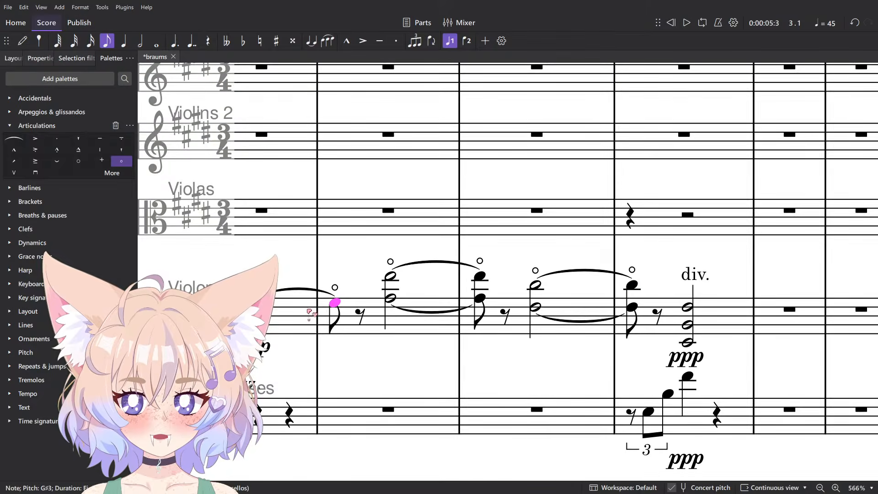
pyautogui.press('space')
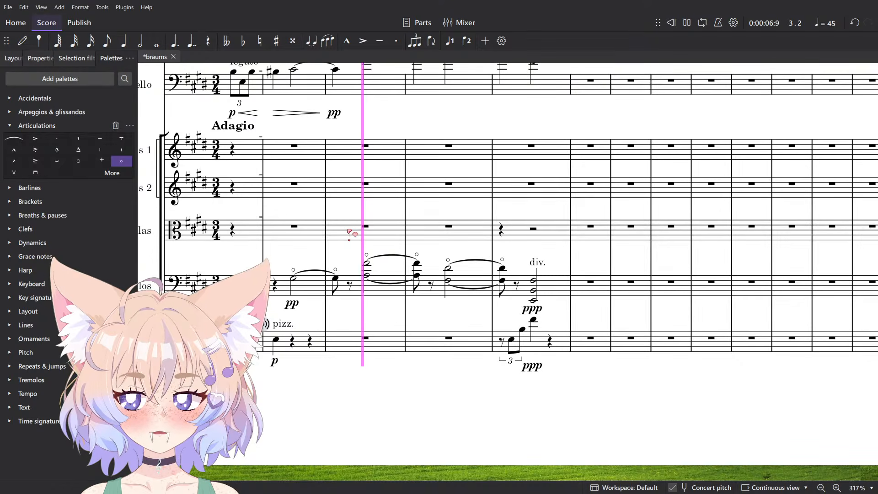
pyautogui.press('space')
# Replace the Violoncellos' half note in measure 2 with a quarter-note harmonic on beat 3, tied into measure 3.
pyautogui.scroll(3, 270, 298)
pyautogui.click(290, 303)
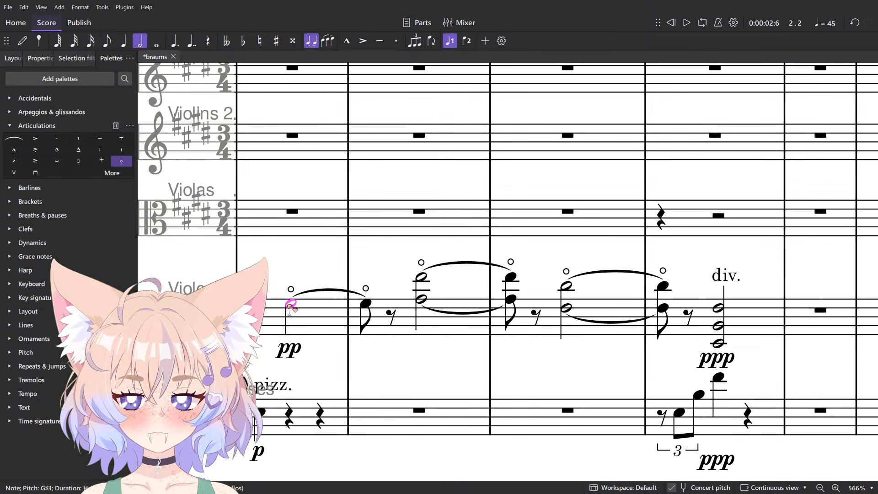
pyautogui.press('5')
pyautogui.press('n')
pyautogui.click(319, 303)
pyautogui.press('Escape')
pyautogui.click(292, 304)
pyautogui.press('Delete')
pyautogui.press('Right')
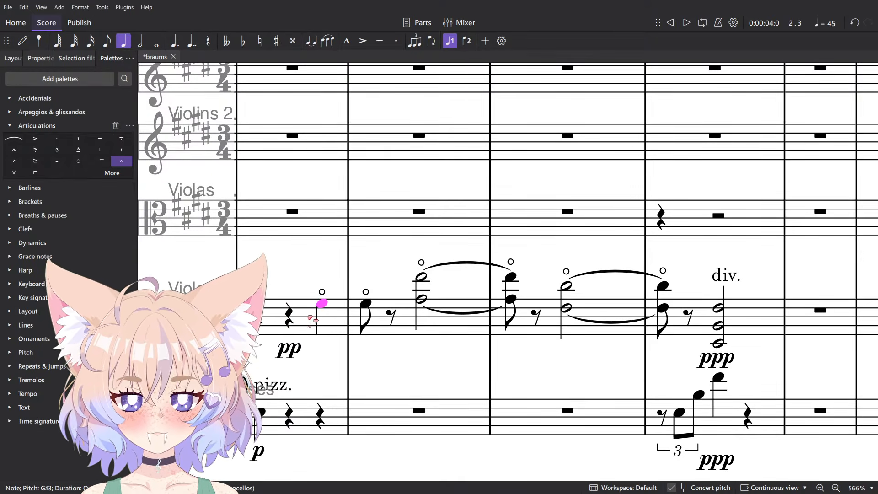
pyautogui.press('t')
# Move the Violoncellos' pp dynamic to the quarter note on beat 3 of measure 2.
pyautogui.click(288, 350)
pyautogui.hotkey('ctrl', 'x')
pyautogui.click(322, 303)
pyautogui.hotkey('ctrl', 'v')
# Play back measures 2 to 5 with the revised Violoncellos harmonics.
pyautogui.click(303, 247)
pyautogui.press('space')
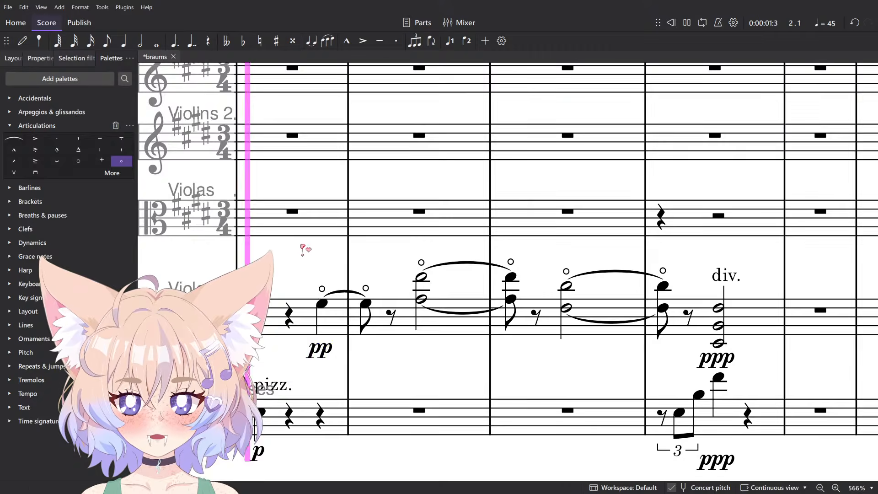
pyautogui.scroll(-7, 303, 244)
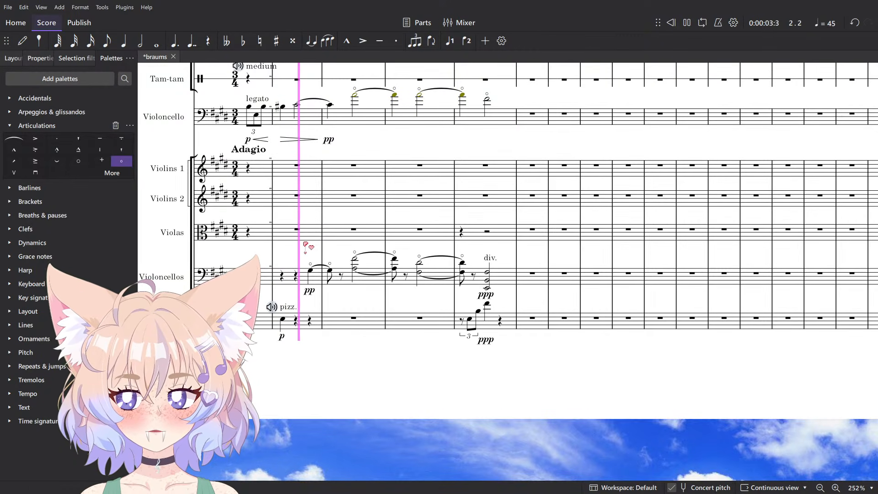
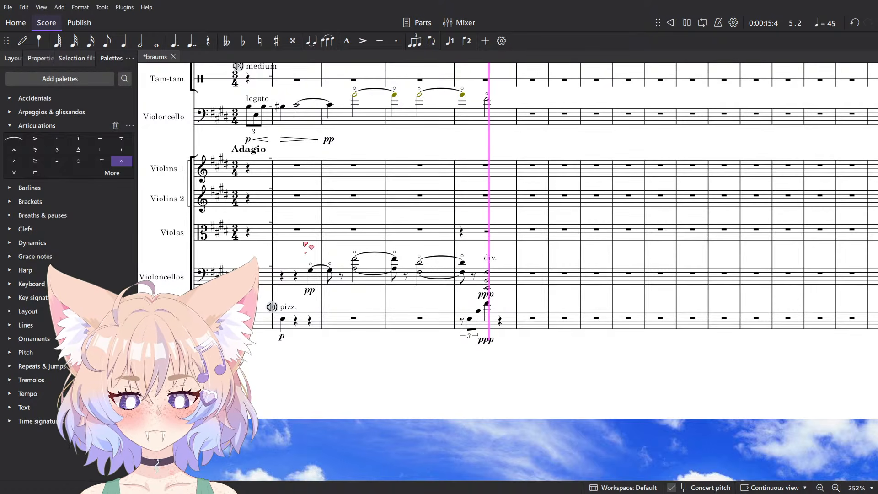
pyautogui.press('space')
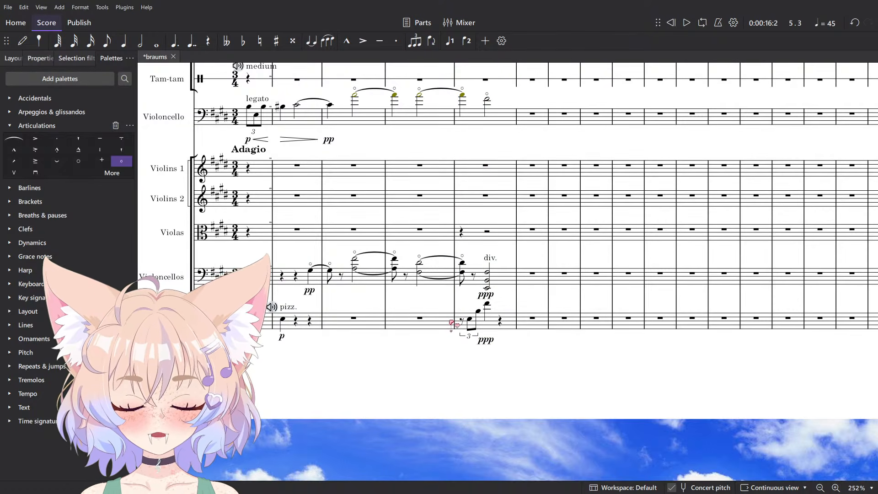
# Delete the Violoncellos' divided chord in measure 5 together with its div. and ppp markings.
pyautogui.scroll(8, 465, 327)
pyautogui.scroll(-5, 466, 328)
pyautogui.scroll(-2, 469, 329)
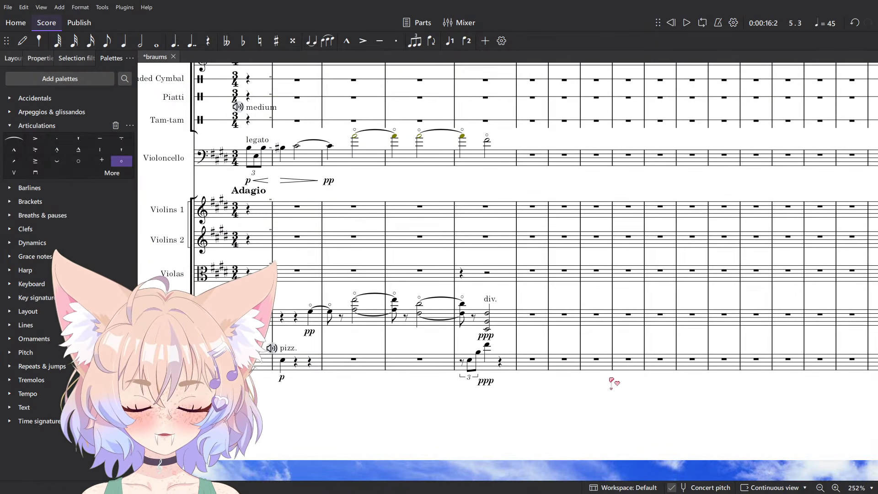
pyautogui.scroll(5, 500, 278)
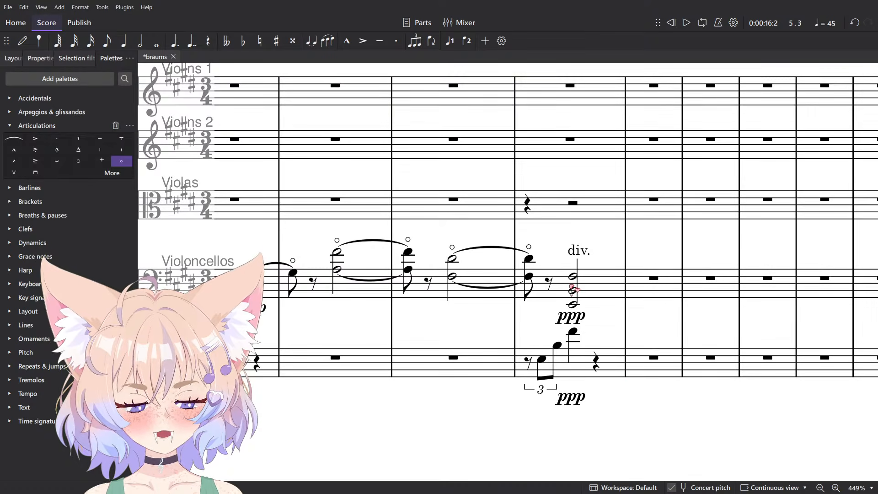
pyautogui.click(675, 288)
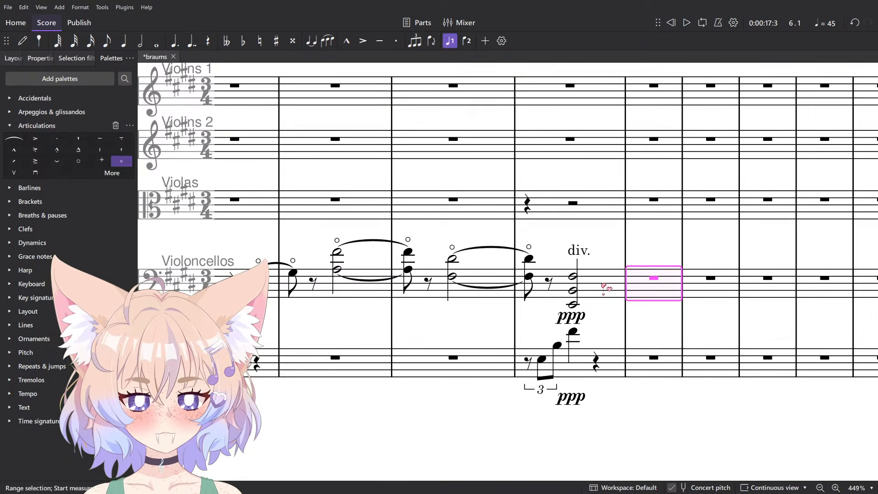
pyautogui.keyDown('shift'); pyautogui.click(573, 292); pyautogui.keyUp('shift')
pyautogui.press('Delete')
# Clear the Violas' measure 5 to a full-measure rest.
pyautogui.click(552, 204)
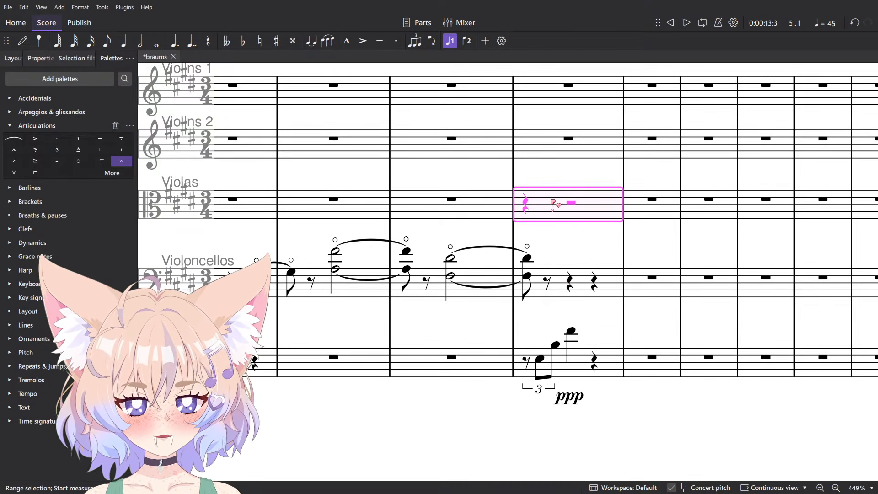
pyautogui.press('Delete')
pyautogui.scroll(-7, 552, 204)
pyautogui.click(571, 228)
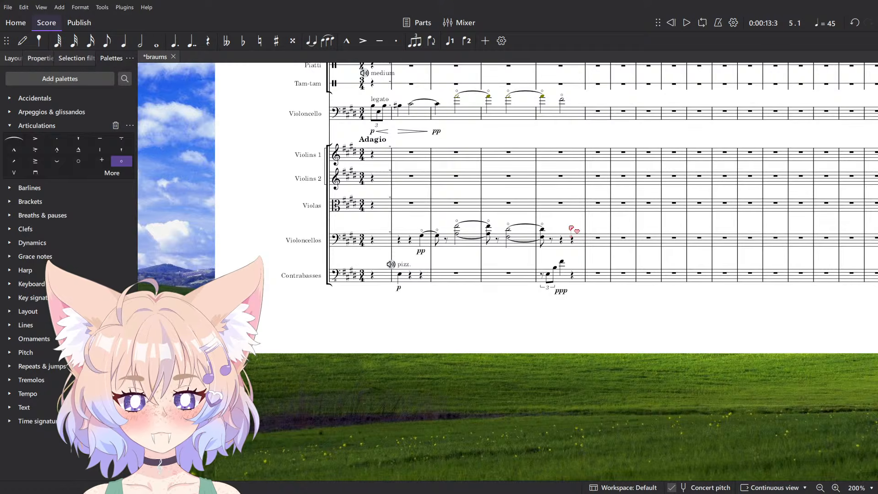
# Compare the contrabasses' quarter note on beat 2 of measure 5 with the woodwind parts in the same measure.
pyautogui.keyDown('ctrl'); pyautogui.scroll(5, 570, 228); pyautogui.keyUp('ctrl')
pyautogui.scroll(2, 682, 367)
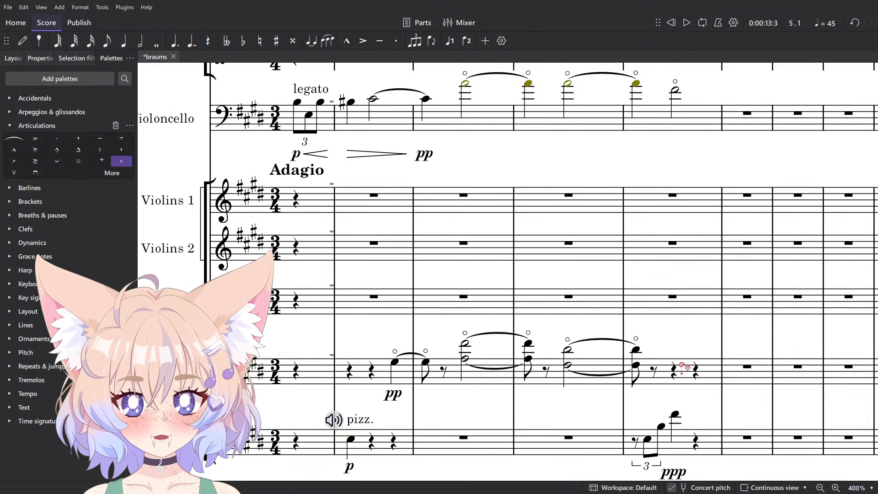
pyautogui.scroll(-1, 681, 365)
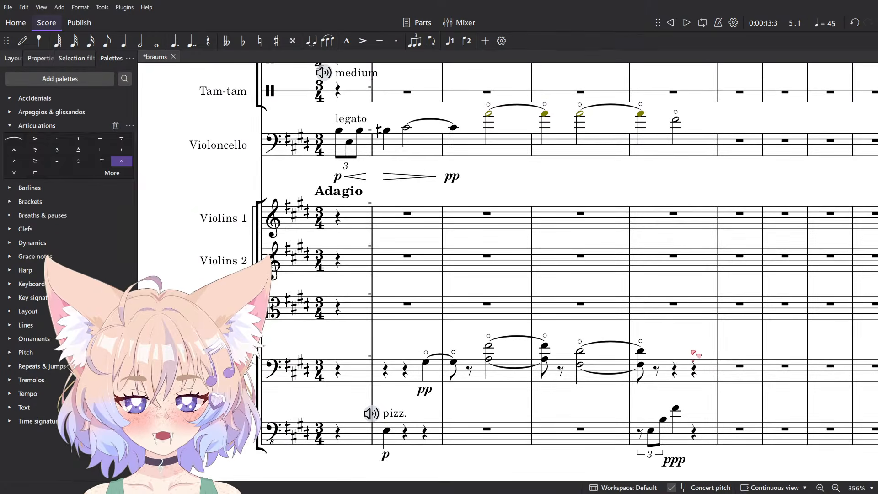
pyautogui.moveTo(692, 353); pyautogui.dragTo(550, 320)
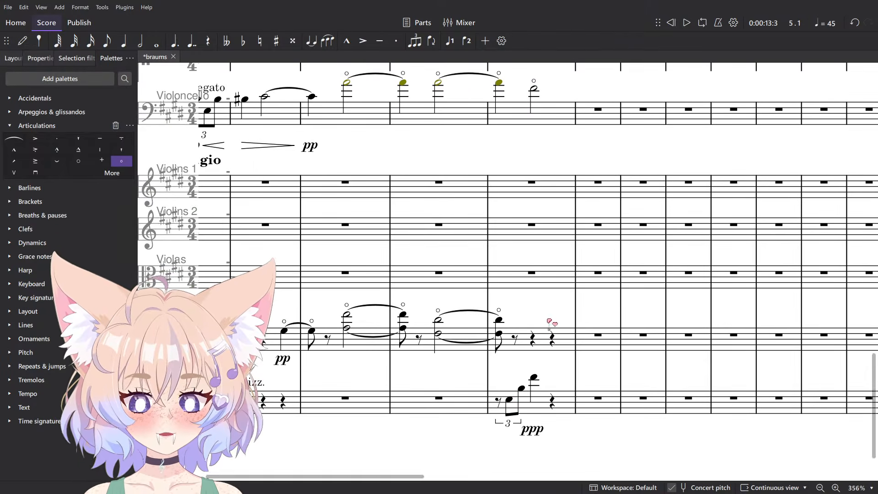
pyautogui.click(533, 377)
pyautogui.scroll(15, 532, 379)
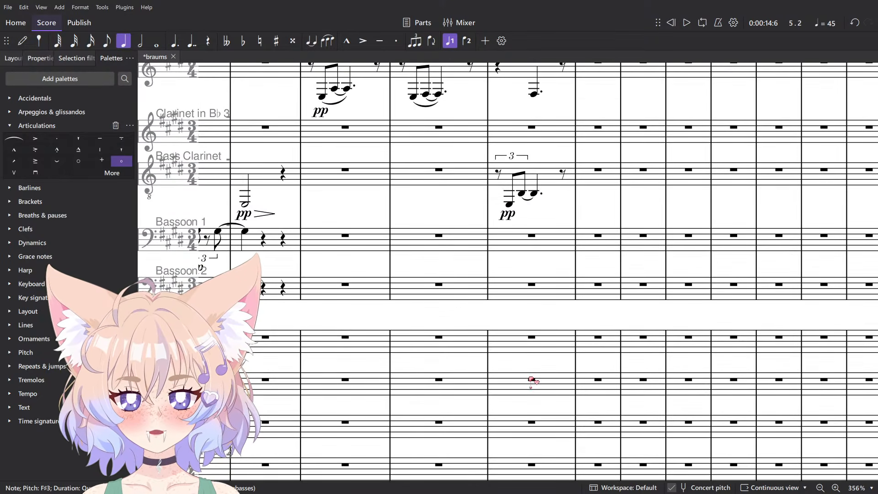
# Play back measure 5 from the Clarinet in B♭ 2's opening rest.
pyautogui.scroll(3, 533, 380)
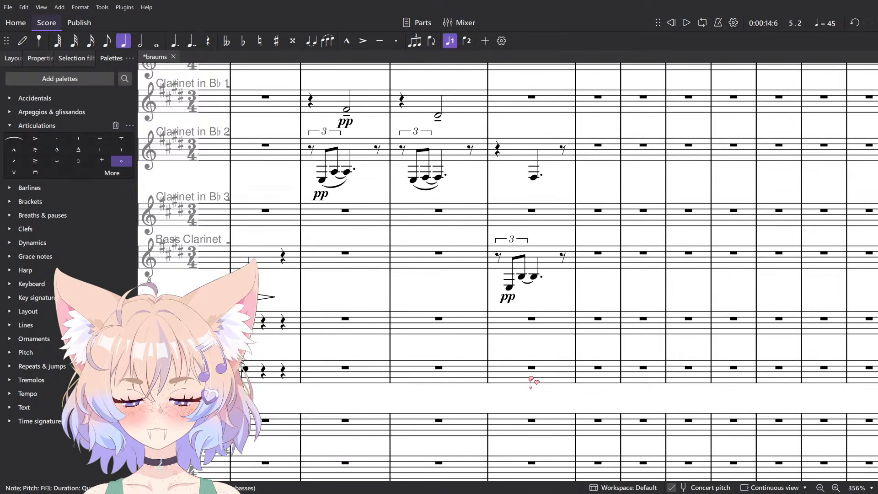
pyautogui.scroll(3, 533, 381)
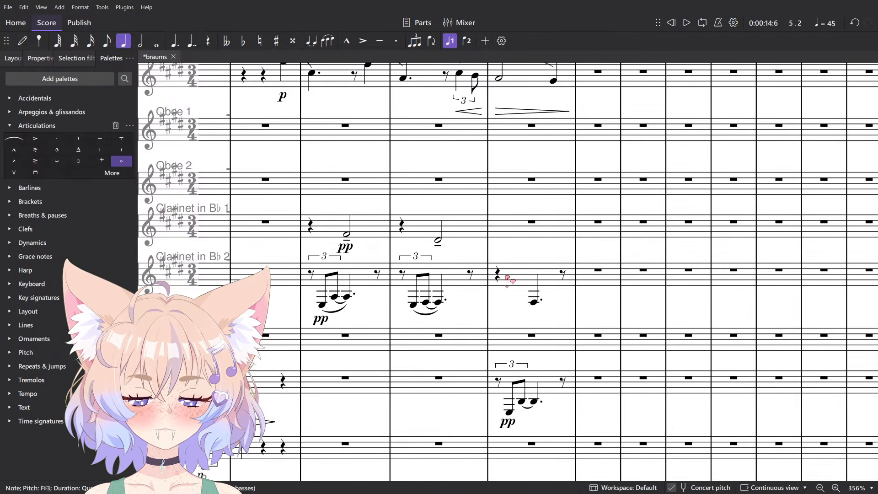
pyautogui.click(498, 275)
pyautogui.press('space')
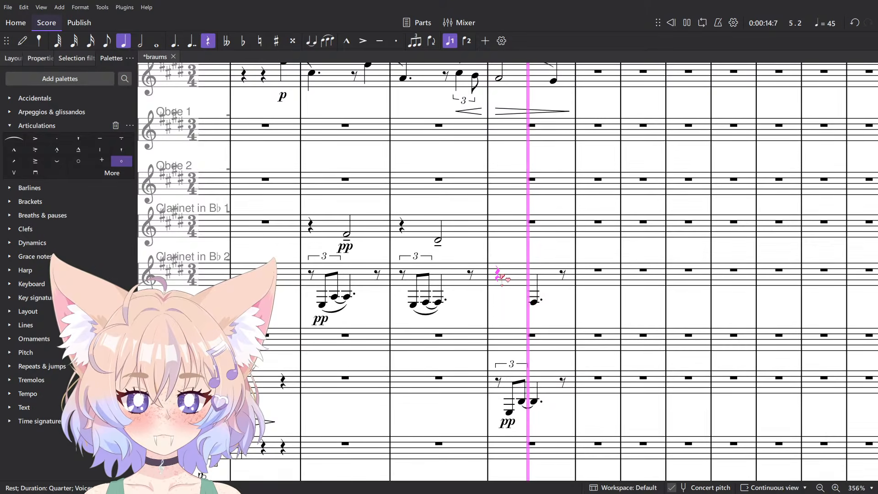
pyautogui.press('space')
# Clear measure 5 in the staves from Clarinet in B♭ 2 through Bass Clarinet.
pyautogui.click(520, 281)
pyautogui.keyDown('shift'); pyautogui.click(565, 392); pyautogui.keyUp('shift')
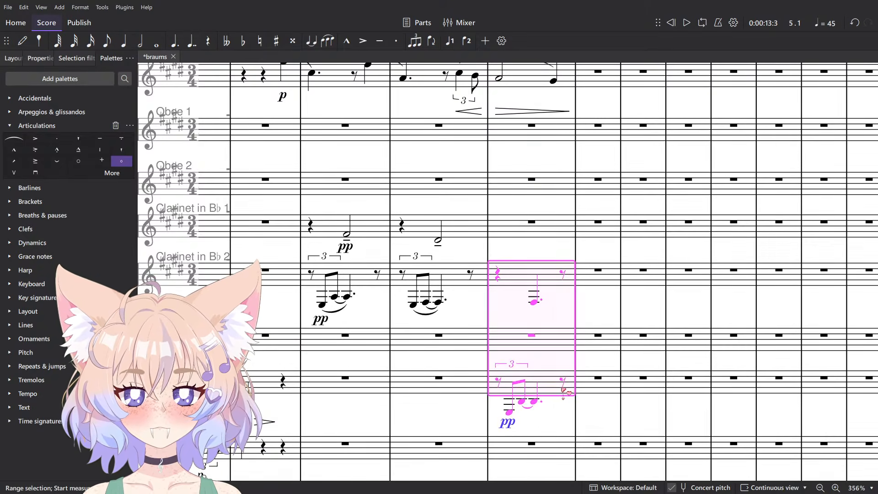
pyautogui.press('Delete')
# Enter a half note E2 on beat 2 of the Bass Clarinet's measure 5.
pyautogui.scroll(3, 538, 317)
pyautogui.click(531, 411)
pyautogui.keyDown('shift'); pyautogui.click(530, 276); pyautogui.keyUp('shift')
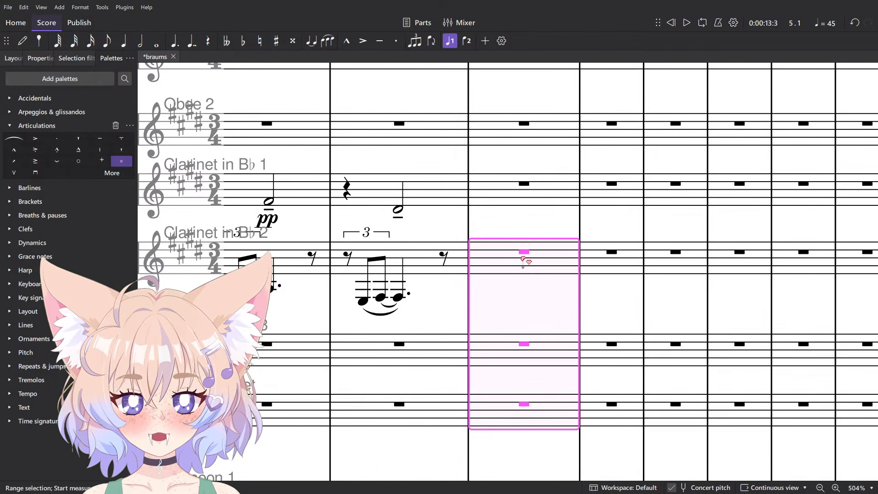
pyautogui.press('5')
pyautogui.press('n')
pyautogui.click(529, 433)
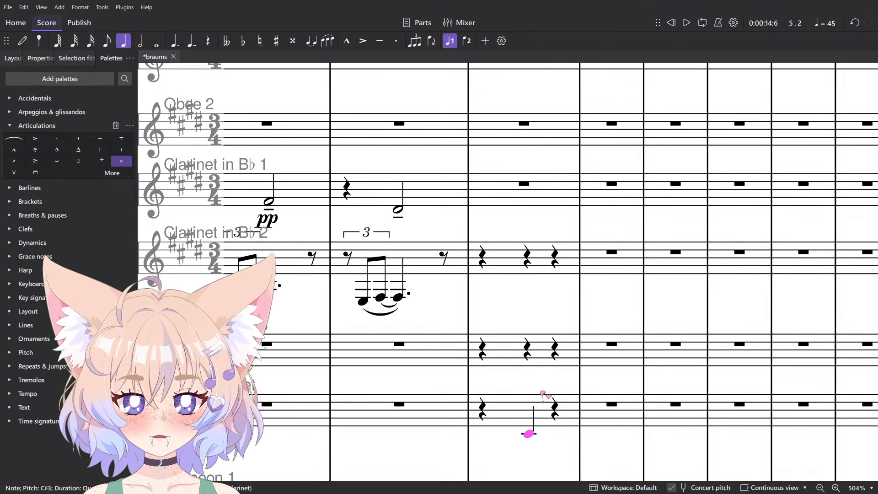
pyautogui.press('Down')
pyautogui.press('Down')
pyautogui.press('Down')
pyautogui.press('Down')
pyautogui.press('Down')
pyautogui.press('Down')
pyautogui.scroll(-2, 542, 392)
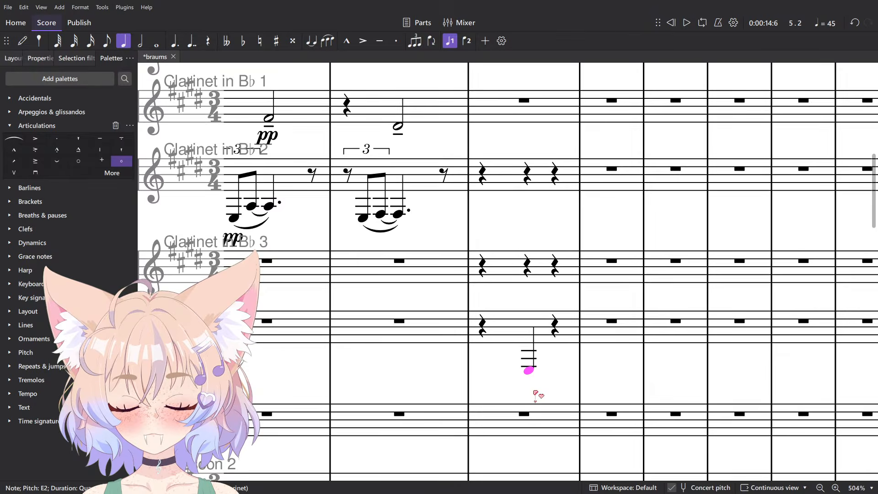
pyautogui.press('6')
# Try a half note E3 on beat 2 of Clarinet in B♭ 3's measure 5, and clear that measure again.
pyautogui.scroll(5, 518, 349)
pyautogui.click(542, 249)
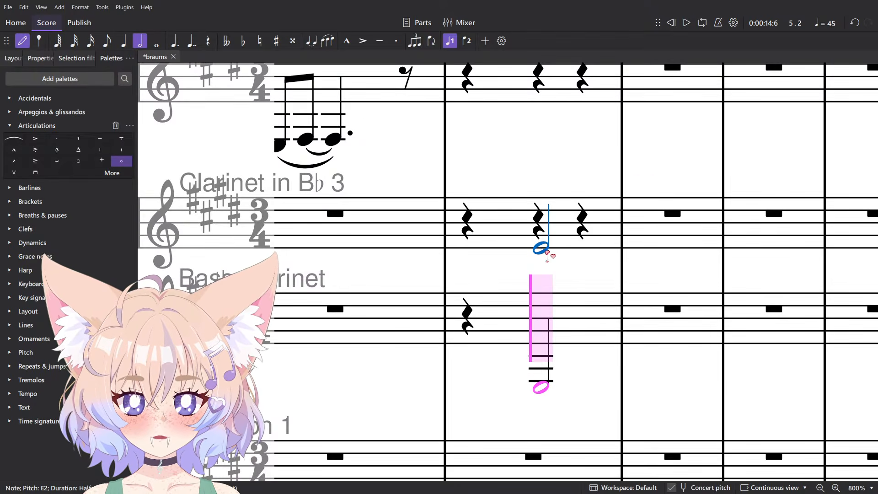
pyautogui.click(541, 249)
pyautogui.press('Down')
pyautogui.press('Down')
pyautogui.press('Down')
pyautogui.press('Down')
pyautogui.press('Down')
pyautogui.press('Down')
pyautogui.press('Down')
pyautogui.press('Down')
pyautogui.press('Down')
pyautogui.press('Down')
pyautogui.press('Down')
pyautogui.press('Down')
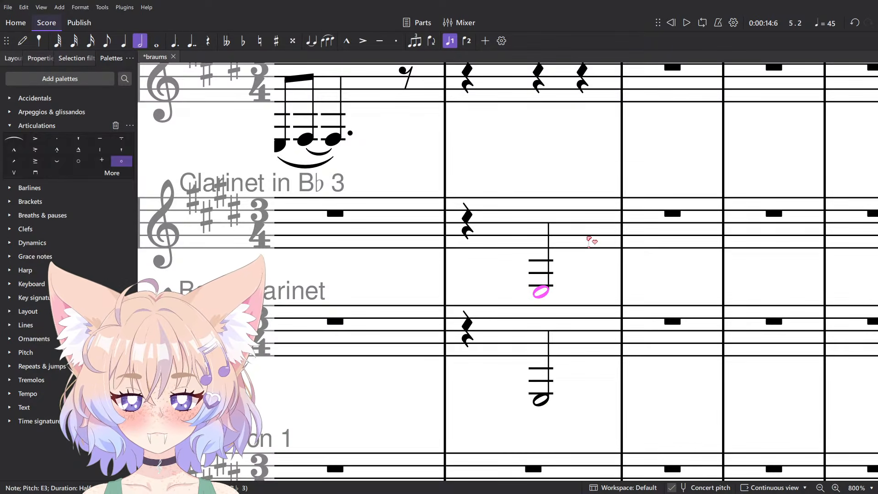
pyautogui.press('Down')
pyautogui.press('Up')
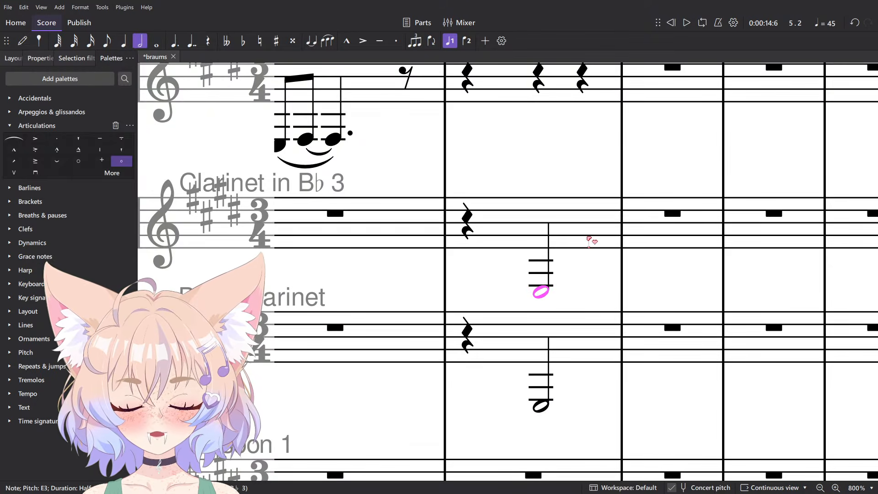
pyautogui.hotkey('alt', 'Down')
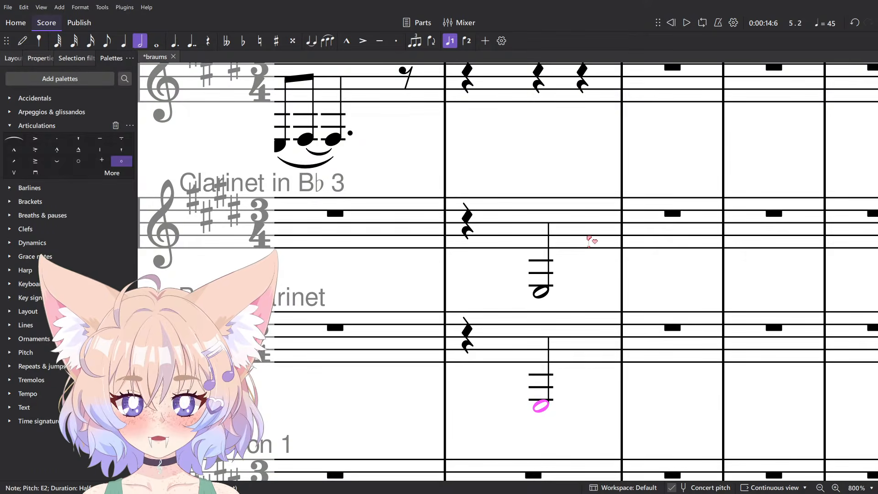
pyautogui.click(591, 225)
pyautogui.press('Delete')
# Enter a half note B2 on beat 2 of Bassoon 2's measure 5.
pyautogui.scroll(-6, 577, 213)
pyautogui.press('n')
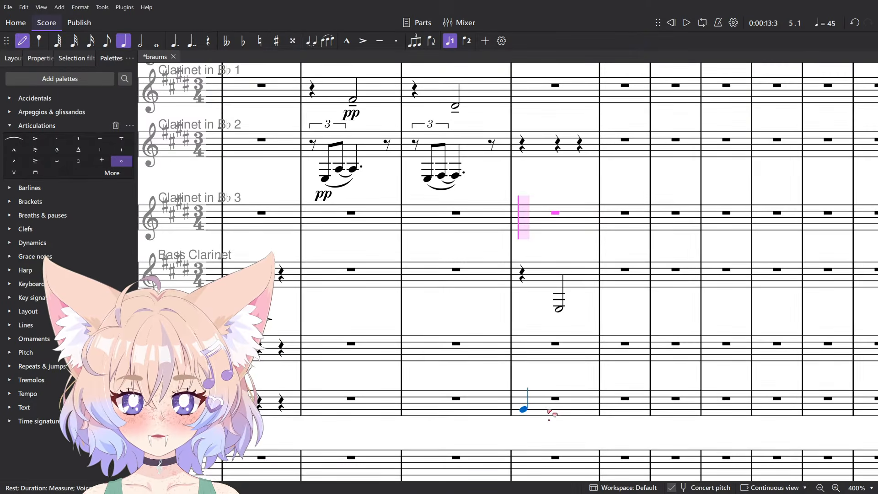
pyautogui.click(541, 410)
pyautogui.press('Delete')
pyautogui.press('6')
pyautogui.click(559, 410)
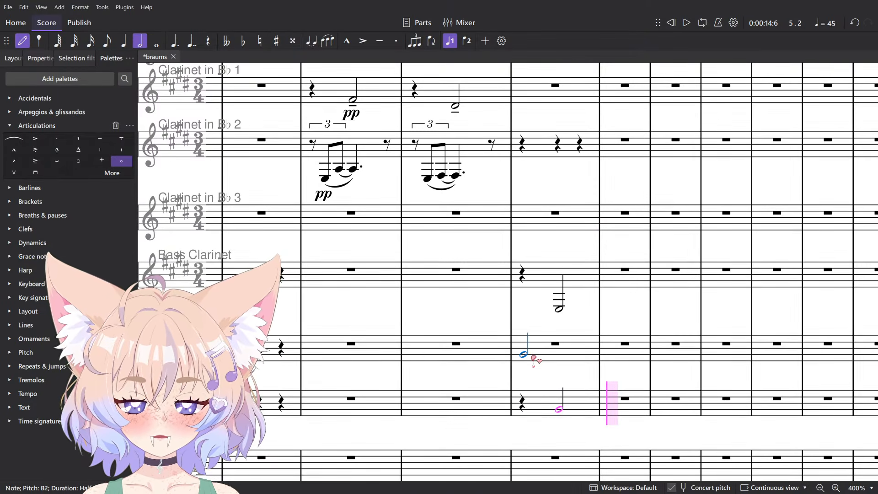
# Enter a half note E3 on beat 2 of Bassoon 1's measure 5, keeping its measure 4 as a full-measure rest.
pyautogui.click(515, 350)
pyautogui.press('Delete')
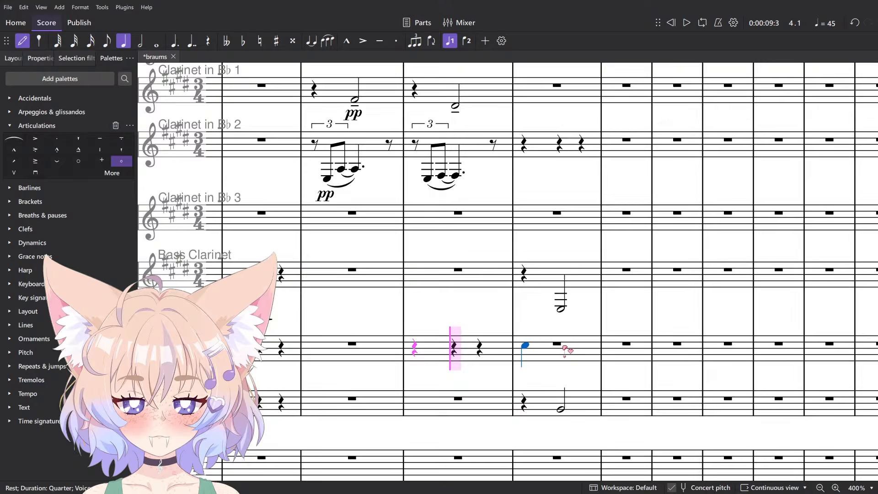
pyautogui.click(530, 353)
pyautogui.press('Delete')
pyautogui.press('n')
pyautogui.click(506, 355)
pyautogui.press('Delete')
pyautogui.press('n')
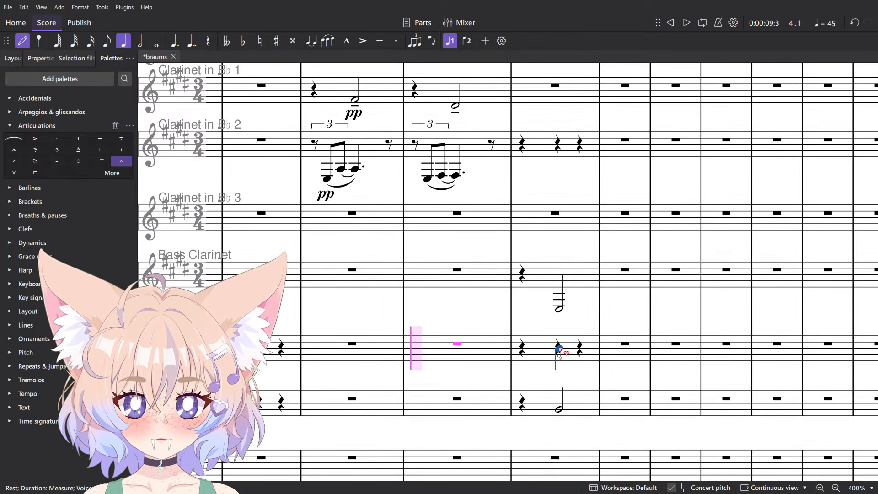
pyautogui.click(560, 349)
pyautogui.press('n')
pyautogui.press('Up')
pyautogui.press('6')
# Enter half notes on beat 2 of measure 5: B3 in Clarinet in B♭ 3 and F♯4 in Clarinet in B♭ 2.
pyautogui.scroll(1, 627, 332)
pyautogui.press('n')
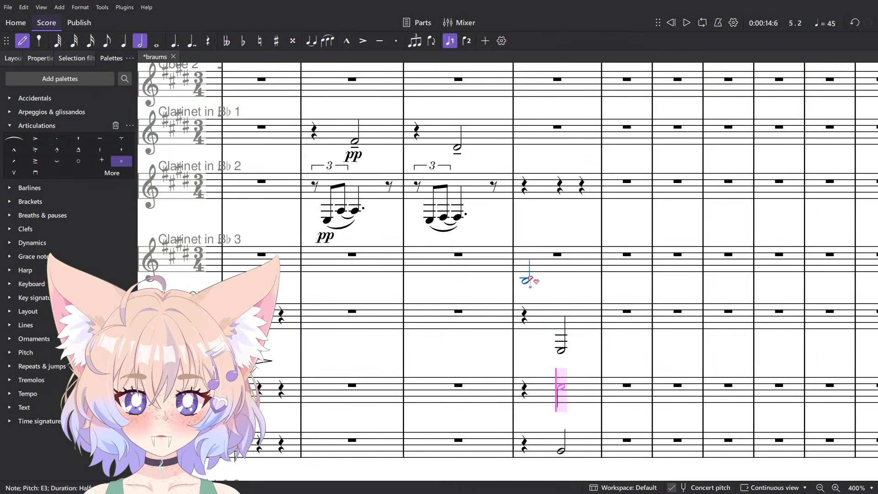
pyautogui.click(558, 278)
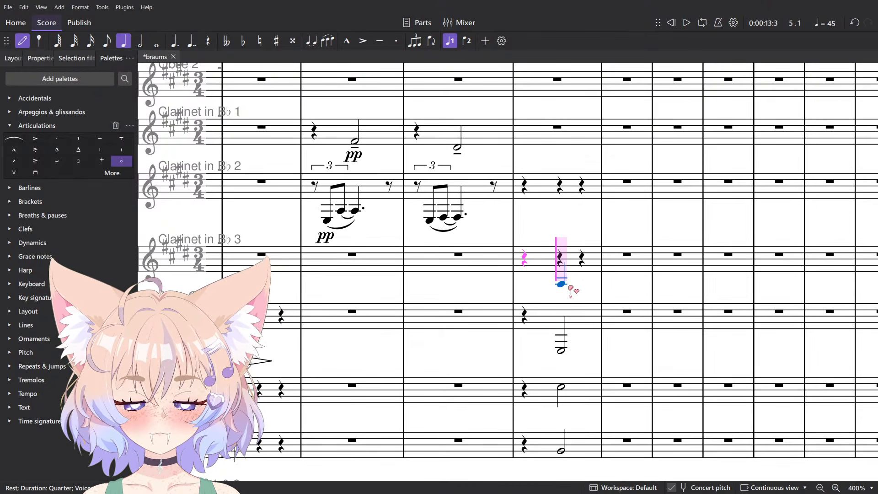
pyautogui.click(561, 277)
pyautogui.click(560, 197)
pyautogui.press('Escape')
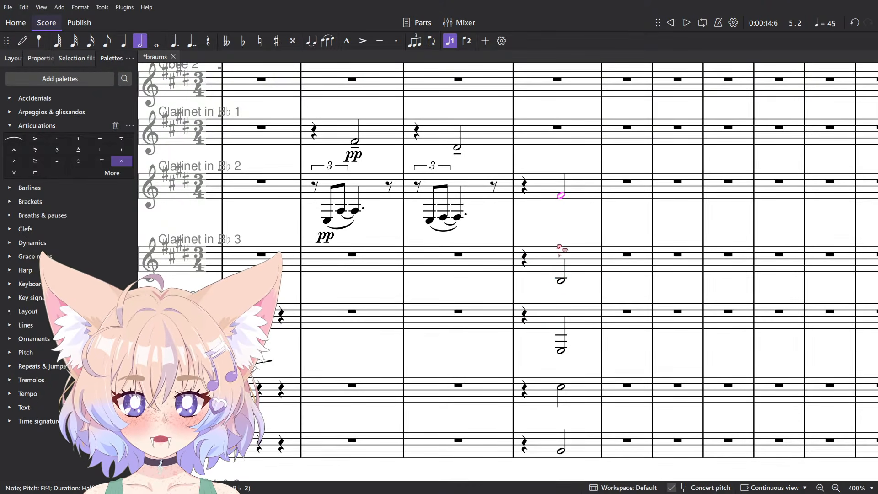
# Add a pp dynamic to the five half notes in measure 5, from Clarinet in B♭ 2 through Bassoon 2.
pyautogui.keyDown('shift'); pyautogui.click(561, 450); pyautogui.keyUp('shift')
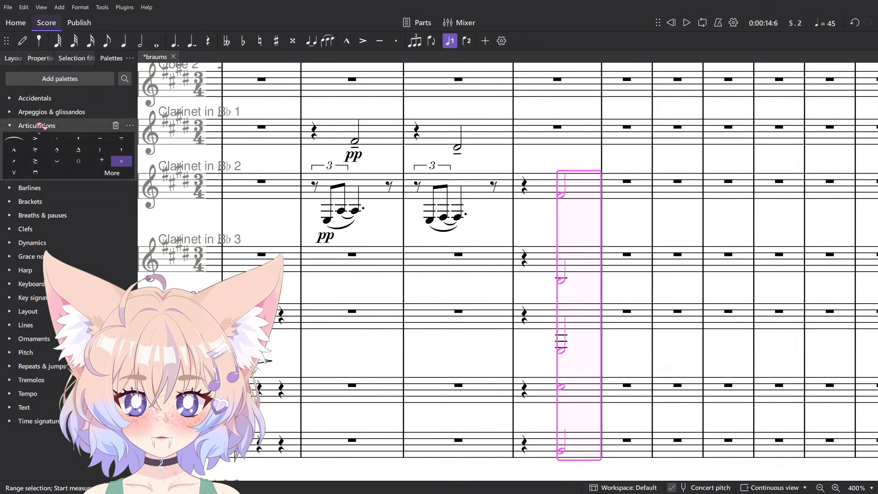
pyautogui.click(53, 242)
pyautogui.click(42, 207)
# Play back measure 5's woodwind chord and audition its individual clarinet and bassoon notes.
pyautogui.press('space')
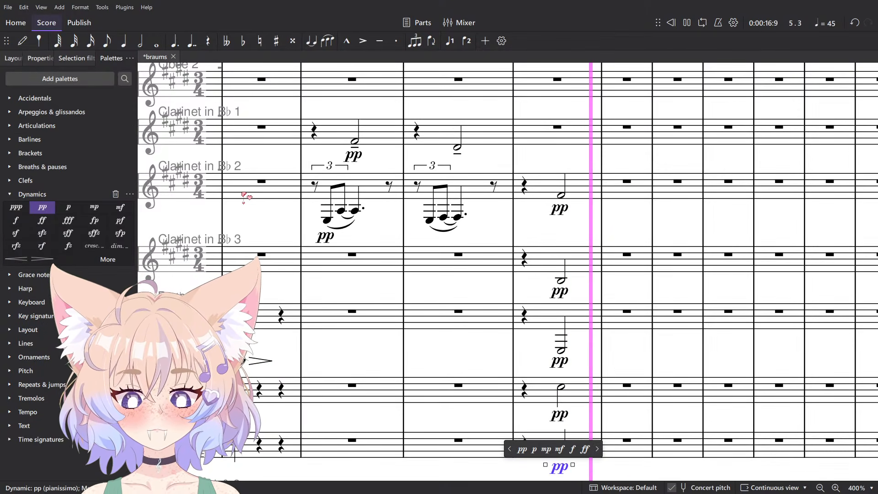
pyautogui.press('space')
pyautogui.click(562, 279)
pyautogui.click(565, 198)
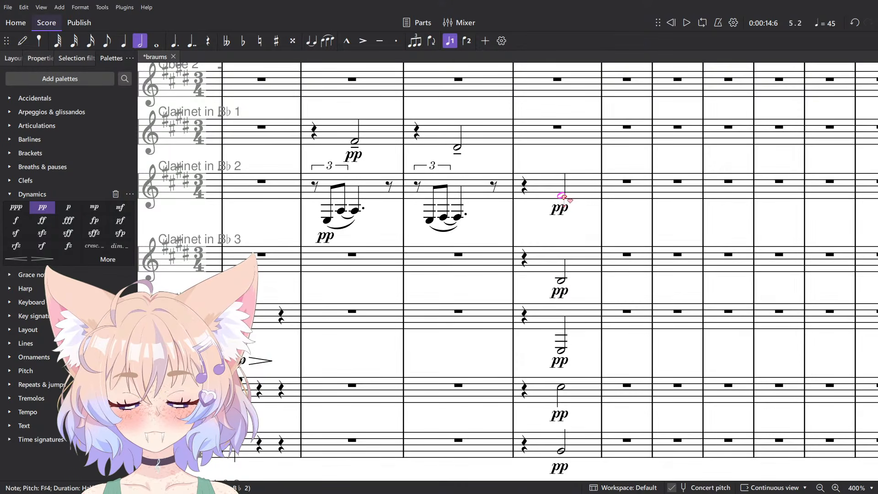
pyautogui.click(524, 264)
pyautogui.press('space')
pyautogui.press('F10')
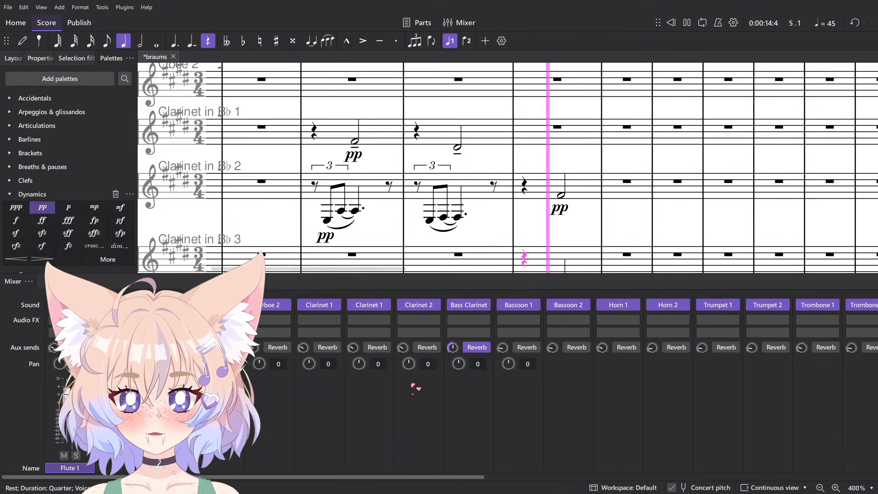
pyautogui.press('F10')
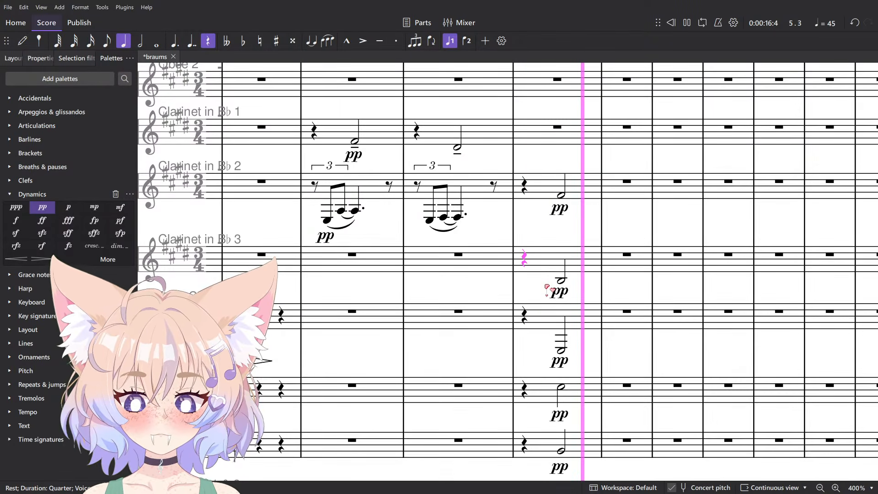
pyautogui.press('space')
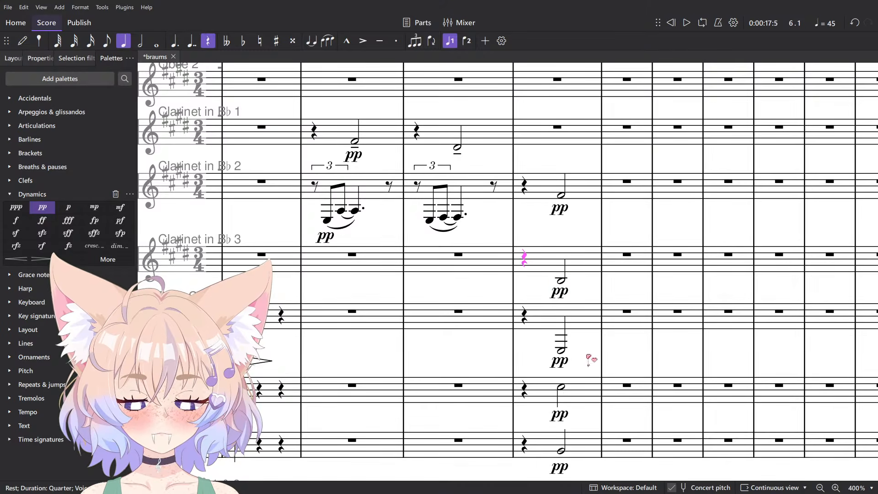
pyautogui.click(560, 451)
pyautogui.click(565, 354)
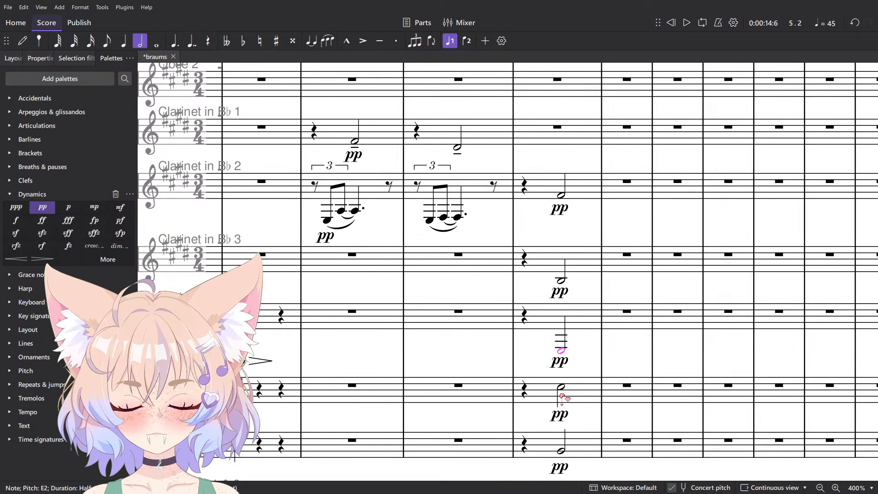
# Delete the pp markings in measure 5 from Bassoon 1, Bassoon 2 and Clarinet in B♭ 2.
pyautogui.moveTo(495, 372); pyautogui.dragTo(631, 333)
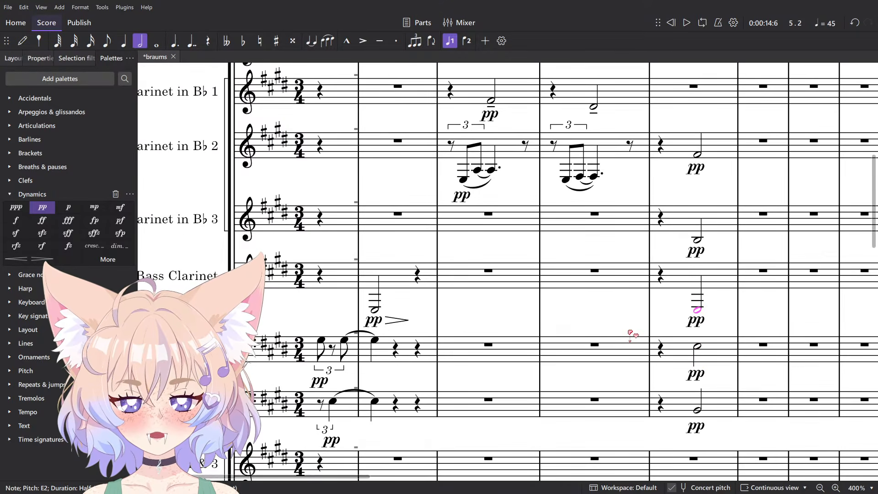
pyautogui.click(697, 431)
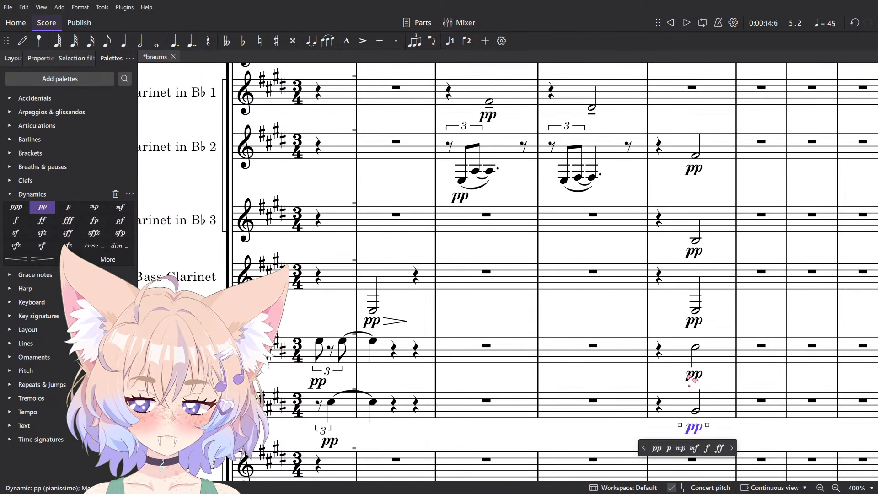
pyautogui.keyDown('ctrl'); pyautogui.click(691, 376); pyautogui.keyUp('ctrl')
pyautogui.press('Delete')
pyautogui.moveTo(699, 189); pyautogui.dragTo(567, 244)
pyautogui.click(697, 249)
pyautogui.press('Delete')
# Play back measure 5 with the reduced pp markings in the woodwinds.
pyautogui.click(664, 231)
pyautogui.click(591, 240)
pyautogui.press('space')
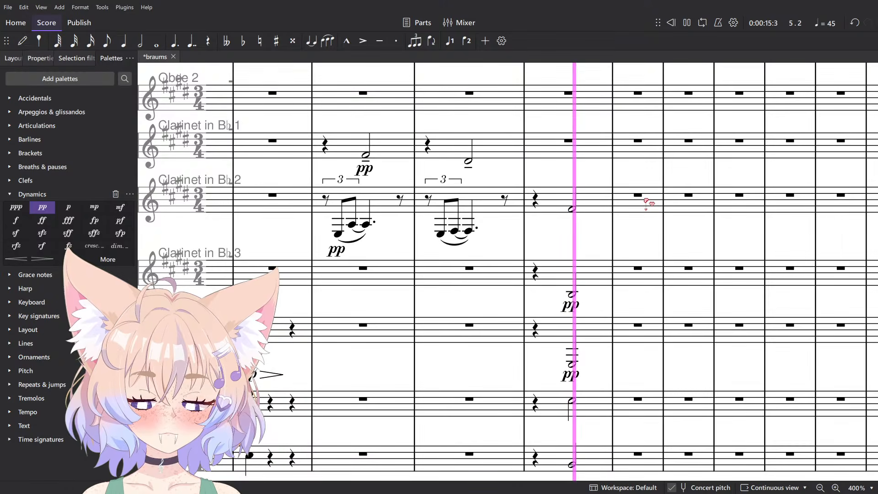
pyautogui.press('space')
# Delete the solo Violoncello's harmonic note on beat 2 of measure 5.
pyautogui.scroll(-8, 646, 199)
pyautogui.scroll(-15, 573, 249)
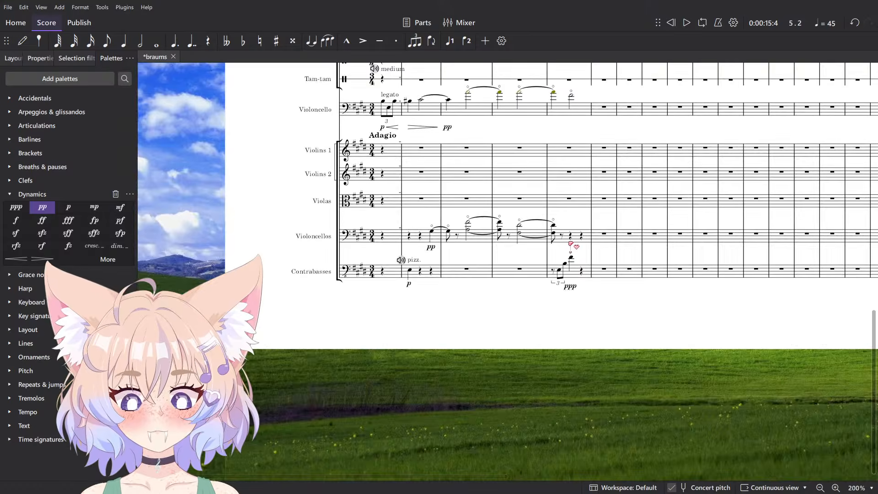
pyautogui.scroll(8, 569, 316)
pyautogui.click(574, 323)
pyautogui.scroll(-7, 575, 276)
pyautogui.press('Escape')
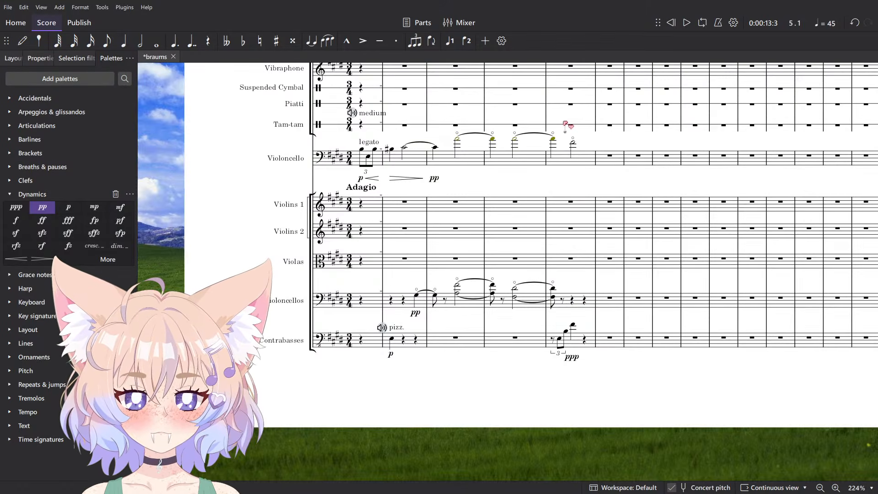
pyautogui.scroll(7, 568, 124)
pyautogui.click(578, 166)
pyautogui.press('Delete')
# Play back measure 5 from the solo Violoncello's first note while following the woodwind staves.
pyautogui.click(535, 160)
pyautogui.press('space')
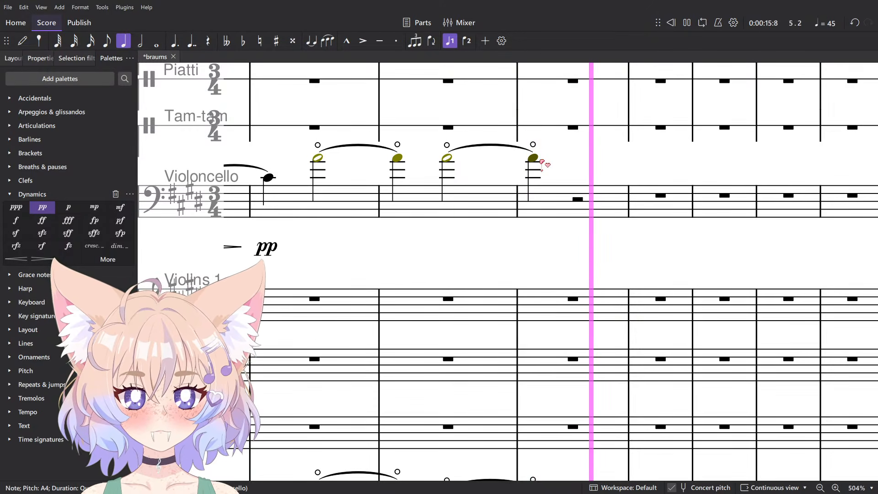
pyautogui.keyDown('ctrl'); pyautogui.scroll(-5, 544, 164); pyautogui.keyUp('ctrl')
pyautogui.scroll(5, 582, 203)
pyautogui.scroll(5, 583, 206)
pyautogui.press('space')
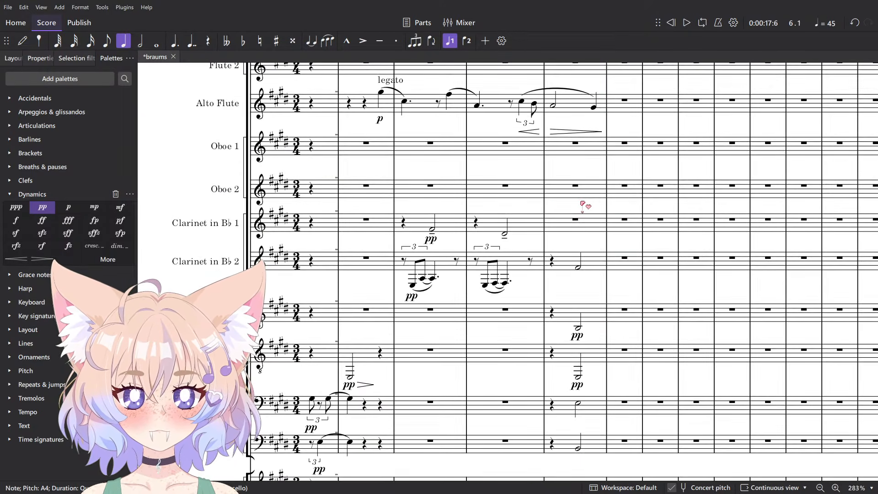
# Switch to brahms_7_fantasien.pdf in Firefox and examine the opening two systems of the fourth Intermezzo.
pyautogui.scroll(-10, 583, 228)
pyautogui.hotkey('alt', 'Tab')
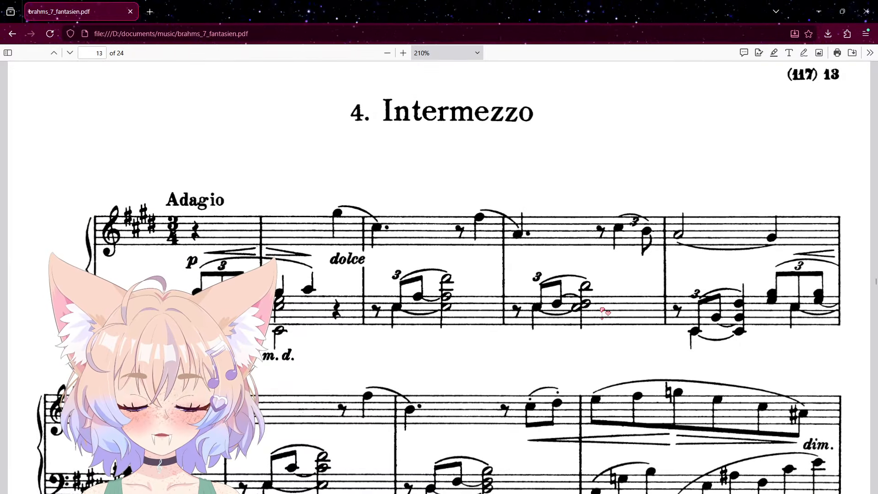
pyautogui.scroll(-2, 603, 312)
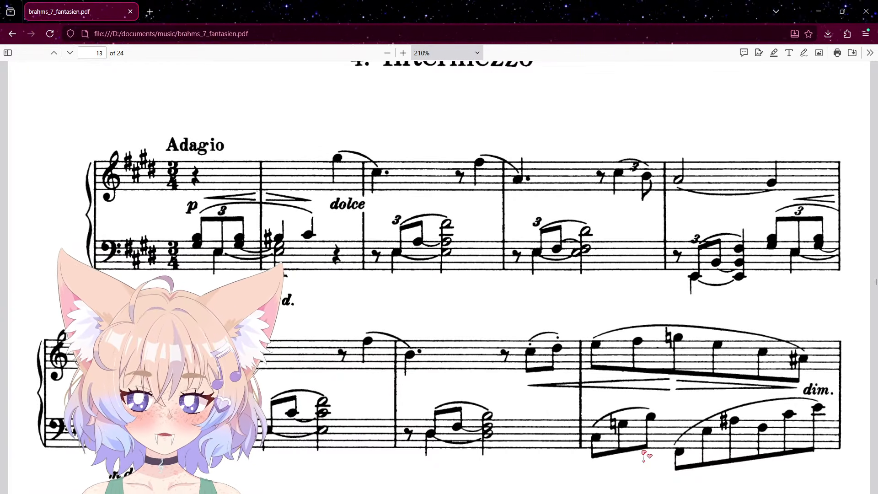
pyautogui.hotkey('alt', 'Tab')
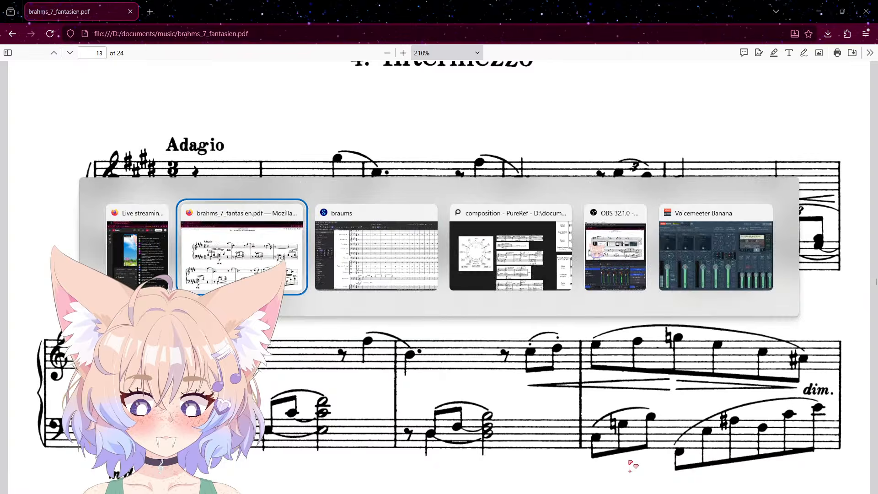
# Copy the solo Violoncello's opening triplet with its p and crescendo to beat 3 of measure 5, and delete the copy's legato text.
pyautogui.scroll(-10, 455, 414)
pyautogui.scroll(5, 372, 346)
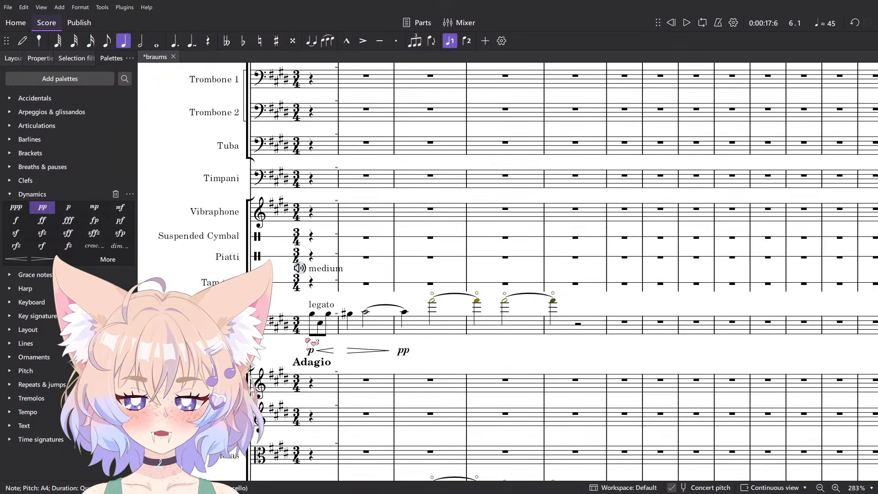
pyautogui.click(332, 327)
pyautogui.click(577, 326)
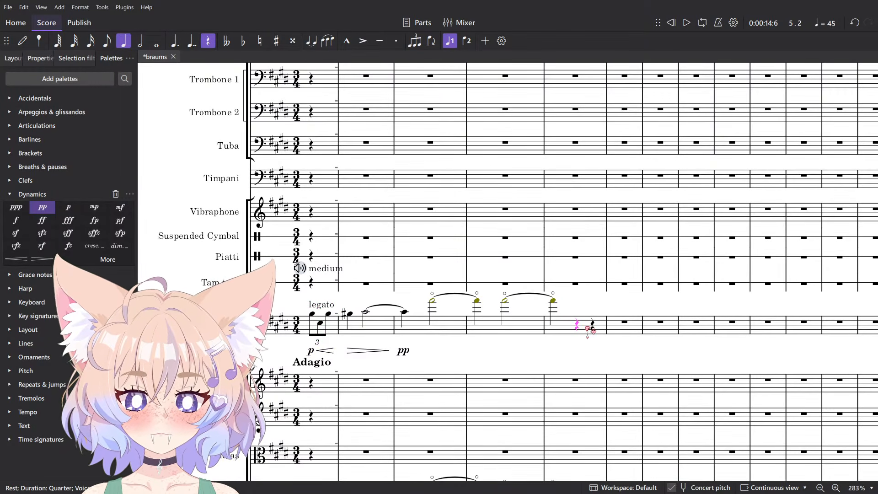
pyautogui.hotkey('ctrl', 'v')
pyautogui.scroll(3, 592, 322)
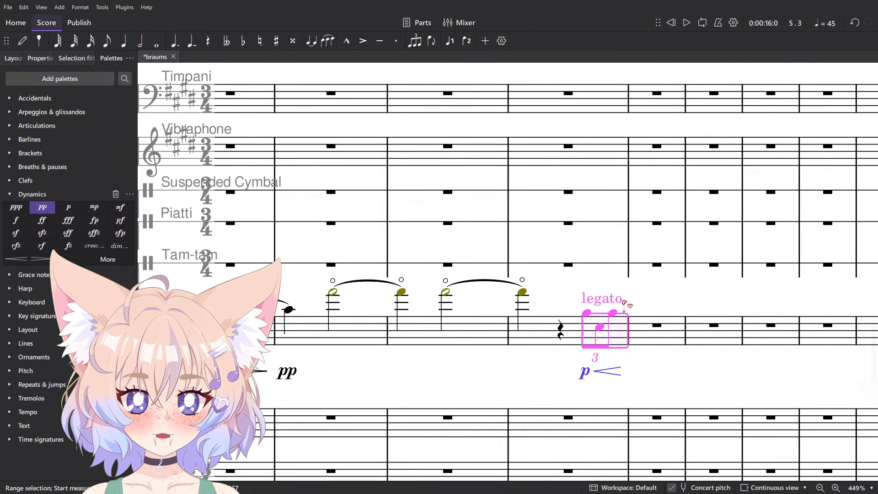
pyautogui.scroll(-3, 614, 307)
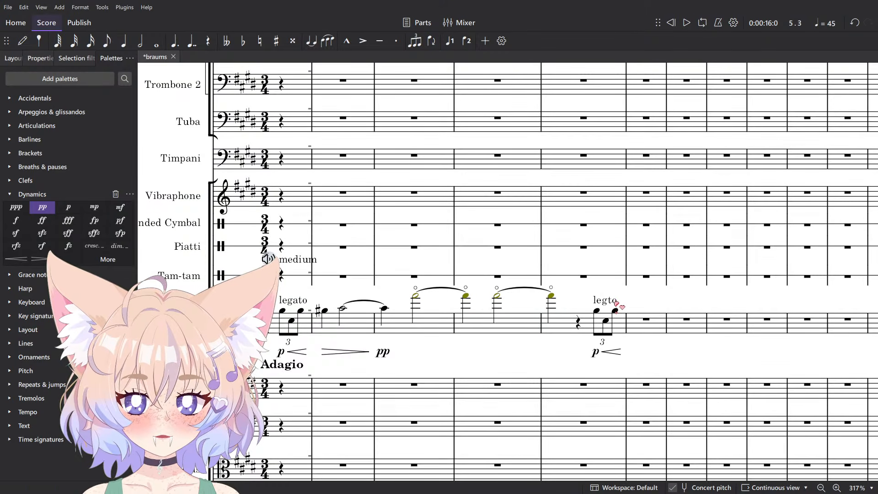
pyautogui.press('Delete')
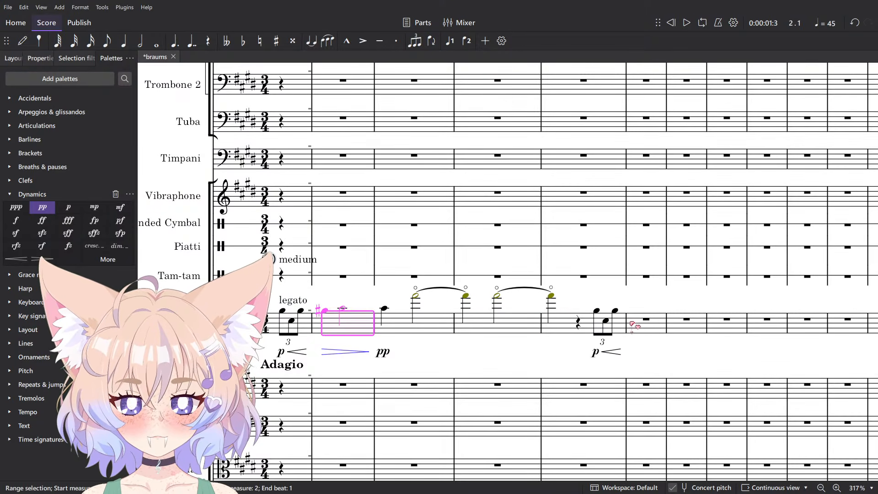
# Copy the solo Violoncello's measure 2 notes and diminuendo into measure 6, and play them back from the preceding triplet's last note.
pyautogui.click(636, 327)
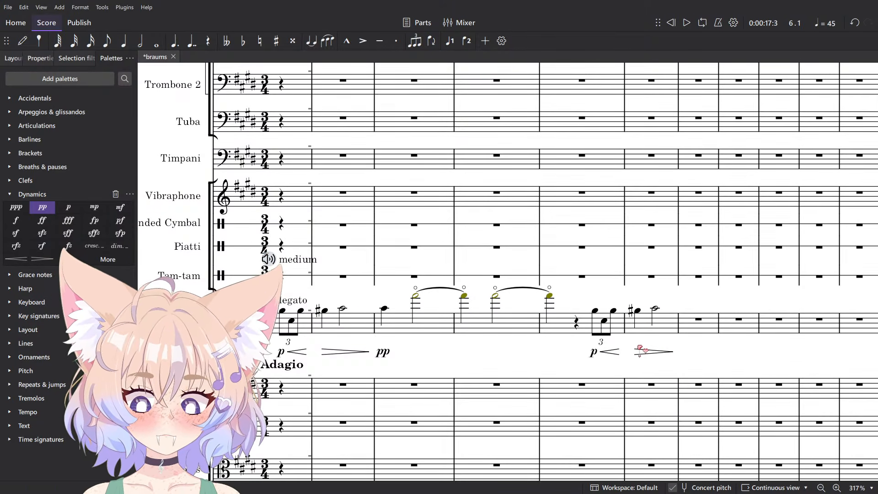
pyautogui.scroll(5, 640, 349)
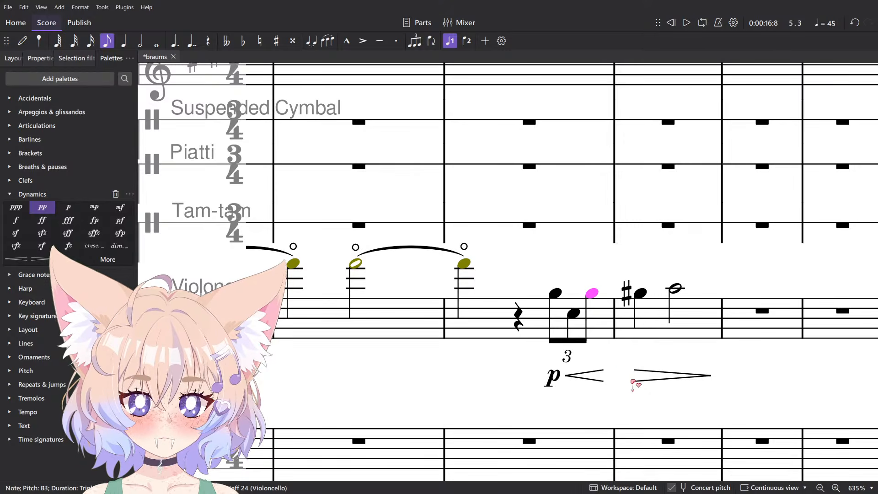
pyautogui.press('space')
pyautogui.scroll(-3, 681, 352)
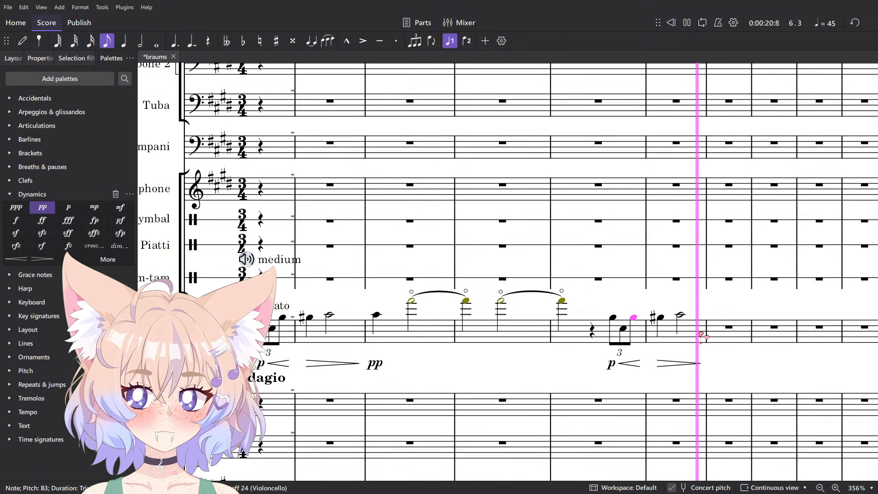
pyautogui.press('space')
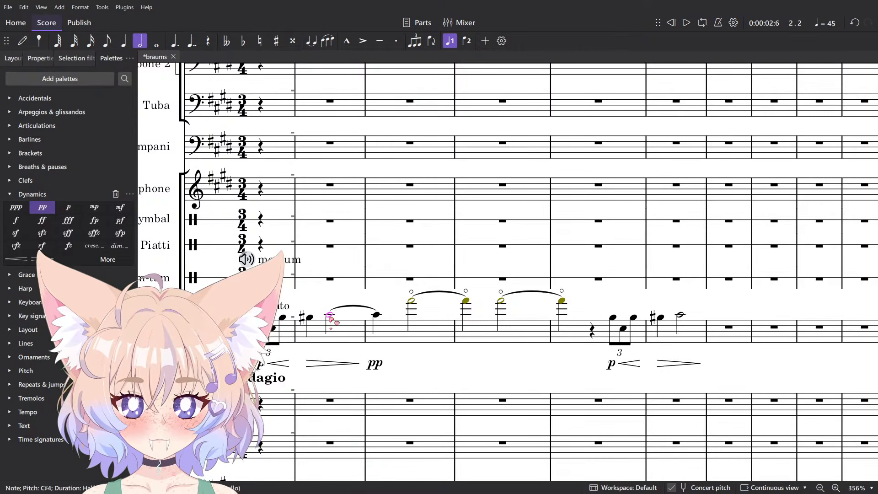
# Play back measure 2 from the solo Violoncello's first note through to the start of measure 3.
pyautogui.click(311, 318)
pyautogui.press('space')
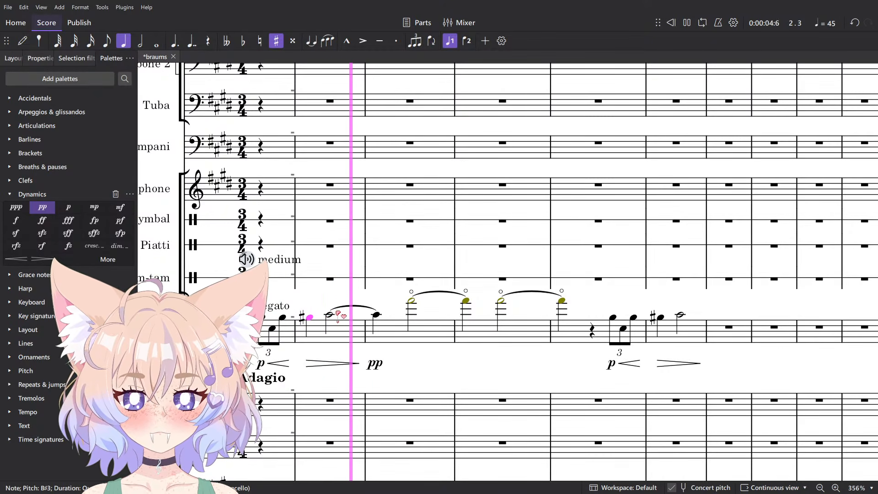
pyautogui.press('space')
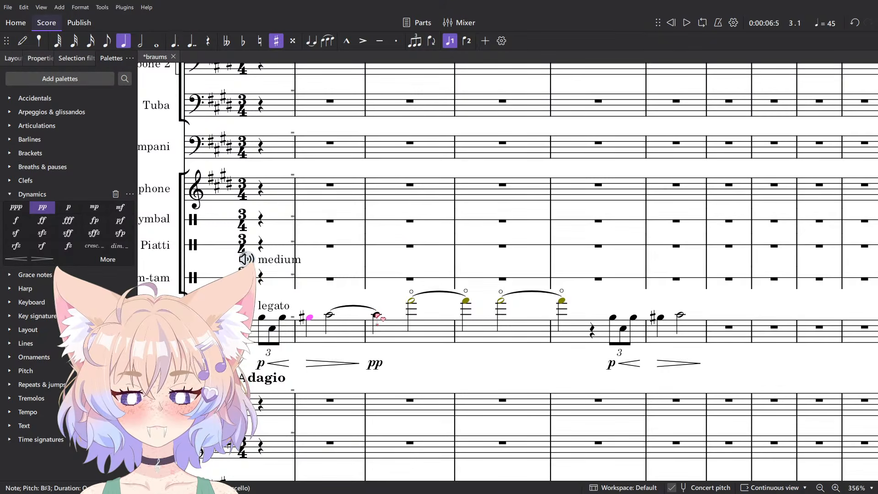
# Shorten the solo Violoncello's tied note in measure 3 to an eighth, add a matching tied eighth marked pp in measure 7, and save.
pyautogui.scroll(1, 593, 327)
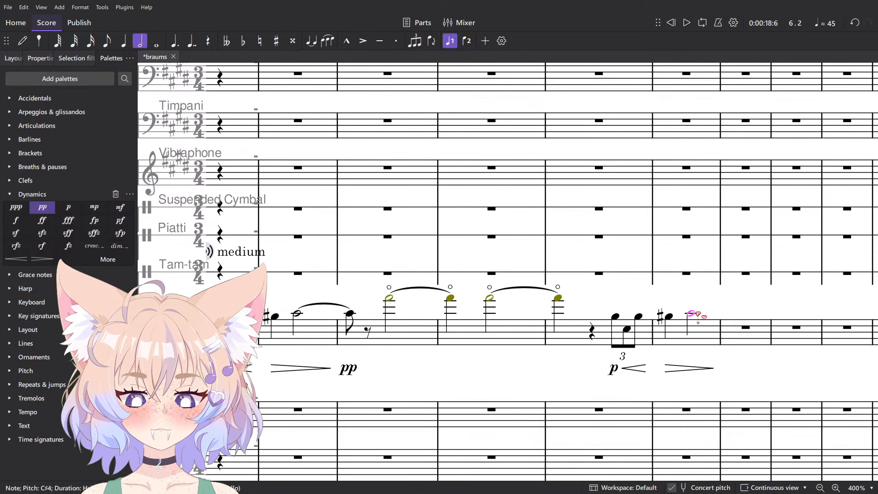
pyautogui.click(729, 314)
pyautogui.press('Escape')
pyautogui.hotkey('ctrl', 'd')
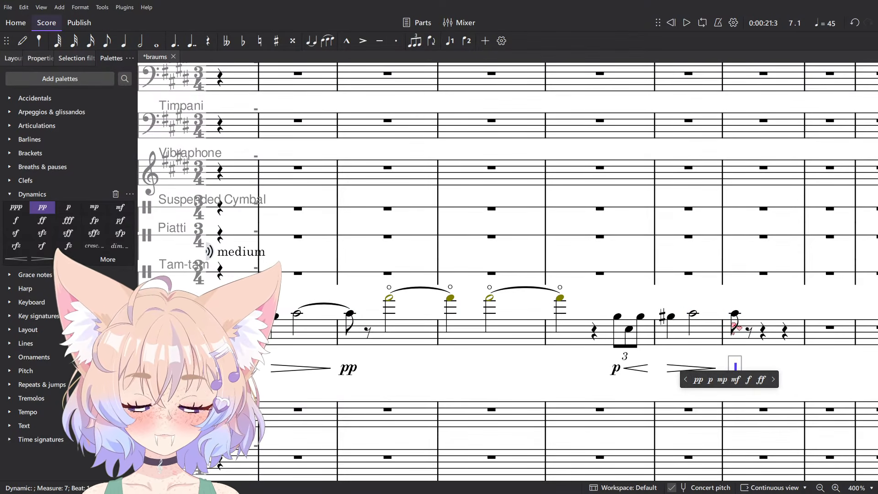
pyautogui.write('pp')
pyautogui.click(693, 314)
pyautogui.hotkey('ctrl', 's')
pyautogui.scroll(-4, 736, 305)
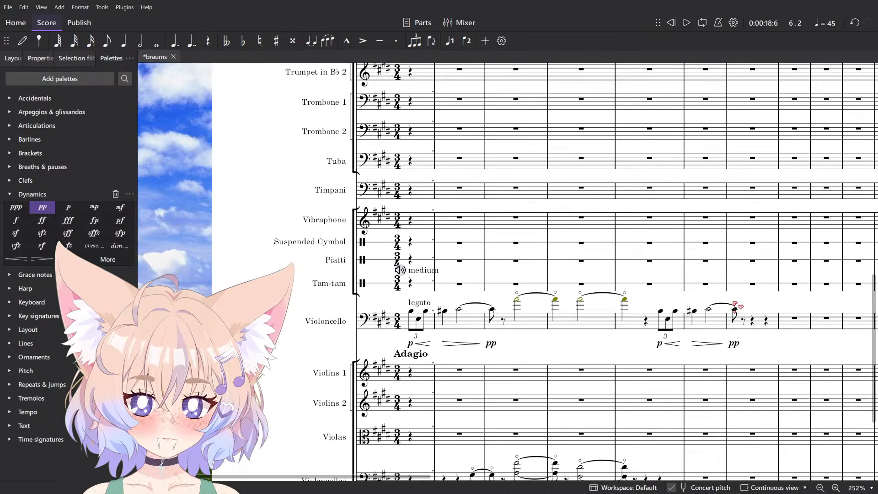
# Copy the solo Violoncello's tied harmonics from measures 3 to 5 to beat 2 of measure 7, and save the score.
pyautogui.scroll(3, 590, 315)
pyautogui.keyDown('shift'); pyautogui.click(428, 286); pyautogui.keyUp('shift')
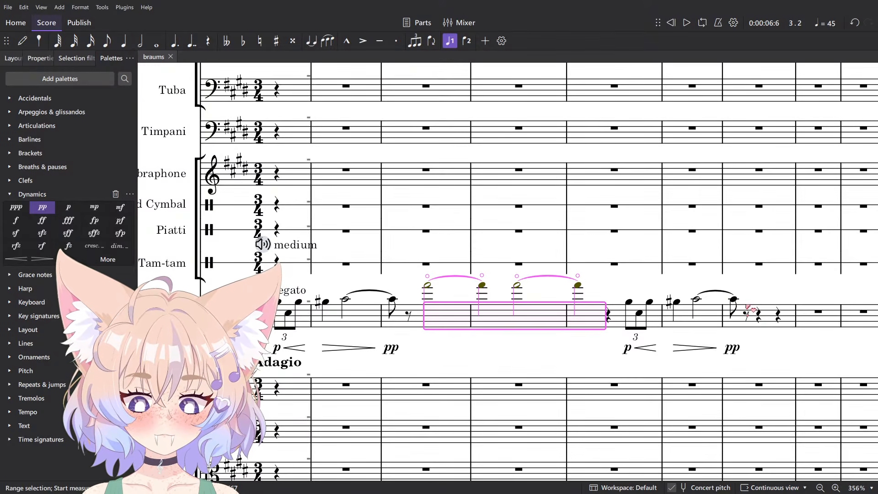
pyautogui.hotkey('ctrl', 'c')
pyautogui.click(758, 317)
pyautogui.hotkey('ctrl', 'v')
pyautogui.scroll(-5, 758, 251)
pyautogui.moveTo(604, 300); pyautogui.dragTo(428, 350)
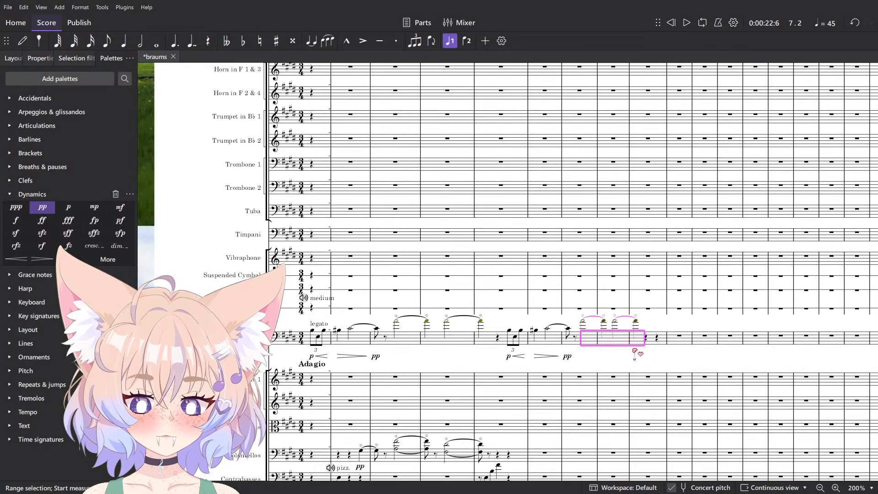
pyautogui.click(637, 350)
pyautogui.hotkey('ctrl', 's')
# Enter a quarter note on beat 1 of measure 6 in the Contrabasses, at measure 2's pitch, and play back the passage.
pyautogui.scroll(2, 414, 334)
pyautogui.scroll(-3, 475, 320)
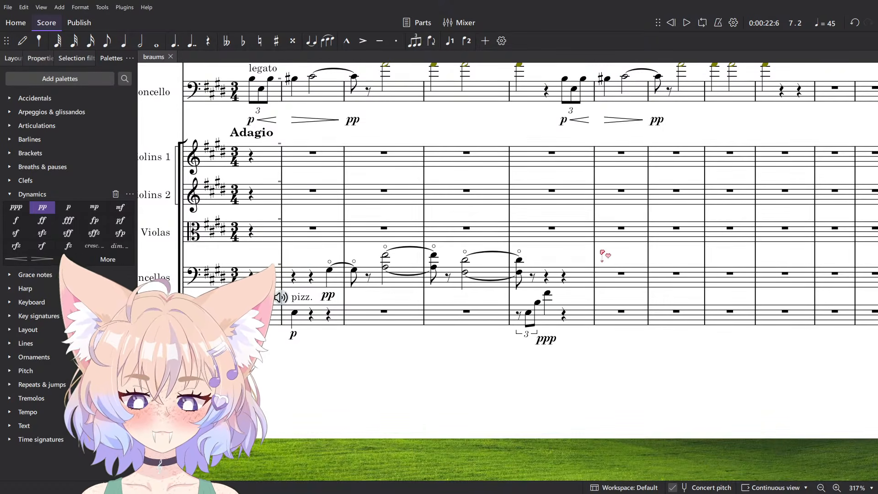
pyautogui.scroll(1, 600, 252)
pyautogui.moveTo(638, 349); pyautogui.dragTo(668, 397)
pyautogui.click(632, 369)
pyautogui.press('n')
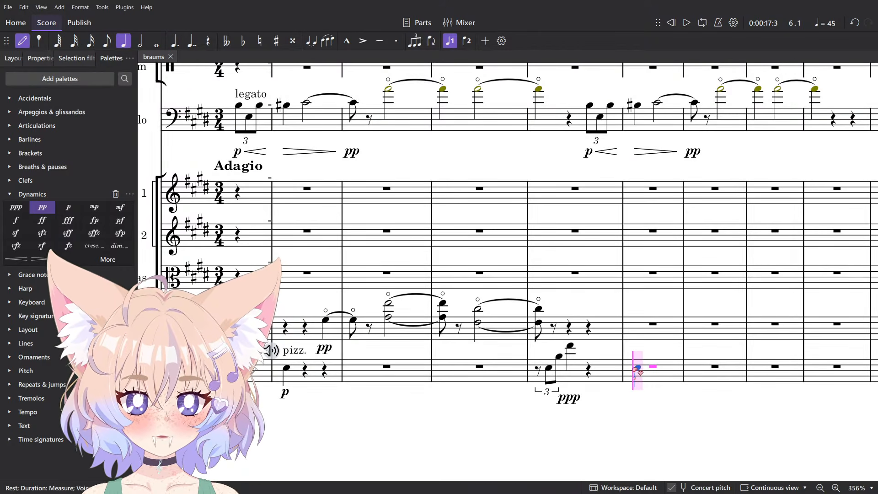
pyautogui.click(638, 368)
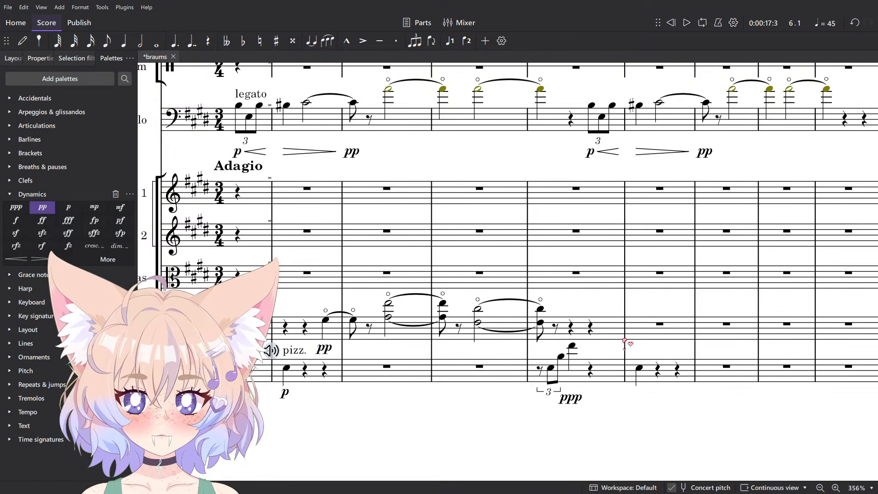
pyautogui.click(610, 332)
pyautogui.press('space')
pyautogui.press('space')
# Add tenuto marks to the Contrabasses' quarter notes in measures 2 and 6, and play back measure 2.
pyautogui.click(639, 368)
pyautogui.hotkey('shift', 'n')
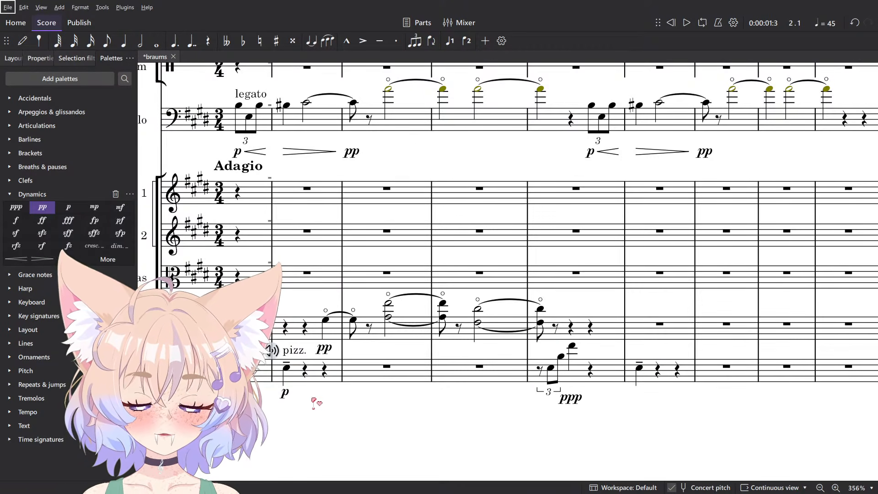
pyautogui.click(316, 371)
pyautogui.press('space')
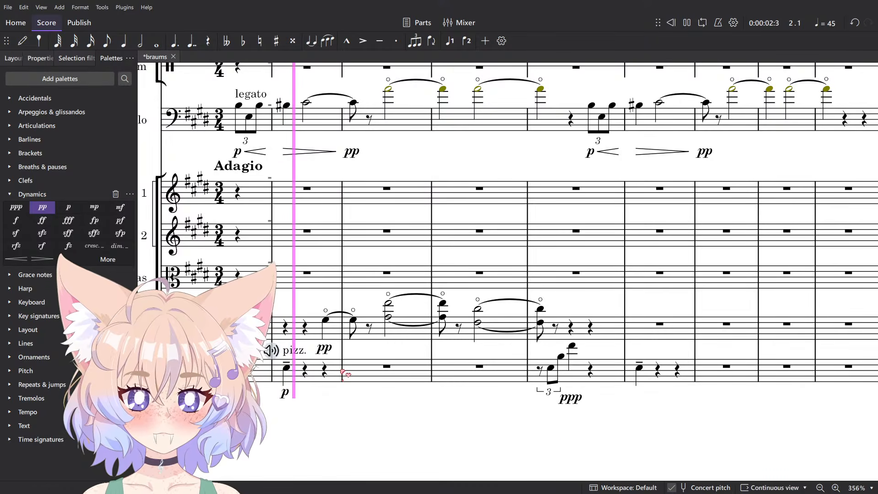
pyautogui.press('space')
# Delete the Contrabasses' ppp marking in measure 5 and play back from the quarter note on beat 2.
pyautogui.press('Delete')
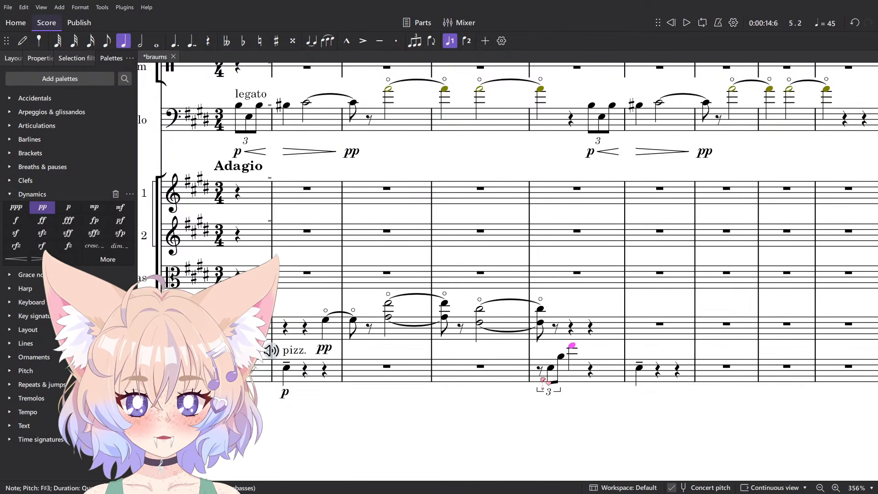
pyautogui.press('space')
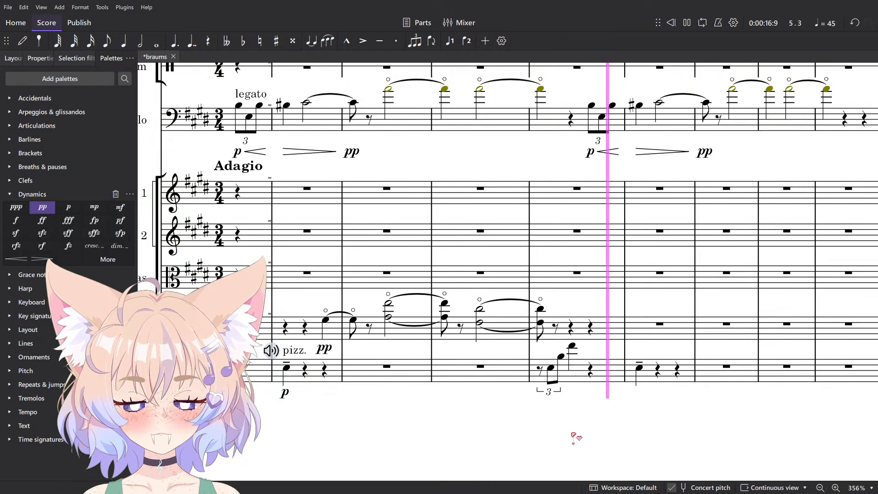
pyautogui.press('space')
pyautogui.scroll(-3, 643, 344)
pyautogui.scroll(-1, 643, 341)
pyautogui.scroll(8, 631, 339)
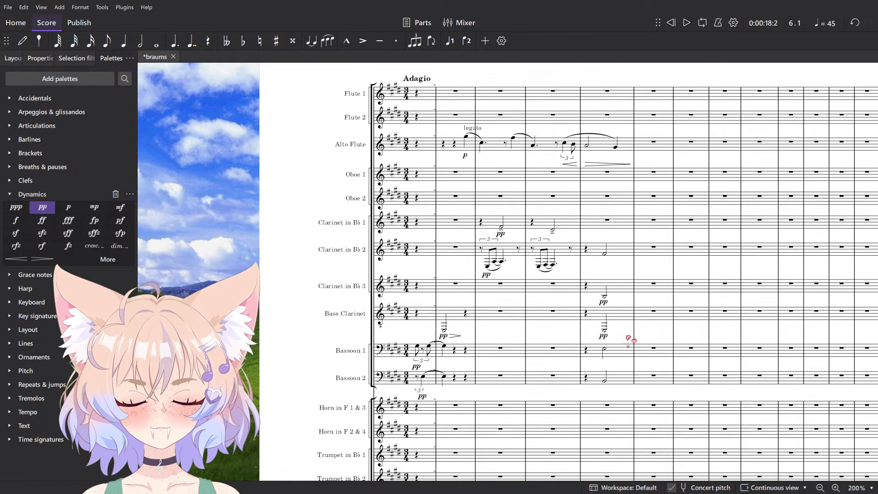
pyautogui.scroll(4, 624, 342)
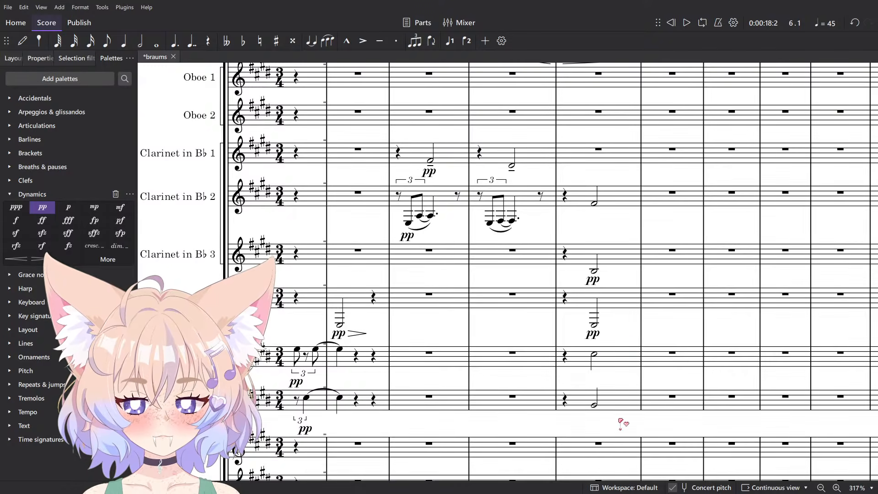
pyautogui.press('n')
pyautogui.scroll(1, 638, 359)
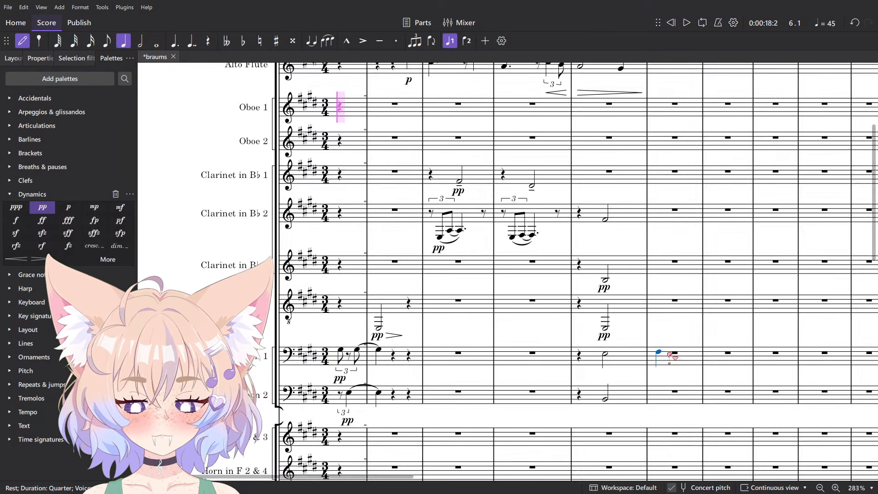
pyautogui.scroll(-2, 661, 354)
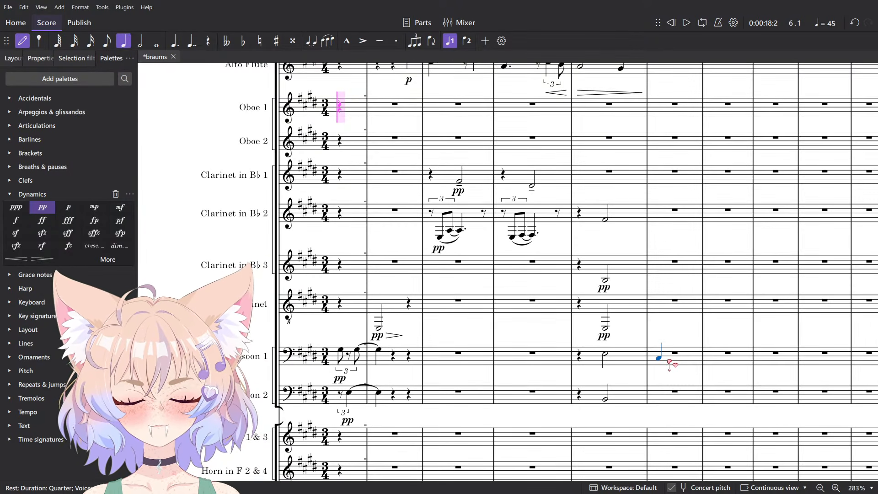
pyautogui.press('Escape')
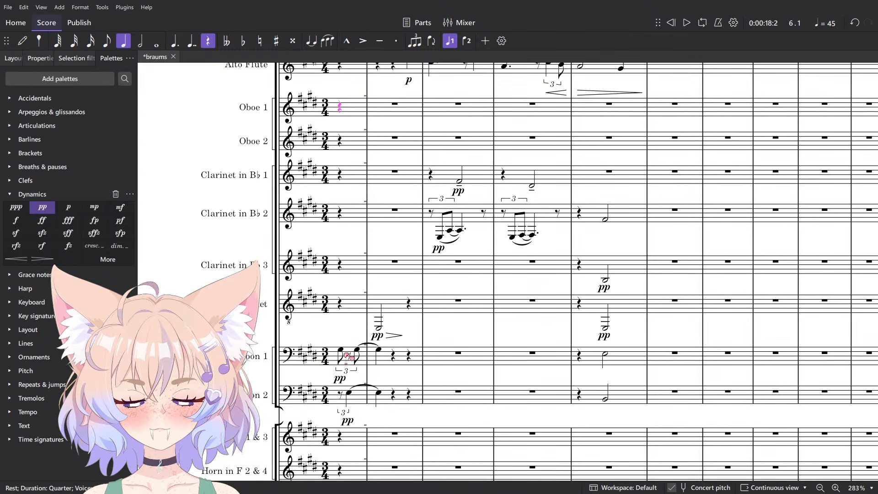
# Replace the first eighth note of Bassoon 1's opening triplet with a rest, checking the opening by playback.
pyautogui.press('space')
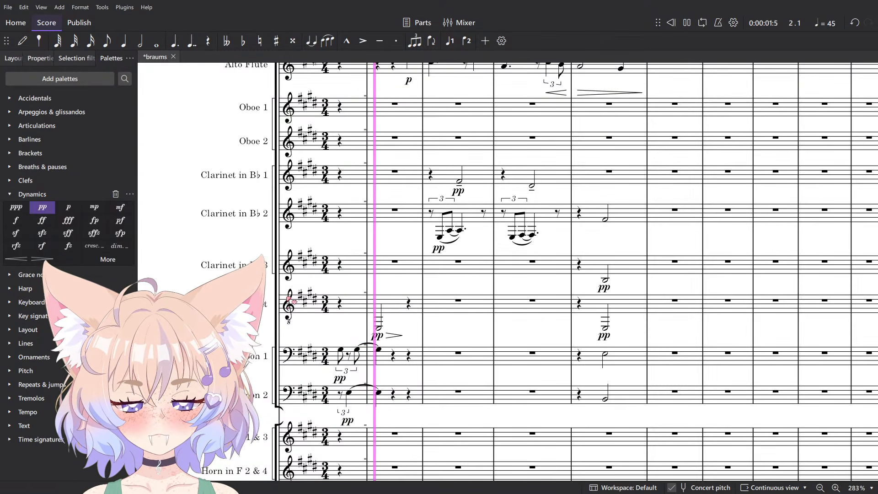
pyautogui.press('space')
pyautogui.scroll(2, 465, 359)
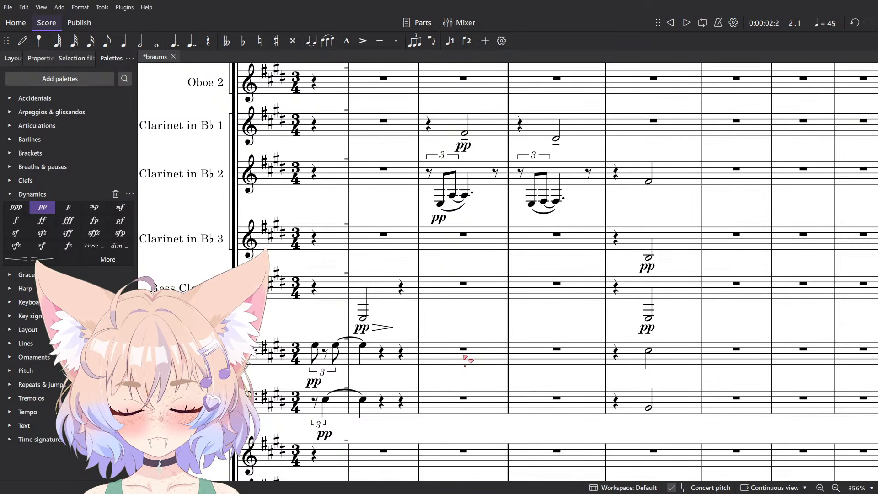
pyautogui.click(398, 361)
pyautogui.click(349, 359)
pyautogui.click(343, 357)
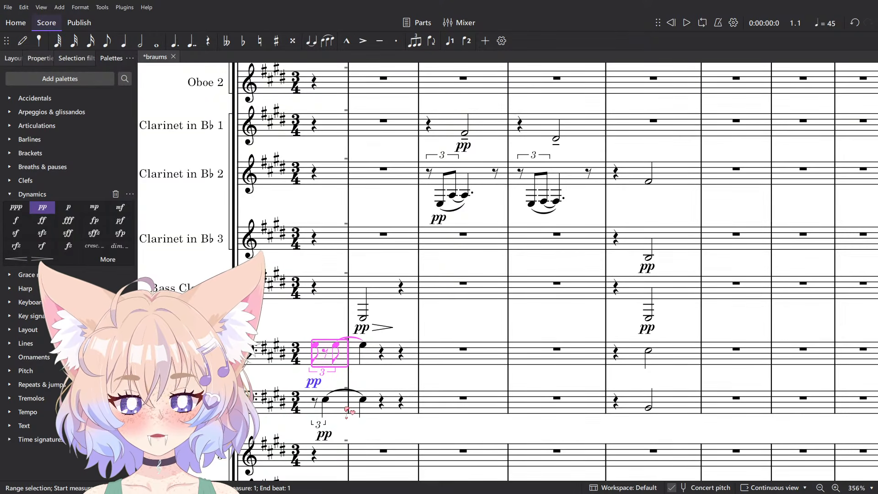
pyautogui.press('Escape')
pyautogui.press('space')
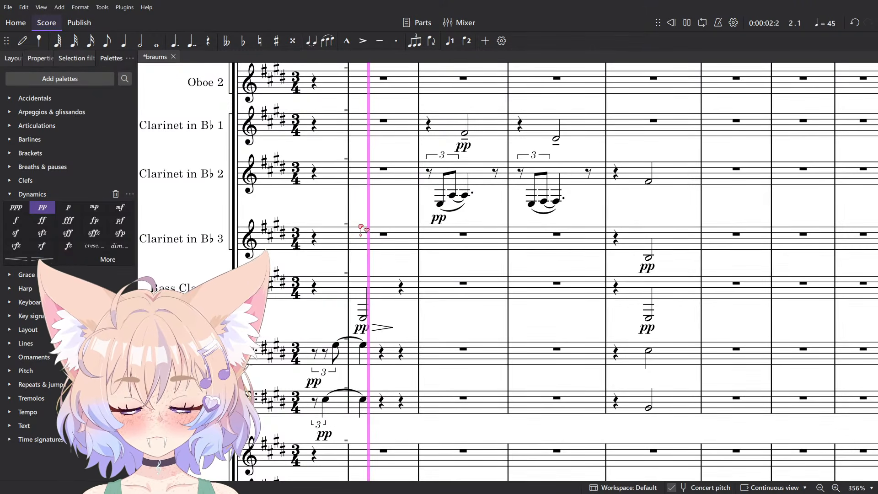
pyautogui.press('space')
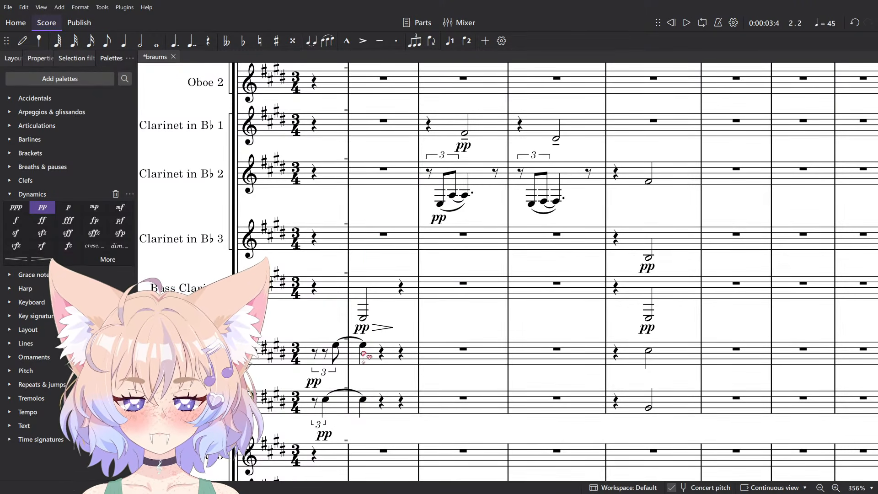
# Lengthen the tied notes of Bassoons 1 and 2 in measure 2 to half notes and add a diminuendo hairpin under Bassoon 1.
pyautogui.click(364, 352)
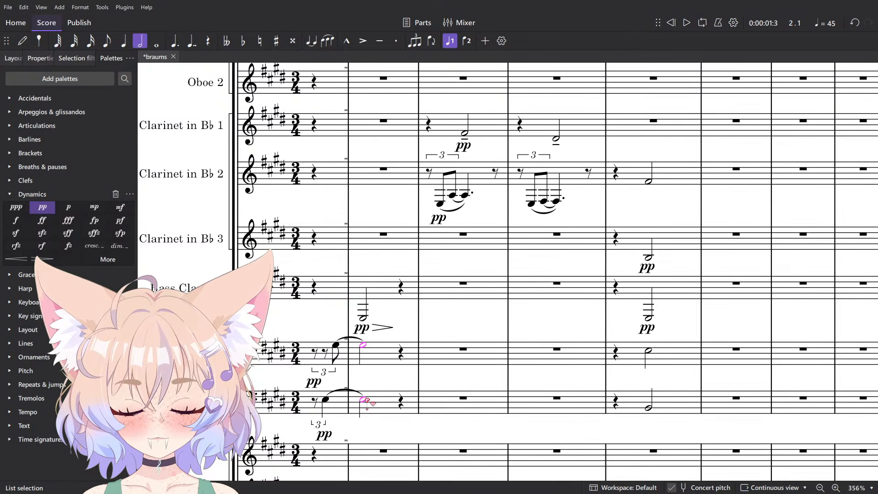
pyautogui.press('>')
# Move Bassoon 1's pp marking from the opening rest to the triplet's eighth note and play back the opening.
pyautogui.click(309, 383)
pyautogui.hotkey('ctrl', 'x')
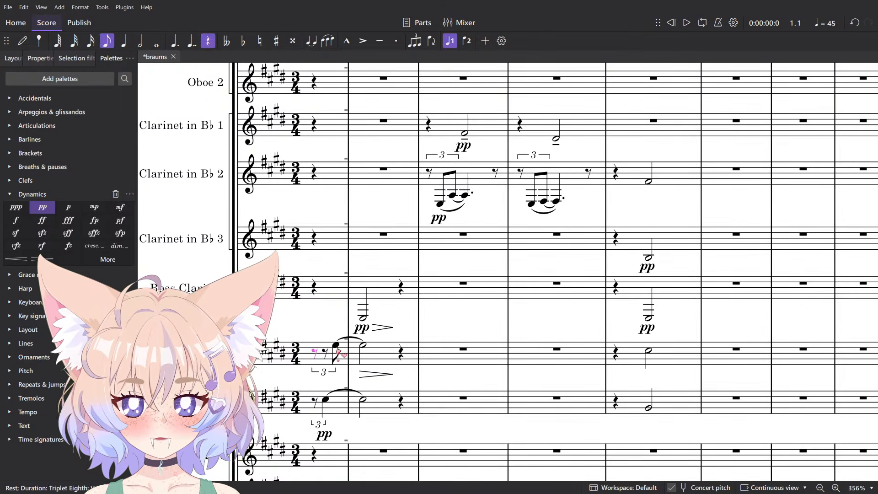
pyautogui.click(336, 346)
pyautogui.hotkey('ctrl', 'v')
pyautogui.click(315, 353)
pyautogui.press('space')
pyautogui.press('space')
# Add a diminuendo hairpin under Bassoon 2's half note in measure 2 and play back from the opening into measure 3.
pyautogui.click(364, 401)
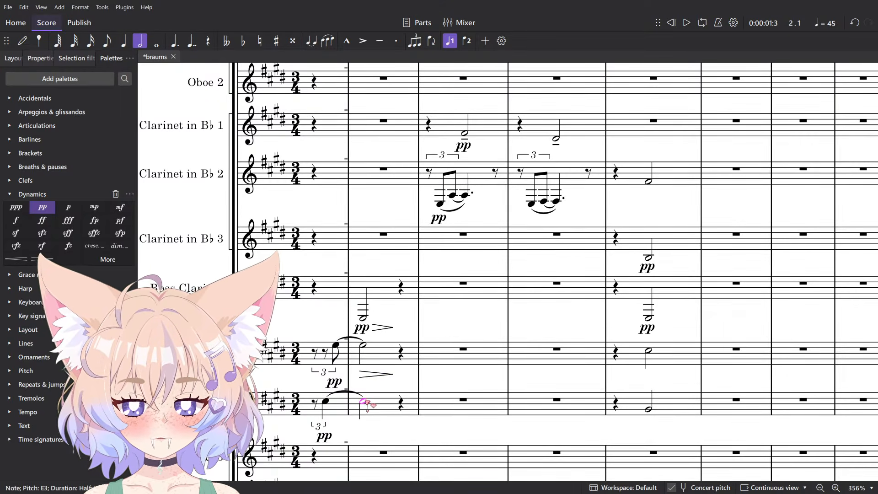
pyautogui.press('>')
pyautogui.click(315, 287)
pyautogui.press('space')
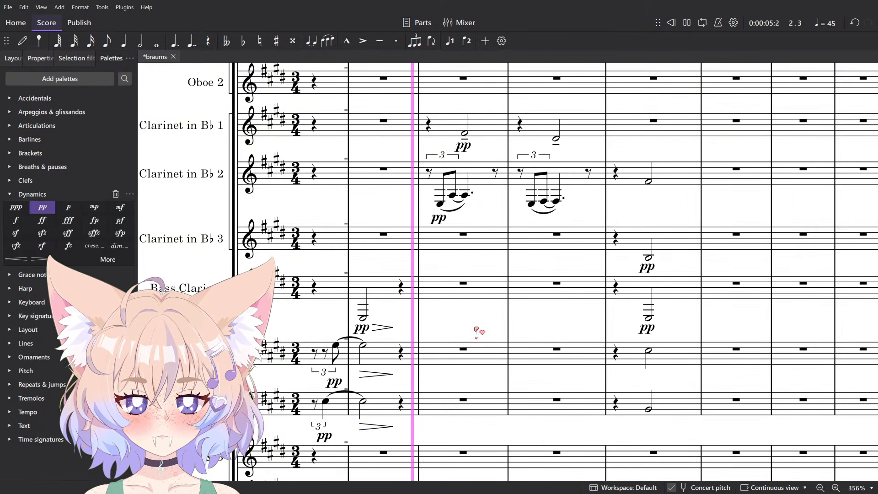
pyautogui.scroll(-20, 477, 343)
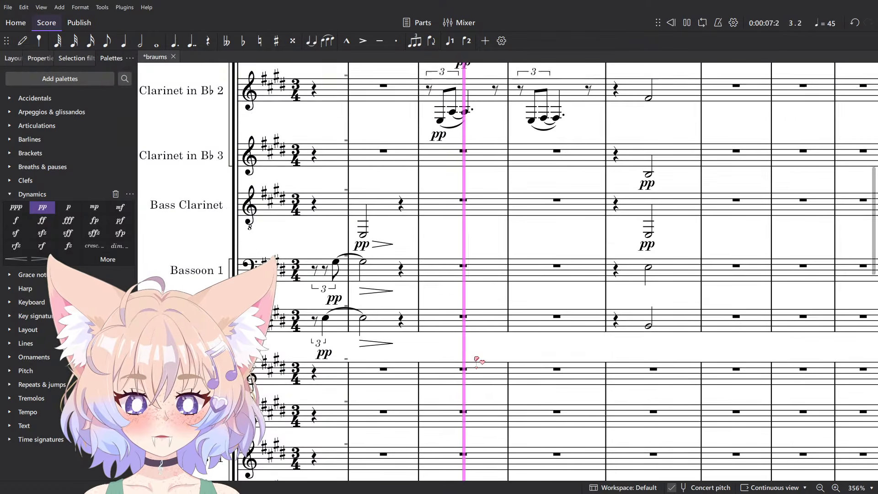
pyautogui.press('space')
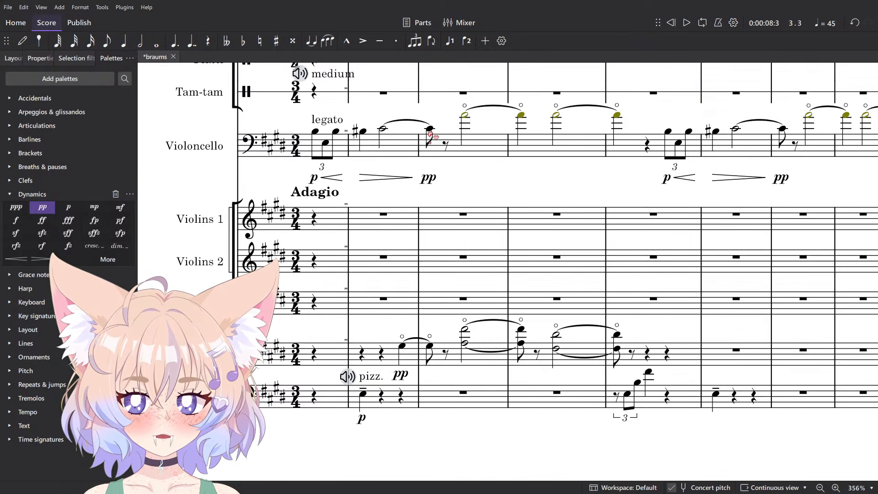
# Change the solo Violoncello's dynamic at the start of measure 3 to ppp and play back from there.
pyautogui.moveTo(451, 163); pyautogui.dragTo(480, 296)
pyautogui.click(469, 306)
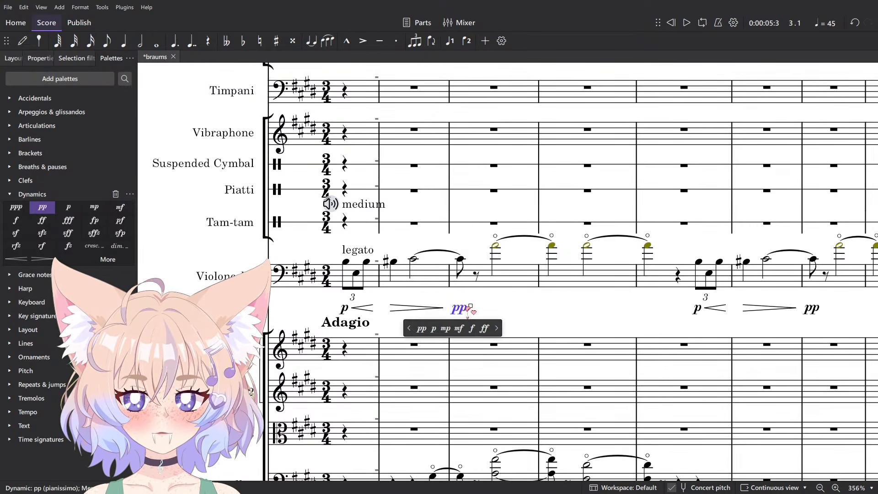
pyautogui.click(480, 328)
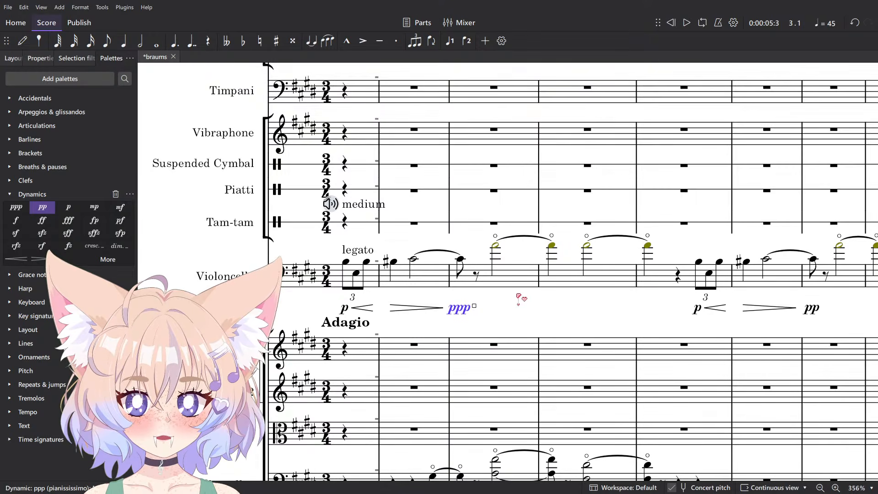
pyautogui.scroll(-3, 517, 297)
pyautogui.press('space')
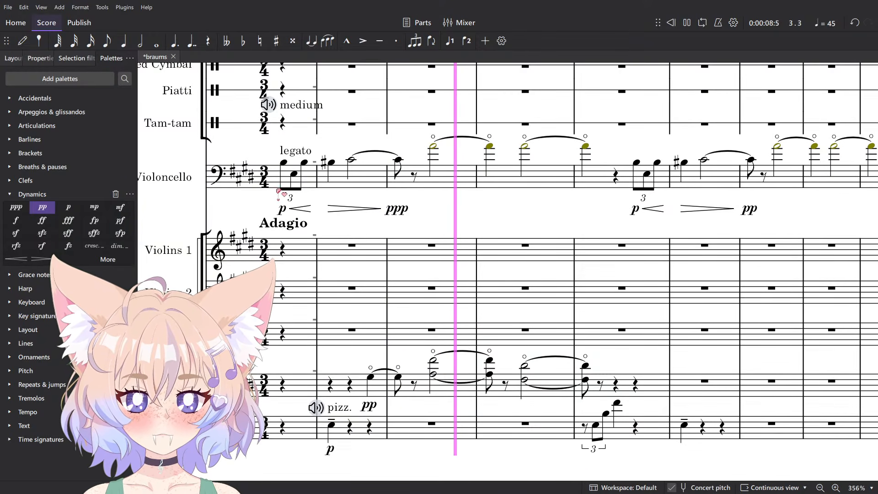
# Play back the opening from the solo Violoncello's first note through measure 5, following the string and woodwind staves.
pyautogui.click(284, 175)
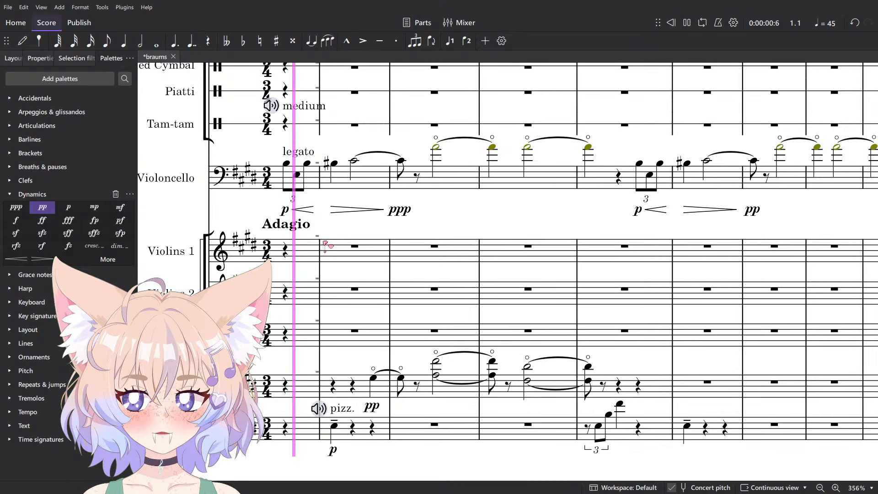
pyautogui.scroll(15, 378, 337)
pyautogui.scroll(-10, 386, 331)
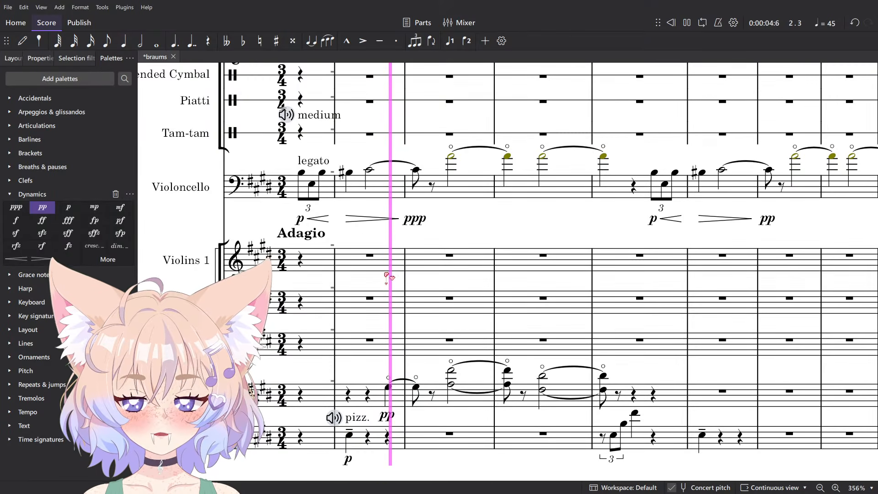
pyautogui.moveTo(388, 278); pyautogui.dragTo(375, 316)
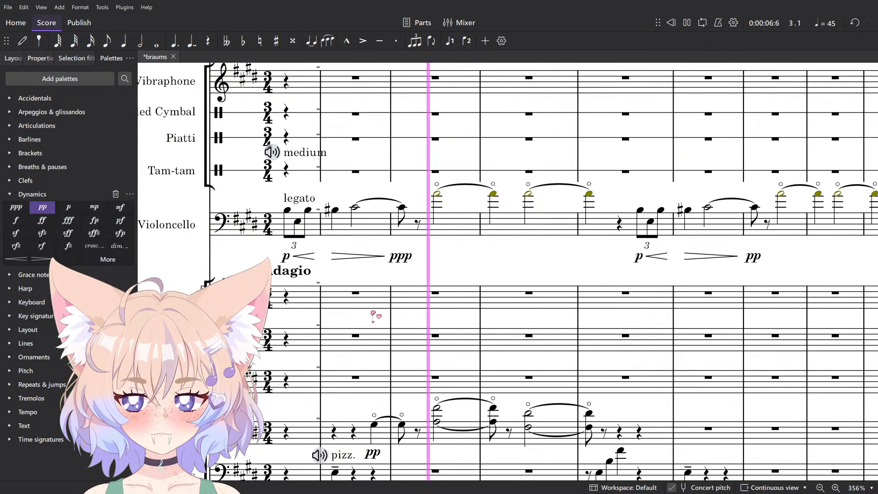
pyautogui.click(13, 58)
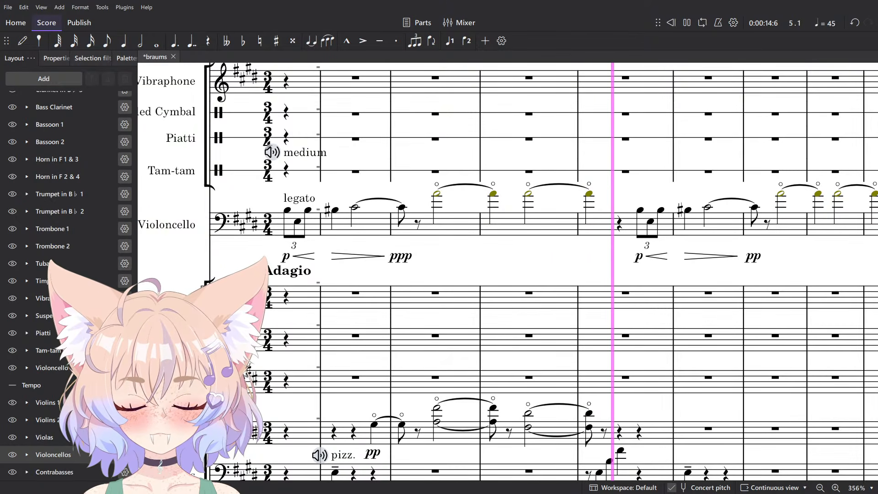
pyautogui.scroll(-2, 529, 303)
pyautogui.scroll(3, 340, 398)
pyautogui.scroll(-3, 341, 398)
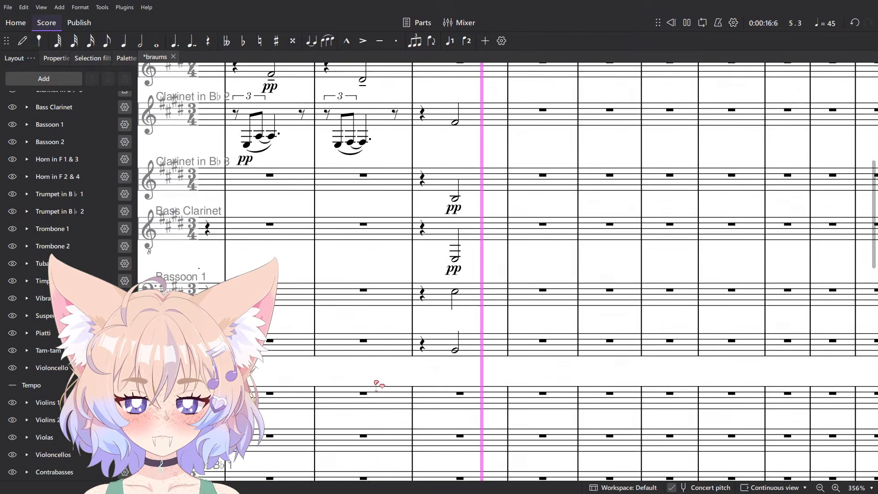
pyautogui.press('space')
# Clear measure 5 in Clarinets 2 and 3, Bass Clarinet, and Bassoons 1 and 2.
pyautogui.scroll(5, 373, 382)
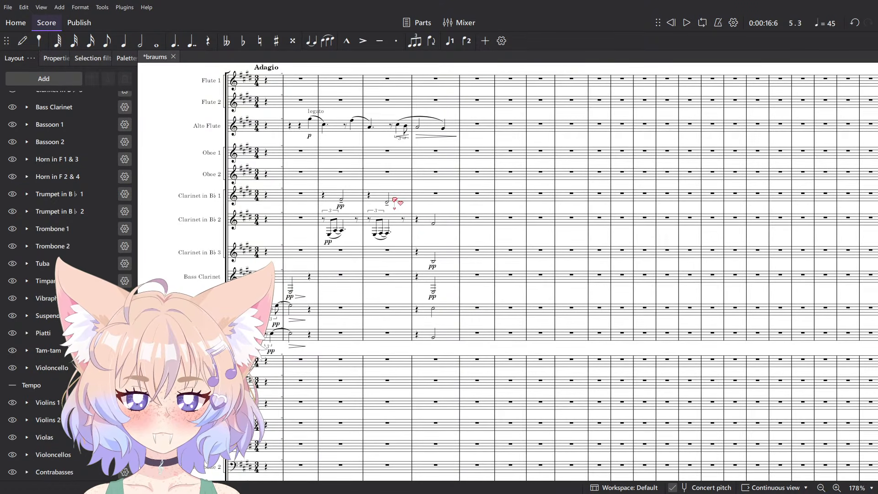
pyautogui.scroll(-2, 434, 176)
pyautogui.scroll(6, 476, 147)
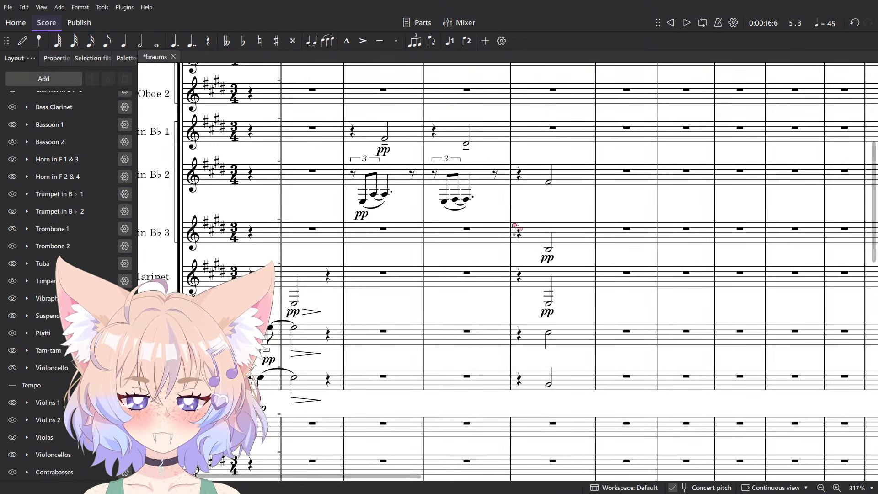
pyautogui.click(577, 187)
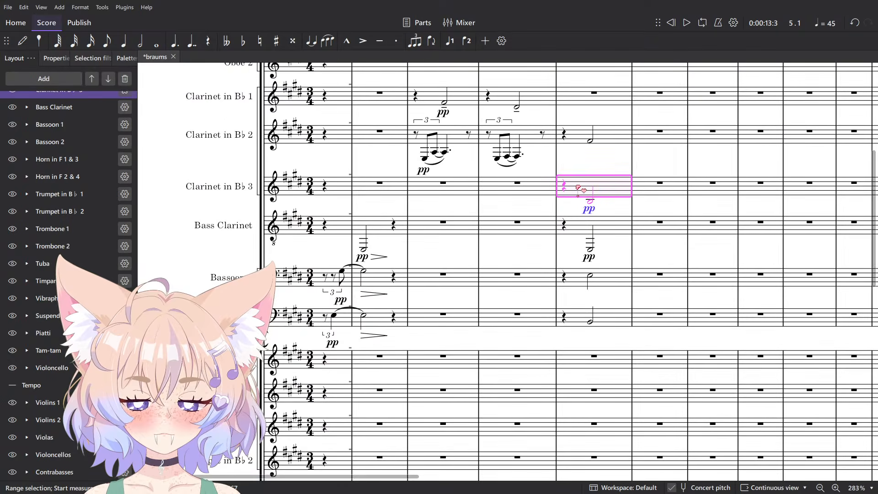
pyautogui.scroll(-1, 578, 188)
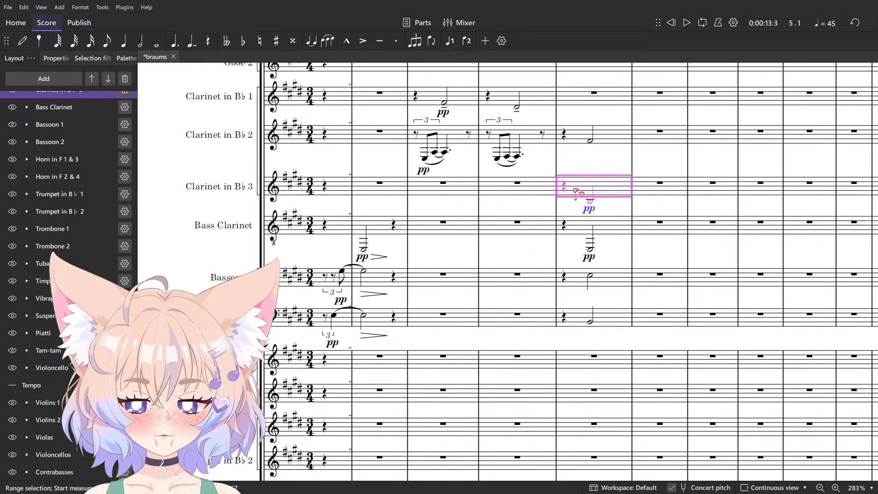
pyautogui.click(590, 251)
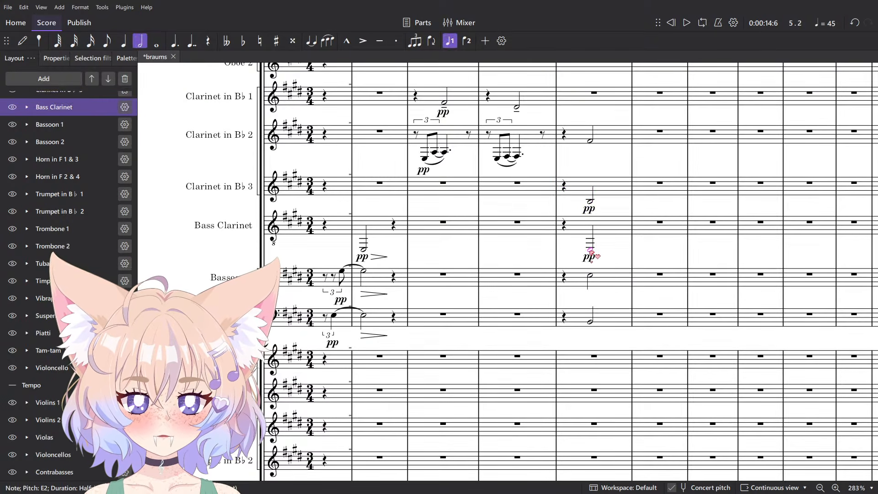
pyautogui.click(599, 320)
pyautogui.keyDown('shift'); pyautogui.click(606, 141); pyautogui.keyUp('shift')
pyautogui.press('Delete')
# Enter a quarter rest followed by an E2 quarter note for Bassoon 2 in measure 5.
pyautogui.scroll(4, 546, 303)
pyautogui.press('n')
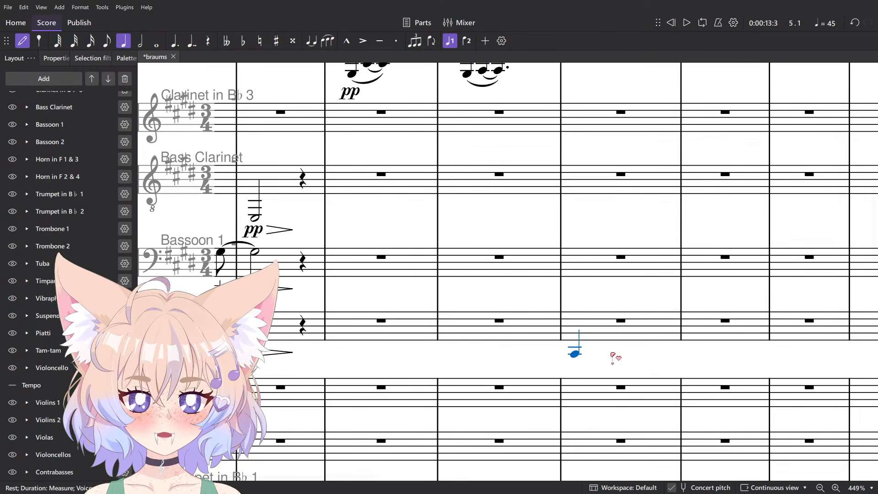
pyautogui.press('0')
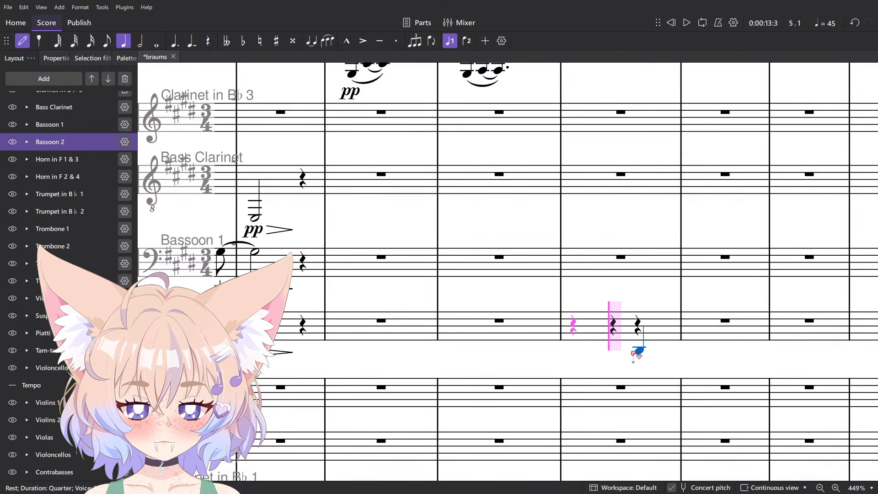
pyautogui.click(606, 349)
pyautogui.scroll(-3, 606, 350)
pyautogui.press('Escape')
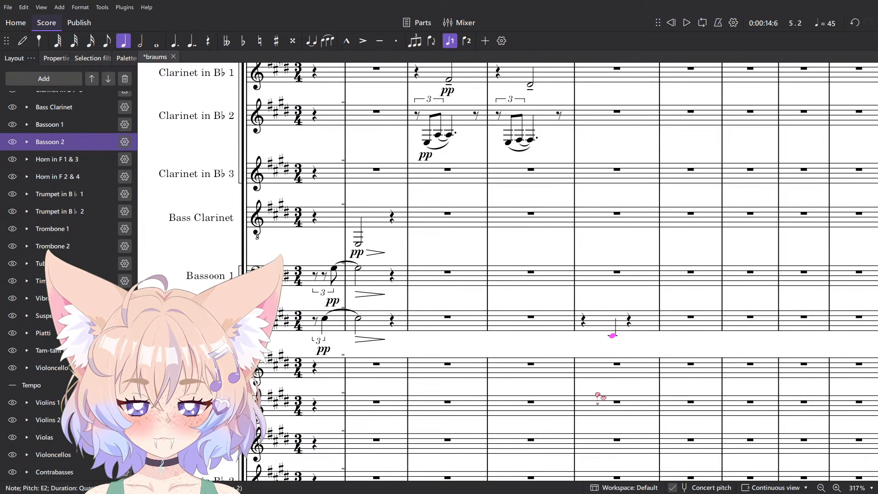
# Give the Horn in F 2 & 4 staff a bass clef and enter a quarter rest and a B2 half note in measure 5.
pyautogui.click(127, 58)
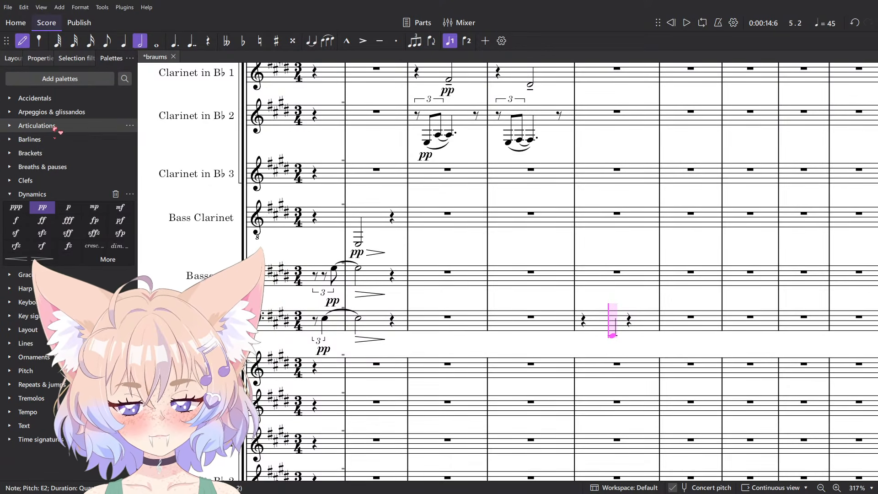
pyautogui.click(46, 180)
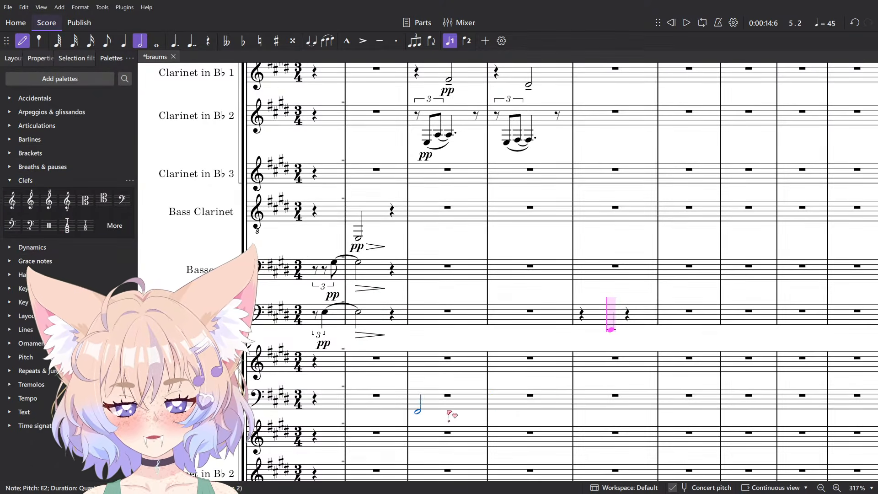
pyautogui.keyDown('ctrl'); pyautogui.scroll(2, 571, 416); pyautogui.keyUp('ctrl')
pyautogui.press('6')
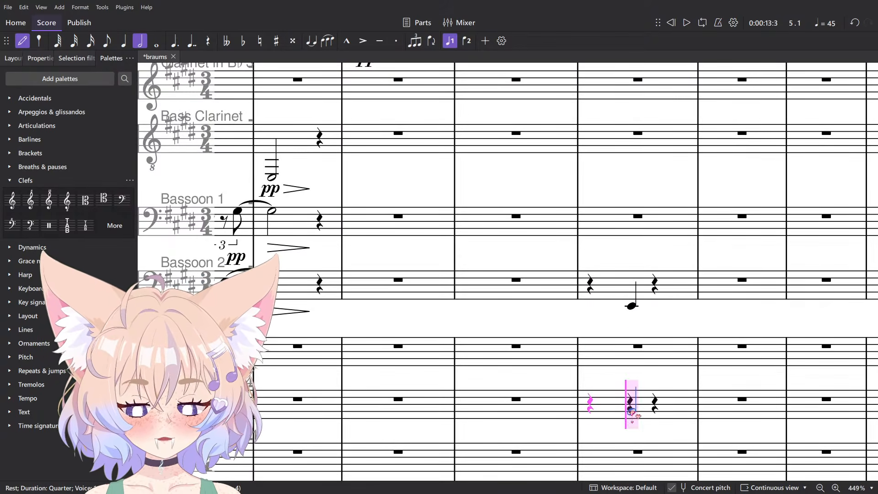
pyautogui.click(632, 410)
pyautogui.keyDown('ctrl'); pyautogui.scroll(-1, 635, 402); pyautogui.keyUp('ctrl')
pyautogui.press('Escape')
# Mark the measure 5 notes of Horn in F 2 & 4 and Bassoon 2 pp, lengthening the bassoon note to a half note.
pyautogui.hotkey('ctrl', 'd')
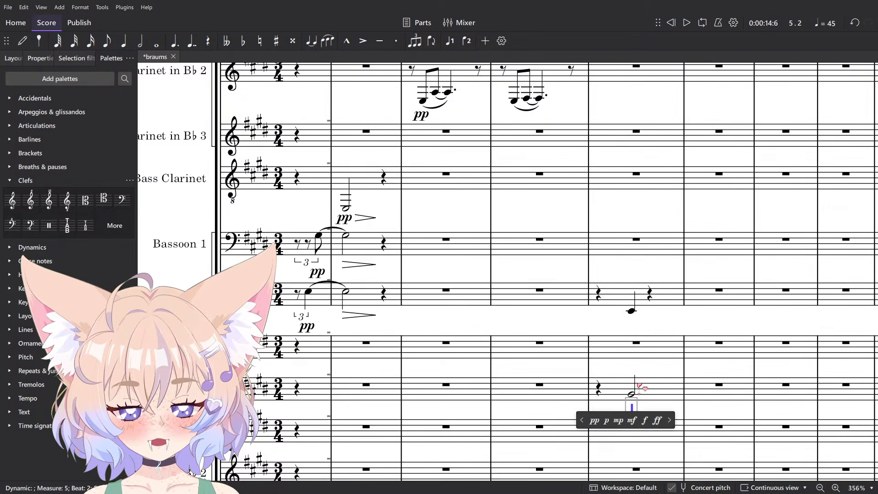
pyautogui.press('Escape')
pyautogui.press('Escape')
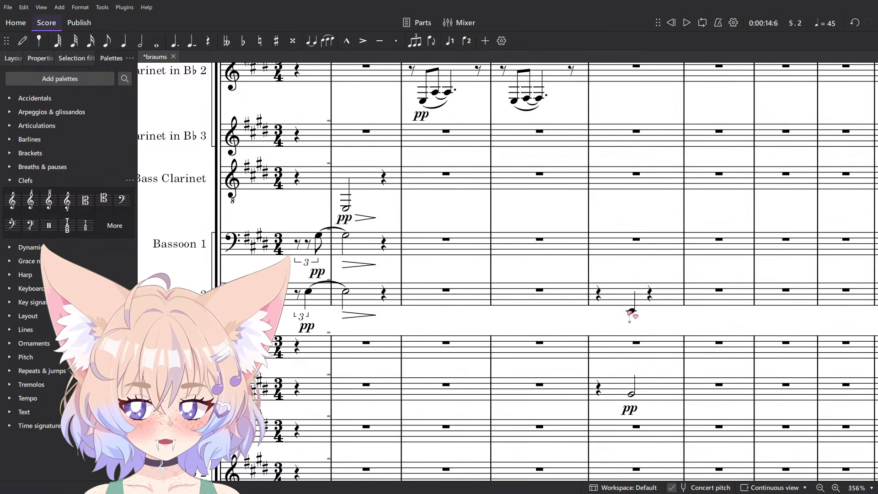
pyautogui.hotkey('ctrl', 'd')
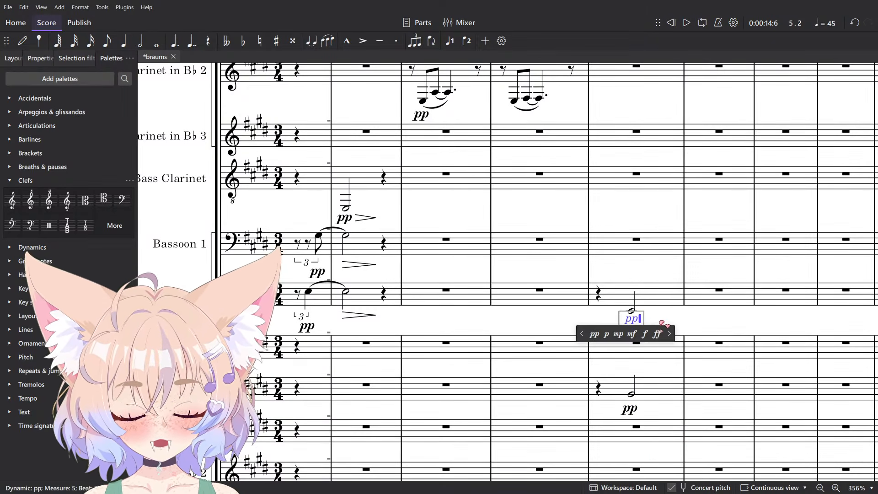
pyautogui.press('Escape')
# Stack a higher half note on Horn in F 2 & 4's B2 in measure 5 and play back the passage.
pyautogui.keyDown('ctrl'); pyautogui.scroll(2, 640, 408); pyautogui.keyUp('ctrl')
pyautogui.press('n')
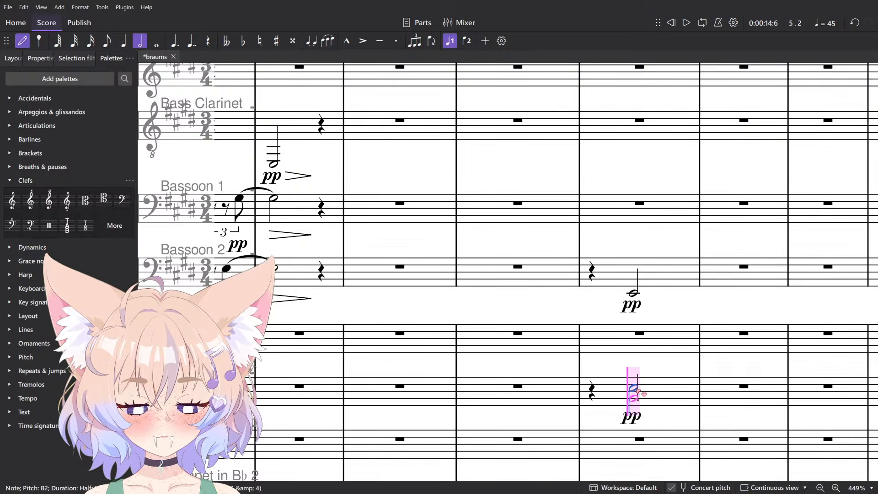
pyautogui.keyDown('shift'); pyautogui.click(636, 389); pyautogui.keyUp('shift')
pyautogui.keyDown('ctrl'); pyautogui.scroll(-3, 634, 351); pyautogui.keyUp('ctrl')
pyautogui.keyDown('ctrl'); pyautogui.scroll(4, 618, 367); pyautogui.keyUp('ctrl')
pyautogui.hotkey('ctrl', 'z')
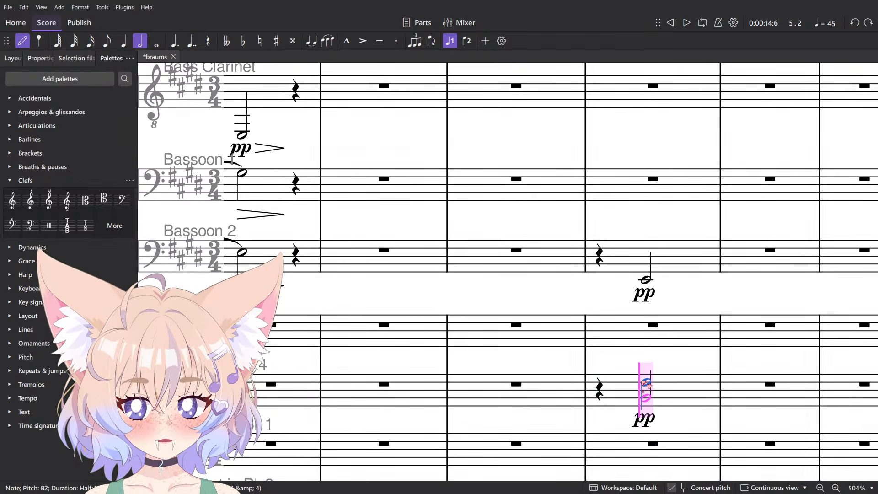
pyautogui.keyDown('shift'); pyautogui.click(644, 382); pyautogui.keyUp('shift')
pyautogui.press('Escape')
pyautogui.keyDown('ctrl'); pyautogui.scroll(-6, 641, 335); pyautogui.keyUp('ctrl')
pyautogui.click(620, 295)
pyautogui.press('space')
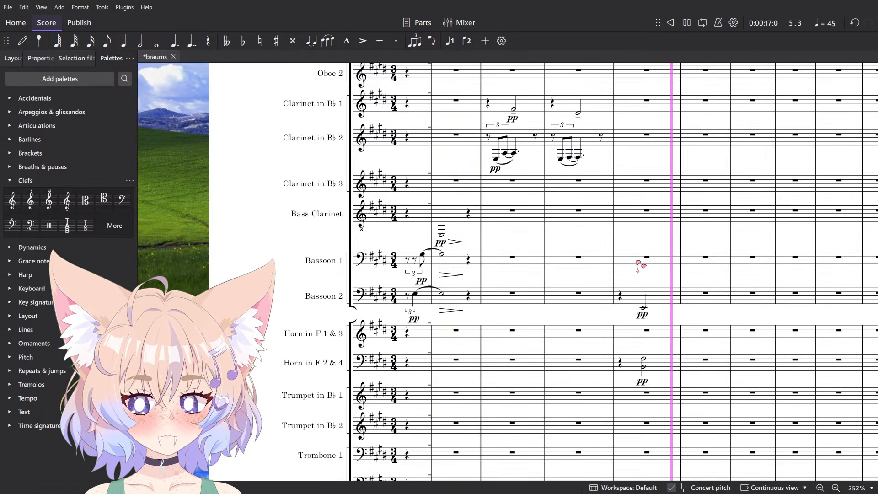
pyautogui.press('space')
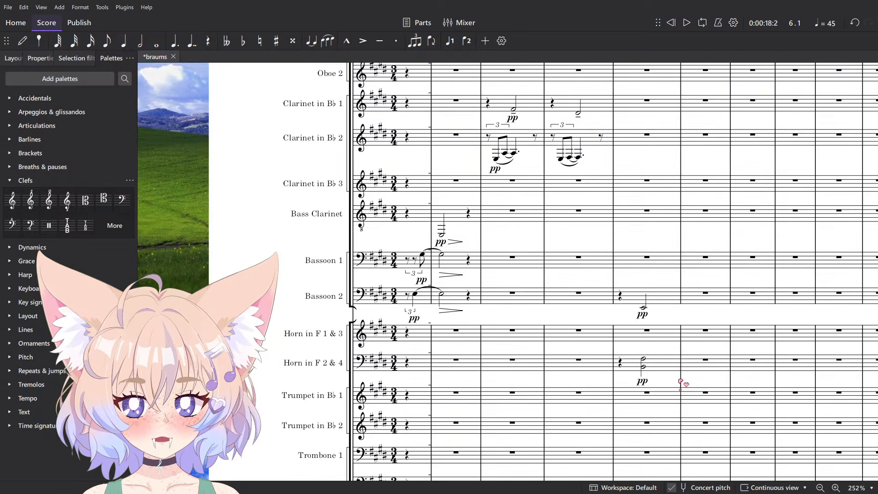
# Clear measure 5 of the Horn in F 2 & 4 staff.
pyautogui.scroll(4, 607, 364)
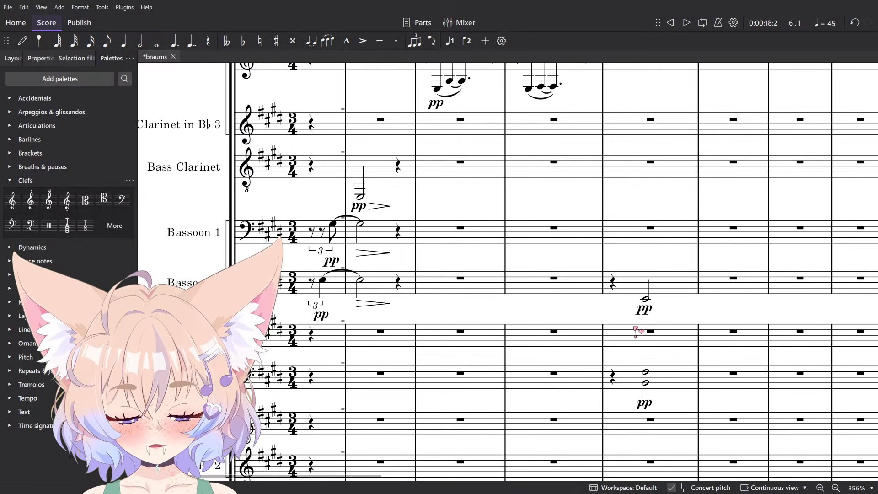
pyautogui.click(689, 378)
pyautogui.press('Delete')
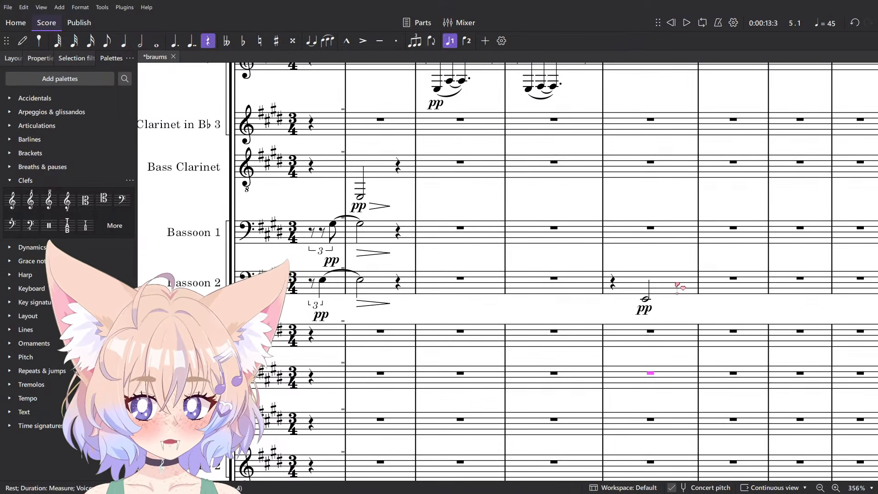
# Try a quarter rest and an F♯3 half note in measure 5 of Bassoon 1, and play back the chord.
pyautogui.click(646, 299)
pyautogui.scroll(1, 639, 283)
pyautogui.press('n')
pyautogui.rightClick(614, 225)
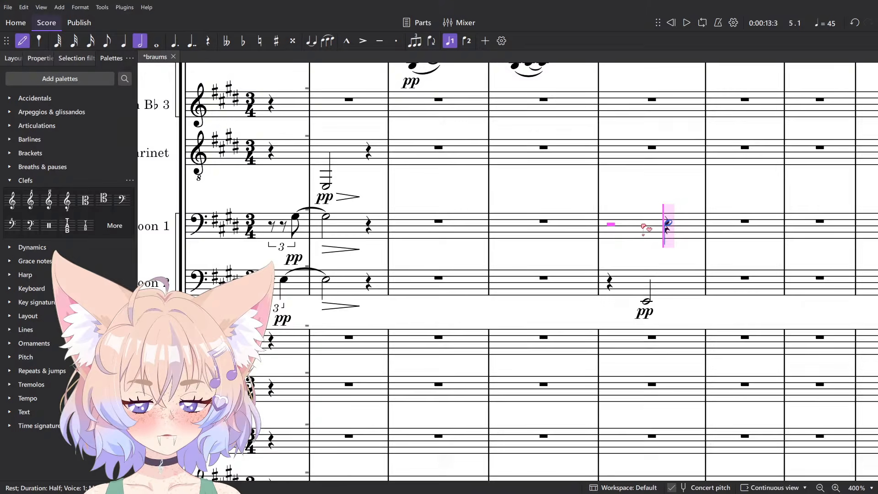
pyautogui.rightClick(617, 231)
pyautogui.press('6')
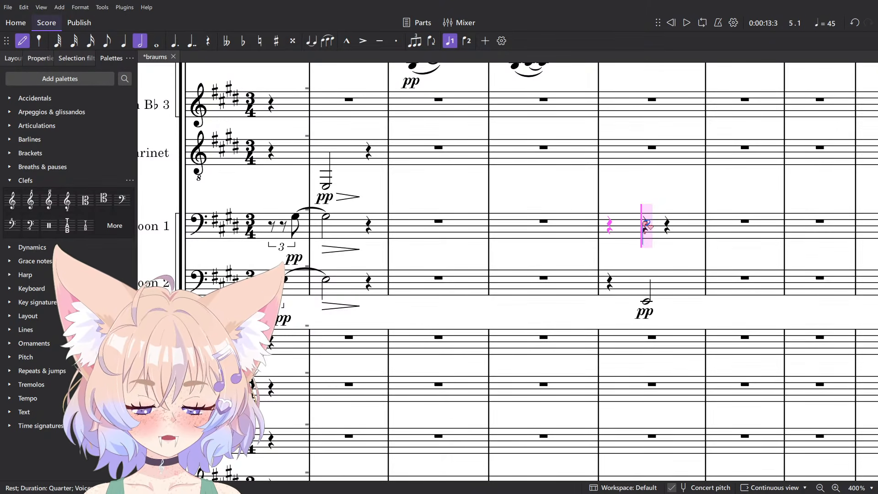
pyautogui.click(646, 223)
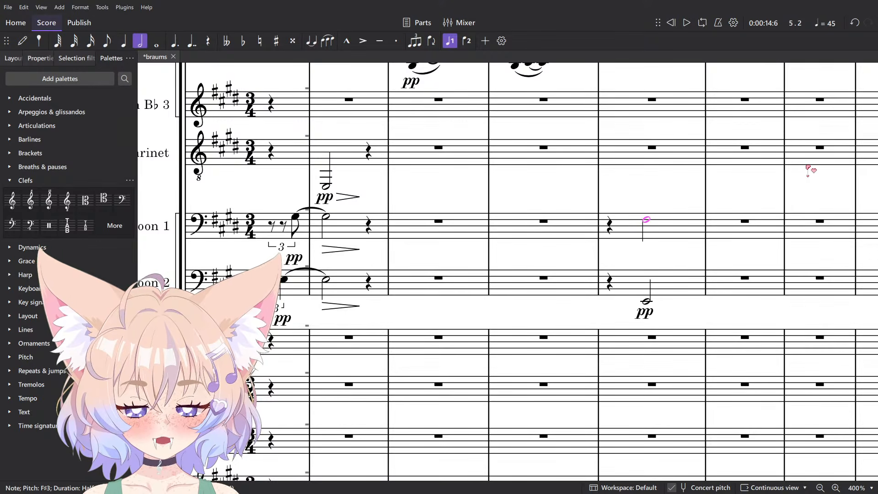
pyautogui.press('space')
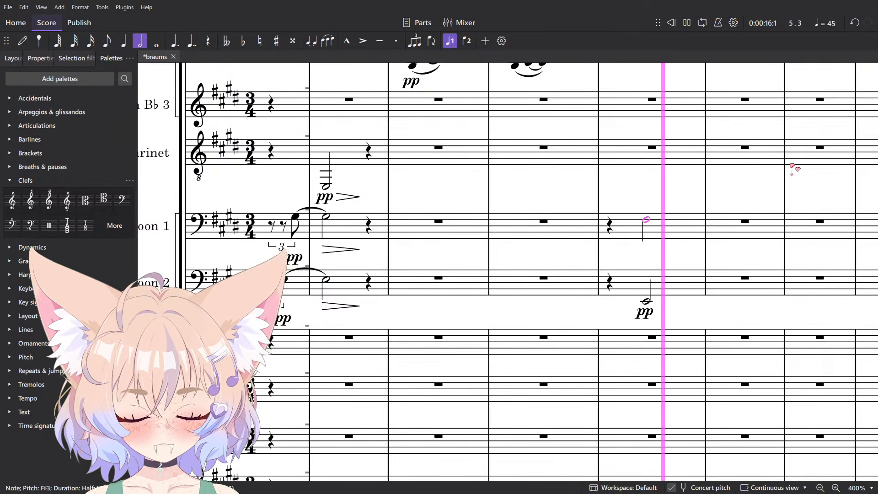
pyautogui.press('space')
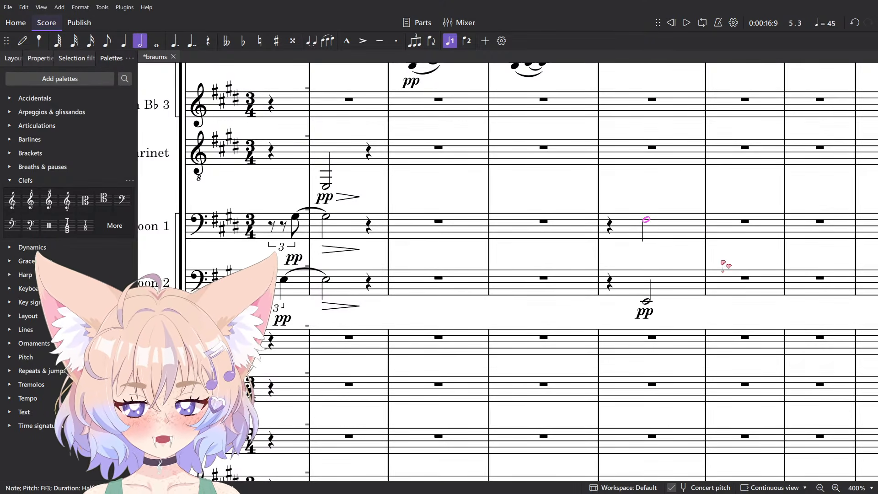
# Clear measure 5 of the Bassoon 1 staff.
pyautogui.scroll(4, 647, 384)
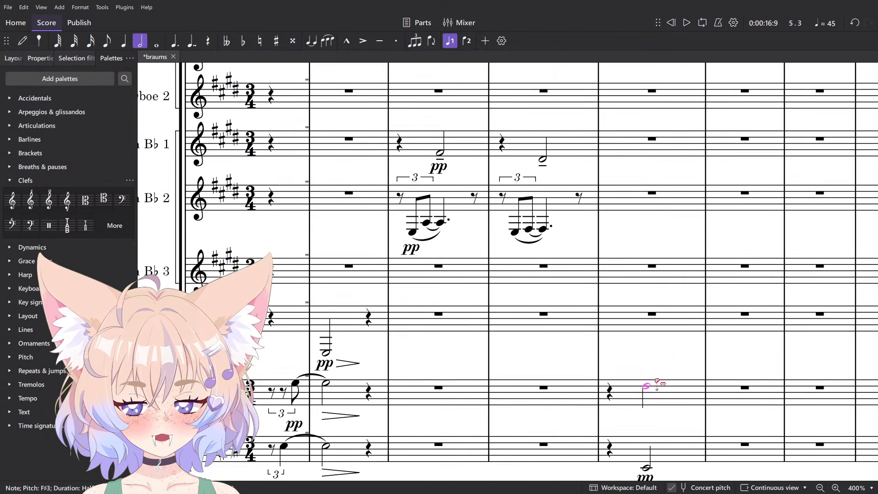
pyautogui.scroll(-2, 664, 392)
pyautogui.click(680, 307)
pyautogui.press('Delete')
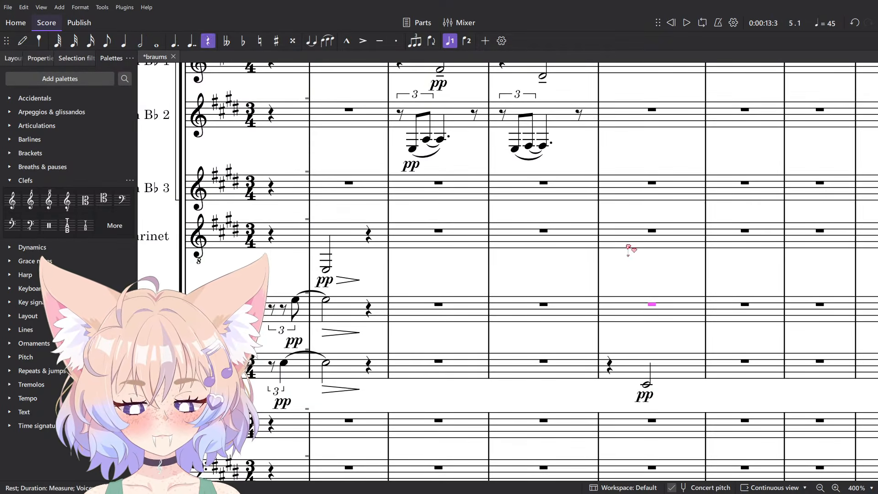
# Enter a quarter rest and a D♯2 quarter note on beat 2 in measure 5 of the Bass Clarinet staff.
pyautogui.press('n')
pyautogui.scroll(-2, 629, 248)
pyautogui.scroll(3, 607, 244)
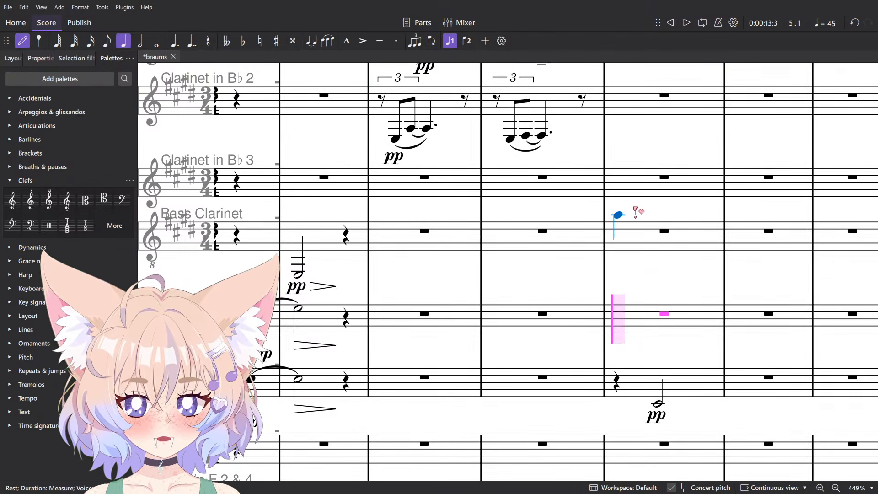
pyautogui.rightClick(628, 255)
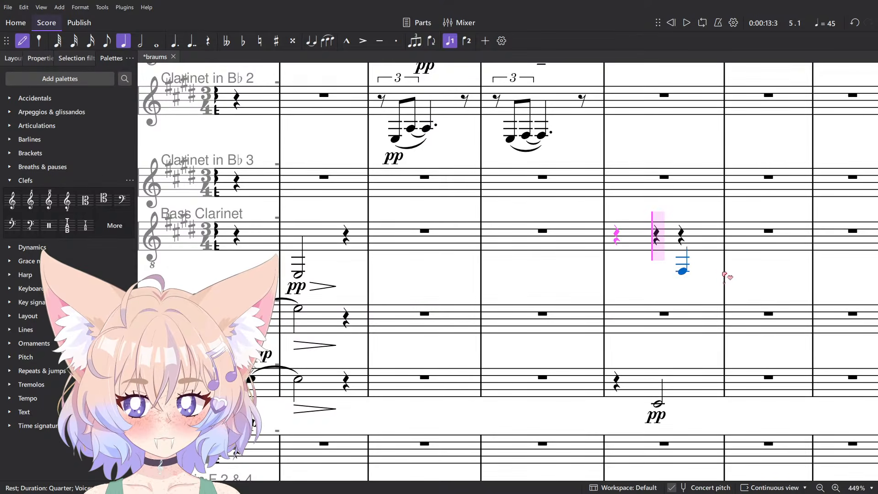
pyautogui.click(678, 262)
pyautogui.press('Escape')
pyautogui.hotkey('ctrl', 'z')
pyautogui.click(657, 277)
pyautogui.press('Escape')
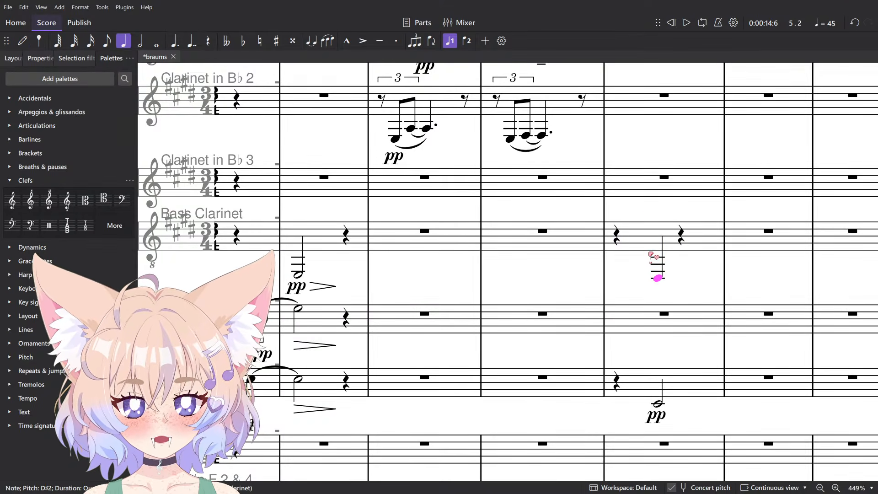
# Turn the Bass Clarinet's measure 5 note into an F♯2 half note and delete its tied continuation in measure 6.
pyautogui.press('6')
pyautogui.press('+')
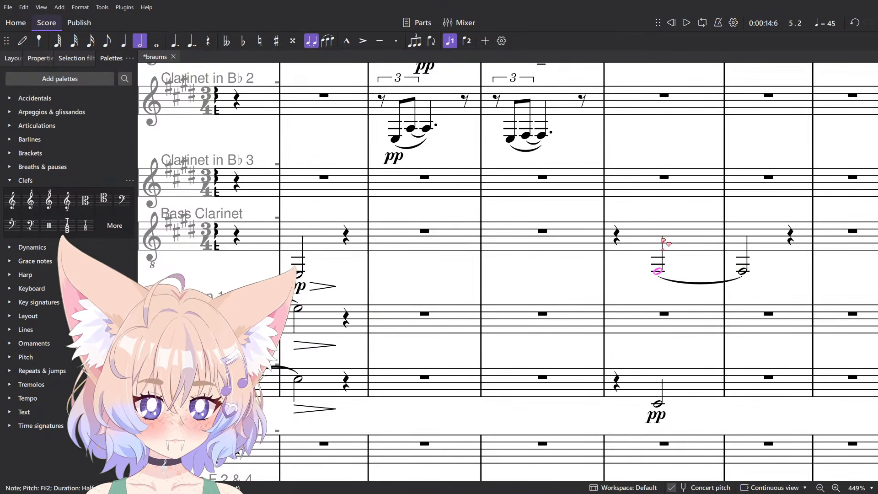
pyautogui.click(743, 249)
pyautogui.press('Delete')
# Enter a quarter rest and a half note on the first ledger line below the staff in Clarinet in B♭ 3's measure 5.
pyautogui.click(645, 179)
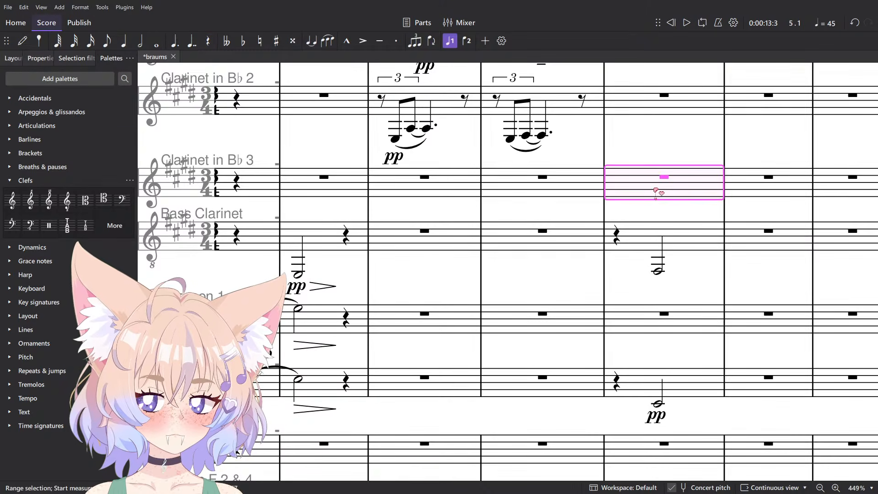
pyautogui.press('5')
pyautogui.hotkey('ctrl', 'z')
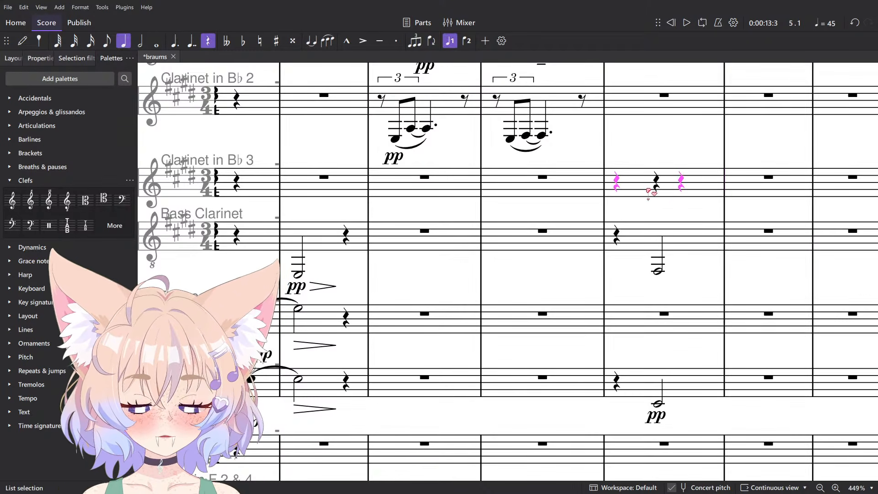
pyautogui.press('n')
pyautogui.click(661, 206)
pyautogui.press('Escape')
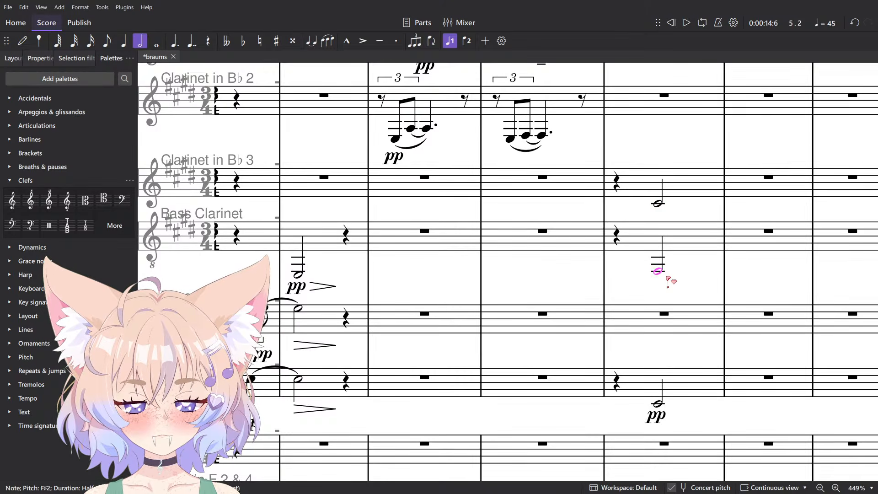
# Set the Bass Clarinet's measure 5 half note to B2.
pyautogui.hotkey('alt', 'Down')
pyautogui.hotkey('alt', 'Up')
pyautogui.hotkey('alt', 'Down')
pyautogui.hotkey('alt', 'Down')
pyautogui.hotkey('alt', 'Down')
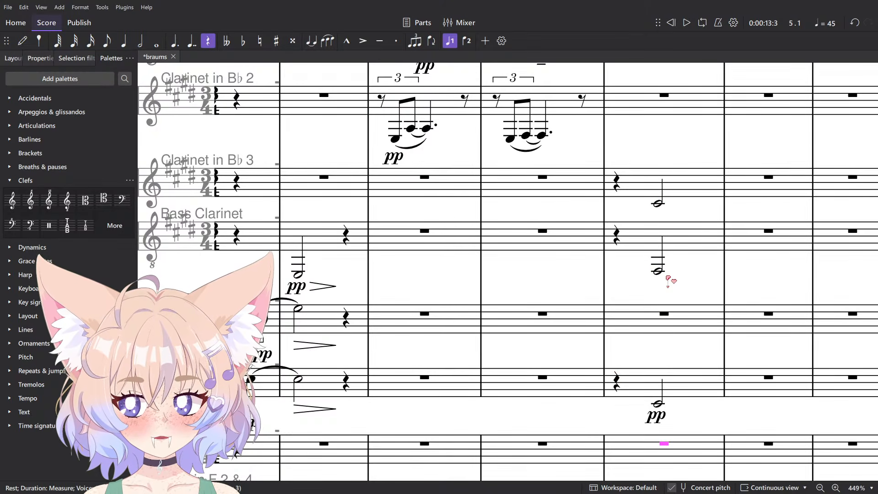
pyautogui.click(659, 275)
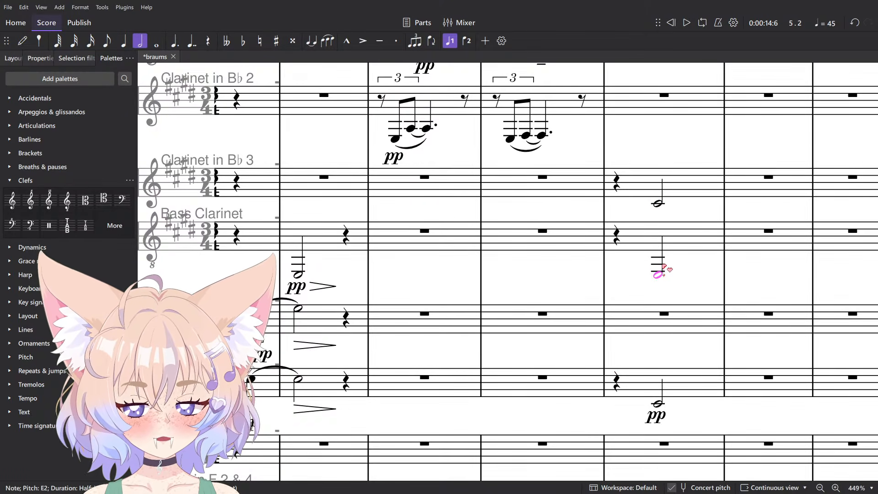
pyautogui.hotkey('ctrl', 'Up')
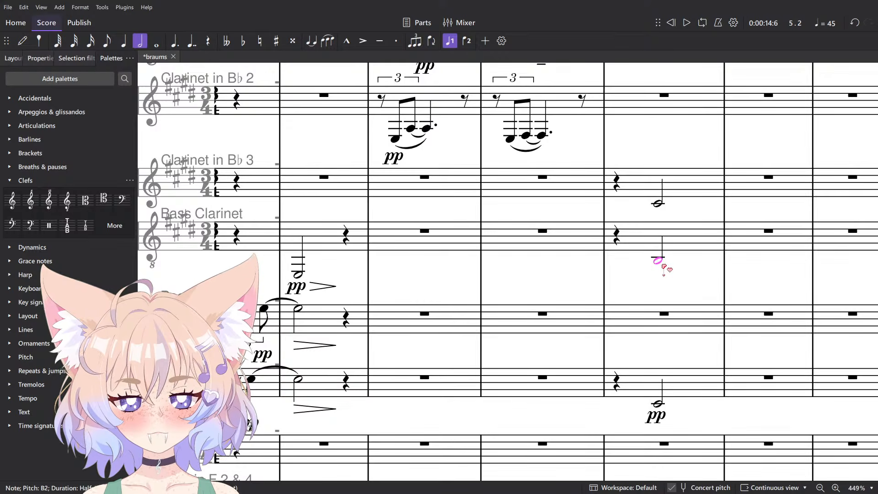
# Lower Clarinet in B♭ 3's measure 5 half note to F♯3.
pyautogui.hotkey('alt', 'Up')
pyautogui.hotkey('alt', 'shift', 'Up')
pyautogui.hotkey('alt', 'shift', 'Up')
pyautogui.hotkey('alt', 'shift', 'Up')
pyautogui.hotkey('alt', 'shift', 'Down')
pyautogui.hotkey('alt', 'shift', 'Up')
pyautogui.hotkey('ctrl', 'Down')
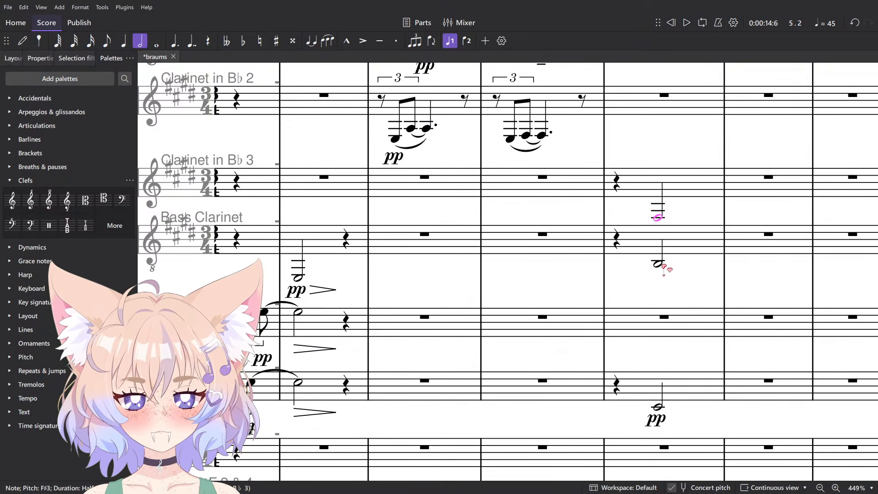
# Mark Clarinet in B♭ 3's measure 5 note pp and play back the start of the measure.
pyautogui.scroll(-3, 663, 265)
pyautogui.hotkey('ctrl', 'd')
pyautogui.write('pp')
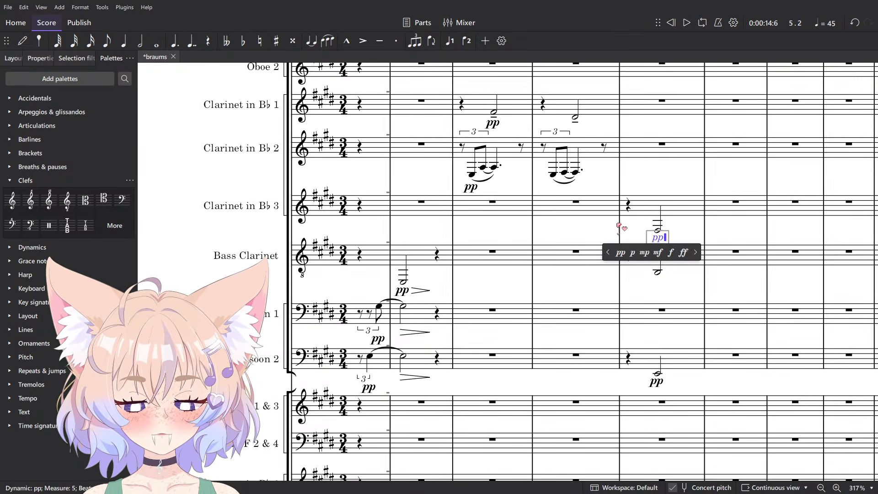
pyautogui.press('Escape')
pyautogui.click(629, 204)
pyautogui.press('space')
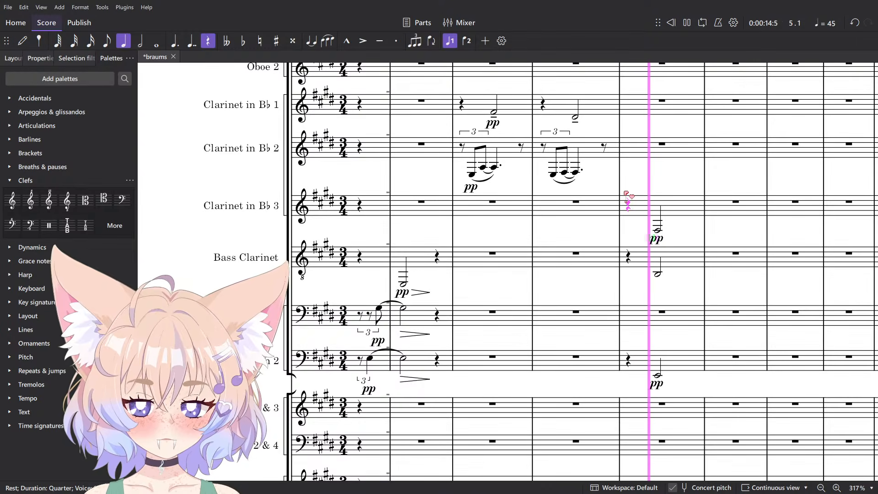
pyautogui.press('space')
# Mark the Bass Clarinet's measure 5 note pp and play back the whole measure.
pyautogui.click(656, 273)
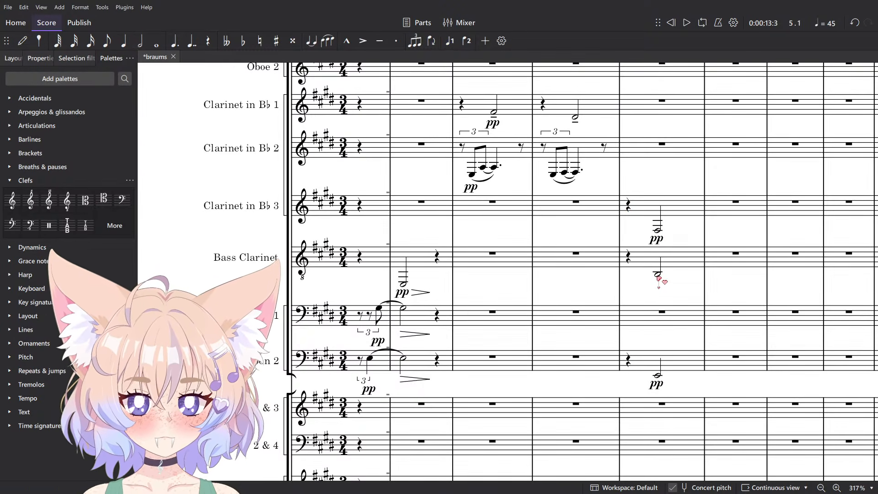
pyautogui.hotkey('ctrl', 'd')
pyautogui.write('pp')
pyautogui.click(628, 206)
pyautogui.press('space')
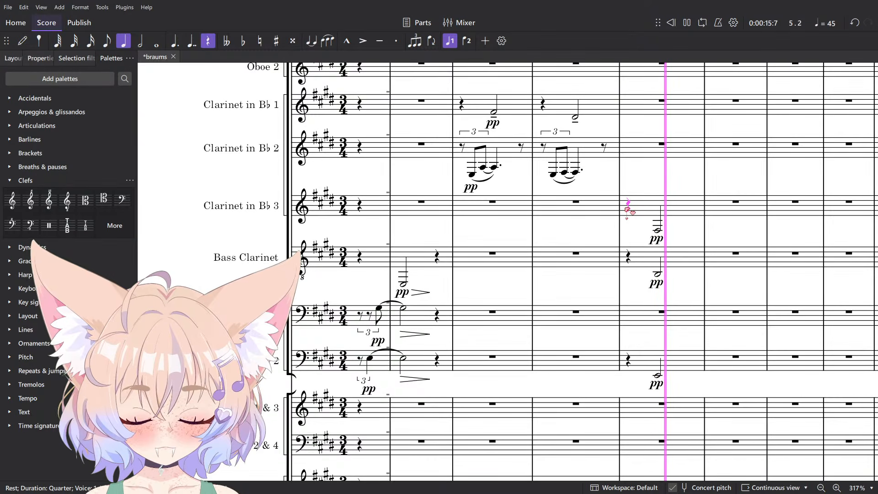
pyautogui.press('space')
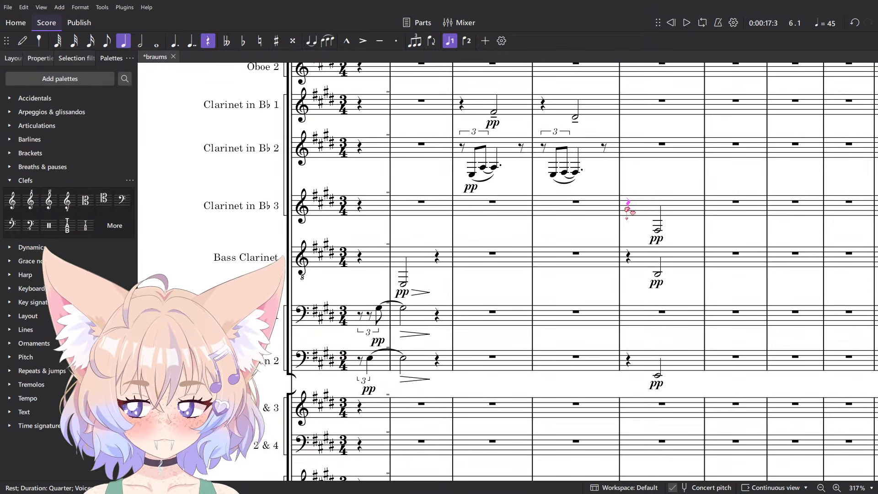
# Move Bassoon 2's measure 5 content, including the low half note and its pp, into the Bass Clarinet's measure 5.
pyautogui.click(695, 362)
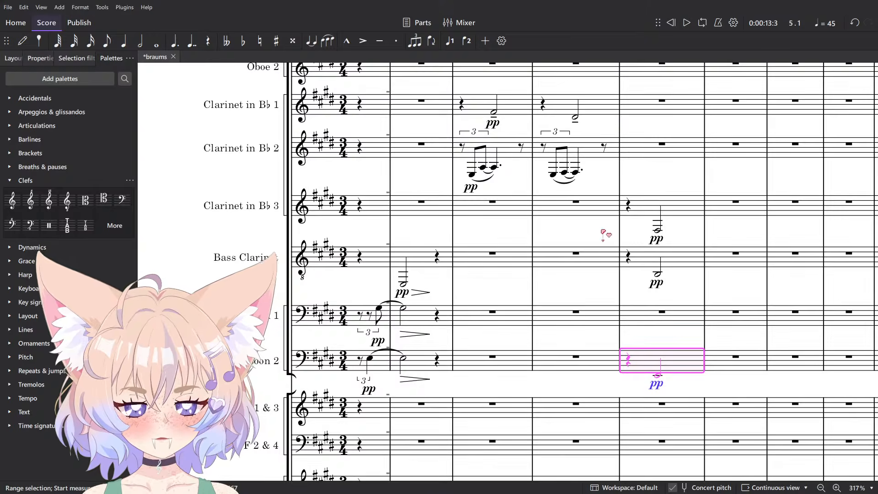
pyautogui.keyDown('ctrl'); pyautogui.scroll(2, 603, 232); pyautogui.keyUp('ctrl')
pyautogui.click(722, 267)
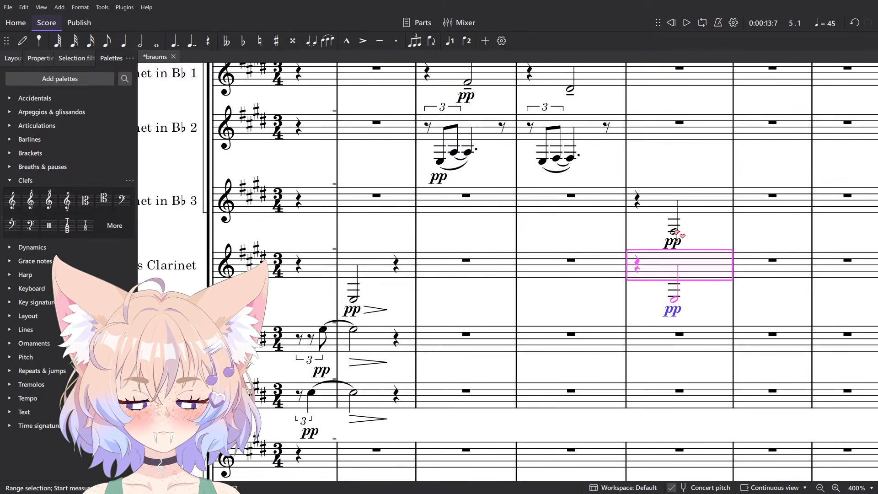
# Enter a quarter rest and a B2 half note in measure 5 of the Bassoon 2 staff.
pyautogui.click(674, 231)
pyautogui.keyDown('ctrl'); pyautogui.scroll(-2, 675, 232); pyautogui.keyUp('ctrl')
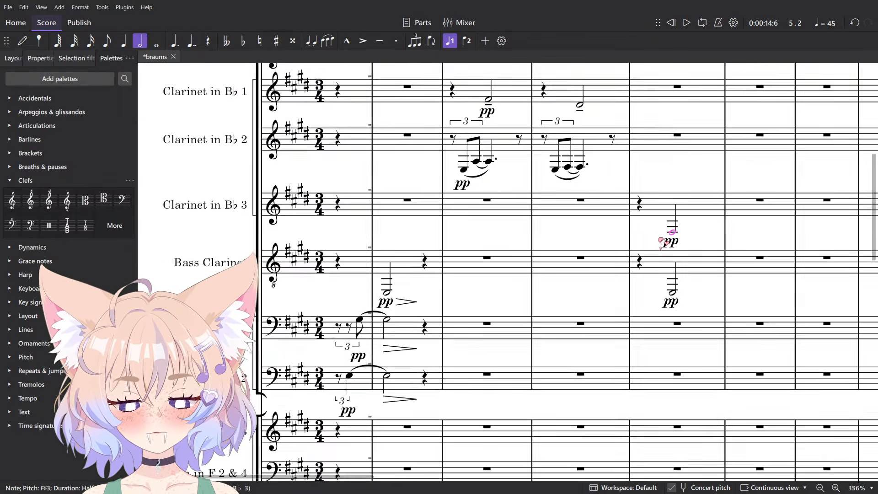
pyautogui.keyDown('ctrl'); pyautogui.scroll(4, 654, 387); pyautogui.keyUp('ctrl')
pyautogui.press('n')
pyautogui.click(641, 369)
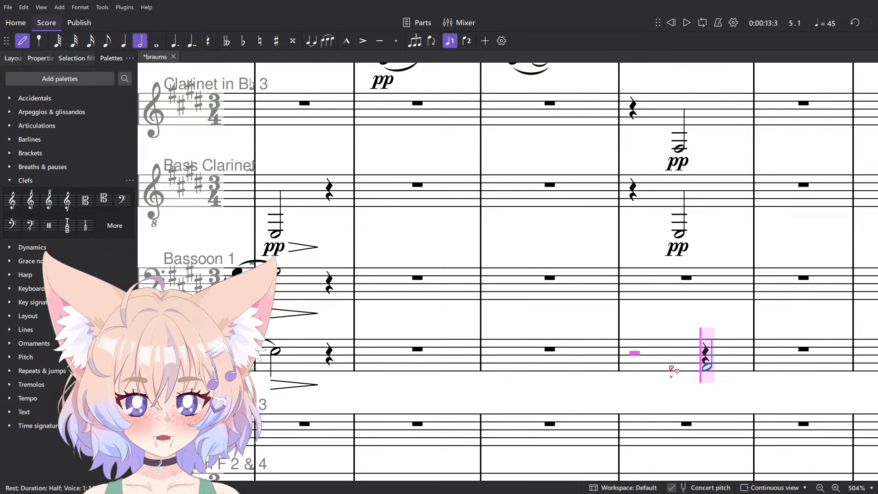
pyautogui.keyDown('ctrl'); pyautogui.scroll(-5, 645, 367); pyautogui.keyUp('ctrl')
pyautogui.keyDown('ctrl'); pyautogui.scroll(4, 647, 365); pyautogui.keyUp('ctrl')
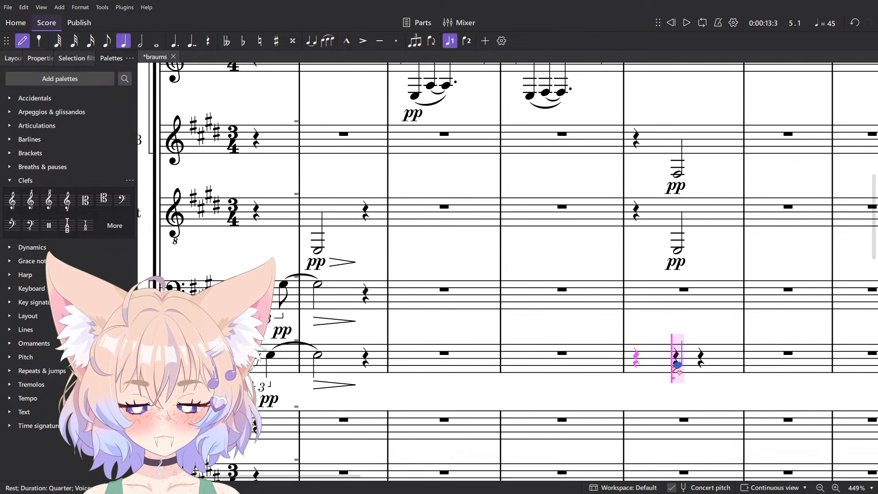
pyautogui.press('Escape')
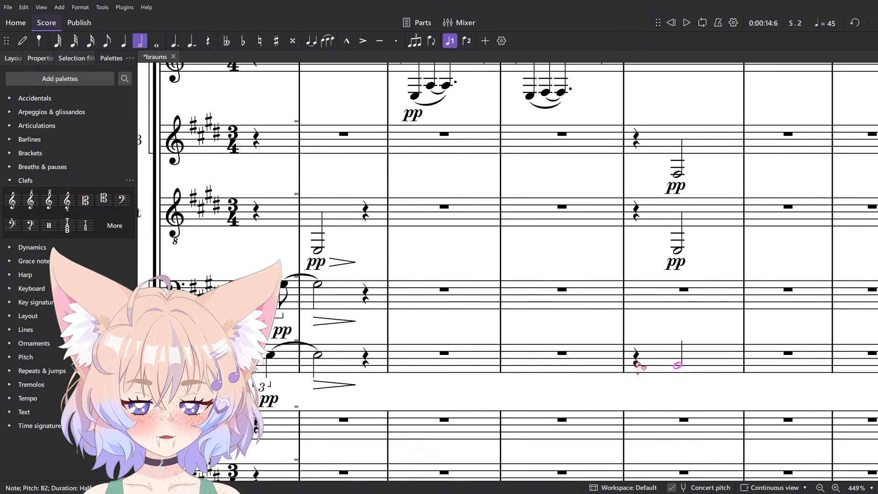
# Mark Bassoon 2's measure 5 note pp and play back the measure twice.
pyautogui.hotkey('ctrl', 'd')
pyautogui.write('pp')
pyautogui.click(635, 359)
pyautogui.press('space')
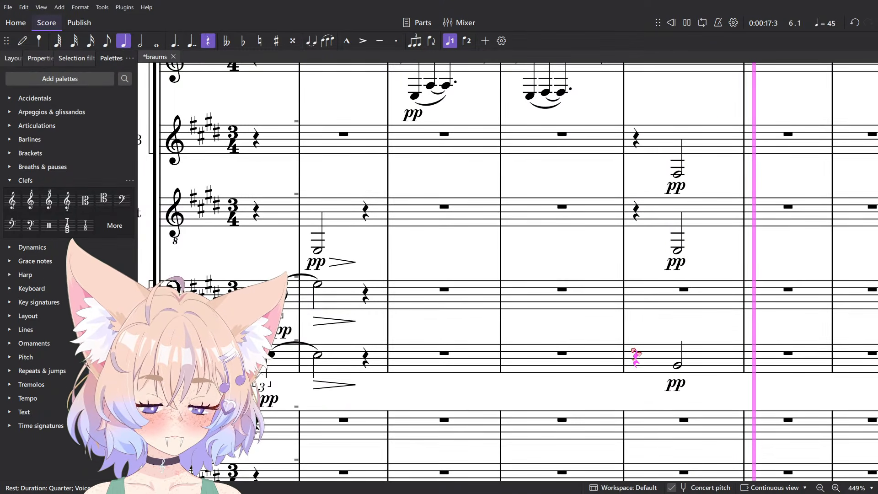
pyautogui.press('space')
pyautogui.scroll(-4, 634, 352)
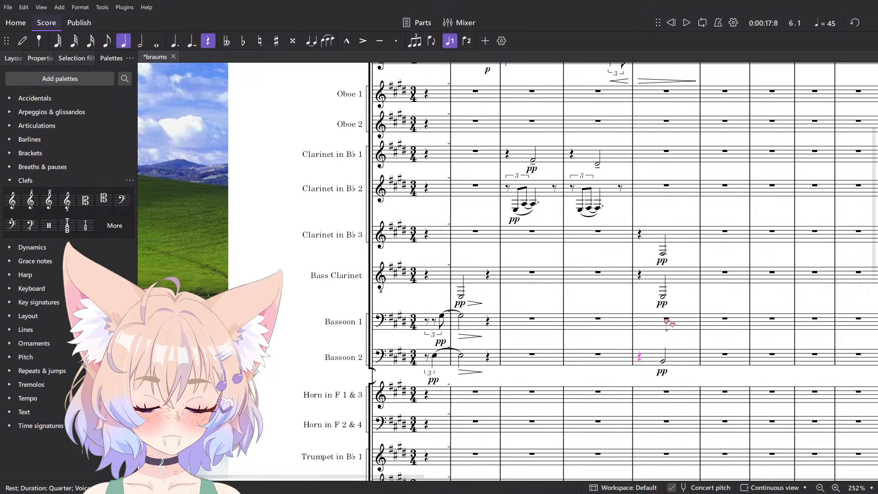
pyautogui.click(681, 320)
pyautogui.press('space')
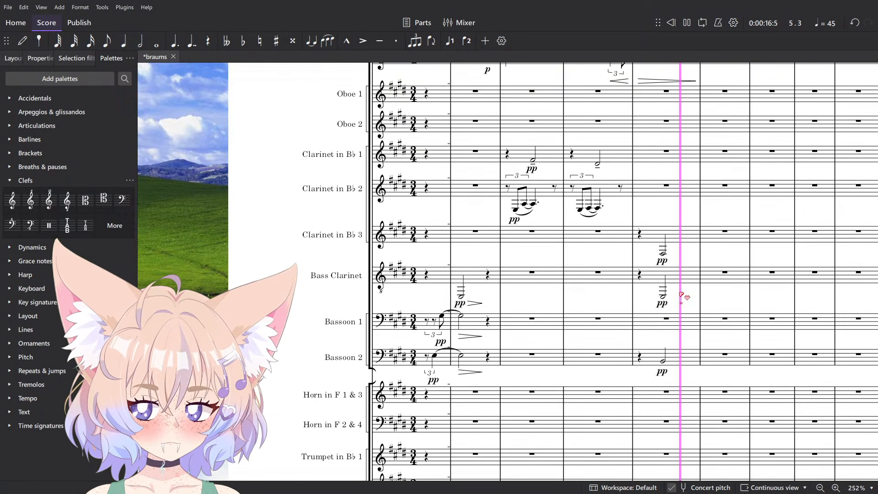
pyautogui.press('space')
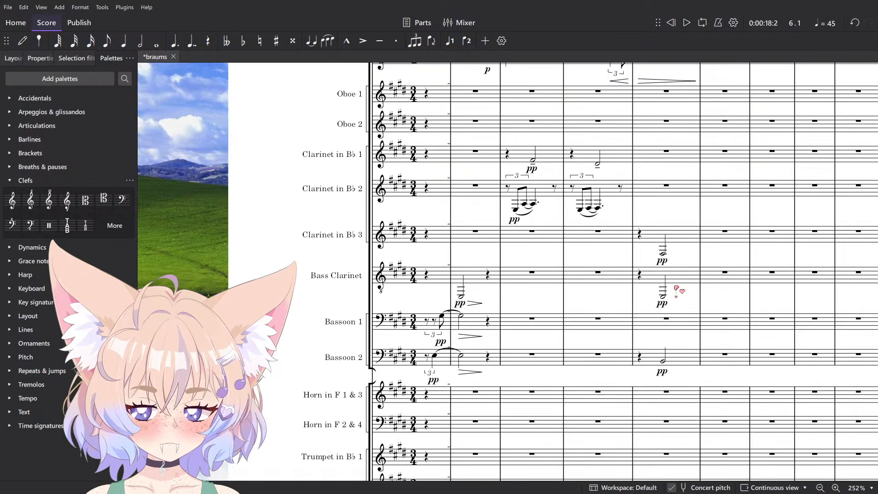
# Enter a quarter rest and an F♯3 half note marked pp in measure 5 of the Bassoon 1 staff.
pyautogui.click(662, 254)
pyautogui.scroll(5, 662, 254)
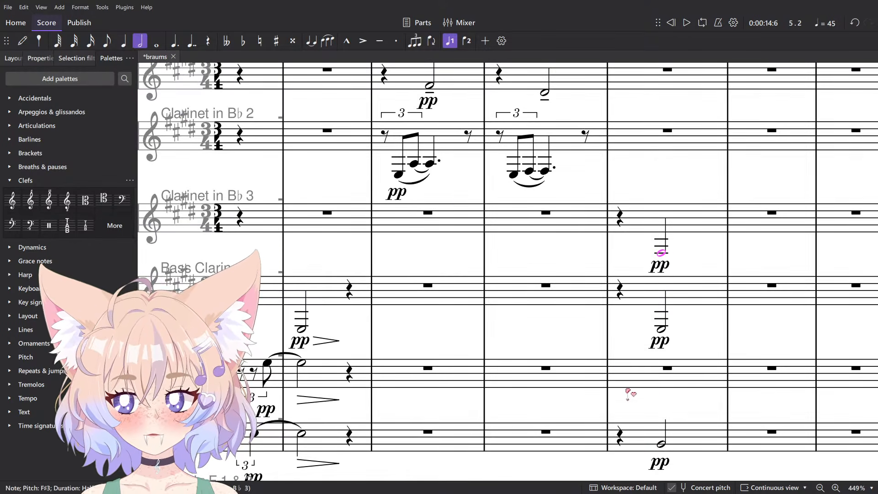
pyautogui.press('n')
pyautogui.rightClick(662, 374)
pyautogui.press('5')
pyautogui.rightClick(629, 383)
pyautogui.press('6')
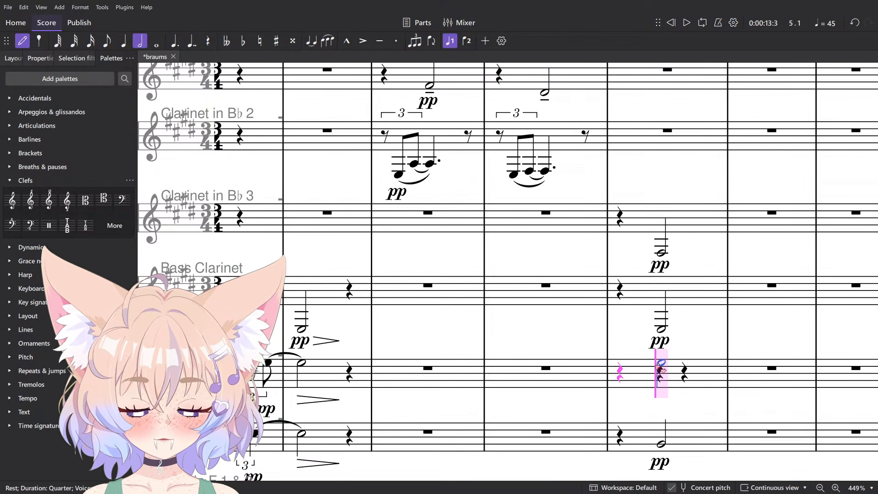
pyautogui.click(661, 366)
pyautogui.press('Escape')
pyautogui.hotkey('ctrl', 'd')
pyautogui.write('pp')
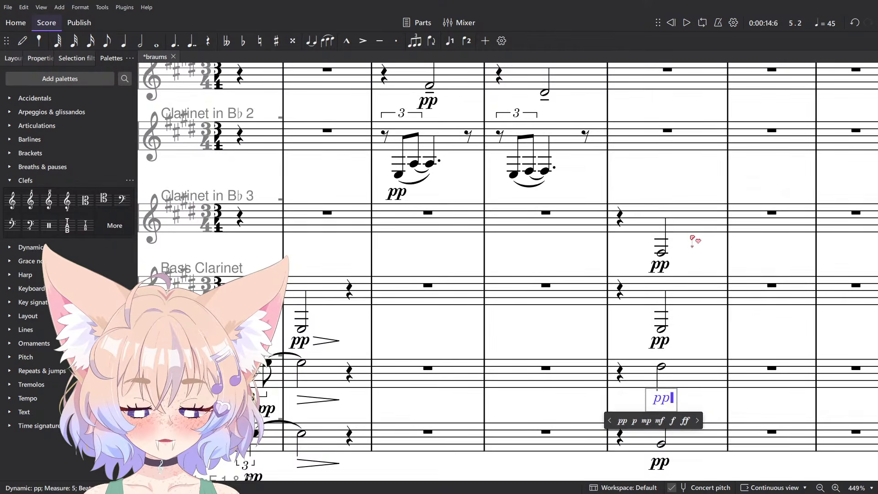
# Clear Clarinet 3's measure 5 content, including its pp, and play back the measure.
pyautogui.click(669, 220)
pyautogui.press('Delete')
pyautogui.click(629, 218)
pyautogui.click(634, 184)
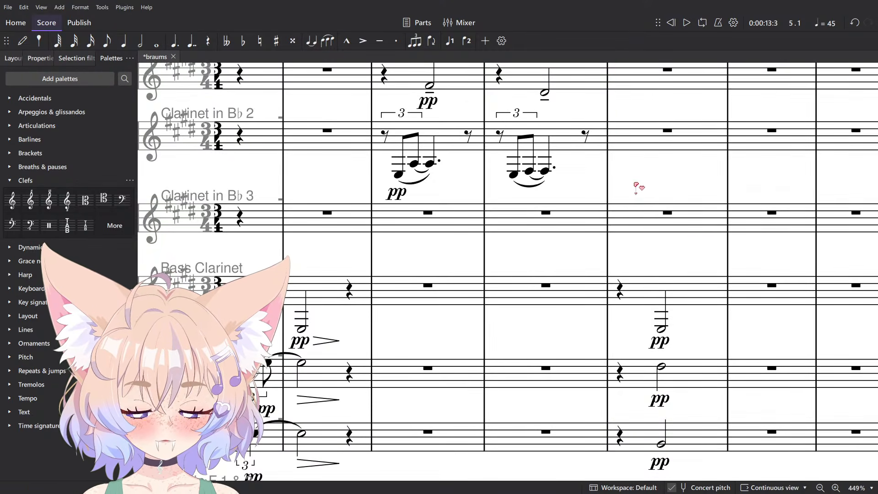
pyautogui.press('space')
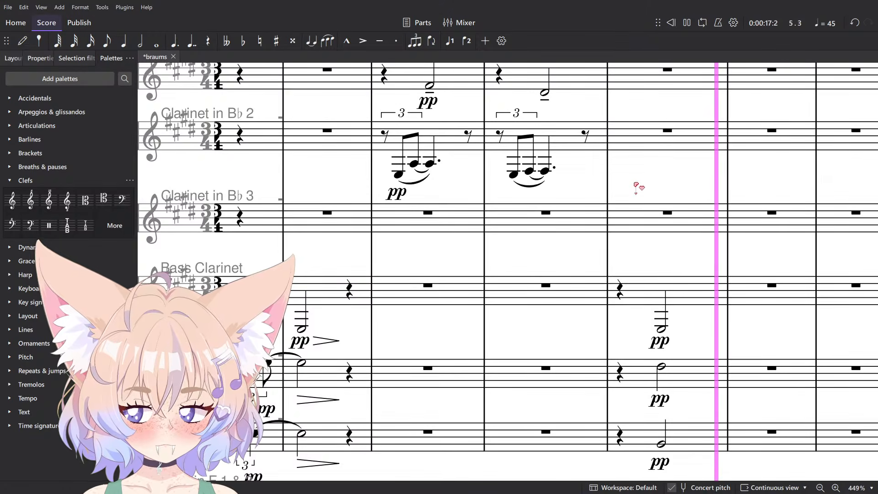
pyautogui.press('space')
pyautogui.scroll(-4, 647, 187)
pyautogui.hscroll(3, 562, 219)
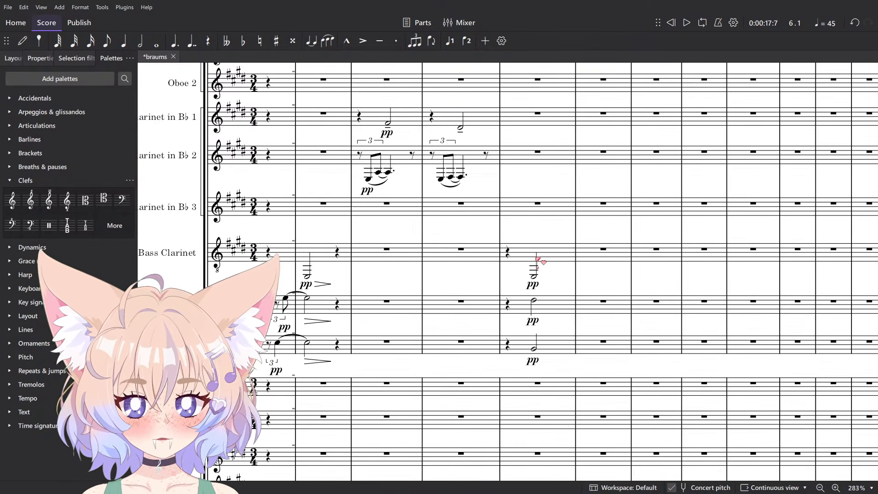
# Shorten Bassoon 1's measure 5 note to a quarter and fill beat 3 with a triplet of a G♯3 quarter and a G♯3 eighth.
pyautogui.scroll(3, 513, 289)
pyautogui.click(555, 312)
pyautogui.press('5')
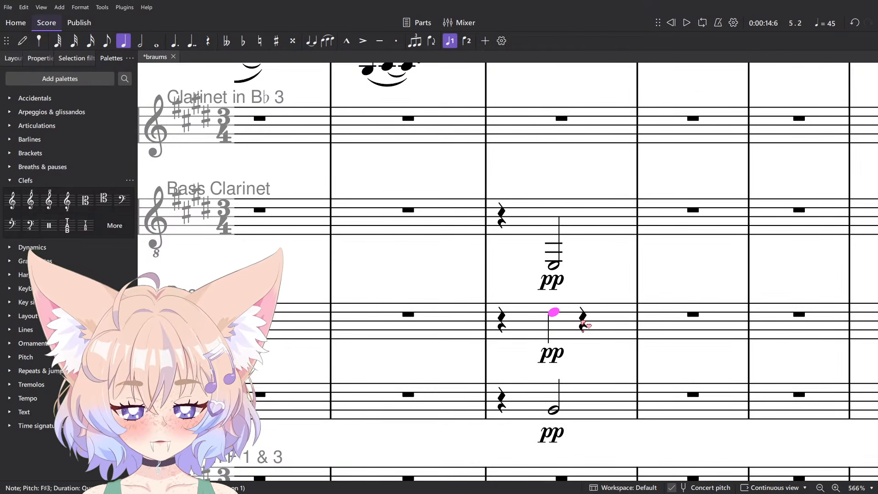
pyautogui.click(582, 322)
pyautogui.hotkey('ctrl', '3')
pyautogui.press('n')
pyautogui.press('5')
pyautogui.click(585, 312)
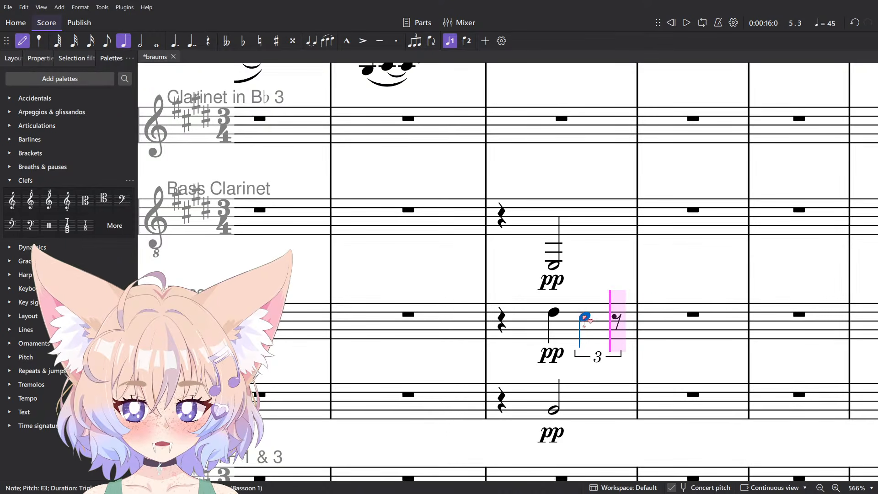
pyautogui.click(617, 307)
pyautogui.press('4')
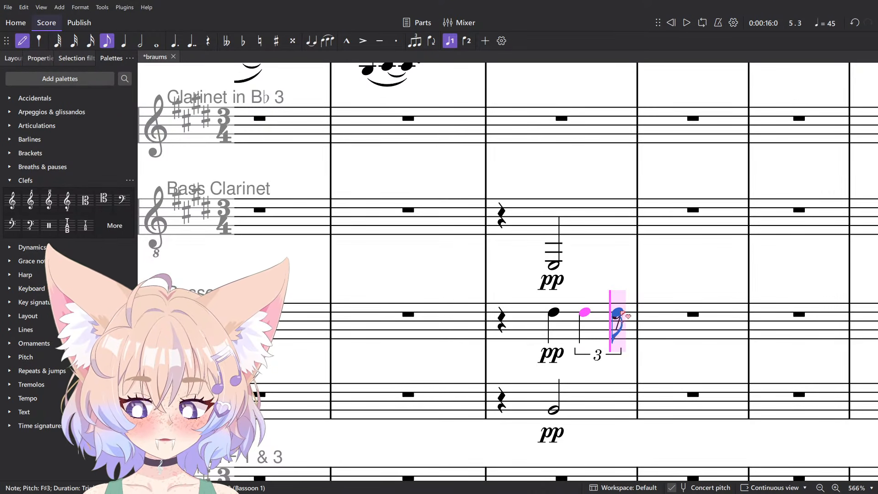
pyautogui.press('Escape')
pyautogui.press('Left')
pyautogui.press('Left')
pyautogui.scroll(-3, 615, 288)
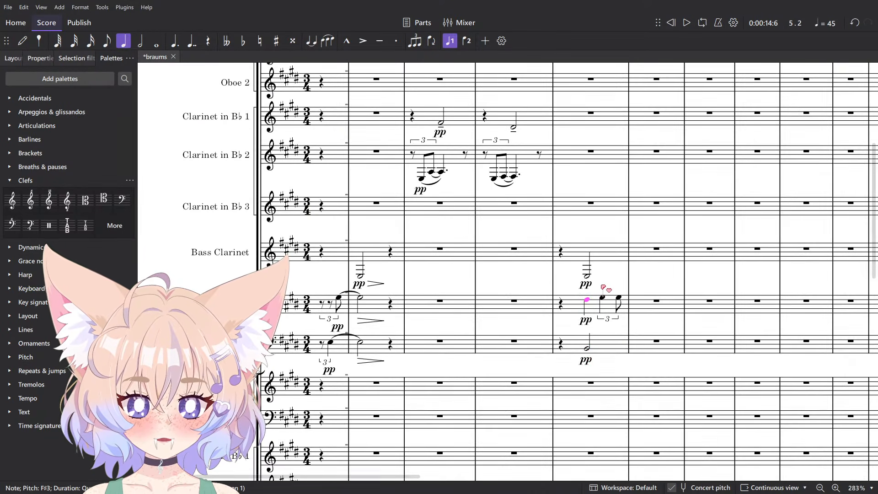
# Shorten Bassoon 2's measure 5 note to a quarter and add an E3 quarter note on beat 3.
pyautogui.scroll(2, 609, 352)
pyautogui.click(585, 353)
pyautogui.click(575, 349)
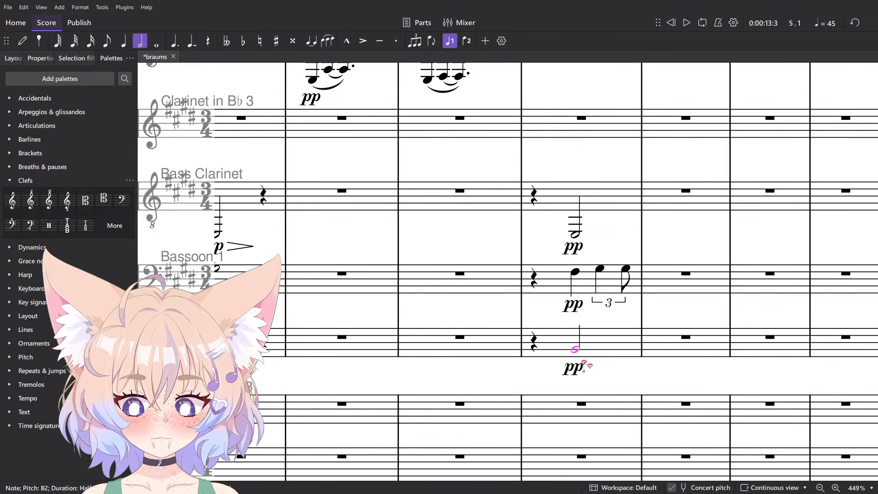
pyautogui.press('n')
pyautogui.click(598, 340)
pyautogui.press('Escape')
# Play back measure 5 from its opening rest, and play it again from the Bass Clarinet's half note.
pyautogui.click(530, 338)
pyautogui.press('space')
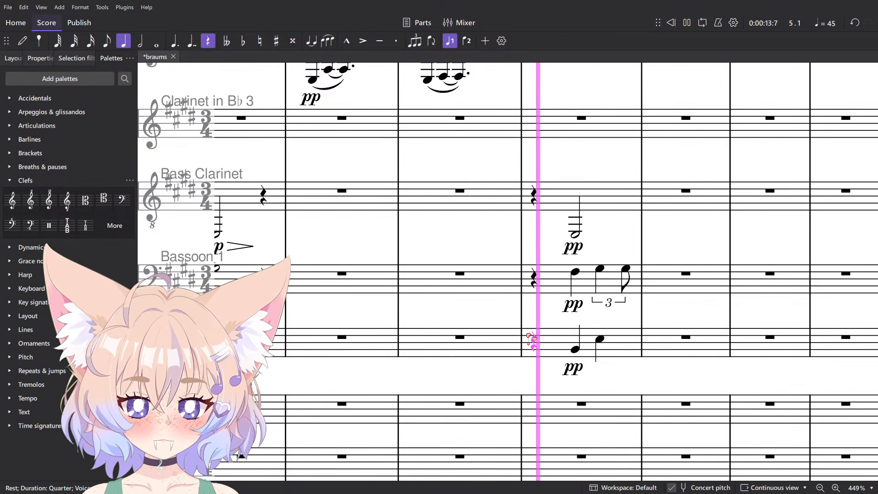
pyautogui.press('space')
pyautogui.click(577, 234)
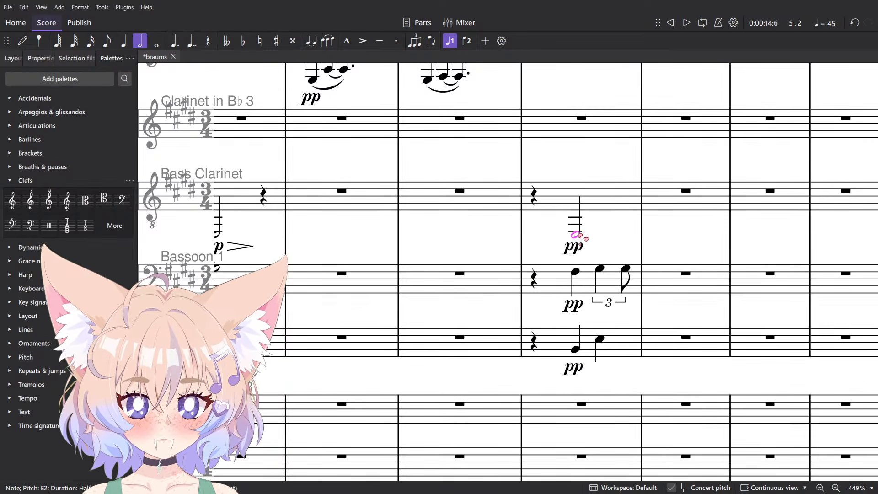
pyautogui.press('space')
pyautogui.scroll(-3, 603, 224)
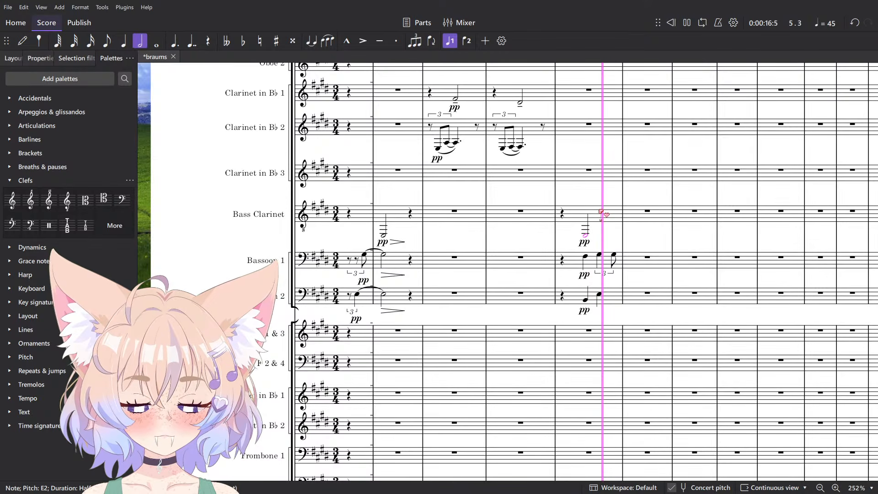
pyautogui.press('space')
# Enter measure 6 half notes, G♯3 for Bassoon 1 and E3 for Bassoon 2, each tied from its last measure 5 note.
pyautogui.scroll(2, 603, 214)
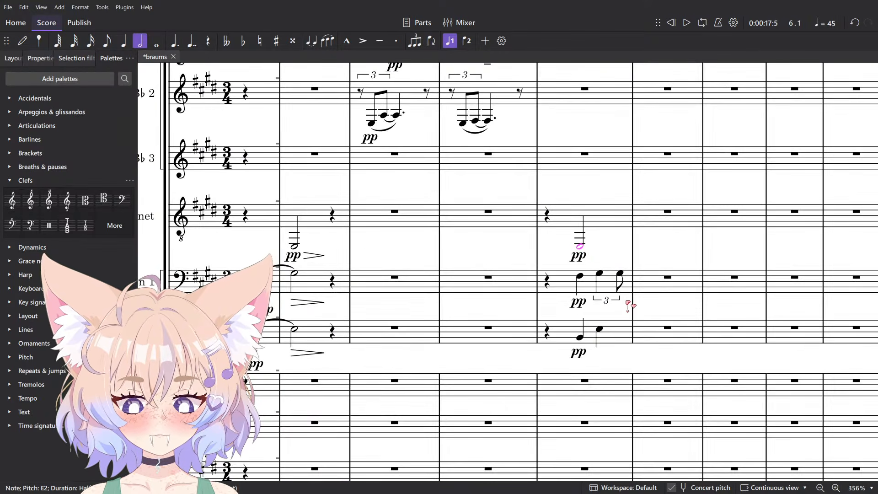
pyautogui.click(621, 274)
pyautogui.press('n')
pyautogui.press('6')
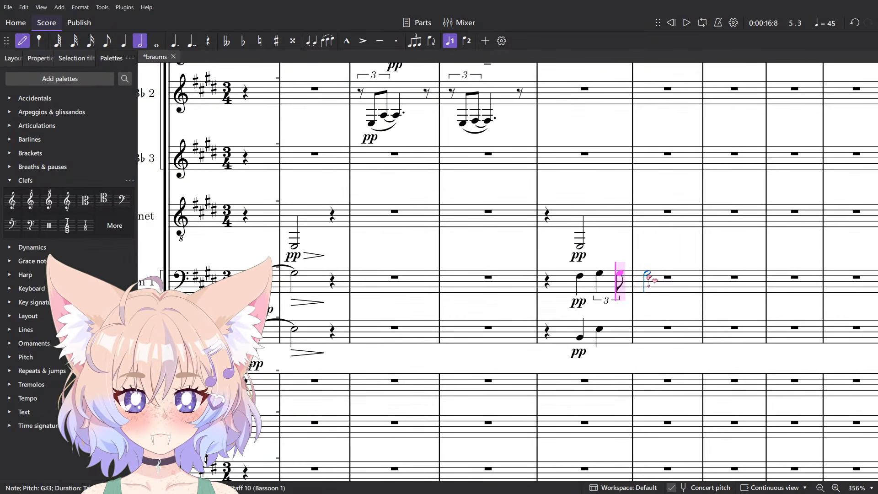
pyautogui.press('g')
pyautogui.click(646, 329)
pyautogui.press('Escape')
pyautogui.click(601, 330)
pyautogui.press('t')
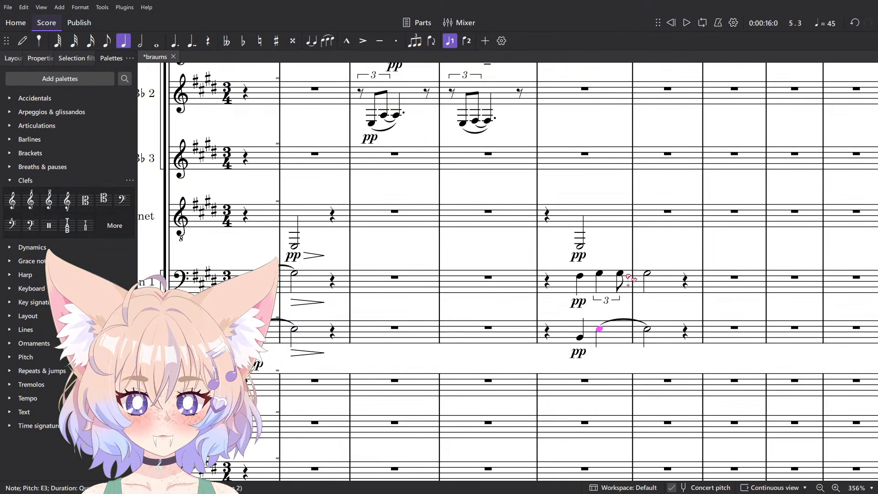
pyautogui.click(621, 274)
pyautogui.press('t')
# Add a diminuendo hairpin under the measure 6 half notes of both bassoons.
pyautogui.click(647, 274)
pyautogui.keyDown('shift'); pyautogui.click(647, 329); pyautogui.keyUp('shift')
pyautogui.hotkey('shift', '.')
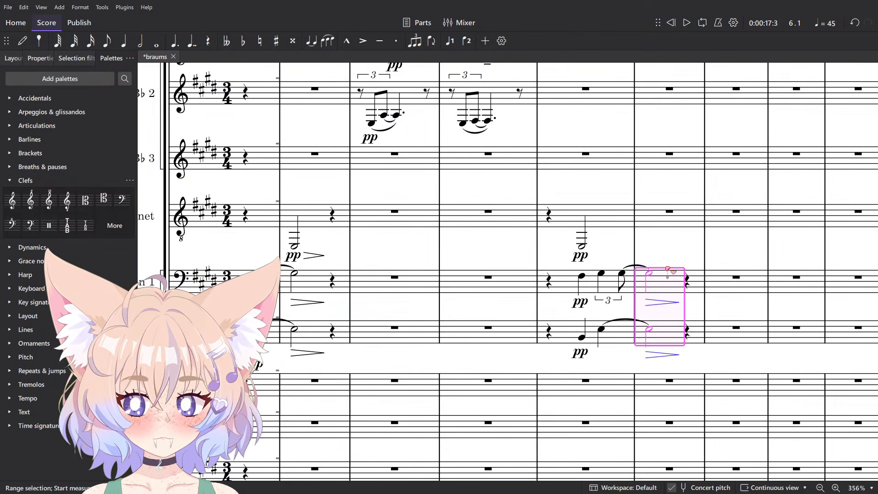
pyautogui.press('Escape')
# Enter an E2 half note in the Bass Clarinet's measure 6 and put a diminuendo hairpin under it.
pyautogui.click(580, 246)
pyautogui.press('n')
pyautogui.click(649, 247)
pyautogui.press('Escape')
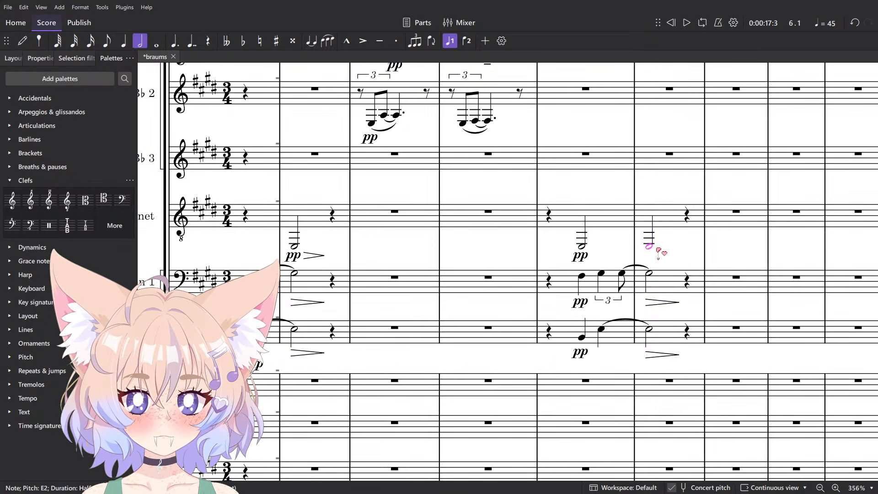
pyautogui.hotkey('shift', '.')
pyautogui.press('Escape')
# Copy measures 3 and 4 of Clarinets 1 and 2 into measures 6 and 7 of the same staves.
pyautogui.scroll(2, 459, 222)
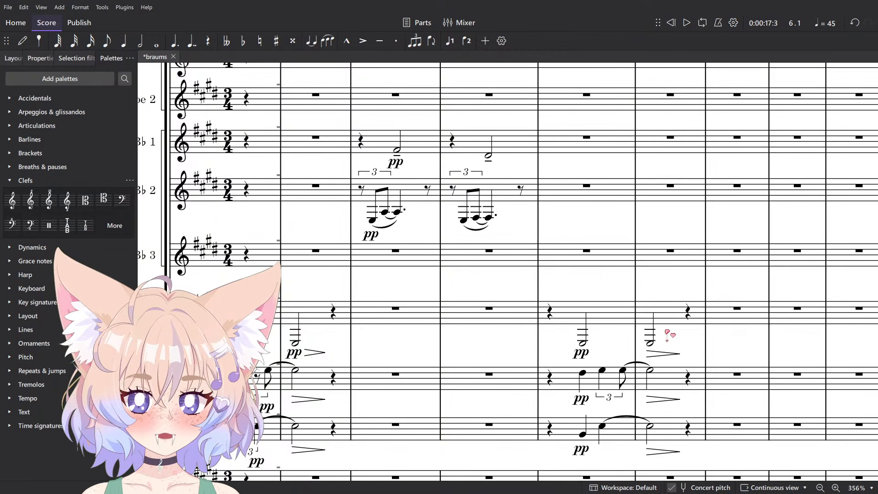
pyautogui.click(404, 187)
pyautogui.keyDown('shift'); pyautogui.click(517, 140); pyautogui.keyUp('shift')
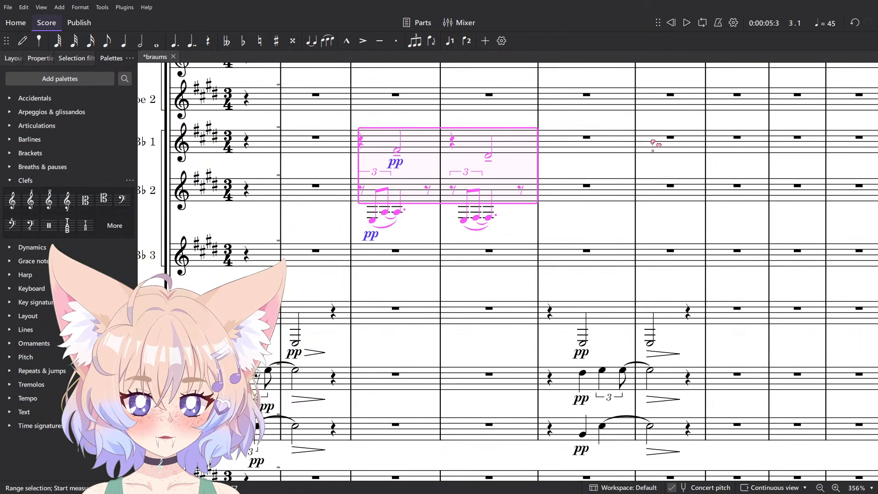
pyautogui.click(652, 141)
pyautogui.hotkey('ctrl', 'v')
# Lower the first triplet note of Clarinet 2's measure 7 to D♯3 and delete both copied pp marks in measure 6.
pyautogui.click(693, 303)
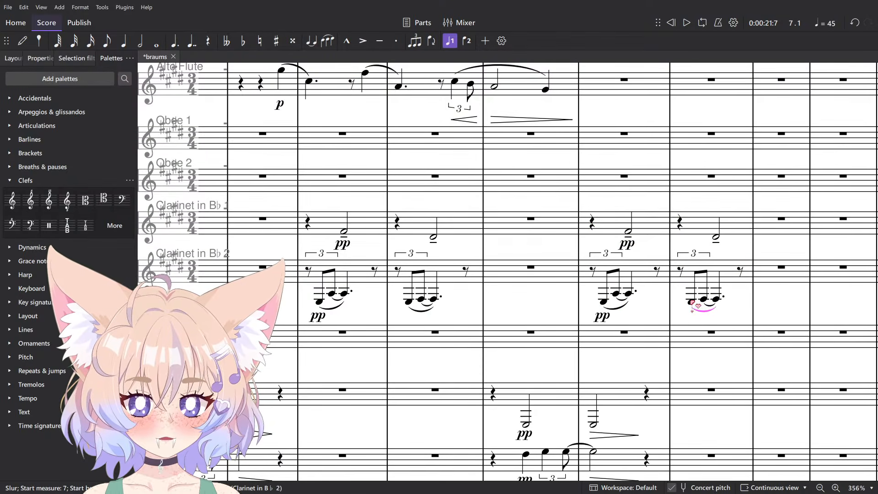
pyautogui.press('Down')
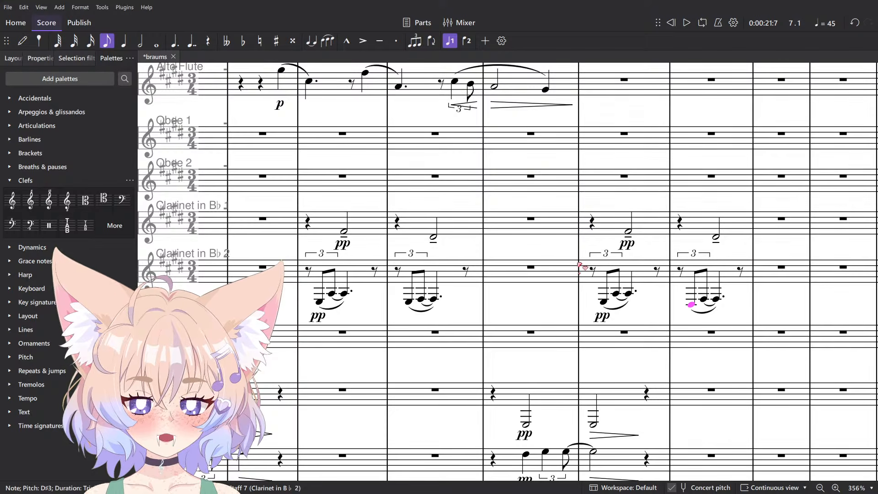
pyautogui.click(629, 244)
pyautogui.keyDown('ctrl'); pyautogui.click(605, 315); pyautogui.keyUp('ctrl')
pyautogui.press('Delete')
# Play back the score from the start of measure 6.
pyautogui.scroll(-5, 600, 263)
pyautogui.click(603, 238)
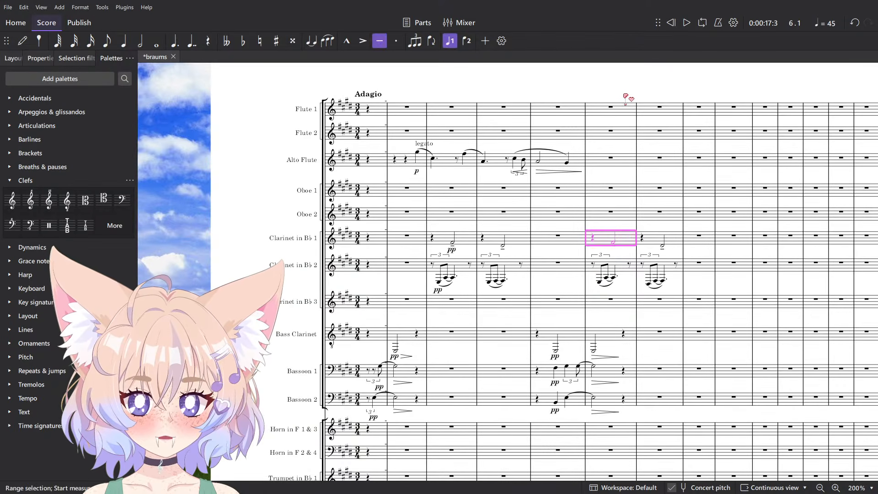
pyautogui.press('space')
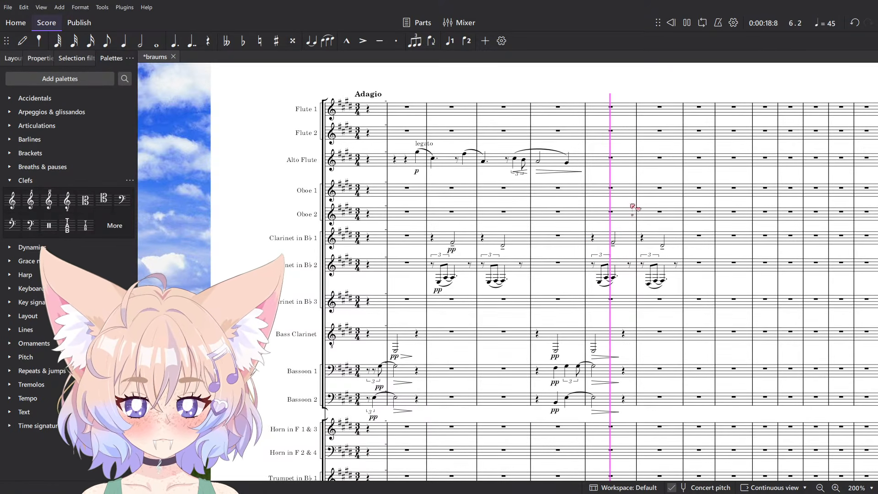
pyautogui.press('space')
# Move the measure 6 and 7 content of Clarinets 1 and 2 one measure on, into measures 7 and 8.
pyautogui.click(609, 235)
pyautogui.keyDown('shift'); pyautogui.click(669, 264); pyautogui.keyUp('shift')
pyautogui.hotkey('ctrl', 'x')
pyautogui.click(637, 239)
pyautogui.hotkey('ctrl', 'v')
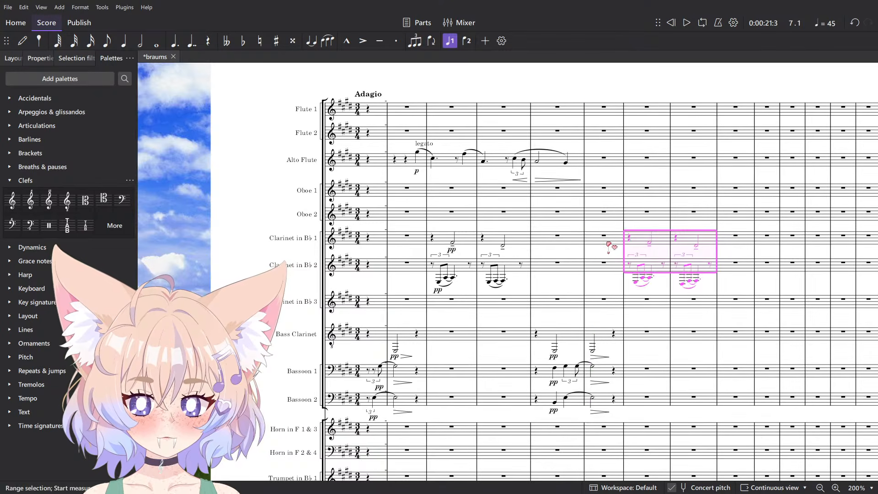
# Play back from measure 6 into measure 7 while checking the solo cello, string and woodwind staves.
pyautogui.click(606, 237)
pyautogui.press('space')
pyautogui.scroll(-5, 621, 256)
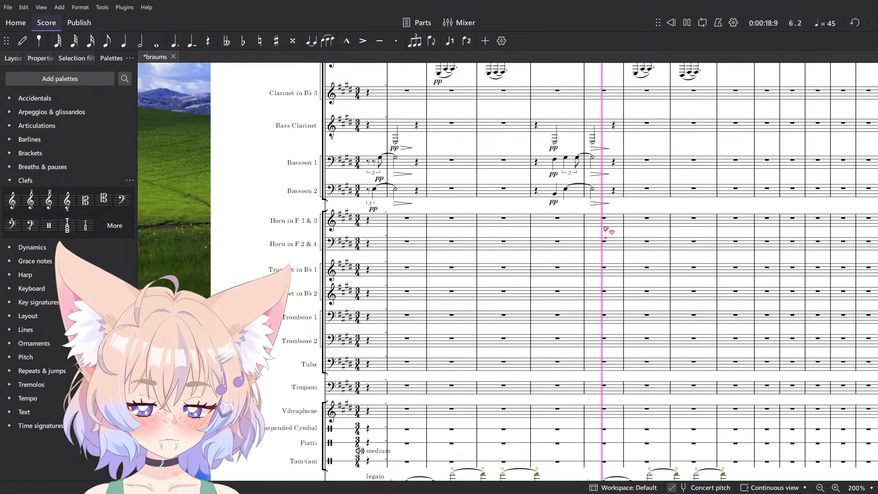
pyautogui.scroll(-6, 541, 272)
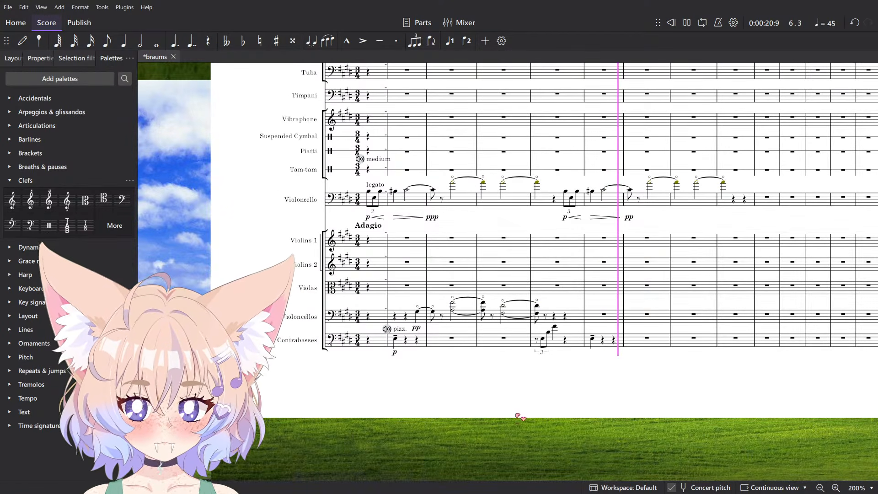
pyautogui.moveTo(539, 219); pyautogui.dragTo(475, 311)
pyautogui.scroll(10, 483, 314)
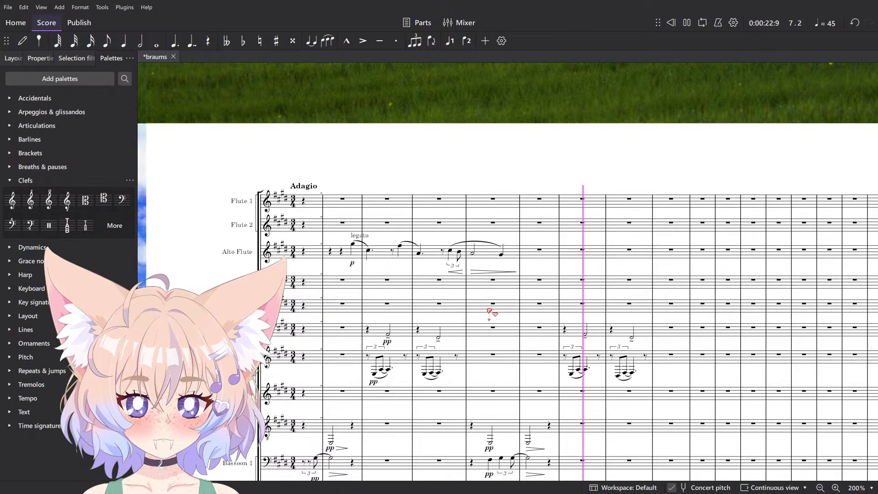
pyautogui.press('space')
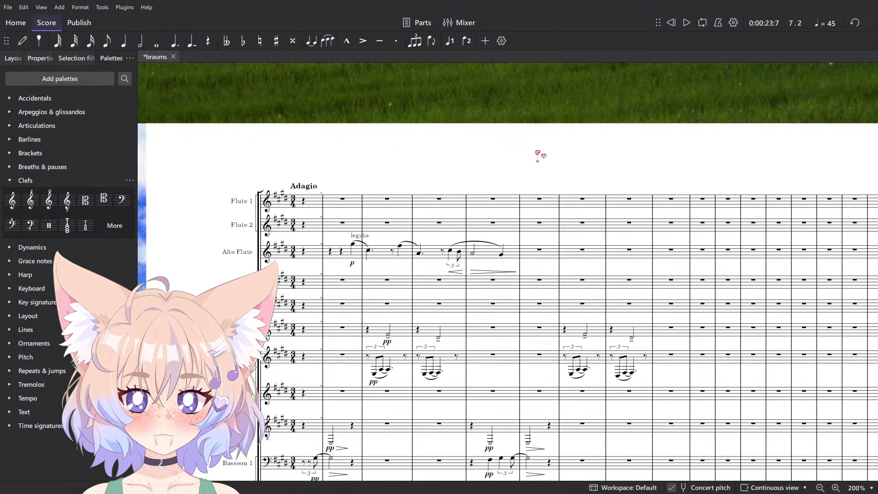
# Consult the Intermezzo's opening systems in brahms_7_fantasien.pdf and return to the orchestral score's Alto Flute and clarinet staves.
pyautogui.scroll(-5, 549, 169)
pyautogui.keyDown('ctrl'); pyautogui.scroll(3, 567, 192); pyautogui.keyUp('ctrl')
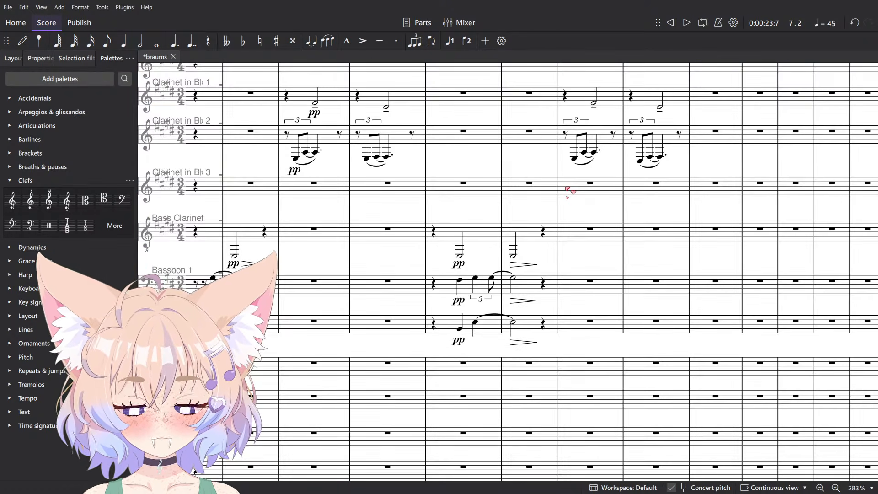
pyautogui.hotkey('alt', 'Tab')
pyautogui.hotkey('alt', 'Tab')
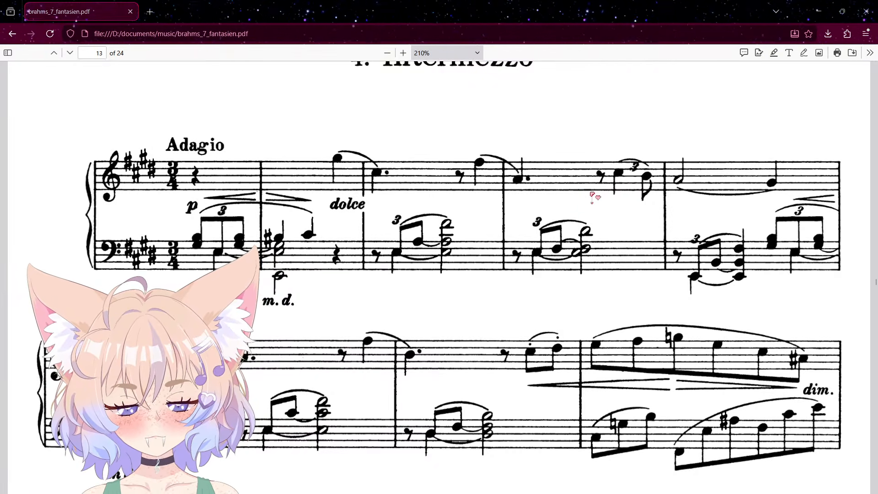
pyautogui.hotkey('alt', 'Tab')
pyautogui.hotkey('alt', 'Tab')
pyautogui.press('Tab')
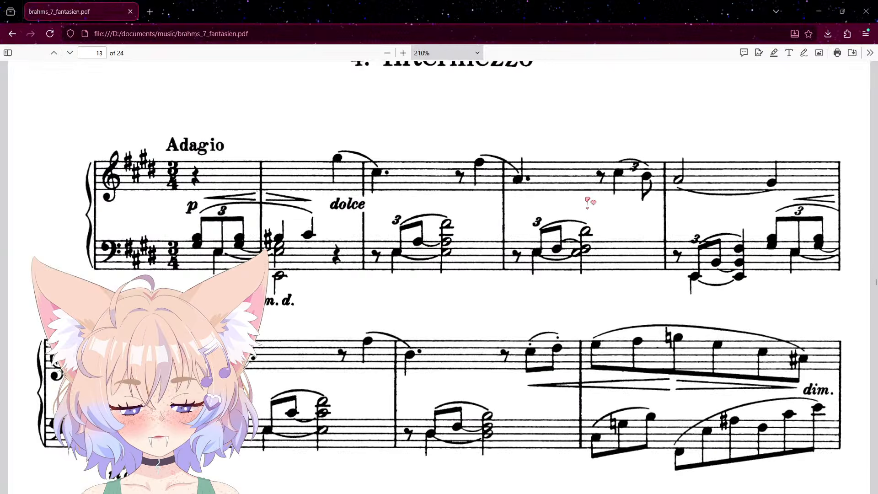
pyautogui.hotkey('alt', 'Tab')
pyautogui.scroll(10, 589, 201)
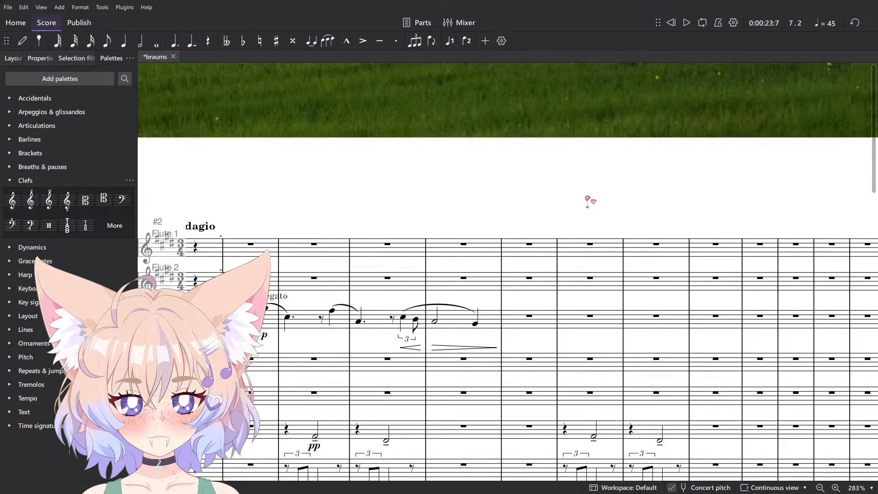
pyautogui.scroll(-3, 575, 213)
pyautogui.hscroll(-1, 576, 213)
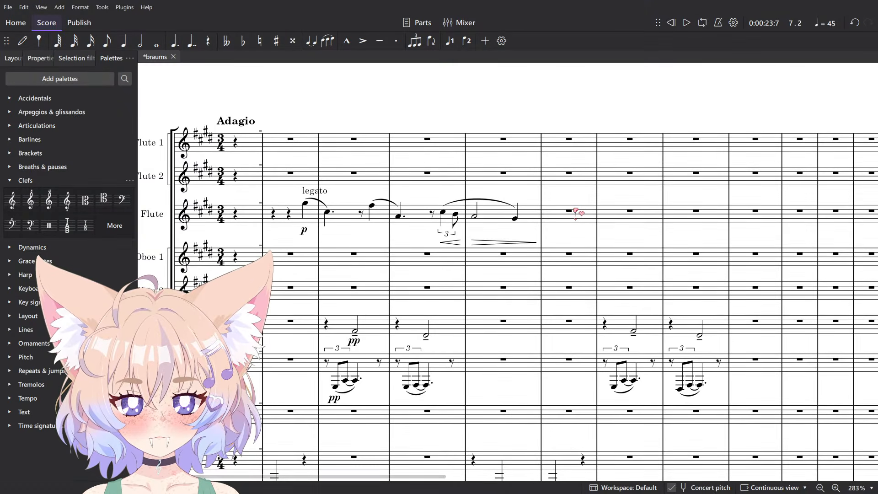
# Enter a quarter-note G♯5 on beat 3 of the Alto Flute's measure 6, checking the melody in brahms_7_fantasien.pdf.
pyautogui.moveTo(577, 212); pyautogui.dragTo(618, 209)
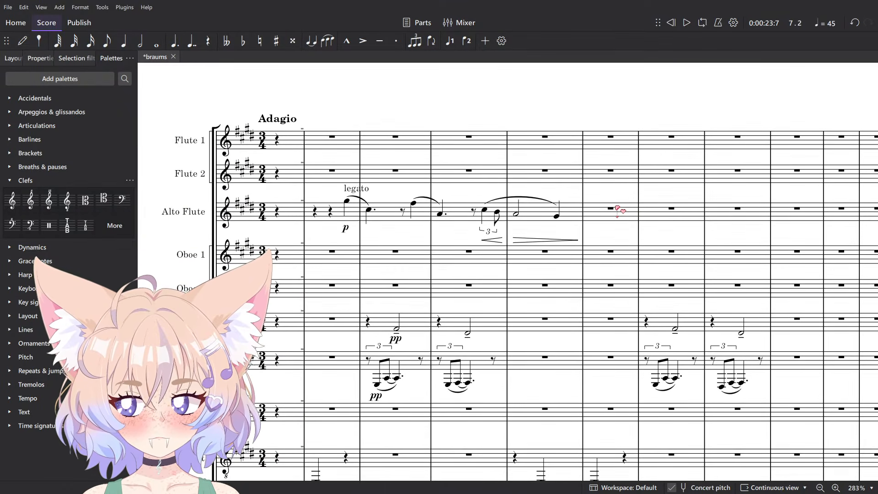
pyautogui.click(686, 211)
pyautogui.click(604, 218)
pyautogui.press('5')
pyautogui.scroll(2, 623, 196)
pyautogui.press('n')
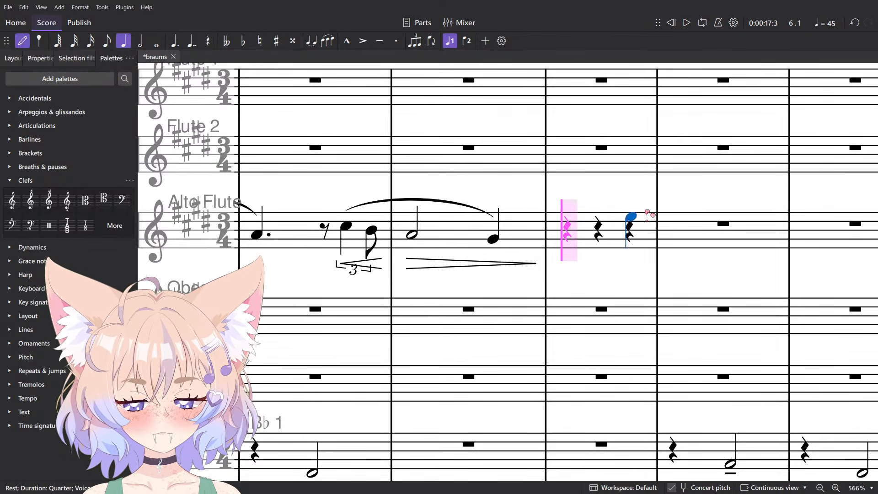
pyautogui.hotkey('alt', 'Tab')
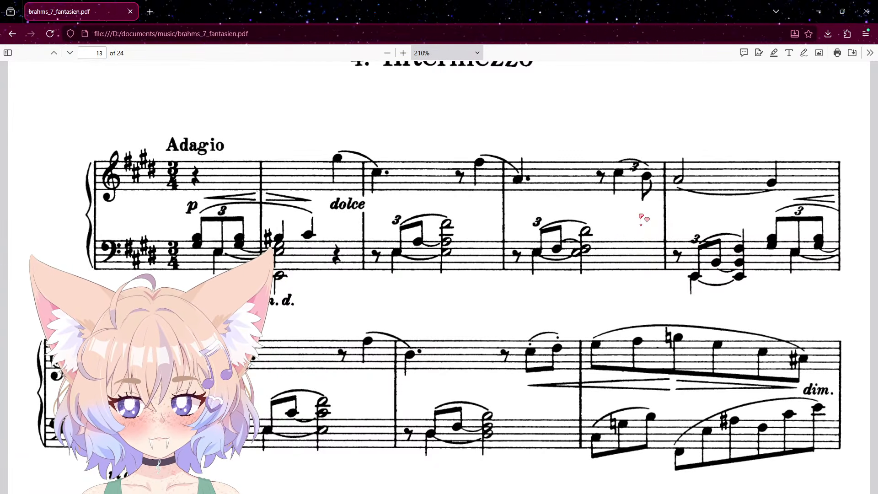
pyautogui.hotkey('alt', 'Tab')
pyautogui.click(631, 202)
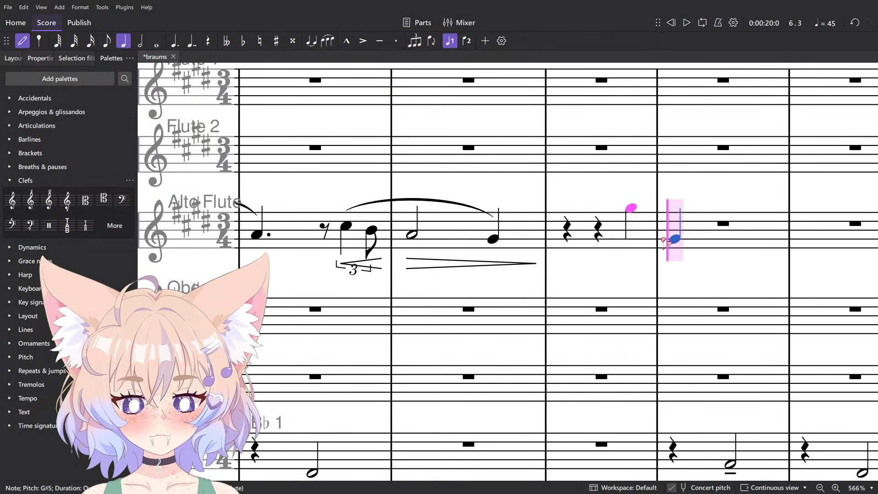
# Enter a dotted-quarter A♯4 on beat 1 and a quarter-note F♯5 on beat 3 of the Alto Flute's measure 7.
pyautogui.press('.')
pyautogui.click(667, 235)
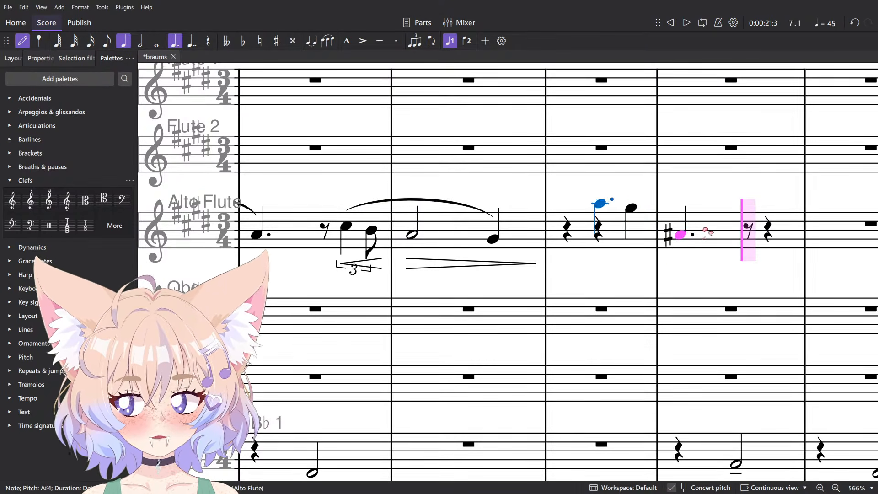
pyautogui.press('.')
pyautogui.moveTo(755, 235); pyautogui.dragTo(540, 280)
pyautogui.click(555, 259)
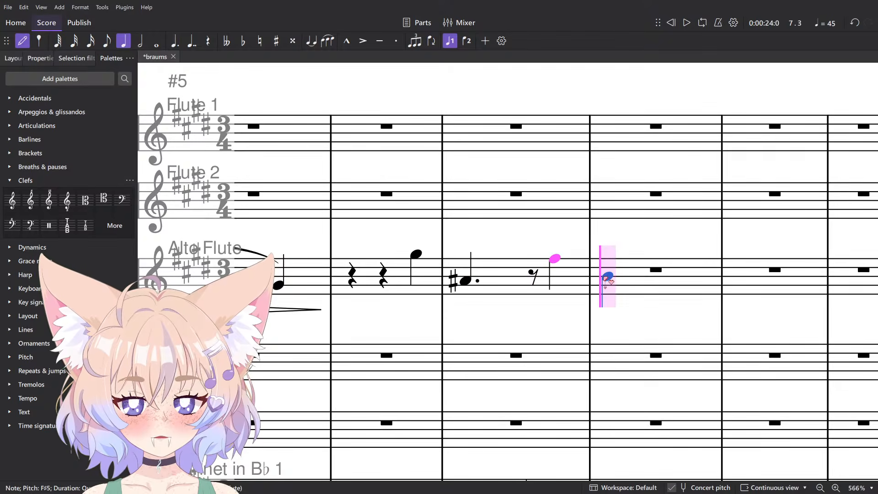
# Enter B4 as a dotted quarter at the start of the Alto Flute's measure 8, comparing it with the Brahms PDF.
pyautogui.click(607, 277)
pyautogui.moveTo(714, 255); pyautogui.dragTo(571, 267)
pyautogui.hotkey('alt', 'Tab')
pyautogui.hotkey('alt', 'Tab')
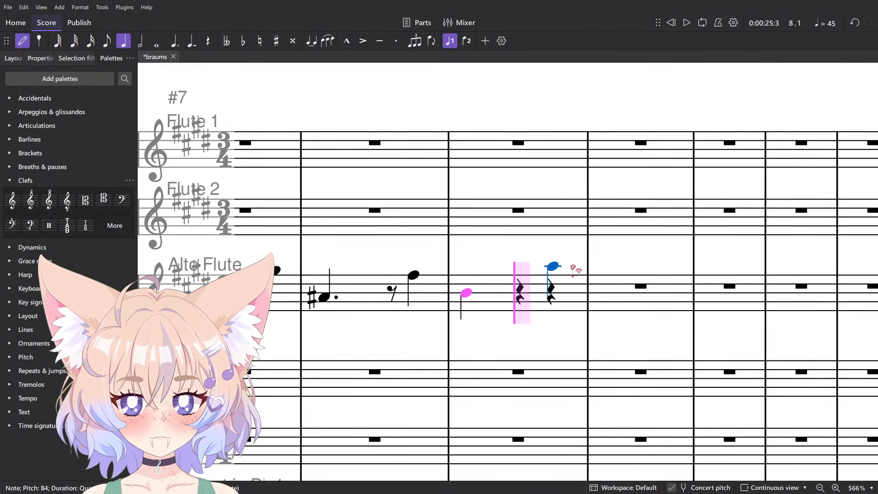
pyautogui.click(465, 283)
pyautogui.hotkey('alt', 'Tab')
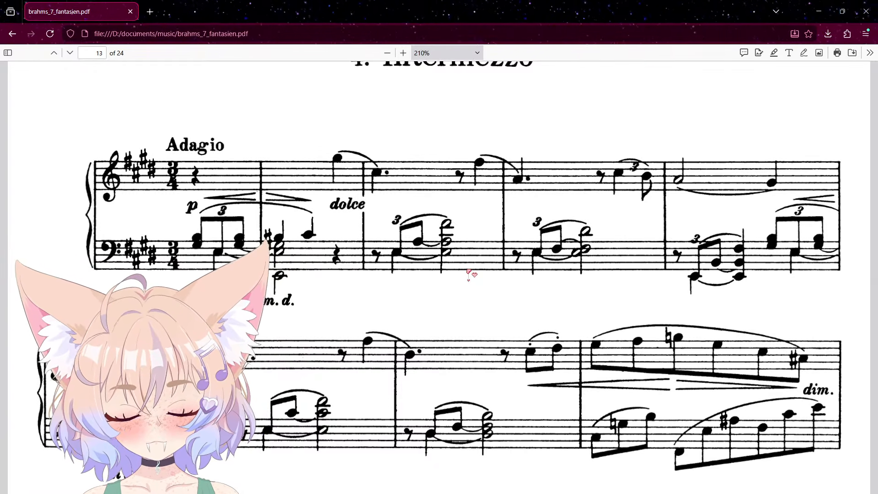
pyautogui.hotkey('alt', 'Tab')
pyautogui.press('Escape')
pyautogui.press('.')
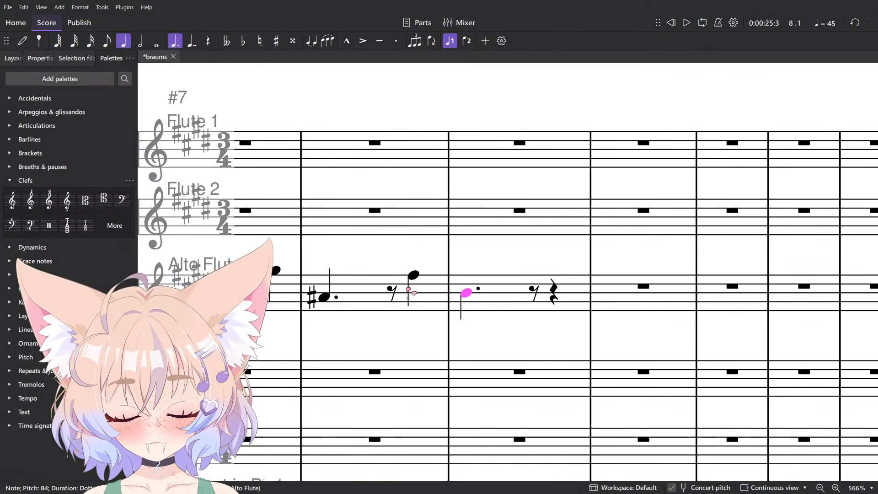
# Slur the Alto Flute's F♯5 to the B4 in measure 8 and its G♯5 to the A♯4 in measure 7.
pyautogui.click(411, 276)
pyautogui.press('s')
pyautogui.click(275, 270)
pyautogui.press('s')
pyautogui.moveTo(336, 248); pyautogui.dragTo(462, 223)
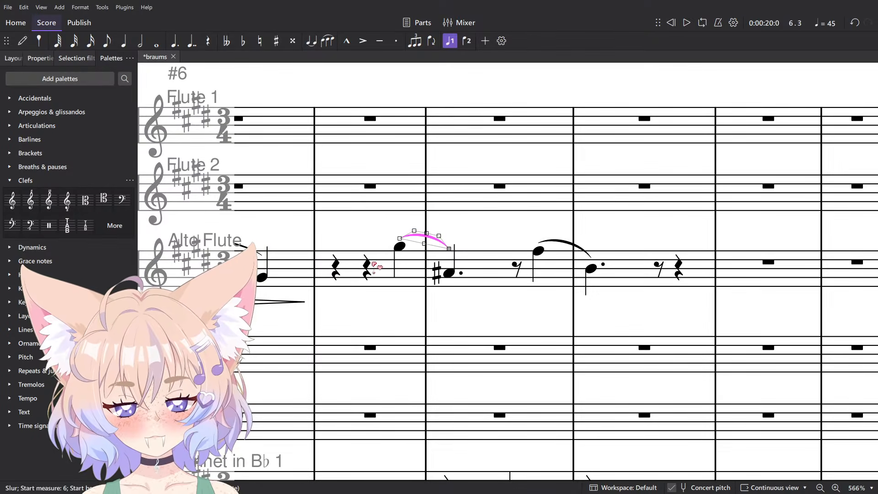
# Play back the Alto Flute phrase with the woodwind accompaniment from beat 2 of measure 6 into measure 7.
pyautogui.click(369, 263)
pyautogui.press('space')
pyautogui.scroll(-8, 508, 258)
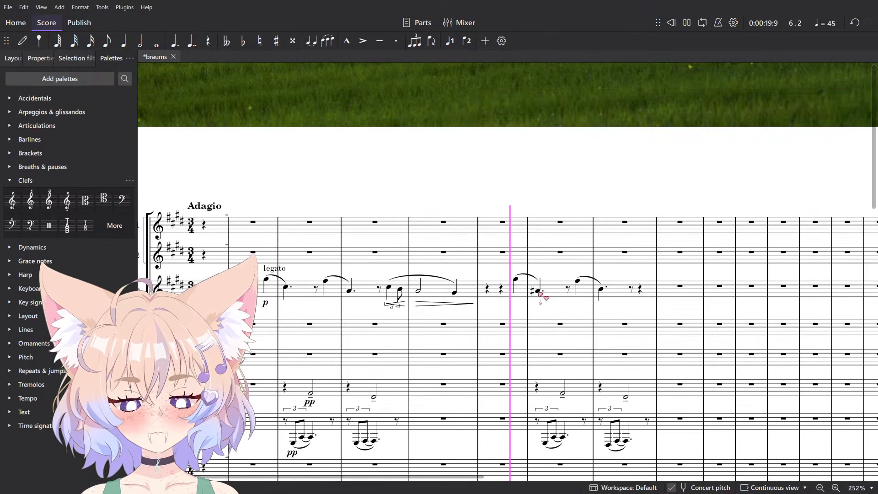
pyautogui.scroll(7, 524, 292)
pyautogui.scroll(-8, 548, 282)
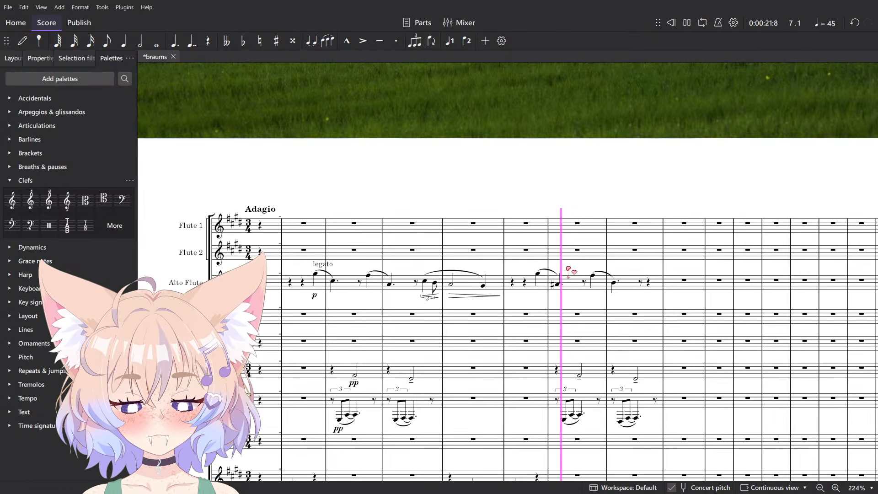
pyautogui.press('space')
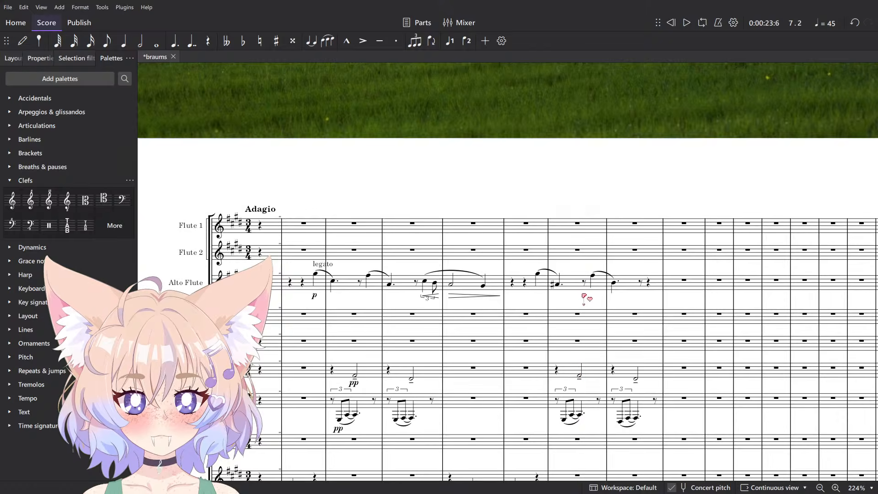
# Raise Clarinet 2's tied notes in measure 7 after consulting the second system of brahms_7_fantasien.pdf.
pyautogui.hotkey('alt', 'Tab')
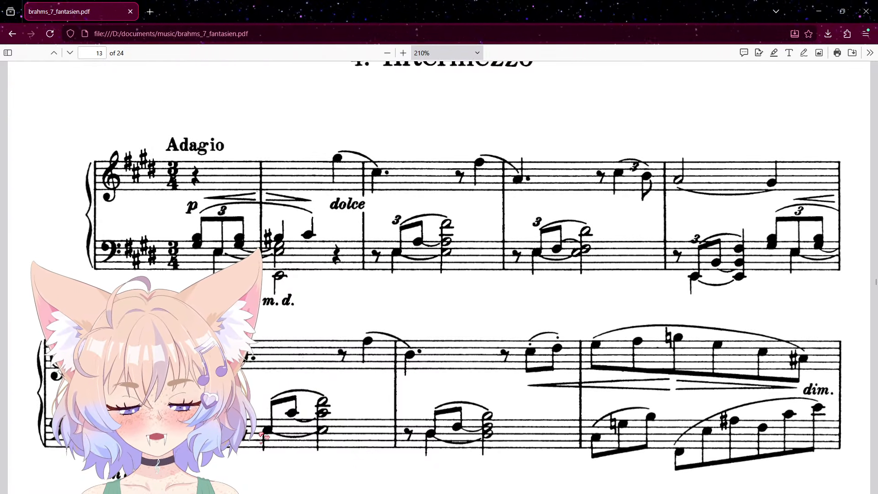
pyautogui.hotkey('alt', 'Tab')
pyautogui.scroll(-3, 520, 319)
pyautogui.scroll(8, 572, 274)
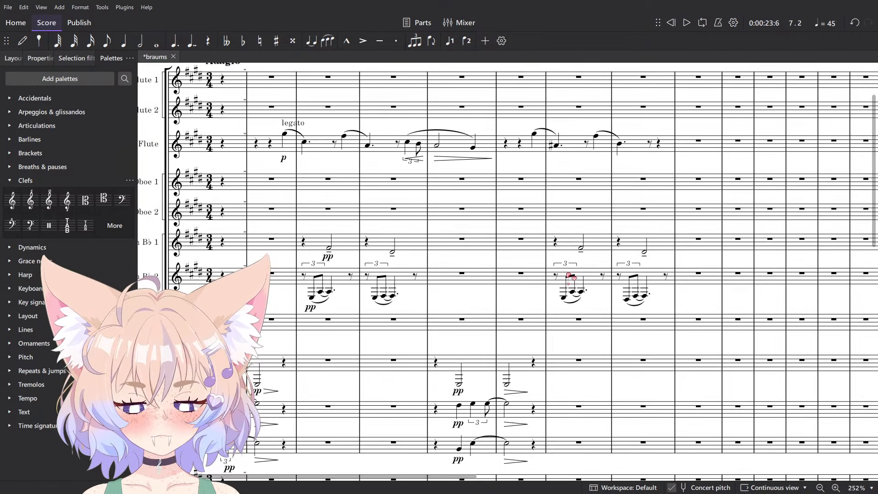
pyautogui.click(560, 330)
pyautogui.press('Right')
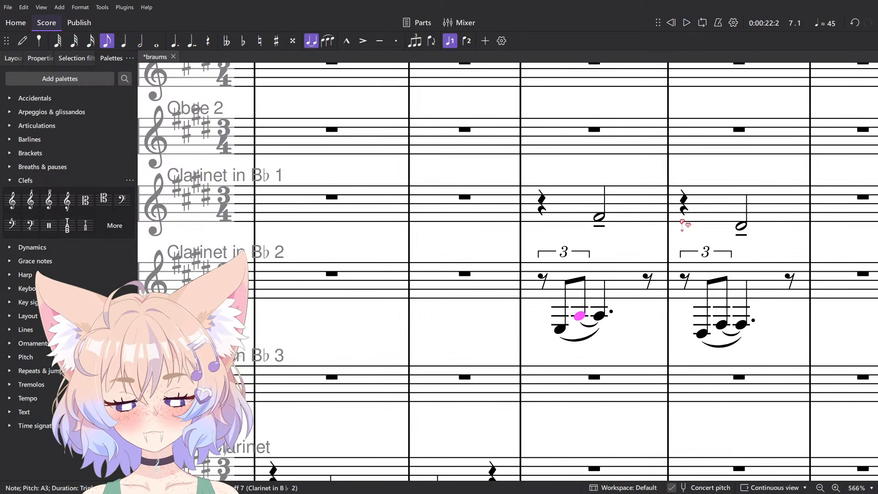
pyautogui.press('Right')
pyautogui.hotkey('alt', 'Up')
pyautogui.scroll(-2, 672, 268)
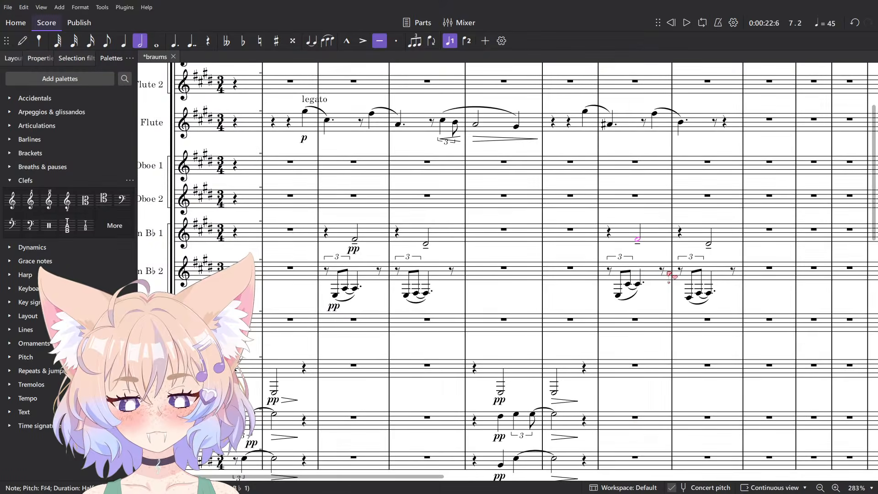
# Try raising the solo cello's tied harmonic in measure 7 to A♯4.
pyautogui.press('space')
pyautogui.scroll(-8, 662, 283)
pyautogui.scroll(-8, 664, 287)
pyautogui.press('space')
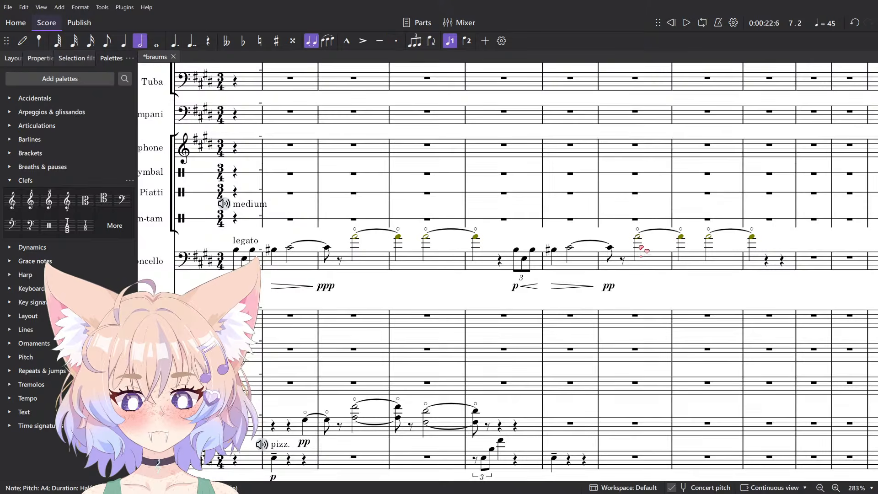
pyautogui.scroll(-5, 641, 249)
pyautogui.scroll(3, 643, 250)
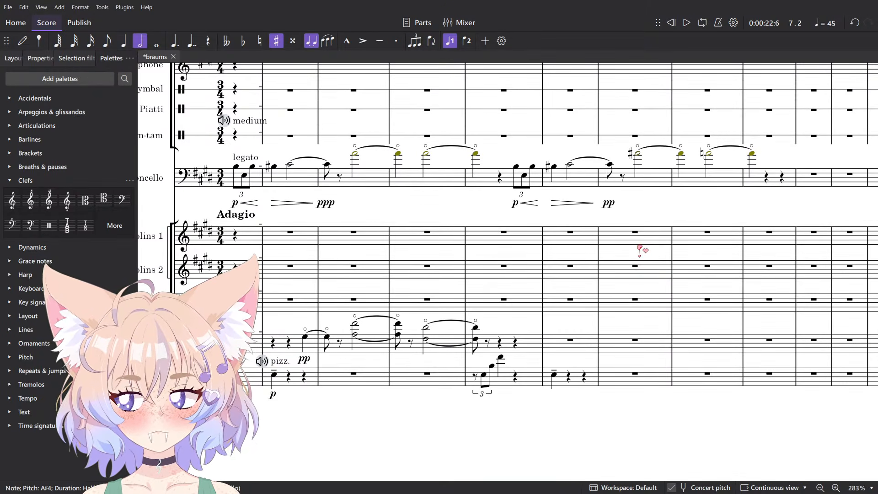
# Try B4 and A♯4 for the solo cello's tied harmonic in measure 8, playing back the passage.
pyautogui.hotkey('alt', 'Tab')
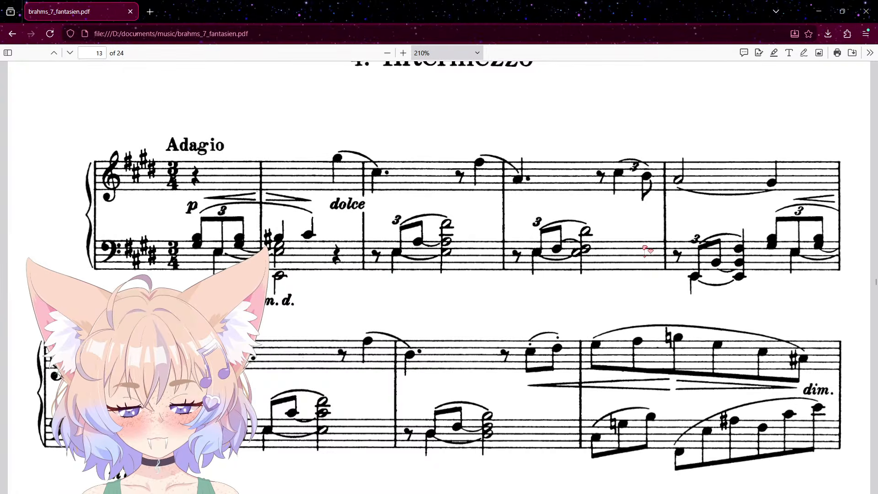
pyautogui.hotkey('alt', 'Tab')
pyautogui.press('Up')
pyautogui.press('Up')
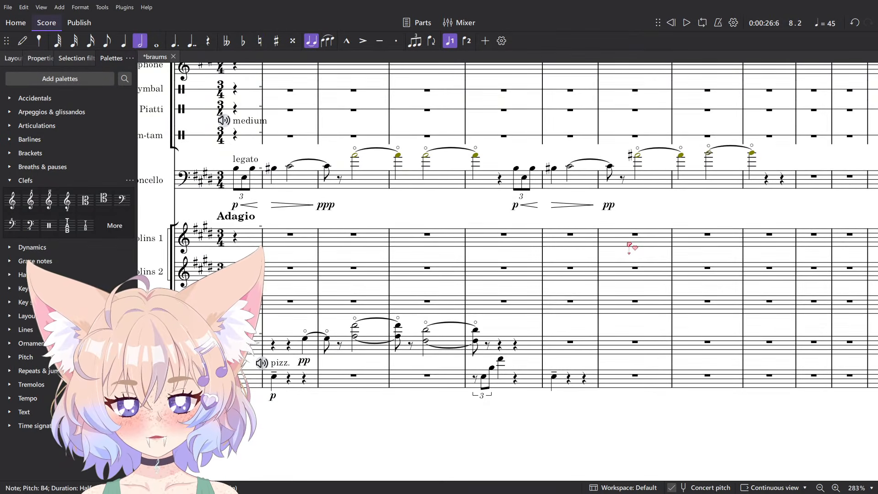
pyautogui.press('space')
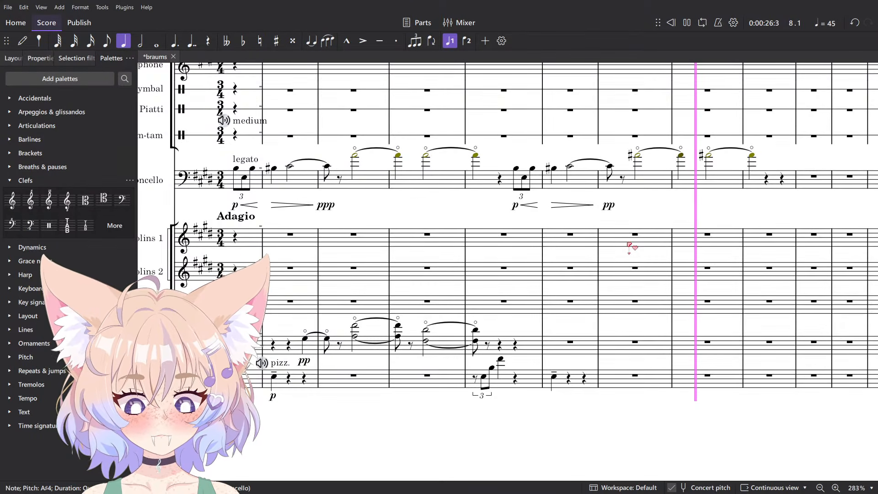
pyautogui.press('space')
# Set the solo cello's tied harmonics in measures 7 and 8 to F♯4, following the Brahms PDF, and play them back.
pyautogui.hotkey('alt', 'Tab')
pyautogui.hotkey('alt', 'Tab')
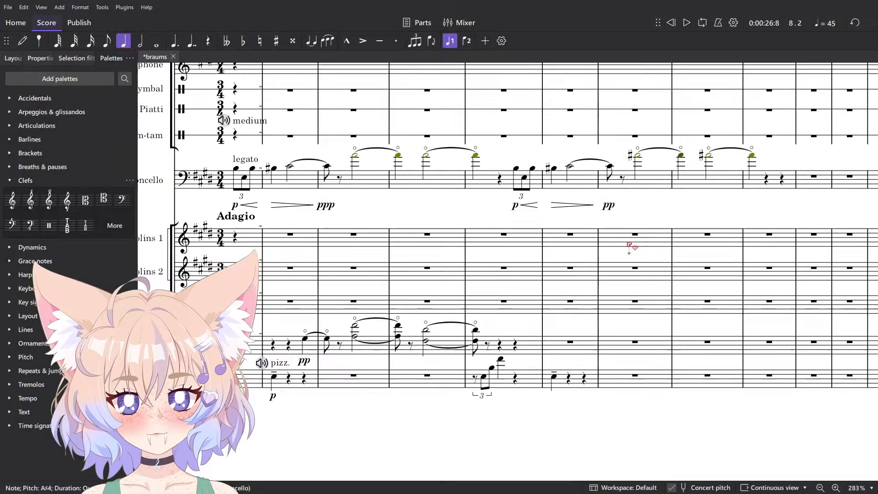
pyautogui.hotkey('alt', 'Tab')
pyautogui.hotkey('alt', 'Tab')
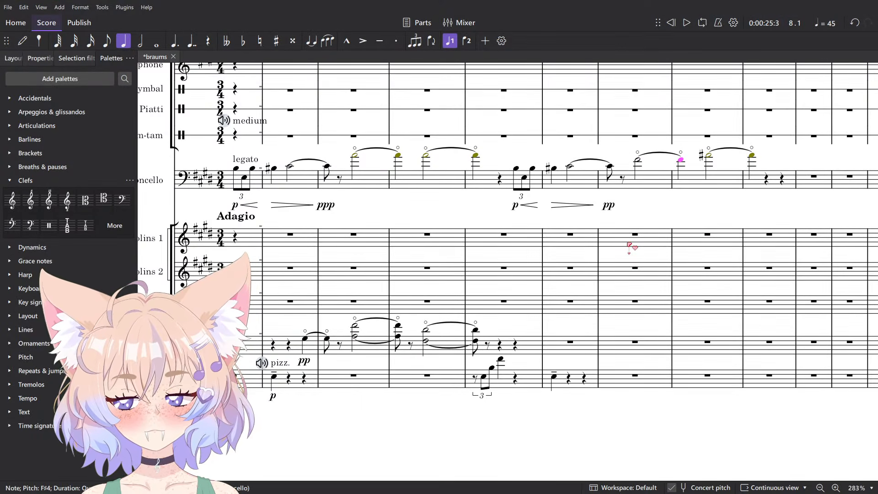
pyautogui.hotkey('alt', 'Tab')
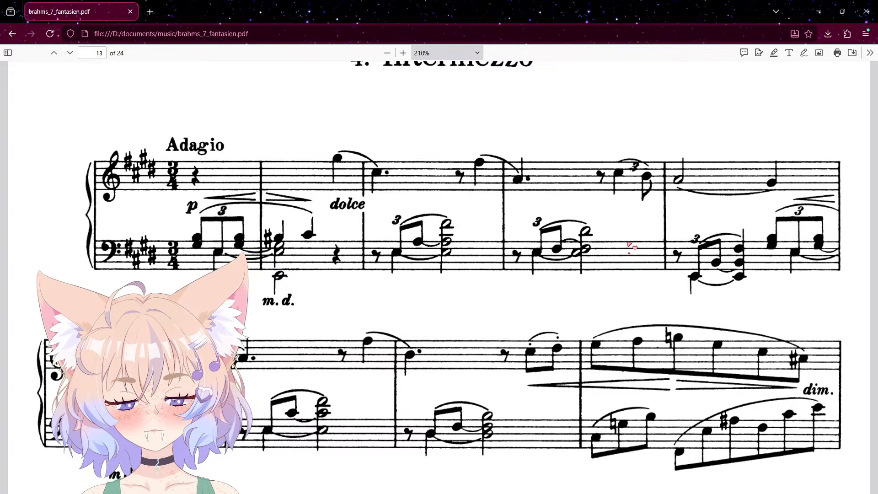
pyautogui.hotkey('alt', 'Tab')
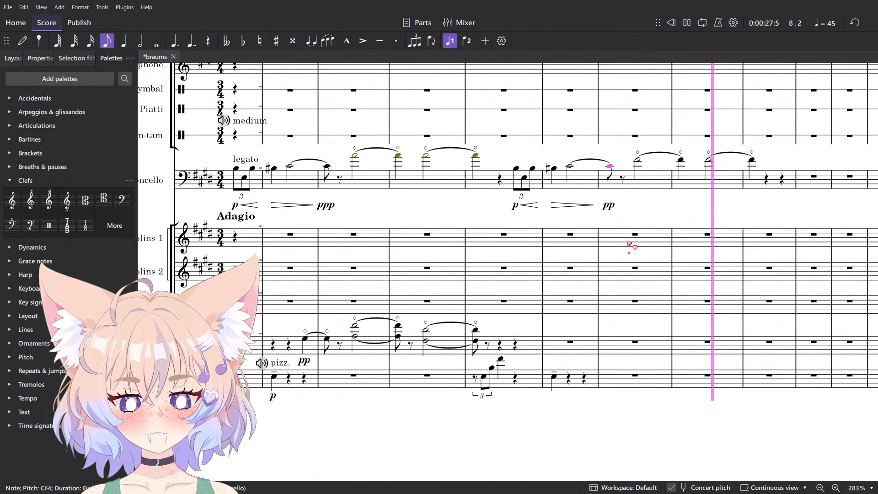
pyautogui.press('space')
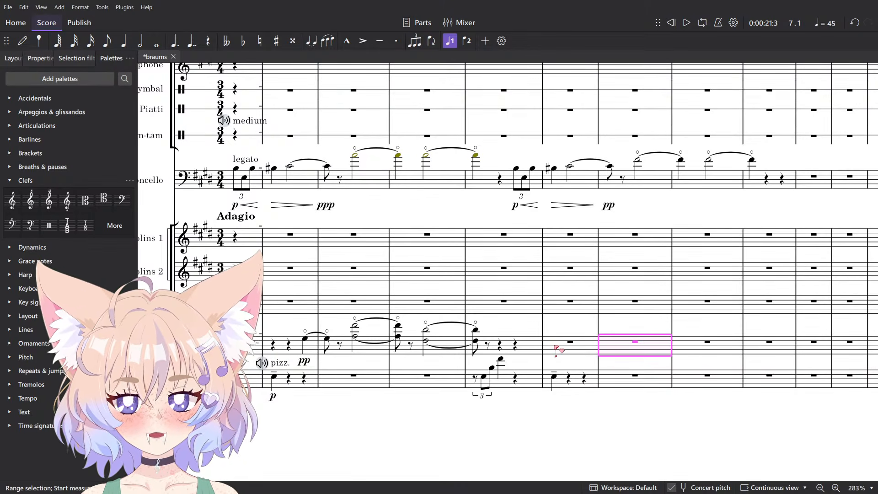
# Enter a quarter-note G♯3 on beat 3 of the section Violoncellos' measure 6 and tie it to an eighth note in measure 7.
pyautogui.click(556, 350)
pyautogui.press('5')
pyautogui.keyDown('ctrl'); pyautogui.scroll(3, 581, 346); pyautogui.keyUp('ctrl')
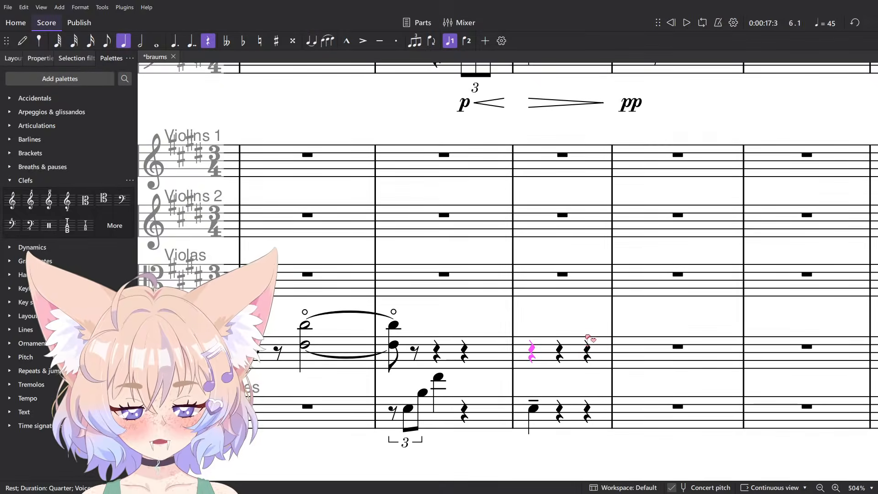
pyautogui.scroll(1, 588, 337)
pyautogui.hotkey('alt', 'Tab')
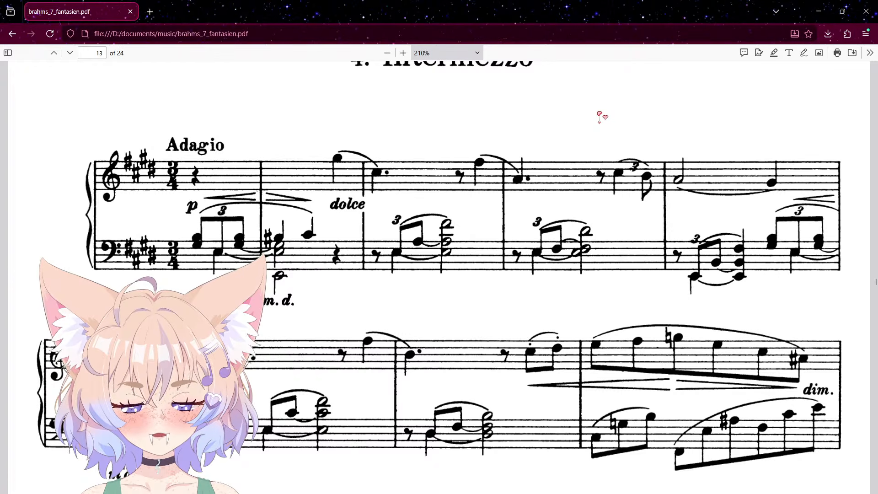
pyautogui.hotkey('alt', 'Tab')
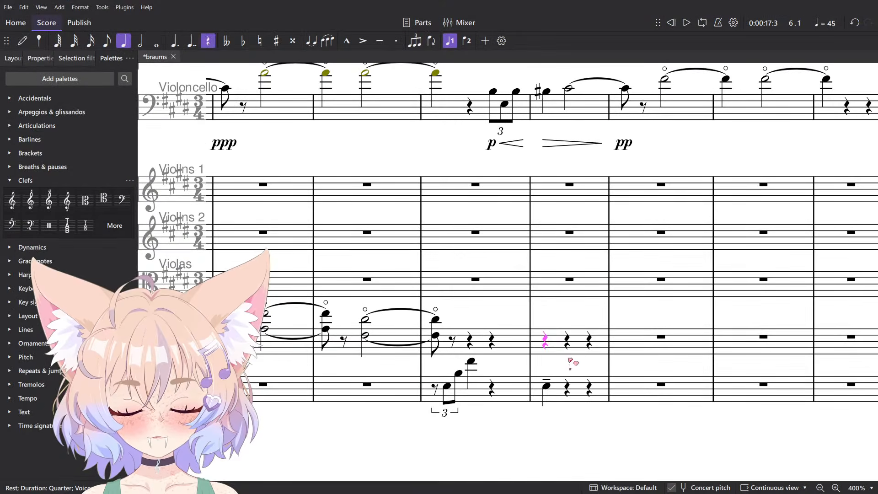
pyautogui.press('n')
pyautogui.click(590, 336)
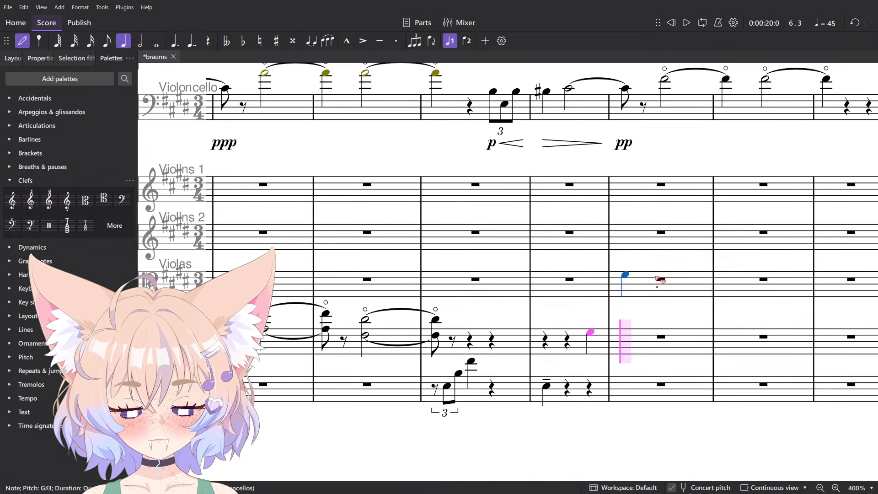
pyautogui.press('+')
pyautogui.press('Escape')
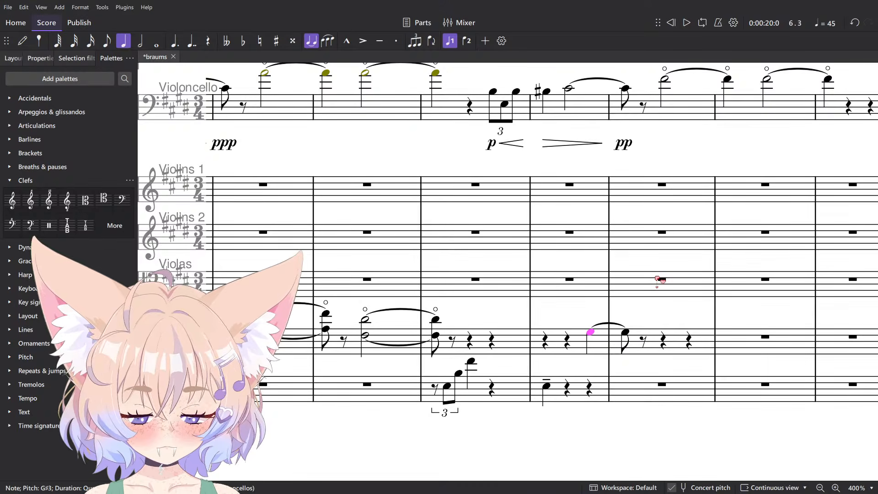
# Following the Brahms PDF, enter a quarter-note C♯4 on beat 2 of the section Violoncellos' measure 7.
pyautogui.scroll(1, 612, 299)
pyautogui.hotkey('alt', 'Tab')
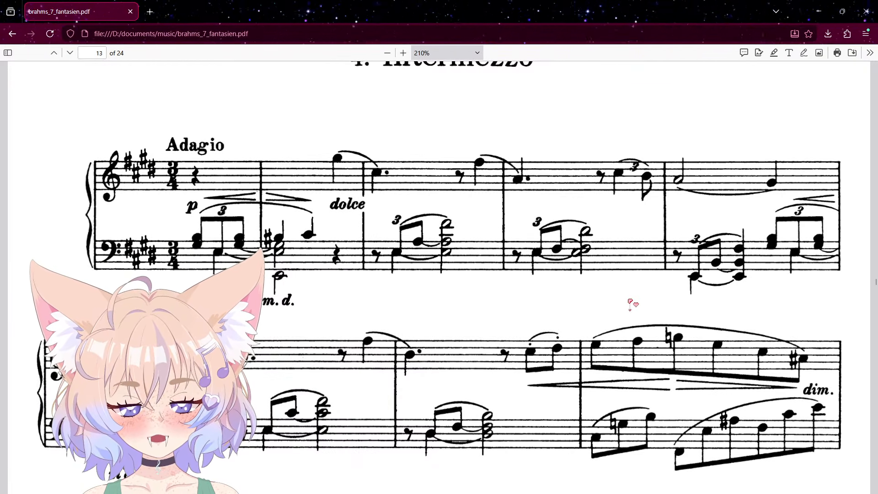
pyautogui.hotkey('alt', 'Tab')
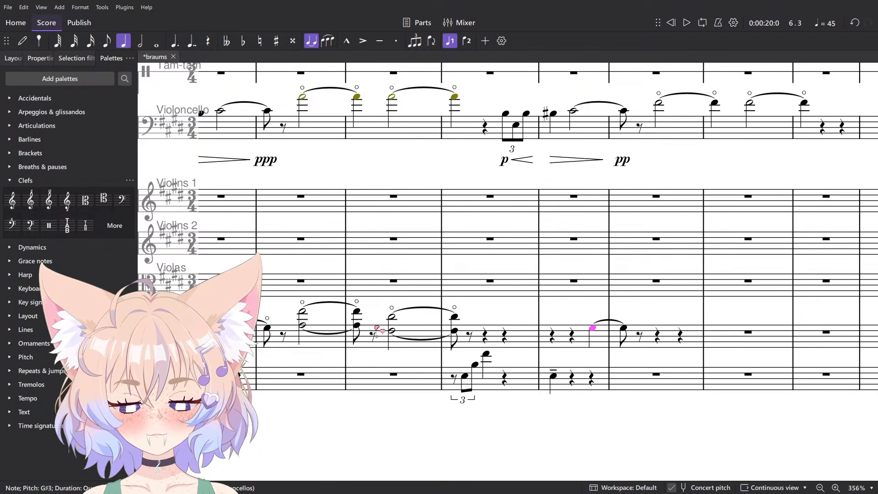
pyautogui.hotkey('alt', 'Tab')
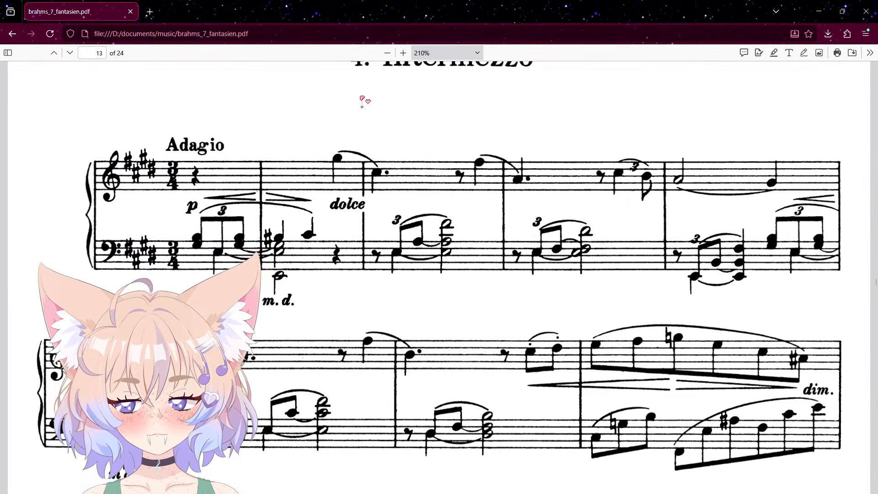
pyautogui.hotkey('alt', 'Tab')
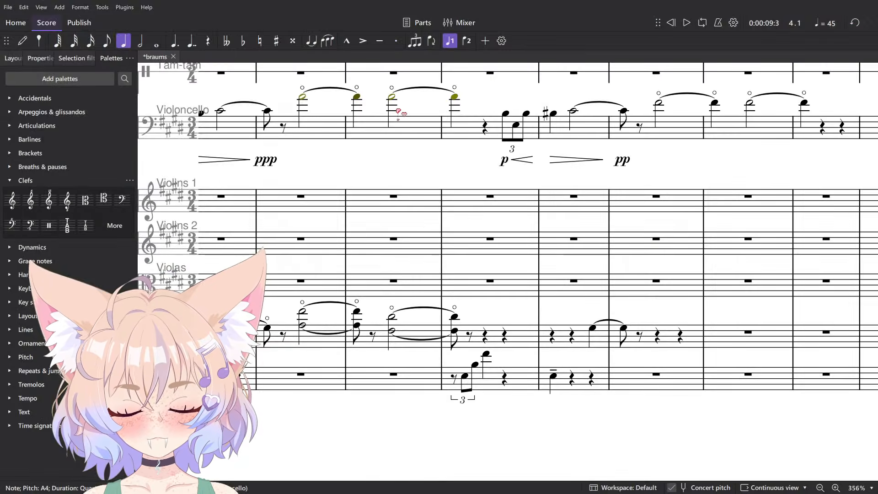
pyautogui.scroll(2, 566, 240)
pyautogui.click(640, 352)
pyautogui.press('n')
pyautogui.click(683, 343)
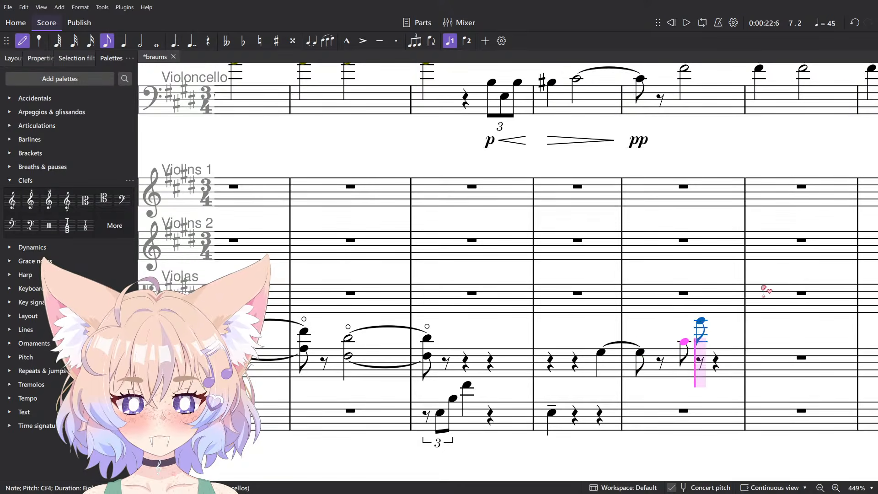
pyautogui.press('Escape')
pyautogui.press('5')
pyautogui.moveTo(745, 234); pyautogui.dragTo(613, 297)
# Lengthen the section Violoncellos' C♯4 in measure 7 to a half note and tie it to an eighth-note C♯4 in measure 8.
pyautogui.hotkey('alt', 'Tab')
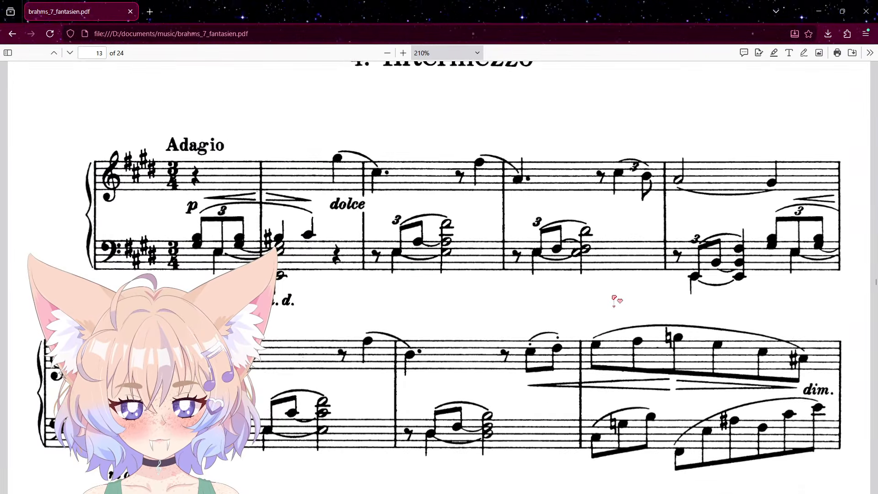
pyautogui.hotkey('alt', 'Tab')
pyautogui.scroll(-6, 610, 301)
pyautogui.scroll(7, 581, 397)
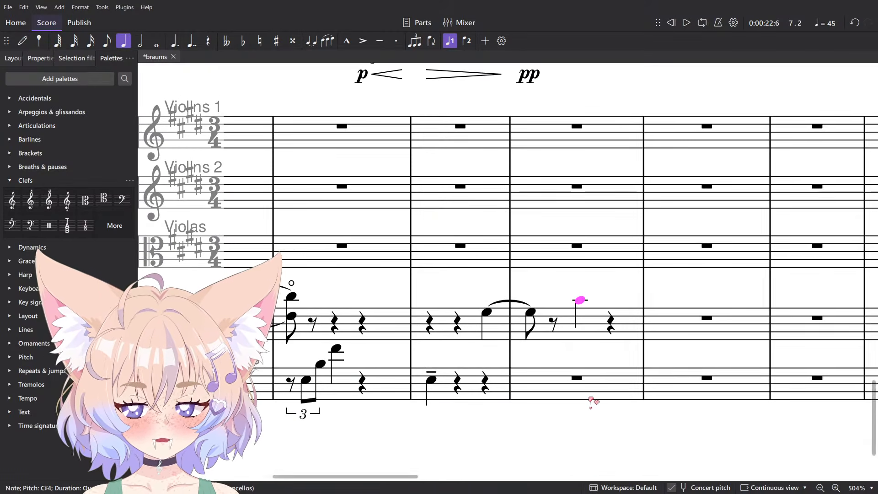
pyautogui.press('6')
pyautogui.press('n')
pyautogui.press('4')
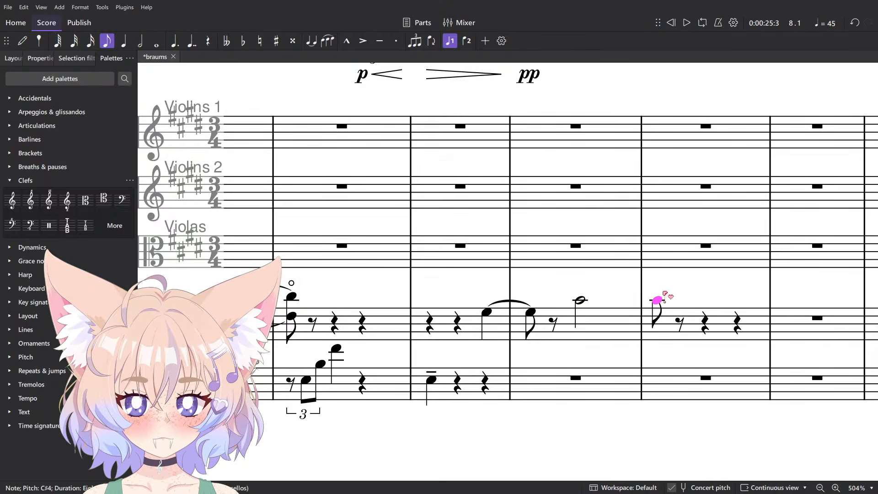
pyautogui.hotkey('alt', 'Tab')
pyautogui.hotkey('alt', 'Tab')
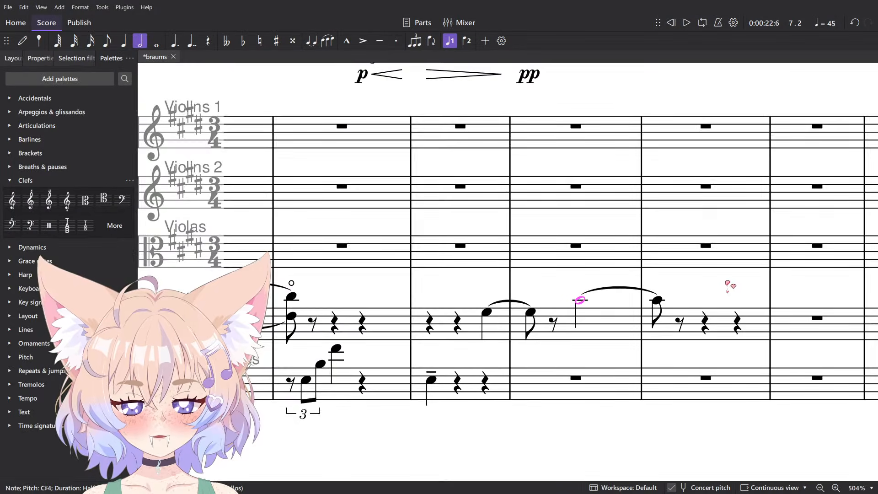
# Check the Brahms PDF and enter a half-note B3 on beat 2 of the section Violoncellos' measure 8.
pyautogui.scroll(-3, 726, 285)
pyautogui.scroll(-2, 695, 313)
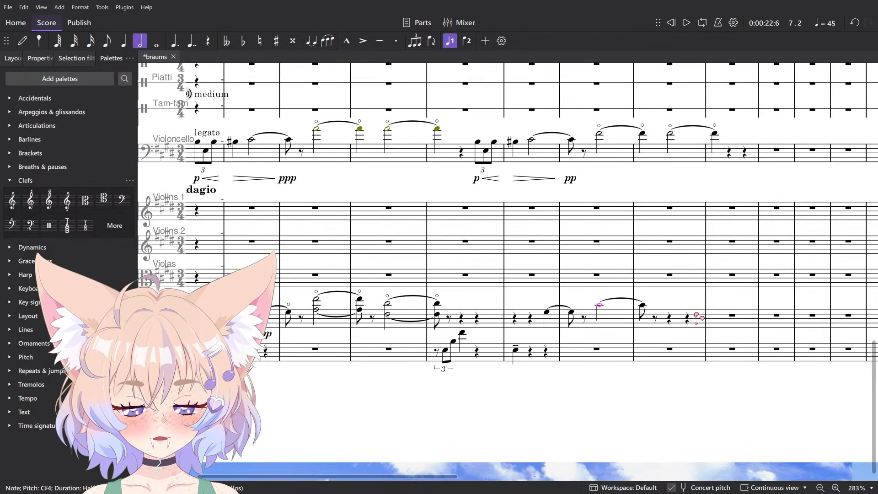
pyautogui.hotkey('alt', 'Tab')
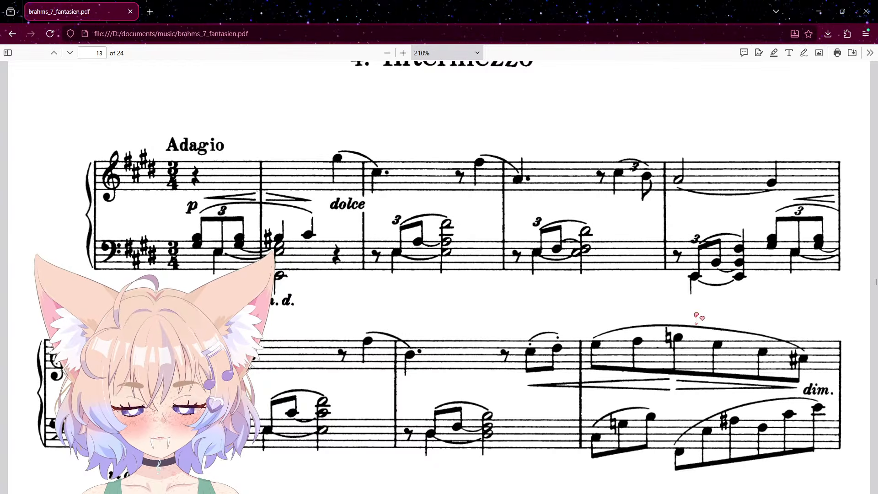
pyautogui.hotkey('alt', 'Tab')
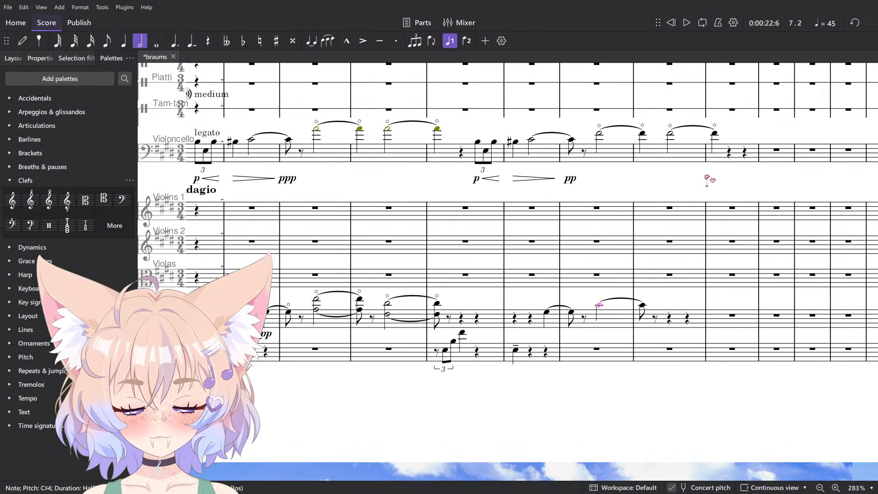
pyautogui.click(672, 133)
pyautogui.scroll(4, 704, 214)
pyautogui.click(553, 459)
pyautogui.press('n')
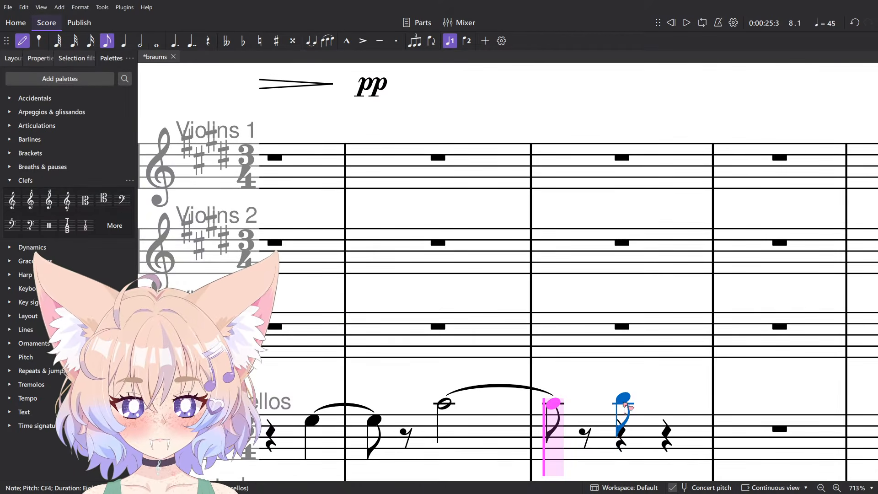
pyautogui.click(622, 413)
pyautogui.press('Escape')
# Add an eighth-note B3 at the start of the section Violoncellos' measure 9 and tie measure 8's half note to it.
pyautogui.press('n')
pyautogui.press('4')
pyautogui.click(730, 412)
pyautogui.press('Escape')
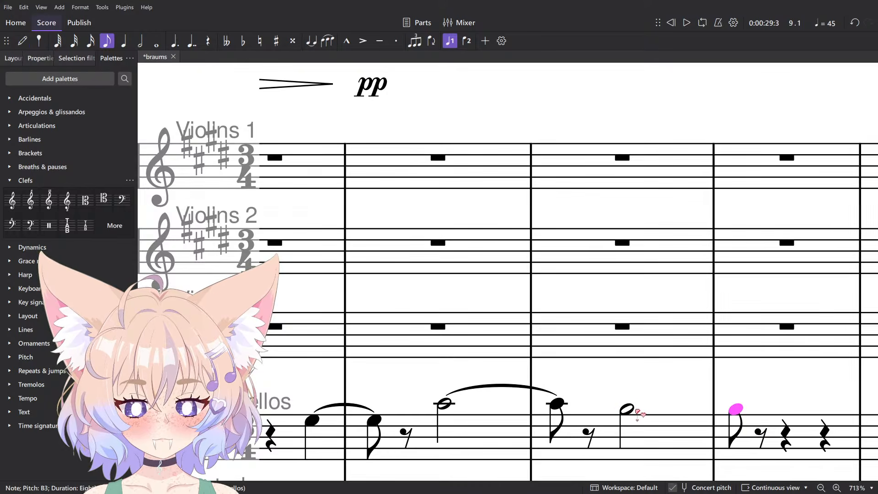
pyautogui.click(631, 411)
pyautogui.press('t')
# Add harmonic articulations to the section Violoncellos' notes from measure 6 beat 3 through measure 9 and play them back.
pyautogui.scroll(-3, 734, 408)
pyautogui.keyDown('shift'); pyautogui.click(497, 418); pyautogui.keyUp('shift')
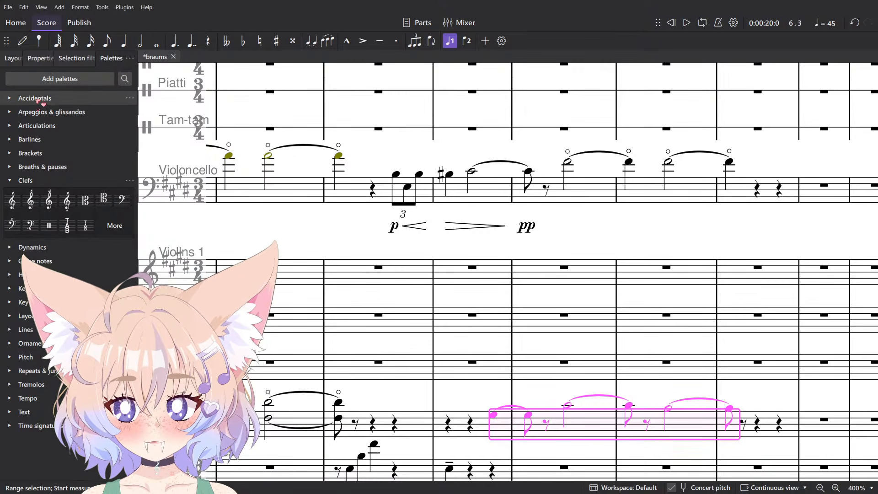
pyautogui.click(51, 125)
pyautogui.click(121, 160)
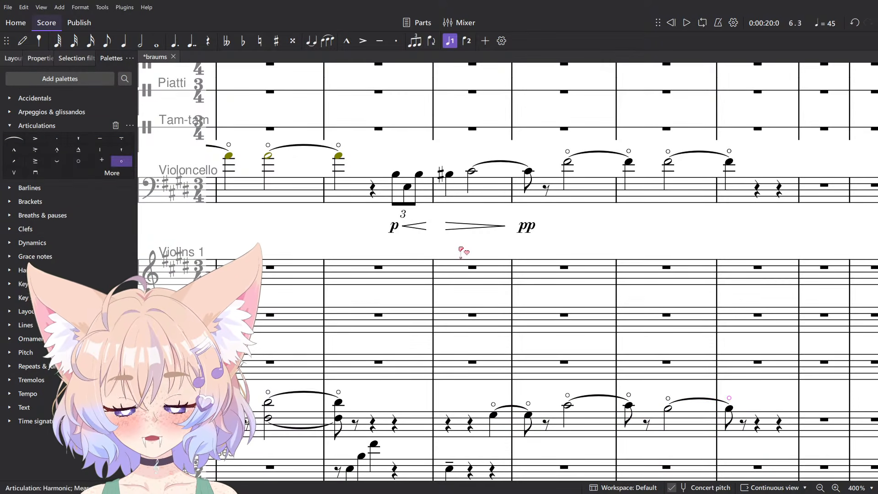
pyautogui.press('space')
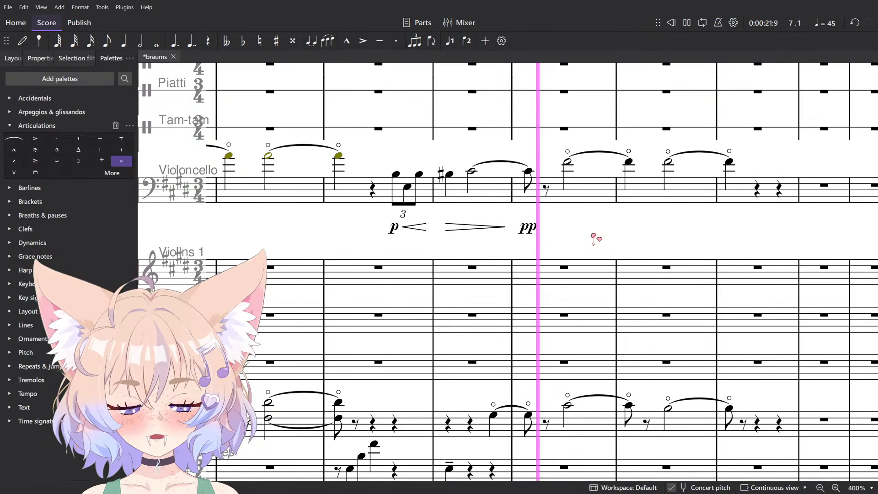
# Play back the full orchestra from measure 6, save the score, and replay the opening passage.
pyautogui.scroll(-5, 593, 239)
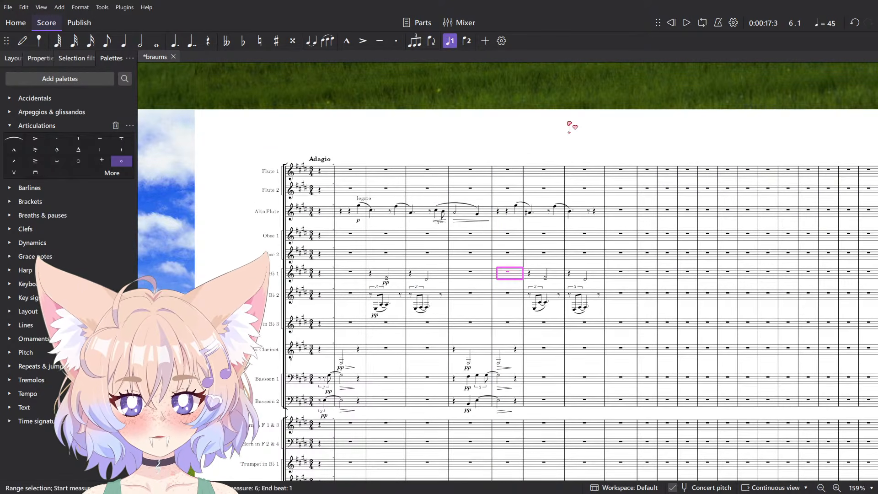
pyautogui.press('space')
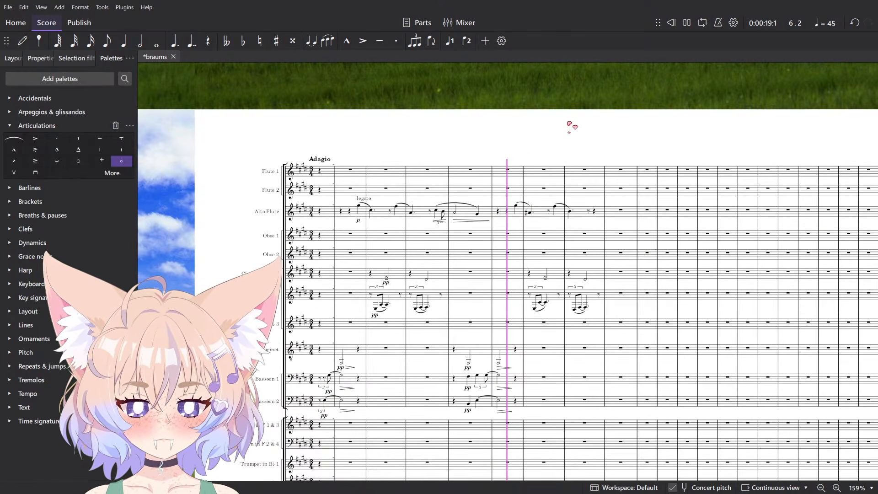
pyautogui.hotkey('ctrl', 's')
pyautogui.press('space')
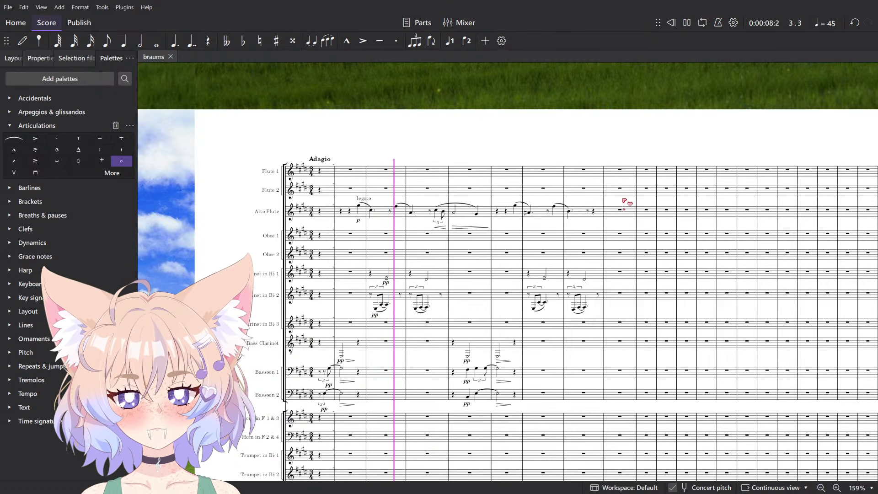
# Shorten the solo cello's and section Violoncellos' beat-2 harmonics in measure 3 to quarter notes and play them back.
pyautogui.scroll(4, 356, 251)
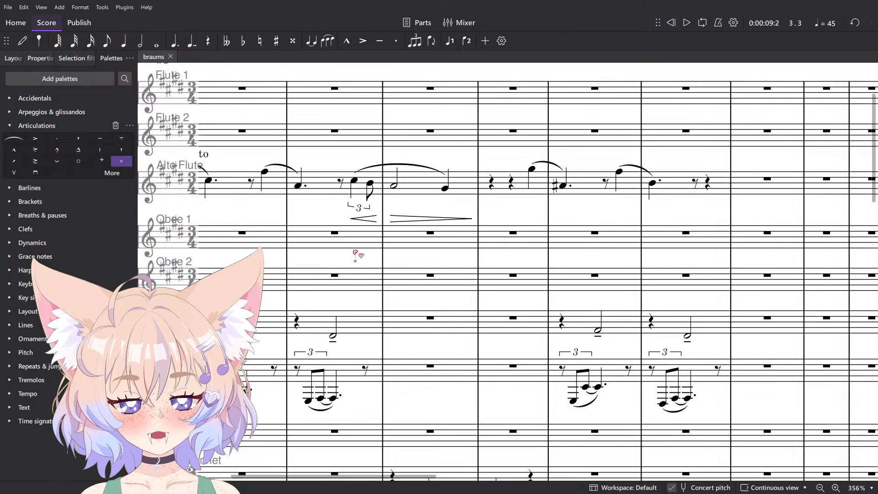
pyautogui.scroll(4, 418, 279)
pyautogui.click(323, 254)
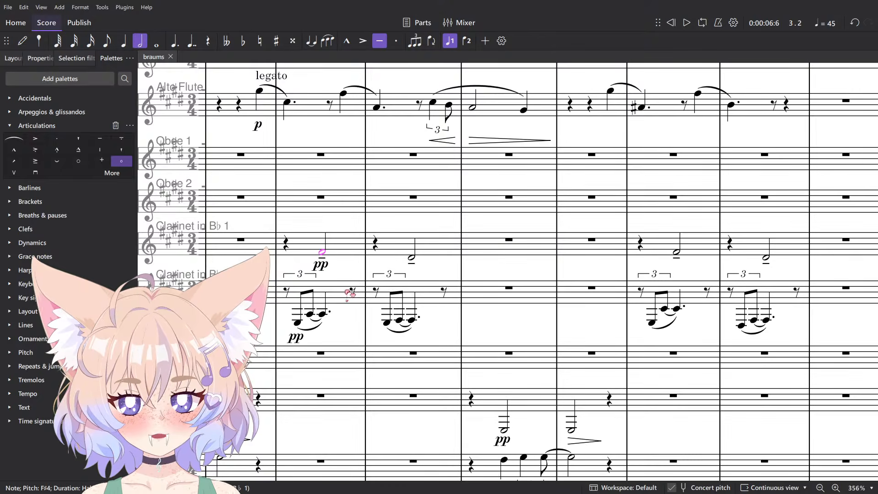
pyautogui.scroll(-10, 352, 302)
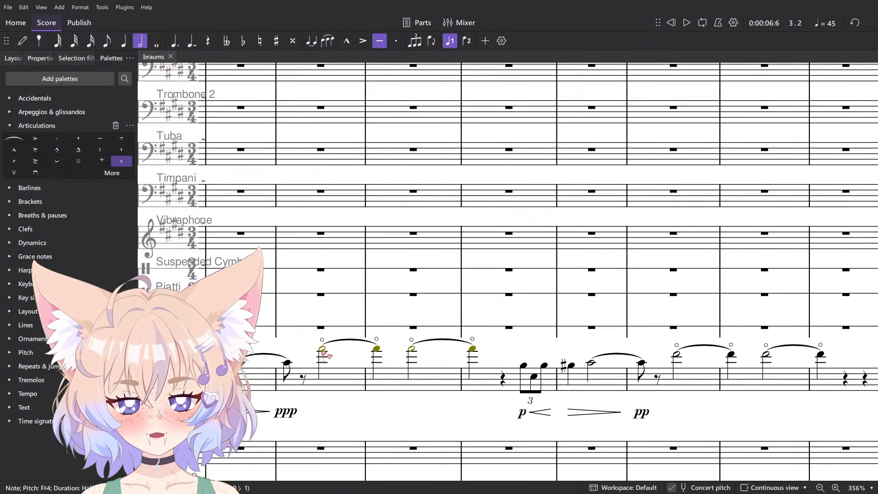
pyautogui.click(322, 349)
pyautogui.press('5')
pyautogui.scroll(-6, 325, 320)
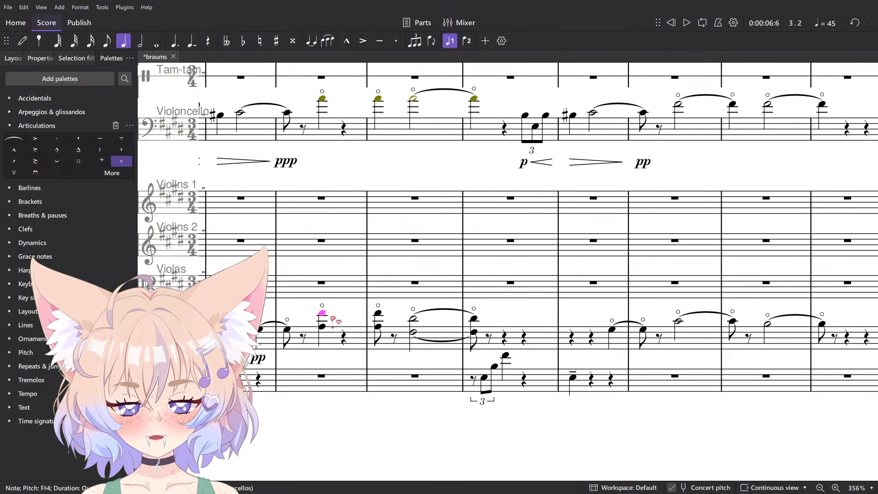
pyautogui.press('Escape')
pyautogui.press('space')
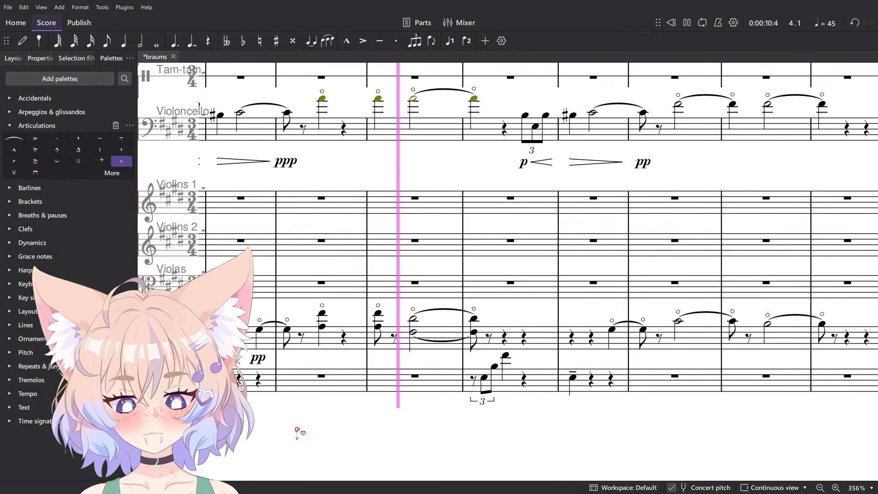
# Delete the solo cello's and section Violoncellos' harmonics on beat 1 of measure 4 and play back the passage.
pyautogui.press('space')
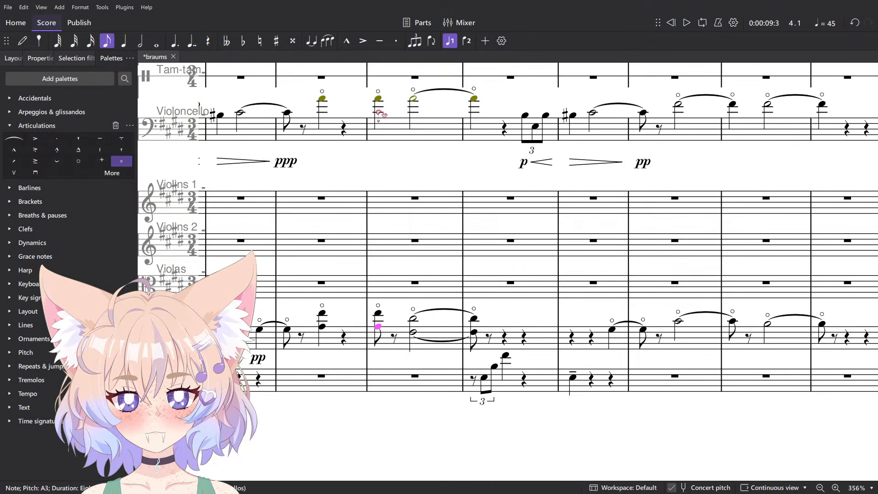
pyautogui.keyDown('shift'); pyautogui.click(380, 114); pyautogui.keyUp('shift')
pyautogui.press('Delete')
pyautogui.press('space')
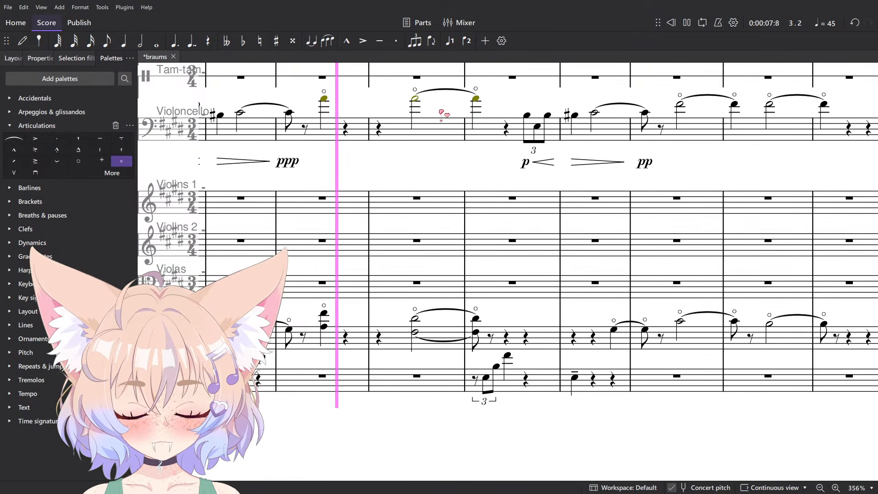
pyautogui.scroll(5, 465, 147)
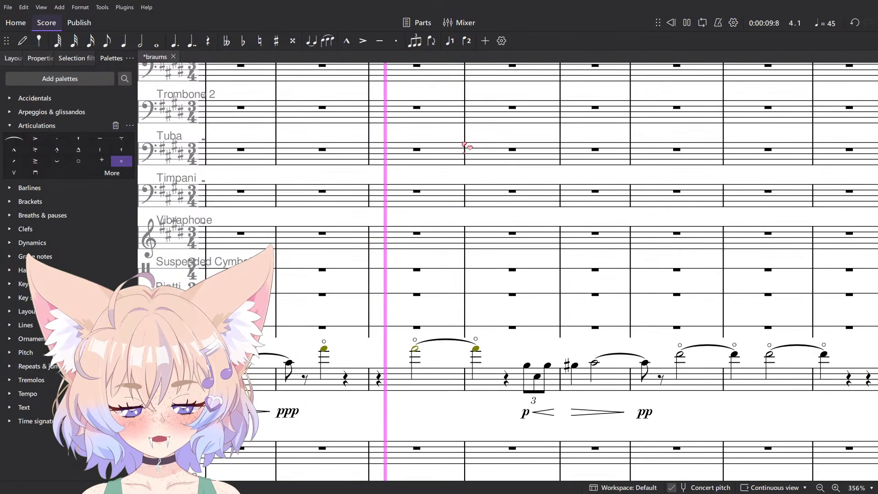
pyautogui.scroll(5, 464, 146)
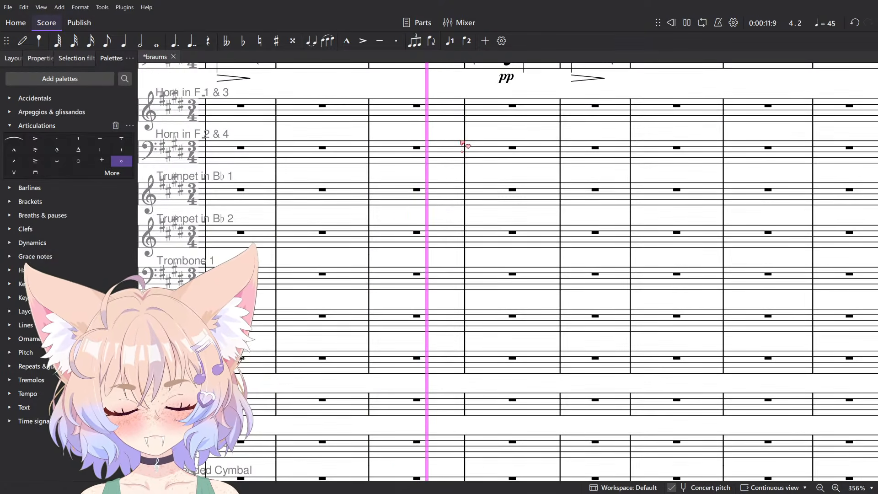
pyautogui.press('space')
# Shorten both cello parts' beat-2 harmonics in measure 4 to quarter notes and delete their harmonics on beat 1 of measure 5.
pyautogui.scroll(-8, 327, 172)
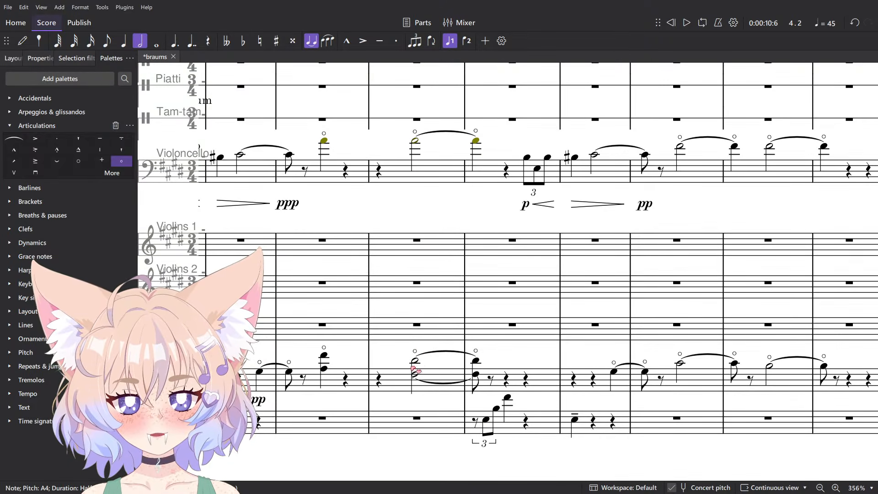
pyautogui.press('5')
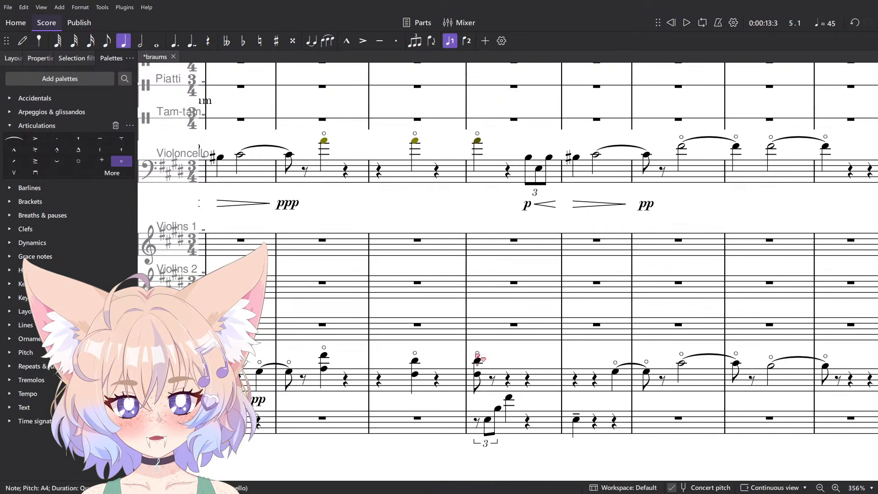
pyautogui.keyDown('shift'); pyautogui.click(476, 361); pyautogui.keyUp('shift')
pyautogui.press('Delete')
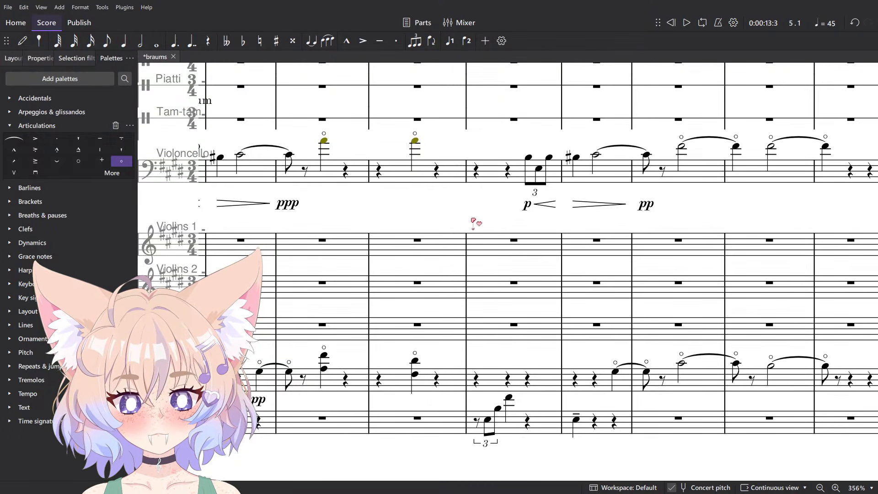
# Play back the opening from measure 3 to judge the shortened cello harmonics against the flute and clarinets.
pyautogui.press('space')
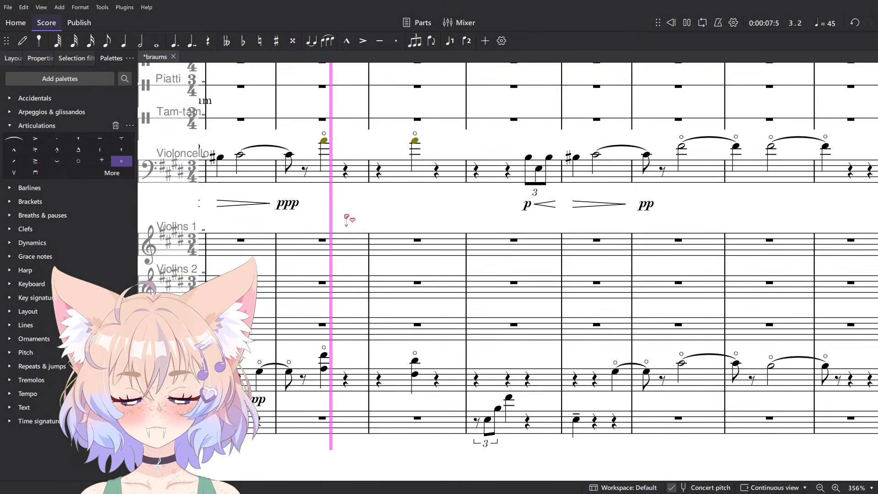
pyautogui.press('space')
pyautogui.click(287, 371)
pyautogui.press('space')
pyautogui.scroll(-6, 355, 372)
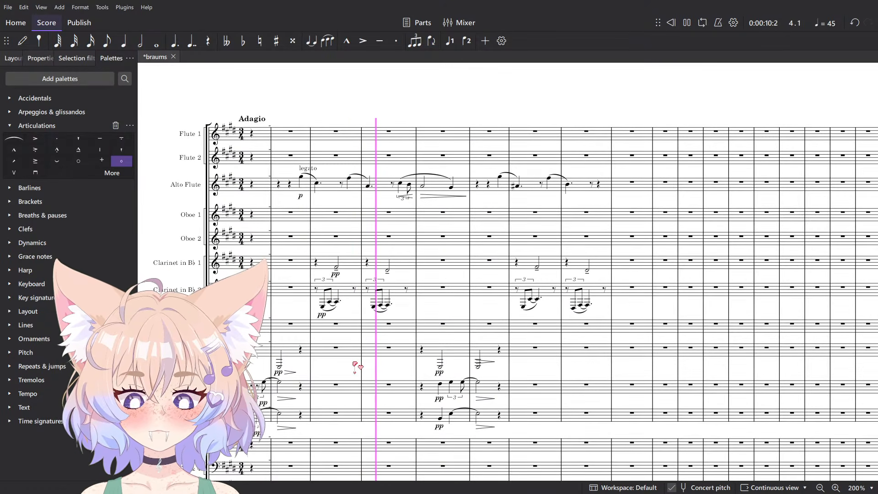
pyautogui.press('space')
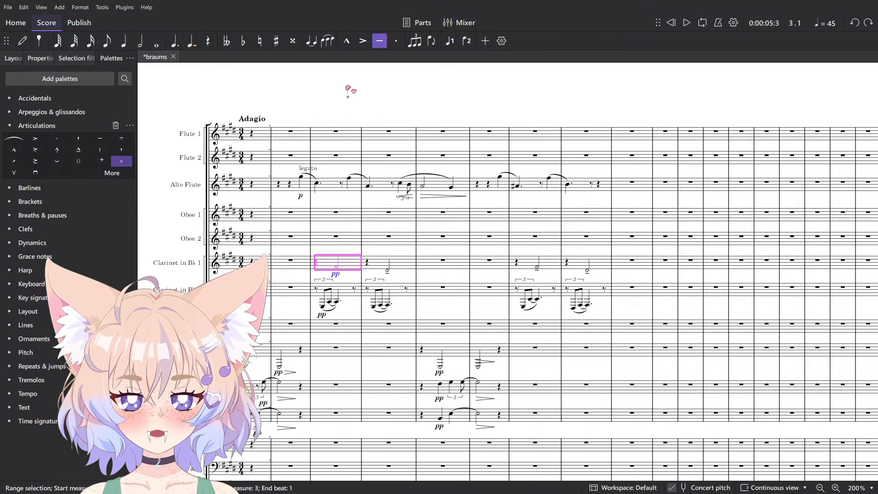
# Try quarter notes for both clarinets' sustained beat-2 notes in measures 3 and 4 and play back the passage.
pyautogui.press('space')
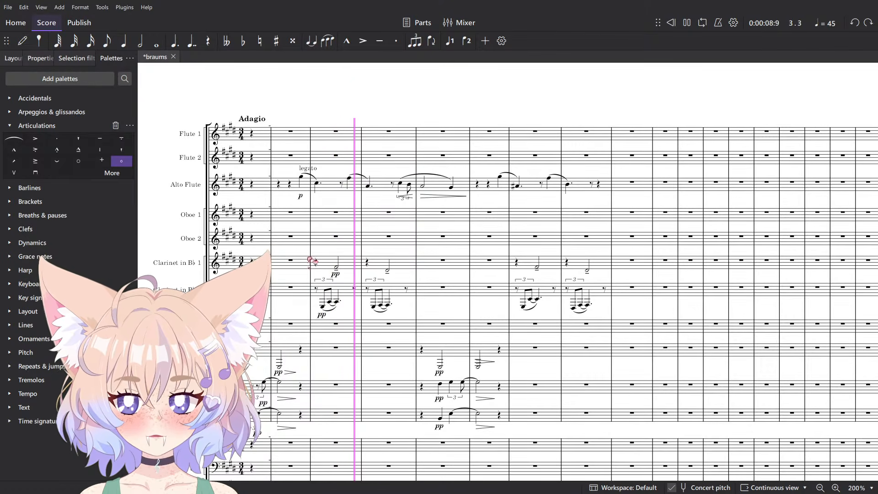
pyautogui.press('space')
pyautogui.scroll(5, 312, 261)
pyautogui.click(359, 259)
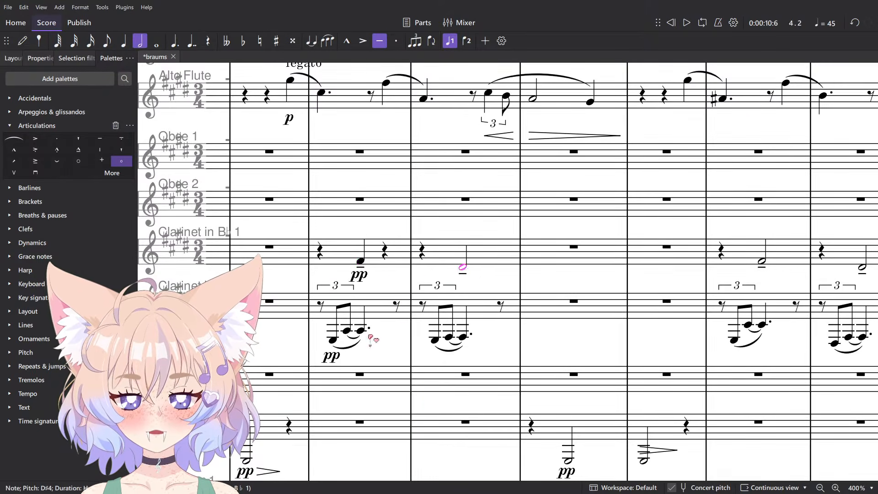
pyautogui.press('5')
pyautogui.press('Escape')
pyautogui.click(363, 330)
pyautogui.press('5')
pyautogui.click(468, 338)
pyautogui.press('5')
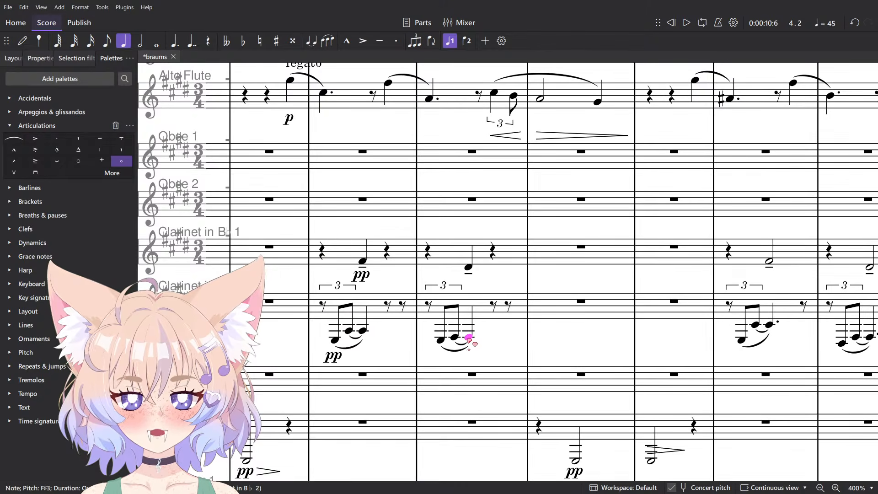
pyautogui.press('space')
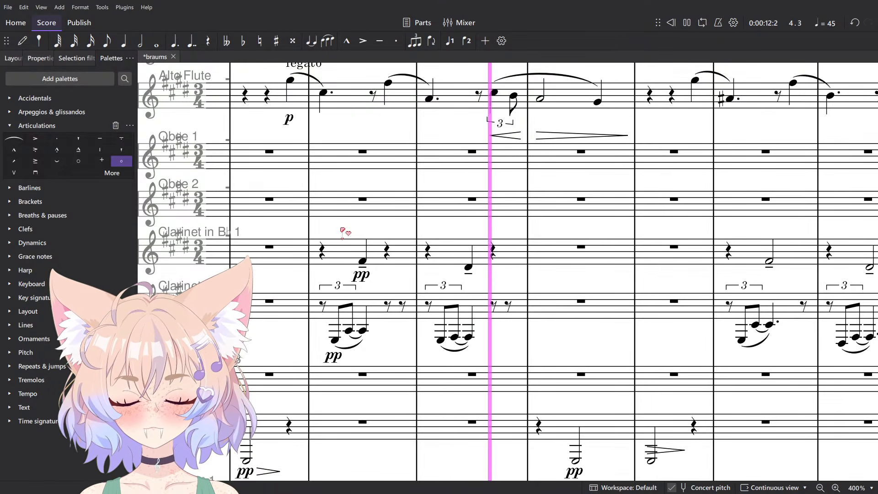
pyautogui.press('space')
# Undo the four note-length changes in both clarinet parts in measures 3 and 4.
pyautogui.hotkey('ctrl', 'z')
pyautogui.hotkey('ctrl', 'z')
pyautogui.hotkey('ctrl', 'z')
pyautogui.hotkey('ctrl', 'z')
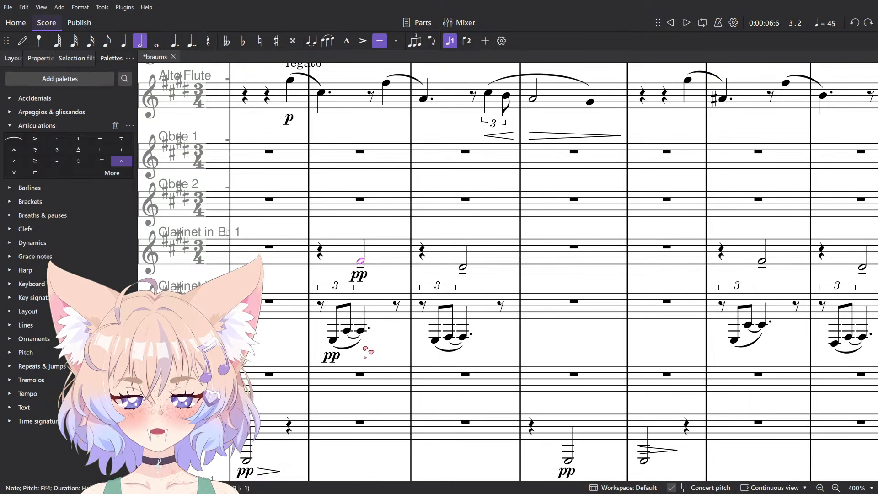
# Play back the score from measure 3 into measure 7, following it down to the cello staves.
pyautogui.press('Escape')
pyautogui.press('space')
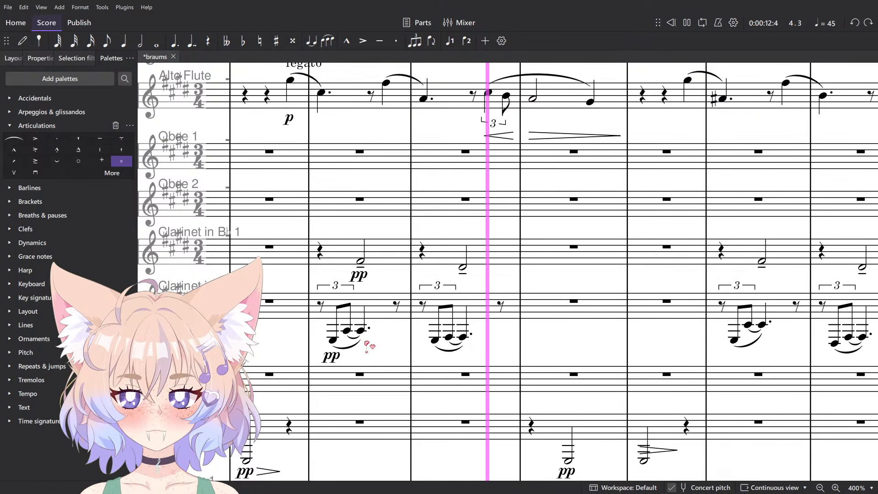
pyautogui.keyDown('ctrl'); pyautogui.scroll(-5, 366, 344); pyautogui.keyUp('ctrl')
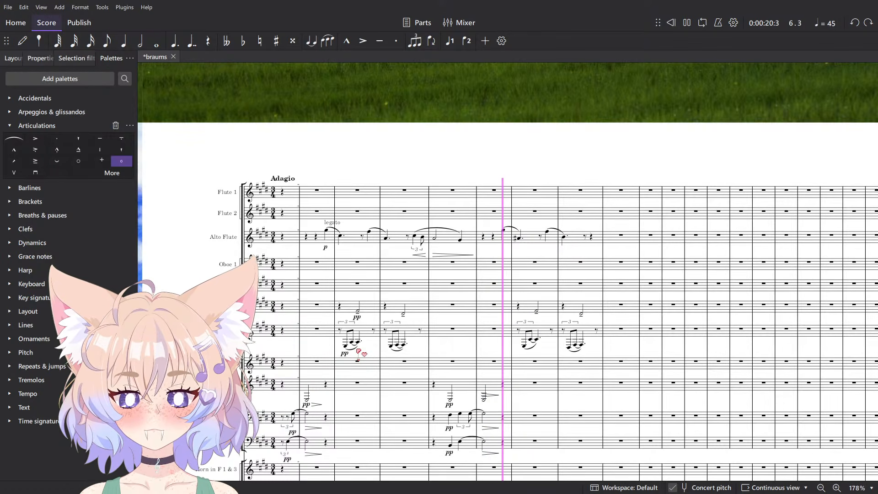
pyautogui.scroll(-5, 417, 300)
pyautogui.scroll(-7, 415, 297)
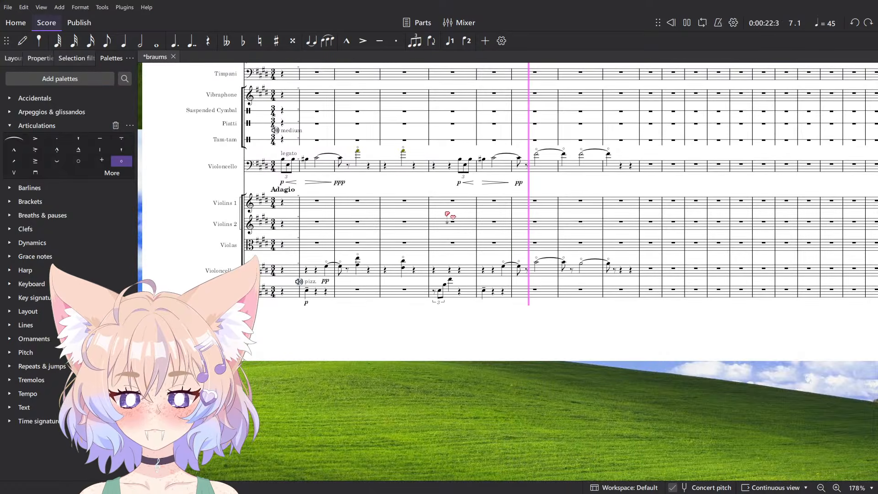
pyautogui.scroll(5, 449, 215)
# Shorten both cello parts' beat-2 harmonics in measure 7 to quarter notes and delete their harmonics on beat 1 of measure 8.
pyautogui.moveTo(565, 214); pyautogui.dragTo(549, 267)
pyautogui.press('space')
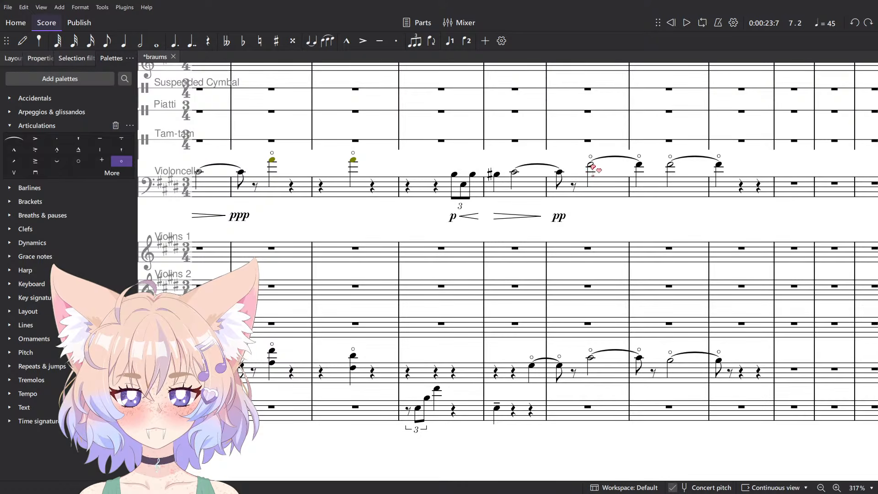
pyautogui.press('5')
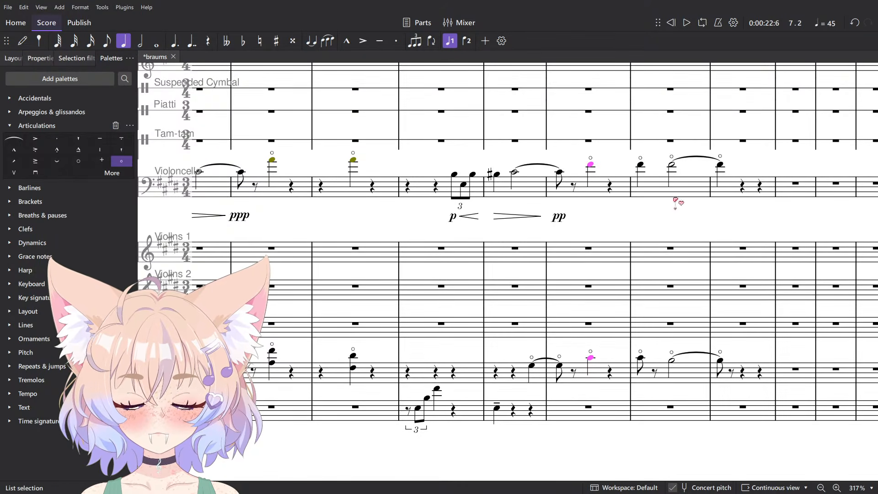
pyautogui.keyDown('shift'); pyautogui.click(639, 359); pyautogui.keyUp('shift')
pyautogui.press('Delete')
# Shorten both cello parts' beat-2 harmonics in measure 8 to quarter notes, delete their measure 9 harmonics, and play back measure 8.
pyautogui.click(672, 165)
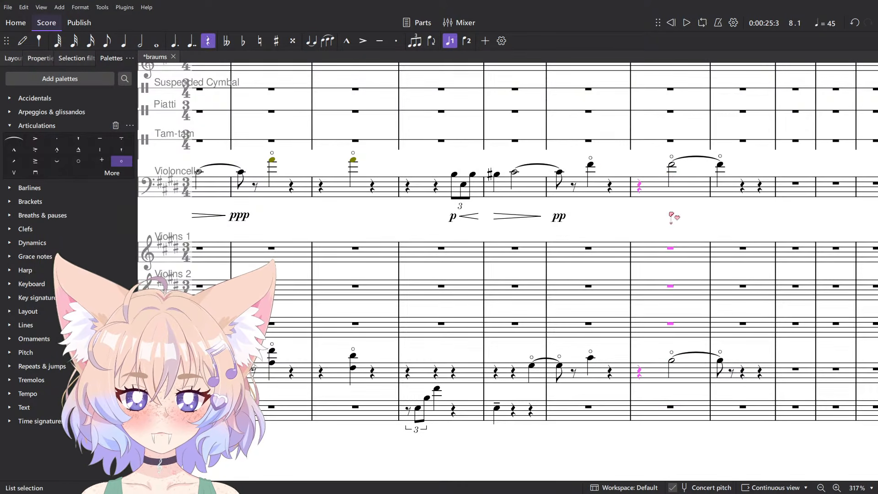
pyautogui.press('5')
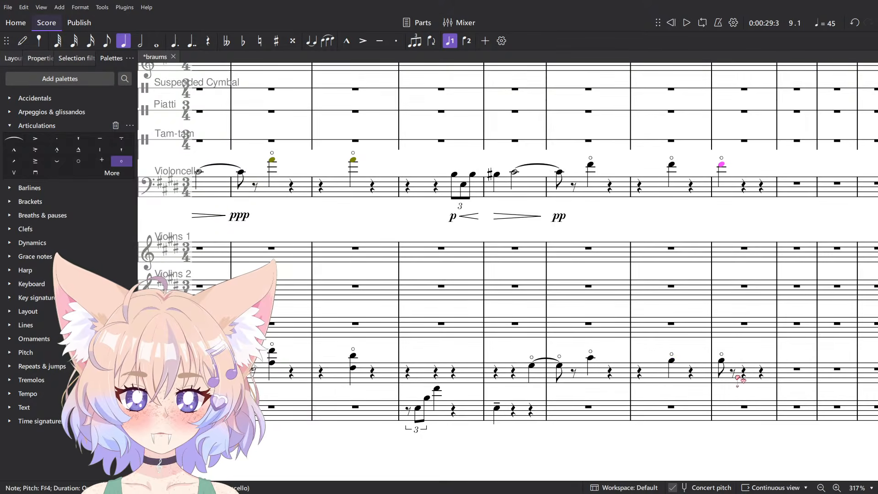
pyautogui.keyDown('shift'); pyautogui.click(736, 369); pyautogui.keyUp('shift')
pyautogui.press('Delete')
pyautogui.click(644, 366)
pyautogui.press('space')
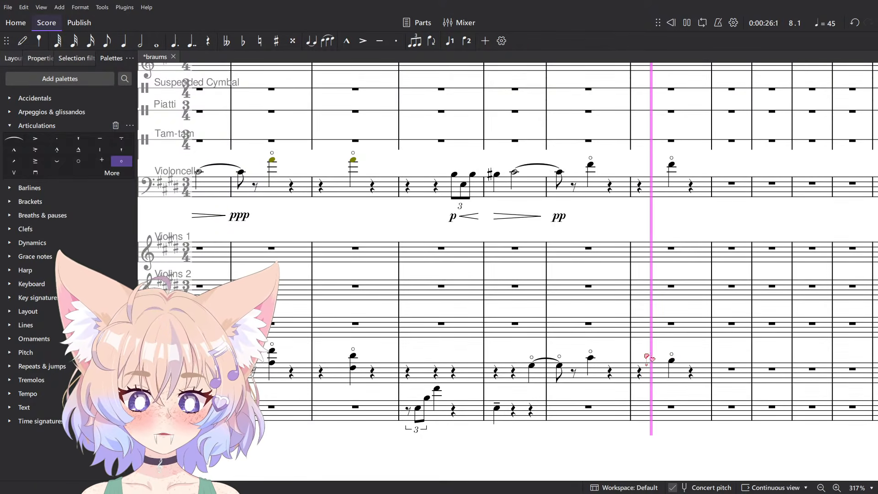
pyautogui.press('space')
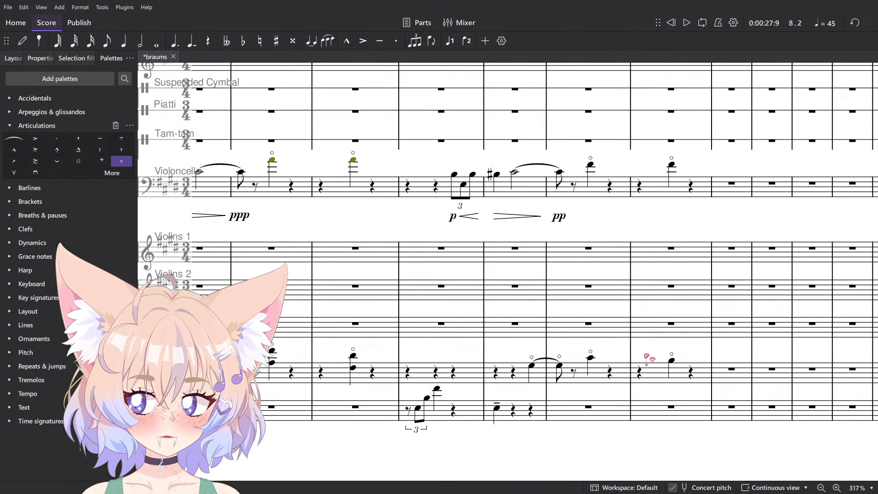
# Consult brahms_7_fantasien.pdf in the browser and enter Alto Flute eighth notes C♯5 and D♯5 on beat 3 of measure 8.
pyautogui.hotkey('alt', 'Tab')
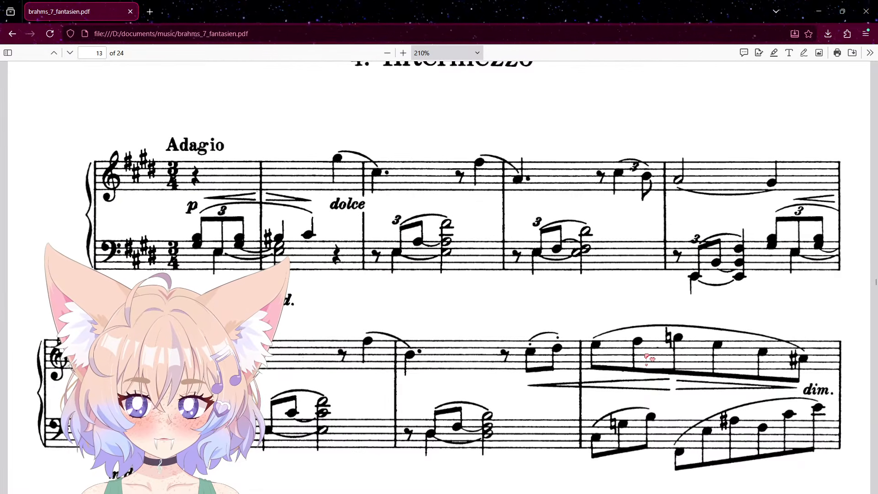
pyautogui.hotkey('alt', 'Tab')
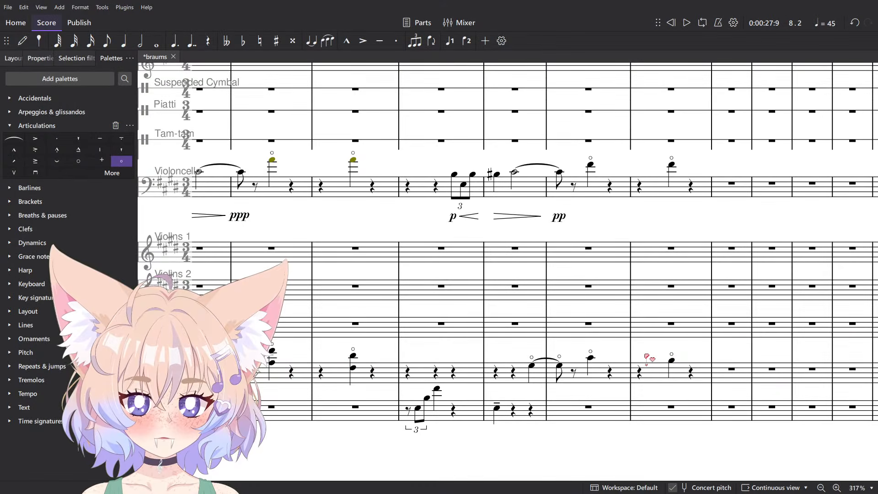
pyautogui.scroll(15, 658, 354)
pyautogui.keyDown('ctrl'); pyautogui.scroll(3, 669, 350); pyautogui.keyUp('ctrl')
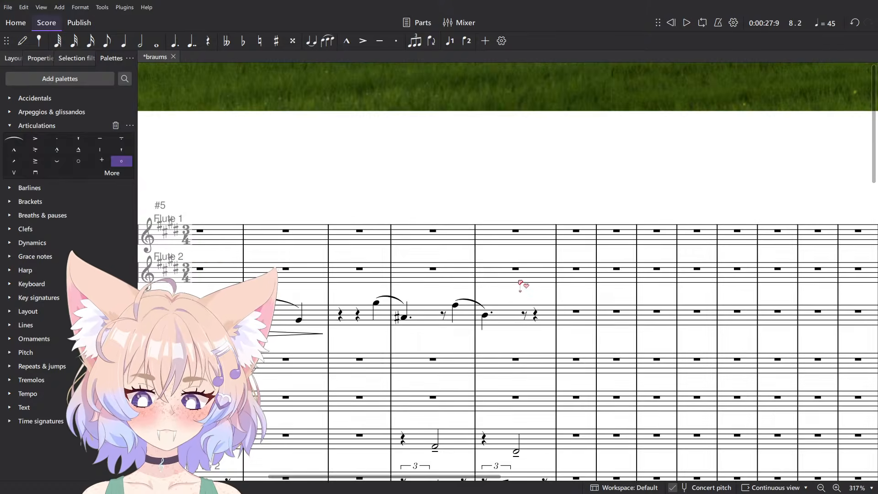
pyautogui.click(550, 347)
pyautogui.hotkey('alt', 'Tab')
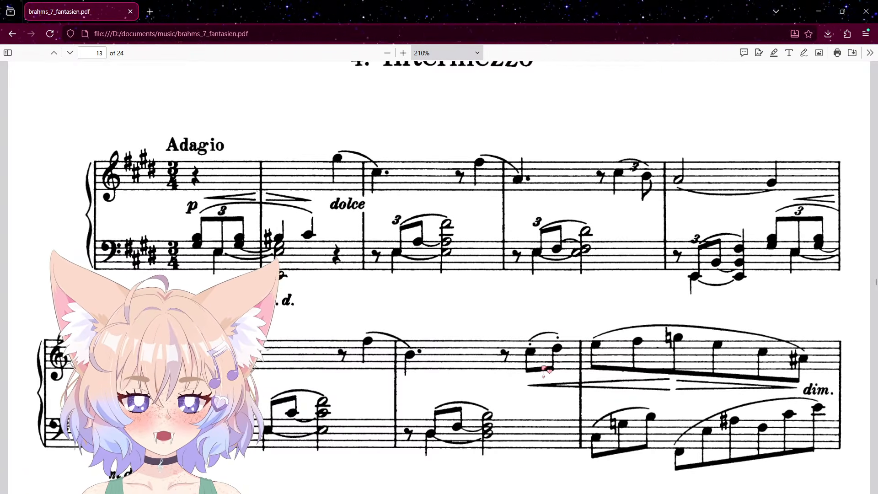
pyautogui.scroll(-2, 638, 452)
pyautogui.scroll(1, 635, 450)
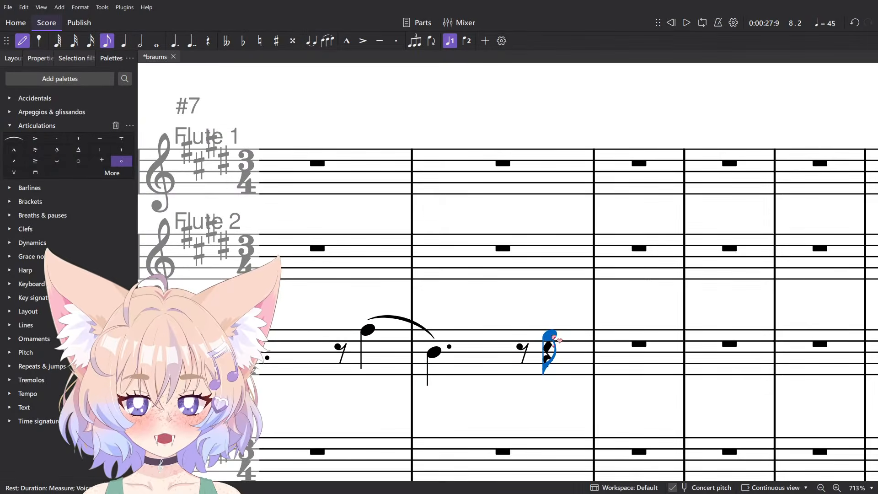
pyautogui.click(548, 352)
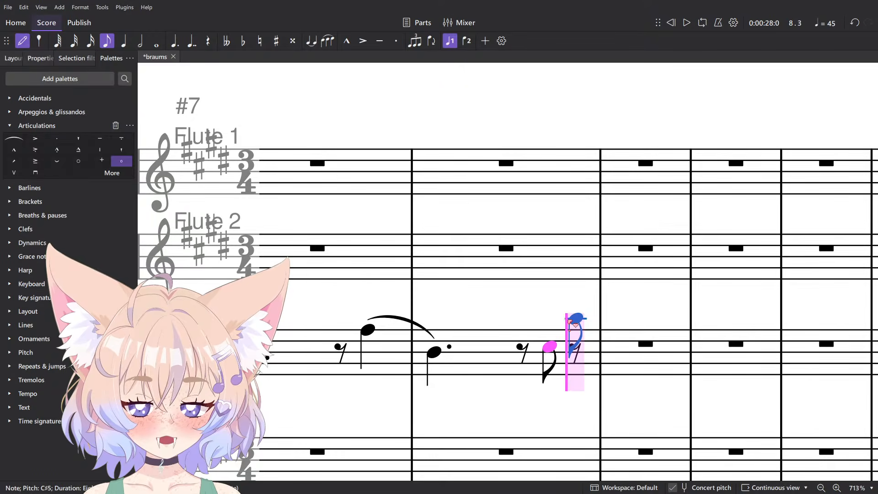
pyautogui.click(575, 345)
pyautogui.press('Escape')
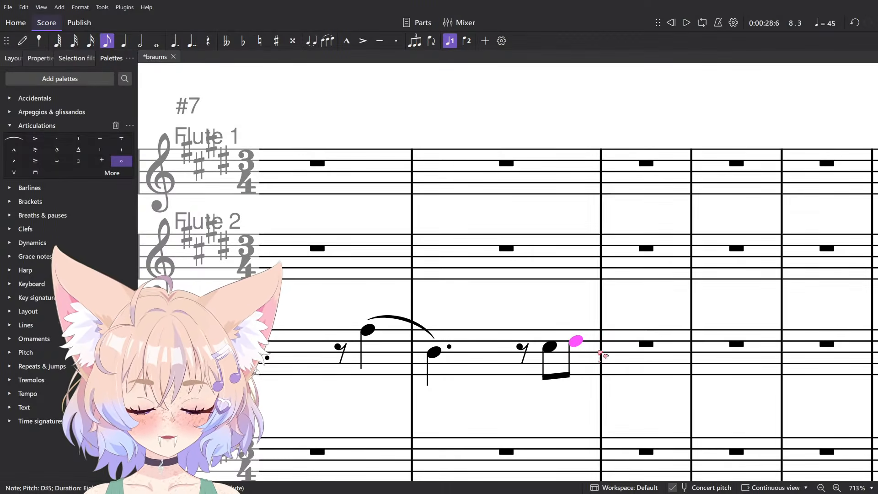
# Enter the Alto Flute's eighth notes E5, F♯5, G♮5, E5, C♯5 and A♯4 in measure 9.
pyautogui.press('n')
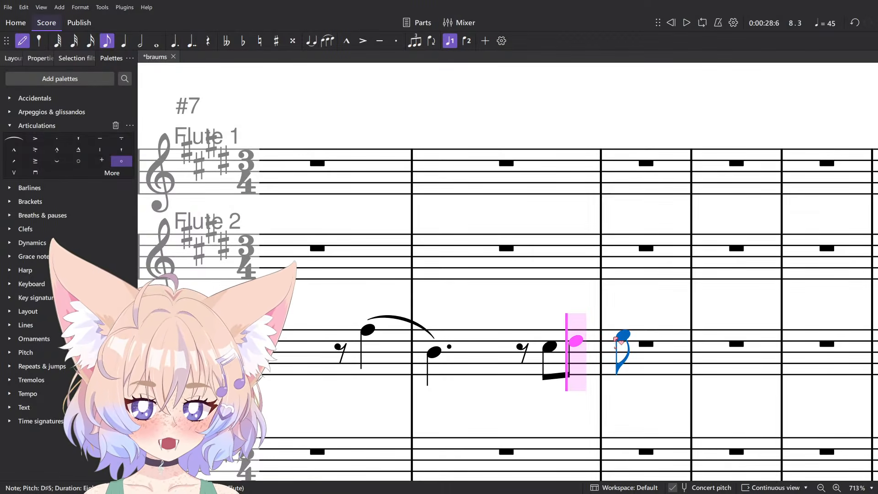
pyautogui.click(623, 336)
pyautogui.click(649, 329)
pyautogui.click(671, 324)
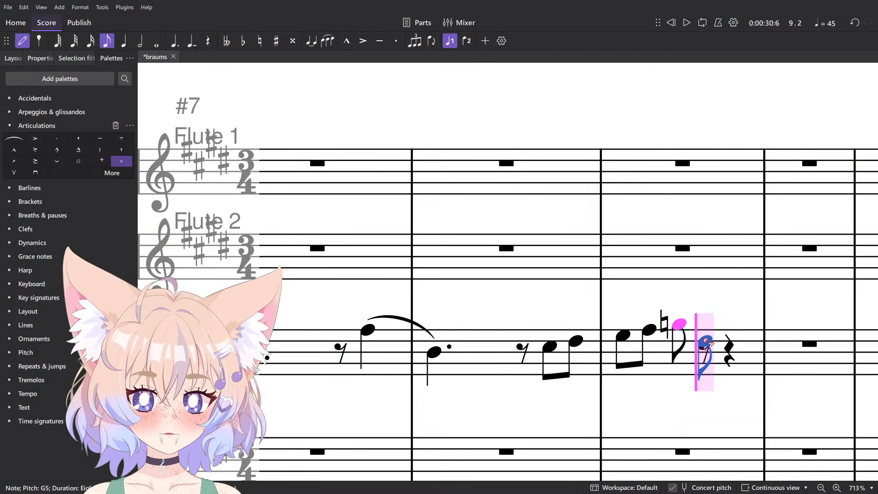
pyautogui.click(705, 330)
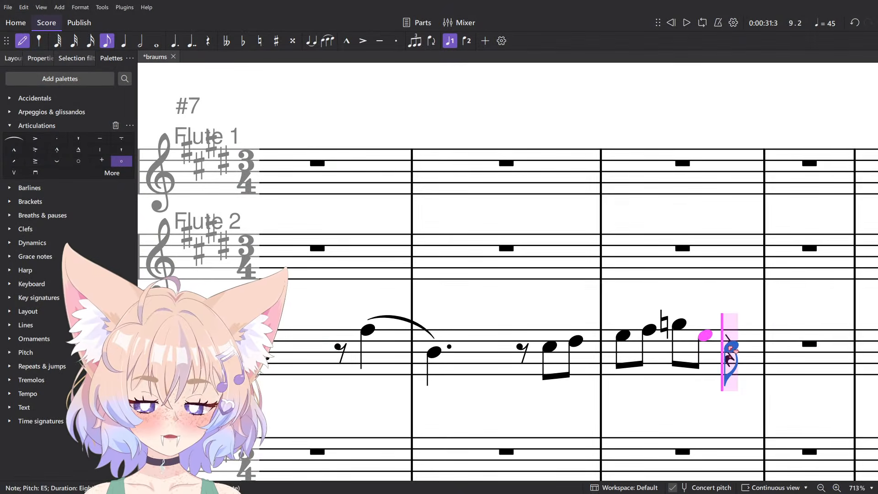
pyautogui.click(730, 346)
pyautogui.click(755, 359)
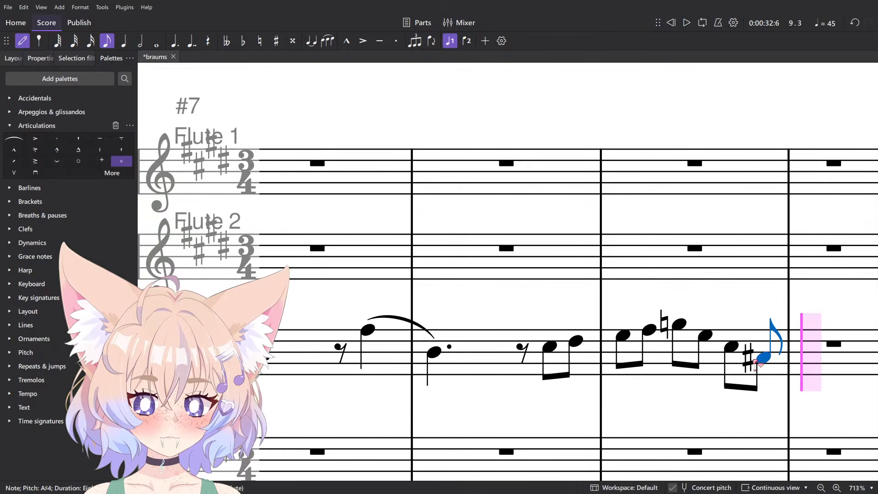
pyautogui.press('Up')
# Slur the Alto Flute line from beat 3 of measure 8 to the last note of measure 9 and play it back.
pyautogui.scroll(3, 590, 374)
pyautogui.press('Escape')
pyautogui.keyDown('ctrl'); pyautogui.click(536, 338); pyautogui.keyUp('ctrl')
pyautogui.press('s')
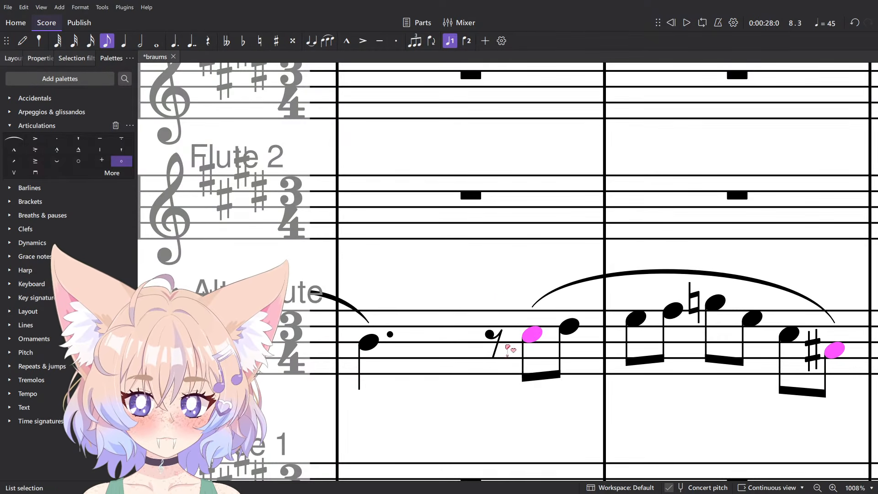
pyautogui.click(495, 341)
pyautogui.press('space')
pyautogui.scroll(-5, 493, 289)
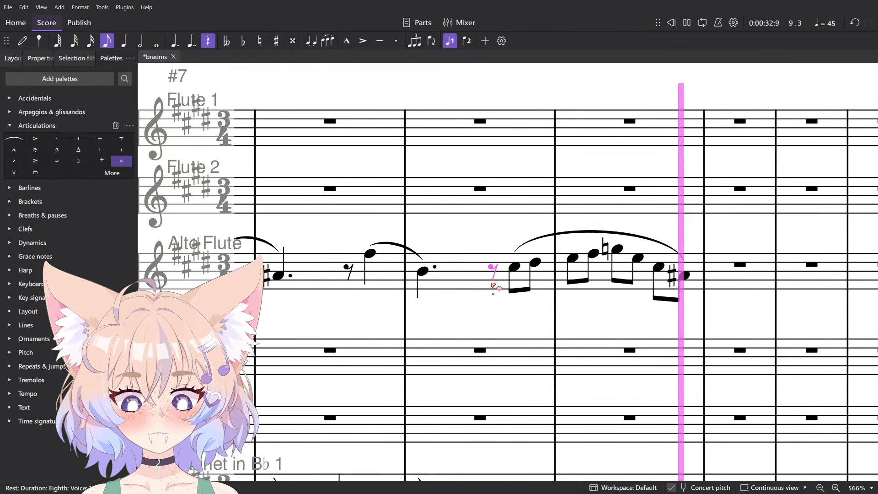
pyautogui.press('space')
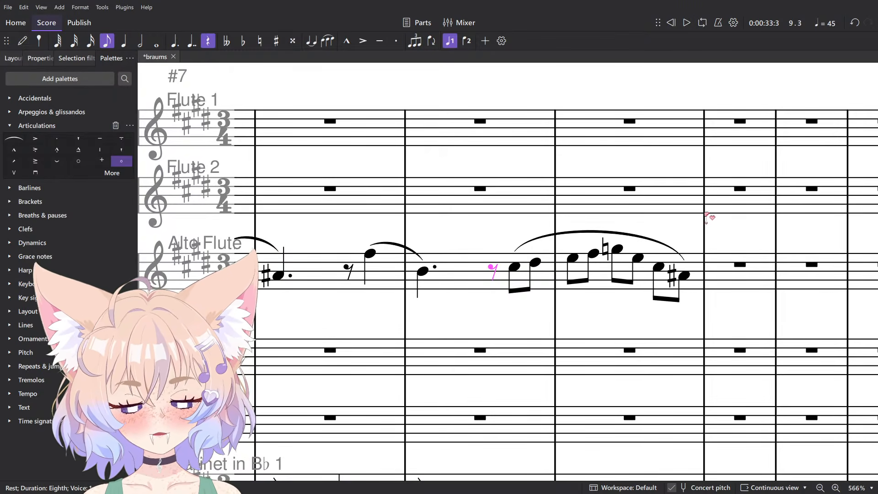
pyautogui.hscroll(5, 758, 205)
pyautogui.scroll(-1, 758, 206)
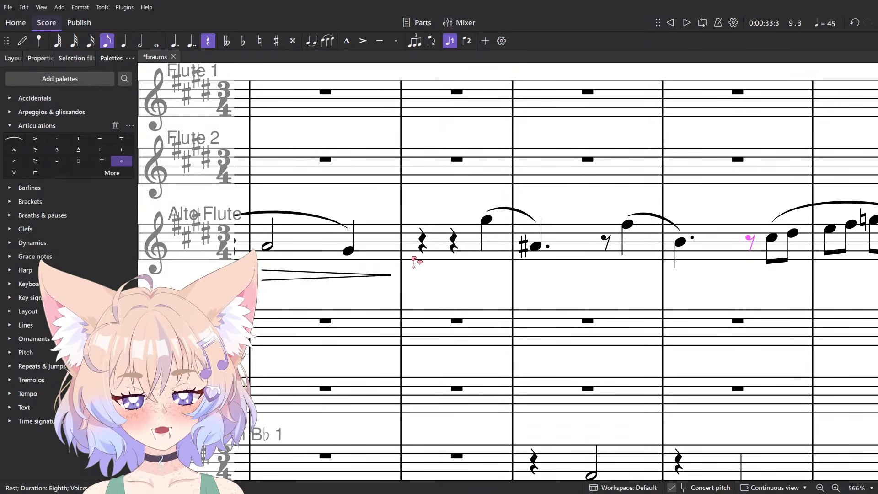
pyautogui.click(417, 261)
pyautogui.scroll(-5, 511, 230)
pyautogui.keyDown('shift'); pyautogui.click(688, 247); pyautogui.keyUp('shift')
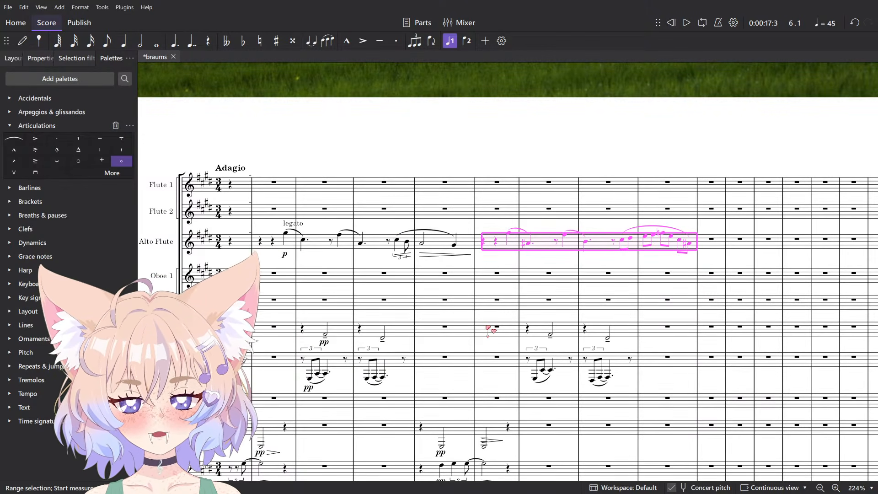
pyautogui.moveTo(498, 312); pyautogui.dragTo(531, 277)
# Move the Clarinet 1 and 2 passages in measures 3 to 8 down one staff, onto Clarinet 2 and 3.
pyautogui.click(576, 297)
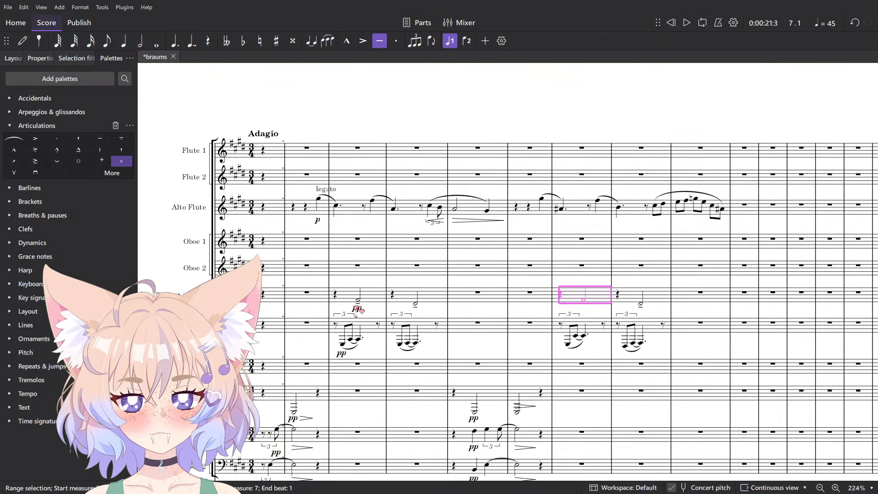
pyautogui.click(337, 299)
pyautogui.keyDown('shift'); pyautogui.click(658, 322); pyautogui.keyUp('shift')
pyautogui.hotkey('ctrl', 'x')
pyautogui.click(335, 323)
pyautogui.hotkey('ctrl', 'v')
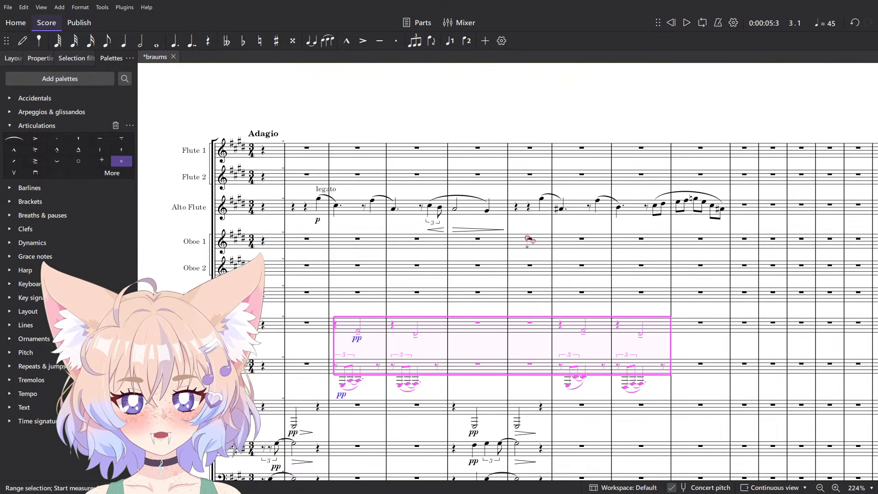
# Move the Alto Flute melody that starts in measure 6 to the Clarinet in B♭ 1 staff.
pyautogui.click(522, 210)
pyautogui.keyDown('shift'); pyautogui.click(720, 202); pyautogui.keyUp('shift')
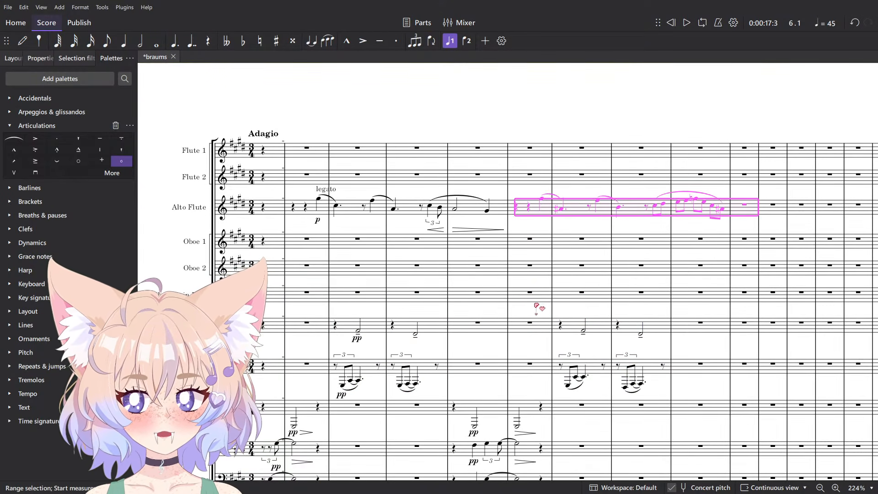
pyautogui.hotkey('ctrl', 'x')
pyautogui.click(545, 290)
pyautogui.hotkey('ctrl', 'v')
pyautogui.click(546, 290)
pyautogui.click(547, 291)
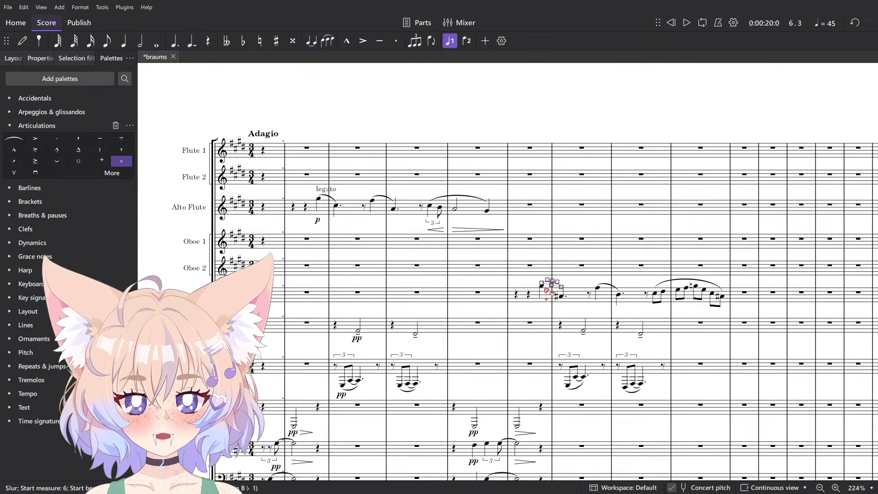
# Copy the Alto Flute's legato marking to the first Clarinet 1 note in measure 6 and add a p dynamic.
pyautogui.scroll(5, 480, 208)
pyautogui.click(247, 183)
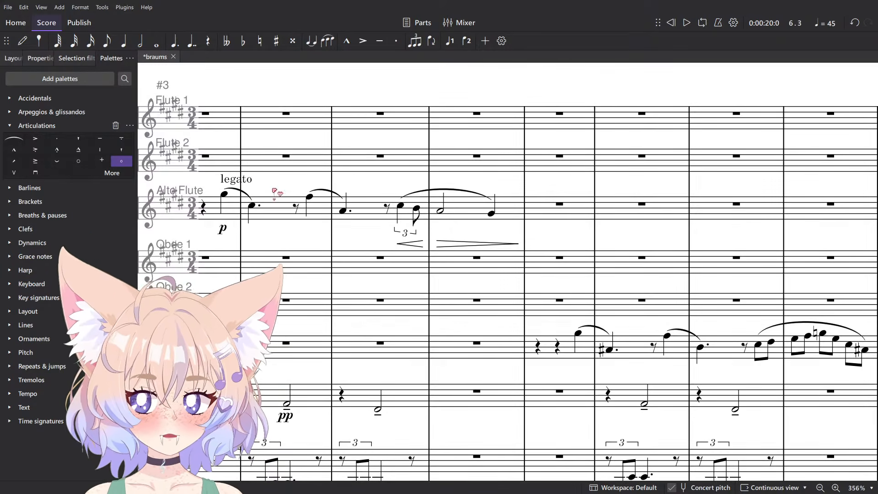
pyautogui.click(579, 334)
pyautogui.hotkey('ctrl', 'v')
pyautogui.click(579, 340)
pyautogui.hotkey('ctrl', 'd')
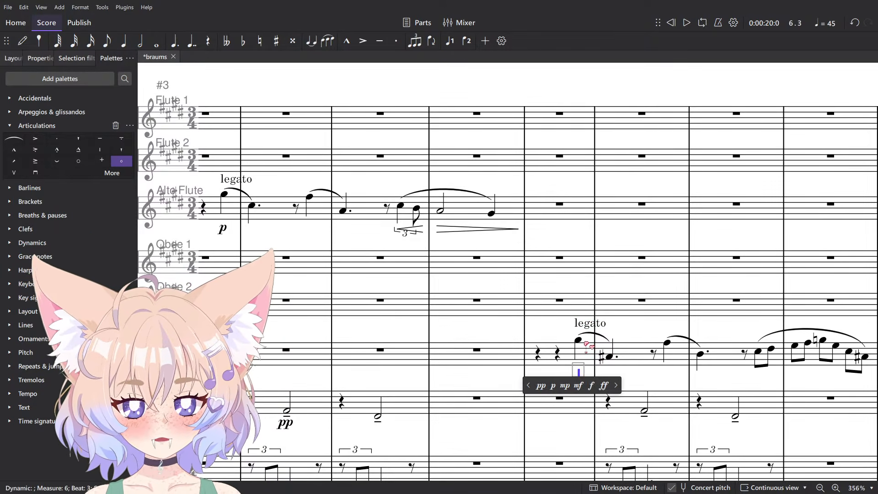
pyautogui.write('p')
# Save the score.
pyautogui.scroll(-5, 599, 325)
pyautogui.click(445, 131)
pyautogui.hotkey('ctrl', 's')
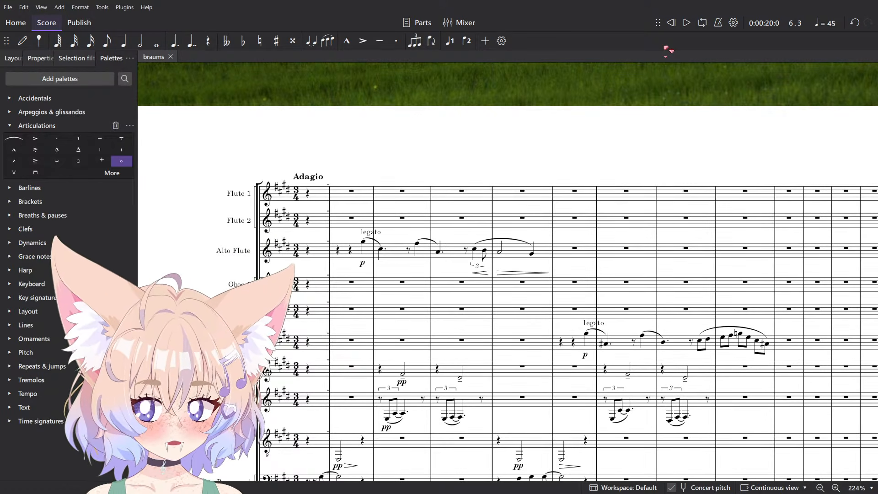
# Play the score from the beginning to the Clarinet 1 entry in measure 6, then stop playback.
pyautogui.click(670, 22)
pyautogui.scroll(3, 567, 207)
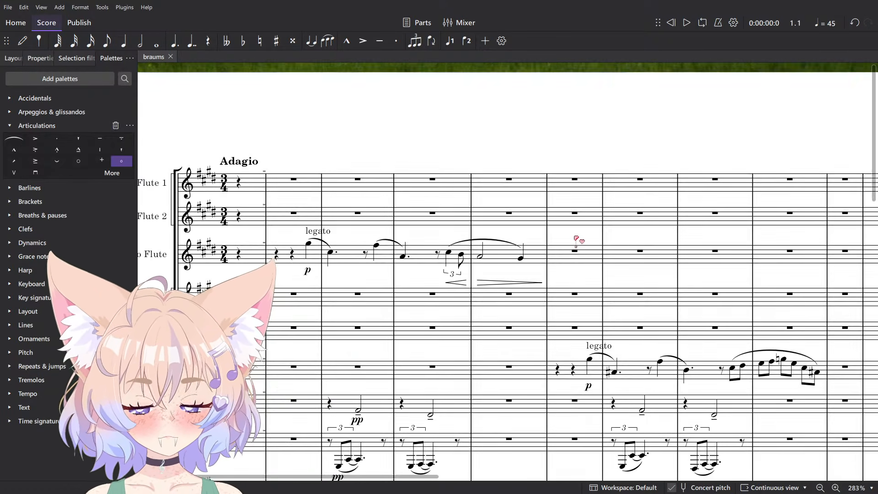
pyautogui.moveTo(513, 273); pyautogui.dragTo(558, 221)
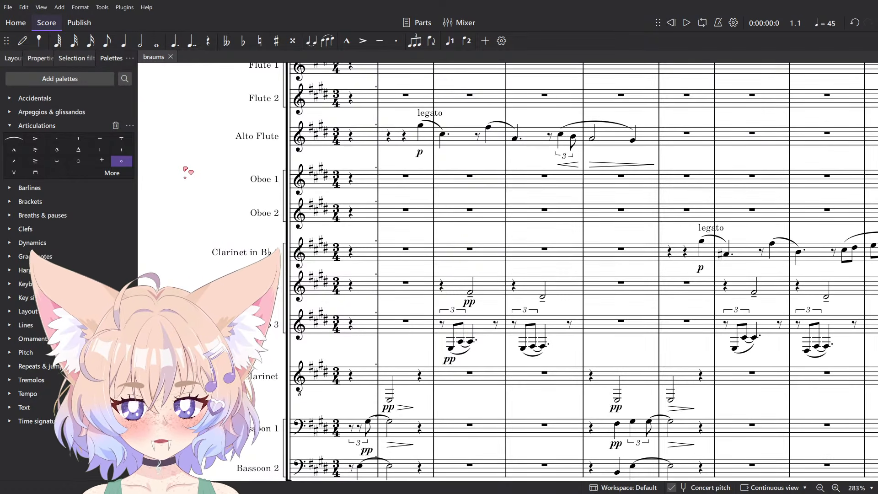
pyautogui.moveTo(539, 182); pyautogui.dragTo(591, 129)
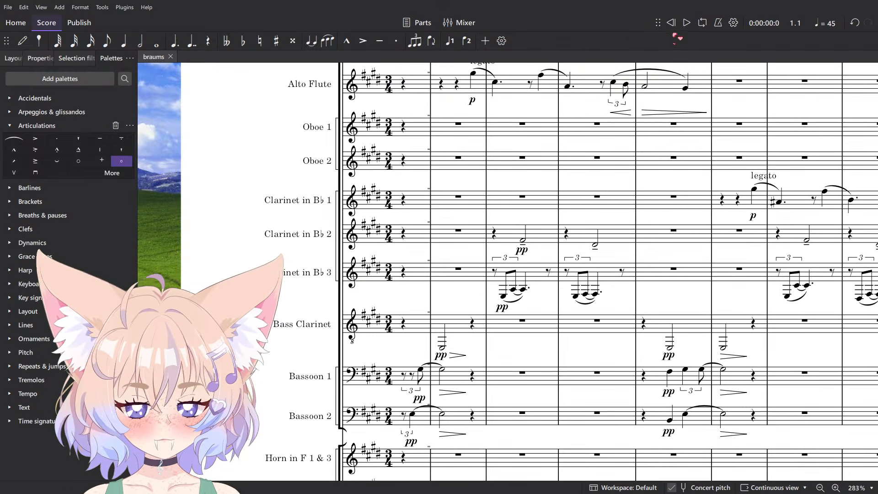
pyautogui.click(686, 23)
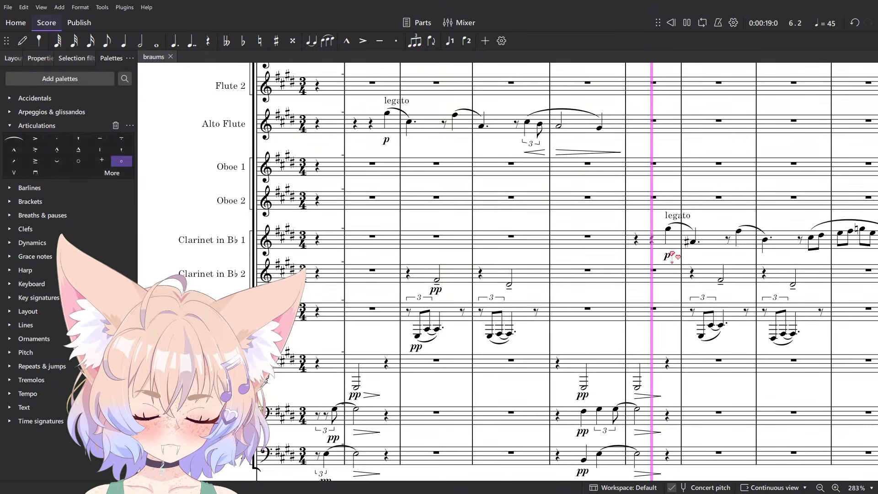
pyautogui.press('space')
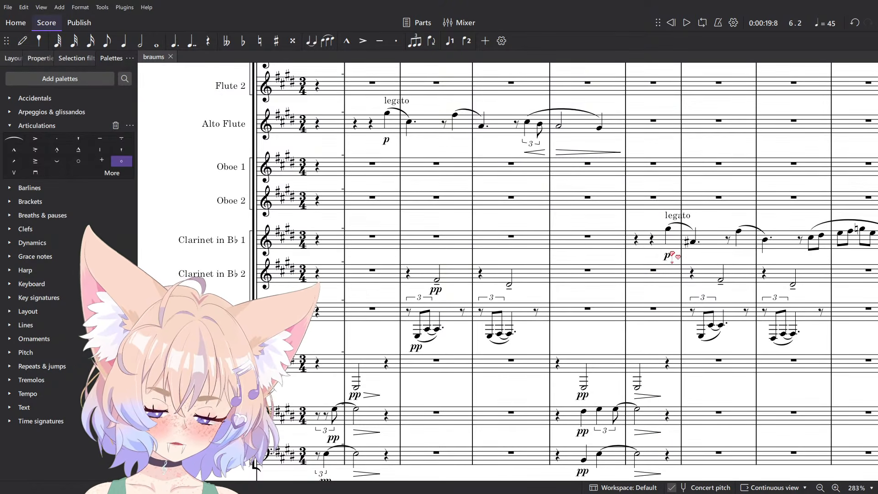
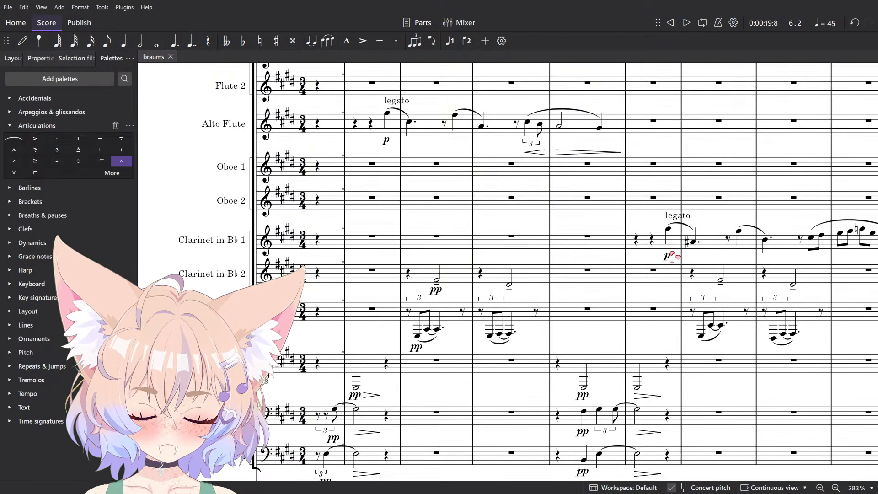
# Replace the solo Violoncello instrument with the solo Viola from the bowed strings family.
pyautogui.scroll(-1, 426, 254)
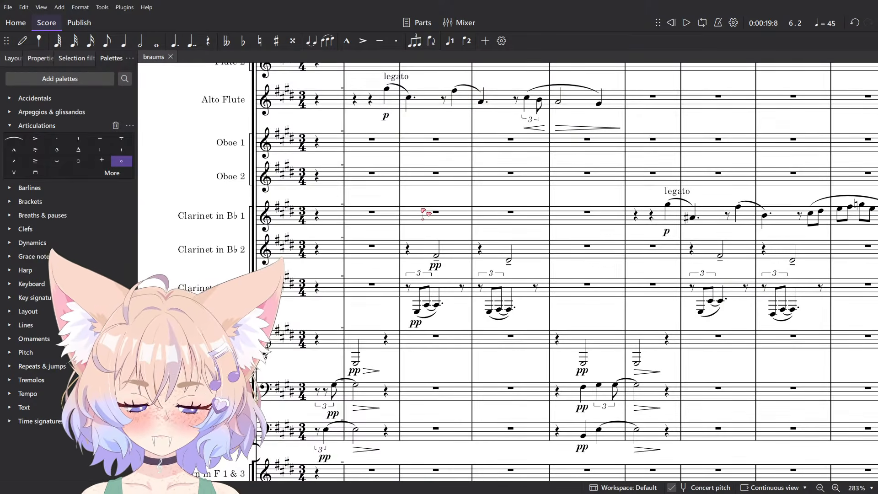
pyautogui.keyDown('ctrl'); pyautogui.scroll(4, 424, 212); pyautogui.keyUp('ctrl')
pyautogui.keyDown('ctrl'); pyautogui.scroll(2, 366, 381); pyautogui.keyUp('ctrl')
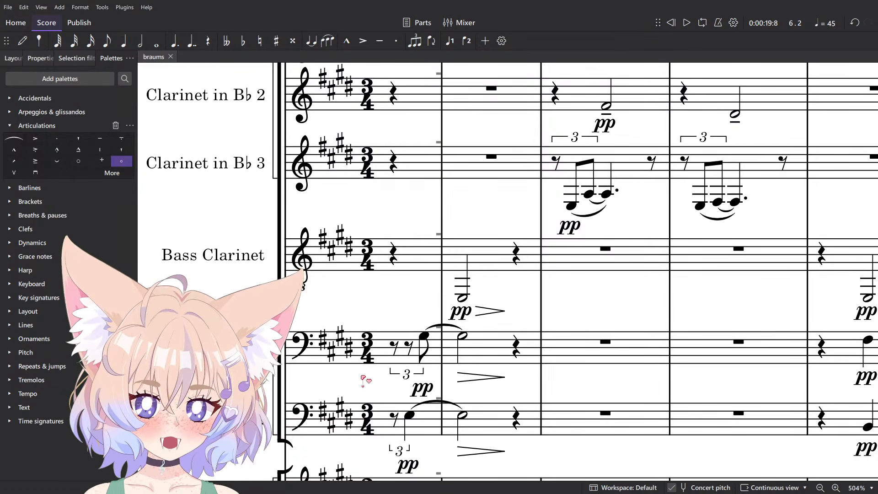
pyautogui.scroll(-5, 363, 380)
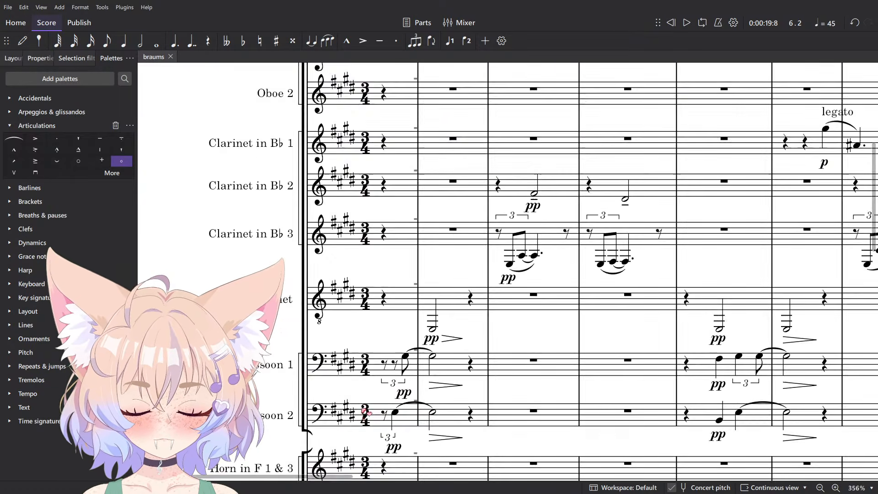
pyautogui.scroll(-10, 394, 341)
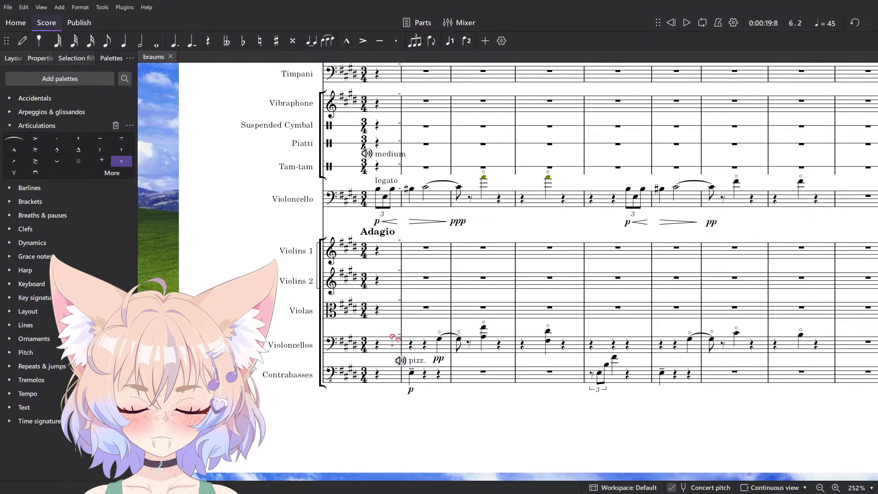
pyautogui.click(15, 58)
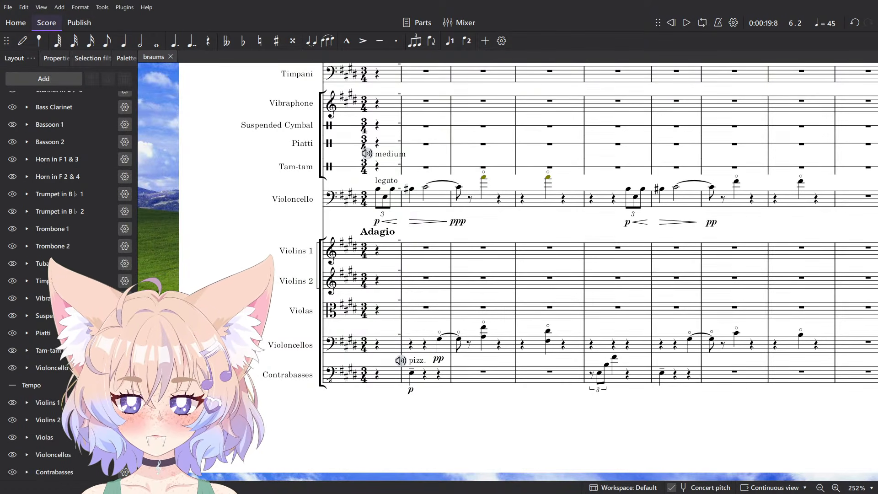
pyautogui.click(125, 367)
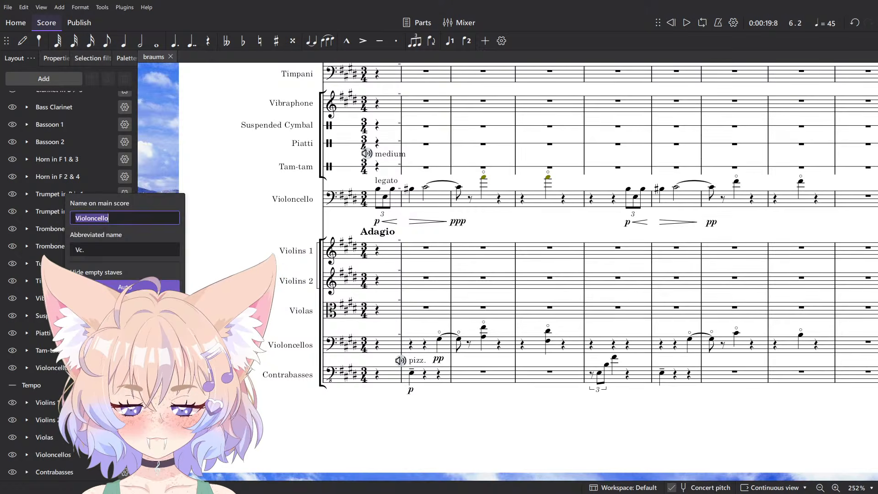
pyautogui.click(125, 368)
pyautogui.doubleClick(456, 219)
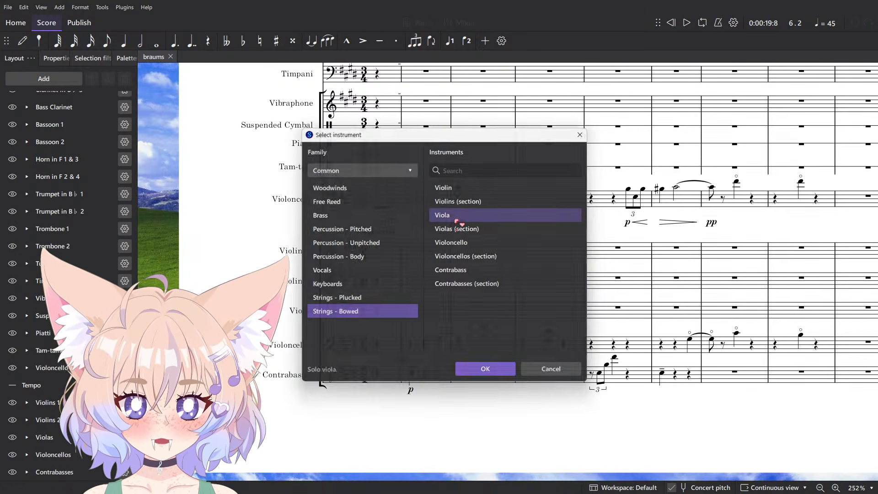
# Assign an Orchestral Tools Viola sound from MuseSounds to the solo Viola's mixer channel and save the score.
pyautogui.press('F10')
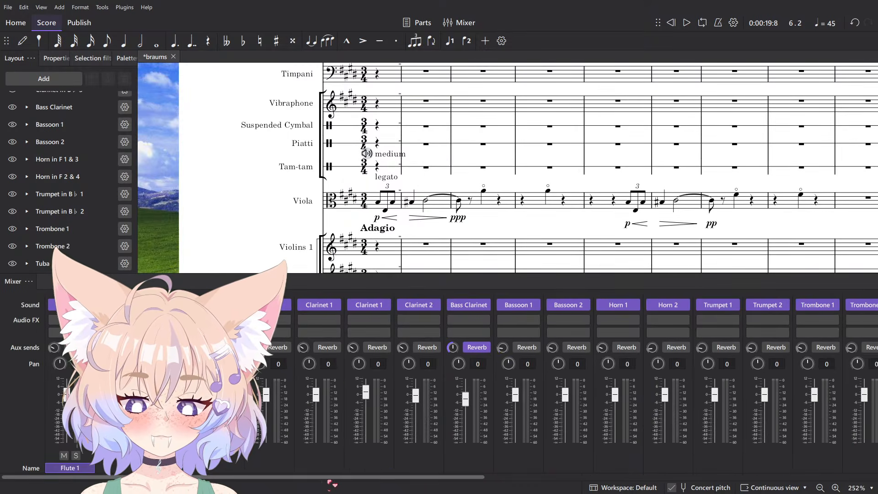
pyautogui.click(520, 304)
pyautogui.moveTo(553, 335)
pyautogui.moveTo(649, 378)
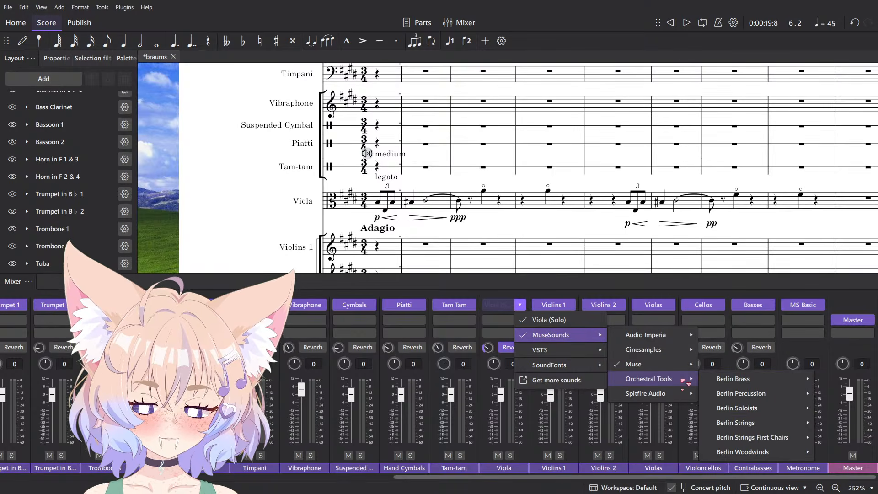
pyautogui.moveTo(785, 424)
pyautogui.click(644, 448)
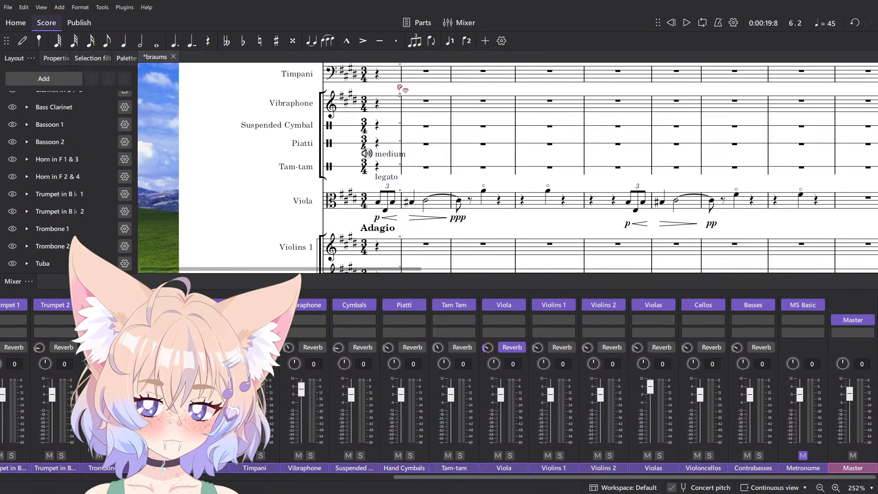
pyautogui.press('F10')
pyautogui.scroll(2, 398, 258)
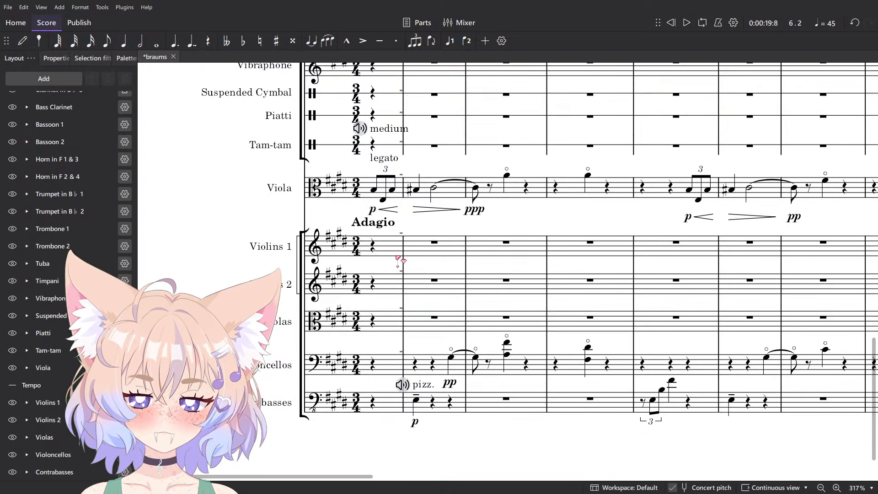
pyautogui.hotkey('ctrl', 's')
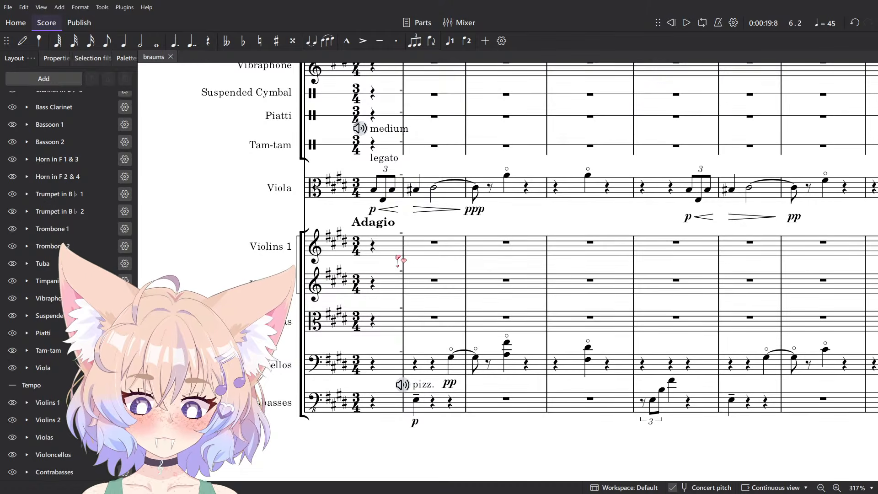
# Delete the Violoncellos section passage from beat 3 of measure 2 through the end of its harmonics.
pyautogui.moveTo(676, 289); pyautogui.dragTo(586, 273)
pyautogui.click(832, 355)
pyautogui.keyDown('shift'); pyautogui.click(358, 347); pyautogui.keyUp('shift')
pyautogui.press('x')
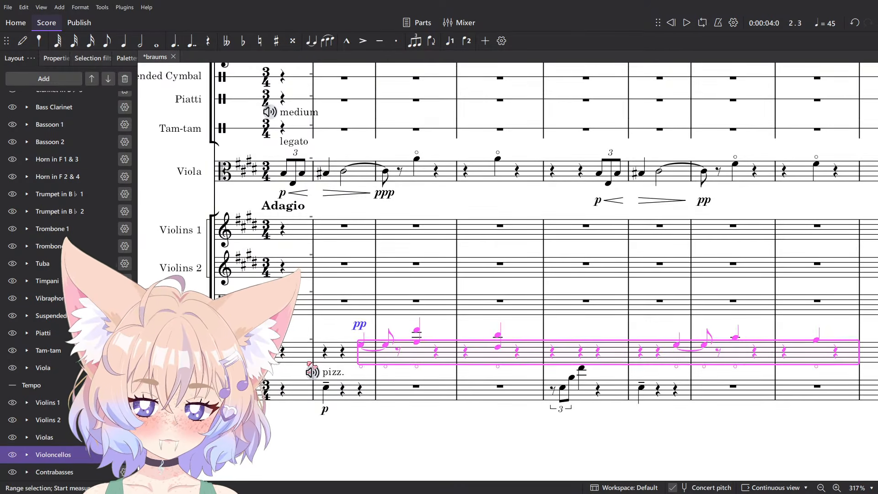
pyautogui.scroll(3, 310, 365)
pyautogui.press('Delete')
# Enter a quarter-note E2 with a pp dynamic at the start of measure 2 in the Violoncellos, and play it back briefly.
pyautogui.press('n')
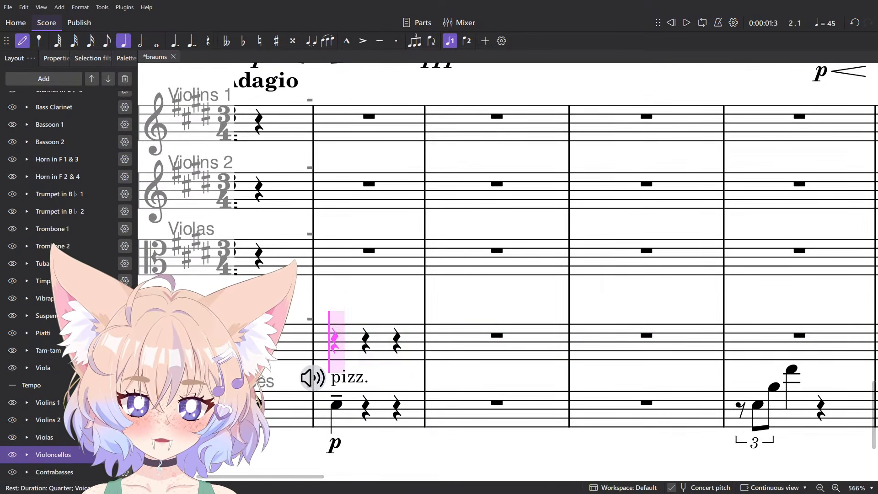
pyautogui.press('e')
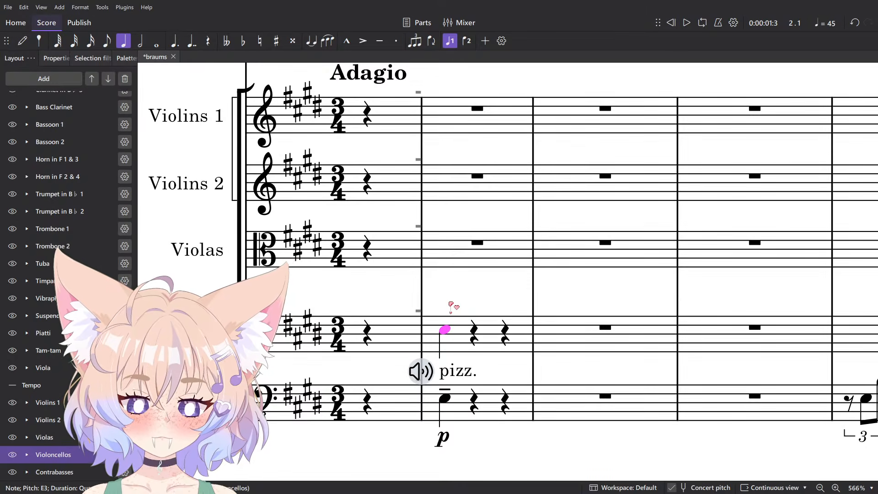
pyautogui.hotkey('ctrl', 'd')
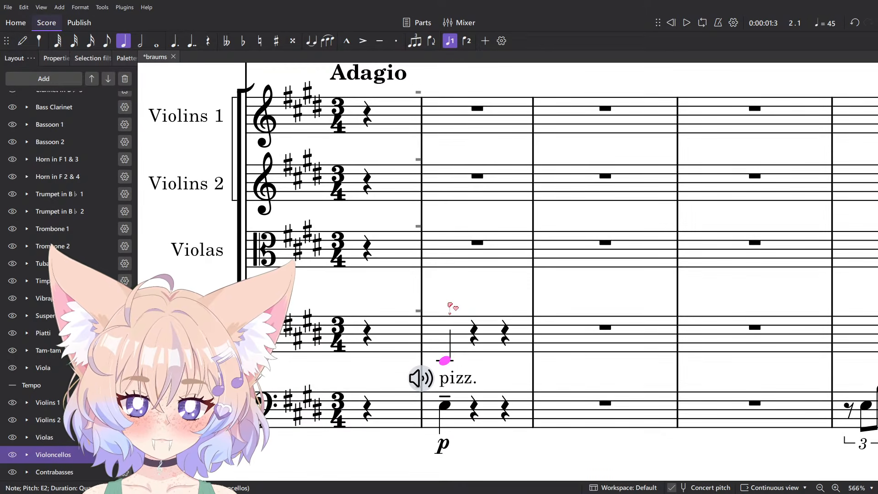
pyautogui.write('pp')
pyautogui.press('Escape')
pyautogui.press('space')
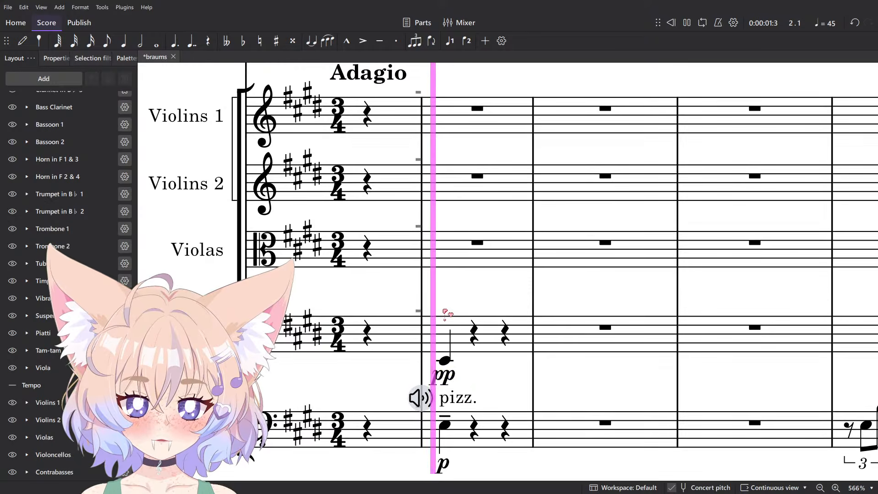
pyautogui.press('space')
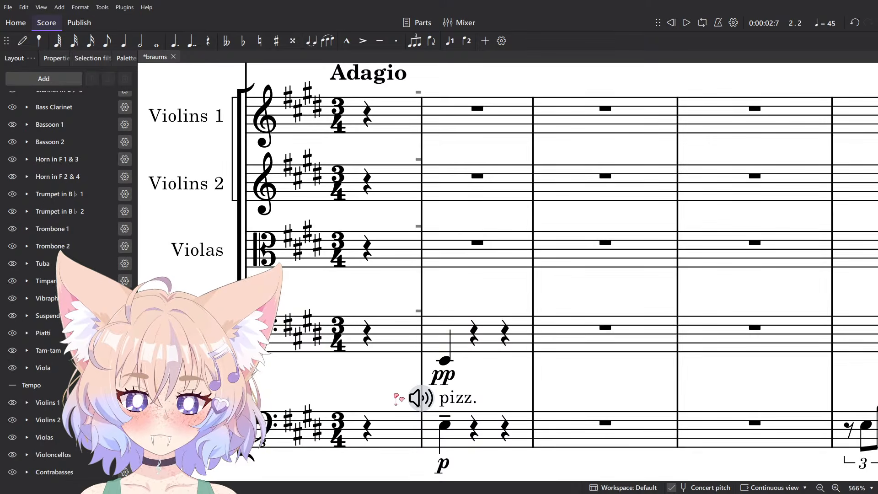
# Lengthen the Violoncellos' E2 to fill measure 2 as a dotted half note, clearing the tied notes in measures 3 and 4.
pyautogui.click(443, 362)
pyautogui.press('8')
pyautogui.click(621, 336)
pyautogui.hotkey('ctrl', 'shift', 'Right')
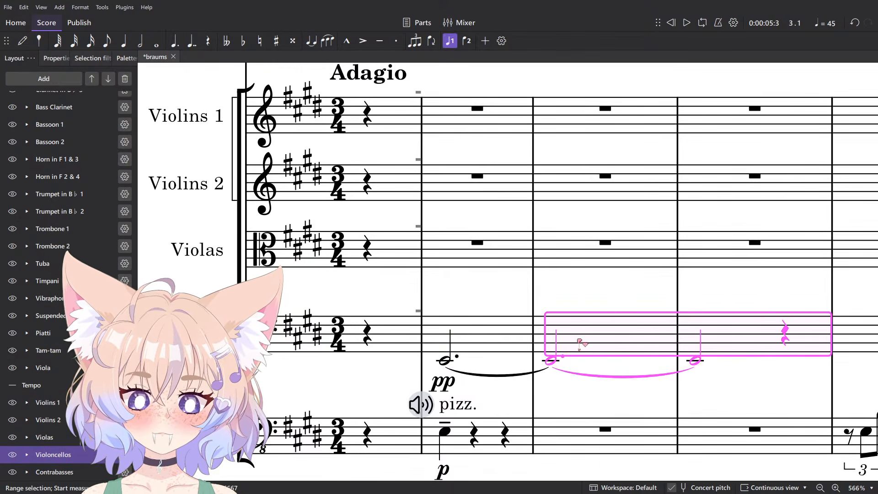
pyautogui.press('Delete')
# Play back the opening measures and review the Viola line against the Violoncellos' dotted half note and its pp dynamic.
pyautogui.click(511, 326)
pyautogui.press('space')
pyautogui.scroll(-8, 508, 299)
pyautogui.scroll(7, 497, 201)
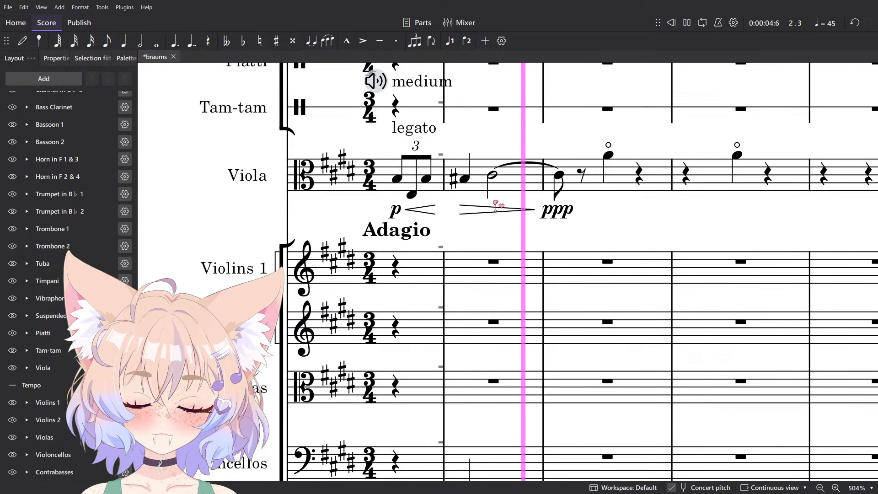
pyautogui.press('space')
pyautogui.scroll(1, 484, 205)
pyautogui.scroll(-6, 484, 204)
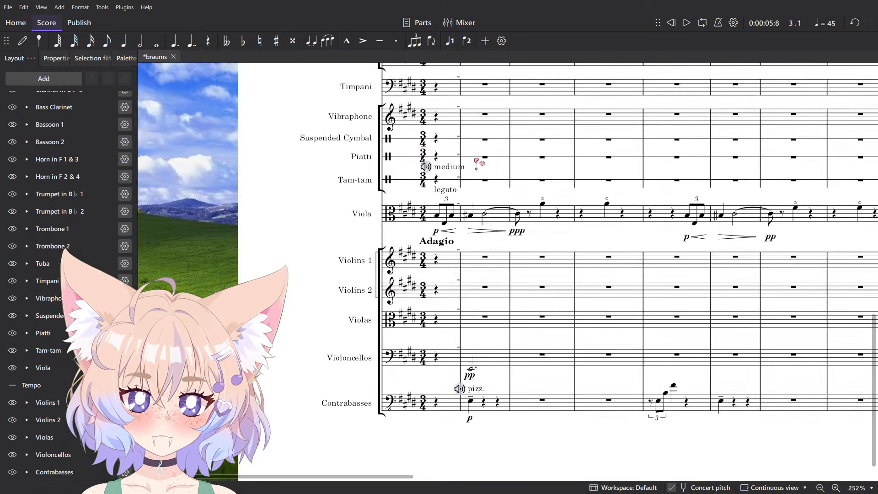
pyautogui.scroll(6, 466, 371)
pyautogui.click(416, 301)
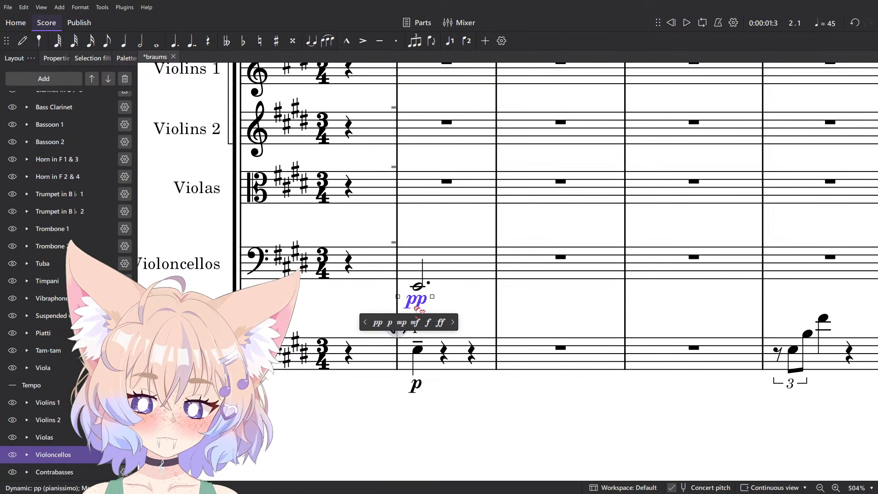
pyautogui.scroll(-7, 418, 295)
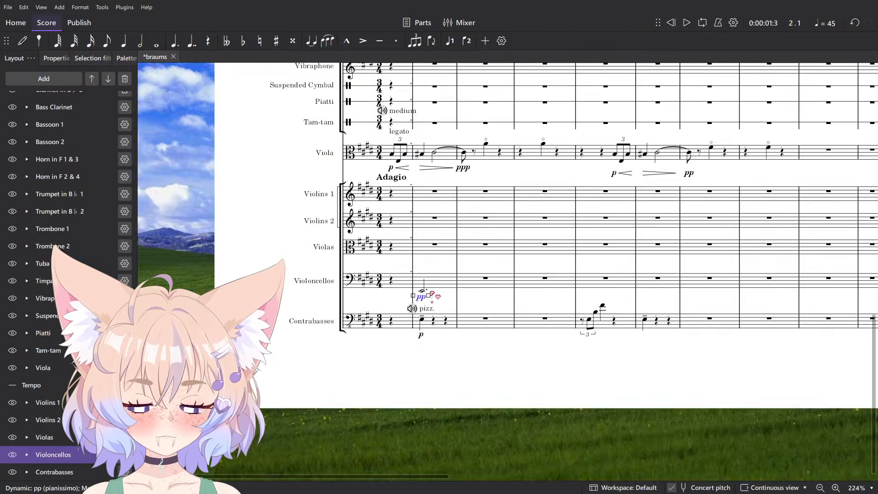
# Move the Bassoon 1 and 2 passage in measures 1 and 2 to the Horn in F 1 & 3 and Horn in F 2 & 4 staves.
pyautogui.scroll(12, 419, 292)
pyautogui.scroll(-5, 424, 303)
pyautogui.scroll(5, 428, 304)
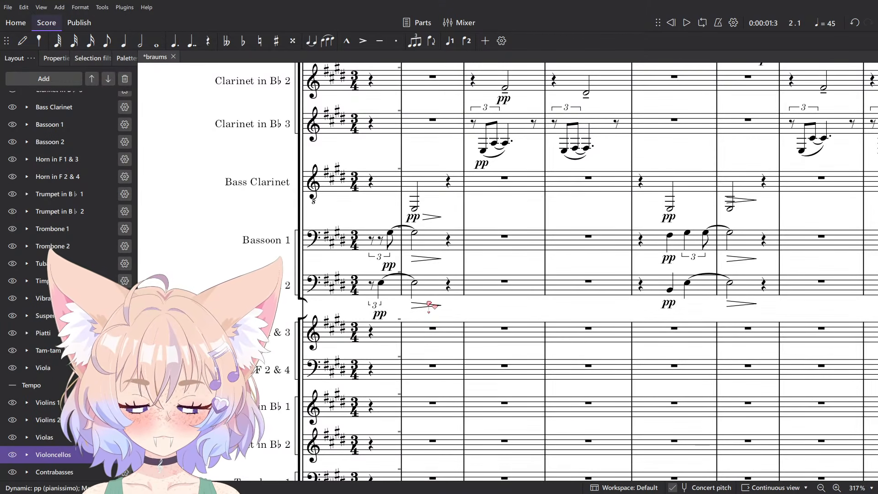
pyautogui.click(422, 289)
pyautogui.scroll(2, 379, 311)
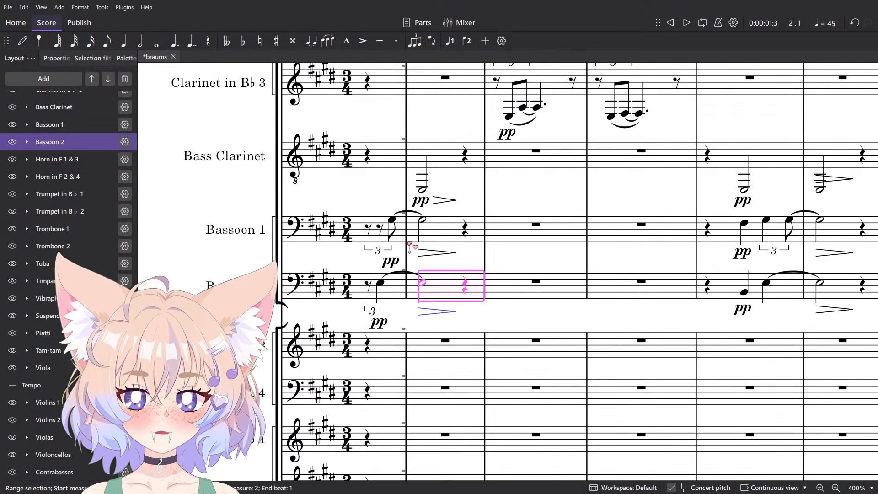
pyautogui.scroll(3, 411, 247)
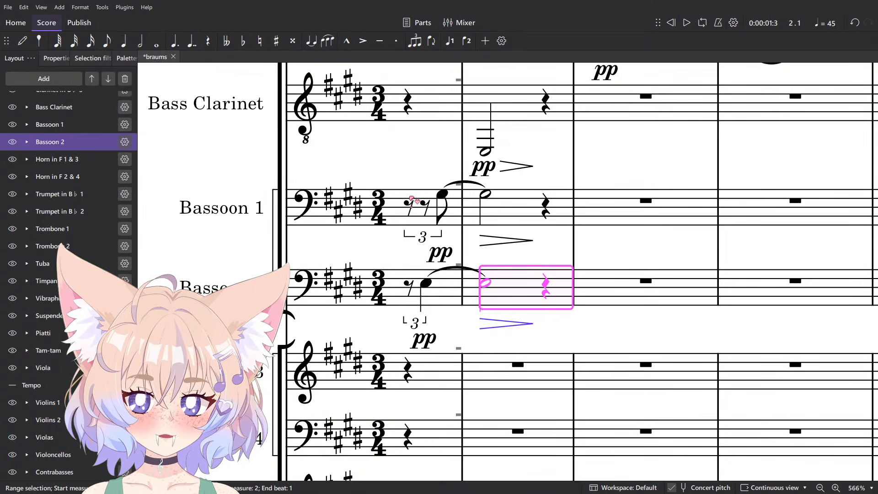
pyautogui.keyDown('shift'); pyautogui.click(411, 201); pyautogui.keyUp('shift')
pyautogui.hotkey('ctrl', 'x')
pyautogui.click(445, 377)
pyautogui.hotkey('ctrl', 'v')
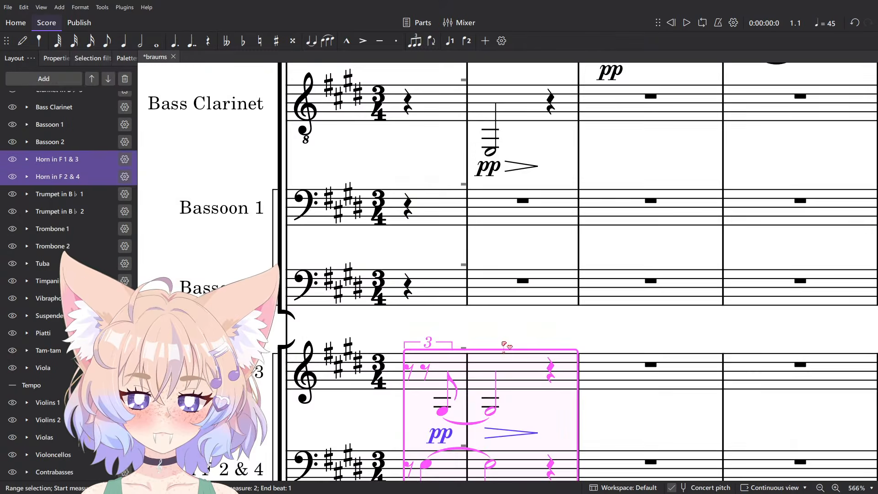
# Inspect the notes and hairpins moved to the two horn staves and play the passage back from measure 1.
pyautogui.scroll(-3, 506, 347)
pyautogui.press('Escape')
pyautogui.scroll(1, 418, 316)
pyautogui.click(429, 290)
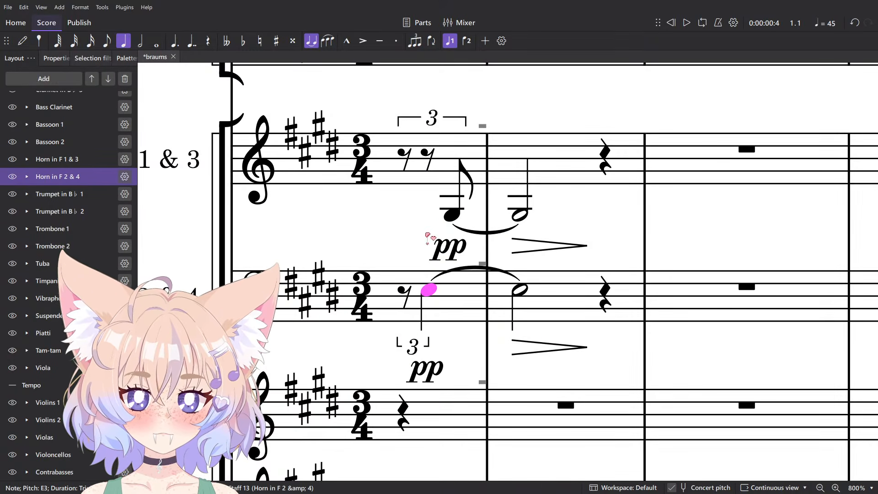
pyautogui.press('n')
pyautogui.press('Escape')
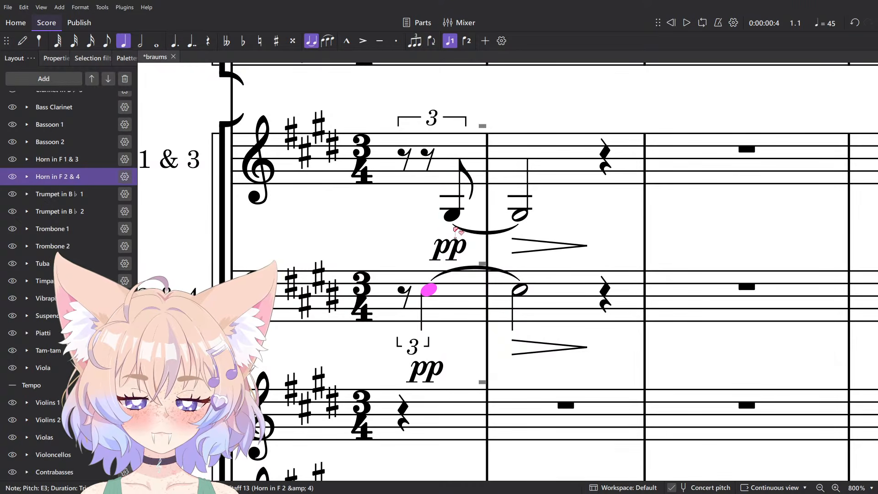
pyautogui.click(418, 163)
pyautogui.click(567, 250)
pyautogui.scroll(-3, 571, 219)
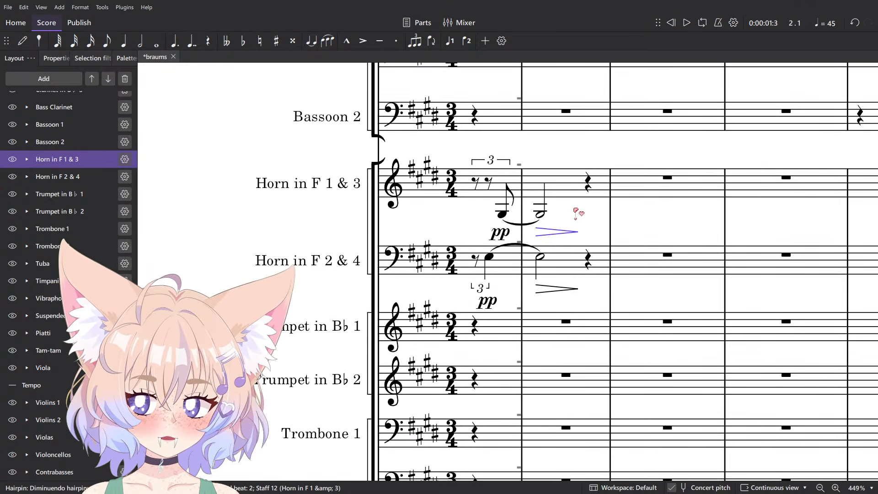
pyautogui.click(476, 183)
pyautogui.press('space')
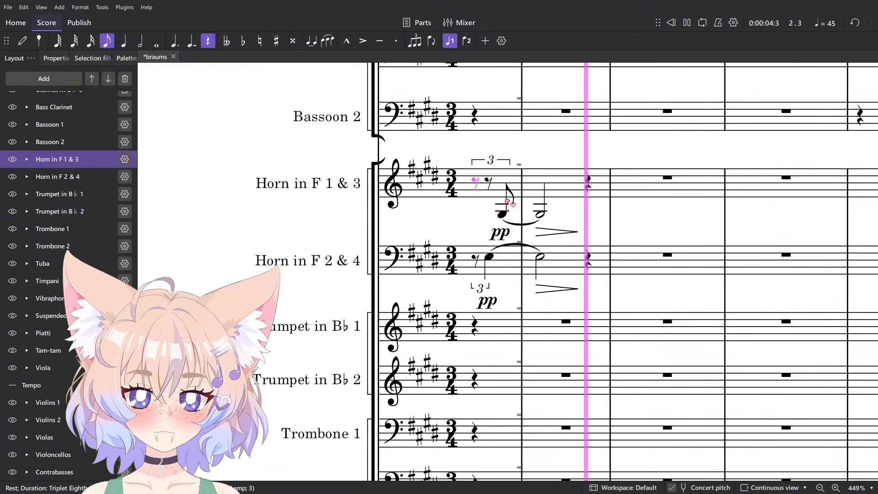
pyautogui.press('space')
# Audition the first note of each horn staff and replay the pickup into measure 2.
pyautogui.scroll(3, 507, 201)
pyautogui.click(478, 291)
pyautogui.click(500, 226)
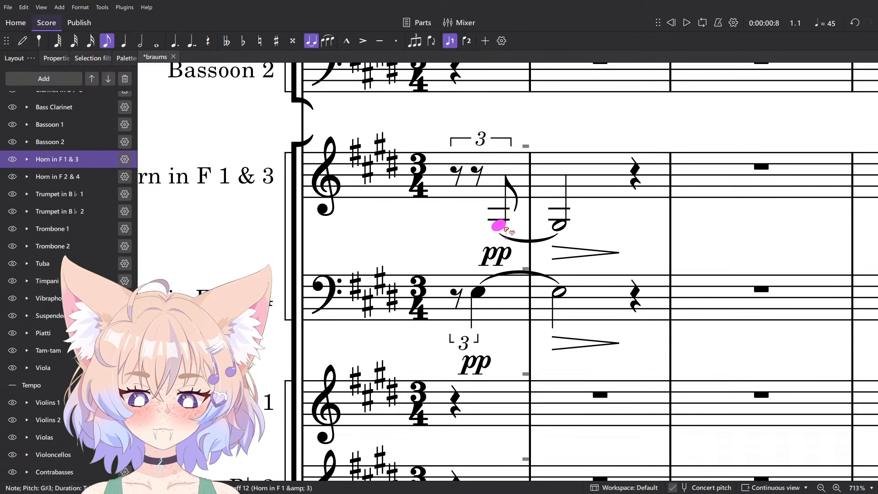
pyautogui.click(458, 183)
pyautogui.press('space')
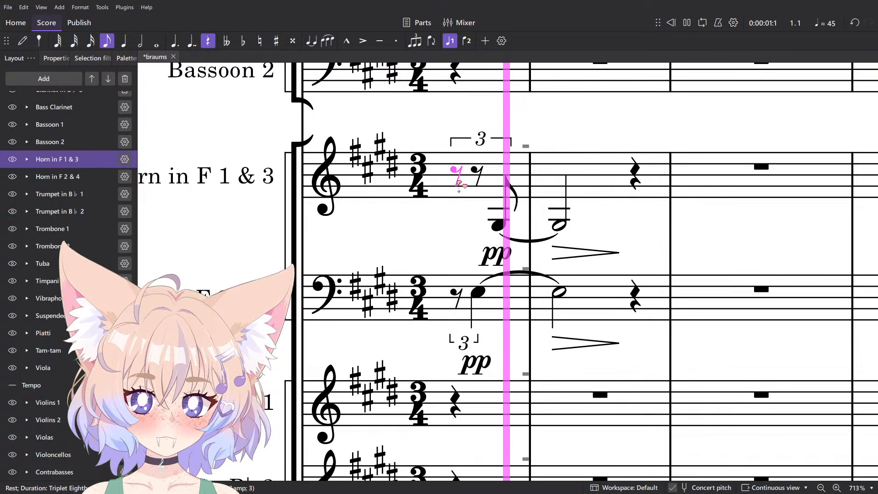
pyautogui.press('space')
pyautogui.scroll(-3, 587, 224)
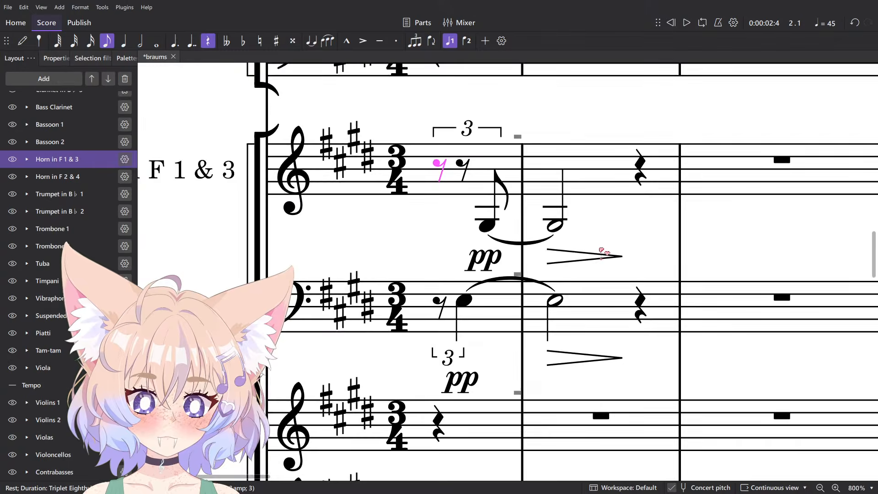
pyautogui.moveTo(534, 197); pyautogui.dragTo(472, 351)
pyautogui.scroll(-2, 466, 359)
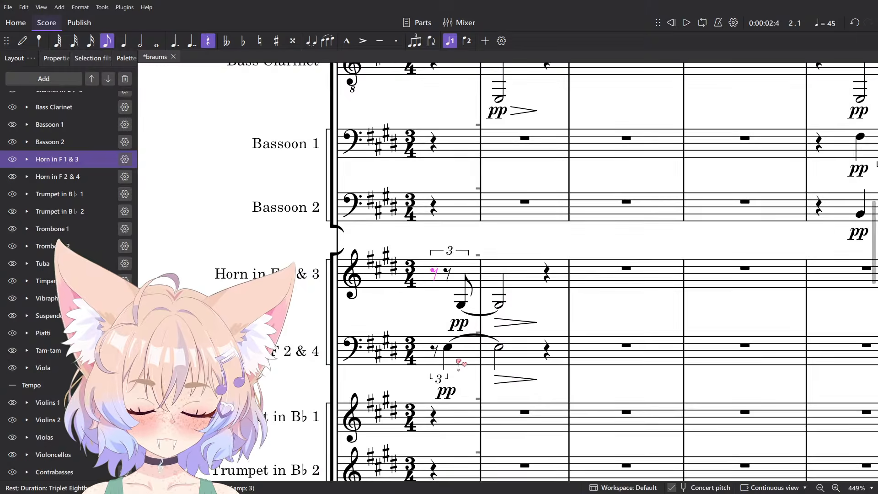
# Try a p dynamic in place of pp on both horn staves in measure 1 and play it back.
pyautogui.scroll(5, 459, 348)
pyautogui.click(439, 411)
pyautogui.keyDown('ctrl'); pyautogui.click(459, 304); pyautogui.keyUp('ctrl')
pyautogui.hotkey('ctrl', 'z')
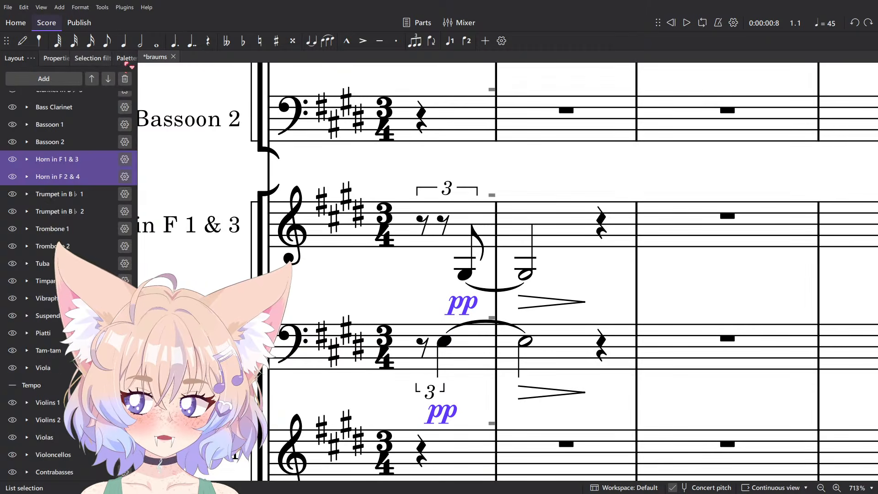
pyautogui.click(126, 58)
pyautogui.click(44, 247)
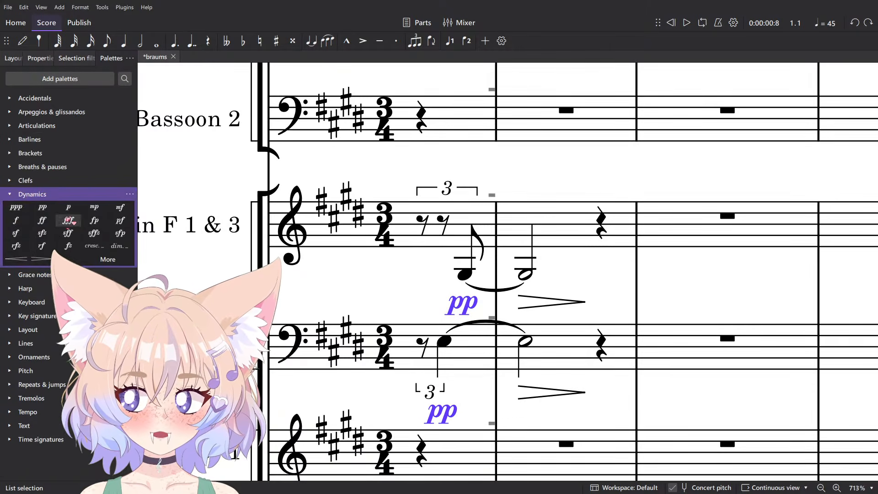
pyautogui.click(68, 207)
pyautogui.click(561, 162)
pyautogui.press('space')
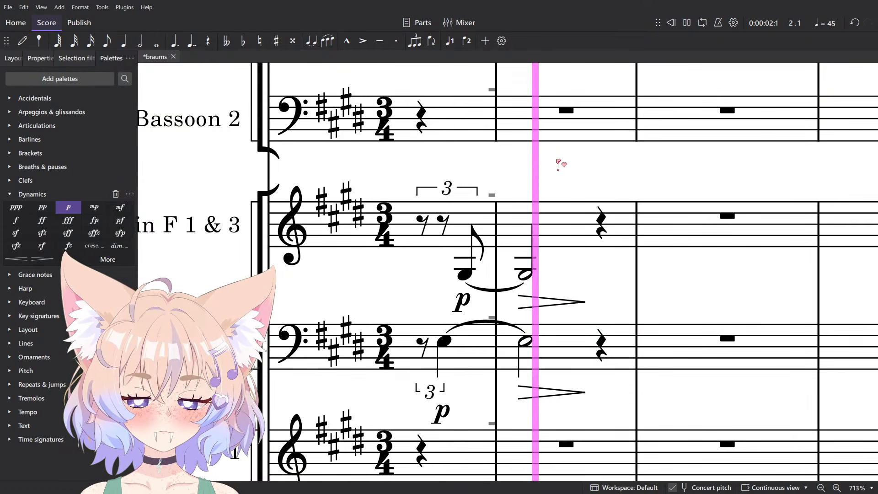
pyautogui.press('space')
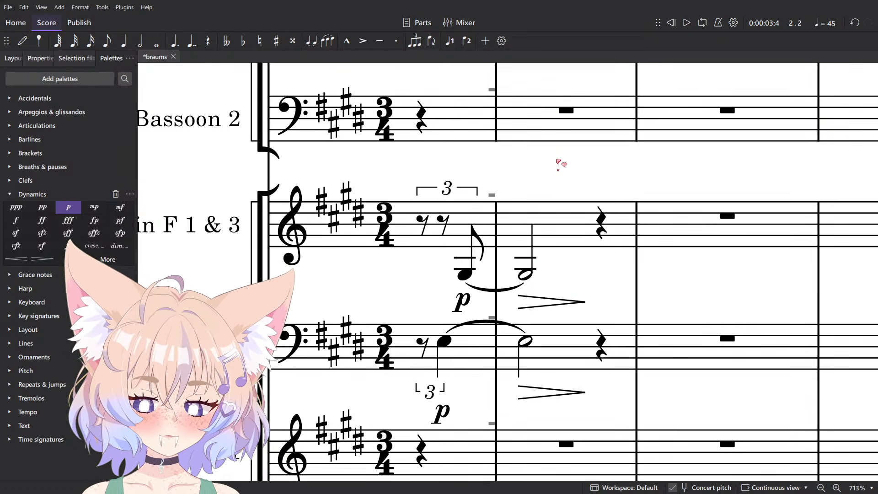
# Undo the dynamic change on both horn staves and play the passage briefly.
pyautogui.hotkey('ctrl', 'z')
pyautogui.press('space')
pyautogui.press('space')
pyautogui.keyDown('ctrl'); pyautogui.scroll(-5, 537, 188); pyautogui.keyUp('ctrl')
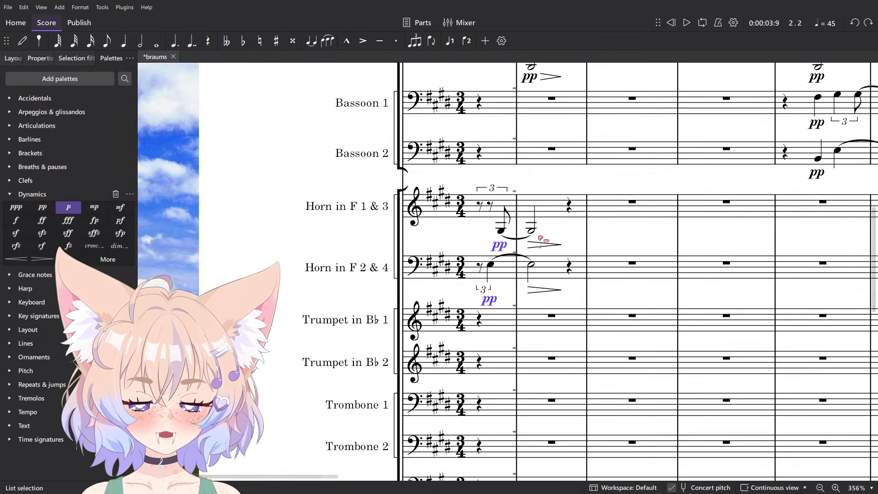
# Try to start a second voice in Horn in F 1 & 3 at measure 1 with an eighth rest.
pyautogui.keyDown('ctrl'); pyautogui.scroll(5, 507, 251); pyautogui.keyUp('ctrl')
pyautogui.click(473, 277)
pyautogui.click(472, 159)
pyautogui.click(493, 211)
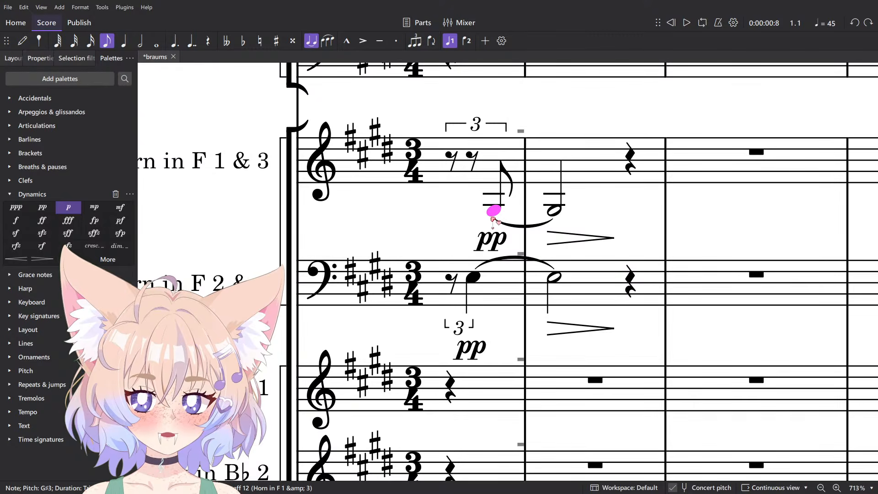
pyautogui.press('n')
pyautogui.hotkey('ctrl', 'alt', '2')
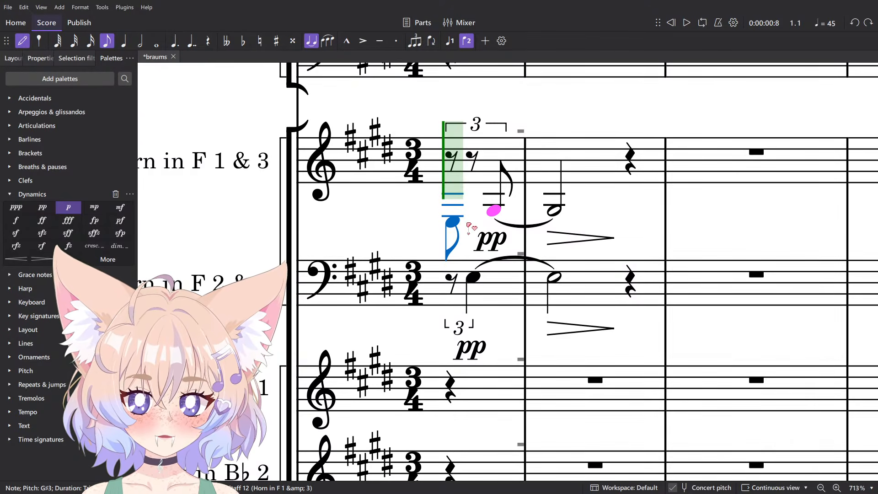
pyautogui.press('0')
pyautogui.press('5')
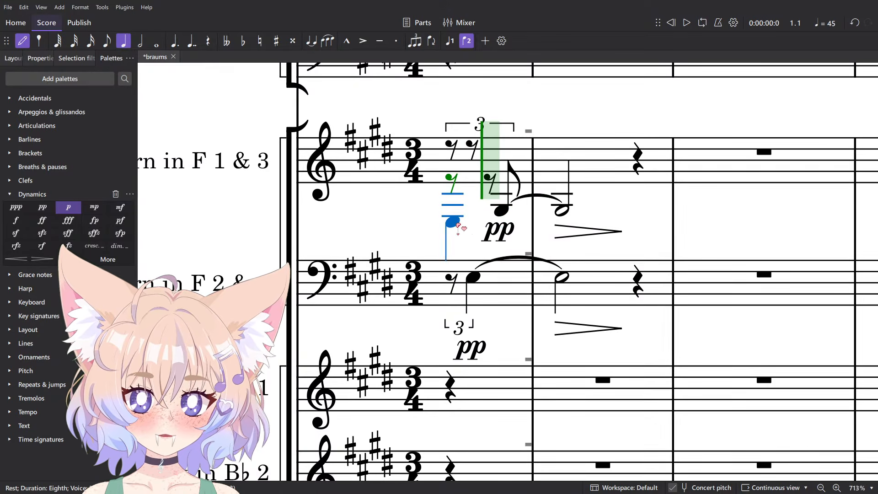
pyautogui.hotkey('ctrl', 'z')
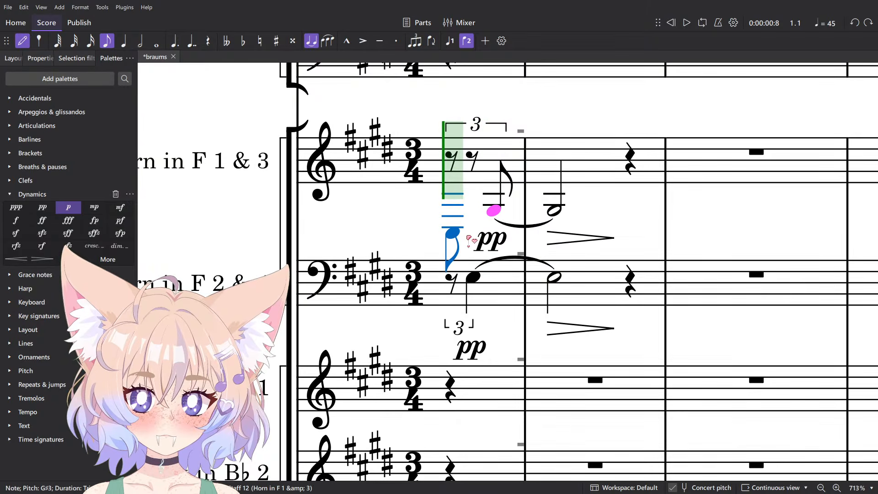
pyautogui.press('Escape')
# Save the score and play back the horn passage from measure 1.
pyautogui.keyDown('ctrl'); pyautogui.scroll(-2, 579, 276); pyautogui.keyUp('ctrl')
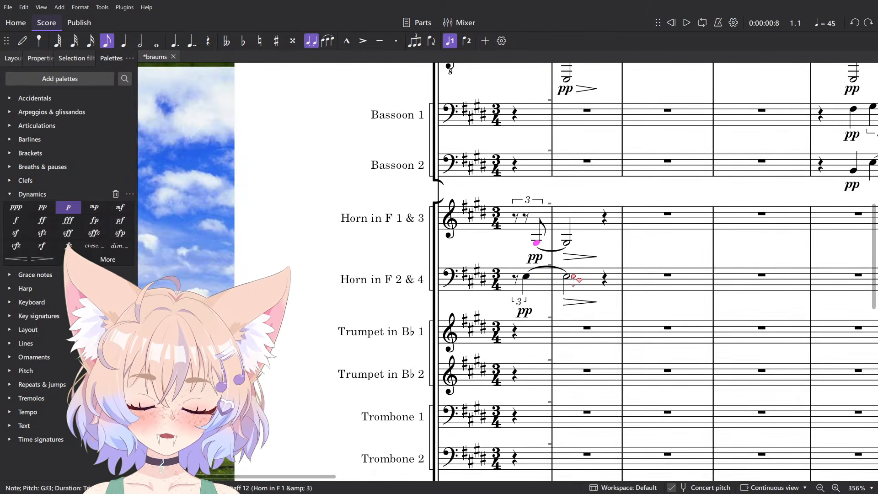
pyautogui.hotkey('ctrl', 's')
pyautogui.press('space')
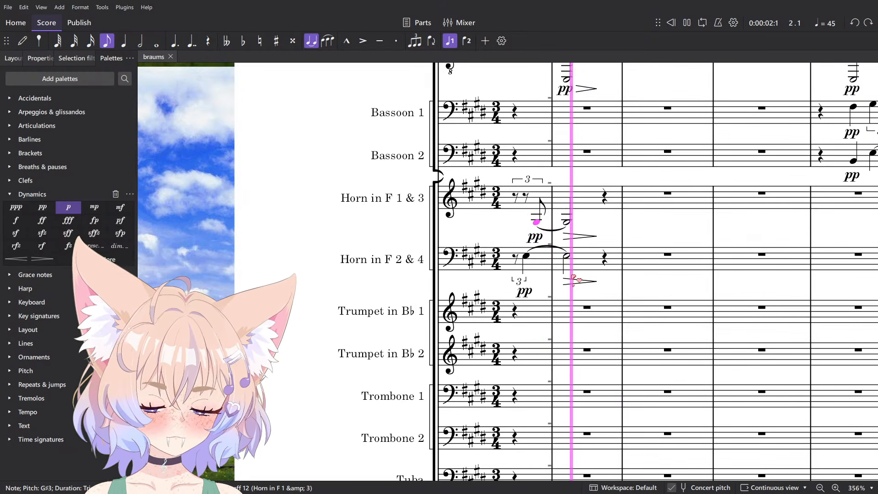
pyautogui.press('space')
# Delete the Bass Clarinet's passage in measure 2 and play back the measure with the strings in view.
pyautogui.scroll(5, 567, 275)
pyautogui.click(580, 261)
pyautogui.press('Delete')
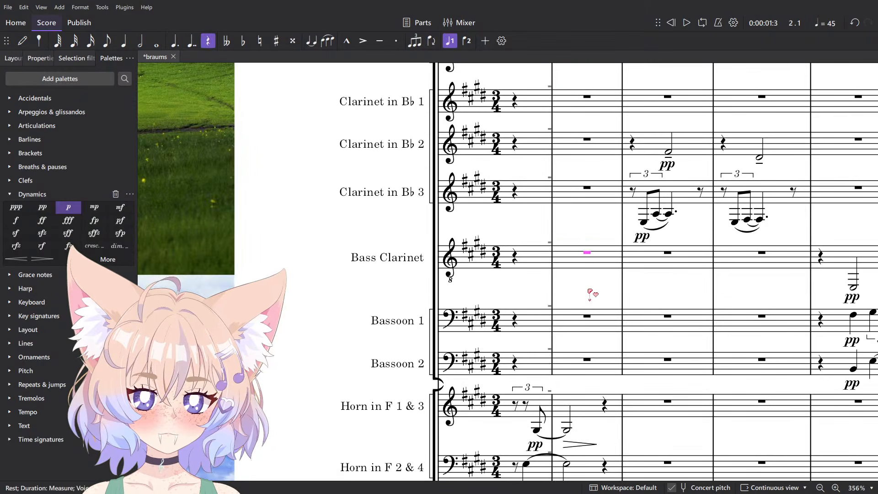
pyautogui.press('space')
pyautogui.scroll(-15, 570, 298)
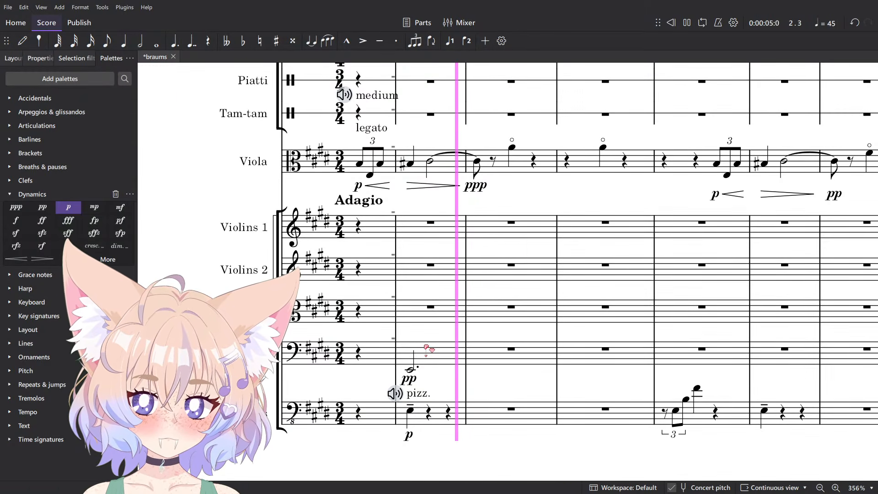
pyautogui.press('space')
# Undo the last edit to the Violoncellos' dotted half note in measure 2 and play the measure back.
pyautogui.scroll(5, 413, 374)
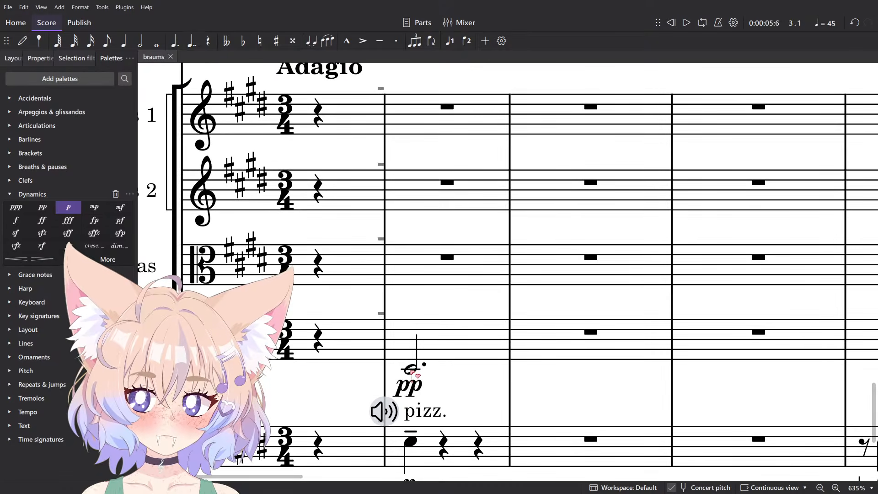
pyautogui.click(411, 371)
pyautogui.press('+')
pyautogui.hotkey('ctrl', 'z')
pyautogui.press('space')
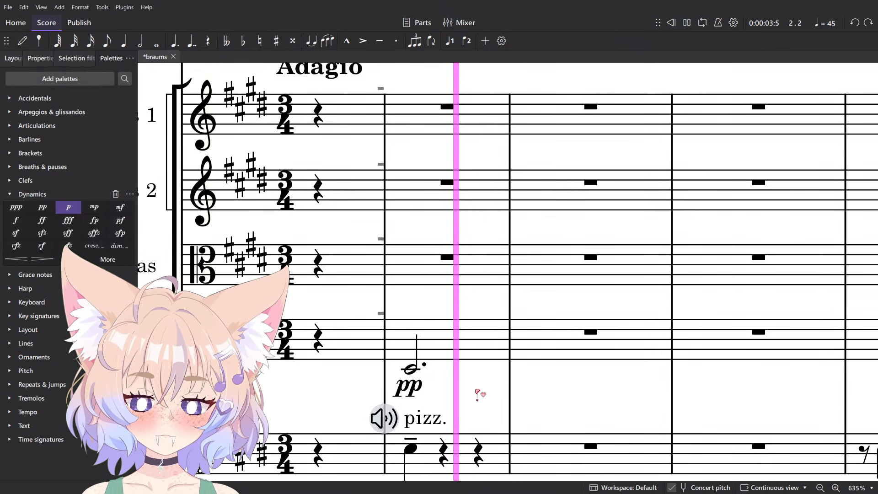
pyautogui.press('space')
# Shorten the Violoncellos' E2 in measure 2 to a half note and enter a quarter-note E3 on beat 2 of the Violas.
pyautogui.click(412, 369)
pyautogui.press('n')
pyautogui.press('5')
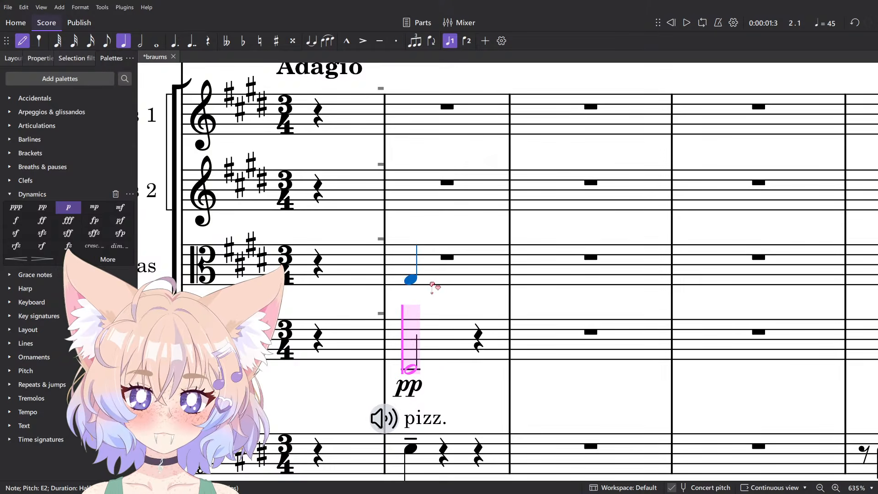
pyautogui.click(412, 274)
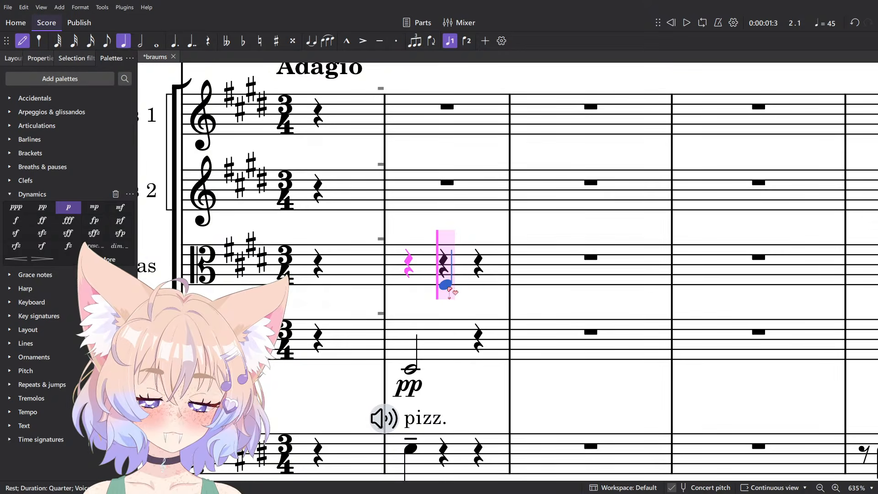
pyautogui.click(445, 292)
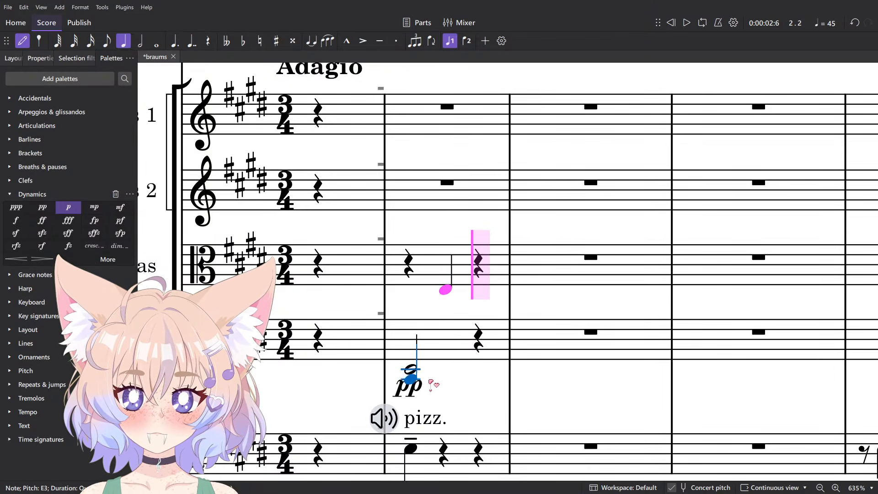
pyautogui.press('Escape')
pyautogui.click(411, 372)
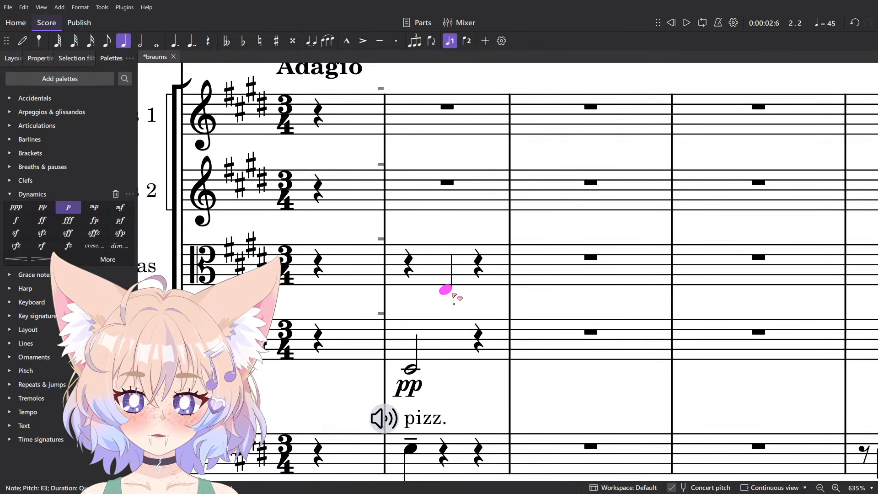
# Lengthen the Violas' E3 on beat 2 of measure 2 to a half note tied into dotted half notes in the following measures.
pyautogui.press('9')
pyautogui.click(585, 258)
pyautogui.scroll(-6, 587, 257)
pyautogui.moveTo(687, 254); pyautogui.dragTo(547, 260)
pyautogui.scroll(5, 548, 260)
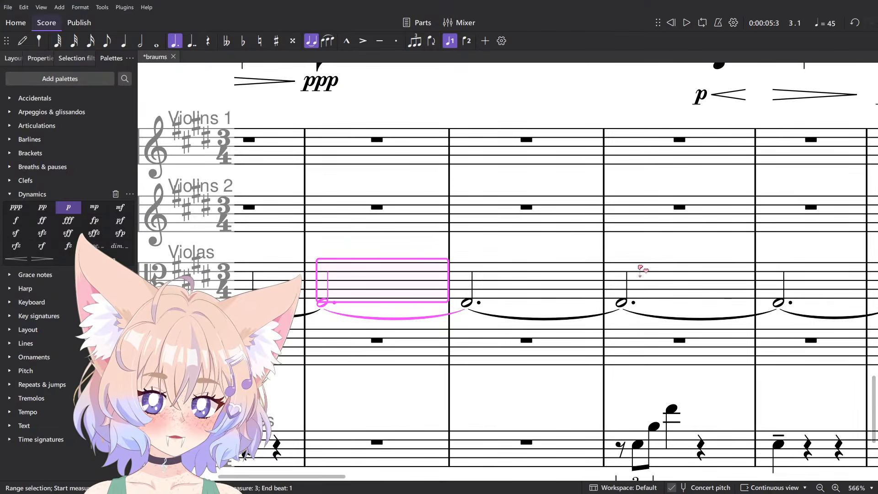
# Remove the Violas' tied E3 notes from measure 4 onward, keeping only measures 2 and 3.
pyautogui.moveTo(700, 278); pyautogui.dragTo(576, 287)
pyautogui.scroll(-6, 612, 288)
pyautogui.click(720, 293)
pyautogui.scroll(5, 392, 284)
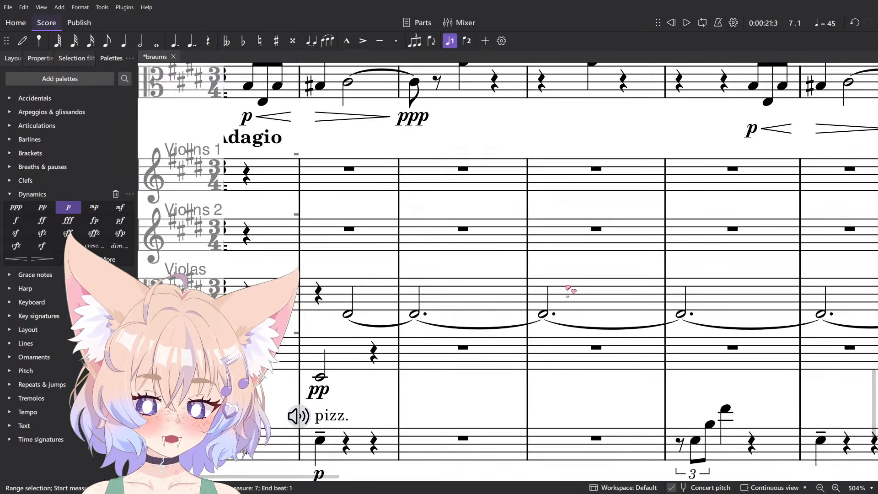
pyautogui.scroll(2, 398, 296)
pyautogui.press('Escape')
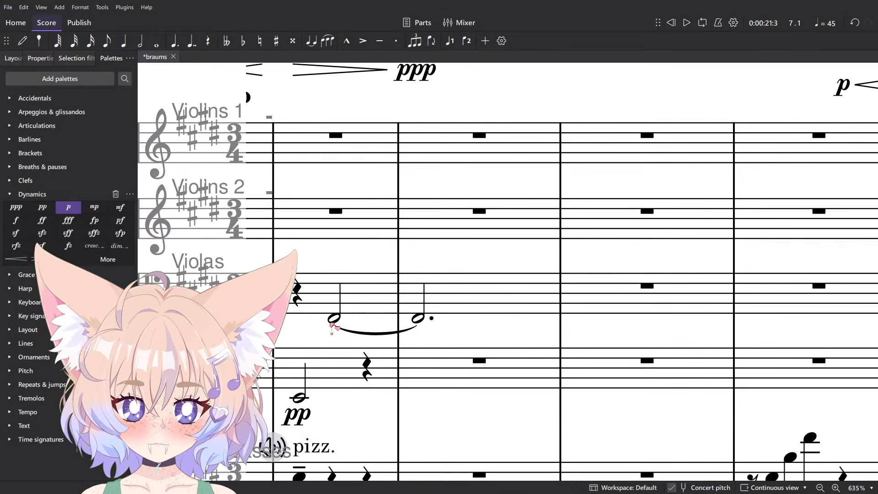
# Add a pp dynamic to the Violas' E3 in measure 2 and play back the measure.
pyautogui.click(332, 321)
pyautogui.hotkey('ctrl', 'd')
pyautogui.write('pp')
pyautogui.click(297, 292)
pyautogui.press('space')
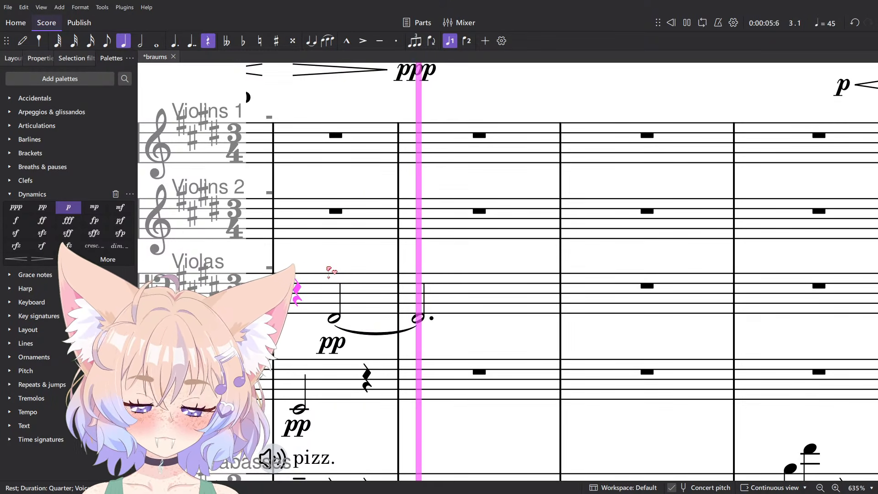
pyautogui.press('space')
pyautogui.scroll(-4, 329, 270)
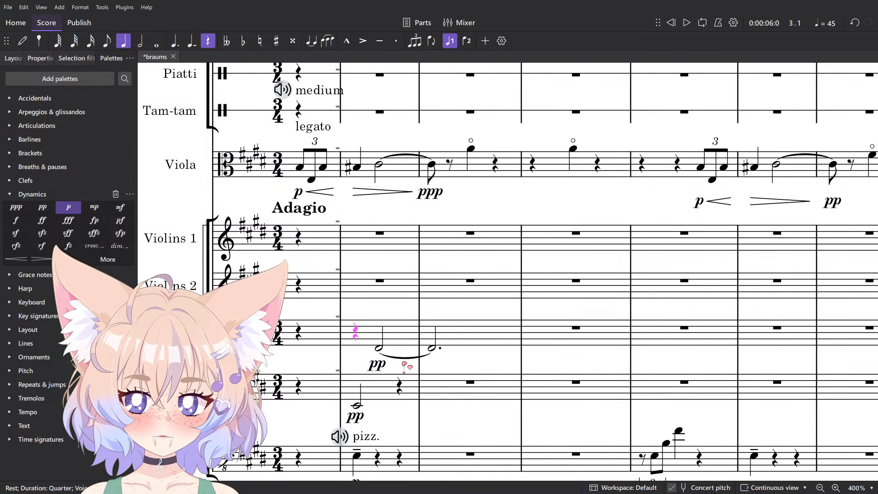
# Change the solo Viola's ppp in measure 3 to pp and play the score back from that measure.
pyautogui.click(434, 194)
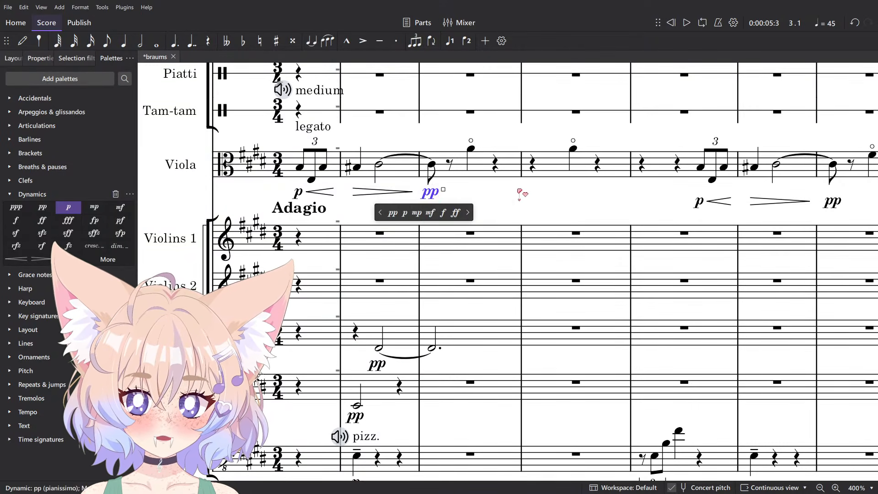
pyautogui.press('space')
pyautogui.scroll(5, 535, 176)
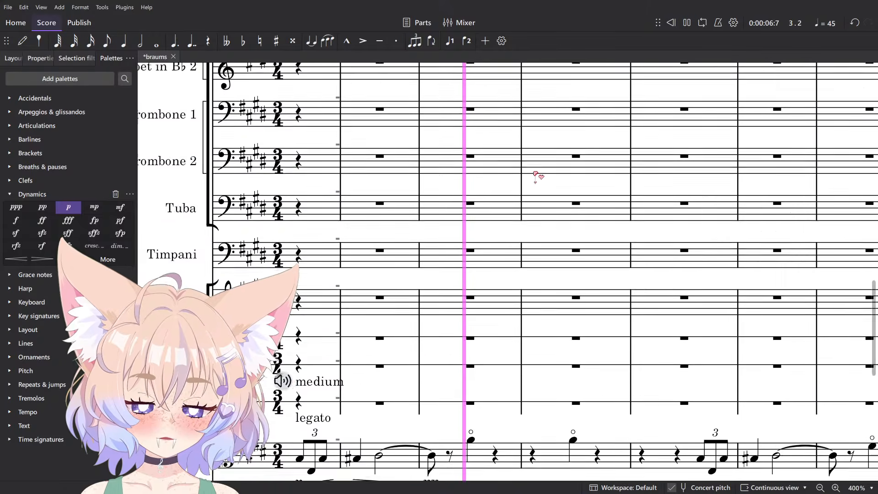
pyautogui.scroll(8, 534, 173)
pyautogui.scroll(-8, 533, 169)
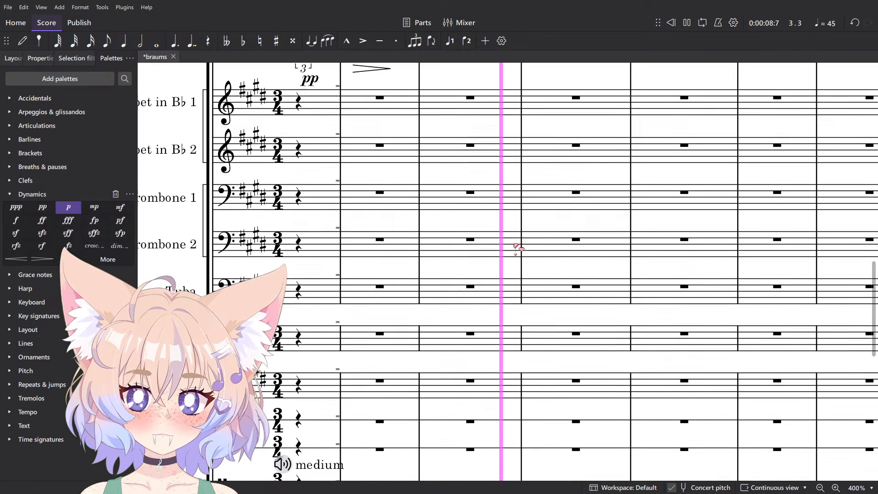
pyautogui.scroll(-8, 517, 247)
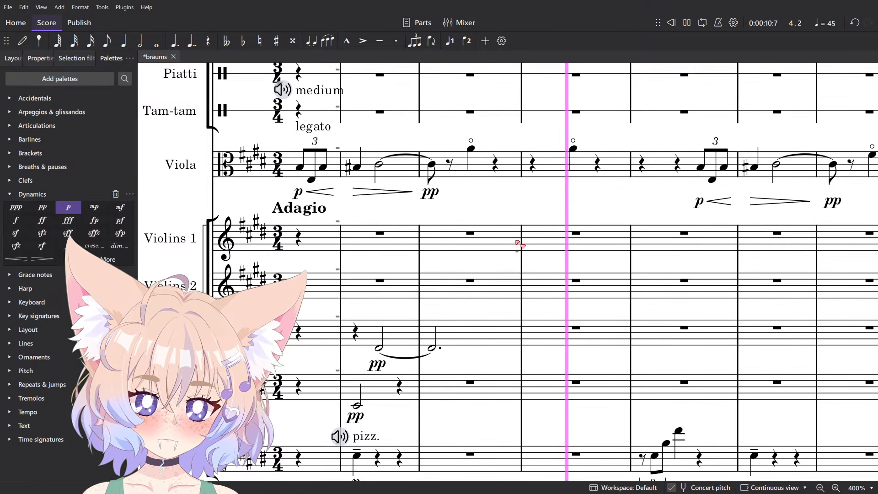
pyautogui.press('space')
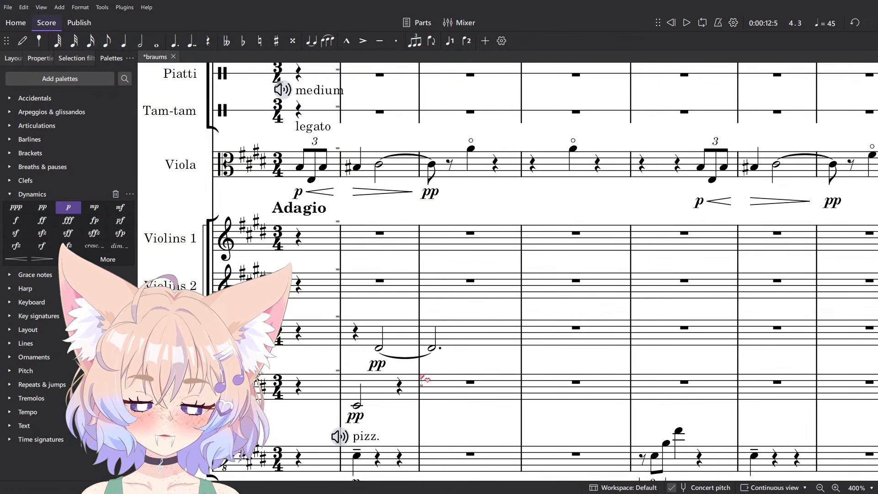
pyautogui.click(453, 347)
pyautogui.press('space')
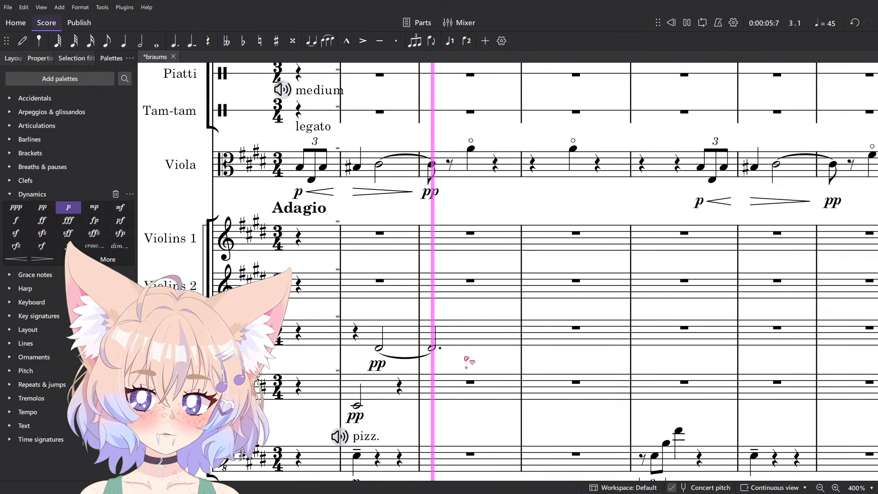
pyautogui.press('space')
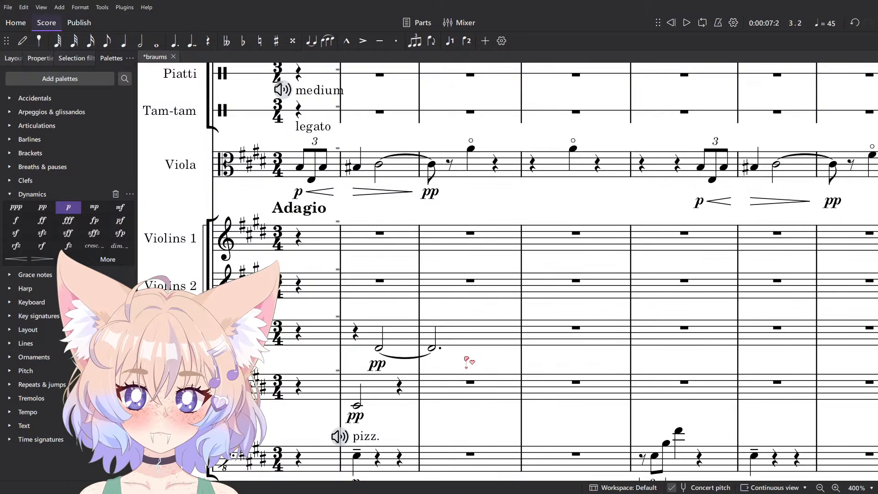
pyautogui.scroll(2, 466, 361)
pyautogui.click(422, 350)
pyautogui.scroll(-5, 430, 352)
pyautogui.moveTo(579, 308); pyautogui.dragTo(537, 315)
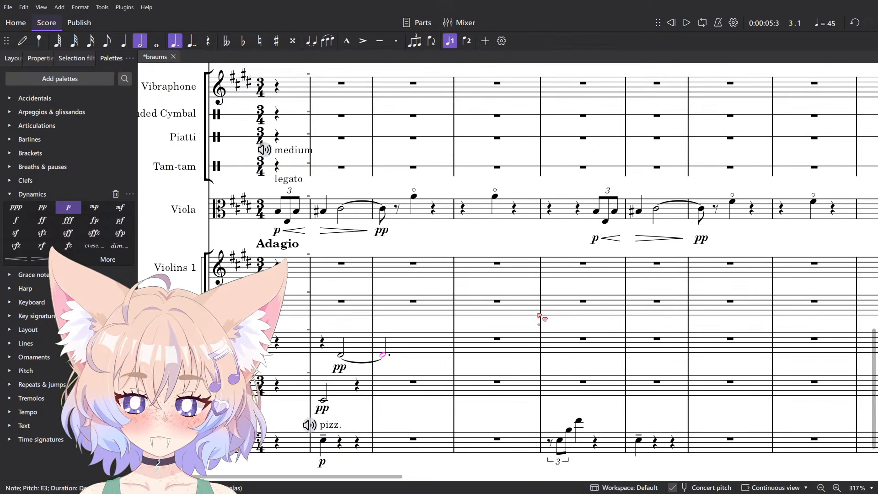
pyautogui.press('9')
pyautogui.moveTo(709, 350); pyautogui.dragTo(633, 350)
pyautogui.hotkey('ctrl', 'z')
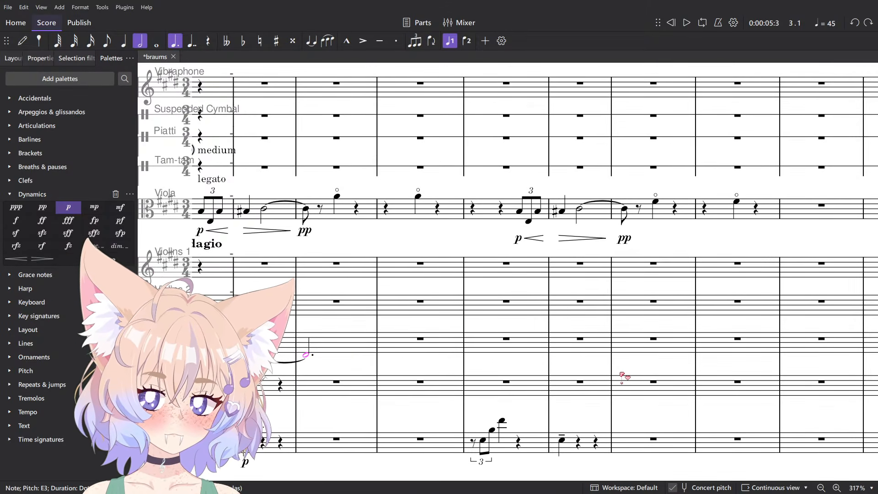
# Compare the solo Viola's harmonic in measure 3 with the piano score in brahms_7_fantasien.pdf and play it back.
pyautogui.scroll(5, 351, 204)
pyautogui.moveTo(350, 204); pyautogui.dragTo(494, 194)
pyautogui.click(470, 186)
pyautogui.scroll(-3, 475, 185)
pyautogui.hotkey('alt', 'Tab')
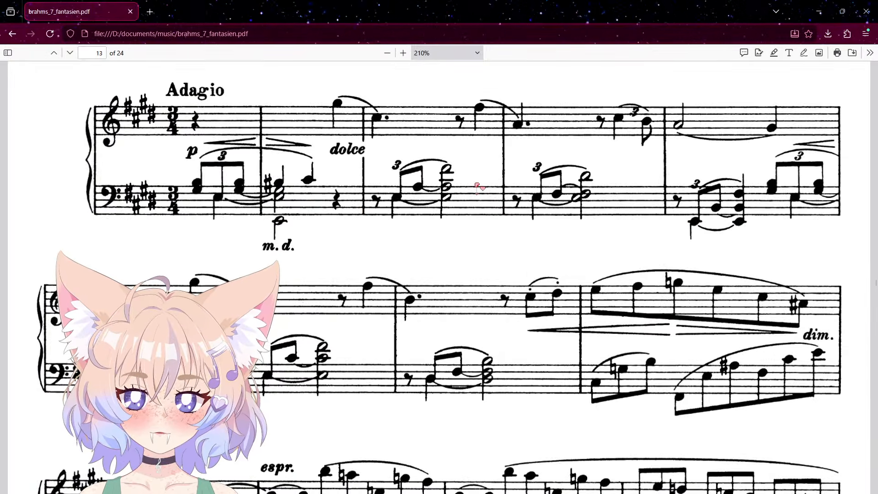
pyautogui.hotkey('alt', 'Tab')
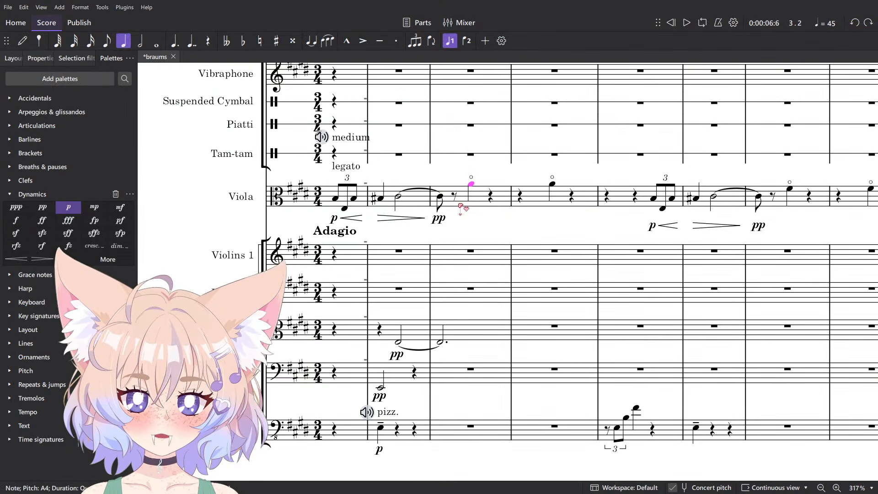
pyautogui.click(498, 204)
pyautogui.press('space')
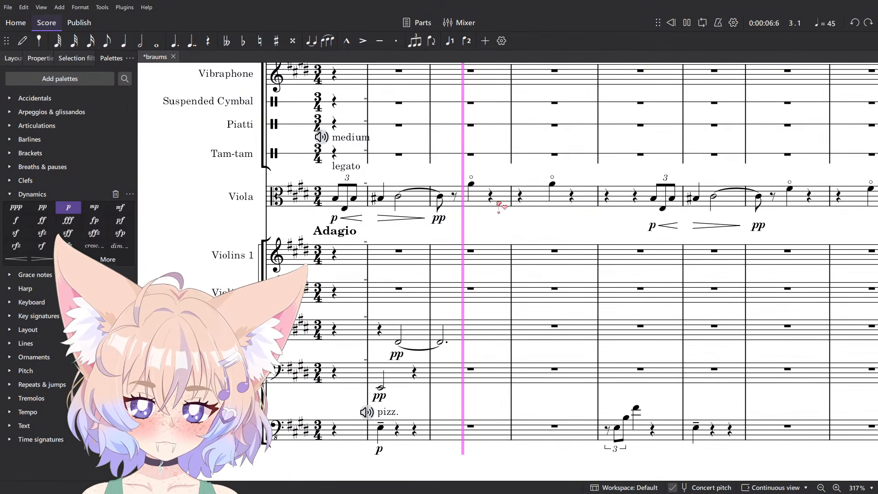
pyautogui.press('space')
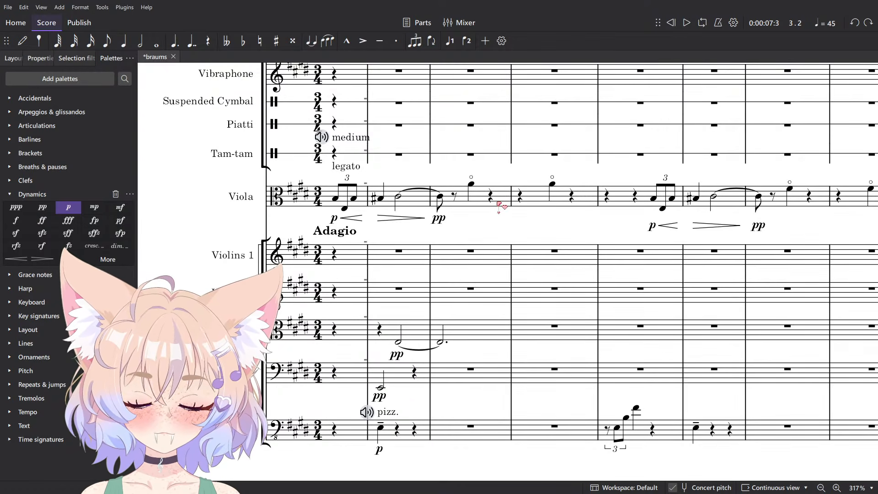
# Delete the solo Viola's harmonic notes in measures 3 and 4, leaving measure 4 as a whole-measure rest.
pyautogui.keyDown('ctrl'); pyautogui.scroll(4, 499, 205); pyautogui.keyUp('ctrl')
pyautogui.click(572, 183)
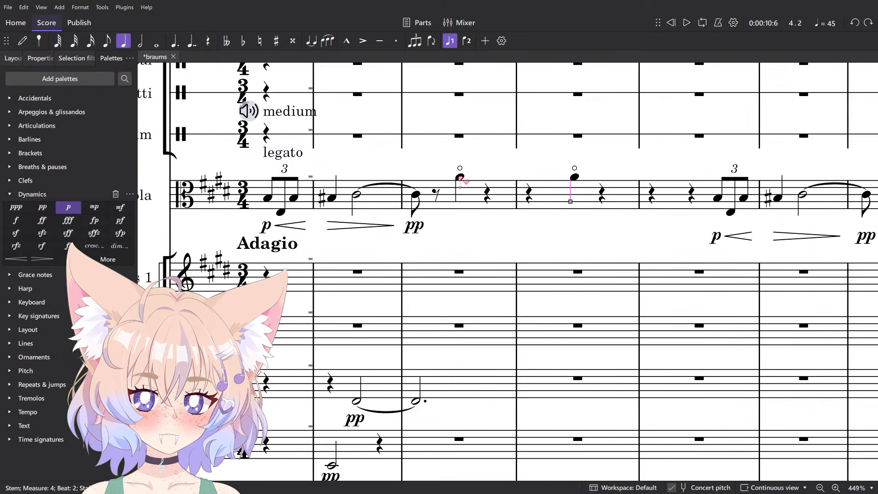
pyautogui.keyDown('shift'); pyautogui.click(461, 178); pyautogui.keyUp('shift')
pyautogui.press('Delete')
pyautogui.click(609, 227)
pyautogui.click(558, 195)
pyautogui.press('Delete')
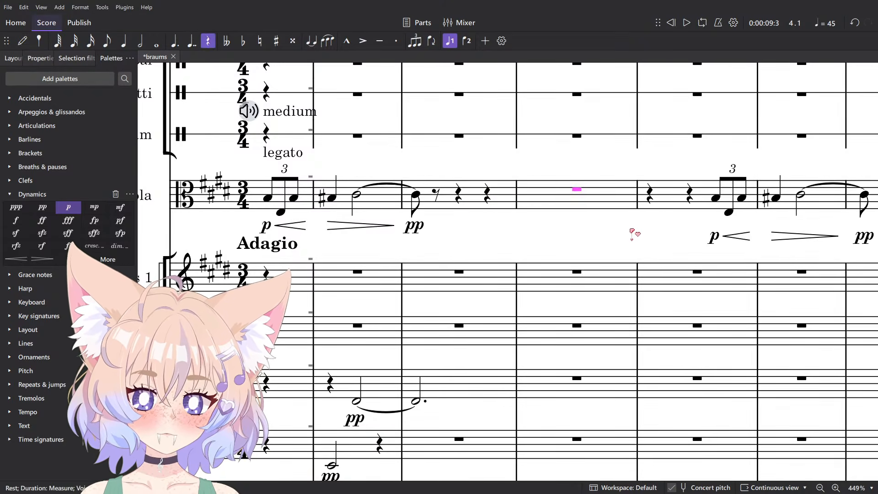
pyautogui.press('Escape')
pyautogui.keyDown('ctrl'); pyautogui.scroll(-5, 629, 234); pyautogui.keyUp('ctrl')
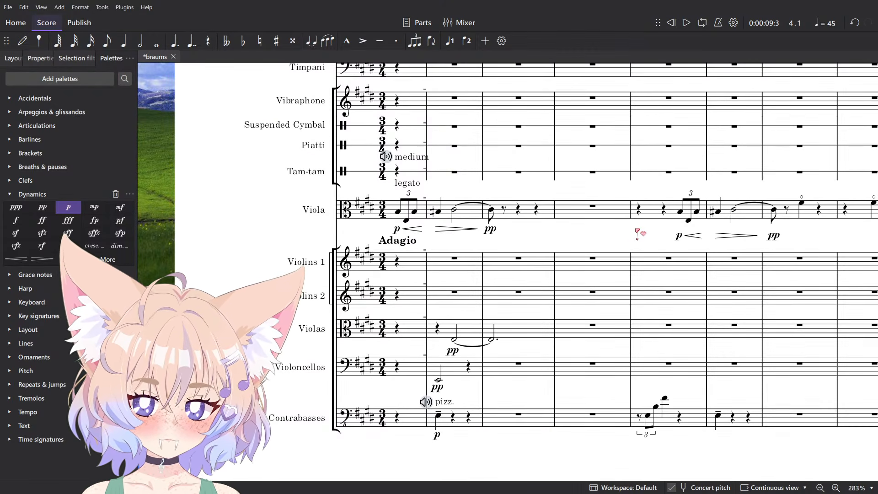
# Extend the Violas' tied E3 from measure 3 through a dotted half note in measure 4 to a half note in measure 5.
pyautogui.hotkey('alt', 'Tab')
pyautogui.hotkey('alt', 'Tab')
pyautogui.keyDown('ctrl'); pyautogui.scroll(5, 508, 309); pyautogui.keyUp('ctrl')
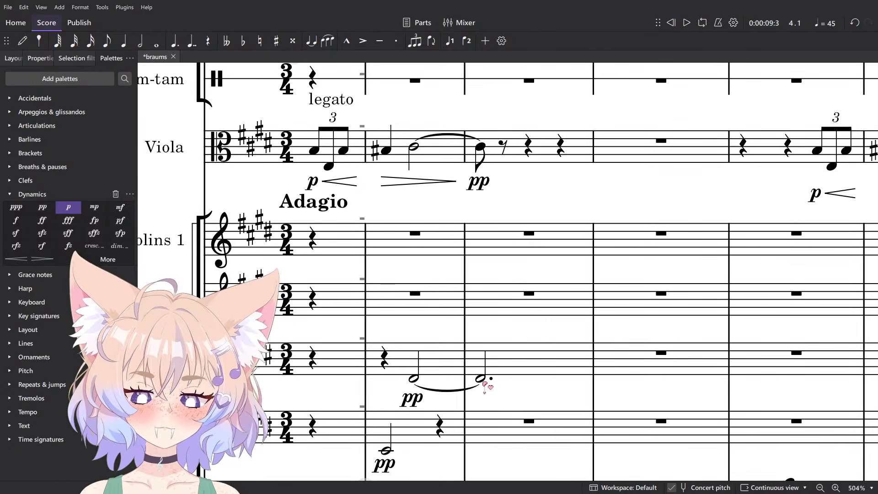
pyautogui.click(484, 380)
pyautogui.keyDown('ctrl'); pyautogui.scroll(-4, 544, 331); pyautogui.keyUp('ctrl')
pyautogui.moveTo(666, 282); pyautogui.dragTo(531, 234)
pyautogui.moveTo(587, 261); pyautogui.dragTo(572, 261)
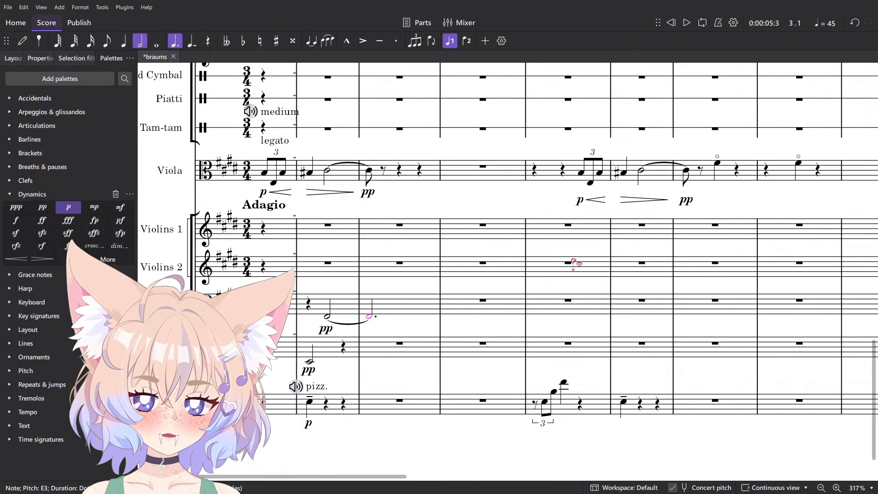
pyautogui.press('8')
pyautogui.click(549, 312)
pyautogui.press('Escape')
# Check the passage against the piano score in brahms_7_fantasien.pdf and play the orchestral score back from measure 3.
pyautogui.hotkey('alt', 'Tab')
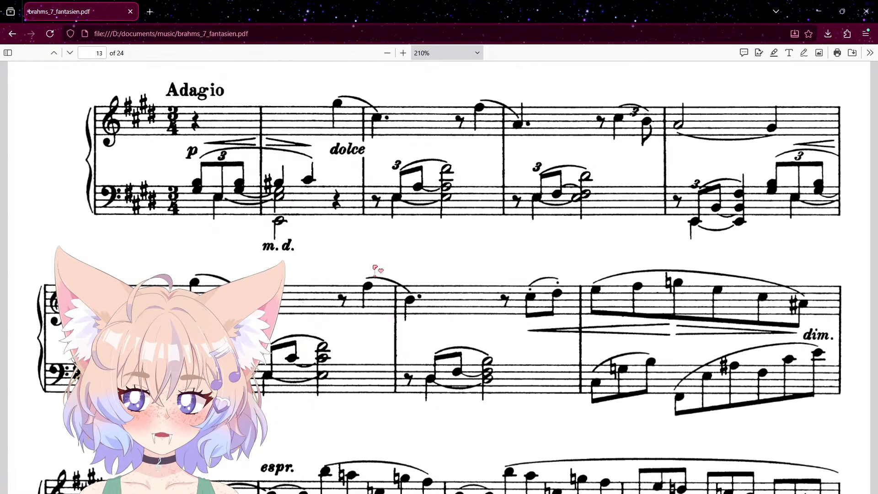
pyautogui.hotkey('alt', 'Tab')
pyautogui.scroll(1, 370, 269)
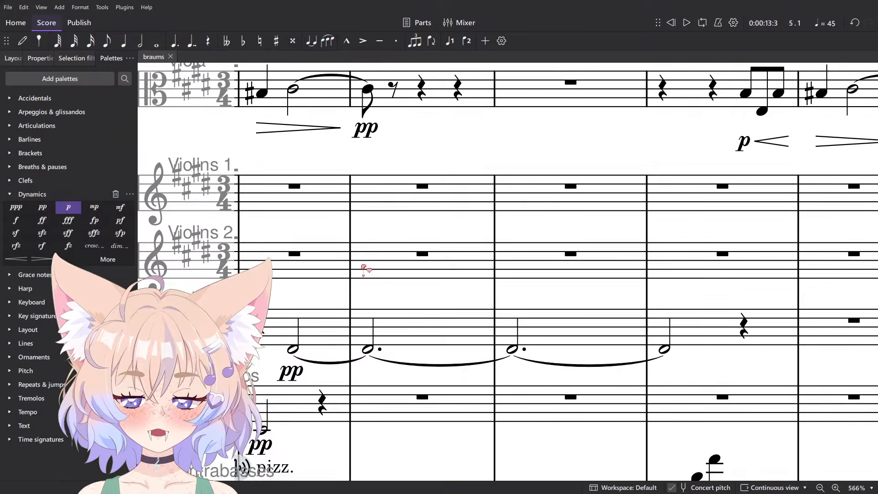
pyautogui.hotkey('alt', 'Tab')
pyautogui.hotkey('alt', 'Tab')
pyautogui.click(367, 269)
pyautogui.click(413, 209)
pyautogui.press('space')
pyautogui.scroll(-7, 414, 210)
pyautogui.scroll(10, 431, 208)
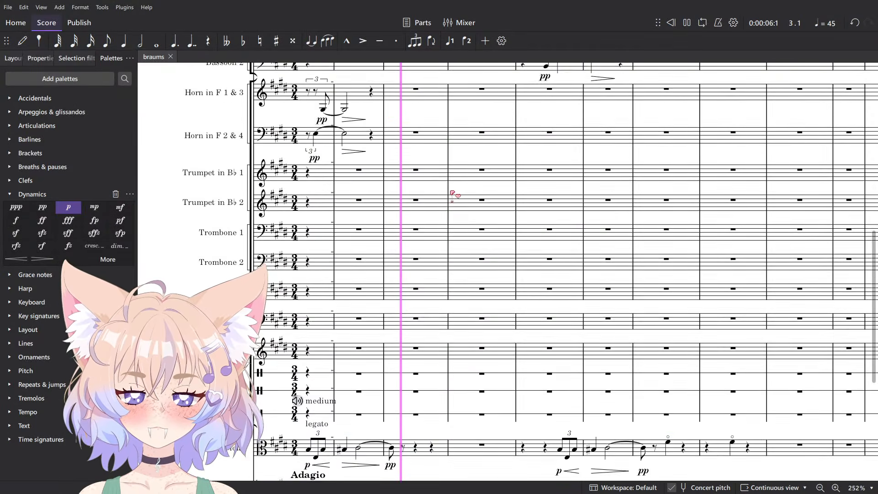
pyautogui.press('space')
pyautogui.press('Escape')
# Set the measure 3 dynamics of the two woodwind parts below the first Clarinet to p and the Flute's measure 2 dynamic to mp.
pyautogui.scroll(4, 400, 401)
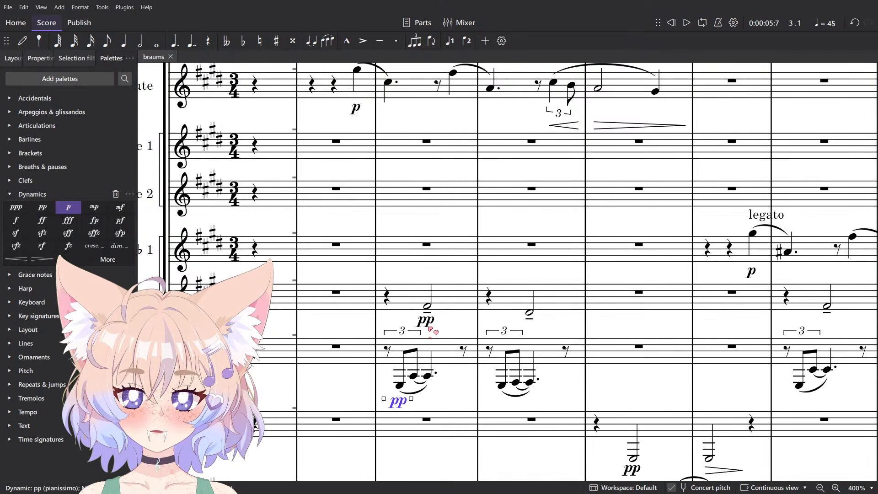
pyautogui.click(66, 209)
pyautogui.click(355, 109)
pyautogui.click(94, 208)
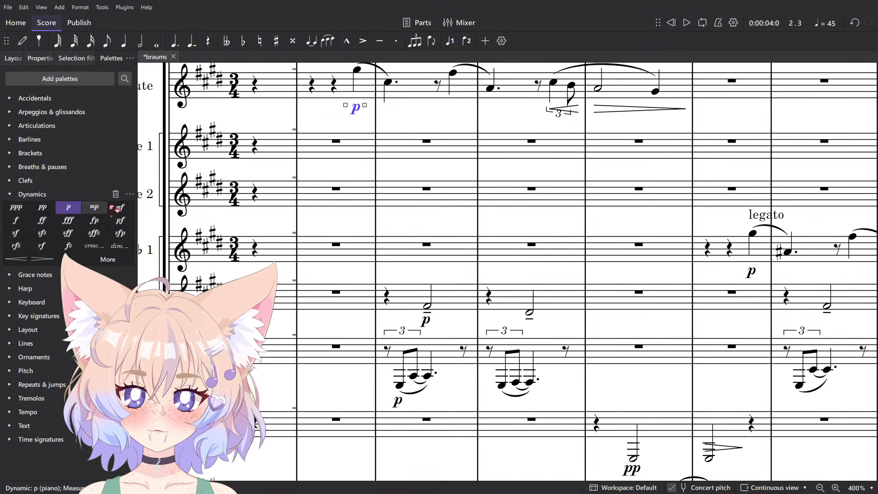
# Play back from the Flute's entrance in measure 2 and inspect the Violas' pp marking.
pyautogui.press('space')
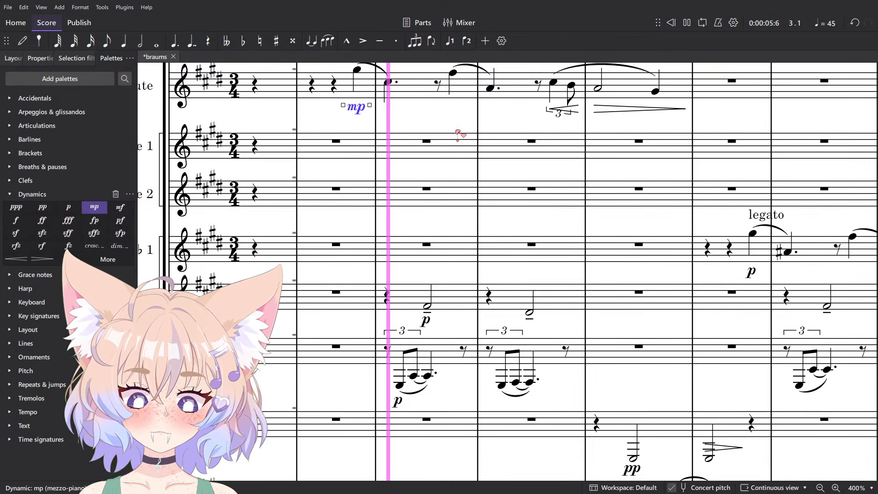
pyautogui.press('Escape')
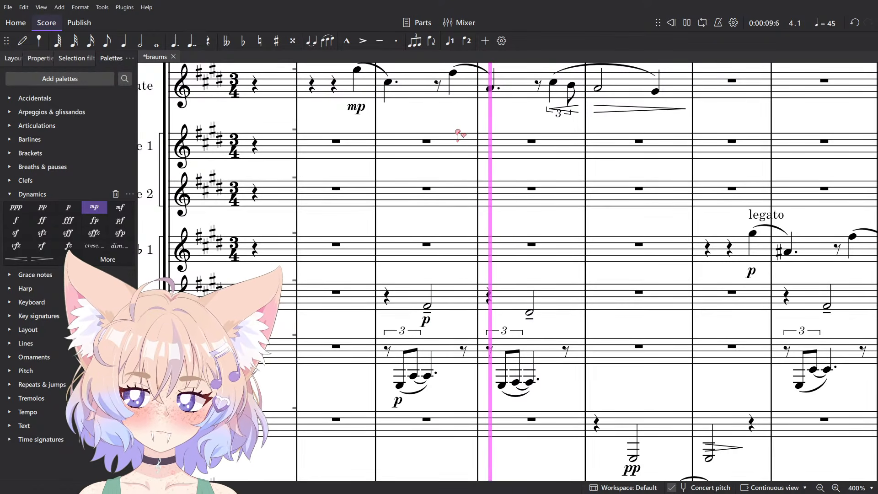
pyautogui.scroll(-5, 461, 135)
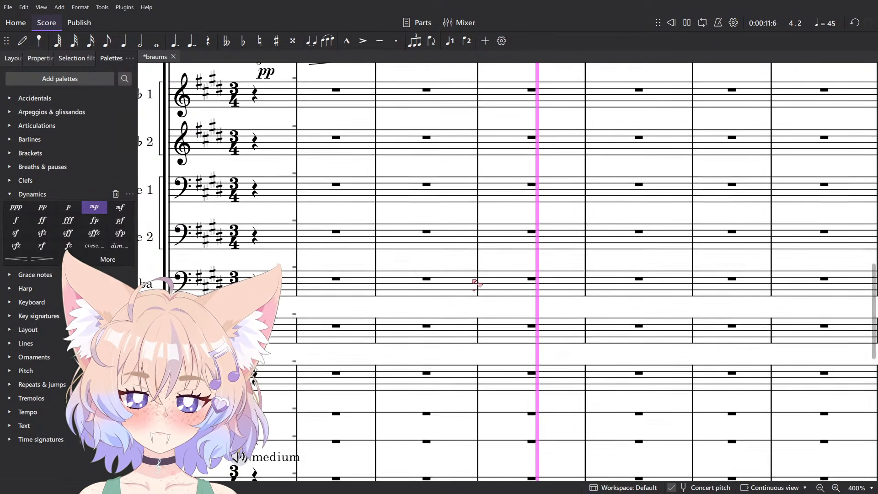
pyautogui.press('space')
pyautogui.click(332, 358)
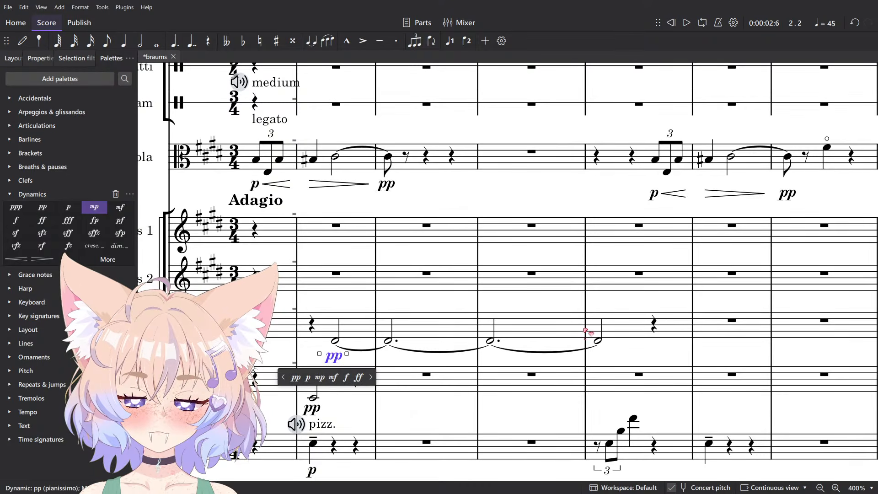
pyautogui.press('Escape')
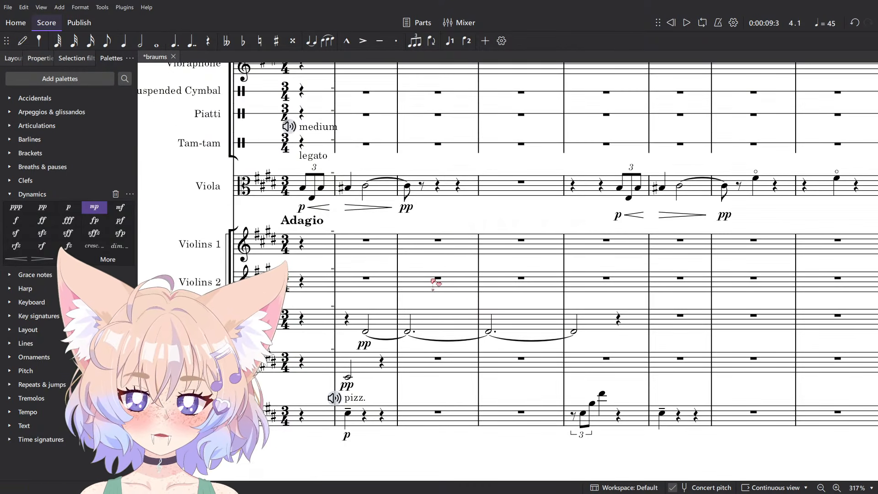
# Split the whole-measure rests of Violins 2 and Violins 1 in measure 3 into quarter rests.
pyautogui.click(434, 283)
pyautogui.press('5')
pyautogui.click(437, 249)
pyautogui.press('5')
pyautogui.scroll(2, 439, 256)
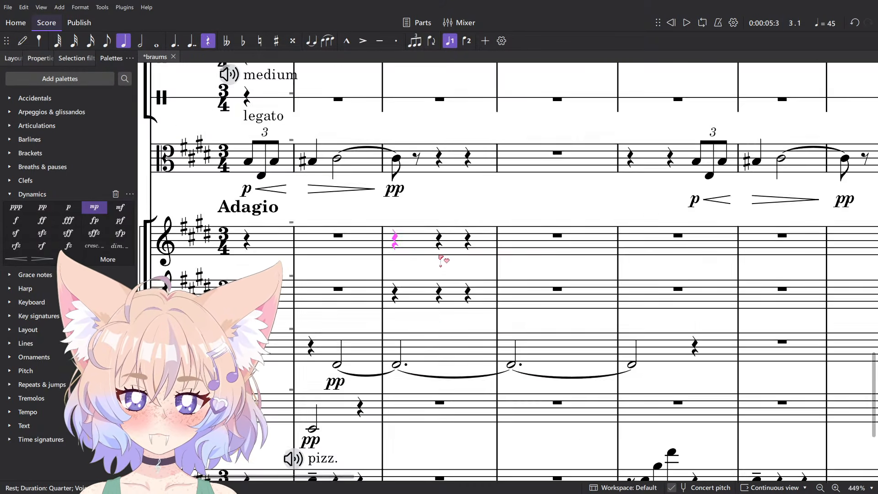
pyautogui.click(439, 342)
pyautogui.scroll(-11, 484, 362)
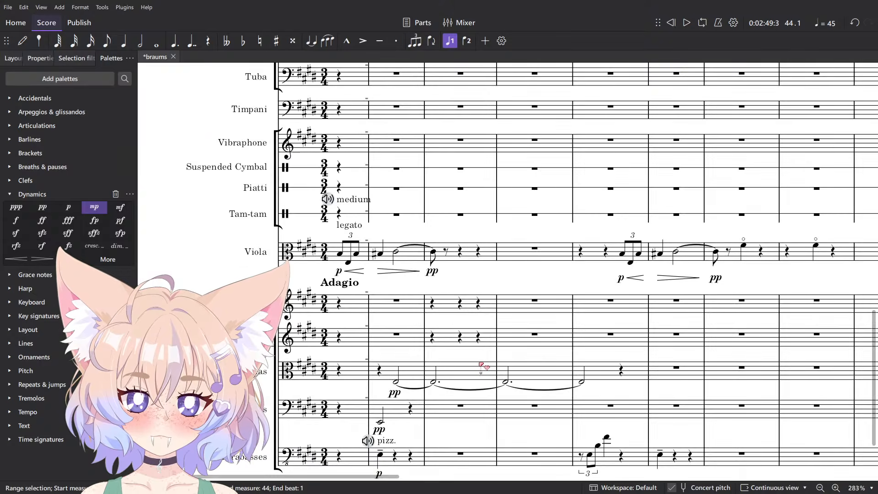
# Enter quarter notes on beat 2 of measure 3: F♯4 in Violins 1 and the chord B3–E4 in Violins 2.
pyautogui.scroll(11, 486, 362)
pyautogui.hotkey('ctrl', 'z')
pyautogui.press('n')
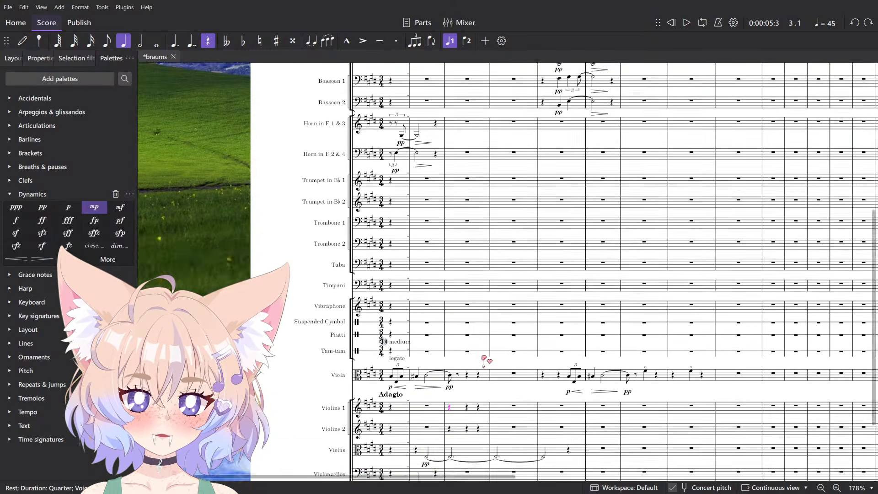
pyautogui.scroll(5, 480, 348)
pyautogui.click(477, 322)
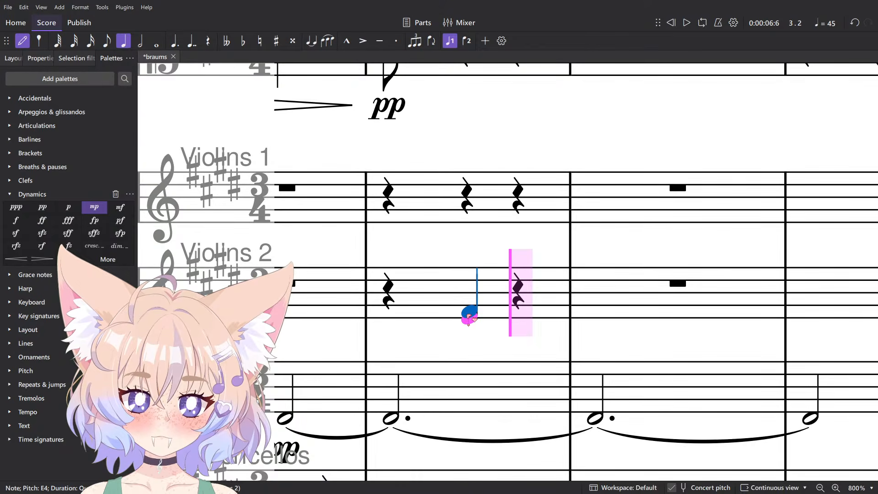
pyautogui.click(465, 224)
pyautogui.press('Escape')
# Mark the measure 3 notes of Violins 1 and Violins 2 pp and play the score back from measure 3.
pyautogui.keyDown('shift'); pyautogui.click(472, 338); pyautogui.keyUp('shift')
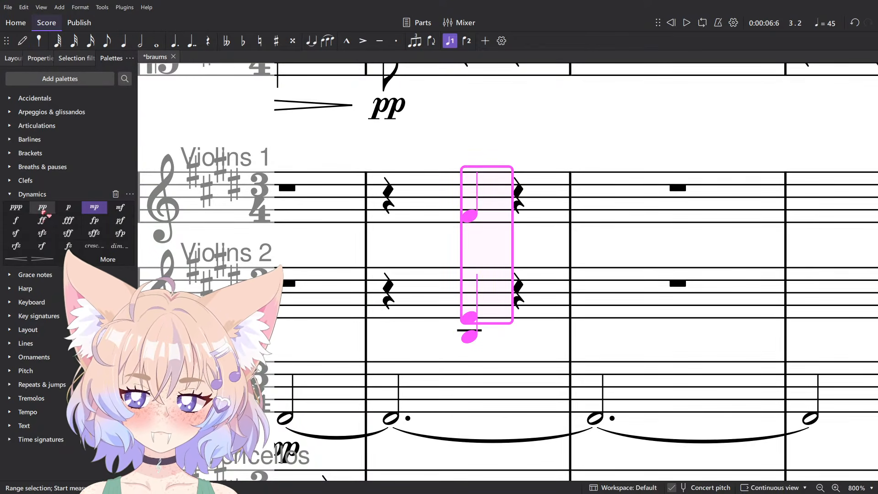
pyautogui.click(43, 208)
pyautogui.click(398, 179)
pyautogui.press('space')
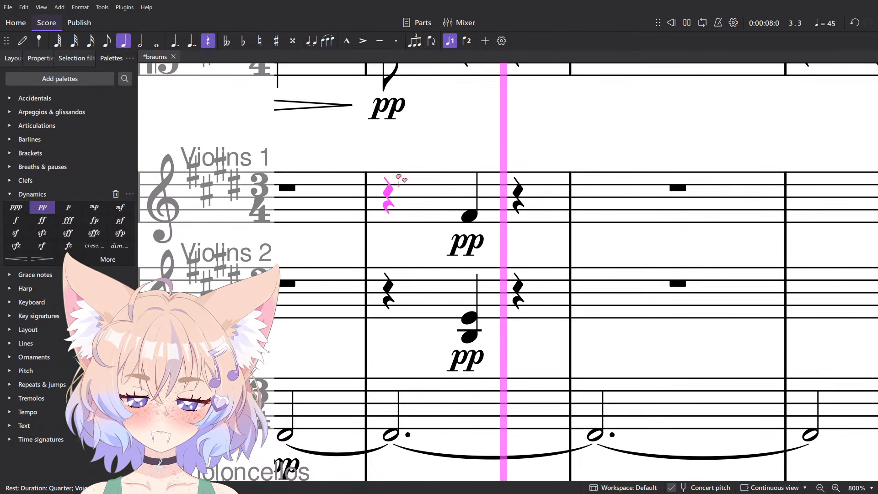
pyautogui.scroll(-5, 398, 177)
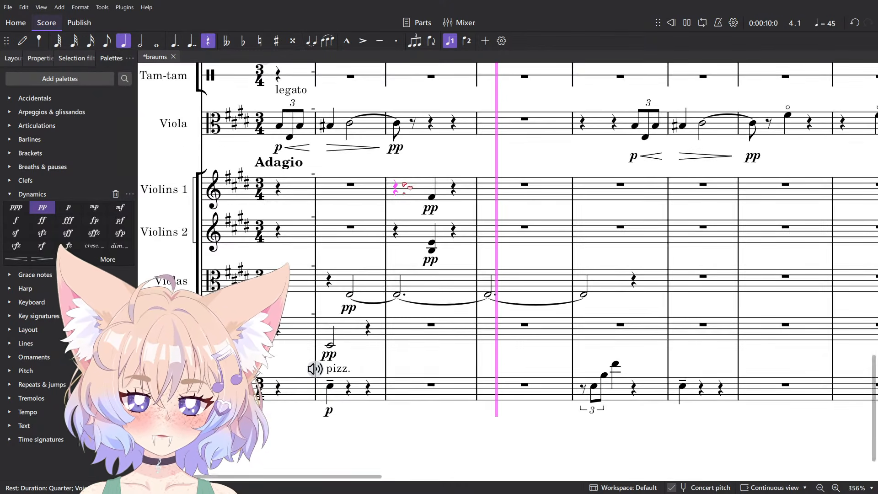
pyautogui.press('space')
# Check brahms_7_fantasien.pdf and enter quarter notes on beat 2 of measure 4: E4 in Violins 1 and D♯4–F♯4 in Violins 2.
pyautogui.hotkey('alt', 'Tab')
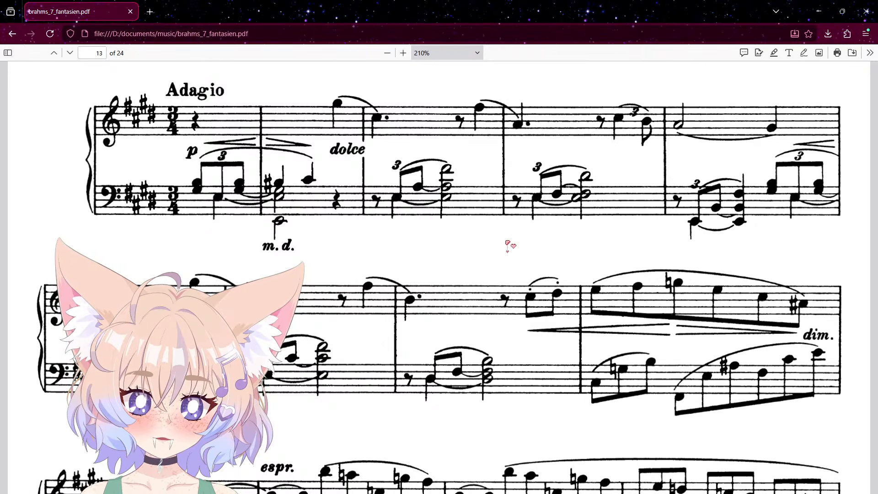
pyautogui.hotkey('alt', 'Tab')
pyautogui.scroll(2, 506, 202)
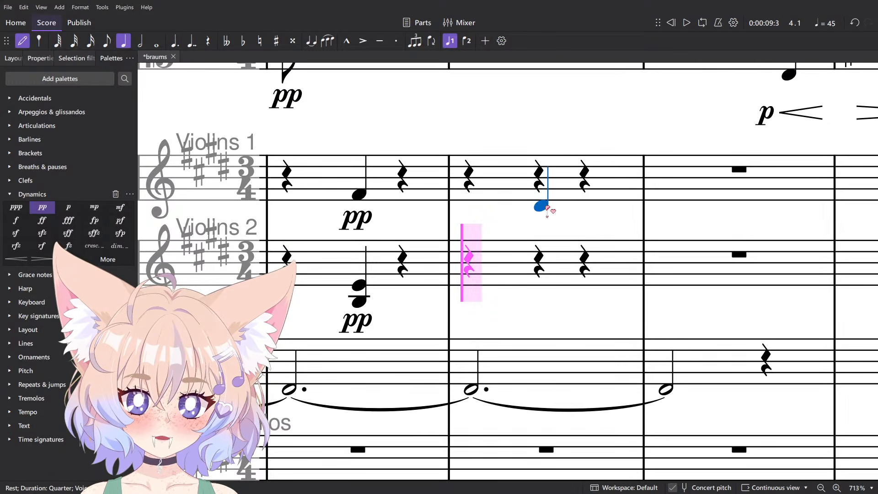
pyautogui.click(541, 205)
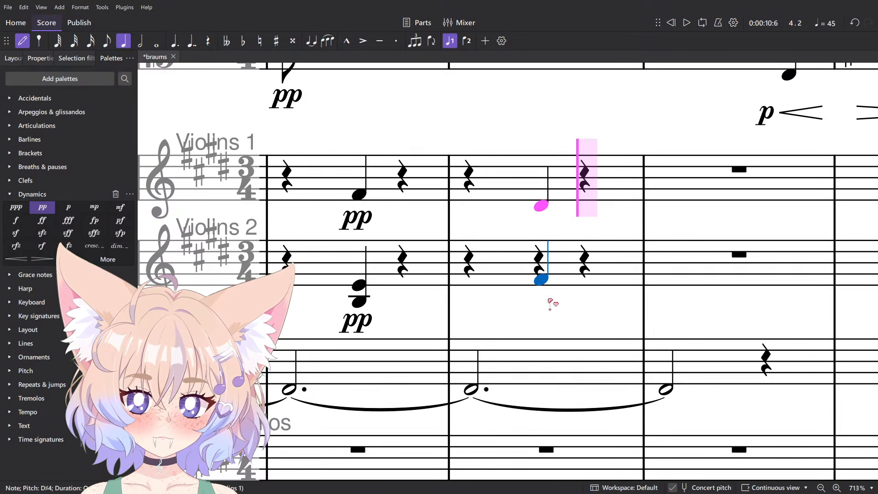
pyautogui.click(542, 288)
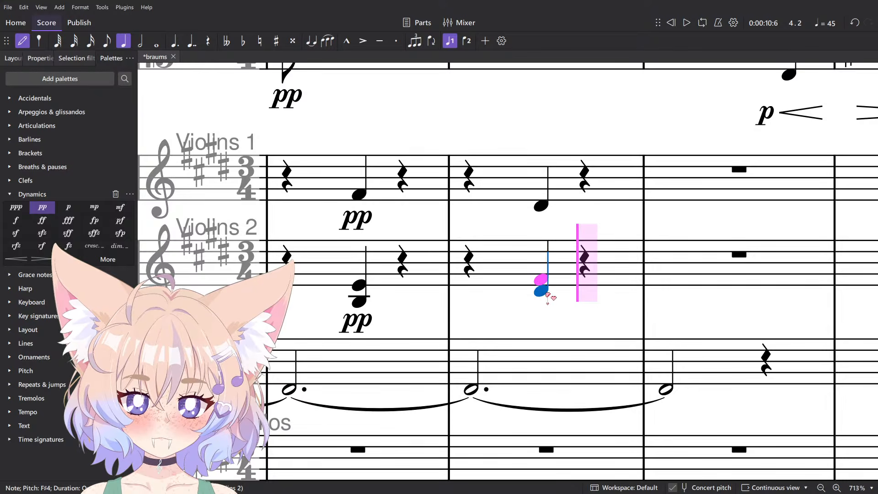
pyautogui.press('Escape')
pyautogui.click(544, 205)
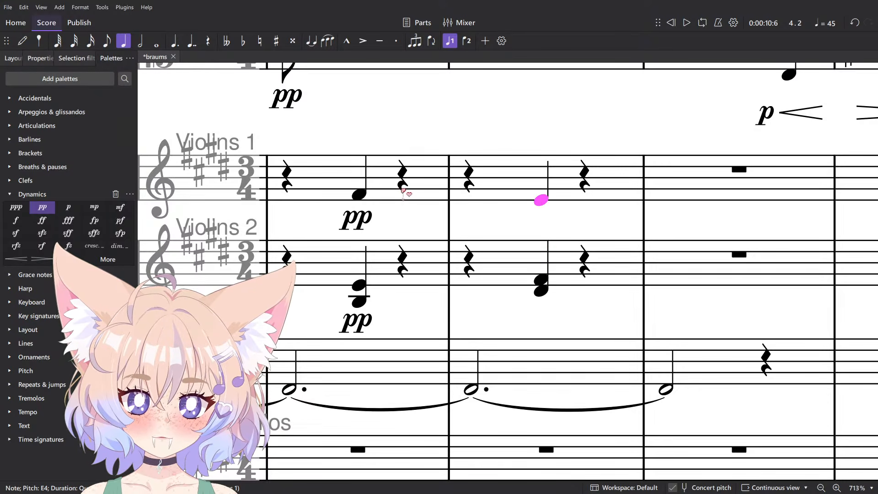
# Play back from beat 2 of measure 3 while comparing the violin parts with the piano score.
pyautogui.click(371, 184)
pyautogui.press('space')
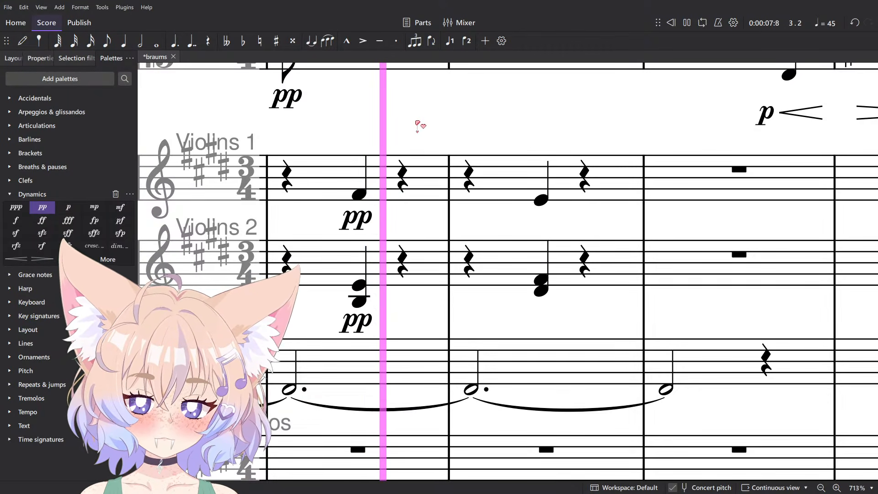
pyautogui.hotkey('alt', 'Tab')
pyautogui.hotkey('alt', 'Tab')
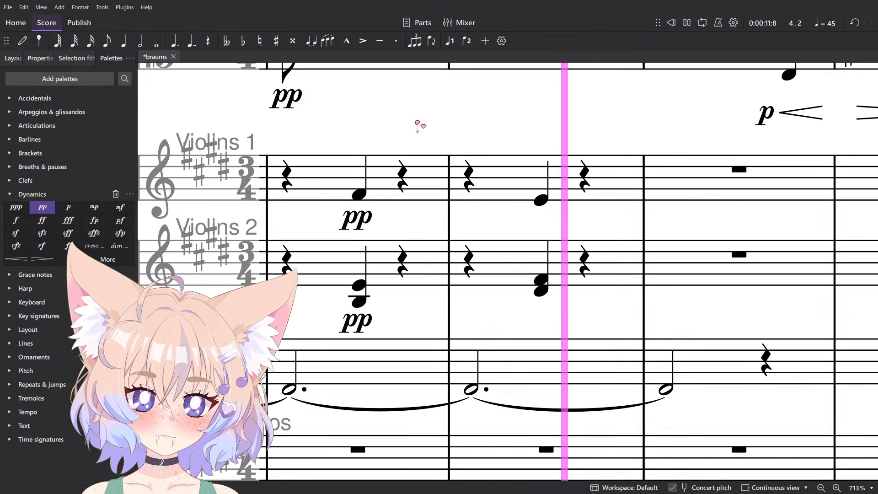
pyautogui.press('space')
pyautogui.scroll(-5, 458, 118)
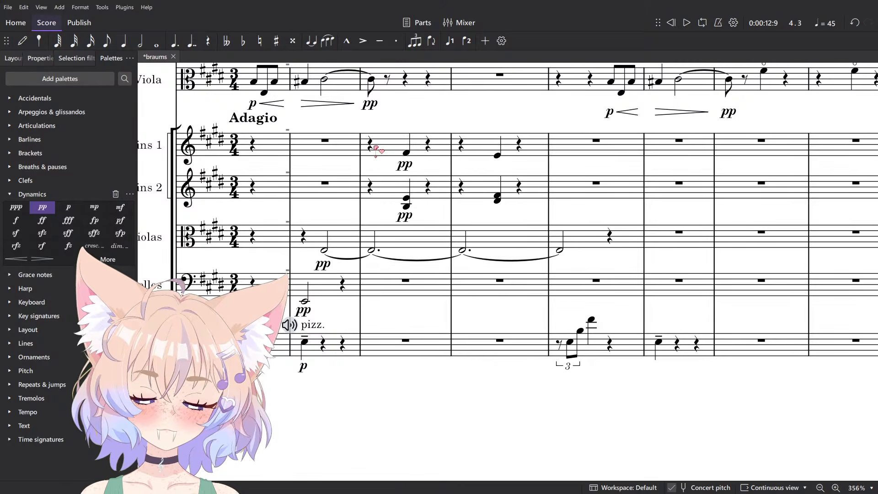
# Lengthen the Violins 1 and Violins 2 notes in measures 3 and 4 to half notes.
pyautogui.scroll(5, 375, 151)
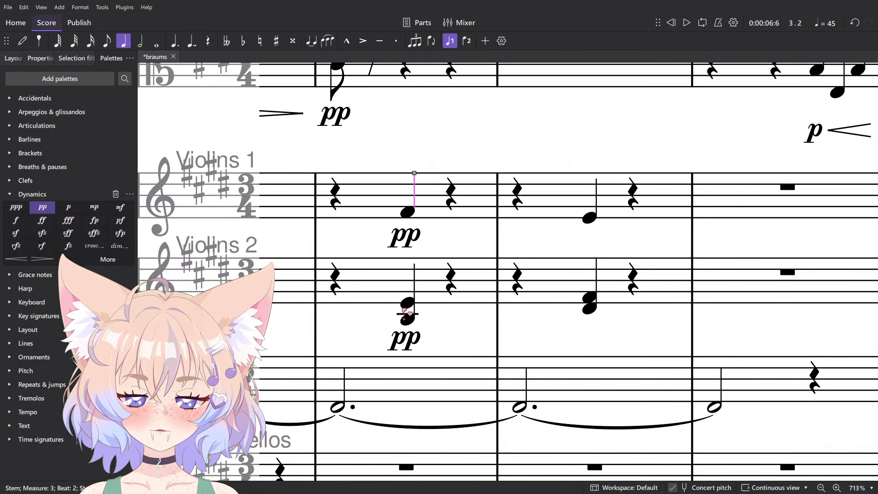
pyautogui.keyDown('ctrl'); pyautogui.click(591, 300); pyautogui.keyUp('ctrl')
pyautogui.press('6')
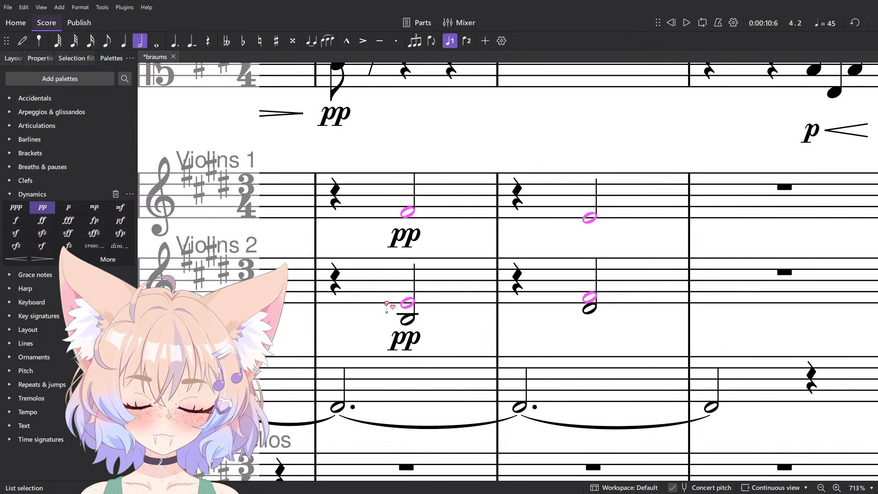
# Change the measure 3 dynamics of Violins 1 and Violins 2 to ppp and play back from measure 3.
pyautogui.click(414, 235)
pyautogui.keyDown('ctrl'); pyautogui.click(405, 338); pyautogui.keyUp('ctrl')
pyautogui.click(17, 208)
pyautogui.click(335, 192)
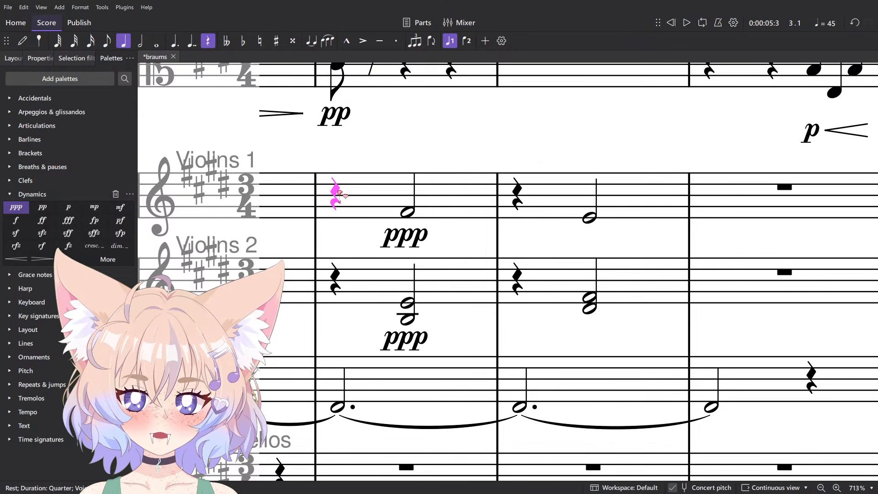
pyautogui.press('space')
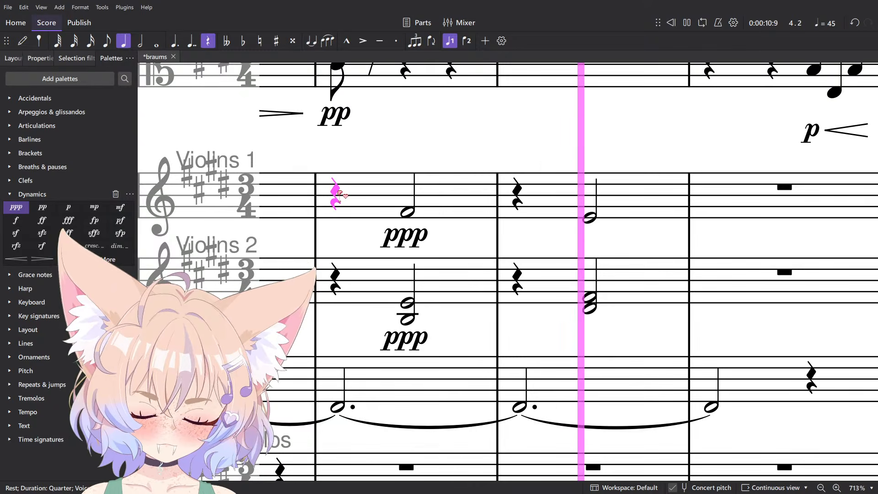
pyautogui.press('space')
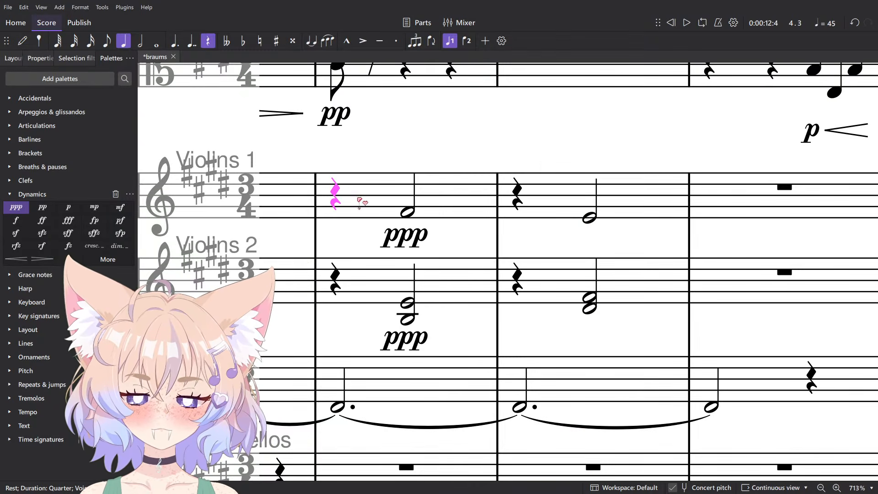
# Delete the notes and dynamics of Violins 1 and Violins 2 in measures 3 and 4.
pyautogui.click(358, 198)
pyautogui.keyDown('shift'); pyautogui.click(575, 273); pyautogui.keyUp('shift')
pyautogui.scroll(-3, 508, 288)
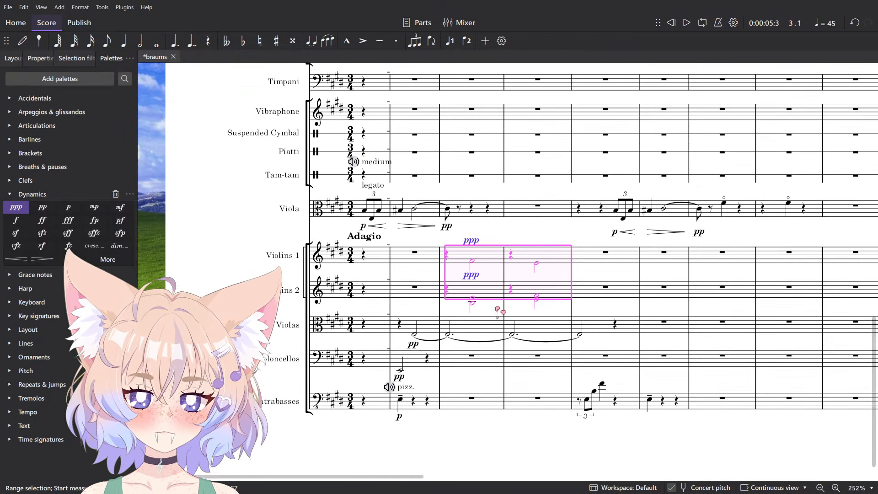
pyautogui.press('Delete')
# Delete the Bassoon 1 and Bassoon 2 passages in measures 5 and 6.
pyautogui.scroll(11, 485, 321)
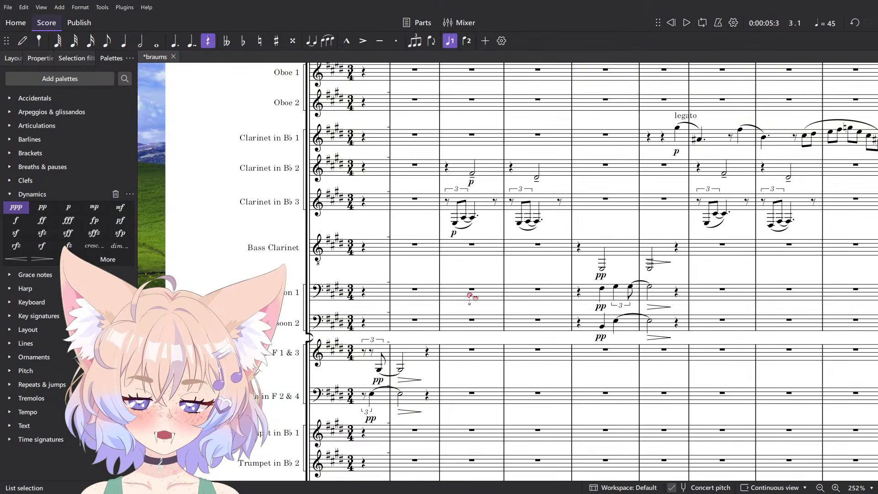
pyautogui.scroll(4, 466, 279)
pyautogui.press('space')
pyautogui.press('space')
pyautogui.click(749, 339)
pyautogui.keyDown('shift'); pyautogui.click(658, 300); pyautogui.keyUp('shift')
pyautogui.press('Delete')
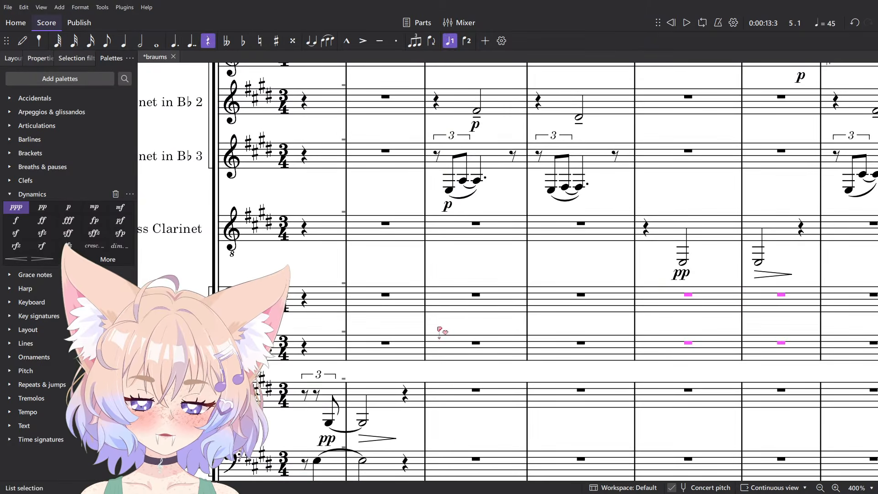
pyautogui.click(465, 289)
pyautogui.scroll(-7, 466, 295)
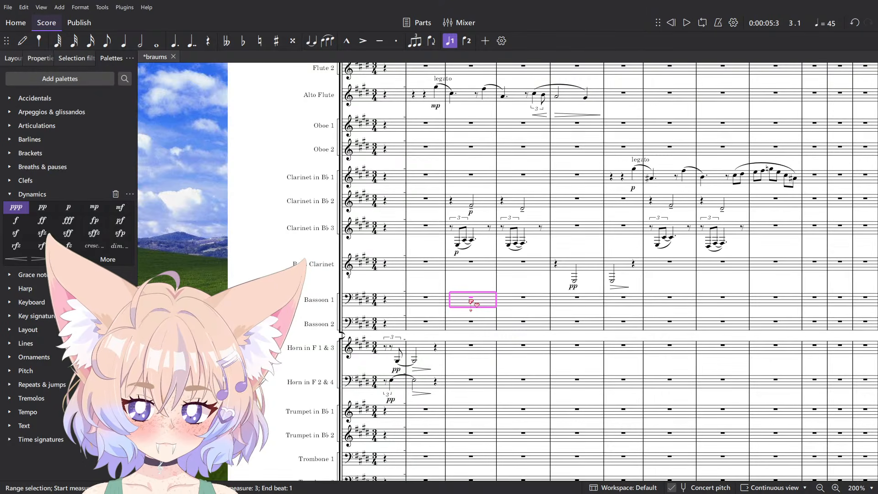
pyautogui.scroll(7, 446, 303)
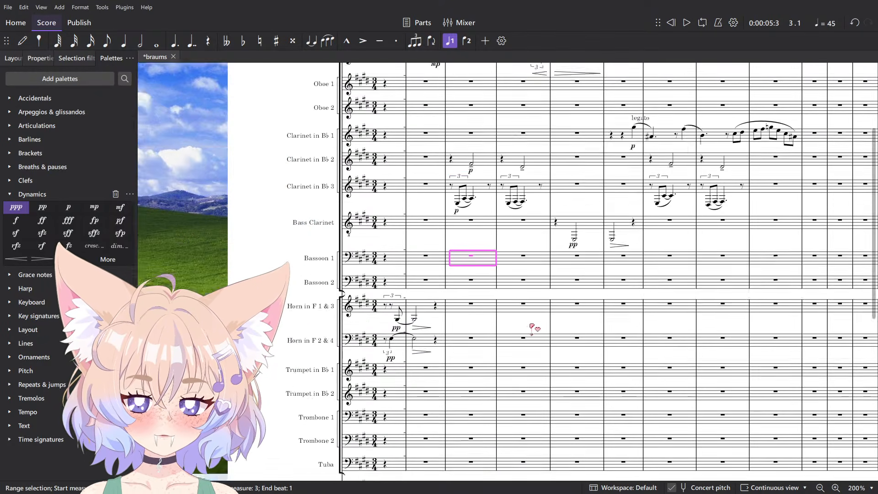
pyautogui.moveTo(465, 199); pyautogui.dragTo(452, 236)
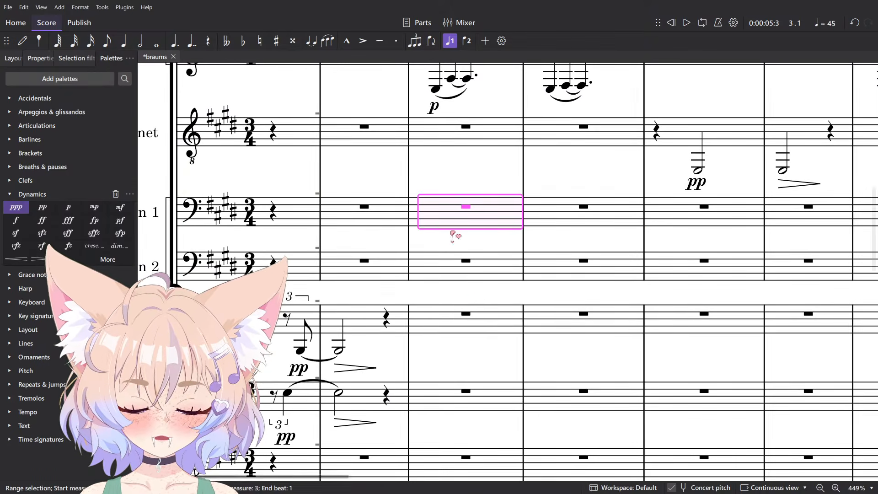
# Check the piano score and enter quarter notes on measure 3 beat 2: F♯4 in Horn 1 & 3 and E3–A3 in Horn 2 & 4.
pyautogui.click(484, 309)
pyautogui.hotkey('alt', 'Tab')
pyautogui.scroll(1, 484, 338)
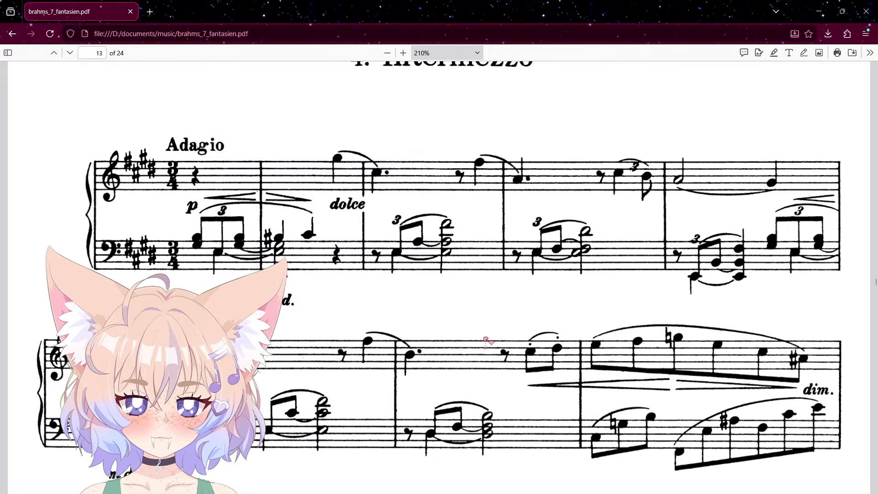
pyautogui.hotkey('alt', 'Tab')
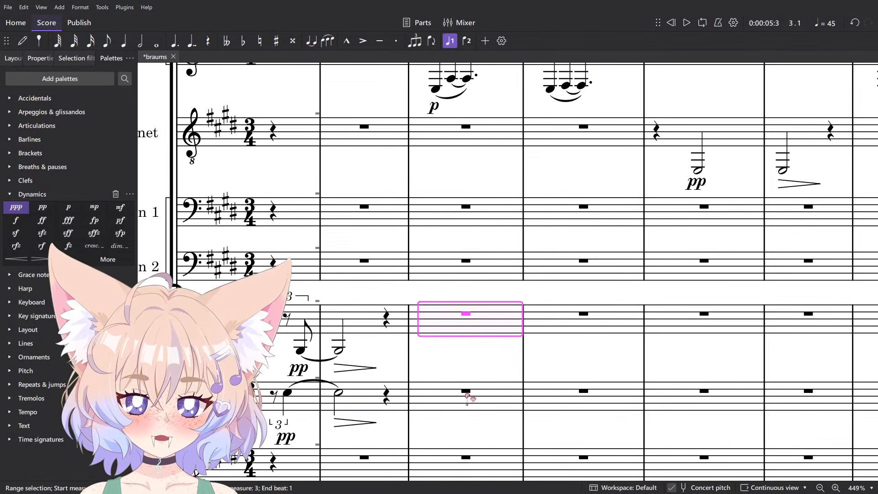
pyautogui.press('n')
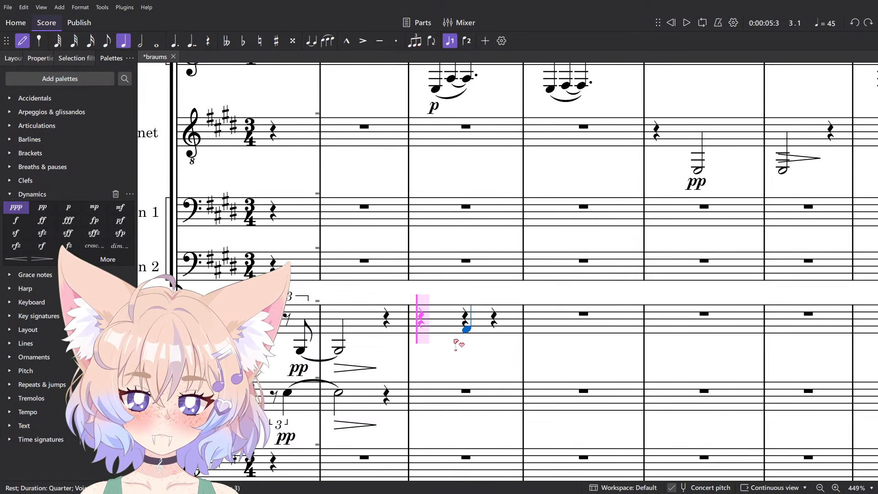
pyautogui.click(460, 331)
pyautogui.rightClick(444, 401)
pyautogui.click(466, 390)
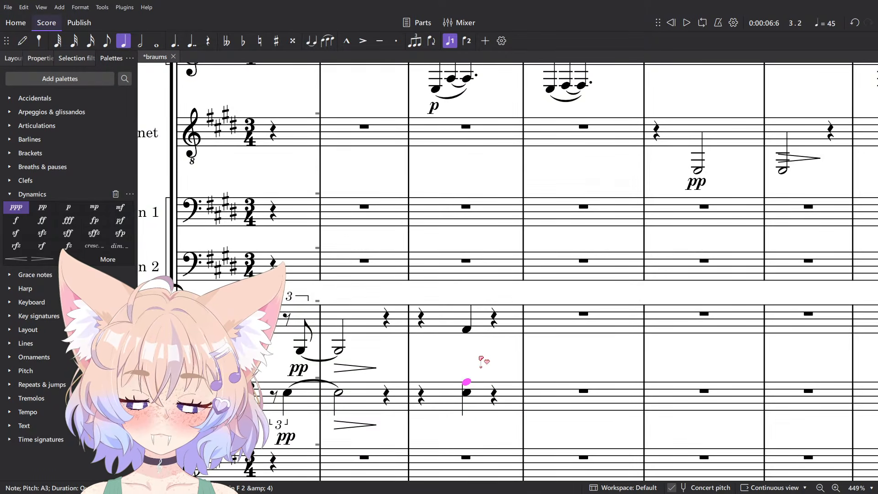
# Try a pp dynamic on the measure 3 notes of both horn parts, play them back and undo the marking.
pyautogui.click(43, 207)
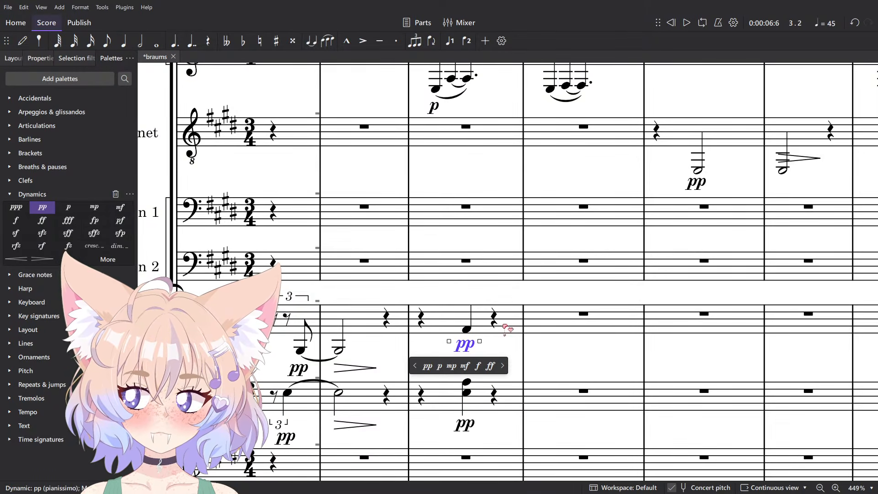
pyautogui.press('Escape')
pyautogui.press('Escape')
pyautogui.press('space')
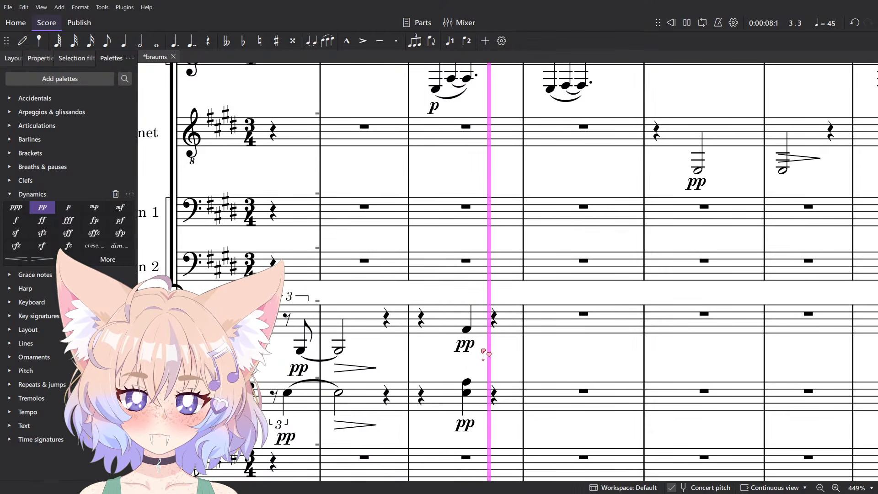
pyautogui.press('space')
pyautogui.hotkey('ctrl', 'z')
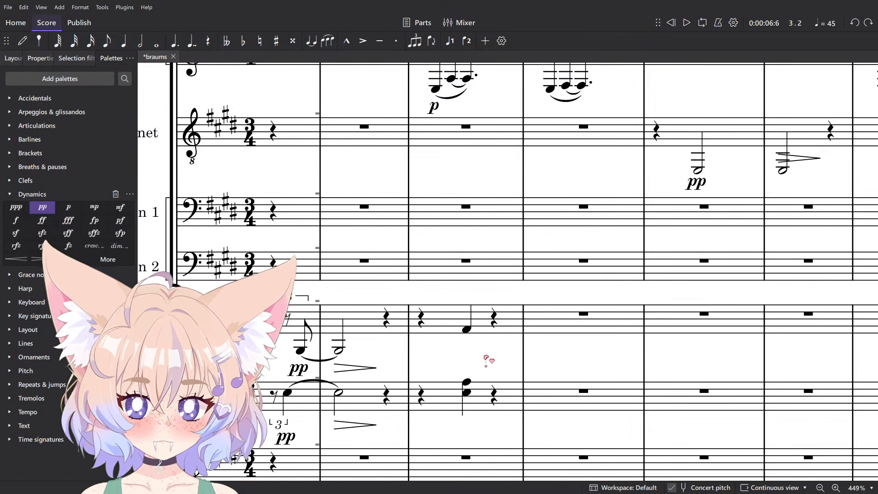
# Lengthen the measure 3 notes of both horn parts to half notes, and save the score after playing it back from measure 3.
pyautogui.keyDown('ctrl'); pyautogui.scroll(2, 467, 349); pyautogui.keyUp('ctrl')
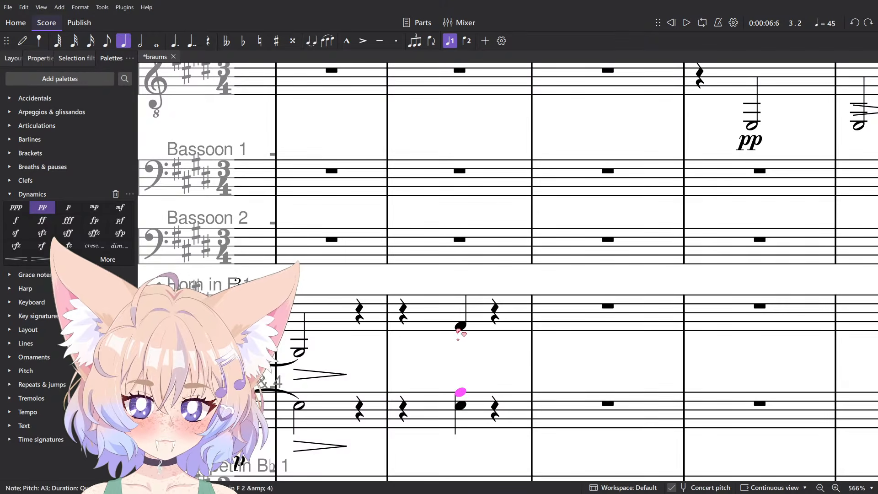
pyautogui.press('Escape')
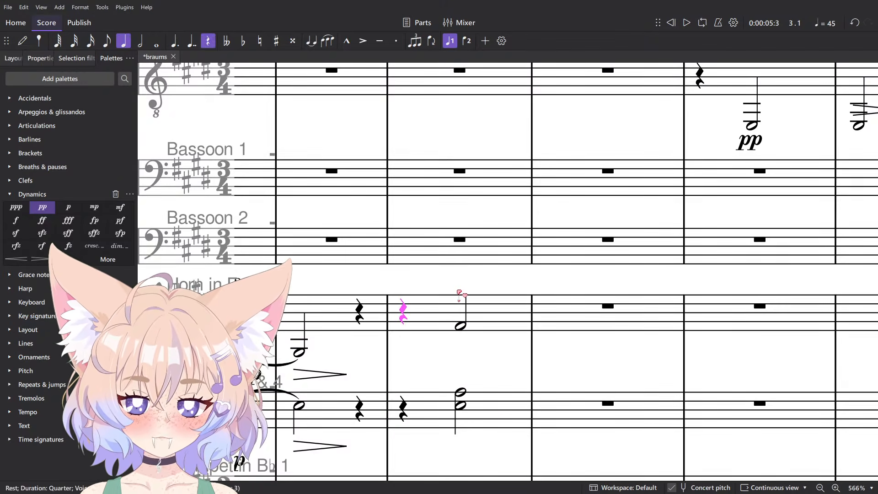
pyautogui.press('space')
pyautogui.keyDown('ctrl'); pyautogui.scroll(-5, 526, 223); pyautogui.keyUp('ctrl')
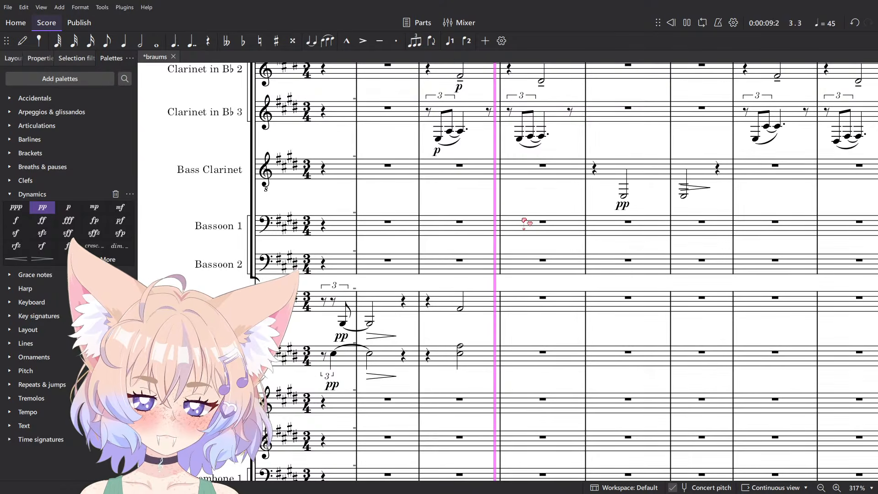
pyautogui.press('space')
pyautogui.hotkey('ctrl', 's')
pyautogui.keyDown('ctrl'); pyautogui.scroll(4, 533, 242); pyautogui.keyUp('ctrl')
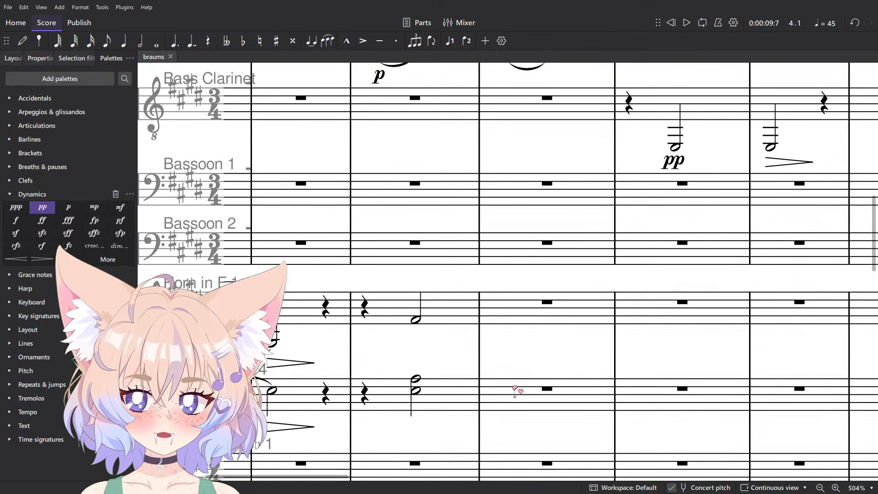
# Enter half notes on beat 2 of measure 4: E3 and F♯3 in Horn 2 & 4, and D♯4 in Horn 1 & 3.
pyautogui.press('n')
pyautogui.rightClick(499, 313)
pyautogui.rightClick(501, 388)
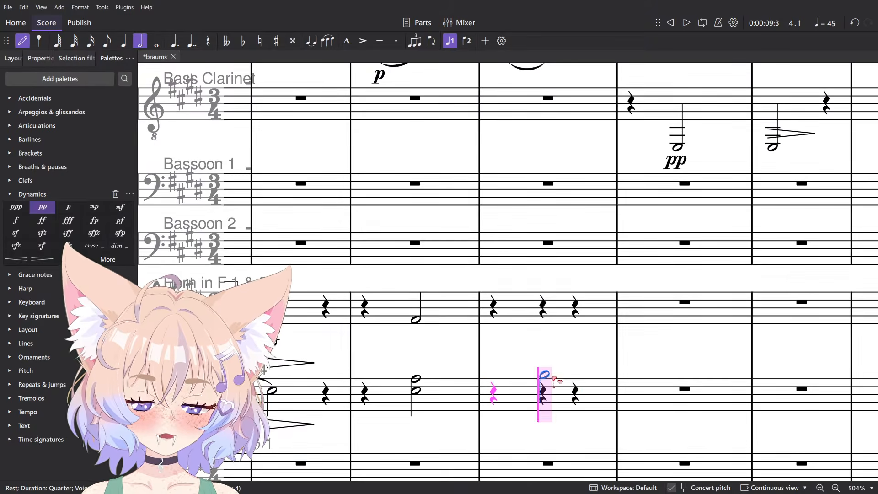
pyautogui.hotkey('alt', 'Tab')
pyautogui.hotkey('alt', 'Tab')
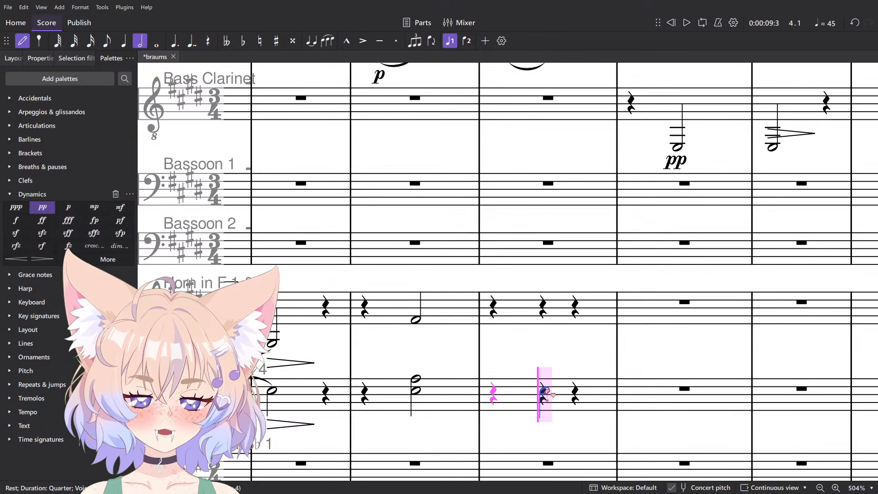
pyautogui.click(545, 390)
pyautogui.click(544, 325)
pyautogui.press('Escape')
pyautogui.click(492, 306)
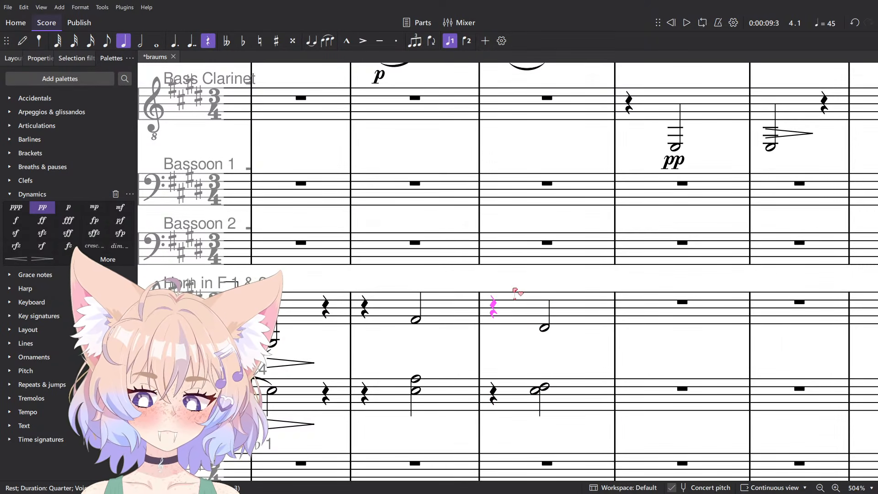
# Play back measure 4 and the bass clarinet passage in measure 5, and check them against the piano score.
pyautogui.press('space')
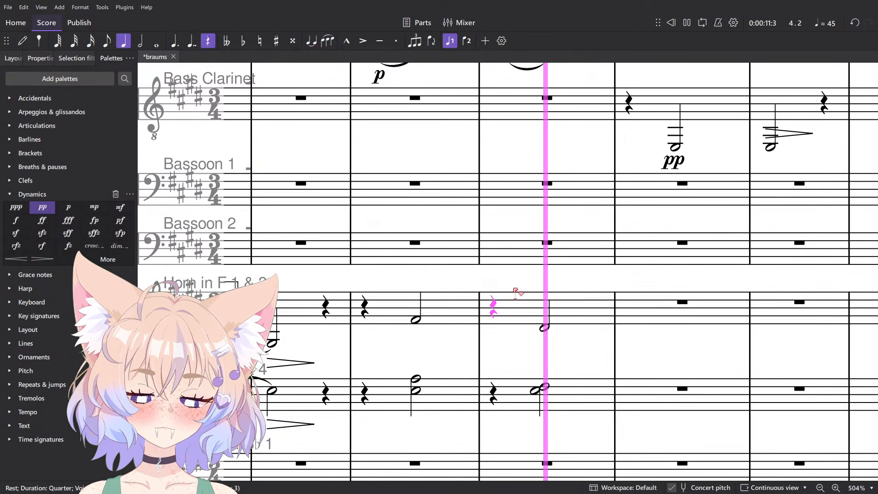
pyautogui.scroll(-5, 517, 286)
pyautogui.scroll(-2, 506, 185)
pyautogui.scroll(8, 496, 186)
pyautogui.scroll(7, 471, 339)
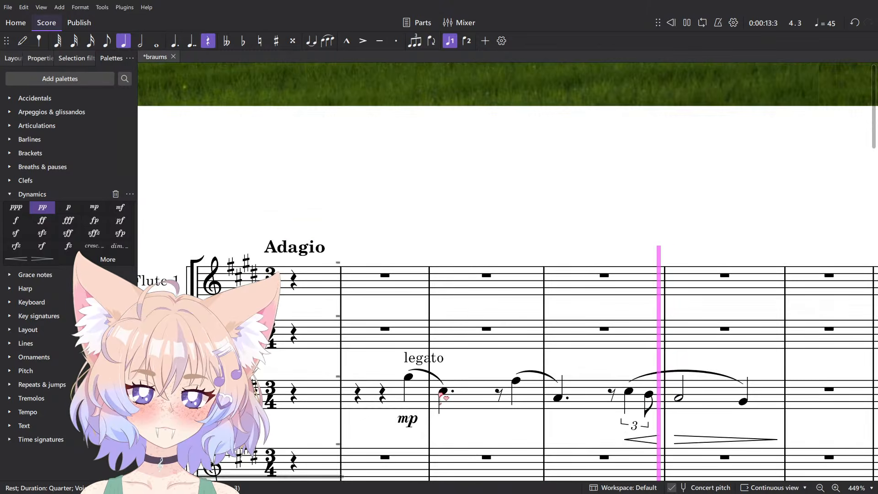
pyautogui.scroll(-6, 446, 357)
pyautogui.scroll(-8, 444, 315)
pyautogui.press('space')
pyautogui.scroll(5, 603, 339)
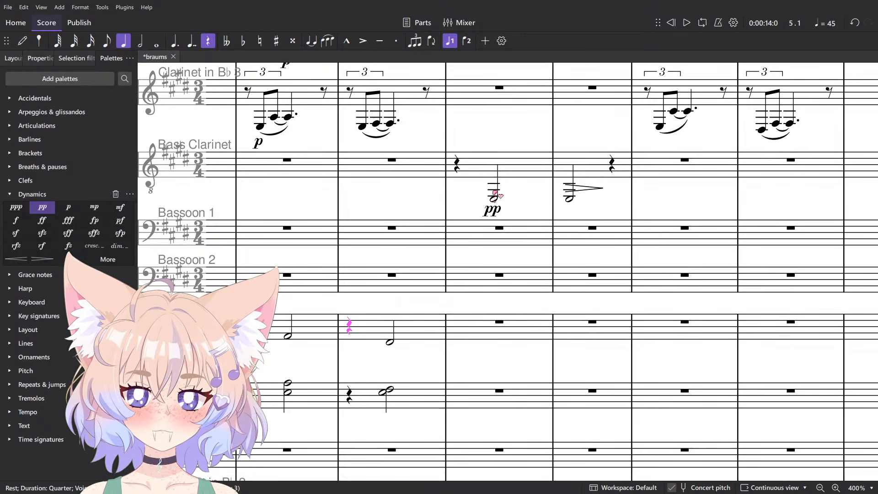
pyautogui.click(507, 176)
pyautogui.press('space')
pyautogui.scroll(-2, 523, 198)
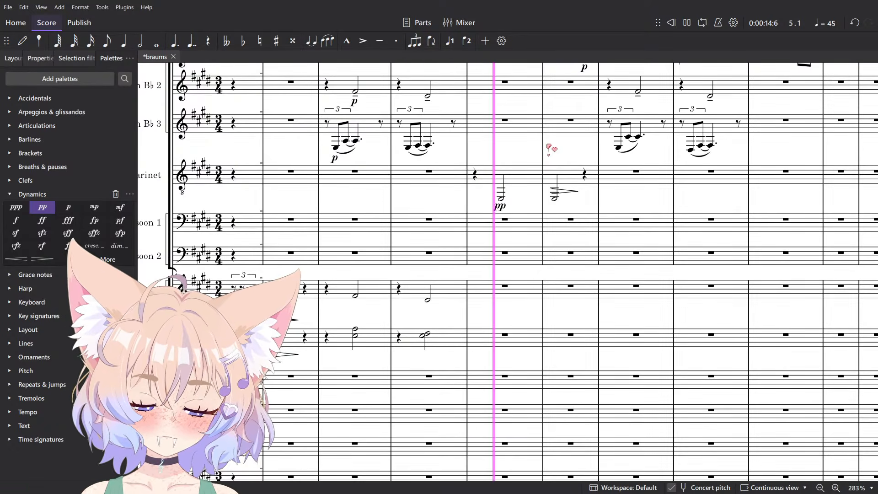
pyautogui.press('space')
pyautogui.scroll(2, 517, 130)
pyautogui.hotkey('alt', 'Tab')
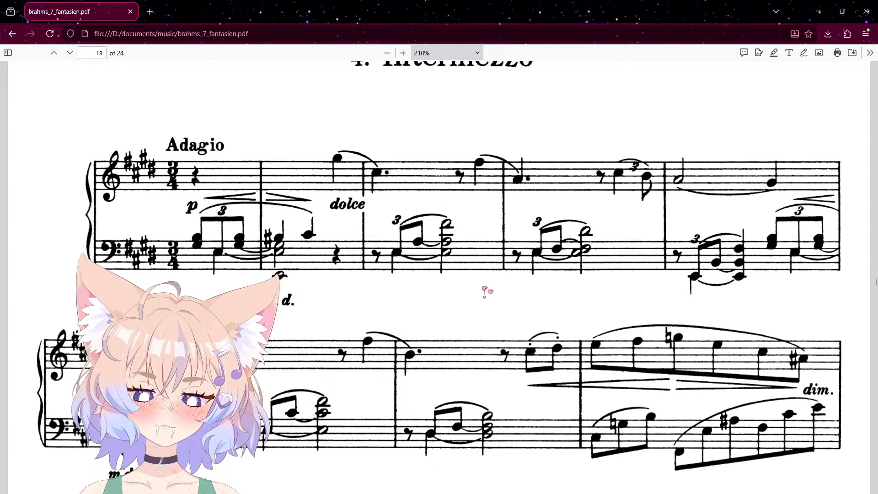
pyautogui.hotkey('alt', 'Tab')
# Fill beat 1 of the Bass Clarinet's measure 5 with a triplet of an eighth rest and a quarter note E2.
pyautogui.scroll(5, 453, 281)
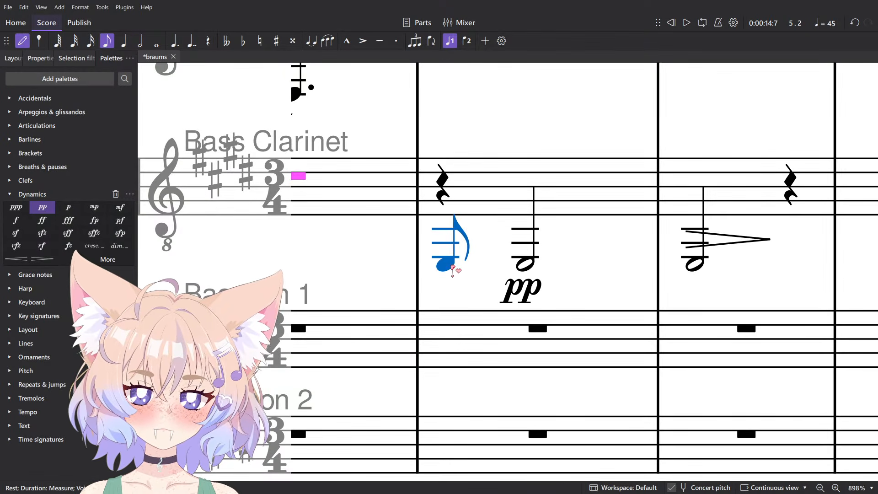
pyautogui.press('Left')
pyautogui.hotkey('ctrl', '3')
pyautogui.click(471, 266)
pyautogui.press('Escape')
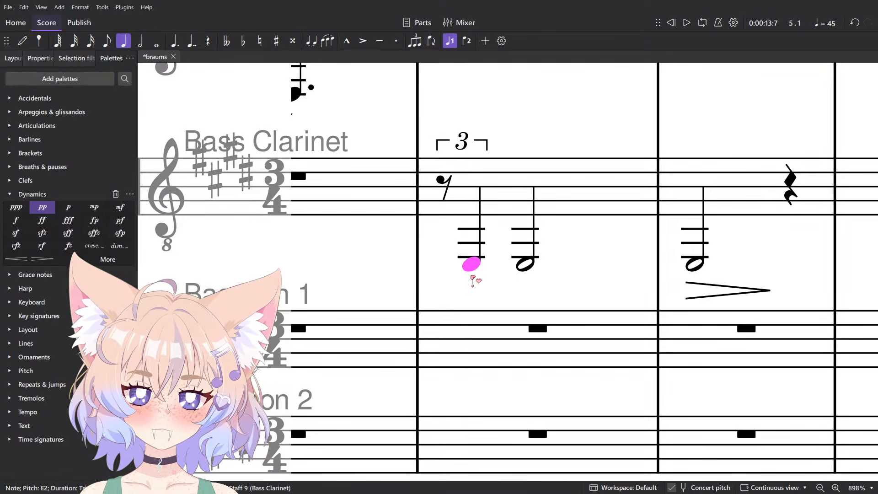
# Tie the Bass Clarinet's triplet E2 to the following half note, mark it pp, and play back measure 5.
pyautogui.hotkey('ctrl', 'd')
pyautogui.write('opp')
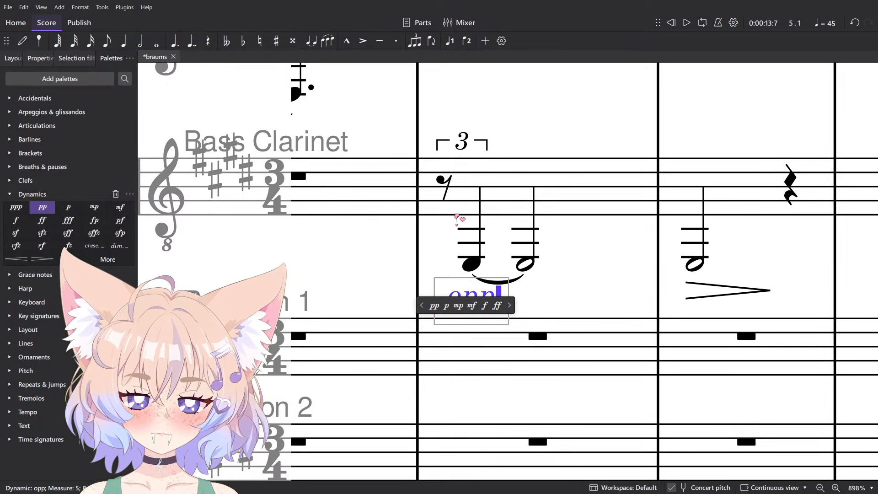
pyautogui.click(444, 188)
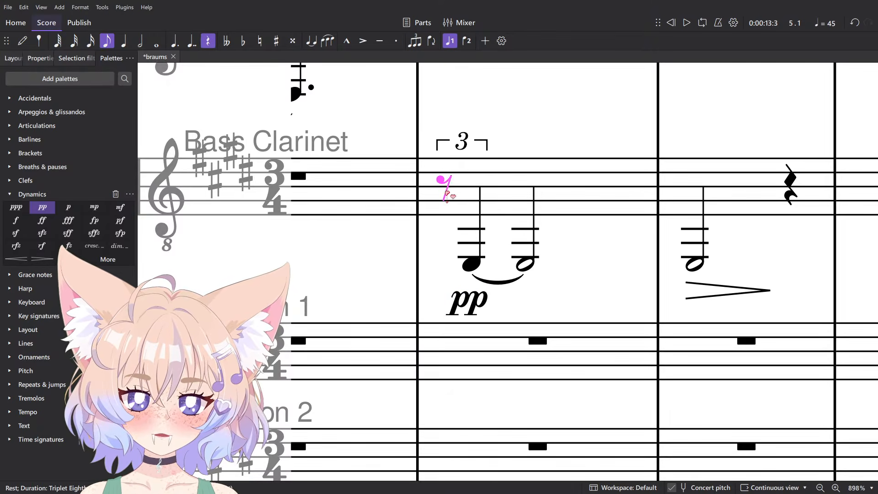
pyautogui.press('space')
pyautogui.scroll(-6, 447, 195)
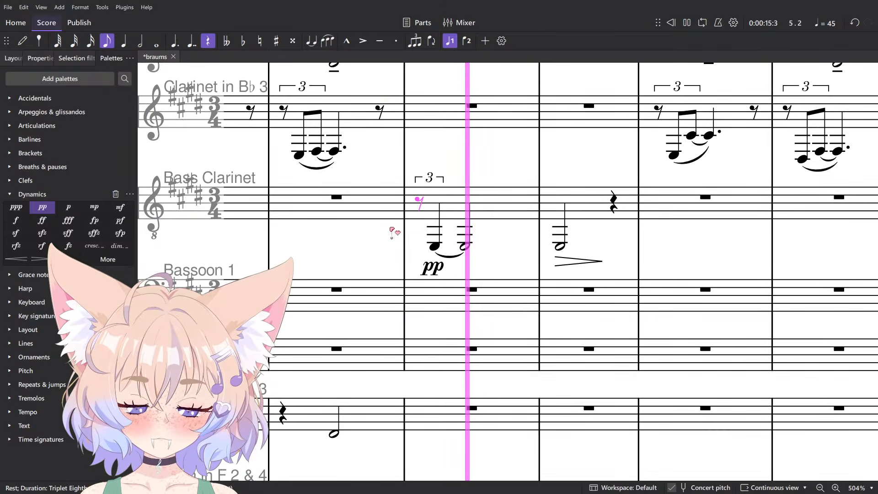
pyautogui.press('space')
# Change the Bass Clarinet's dynamic in measure 5 to p and play the measure back.
pyautogui.click(440, 270)
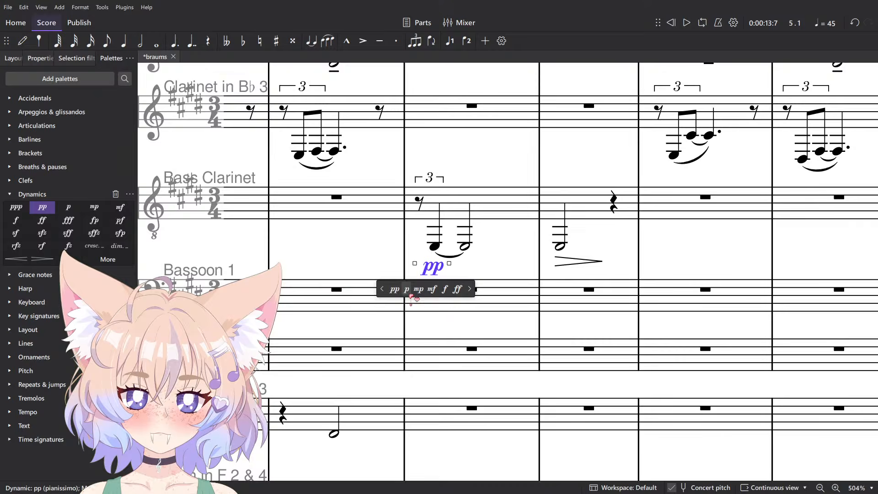
pyautogui.click(419, 201)
pyautogui.press('space')
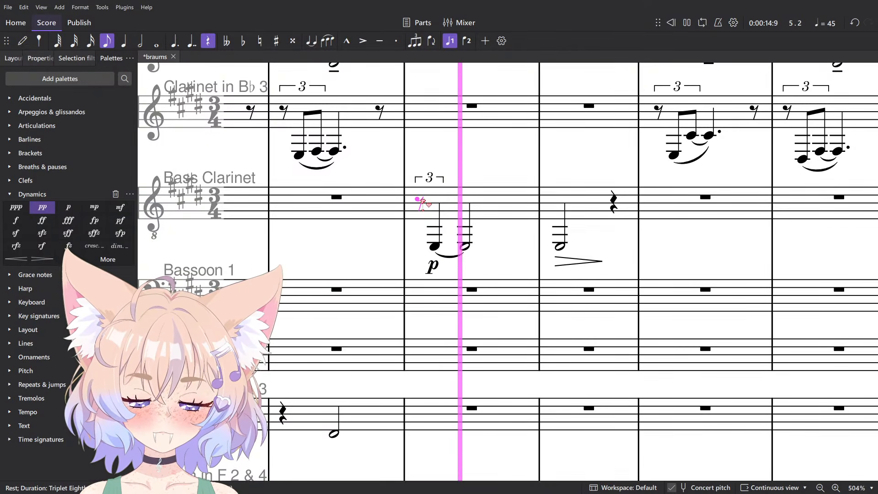
pyautogui.scroll(-4, 448, 197)
pyautogui.scroll(-8, 465, 247)
pyautogui.press('space')
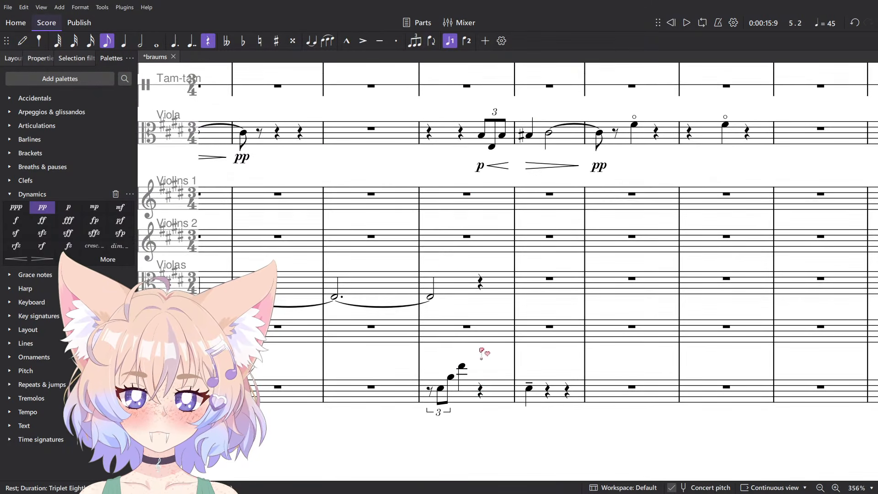
# Shorten the Violas' tied E3 in measure 5 to a quarter note.
pyautogui.scroll(7, 463, 381)
pyautogui.scroll(-5, 455, 356)
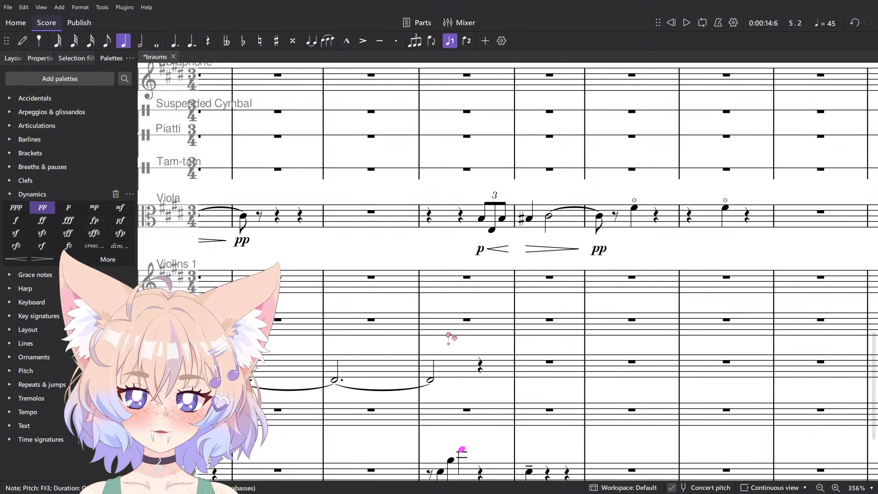
pyautogui.scroll(5, 445, 332)
pyautogui.scroll(-3, 431, 344)
pyautogui.scroll(-5, 440, 330)
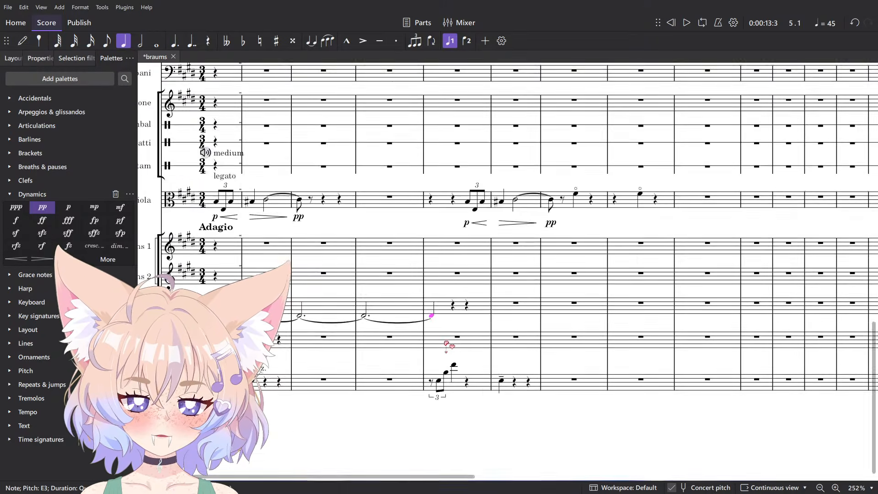
pyautogui.scroll(6, 453, 345)
pyautogui.scroll(6, 413, 250)
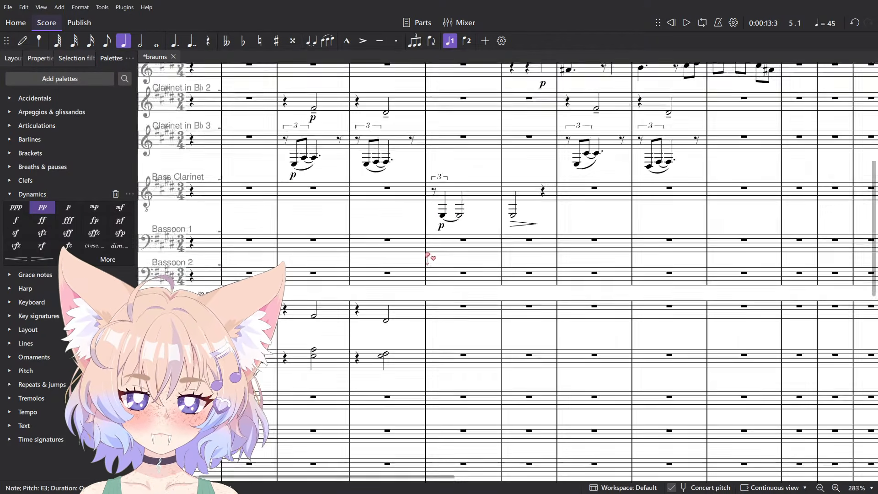
# Enter quarter notes on beat 2 of measure 5, B2 in Bassoon 2 and F♯3 in Bassoon 1, undoing a trial E2 in Bassoon 2.
pyautogui.press('n')
pyautogui.click(449, 304)
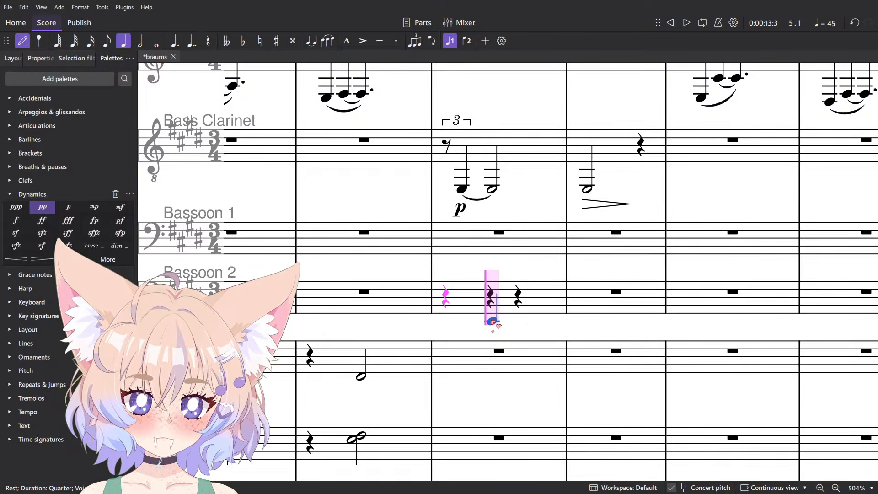
pyautogui.click(492, 321)
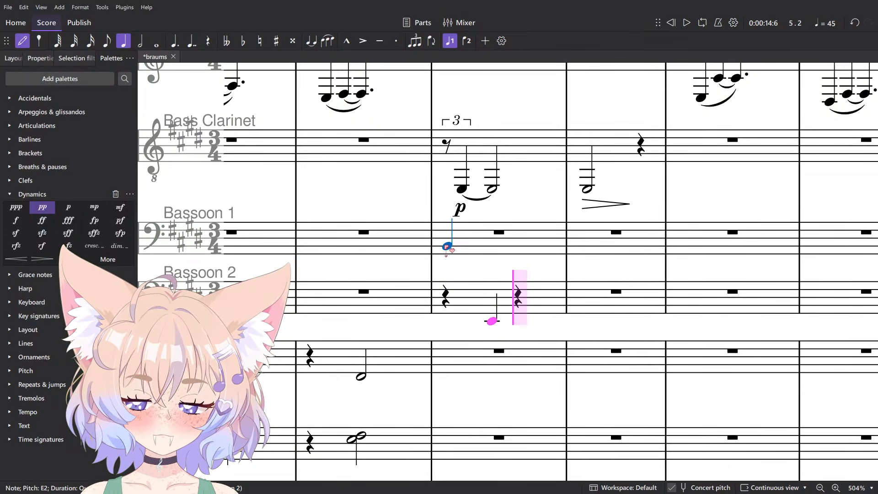
pyautogui.scroll(-5, 447, 248)
pyautogui.hotkey('ctrl', 'z')
pyautogui.scroll(6, 457, 275)
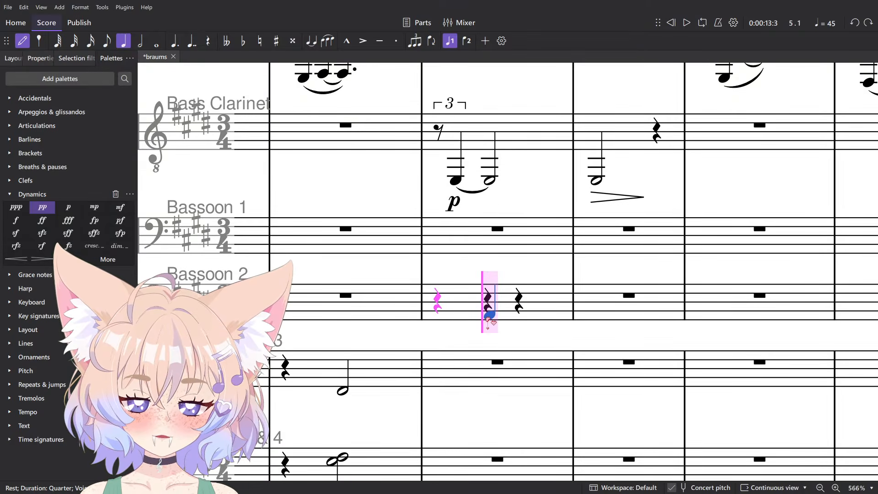
pyautogui.click(489, 310)
pyautogui.click(449, 248)
pyautogui.click(490, 231)
pyautogui.press('Up')
pyautogui.press('Up')
pyautogui.press('Escape')
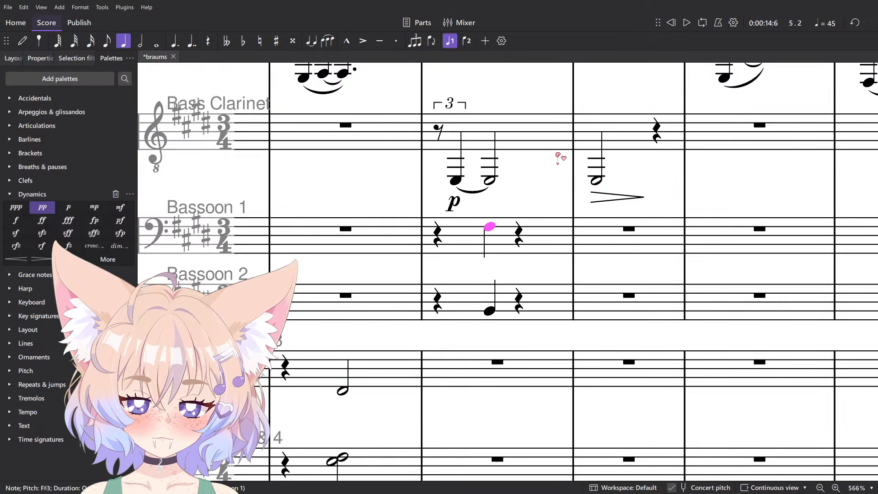
# Mark both bassoon notes in measure 5 pp and try them as half notes in playback.
pyautogui.click(37, 207)
pyautogui.click(489, 227)
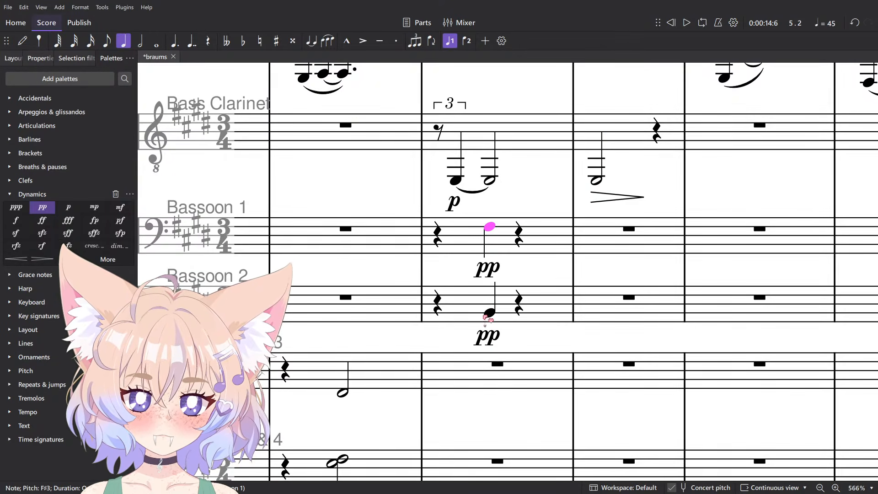
pyautogui.click(438, 235)
pyautogui.press('space')
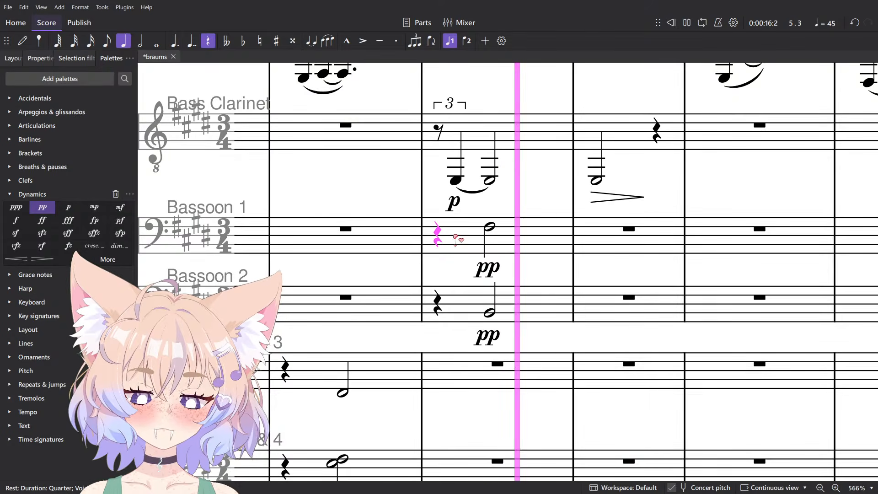
pyautogui.press('space')
# Return both bassoon notes in measure 5 to quarter notes and play the measure back.
pyautogui.click(487, 231)
pyautogui.click(489, 227)
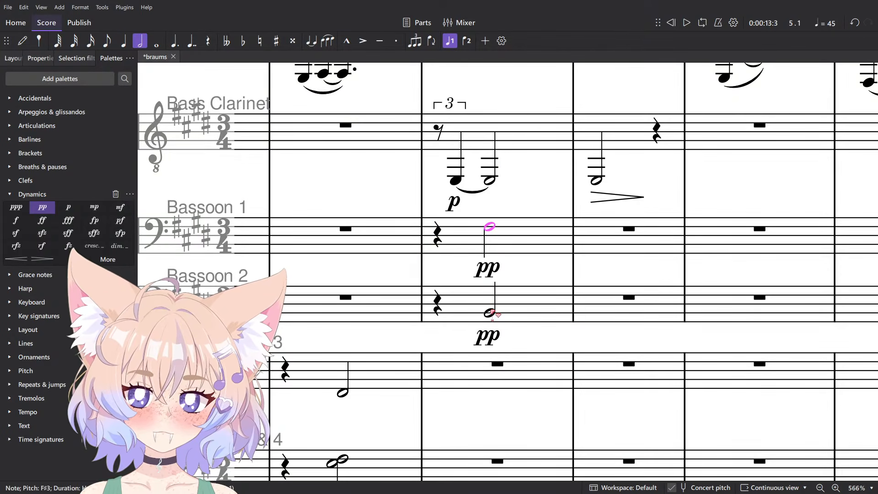
pyautogui.press('space')
pyautogui.scroll(-5, 460, 219)
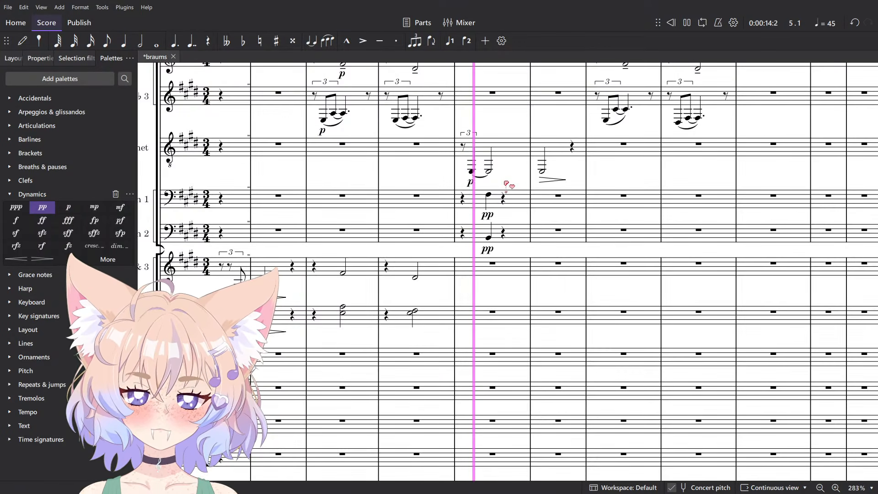
pyautogui.scroll(6, 490, 179)
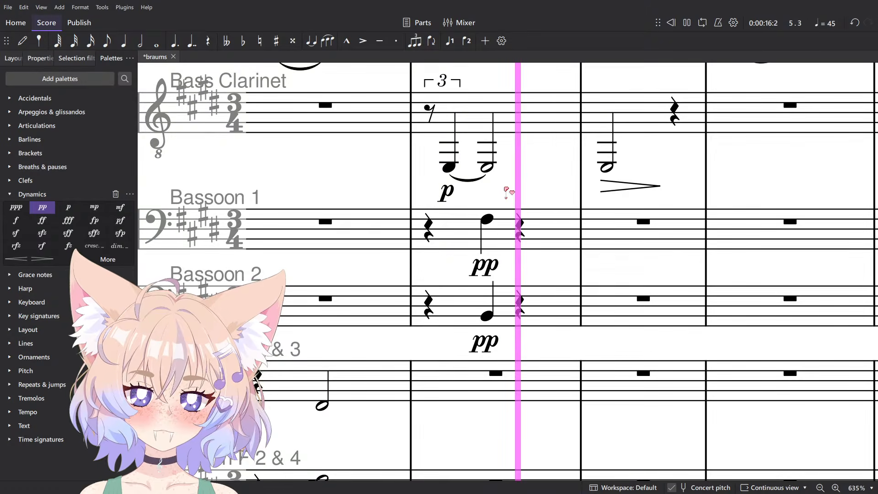
# Add quarter notes on beat 3 of measure 5, G♯3 in Bassoon 1 and B2 in Bassoon 2, and play them back.
pyautogui.press('n')
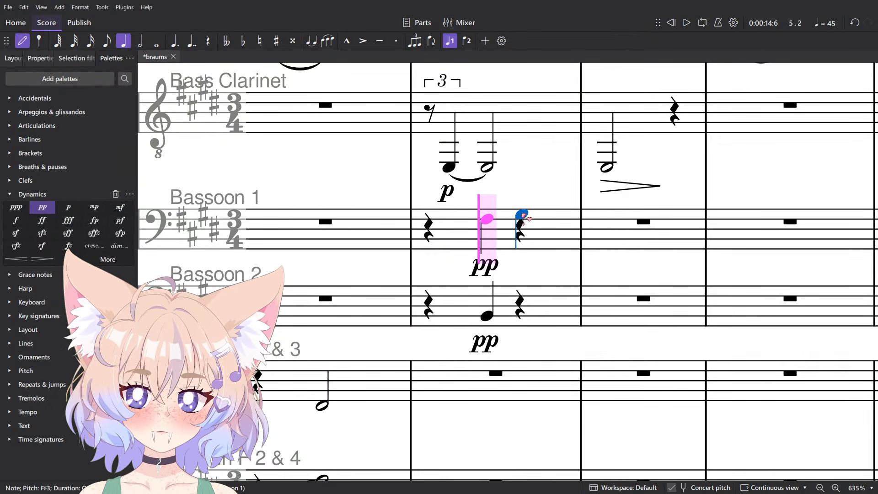
pyautogui.click(524, 215)
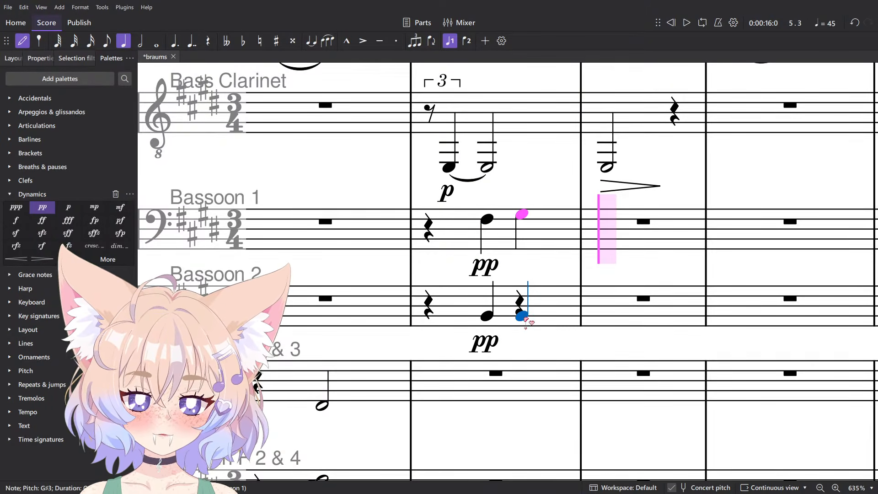
pyautogui.click(522, 316)
pyautogui.press('Escape')
pyautogui.press('space')
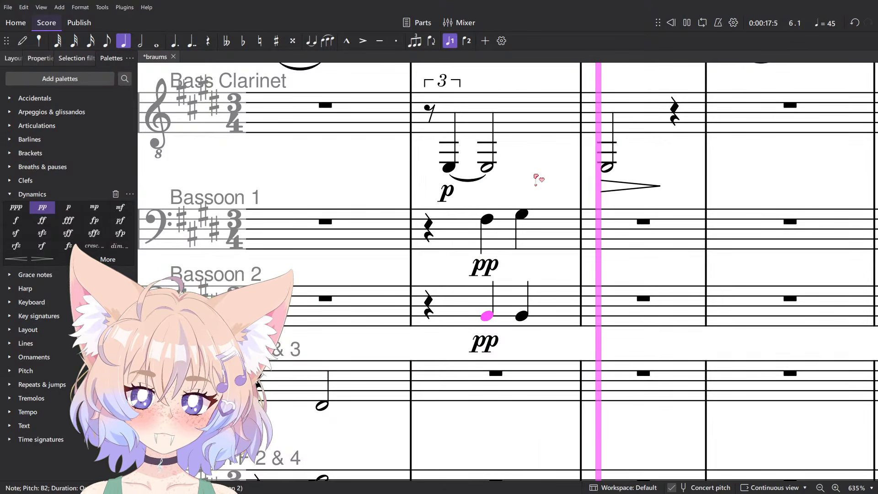
pyautogui.press('space')
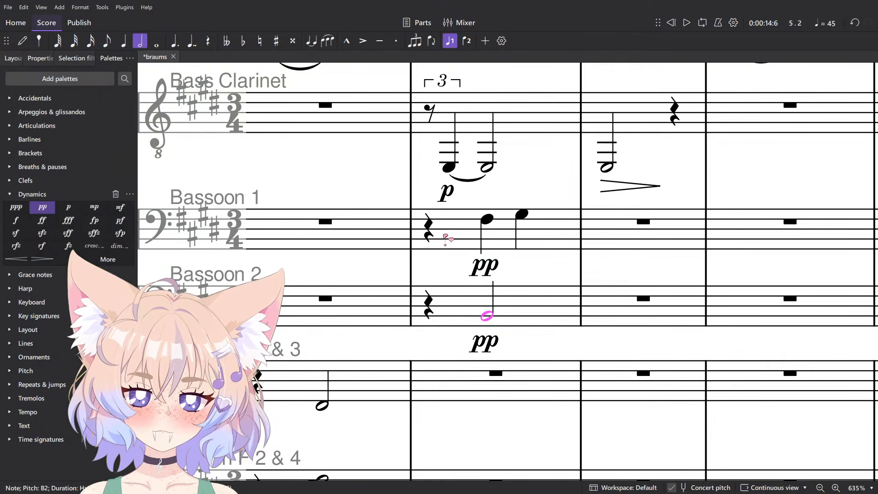
# Turn Bassoon 2's B2 in measure 5 into one half note, slur Bassoon 1's F♯3 to G♯3, and play back.
pyautogui.click(429, 229)
pyautogui.scroll(-10, 430, 236)
pyautogui.press('space')
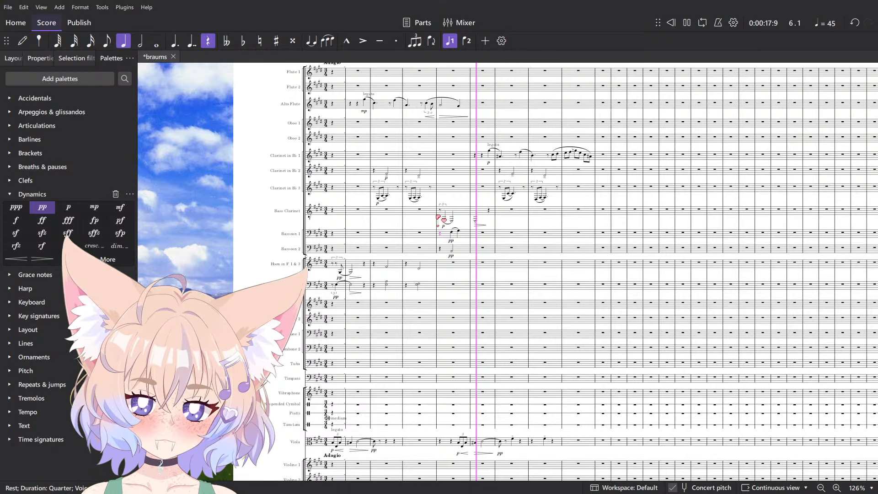
pyautogui.press('space')
pyautogui.scroll(5, 466, 295)
pyautogui.click(542, 283)
pyautogui.scroll(-6, 542, 282)
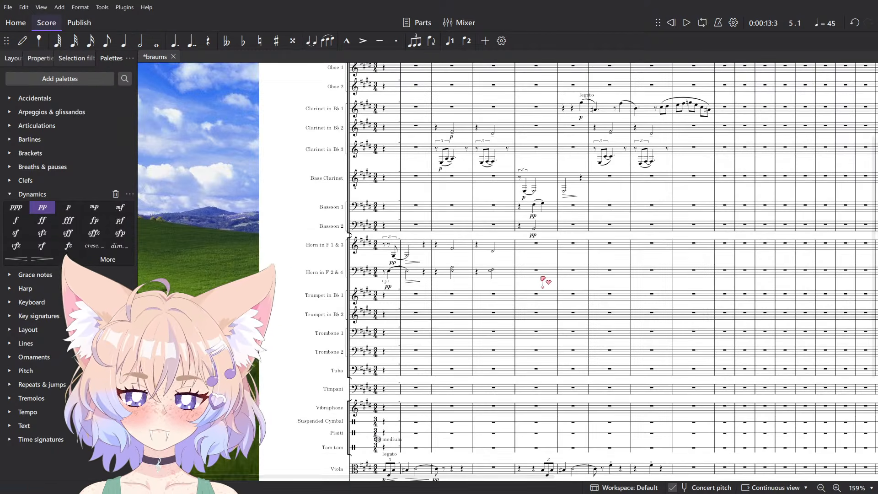
pyautogui.scroll(-1, 544, 270)
pyautogui.scroll(1, 543, 249)
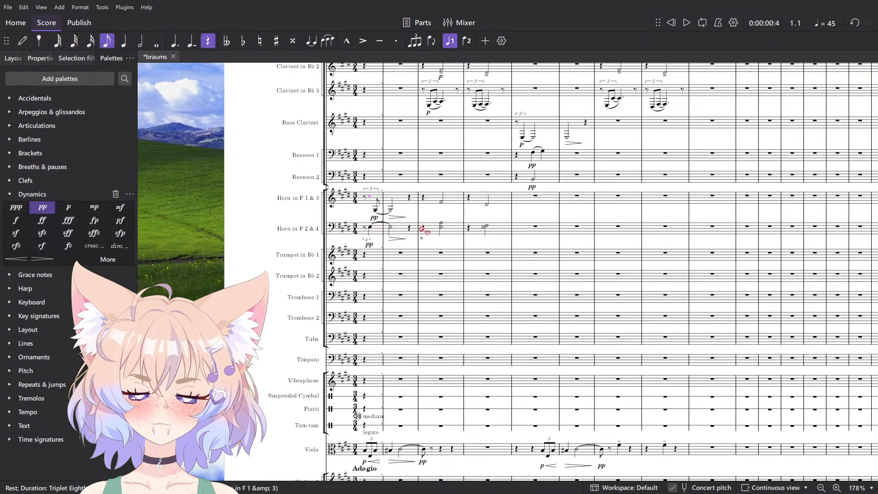
# Copy both horn staves' opening figure from measures 1 and 2 to beat 3 of measure 5 and play it back.
pyautogui.keyDown('shift'); pyautogui.click(410, 231); pyautogui.keyUp('shift')
pyautogui.click(362, 200)
pyautogui.keyDown('shift'); pyautogui.click(416, 232); pyautogui.keyUp('shift')
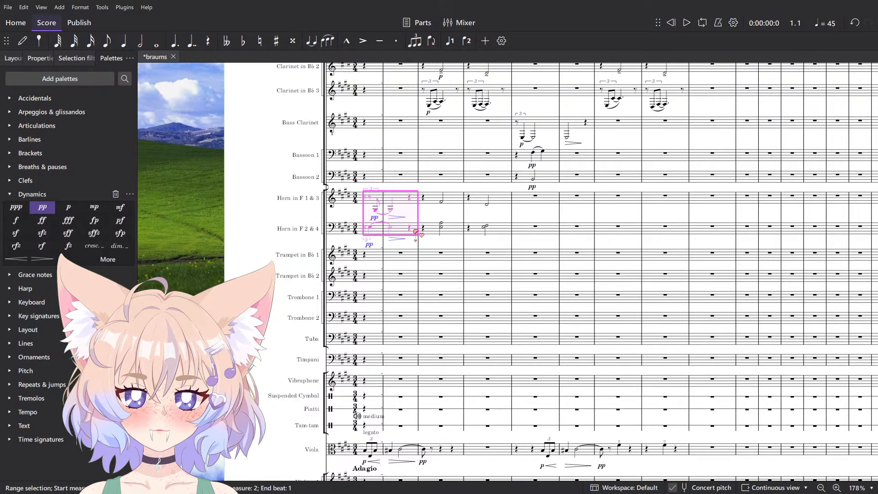
pyautogui.click(538, 201)
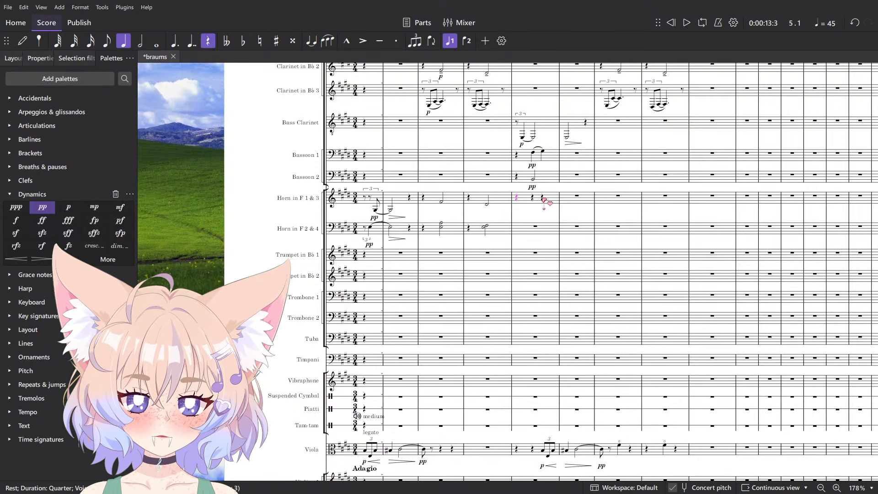
pyautogui.hotkey('ctrl', 'v')
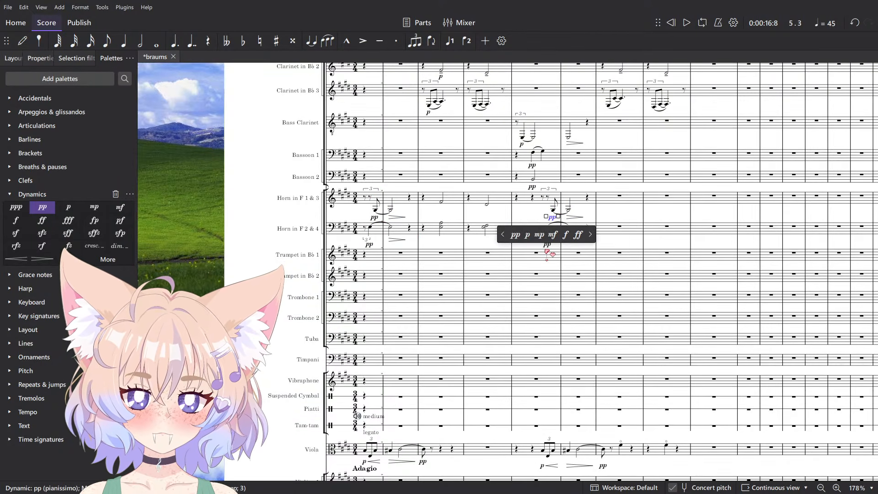
pyautogui.click(516, 199)
pyautogui.press('space')
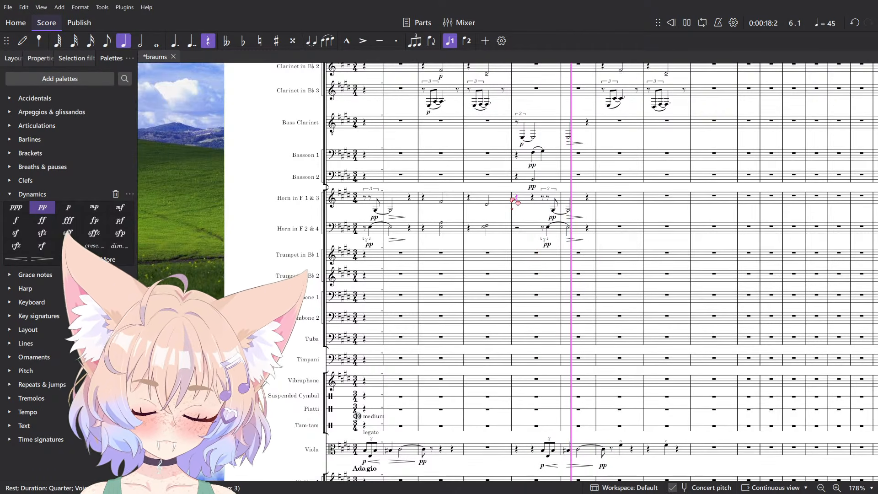
pyautogui.scroll(-3, 521, 206)
pyautogui.press('space')
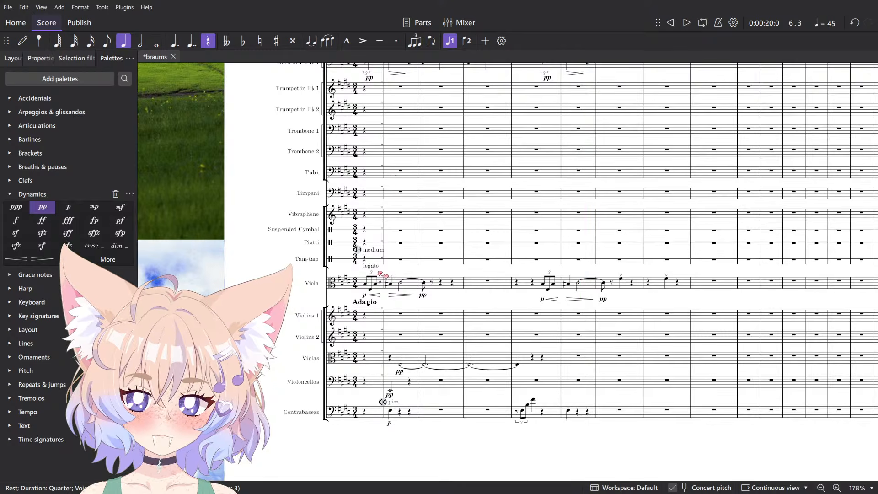
# Repeat the Violas' and Violoncellos' low E half notes from measure 2 in measure 6 and play the strings back.
pyautogui.scroll(5, 380, 273)
pyautogui.scroll(-3, 403, 348)
pyautogui.click(415, 380)
pyautogui.press('space')
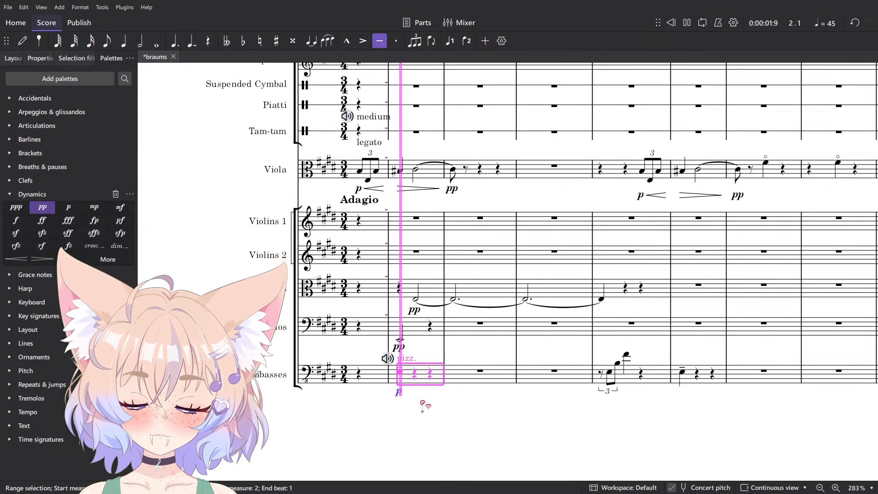
pyautogui.click(421, 403)
pyautogui.press('space')
pyautogui.scroll(1, 681, 351)
pyautogui.press('n')
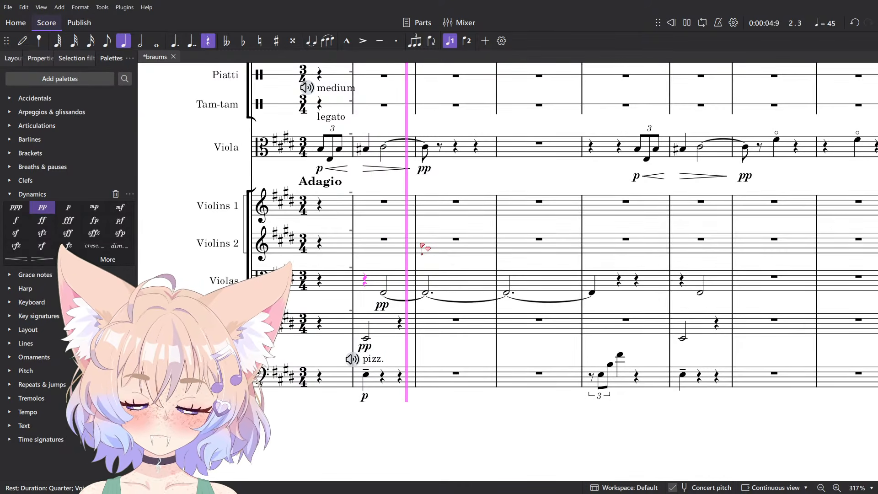
# Play back the opening from measure 2 and compare the Violas' and Violoncellos' sustained notes with the rest of the score.
pyautogui.scroll(5, 365, 333)
pyautogui.scroll(2, 384, 314)
pyautogui.press('space')
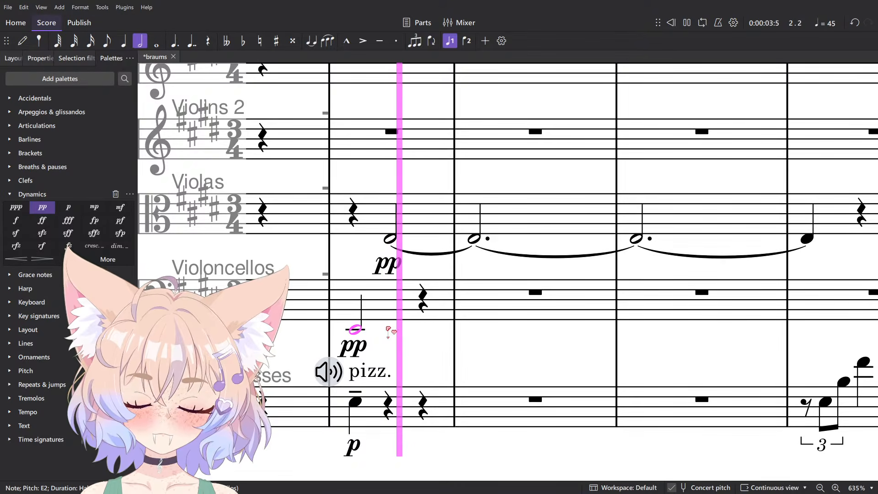
pyautogui.scroll(-4, 388, 329)
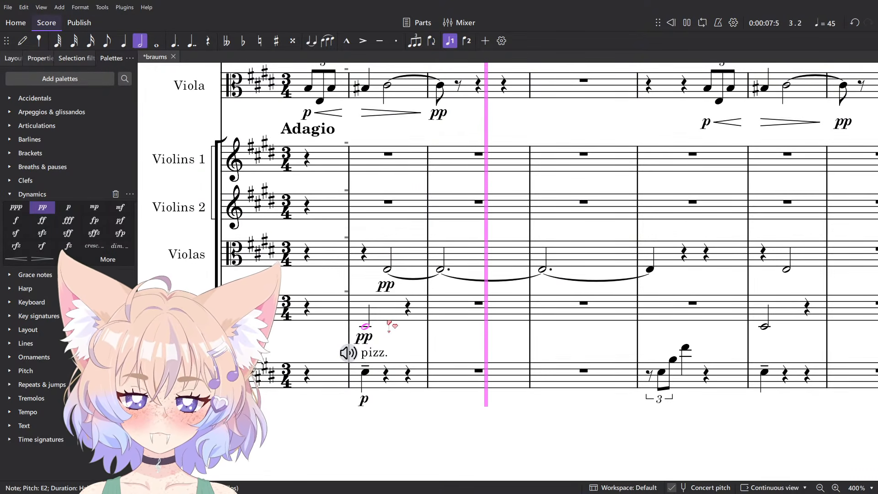
pyautogui.scroll(-4, 389, 325)
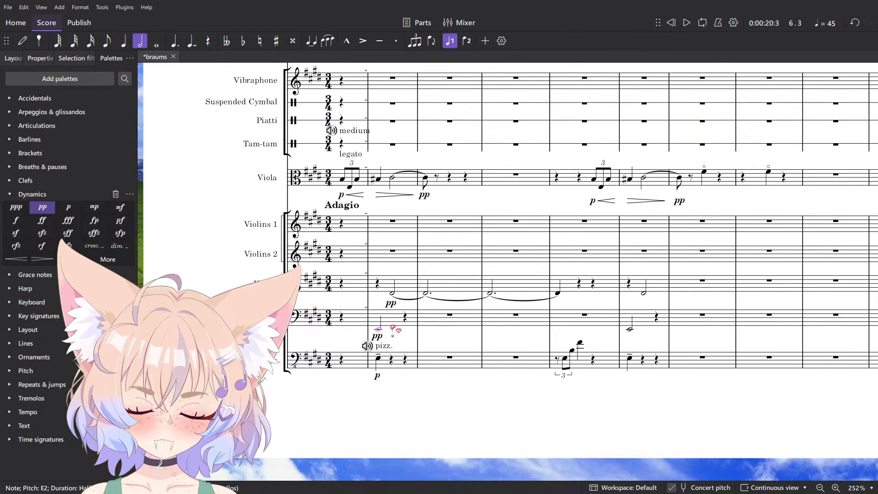
pyautogui.scroll(5, 393, 329)
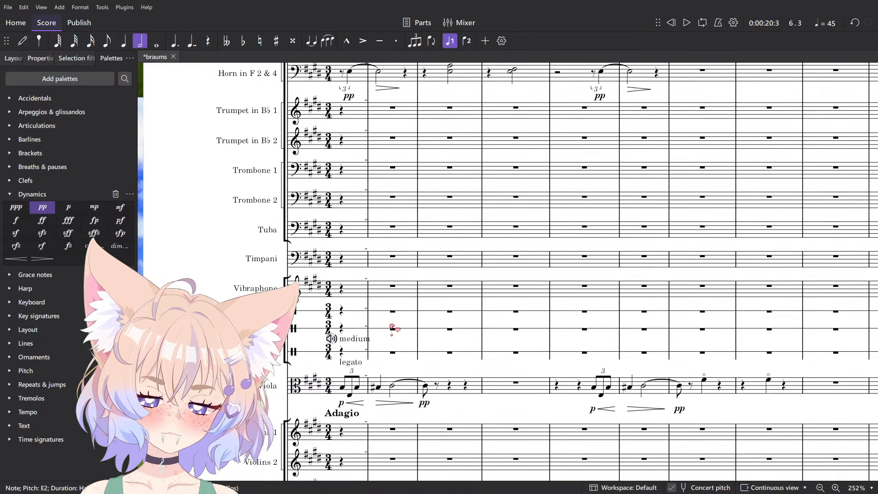
pyautogui.scroll(-5, 511, 366)
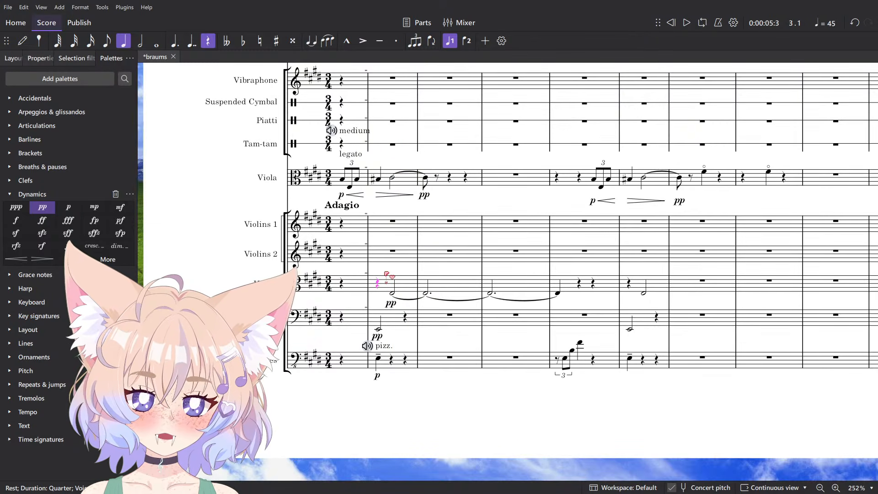
pyautogui.scroll(5, 387, 282)
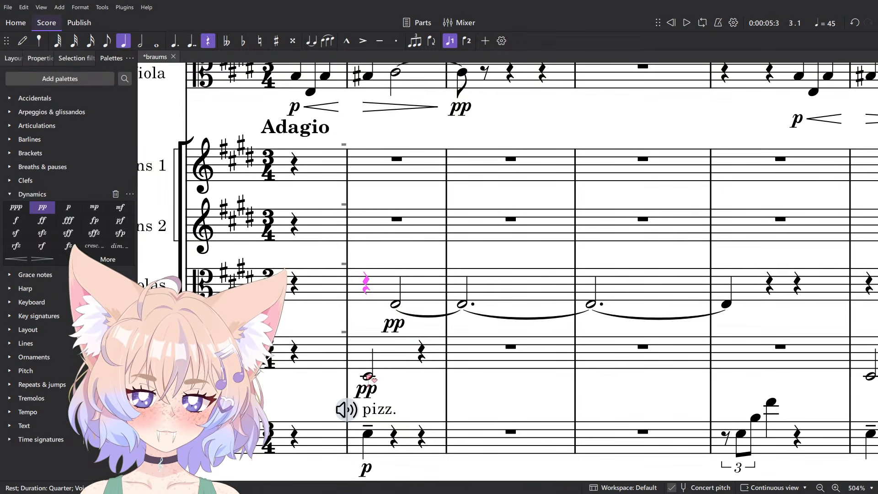
# Shorten the Violoncellos' measure 2 note to a quarter and move the Violas' tied line in measures 2 to 5 onto the Violoncellos staff.
pyautogui.press('n')
pyautogui.press('Escape')
pyautogui.click(725, 304)
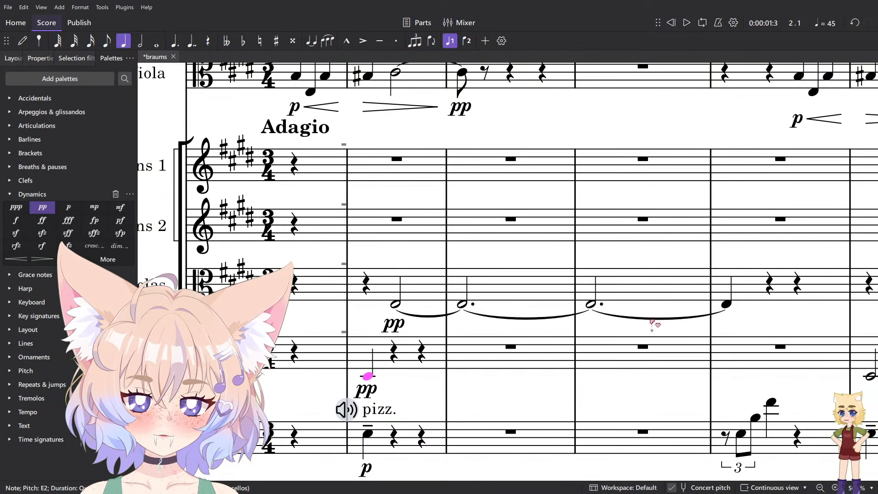
pyautogui.keyDown('shift'); pyautogui.click(396, 304); pyautogui.keyUp('shift')
pyautogui.press('Delete')
pyautogui.hotkey('ctrl', 'z')
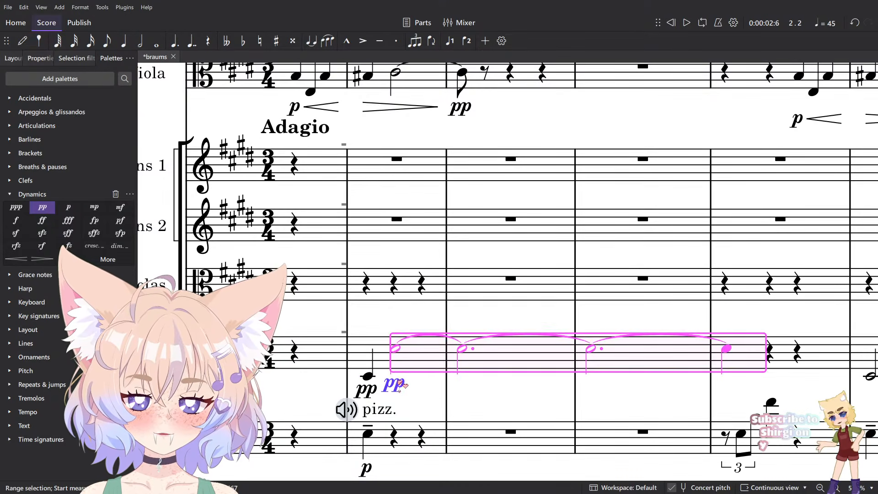
# Remove the duplicate pp under the Violoncellos' half note in measure 2 and play the passage back.
pyautogui.click(395, 348)
pyautogui.press('space')
pyautogui.press('space')
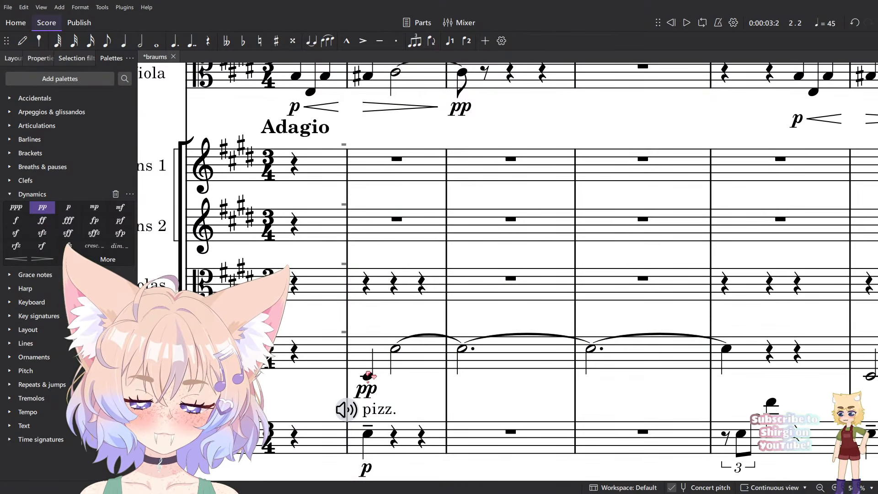
pyautogui.click(364, 353)
pyautogui.press('space')
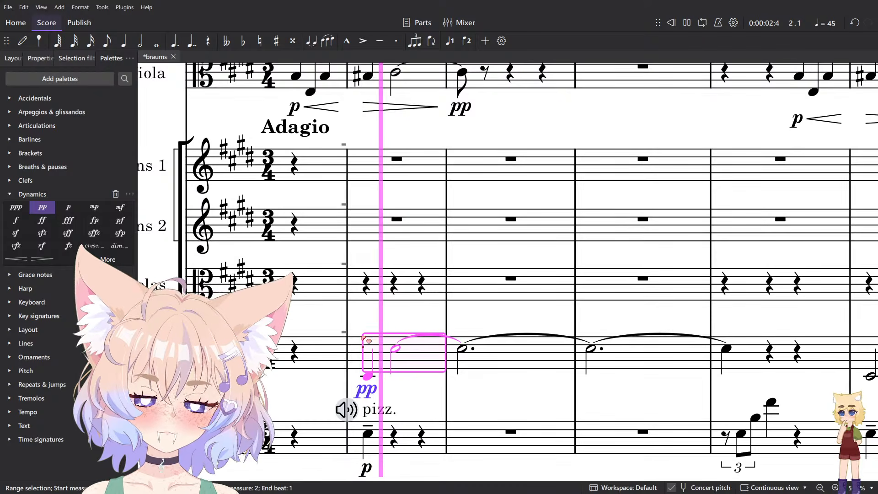
pyautogui.click(367, 376)
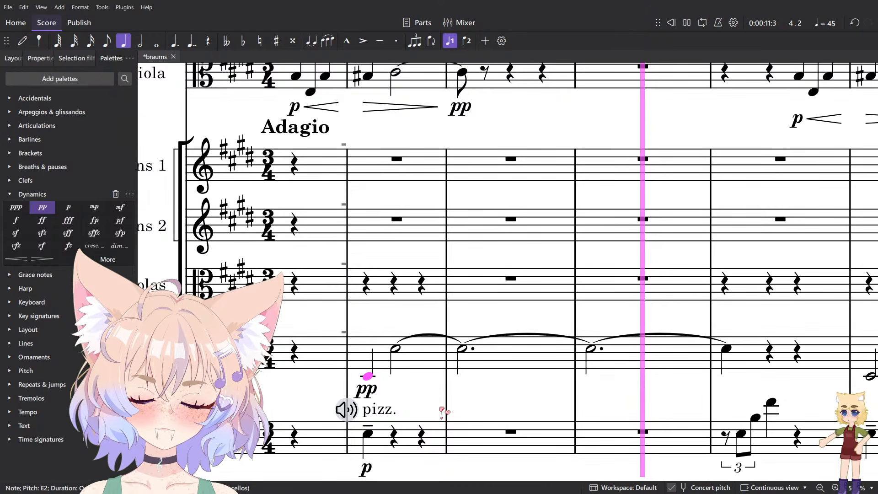
pyautogui.press('space')
# Merge the leftover Violas rests in measure 2, add a diminuendo hairpin under the Violoncellos' measure 2, and play back.
pyautogui.press('Escape')
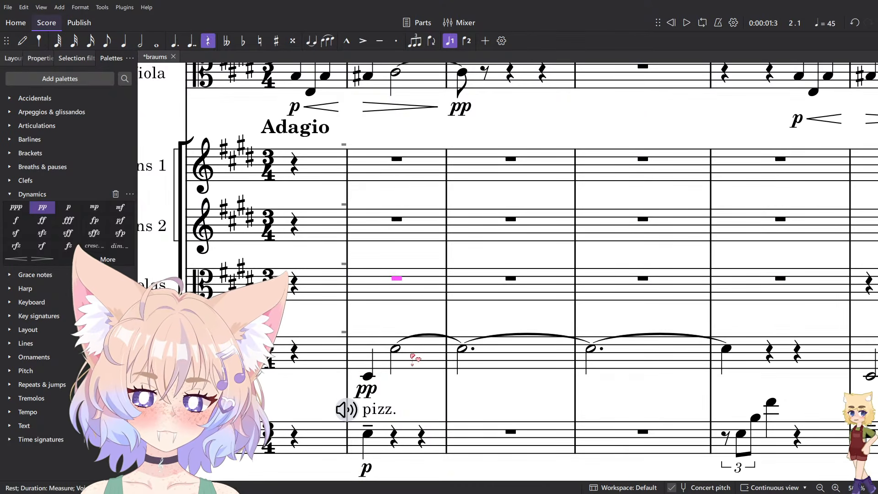
pyautogui.press('>')
pyautogui.press('Escape')
pyautogui.press('space')
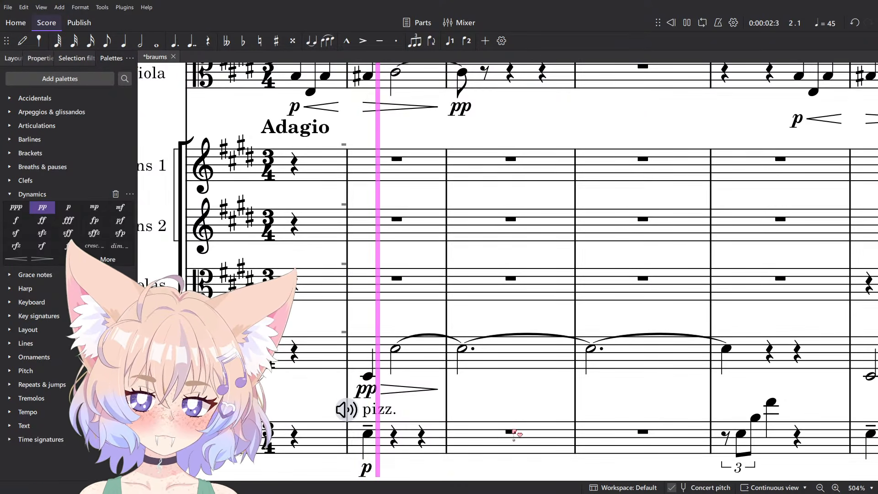
pyautogui.scroll(-5, 497, 397)
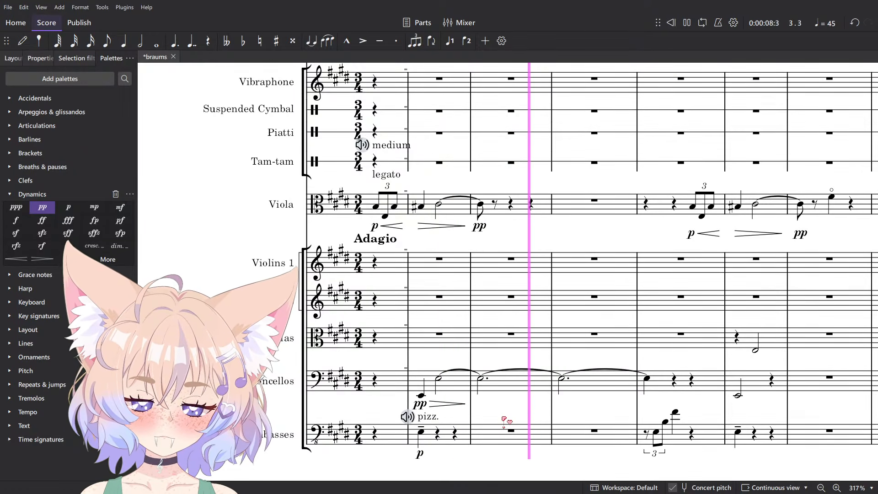
pyautogui.scroll(-8, 504, 419)
pyautogui.scroll(5, 528, 416)
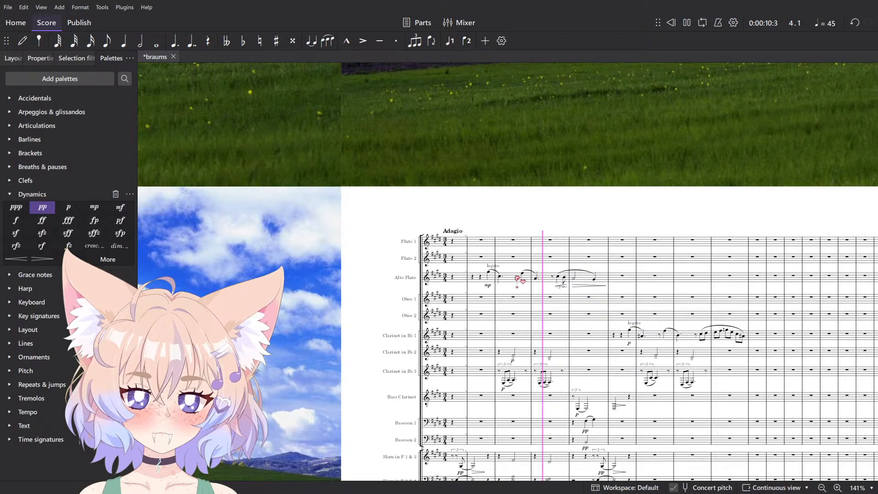
pyautogui.scroll(-4, 517, 277)
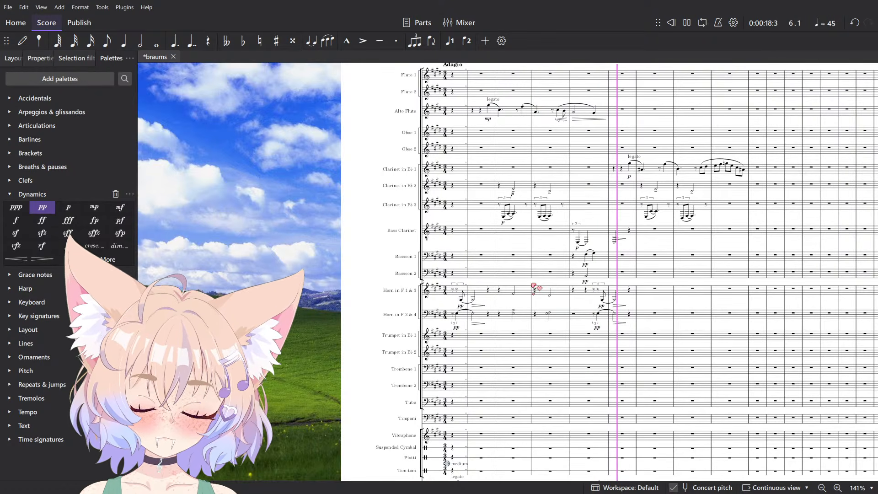
# Try moving the Horn 1 & 3 half notes in measures 3 and 4 to Trombone 1.
pyautogui.keyDown('ctrl'); pyautogui.scroll(8, 535, 288); pyautogui.keyUp('ctrl')
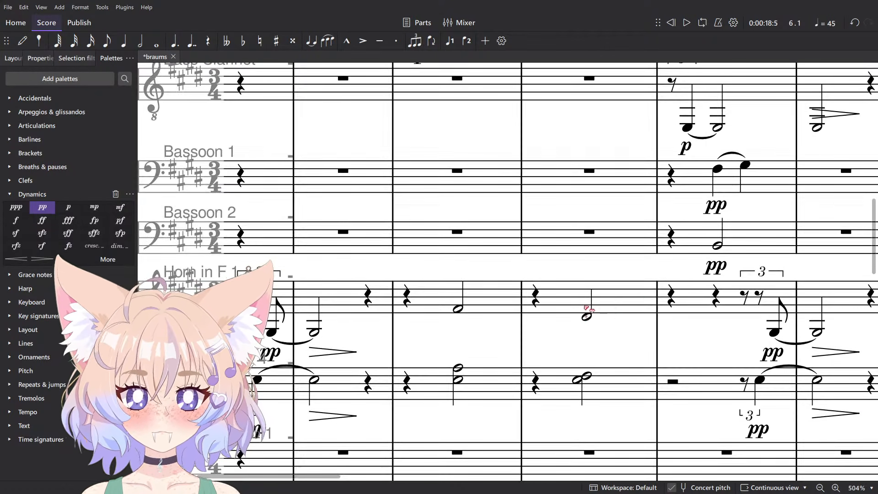
pyautogui.keyDown('ctrl'); pyautogui.scroll(-2, 540, 262); pyautogui.keyUp('ctrl')
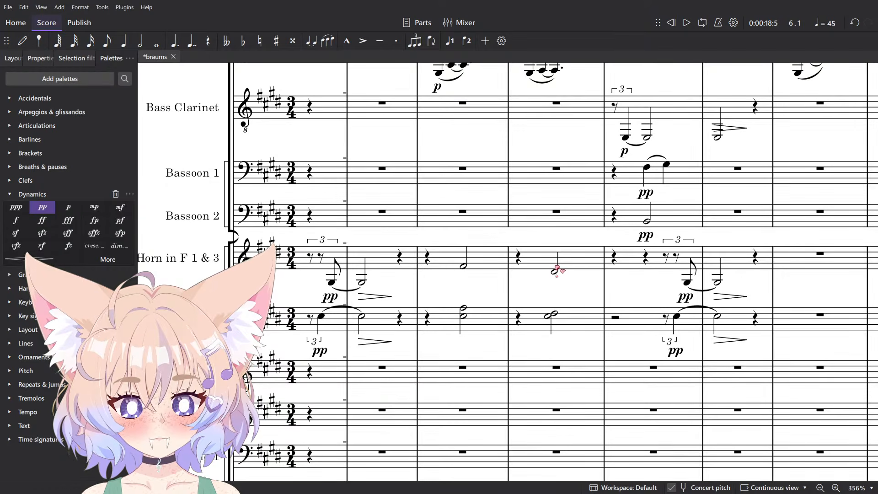
pyautogui.moveTo(537, 279); pyautogui.dragTo(499, 263)
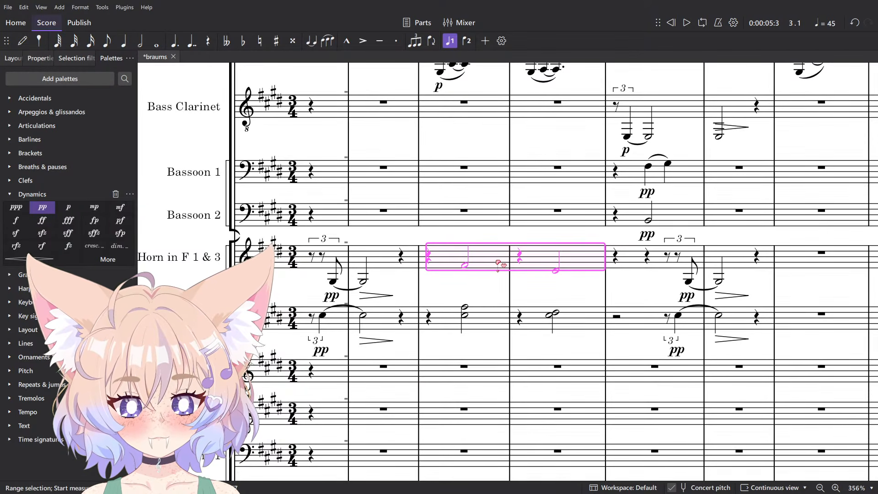
pyautogui.hscroll(-3, 501, 265)
pyautogui.scroll(-3, 552, 274)
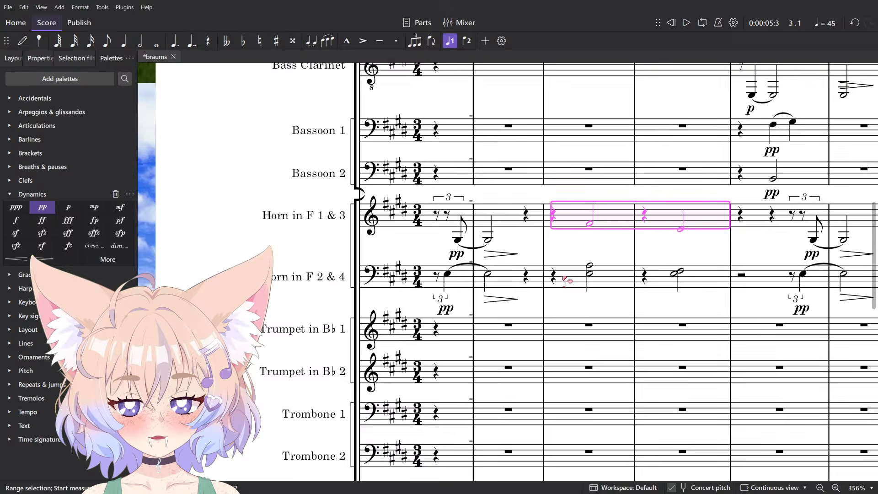
pyautogui.press('Delete')
pyautogui.hotkey('ctrl', 'v')
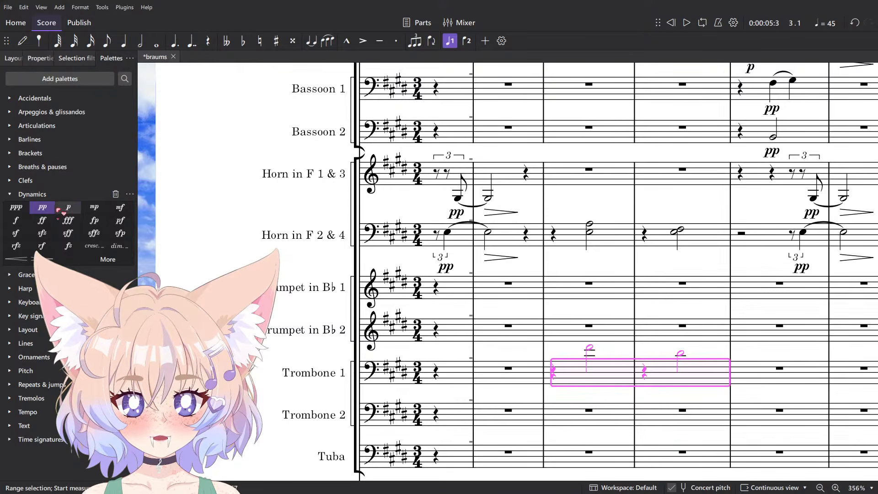
# Mark Trombone 1's half note in measure 3 pp and play the passage back.
pyautogui.hotkey('ctrl', 'd')
pyautogui.hotkey('ctrl', 'z')
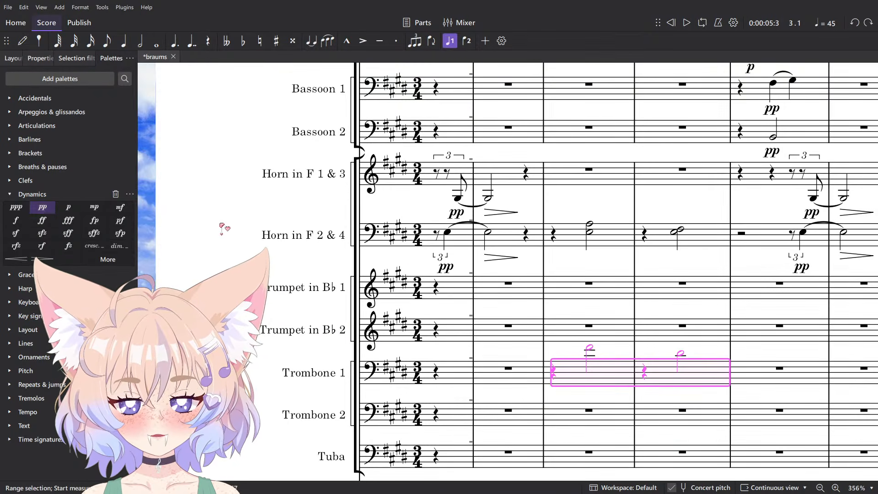
pyautogui.hotkey('ctrl', 'y')
pyautogui.hotkey('ctrl', 'z')
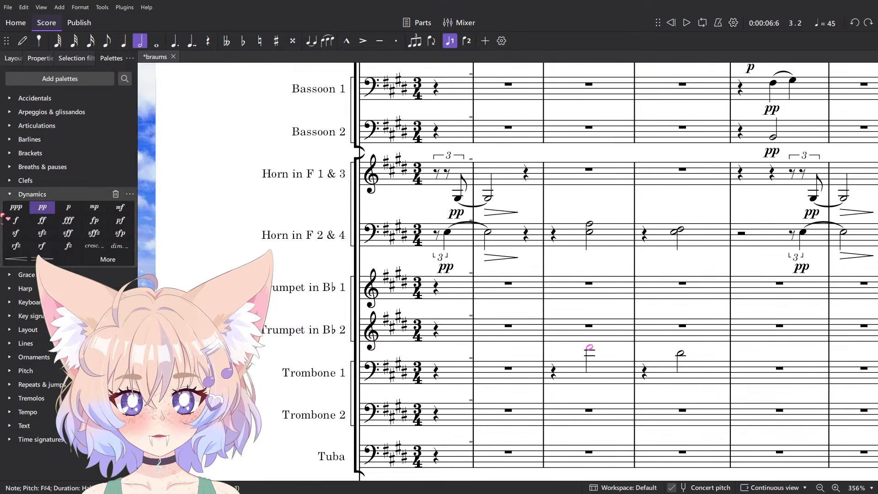
pyautogui.hotkey('ctrl', 'y')
pyautogui.press('space')
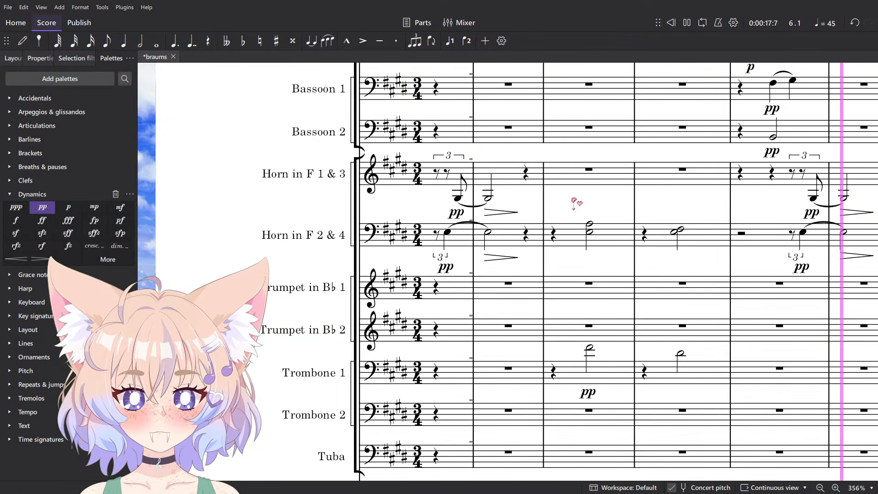
# Undo the Trombone 1 transfer and its pp, restoring the half notes to Horn 1 & 3.
pyautogui.moveTo(717, 232); pyautogui.dragTo(642, 245)
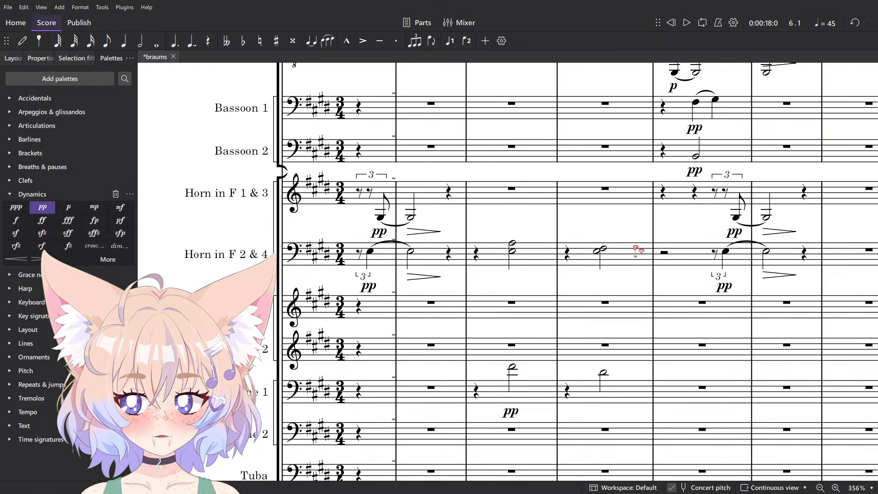
pyautogui.moveTo(558, 277); pyautogui.dragTo(548, 282)
pyautogui.hotkey('ctrl', 'z')
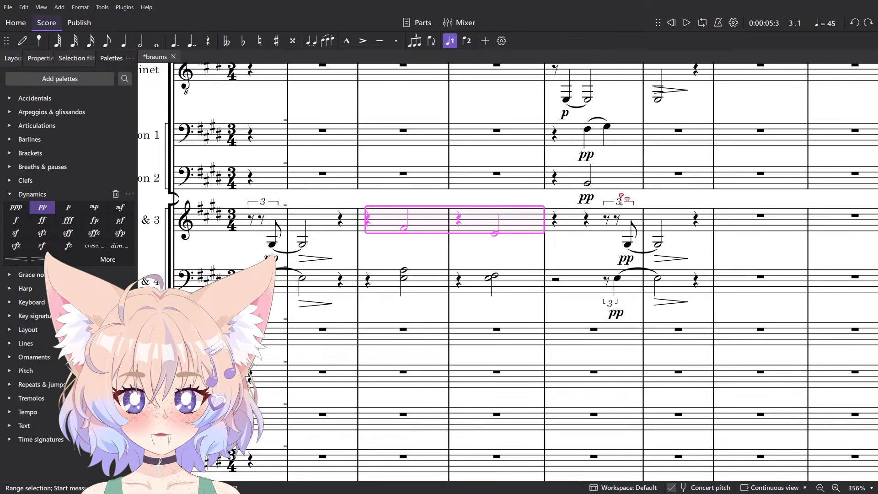
# Move the Bassoon 1 and 2 notes in measure 5, with their pp markings, to Trombones 1 and 2 and play back.
pyautogui.scroll(-3, 620, 197)
pyautogui.hotkey('ctrl', 'x')
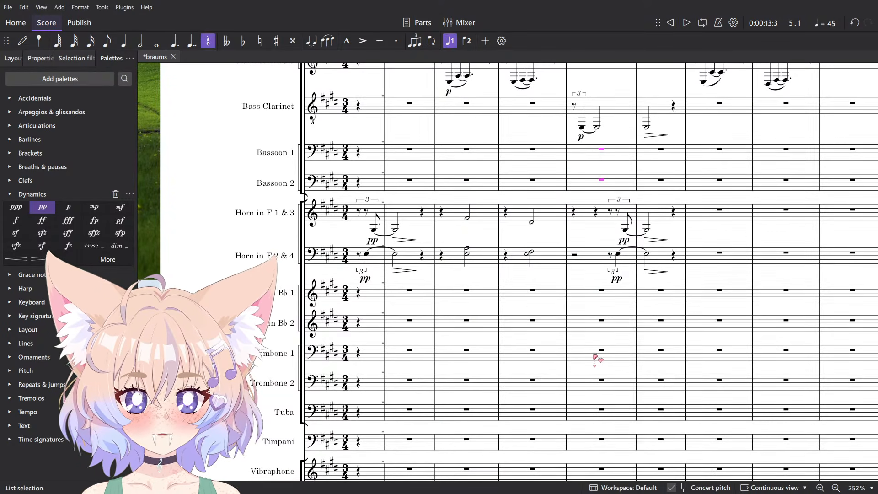
pyautogui.click(609, 354)
pyautogui.hotkey('ctrl', 'v')
pyautogui.press('space')
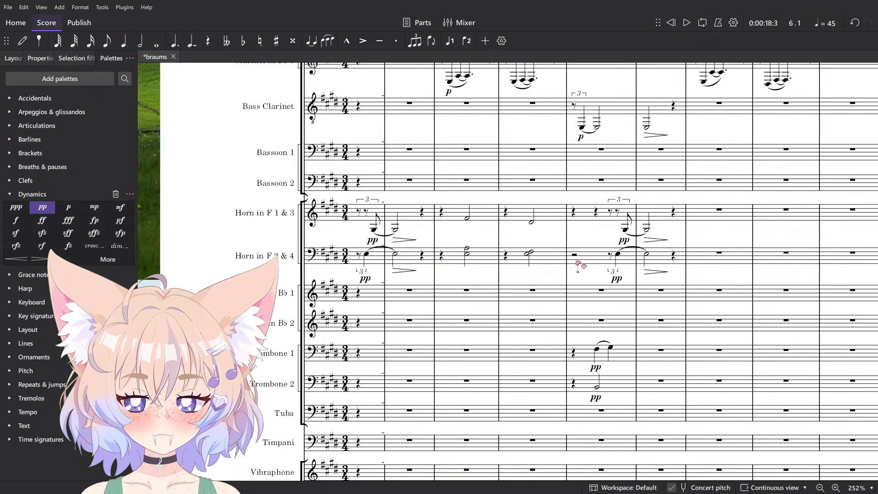
# Move the Trombone 1 and 2 notes in measure 5, with their pp markings, to Clarinets 2 and 3 and play back.
pyautogui.scroll(3, 586, 270)
pyautogui.scroll(-4, 599, 297)
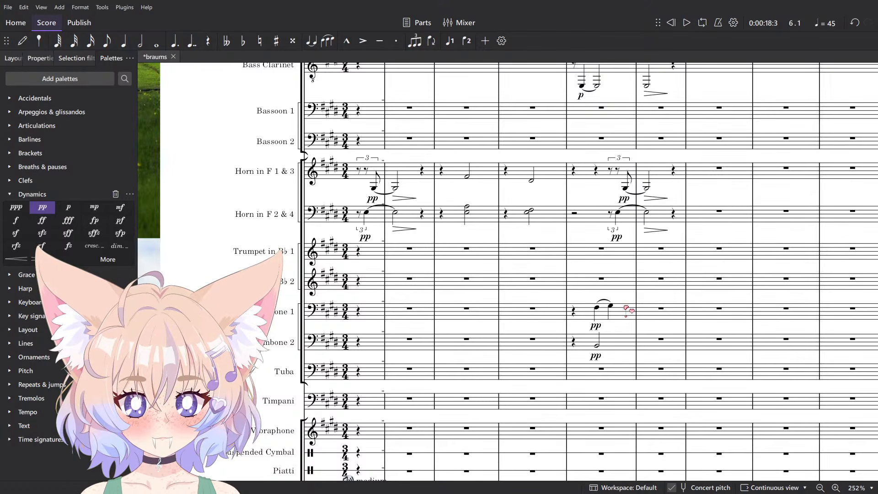
pyautogui.scroll(5, 635, 297)
pyautogui.hotkey('ctrl', 'v')
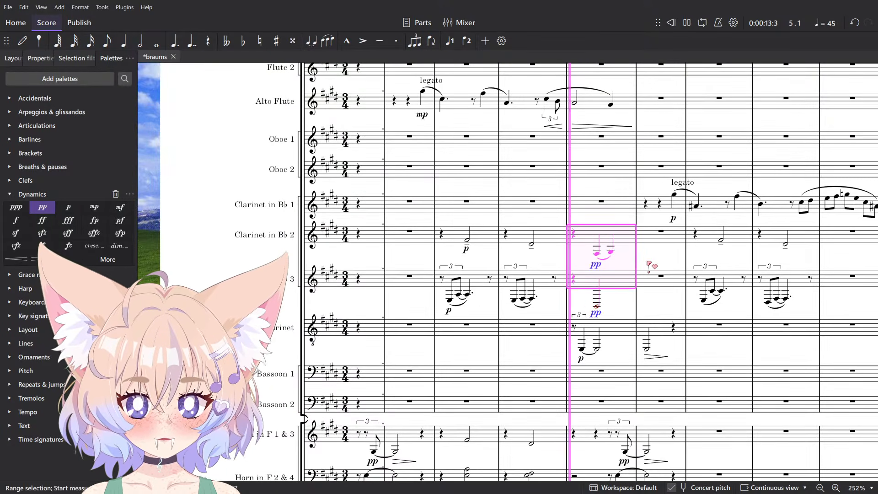
pyautogui.scroll(3, 622, 294)
pyautogui.scroll(5, 599, 320)
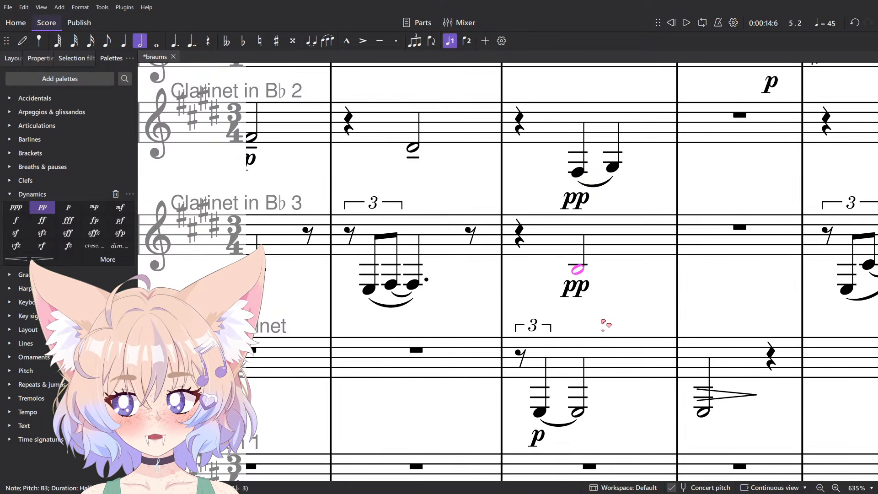
pyautogui.press('space')
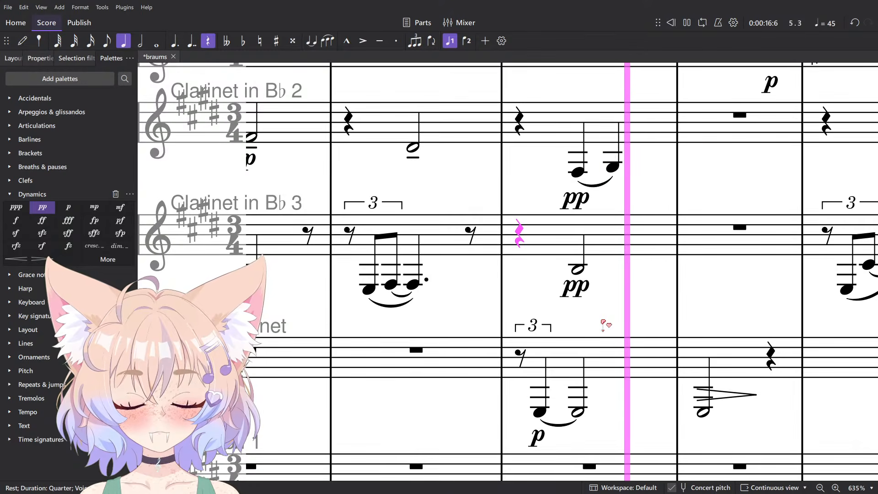
pyautogui.scroll(-5, 706, 352)
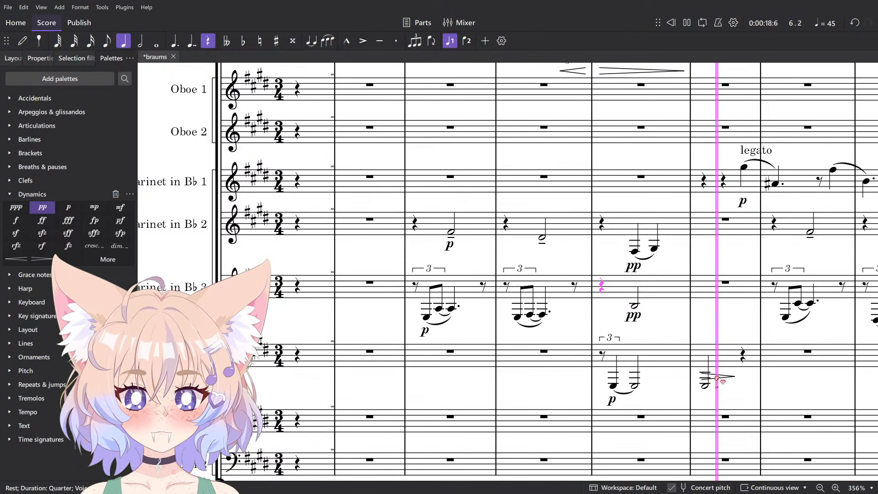
pyautogui.press('space')
# Clear the Violas' note in measure 6 and repeat the Cellos' phrase from measures 2 to 5 starting at measure 6.
pyautogui.scroll(-10, 521, 320)
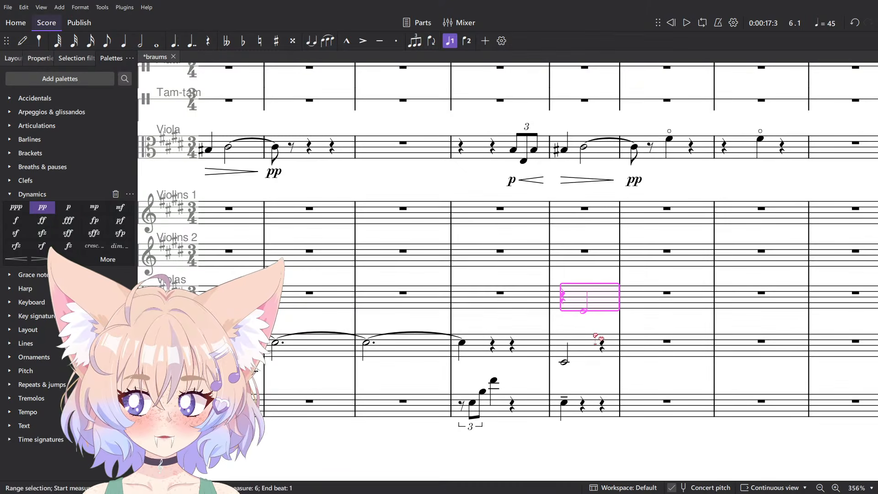
pyautogui.press('Escape')
pyautogui.scroll(-3, 560, 366)
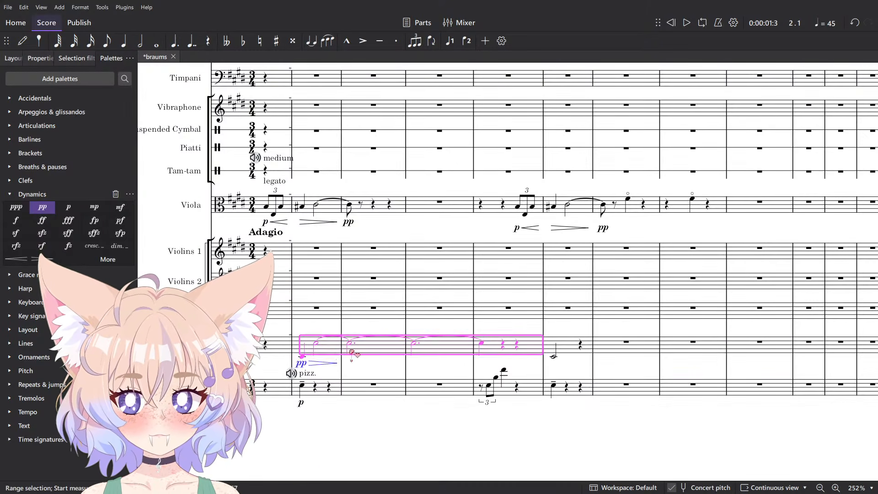
pyautogui.press('r')
# Play the score from measure 6 to hear the Cellos' repeated phrase with the other parts.
pyautogui.press('space')
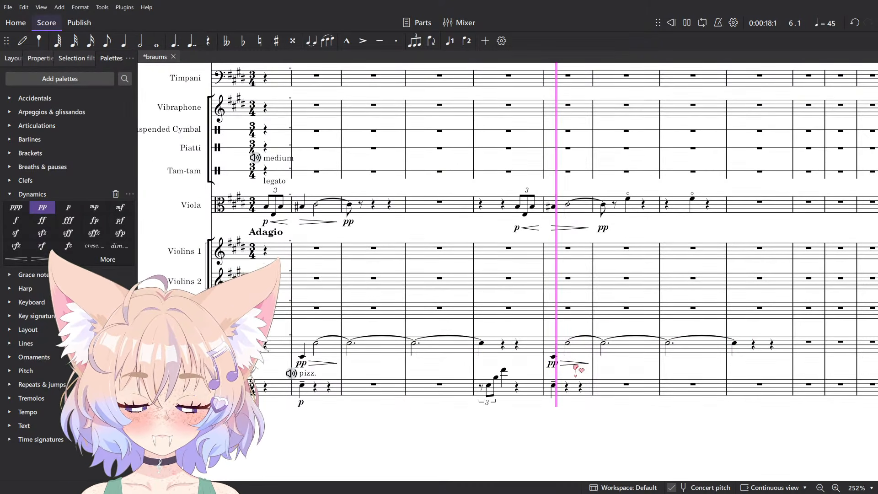
pyautogui.scroll(-2, 540, 366)
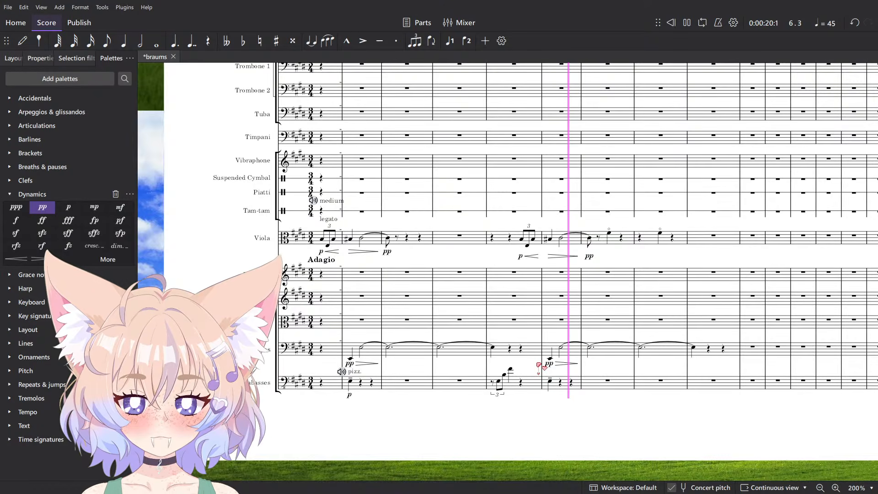
pyautogui.scroll(7, 545, 365)
pyautogui.scroll(-6, 557, 366)
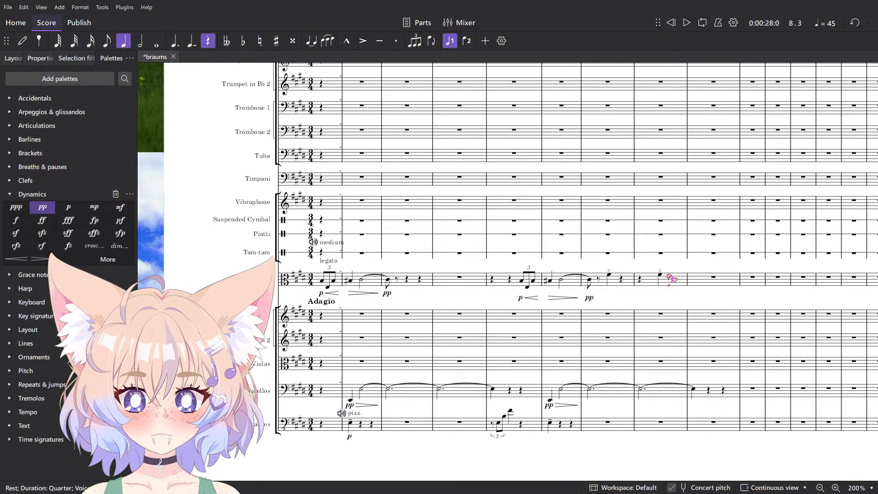
# Remove the harmonic marks from the solo Viola's quarter notes in measures 7 and 8 and play the result.
pyautogui.scroll(6, 669, 278)
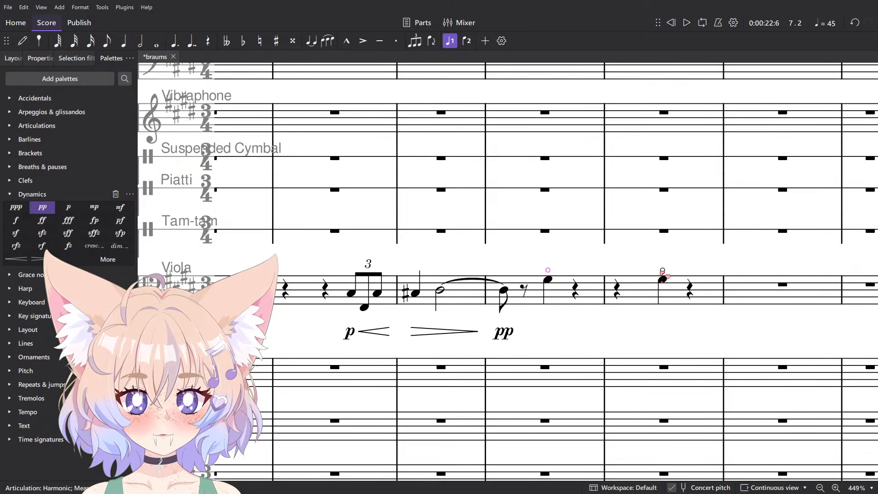
pyautogui.press('Delete')
pyautogui.click(504, 295)
pyautogui.scroll(-6, 533, 278)
pyautogui.press('Escape')
pyautogui.scroll(6, 547, 270)
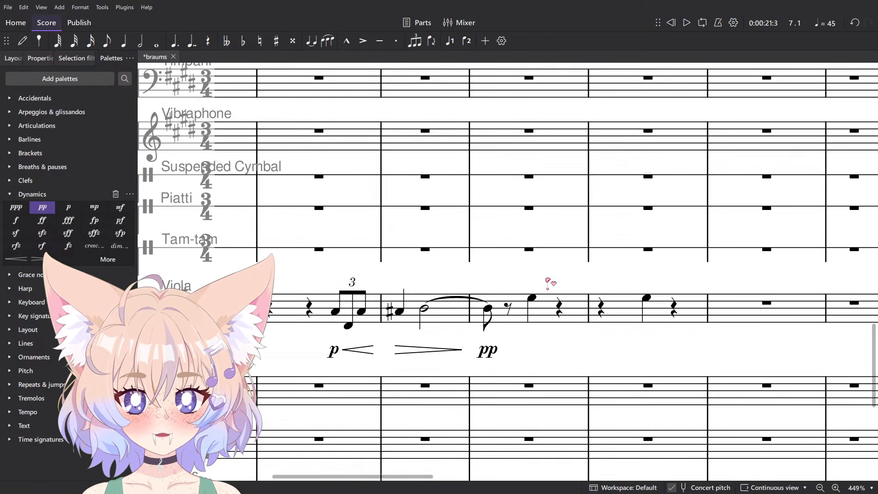
pyautogui.press('space')
pyautogui.press('space')
# Check the Brahms PDF, try stacking an A♯4 on the solo Viola's quarter note in measure 7, and play it.
pyautogui.hotkey('alt', 'Tab')
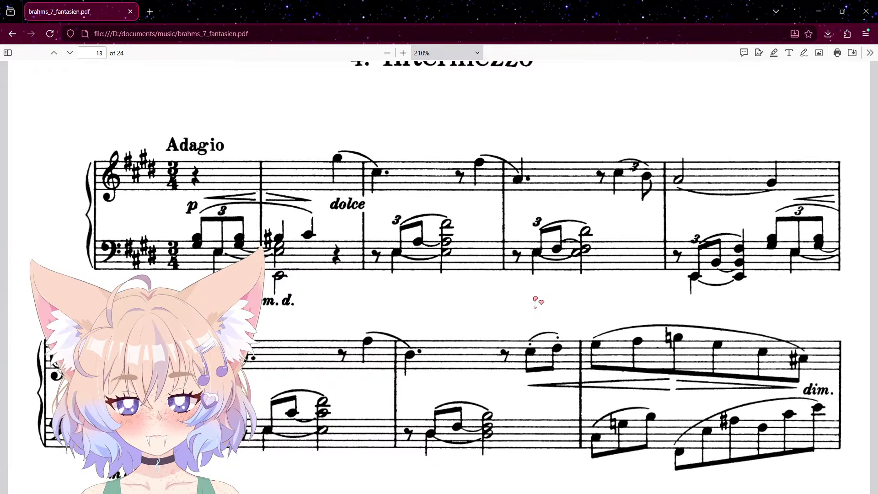
pyautogui.hotkey('alt', 'Tab')
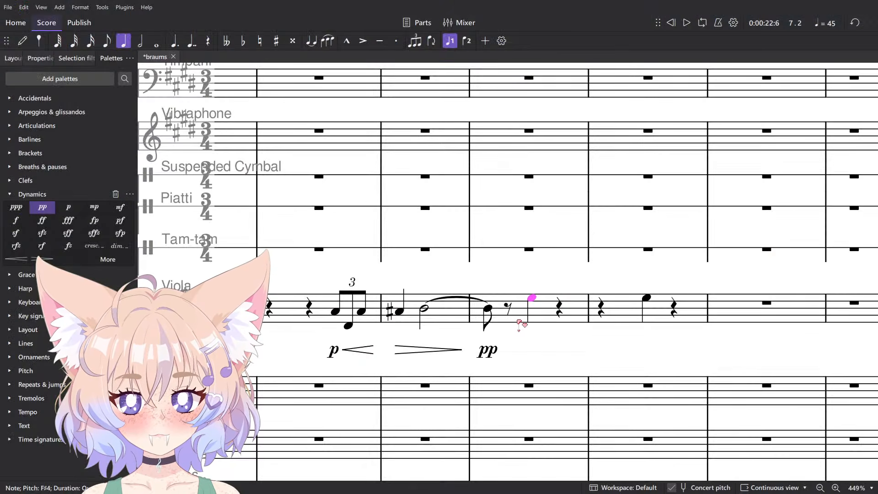
pyautogui.scroll(1, 548, 306)
pyautogui.press('n')
pyautogui.click(525, 279)
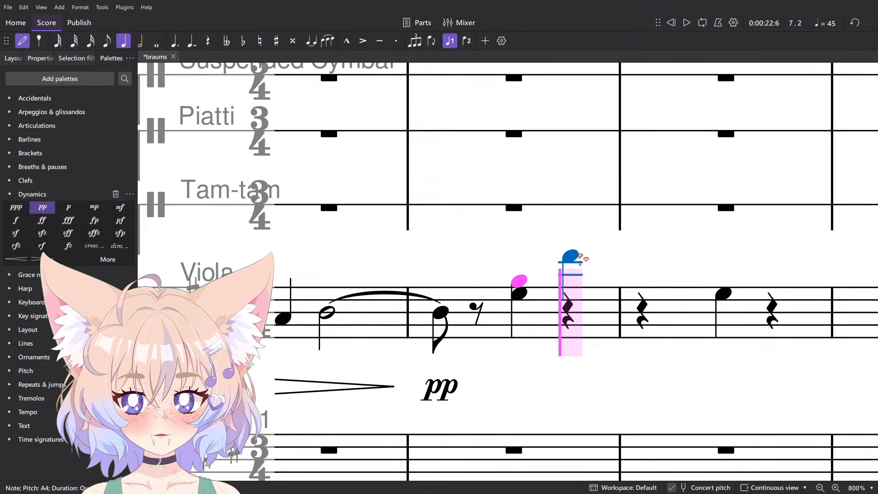
pyautogui.hotkey('alt', 'Tab')
pyautogui.hotkey('alt', 'Tab')
pyautogui.press('Down')
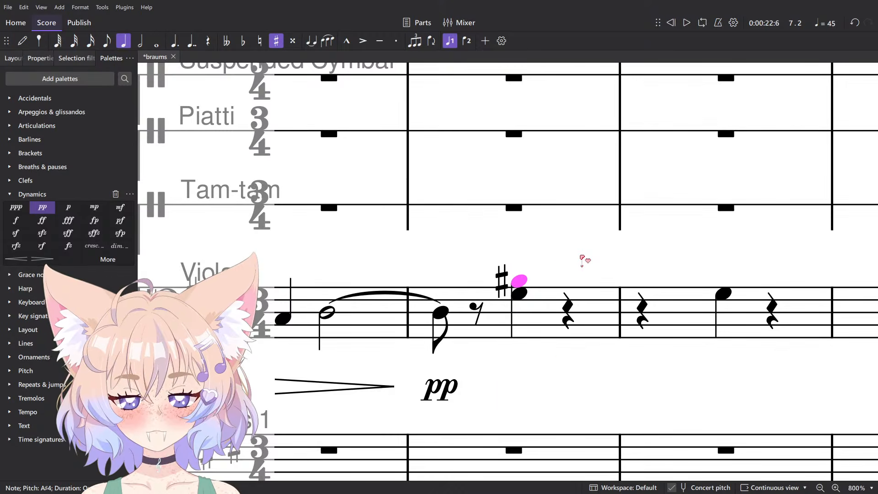
pyautogui.press('space')
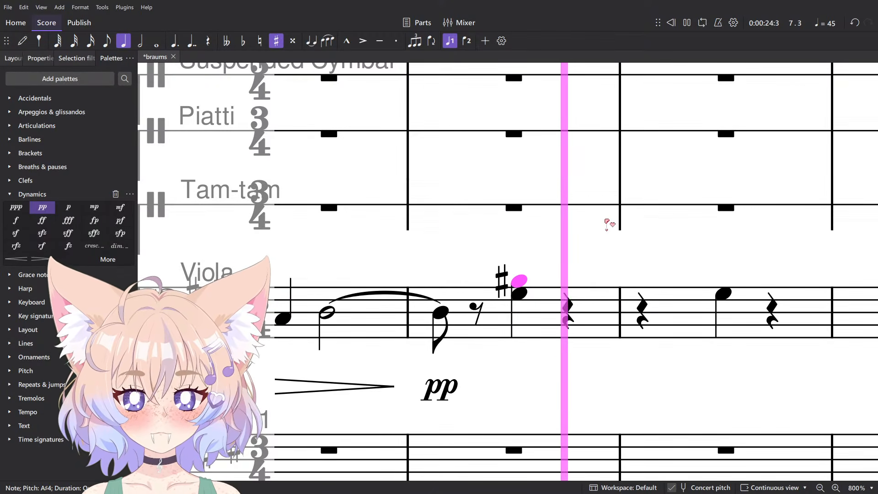
pyautogui.press('space')
# Undo the sharp and the added upper note on the solo Viola's quarter note in measure 7.
pyautogui.hotkey('ctrl', 'z')
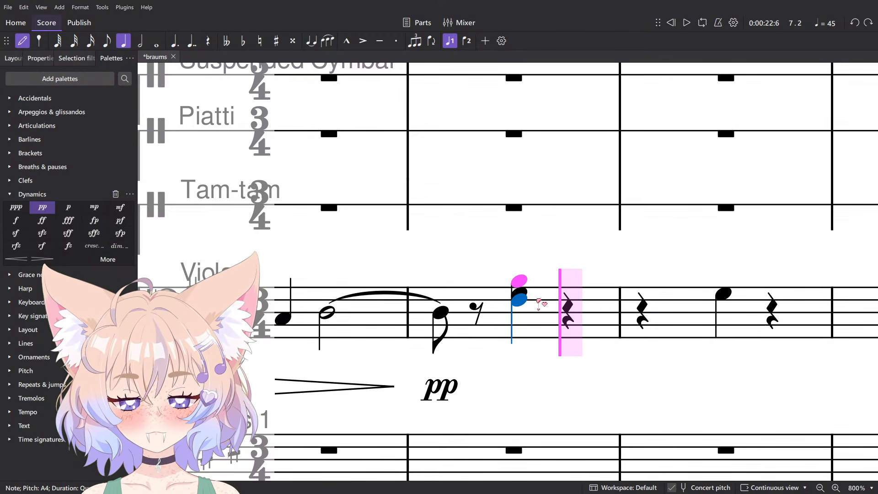
pyautogui.hotkey('ctrl', 'z')
pyautogui.press('Escape')
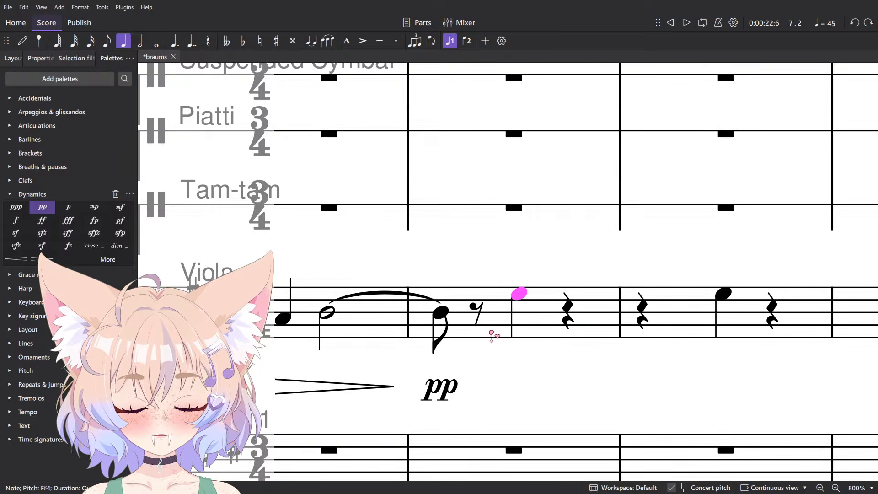
# Play back the solo Viola line from measure 7 into measure 8.
pyautogui.click(442, 316)
pyautogui.press('space')
pyautogui.scroll(-2, 474, 266)
pyautogui.click(500, 269)
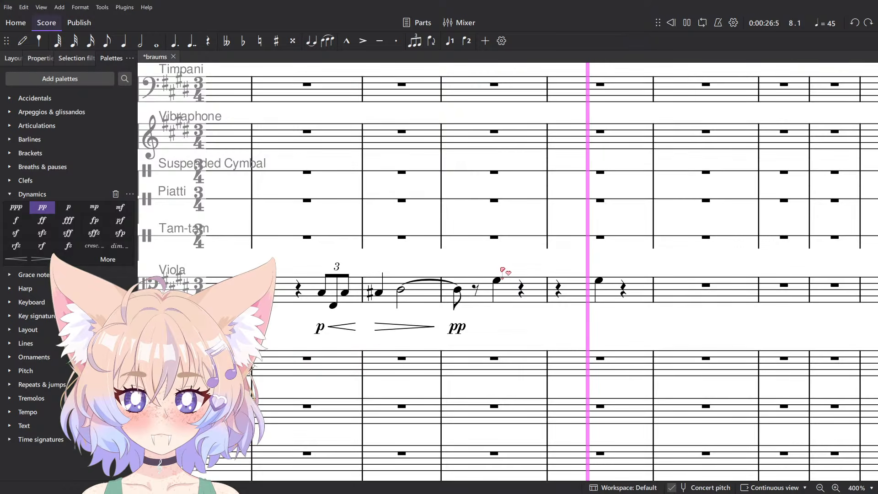
# Compare with the Brahms PDF and lower the solo Viola's quarter note in measure 8 to B3.
pyautogui.hotkey('alt', 'Tab')
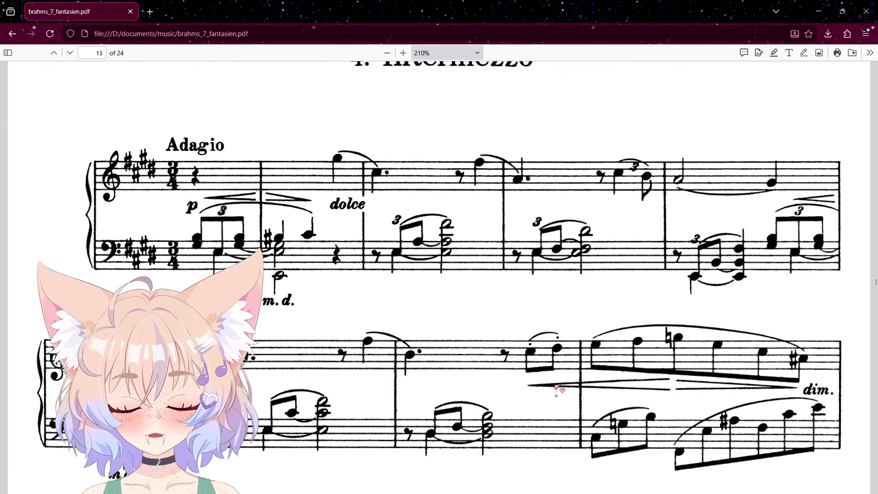
pyautogui.hotkey('alt', 'Tab')
pyautogui.hotkey('alt', 'Tab')
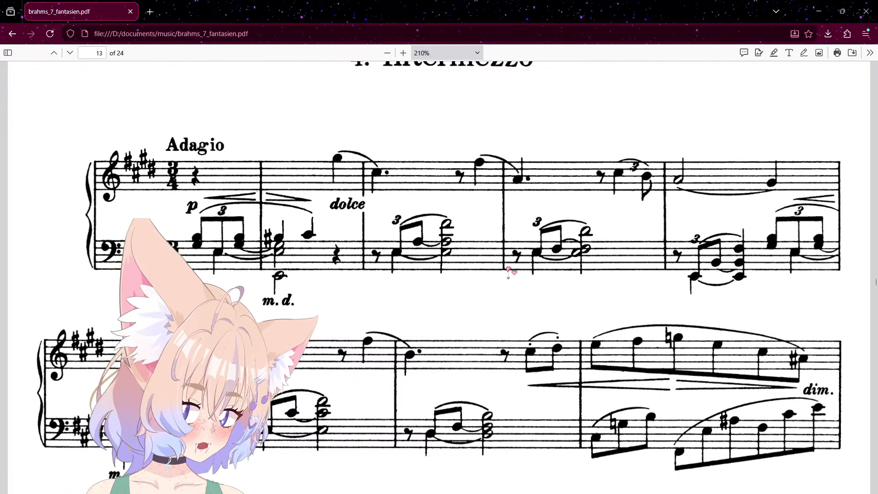
pyautogui.hotkey('alt', 'Tab')
pyautogui.scroll(5, 525, 273)
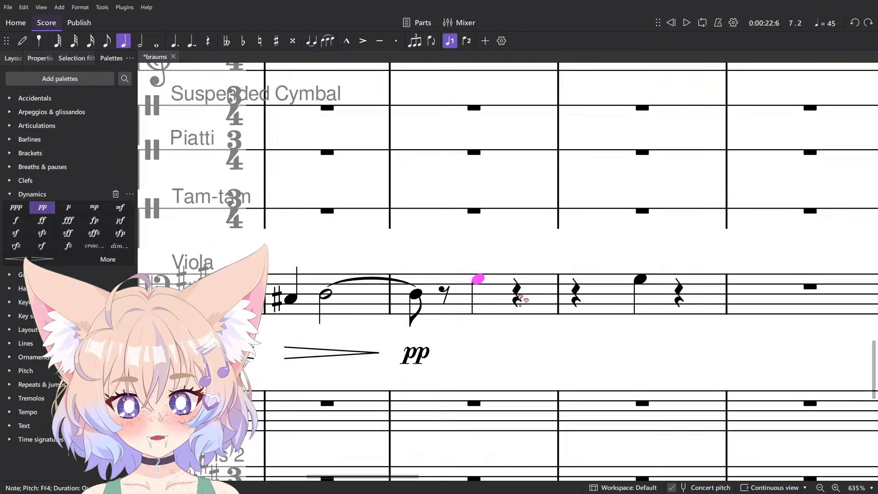
pyautogui.scroll(-4, 461, 316)
pyautogui.hotkey('alt', 'Tab')
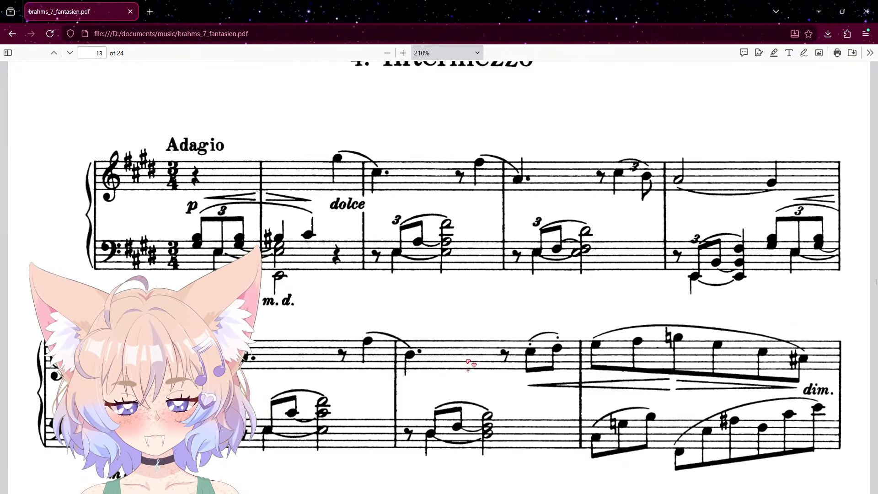
pyautogui.hotkey('alt', 'Tab')
pyautogui.hotkey('alt', 'Tab')
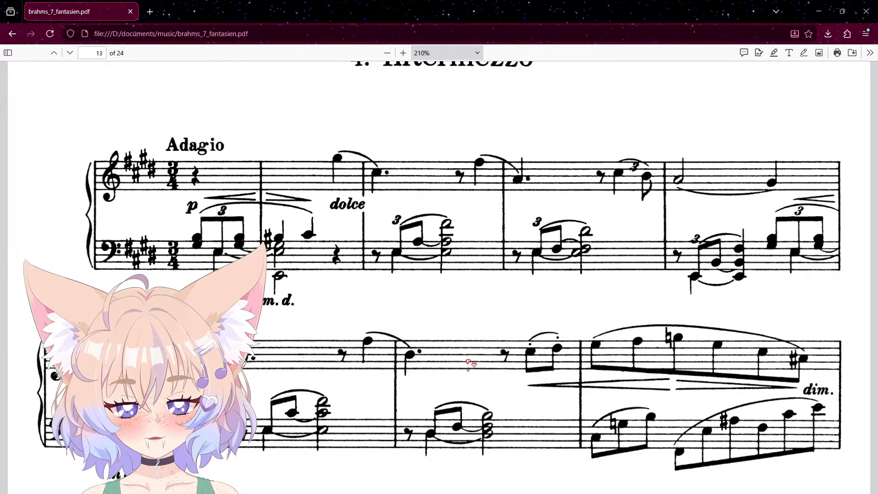
pyautogui.hotkey('alt', 'Tab')
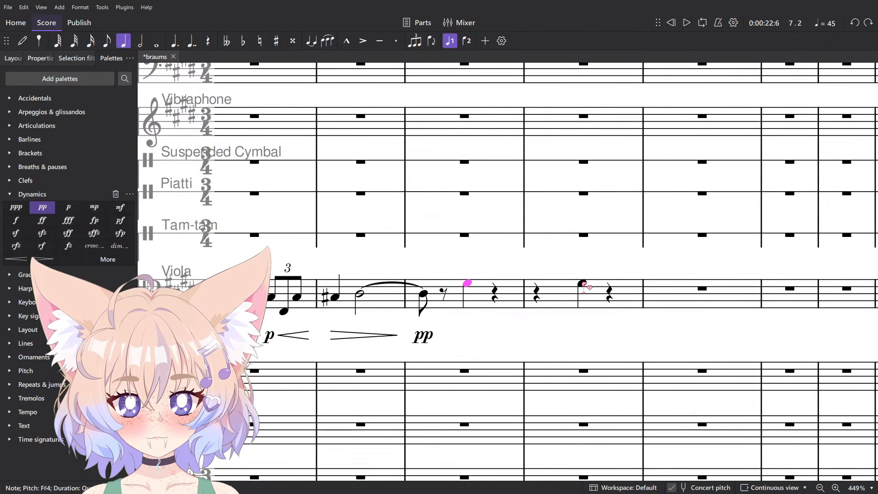
pyautogui.scroll(-2, 549, 316)
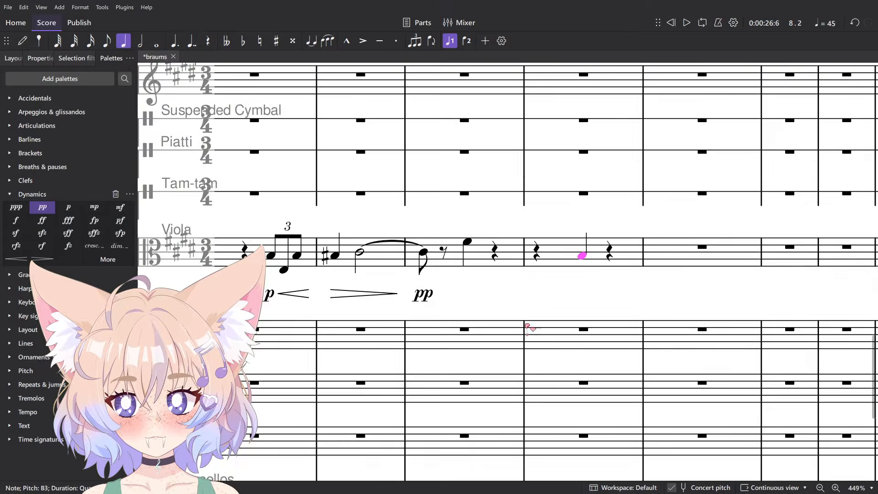
# Consult the Brahms PDF and enter a C♯4 quarter note on beat 2 of the Violas' measure 7.
pyautogui.hotkey('alt', 'Tab')
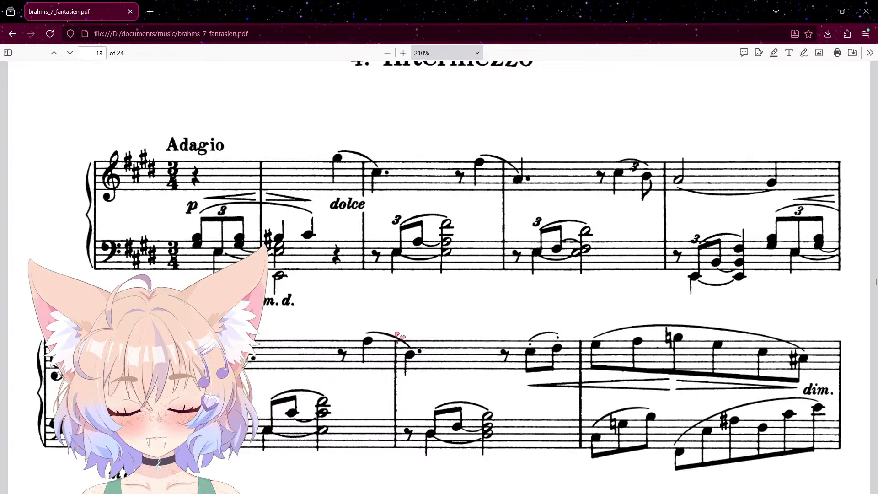
pyautogui.hotkey('alt', 'Tab')
pyautogui.scroll(2, 410, 349)
pyautogui.click(437, 365)
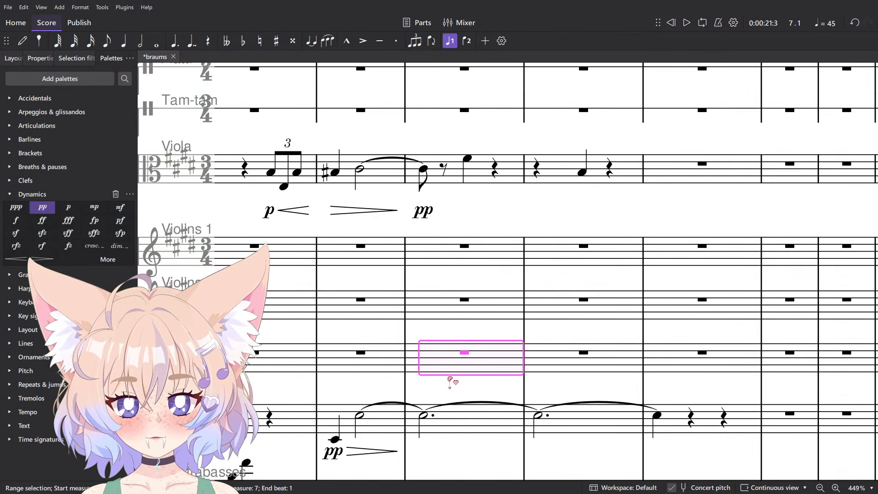
pyautogui.press('5')
pyautogui.hotkey('alt', 'Tab')
pyautogui.hotkey('alt', 'Tab')
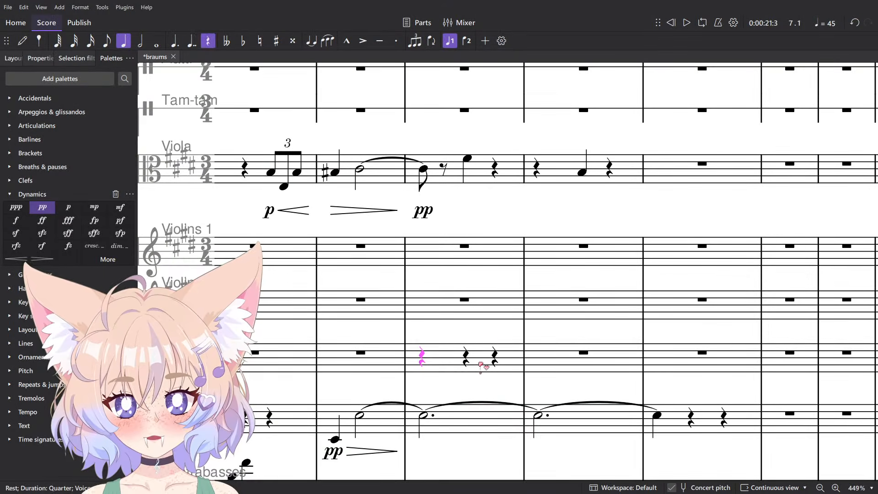
pyautogui.press('n')
pyautogui.click(466, 357)
pyautogui.press('Escape')
pyautogui.hotkey('alt', 'Tab')
pyautogui.hotkey('alt', 'Tab')
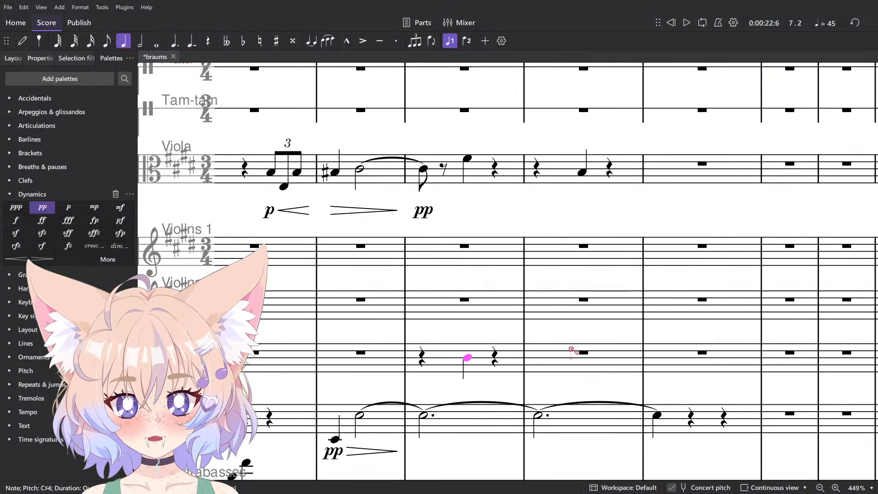
# Enter an F♯3 quarter note on beat 2 of the Violas' measure 8.
pyautogui.rightClick(571, 351)
pyautogui.press('Escape')
pyautogui.press('5')
pyautogui.press('n')
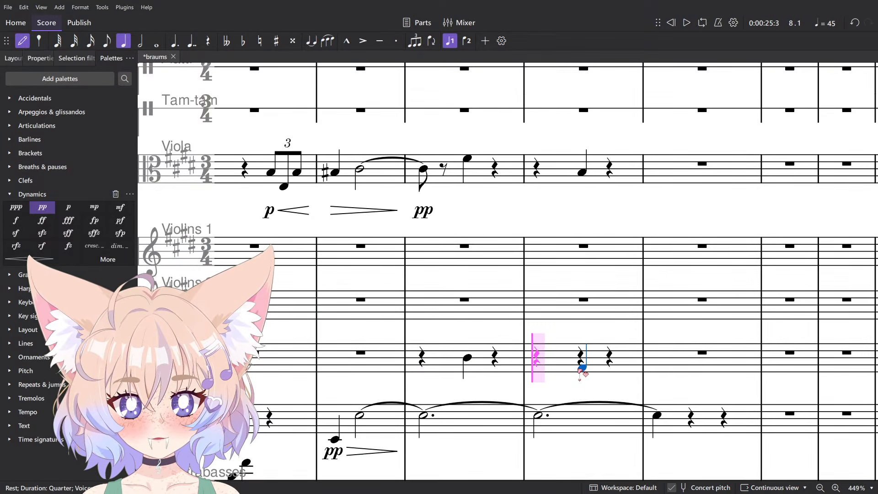
pyautogui.click(582, 368)
pyautogui.press('Escape')
# Check the Brahms PDF and mark the Violas' quarter notes in measures 7 and 8 pp.
pyautogui.hotkey('alt', 'Tab')
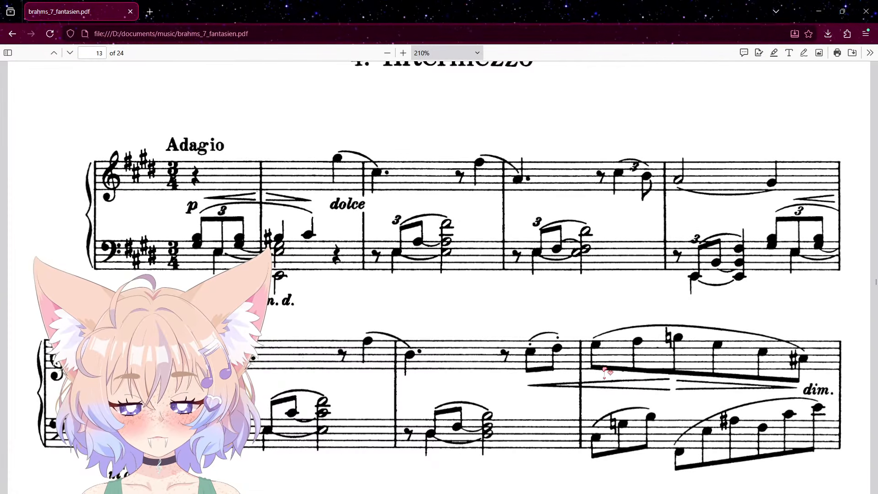
pyautogui.hotkey('alt', 'Tab')
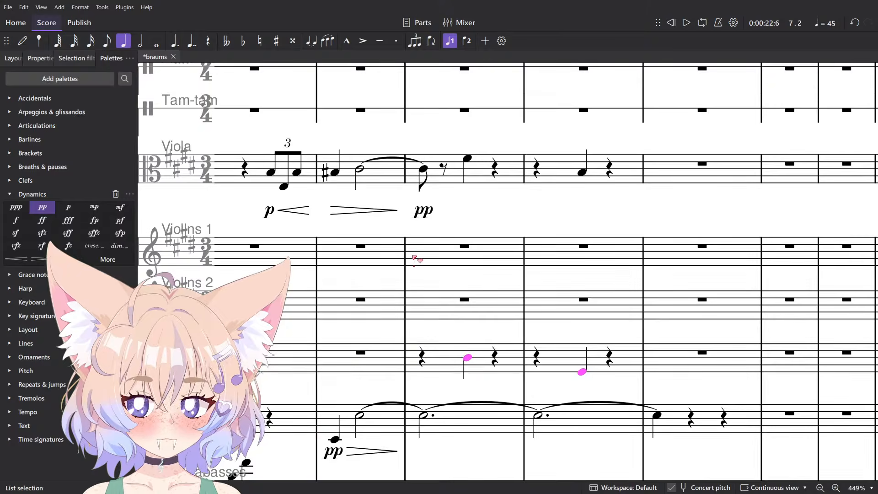
pyautogui.scroll(-3, 416, 255)
pyautogui.click(42, 207)
pyautogui.click(417, 302)
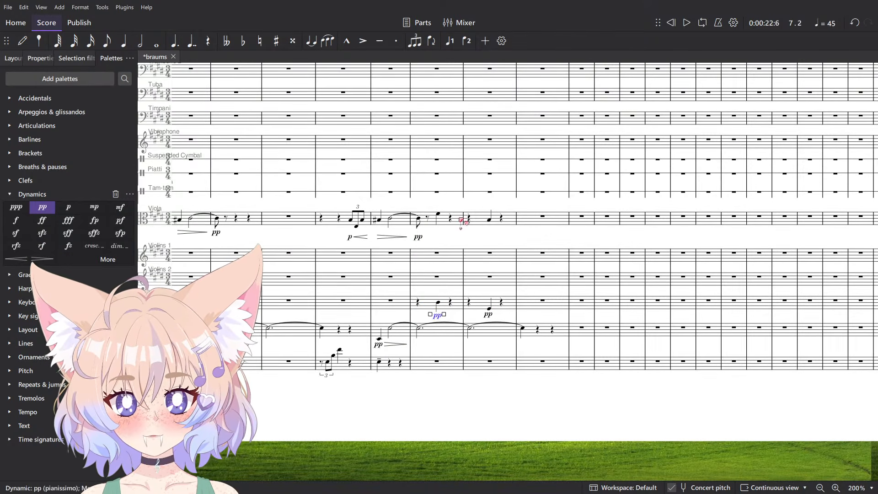
# Play back the Violas' quarter notes in measures 7 and 8 with the surrounding parts.
pyautogui.press('space')
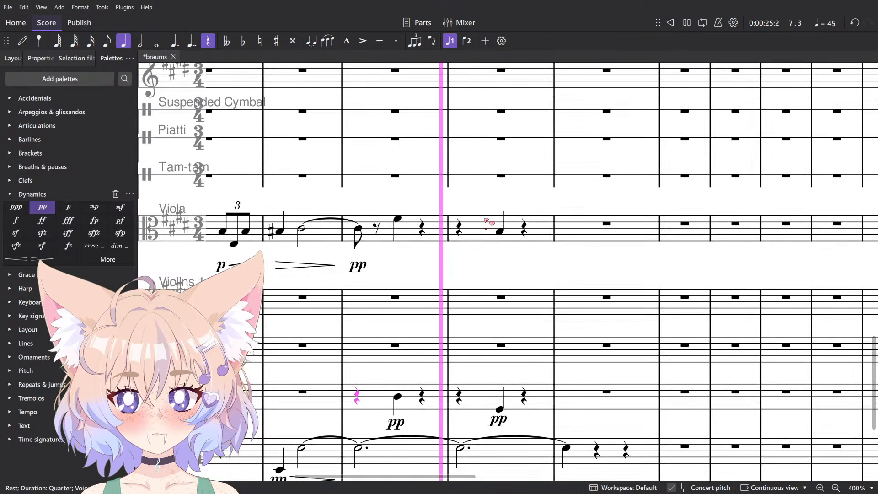
pyautogui.scroll(3, 487, 222)
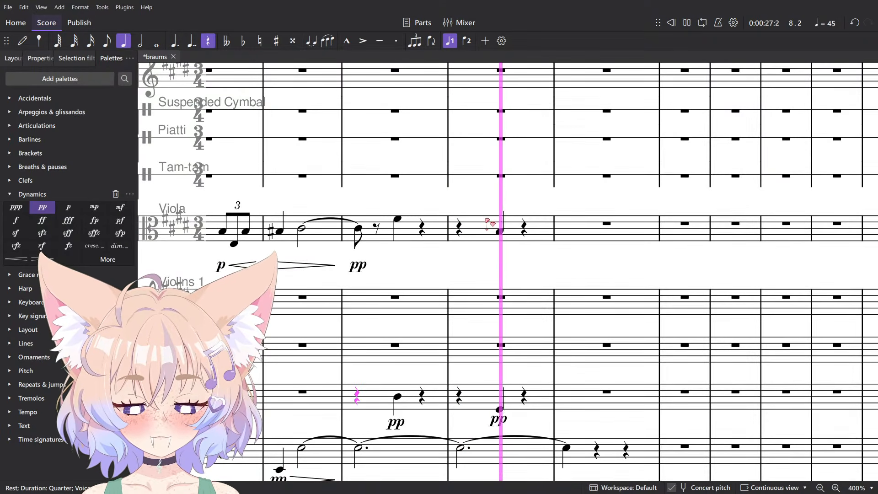
pyautogui.press('space')
pyautogui.click(500, 407)
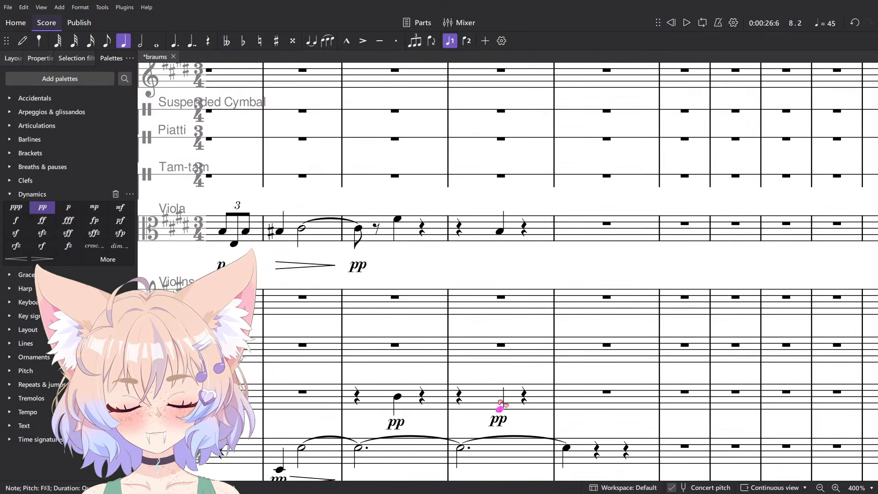
pyautogui.scroll(-3, 500, 404)
pyautogui.scroll(-1, 507, 322)
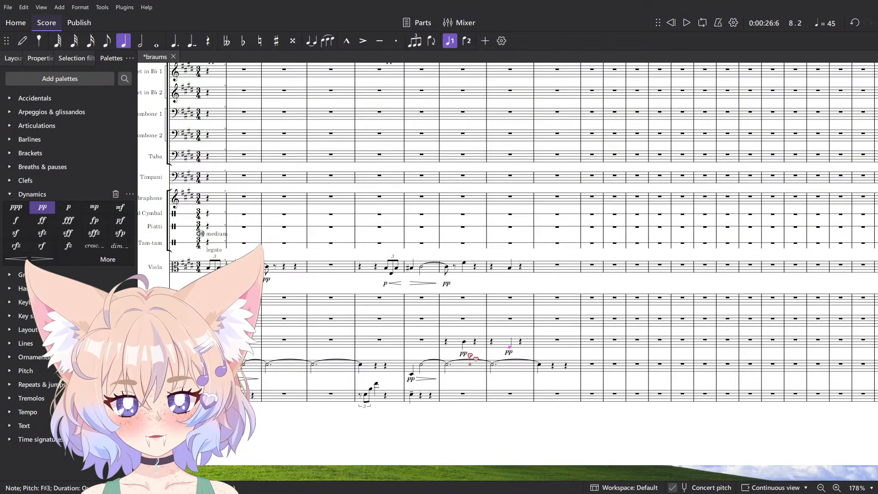
# Change the Violas' measure 7 dynamic to ppp, delete their dynamic in measure 8, and play back the passage.
pyautogui.scroll(3, 467, 360)
pyautogui.click(457, 354)
pyautogui.click(409, 372)
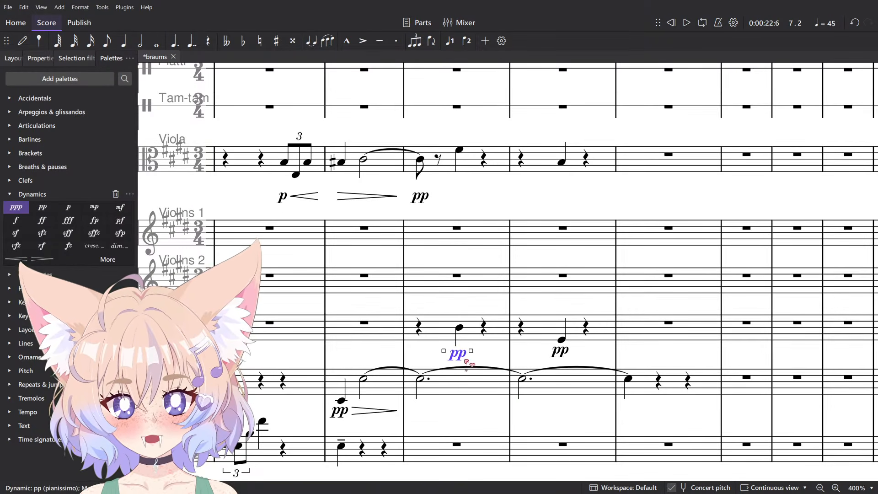
pyautogui.click(434, 331)
pyautogui.click(560, 350)
pyautogui.press('Delete')
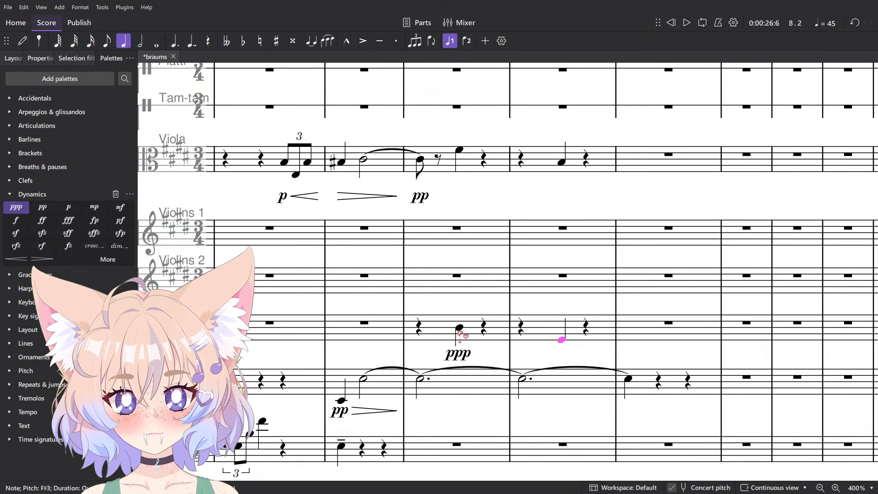
pyautogui.press('space')
pyautogui.press('space')
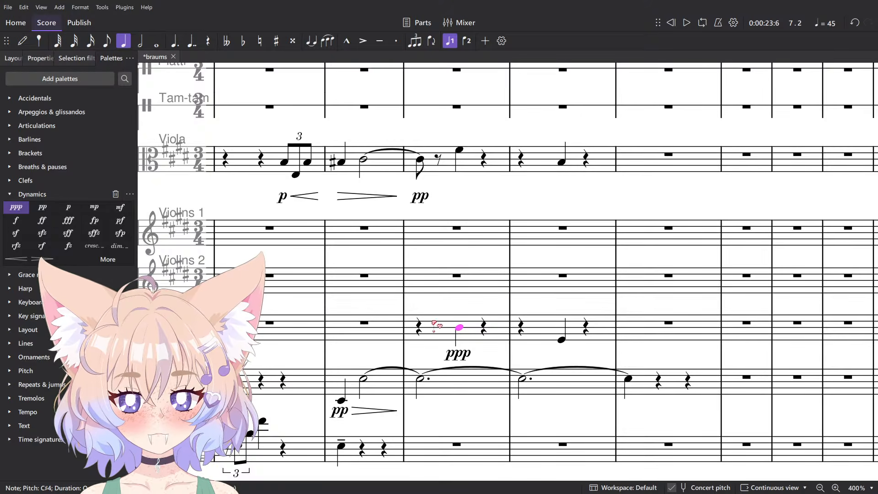
# Try lengthening the solo Viola's quarter notes in measures 7 and 8 to half notes and play them back.
pyautogui.click(459, 150)
pyautogui.press('6')
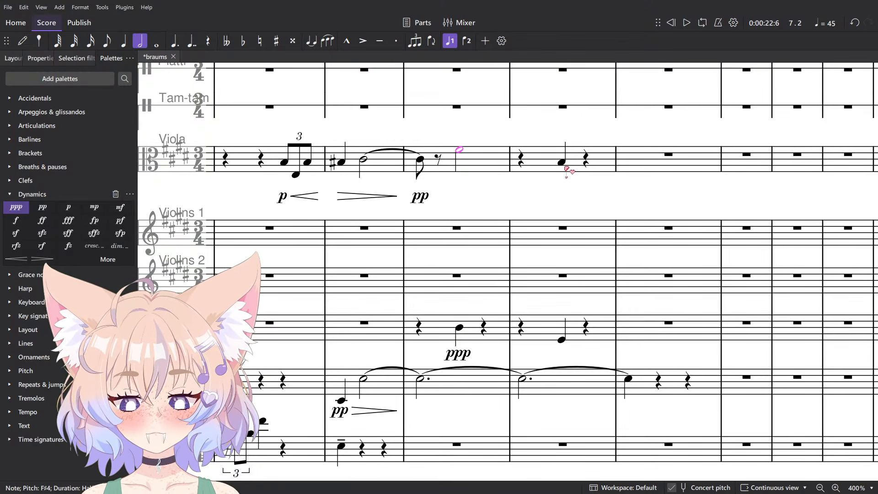
pyautogui.click(561, 162)
pyautogui.press('6')
pyautogui.click(438, 160)
pyautogui.press('space')
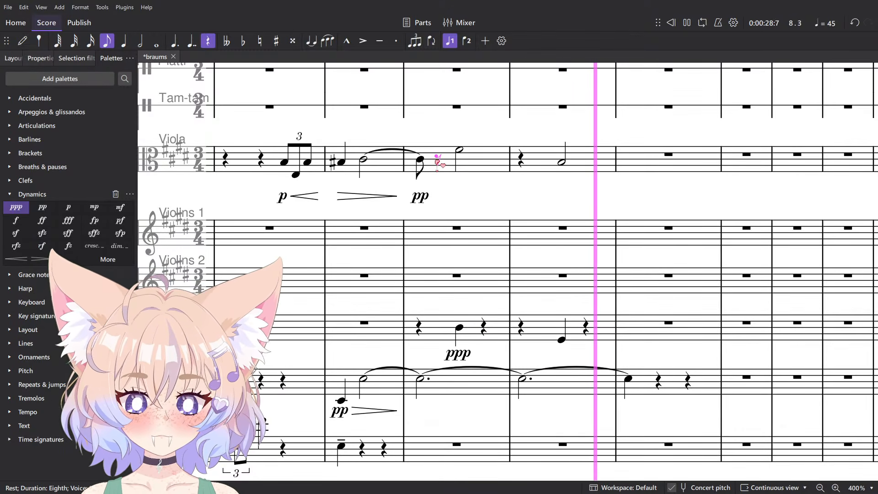
pyautogui.press('space')
# Set the solo Viola's beat-2 notes in measures 7 and 8 to dotted quarters and play the passage back.
pyautogui.click(458, 149)
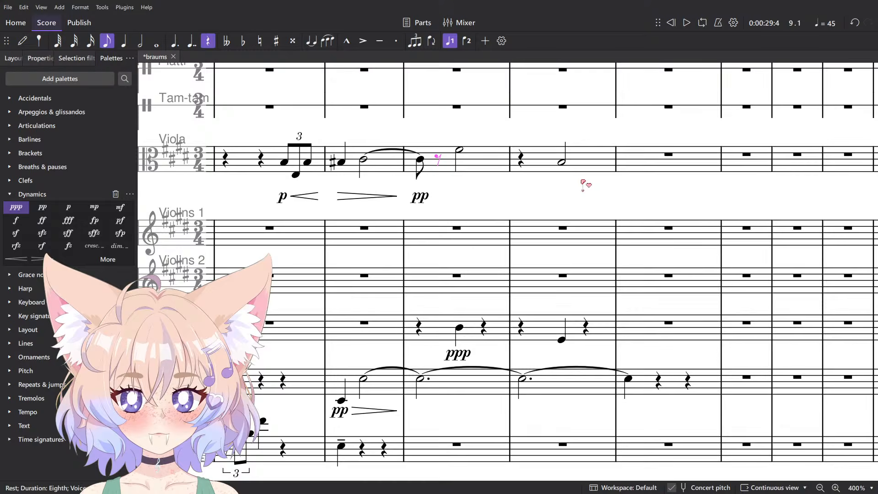
pyautogui.keyDown('ctrl'); pyautogui.click(562, 164); pyautogui.keyUp('ctrl')
pyautogui.press('5')
pyautogui.press('.')
pyautogui.press('Escape')
pyautogui.click(459, 149)
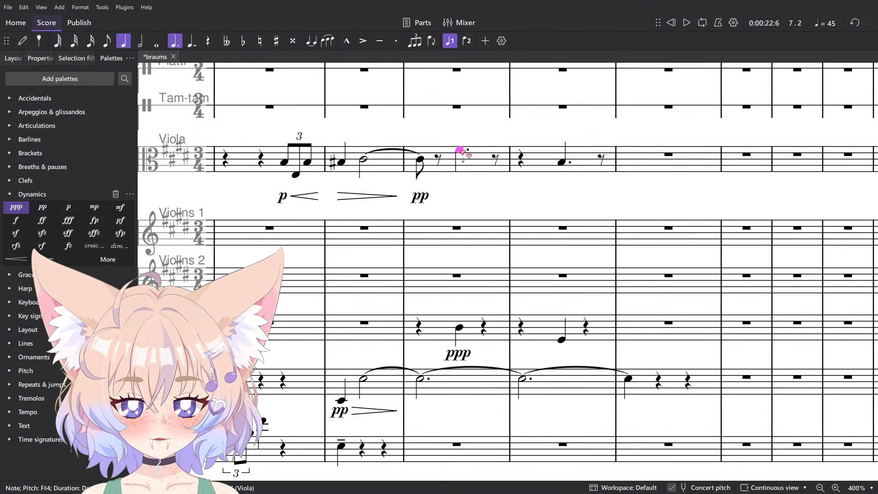
pyautogui.press('space')
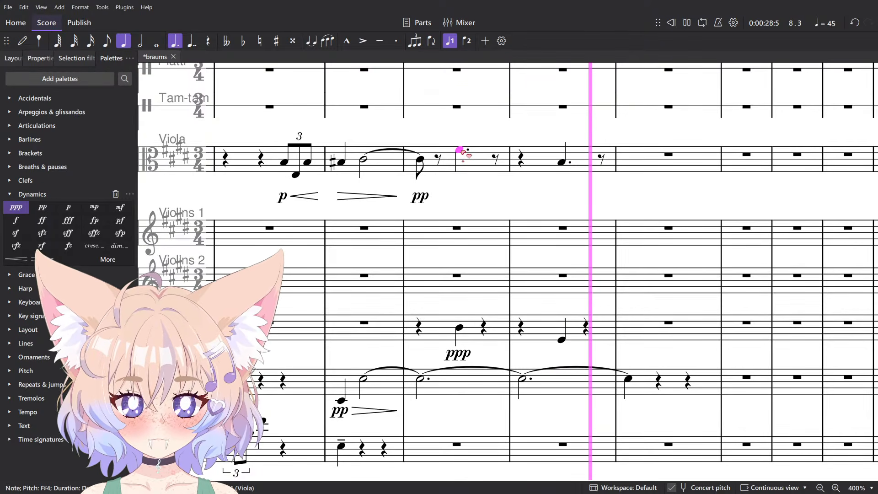
pyautogui.press('space')
# Examine the clarinet and horn accompaniment and listen to Clarinet in B♭ 2's entry in measure 3.
pyautogui.hotkey('ctrl', '-')
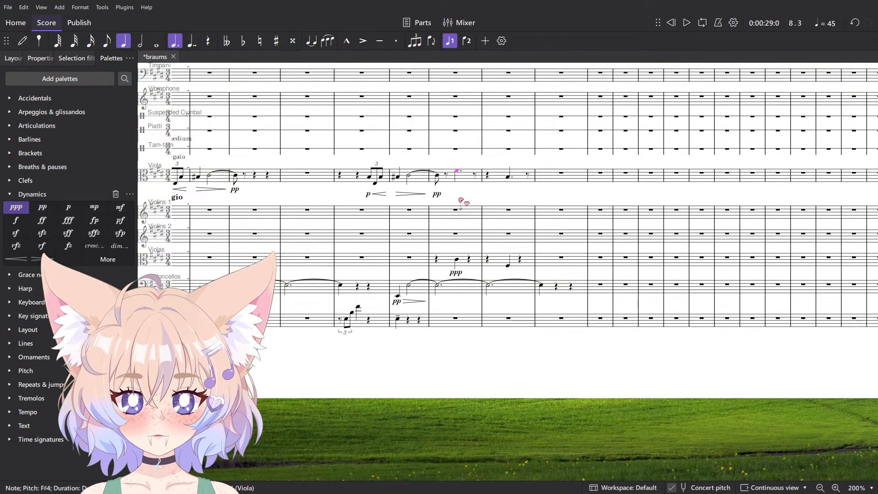
pyautogui.click(451, 320)
pyautogui.scroll(8, 455, 322)
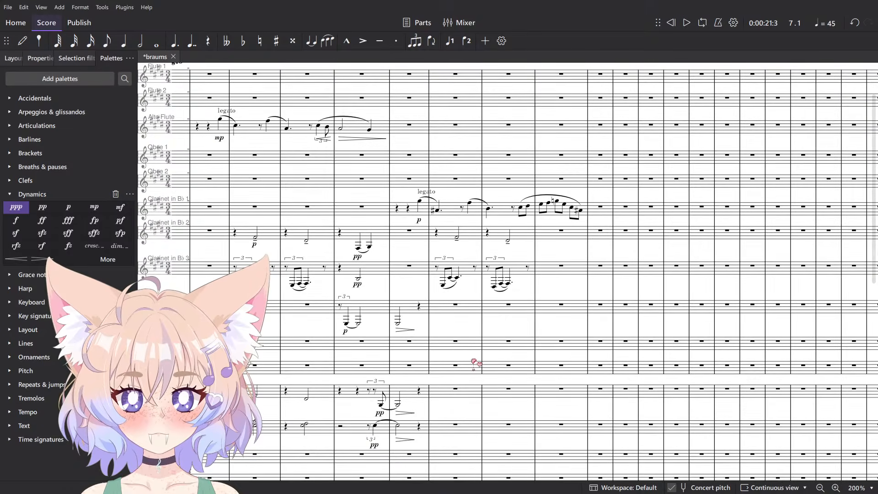
pyautogui.moveTo(412, 314); pyautogui.dragTo(619, 254)
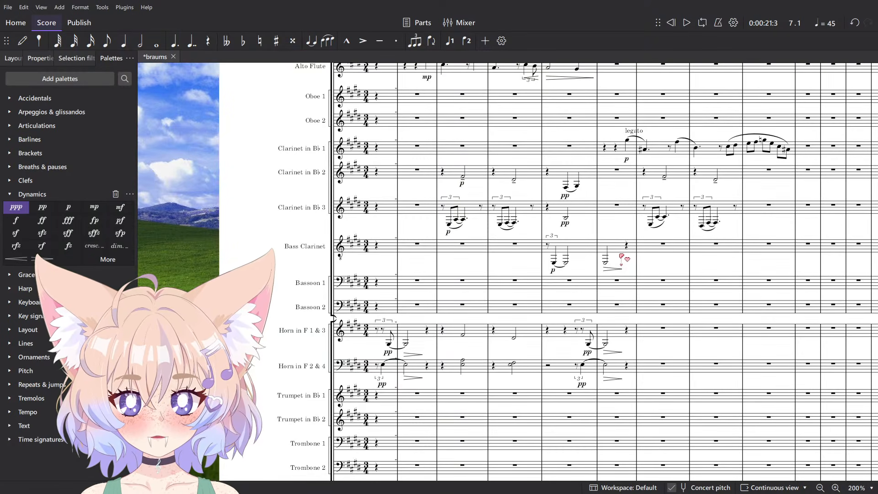
pyautogui.scroll(1, 626, 256)
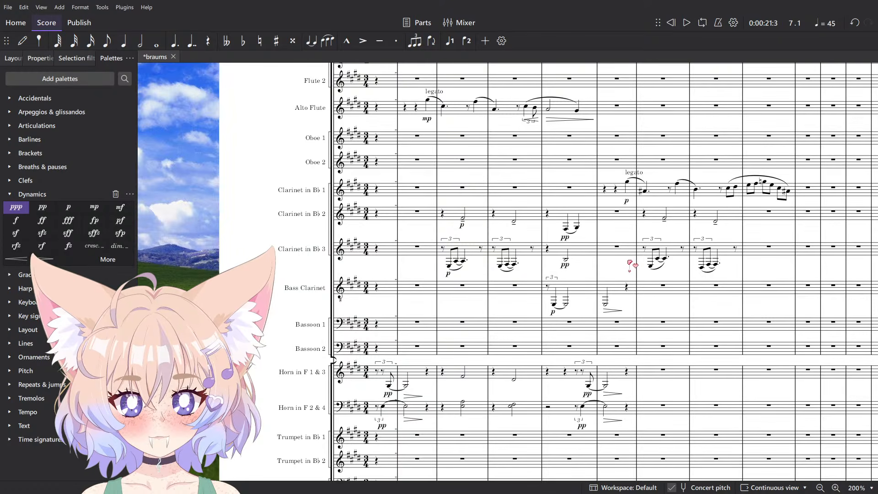
pyautogui.click(463, 221)
pyautogui.keyDown('shift'); pyautogui.click(480, 219); pyautogui.keyUp('shift')
pyautogui.keyDown('shift'); pyautogui.click(521, 218); pyautogui.keyUp('shift')
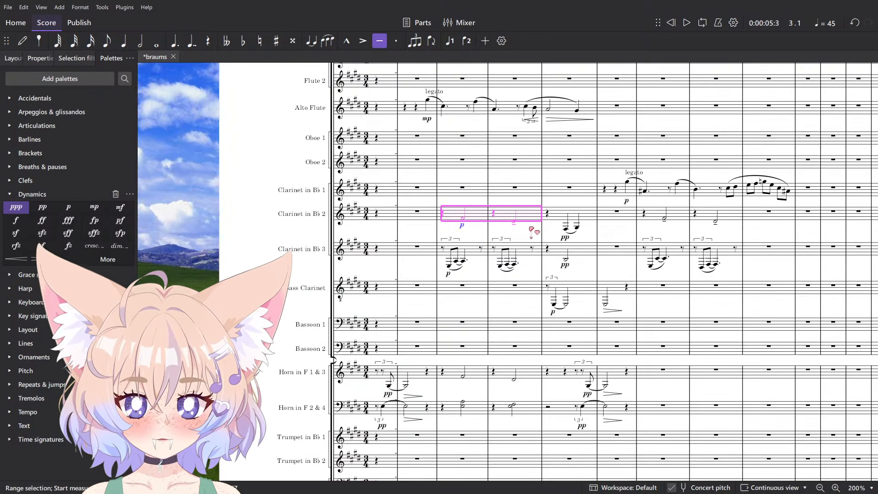
pyautogui.press('space')
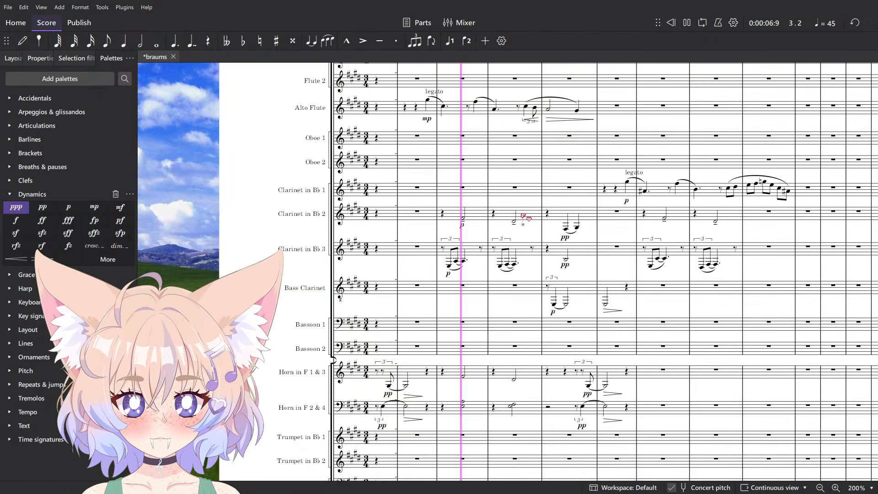
pyautogui.scroll(1, 523, 215)
pyautogui.scroll(2, 523, 216)
pyautogui.scroll(-1, 497, 266)
pyautogui.press('space')
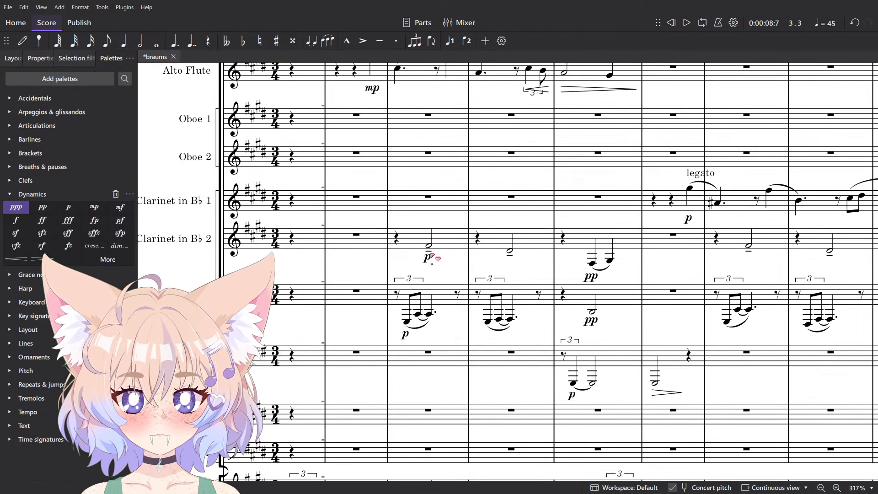
# Shorten Clarinet in B♭ 2's half notes and Clarinet in B♭ 3's dotted quarters in measures 3 and 4 to quarter notes.
pyautogui.click(428, 248)
pyautogui.press('5')
pyautogui.click(513, 318)
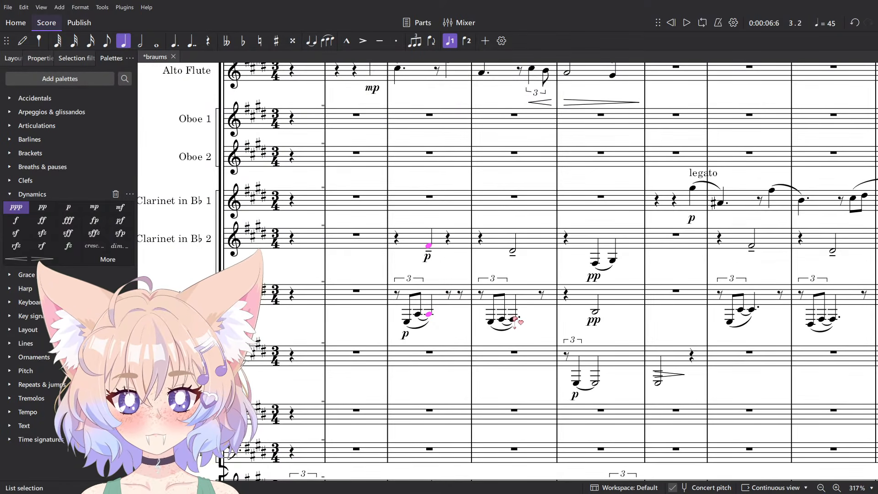
pyautogui.click(514, 251)
pyautogui.press('5')
pyautogui.scroll(3, 515, 252)
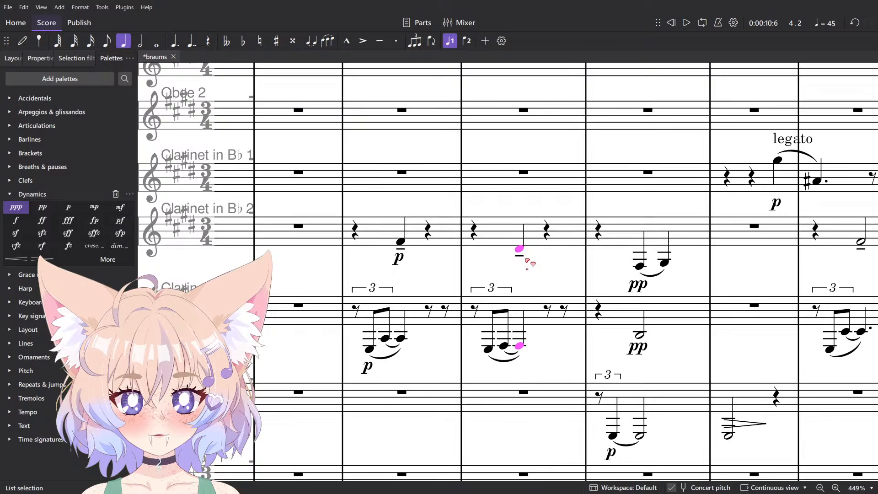
# Remove Clarinet in B♭ 2's tenutos in measures 3 and 4 and merge Clarinet in B♭ 3's trailing eighth rests into quarter rests.
pyautogui.keyDown('ctrl'); pyautogui.click(401, 241); pyautogui.keyUp('ctrl')
pyautogui.click(430, 312)
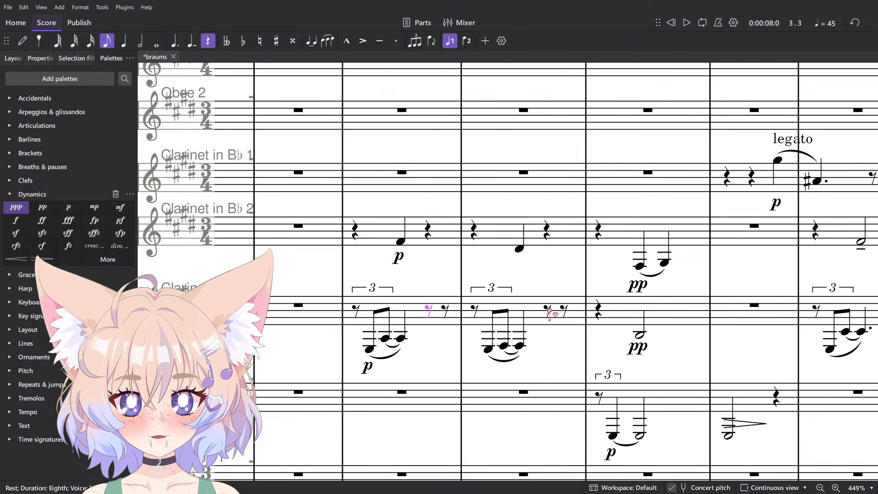
pyautogui.keyDown('ctrl'); pyautogui.click(548, 312); pyautogui.keyUp('ctrl')
pyautogui.press('5')
# Play back the score from measure 3 into measure 6, reviewing the clarinet and horn parts.
pyautogui.click(373, 243)
pyautogui.scroll(-3, 372, 242)
pyautogui.press('space')
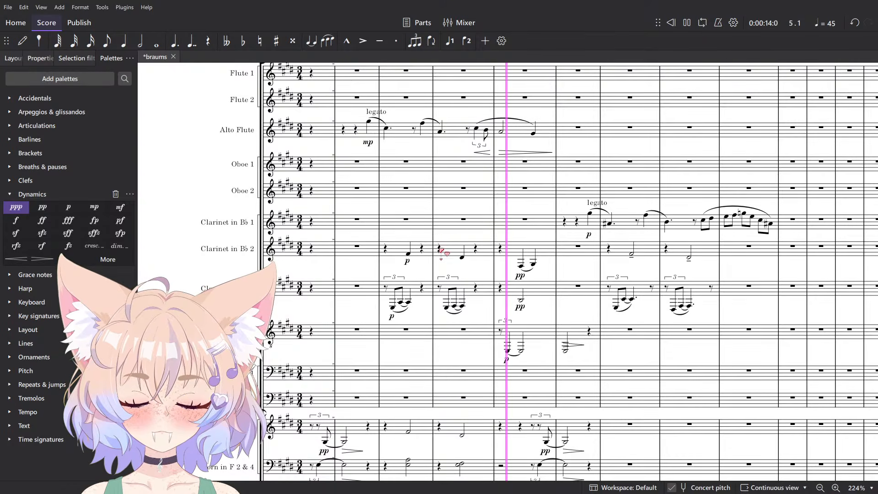
pyautogui.scroll(-4, 480, 294)
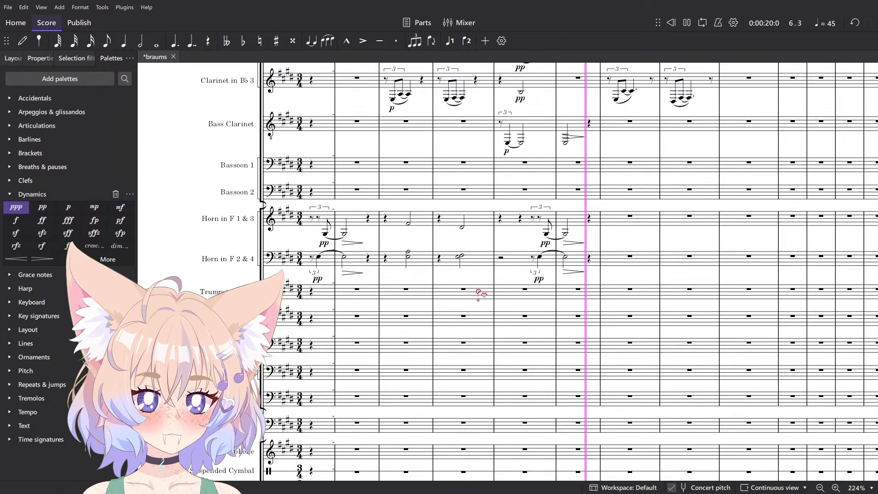
pyautogui.press('space')
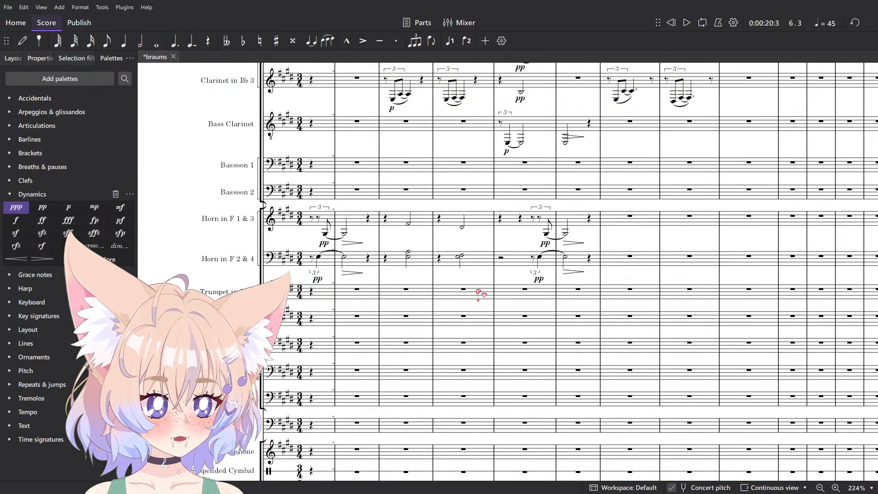
# Split Horn in F 2 & 4's half rest at the start of measure 5 into quarter rests and save the score.
pyautogui.scroll(5, 478, 293)
pyautogui.click(539, 208)
pyautogui.press('5')
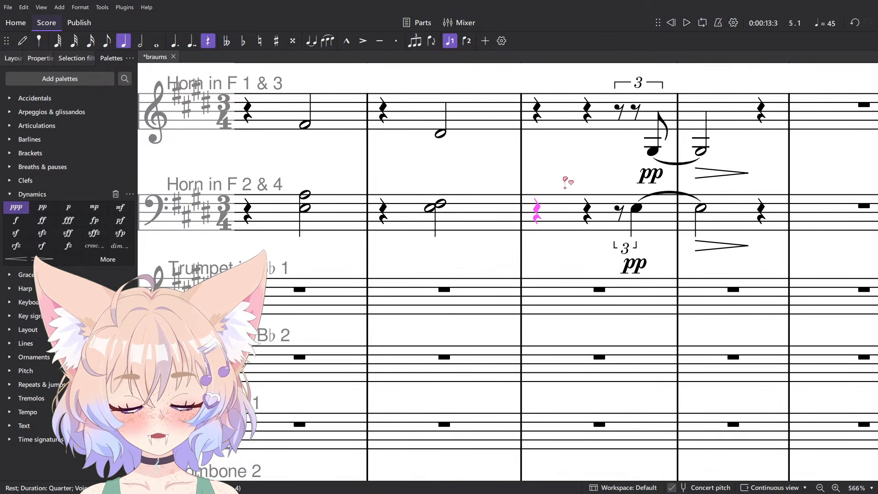
pyautogui.press('Escape')
pyautogui.scroll(-1, 565, 181)
pyautogui.hotkey('ctrl', 's')
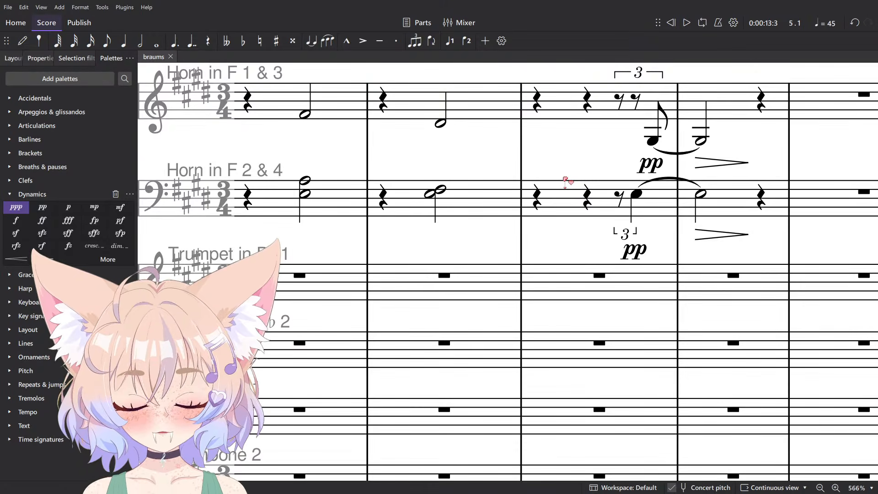
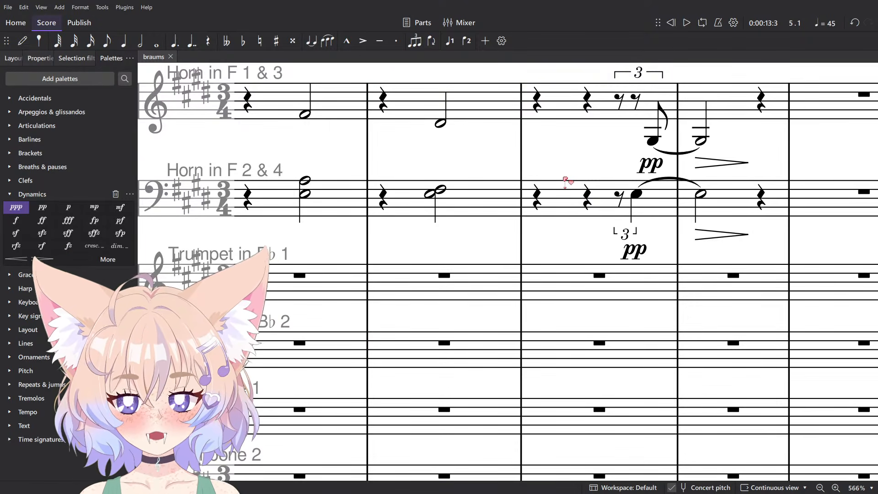
# Examine the string section's opening and play it back from measure 2.
pyautogui.keyDown('ctrl'); pyautogui.scroll(-10, 533, 187); pyautogui.keyUp('ctrl')
pyautogui.keyDown('ctrl'); pyautogui.scroll(8, 505, 137); pyautogui.keyUp('ctrl')
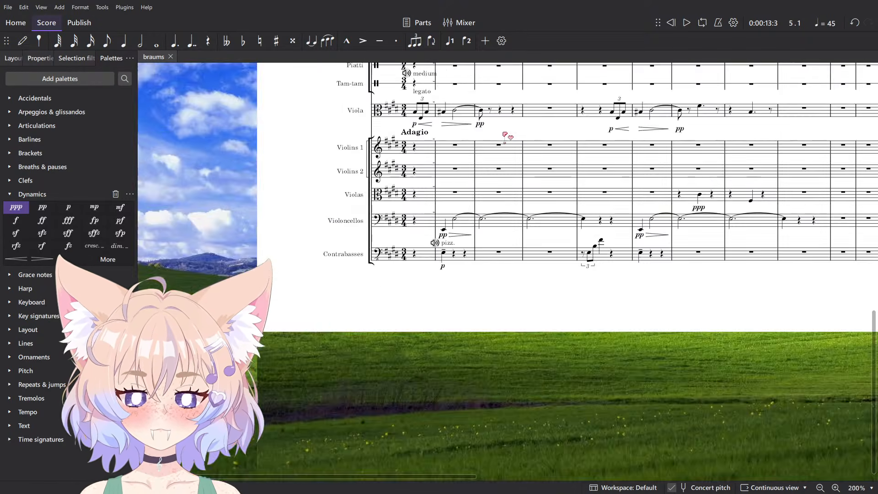
pyautogui.moveTo(384, 285); pyautogui.dragTo(252, 403)
pyautogui.click(308, 395)
pyautogui.click(361, 415)
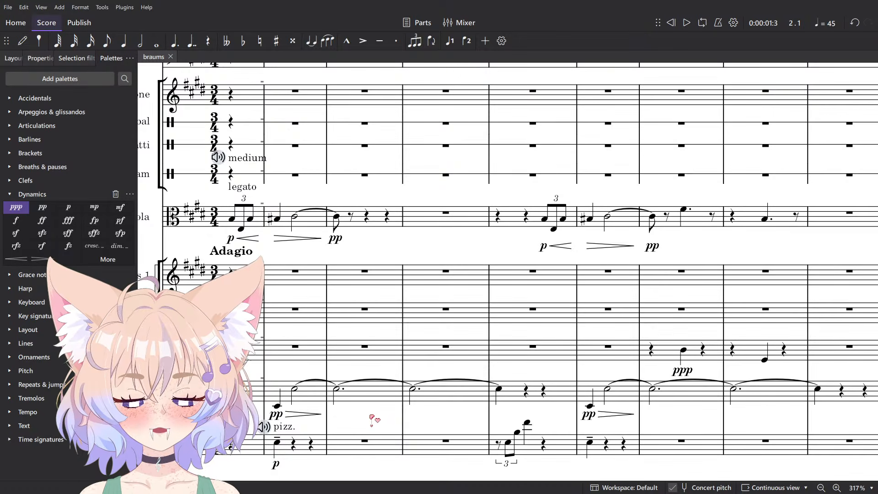
pyautogui.press('space')
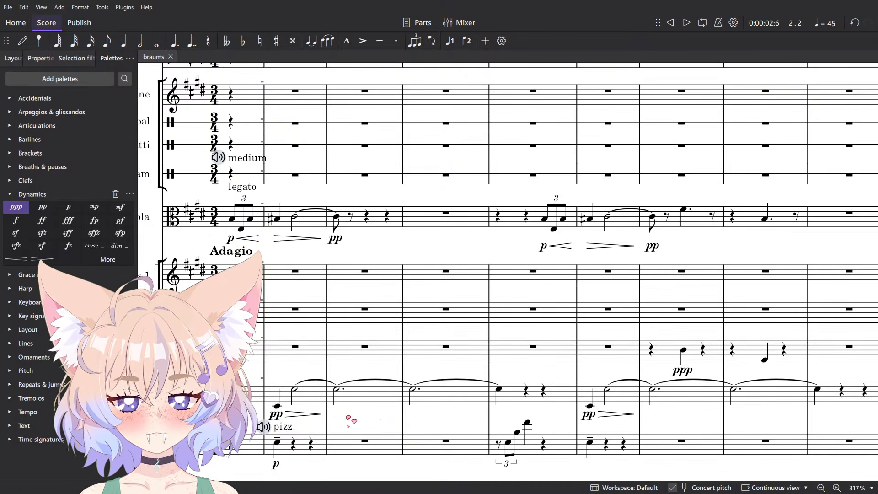
pyautogui.press('space')
# Enter a D♯4 half note on beat 2 of the Violas' measure 2.
pyautogui.scroll(5, 361, 366)
pyautogui.click(366, 329)
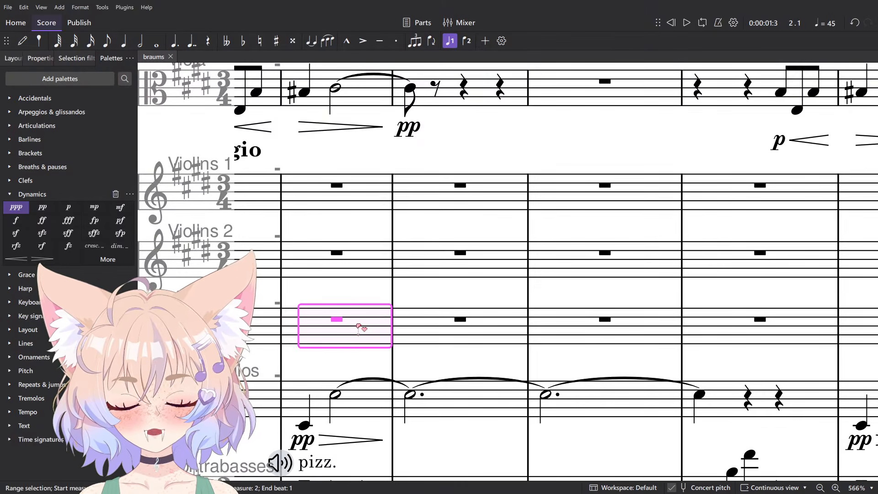
pyautogui.scroll(-5, 413, 287)
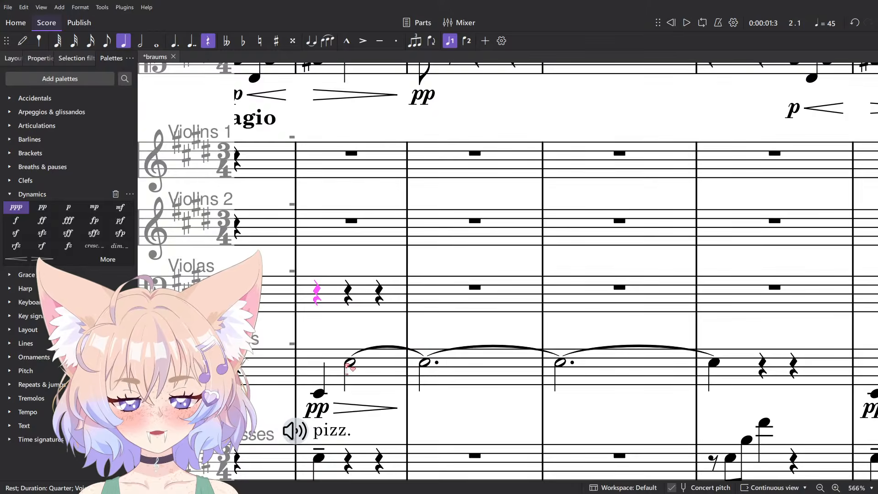
pyautogui.click(351, 356)
pyautogui.press('n')
pyautogui.click(351, 318)
pyautogui.press('Escape')
pyautogui.press('Up')
pyautogui.press('Up')
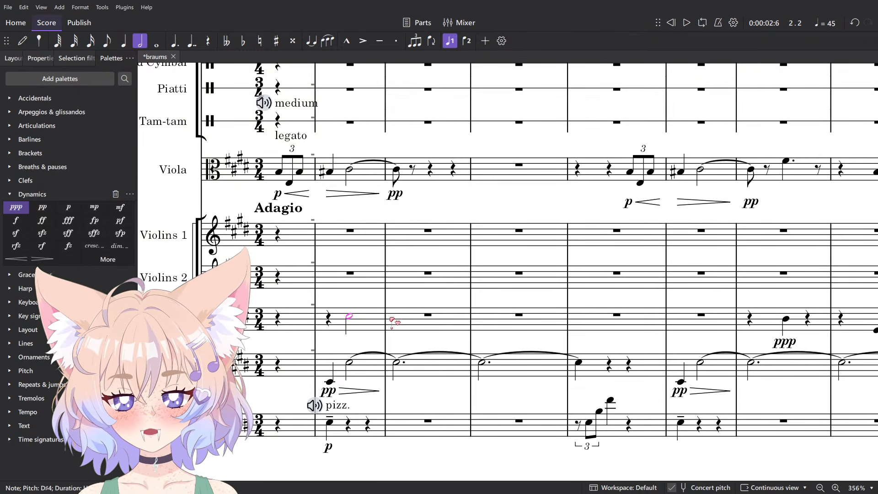
# Lower the Violas' half note in measure 2 to B3.
pyautogui.press('Down')
pyautogui.press('Down')
pyautogui.press('Down')
pyautogui.press('Down')
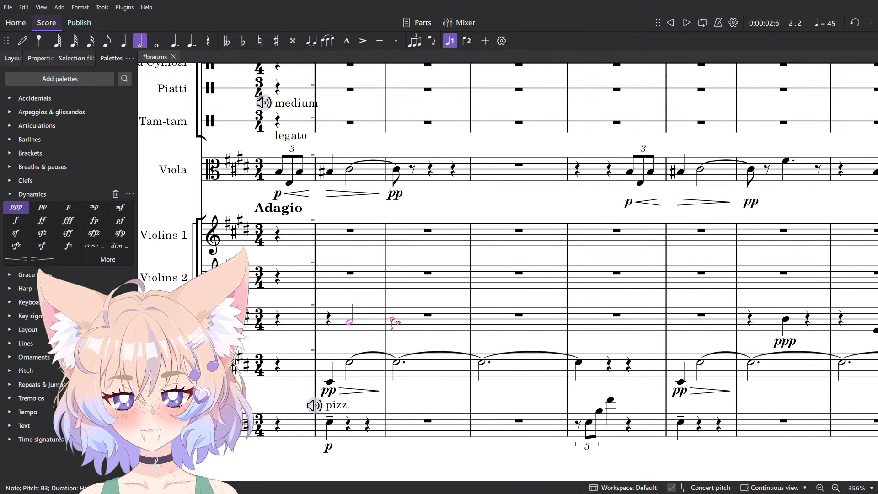
# Extend the Violas' B3 with ties from measure 2 to a quarter note on the first beat of measure 5.
pyautogui.press('9')
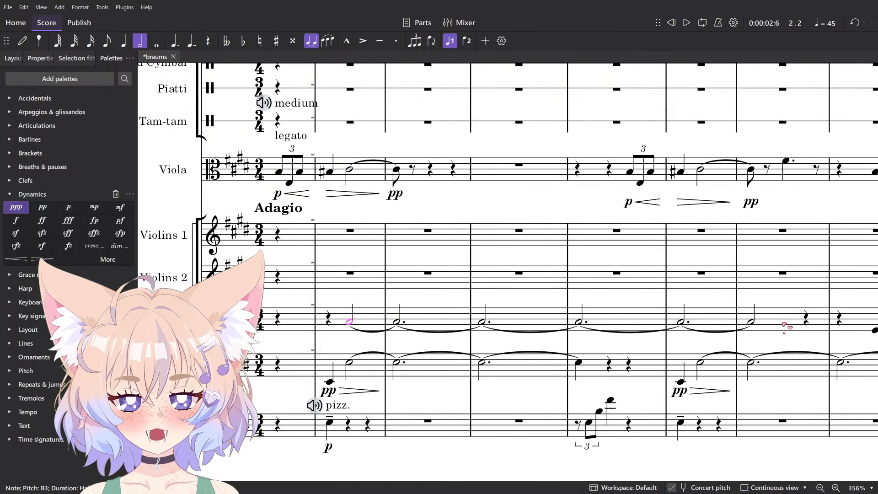
pyautogui.click(739, 323)
pyautogui.hotkey('ctrl', 'z')
pyautogui.hotkey('ctrl', 'y')
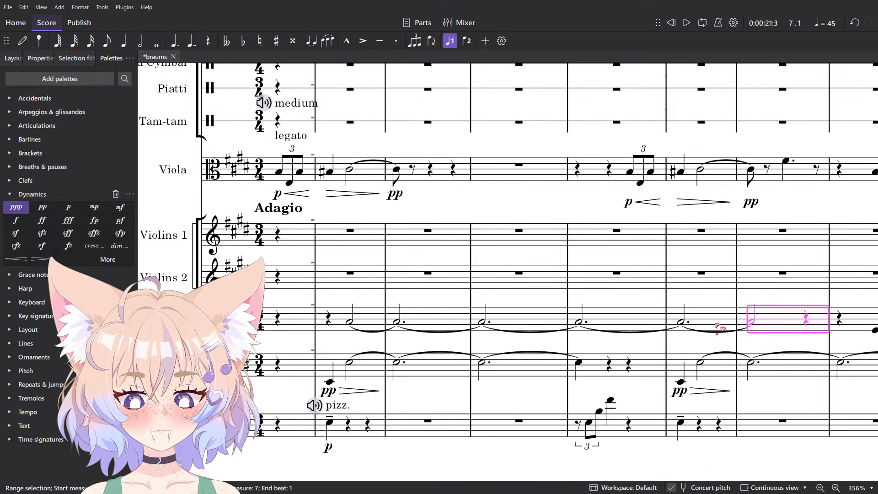
pyautogui.hotkey('ctrl', 'z')
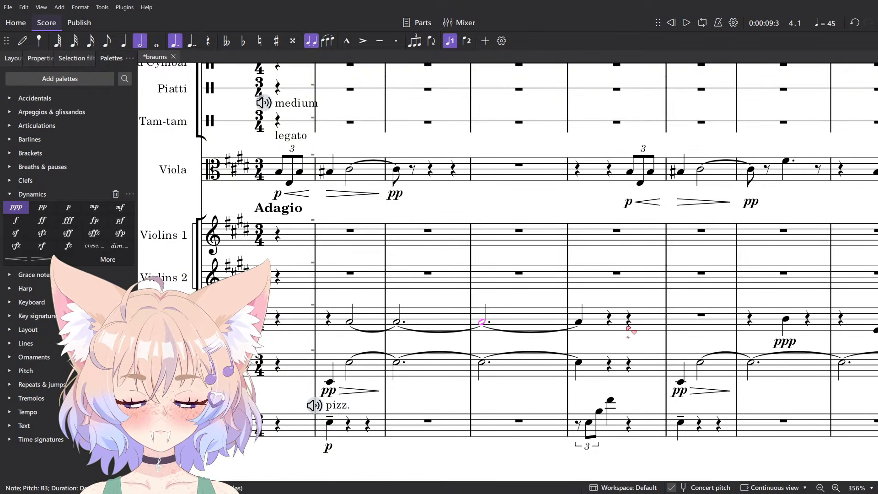
pyautogui.scroll(5, 384, 340)
pyautogui.press('Left')
pyautogui.press('Left')
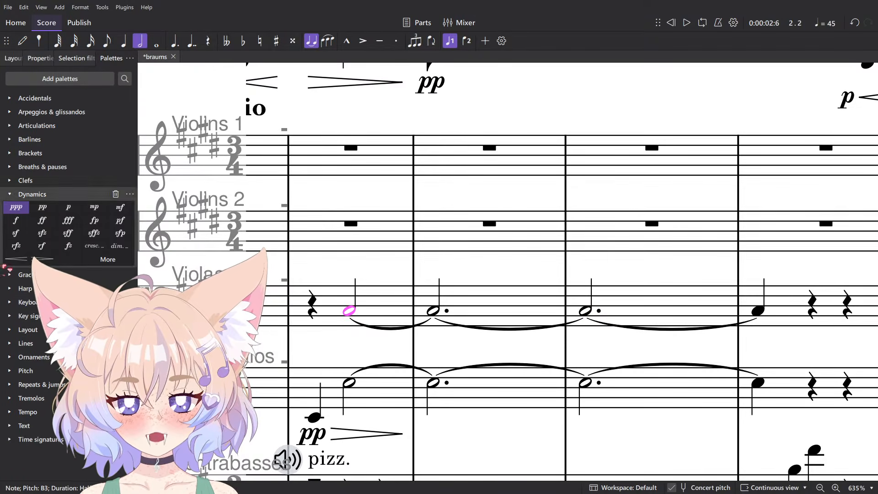
# Add a pp marking and a diminuendo hairpin to the Violas' tied note starting in measure 2.
pyautogui.click(358, 309)
pyautogui.hotkey('shift', '.')
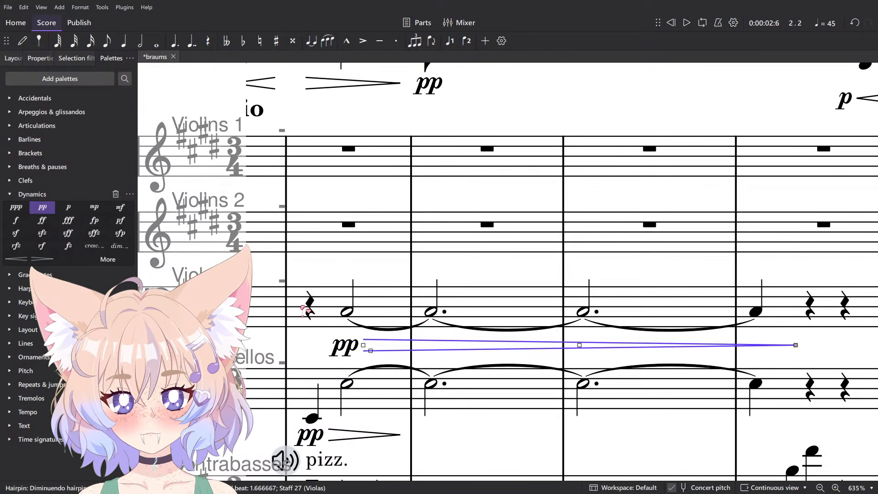
pyautogui.hotkey('ctrl', 'z')
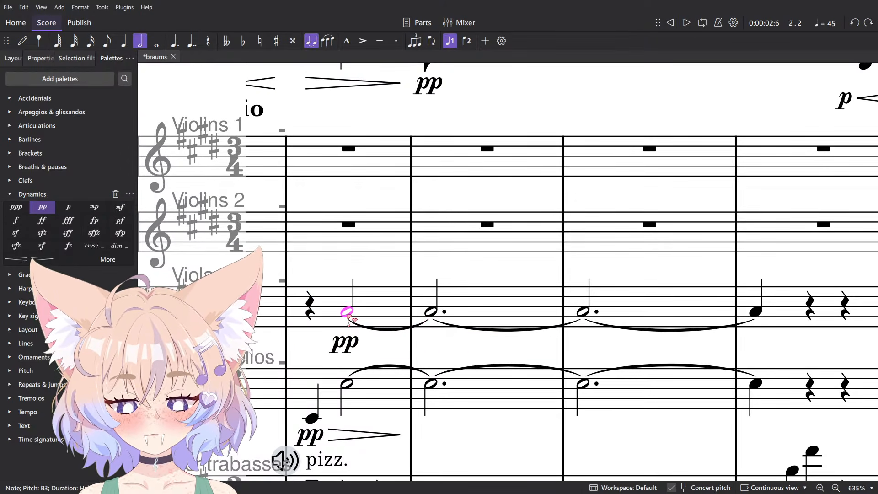
pyautogui.hotkey('shift', '.')
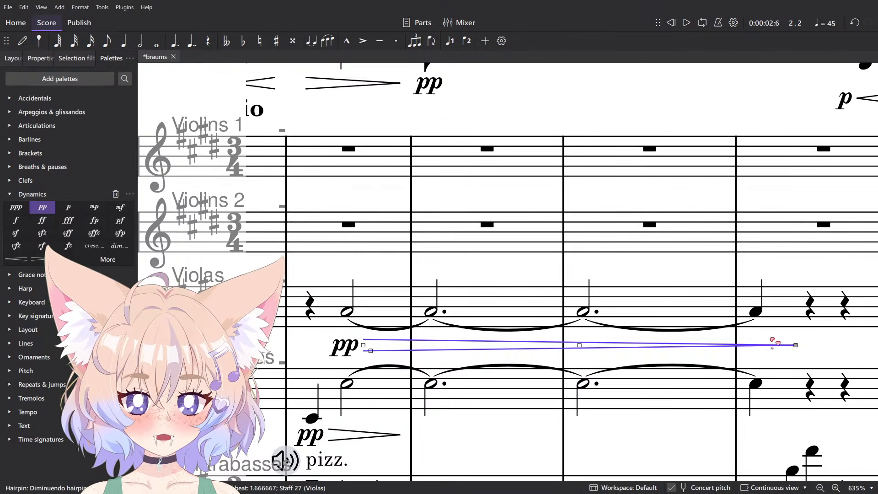
# Shorten the Violas' diminuendo hairpin so it ends with measure 2.
pyautogui.moveTo(796, 345); pyautogui.dragTo(776, 344)
pyautogui.hotkey('shift', 'Left')
pyautogui.hotkey('shift', 'Left')
pyautogui.hotkey('shift', 'Left')
pyautogui.hotkey('shift', 'Left')
pyautogui.hotkey('shift', 'Left')
pyautogui.hotkey('shift', 'Left')
pyautogui.hotkey('shift', 'Left')
pyautogui.hotkey('shift', 'Left')
pyautogui.hotkey('shift', 'Left')
pyautogui.hotkey('shift', 'Left')
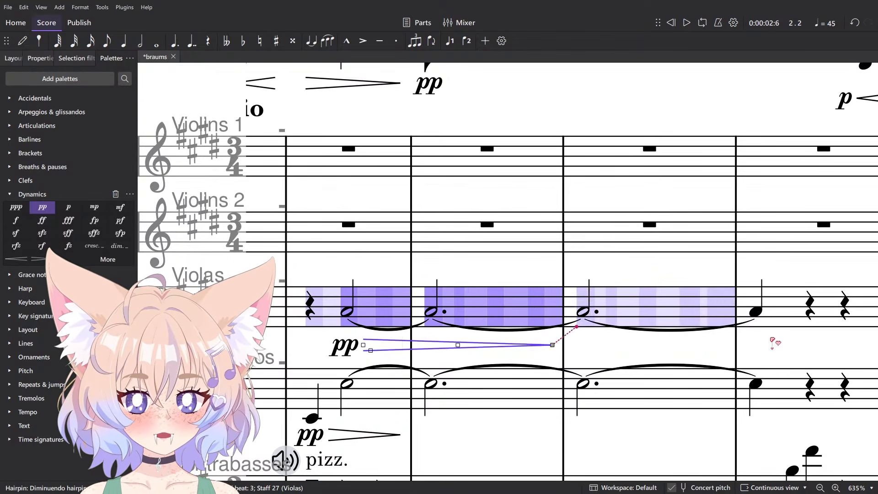
pyautogui.hotkey('shift', 'Right')
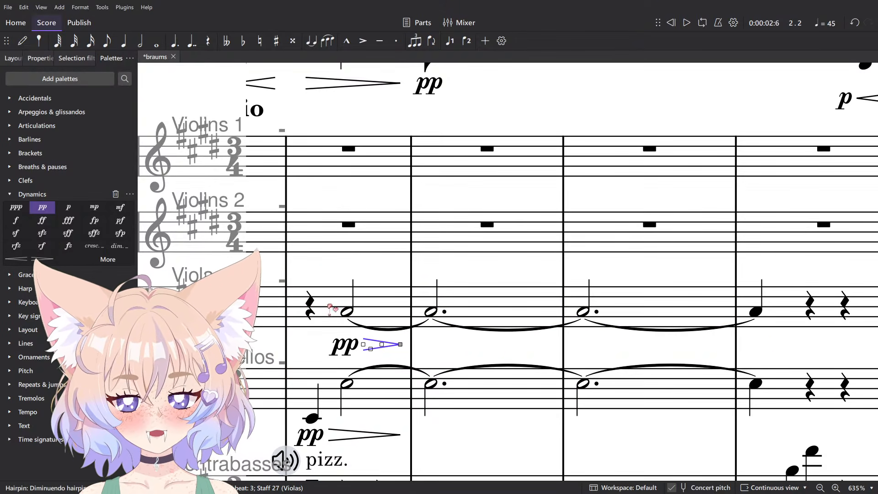
# Raise the Violas' tied note starting in measure 2 to E4.
pyautogui.scroll(-5, 358, 283)
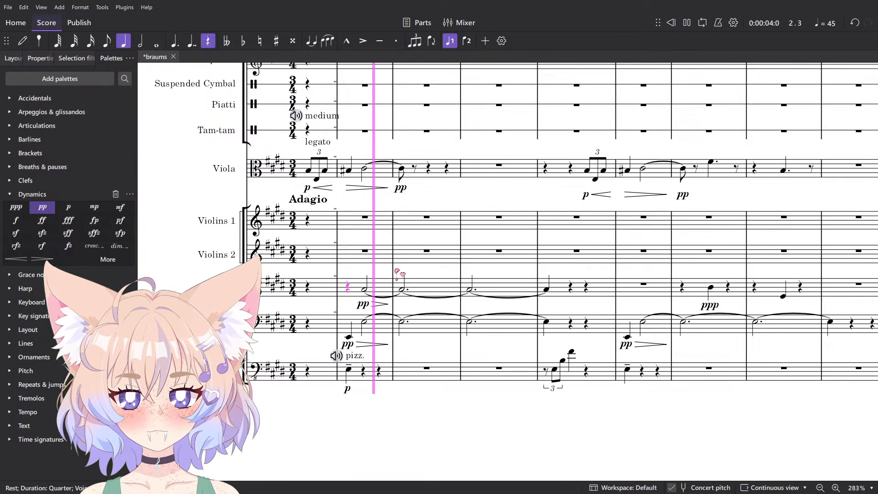
pyautogui.scroll(6, 387, 292)
pyautogui.press('Right')
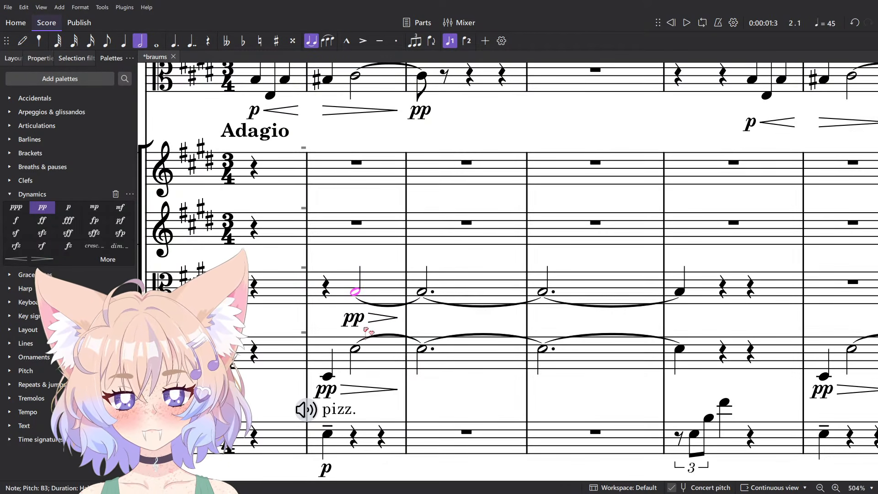
pyautogui.click(358, 80)
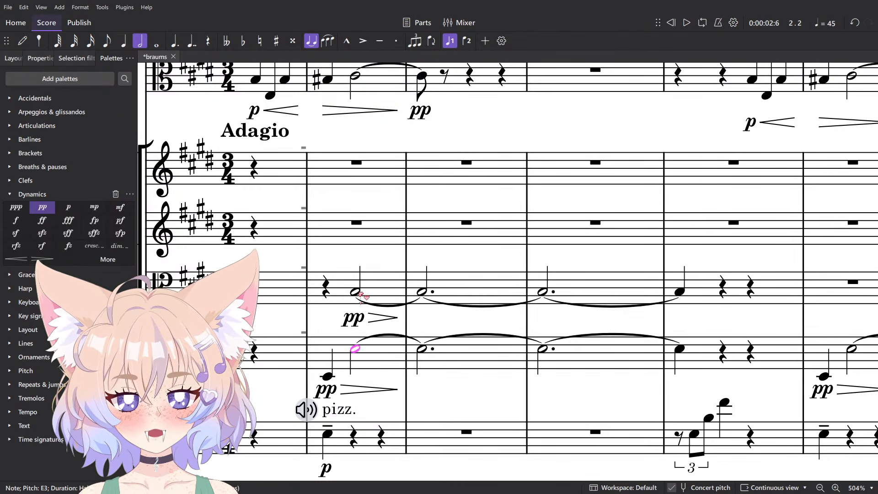
pyautogui.moveTo(360, 293); pyautogui.dragTo(368, 279)
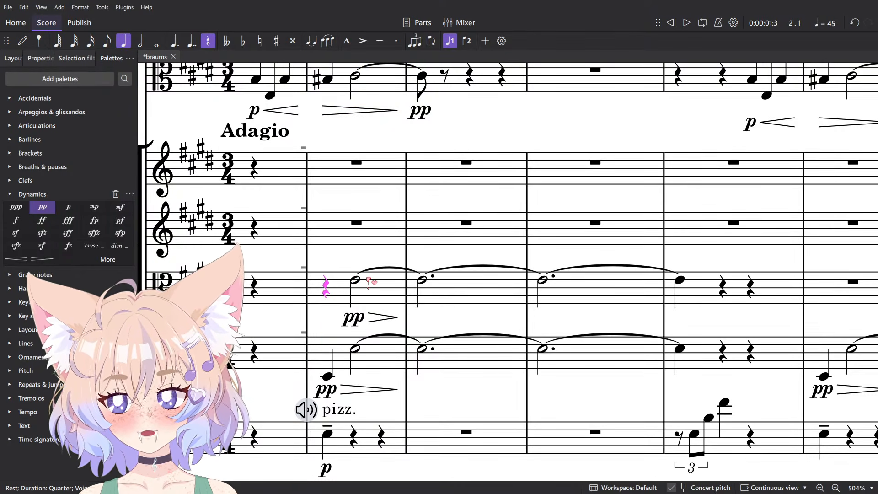
# Play back measures 2 to 5 and compare the Violas' sustained note with the horn chords.
pyautogui.press('space')
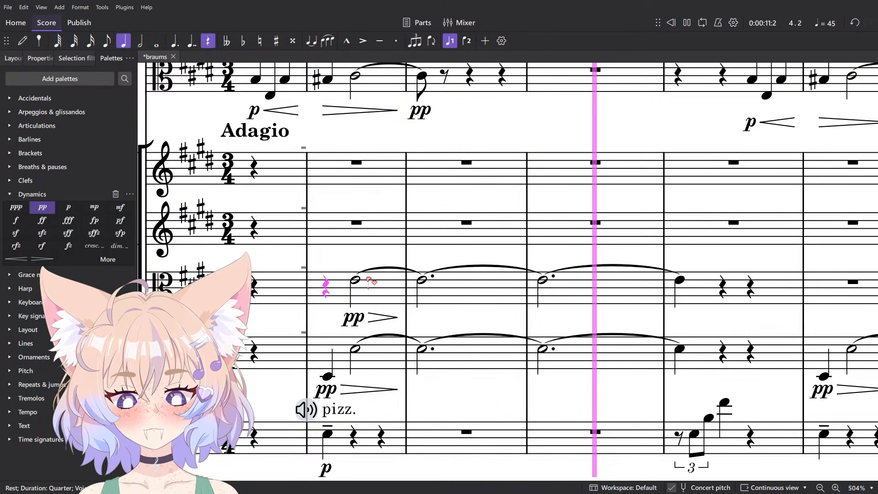
pyautogui.press('space')
pyautogui.click(425, 281)
pyautogui.press('space')
pyautogui.scroll(-2, 446, 262)
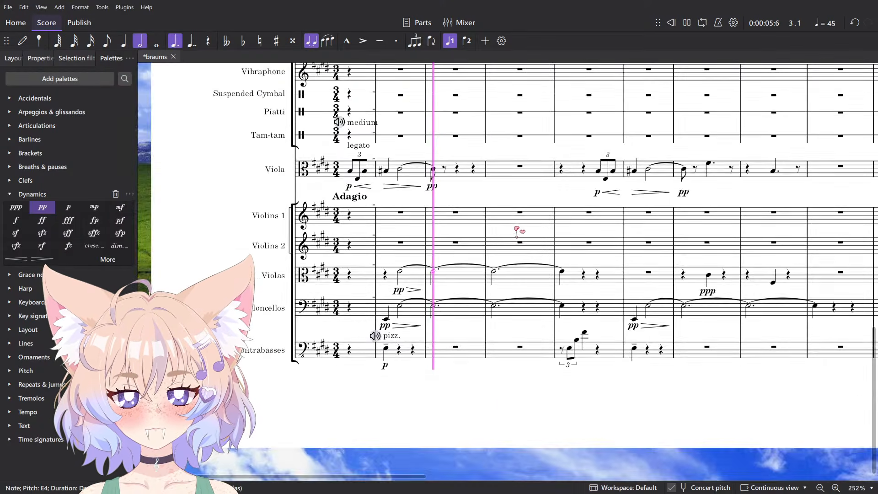
pyautogui.scroll(11, 522, 228)
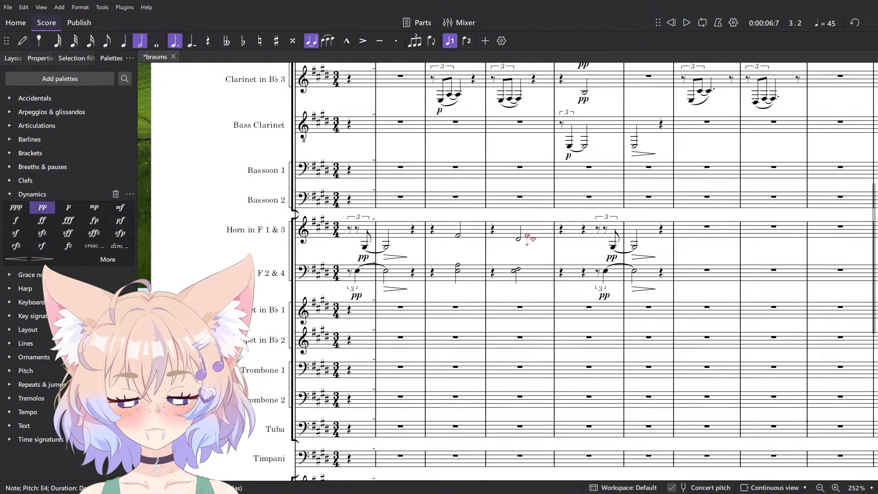
pyautogui.scroll(2, 525, 233)
pyautogui.scroll(-5, 450, 311)
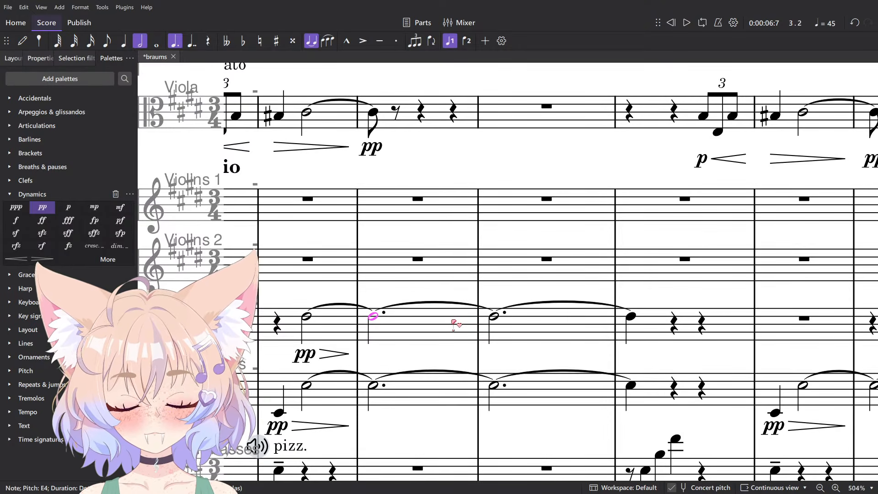
pyautogui.press('space')
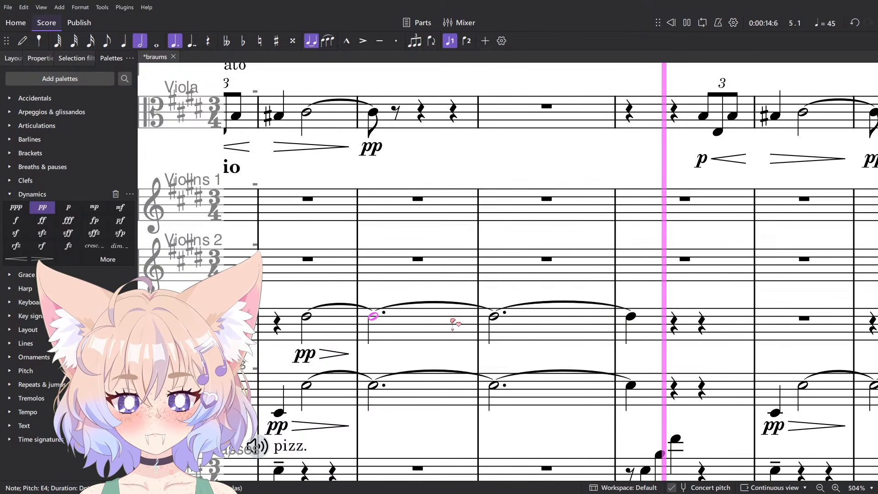
pyautogui.press('space')
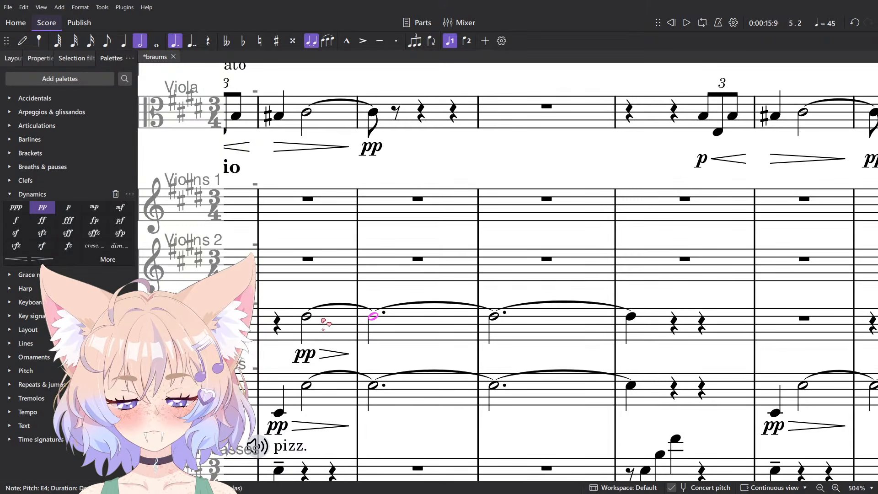
# Lower the Violas' tied note to B3 and make it start in measure 3 at ppp, leaving measure 2 empty.
pyautogui.press('Down')
pyautogui.press('Down')
pyautogui.press('Down')
pyautogui.press('Down')
pyautogui.press('Down')
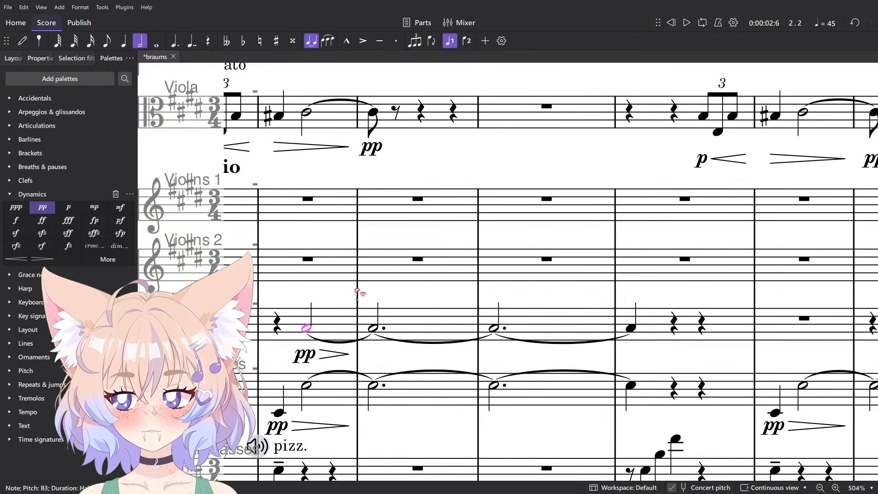
pyautogui.click(18, 210)
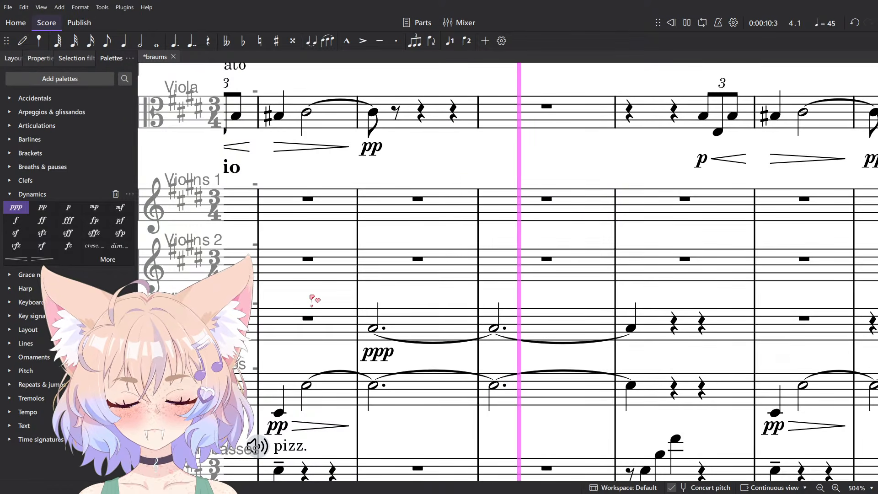
pyautogui.press('space')
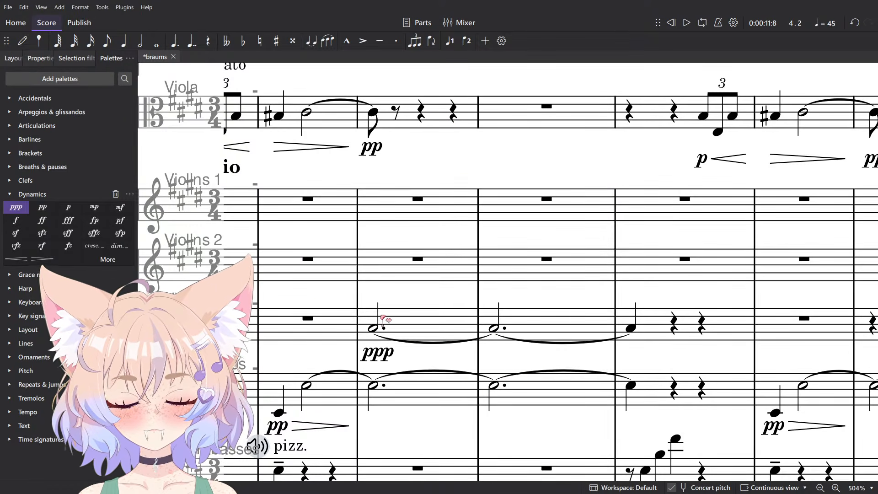
# Enter a tied E4 at ppp in Violins 2 from measure 3 to the first beat of measure 5.
pyautogui.click(441, 329)
pyautogui.keyDown('shift'); pyautogui.click(653, 323); pyautogui.keyUp('shift')
pyautogui.click(437, 274)
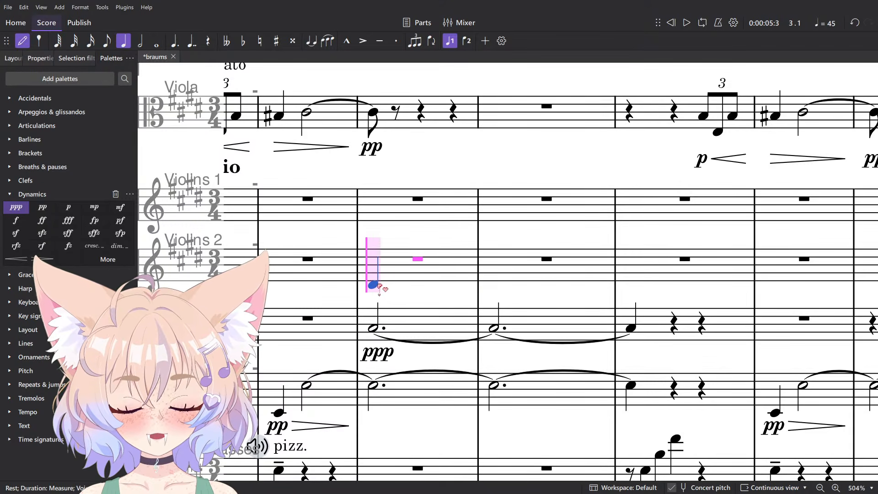
pyautogui.click(16, 207)
pyautogui.click(490, 280)
pyautogui.press('7')
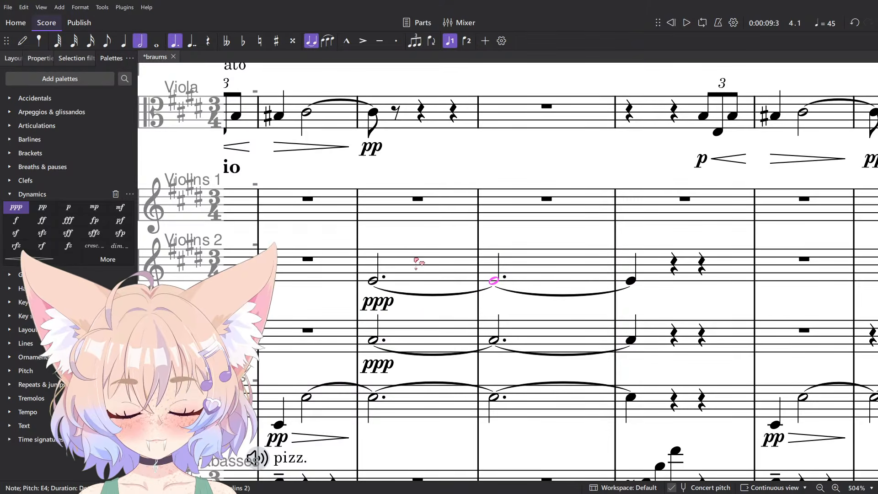
# Play back the score from measure 2 through measure 7 to hear the sustained Violins 2 and Violas.
pyautogui.click(417, 262)
pyautogui.click(320, 249)
pyautogui.press('space')
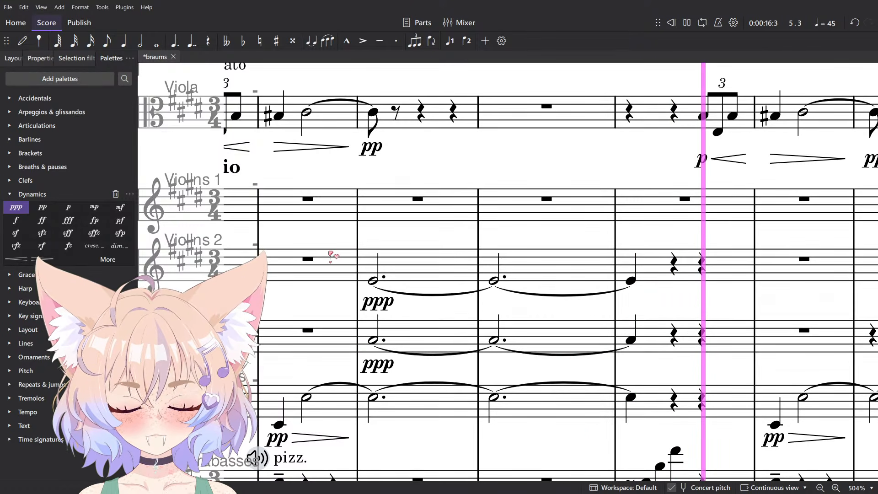
pyautogui.scroll(-5, 476, 358)
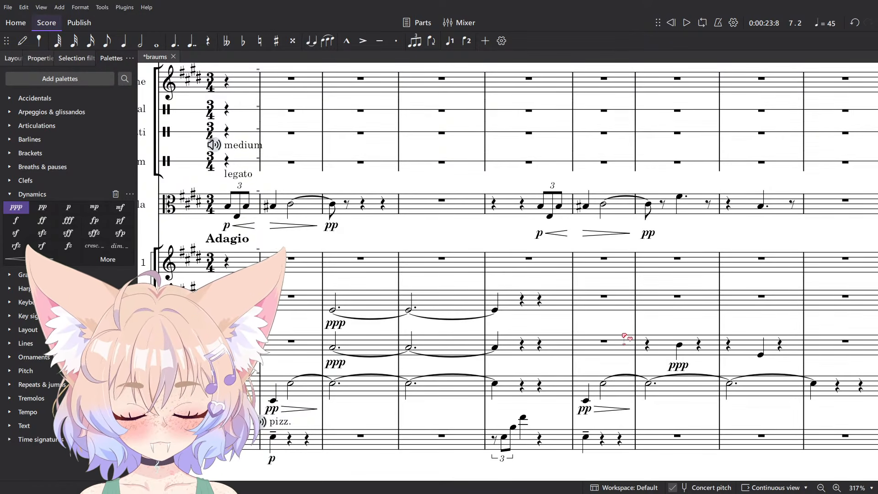
# Move the Violins 2 and Violas passage in measures 3 to 5 to start at measure 7.
pyautogui.keyDown('shift'); pyautogui.click(519, 349); pyautogui.keyUp('shift')
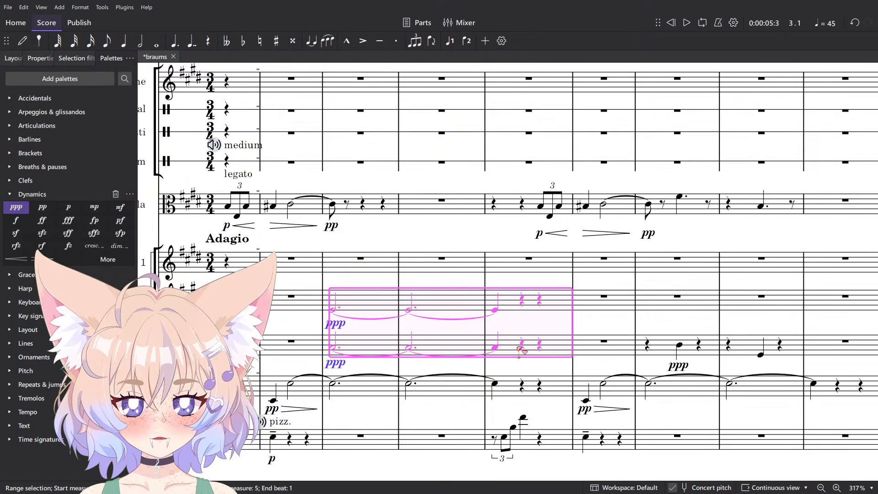
pyautogui.hotkey('ctrl', 'x')
pyautogui.click(667, 312)
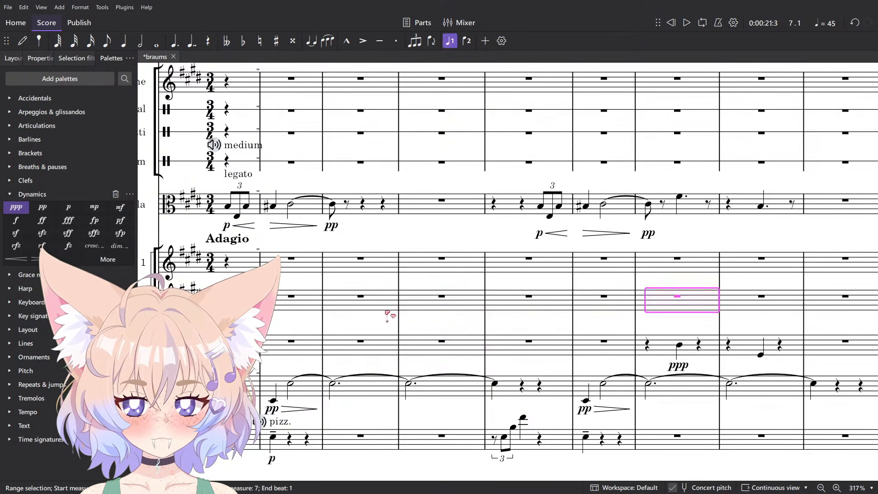
pyautogui.hotkey('ctrl', 'v')
# Play back from measure 3 and examine the horn parts against the thinned strings.
pyautogui.press('space')
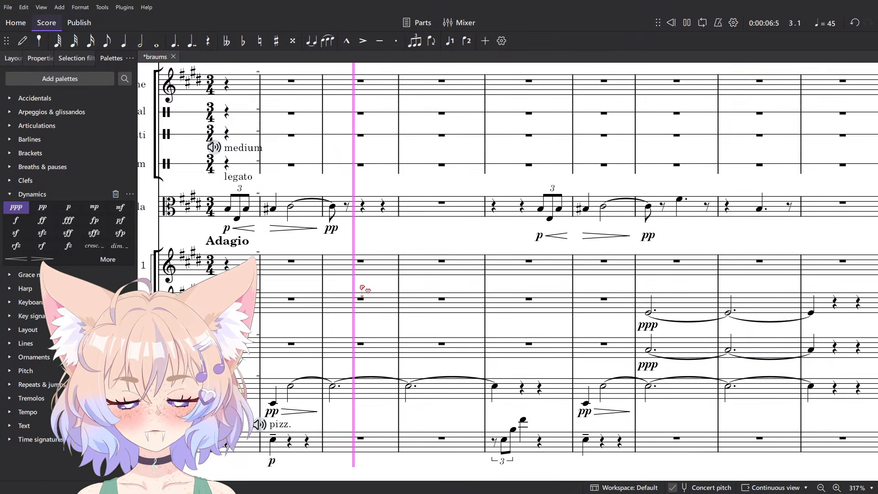
pyautogui.press('space')
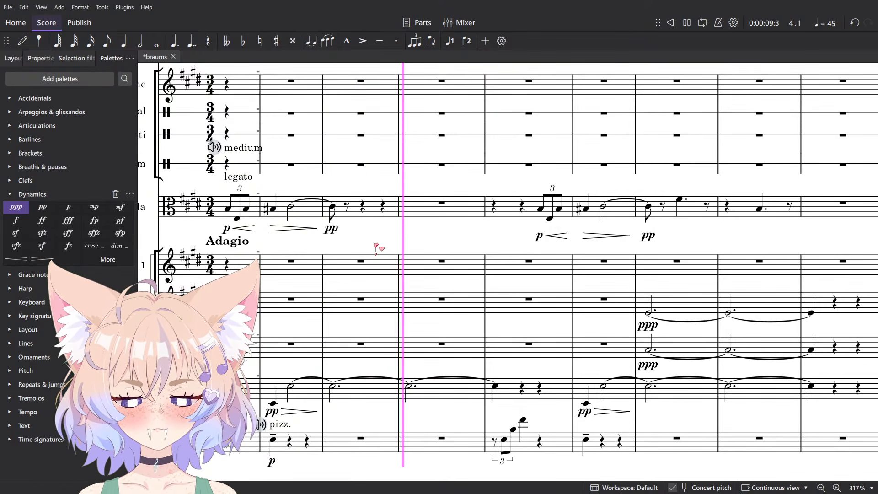
pyautogui.scroll(-5, 380, 256)
pyautogui.scroll(-1, 387, 277)
pyautogui.press('space')
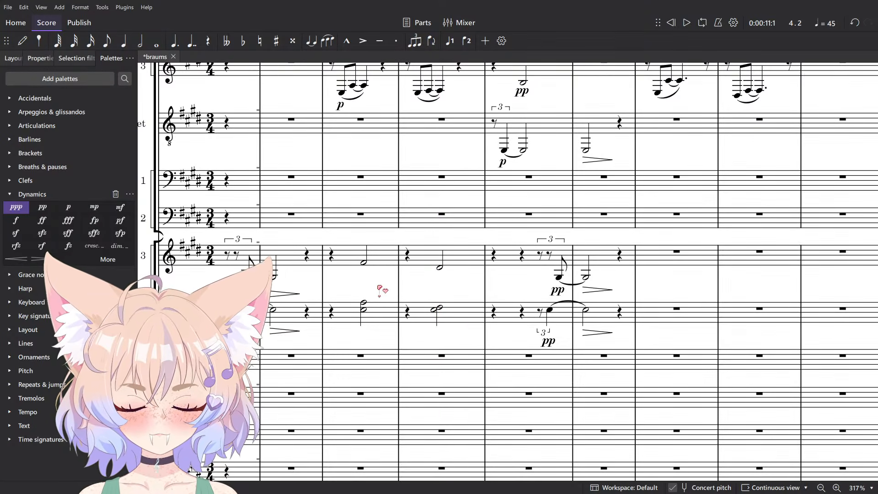
# Move Horn in F 2 & 4's upper half notes in measures 3 and 4, A3 and F♯3, to Trombone 1 at pp.
pyautogui.scroll(2, 475, 280)
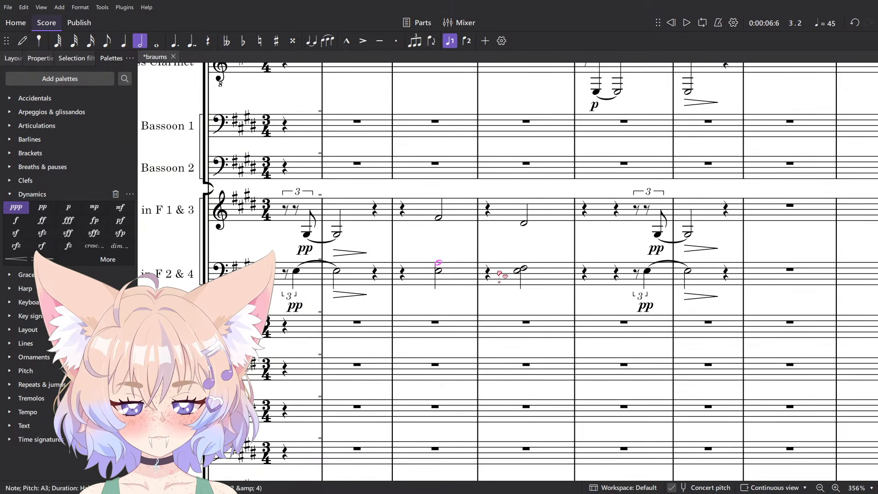
pyautogui.press('n')
pyautogui.scroll(-1, 436, 401)
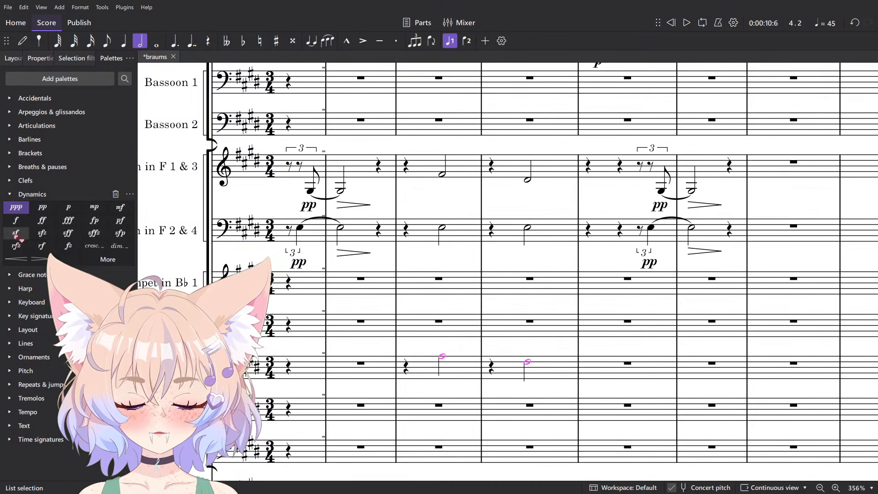
# Play back from measure 3 to check the horn and Trombone 1 chords with the strings.
pyautogui.click(407, 231)
pyautogui.press('space')
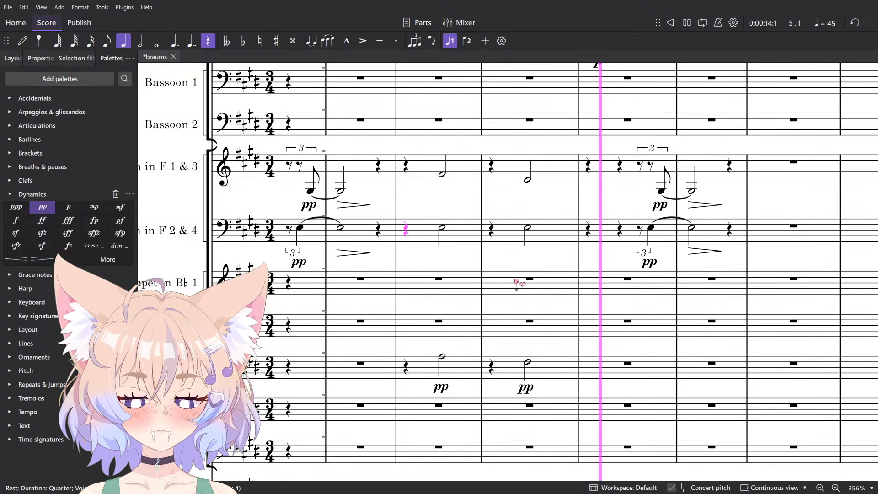
pyautogui.press('space')
pyautogui.press('space')
pyautogui.scroll(-4, 541, 326)
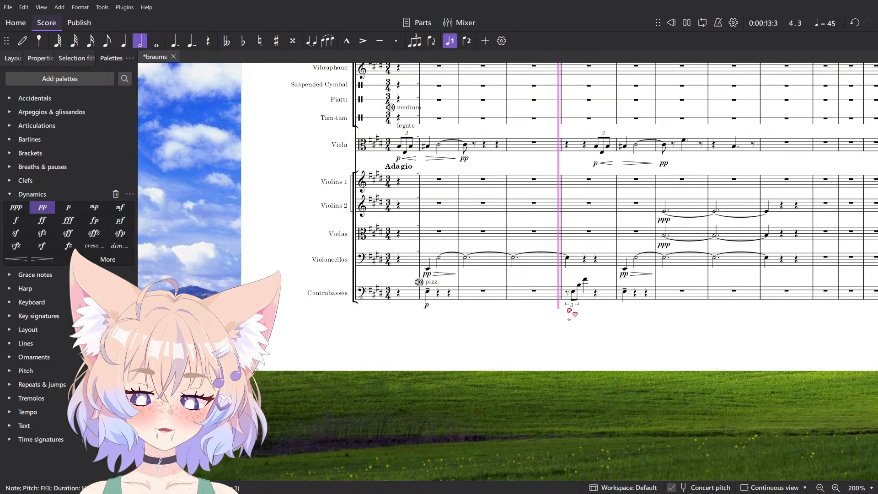
# Double Horn in F 2 & 4's E3 half notes of measures 3 and 4 in Violas at ppp, adding E4 an octave above.
pyautogui.scroll(3, 570, 312)
pyautogui.press('space')
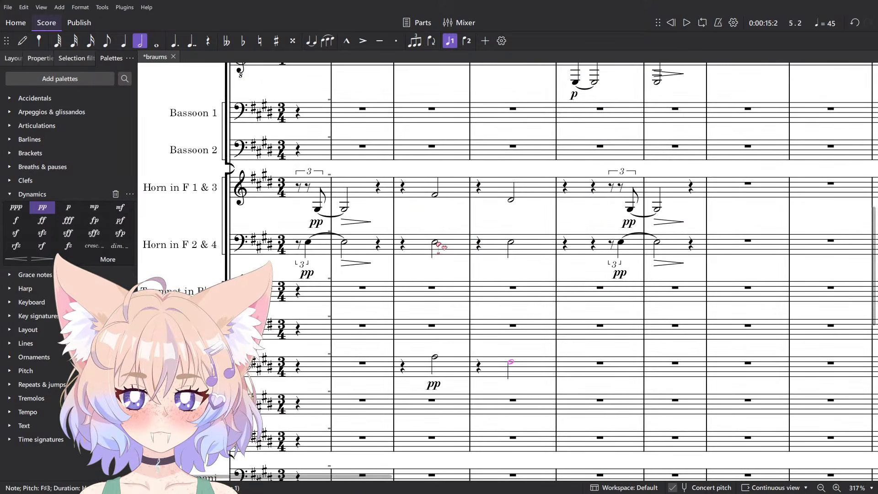
pyautogui.scroll(-10, 394, 298)
pyautogui.scroll(4, 430, 264)
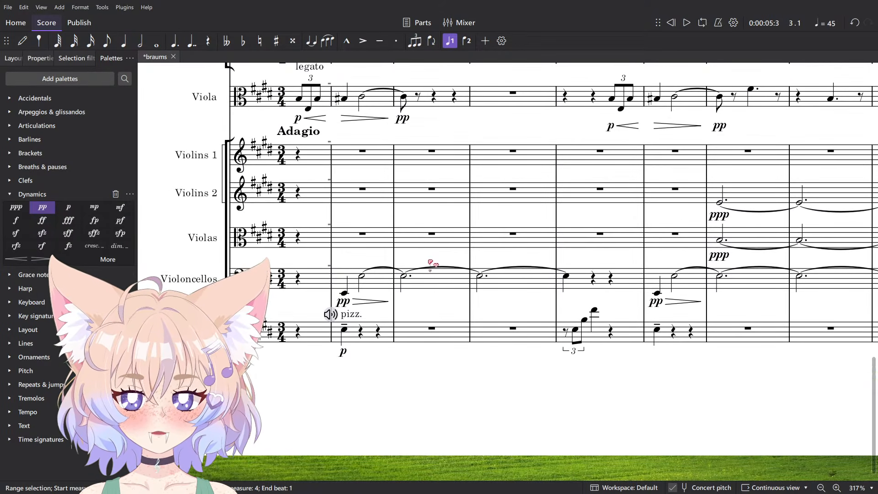
pyautogui.scroll(5, 550, 212)
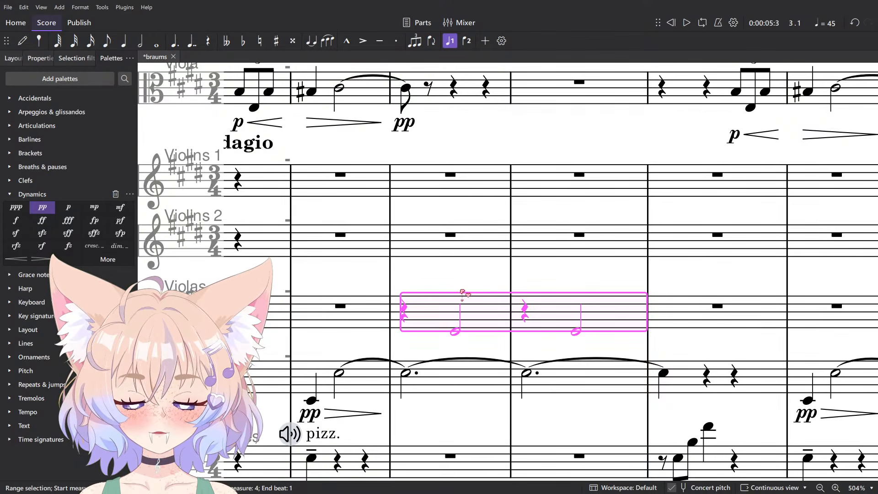
pyautogui.press('Escape')
pyautogui.hotkey('ctrl', 'd')
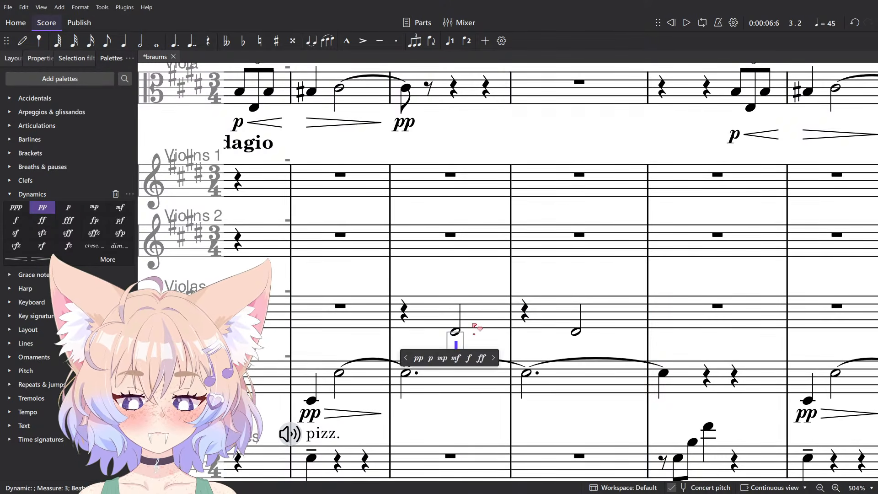
pyautogui.write('ppp')
pyautogui.press('Escape')
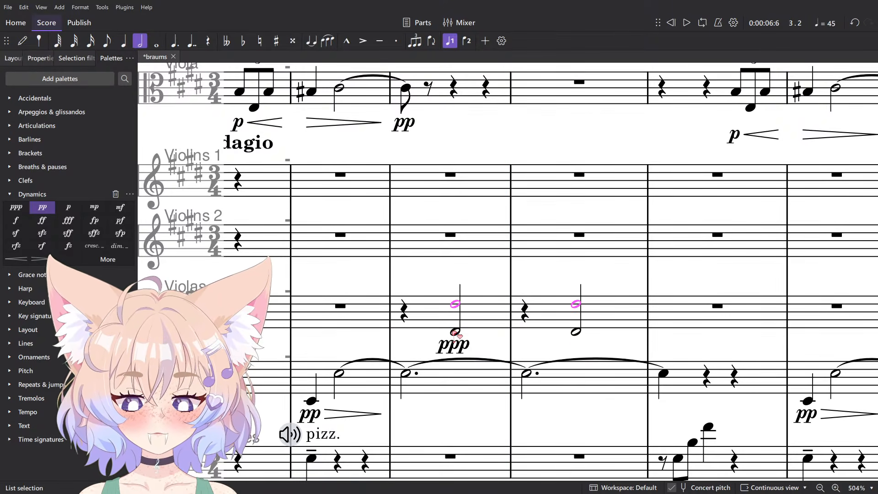
# Play back from measure 3 to check the Violas octaves against the horns, Trombone 1 and Violoncellos.
pyautogui.click(420, 312)
pyautogui.press('space')
pyautogui.click(419, 262)
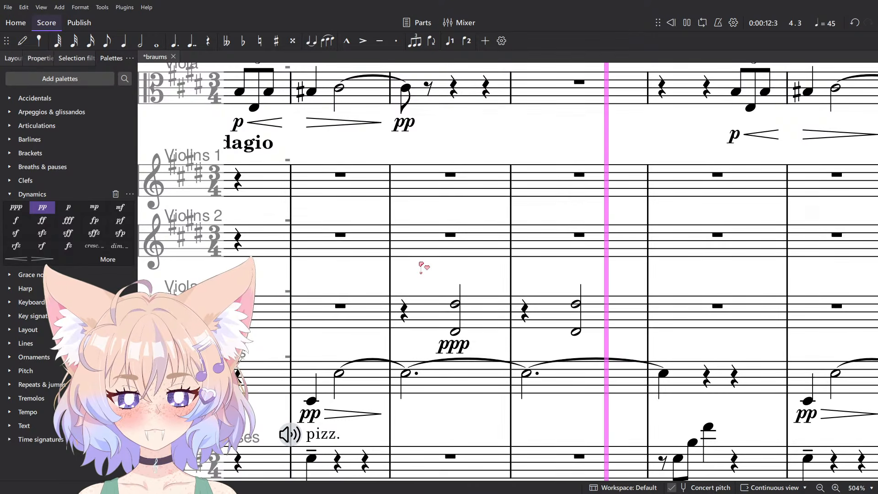
pyautogui.scroll(-4, 421, 265)
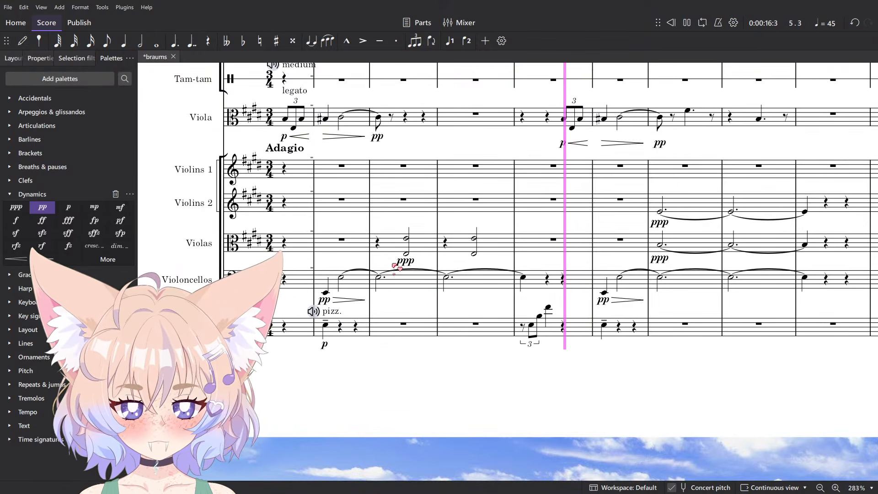
pyautogui.scroll(-3, 396, 269)
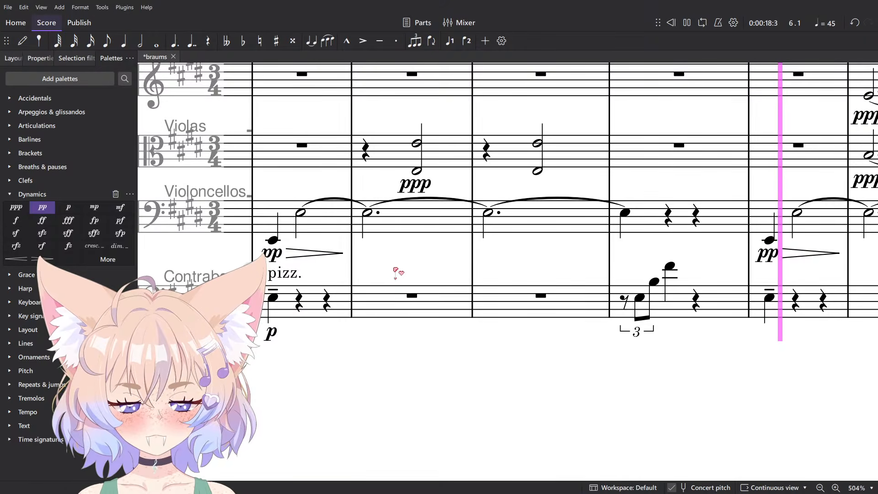
pyautogui.scroll(-3, 597, 405)
pyautogui.scroll(5, 599, 355)
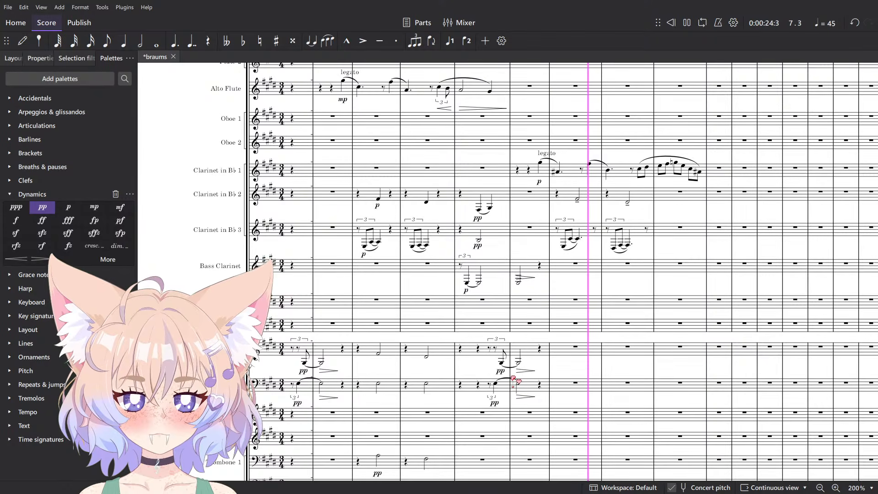
# Replay the passage from measure 7 to check the clarinets with the sustained strings.
pyautogui.scroll(-10, 516, 379)
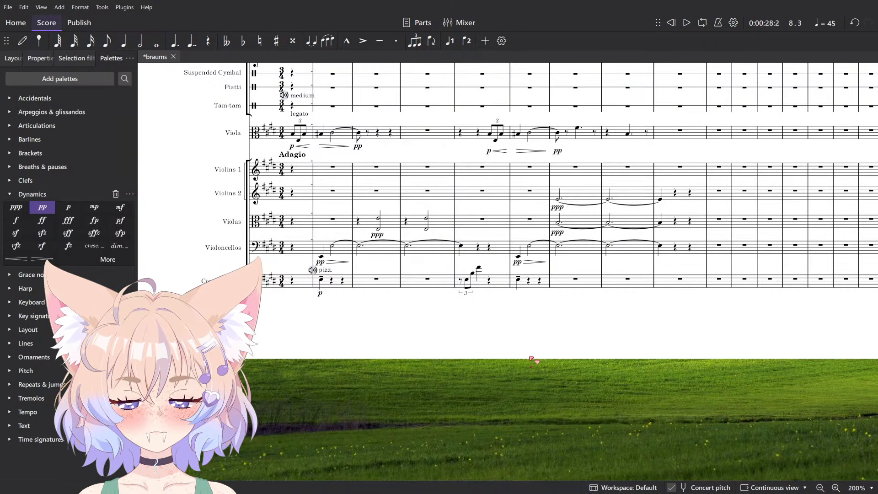
pyautogui.scroll(10, 488, 349)
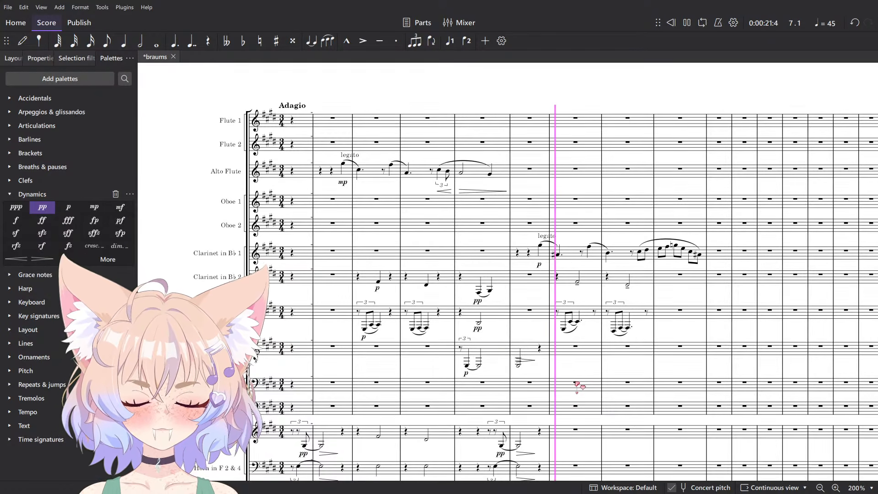
pyautogui.press('space')
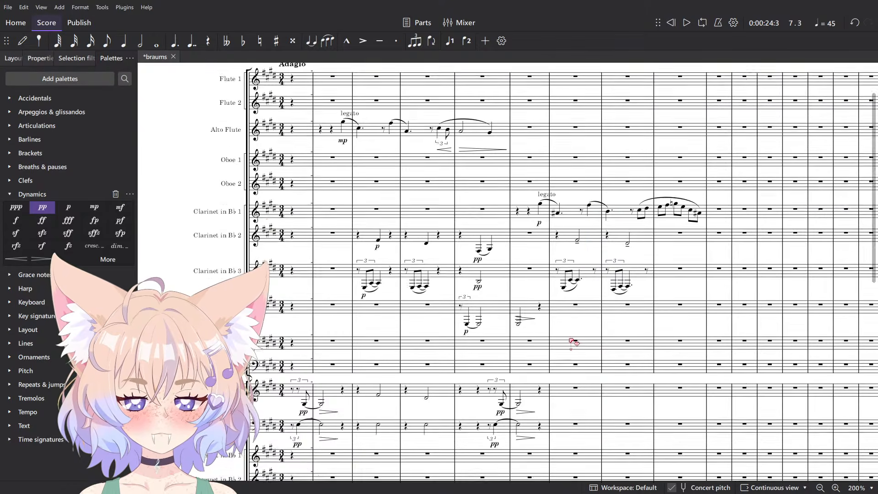
pyautogui.press('space')
# Examine the Viola solo and clarinet parts in measures 7 and 8, comparing them with the Brahms piano score in brahms_7_fantasien.pdf.
pyautogui.scroll(-10, 571, 338)
pyautogui.keyDown('ctrl'); pyautogui.scroll(6, 586, 216); pyautogui.keyUp('ctrl')
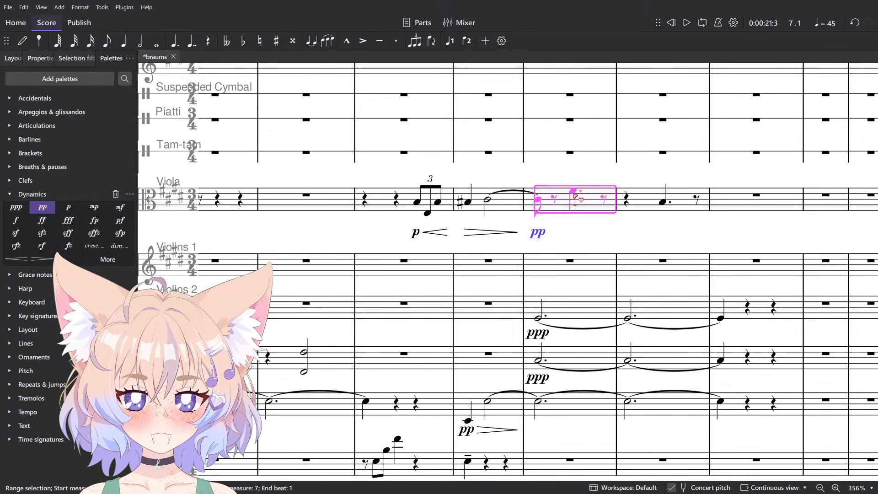
pyautogui.click(573, 195)
pyautogui.keyDown('ctrl'); pyautogui.scroll(-6, 586, 201); pyautogui.keyUp('ctrl')
pyautogui.scroll(10, 600, 211)
pyautogui.scroll(-2, 603, 260)
pyautogui.keyDown('ctrl'); pyautogui.scroll(6, 610, 287); pyautogui.keyUp('ctrl')
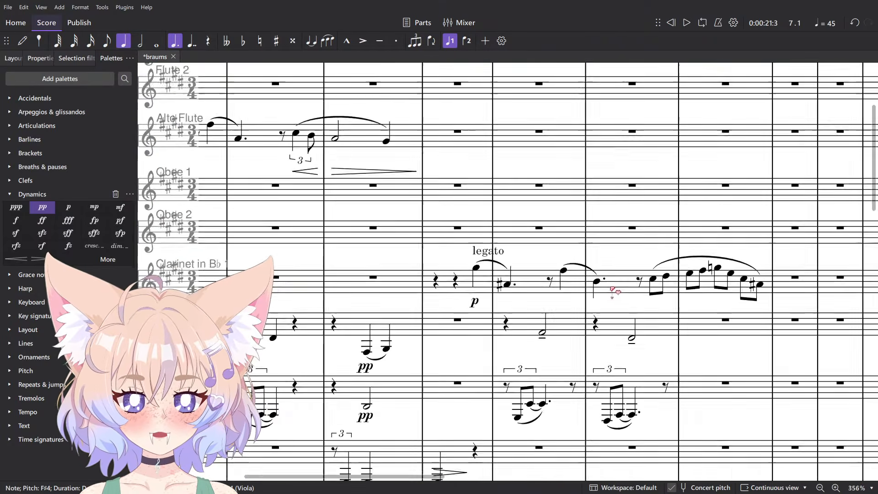
pyautogui.keyDown('ctrl'); pyautogui.scroll(1, 613, 291); pyautogui.keyUp('ctrl')
pyautogui.hotkey('alt', 'Tab')
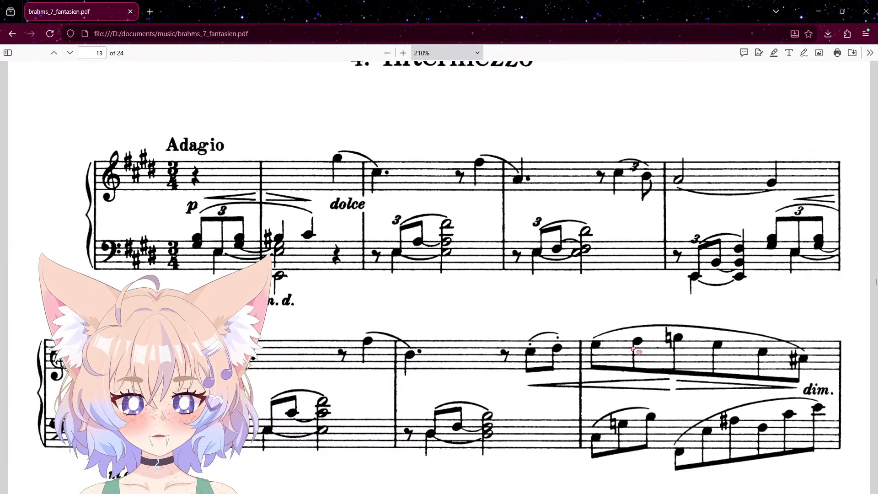
pyautogui.hotkey('alt', 'Tab')
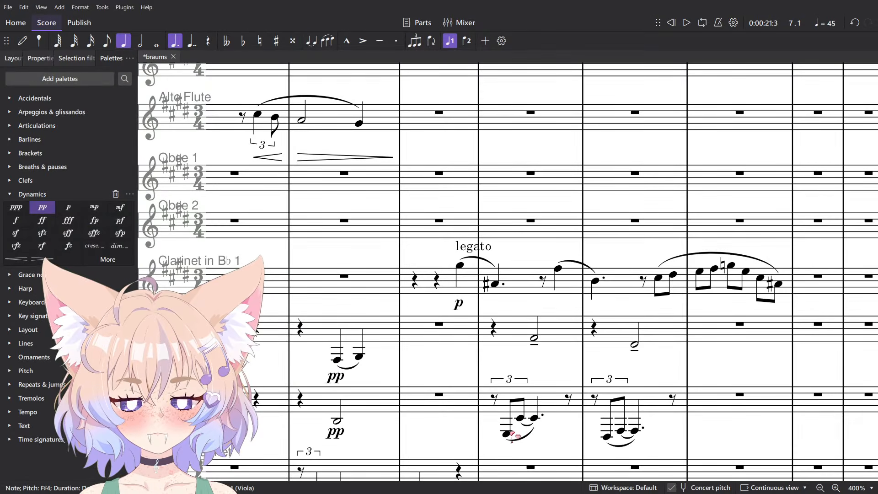
pyautogui.hotkey('alt', 'Tab')
pyautogui.hotkey('alt', 'Tab')
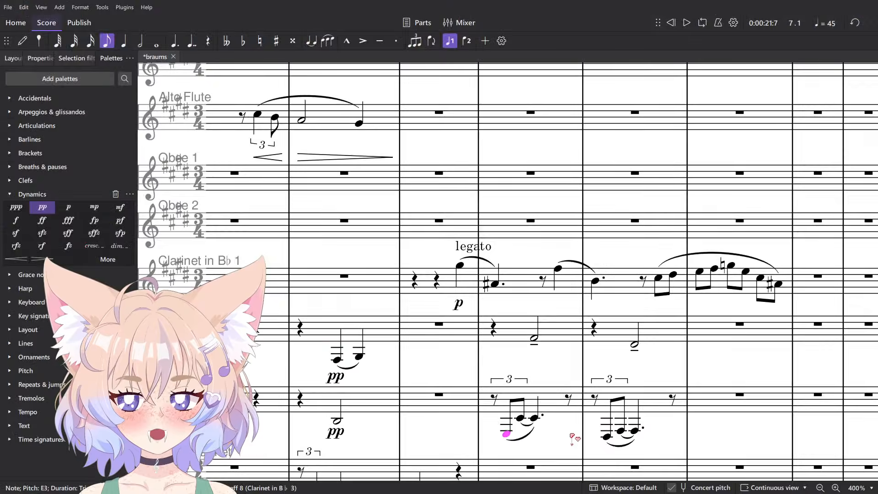
# Start note entry with a dotted quarter duration for the Viola part around measure 7, and consult the Brahms PDF.
pyautogui.click(534, 339)
pyautogui.scroll(-20, 546, 359)
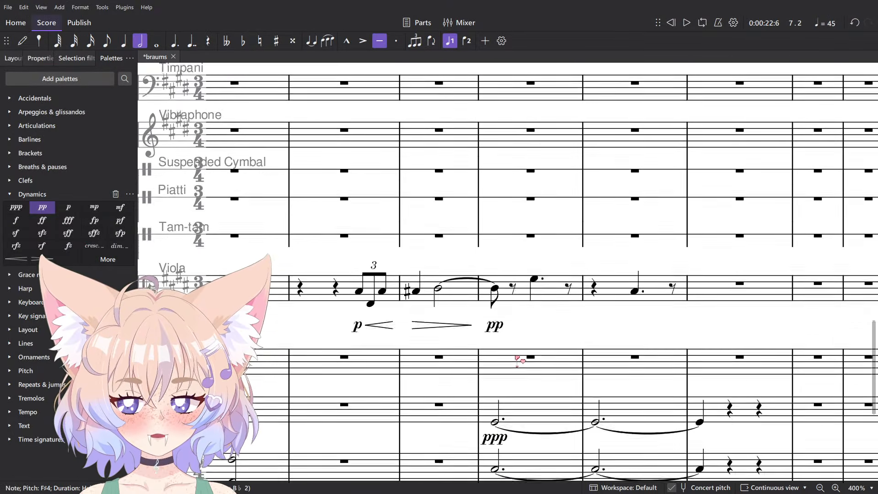
pyautogui.scroll(4, 527, 144)
pyautogui.press('n')
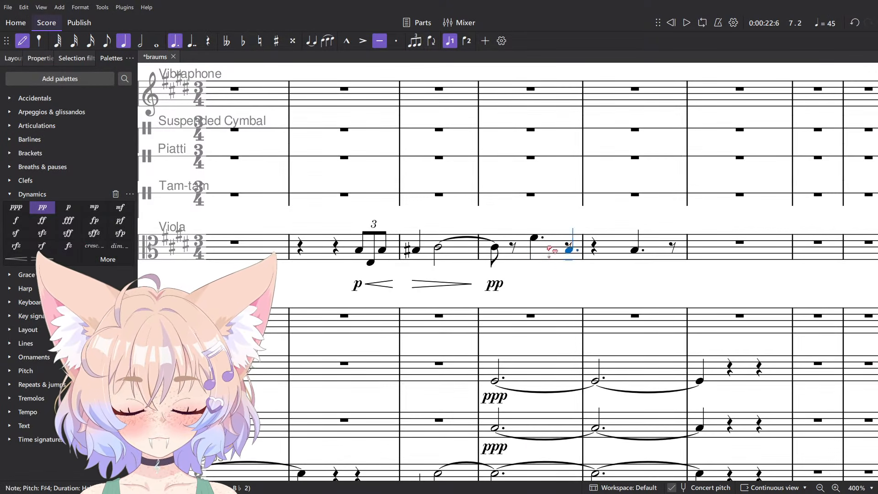
pyautogui.hotkey('alt', 'Tab')
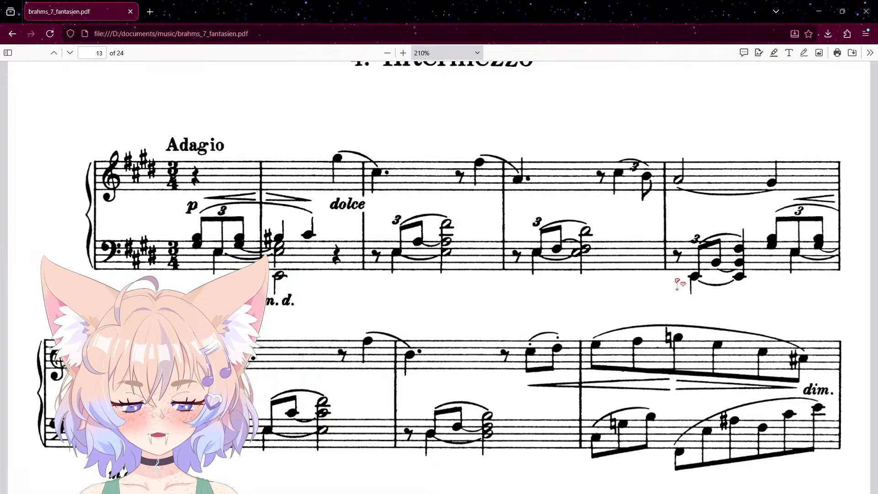
# Switch to the score editor and play back the passage starting at the solo viola's first note in measure 7.
pyautogui.hotkey('alt', 'Tab')
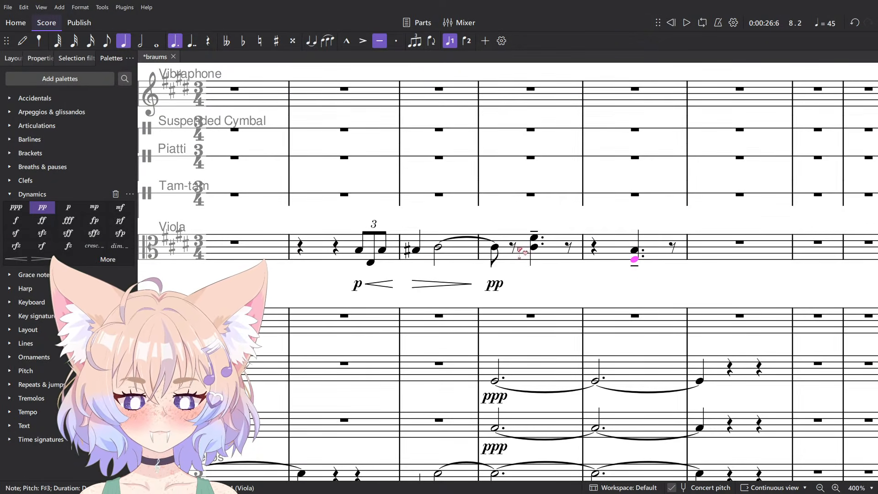
pyautogui.click(496, 248)
pyautogui.press('space')
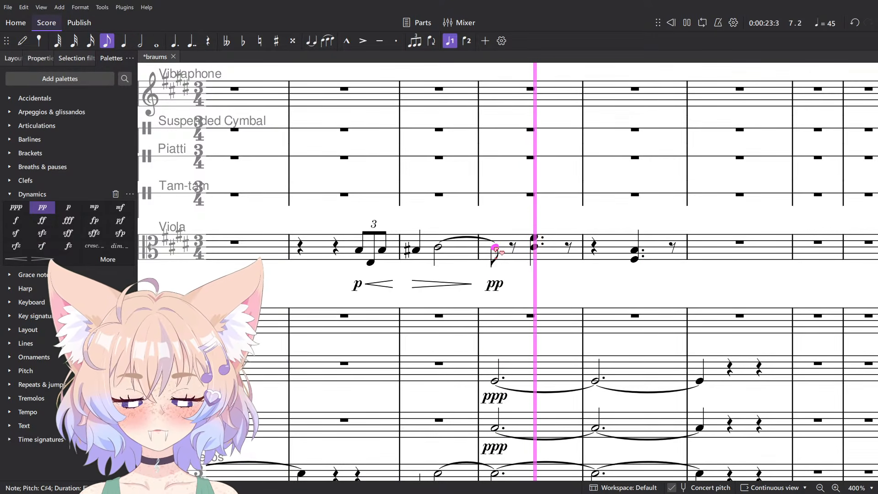
pyautogui.press('space')
# Add a ppp dynamic to the dotted chord in the solo viola's measure 7 and play back the passage.
pyautogui.click(534, 247)
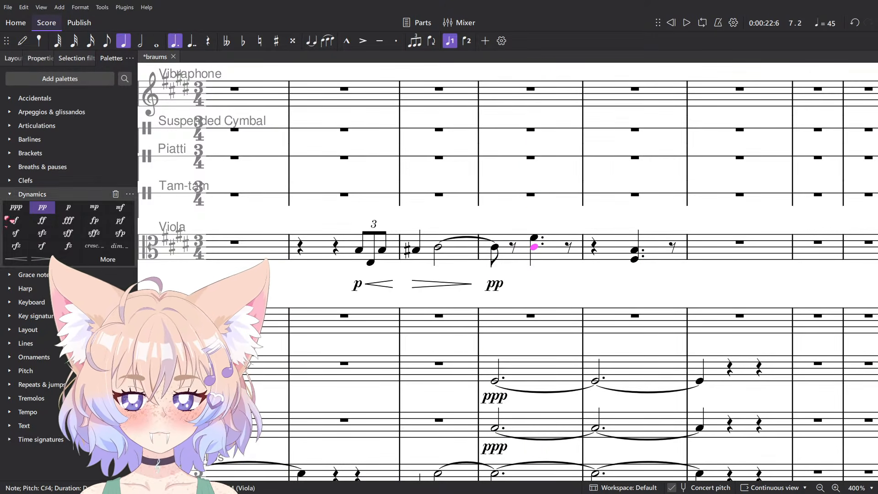
pyautogui.click(16, 208)
pyautogui.press('space')
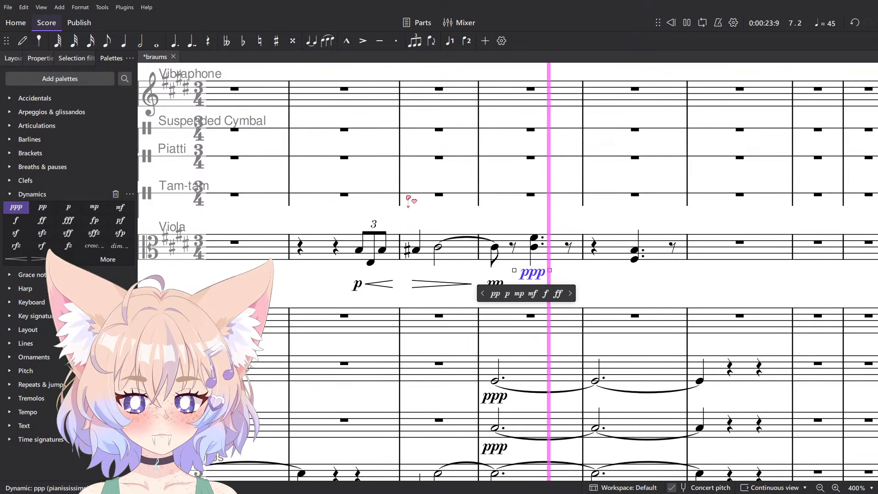
pyautogui.click(423, 213)
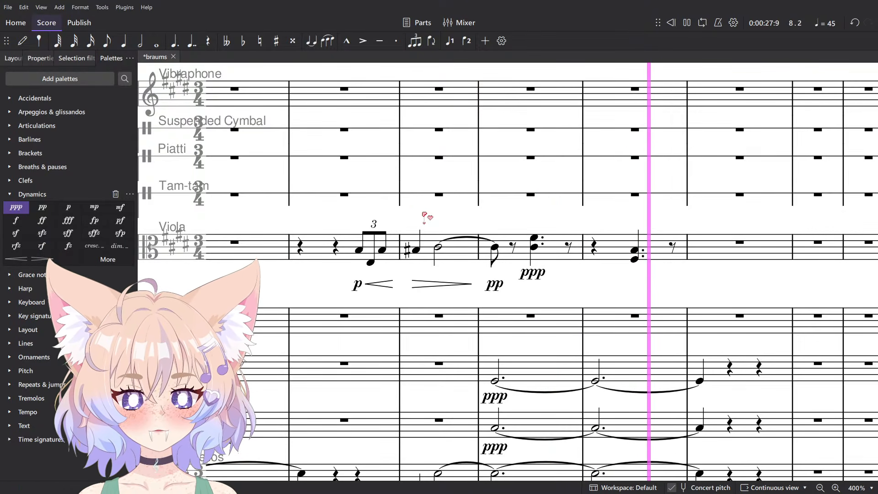
pyautogui.press('space')
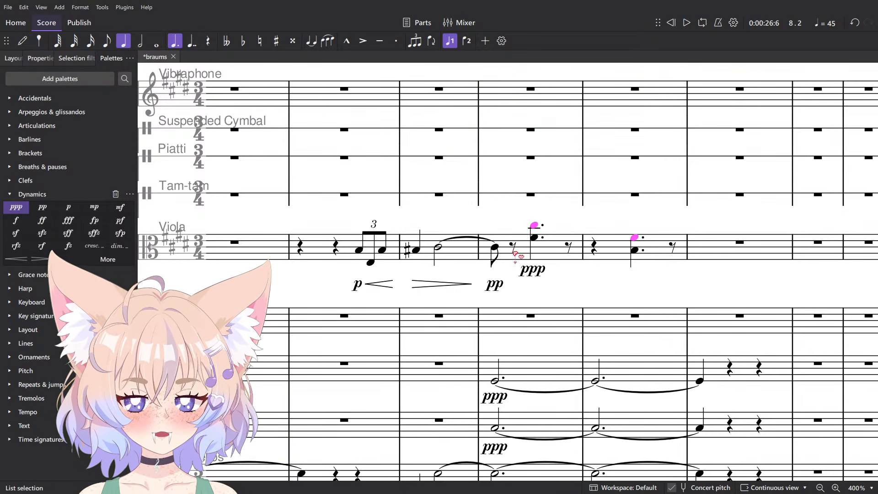
# Play back the solo viola's chords from the eighth rest in measure 7.
pyautogui.click(514, 249)
pyautogui.press('space')
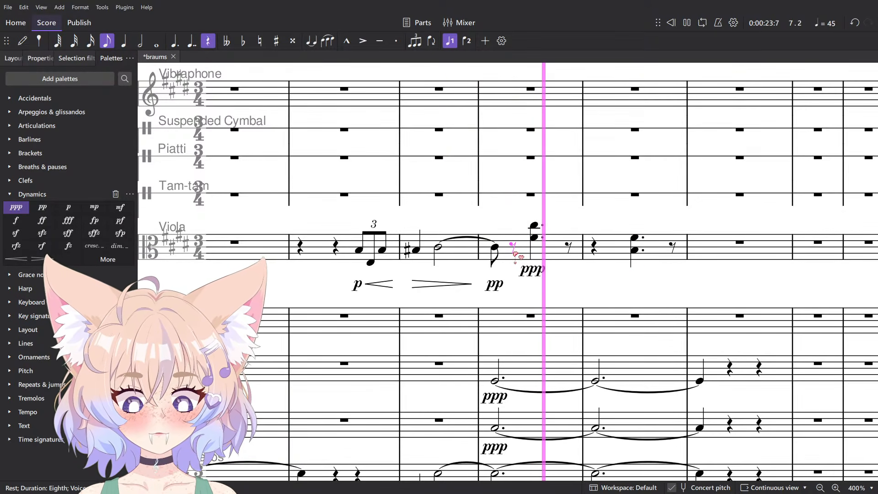
pyautogui.press('space')
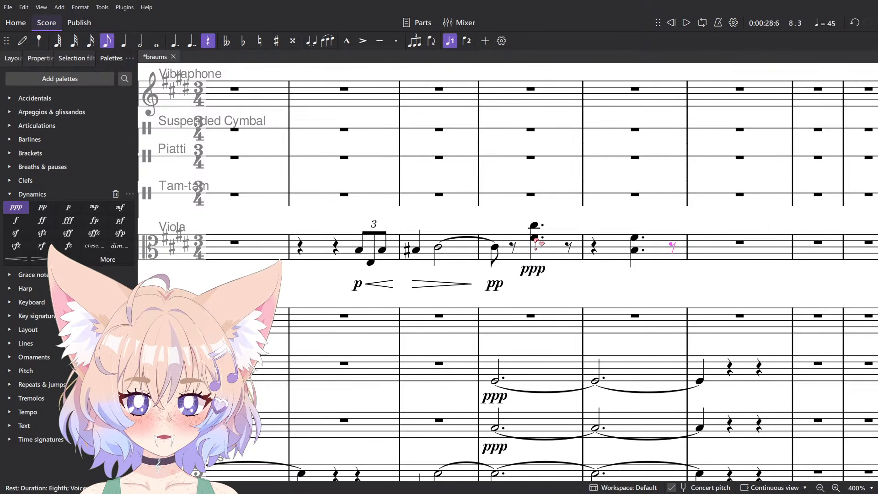
# Move the two dotted chords and their ppp from the solo viola to Violins 1 in measures 7 and 8, and play them back.
pyautogui.hotkey('ctrl', 'z')
pyautogui.hotkey('ctrl', 'y')
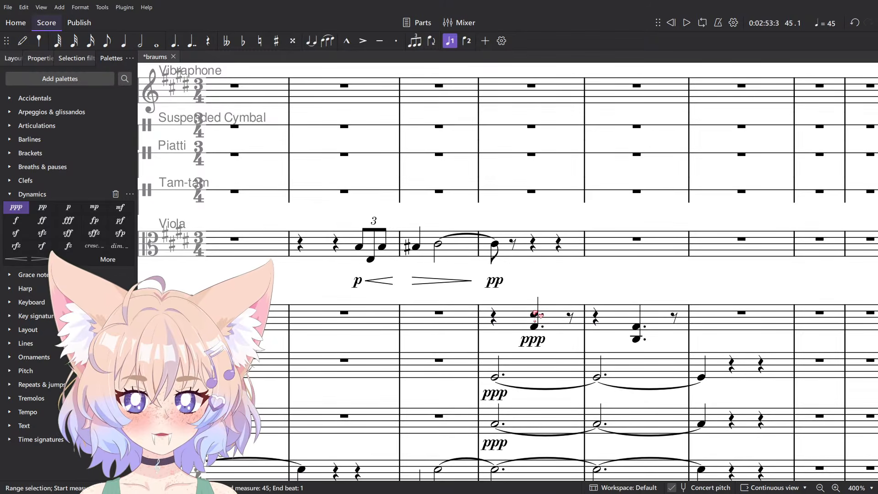
pyautogui.press('space')
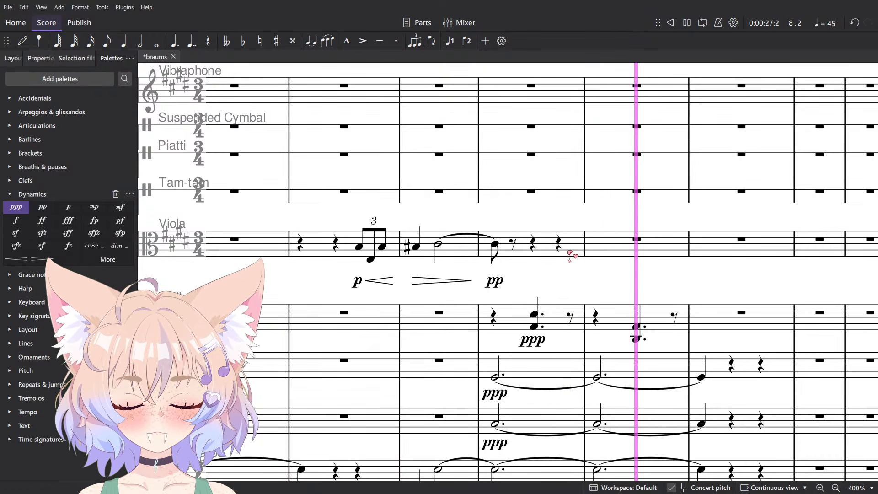
pyautogui.press('space')
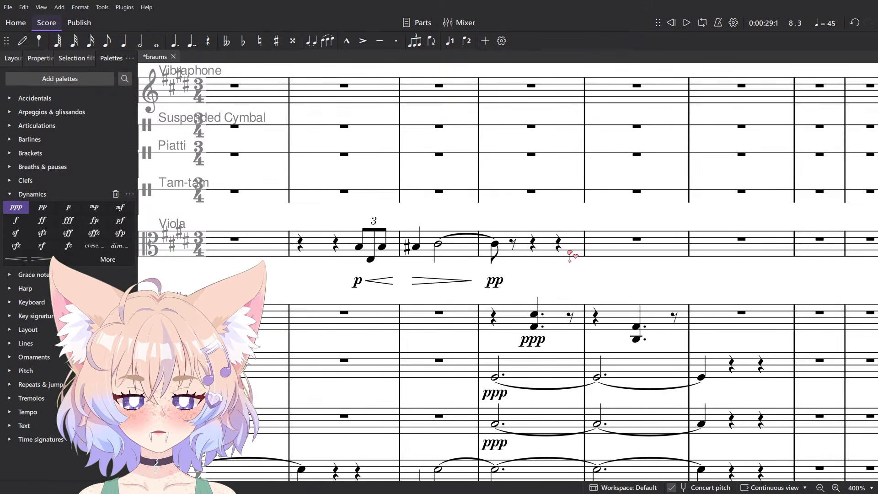
# Examine the woodwind, brass and string staves against the solo viola melody in measures 1 to 7.
pyautogui.scroll(-2, 676, 263)
pyautogui.scroll(14, 696, 272)
pyautogui.scroll(-8, 336, 292)
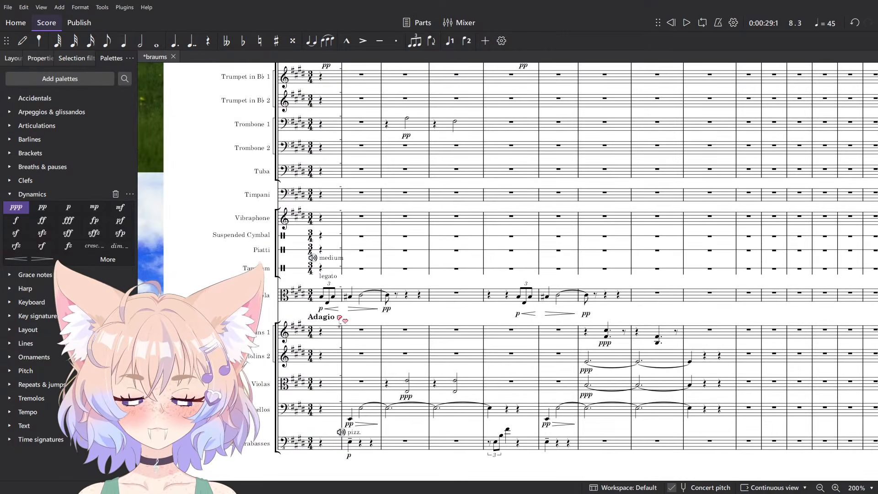
pyautogui.keyDown('shift'); pyautogui.click(619, 297); pyautogui.keyUp('shift')
pyautogui.scroll(9, 351, 302)
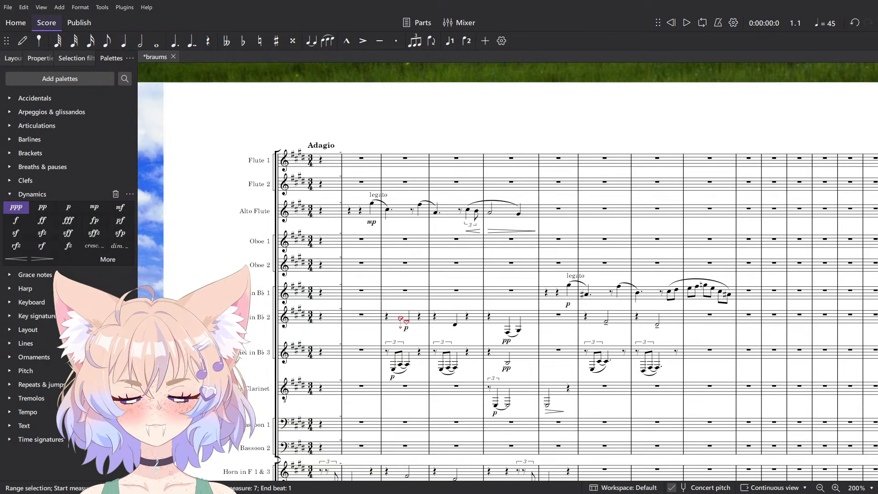
pyautogui.scroll(-8, 401, 320)
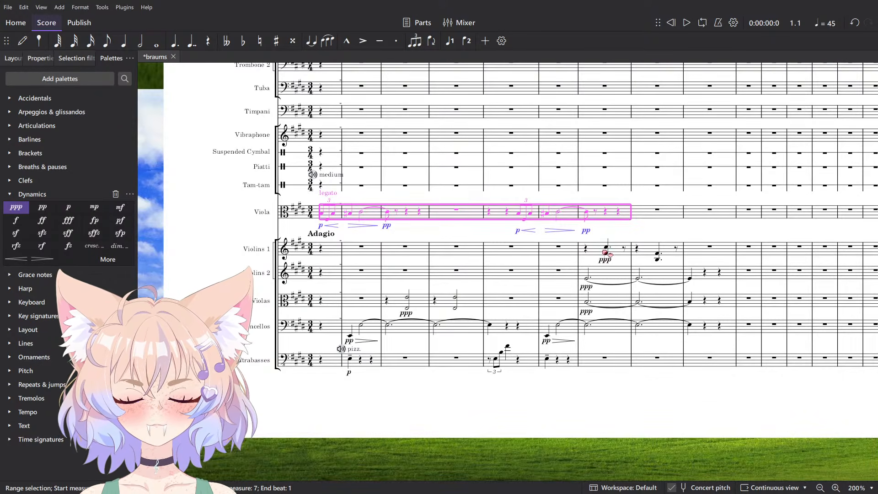
pyautogui.press('Escape')
pyautogui.scroll(8, 543, 277)
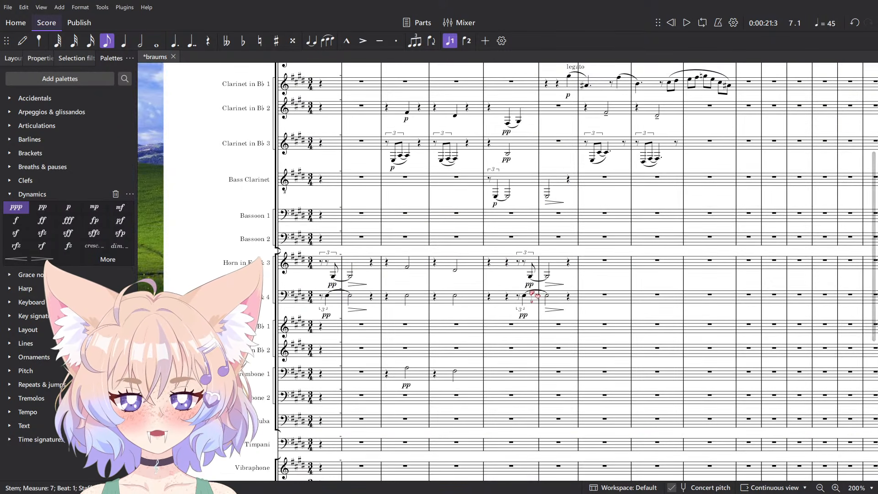
pyautogui.scroll(1, 538, 300)
pyautogui.scroll(-13, 543, 300)
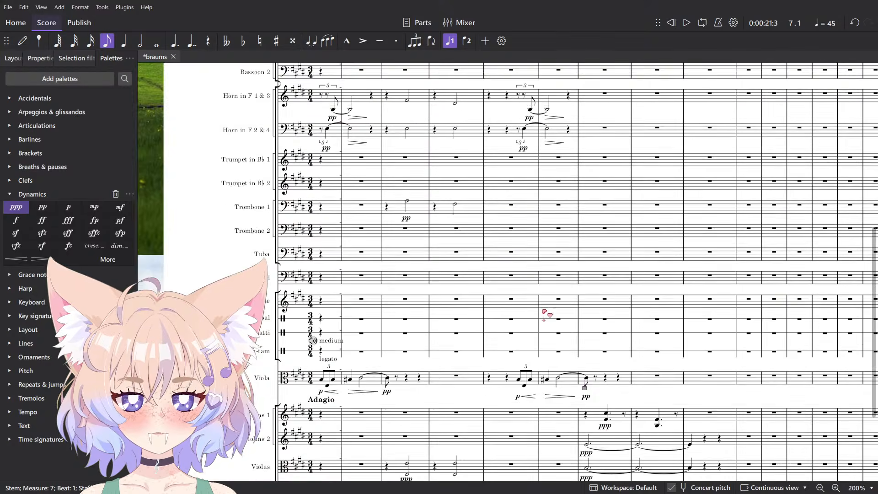
pyautogui.scroll(5, 553, 264)
pyautogui.scroll(5, 574, 342)
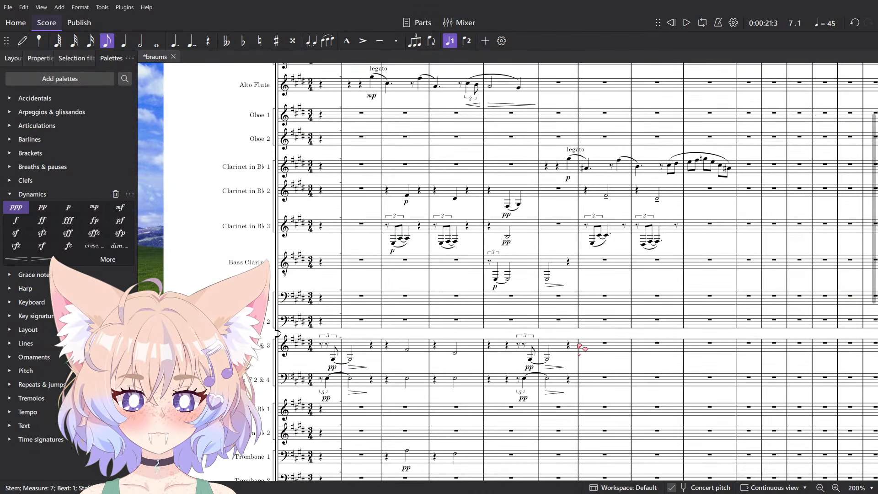
# Cut the solo viola melody in measures 1 to 7 and paste it into Clarinet in B♭ 1 from measure 1.
pyautogui.scroll(-5, 579, 347)
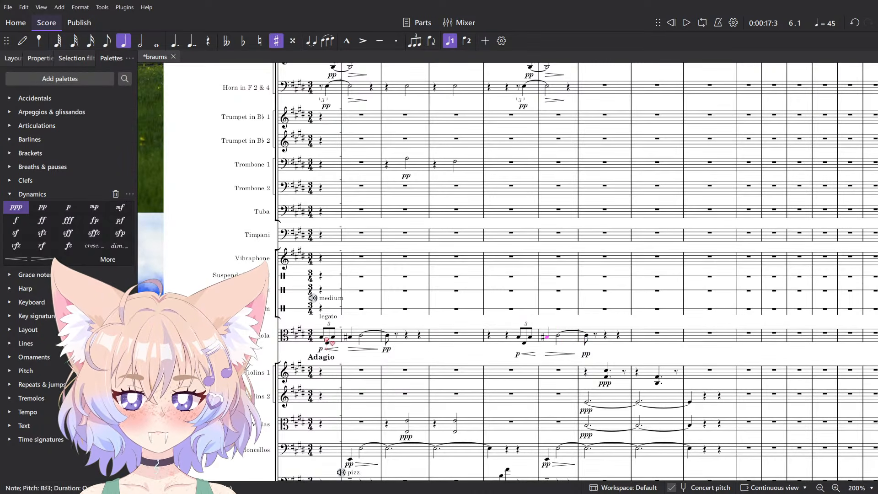
pyautogui.keyDown('shift'); pyautogui.click(322, 338); pyautogui.keyUp('shift')
pyautogui.hotkey('ctrl', 'x')
pyautogui.scroll(6, 326, 319)
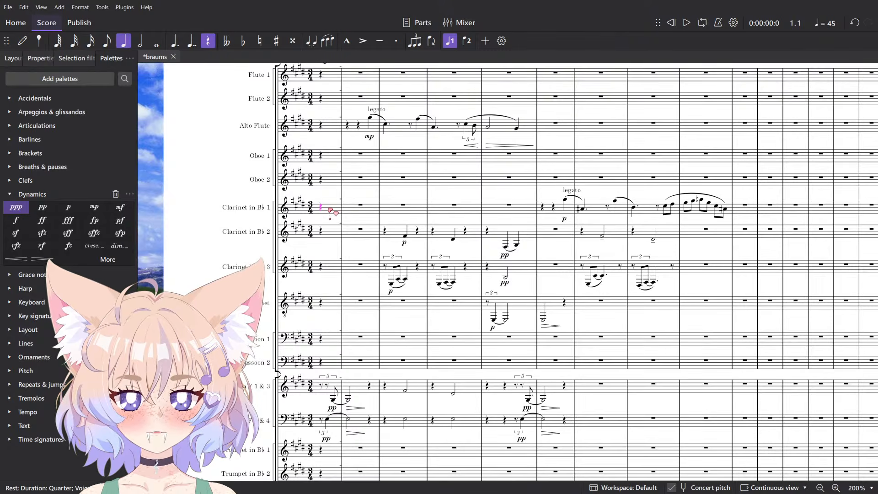
pyautogui.hotkey('ctrl', 'v')
# Enter a quarter note C♯4 on beat 2 of measure 6 in Clarinet in B♭ 1.
pyautogui.scroll(6, 330, 210)
pyautogui.press('n')
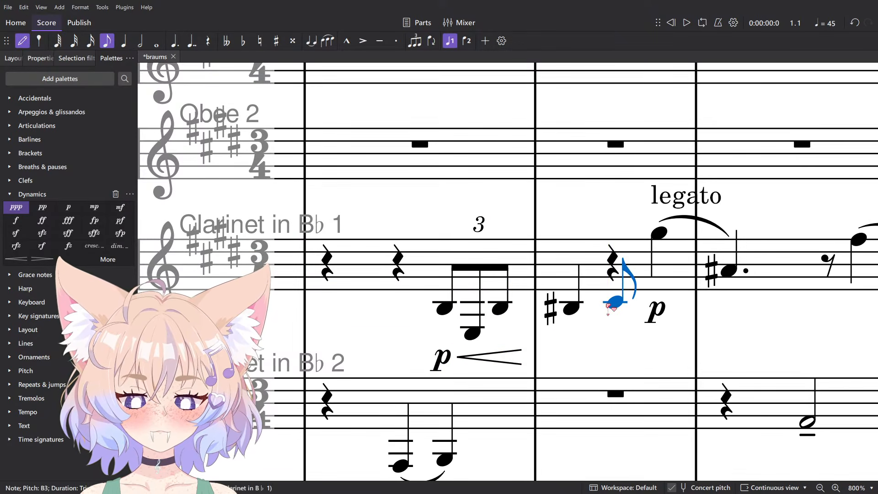
pyautogui.press('Escape')
pyautogui.scroll(-4, 613, 302)
pyautogui.click(613, 300)
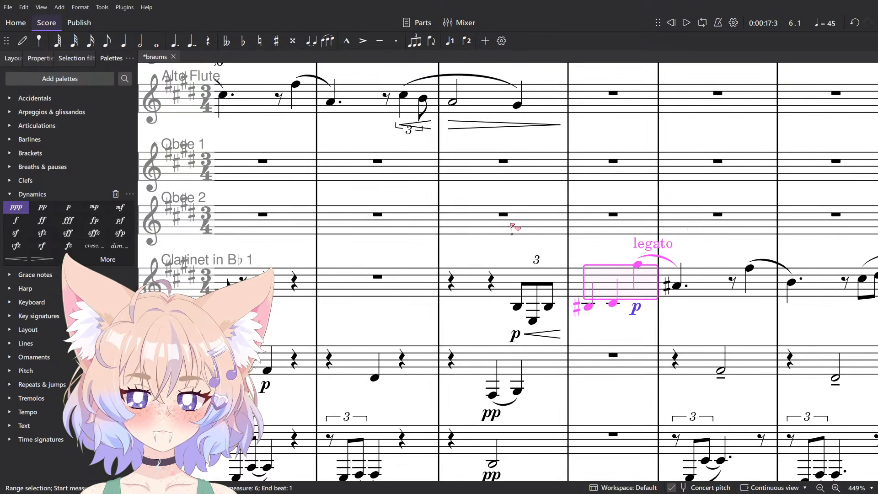
# Cut the legato melody from Clarinet in B♭ 1, starting on beat 3 of measure 6.
pyautogui.scroll(-3, 512, 227)
pyautogui.press('Escape')
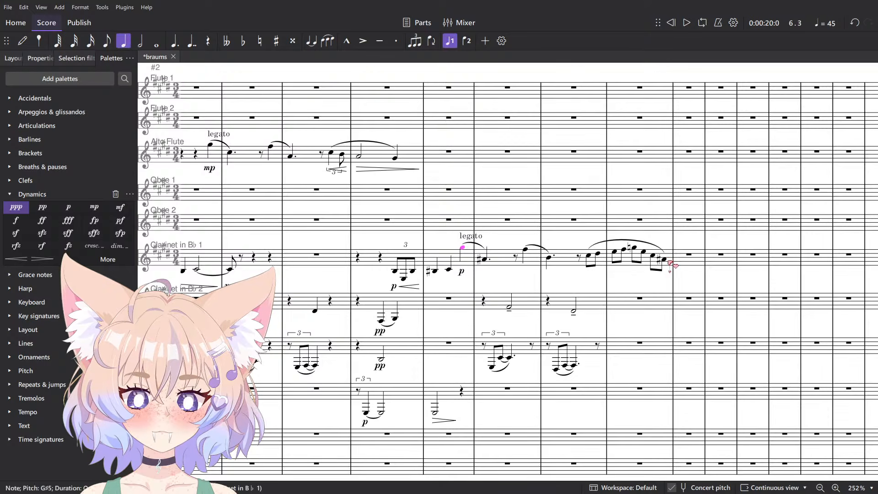
pyautogui.keyDown('shift'); pyautogui.click(665, 259); pyautogui.keyUp('shift')
pyautogui.hotkey('ctrl', 'x')
# Divide Oboe 1's measure 6 into quarter rests and paste the cut clarinet melody on beat 3.
pyautogui.scroll(6, 440, 222)
pyautogui.click(457, 157)
pyautogui.press('5')
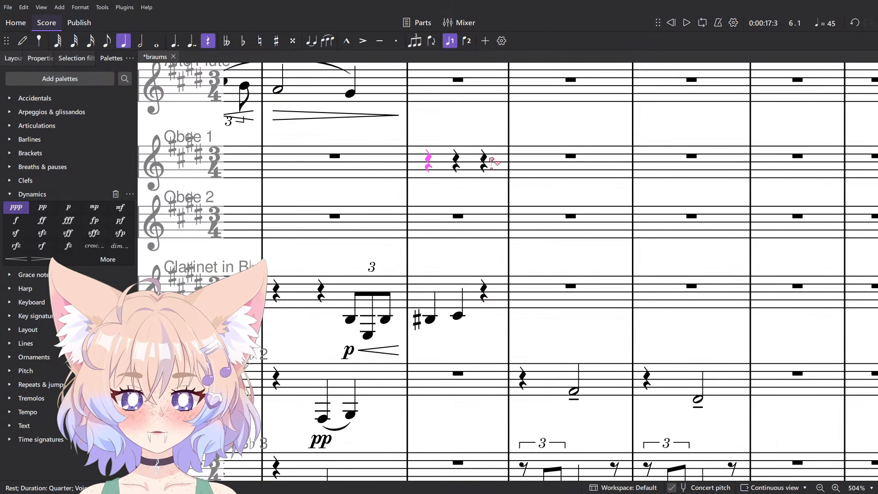
pyautogui.click(483, 160)
pyautogui.hotkey('ctrl', 'v')
pyautogui.scroll(-1, 484, 161)
pyautogui.scroll(-3, 489, 180)
pyautogui.scroll(5, 486, 178)
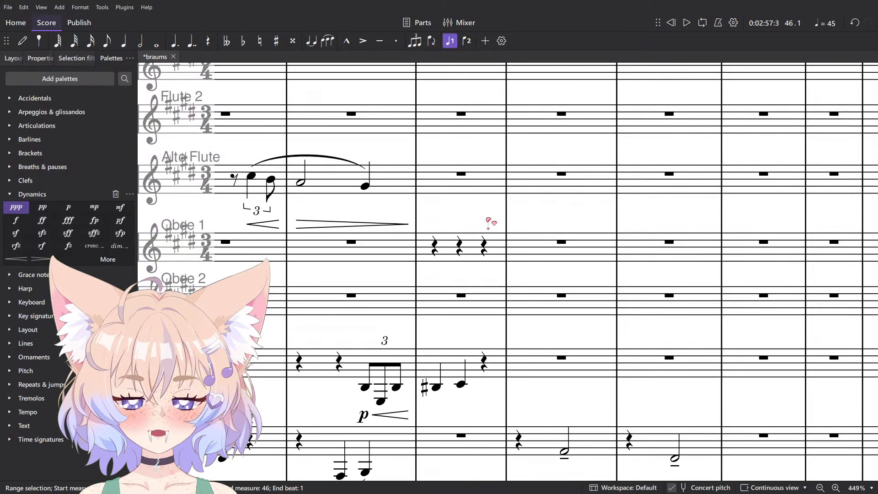
pyautogui.click(486, 251)
pyautogui.hotkey('ctrl', 'v')
pyautogui.scroll(-7, 487, 254)
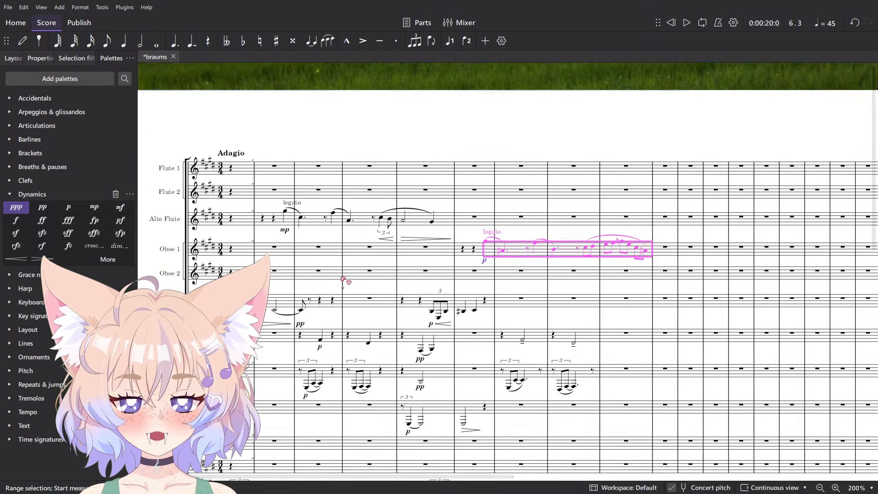
# Play back the clarinet melody and add a diminuendo hairpin under measure 6 of Clarinet in B♭ 1.
pyautogui.scroll(3, 335, 284)
pyautogui.click(276, 304)
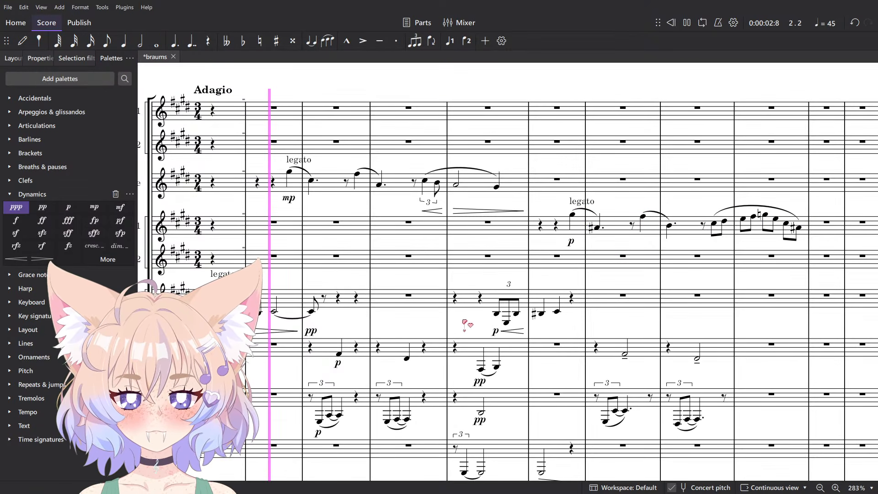
pyautogui.hotkey('shift', '.')
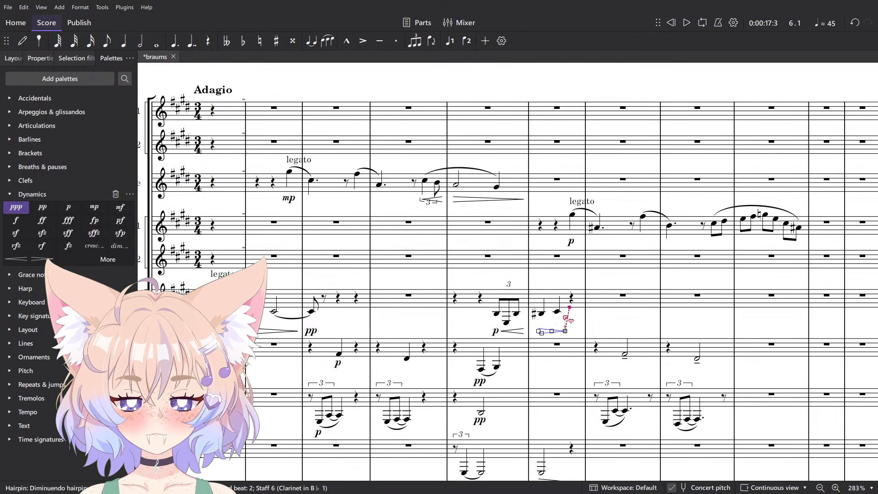
# Lengthen the clarinet's C♯4 in measure 6 to a half note and tie it to an eighth note in measure 7.
pyautogui.scroll(2, 575, 321)
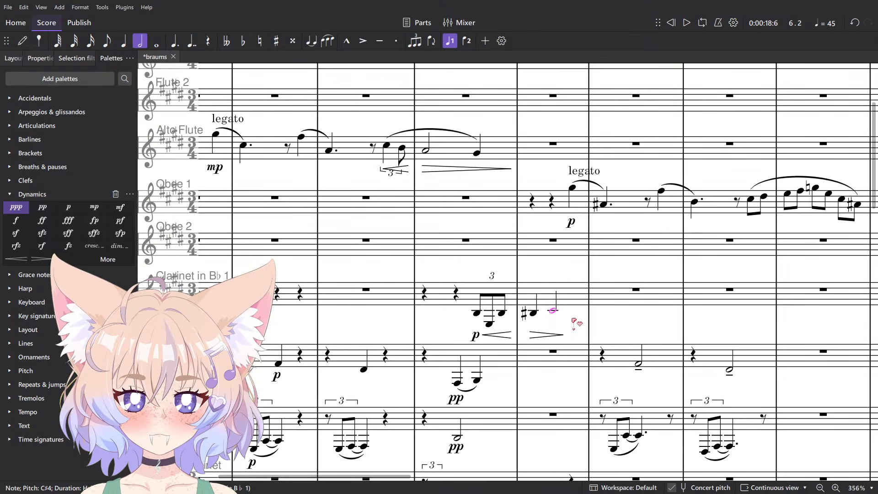
pyautogui.click(552, 314)
pyautogui.press('n')
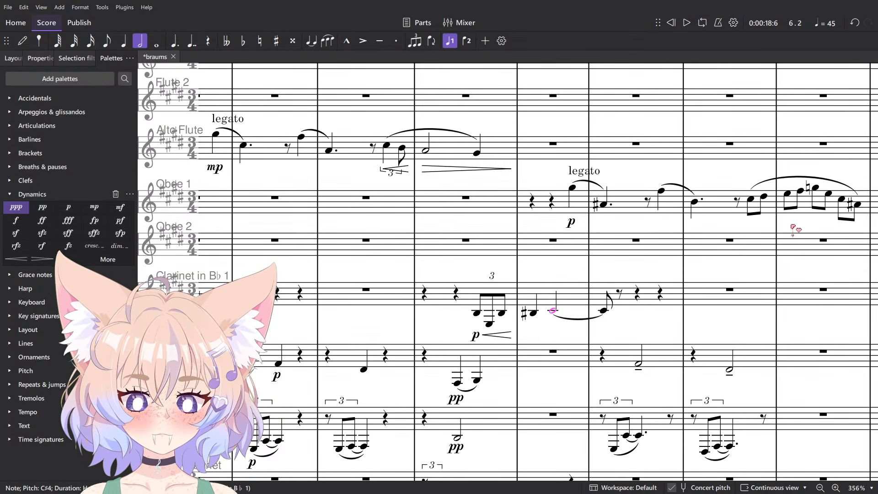
# Mark the clarinet's tied eighth note in measure 7 pp, add a diminuendo hairpin under measure 6, and play back the passage.
pyautogui.write('pp')
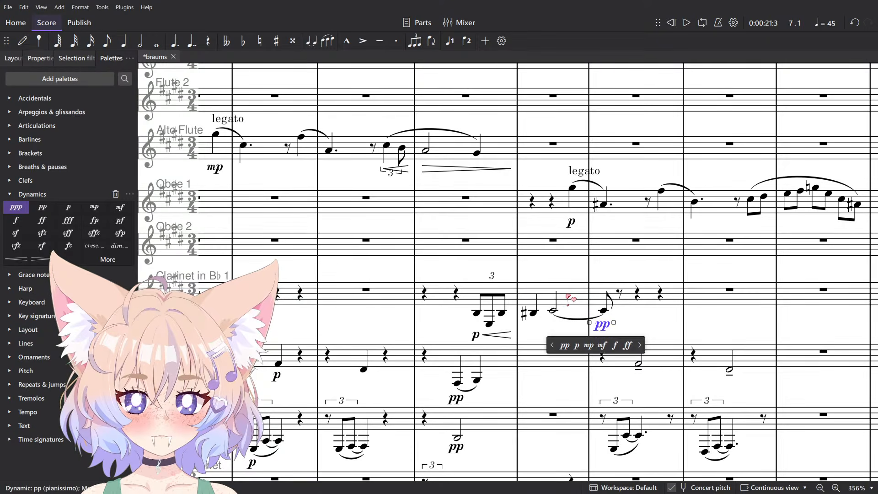
pyautogui.click(571, 298)
pyautogui.hotkey('shift', '.')
pyautogui.click(464, 293)
pyautogui.press('space')
pyautogui.scroll(-5, 471, 279)
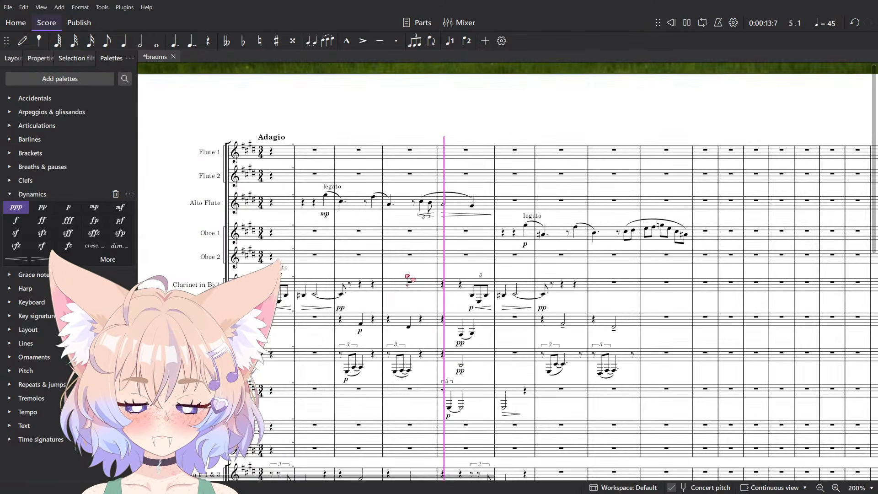
pyautogui.press('space')
# Add slurs over the two Clarinet in B♭ 1 phrases, spanning measures 1 to 3 and measures 5 to 7.
pyautogui.scroll(3, 320, 296)
pyautogui.keyDown('shift'); pyautogui.click(251, 294); pyautogui.keyUp('shift')
pyautogui.press('s')
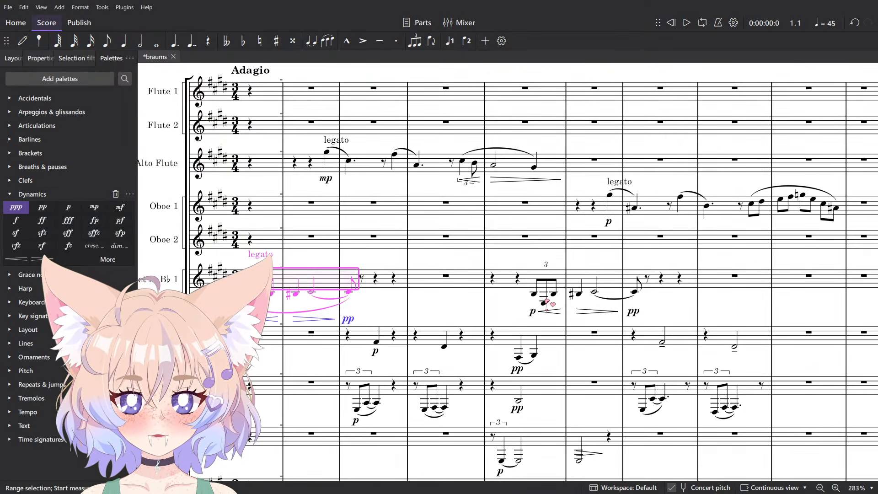
pyautogui.click(533, 294)
pyautogui.keyDown('shift'); pyautogui.click(634, 298); pyautogui.keyUp('shift')
pyautogui.press('s')
# Delete the legato marking above Clarinet in B♭ 1 and play the score from the beginning.
pyautogui.click(260, 254)
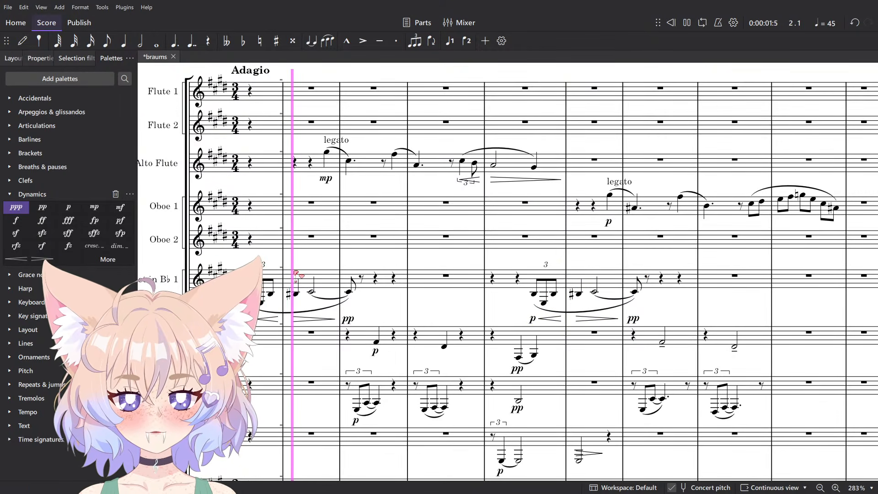
pyautogui.scroll(-8, 331, 264)
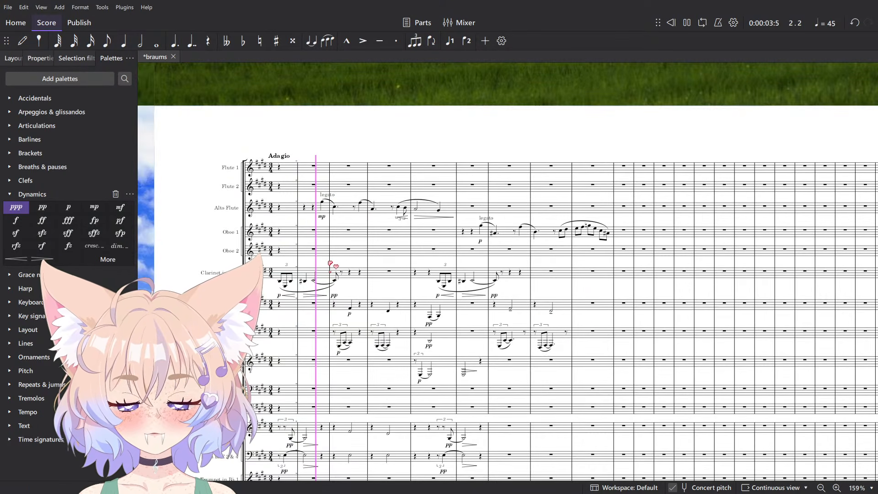
pyautogui.scroll(5, 363, 273)
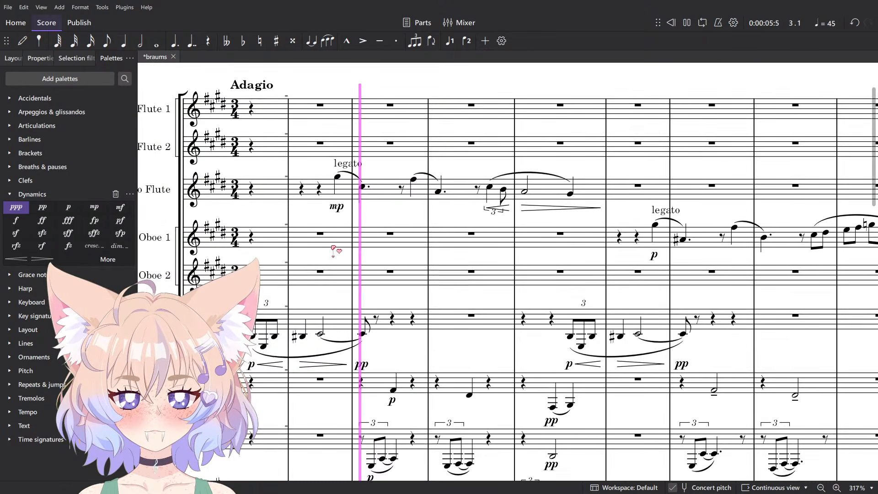
# Set the Alto Flute's opening dynamic to p and review the score during playback.
pyautogui.press('space')
pyautogui.click(338, 249)
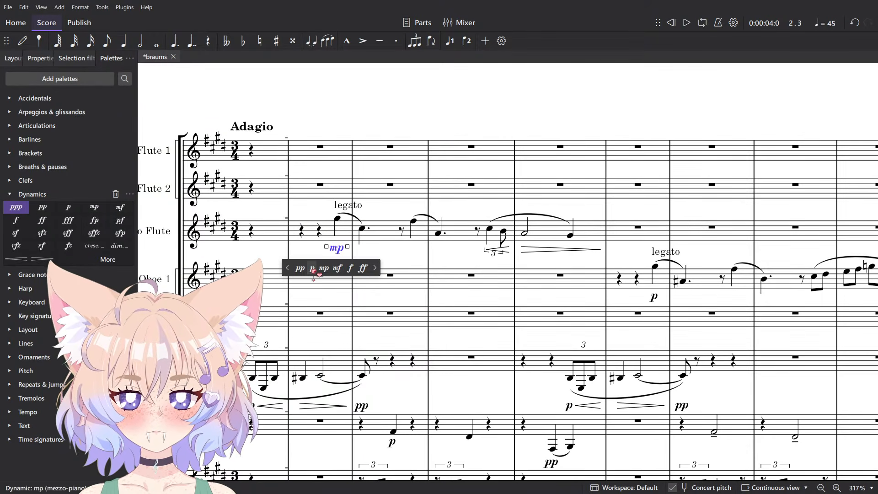
pyautogui.click(313, 270)
pyautogui.press('space')
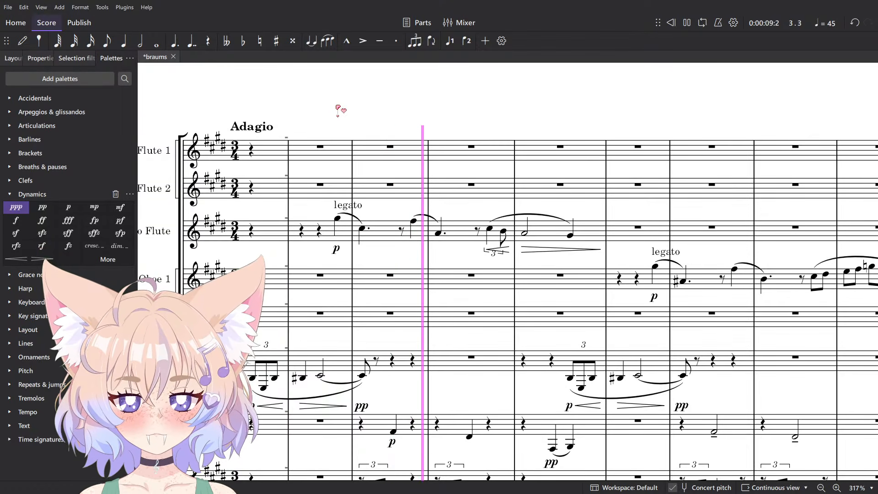
pyautogui.scroll(-10, 397, 244)
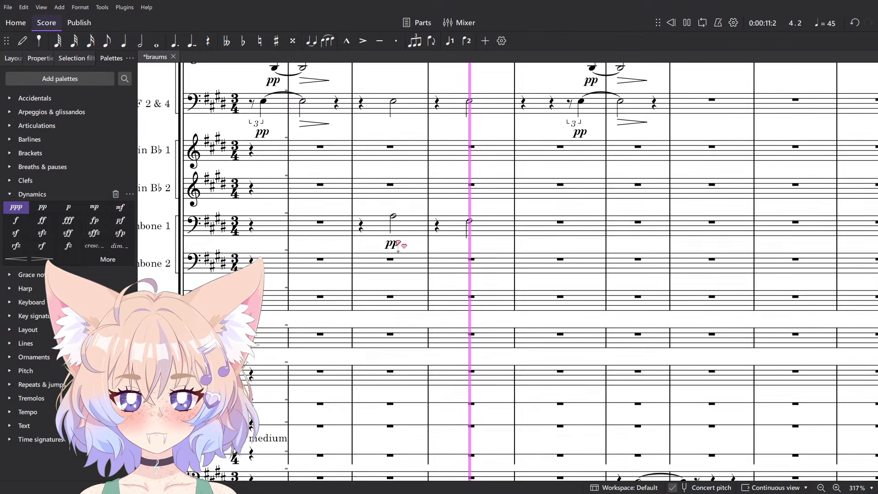
pyautogui.scroll(-10, 398, 247)
pyautogui.scroll(9, 457, 358)
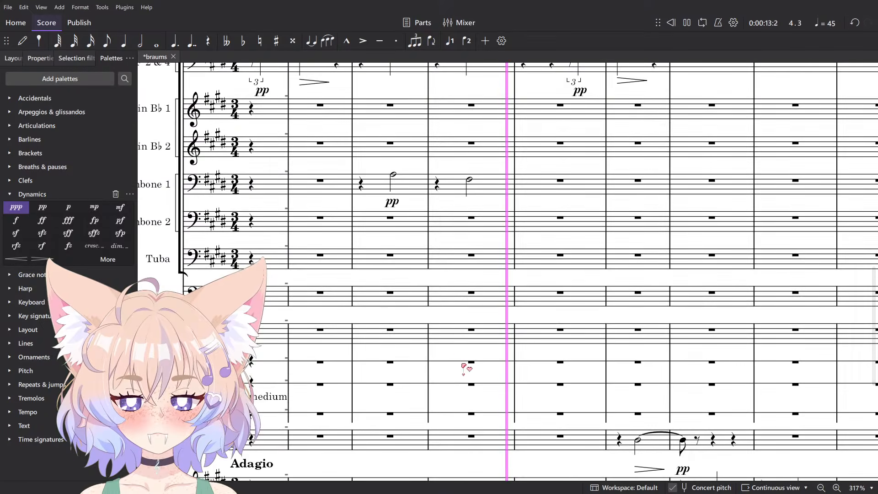
pyautogui.scroll(10, 464, 365)
pyautogui.scroll(-8, 470, 373)
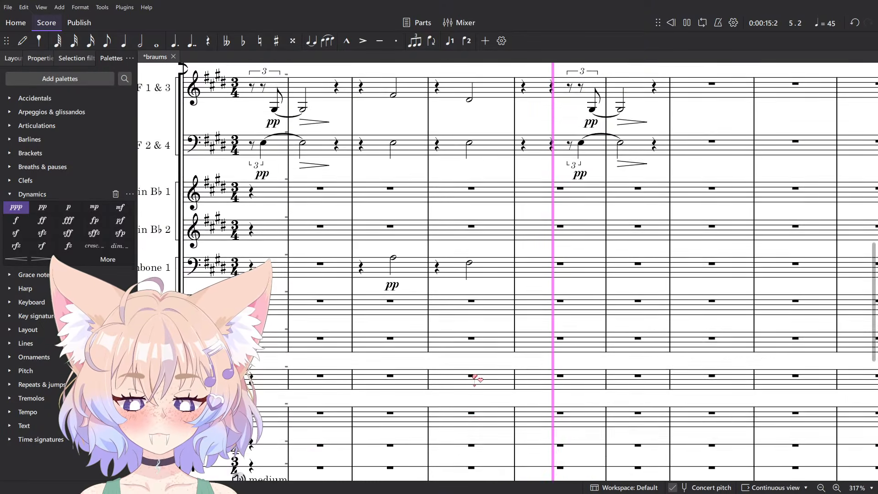
pyautogui.scroll(-6, 475, 379)
pyautogui.scroll(10, 475, 380)
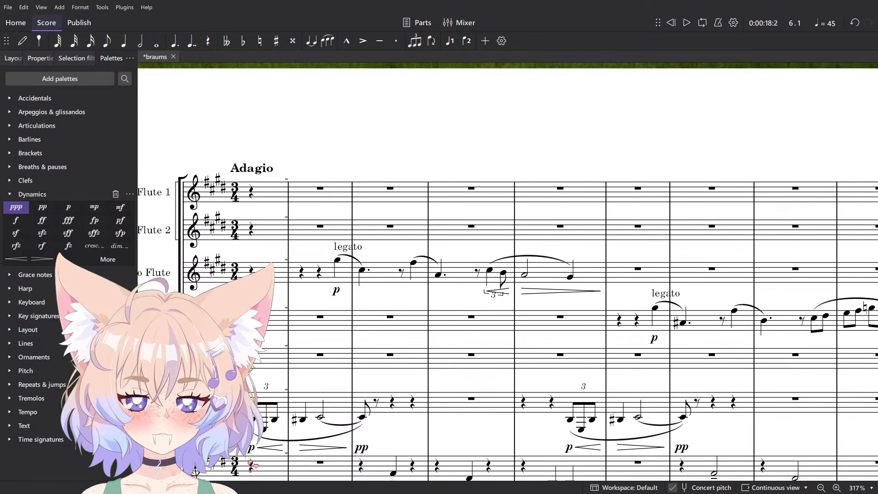
# Set the opening dynamics of the Alto Flute and Clarinet in B♭ 1 to mp and play back the passage.
pyautogui.click(336, 290)
pyautogui.click(324, 310)
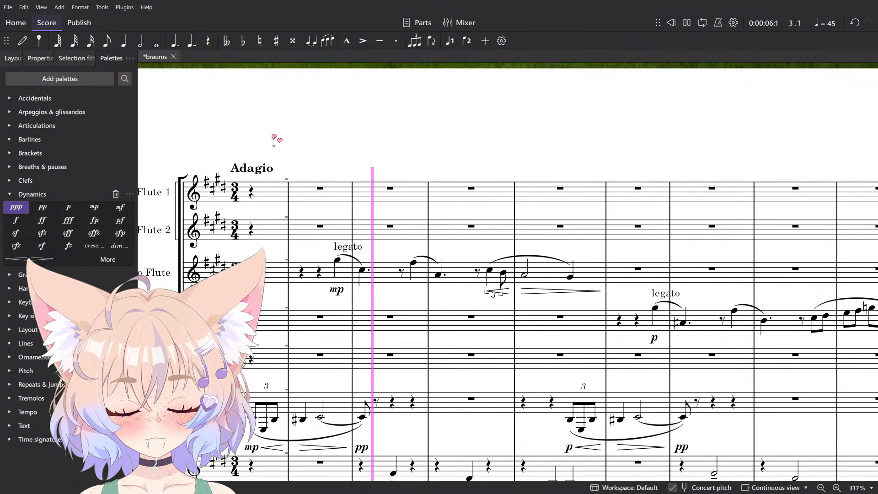
pyautogui.scroll(-20, 274, 242)
pyautogui.press('space')
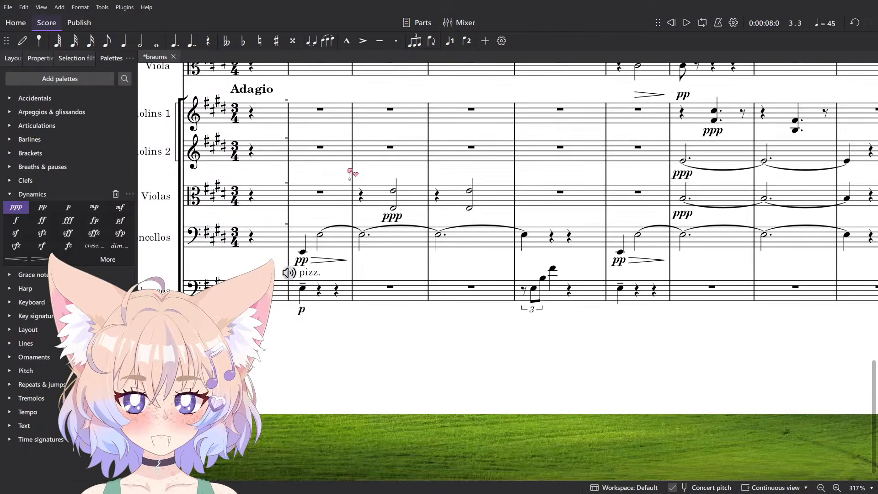
# Remove the lower notes of the Violas' half-note chords in measures 3 and 4, and tie each E4 to an eighth note in the following measure.
pyautogui.scroll(6, 350, 175)
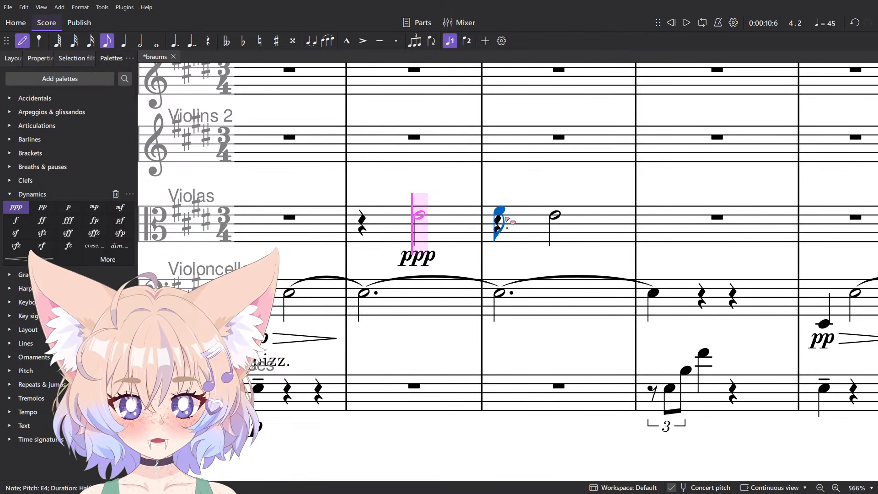
pyautogui.click(674, 220)
pyautogui.press('Escape')
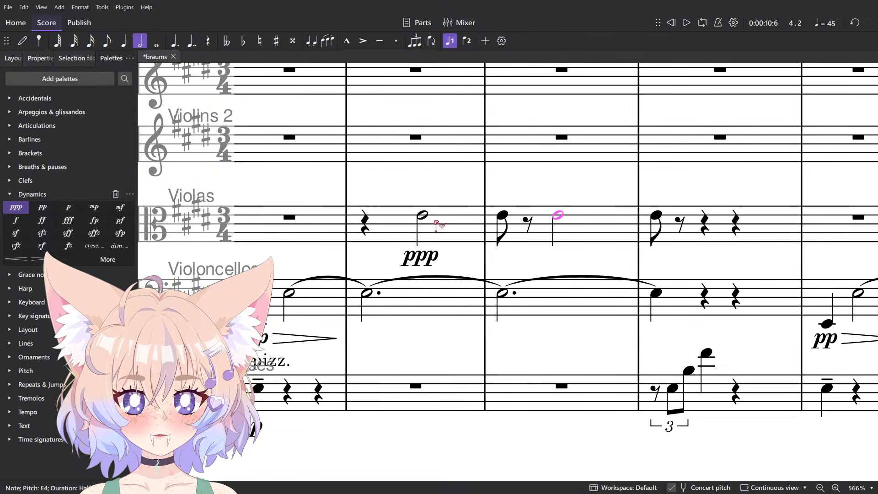
pyautogui.press('+')
pyautogui.click(357, 216)
pyautogui.press('space')
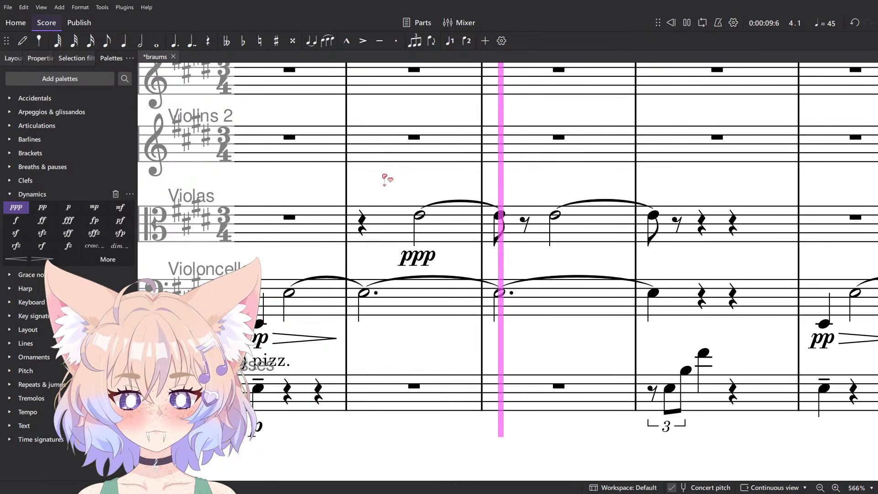
# Shorten the Horn in F 2 & 4 half notes in measures 3 and 4 to quarter notes and play back the passage.
pyautogui.scroll(-10, 415, 249)
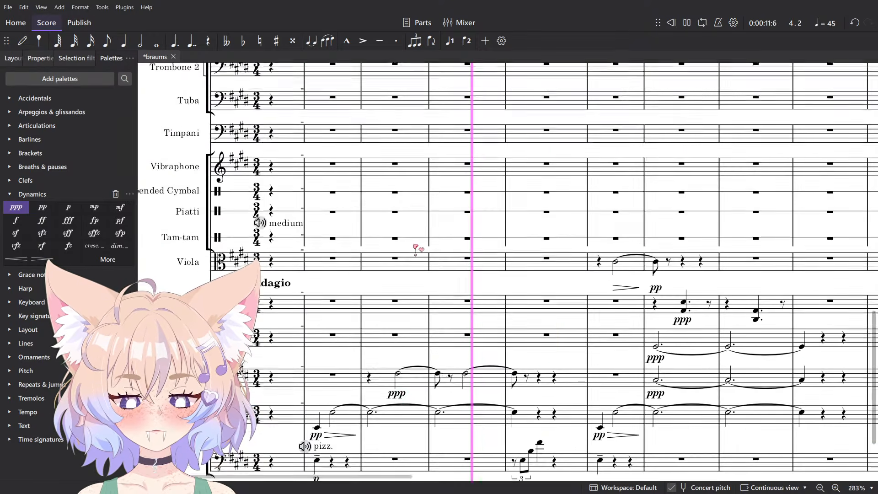
pyautogui.scroll(-2, 426, 263)
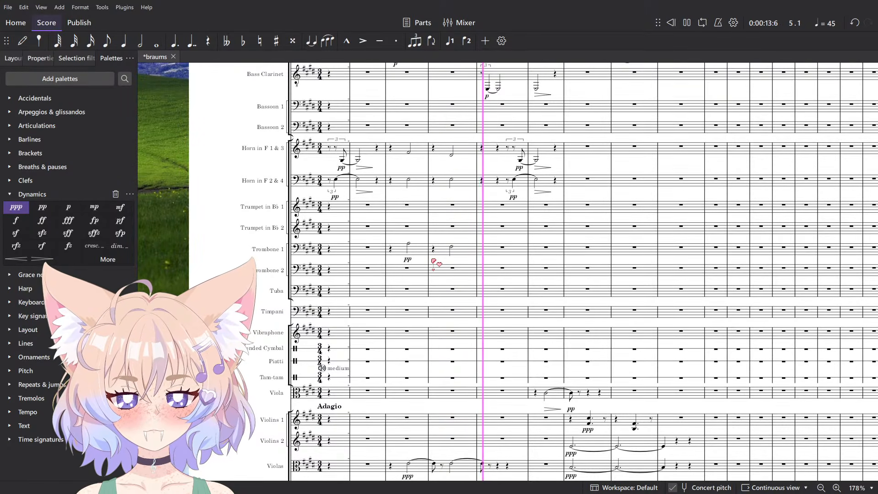
pyautogui.scroll(1, 433, 261)
pyautogui.scroll(-3, 458, 353)
pyautogui.scroll(7, 460, 319)
pyautogui.press('space')
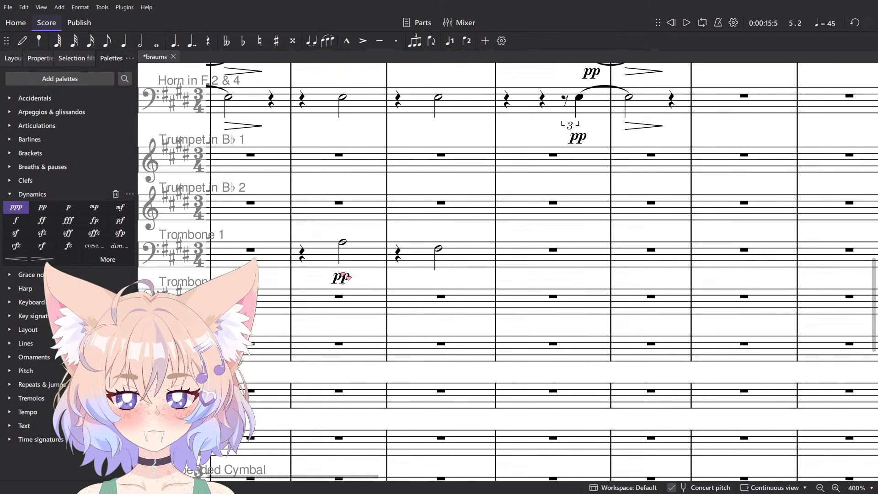
pyautogui.keyDown('ctrl'); pyautogui.click(438, 248); pyautogui.keyUp('ctrl')
pyautogui.scroll(3, 425, 256)
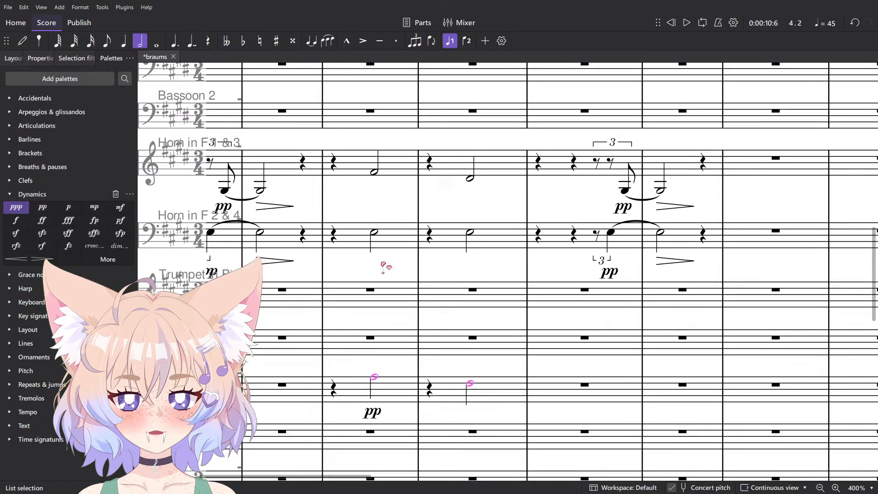
pyautogui.click(334, 236)
pyautogui.press('space')
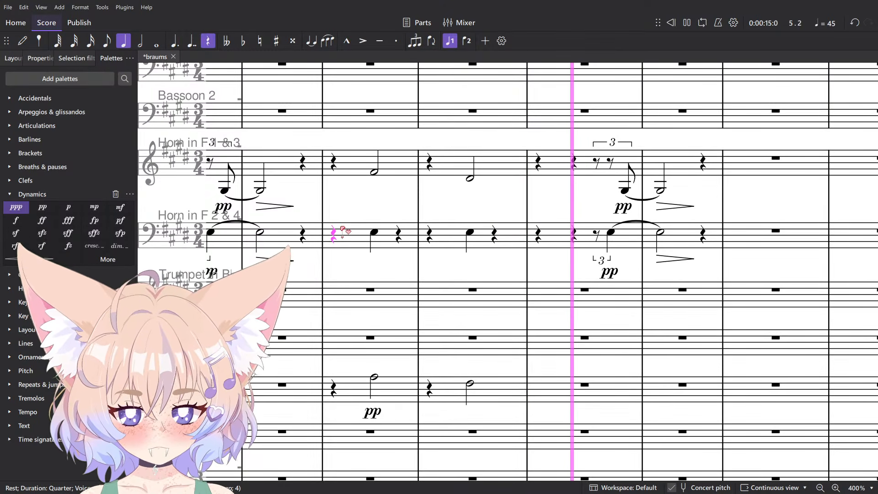
pyautogui.press('space')
# Try adding a lower-octave note beneath the Contrabasses' F♯3 in measure 5, play it back, and undo the addition.
pyautogui.keyDown('ctrl'); pyautogui.scroll(-6, 509, 284); pyautogui.keyUp('ctrl')
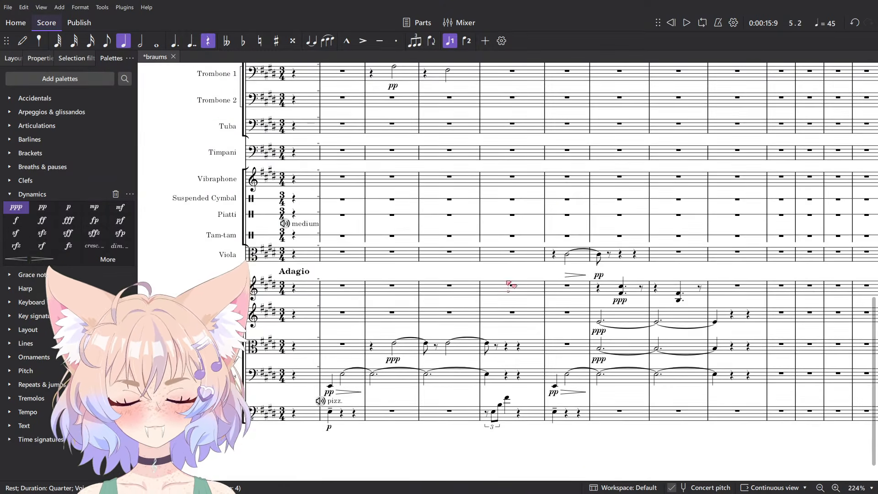
pyautogui.keyDown('ctrl'); pyautogui.scroll(9, 507, 414); pyautogui.keyUp('ctrl')
pyautogui.click(507, 398)
pyautogui.keyDown('ctrl'); pyautogui.scroll(6, 508, 382); pyautogui.keyUp('ctrl')
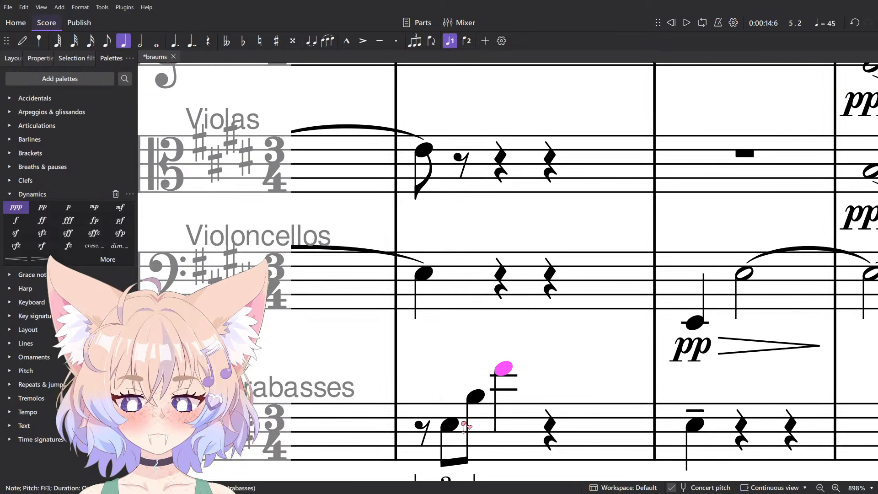
pyautogui.press('n')
pyautogui.click(510, 418)
pyautogui.press('Escape')
pyautogui.click(418, 430)
pyautogui.press('space')
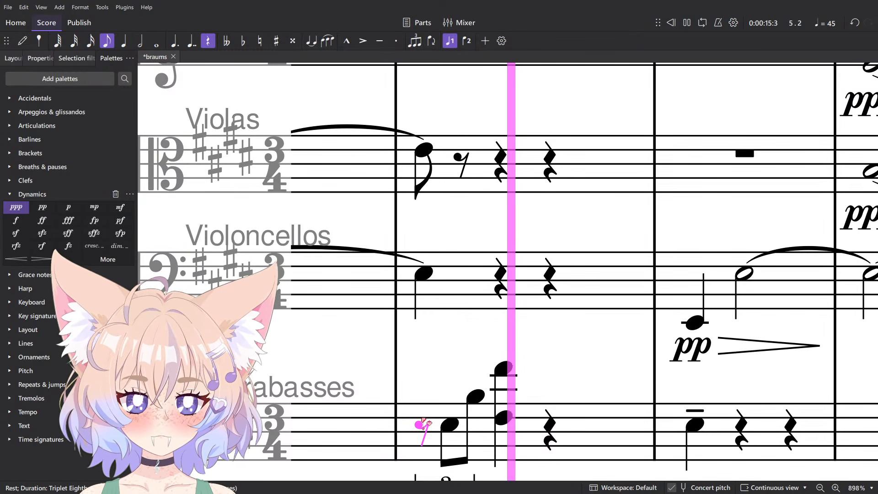
pyautogui.press('space')
pyautogui.hotkey('ctrl', 'z')
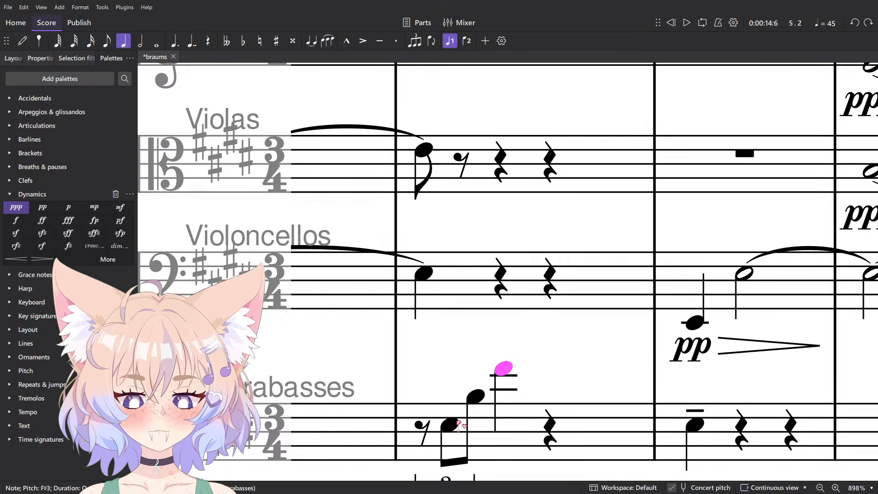
# Try adding a chord note first above, then below the Contrabasses' F♯3 in measure 5, and play back the result.
pyautogui.press('n')
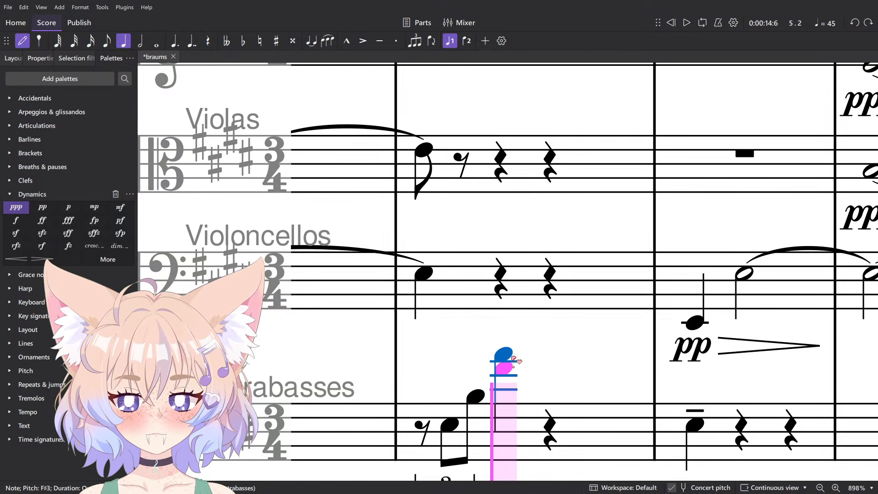
pyautogui.click(513, 358)
pyautogui.hotkey('ctrl', 'z')
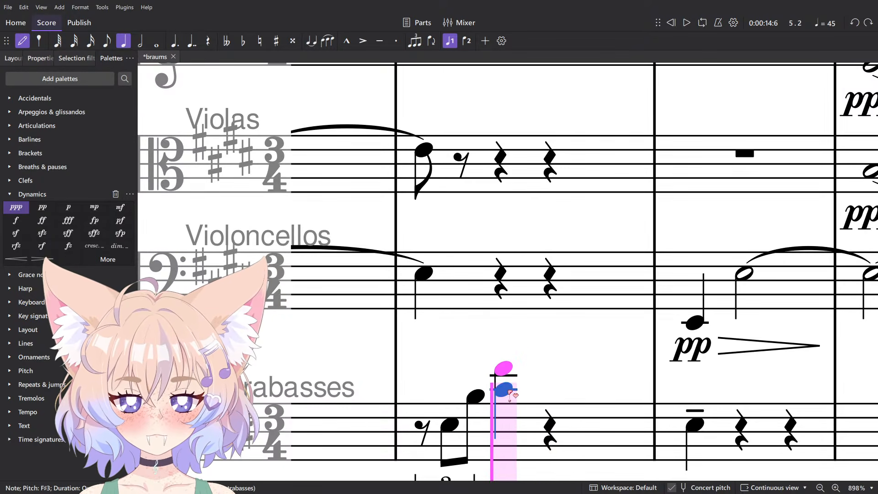
pyautogui.click(508, 391)
pyautogui.press('Escape')
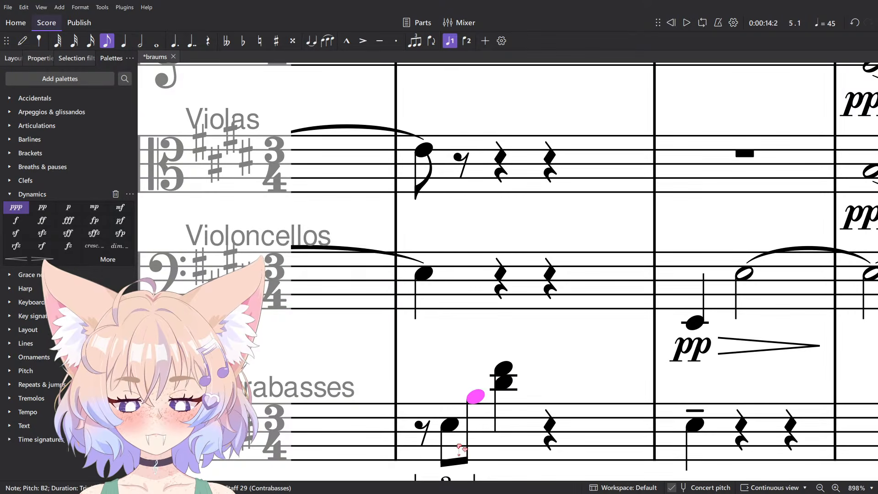
pyautogui.press('space')
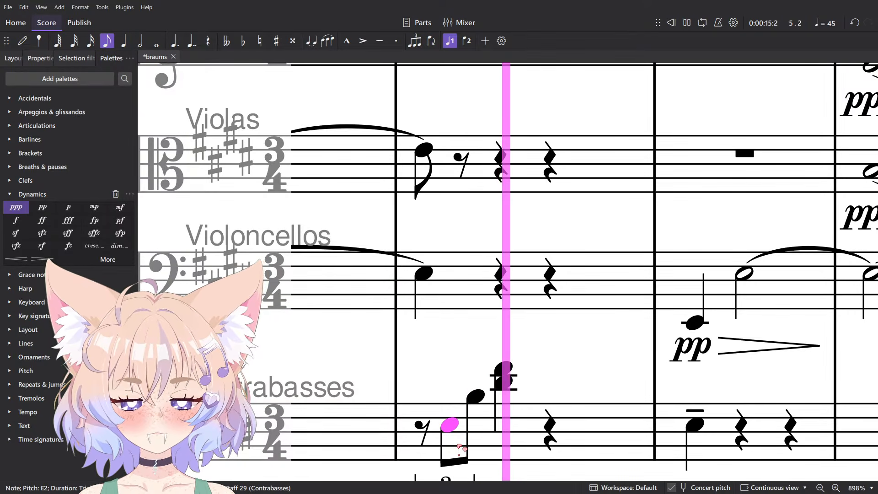
pyautogui.press('space')
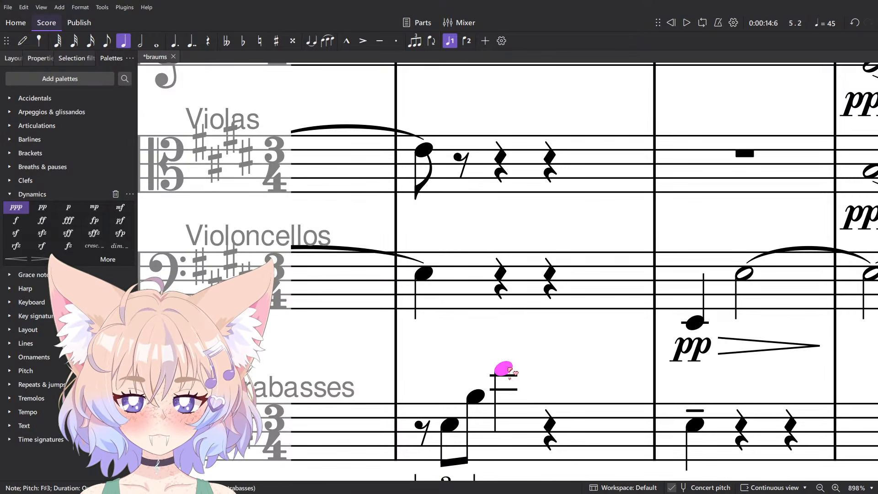
# Try doubling the Contrabasses' F♯3 with a quarter note in the Violoncellos on beat 2 of measure 5.
pyautogui.press('n')
pyautogui.click(503, 271)
pyautogui.press('Escape')
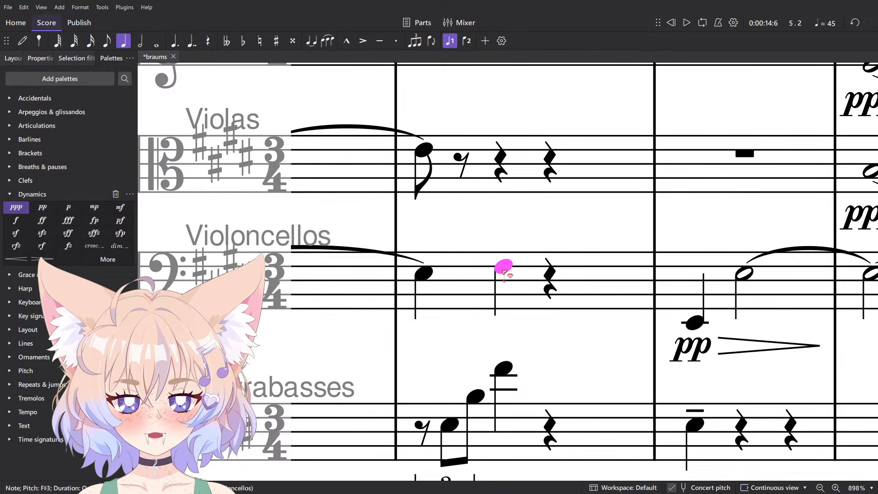
pyautogui.hotkey('ctrl', 'z')
# Shorten the Violoncellos' tied E3 in measure 5 to an eighth note and play back the passage.
pyautogui.scroll(-7, 507, 211)
pyautogui.press('Escape')
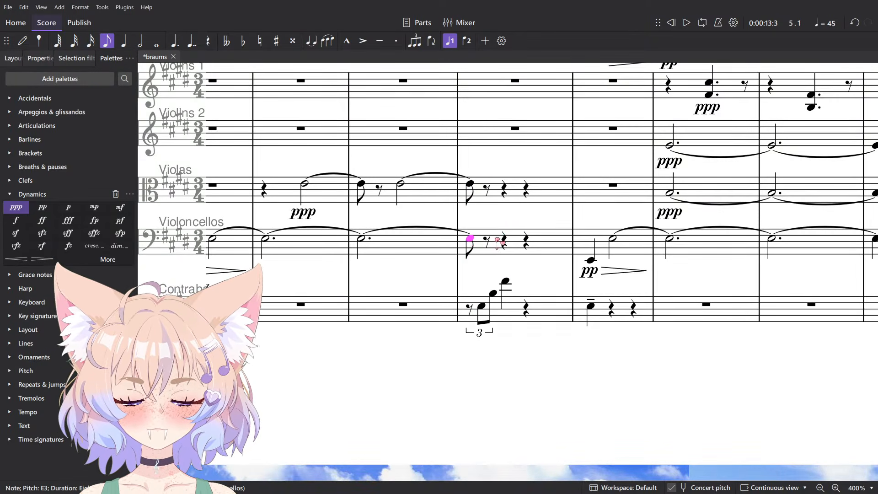
pyautogui.scroll(-5, 510, 224)
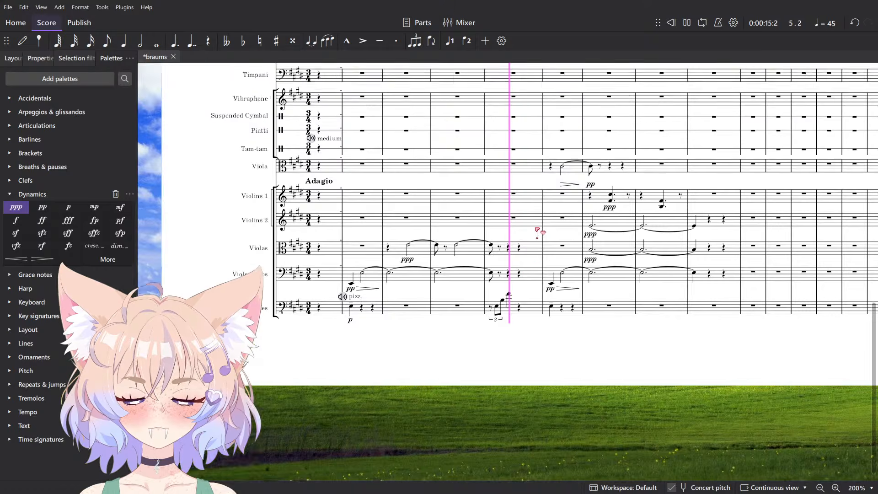
pyautogui.scroll(3, 542, 235)
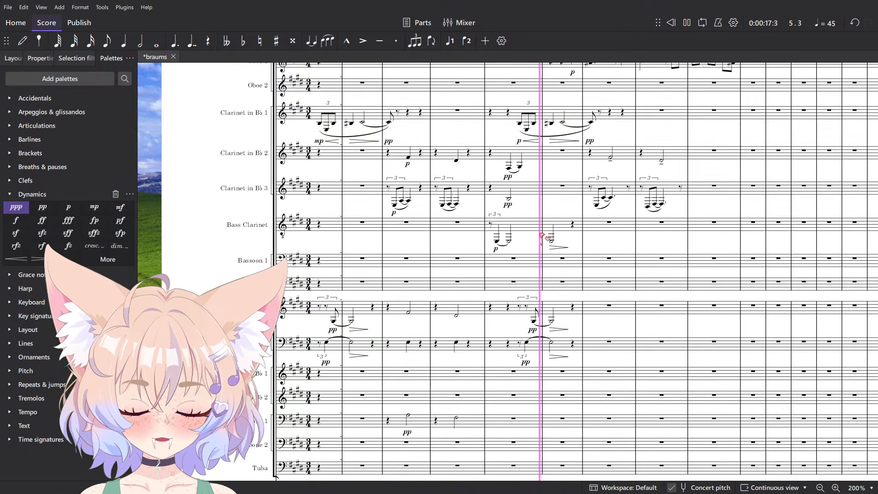
pyautogui.scroll(-3, 594, 264)
pyautogui.press('space')
# Enter a quarter-note E2 on the first beat of measure 2 in the Timpani and mark it pp.
pyautogui.scroll(3, 313, 388)
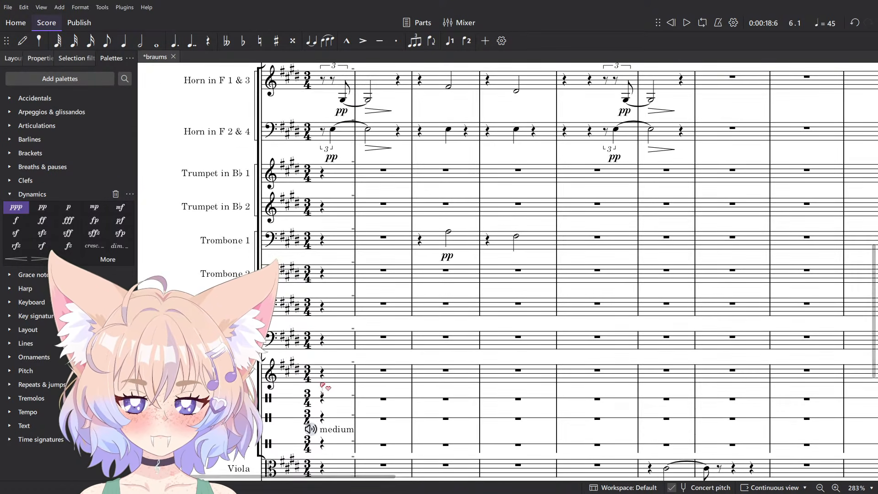
pyautogui.press('n')
pyautogui.keyDown('ctrl'); pyautogui.scroll(2, 367, 346); pyautogui.keyUp('ctrl')
pyautogui.click(373, 360)
pyautogui.press('Escape')
pyautogui.press('5')
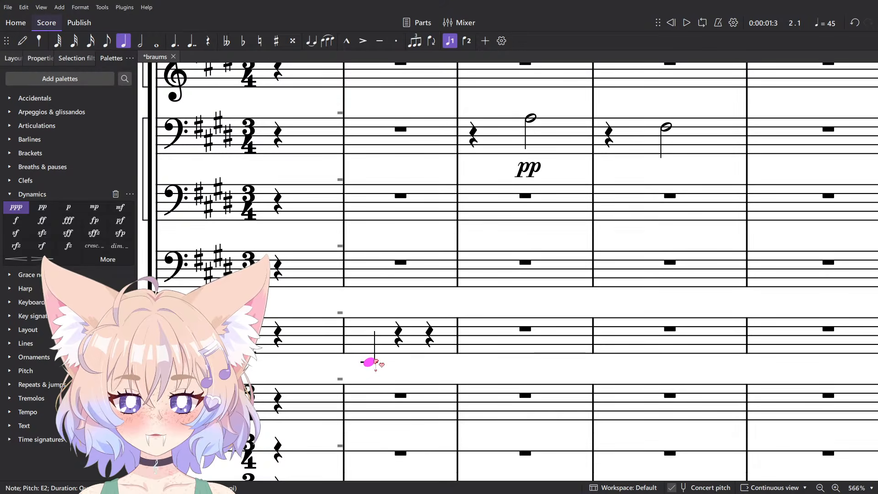
pyautogui.click(42, 208)
# Add a "soft mallets" staff text with its sound flag above the Timpani note in measure 2 and play it back.
pyautogui.click(367, 361)
pyautogui.hotkey('ctrl', 't')
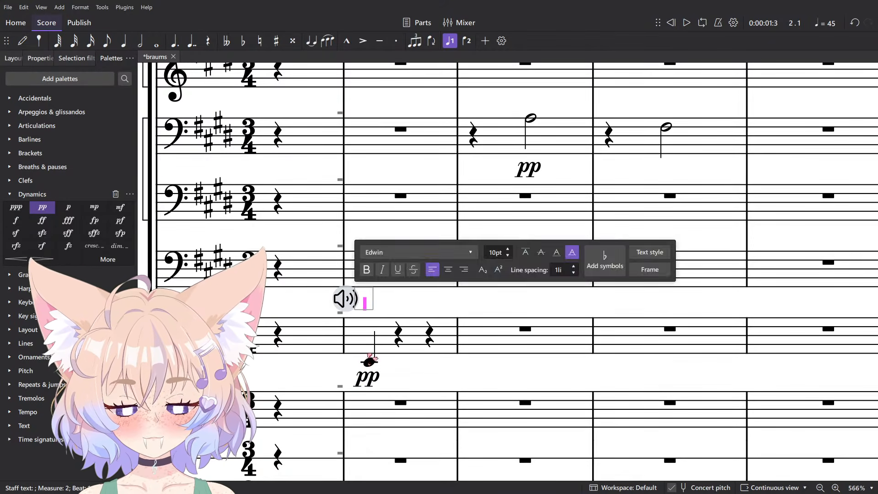
pyautogui.click(345, 300)
pyautogui.click(314, 266)
pyautogui.press('Escape')
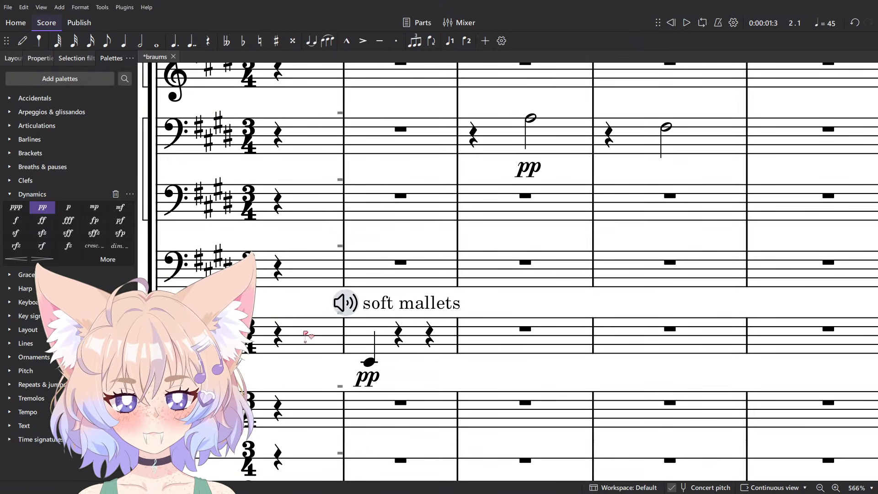
pyautogui.press('space')
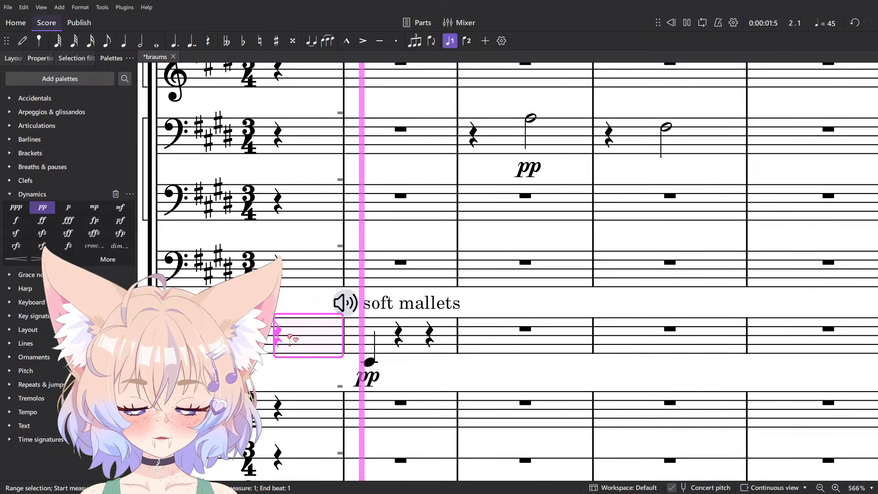
pyautogui.click(384, 383)
pyautogui.press('space')
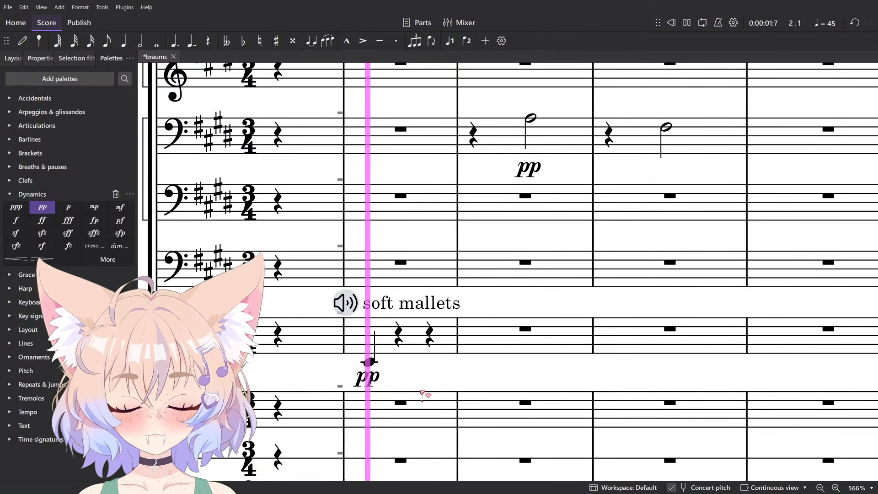
# Lower the Timpani's dynamic in measure 2 to ppp and play back the opening.
pyautogui.scroll(-5, 350, 324)
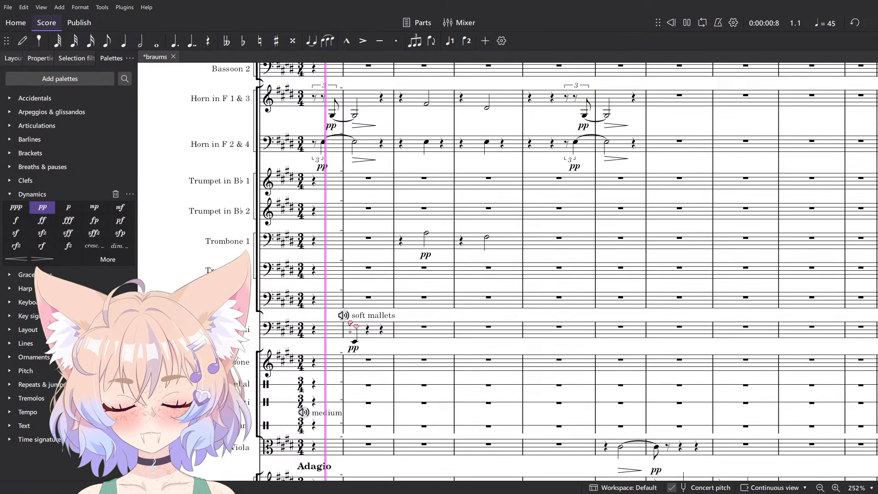
pyautogui.press('space')
pyautogui.scroll(3, 379, 329)
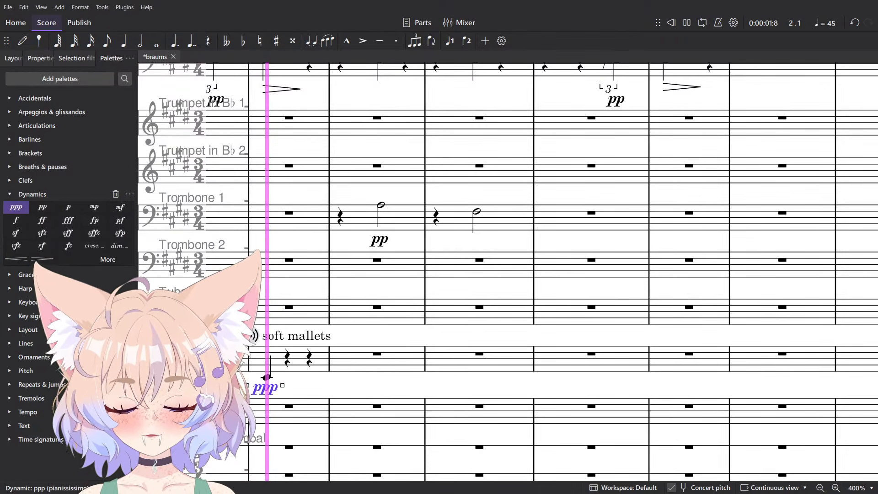
pyautogui.moveTo(449, 339); pyautogui.dragTo(562, 320)
pyautogui.press('space')
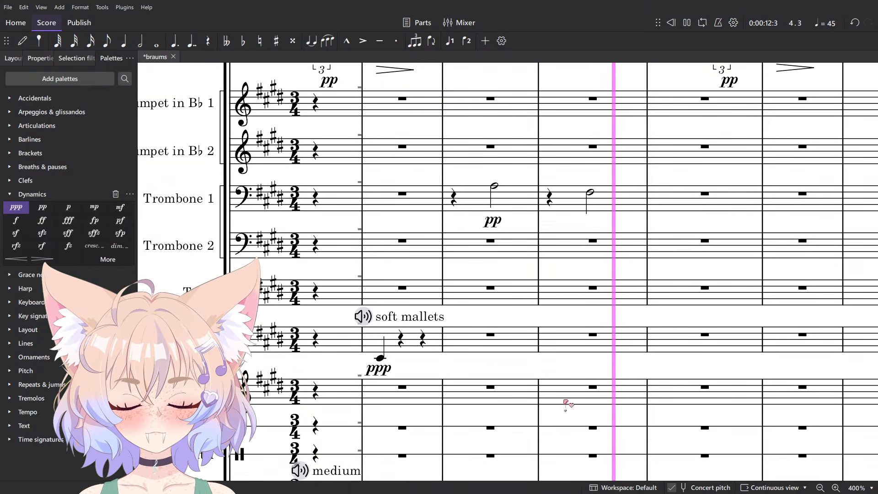
# Listen through measures 4 to 6 across the winds and horns, and replay the strings in measure 5.
pyautogui.scroll(4, 564, 402)
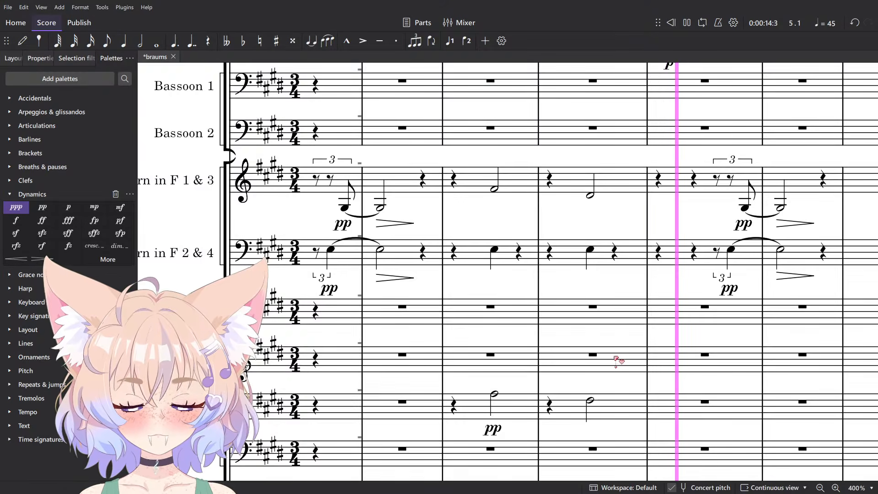
pyautogui.keyDown('ctrl'); pyautogui.scroll(-8, 594, 358); pyautogui.keyUp('ctrl')
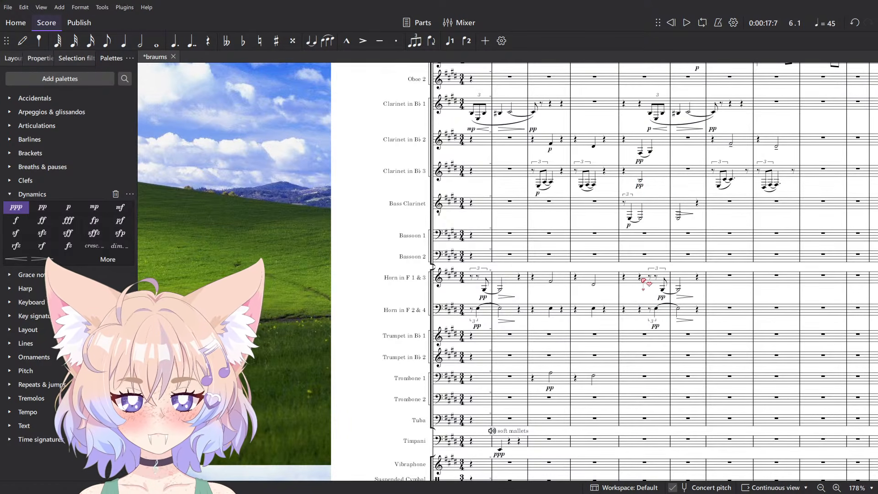
pyautogui.scroll(-6, 594, 274)
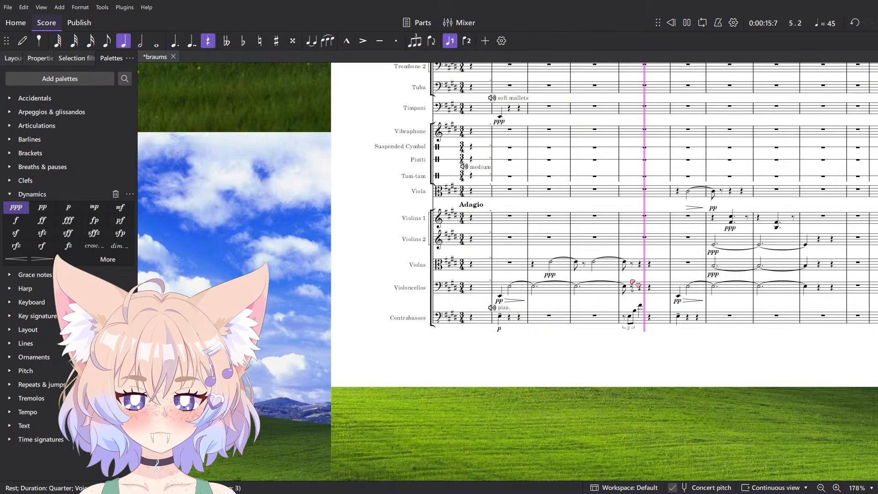
pyautogui.moveTo(632, 283); pyautogui.dragTo(567, 332)
pyautogui.press('space')
# Copy Clarinet in B♭ 1's phrase from measures 5 to 7 into the solo Viola staff, starting at measure 5.
pyautogui.scroll(4, 575, 397)
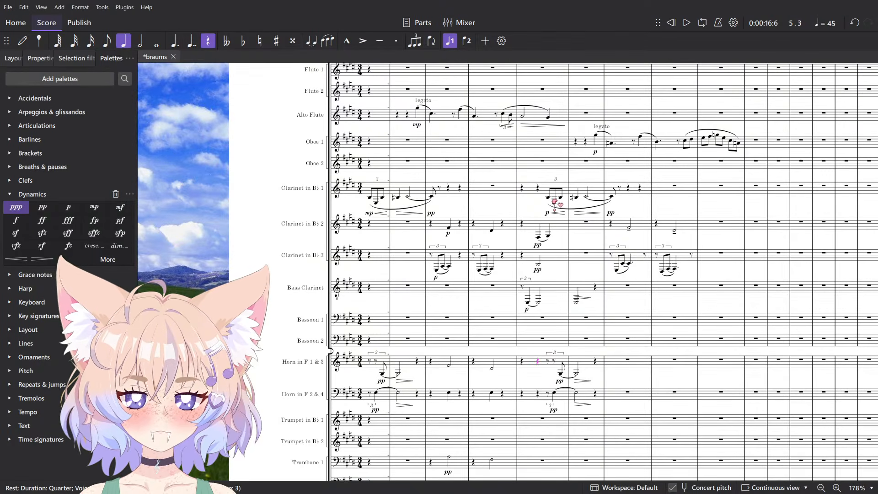
pyautogui.scroll(1, 566, 207)
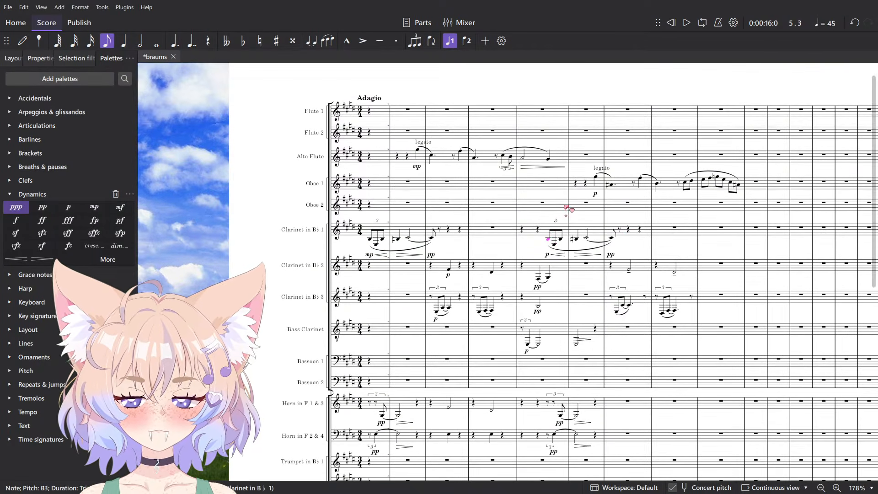
pyautogui.scroll(6, 584, 247)
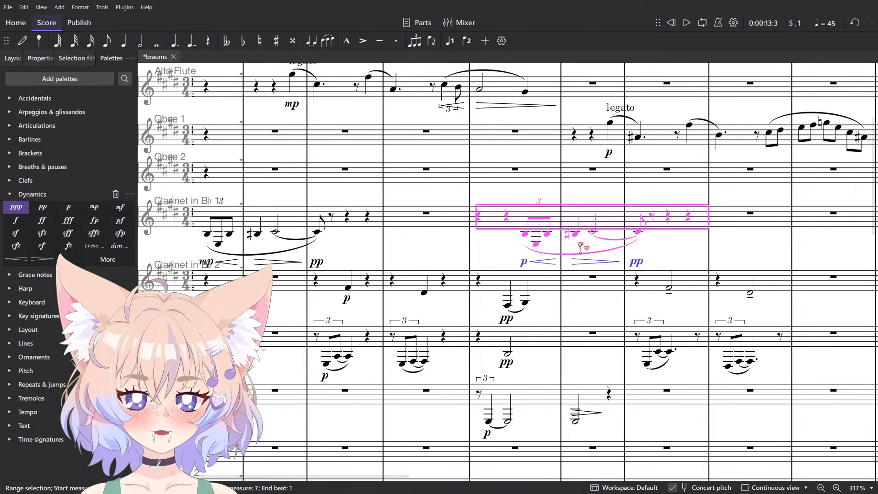
pyautogui.scroll(-10, 581, 247)
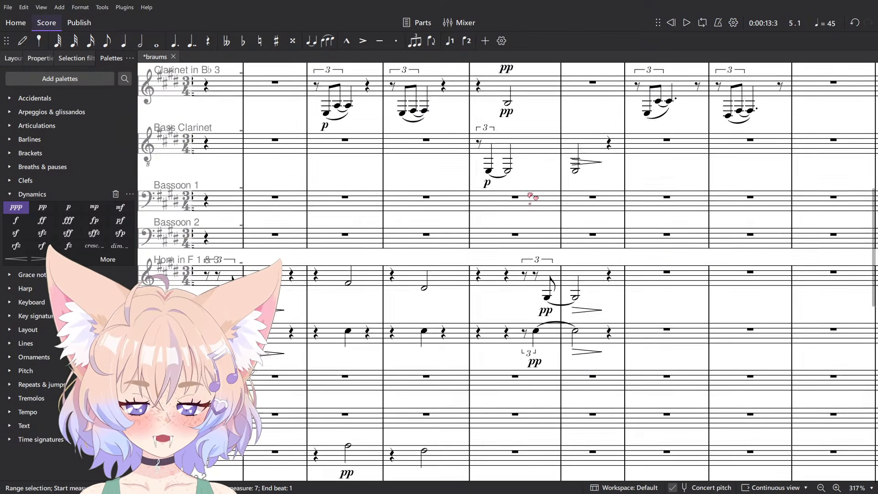
pyautogui.scroll(-3, 511, 299)
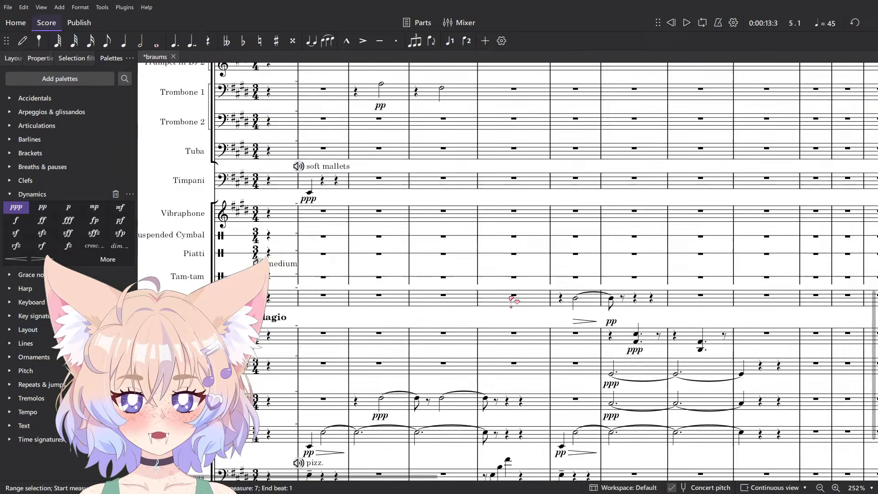
pyautogui.click(512, 299)
pyautogui.hotkey('ctrl', 'v')
pyautogui.scroll(8, 526, 295)
pyautogui.press('Escape')
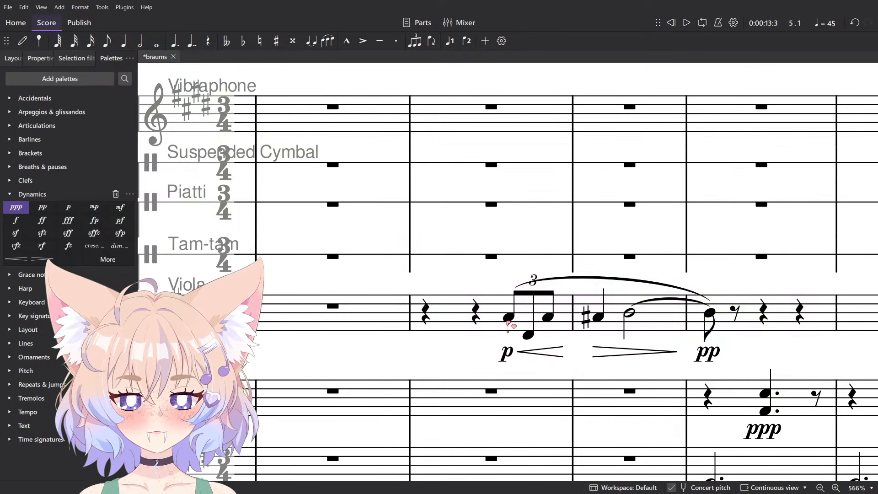
# Add a "pizz." staff text with the pizzicato sound flag above the solo Viola's triplet in measure 5.
pyautogui.click(486, 277)
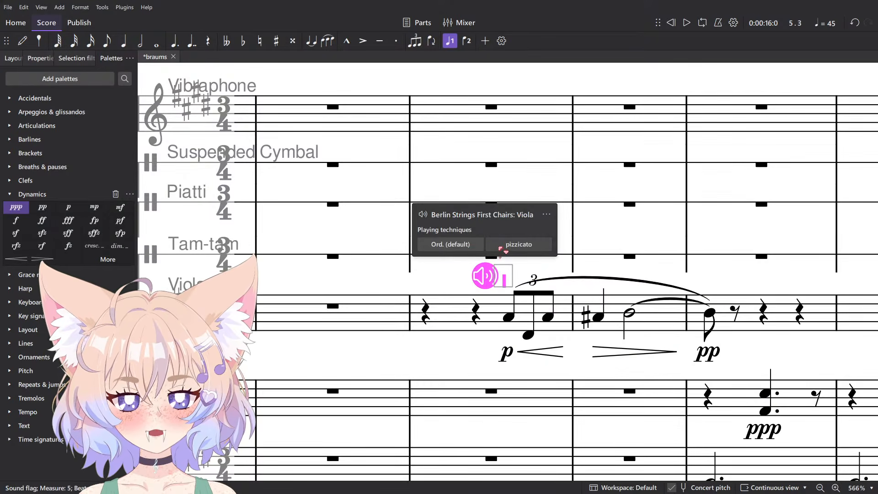
pyautogui.click(500, 247)
pyautogui.press('F2')
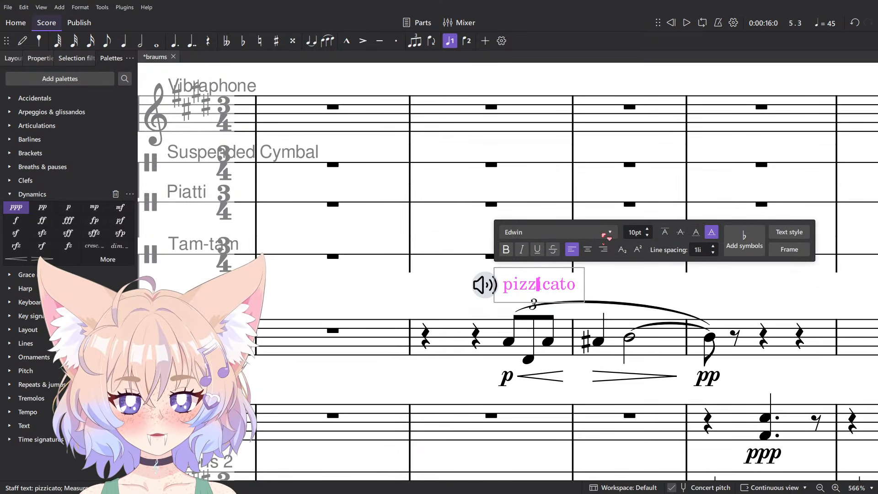
pyautogui.write('.')
pyautogui.press('Escape')
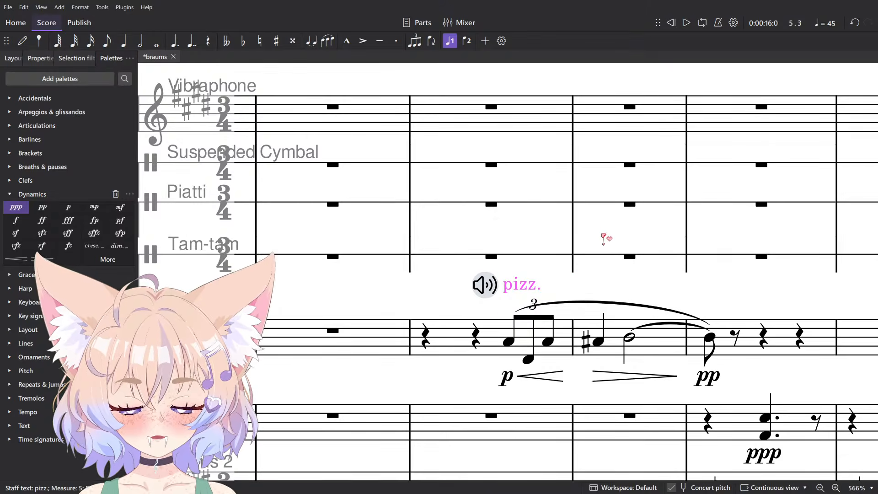
# Play back the solo Viola's pizzicato phrase and set its starting dynamic in measure 5 to mp.
pyautogui.press('space')
pyautogui.scroll(-2, 603, 235)
pyautogui.moveTo(604, 236); pyautogui.dragTo(511, 168)
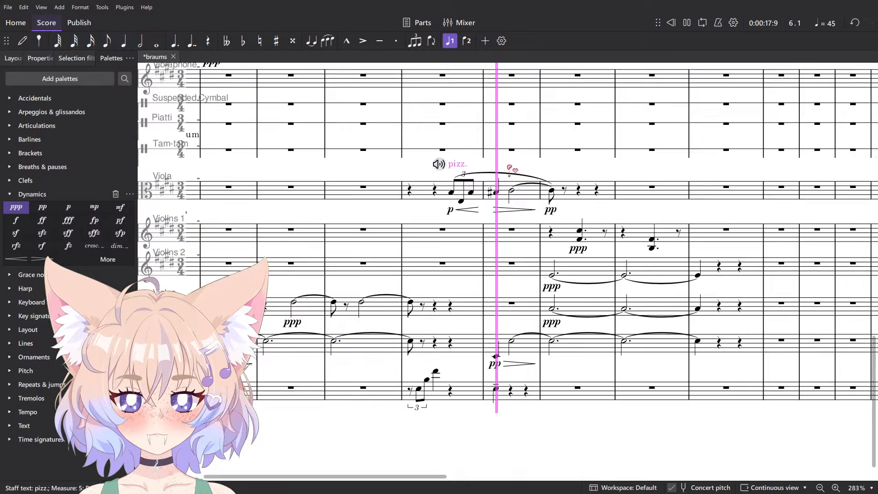
pyautogui.scroll(5, 510, 168)
pyautogui.press('space')
pyautogui.click(404, 243)
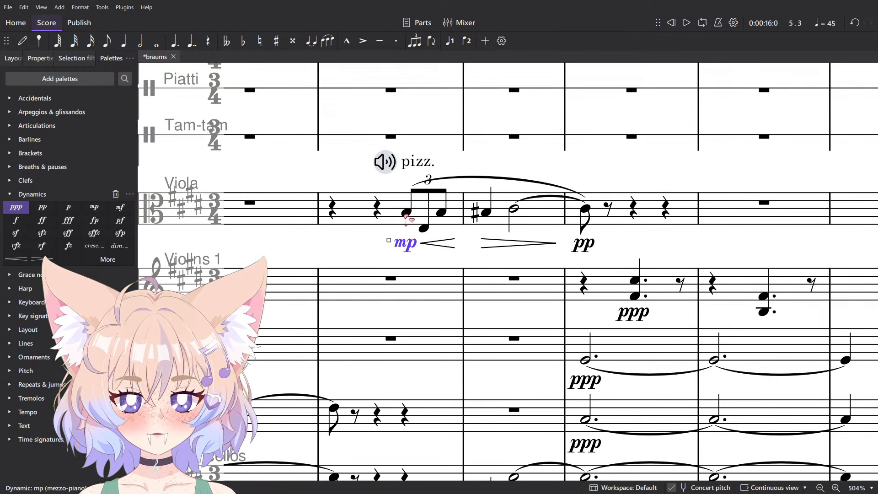
# Remove the slur, the tied eighth note and the closing pp from the solo Viola's phrase and play it back.
pyautogui.press('Delete')
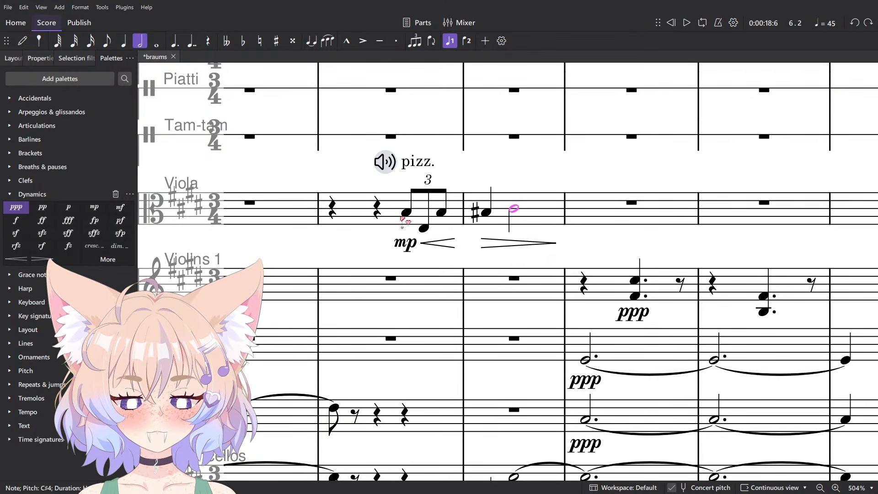
pyautogui.click(402, 221)
pyautogui.press('space')
pyautogui.click(502, 177)
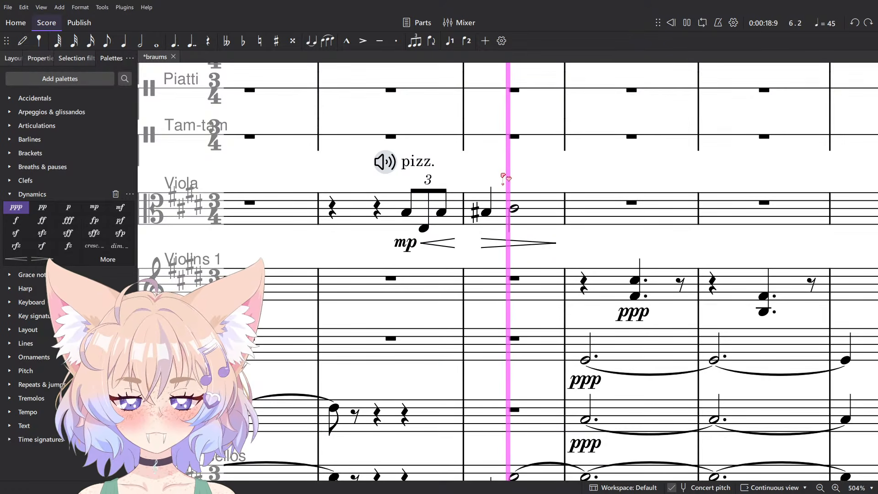
pyautogui.scroll(-5, 519, 172)
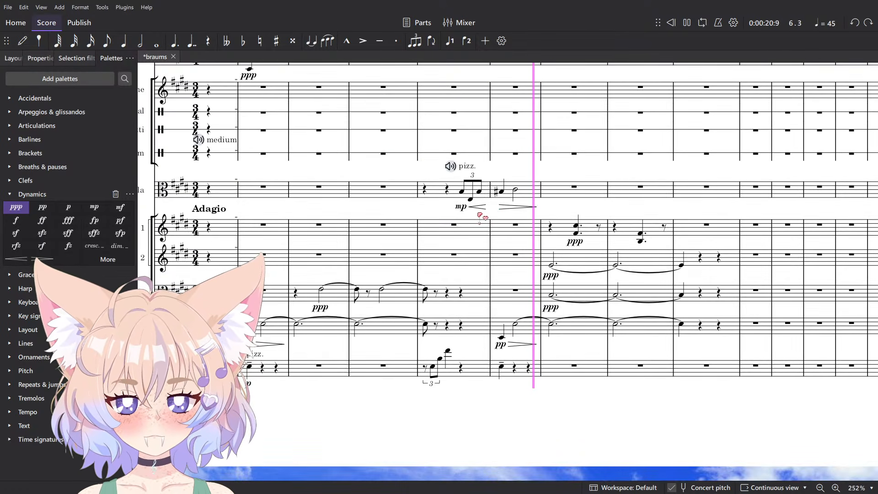
# Set the solo Viola's starting dynamic in measure 5 to p and play back the passage.
pyautogui.click(460, 209)
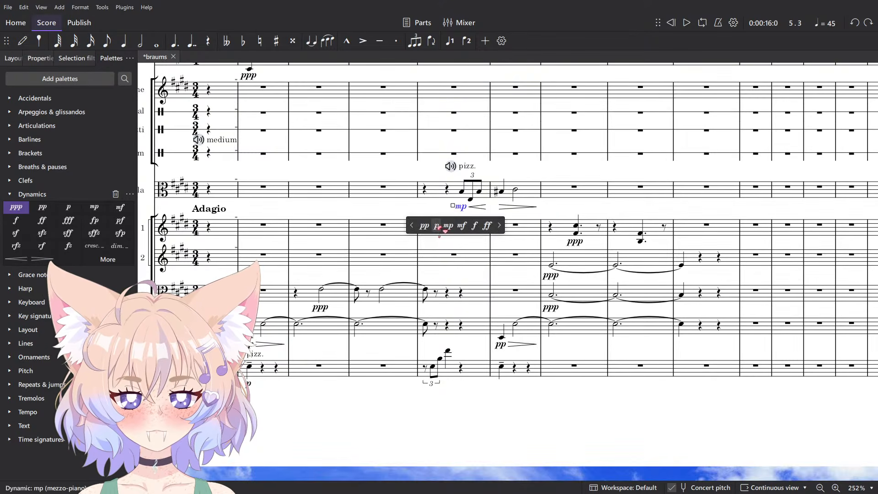
pyautogui.click(438, 224)
pyautogui.press('space')
pyautogui.click(515, 338)
pyautogui.scroll(4, 514, 334)
pyautogui.scroll(6, 514, 337)
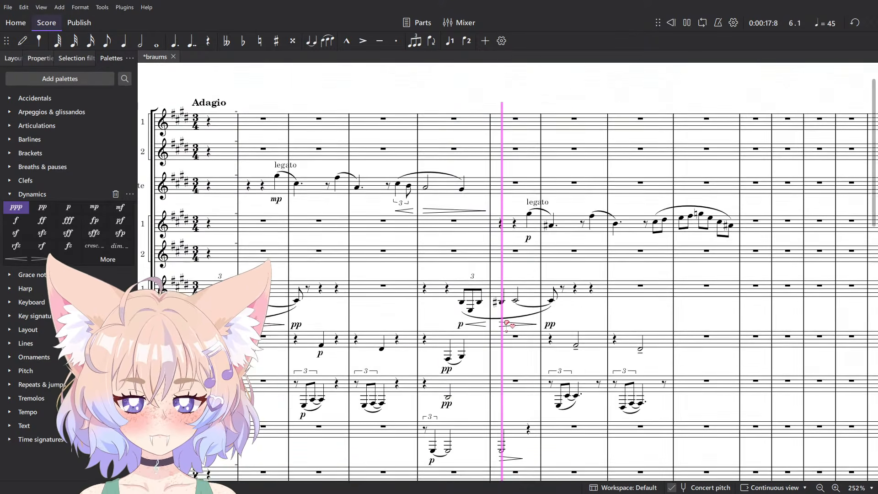
pyautogui.scroll(3, 605, 320)
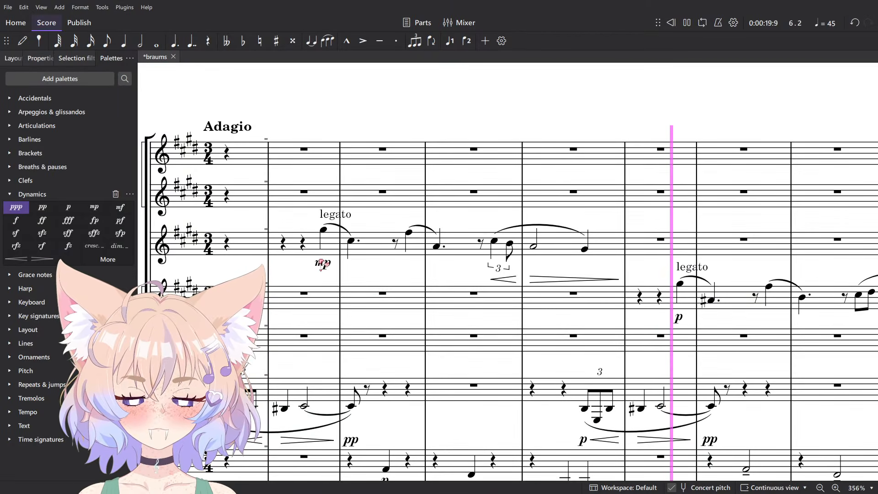
# Set the Alto Flute's entry in measure 2 to p with a crescendo hairpin running into measure 3, and play it back.
pyautogui.press('space')
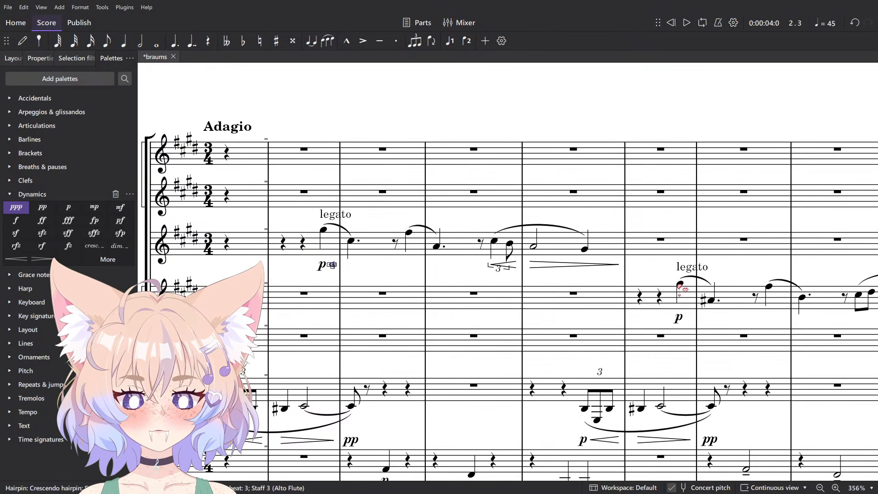
pyautogui.click(323, 230)
pyautogui.press('space')
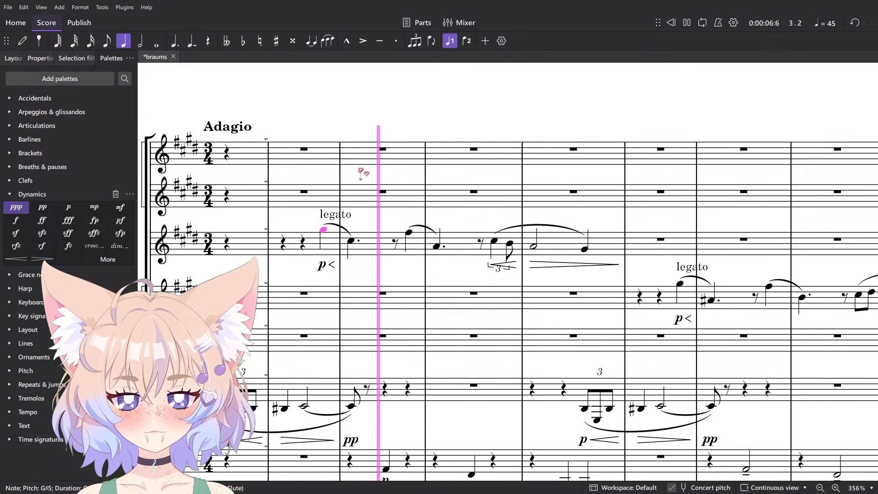
pyautogui.scroll(2, 388, 301)
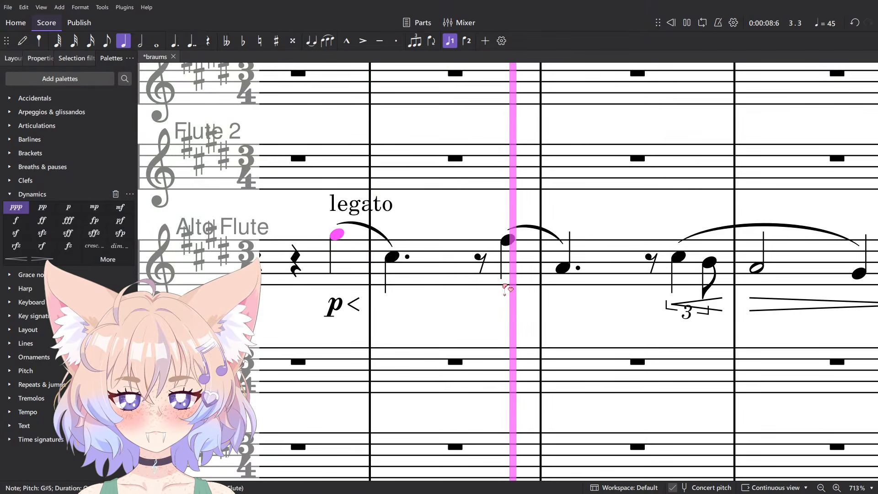
pyautogui.scroll(-2, 589, 234)
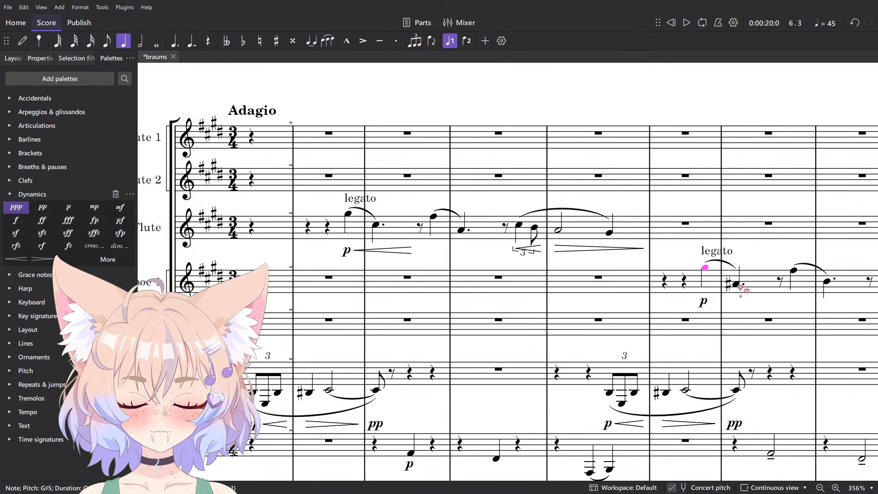
# Add a crescendo hairpin from Oboe 1's p in measure 6 into measure 7 and play back the melody.
pyautogui.click(441, 111)
pyautogui.press('space')
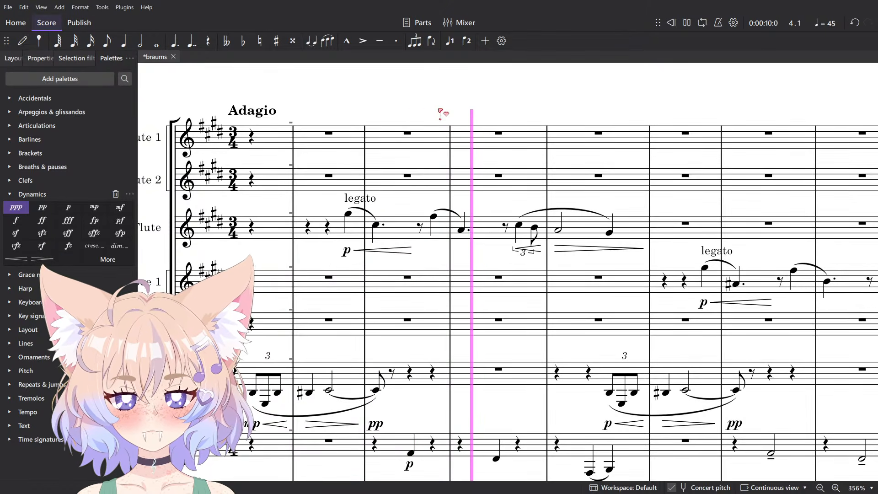
pyautogui.click(658, 174)
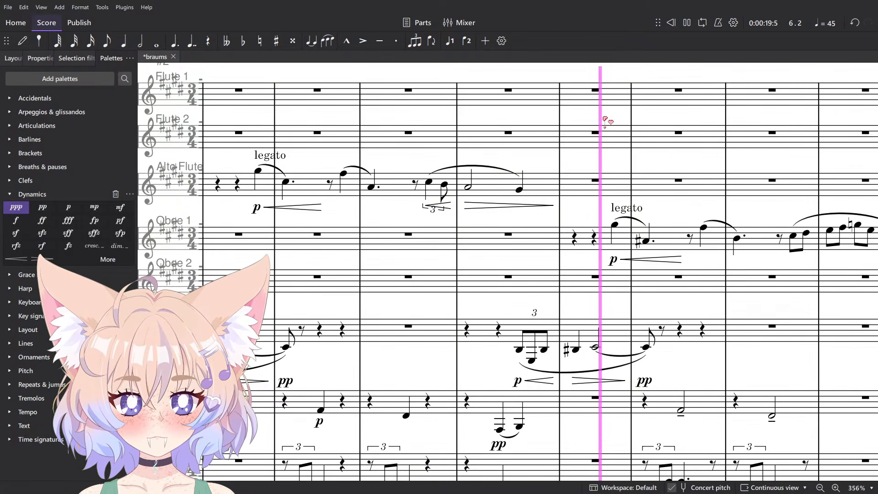
pyautogui.press('space')
pyautogui.scroll(-5, 564, 149)
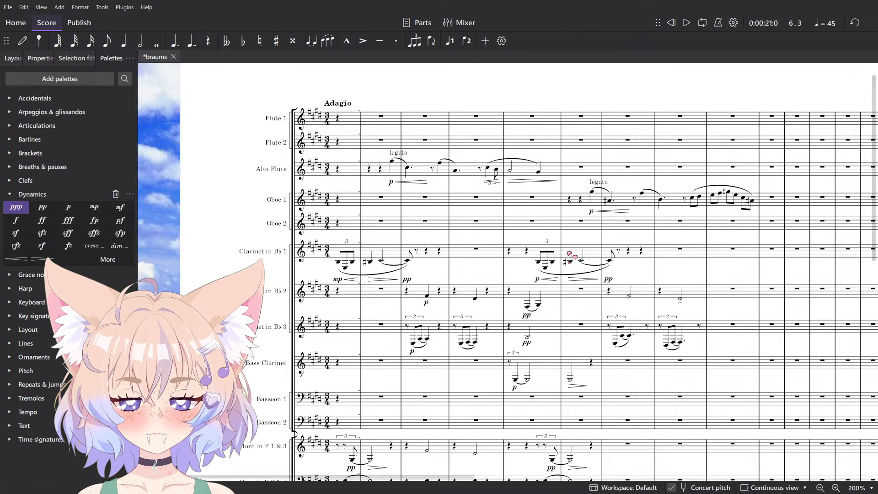
# Play back measure 5 from Clarinet in B♭ 1's phrase and check it against the horn parts.
pyautogui.click(525, 252)
pyautogui.press('space')
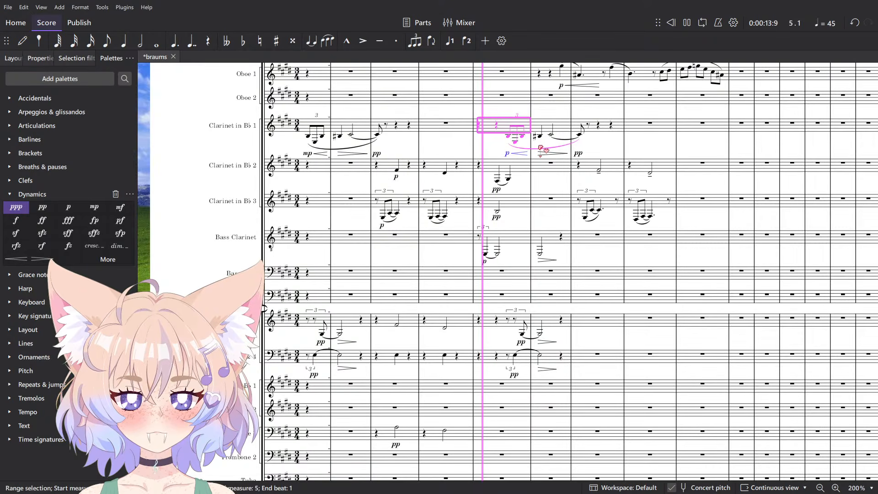
pyautogui.scroll(5, 494, 193)
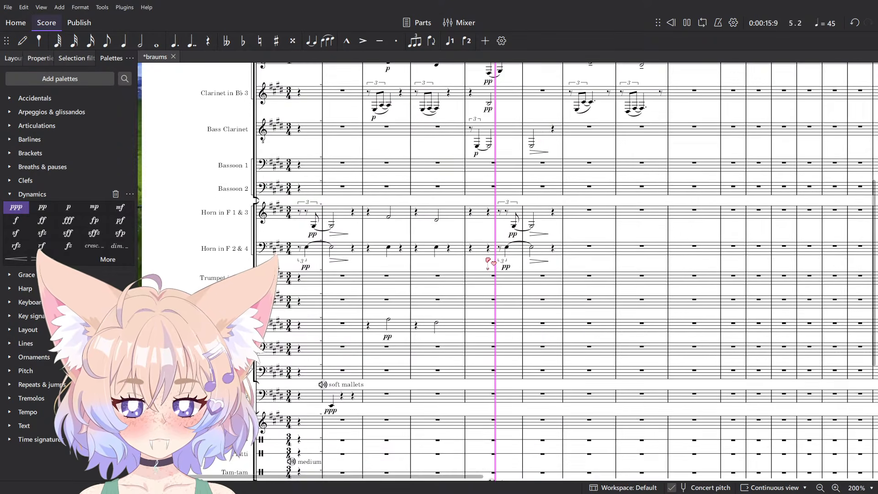
pyautogui.press('space')
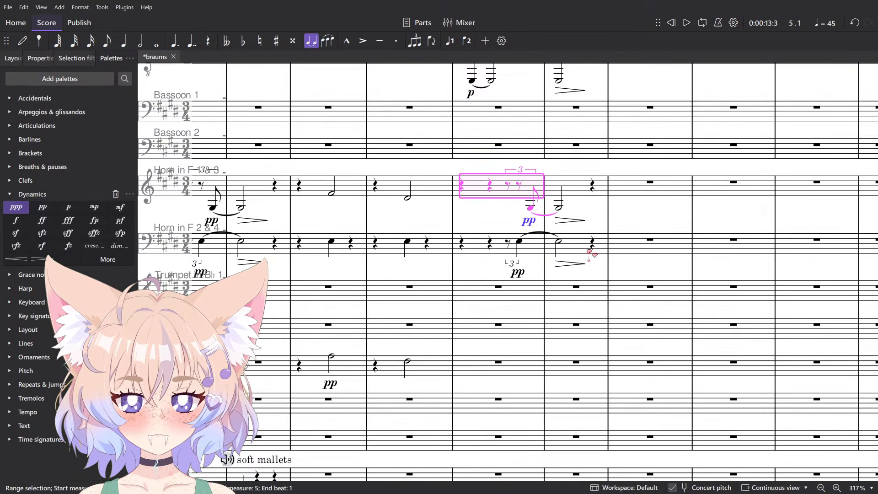
# Move the horns' phrase in measures 5 and 6, with its pp marks and hairpins, to Trombone 1 and Trombone 2.
pyautogui.hotkey('ctrl', 'z')
pyautogui.hotkey('ctrl', 'y')
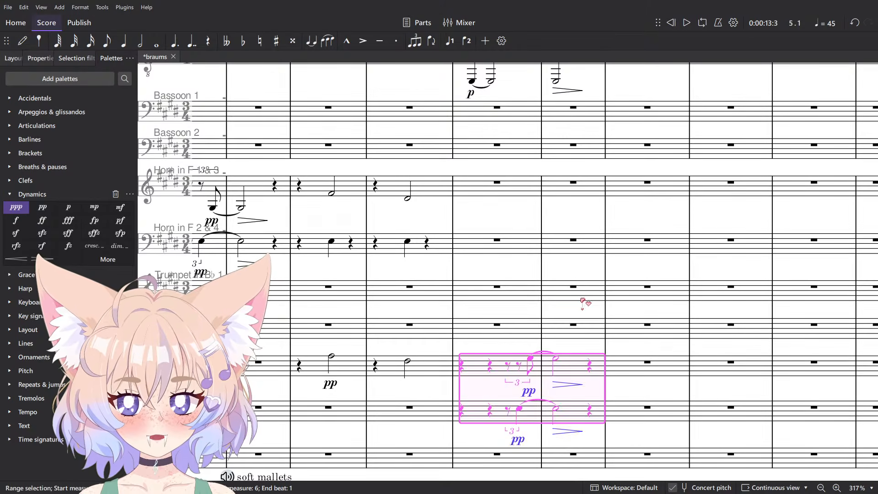
pyautogui.click(581, 298)
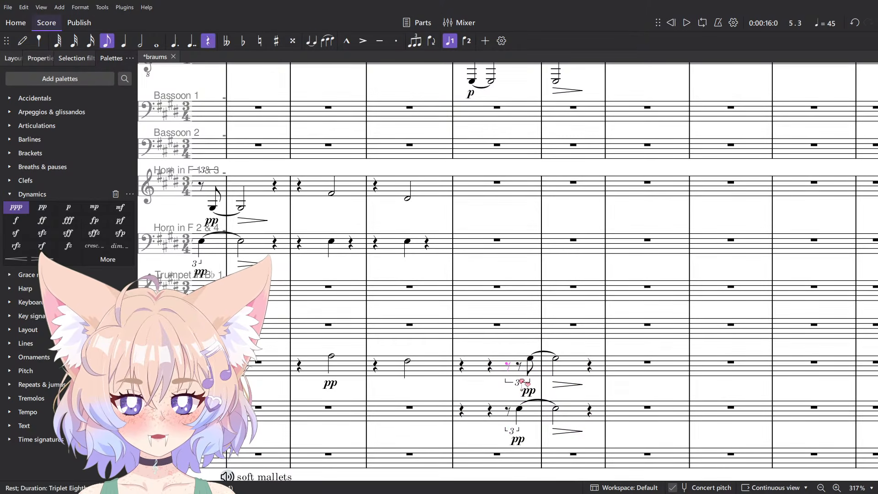
# Remove the pp from Trombone 1's entry in measure 5 and play the passage back into measure 7.
pyautogui.press('Left')
pyautogui.press('Left')
pyautogui.press('space')
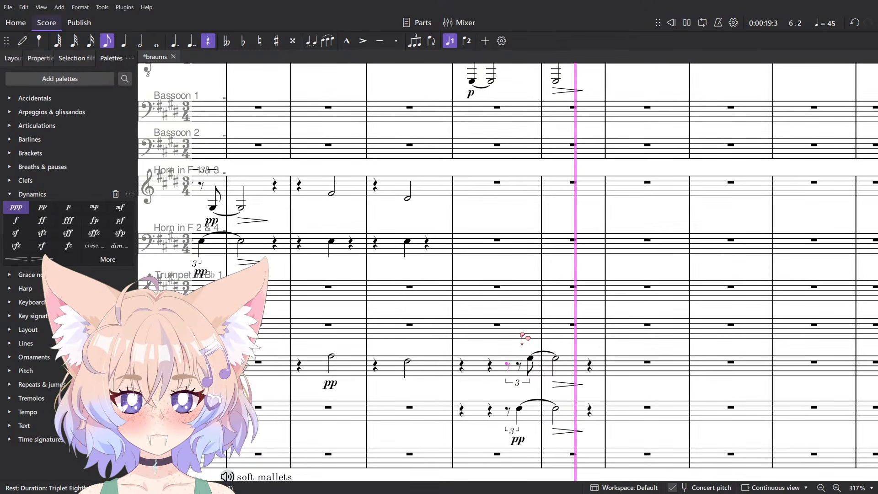
pyautogui.scroll(-5, 522, 337)
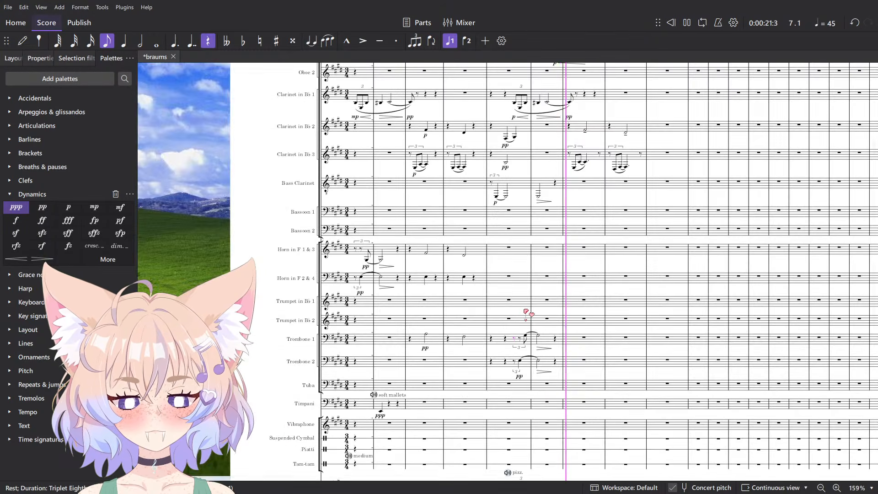
pyautogui.scroll(-2, 522, 325)
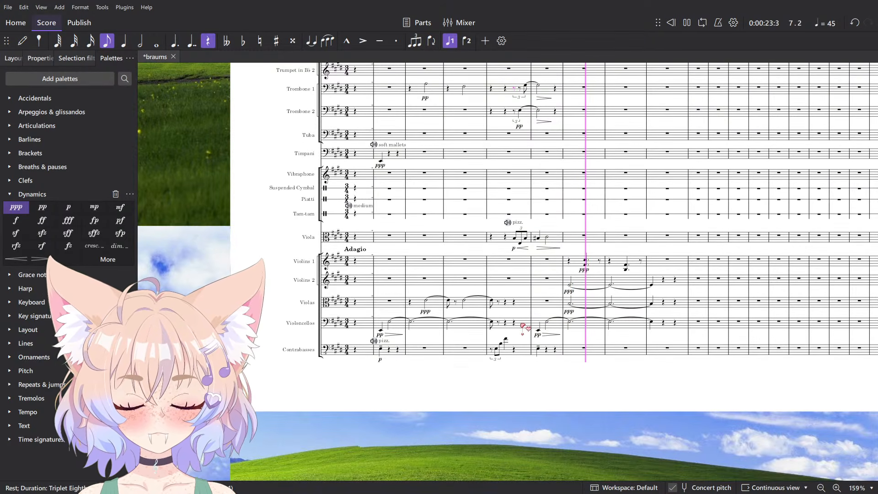
# Put the dotted-quarter chords of Violins 1 from measures 7 and 8 into Trombone 1.
pyautogui.moveTo(590, 316); pyautogui.dragTo(502, 418)
pyautogui.scroll(8, 501, 417)
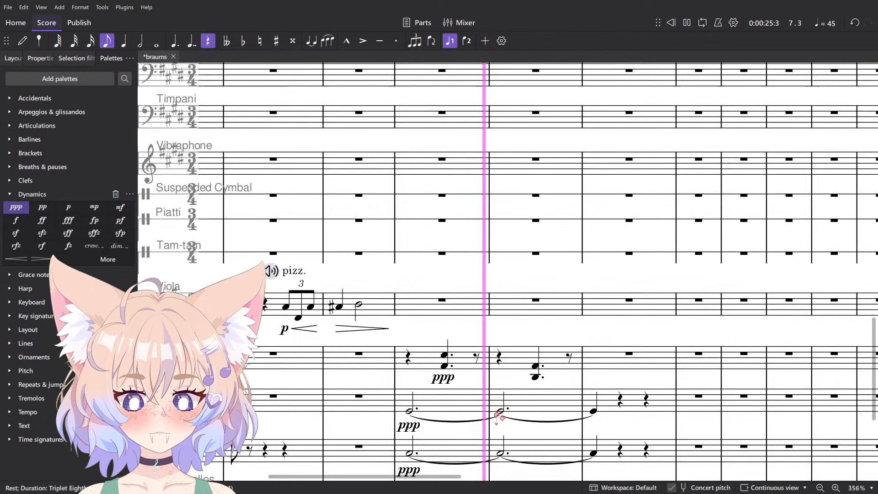
pyautogui.press('space')
pyautogui.hotkey('ctrl', 'z')
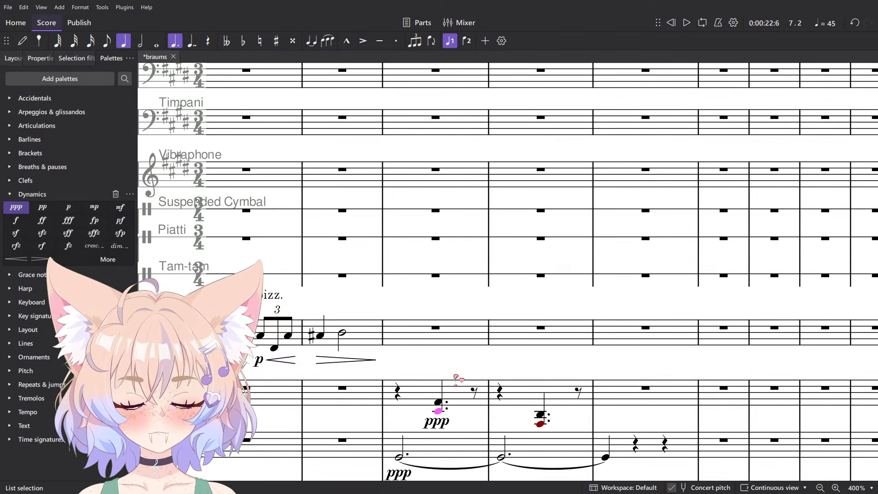
pyautogui.keyDown('shift'); pyautogui.click(417, 394); pyautogui.keyUp('shift')
pyautogui.scroll(-5, 426, 379)
pyautogui.moveTo(429, 333); pyautogui.dragTo(524, 398)
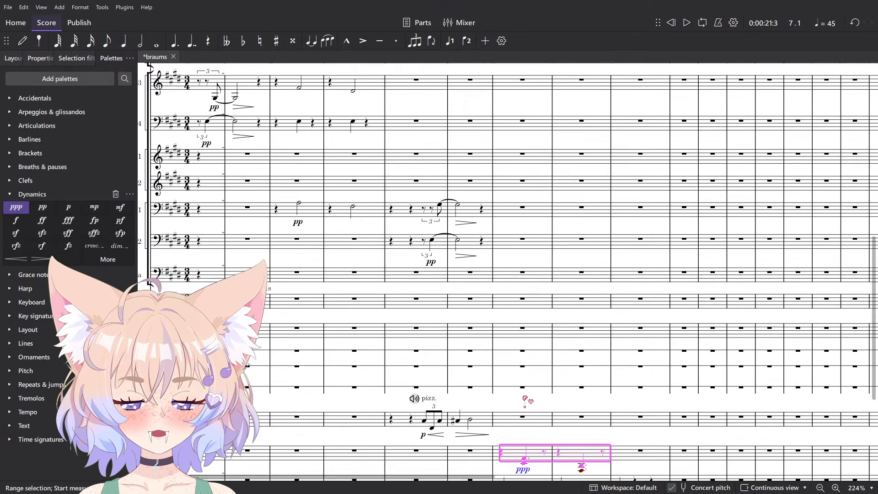
pyautogui.scroll(3, 512, 392)
pyautogui.press('Delete')
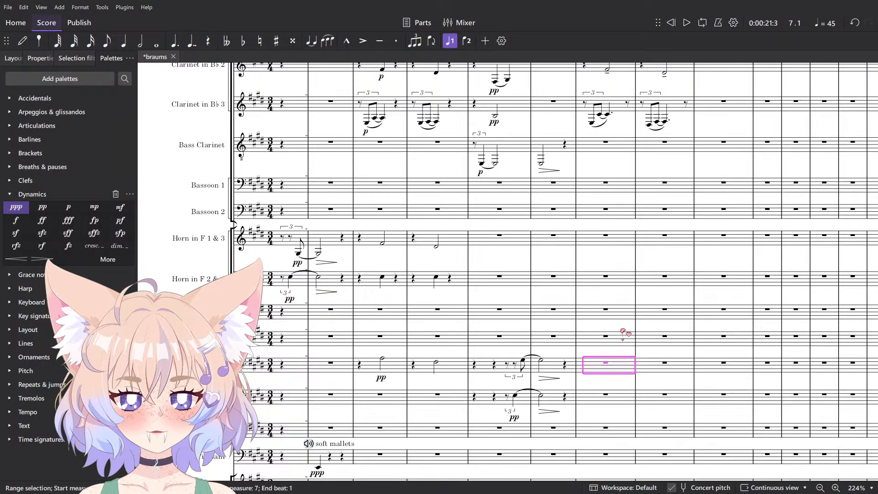
pyautogui.hotkey('ctrl', 'z')
pyautogui.press('space')
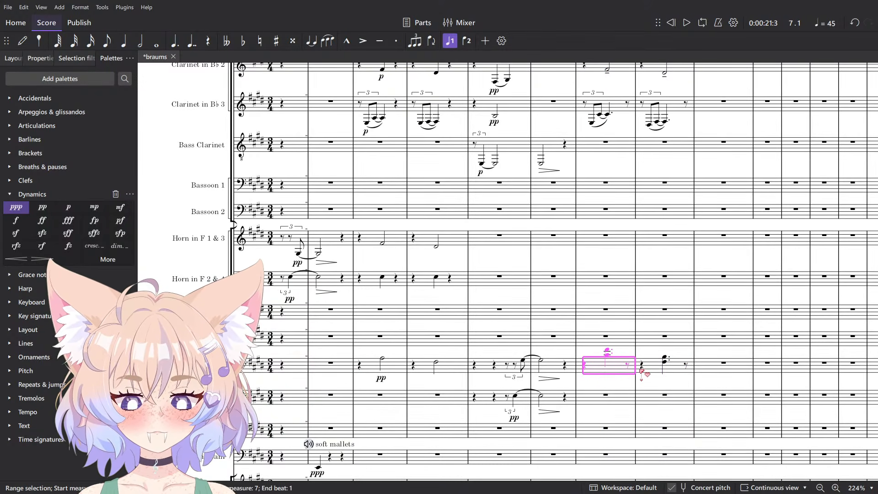
# Explode Trombone 1's chords in measures 7 and 8 across Trombone 1 and Trombone 2, and play them back.
pyautogui.click(102, 7)
pyautogui.click(120, 38)
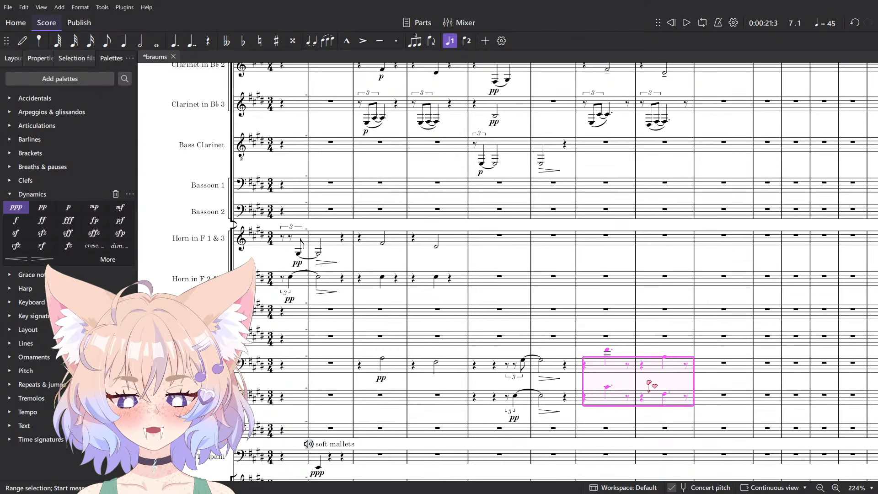
pyautogui.press('space')
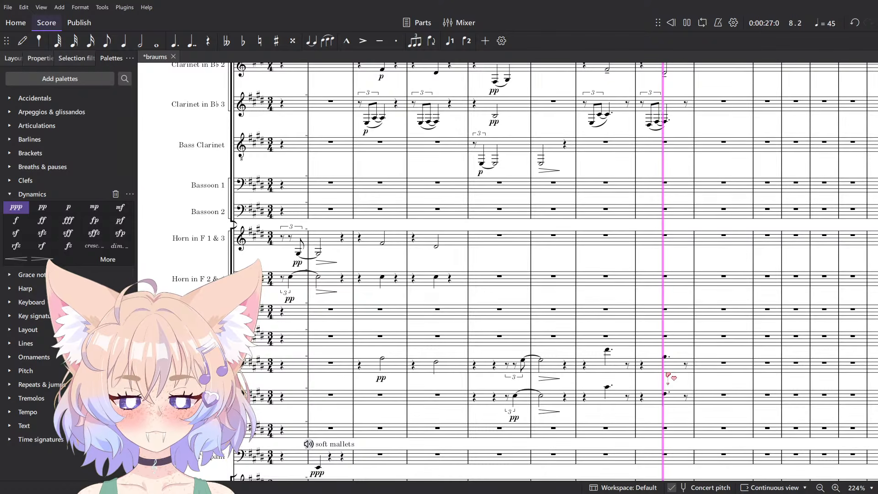
pyautogui.scroll(3, 566, 249)
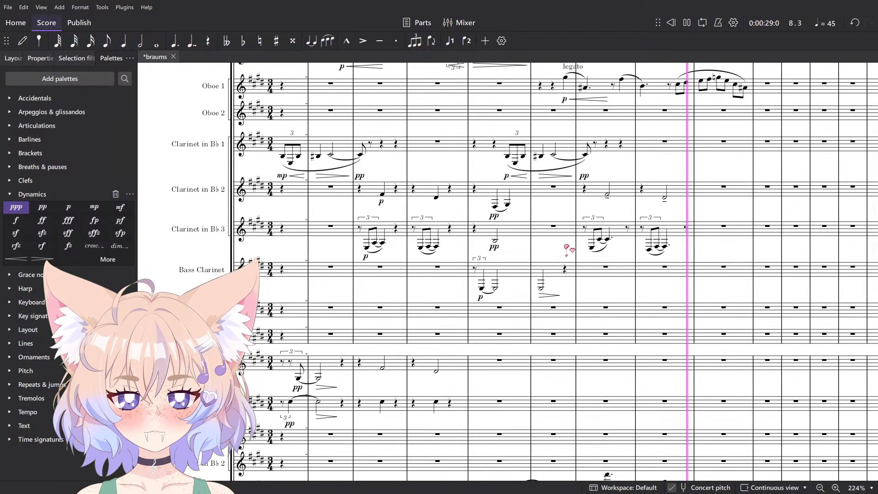
pyautogui.scroll(4, 396, 231)
pyautogui.scroll(-3, 378, 172)
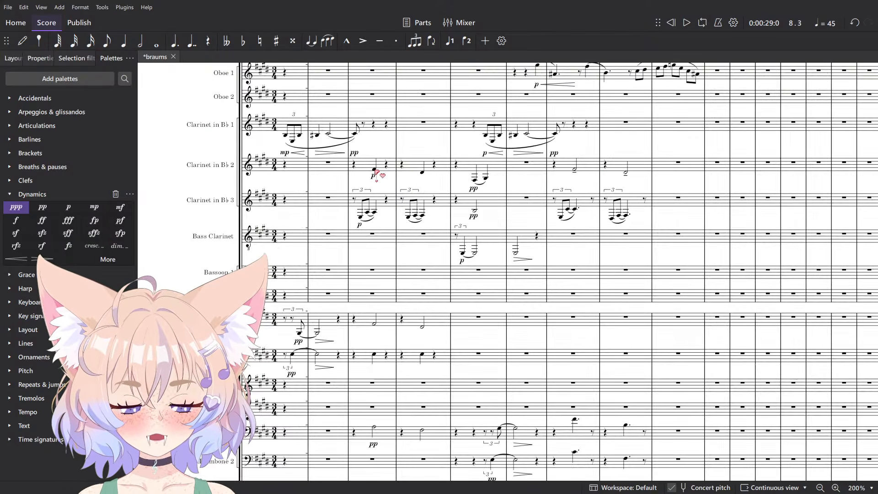
# Shorten the last notes of Clarinet in B♭ 2 and 3 in measures 7 and 8 to quarter notes followed by quarter rests, and save.
pyautogui.scroll(3, 601, 176)
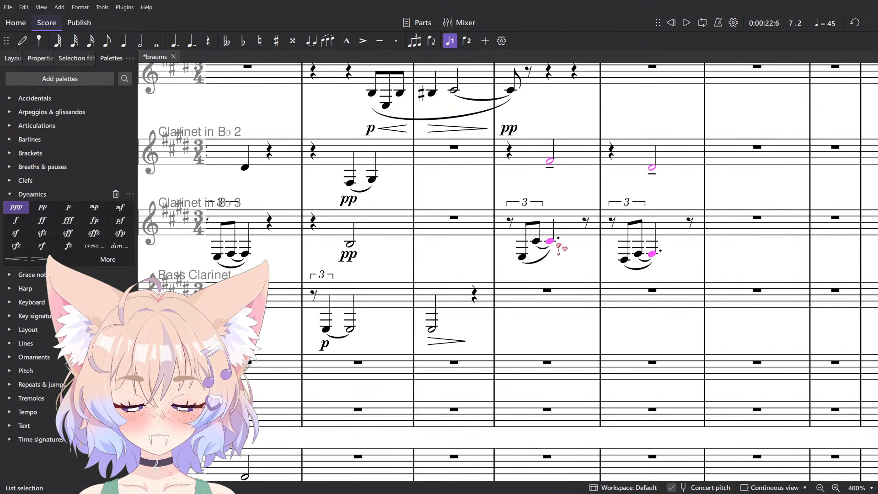
pyautogui.press('5')
pyautogui.keyDown('ctrl'); pyautogui.click(681, 224); pyautogui.keyUp('ctrl')
pyautogui.press('5')
pyautogui.scroll(-7, 518, 227)
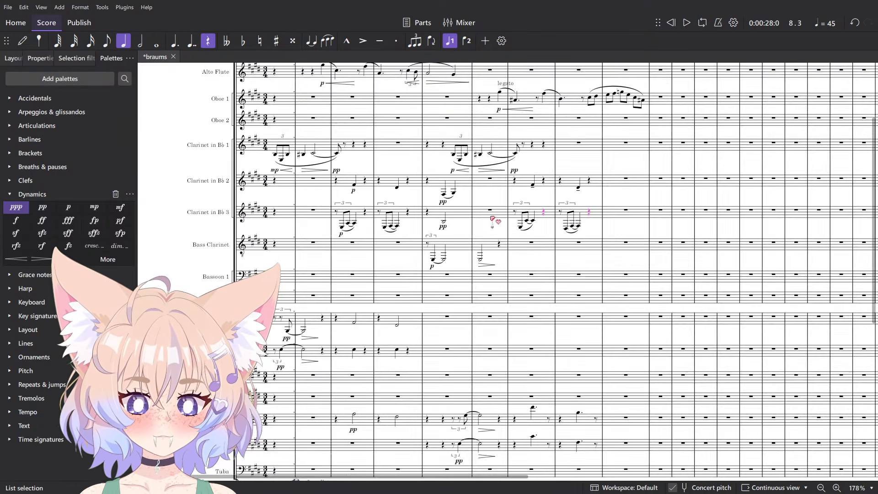
pyautogui.hotkey('ctrl', 's')
# Remove the dots from Trombone 2's notes in measures 7 and 8 and fill the remainder with single quarter rests.
pyautogui.scroll(-1, 352, 293)
pyautogui.scroll(3, 541, 379)
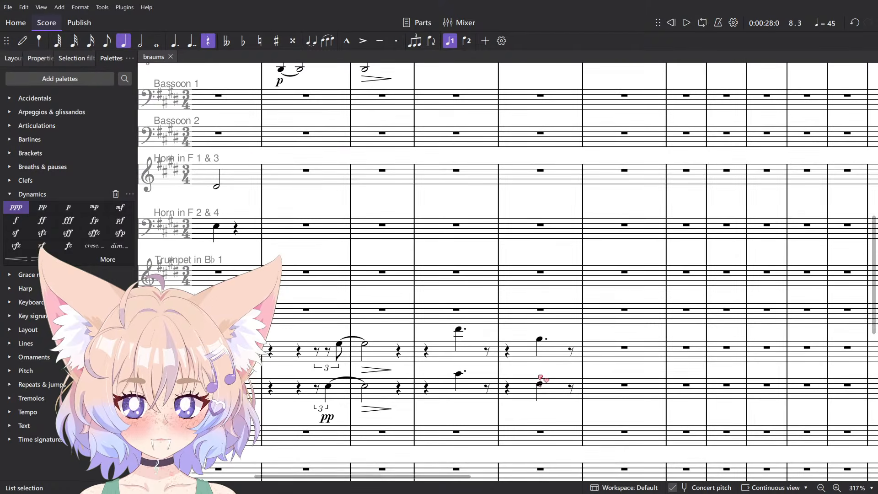
pyautogui.scroll(-6, 351, 304)
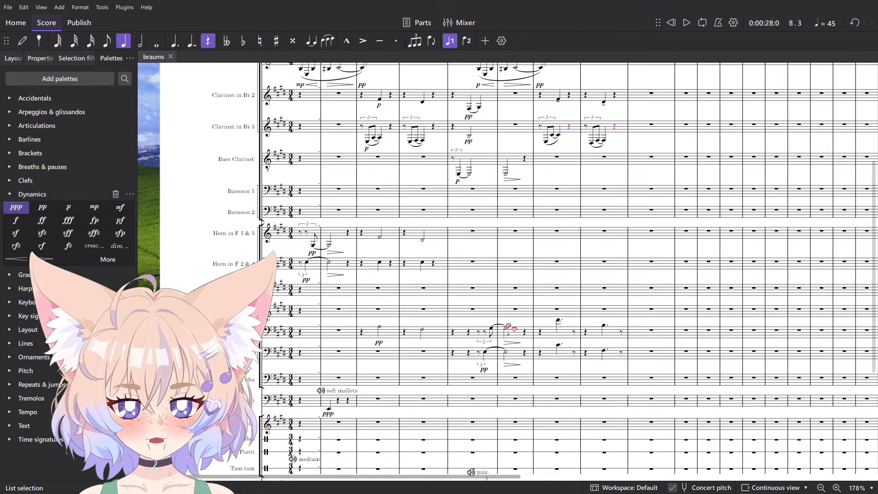
pyautogui.scroll(5, 505, 337)
pyautogui.scroll(4, 666, 368)
pyautogui.scroll(-4, 664, 370)
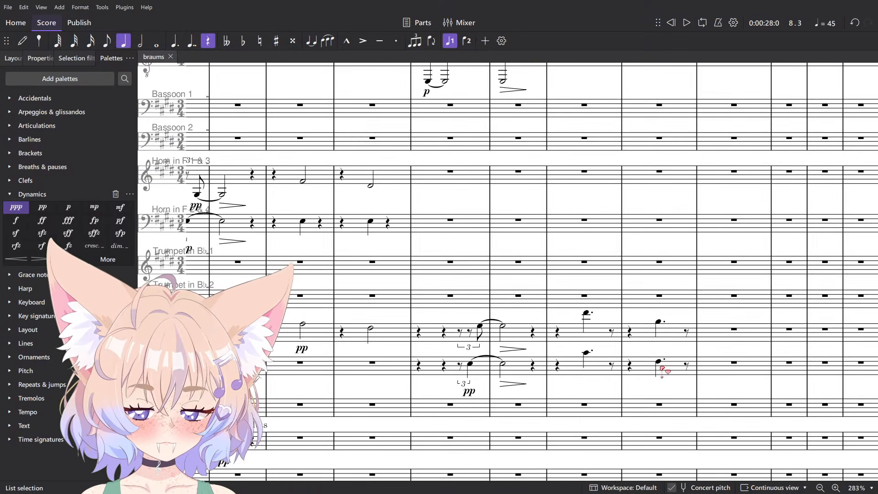
pyautogui.scroll(4, 661, 368)
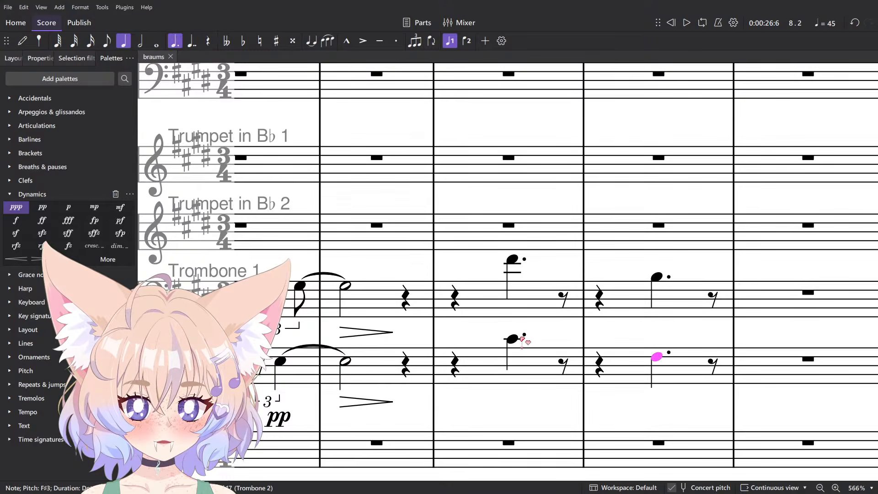
pyautogui.keyDown('ctrl'); pyautogui.click(512, 340); pyautogui.keyUp('ctrl')
pyautogui.press('.')
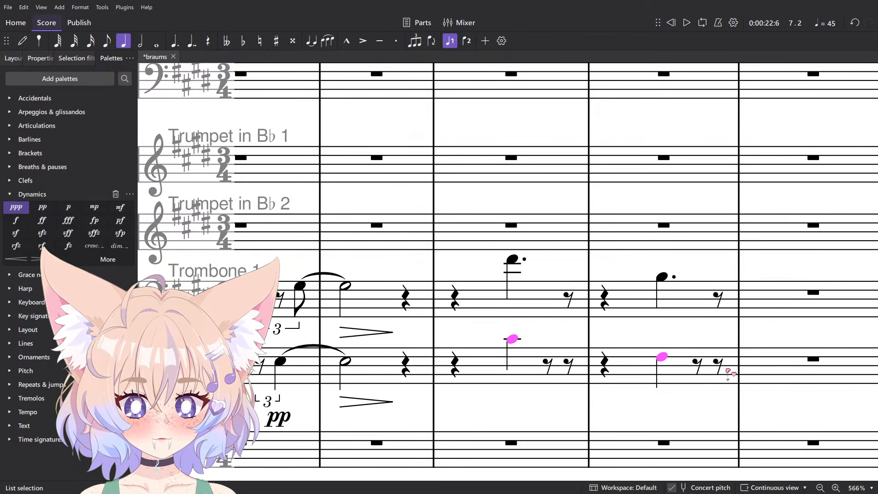
pyautogui.keyDown('ctrl'); pyautogui.click(697, 366); pyautogui.keyUp('ctrl')
pyautogui.press('5')
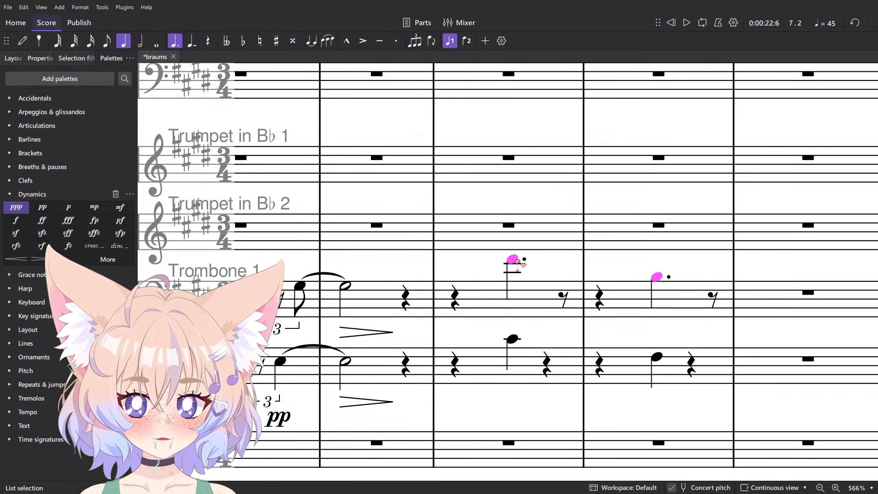
# Change the half notes of Horn in F 1 & 3 and Trombone 1 in measures 3 and 4 to dotted quarters, and play back.
pyautogui.scroll(-6, 518, 263)
pyautogui.scroll(5, 495, 368)
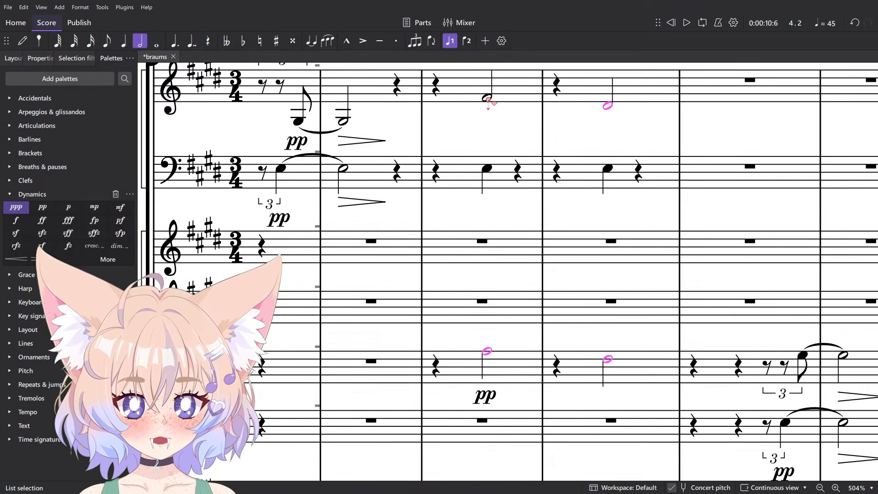
pyautogui.click(435, 85)
pyautogui.press('space')
pyautogui.scroll(-5, 539, 223)
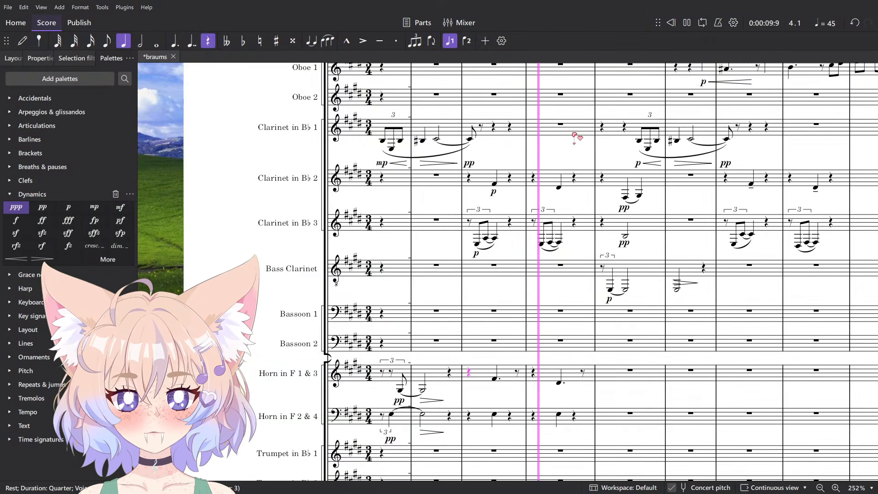
pyautogui.scroll(-5, 599, 147)
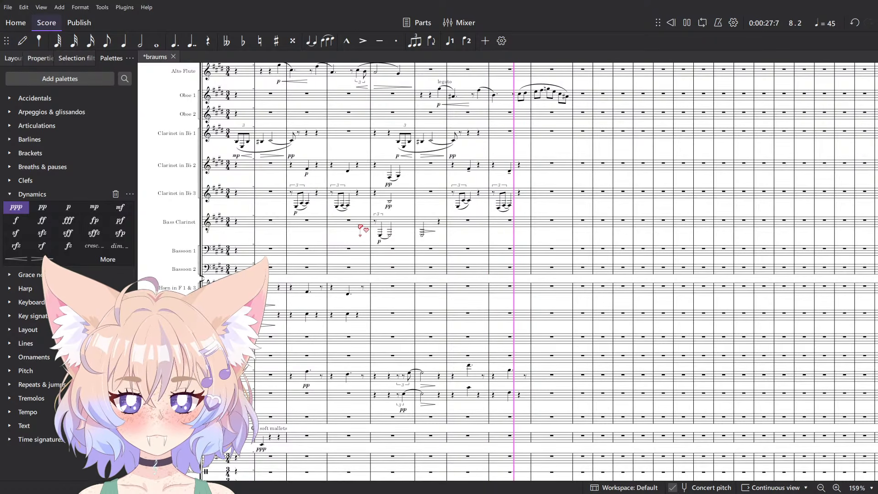
# Divide Bassoon 1's measure 9 into three eighth-note triplets, checking the rhythm against brahms_7_fantasien.pdf.
pyautogui.hotkey('alt', 'Tab')
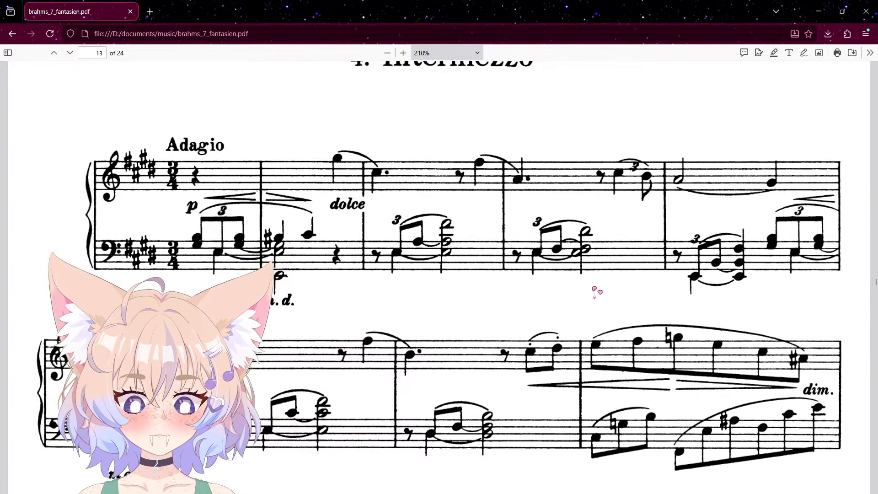
pyautogui.hotkey('alt', 'Tab')
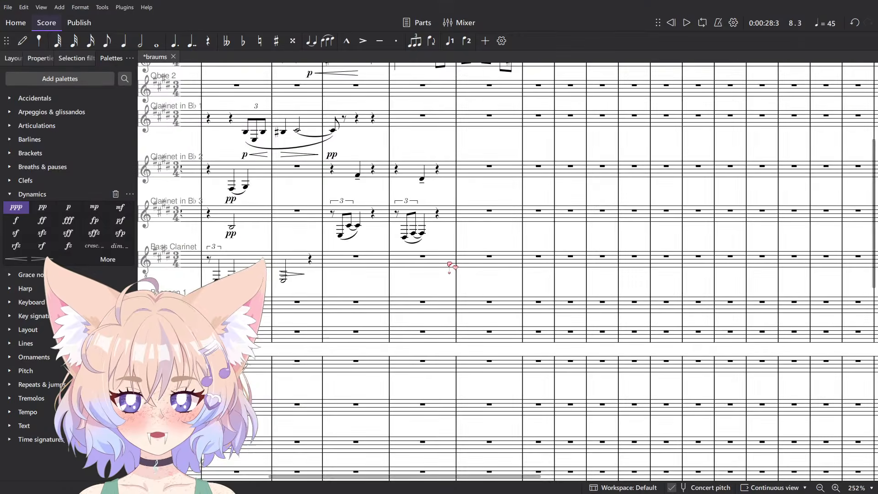
pyautogui.scroll(-3, 450, 267)
pyautogui.keyDown('ctrl'); pyautogui.scroll(-4, 449, 297); pyautogui.keyUp('ctrl')
pyautogui.keyDown('ctrl'); pyautogui.scroll(3, 428, 322); pyautogui.keyUp('ctrl')
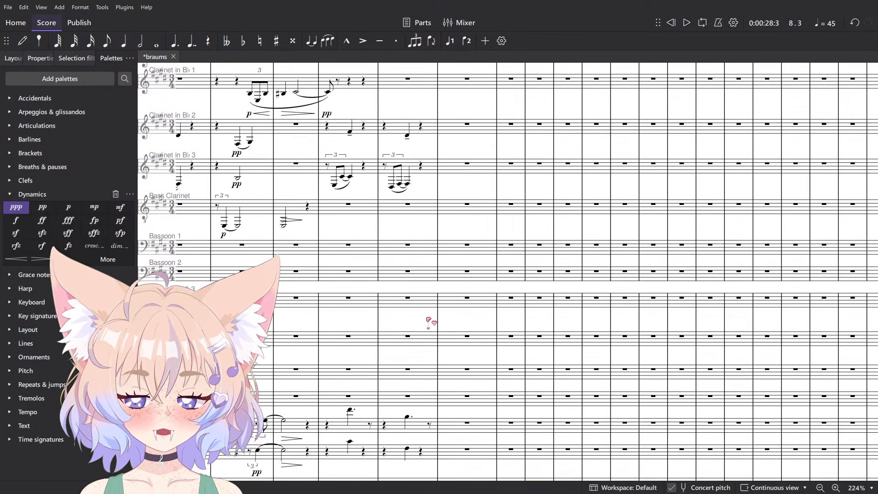
pyautogui.keyDown('ctrl'); pyautogui.scroll(5, 429, 322); pyautogui.keyUp('ctrl')
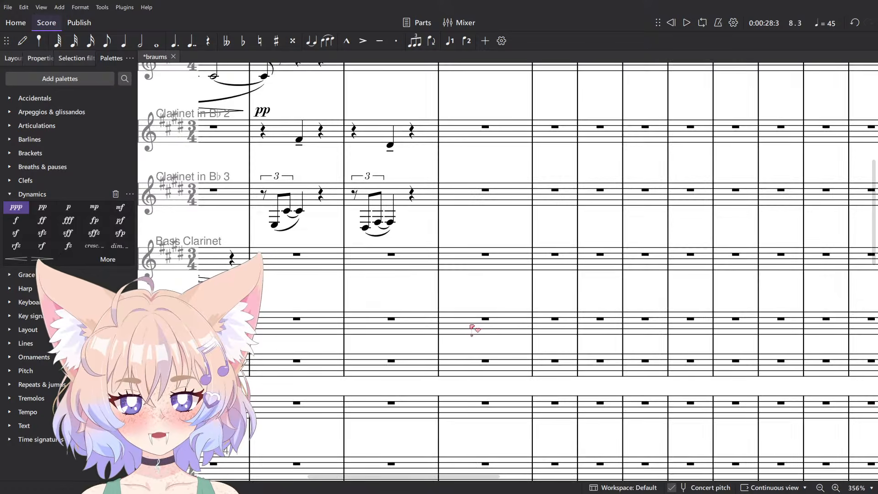
pyautogui.click(456, 249)
pyautogui.press('5')
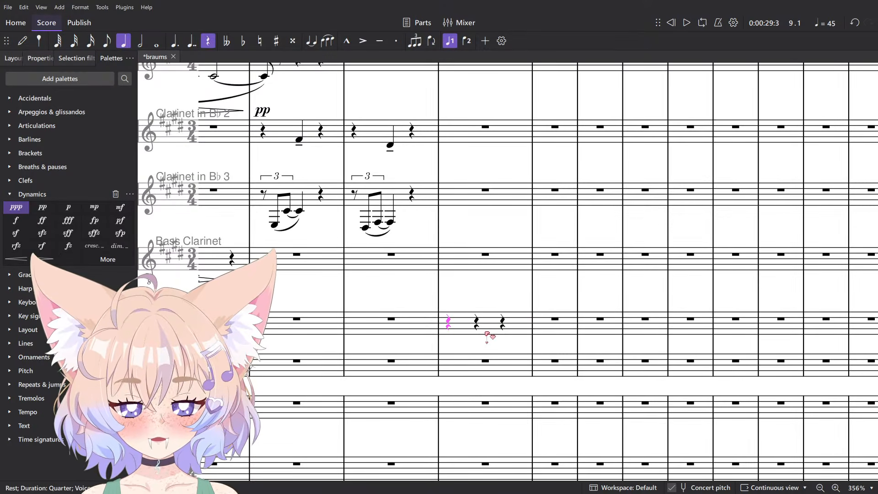
pyautogui.hotkey('ctrl', '3')
pyautogui.hotkey('alt', 'Tab')
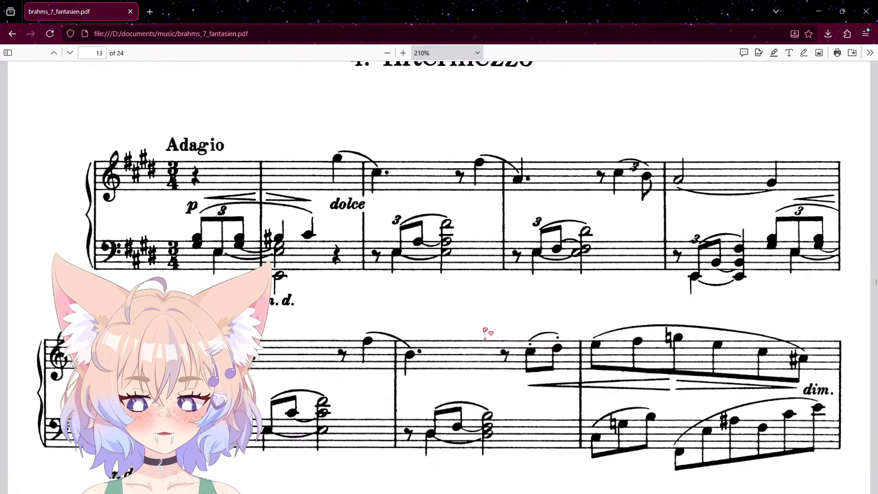
pyautogui.hotkey('alt', 'Tab')
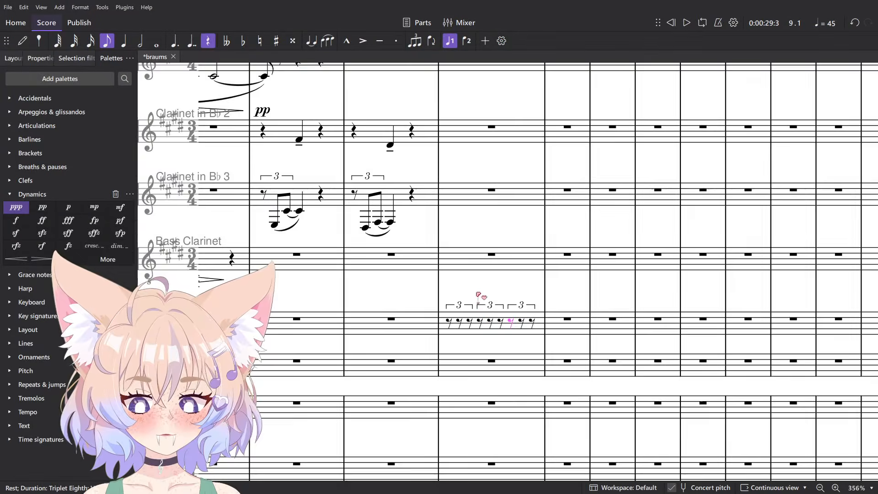
# Enter the first triplet of Bassoon 1's measure 9 from the Brahms PDF as C♯3, G♮3 and B3.
pyautogui.keyDown('ctrl'); pyautogui.scroll(7, 420, 371); pyautogui.keyUp('ctrl')
pyautogui.click(419, 367)
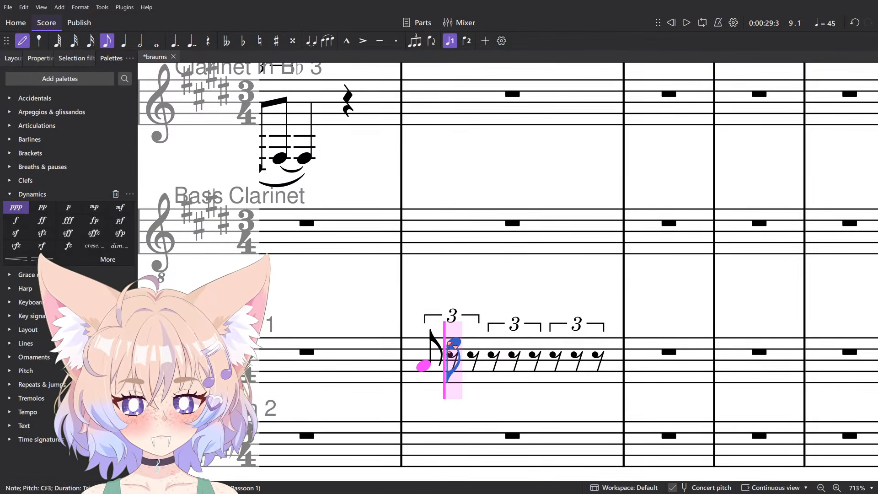
pyautogui.click(455, 343)
pyautogui.hotkey('alt', 'Tab')
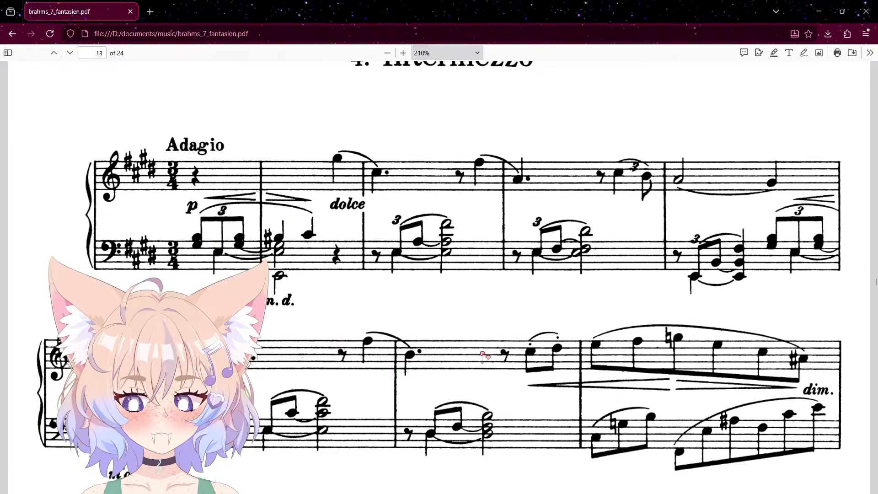
pyautogui.hotkey('alt', 'Tab')
pyautogui.hotkey('alt', 'Tab')
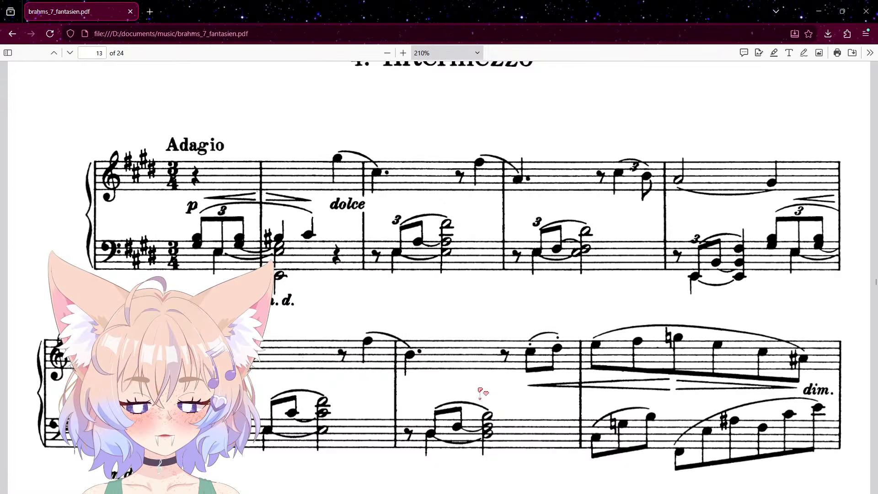
# Enter the second triplet of Bassoon 1's measure 9 as F♯2, E3 and A♯3, checking it against the Brahms PDF.
pyautogui.hotkey('alt', 'Tab')
pyautogui.click(481, 388)
pyautogui.click(502, 356)
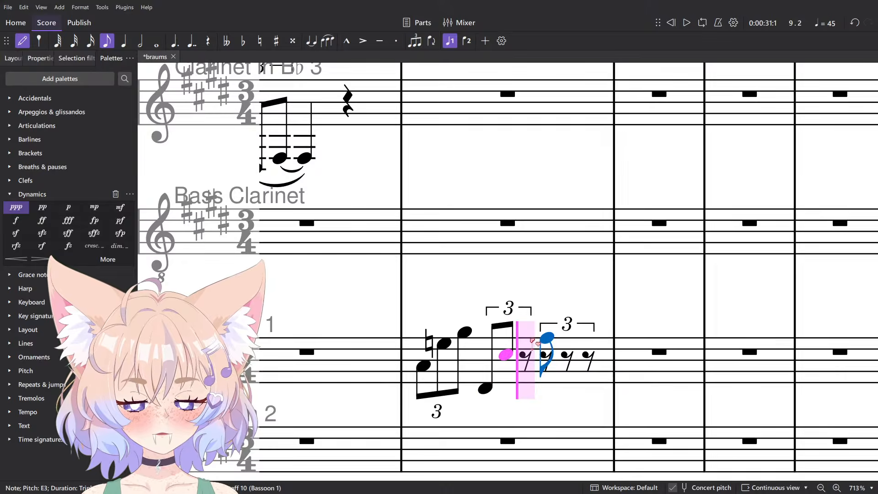
pyautogui.click(530, 337)
pyautogui.hotkey('alt', 'Tab')
pyautogui.hotkey('alt', 'Tab')
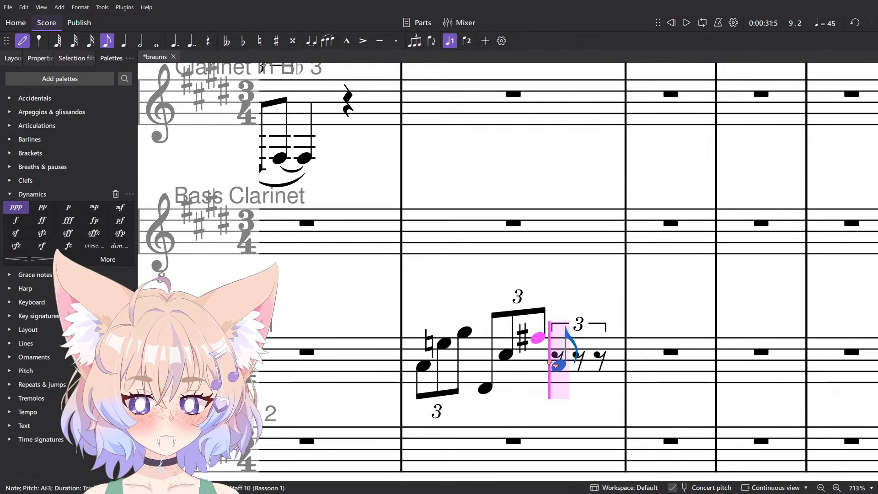
# Enter the third triplet of Bassoon 1's measure 9 as F♯3, C♯4 and E4.
pyautogui.click(565, 348)
pyautogui.click(586, 327)
pyautogui.click(607, 316)
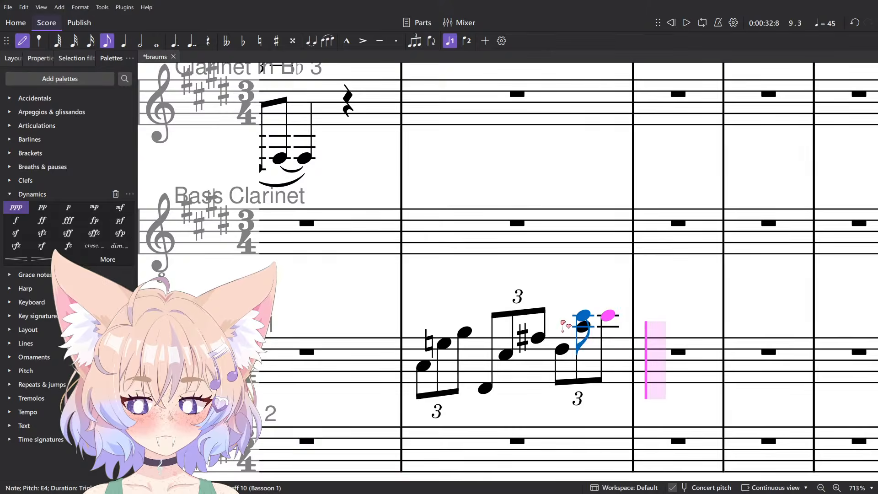
pyautogui.press('Escape')
# Add a p dynamic to the first note of Bassoon 1's measure 9 and play the measure back.
pyautogui.scroll(-2, 563, 318)
pyautogui.scroll(2, 555, 343)
pyautogui.click(508, 359)
pyautogui.keyDown('shift'); pyautogui.click(556, 318); pyautogui.keyUp('shift')
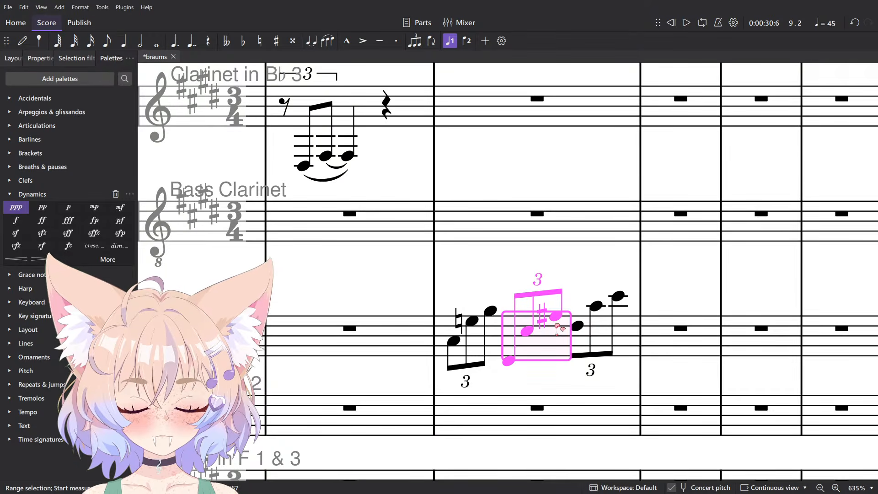
pyautogui.click(453, 341)
pyautogui.click(63, 210)
pyautogui.scroll(-2, 512, 280)
pyautogui.press('space')
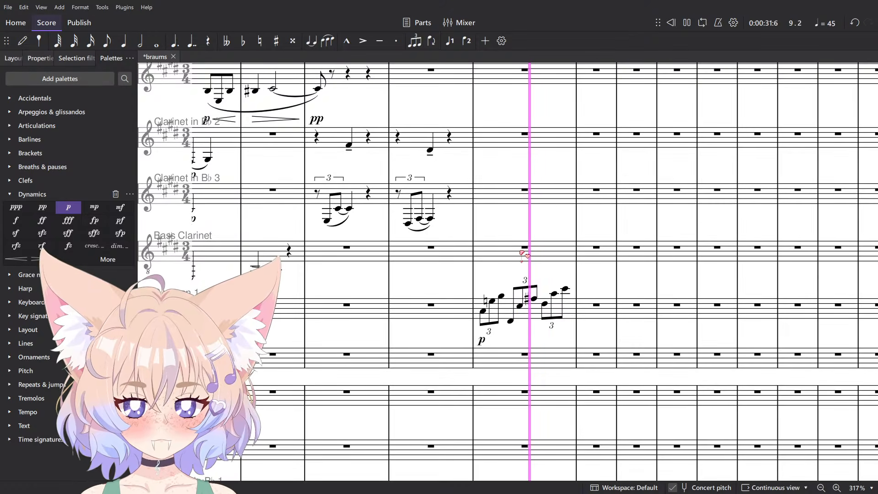
pyautogui.press('space')
pyautogui.scroll(1, 524, 255)
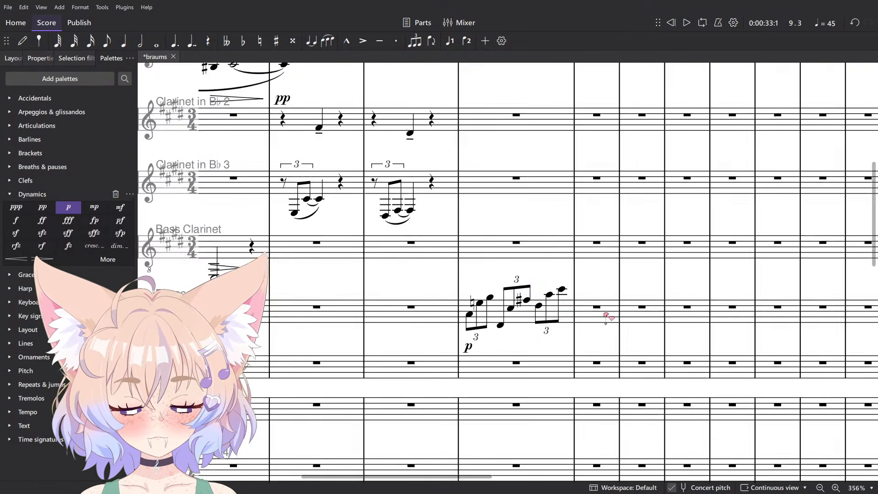
# Add a slur over all nine triplet notes in Bassoon 1's measure 9.
pyautogui.scroll(4, 603, 308)
pyautogui.click(529, 326)
pyautogui.press('s')
# Change the dynamic at the start of Bassoon 1's measure 9 to pp and play the measure back.
pyautogui.click(390, 360)
pyautogui.click(41, 209)
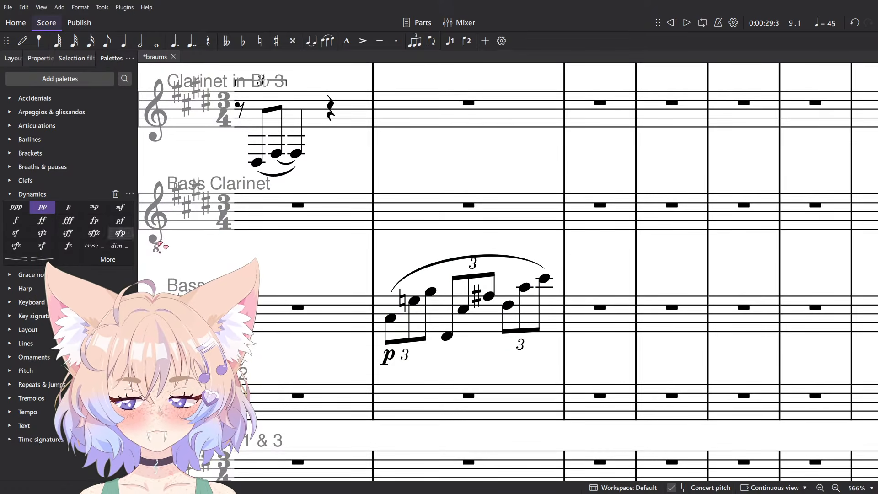
pyautogui.press('space')
pyautogui.press('space')
pyautogui.click(389, 355)
pyautogui.click(42, 208)
pyautogui.press('space')
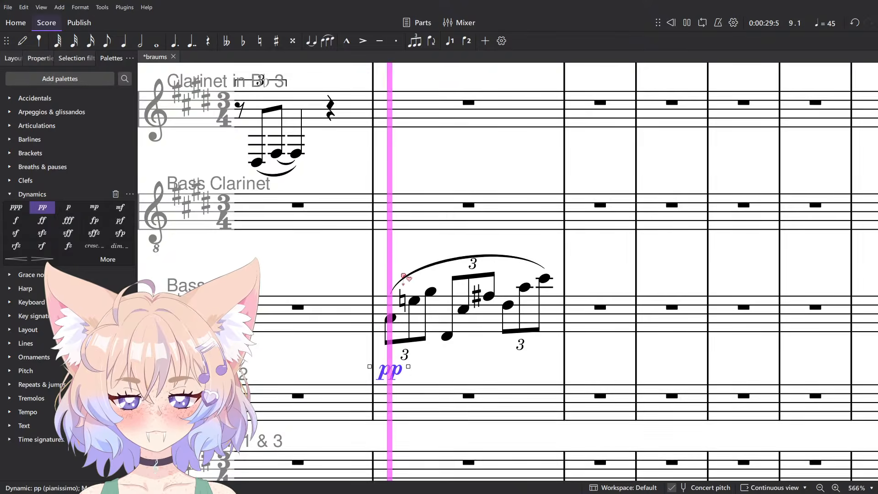
pyautogui.scroll(-7, 402, 276)
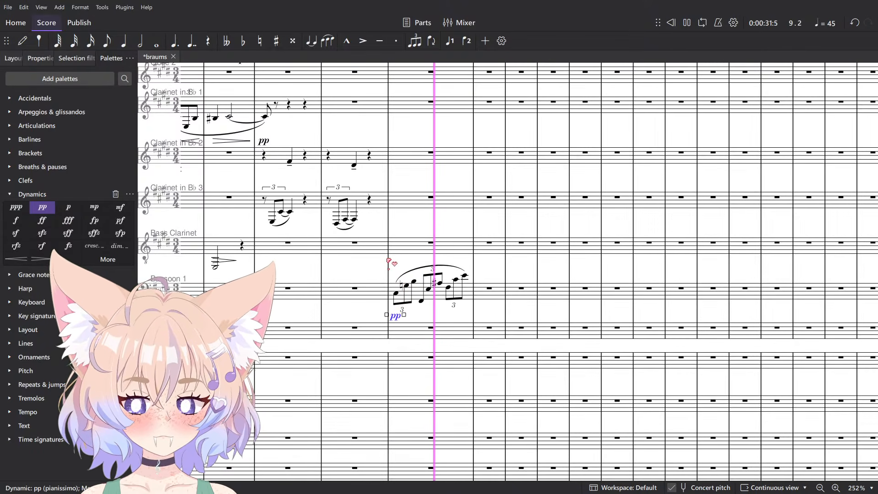
pyautogui.press('space')
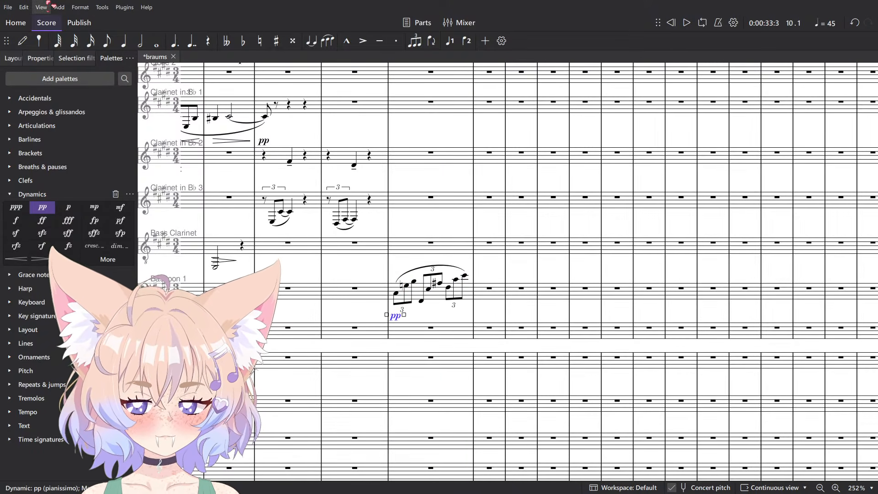
# Play back the passage from the end of measure 8 into measure 9.
pyautogui.scroll(6, 436, 230)
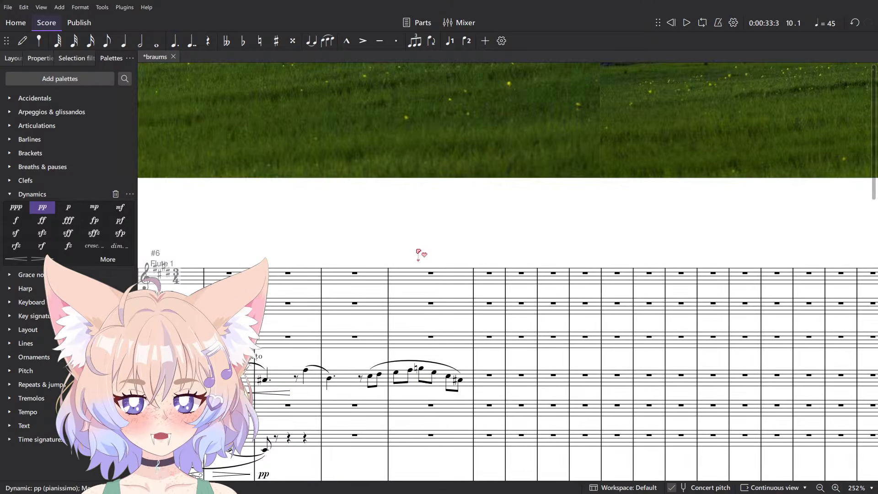
pyautogui.scroll(-3, 417, 251)
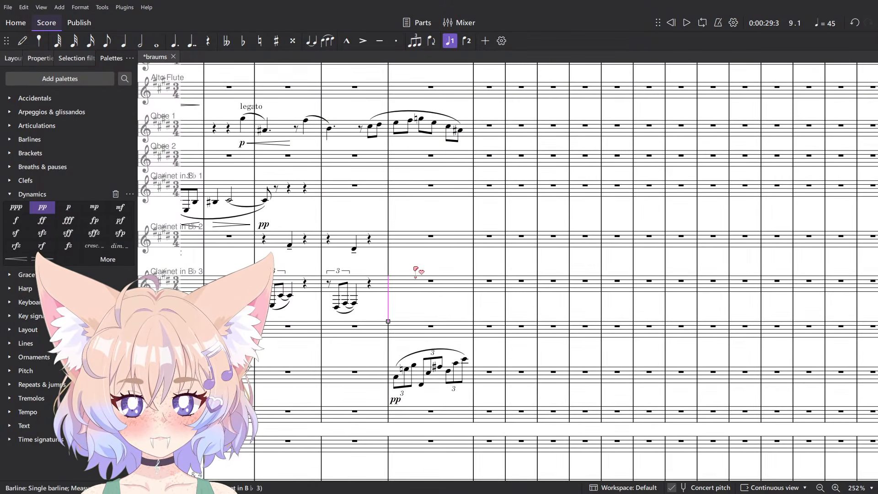
pyautogui.press('space')
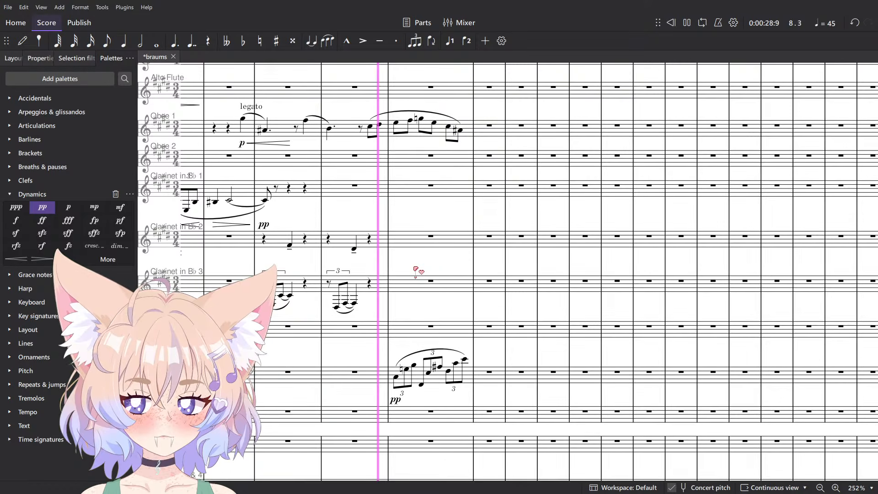
pyautogui.press('space')
pyautogui.scroll(-8, 384, 334)
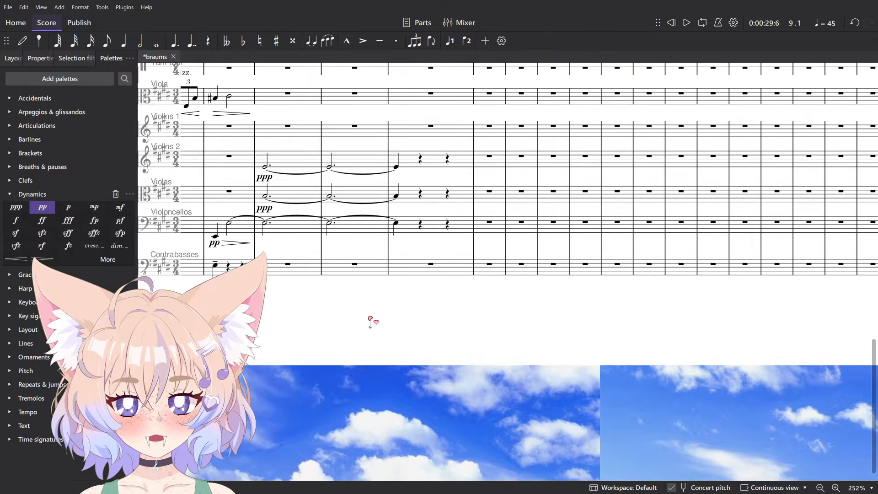
# Divide the Contrabasses' measure 9 into three eighth-note triplets, checking the passage against brahms_7_fantasien.pdf.
pyautogui.hotkey('alt', 'Tab')
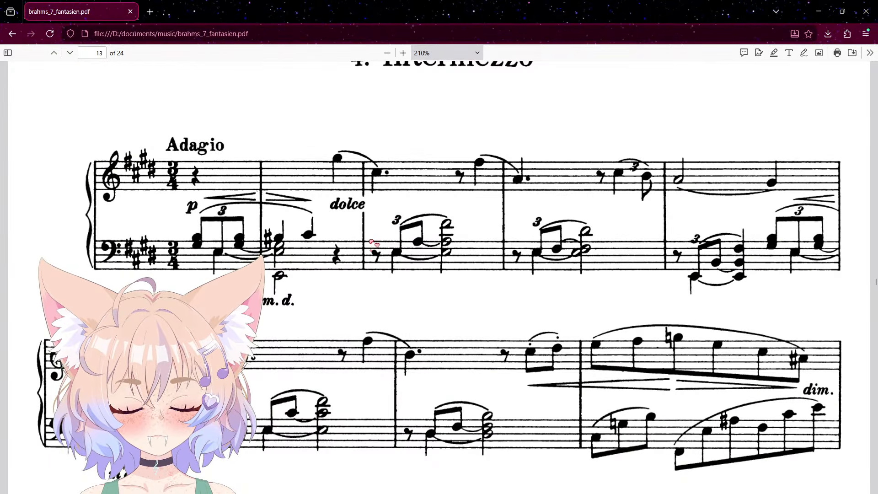
pyautogui.hotkey('alt', 'Tab')
pyautogui.scroll(5, 387, 261)
pyautogui.click(425, 274)
pyautogui.press('5')
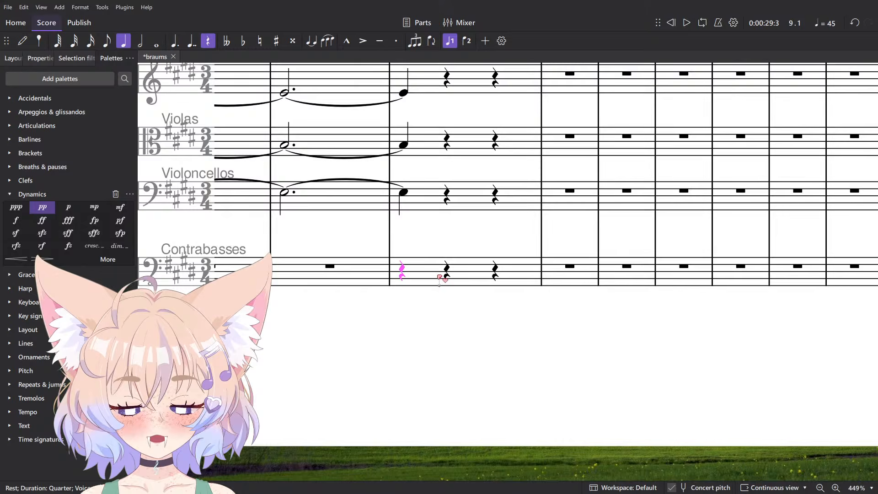
pyautogui.press('Escape')
pyautogui.click(465, 266)
pyautogui.hotkey('ctrl', '3')
pyautogui.hotkey('alt', 'Tab')
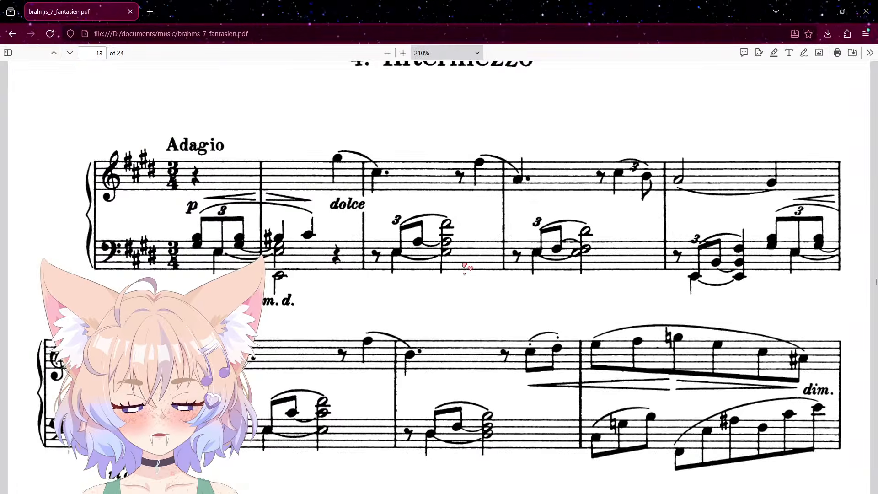
pyautogui.hotkey('alt', 'Tab')
# Enter C♯2 and G♮2 as the first two notes of the first triplet in the Contrabasses' measure 9.
pyautogui.scroll(5, 465, 266)
pyautogui.press('n')
pyautogui.press('b')
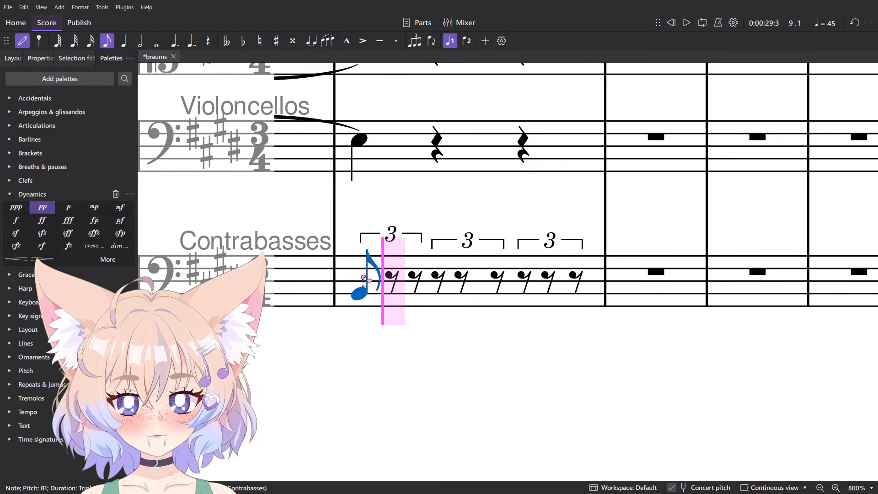
pyautogui.click(394, 263)
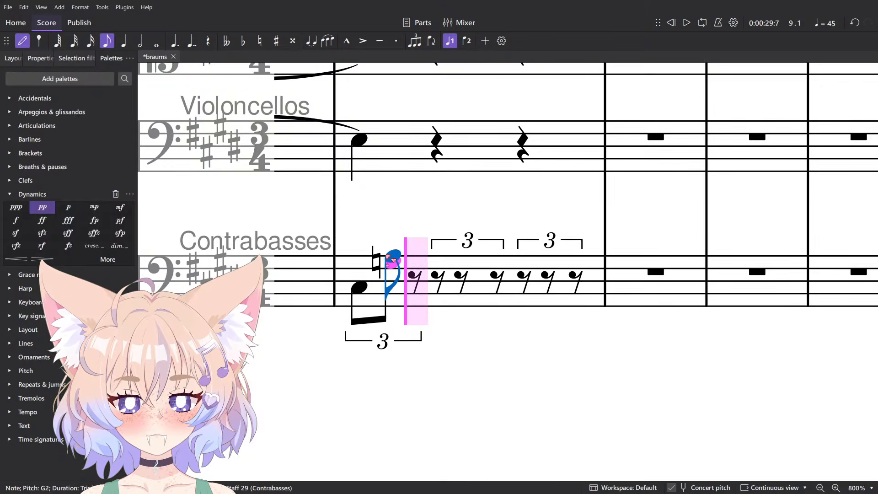
# Enter F♯1 and E2 in the Contrabasses' second triplet of measure 9 and F♯2 and C♯3 in the third, consulting the Brahms PDF.
pyautogui.hotkey('alt', 'Tab')
pyautogui.hotkey('alt', 'Tab')
pyautogui.hotkey('alt', 'Tab')
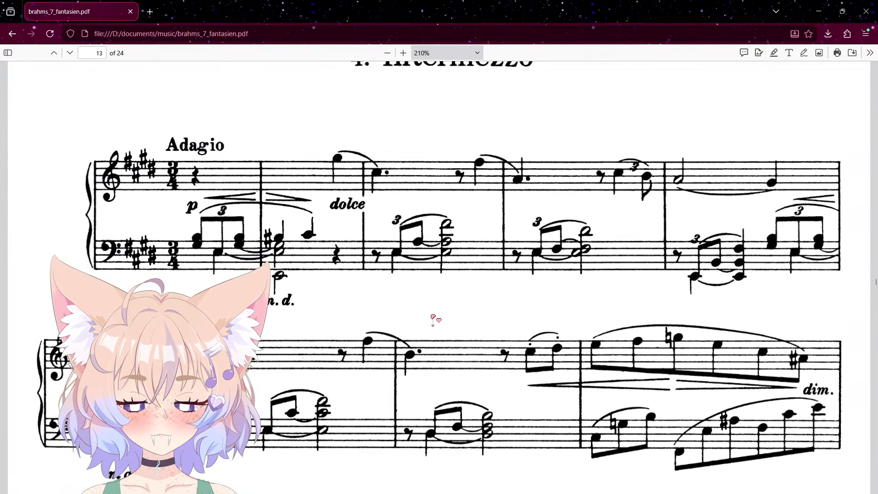
pyautogui.hotkey('alt', 'Tab')
pyautogui.hotkey('alt', 'Tab')
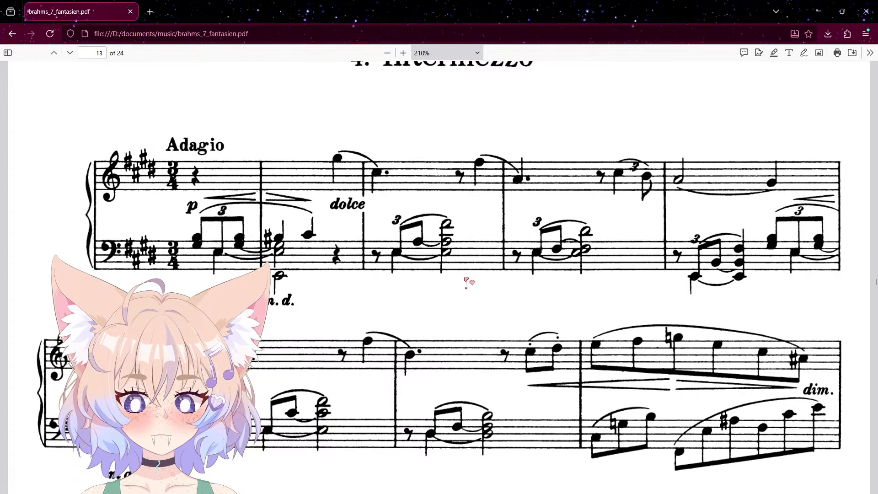
pyautogui.hotkey('alt', 'Tab')
pyautogui.click(522, 268)
pyautogui.hotkey('alt', 'Tab')
pyautogui.hotkey('alt', 'Tab')
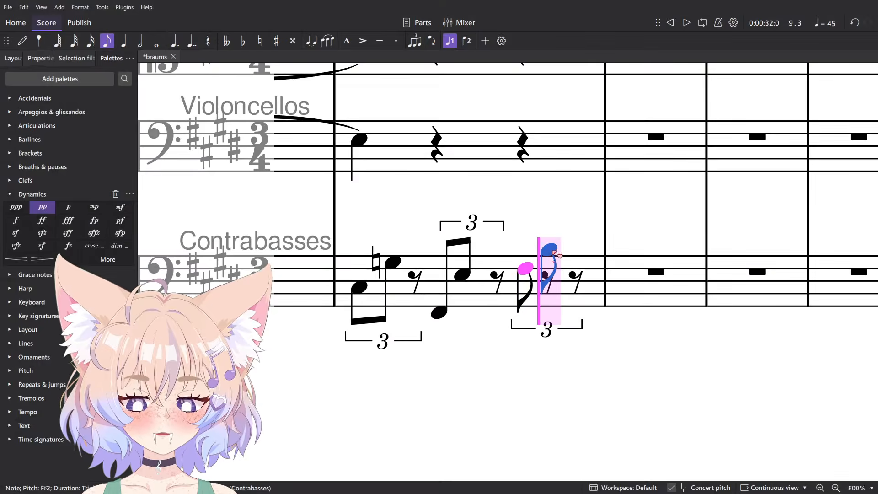
pyautogui.click(546, 246)
pyautogui.press('Escape')
# Play back measures 8 and 9 with the new Contrabasses line and compare them with the Brahms PDF.
pyautogui.click(398, 227)
pyautogui.press('space')
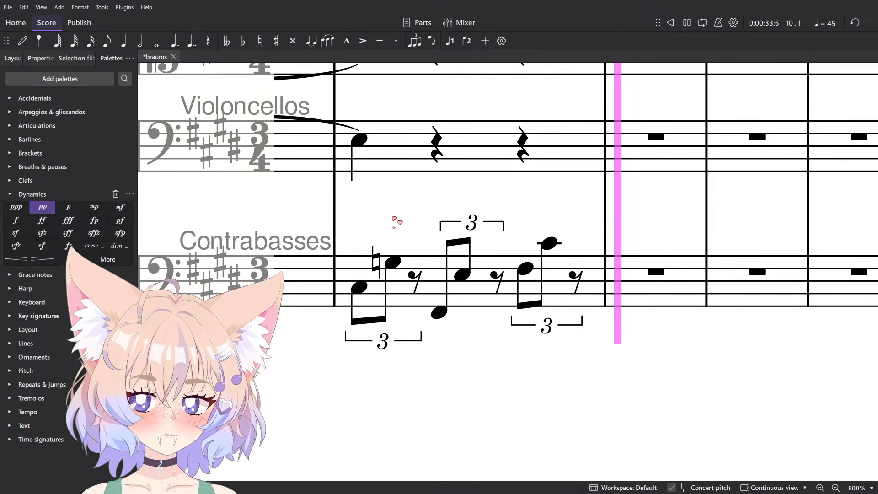
pyautogui.hotkey('ctrl', '-')
pyautogui.click(364, 206)
pyautogui.click(397, 223)
pyautogui.scroll(3, 398, 223)
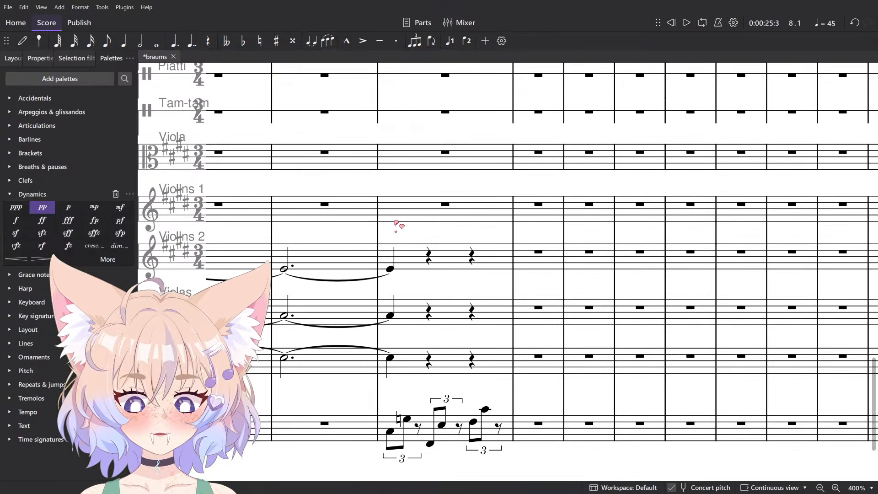
pyautogui.hotkey('alt', 'Tab')
pyautogui.hotkey('alt', 'Tab')
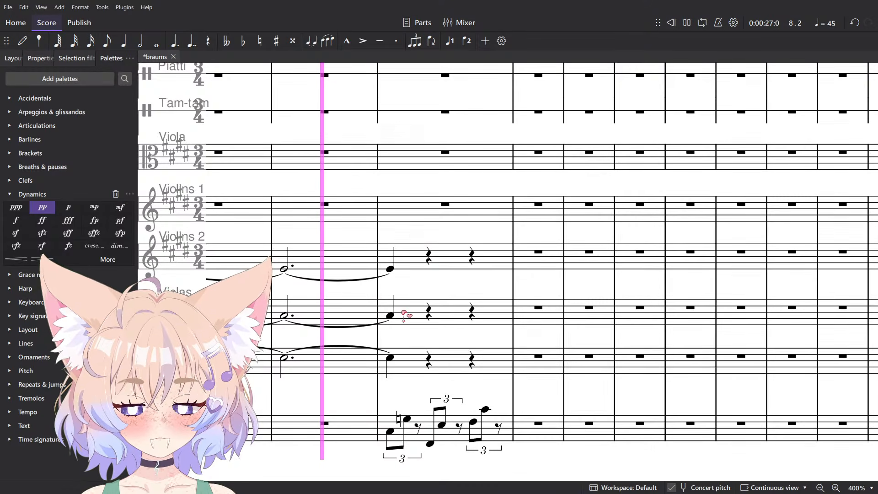
pyautogui.scroll(5, 393, 370)
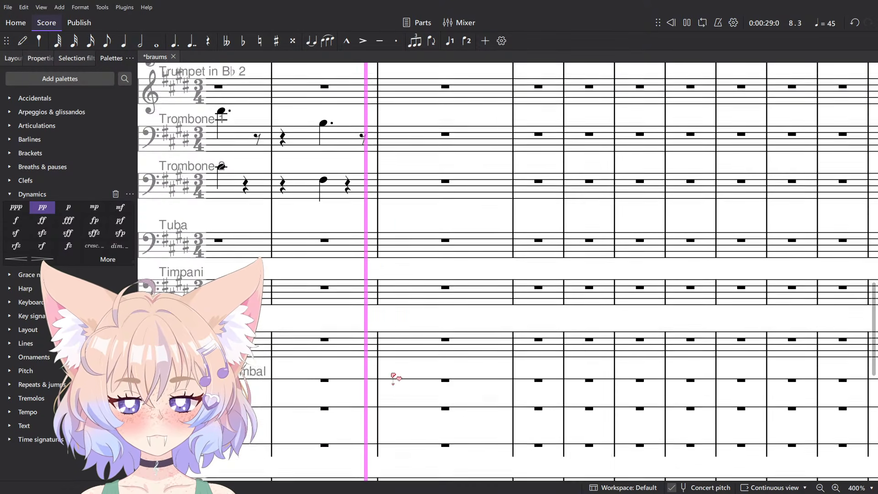
pyautogui.scroll(-3, 392, 375)
pyautogui.press('space')
# Lengthen the measure 9 quarter notes of Violins 2, Violas and Violoncellos to double whole notes and play back.
pyautogui.scroll(-4, 393, 379)
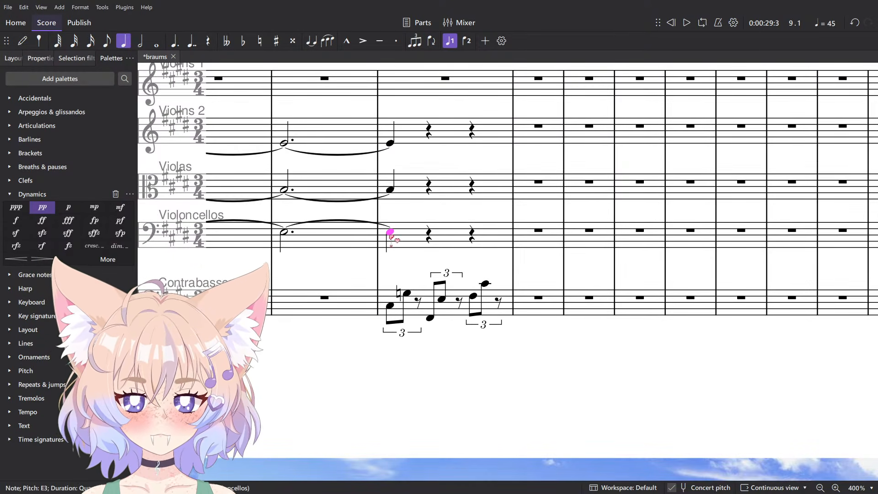
pyautogui.keyDown('shift'); pyautogui.click(392, 146); pyautogui.keyUp('shift')
pyautogui.press('8')
pyautogui.press('space')
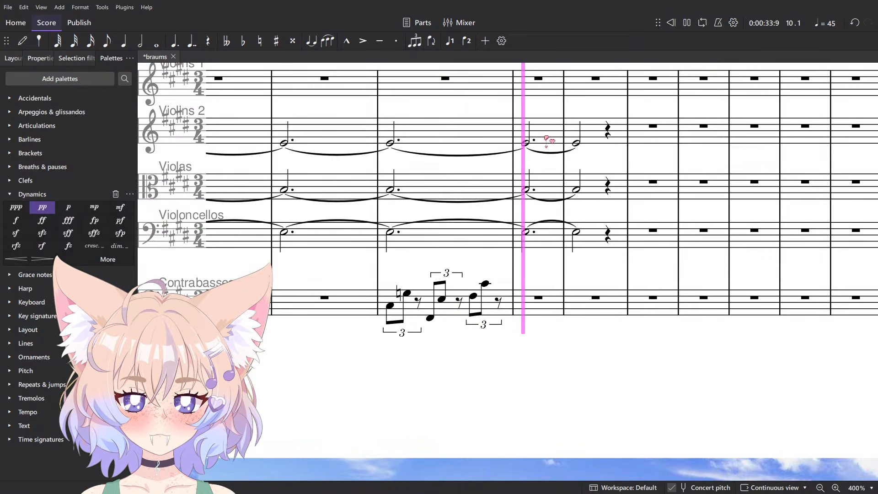
pyautogui.press('space')
# Delete the tied notes of Violins 2, Violas and Violoncellos in measures 10 and 11.
pyautogui.click(546, 138)
pyautogui.keyDown('shift'); pyautogui.click(603, 237); pyautogui.keyUp('shift')
pyautogui.press('Delete')
# Set the measure 9 notes of Violins 2, Violas and Violoncellos to quarter notes and play the measure back.
pyautogui.click(418, 139)
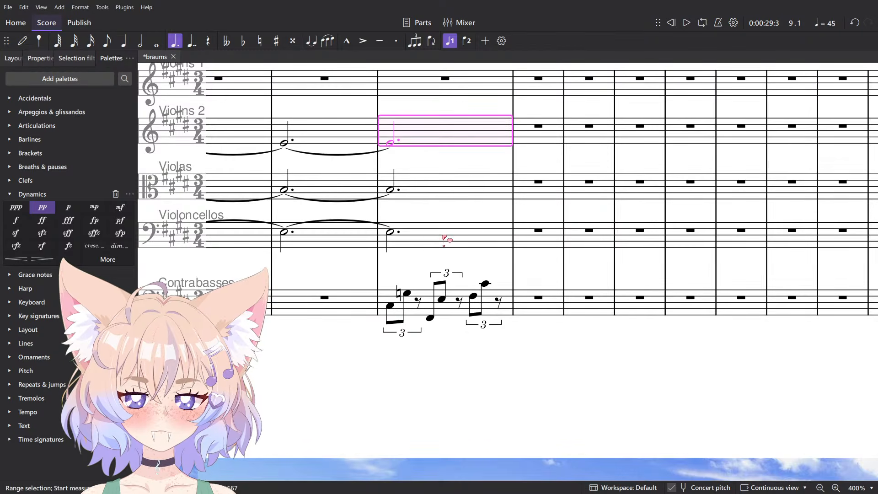
pyautogui.keyDown('shift'); pyautogui.click(444, 230); pyautogui.keyUp('shift')
pyautogui.press('5')
pyautogui.press('space')
pyautogui.scroll(-6, 453, 213)
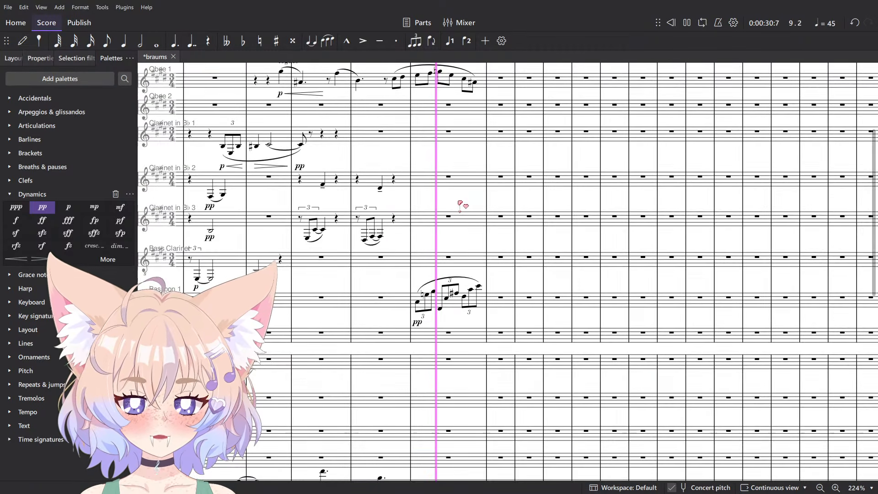
pyautogui.scroll(4, 464, 200)
pyautogui.press('space')
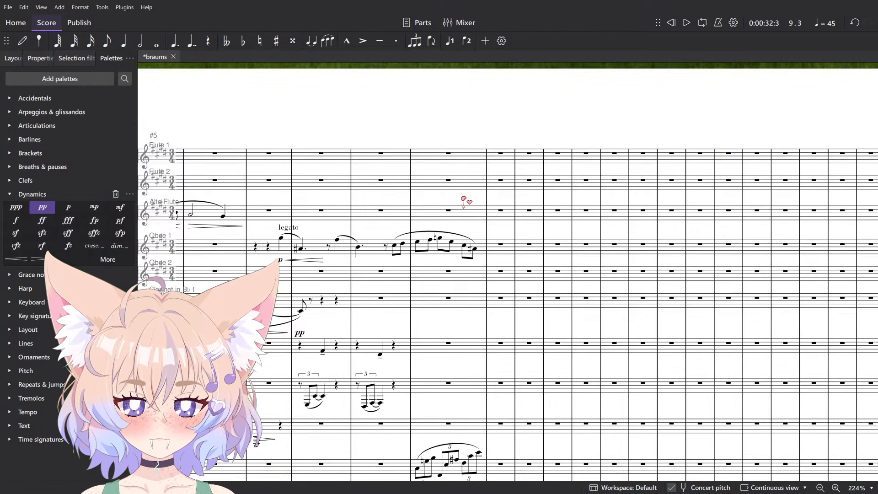
# Add a crescendo hairpin under Oboe 1 from the last two eighths of measure 8 through the second eighth of measure 9.
pyautogui.scroll(8, 459, 211)
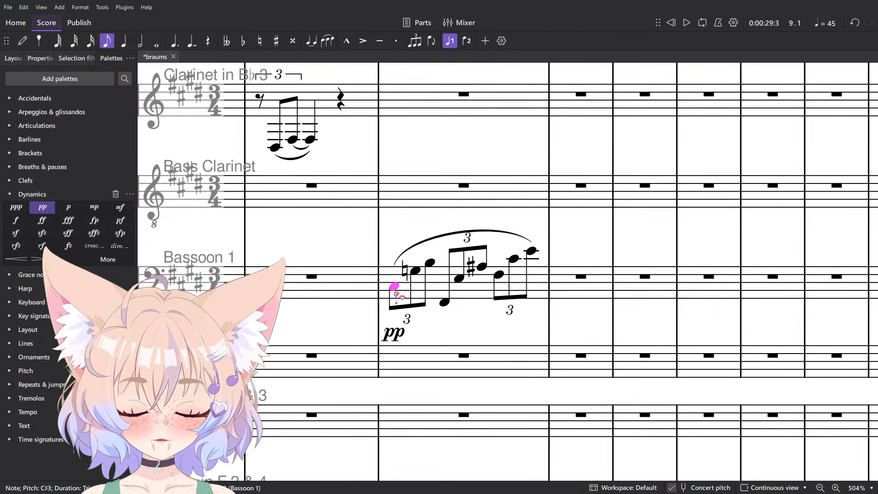
pyautogui.scroll(10, 398, 296)
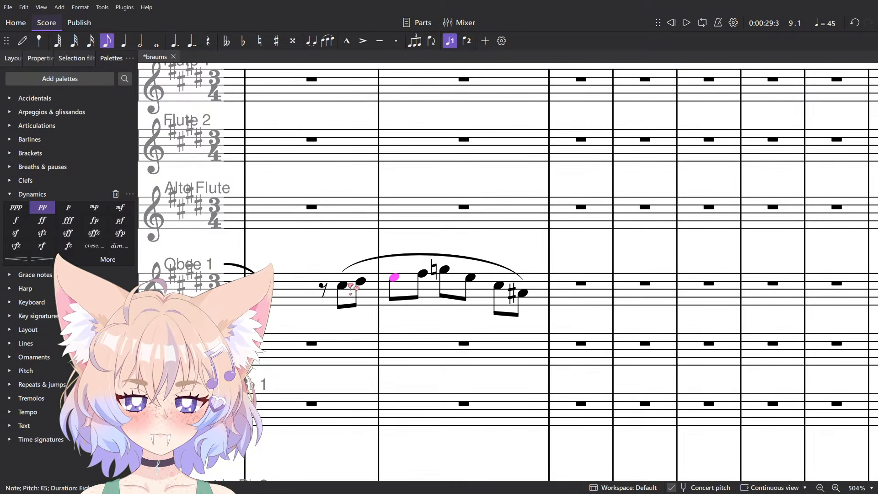
pyautogui.click(350, 286)
pyautogui.moveTo(401, 275); pyautogui.dragTo(361, 290)
pyautogui.click(352, 254)
pyautogui.keyDown('shift'); pyautogui.click(382, 296); pyautogui.keyUp('shift')
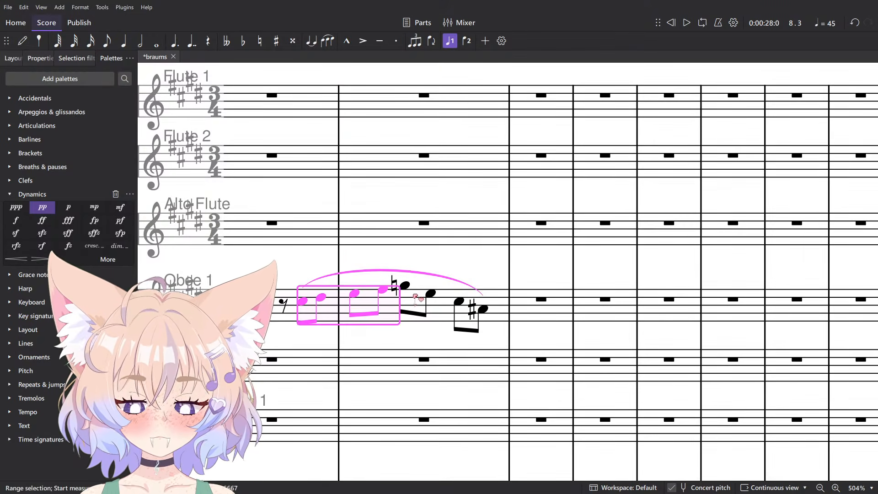
pyautogui.hotkey('shift', ',')
# Add a diminuendo hairpin under Oboe 1's measure 9 from the G♮5 to the final A♯4, and play back.
pyautogui.click(405, 286)
pyautogui.keyDown('shift'); pyautogui.click(483, 312); pyautogui.keyUp('shift')
pyautogui.hotkey('shift', '.')
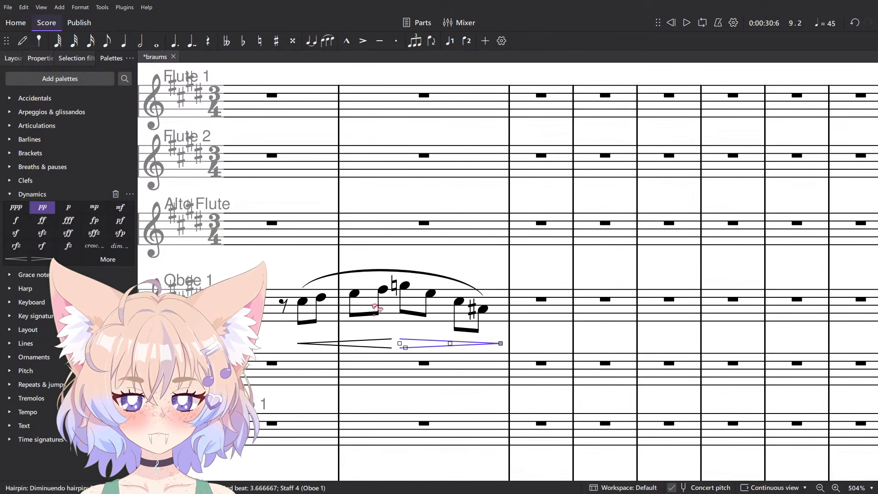
pyautogui.click(441, 271)
pyautogui.press('space')
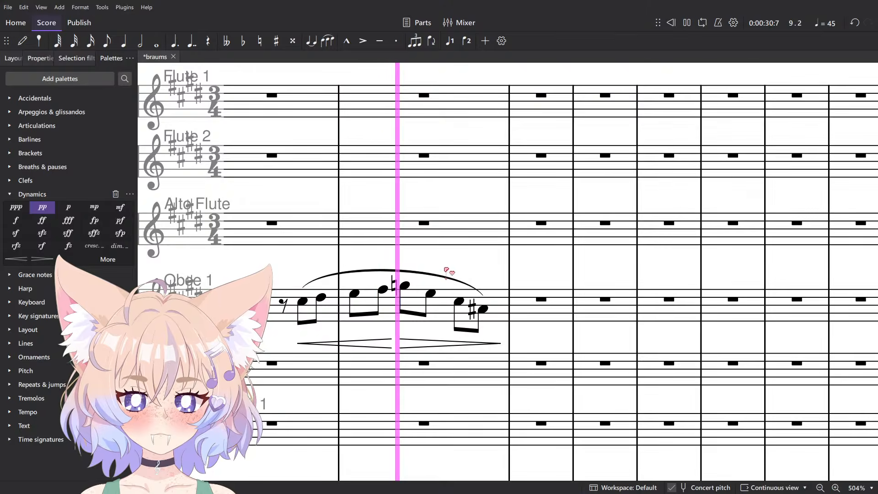
pyautogui.scroll(-10, 440, 270)
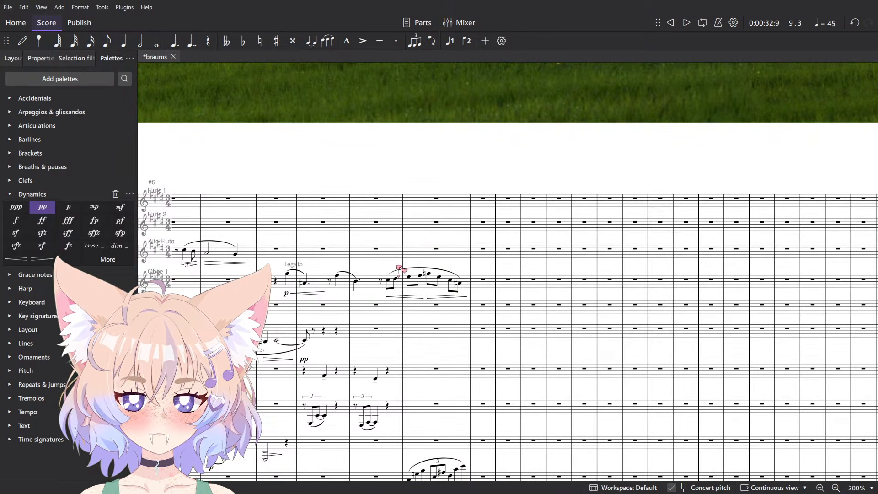
# Move the Oboe 1 passage of measures 6 to 9, with its dynamics and slurs, to the Alto Flute and play it back.
pyautogui.hscroll(-2, 337, 272)
pyautogui.click(322, 264)
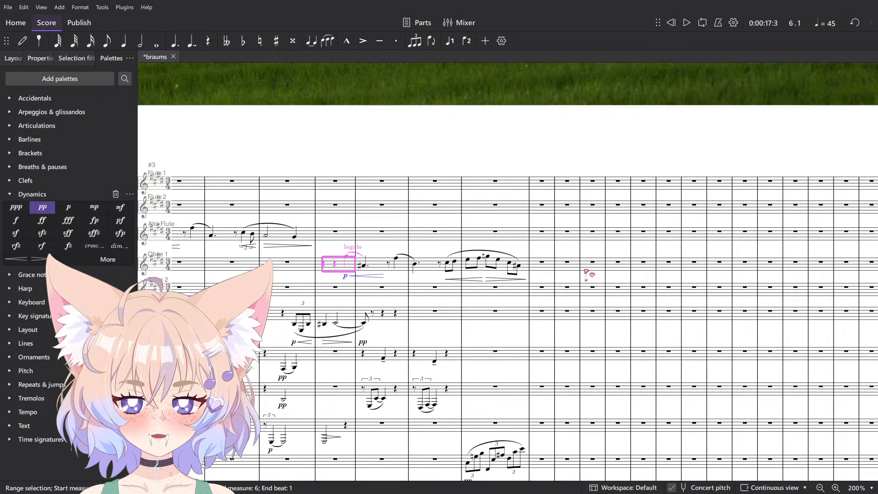
pyautogui.keyDown('shift'); pyautogui.click(519, 265); pyautogui.keyUp('shift')
pyautogui.hotkey('ctrl', 'x')
pyautogui.click(336, 231)
pyautogui.hotkey('ctrl', 'v')
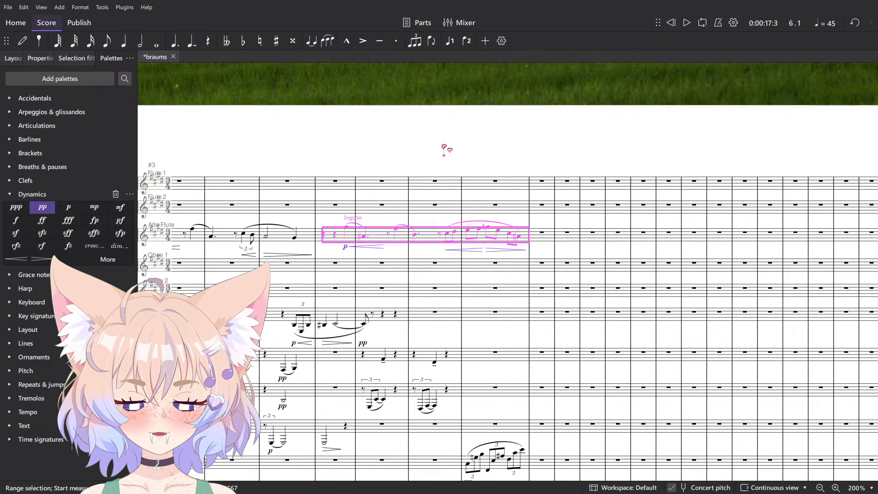
pyautogui.press('space')
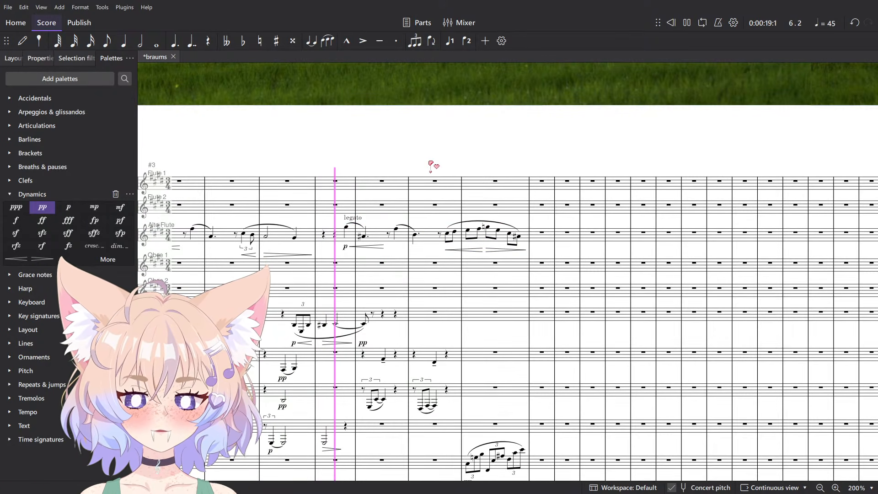
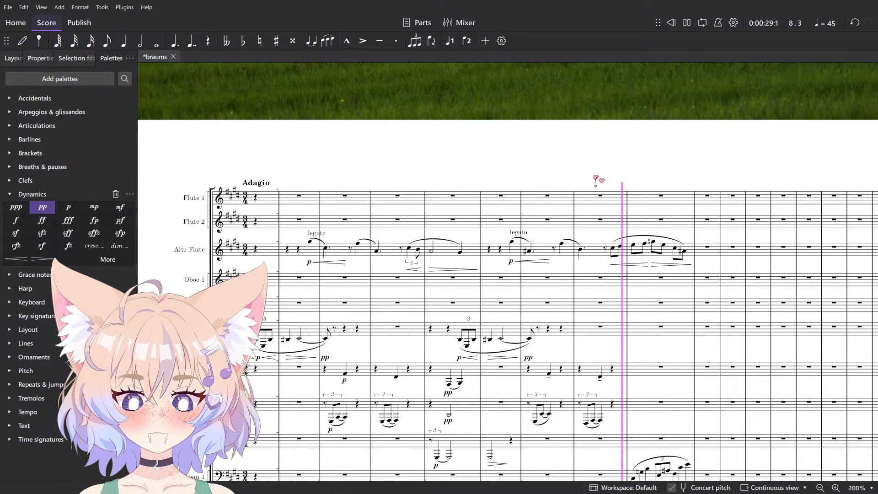
pyautogui.moveTo(707, 247); pyautogui.dragTo(504, 130)
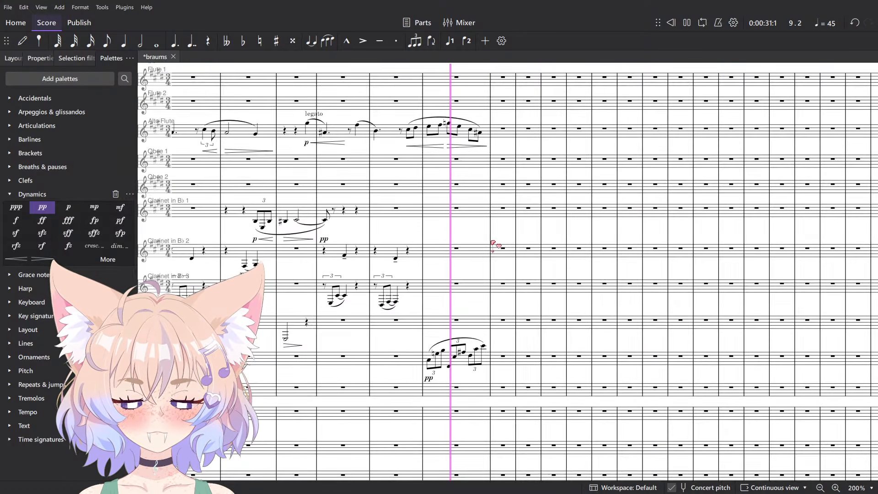
pyautogui.scroll(-6, 493, 243)
pyautogui.scroll(-8, 498, 244)
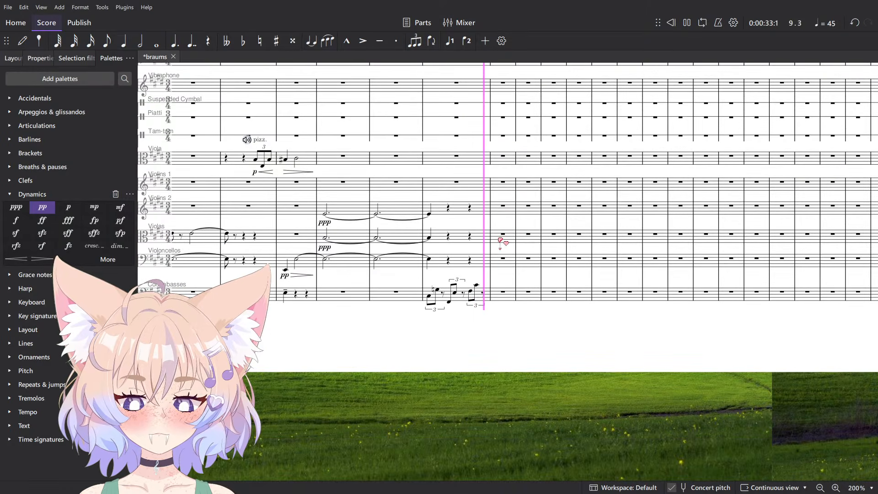
pyautogui.press('space')
# Lengthen the tied measure 9 note of Violins 2 to a dotted half note.
pyautogui.scroll(6, 500, 240)
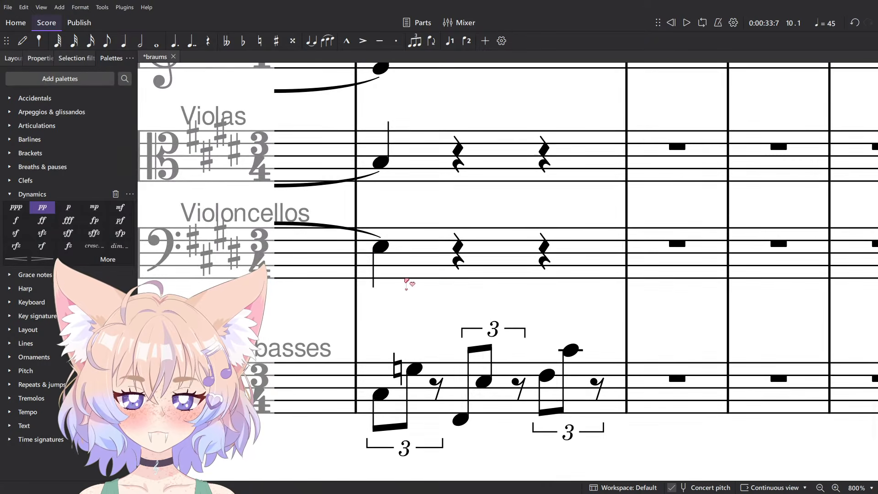
pyautogui.click(380, 247)
pyautogui.moveTo(479, 201); pyautogui.dragTo(490, 286)
pyautogui.scroll(-3, 481, 298)
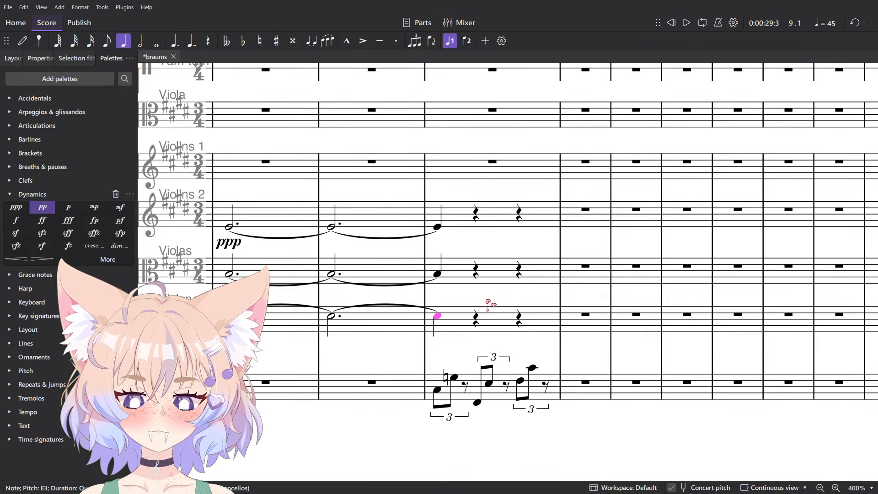
pyautogui.scroll(2, 481, 298)
pyautogui.press('n')
pyautogui.press('Escape')
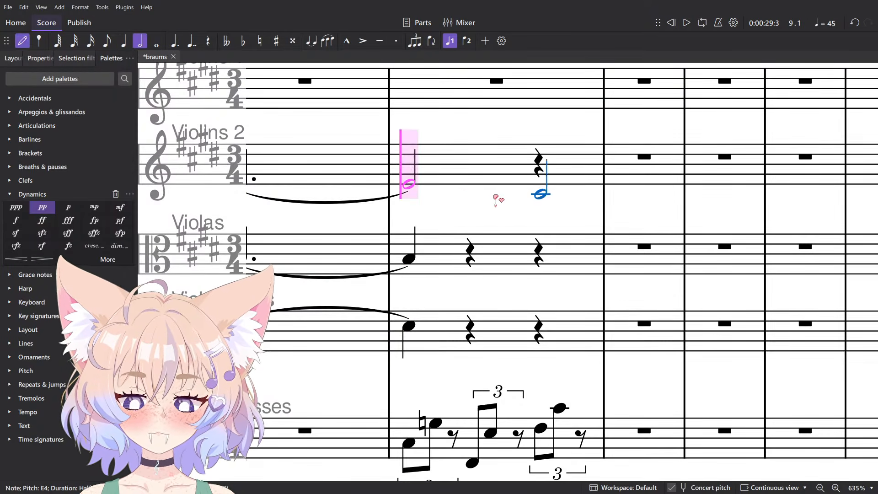
pyautogui.press('.')
# Add half notes on beat 2 of measure 9, C♯4 in the Violas and F♯3 in the Violoncellos, and play the measure back.
pyautogui.click(414, 258)
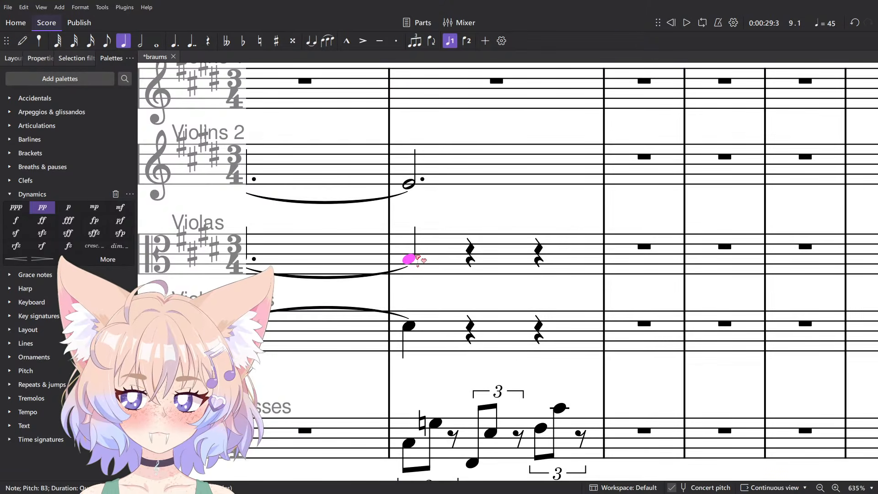
pyautogui.press('n')
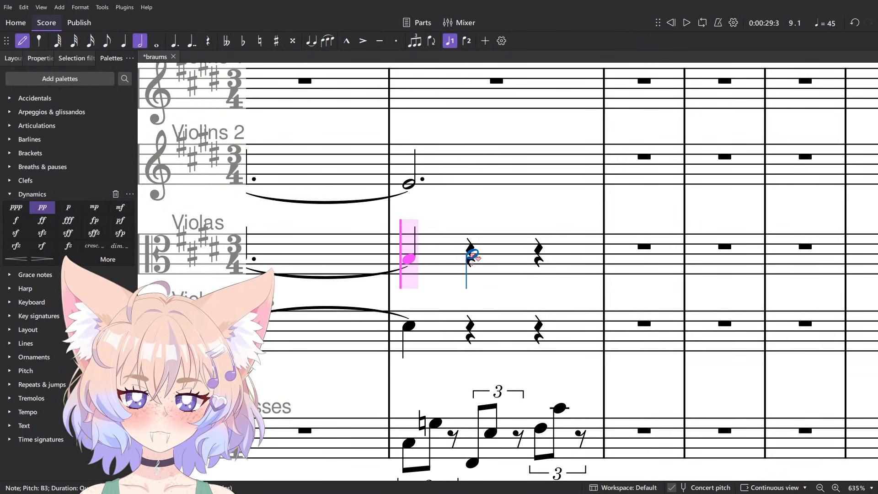
pyautogui.click(473, 254)
pyautogui.press('Escape')
pyautogui.press('n')
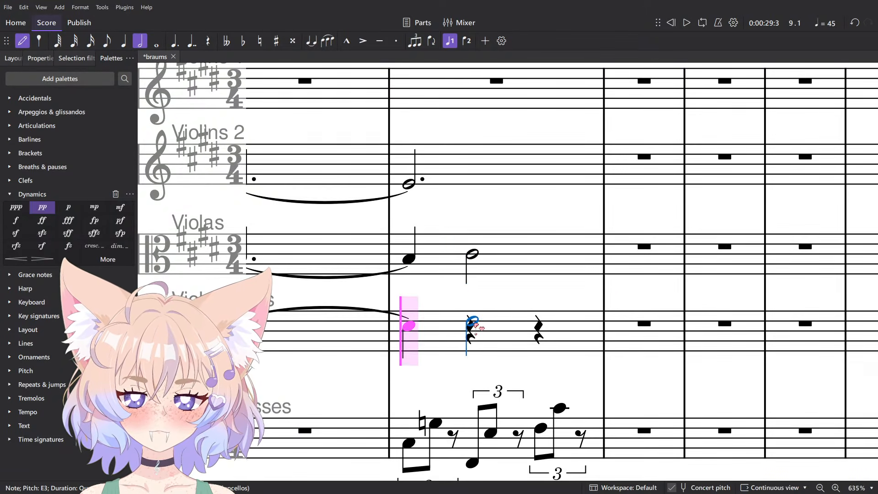
pyautogui.click(472, 322)
pyautogui.press('Escape')
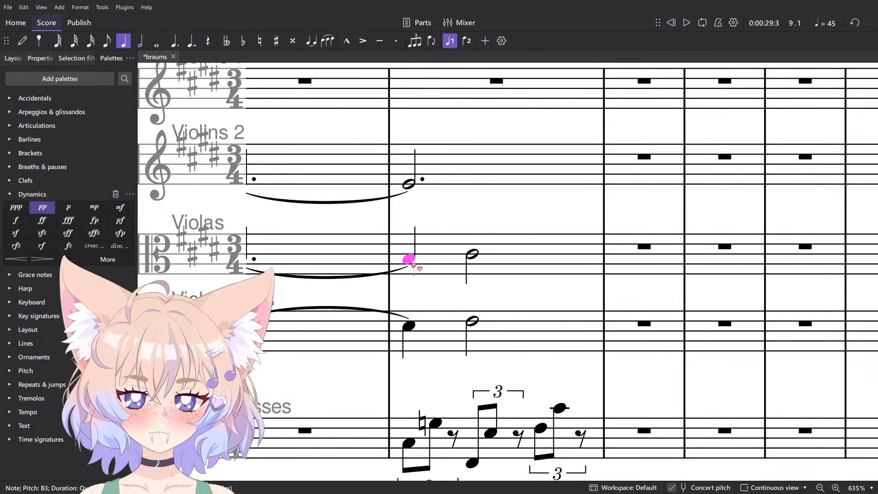
pyautogui.click(473, 255)
pyautogui.scroll(-5, 473, 255)
pyautogui.click(467, 241)
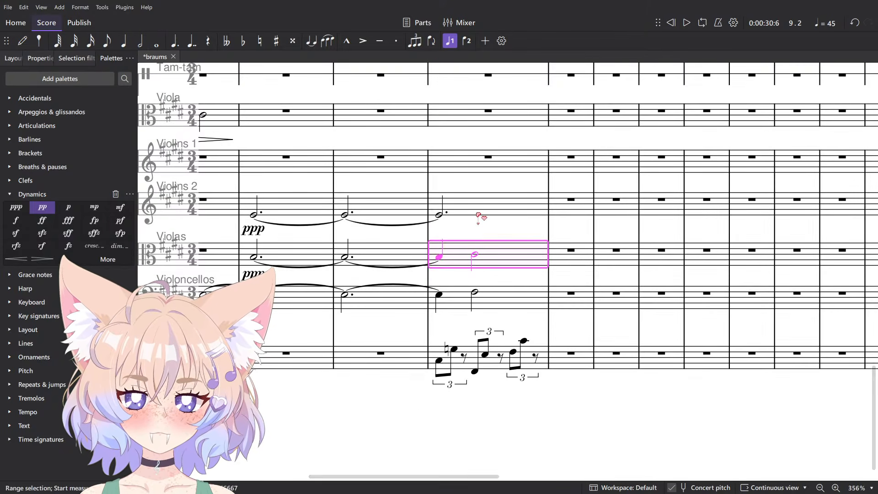
pyautogui.press('space')
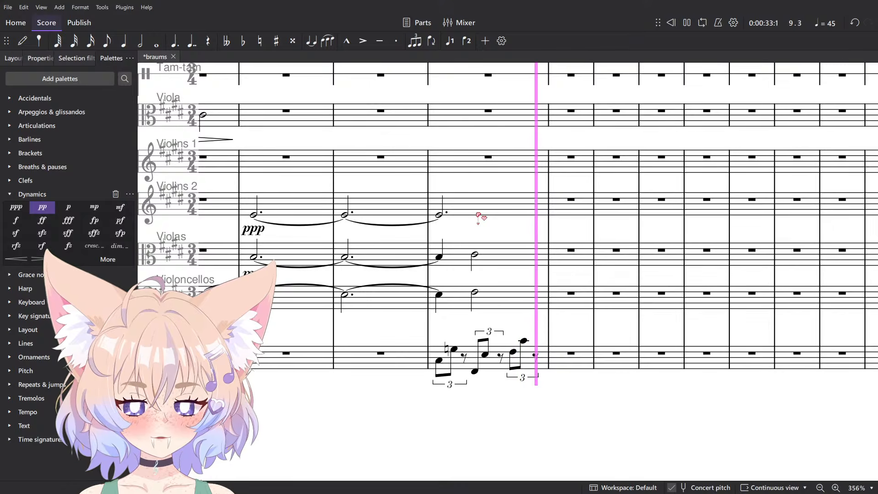
pyautogui.press('space')
# Lower the measure 9 half notes to A♯3 in the Violas and C♯3 in the Violoncellos, checking them by playback.
pyautogui.scroll(5, 480, 217)
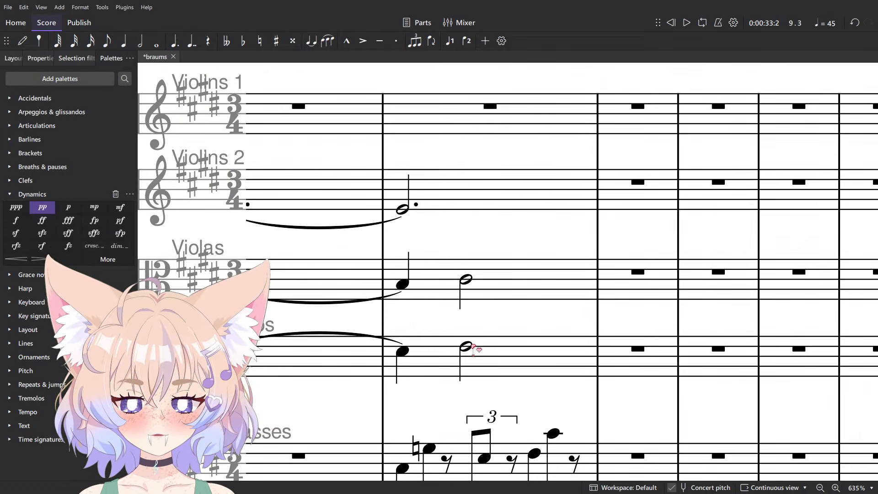
pyautogui.moveTo(474, 347); pyautogui.dragTo(419, 321)
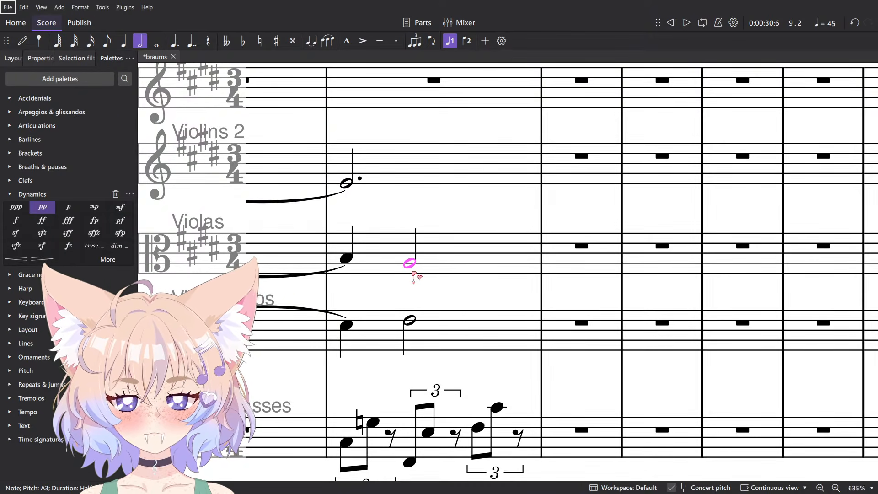
pyautogui.press('Down')
pyautogui.press('Escape')
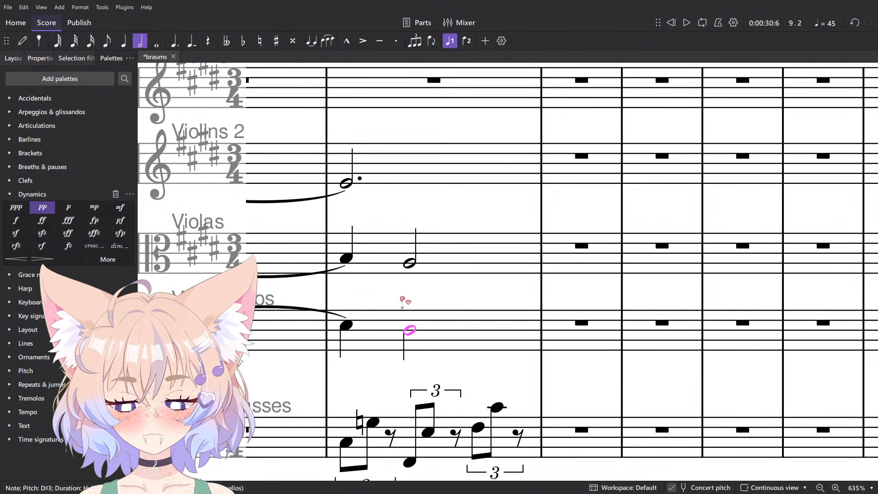
pyautogui.press('space')
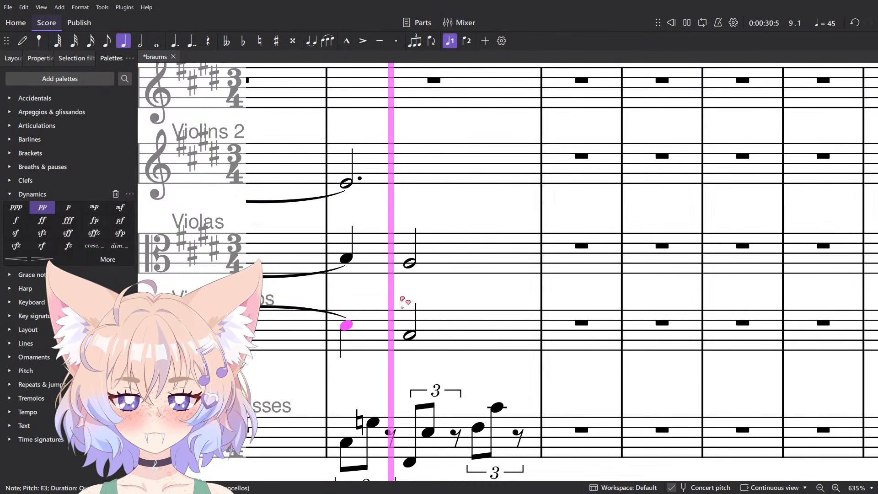
pyautogui.press('space')
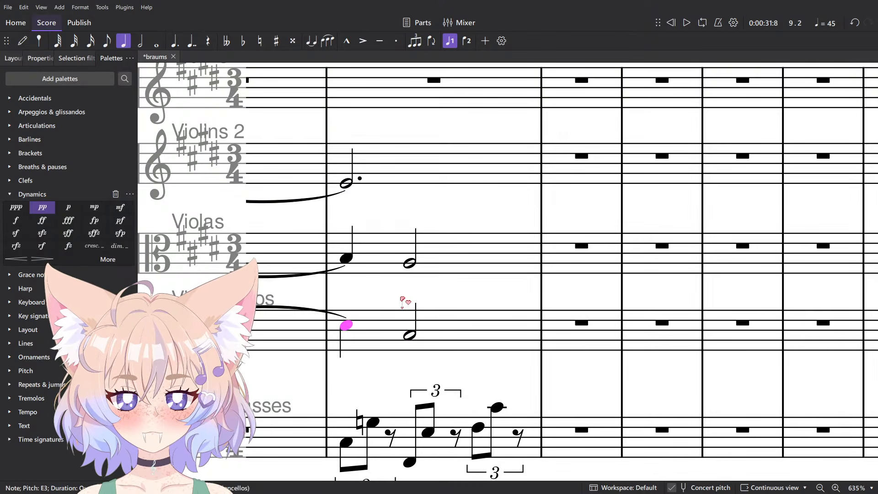
pyautogui.press('space')
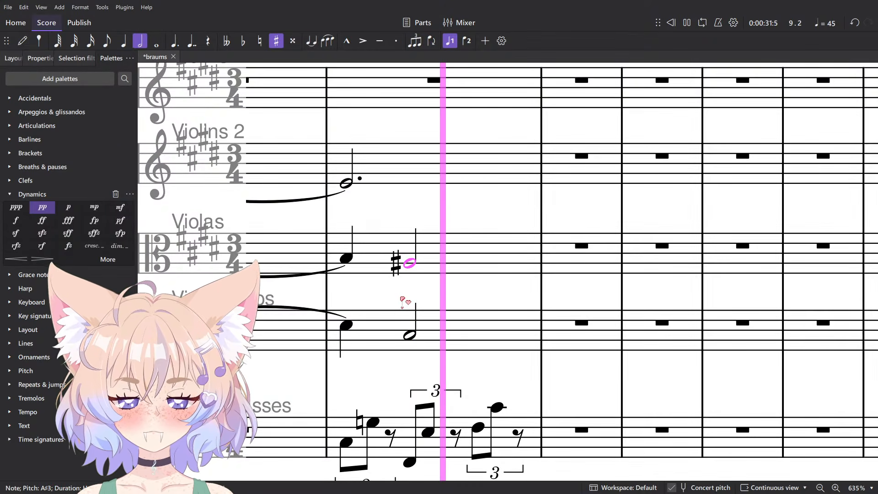
pyautogui.press('space')
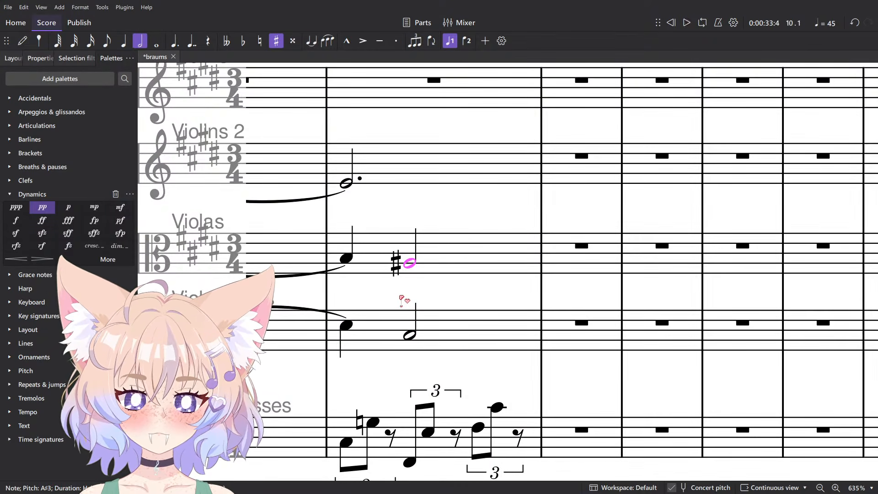
# Following the PDF, enter half notes at the start of measure 10, B3 in the Violas and B2 in the Violoncellos.
pyautogui.scroll(-1, 443, 296)
pyautogui.hotkey('alt', 'Tab')
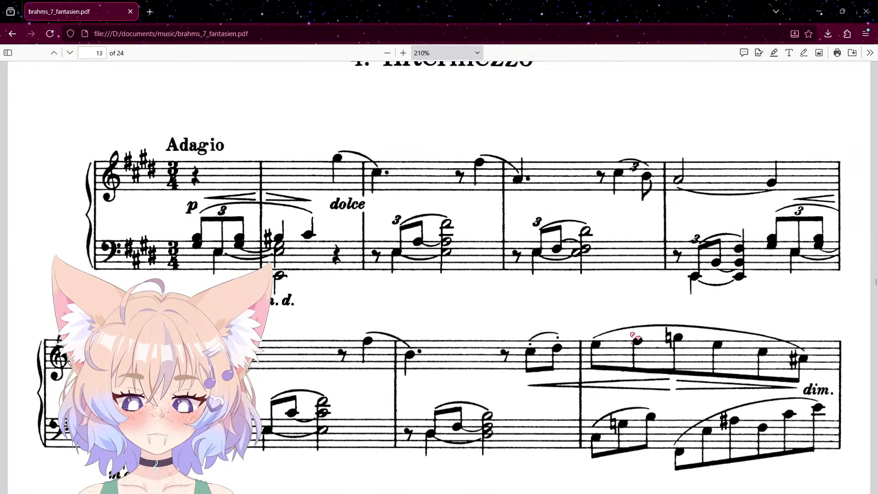
pyautogui.scroll(-3, 589, 338)
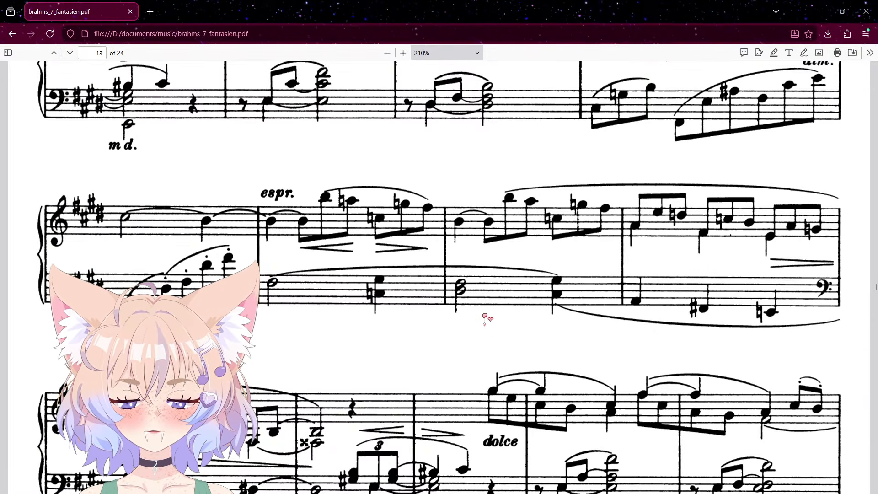
pyautogui.hotkey('alt', 'Tab')
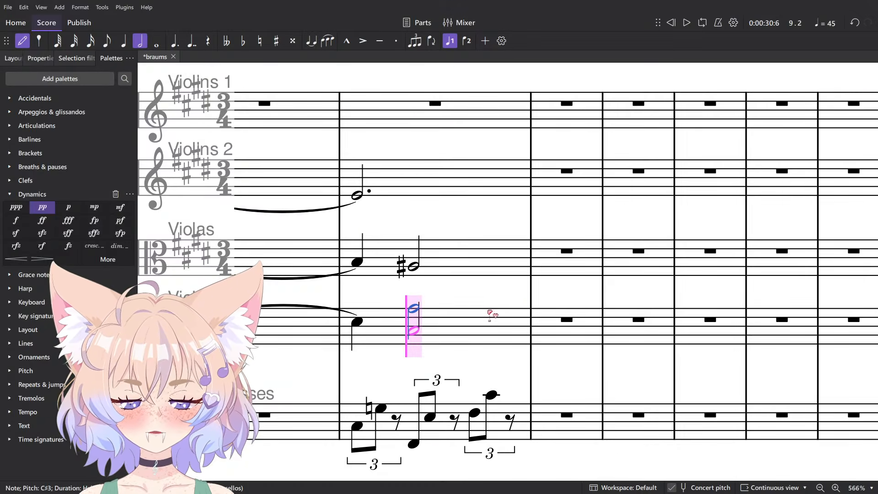
pyautogui.scroll(1, 492, 315)
pyautogui.click(553, 334)
pyautogui.click(402, 263)
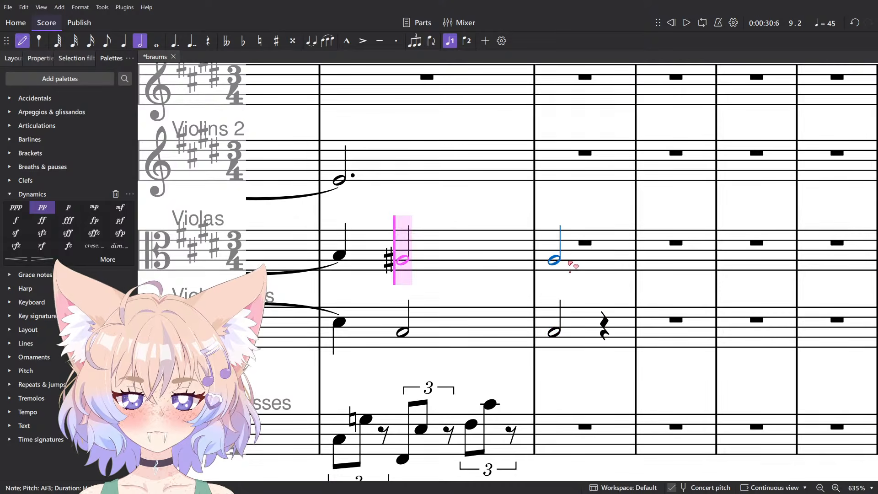
pyautogui.click(565, 261)
pyautogui.press('Escape')
pyautogui.press('Up')
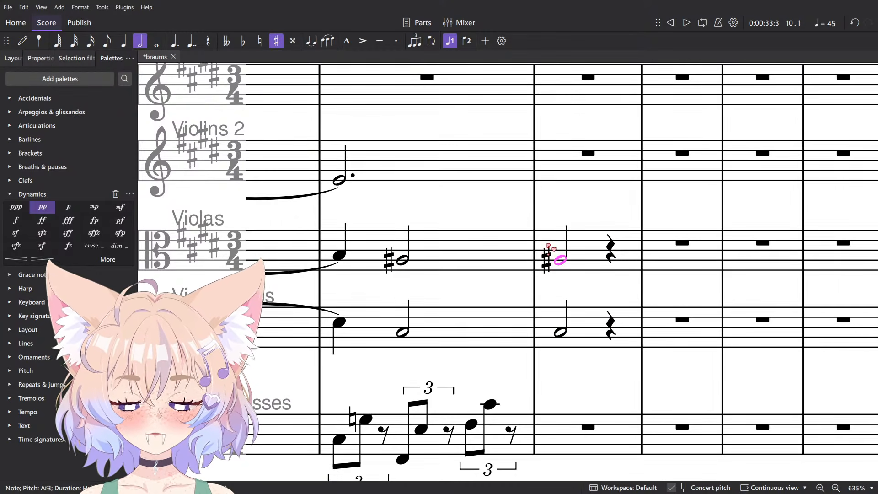
pyautogui.press('Up')
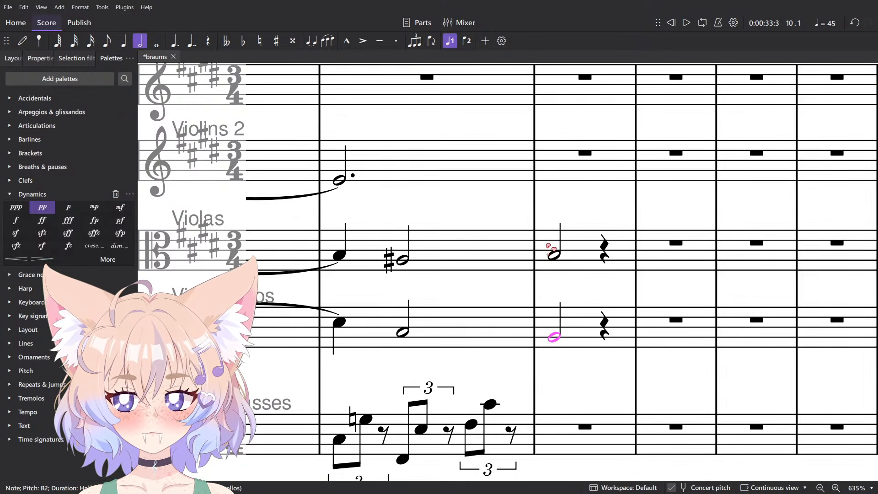
# Enter a dotted half note D♯4 in measure 10 of Violins 2.
pyautogui.click(346, 181)
pyautogui.press('n')
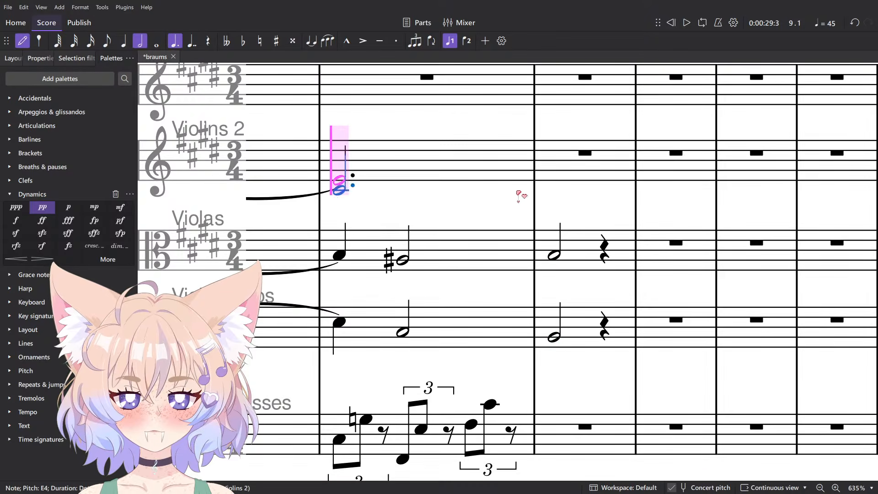
pyautogui.click(554, 175)
pyautogui.press('Escape')
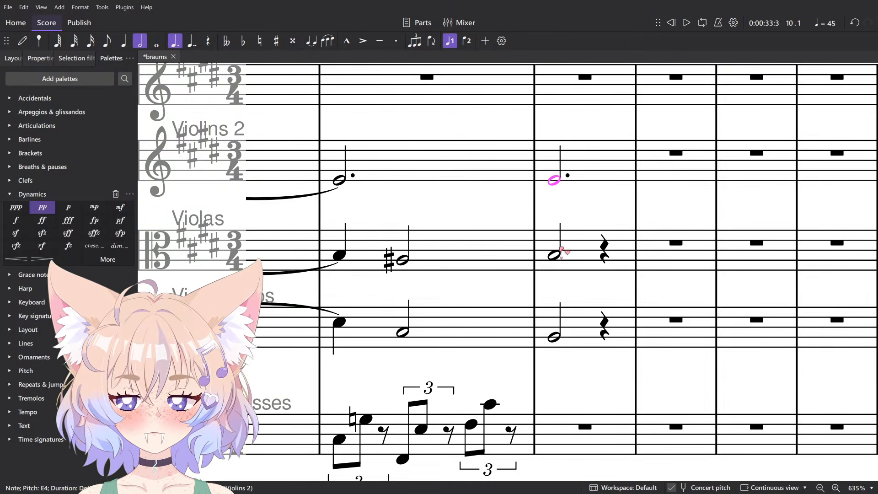
pyautogui.press('Down')
# Raise the Violoncellos' measure 10 half note to F♯3 and play the measure back.
pyautogui.click(403, 333)
pyautogui.moveTo(554, 337); pyautogui.dragTo(558, 319)
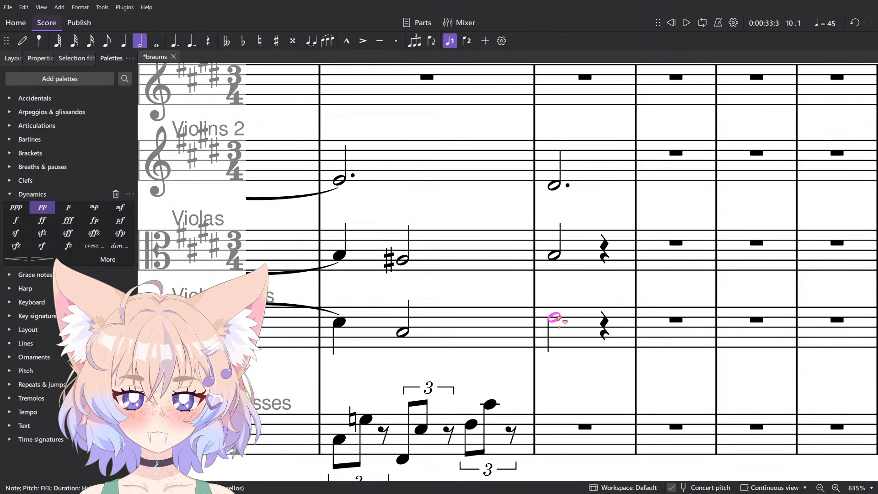
pyautogui.press('space')
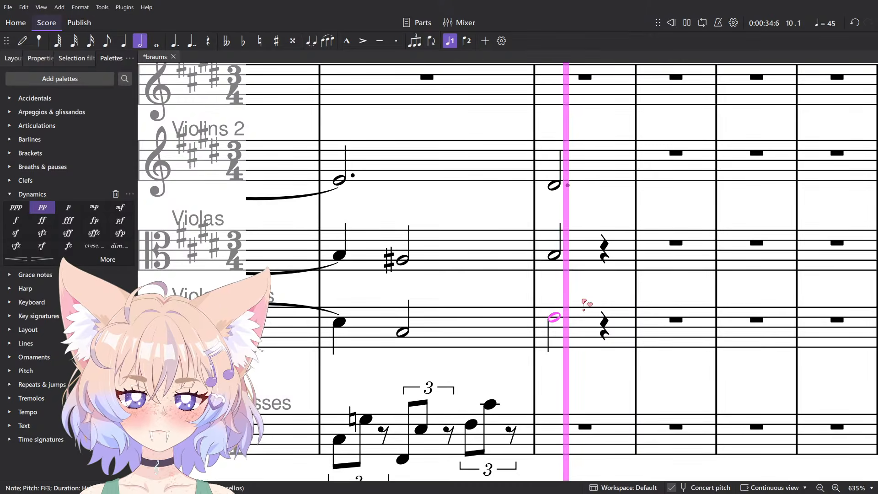
pyautogui.press('space')
# Following the PDF, enter an eighth note at the start of measure 10 in the Contrabasses.
pyautogui.scroll(-6, 331, 231)
pyautogui.hotkey('alt', 'Tab')
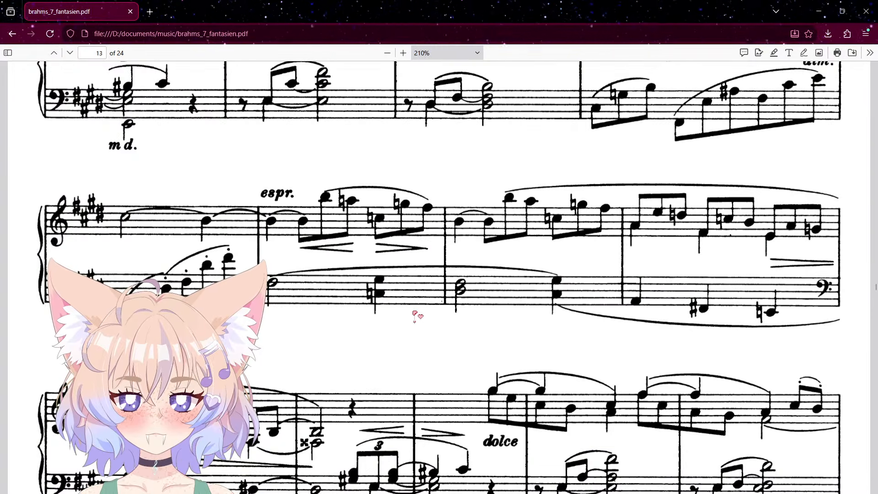
pyautogui.scroll(-1, 415, 315)
pyautogui.hotkey('alt', 'Tab')
pyautogui.click(401, 324)
pyautogui.scroll(5, 441, 310)
pyautogui.press('n')
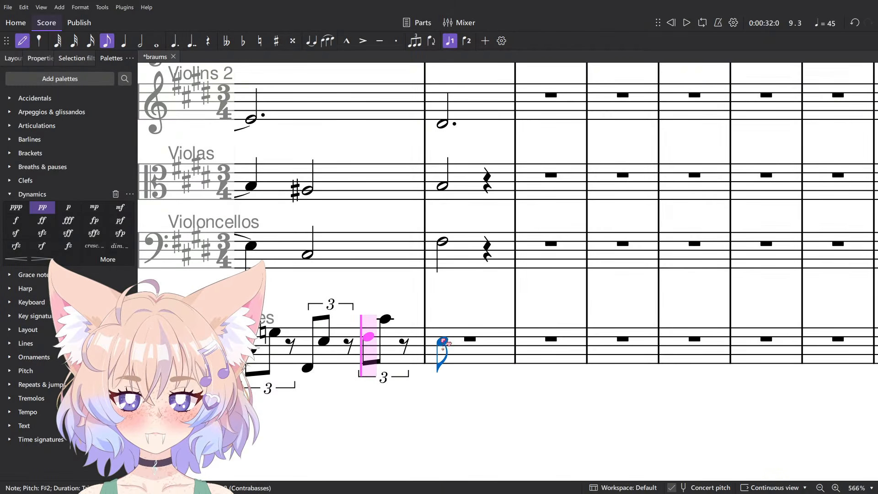
pyautogui.click(452, 371)
pyautogui.press('Escape')
pyautogui.hotkey('alt', 'Tab')
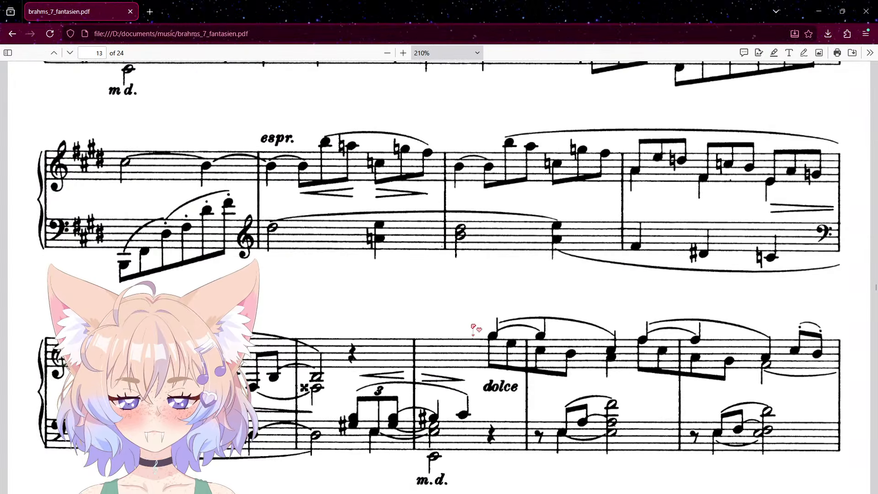
# Raise the Contrabasses' measure 10 note to B1, make it a quarter note and play back from measure 9.
pyautogui.hotkey('alt', 'Tab')
pyautogui.press('Up')
pyautogui.press('Up')
pyautogui.press('Up')
pyautogui.press('Up')
pyautogui.press('Up')
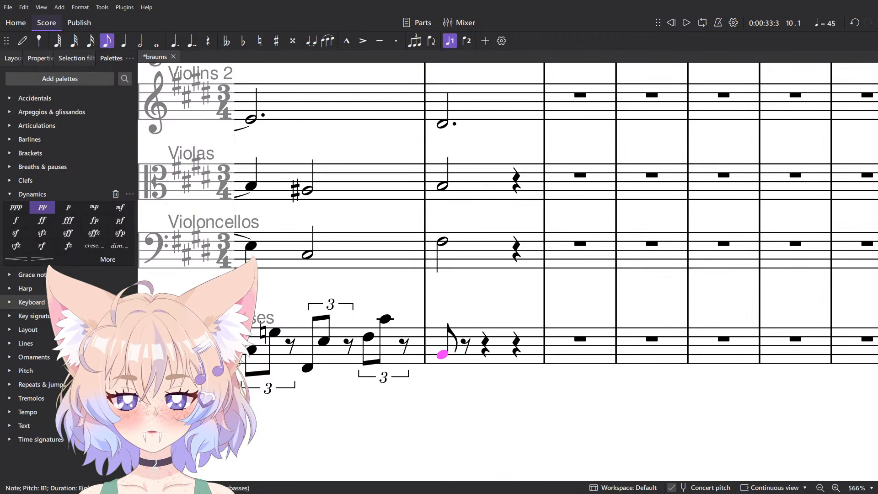
pyautogui.press('5')
pyautogui.click(282, 343)
pyautogui.press('space')
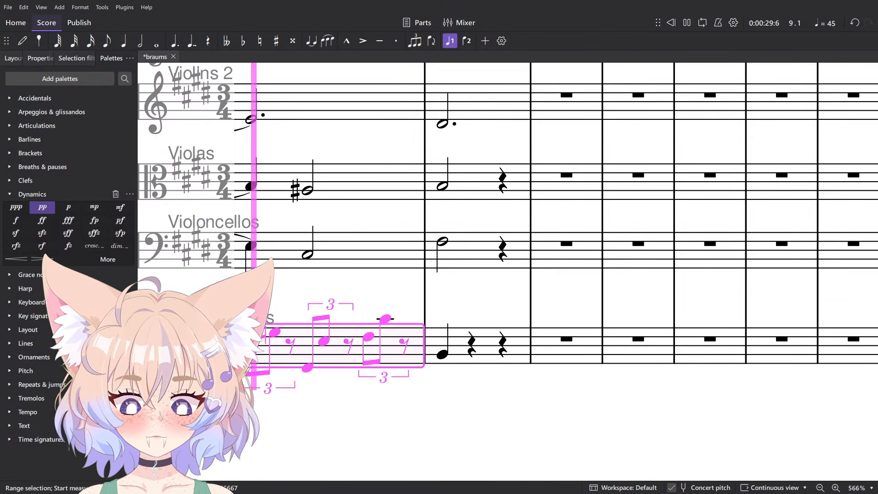
pyautogui.press('space')
pyautogui.press('Escape')
# Lengthen the second note of each Contrabasses triplet in measure 9 to a quarter note and play the passage back.
pyautogui.click(275, 332)
pyautogui.keyDown('ctrl'); pyautogui.click(307, 367); pyautogui.keyUp('ctrl')
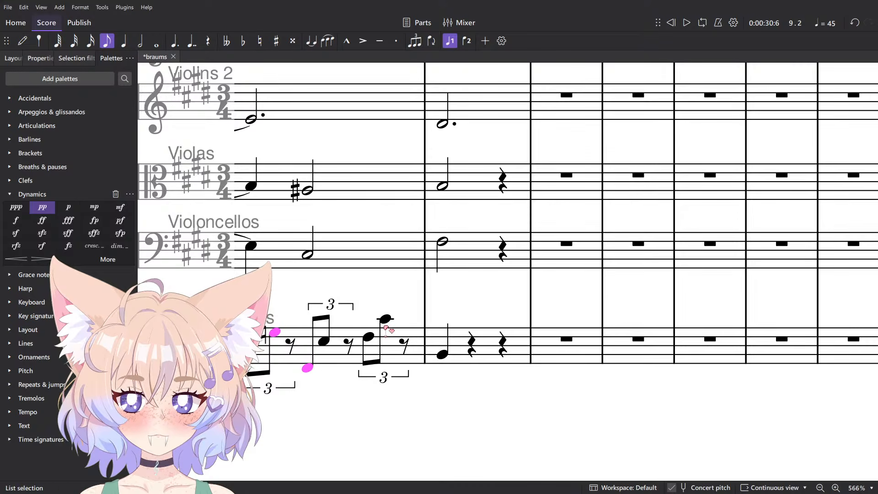
pyautogui.click(275, 333)
pyautogui.keyDown('ctrl'); pyautogui.click(324, 341); pyautogui.keyUp('ctrl')
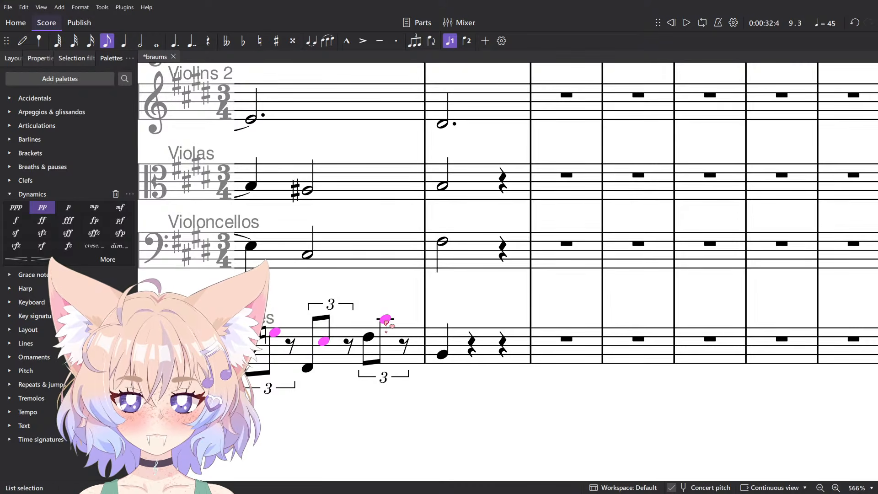
pyautogui.keyDown('shift'); pyautogui.click(387, 320); pyautogui.keyUp('shift')
pyautogui.keyDown('ctrl'); pyautogui.scroll(-5, 377, 316); pyautogui.keyUp('ctrl')
pyautogui.press('space')
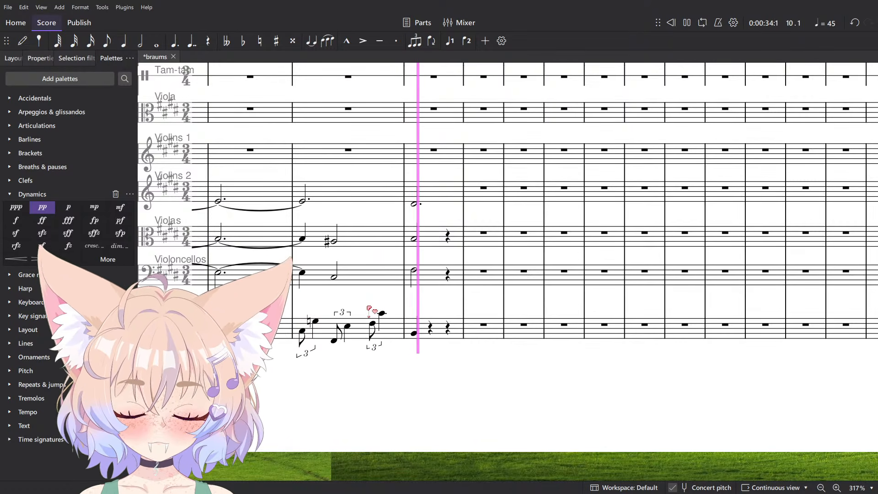
pyautogui.press('space')
# Following the PDF, enter a half note C♯5 and a quarter note B4 in measure 10 of the Alto Flute.
pyautogui.scroll(10, 380, 301)
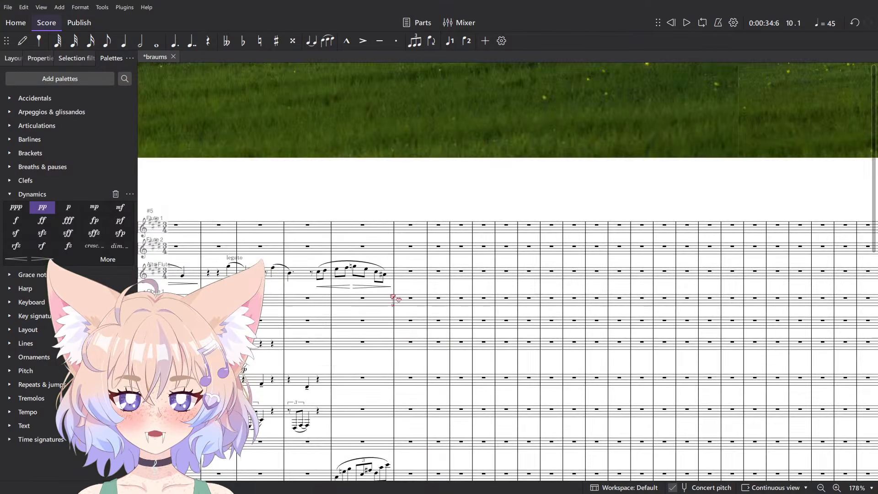
pyautogui.hotkey('alt', 'Tab')
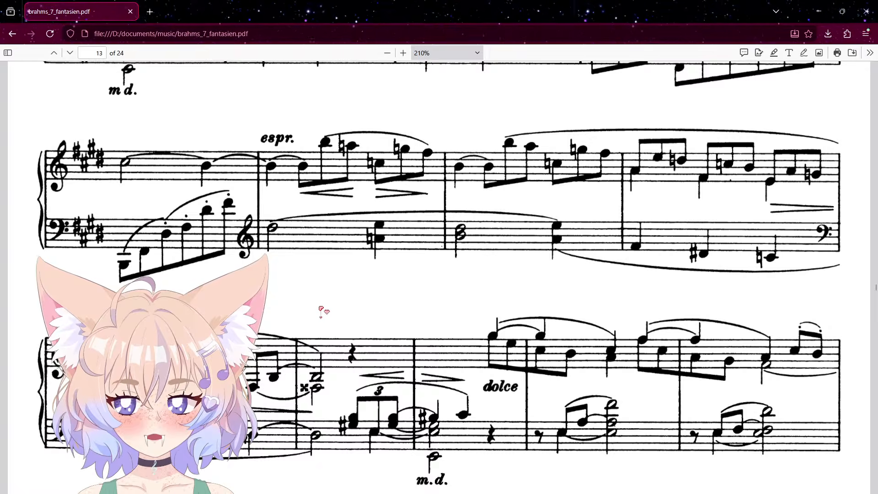
pyautogui.hotkey('alt', 'Tab')
pyautogui.press('n')
pyautogui.hotkey('alt', 'Tab')
pyautogui.hotkey('alt', 'Tab')
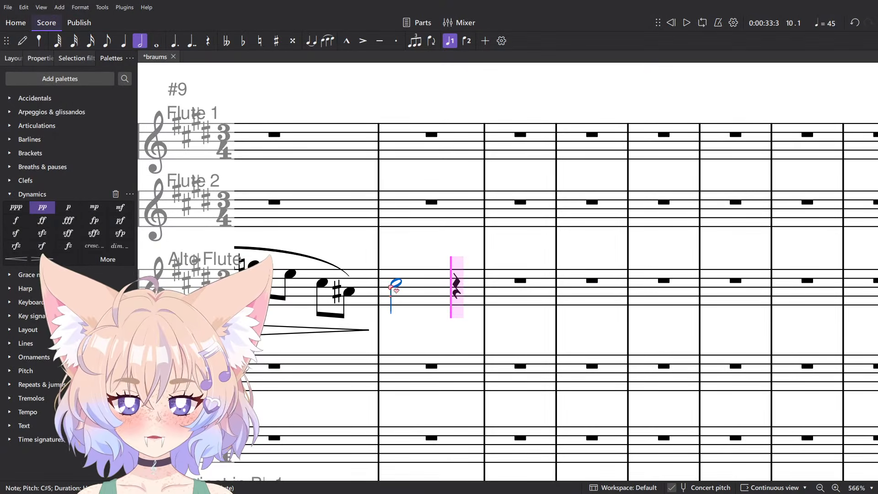
pyautogui.click(457, 286)
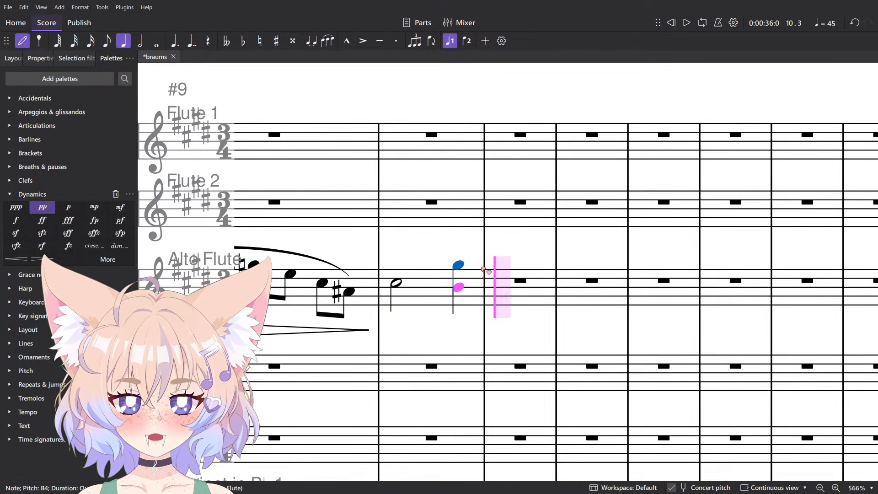
pyautogui.press('Escape')
# Tie the Alto Flute's B4 to a quarter note in measure 11, play measure 10 back and check it against the PDF.
pyautogui.hotkey('alt', 'Tab')
pyautogui.hotkey('alt', 'Tab')
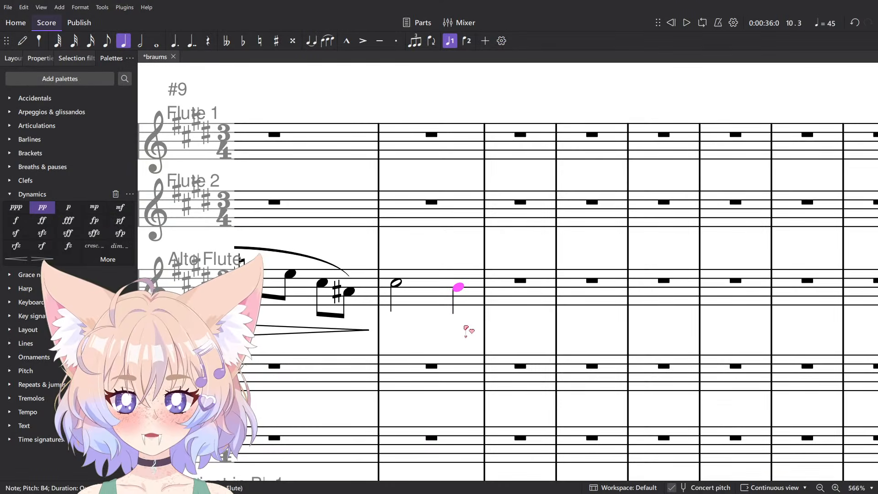
pyautogui.press('Left')
pyautogui.press('space')
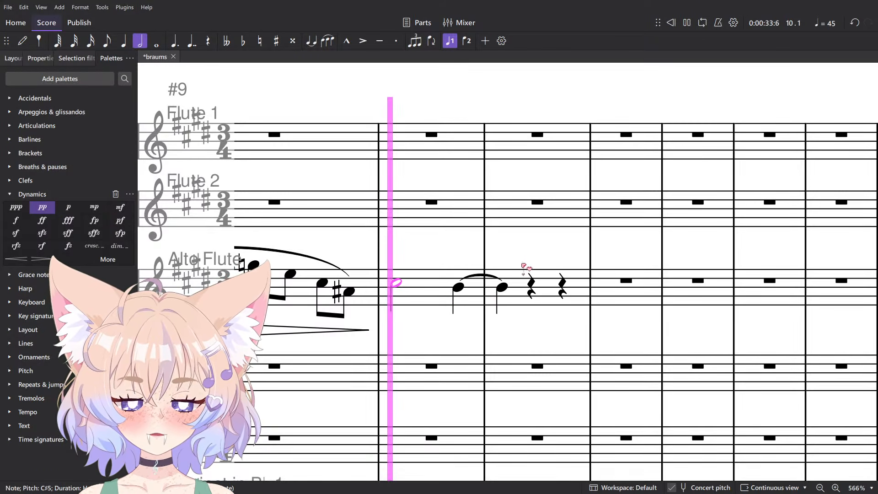
pyautogui.hotkey('alt', 'Tab')
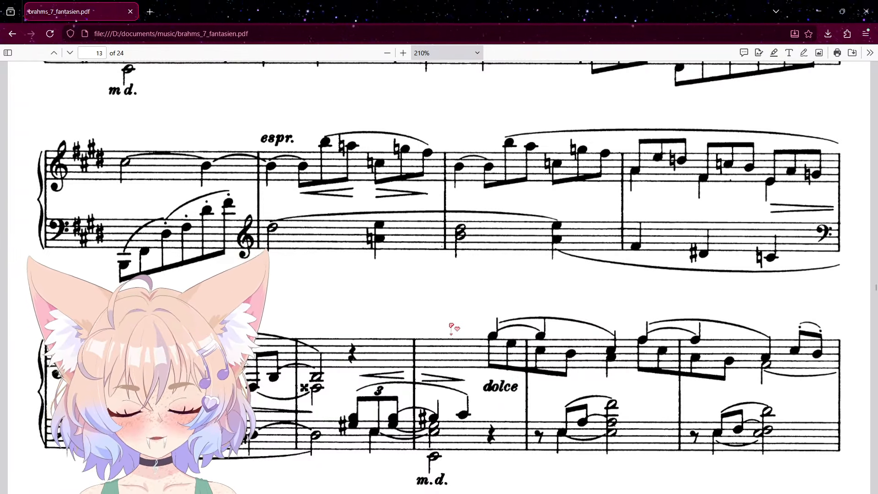
pyautogui.hotkey('alt', 'Tab')
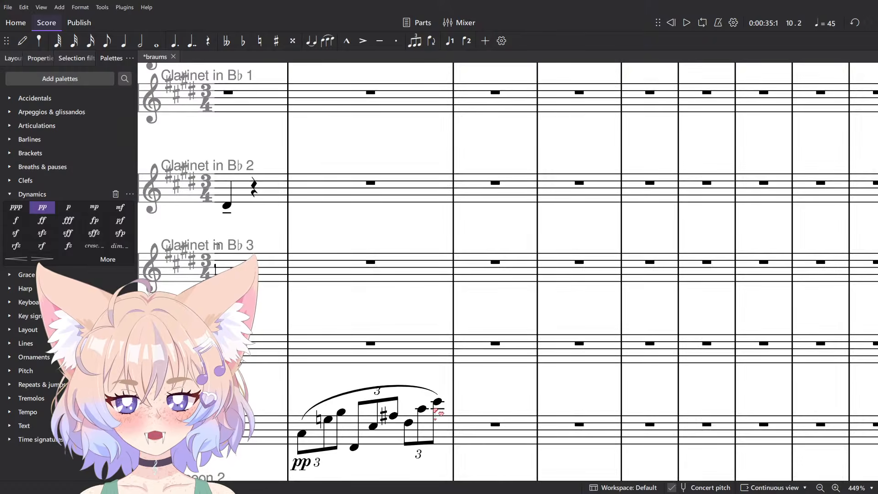
# Divide the whole-measure rest in measure 9 of Bassoon 2 into quarter rests.
pyautogui.hotkey('alt', 'Tab')
pyautogui.hotkey('alt', 'Tab')
pyautogui.moveTo(386, 417); pyautogui.dragTo(471, 294)
pyautogui.scroll(6, 437, 307)
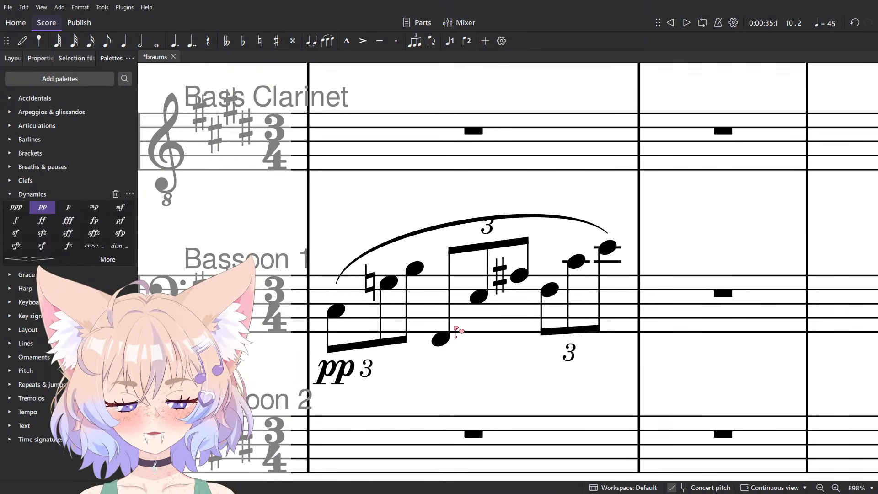
pyautogui.click(440, 343)
pyautogui.keyDown('shift'); pyautogui.click(518, 275); pyautogui.keyUp('shift')
pyautogui.scroll(-5, 516, 279)
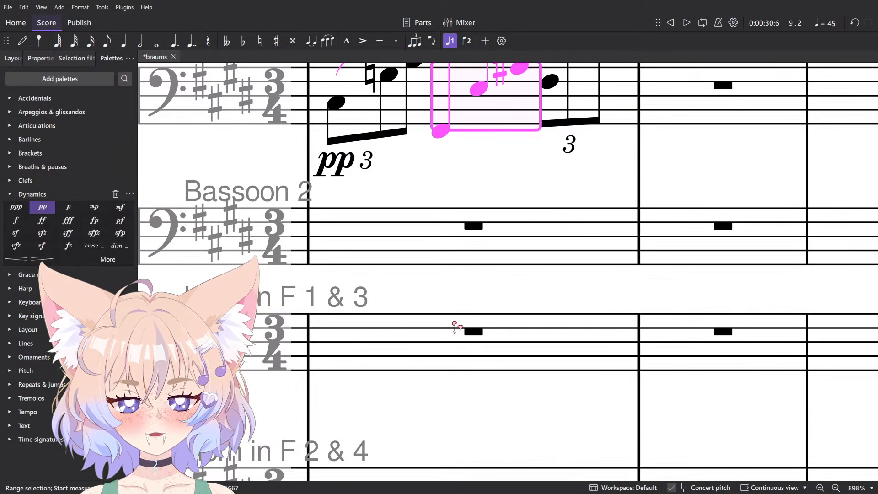
pyautogui.click(473, 226)
pyautogui.press('5')
# Move the second-beat triplet of measure 9 from Bassoon 1 to the same beat in Bassoon 2.
pyautogui.scroll(2, 467, 224)
pyautogui.click(440, 214)
pyautogui.keyDown('shift'); pyautogui.click(519, 153); pyautogui.keyUp('shift')
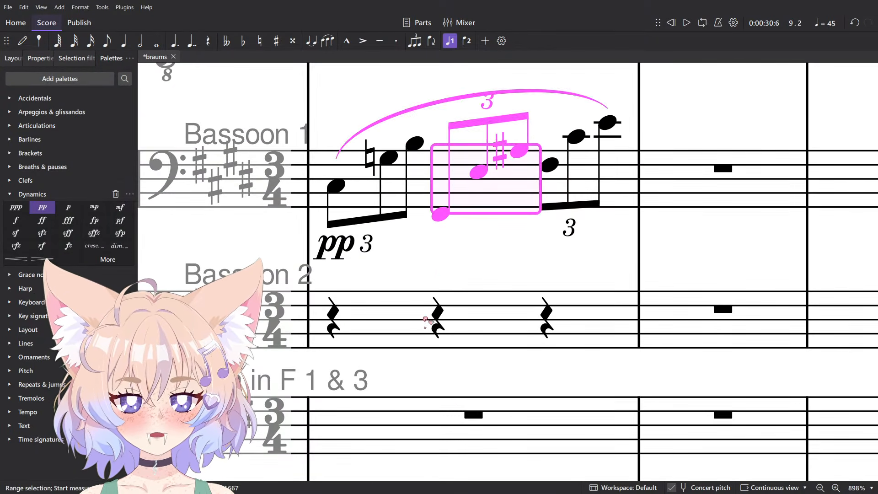
pyautogui.hotkey('ctrl', 'x')
pyautogui.click(437, 316)
pyautogui.hotkey('ctrl', 'v')
# Slur the first-beat and third-beat triplets separately in measure 9 of Bassoon 1.
pyautogui.click(336, 185)
pyautogui.click(414, 143)
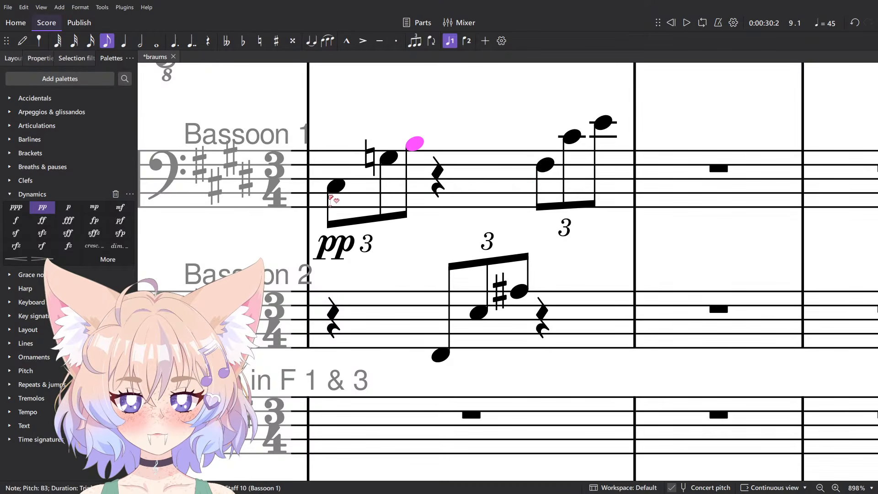
pyautogui.keyDown('ctrl'); pyautogui.click(336, 185); pyautogui.keyUp('ctrl')
pyautogui.click(545, 163)
pyautogui.keyDown('ctrl'); pyautogui.click(603, 122); pyautogui.keyUp('ctrl')
pyautogui.press('s')
# Add a pp dynamic and a slur to the Bassoon 2 triplet in measure 9 and save the score.
pyautogui.click(441, 354)
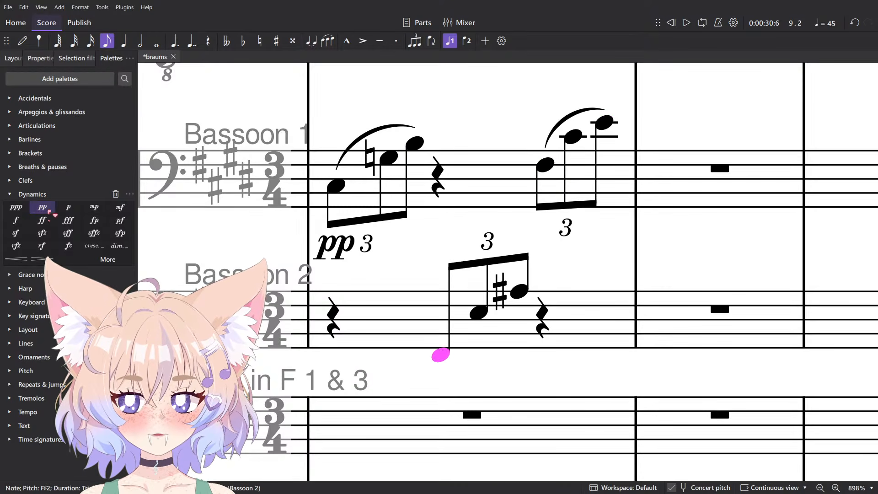
pyautogui.click(43, 207)
pyautogui.click(533, 299)
pyautogui.click(519, 291)
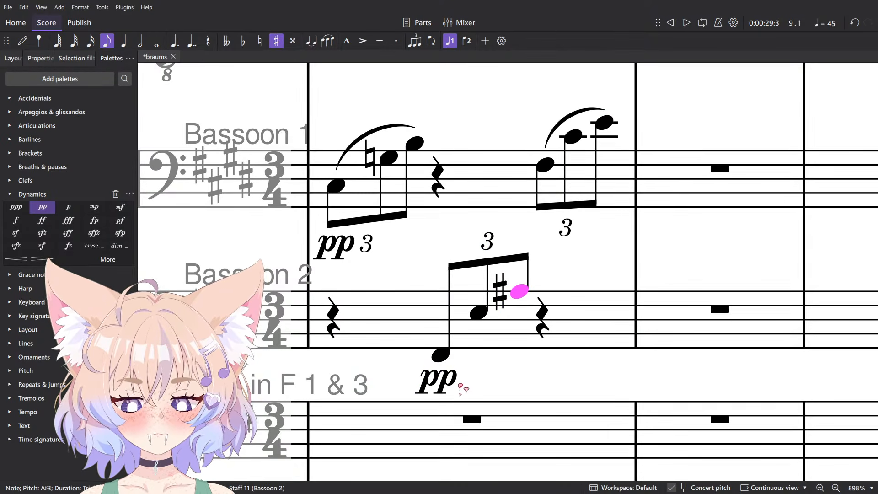
pyautogui.keyDown('ctrl'); pyautogui.click(440, 354); pyautogui.keyUp('ctrl')
pyautogui.press('s')
pyautogui.hotkey('ctrl', 's')
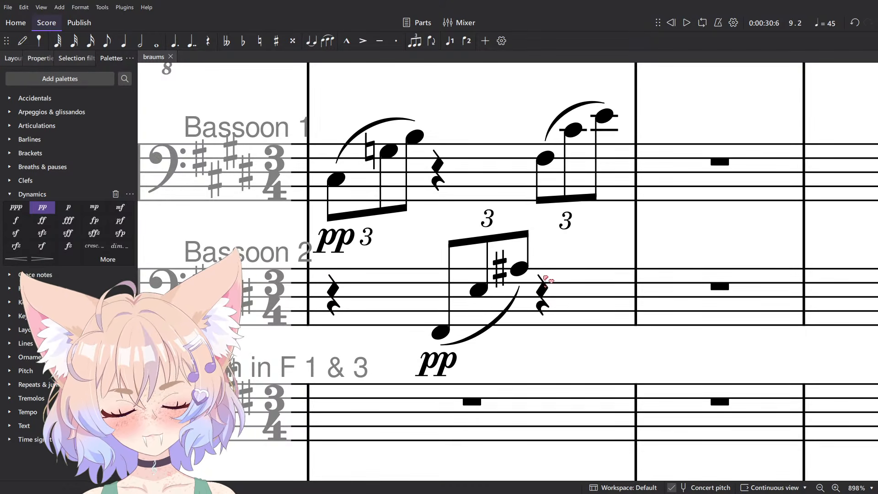
# Following the PDF, enter an eighth note B2 at the start of measure 10 in the Bass Clarinet.
pyautogui.scroll(-5, 564, 311)
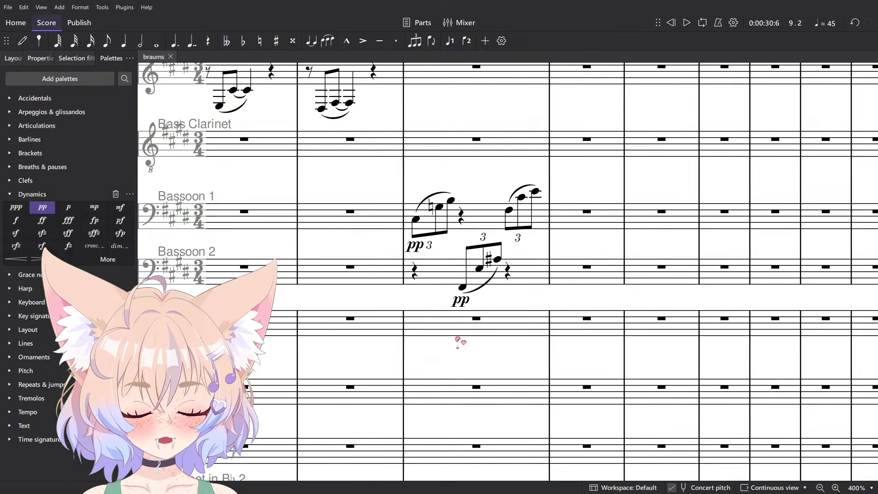
pyautogui.hotkey('alt', 'Tab')
pyautogui.hotkey('alt', 'Tab')
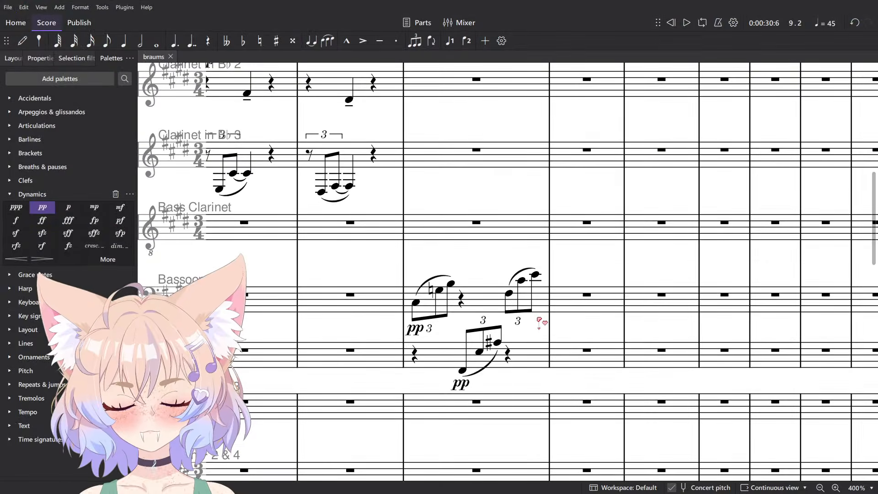
pyautogui.scroll(4, 550, 358)
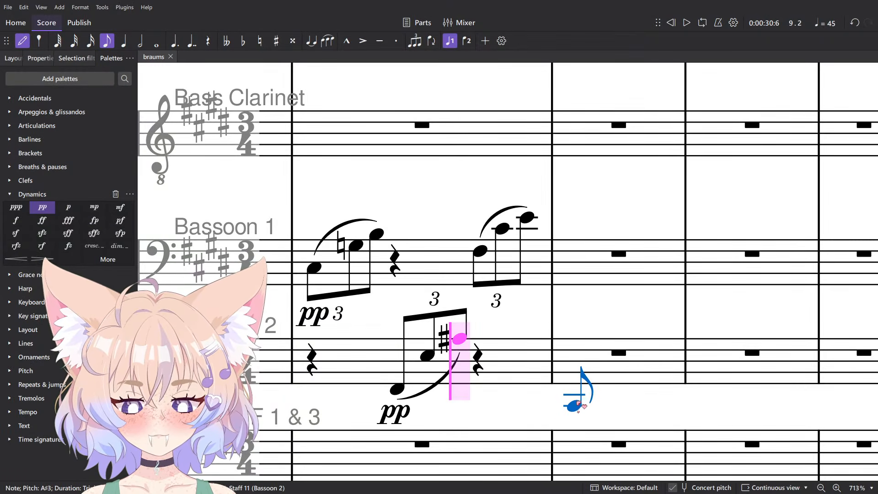
pyautogui.scroll(-3, 577, 403)
pyautogui.hotkey('alt', 'Tab')
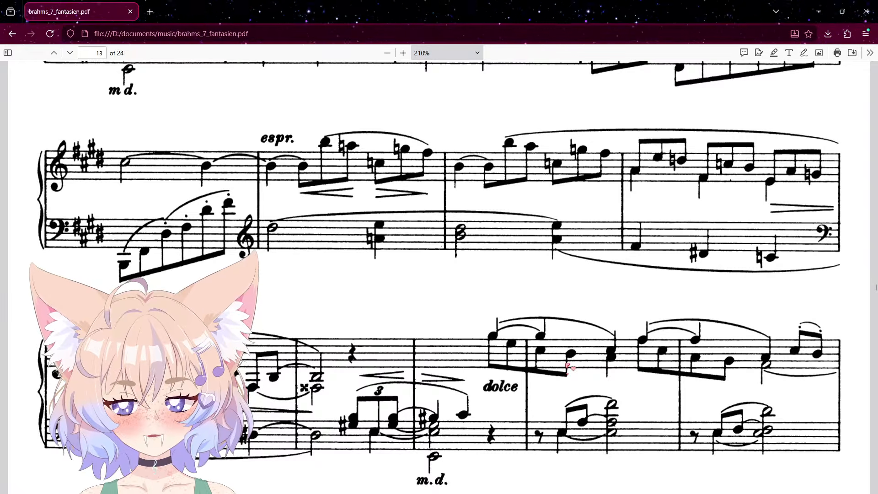
pyautogui.hotkey('alt', 'Tab')
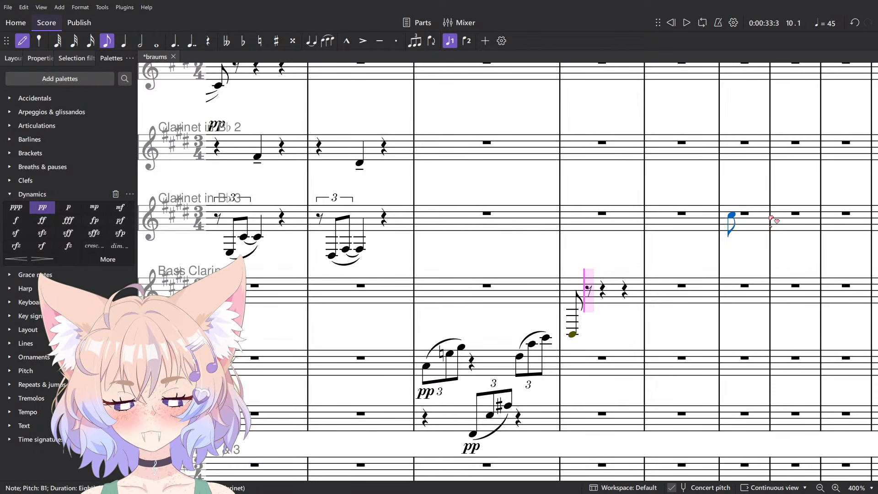
pyautogui.scroll(3, 617, 348)
pyautogui.hotkey('alt', 'Tab')
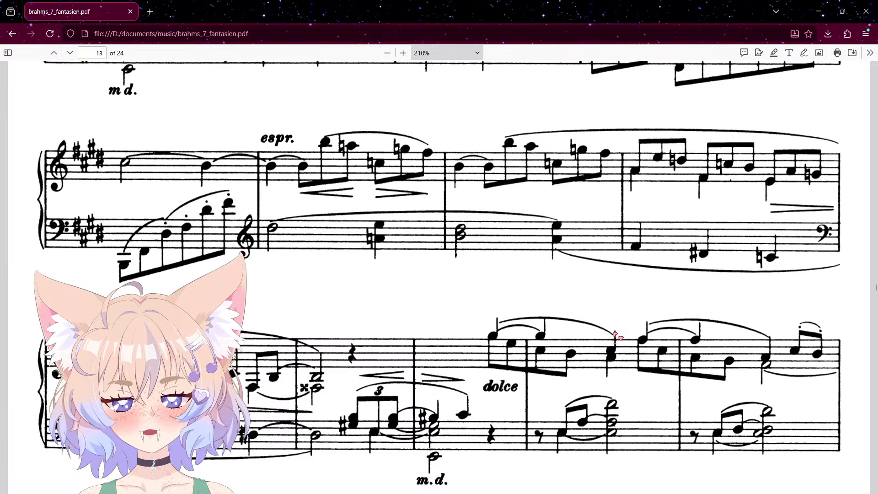
pyautogui.hotkey('alt', 'Tab')
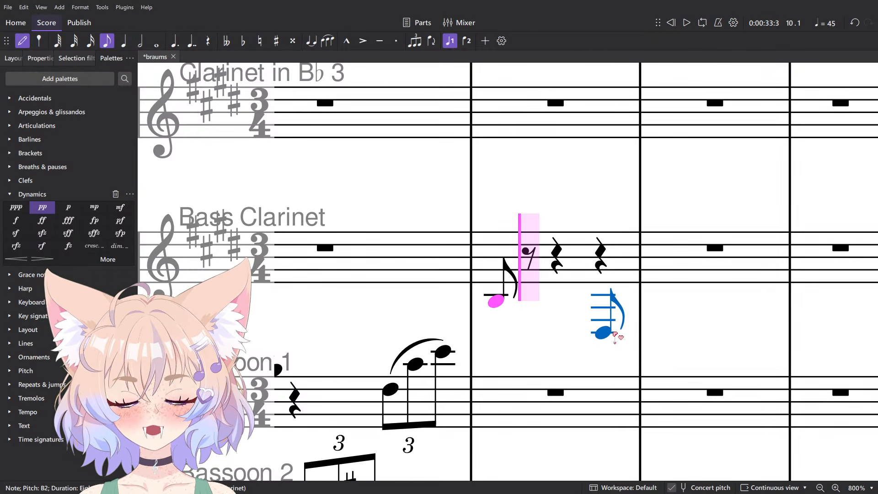
pyautogui.press('Escape')
# Following the PDF, enter an eighth note F♯3 as the second note of measure 10 in the Bass Clarinet.
pyautogui.hotkey('alt', 'Tab')
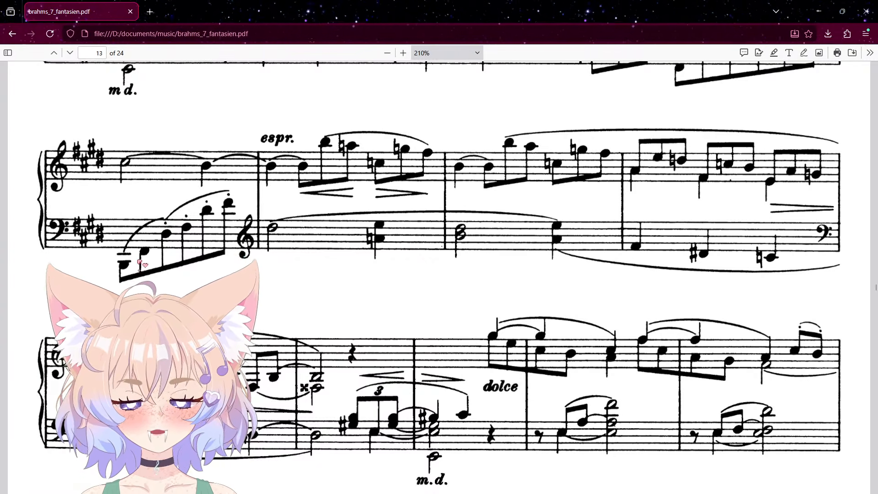
pyautogui.hotkey('alt', 'Tab')
pyautogui.press('n')
pyautogui.click(526, 274)
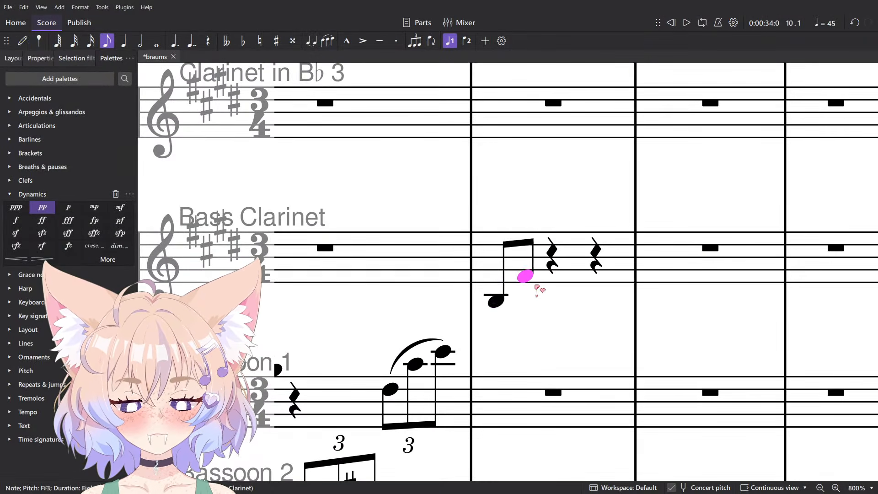
pyautogui.hotkey('alt', 'Tab')
pyautogui.hotkey('alt', 'Tab')
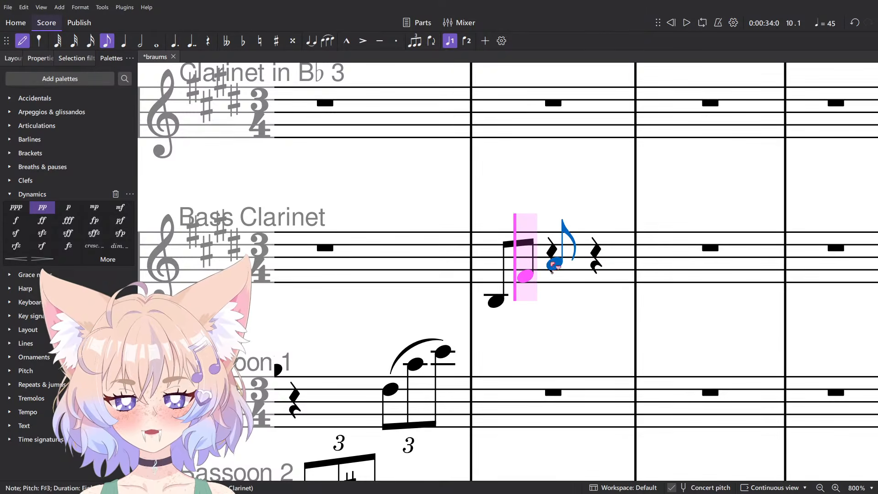
# Try a B3 eighth note on beat 2 of measure 10 in the Bass Clarinet, repitch it to D♯4, and delete it.
pyautogui.click(554, 259)
pyautogui.hotkey('alt', 'Tab')
pyautogui.hotkey('alt', 'Tab')
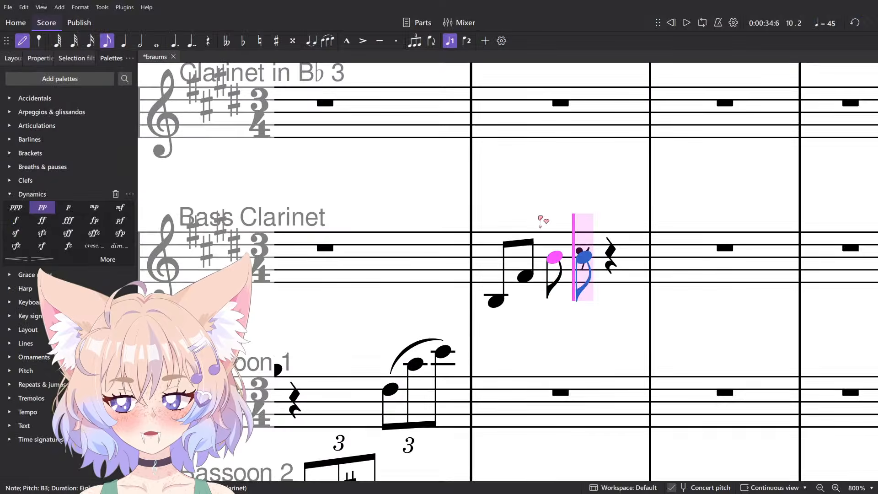
pyautogui.click(530, 187)
pyautogui.hotkey('alt', 'Tab')
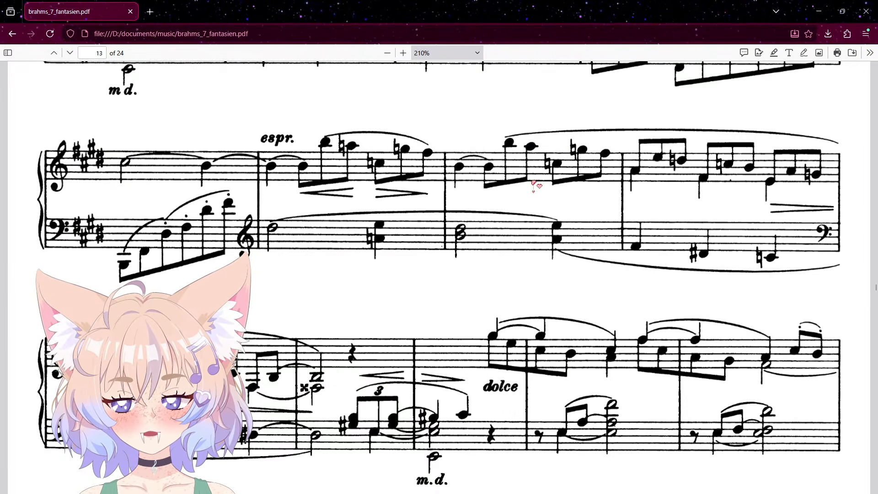
pyautogui.hotkey('alt', 'Tab')
pyautogui.press('d')
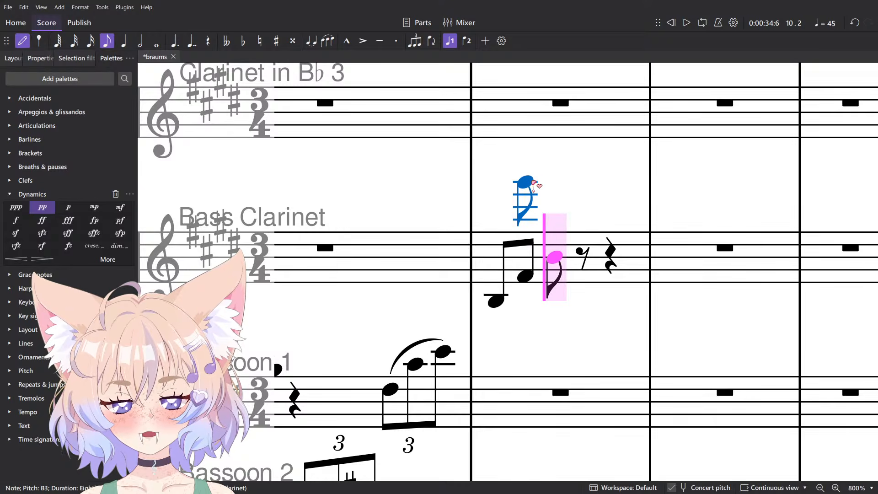
pyautogui.hotkey('alt', 'Tab')
pyautogui.hotkey('alt', 'Tab')
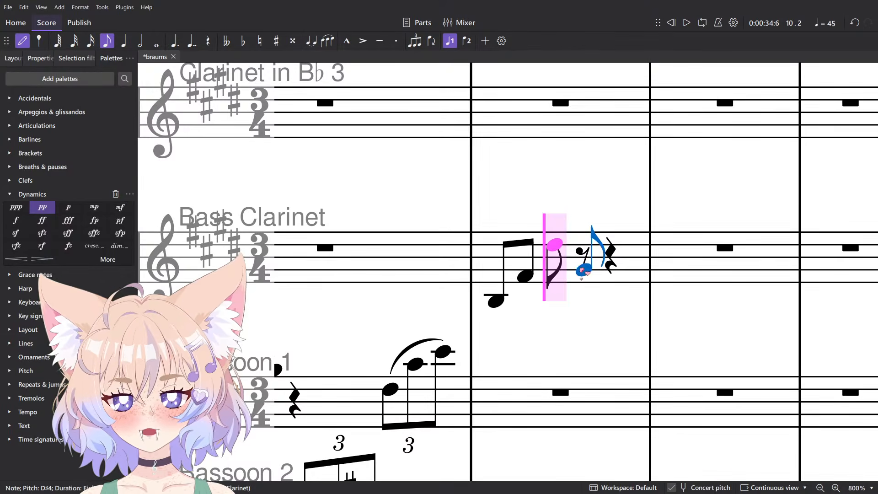
pyautogui.press('Escape')
pyautogui.keyDown('shift'); pyautogui.click(610, 253); pyautogui.keyUp('shift')
pyautogui.press('Delete')
# Put a quarter rest at the start of measure 10 in Clarinet in B♭ 3 and briefly play back the measure.
pyautogui.scroll(-1, 594, 242)
pyautogui.scroll(1, 589, 237)
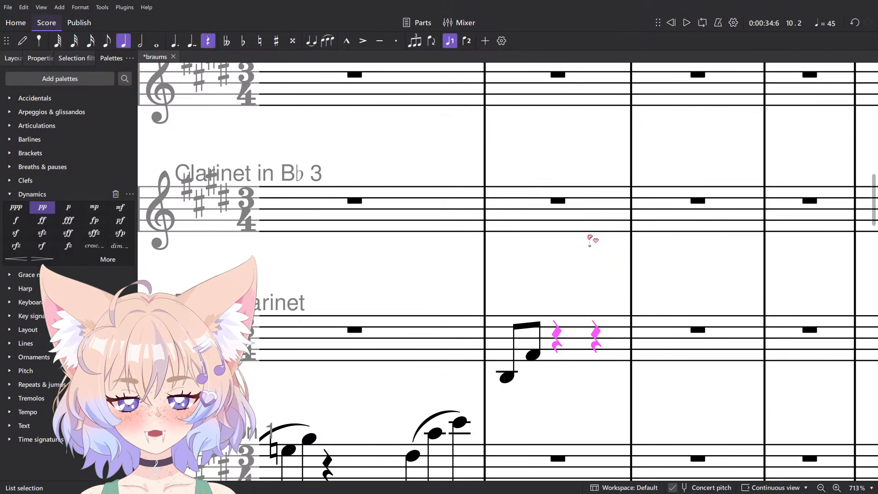
pyautogui.click(580, 202)
pyautogui.scroll(-3, 579, 202)
pyautogui.scroll(2, 579, 205)
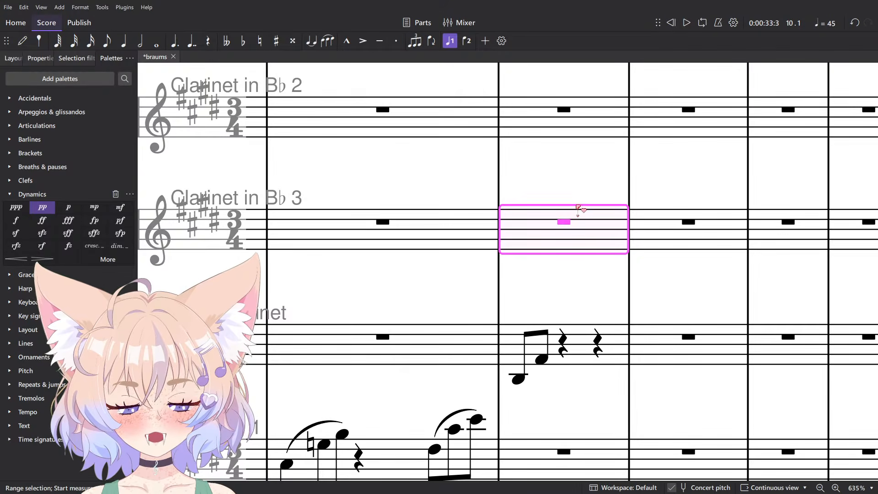
pyautogui.press('5')
pyautogui.press('space')
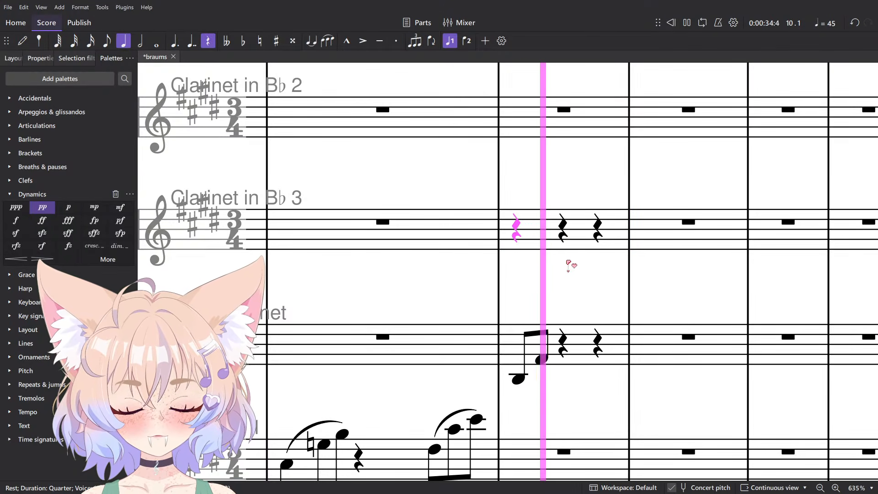
pyautogui.press('space')
# Following the PDF, enter eighth notes D♯3 and F♯3 on beat 2 of measure 10 in Clarinet in B♭ 3.
pyautogui.press('n')
pyautogui.press('4')
pyautogui.click(565, 274)
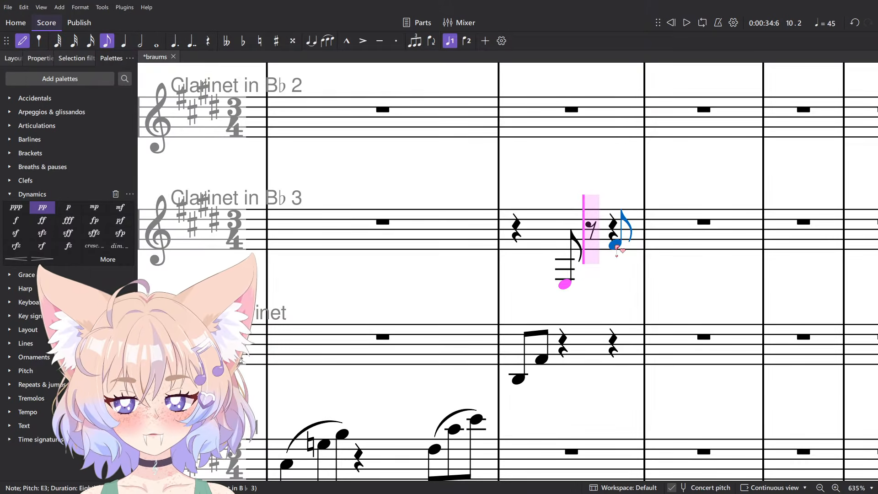
pyautogui.hotkey('alt', 'Tab')
pyautogui.hotkey('alt', 'Tab')
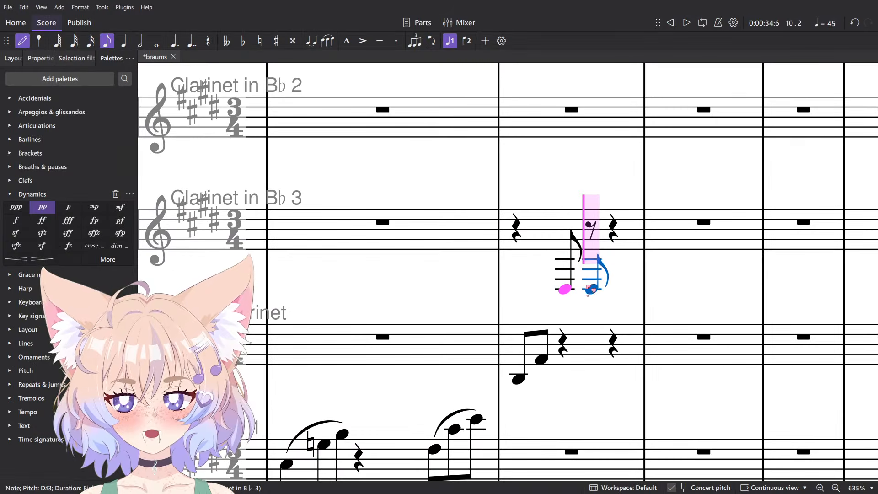
pyautogui.hotkey('alt', 'Tab')
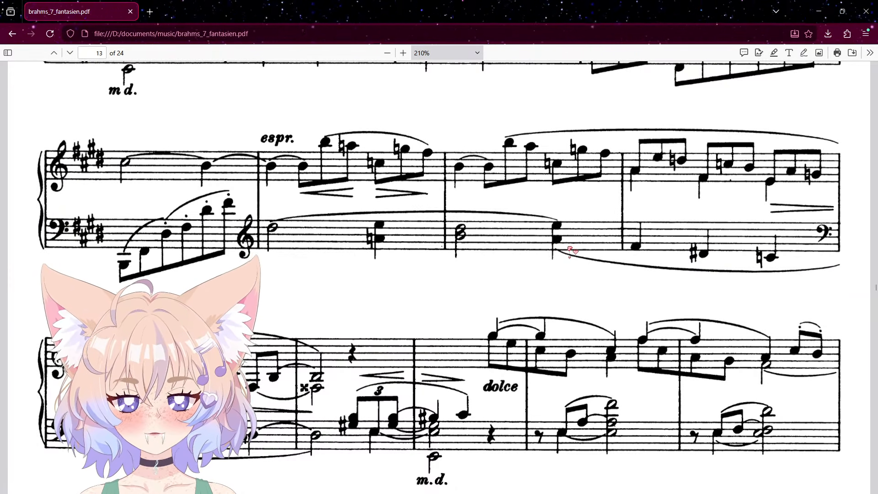
pyautogui.hotkey('alt', 'Tab')
pyautogui.scroll(1, 567, 251)
# In measure 10 of Clarinet in B♭ 2, enter quarter rests and the eighth notes D♯4 and F♯4 on beat 3.
pyautogui.press('5')
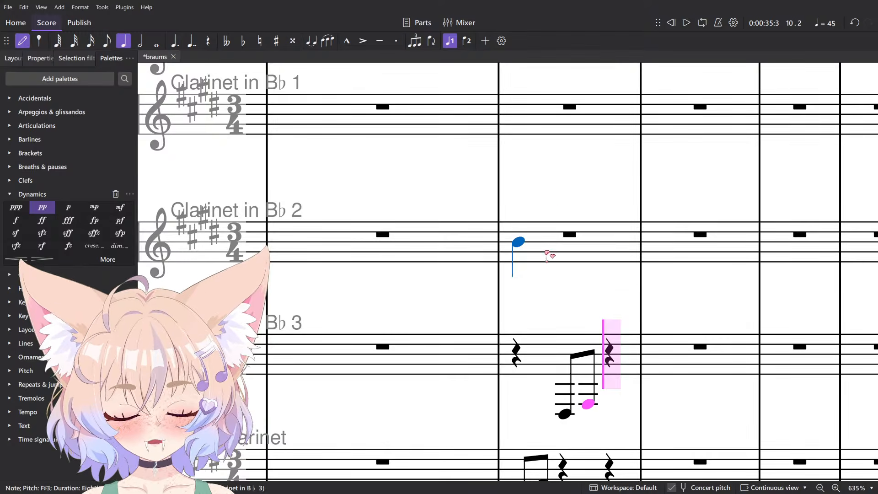
pyautogui.press('0')
pyautogui.click(545, 250)
pyautogui.press('4')
pyautogui.click(636, 260)
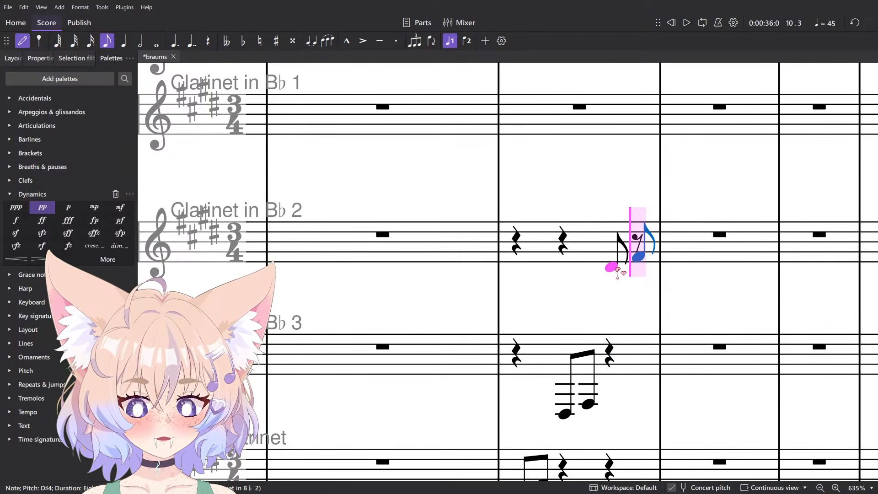
pyautogui.click(638, 257)
pyautogui.press('Escape')
pyautogui.click(614, 269)
# Add an F♯3 eighth note on beat 3 of measure 10 in Clarinet in B♭ 3 and on beat 2 in the Bass Clarinet.
pyautogui.scroll(-2, 614, 270)
pyautogui.click(590, 322)
pyautogui.press('n')
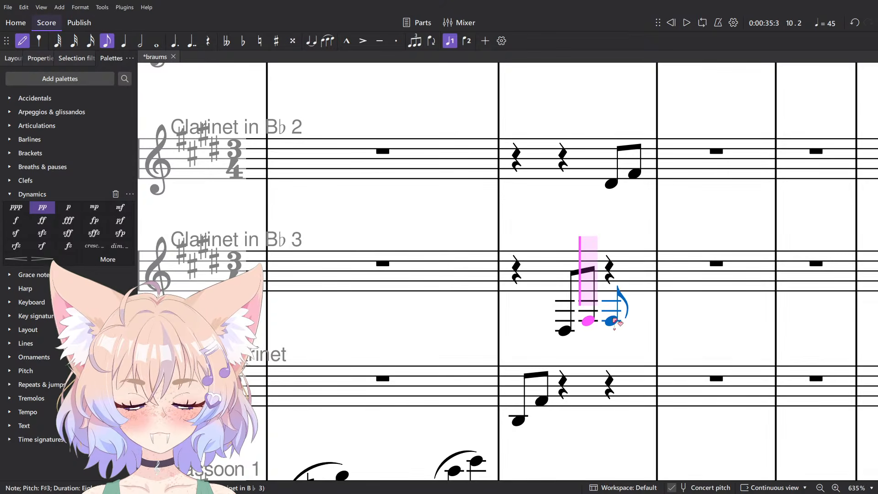
pyautogui.click(614, 322)
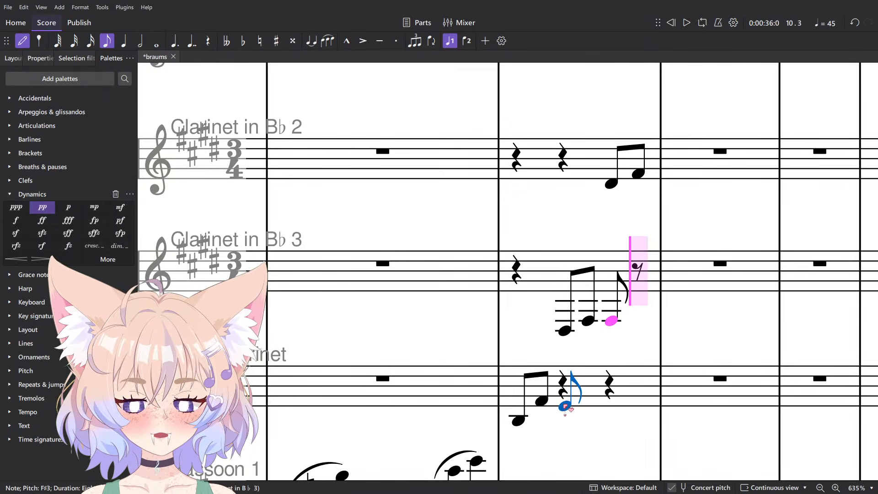
pyautogui.click(566, 407)
pyautogui.scroll(-2, 633, 366)
pyautogui.press('Escape')
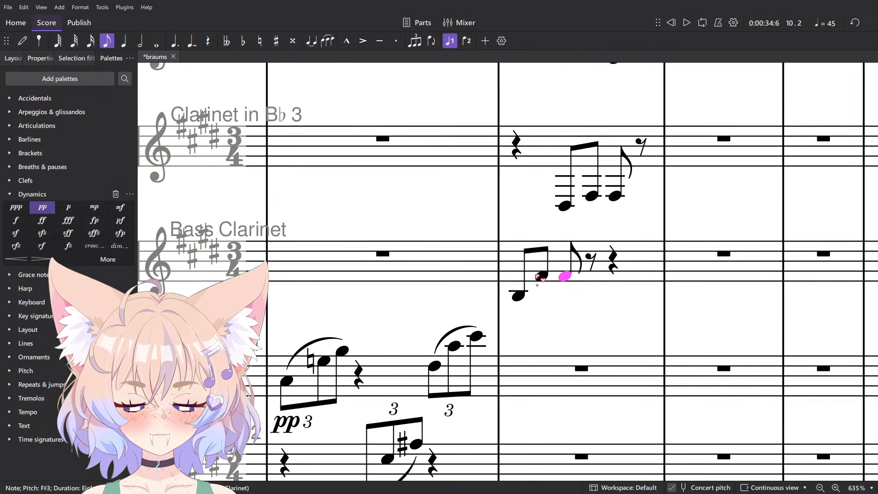
# Tie the repeated F♯3 eighth notes in measure 10 of both the Bass Clarinet and Clarinet in B♭ 3.
pyautogui.click(540, 276)
pyautogui.scroll(2, 596, 200)
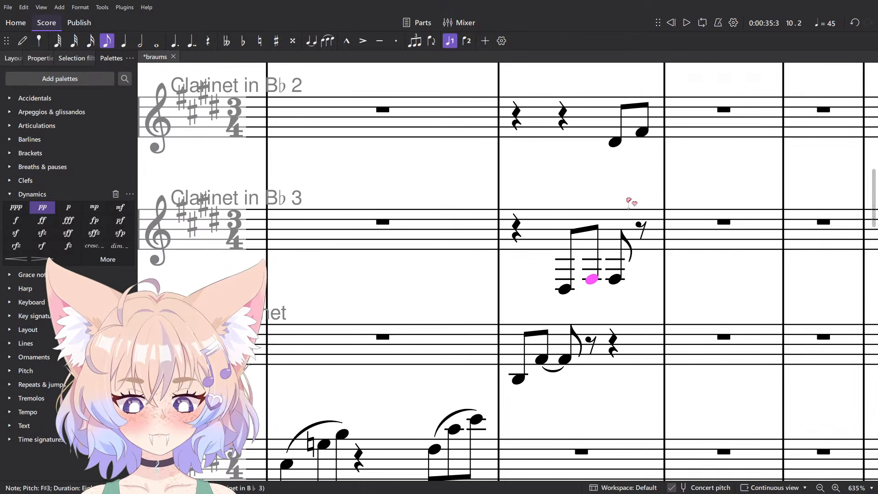
pyautogui.hotkey('alt', 'Tab')
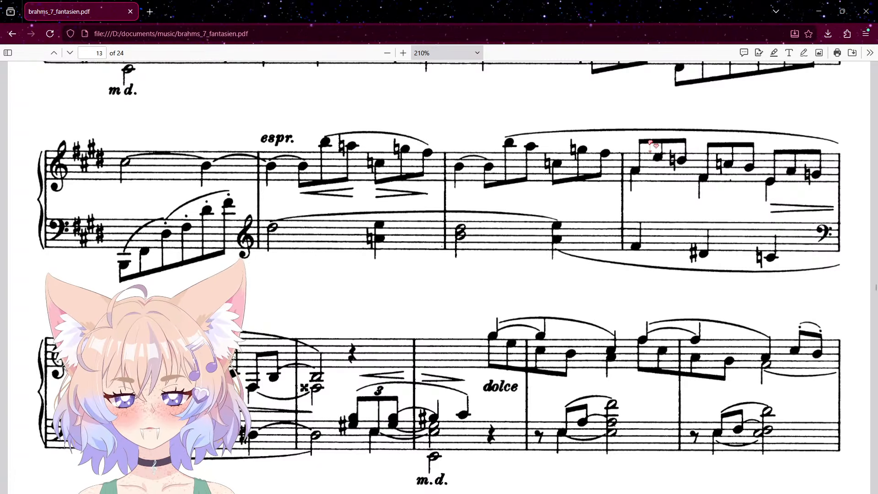
pyautogui.hotkey('alt', 'Tab')
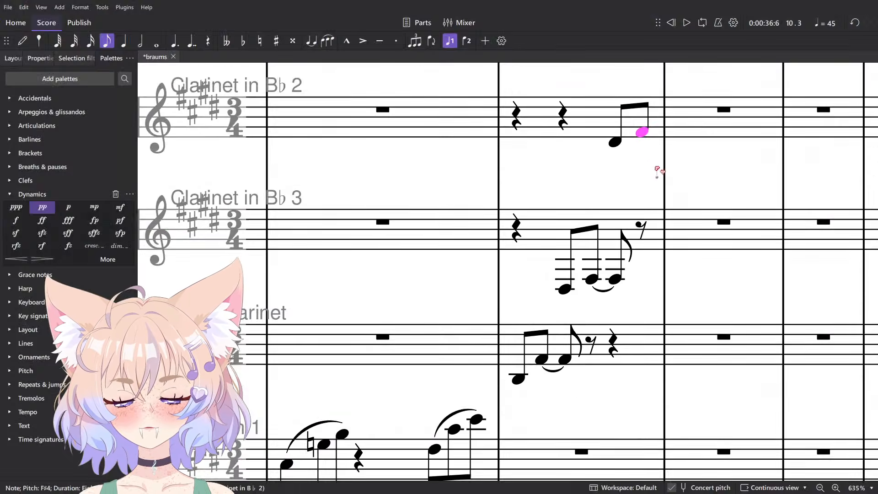
# Enter an F♯4 eighth note at the start of measure 11 in Clarinet in B♭ 2 and tie the preceding F♯4 to it.
pyautogui.scroll(2, 658, 170)
pyautogui.press('n')
pyautogui.press('5')
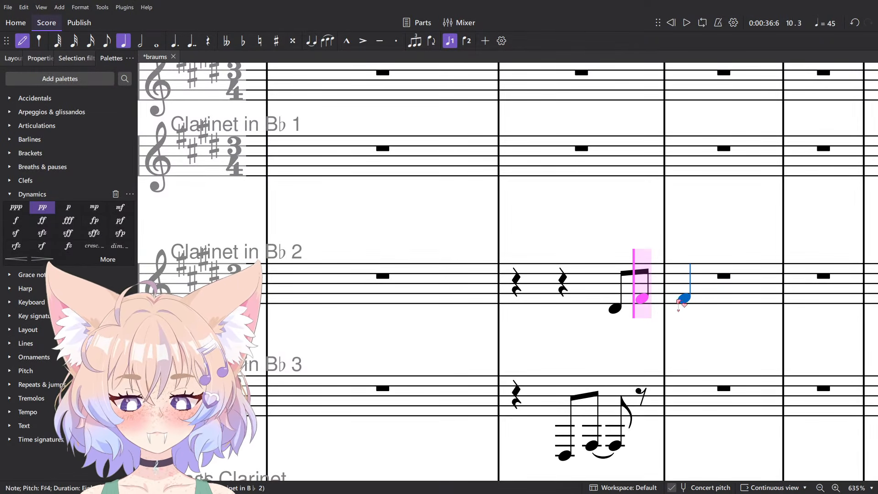
pyautogui.press('4')
pyautogui.click(681, 300)
pyautogui.press('Escape')
pyautogui.click(644, 300)
pyautogui.press('t')
# Enter a D♯5 at the start of measure 11 in Clarinet in B♭ 1 and make it a quarter note.
pyautogui.press('n')
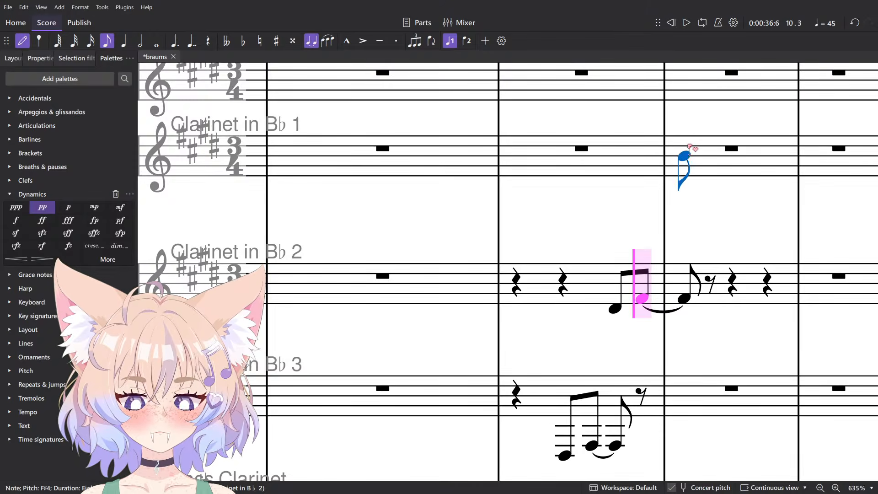
pyautogui.scroll(-2, 675, 206)
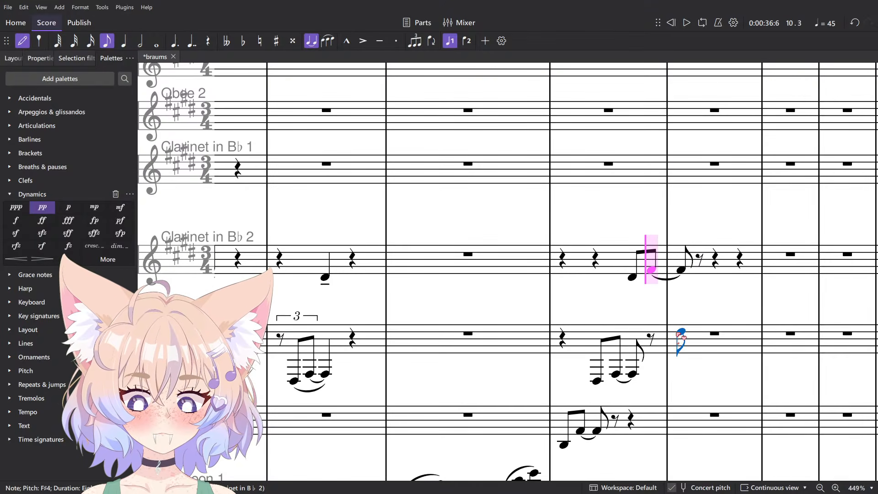
pyautogui.click(682, 163)
pyautogui.press('Escape')
pyautogui.press('5')
pyautogui.scroll(-4, 646, 201)
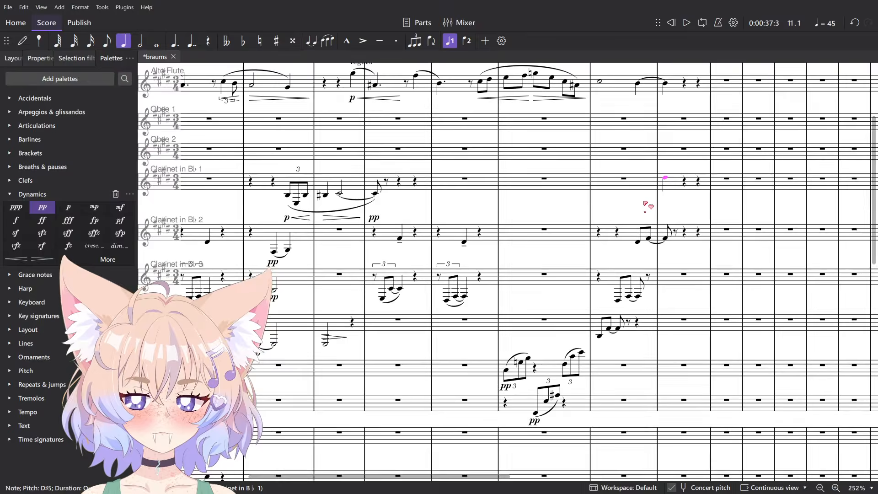
# Check the PDF, add a pp dynamic to the first Bass Clarinet note of measure 10, and play back the passage into measure 11.
pyautogui.hotkey('alt', 'Tab')
pyautogui.hotkey('alt', 'Tab')
pyautogui.hotkey('alt', 'Tab')
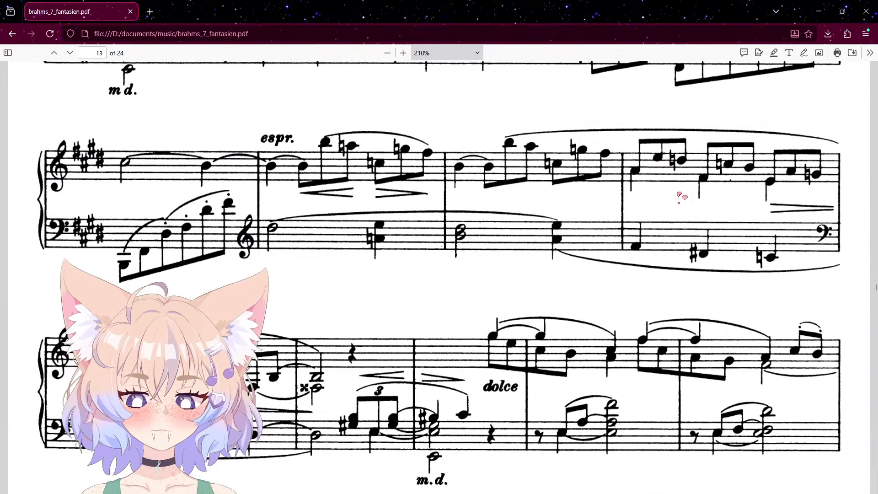
pyautogui.hotkey('alt', 'Tab')
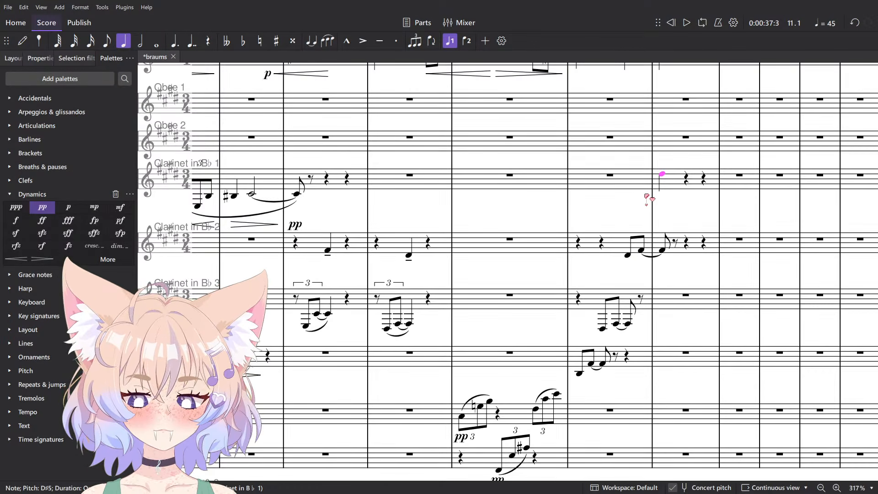
pyautogui.scroll(-3, 647, 201)
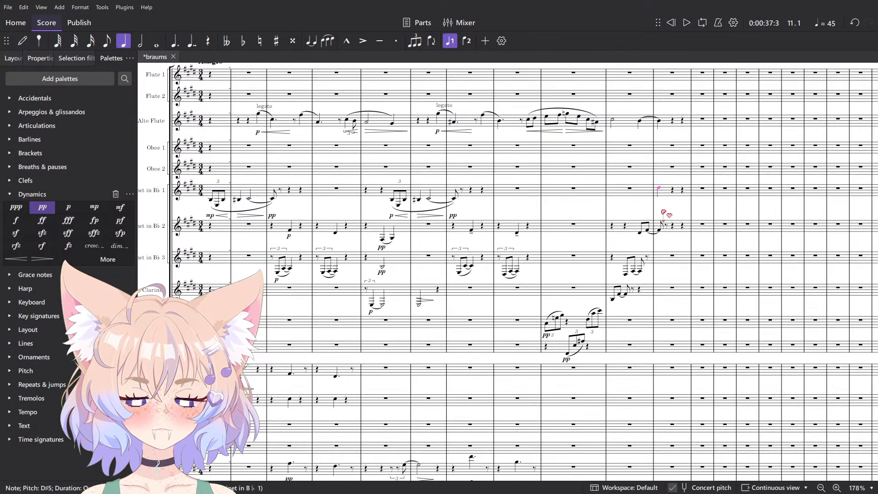
pyautogui.scroll(3, 607, 310)
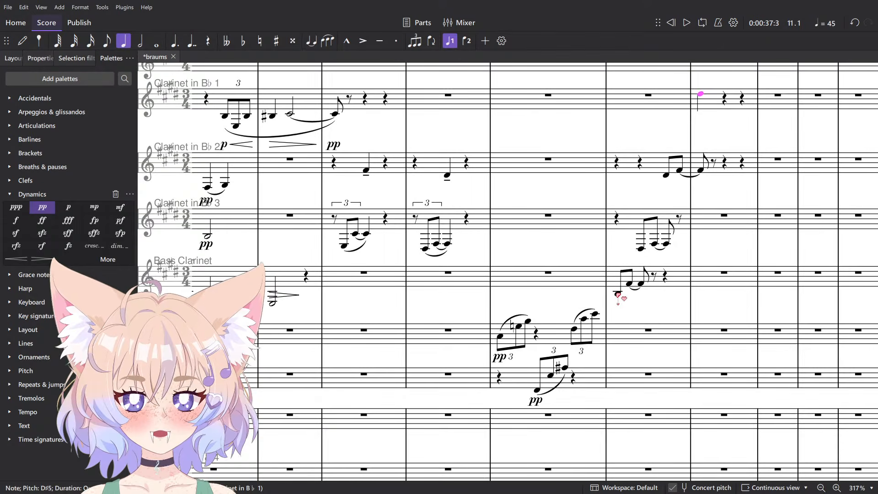
pyautogui.click(611, 298)
pyautogui.hotkey('ctrl', 'd')
pyautogui.write('pp')
pyautogui.press('Escape')
pyautogui.press('space')
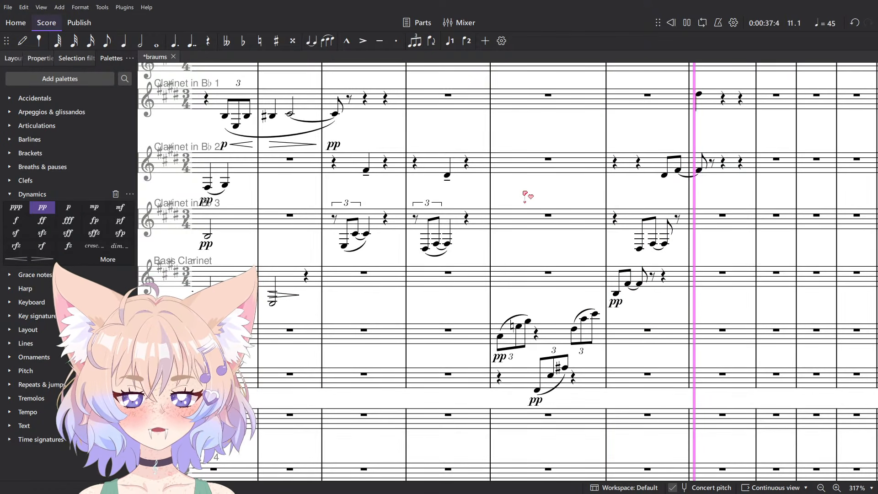
pyautogui.press('space')
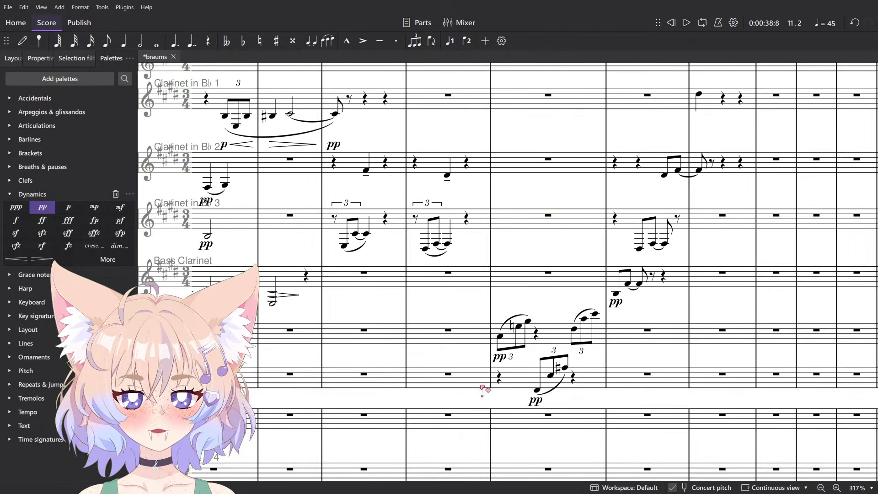
# Play back the score from measure 9 of Bassoon 1 and review the brass and woodwind parts around it.
pyautogui.scroll(5, 482, 388)
pyautogui.click(525, 303)
pyautogui.press('space')
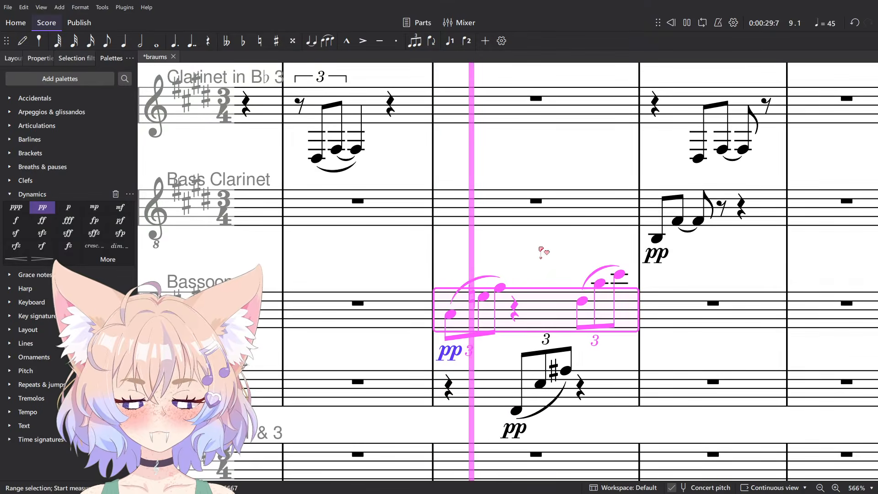
pyautogui.press('space')
pyautogui.scroll(-6, 541, 252)
pyautogui.scroll(-5, 541, 251)
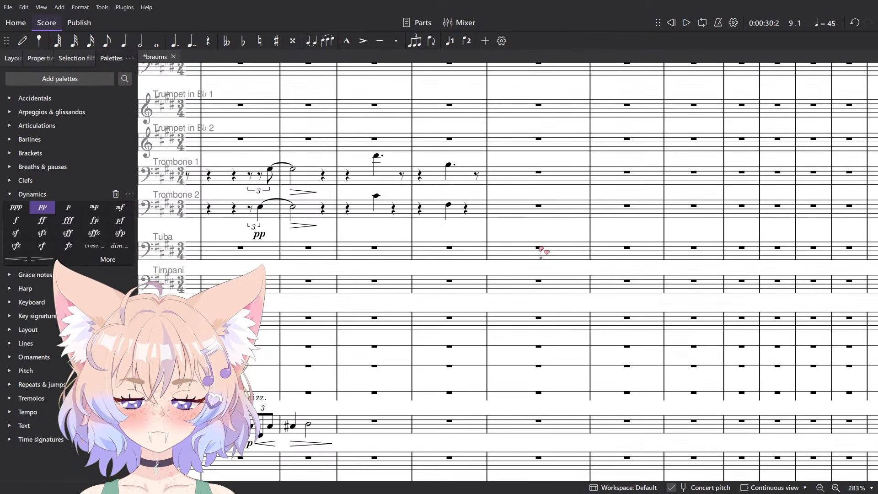
pyautogui.scroll(8, 541, 251)
pyautogui.scroll(6, 526, 249)
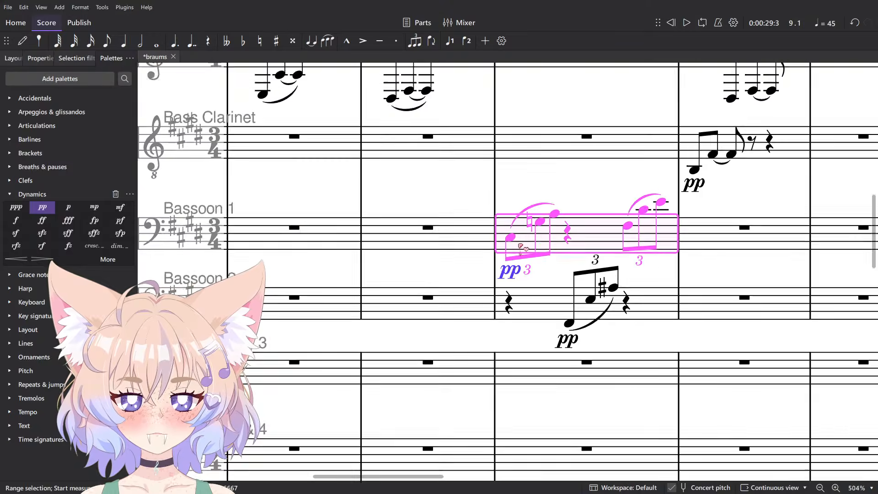
pyautogui.scroll(-8, 521, 247)
pyautogui.press('Escape')
pyautogui.press('space')
pyautogui.press('space')
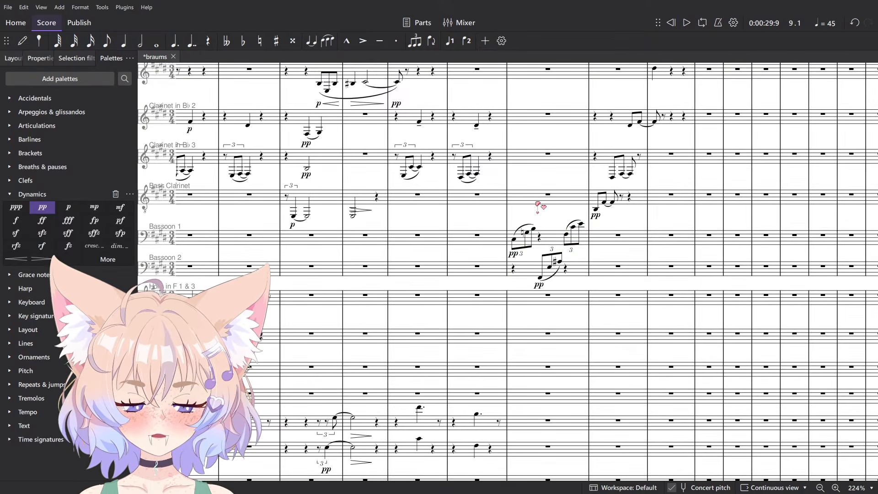
# Play back measure 9 from the G♮ in Bassoon 1's opening triplet.
pyautogui.scroll(7, 536, 201)
pyautogui.moveTo(535, 260); pyautogui.dragTo(459, 338)
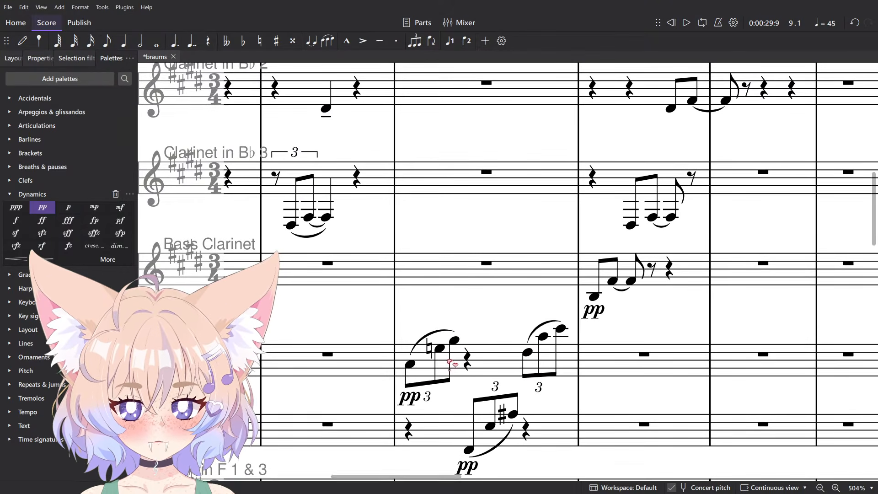
pyautogui.click(441, 346)
pyautogui.press('space')
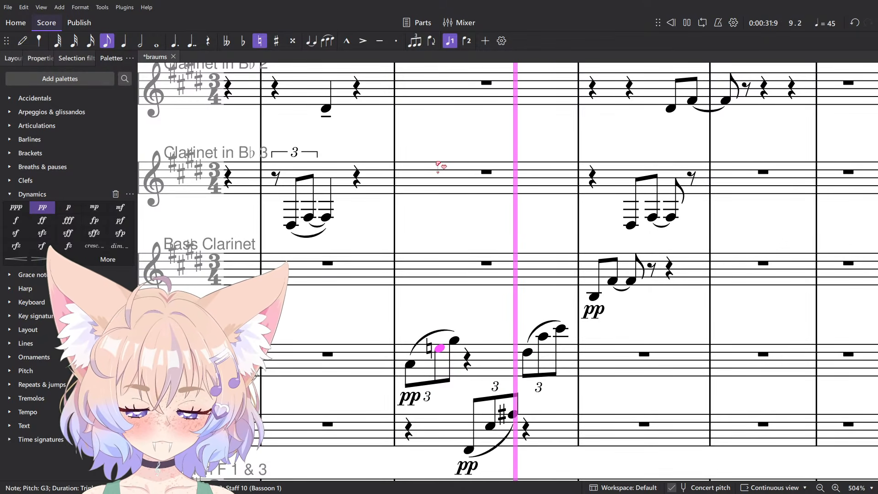
pyautogui.press('space')
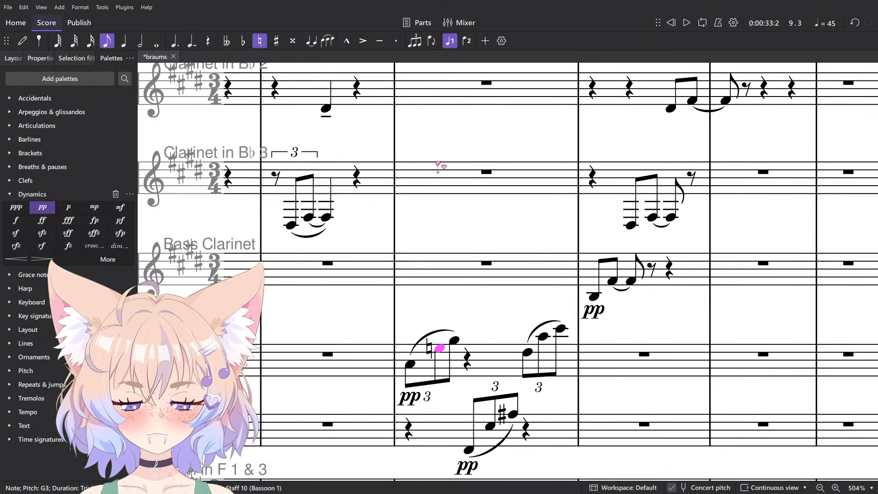
# Split the full-measure rest in measure 9 of Clarinet in B♭ 3 into three eighth-note triplets, one per beat.
pyautogui.scroll(-2, 434, 162)
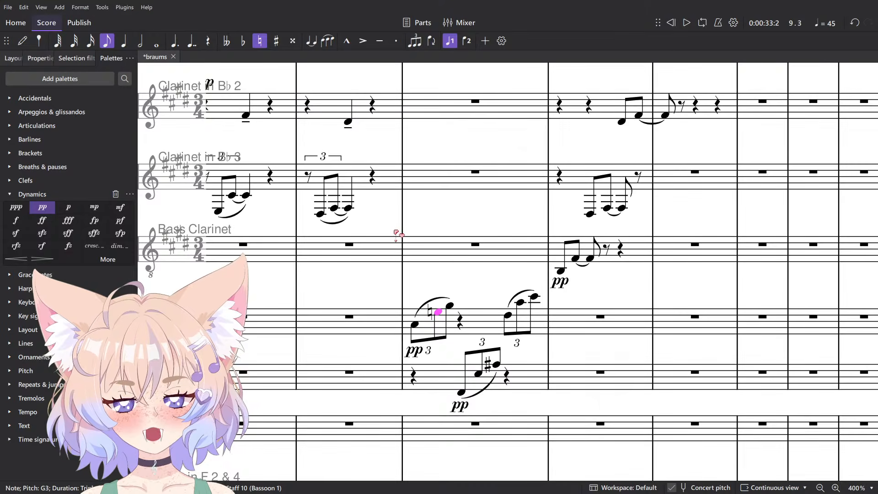
pyautogui.scroll(2, 404, 229)
pyautogui.scroll(1, 406, 237)
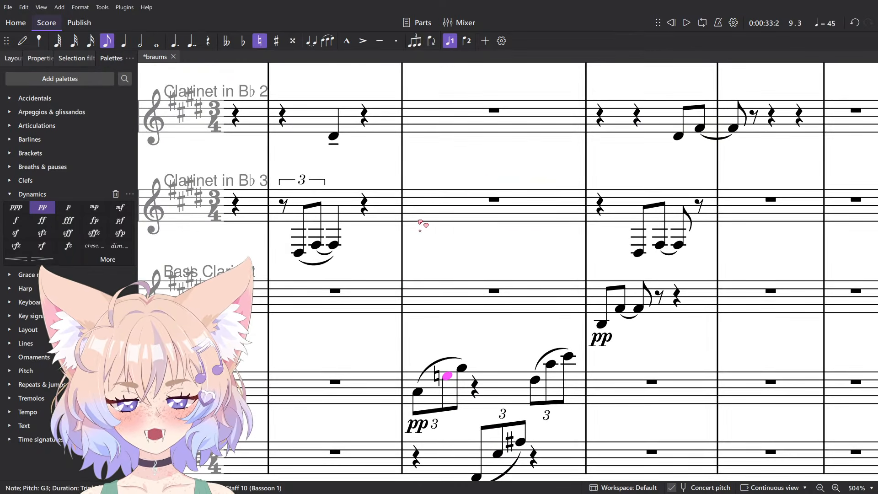
pyautogui.click(430, 205)
pyautogui.press('5')
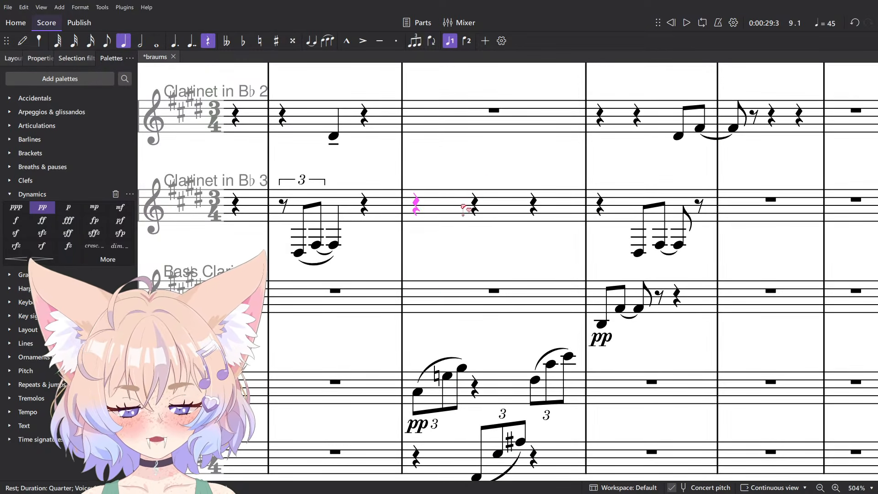
pyautogui.click(464, 210)
pyautogui.hotkey('ctrl', '3')
# Enter G♮3 and B3 in the first triplet and E3 and A♯3 in the second, leaving each triplet's opening eighth as a rest.
pyautogui.press('n')
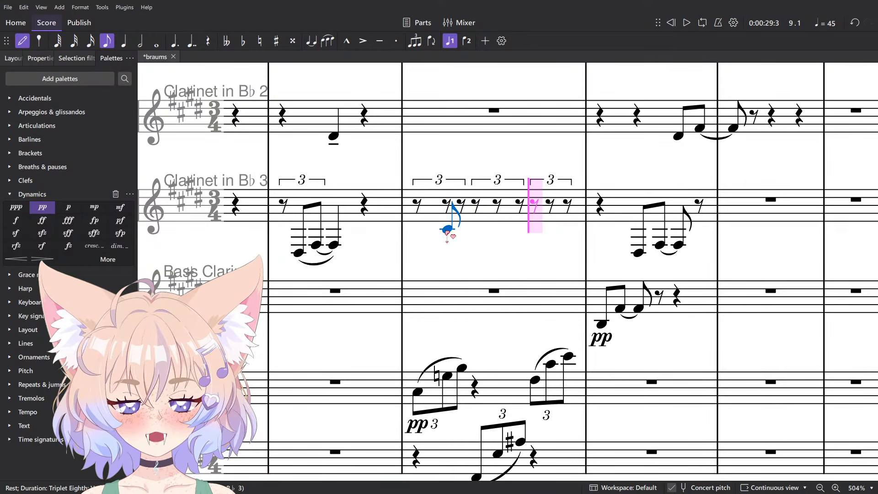
pyautogui.click(447, 240)
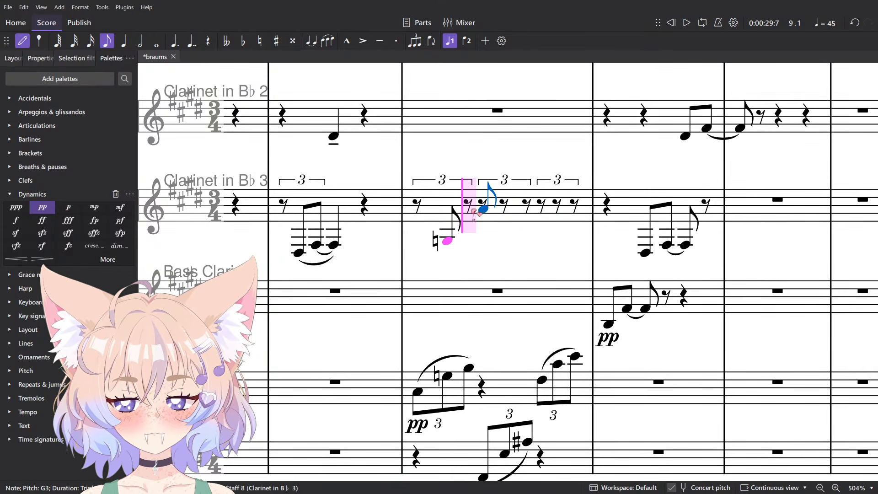
pyautogui.click(468, 233)
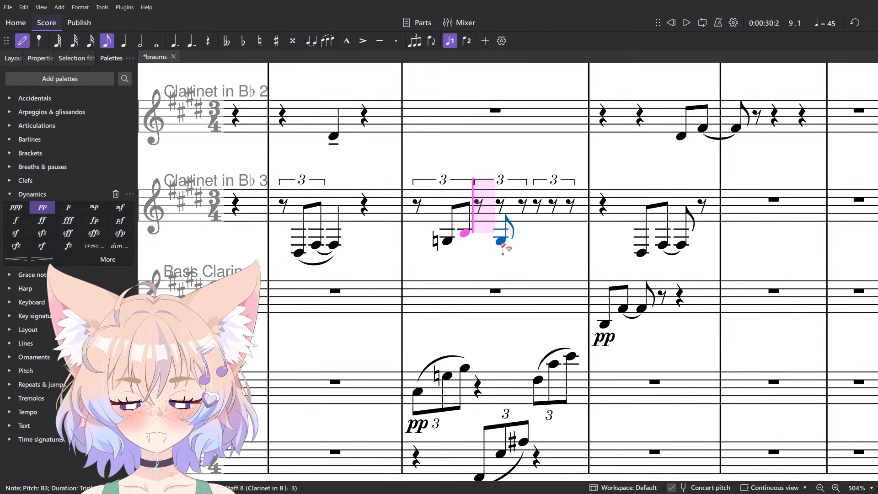
pyautogui.click(501, 248)
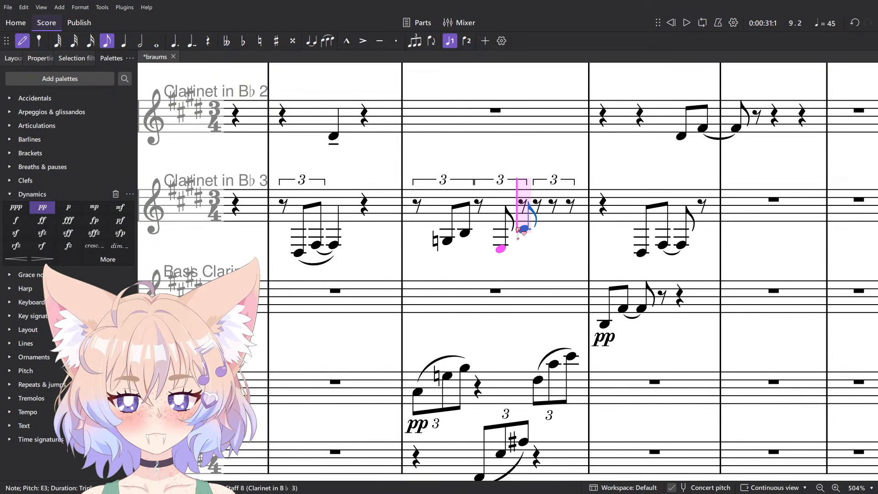
pyautogui.press('a')
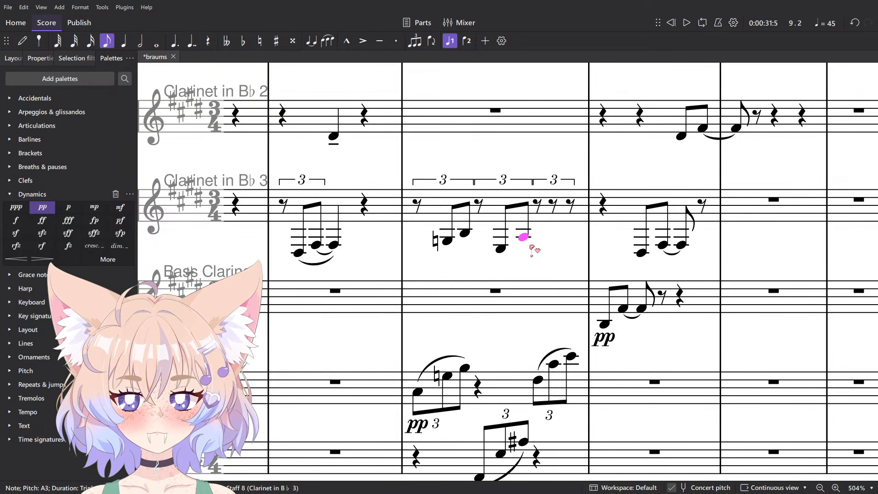
pyautogui.press('Up')
# Enter C♯4 and E4 as the last two eighths of the third triplet in Clarinet in B♭ 3.
pyautogui.press('n')
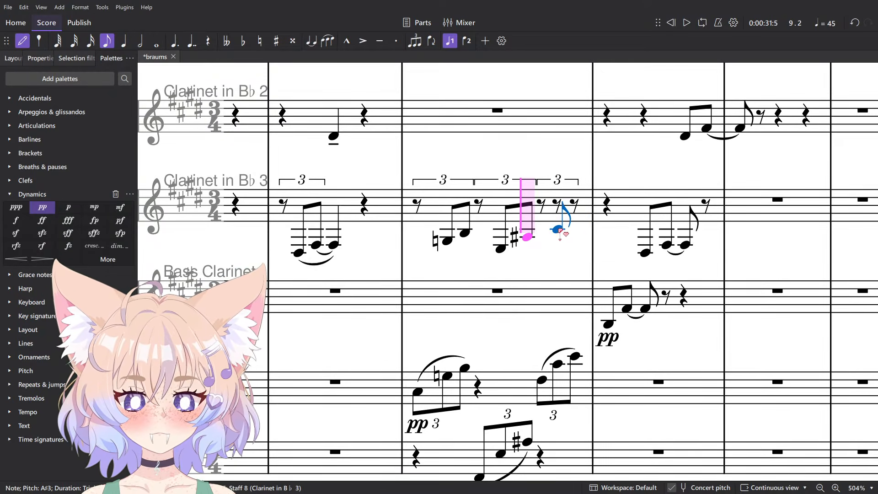
pyautogui.click(559, 230)
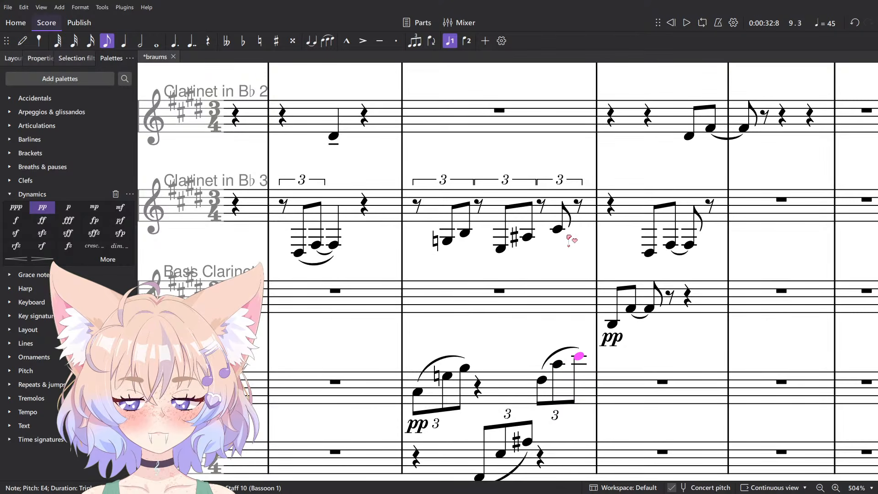
pyautogui.click(575, 222)
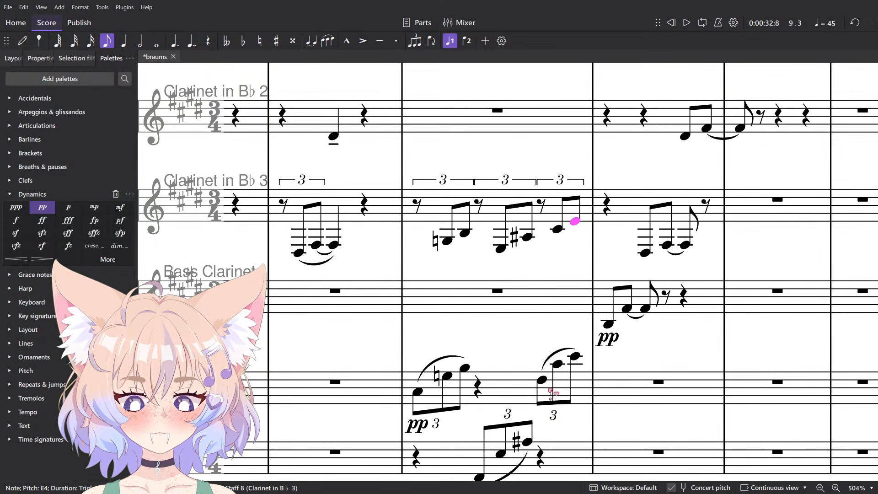
# Delete the contents of measure 9 in both Bassoon 1 and Bassoon 2.
pyautogui.click(512, 396)
pyautogui.keyDown('shift'); pyautogui.click(542, 441); pyautogui.keyUp('shift')
pyautogui.scroll(-2, 543, 434)
pyautogui.press('Escape')
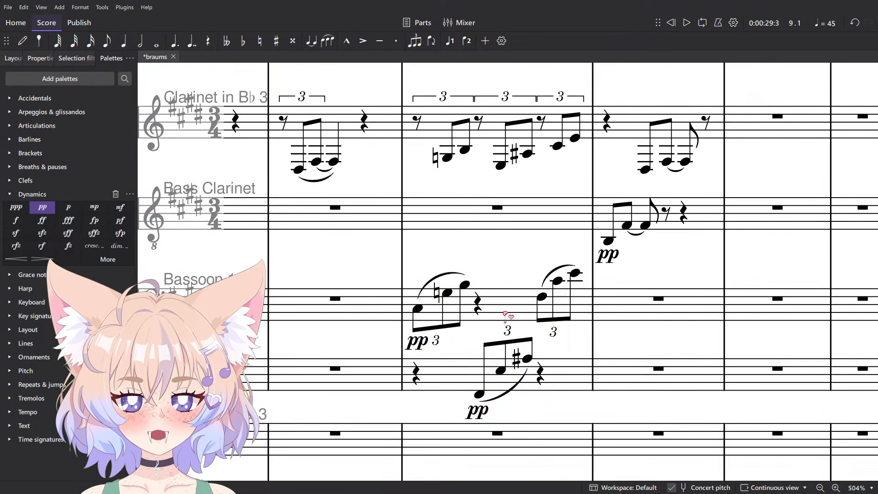
pyautogui.click(511, 308)
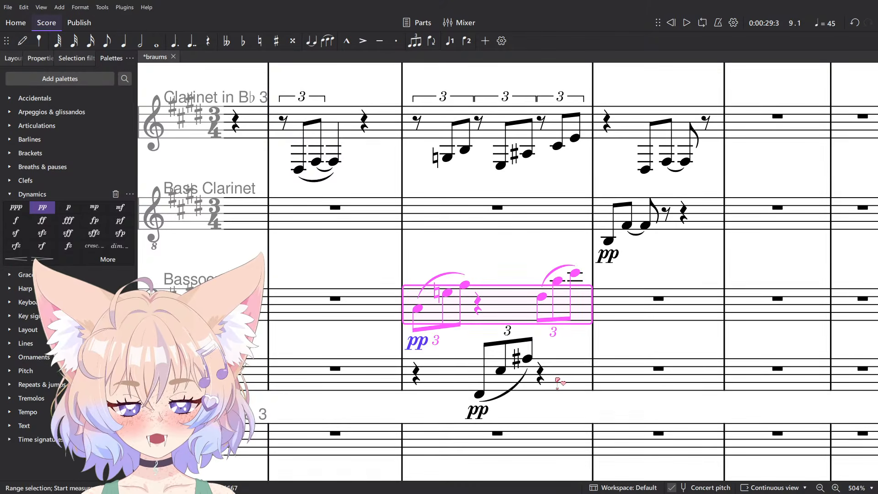
pyautogui.keyDown('shift'); pyautogui.click(558, 380); pyautogui.keyUp('shift')
pyautogui.press('Delete')
# Enter quarter notes C♯3, F♯2 and F♯3 in measure 9 of Bassoon 1.
pyautogui.press('n')
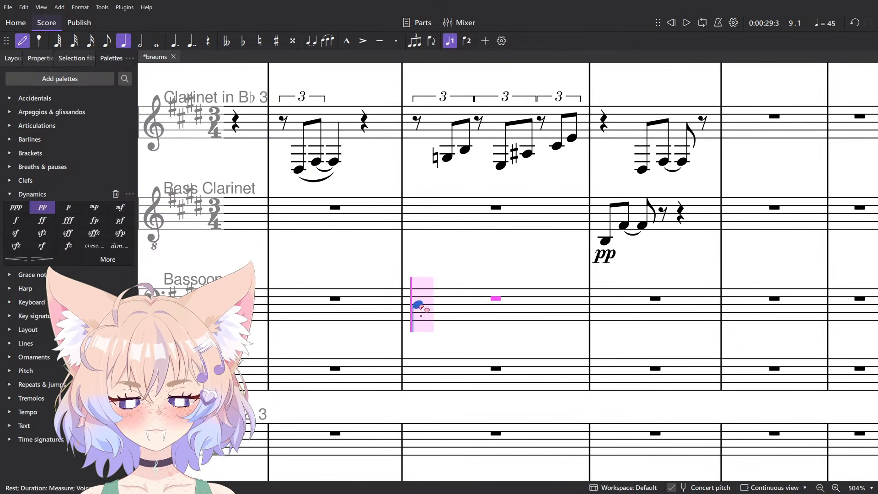
pyautogui.click(423, 309)
pyautogui.click(486, 326)
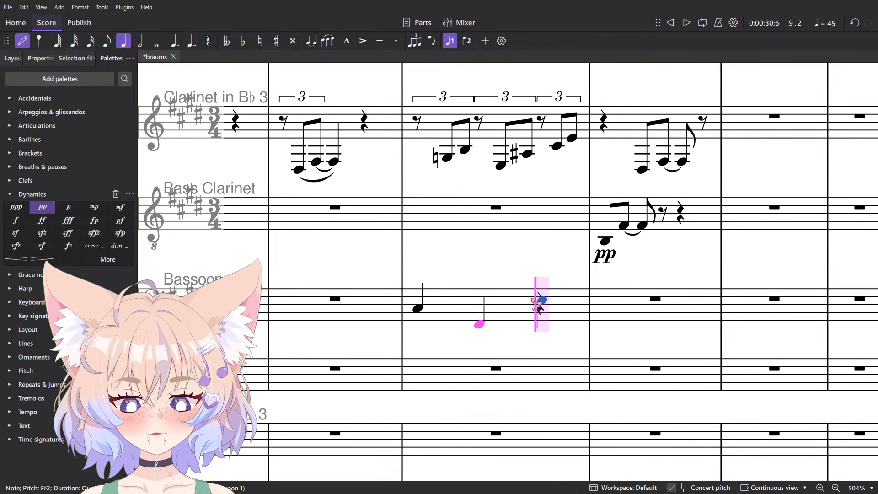
pyautogui.press('Escape')
# Add a pp dynamic to the first Bassoon 1 note of measure 9 and play back the measure.
pyautogui.click(420, 310)
pyautogui.hotkey('ctrl', 'd')
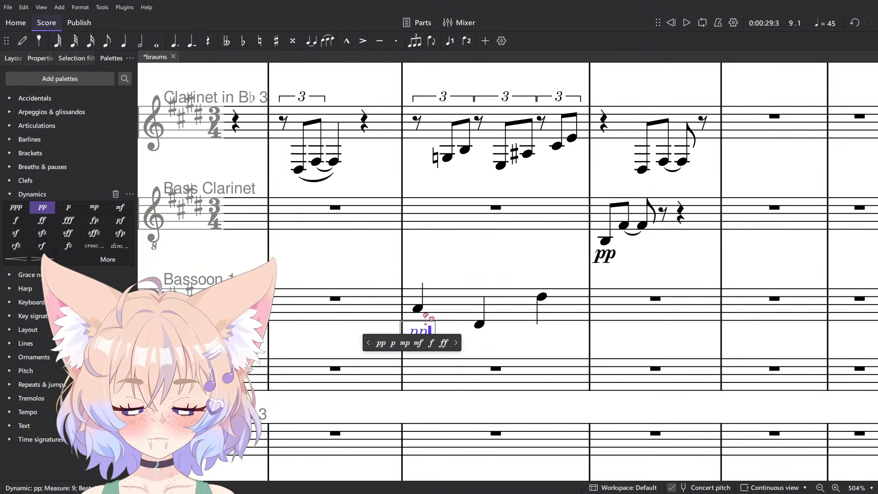
pyautogui.write('pp')
pyautogui.click(452, 308)
pyautogui.press('space')
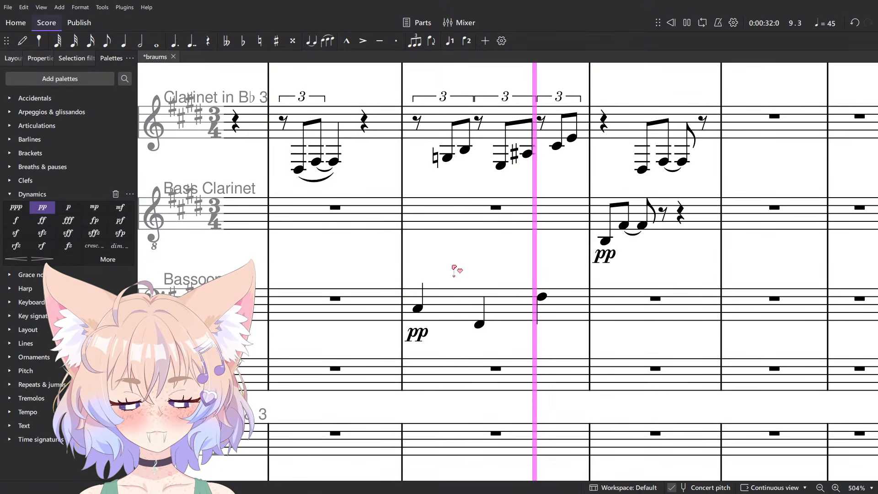
pyautogui.press('space')
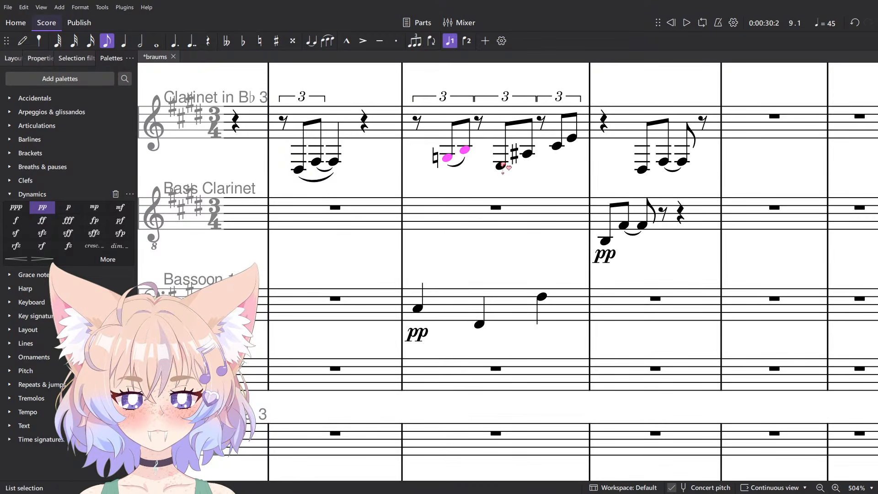
# Slur each note pair in measure 9 of Clarinet in B♭ 3 and add a crescendo hairpin beneath the whole figure.
pyautogui.scroll(-2, 572, 149)
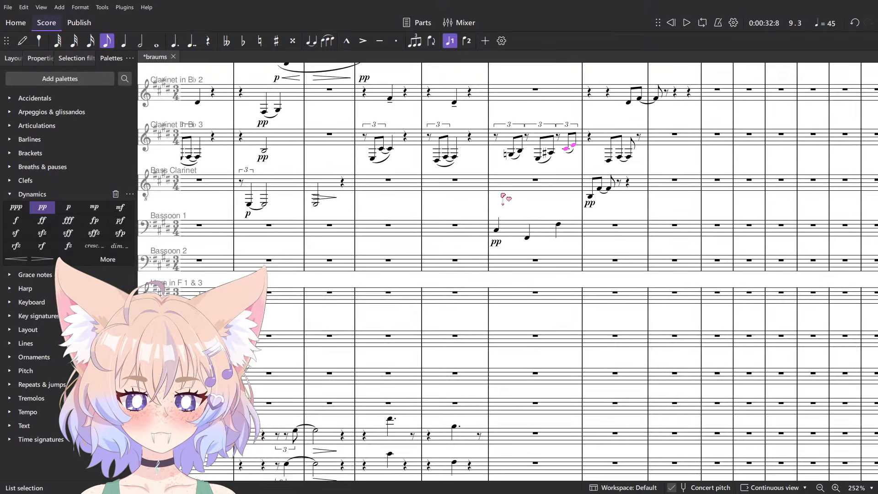
pyautogui.scroll(3, 457, 208)
pyautogui.click(516, 277)
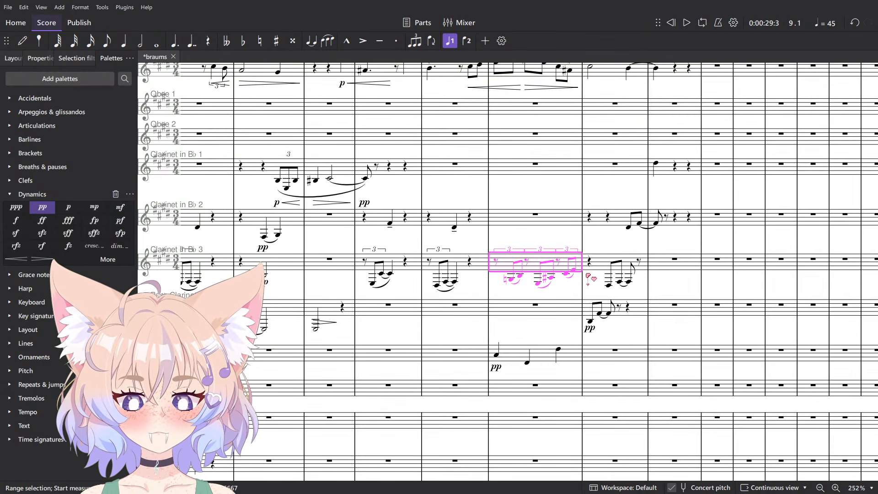
pyautogui.press('Escape')
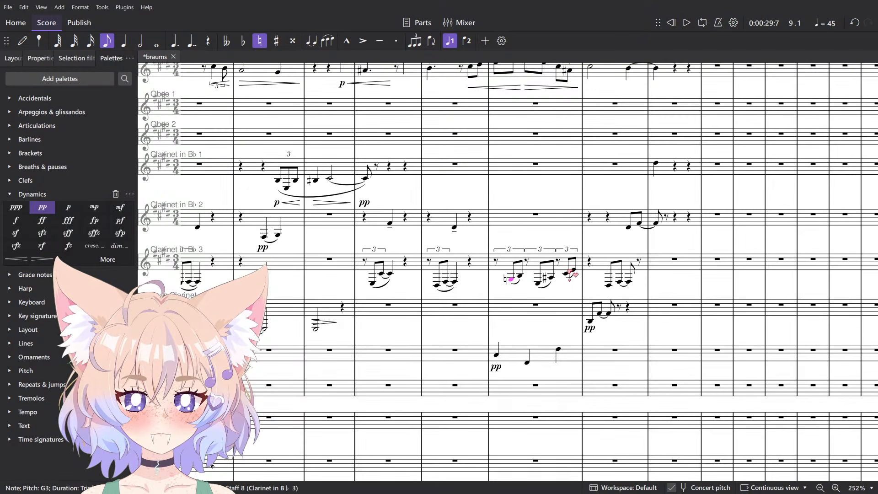
pyautogui.hotkey('shift', ',')
# Change the Bass Clarinet's measure 10 dynamic to p and add p to the following entries in Clarinets 3, 2 and 1.
pyautogui.click(590, 328)
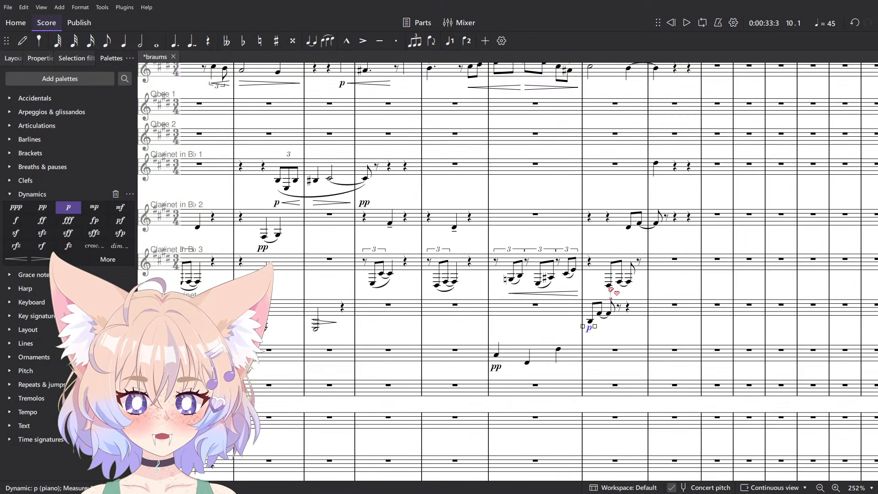
pyautogui.hotkey('ctrl', 'd')
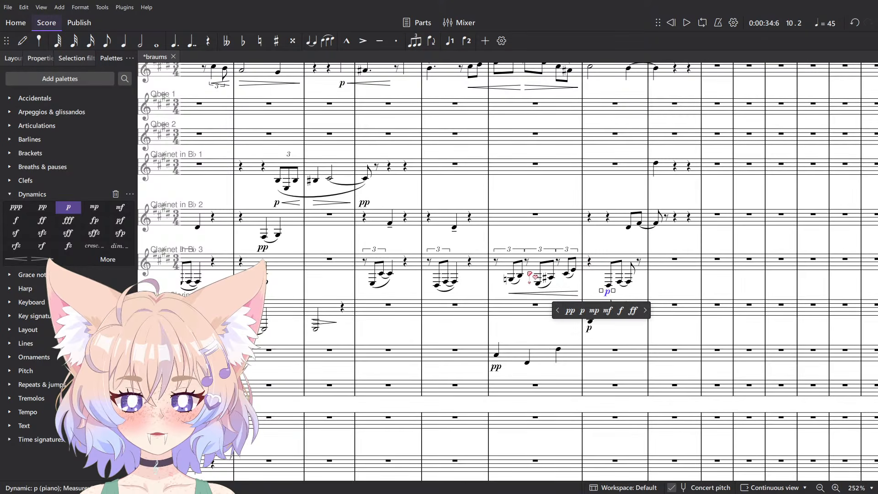
pyautogui.hotkey('ctrl', 'd')
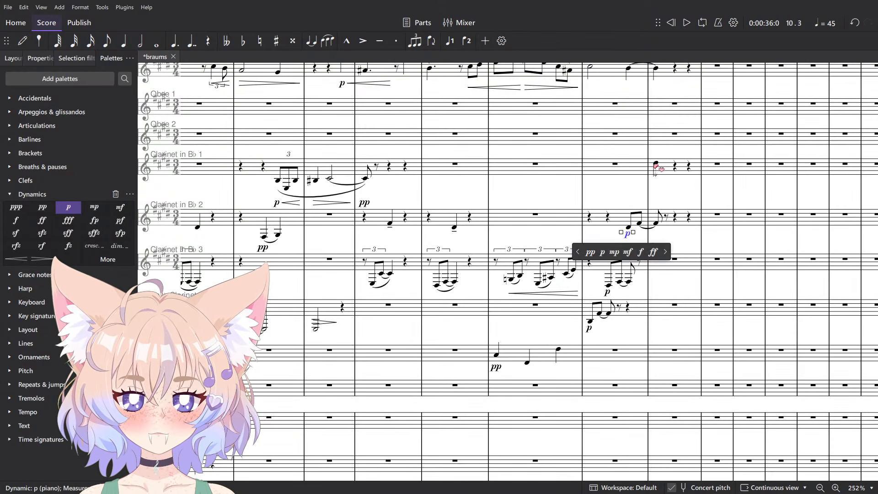
pyautogui.click(656, 163)
pyautogui.click(71, 196)
pyautogui.click(70, 198)
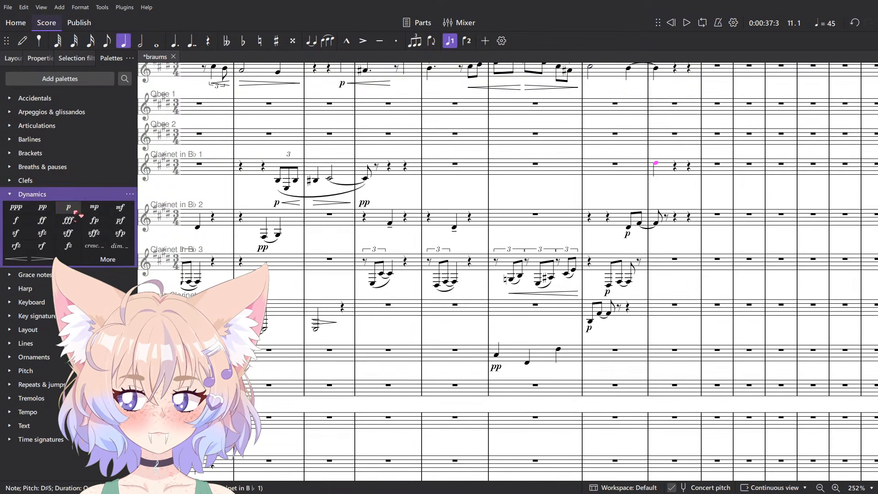
pyautogui.click(69, 209)
# Play back the woodwind passage from measure 9 into measure 10 while checking the parts.
pyautogui.click(534, 201)
pyautogui.press('space')
pyautogui.scroll(-1, 552, 219)
pyautogui.scroll(-3, 551, 221)
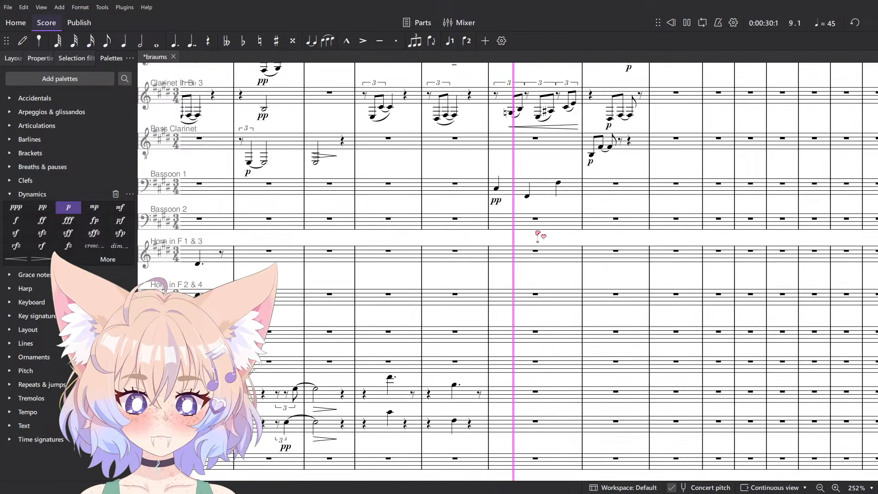
pyautogui.scroll(4, 538, 233)
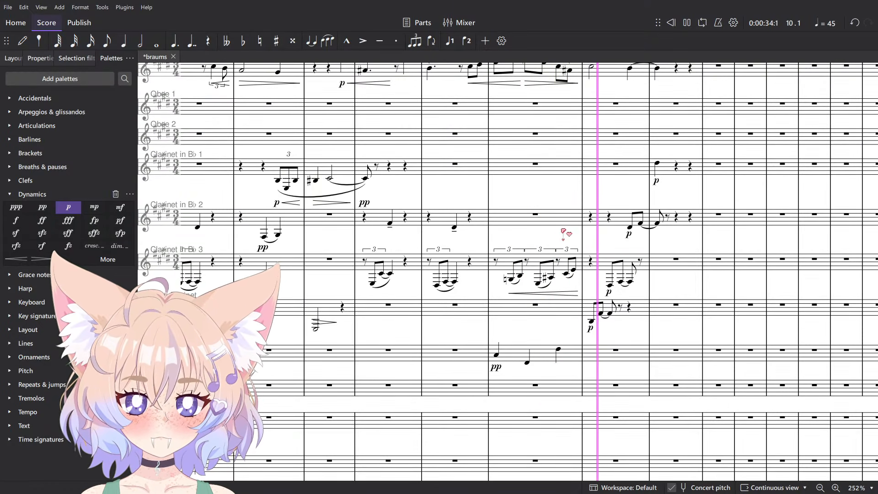
pyautogui.press('space')
# Enter an E4 eighth at the start of measure 10 in Clarinet in B♭ 3, tie the preceding E4 to it, and play back the transition.
pyautogui.scroll(4, 594, 276)
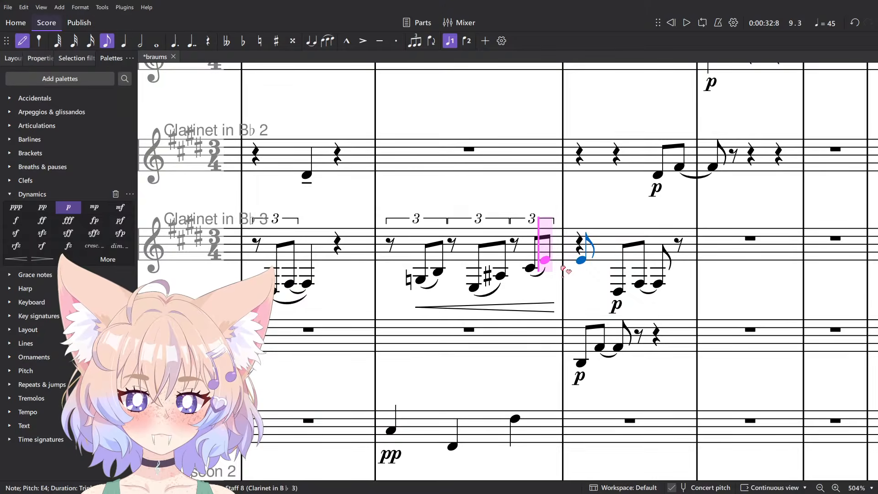
pyautogui.click(564, 269)
pyautogui.press('Escape')
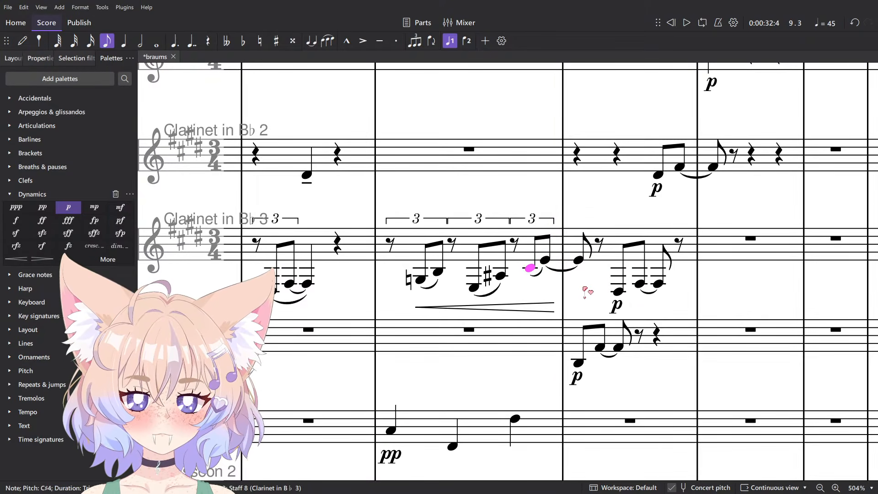
pyautogui.press('space')
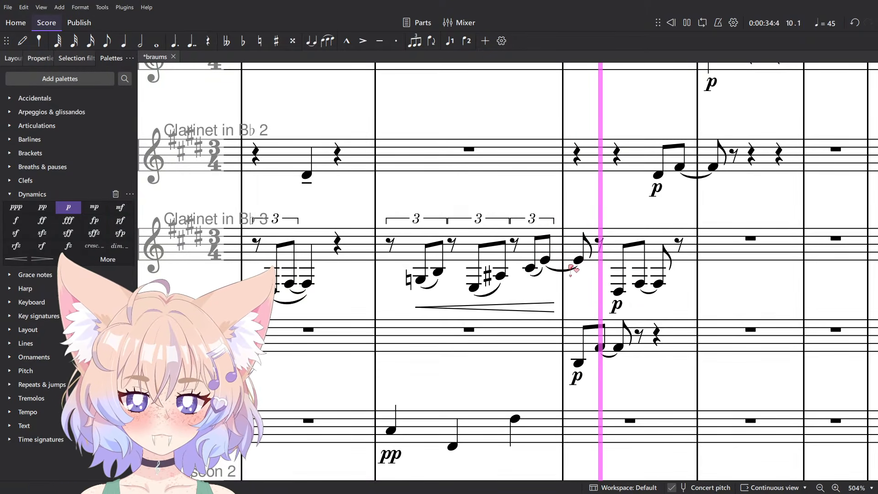
pyautogui.press('space')
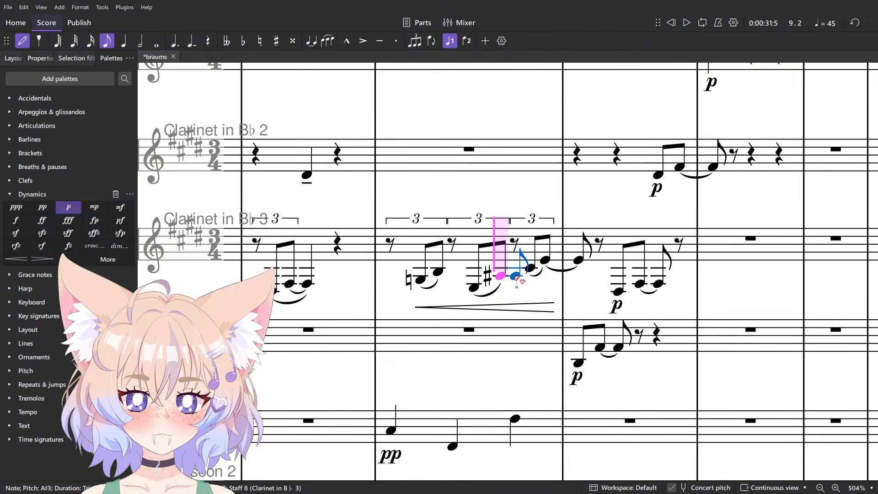
# Replace the opening rests of Clarinet 3's second and third triplets with B3 and A♯3, tying the preceding B3 across the beat.
pyautogui.click(515, 275)
pyautogui.click(455, 271)
pyautogui.press('Escape')
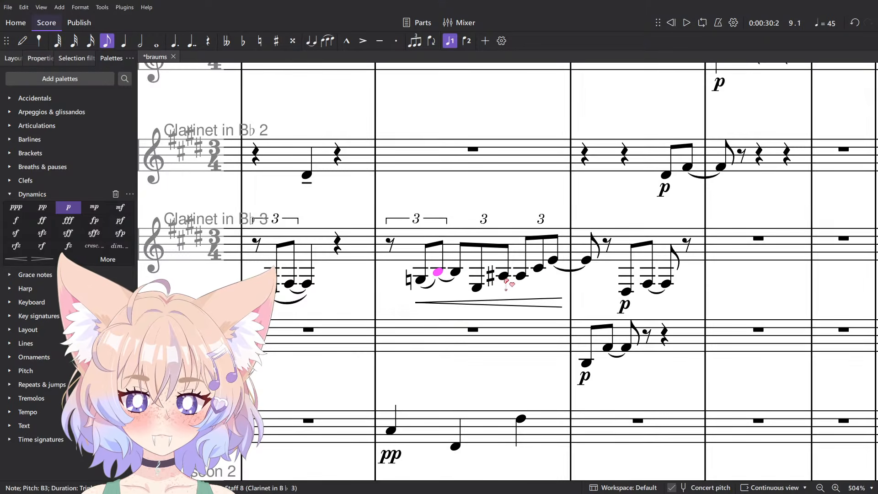
# Try slurring Clarinet in B♭ 3's E3 to A♯3 and its last measure 9 notes into measure 10, with a playback.
pyautogui.keyDown('shift'); pyautogui.click(479, 288); pyautogui.keyUp('shift')
pyautogui.press('s')
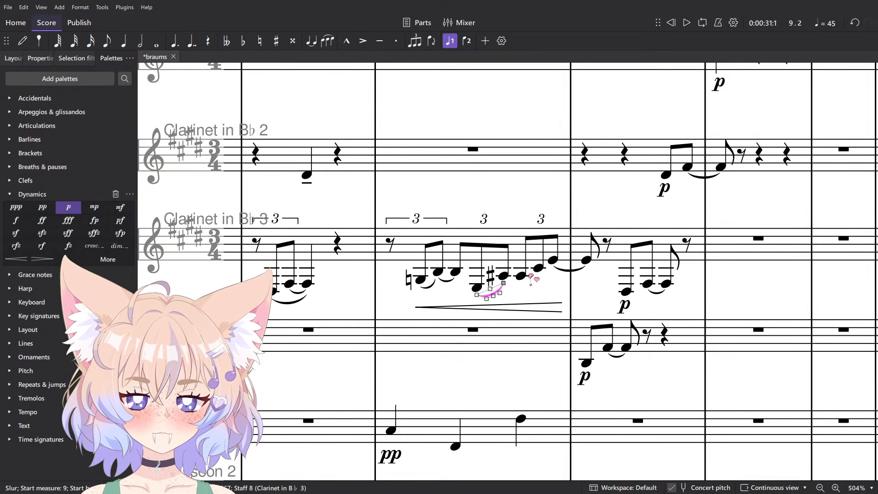
pyautogui.click(537, 269)
pyautogui.press('s')
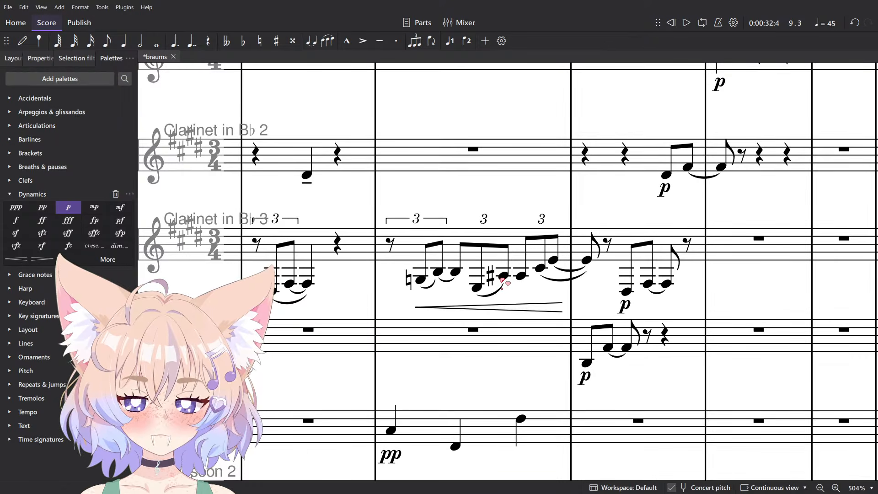
pyautogui.click(502, 277)
pyautogui.click(383, 243)
pyautogui.press('space')
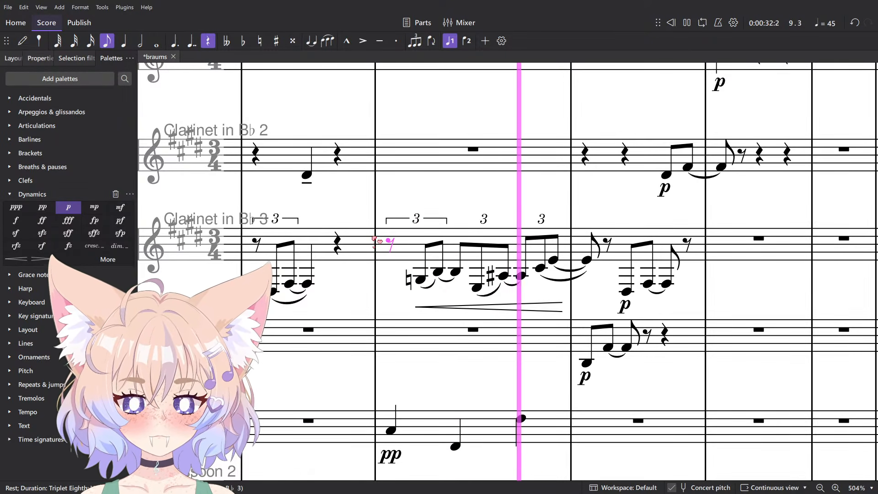
# Undo Clarinet 3's recent slurs, ties and added notes, restoring the triplet rests in measure 9 and the opening rest in measure 10.
pyautogui.press('space')
pyautogui.hotkey('ctrl', 'z')
pyautogui.hotkey('ctrl', 'z')
pyautogui.hotkey('ctrl', 'z')
pyautogui.hotkey('ctrl', 'z')
pyautogui.hotkey('ctrl', 'z')
pyautogui.hotkey('ctrl', 'z')
pyautogui.hotkey('ctrl', 'z')
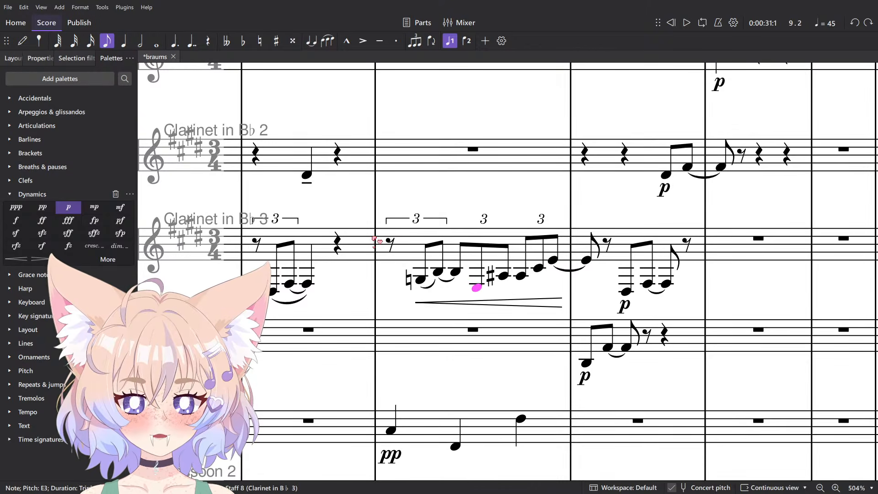
pyautogui.hotkey('ctrl', 'z')
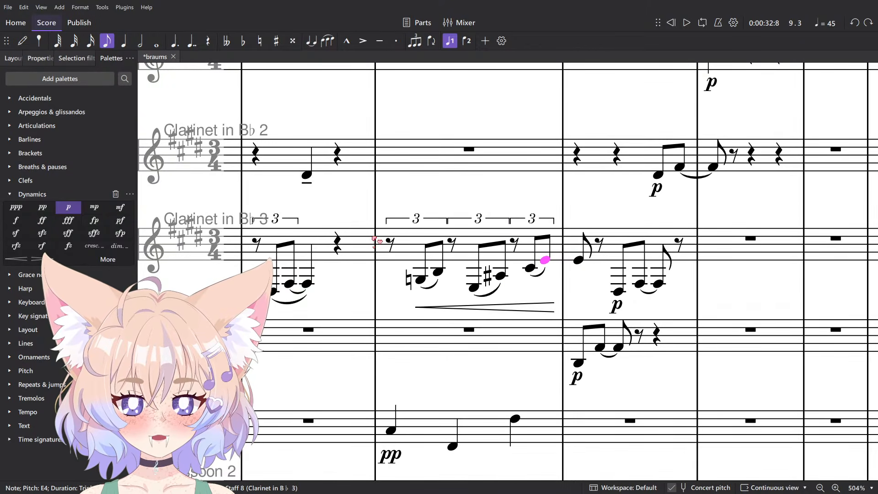
pyautogui.hotkey('ctrl', 'z')
# Play back the woodwind passage from measure 9 into measure 10, and again from measure 8.
pyautogui.press('space')
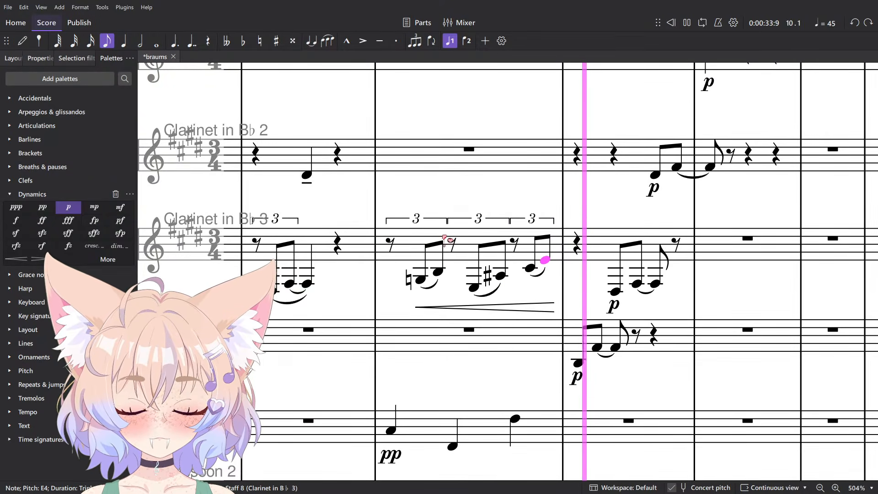
pyautogui.scroll(-2, 519, 254)
pyautogui.click(640, 220)
pyautogui.scroll(-5, 641, 220)
pyautogui.moveTo(640, 218); pyautogui.dragTo(635, 177)
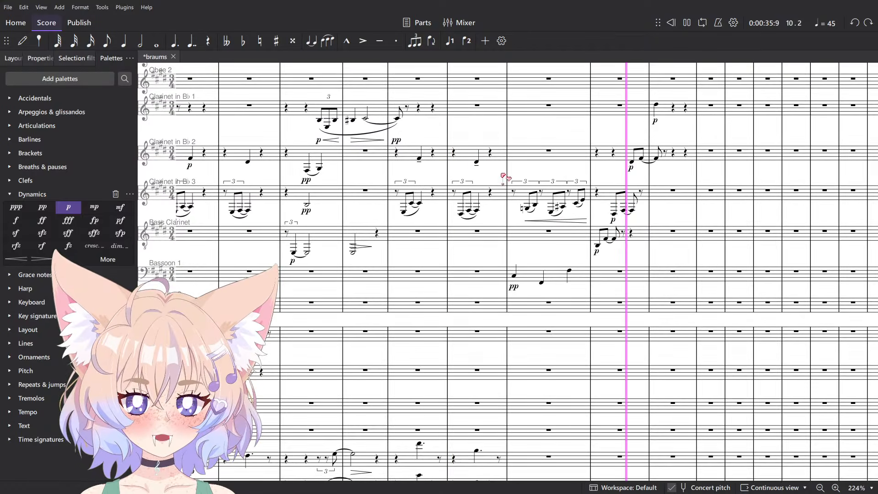
pyautogui.click(475, 158)
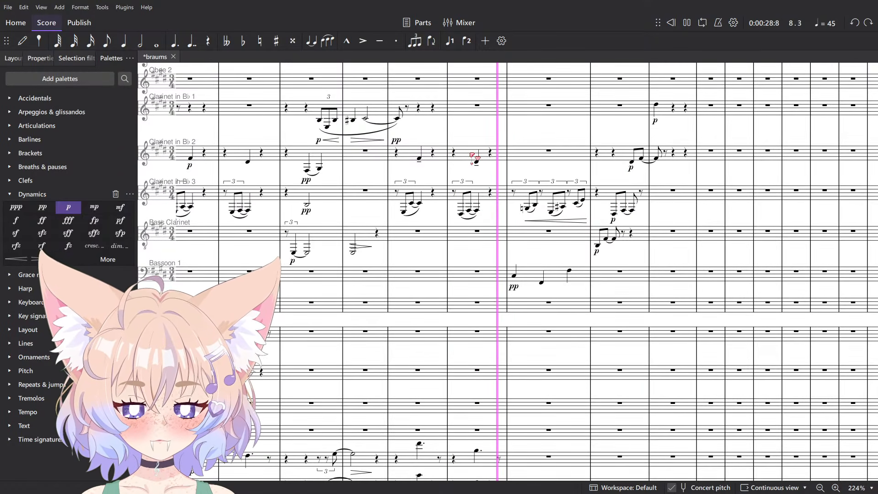
pyautogui.press('space')
# Play back the score from the beginning through measure 4 while reviewing the lower parts.
pyautogui.scroll(-5, 465, 174)
pyautogui.scroll(6, 495, 189)
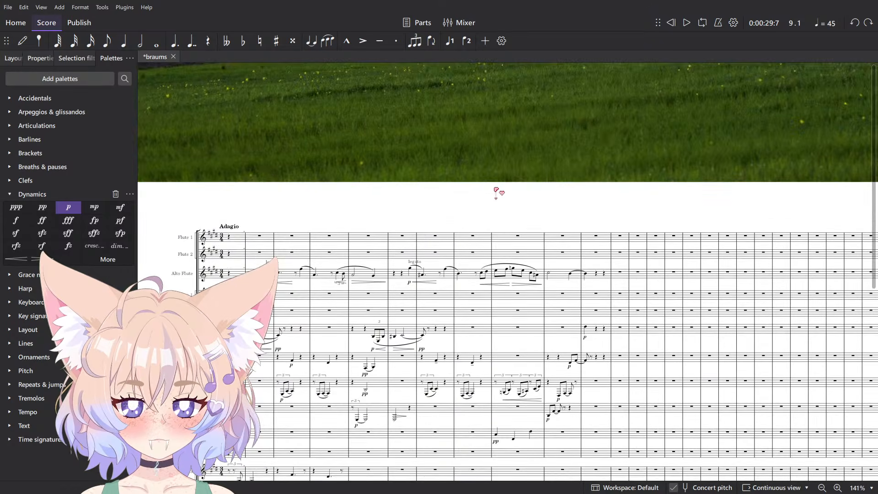
pyautogui.scroll(2, 496, 189)
pyautogui.click(671, 24)
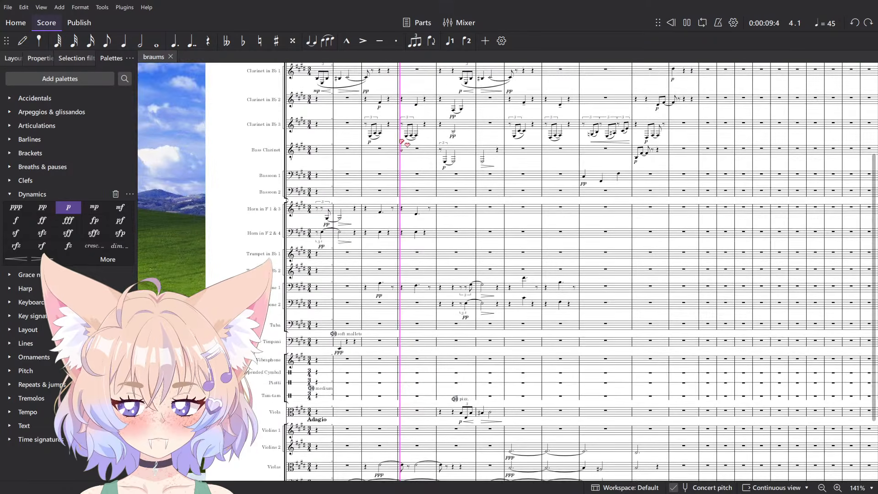
pyautogui.scroll(-5, 390, 292)
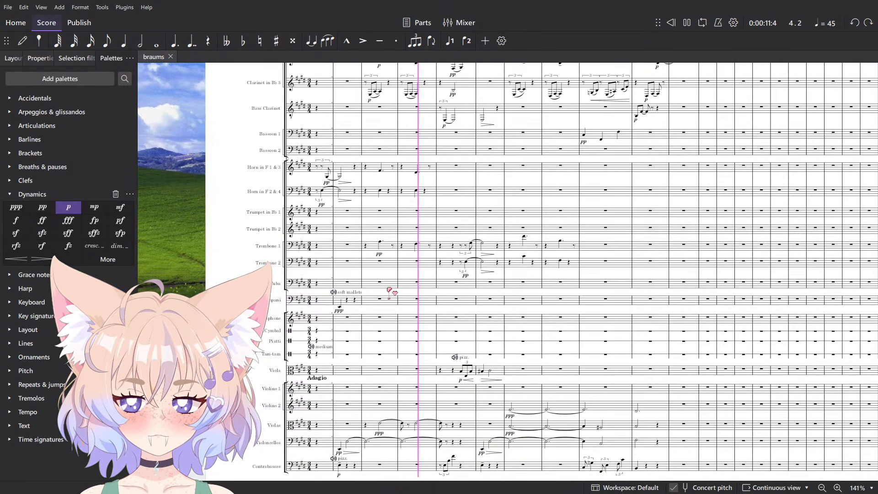
pyautogui.scroll(-2, 388, 293)
pyautogui.scroll(7, 347, 394)
pyautogui.press('space')
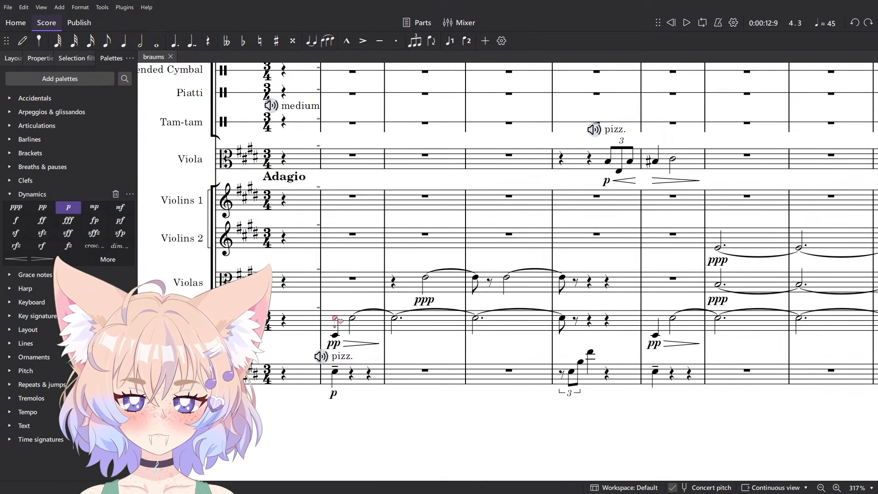
# Add a ppp dynamic to the Violoncellos' held note at the start of measure 3 and play back the opening.
pyautogui.moveTo(16, 208); pyautogui.dragTo(383, 350)
pyautogui.click(338, 329)
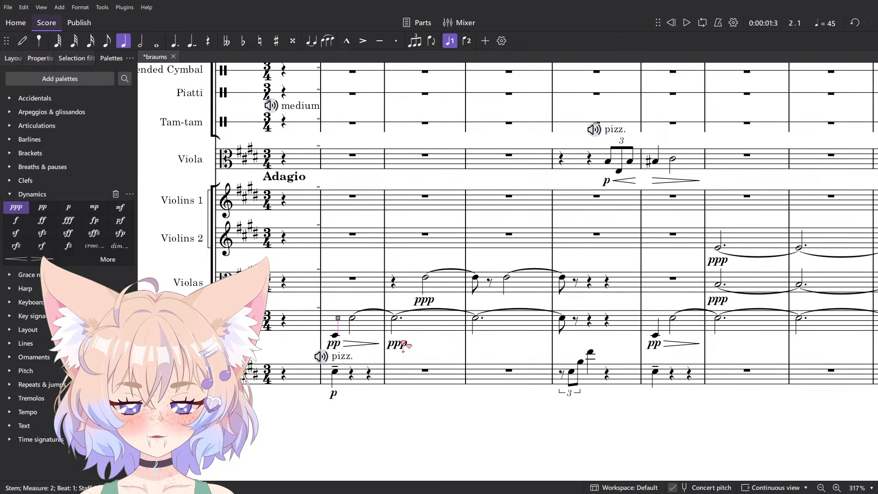
pyautogui.scroll(-6, 576, 320)
pyautogui.press('space')
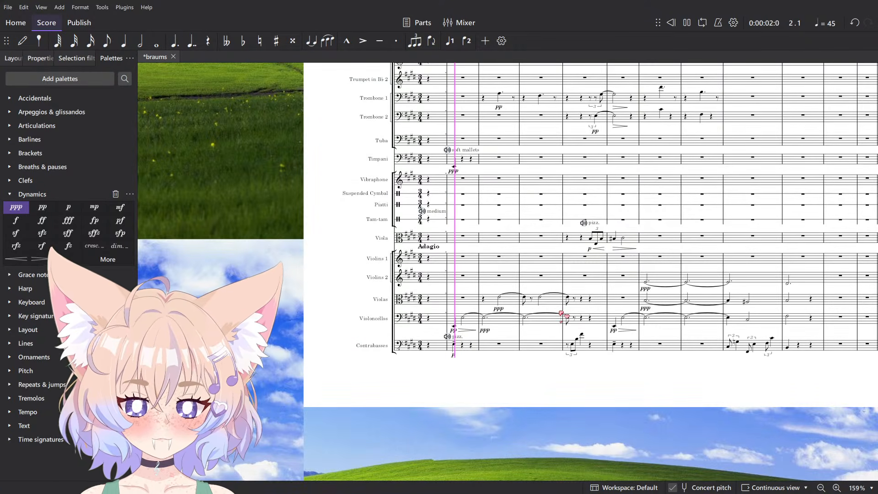
pyautogui.scroll(5, 677, 298)
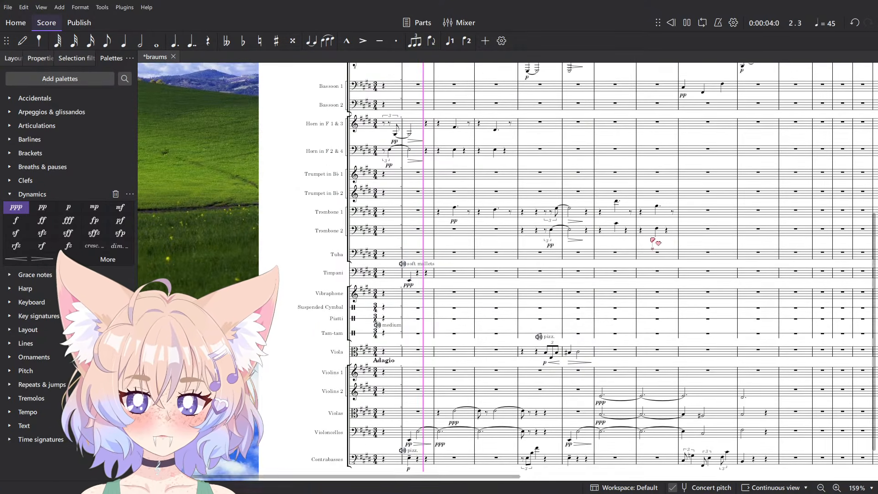
pyautogui.press('space')
# Add the Timpani's low quarter note from measure 2 to the first beat of measure 6 as well.
pyautogui.scroll(5, 539, 316)
pyautogui.press('n')
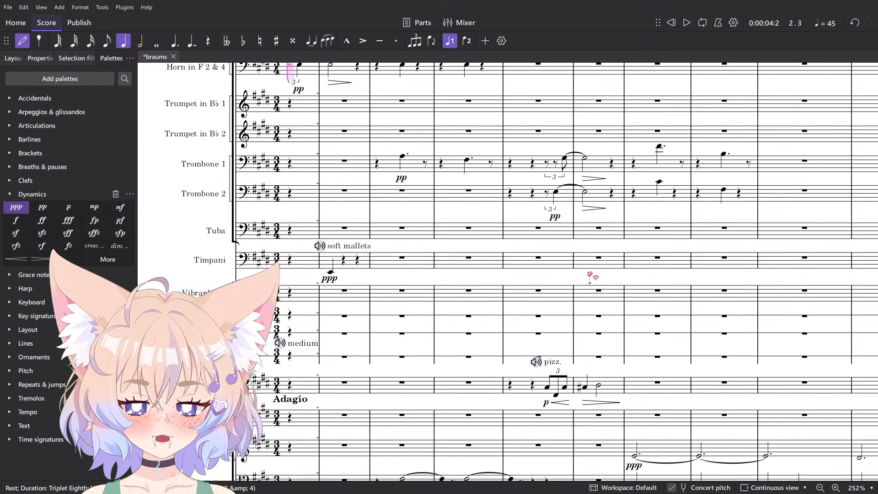
pyautogui.press('Escape')
# Play back the score from measure 2 to measure 8 while following the woodwind, brass and string parts.
pyautogui.press('space')
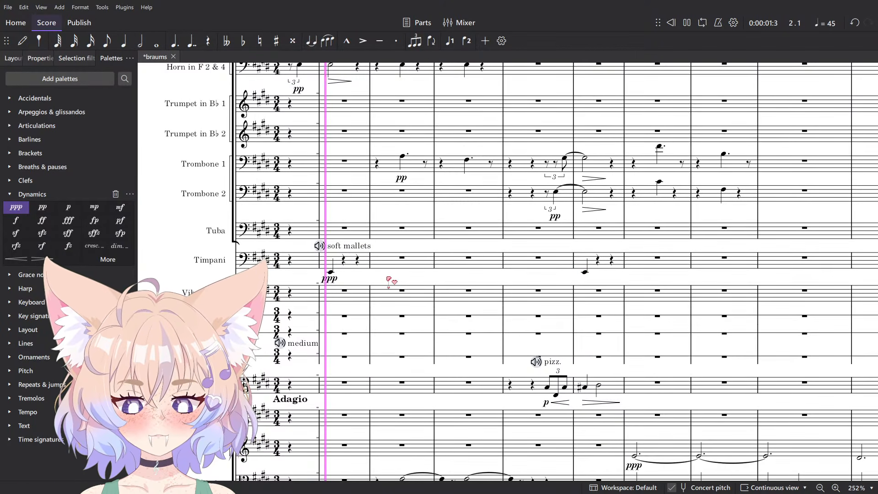
pyautogui.scroll(-5, 567, 326)
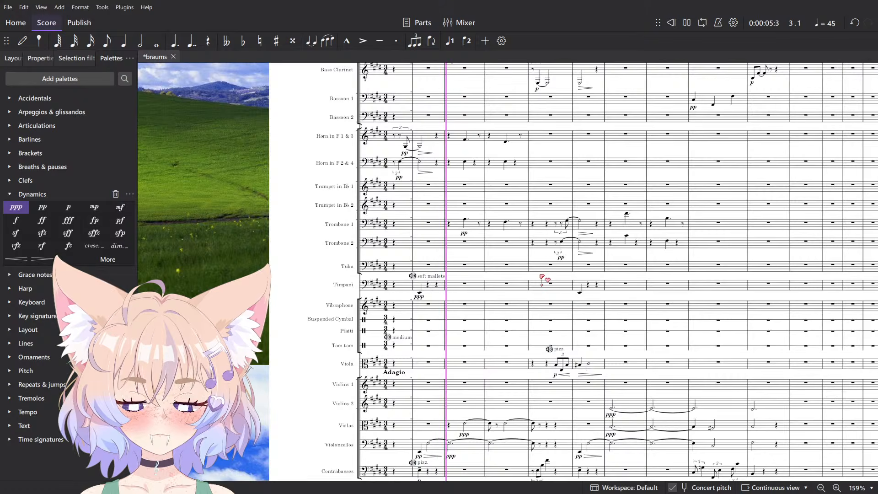
pyautogui.scroll(3, 541, 277)
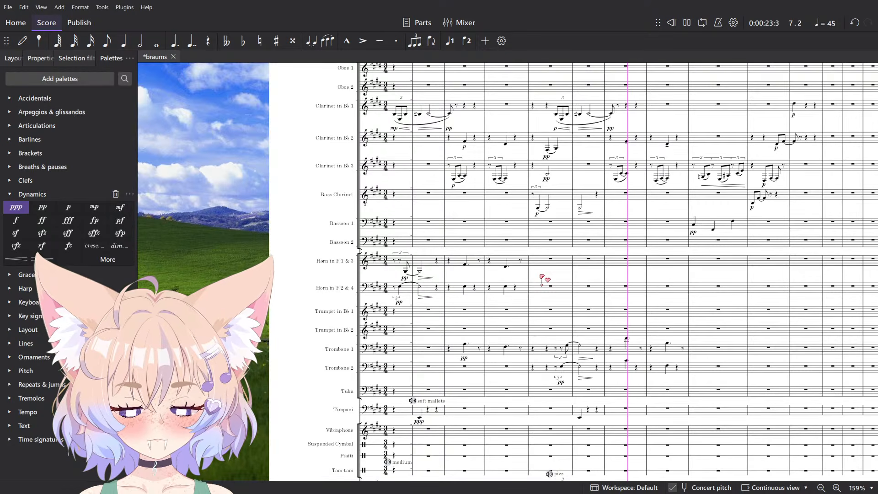
pyautogui.scroll(-4, 550, 279)
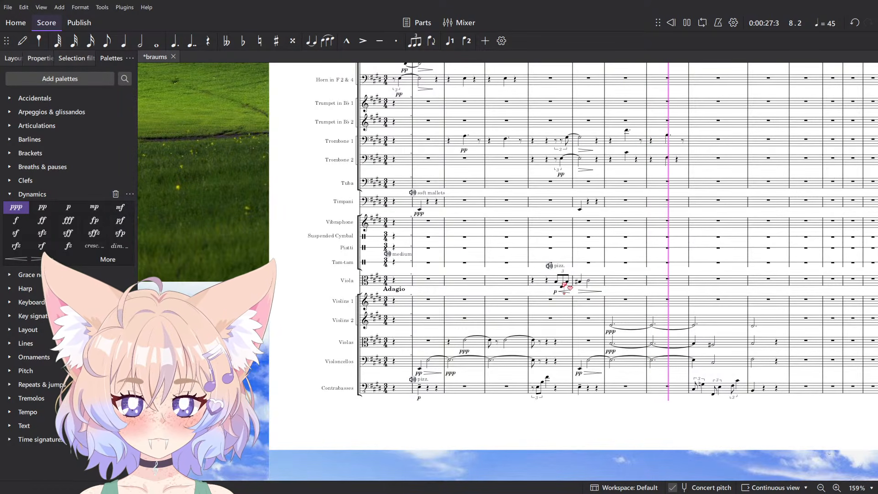
pyautogui.scroll(5, 641, 350)
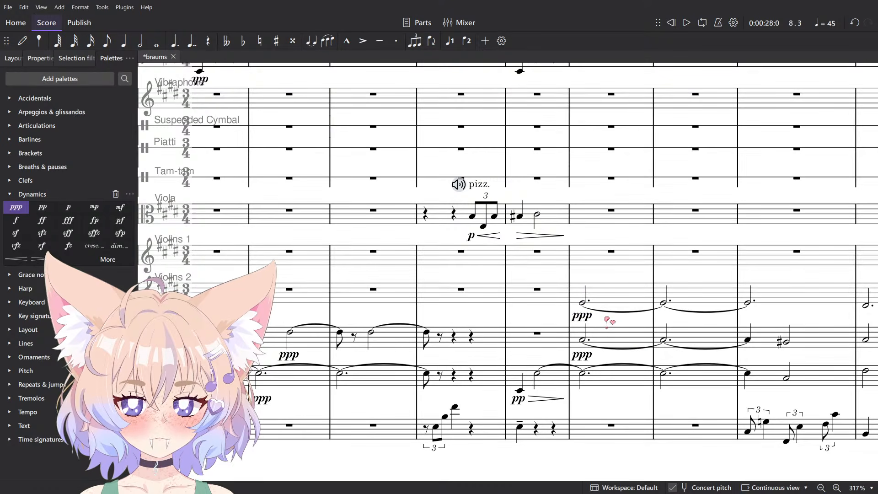
# Replace the first beat of measure 7 in Violins 2 and Violas with a quarter rest, shortening their entries to tied half notes.
pyautogui.click(607, 300)
pyautogui.press('Escape')
pyautogui.click(617, 338)
pyautogui.scroll(4, 627, 298)
pyautogui.press('n')
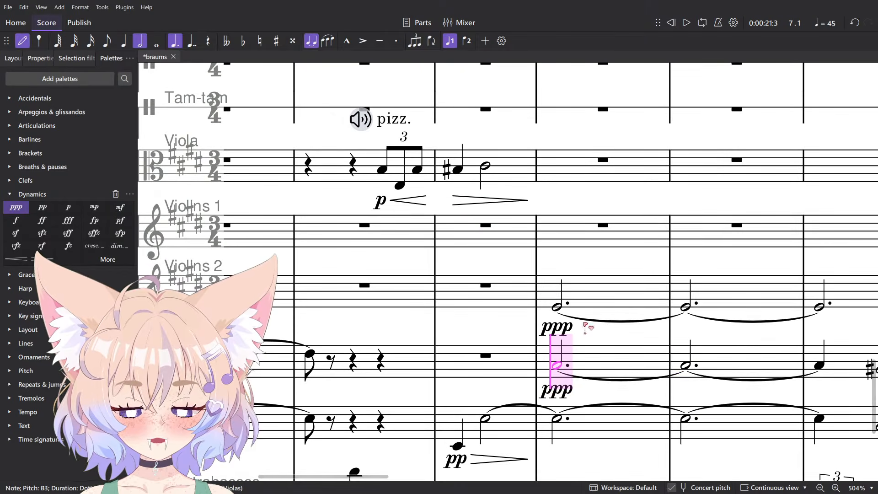
pyautogui.press('5')
pyautogui.rightClick(574, 297)
pyautogui.rightClick(565, 353)
pyautogui.press('Escape')
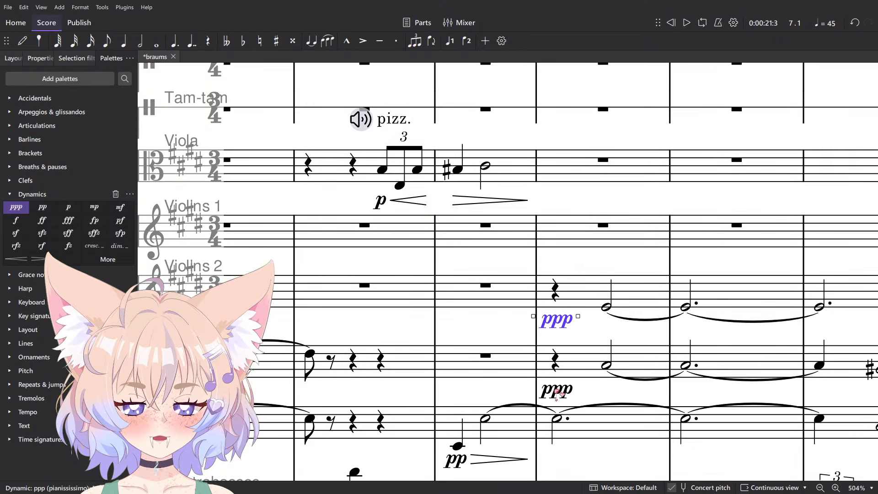
# Move the measure 7 ppp dynamics in Violins 2 and Violas onto the half notes on beat 2.
pyautogui.hotkey('ctrl', 'z')
pyautogui.click(610, 309)
pyautogui.hotkey('ctrl', 'y')
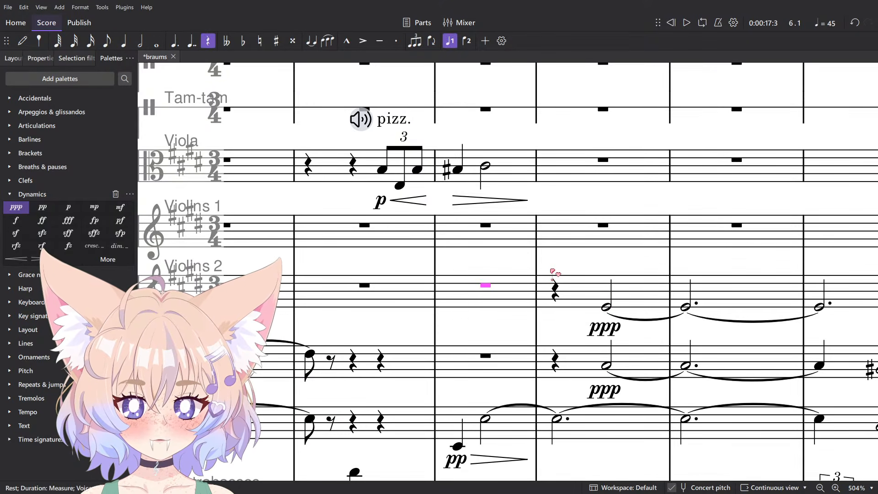
# Play back the revised string entries from measure 6 to measure 11 and look over the full score.
pyautogui.press('space')
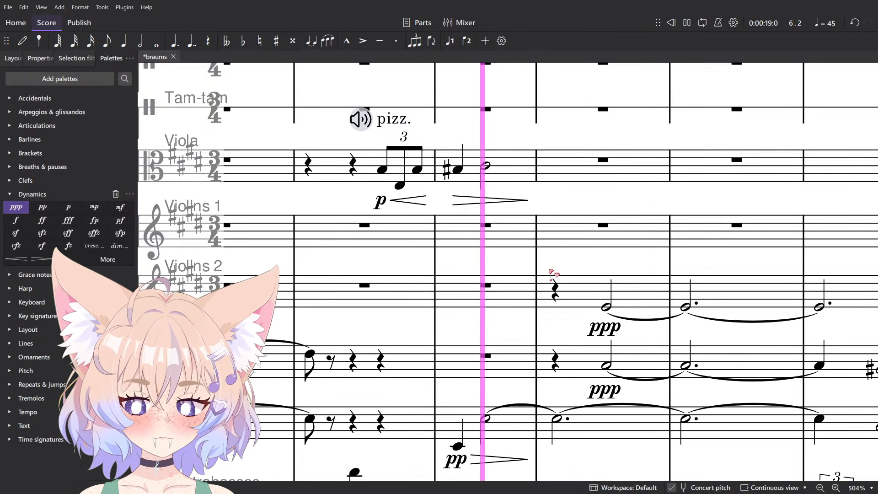
pyautogui.keyDown('ctrl'); pyautogui.scroll(-5, 551, 271); pyautogui.keyUp('ctrl')
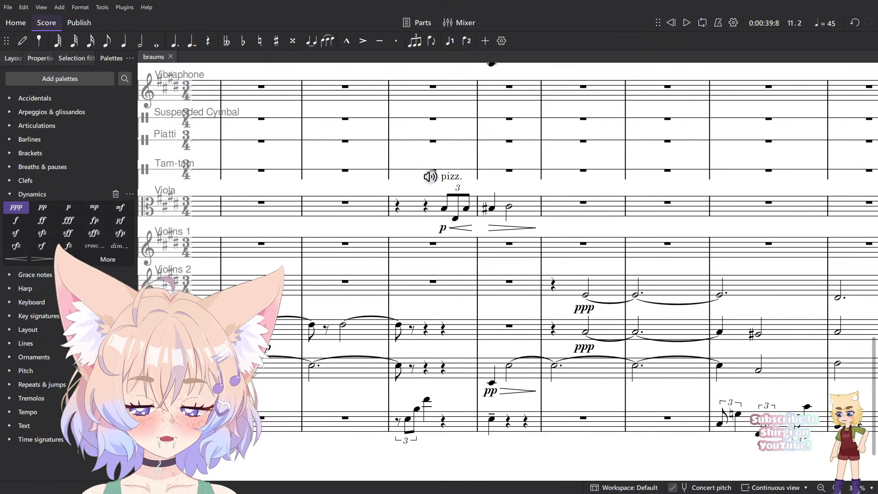
pyautogui.scroll(-6, 463, 211)
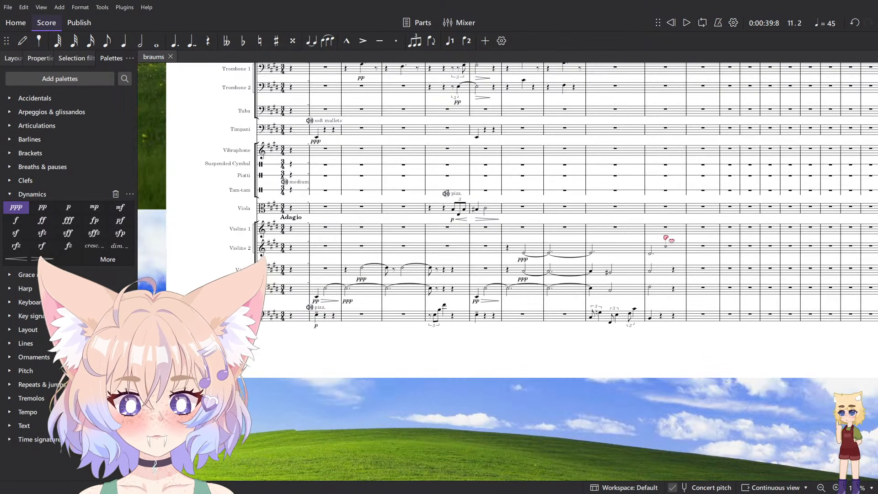
pyautogui.scroll(5, 685, 320)
pyautogui.scroll(6, 682, 359)
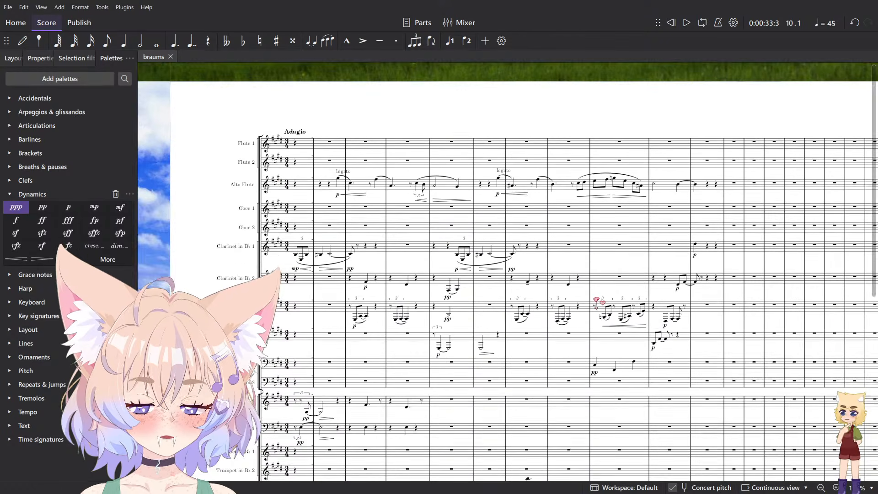